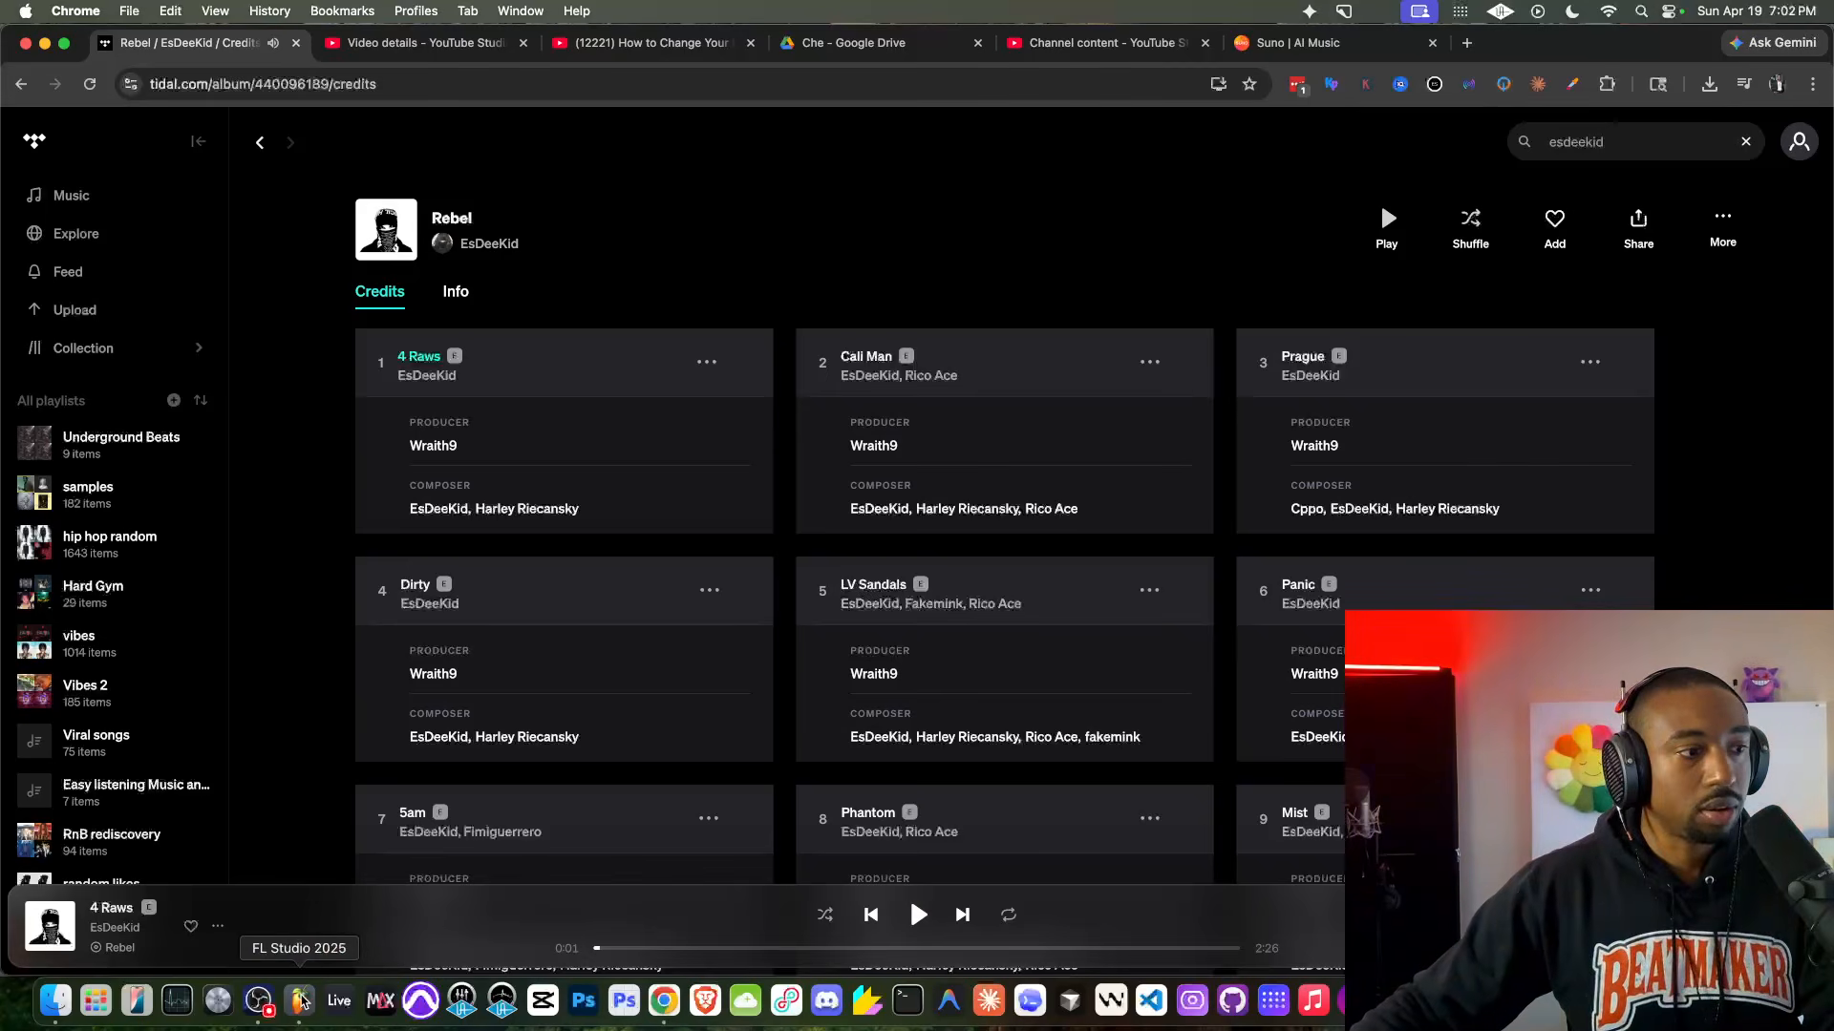
# Step: Switch to FL Studio, add a Serum 2 instrument to the channel rack and dismiss its update notice
pyautogui.click(300, 1000)
pyautogui.click(1014, 88)
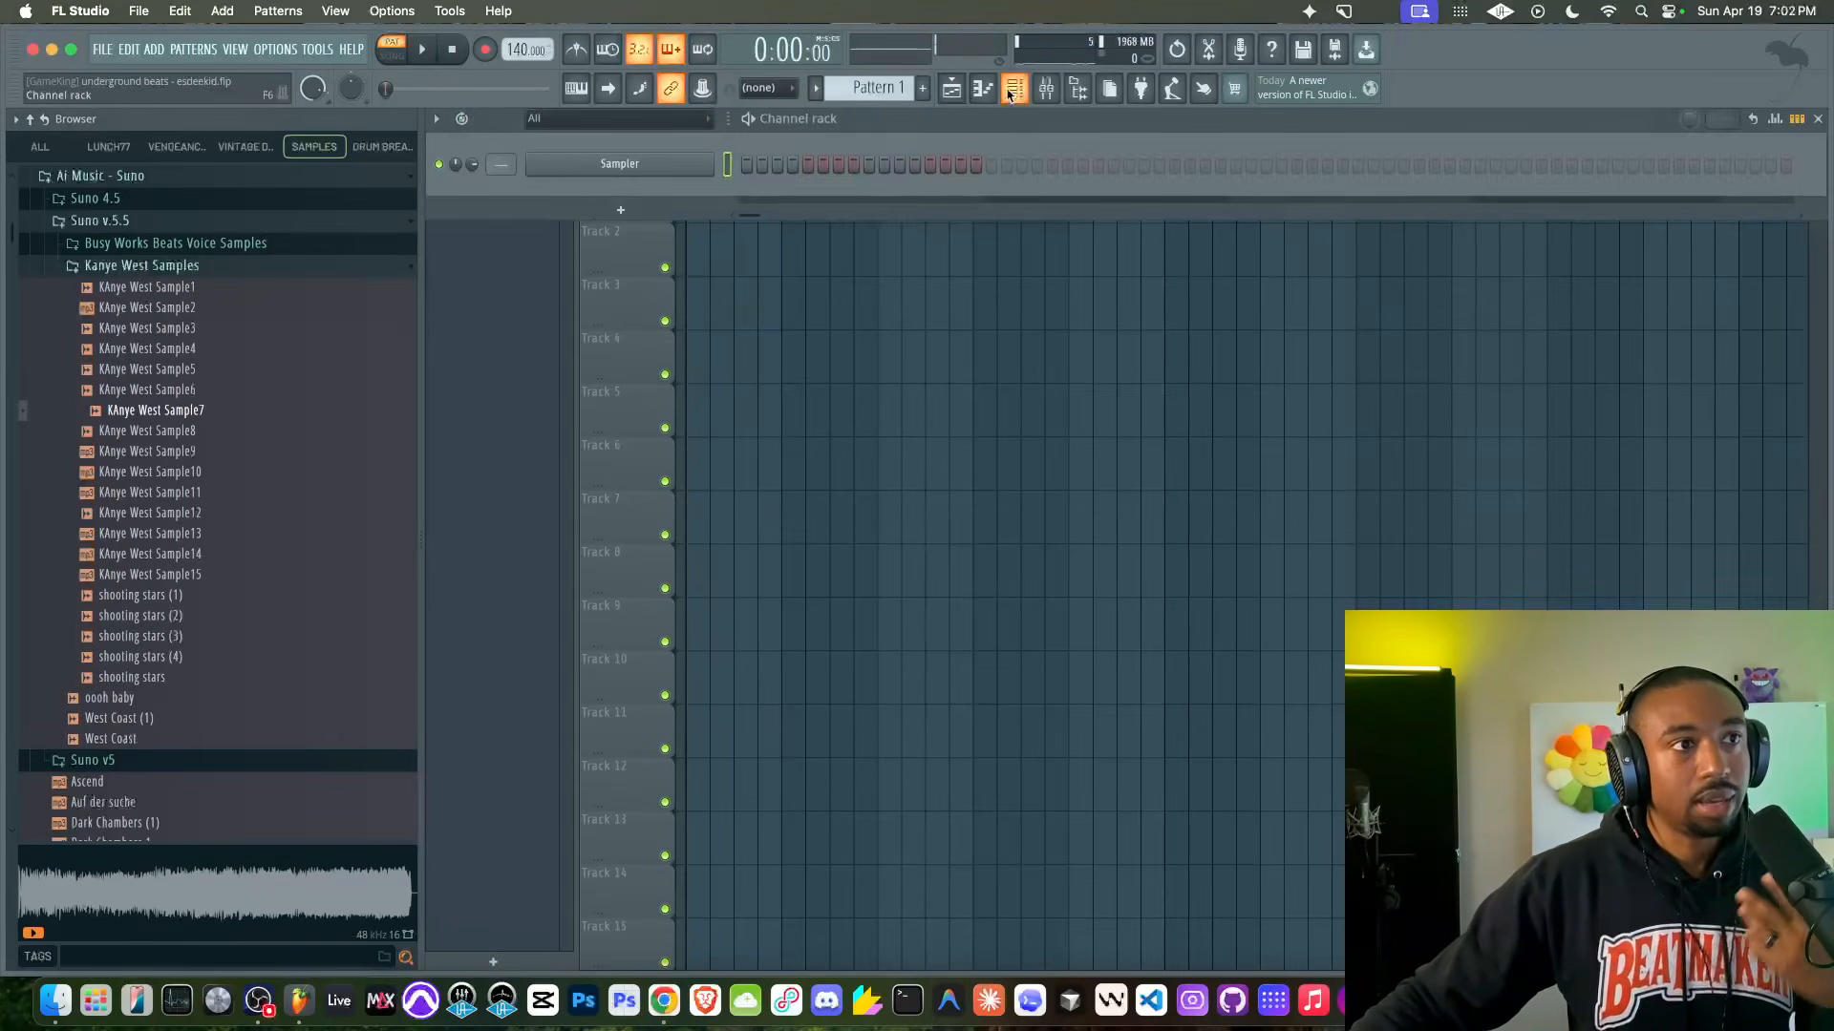
pyautogui.click(626, 212)
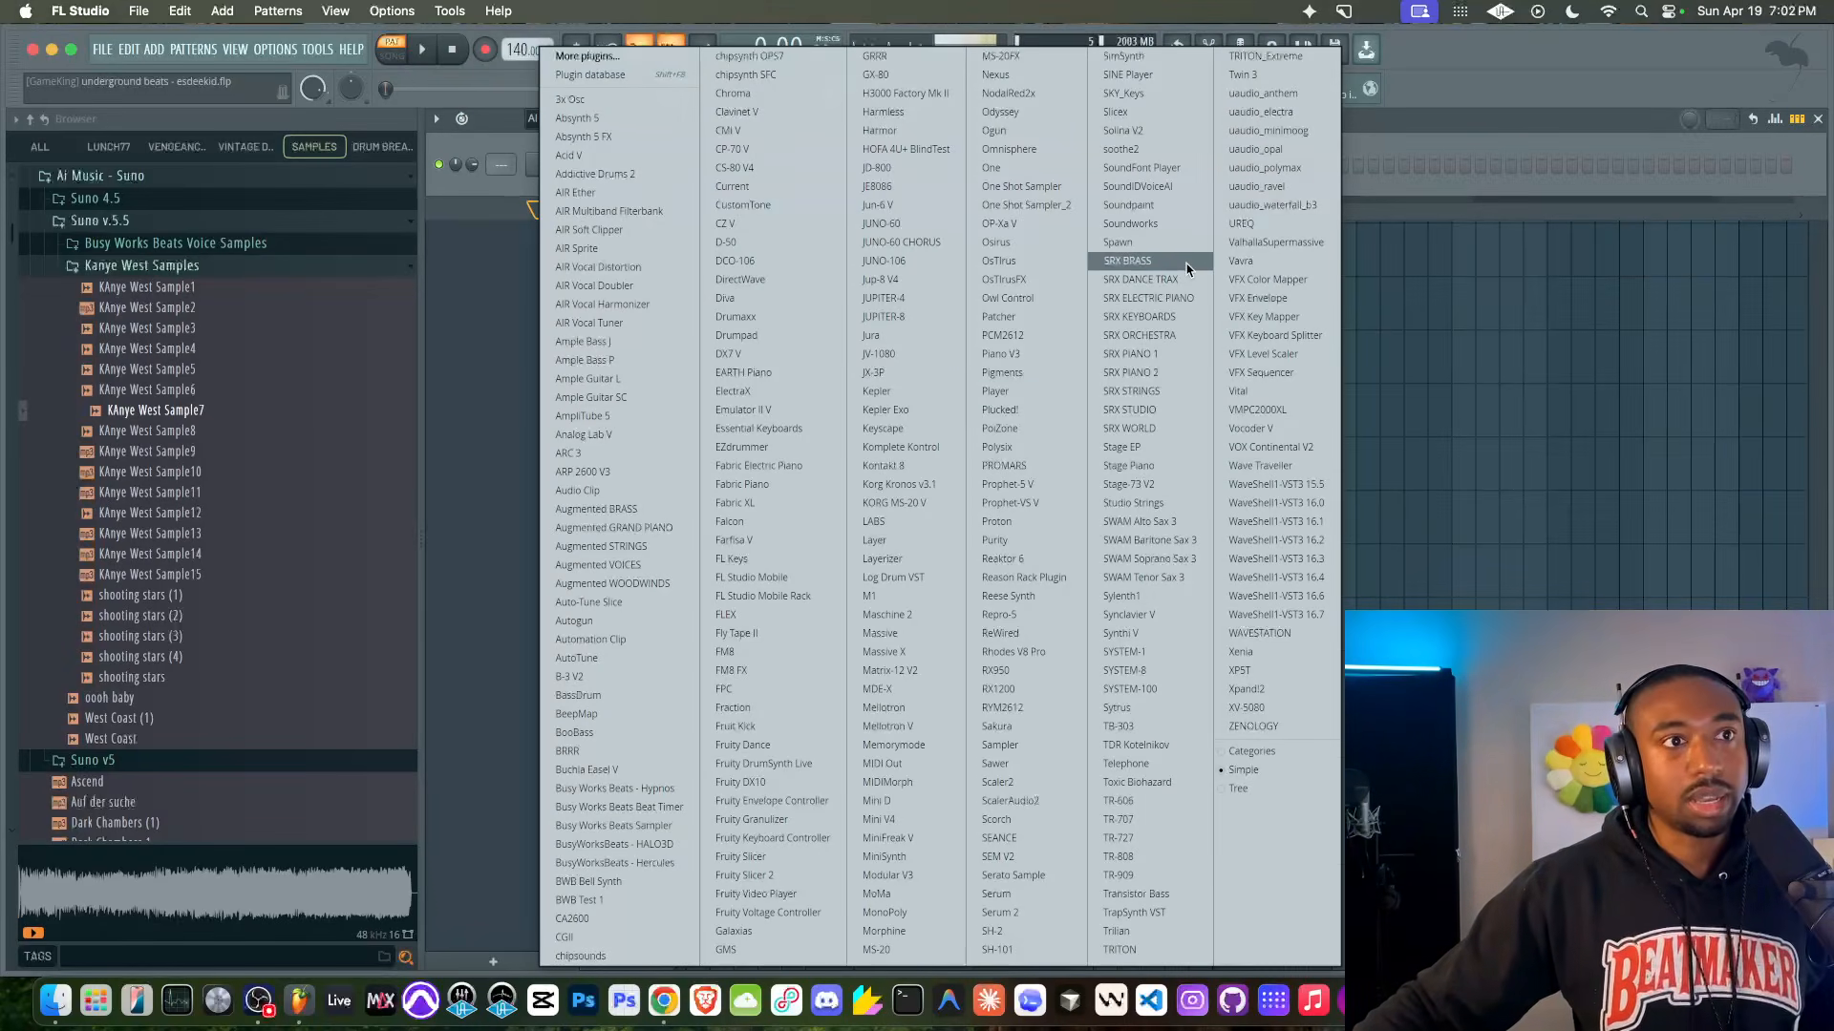
pyautogui.click(1020, 913)
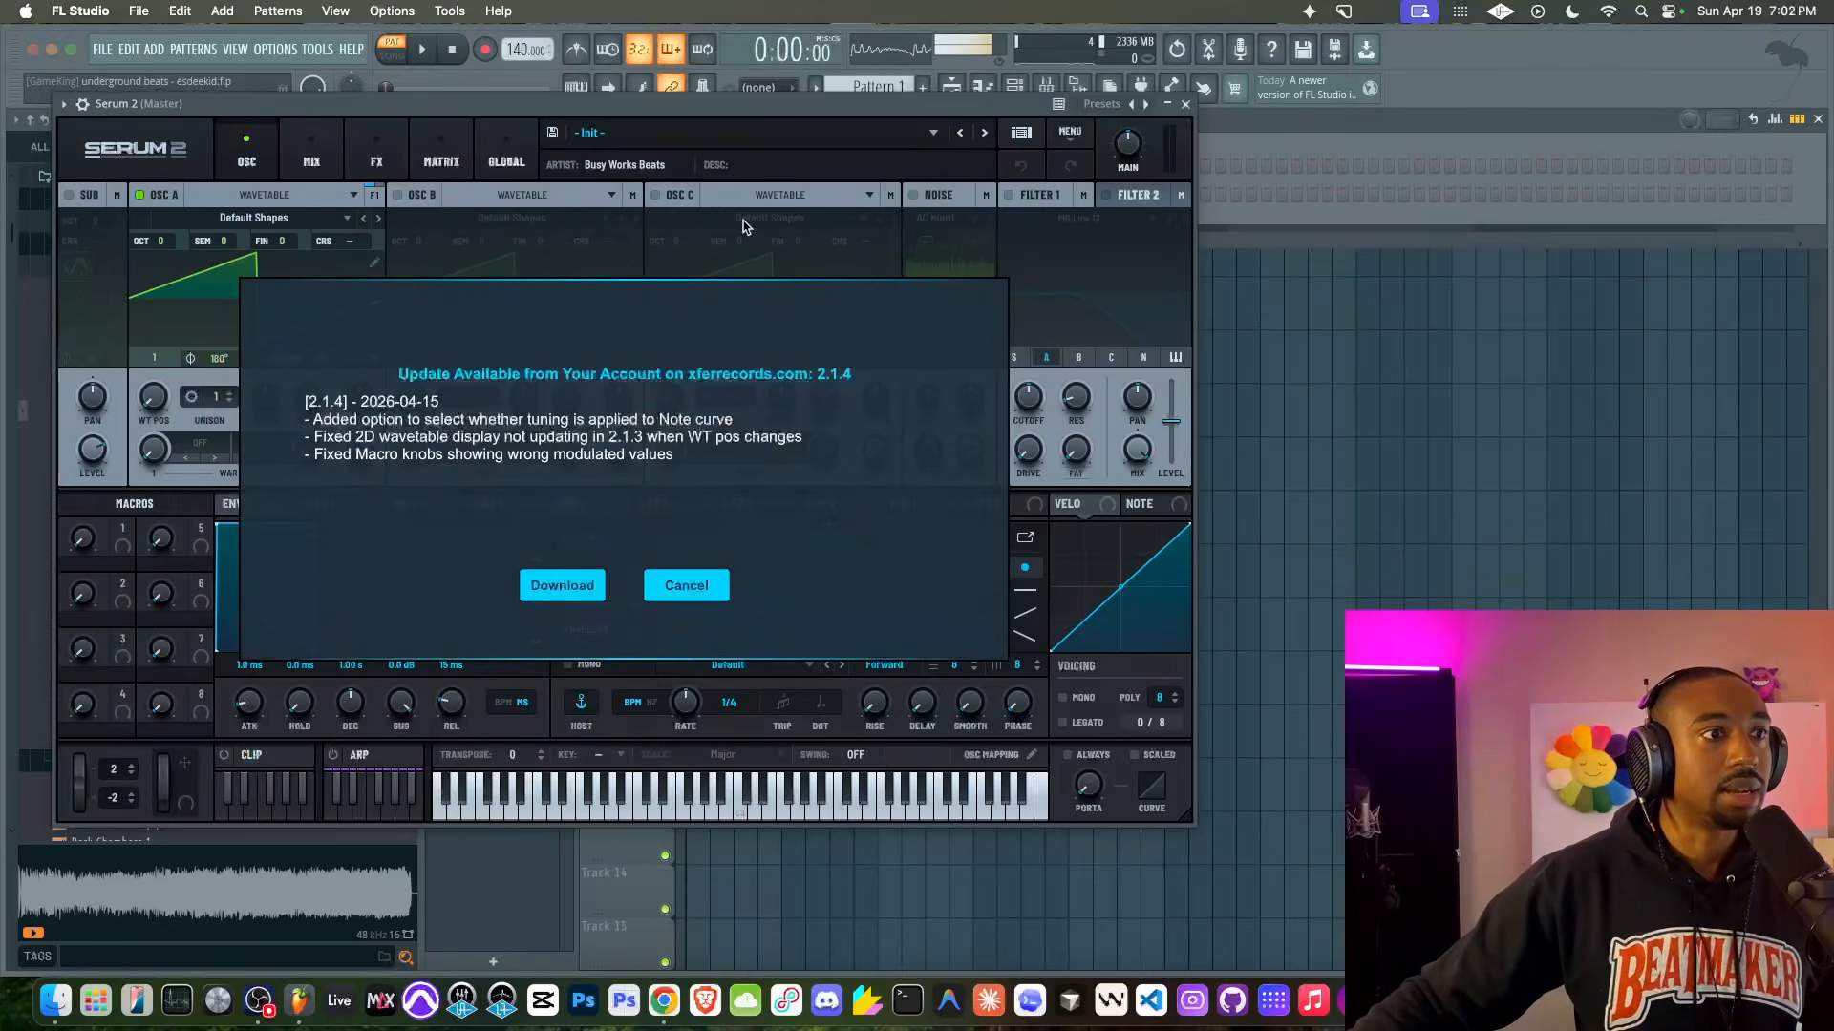
pyautogui.click(688, 582)
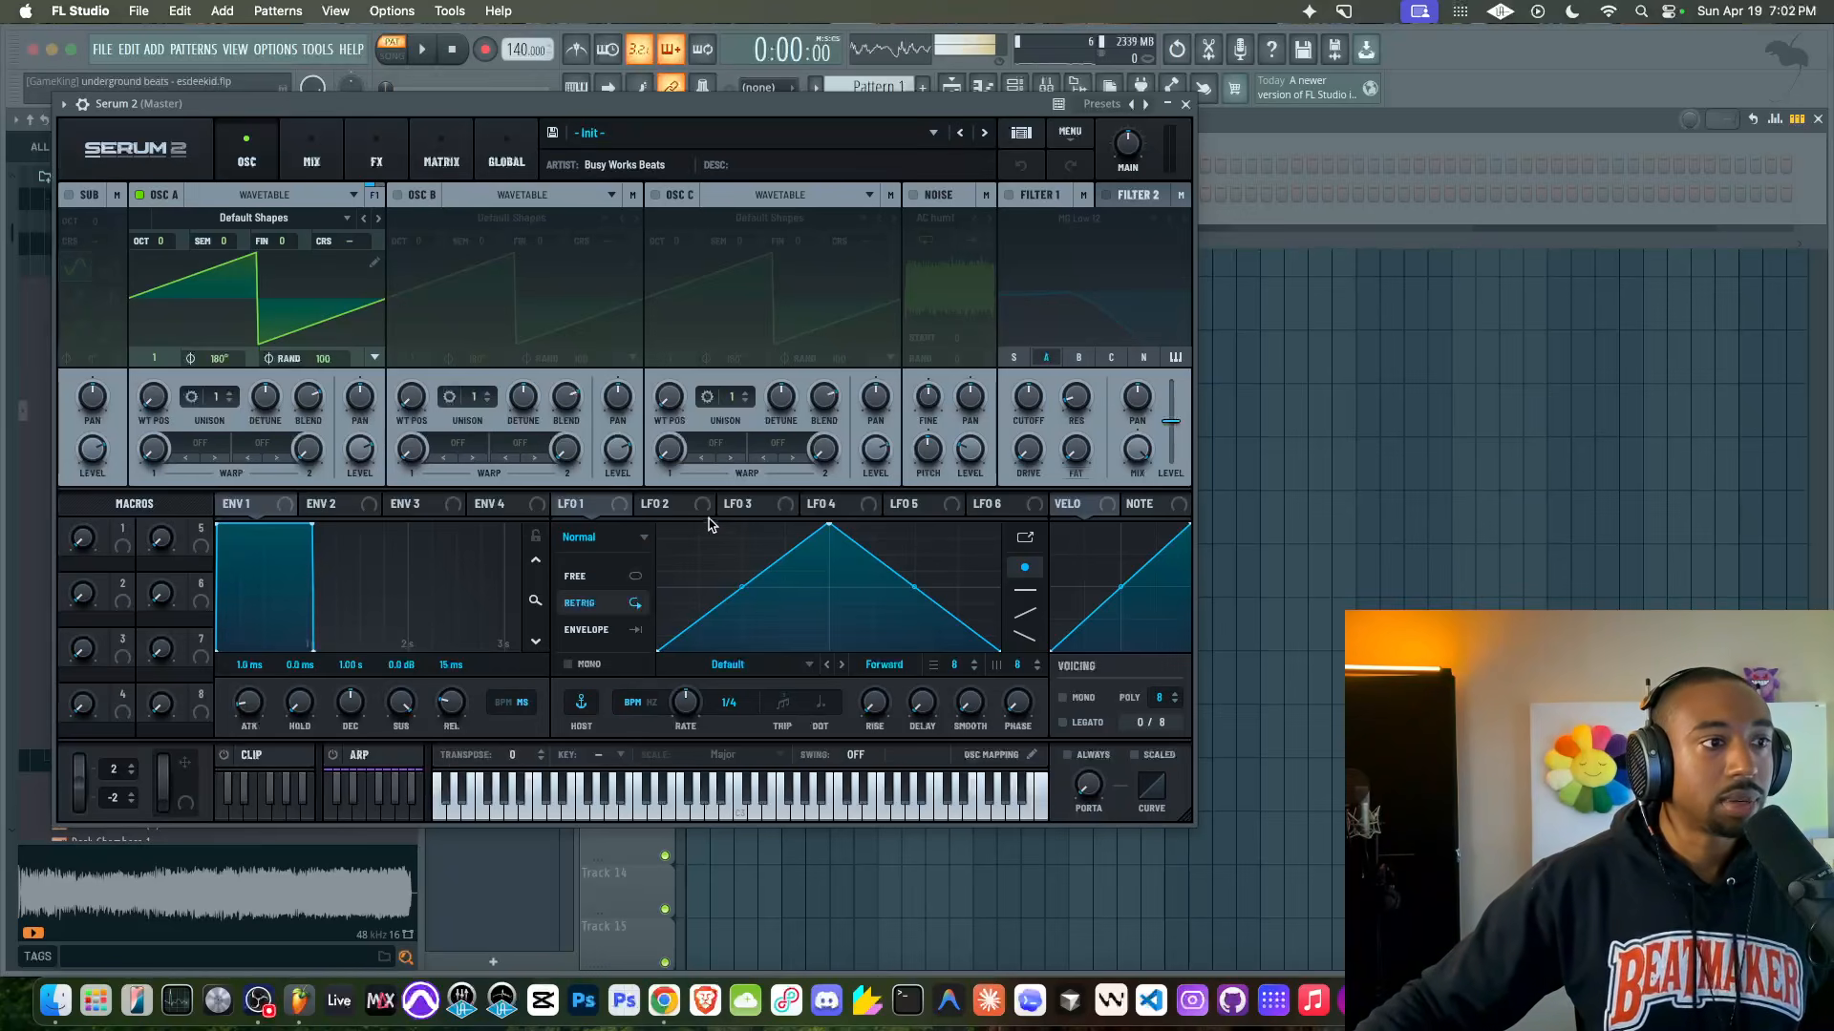
# Step: Assign LFO 1 to oscillator A's fine tuning and open the mixer beside the Serum 2 window
pyautogui.moveTo(613, 509); pyautogui.dragTo(298, 273)
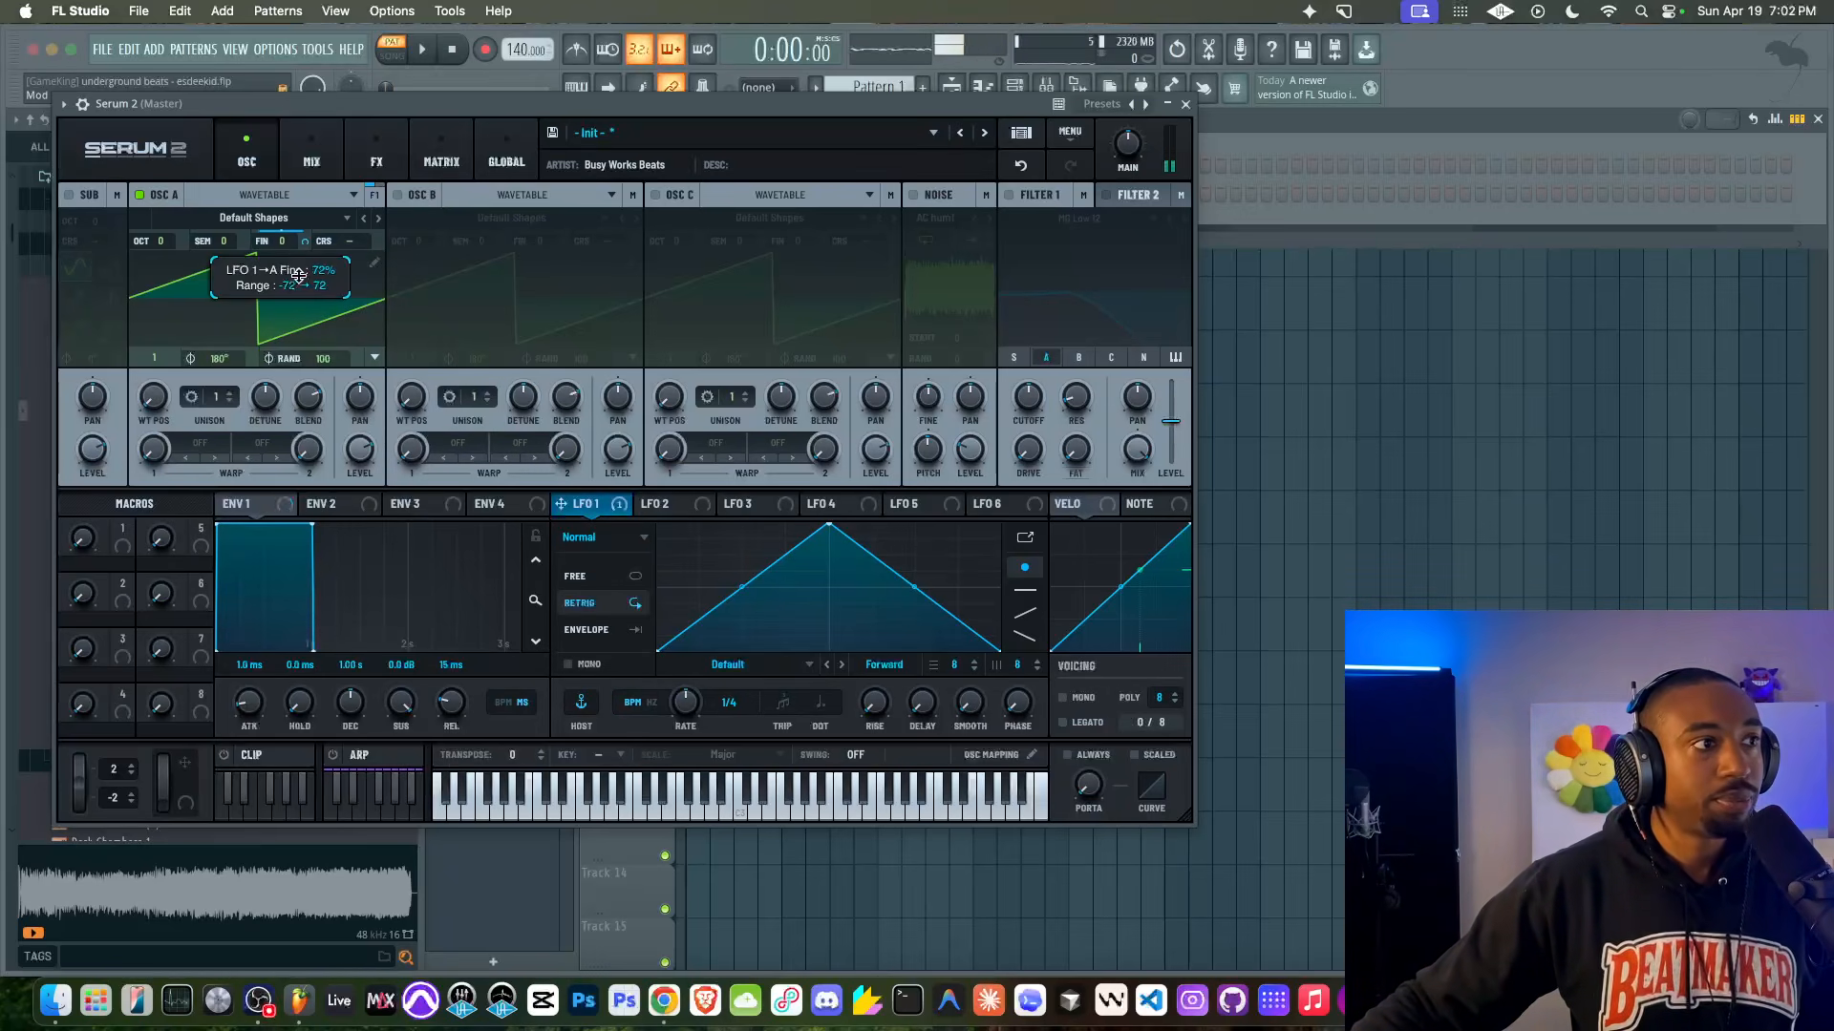
pyautogui.click(1045, 83)
pyautogui.moveTo(1719, 270); pyautogui.dragTo(1439, 260)
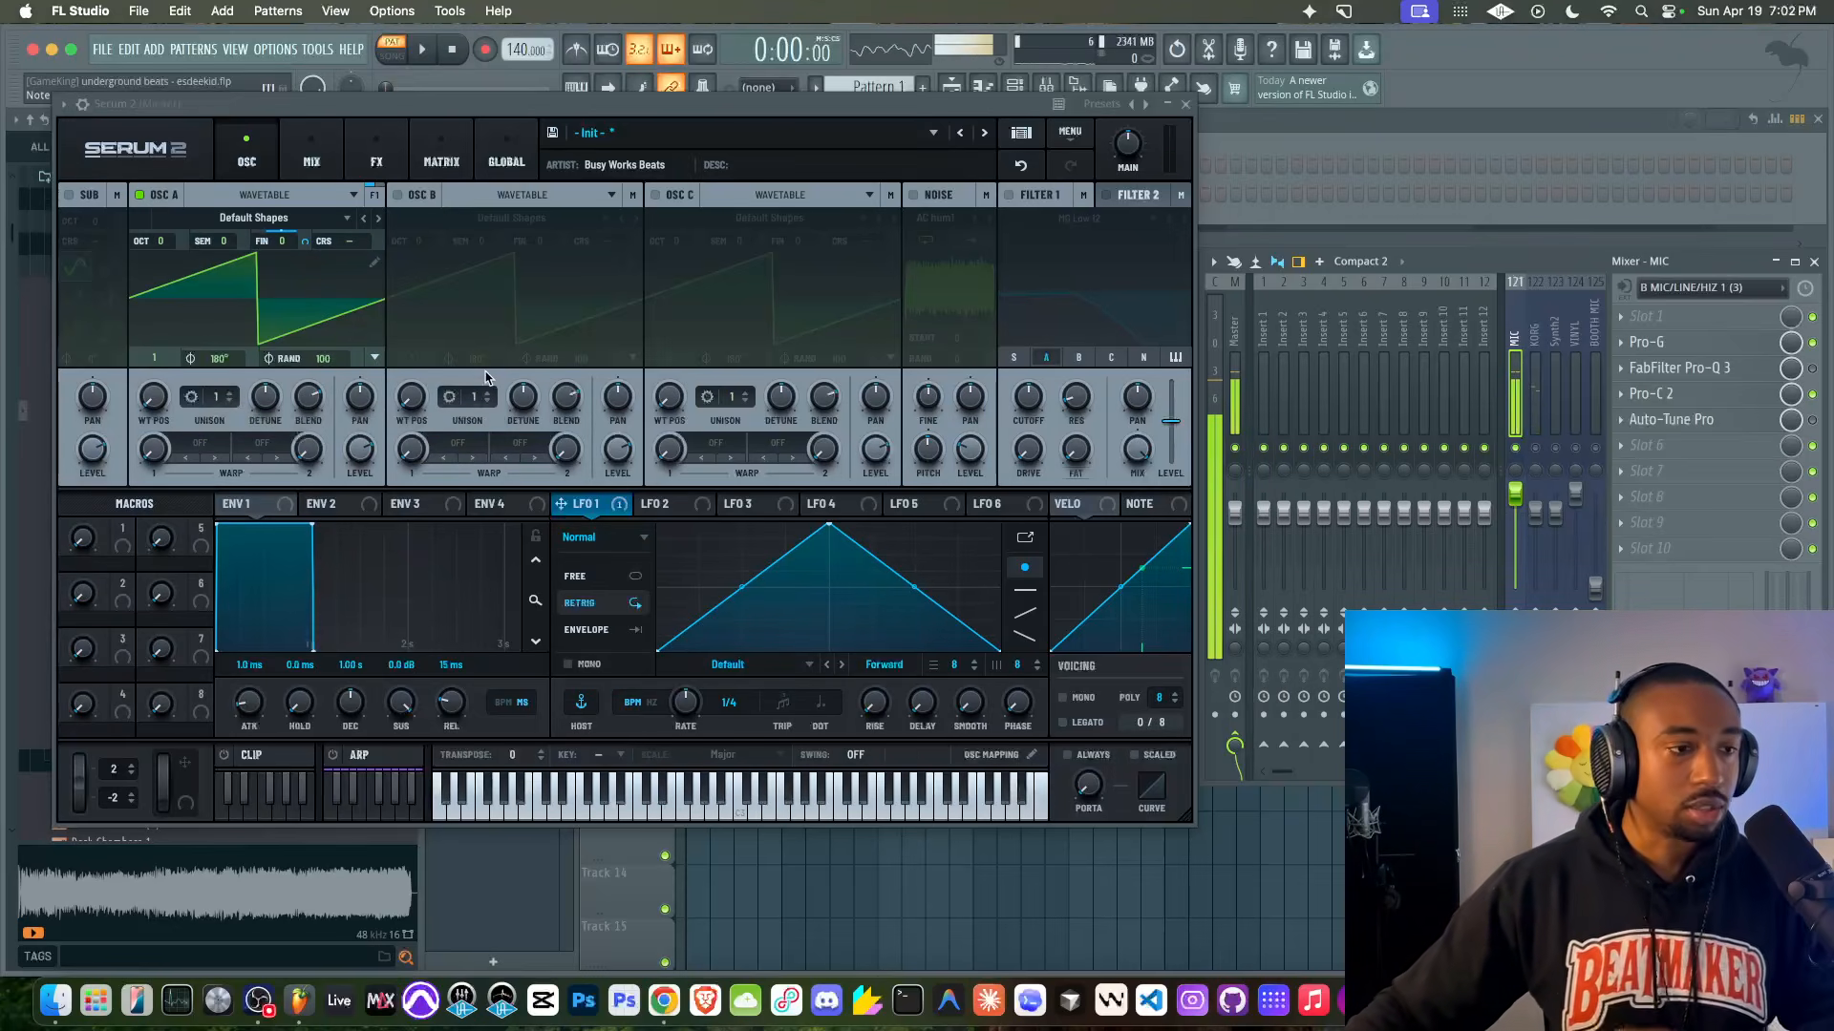
# Step: Set NoteOn Alt. as the modulation source for oscillator A's pan
pyautogui.rightClick(361, 398)
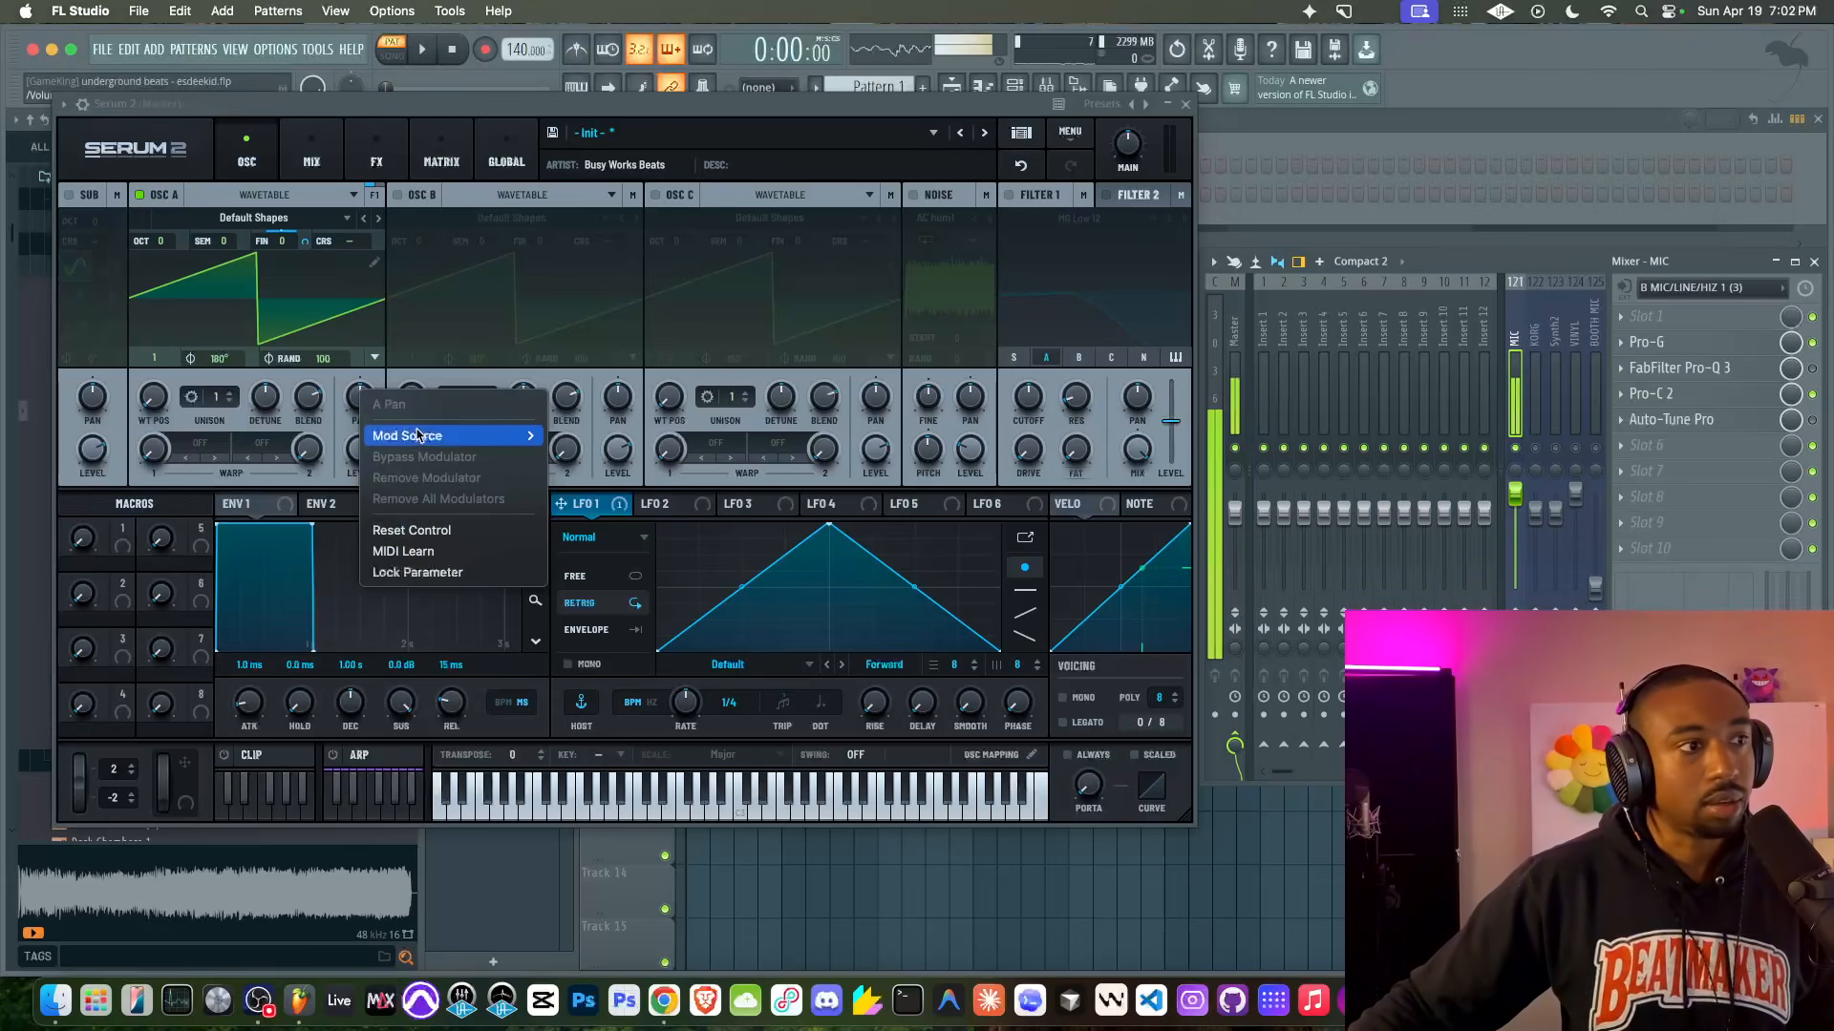
pyautogui.moveTo(458, 436)
pyautogui.moveTo(573, 456)
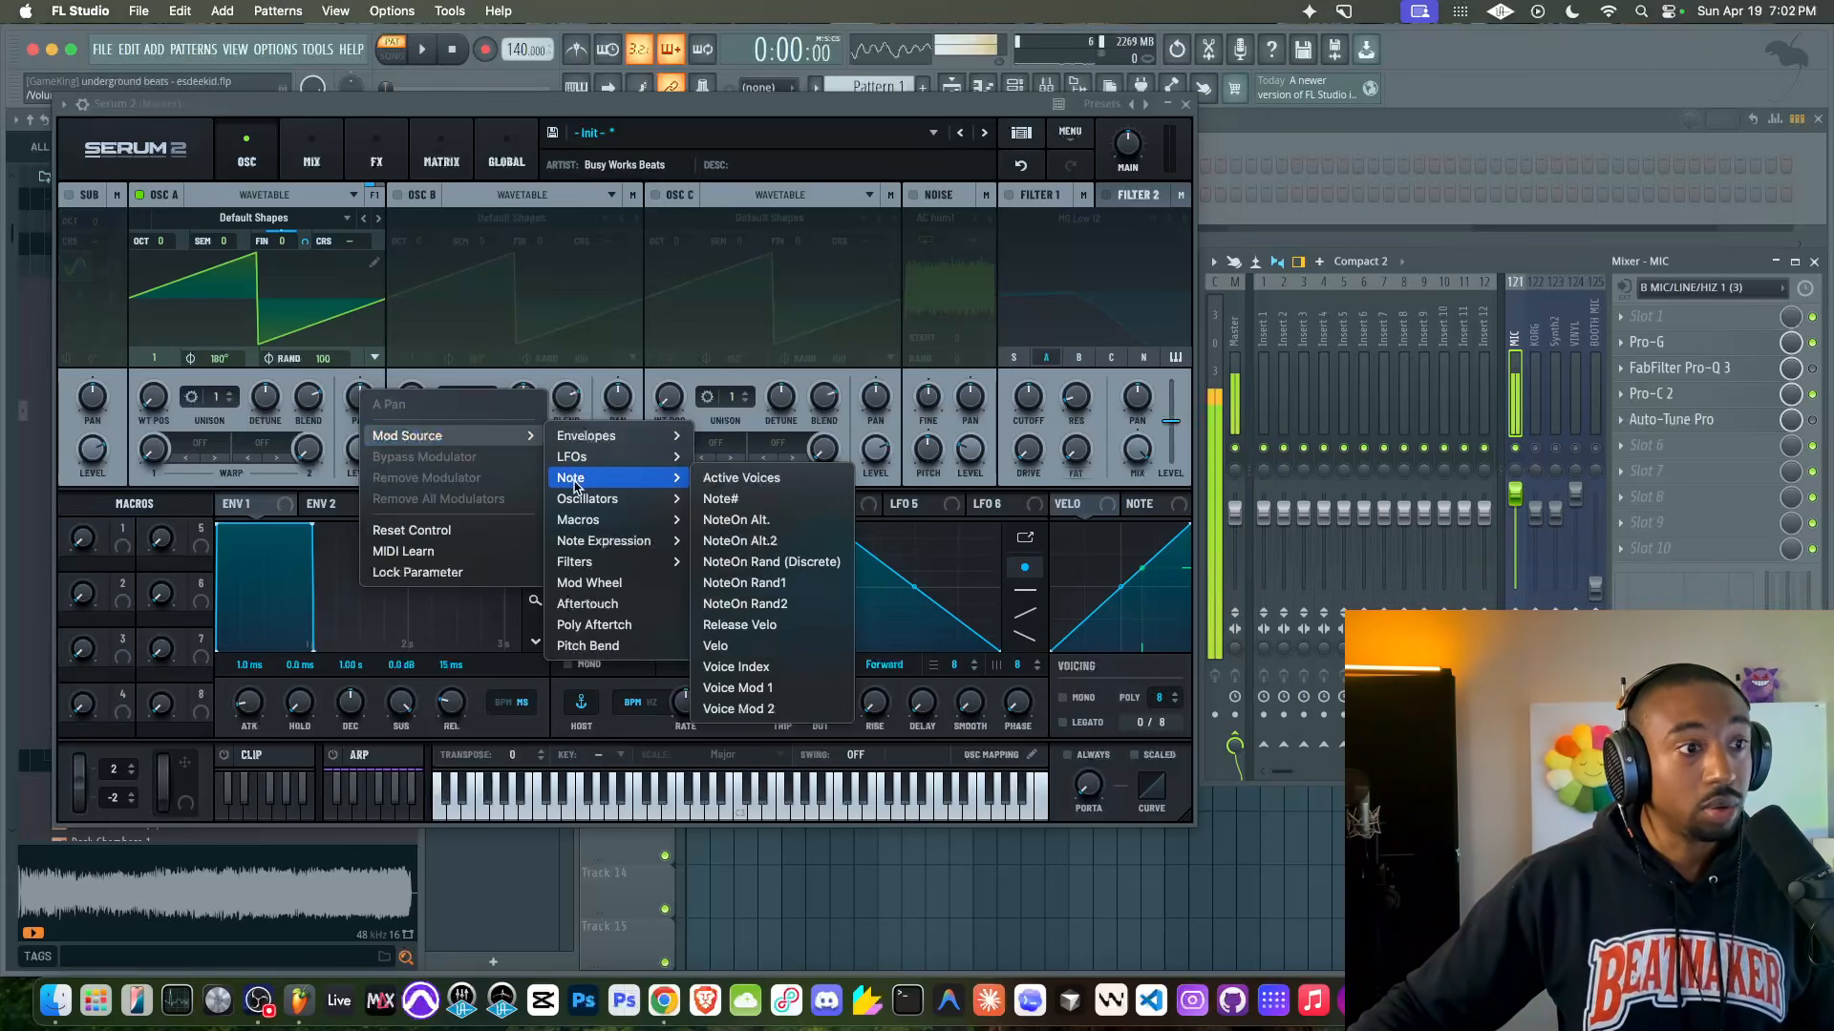
pyautogui.click(786, 526)
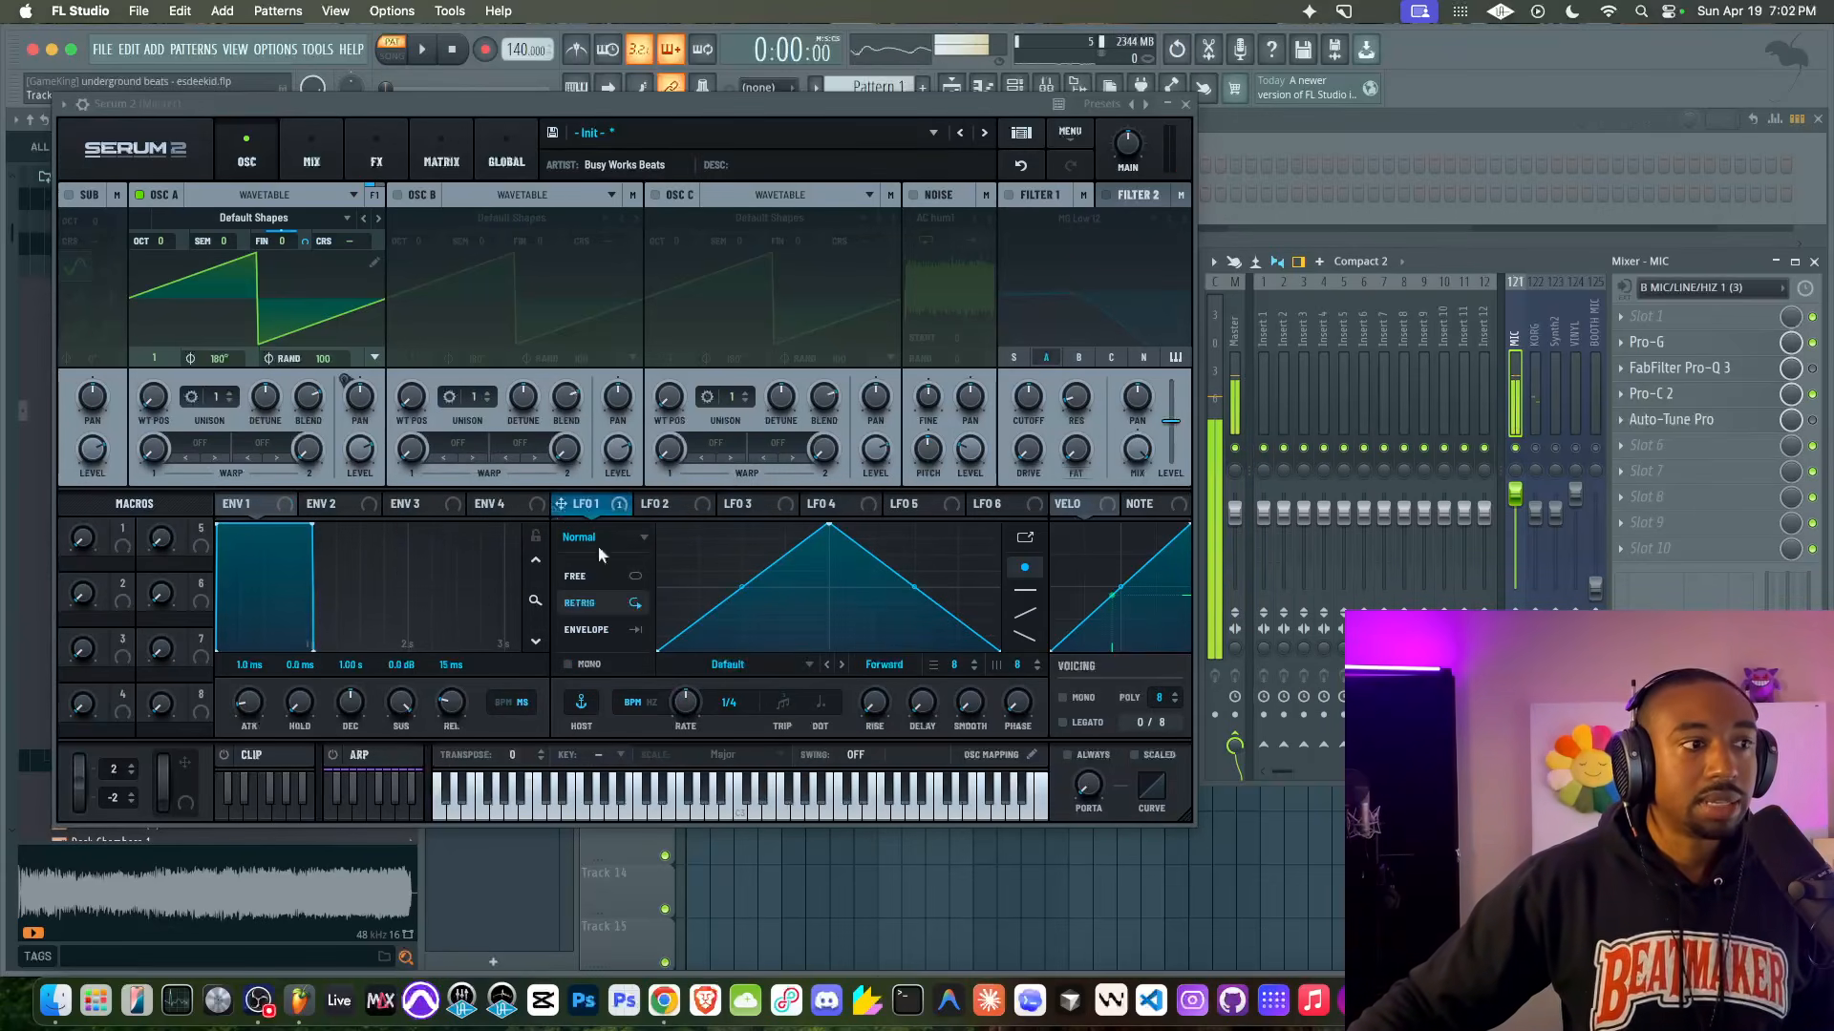
# Step: Bring Envelope 2's sustain down to zero, assign it to Filter 1's cutoff and enable Filter 1
pyautogui.click(332, 502)
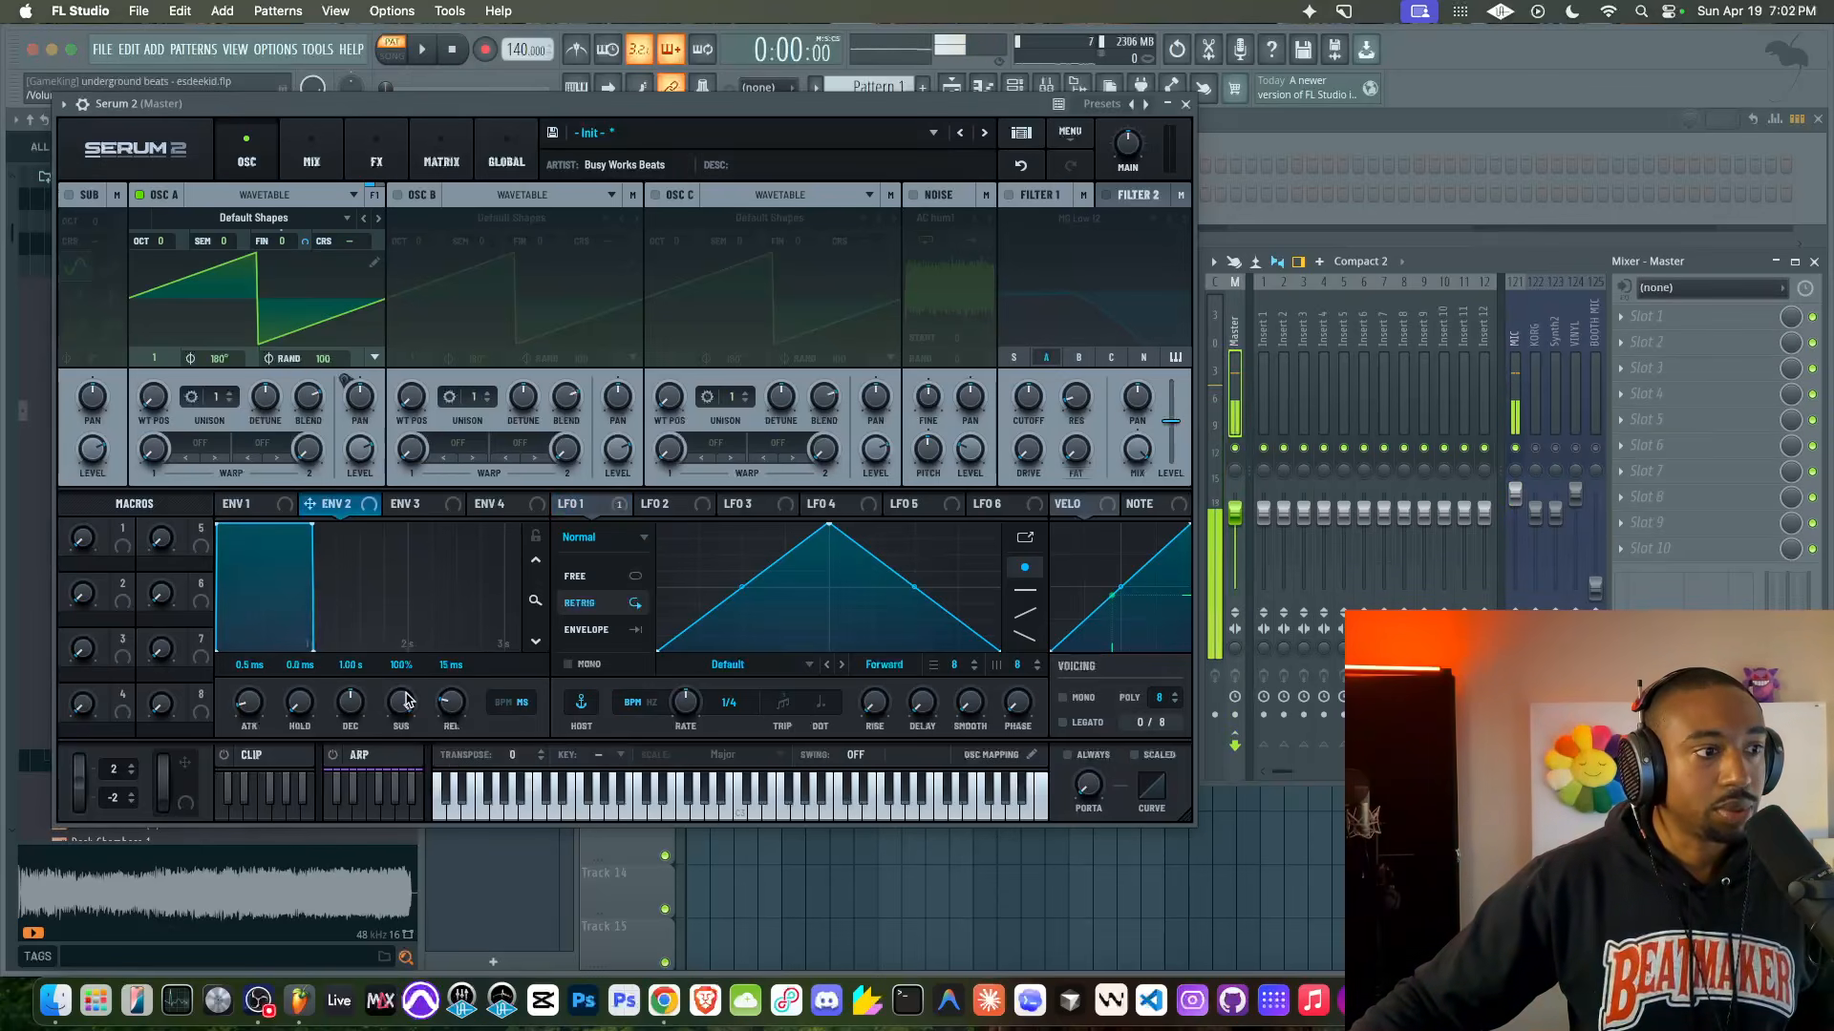
pyautogui.moveTo(405, 700); pyautogui.dragTo(313, 897)
pyautogui.moveTo(344, 513); pyautogui.dragTo(1029, 402)
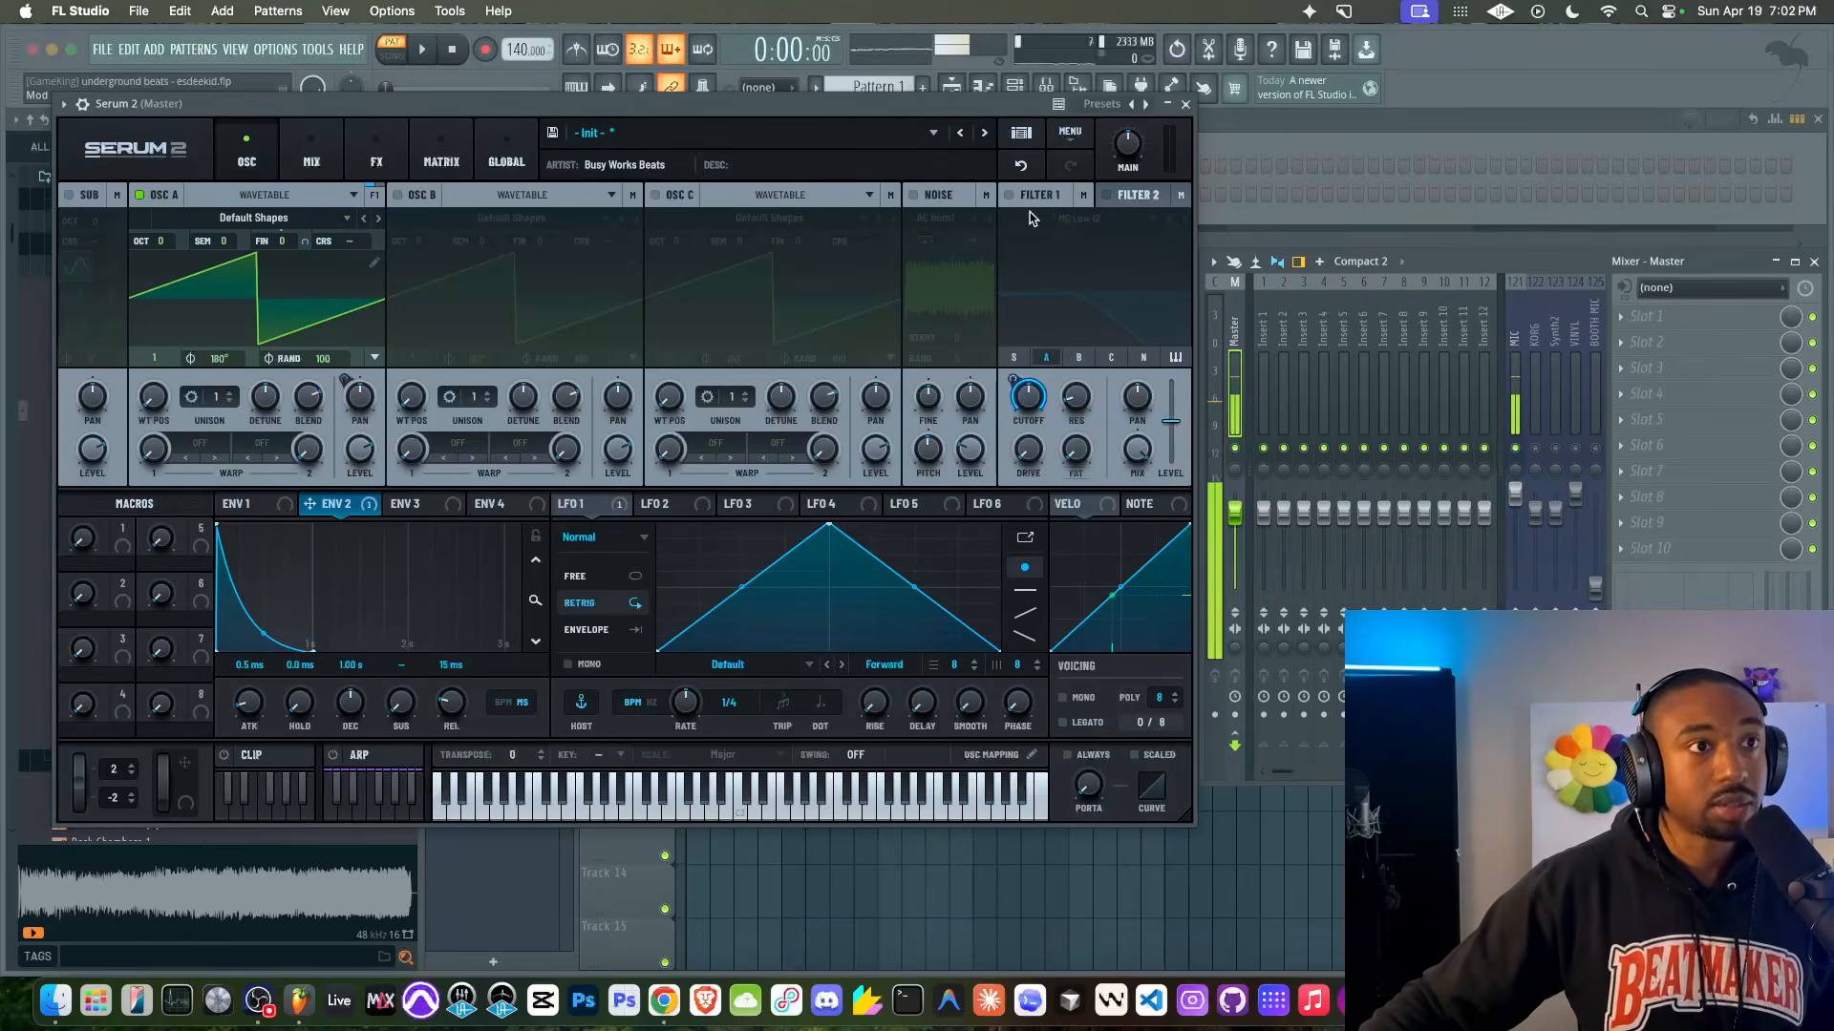
pyautogui.click(1010, 196)
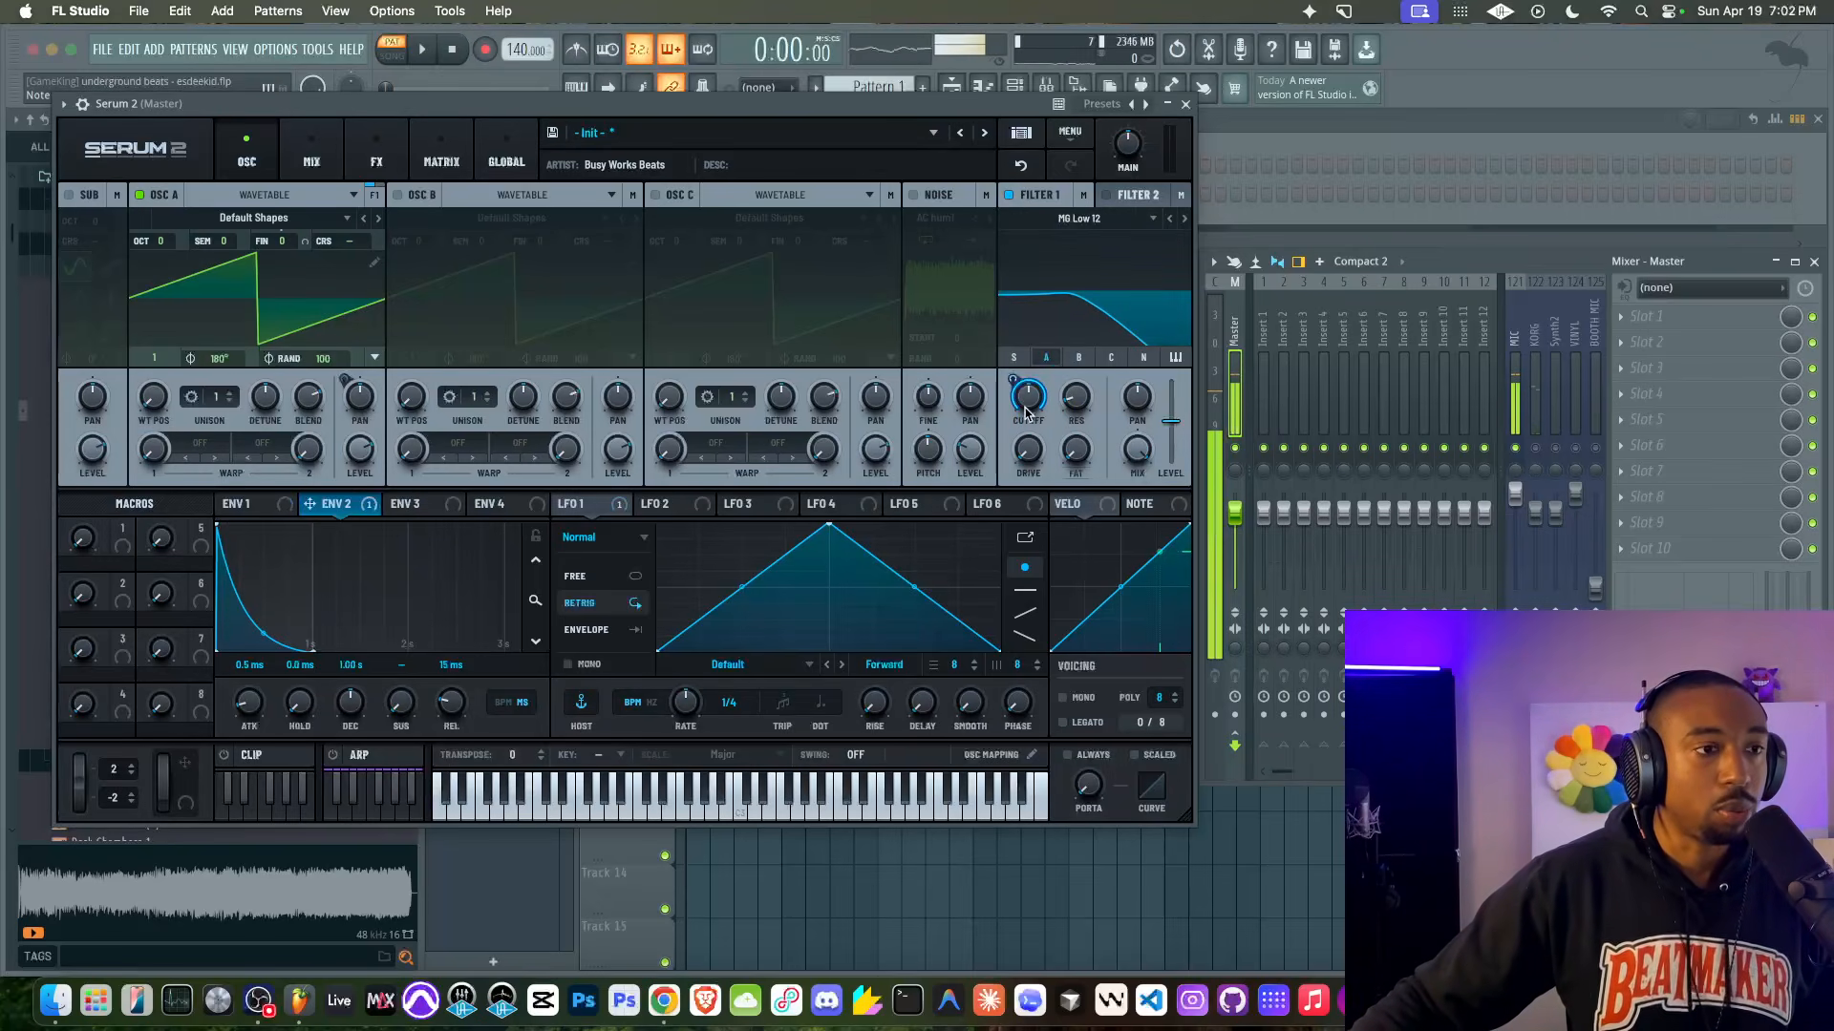
# Step: Switch to Chrome and play the reference track 4 Raws from its beginning in Tidal
pyautogui.click(664, 1001)
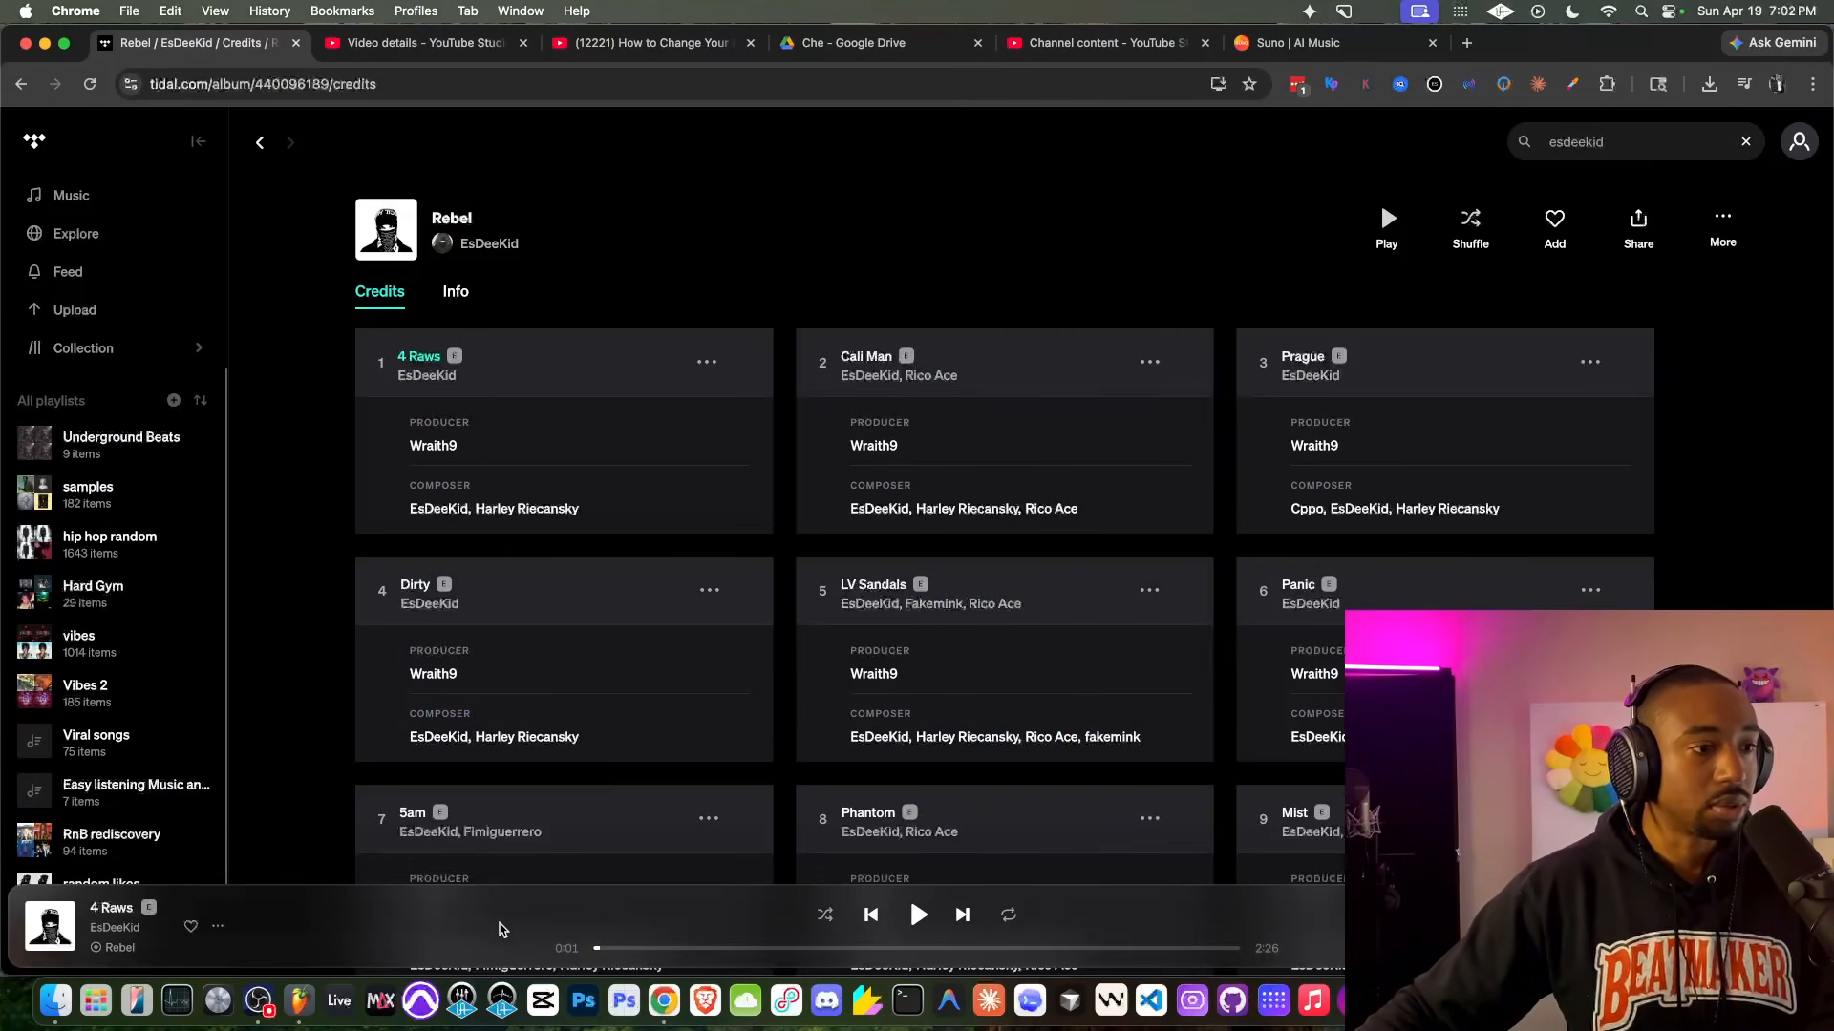
pyautogui.moveTo(608, 954); pyautogui.dragTo(580, 952)
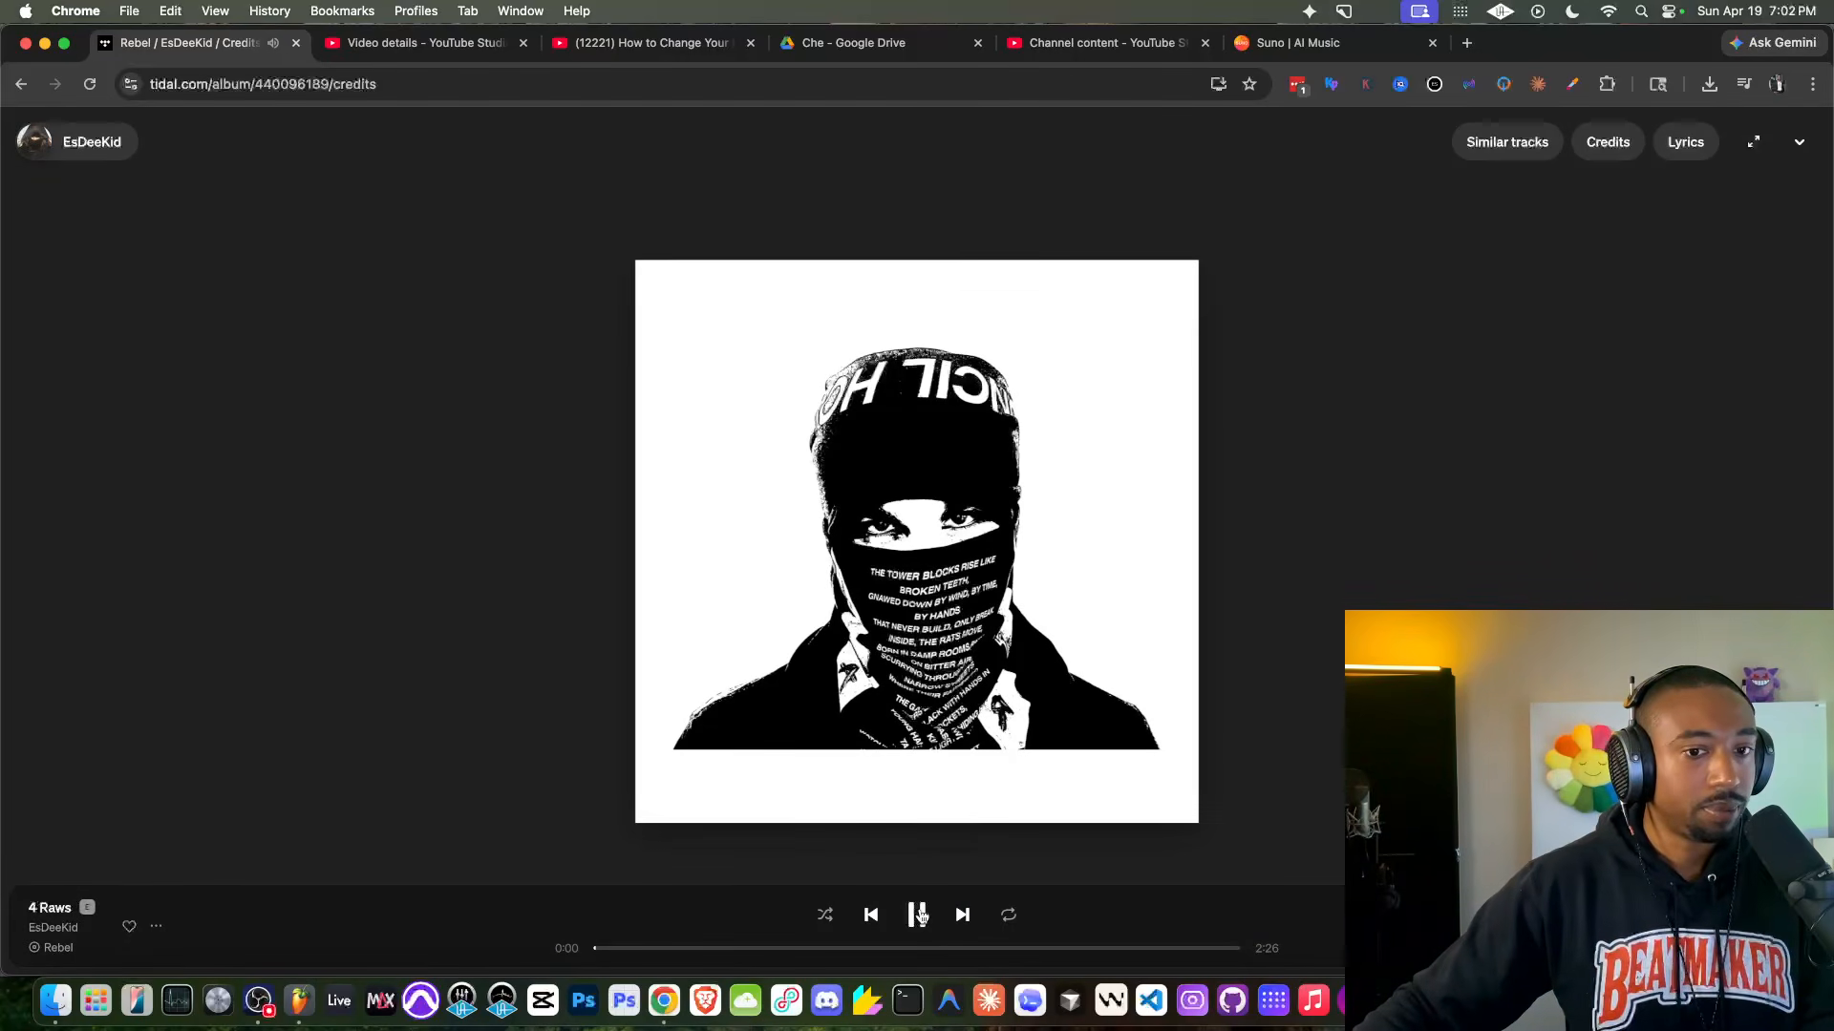
# Step: Back in FL Studio, raise Envelope 2's attack to just under 100 ms and reduce its modulation amount on Filter 1's frequency
pyautogui.click(299, 1001)
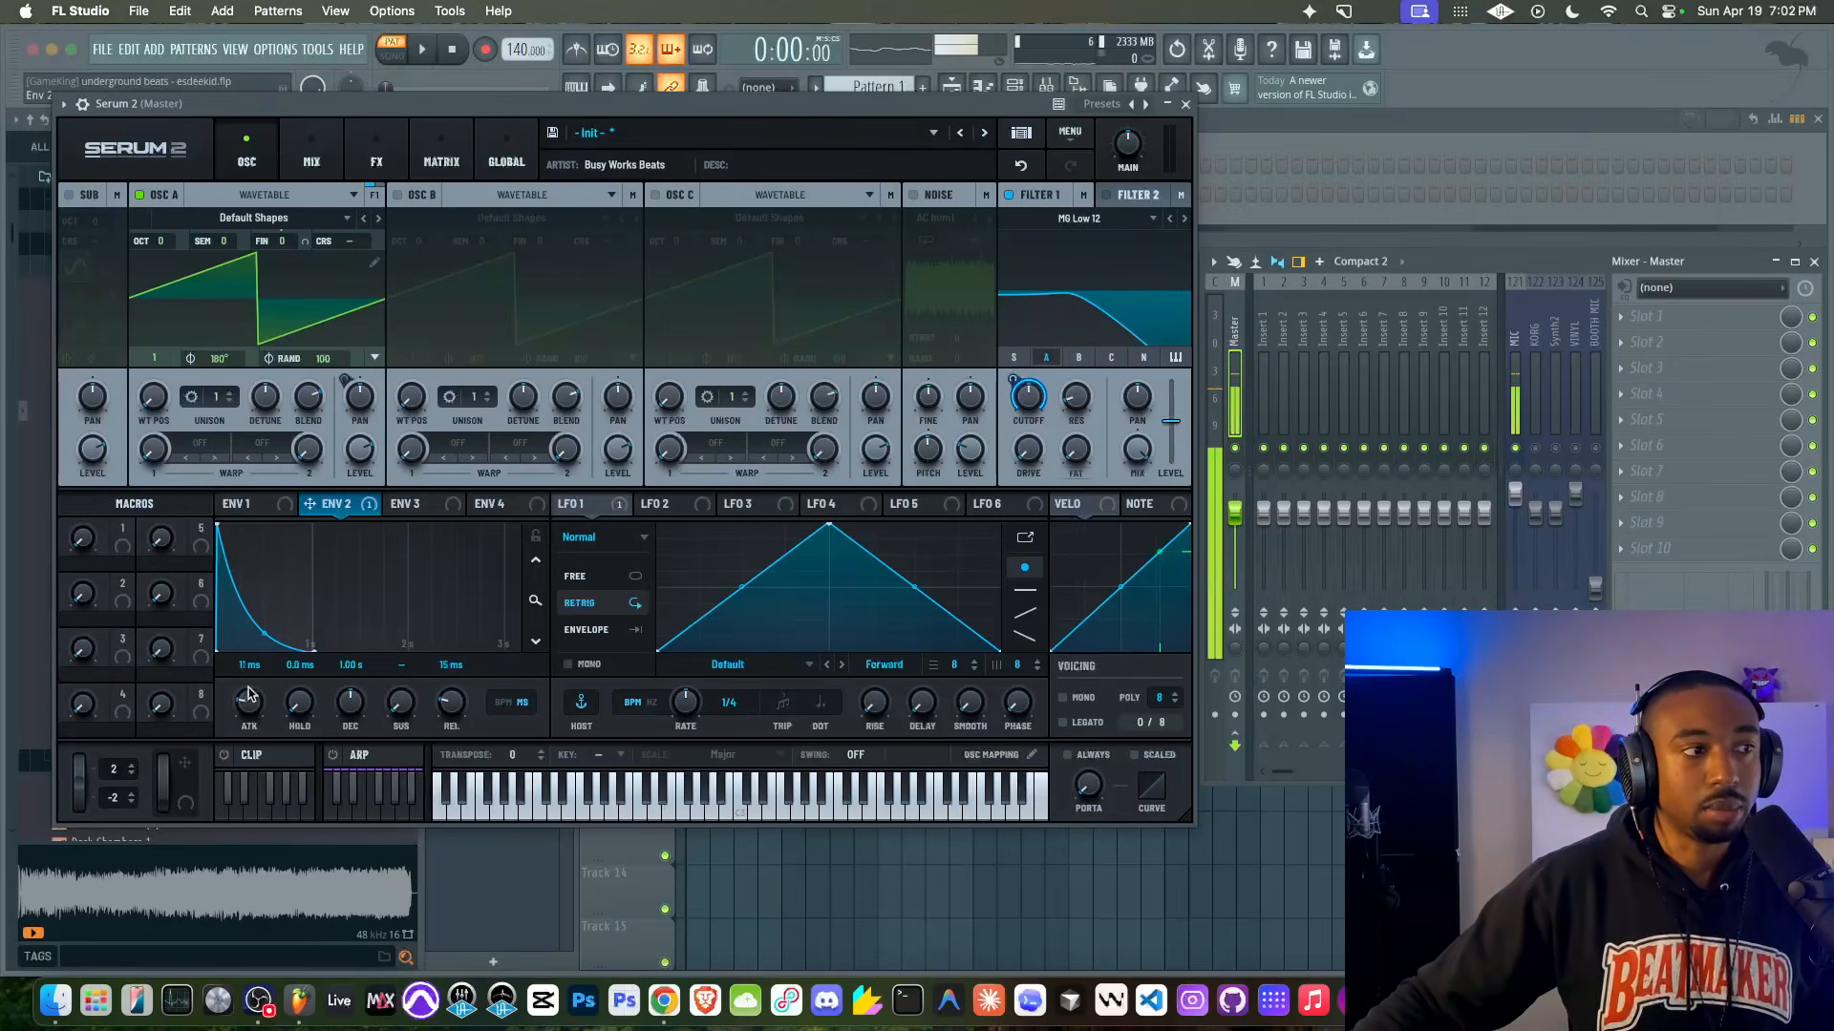
pyautogui.moveTo(251, 670); pyautogui.dragTo(250, 664)
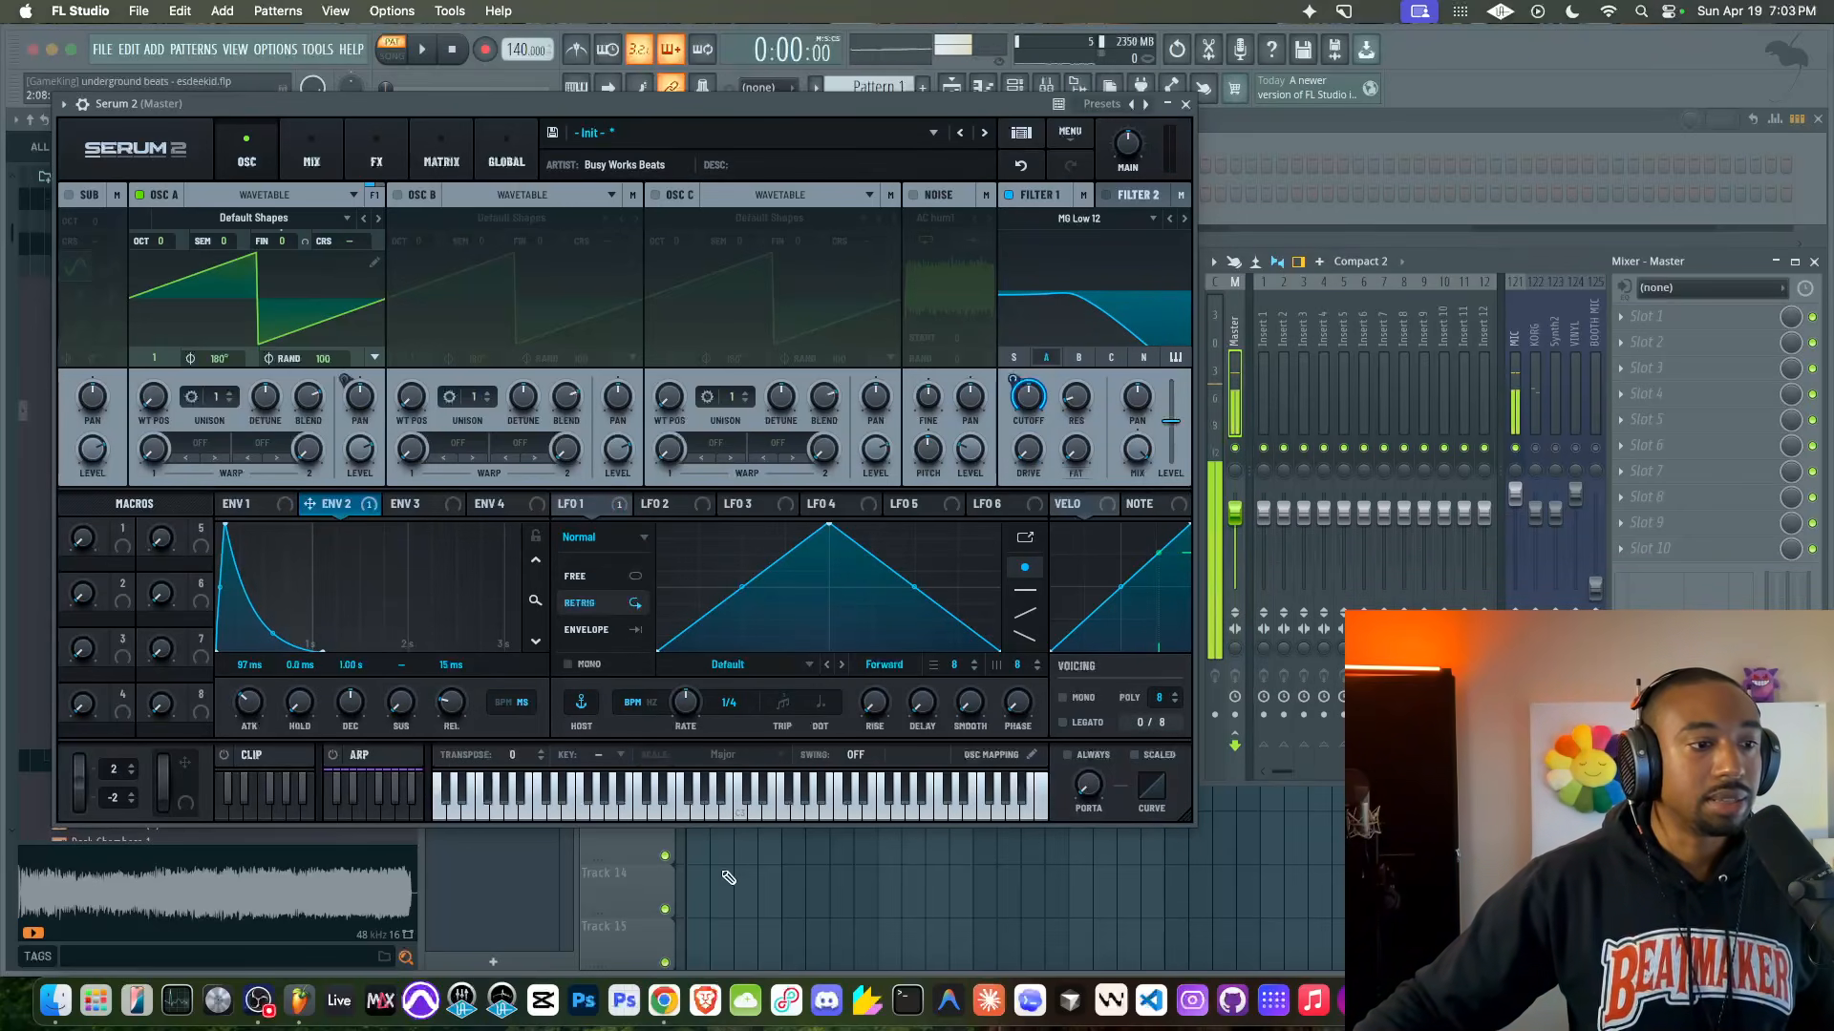
pyautogui.click(441, 157)
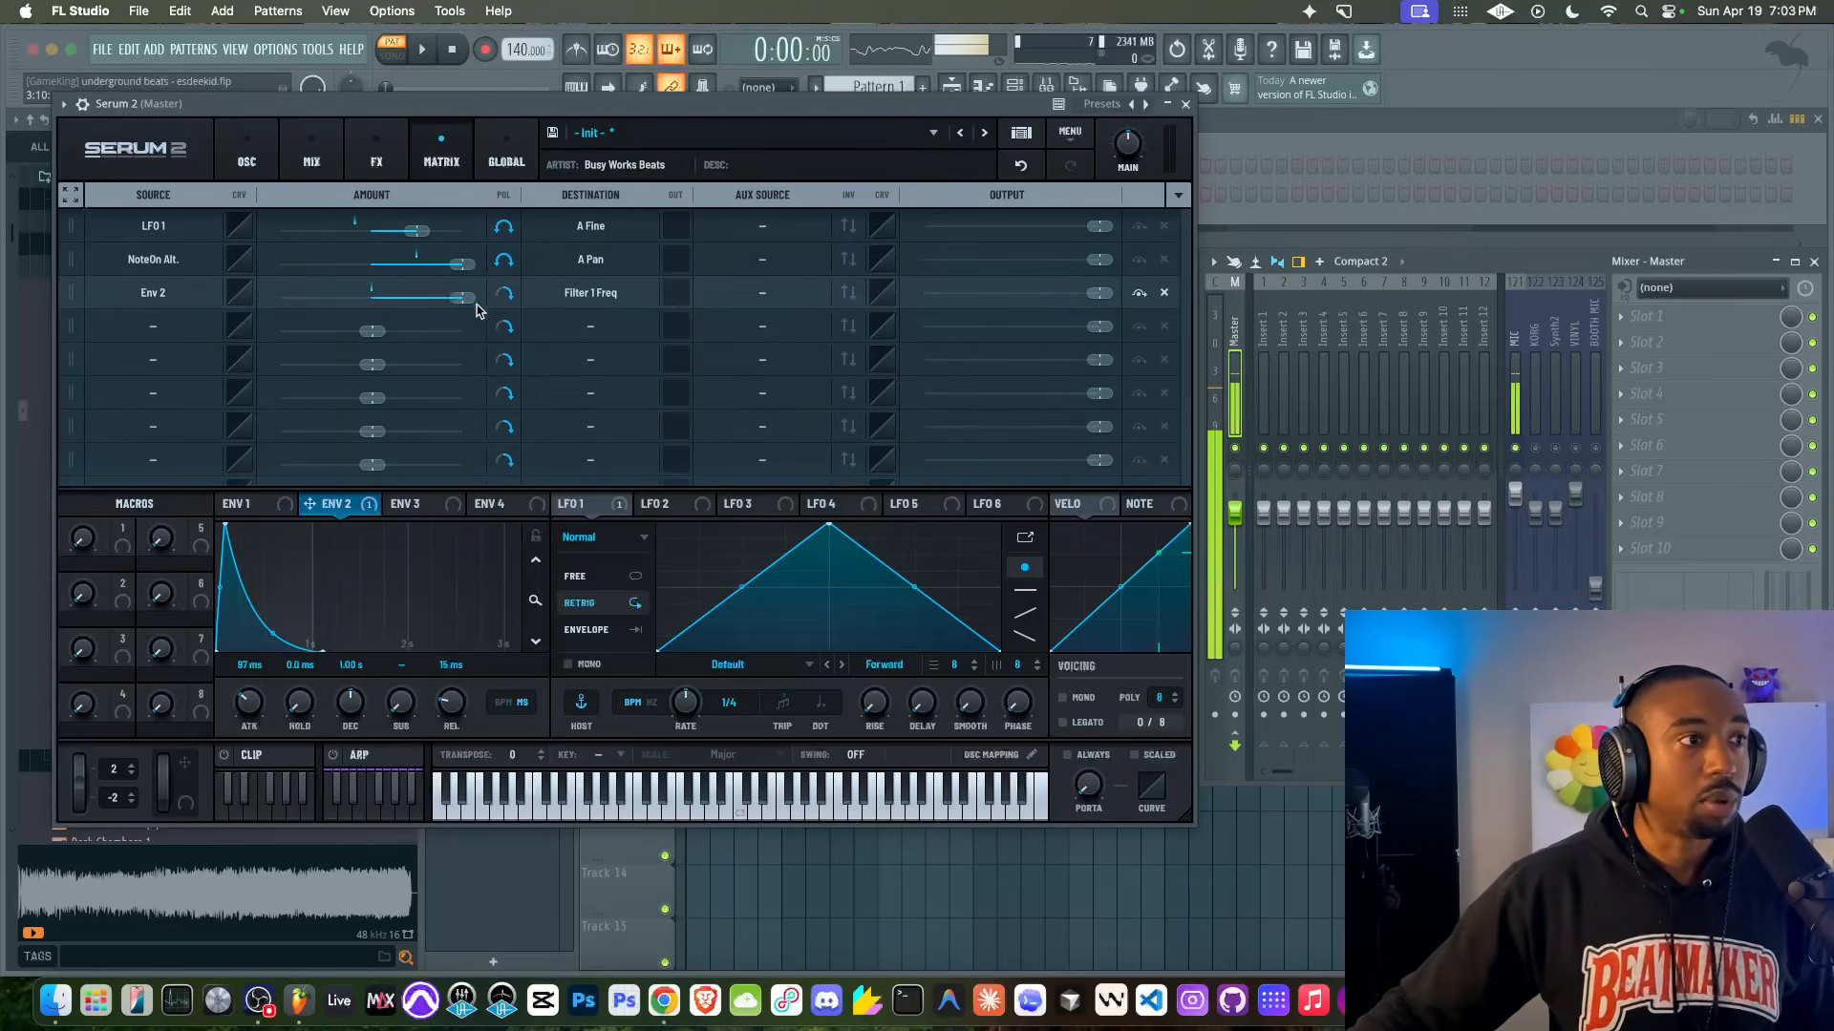
pyautogui.moveTo(468, 299); pyautogui.dragTo(398, 299)
pyautogui.click(254, 168)
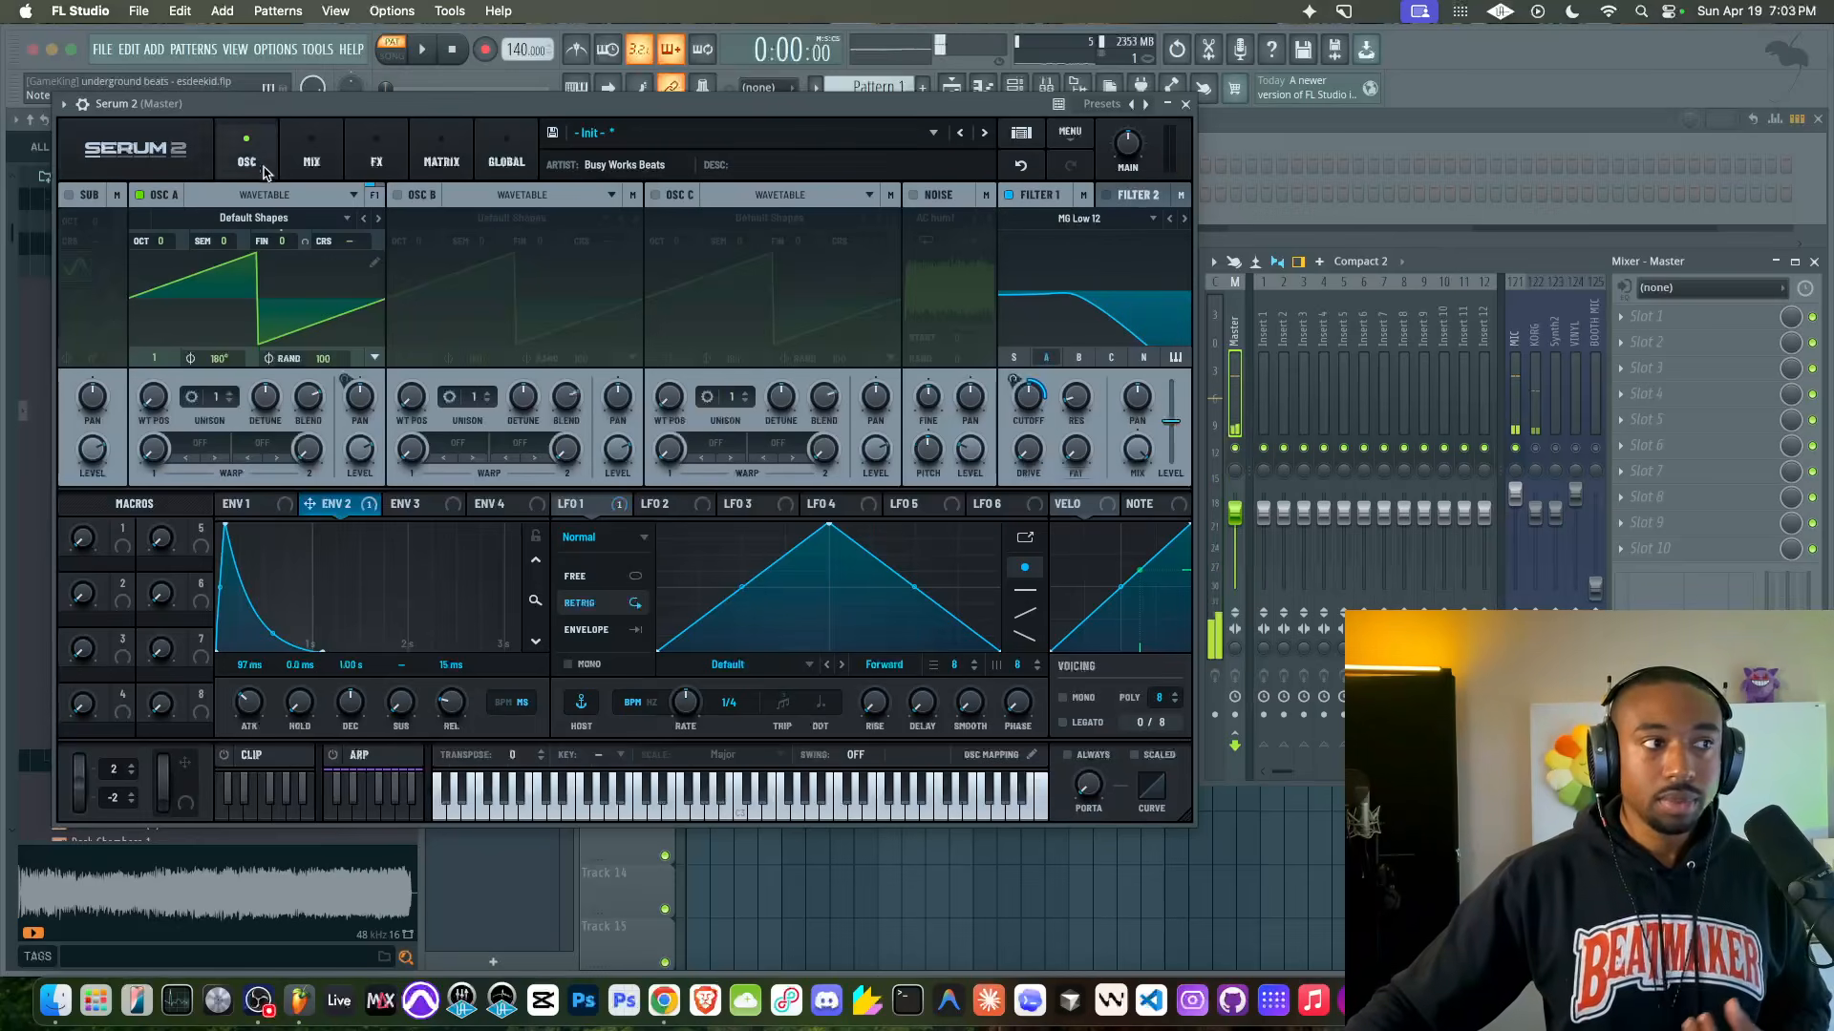
# Step: Lengthen Envelope 1's release to about 465 ms
pyautogui.click(250, 504)
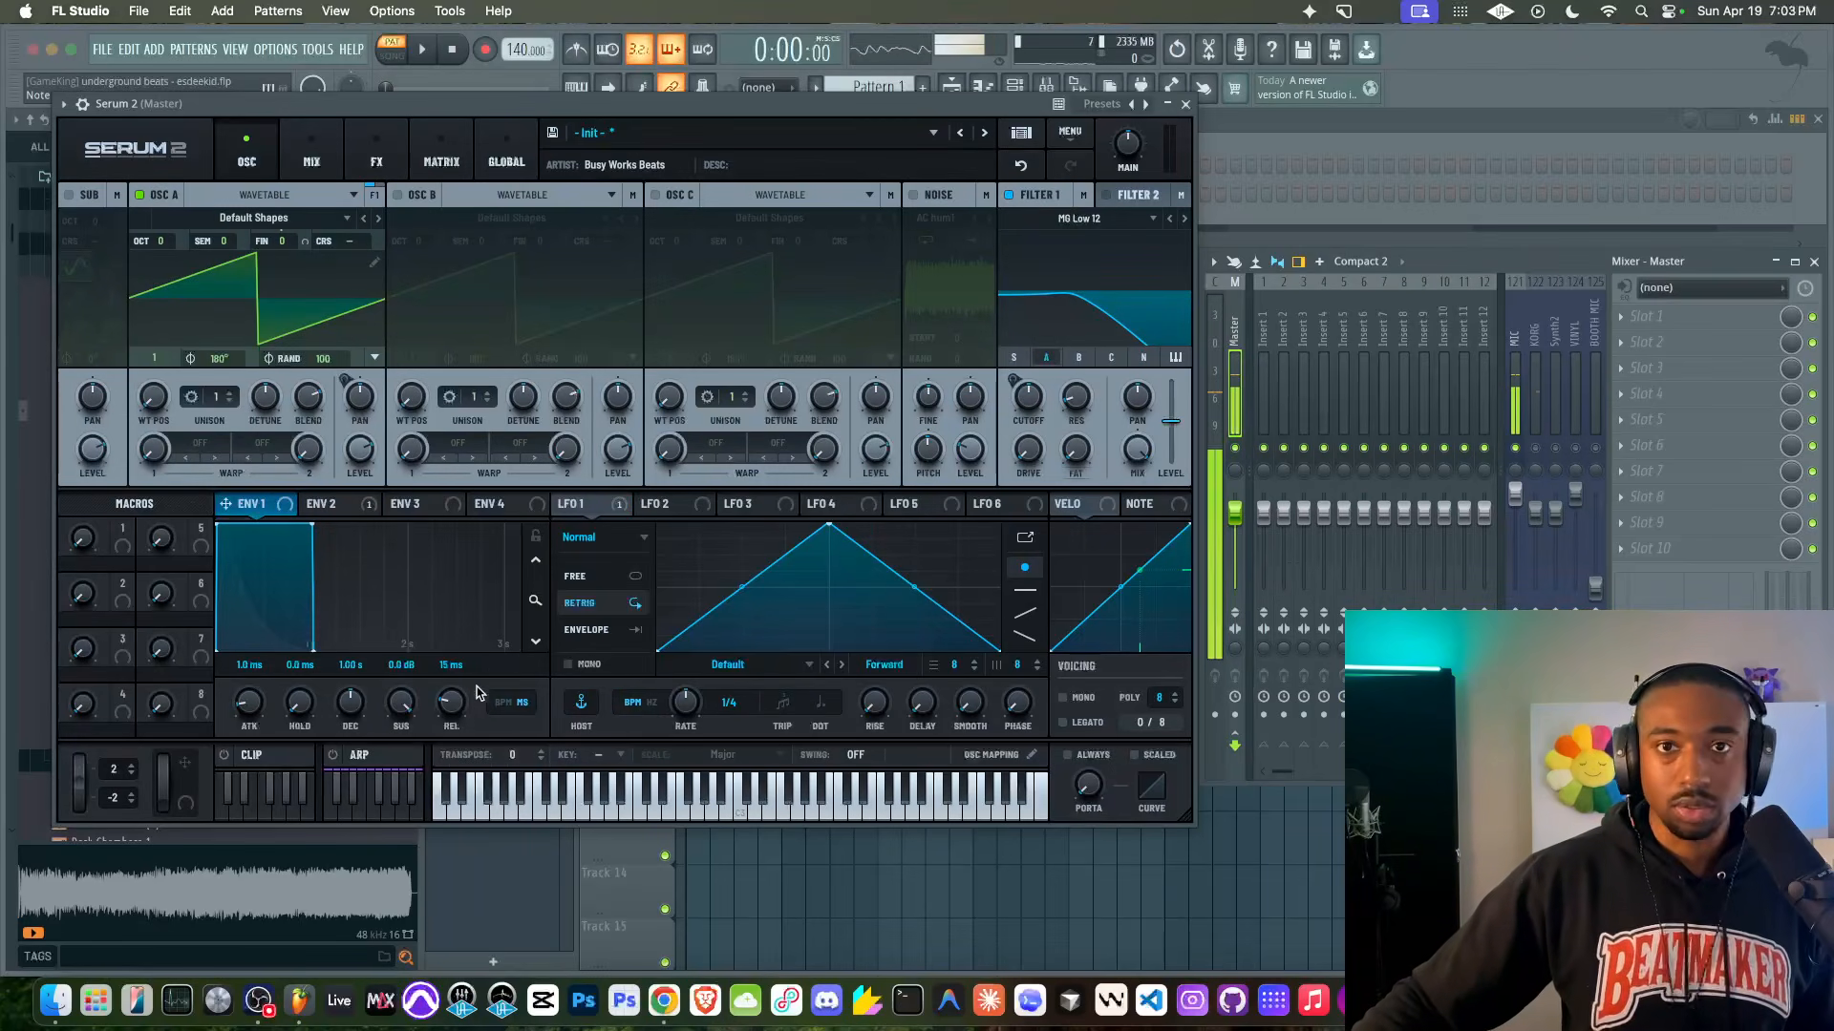
pyautogui.moveTo(456, 685); pyautogui.dragTo(459, 696)
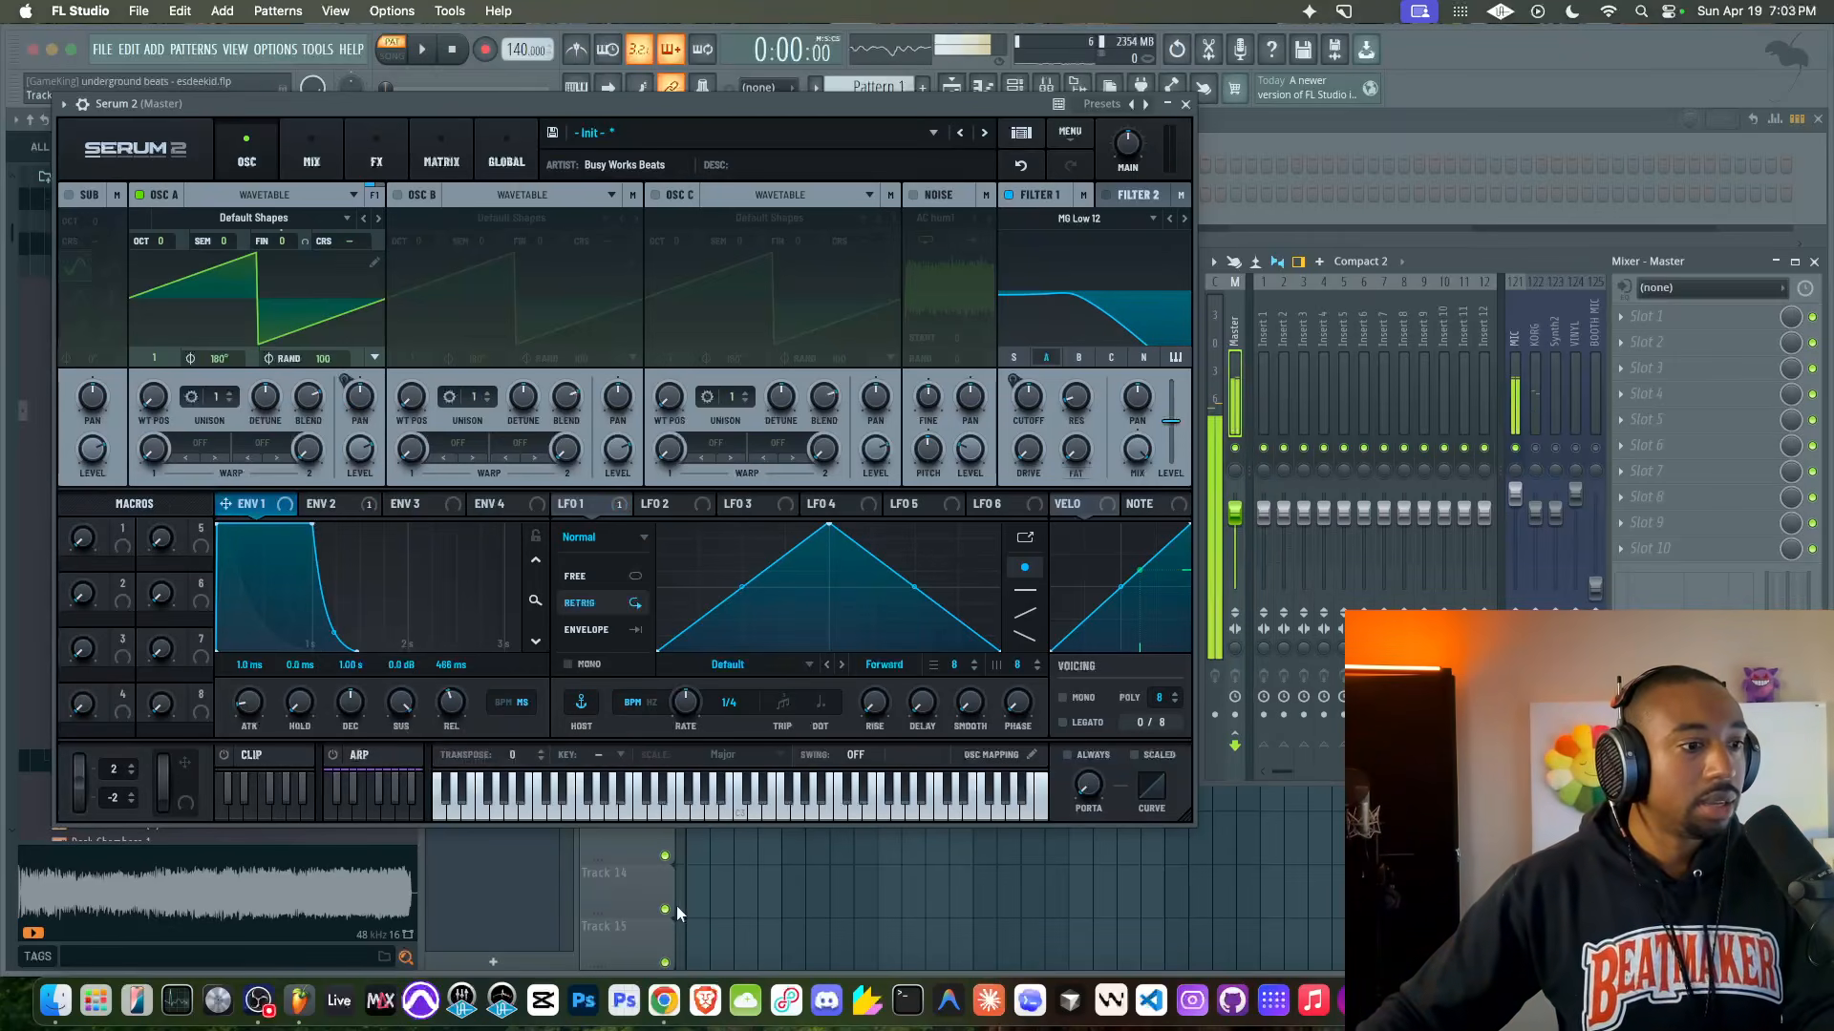
# Step: Switch to Chrome and replay the opening seconds of 4 Raws to compare the sound
pyautogui.click(680, 996)
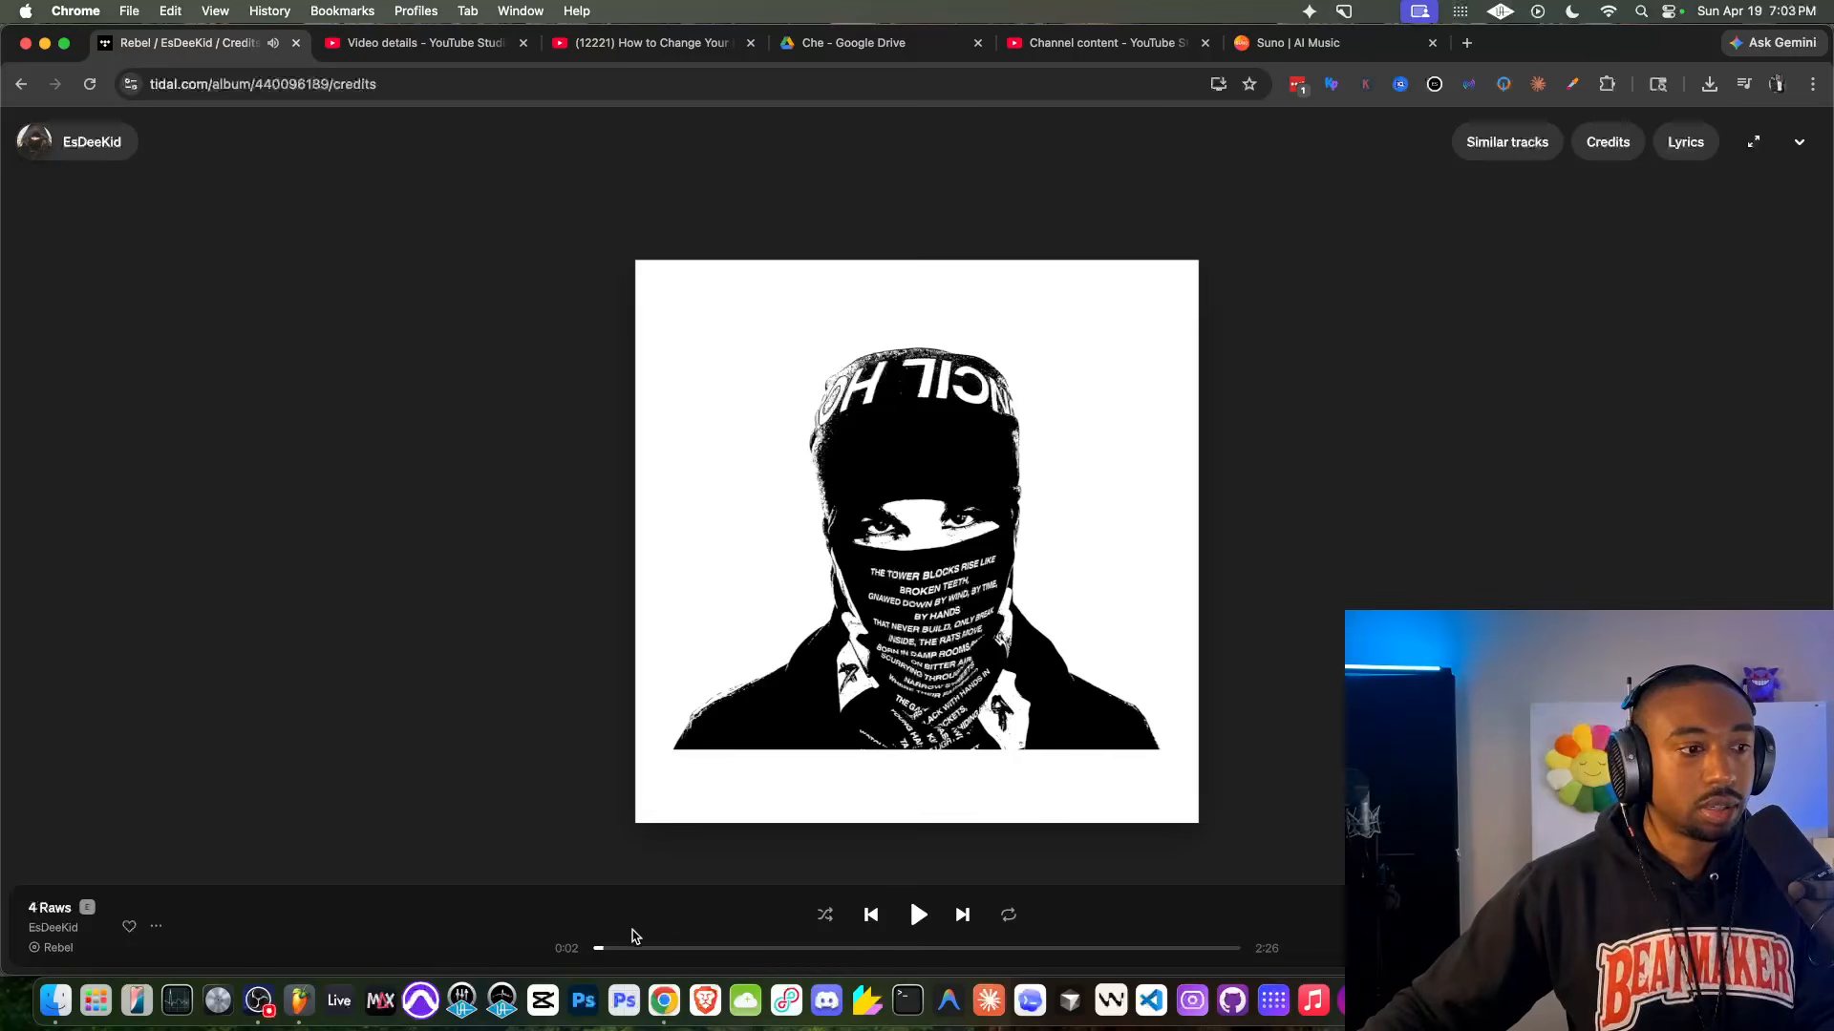
pyautogui.click(574, 949)
pyautogui.click(870, 915)
pyautogui.click(742, 917)
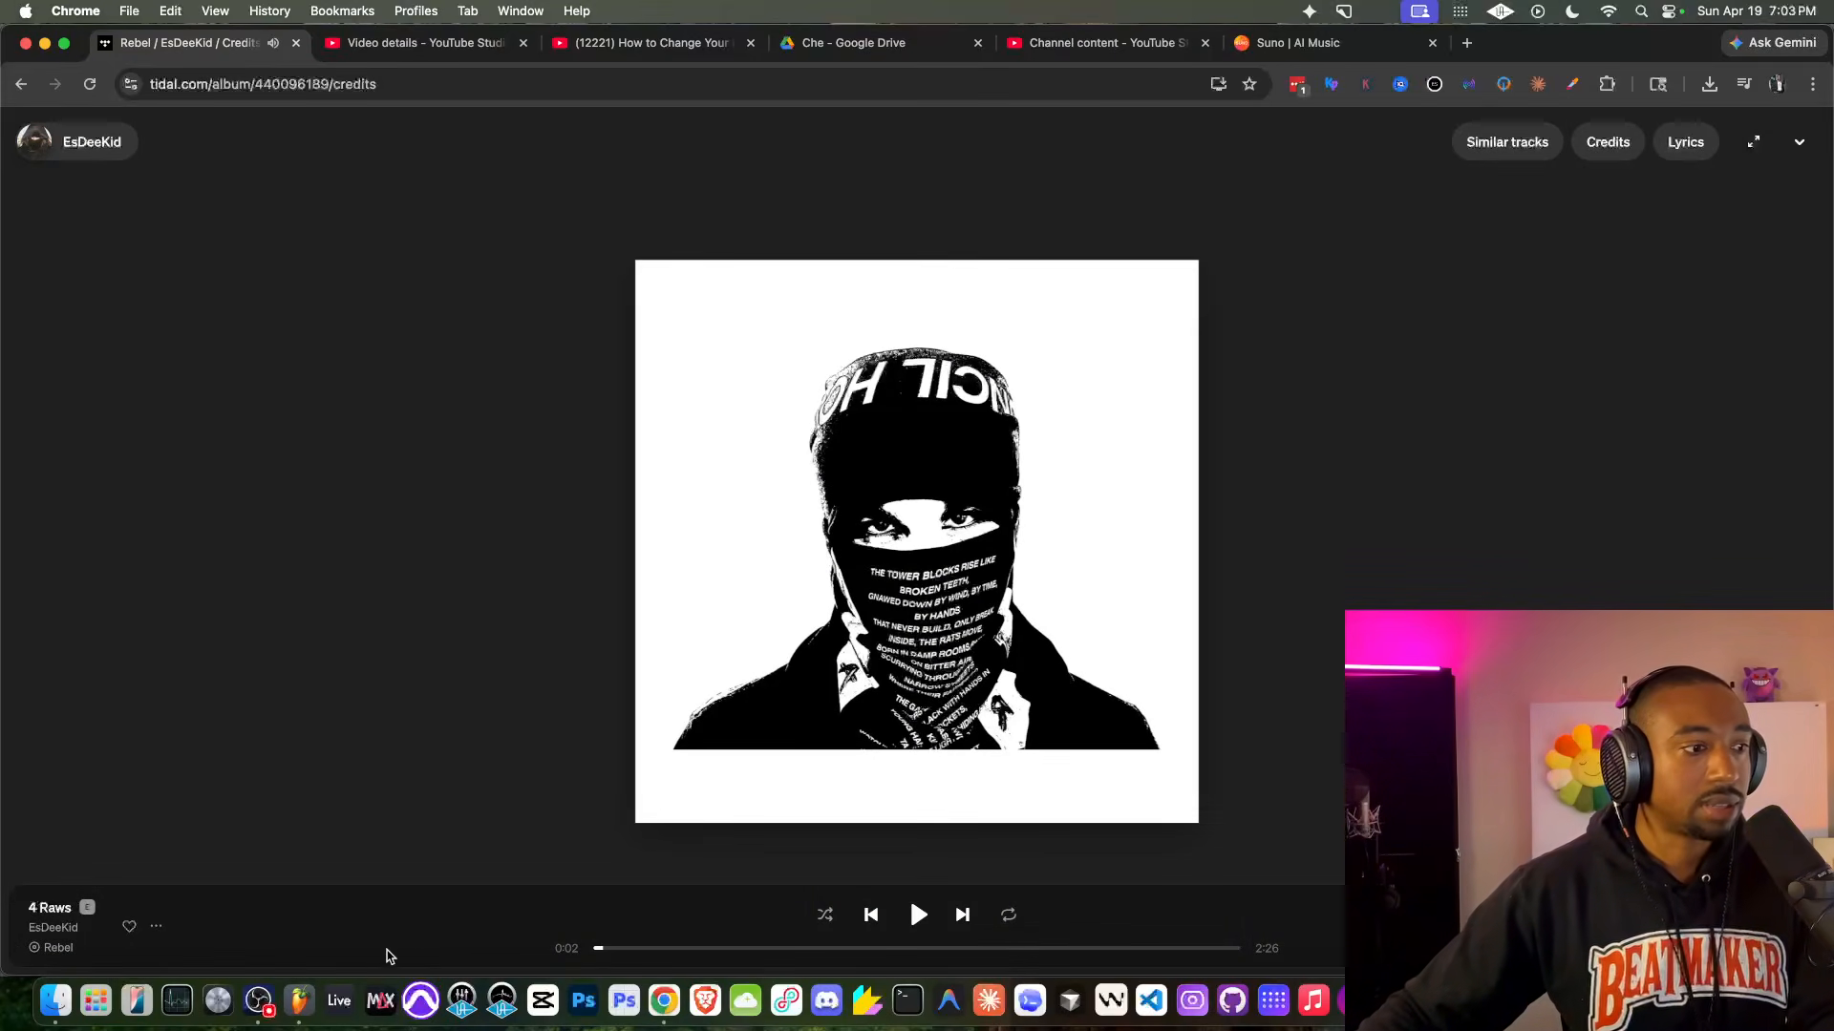
# Step: Back in FL Studio, enable Serum 2's noise oscillator, choose the White noise color and adjust its level
pyautogui.click(299, 999)
pyautogui.click(912, 195)
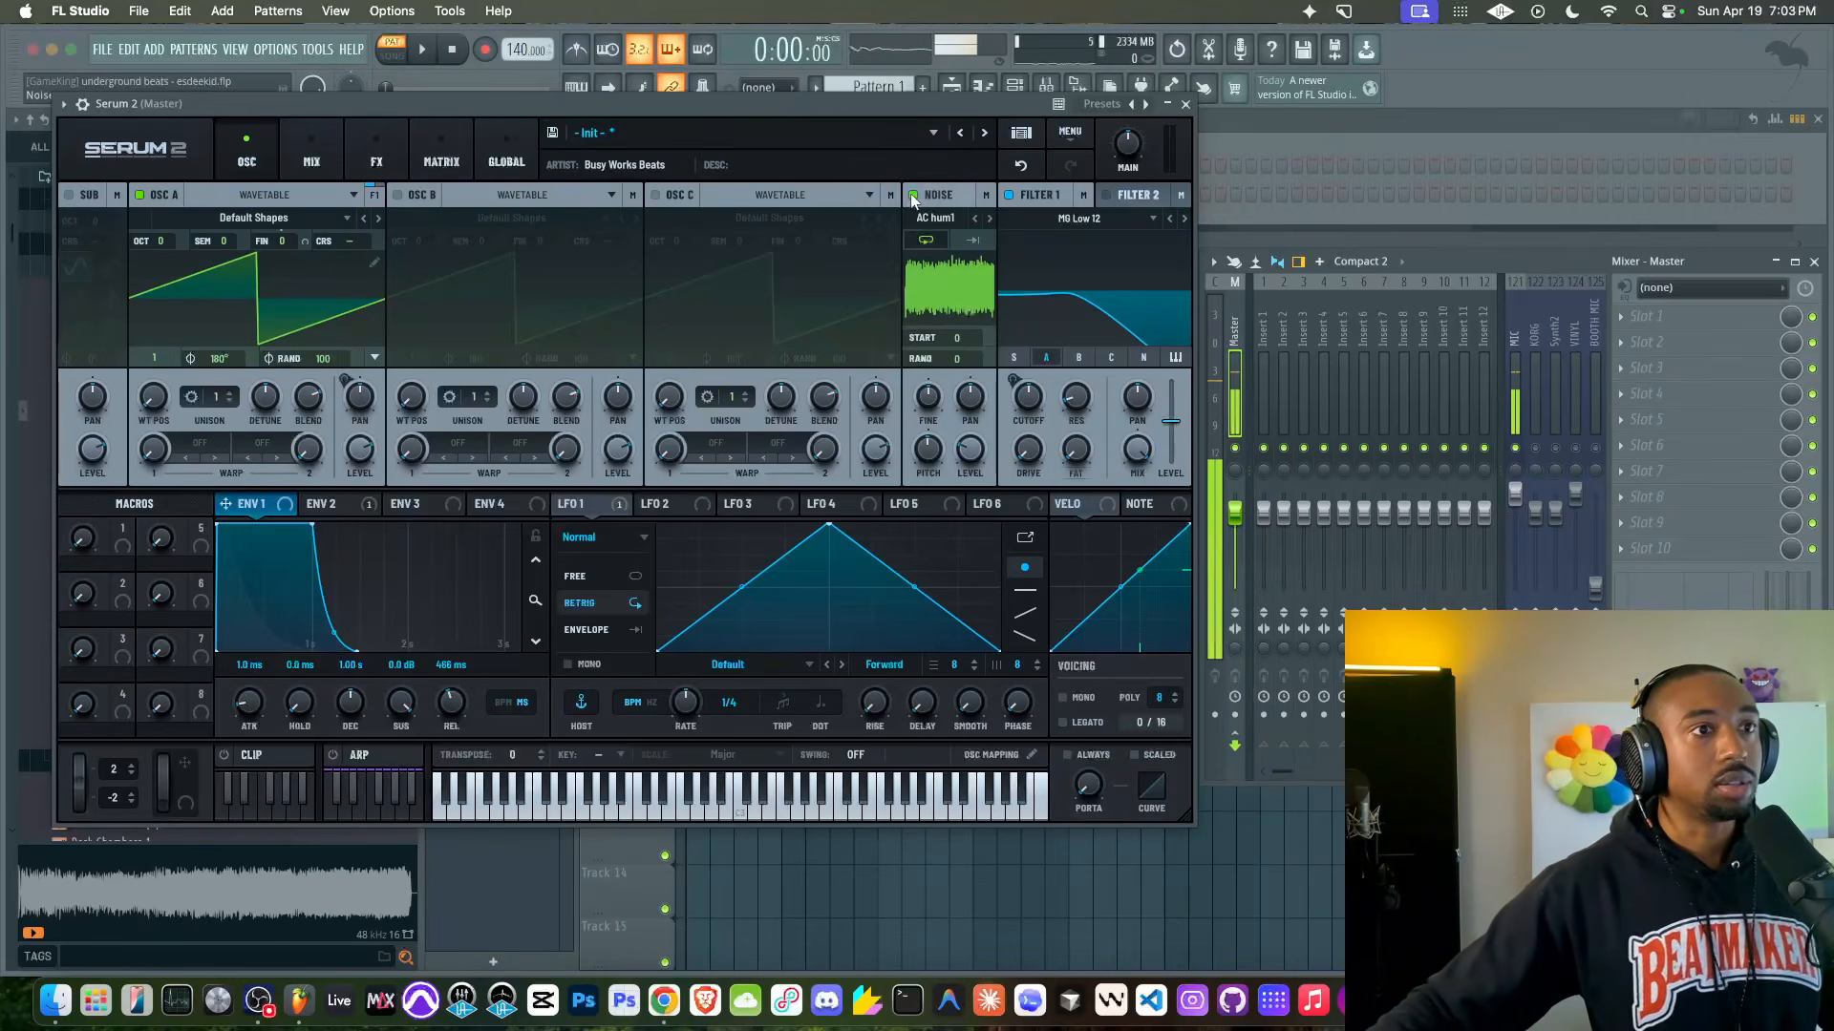
pyautogui.click(936, 218)
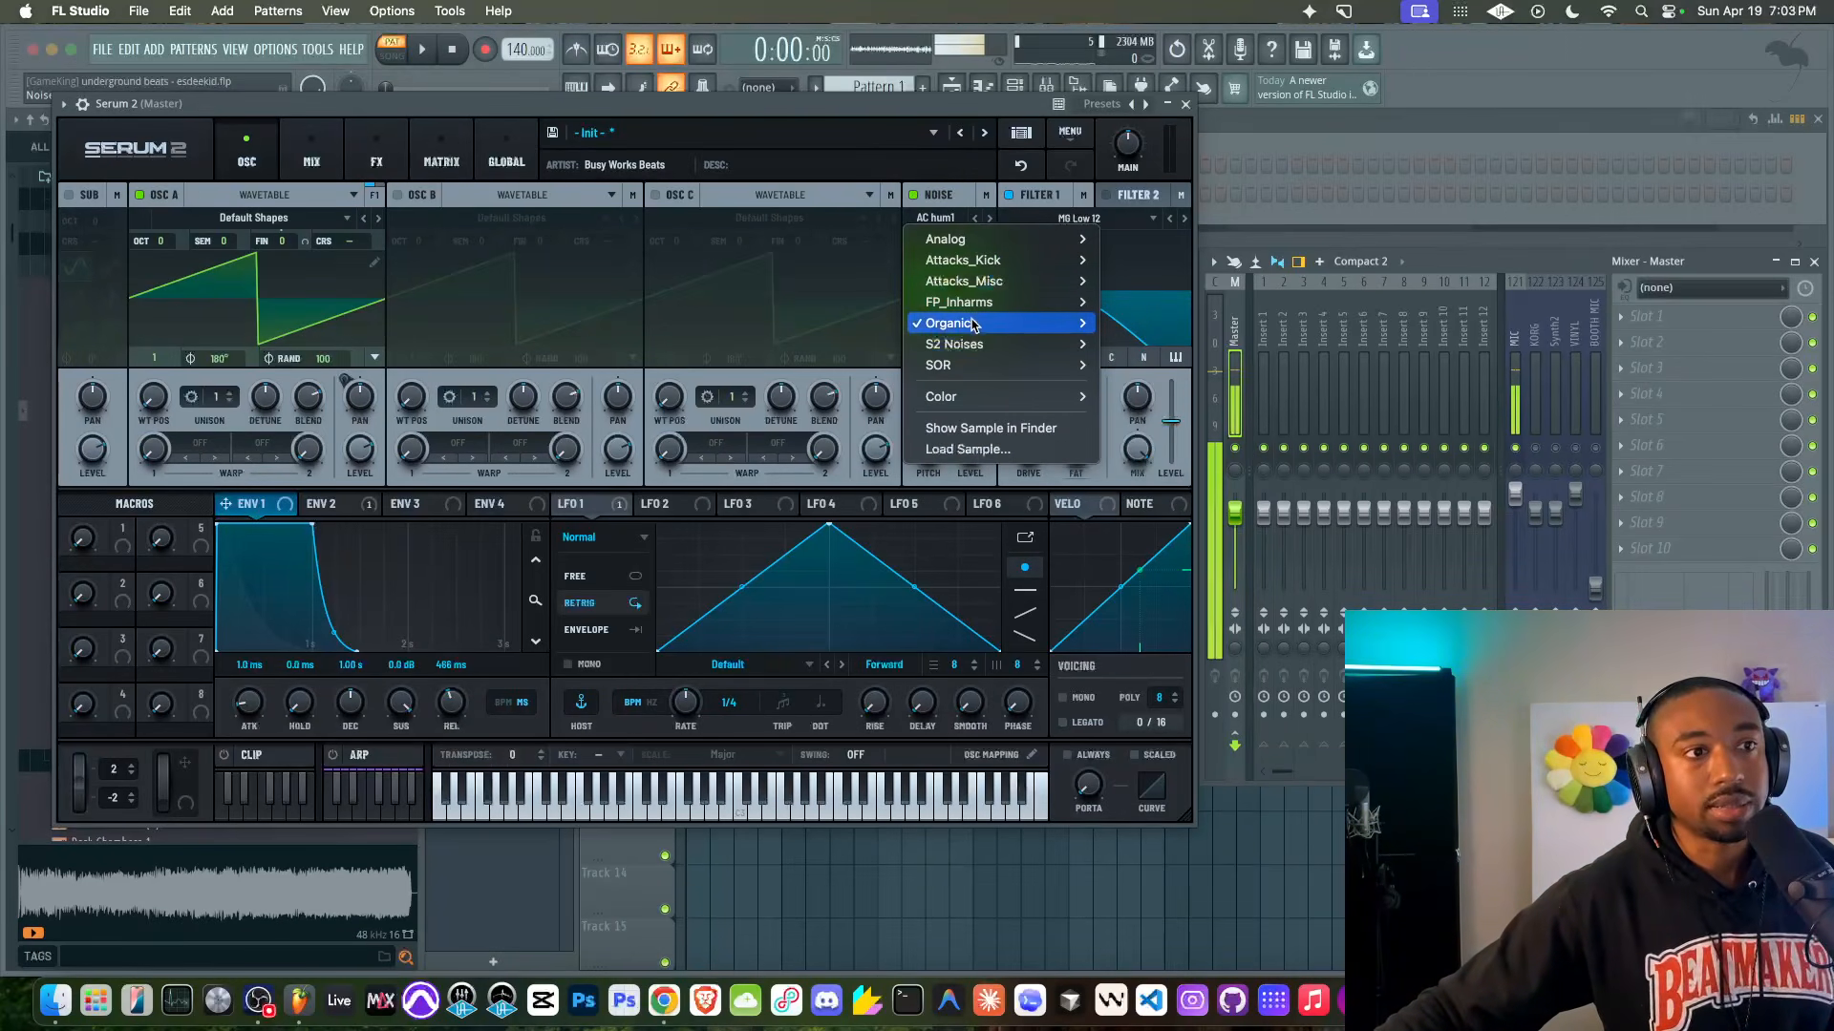
pyautogui.moveTo(1002, 346)
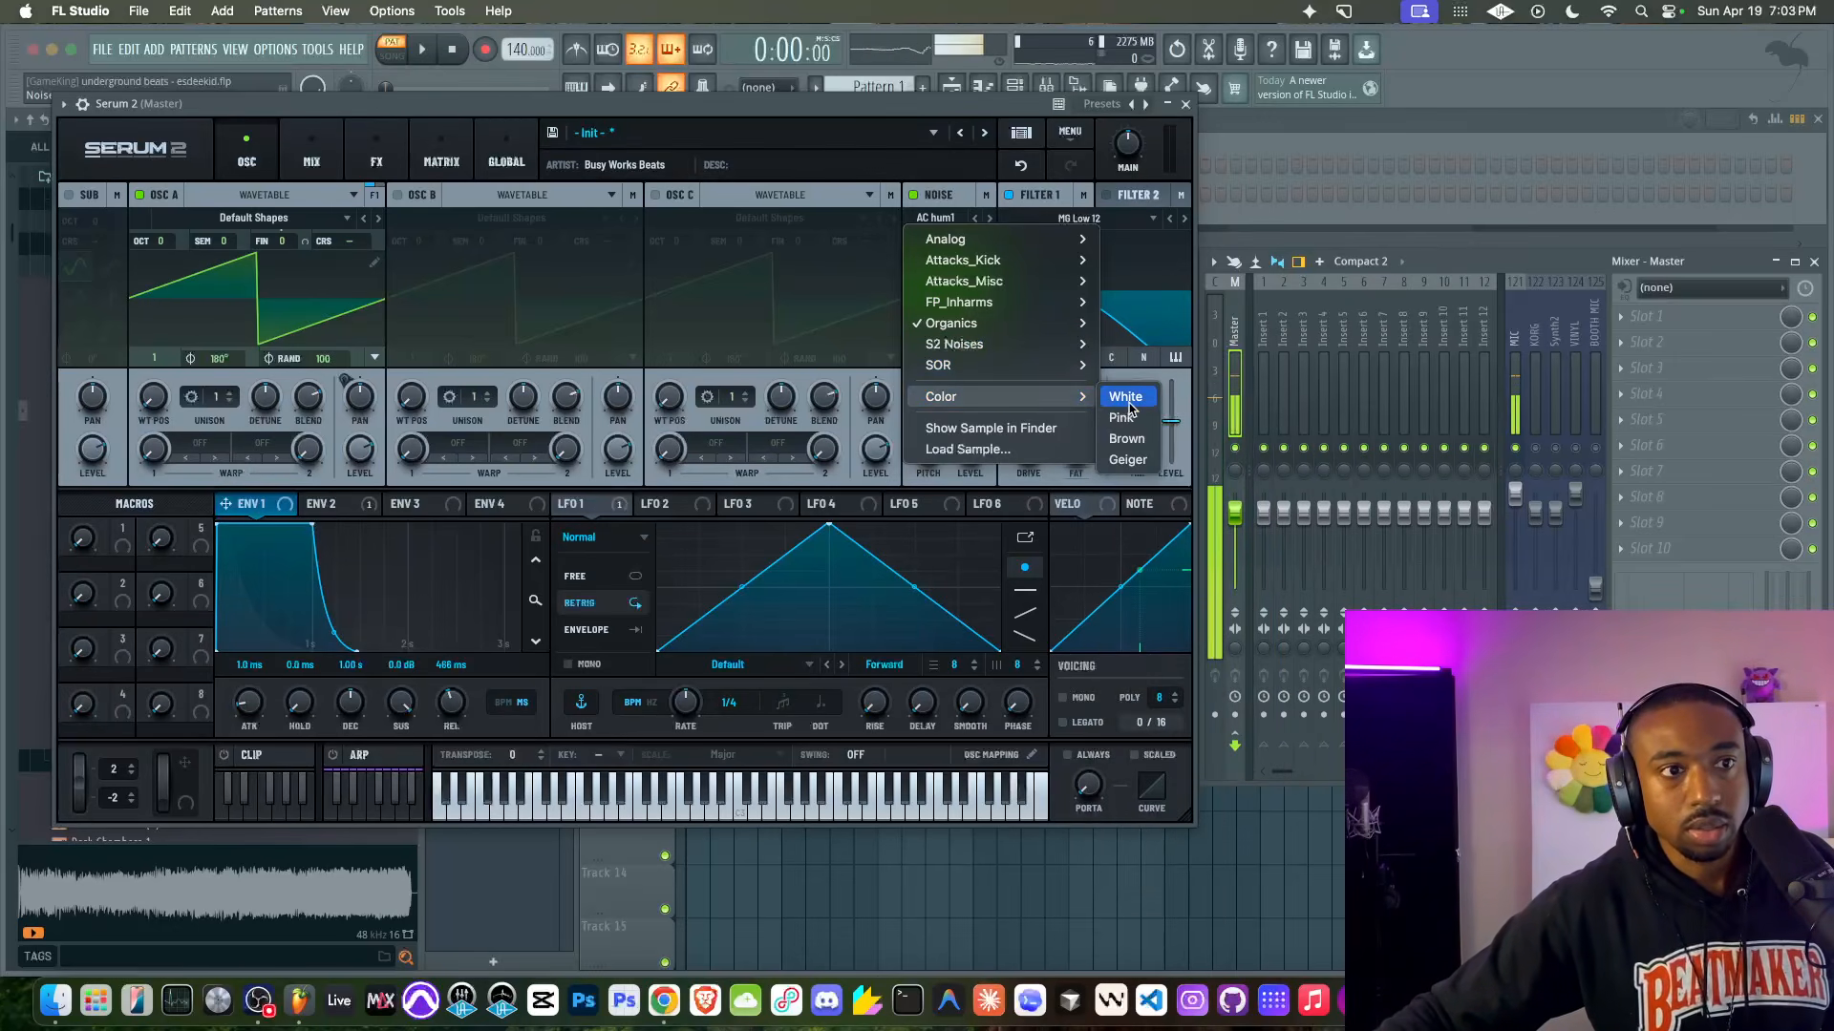
pyautogui.click(1125, 400)
pyautogui.moveTo(969, 449)
pyautogui.mouseDown()
pyautogui.moveTo(958, 487)
pyautogui.moveTo(969, 452)
pyautogui.mouseUp()
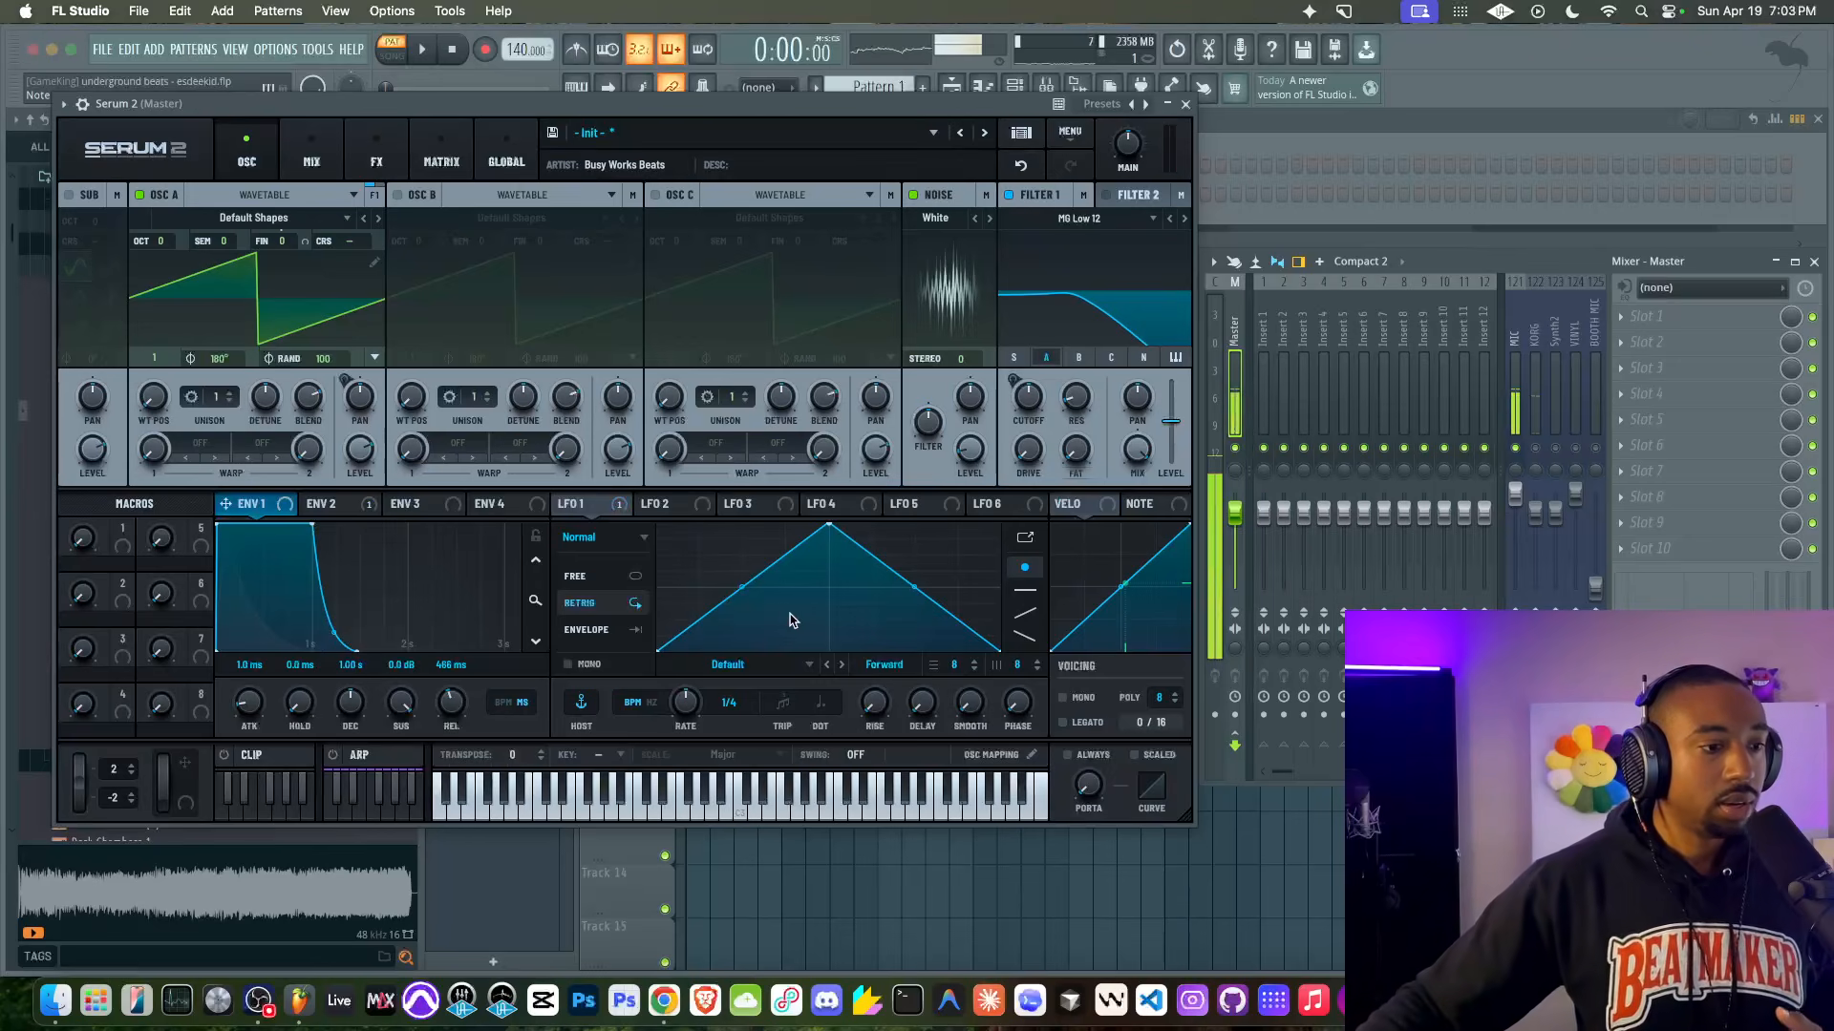
# Step: Switch to Chrome and play the intro of 4 Raws again from the start
pyautogui.click(663, 1000)
pyautogui.click(619, 926)
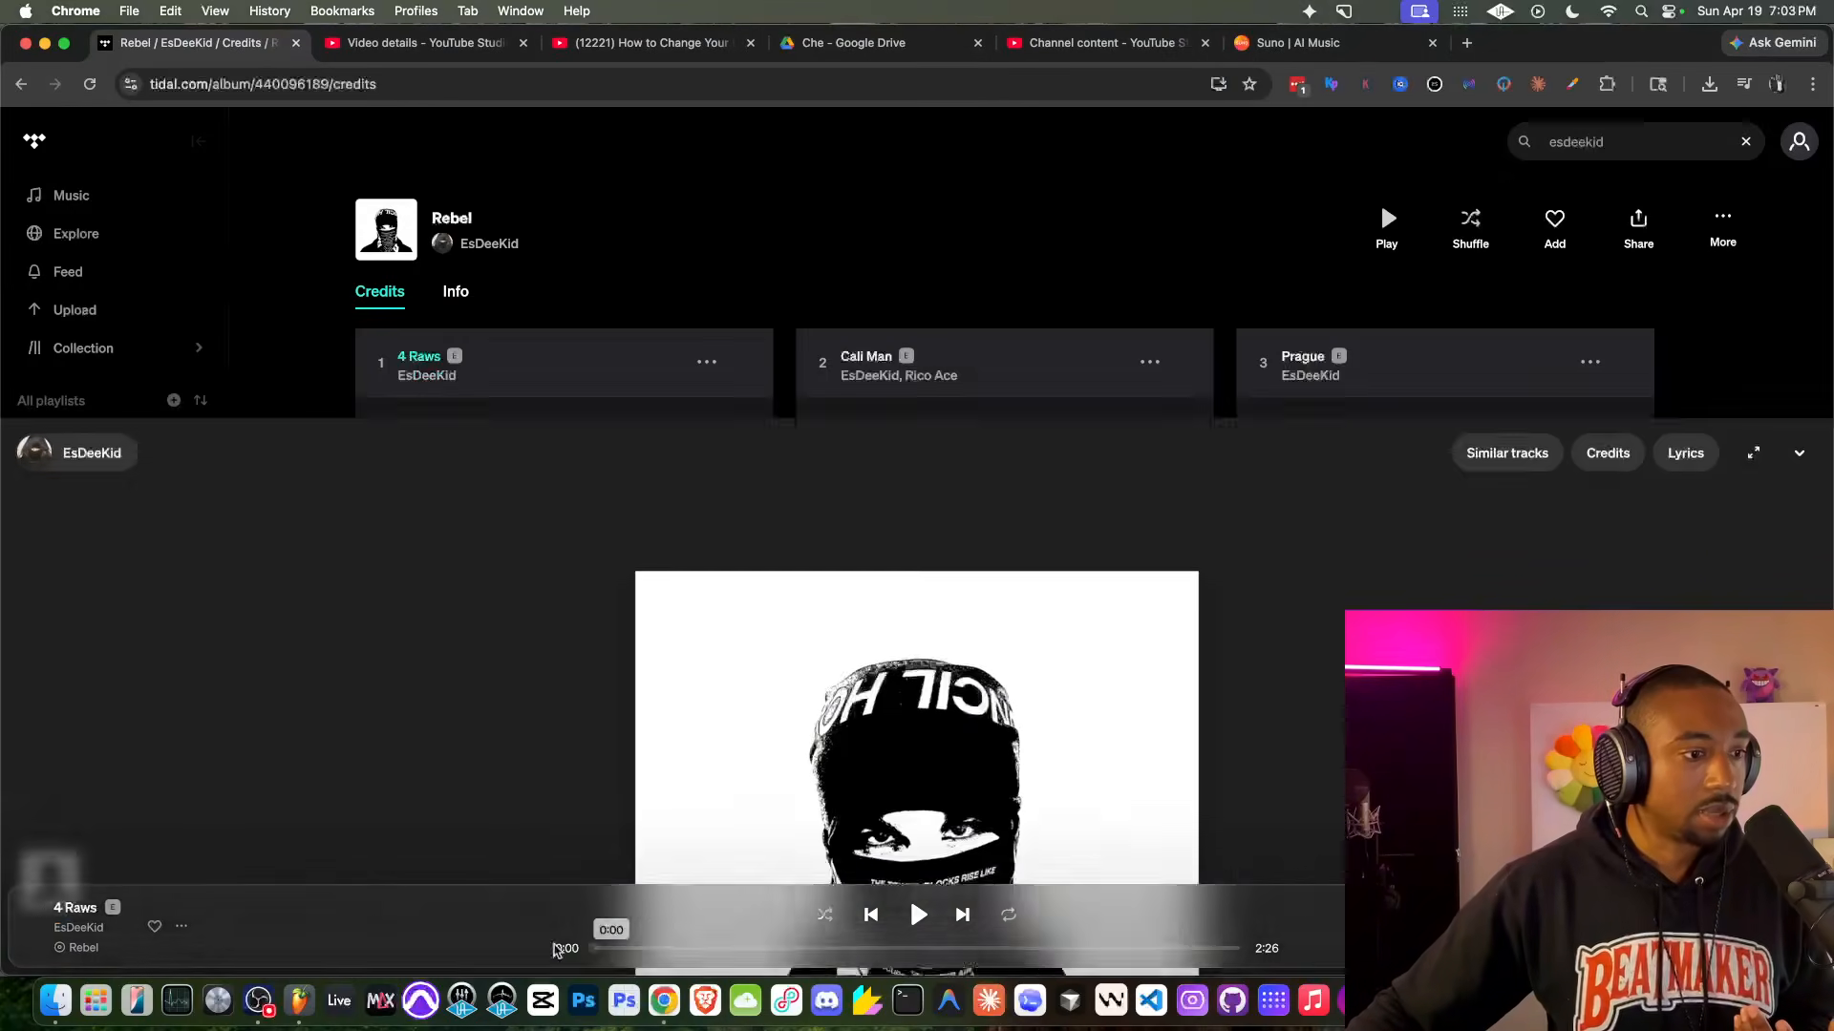
pyautogui.click(918, 915)
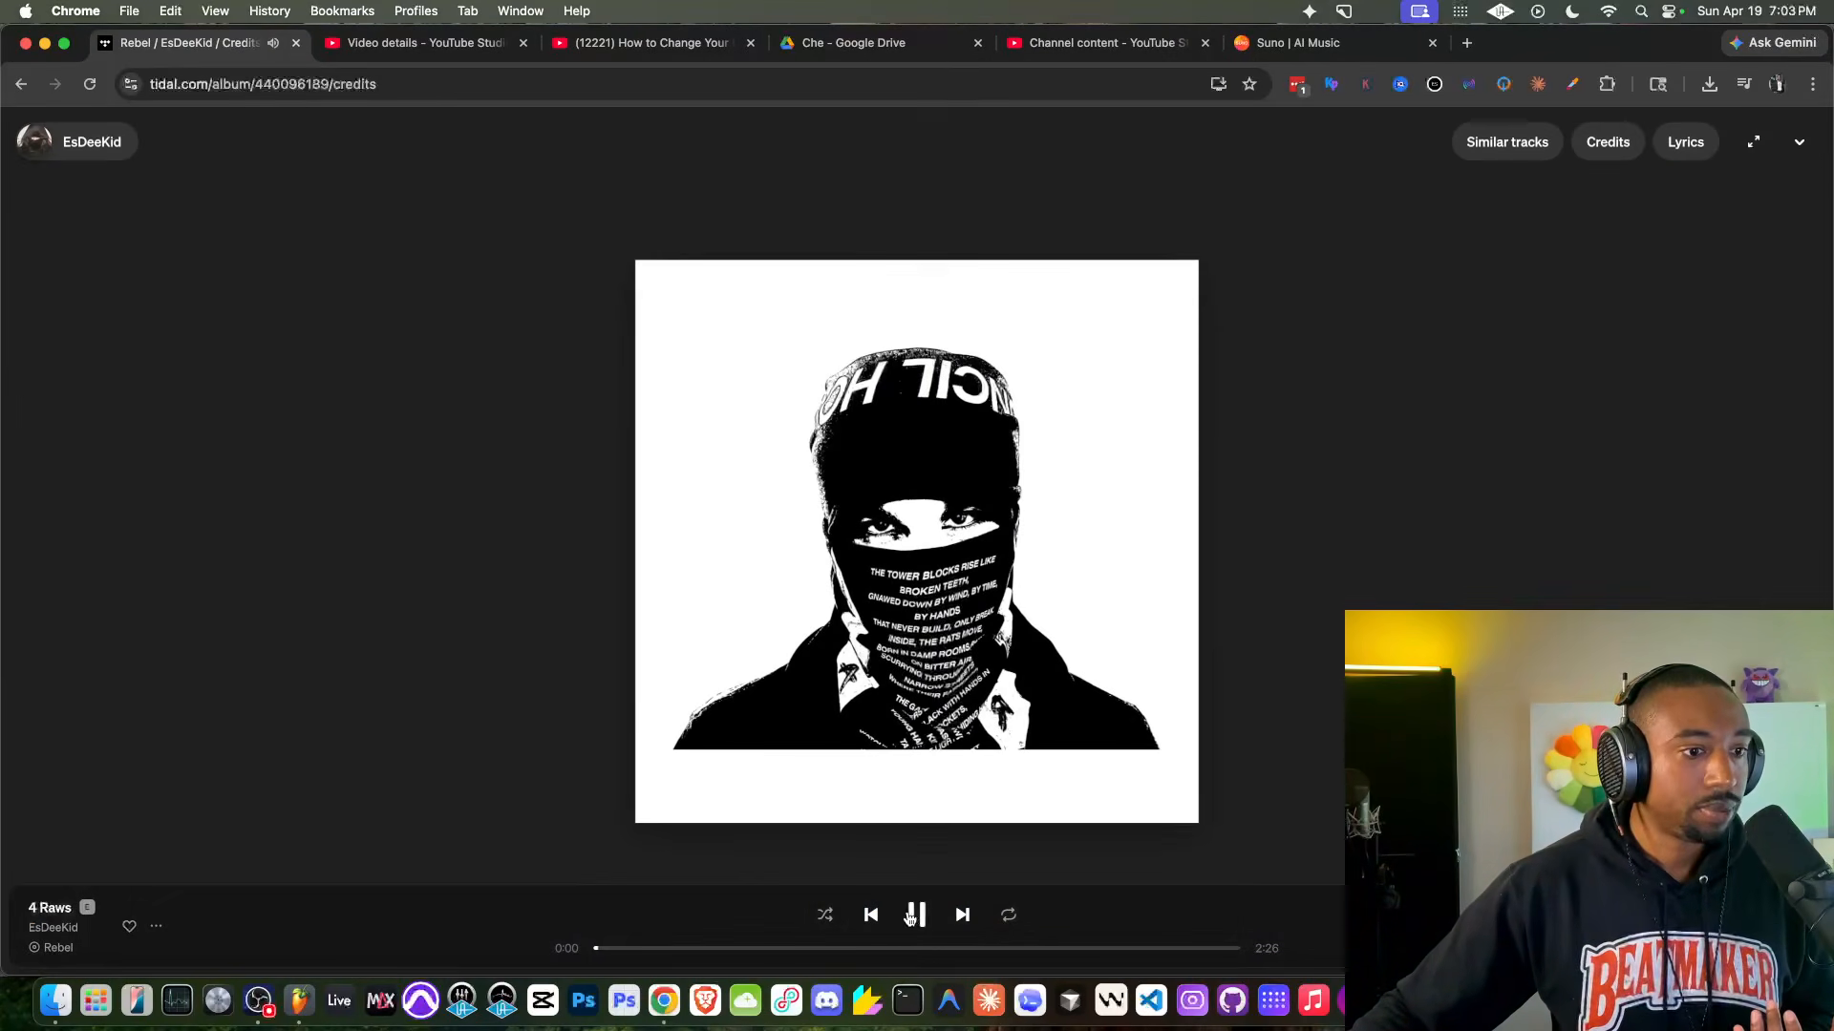
# Step: Return to FL Studio, close the Serum 2 window and open the Serum 2 channel's piano roll
pyautogui.click(299, 1000)
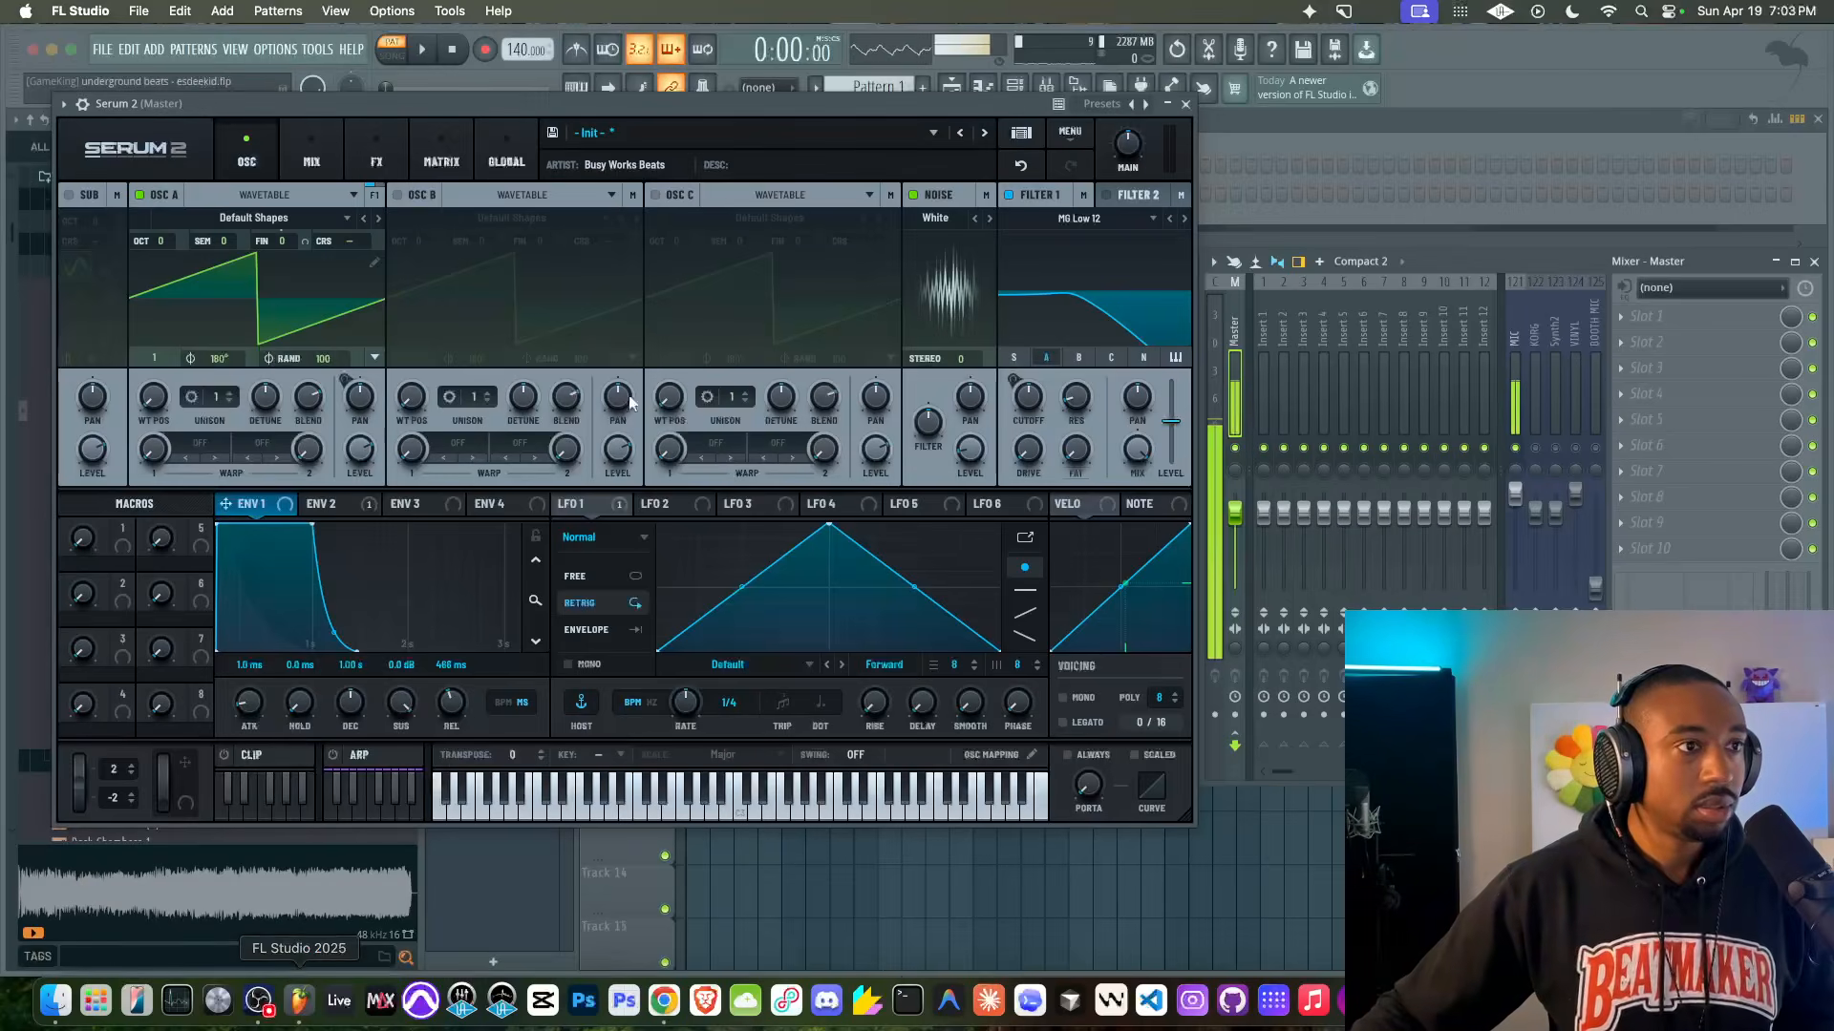
pyautogui.click(1190, 104)
pyautogui.rightClick(678, 189)
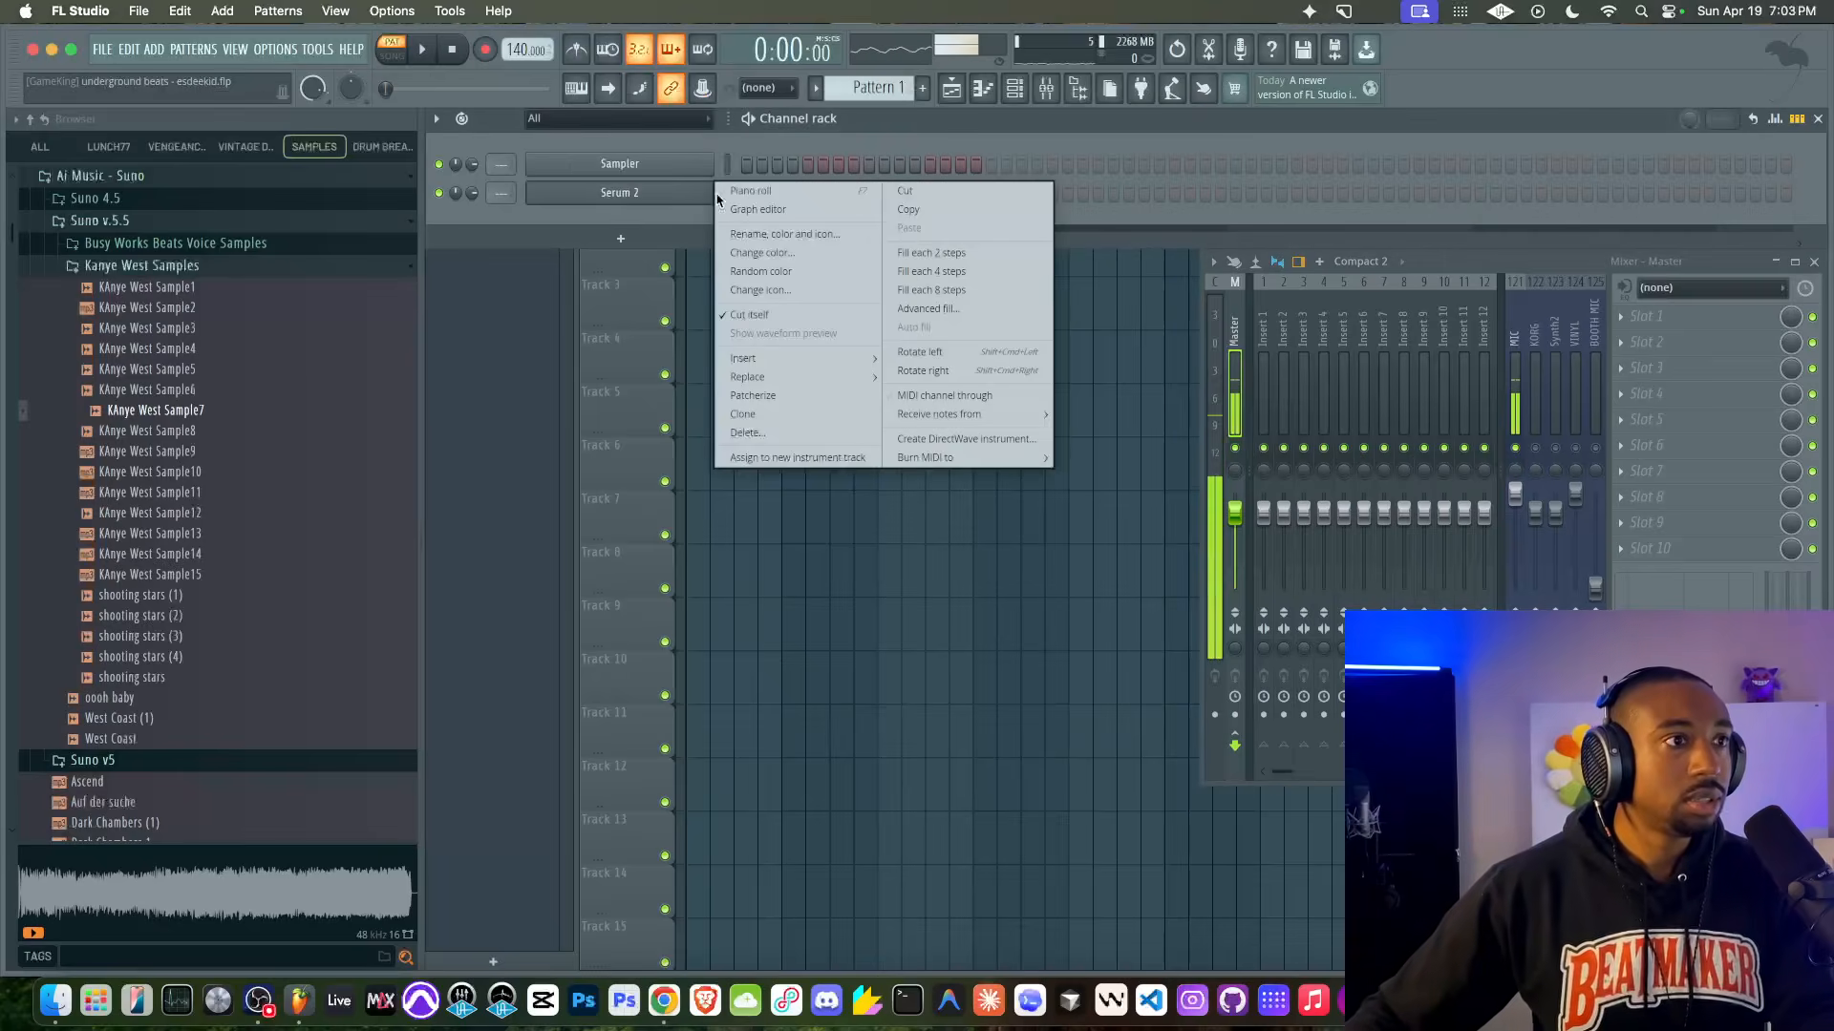
pyautogui.click(759, 191)
# Step: Draw short notes C#4, F#4, E4 and D4 half a bar apart from the start of bar 1, and play them back
pyautogui.moveTo(485, 340); pyautogui.dragTo(478, 355)
pyautogui.click(512, 337)
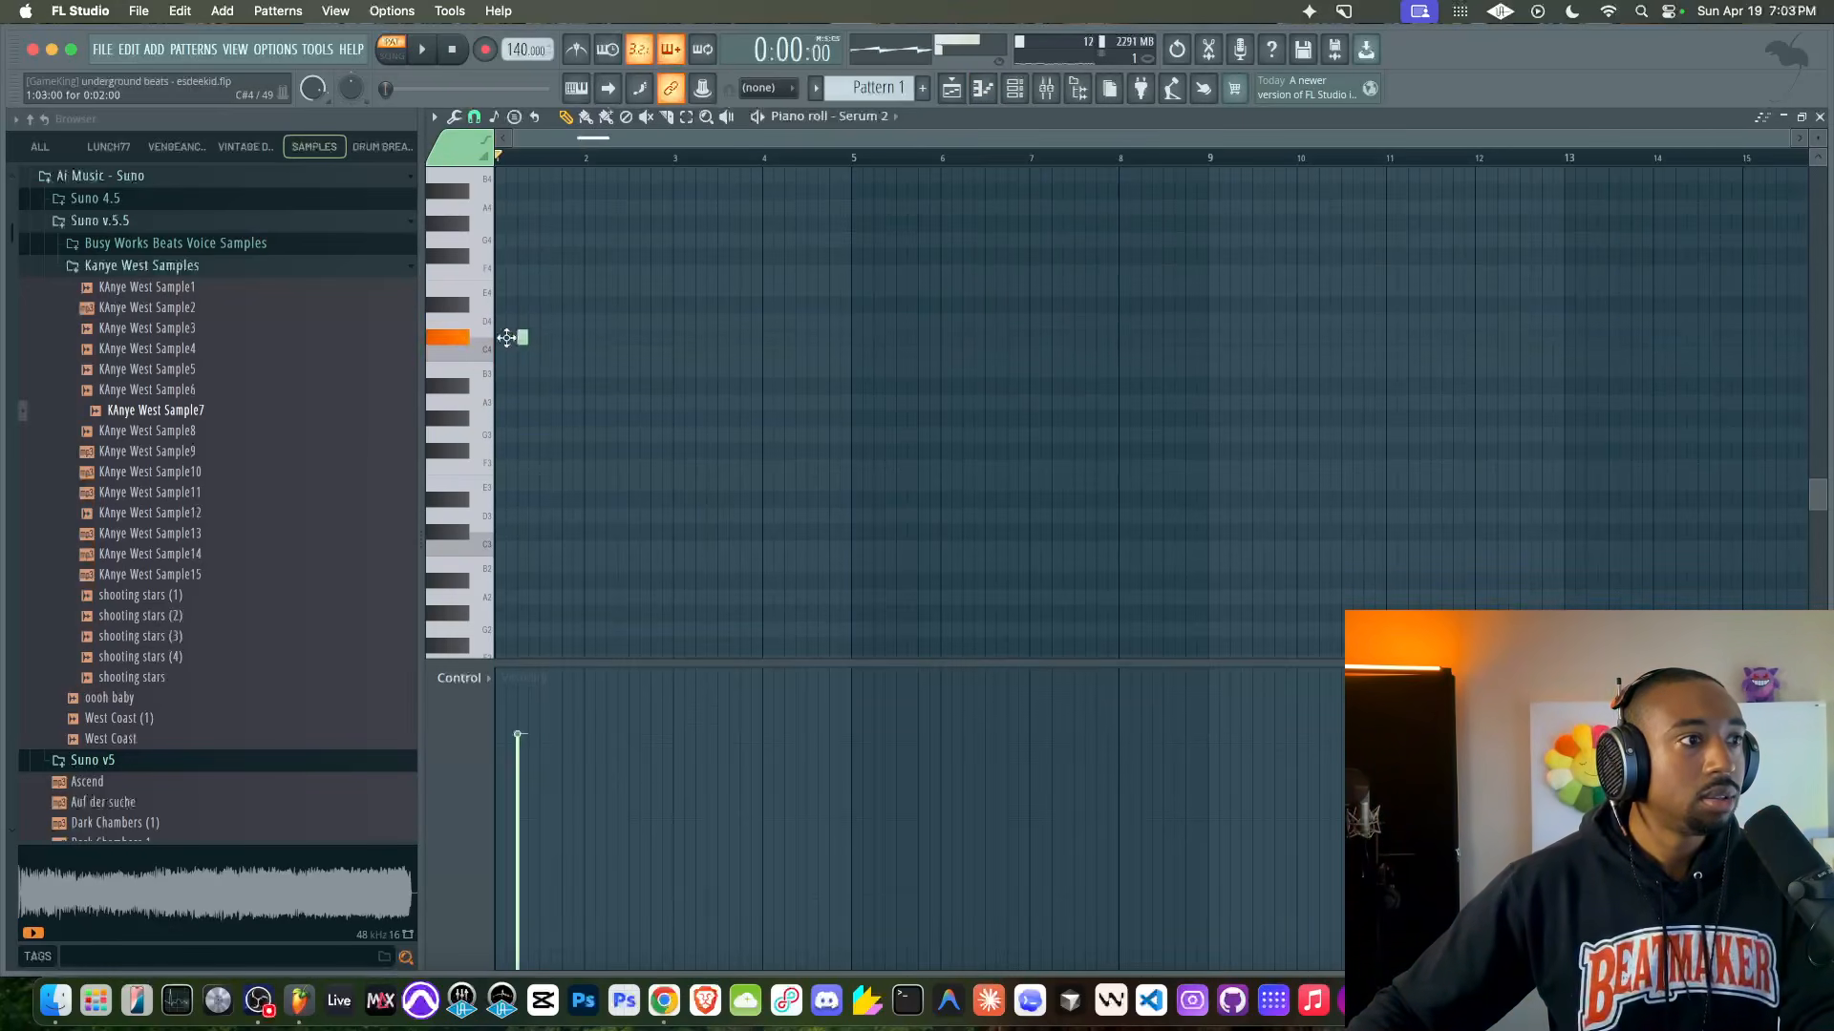
pyautogui.moveTo(536, 286); pyautogui.dragTo(542, 247)
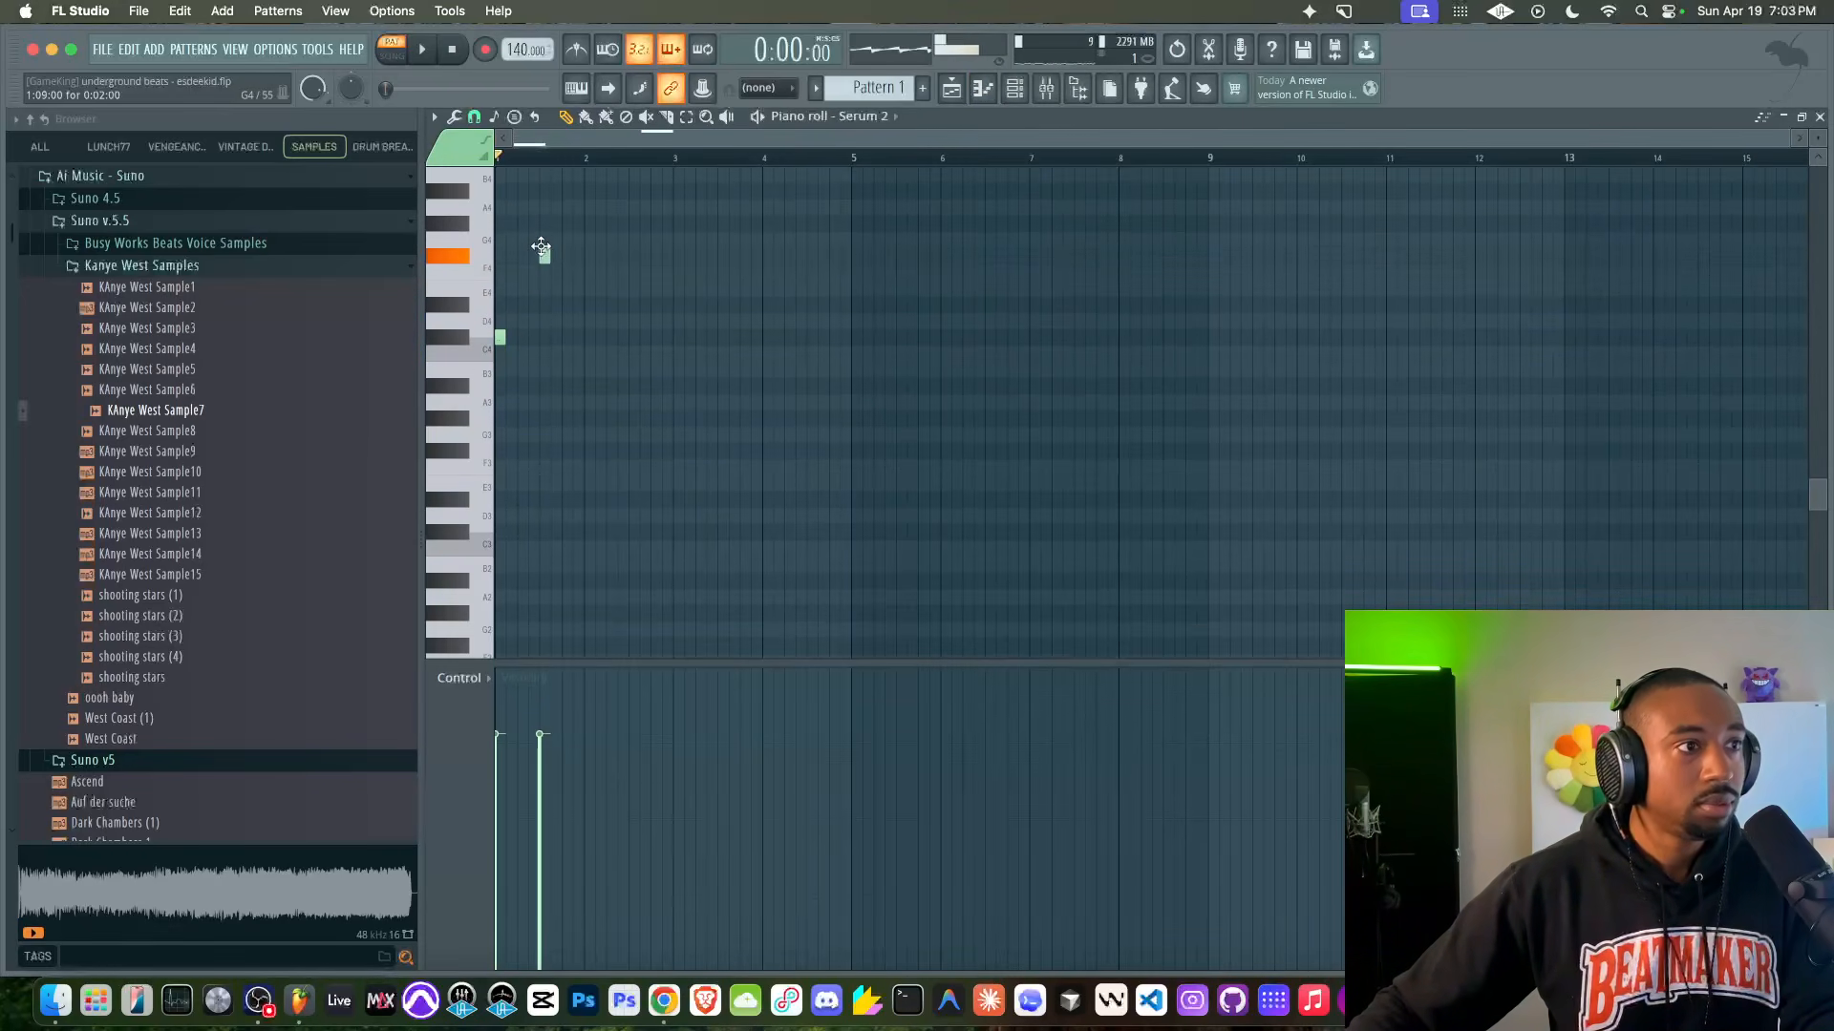
pyautogui.click(589, 289)
pyautogui.click(633, 319)
pyautogui.press('space')
pyautogui.press('space')
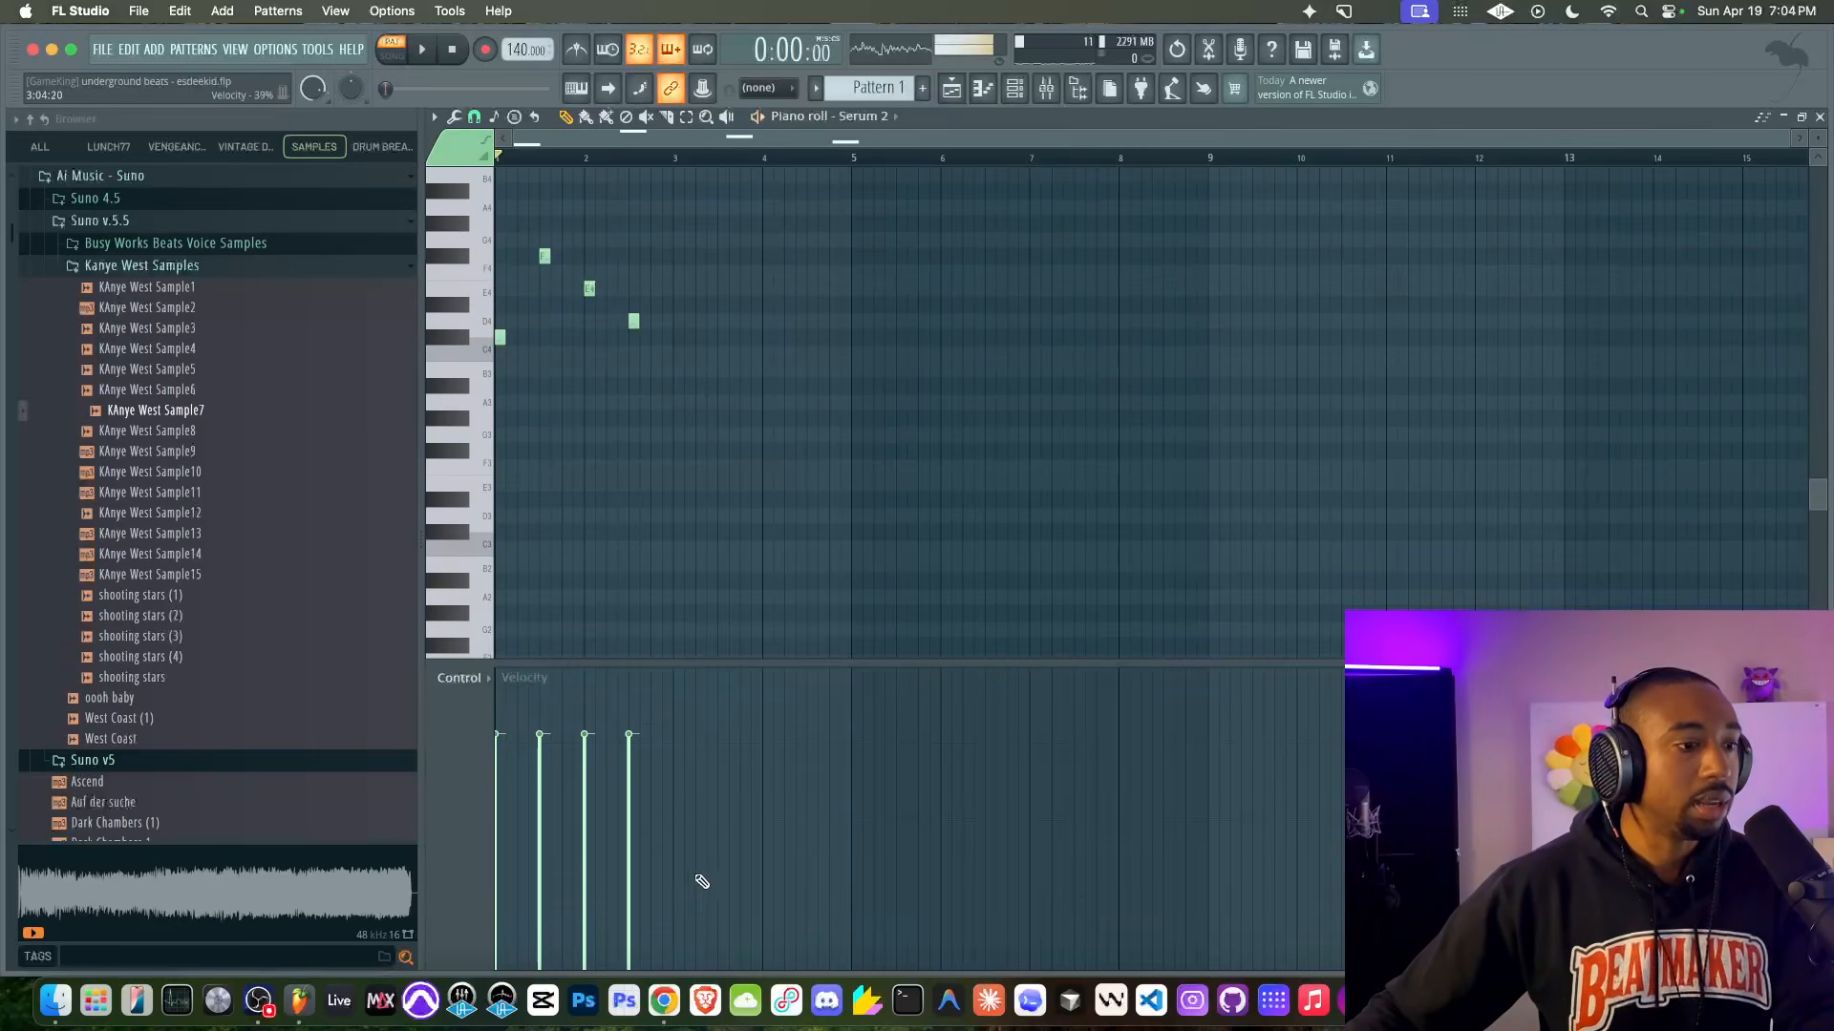
# Step: Switch to Chrome and play 4 Raws from the beginning to compare it with the melody
pyautogui.click(663, 1000)
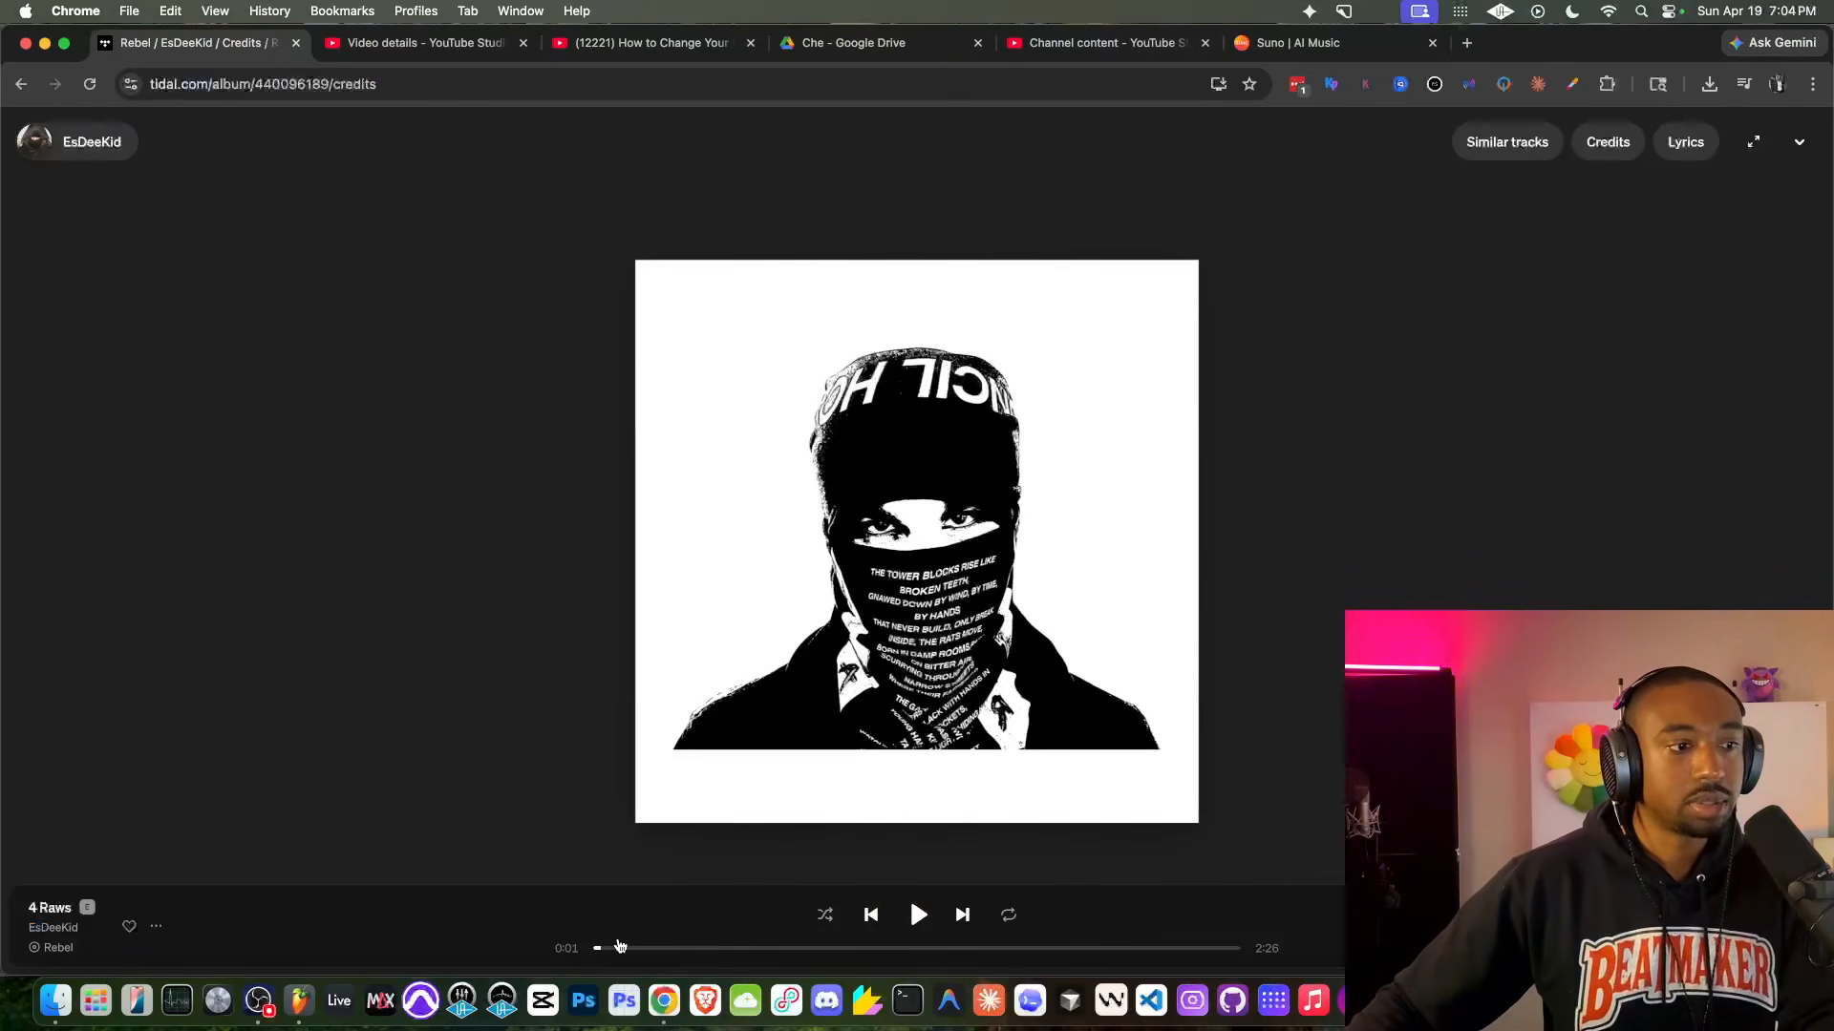
pyautogui.click(618, 936)
pyautogui.click(917, 917)
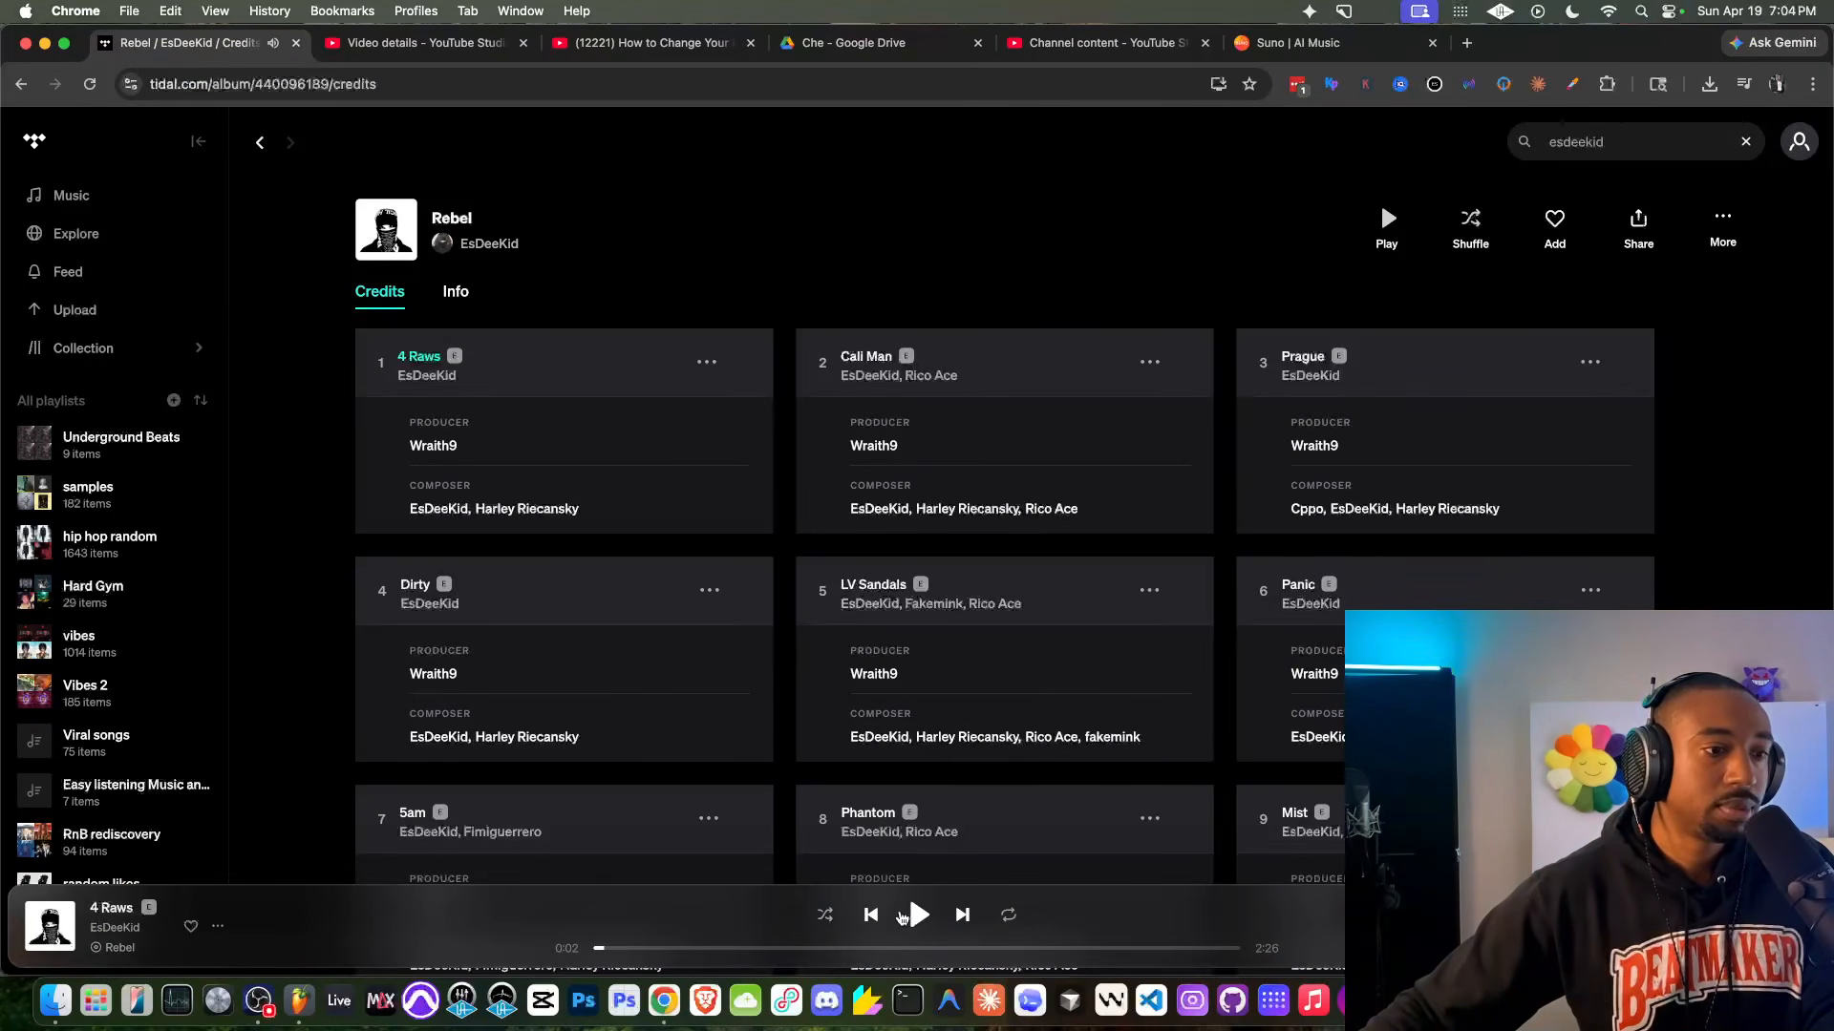
# Step: Replay the opening seconds of 4 Raws from the start
pyautogui.click(614, 935)
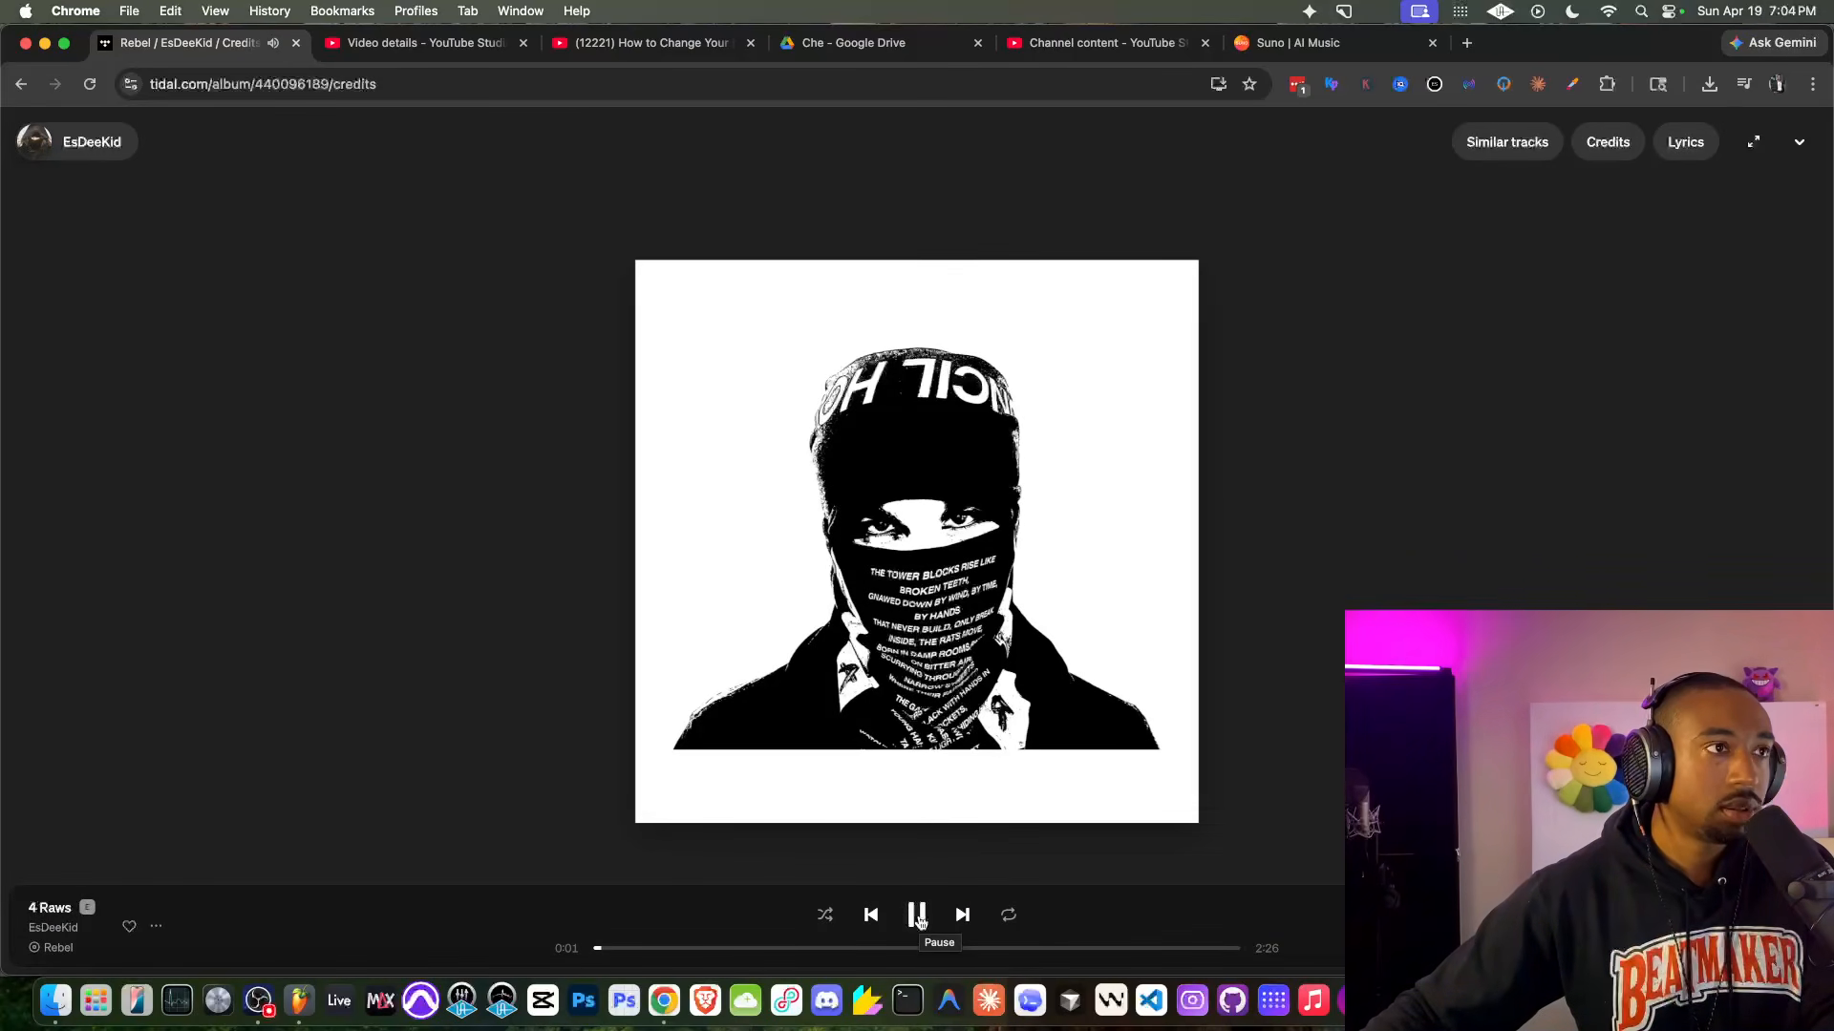
pyautogui.click(611, 941)
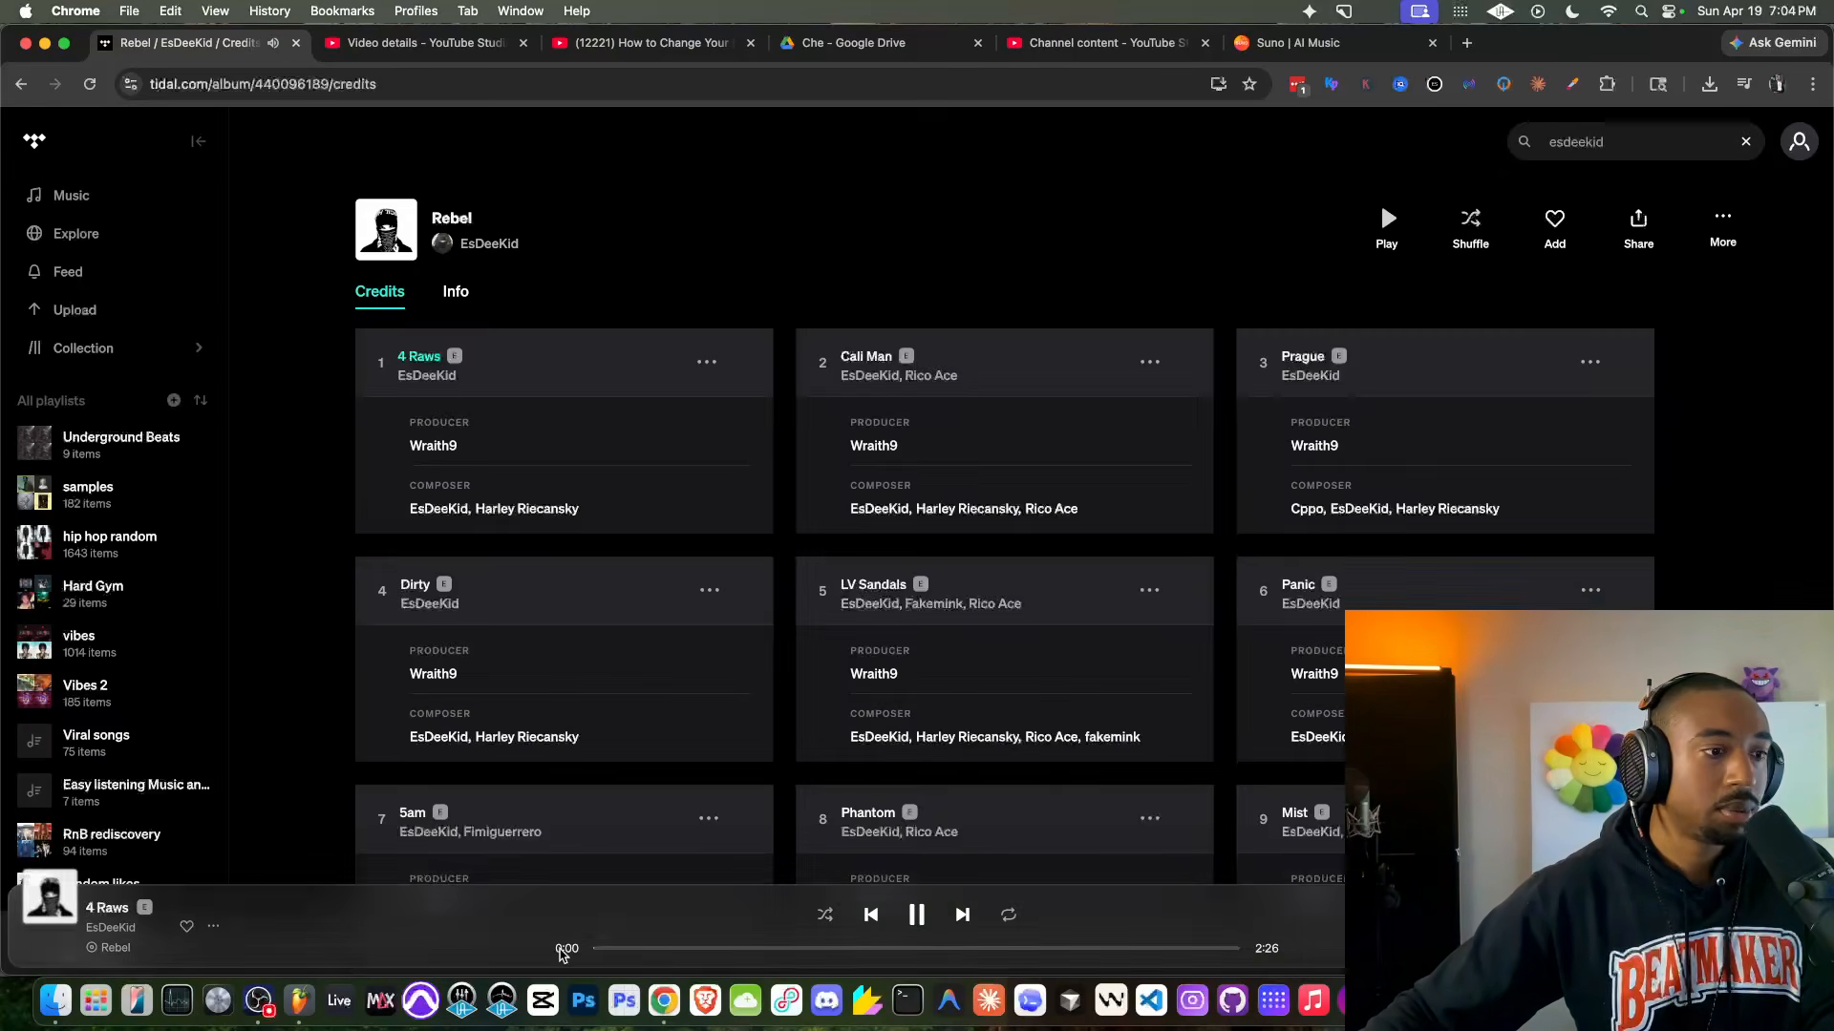
# Step: Return to FL Studio, duplicate the four melody notes two octaves higher and shift the copies one beat later
pyautogui.click(299, 1001)
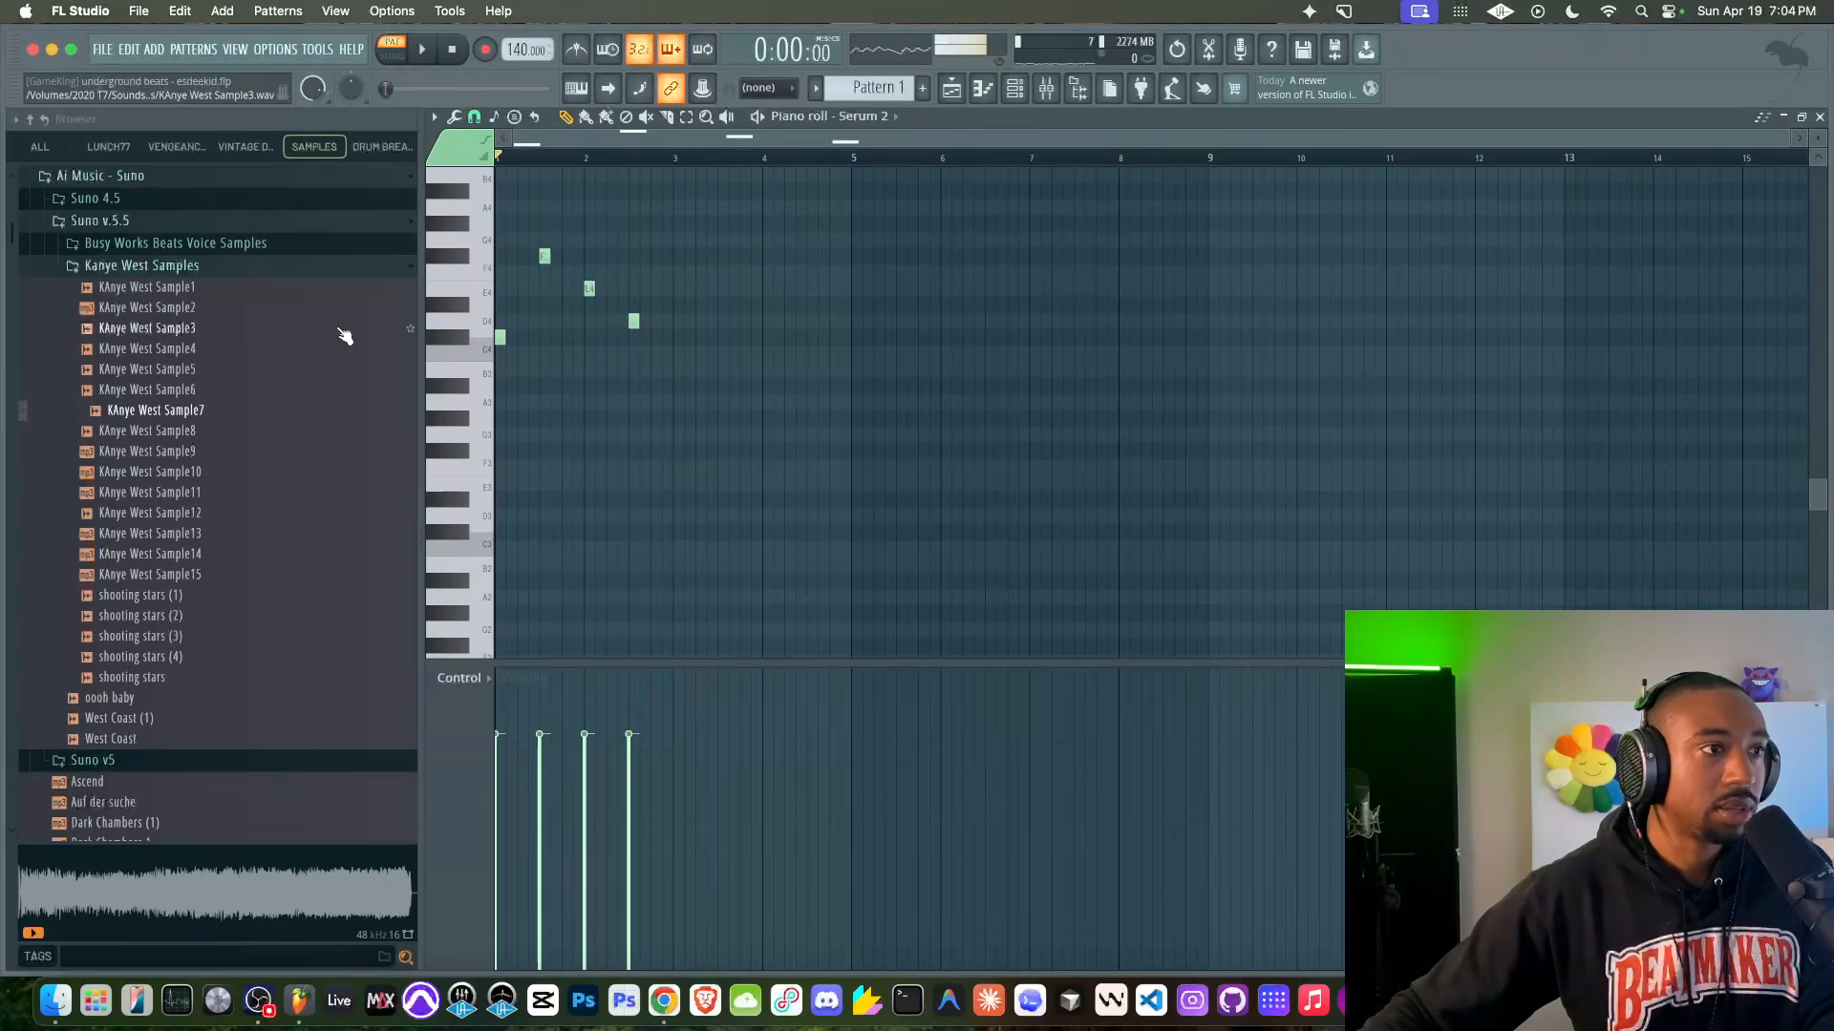
pyautogui.moveTo(498, 227)
pyautogui.mouseDown()
pyautogui.moveTo(505, 170)
pyautogui.moveTo(511, 191)
pyautogui.mouseUp()
pyautogui.rightClick(511, 192)
pyautogui.moveTo(771, 362); pyautogui.dragTo(498, 582)
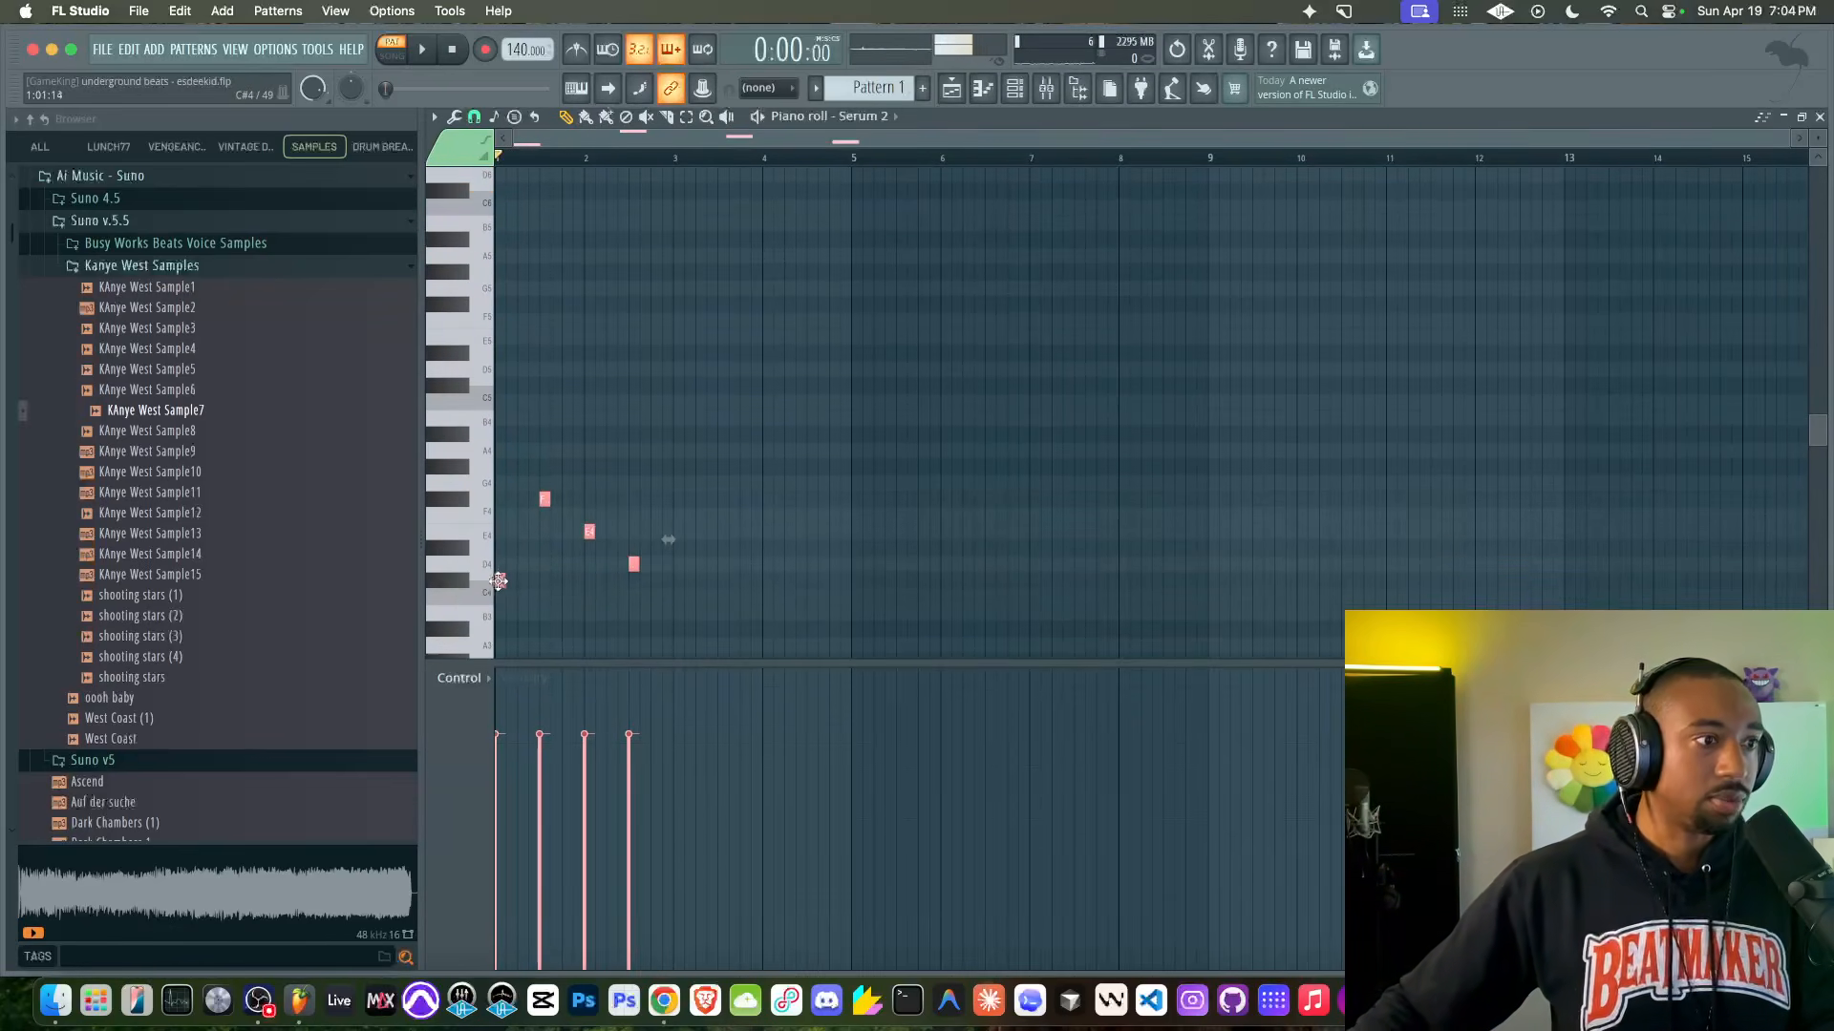
pyautogui.hotkey('ctrl', 'Up')
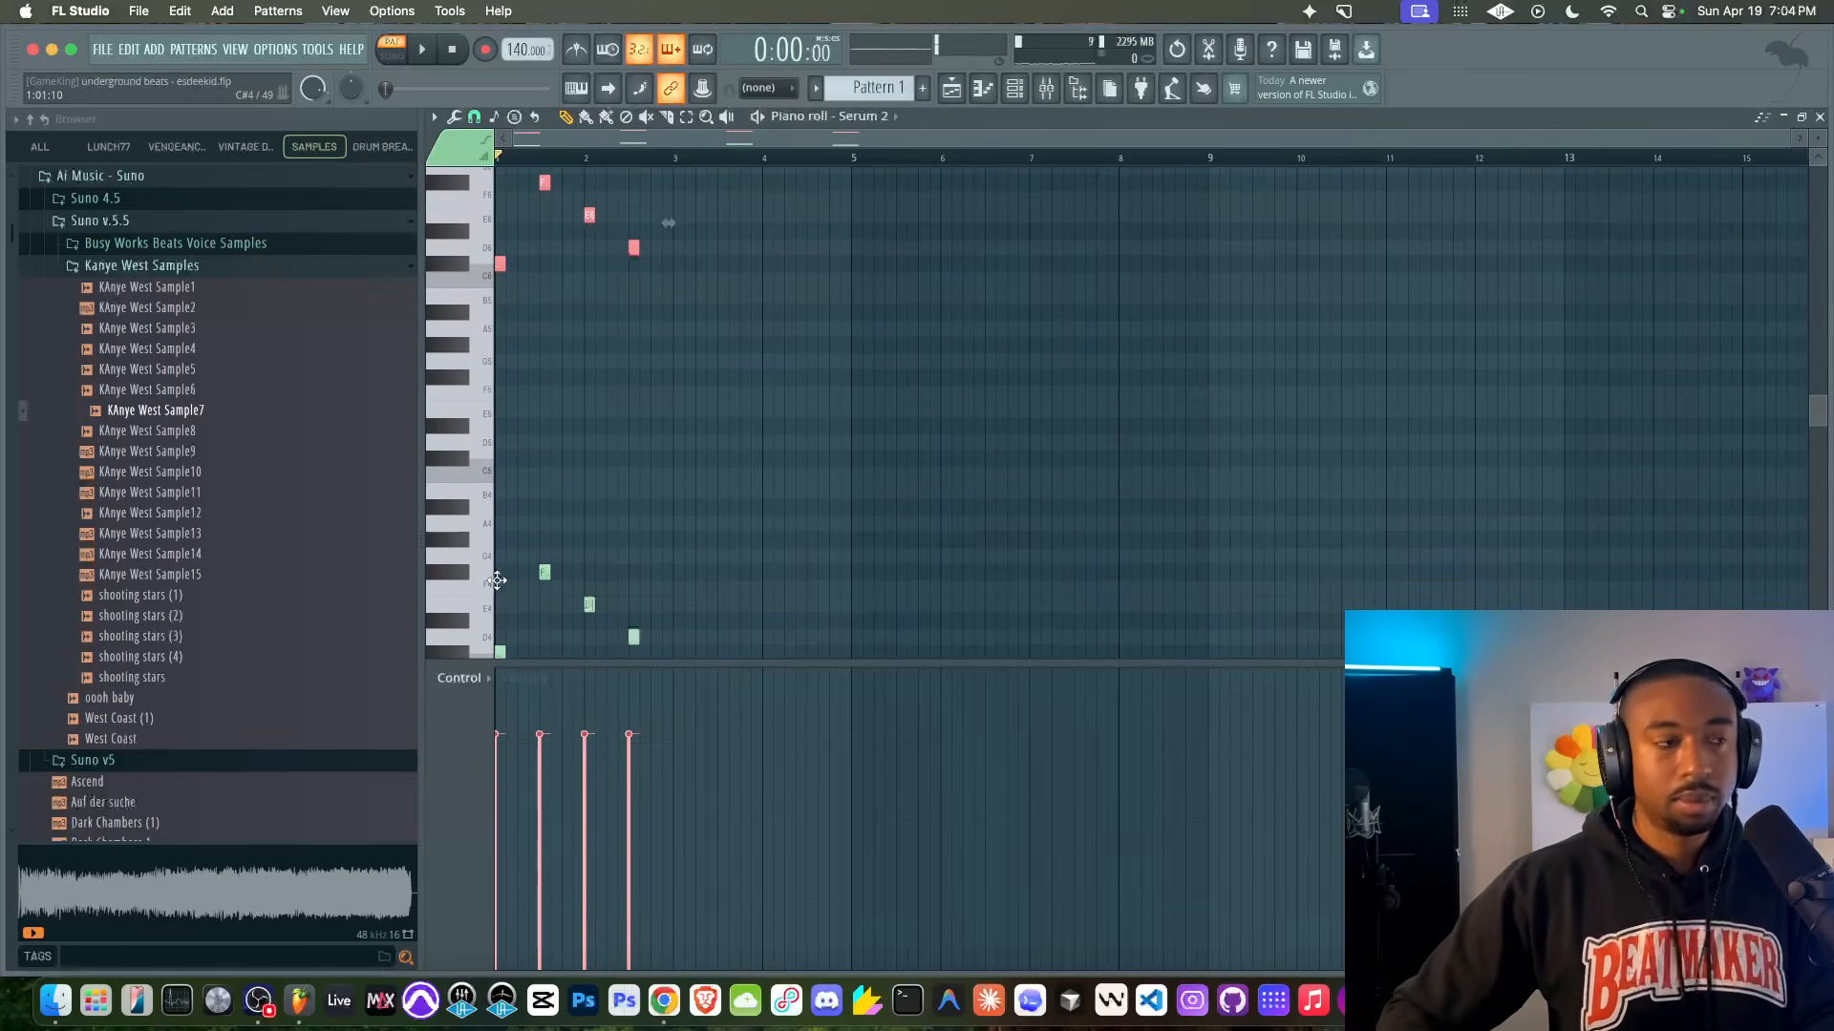
pyautogui.hotkey('shift', 'Right')
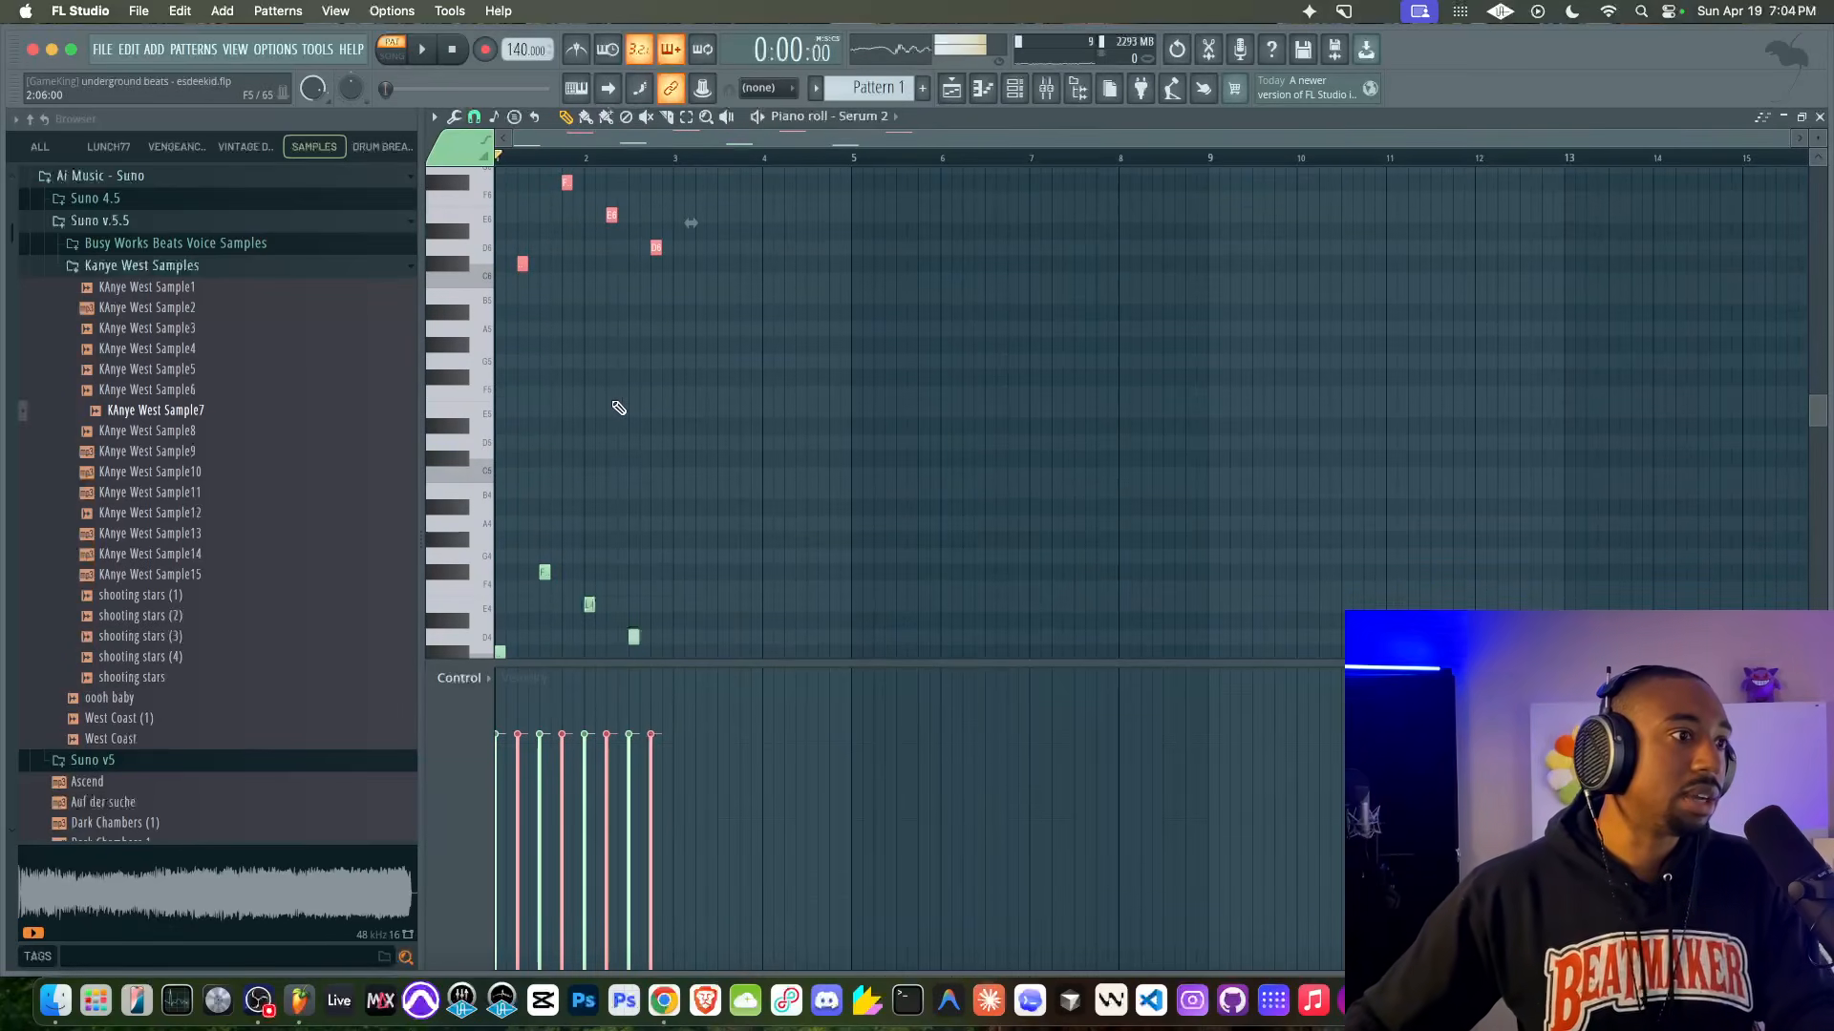
# Step: Play back the pattern with the high copies and deselect the notes
pyautogui.press('space')
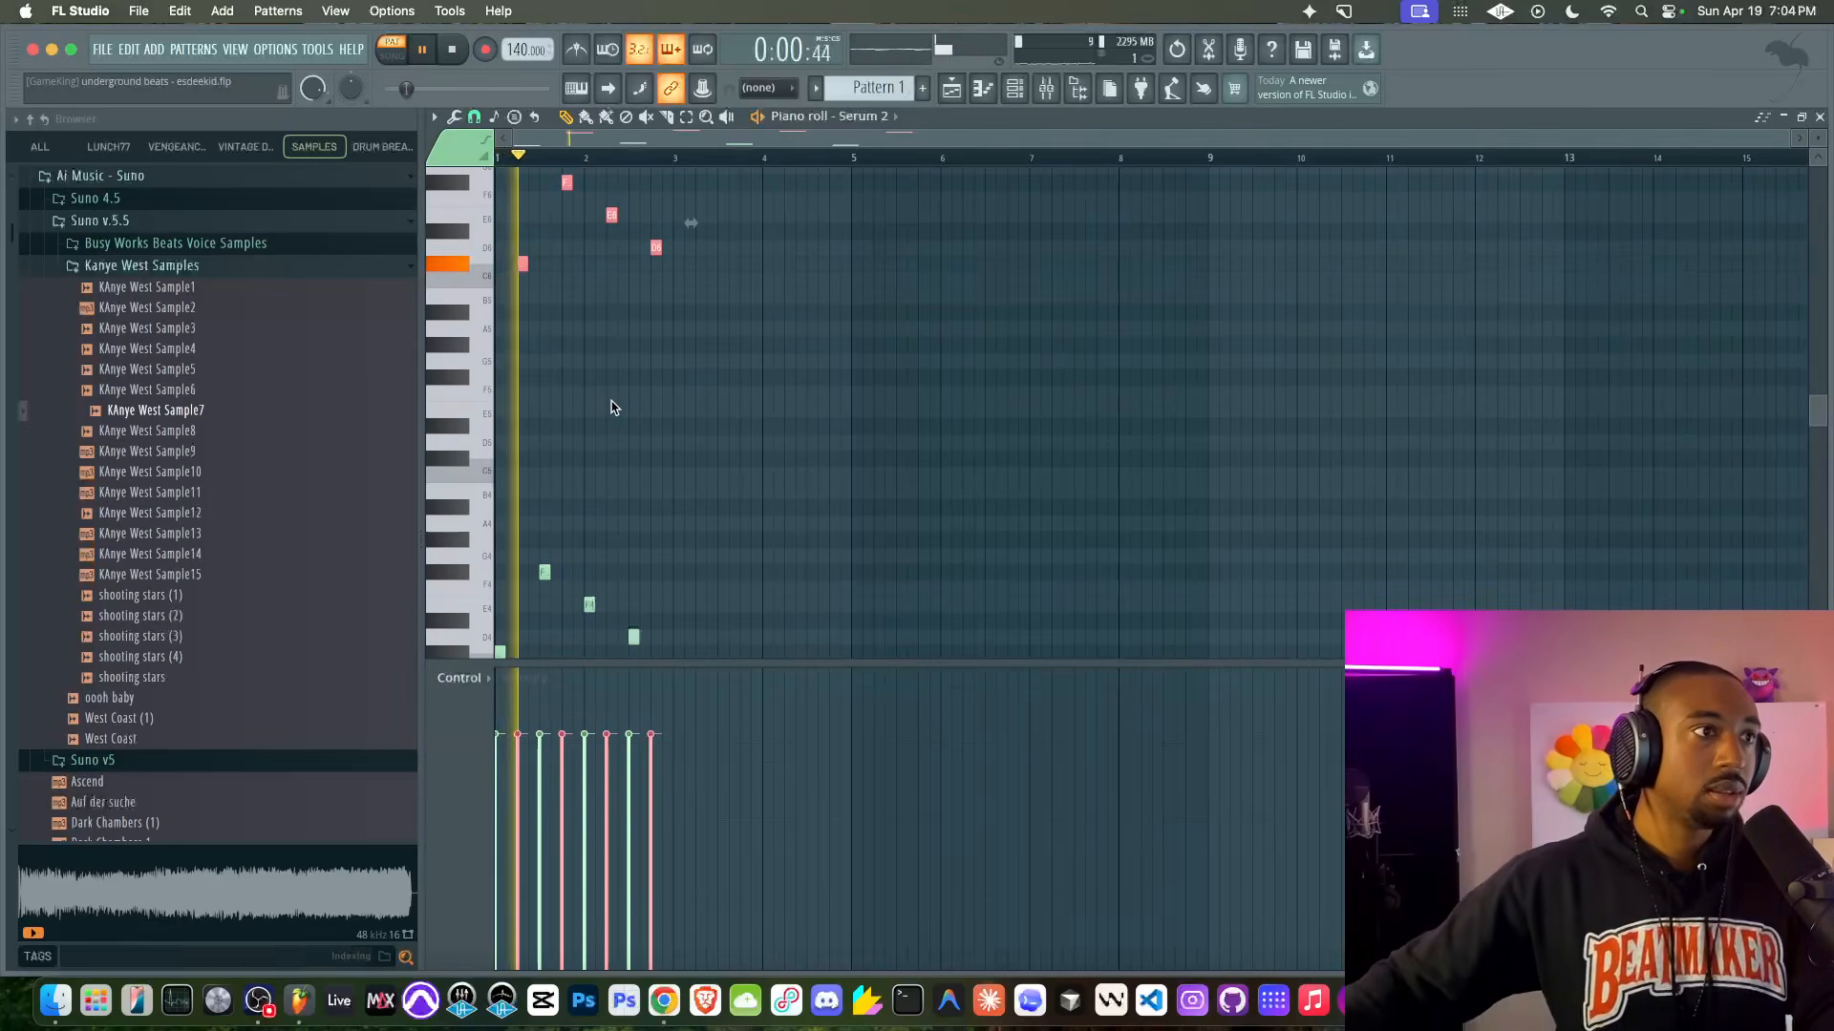
pyautogui.moveTo(521, 265); pyautogui.dragTo(520, 263)
pyautogui.click(607, 463)
pyautogui.press('space')
pyautogui.press('space')
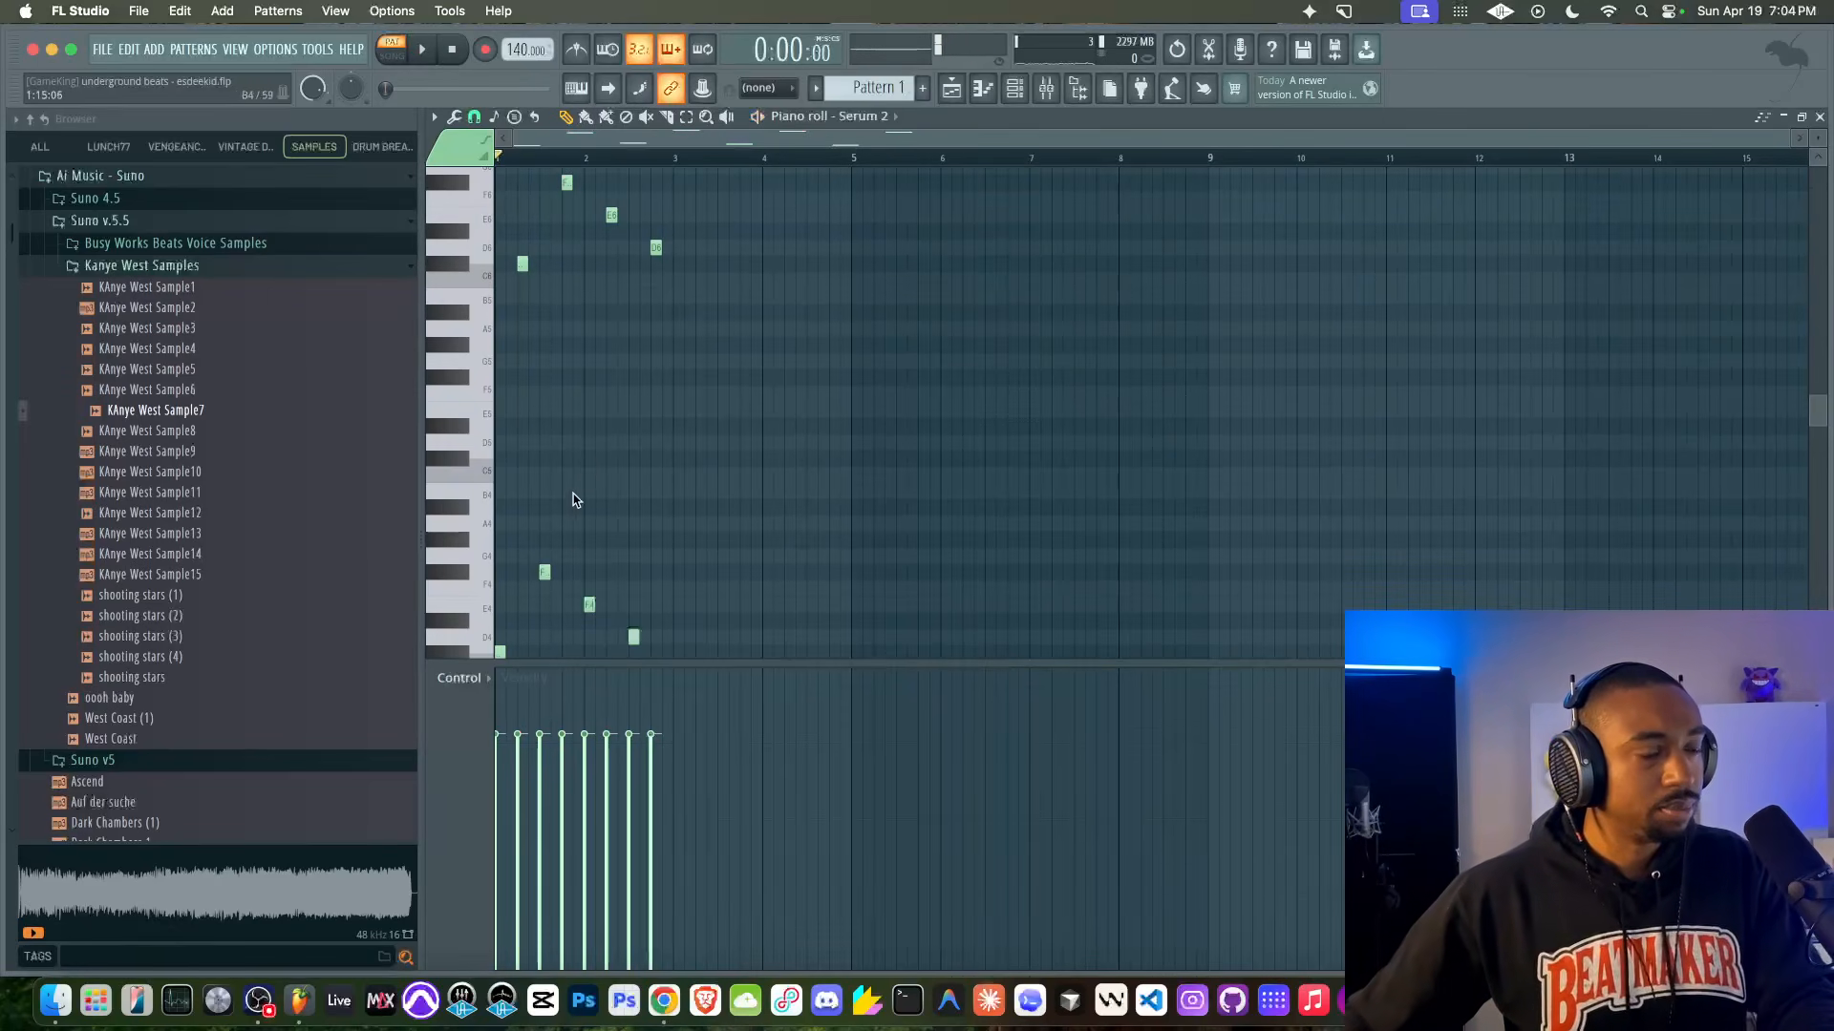
# Step: Switch to Chrome and replay the intro of 4 Raws to compare its high notes
pyautogui.click(664, 1001)
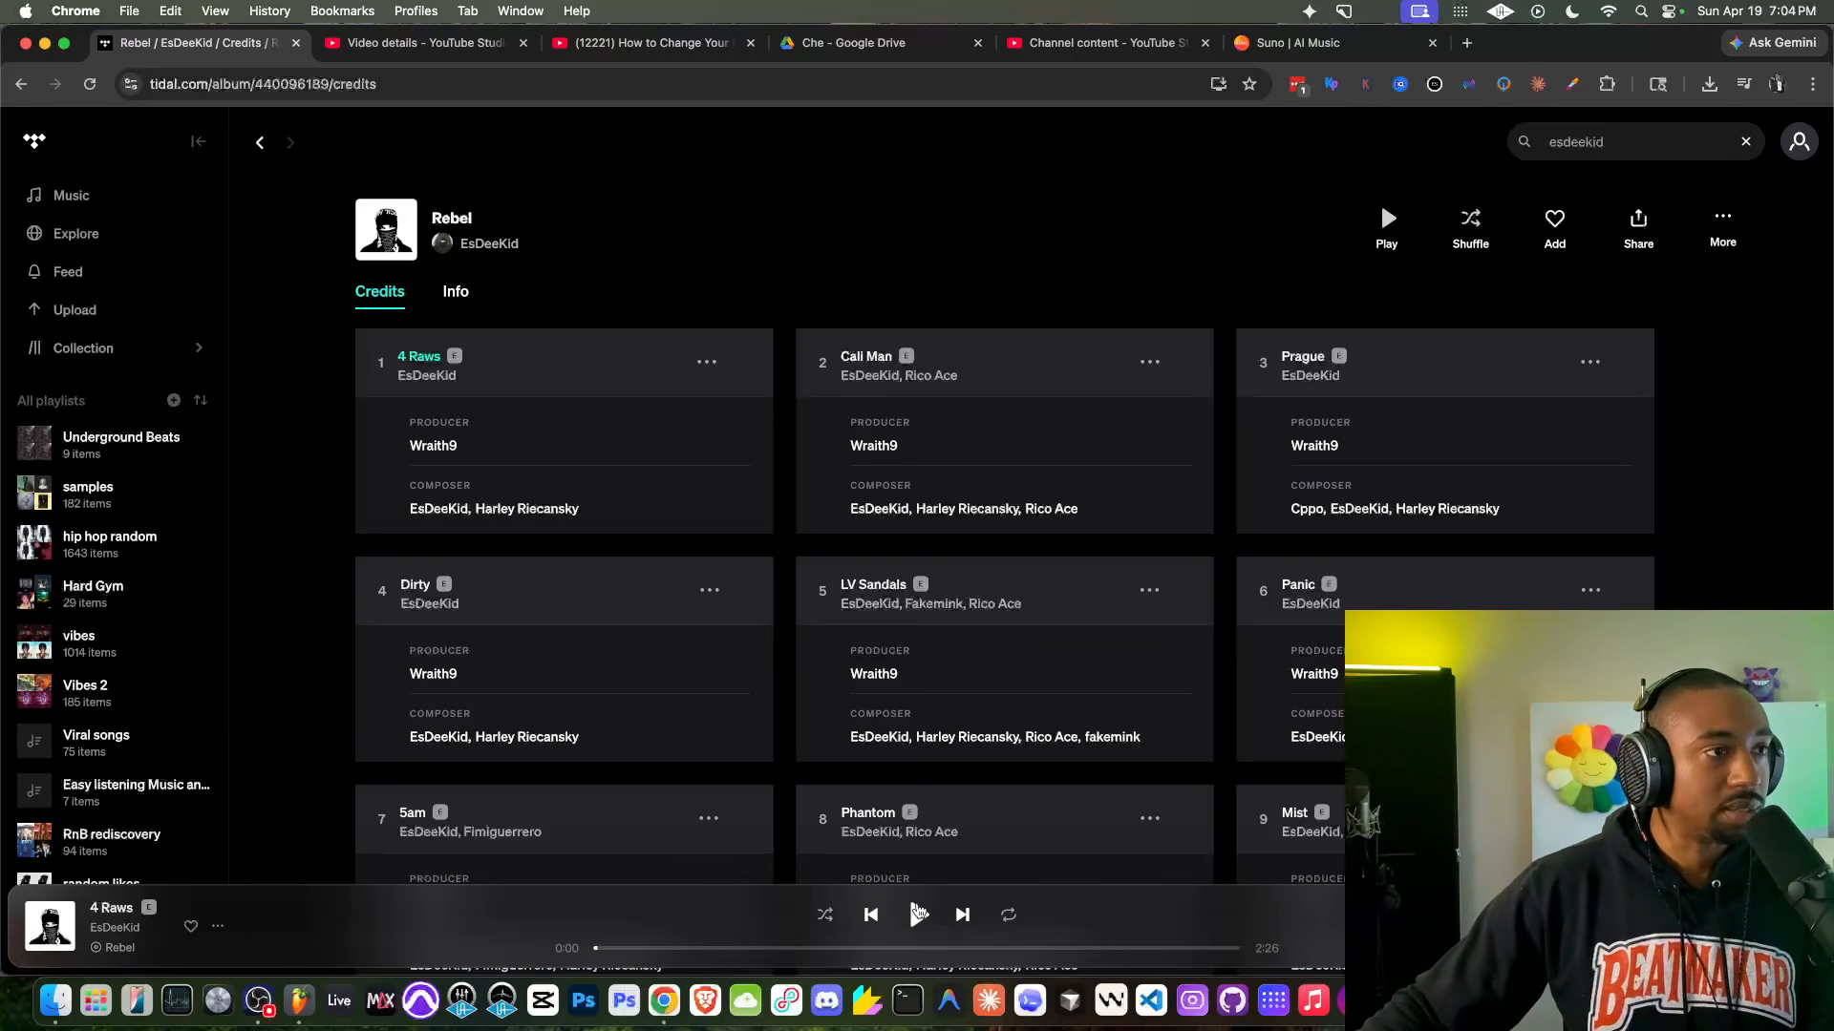
pyautogui.moveTo(623, 947); pyautogui.dragTo(533, 944)
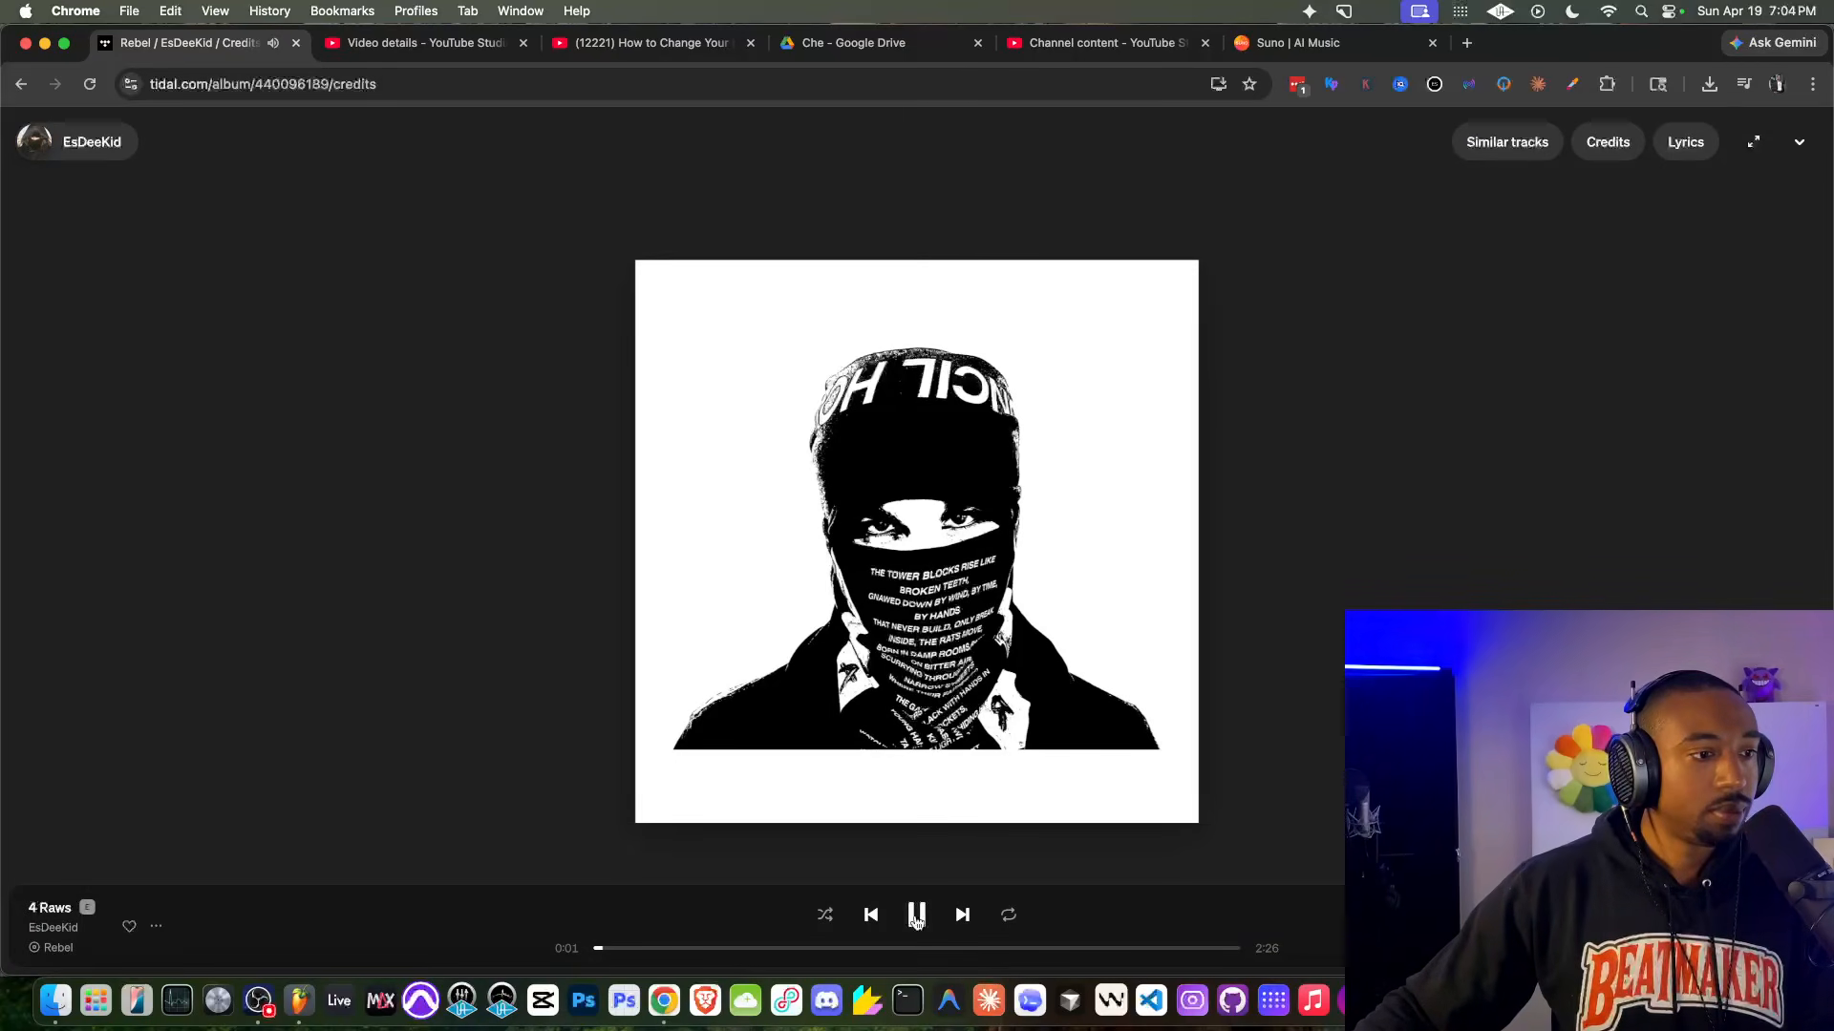
# Step: In FL Studio, move the high C#6 half a beat earlier and draw B5, A5 and G#5 after it, one beat apart
pyautogui.click(299, 1000)
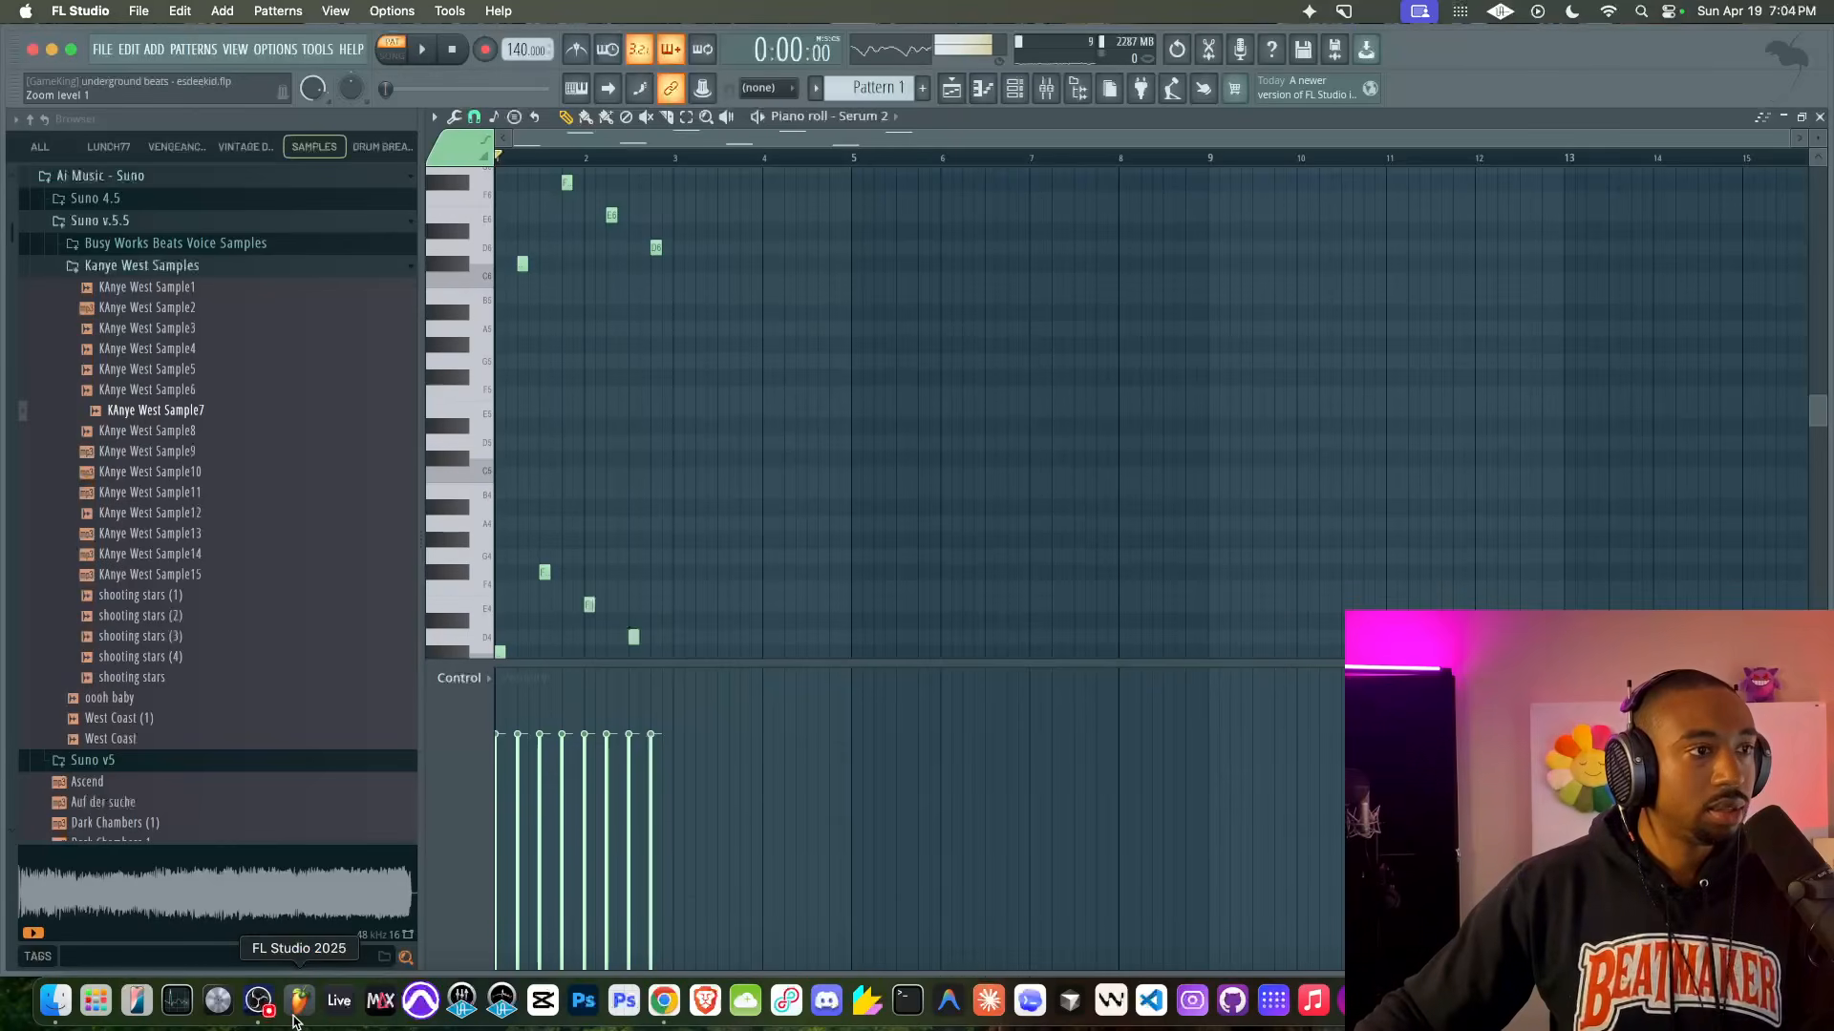
pyautogui.press('space')
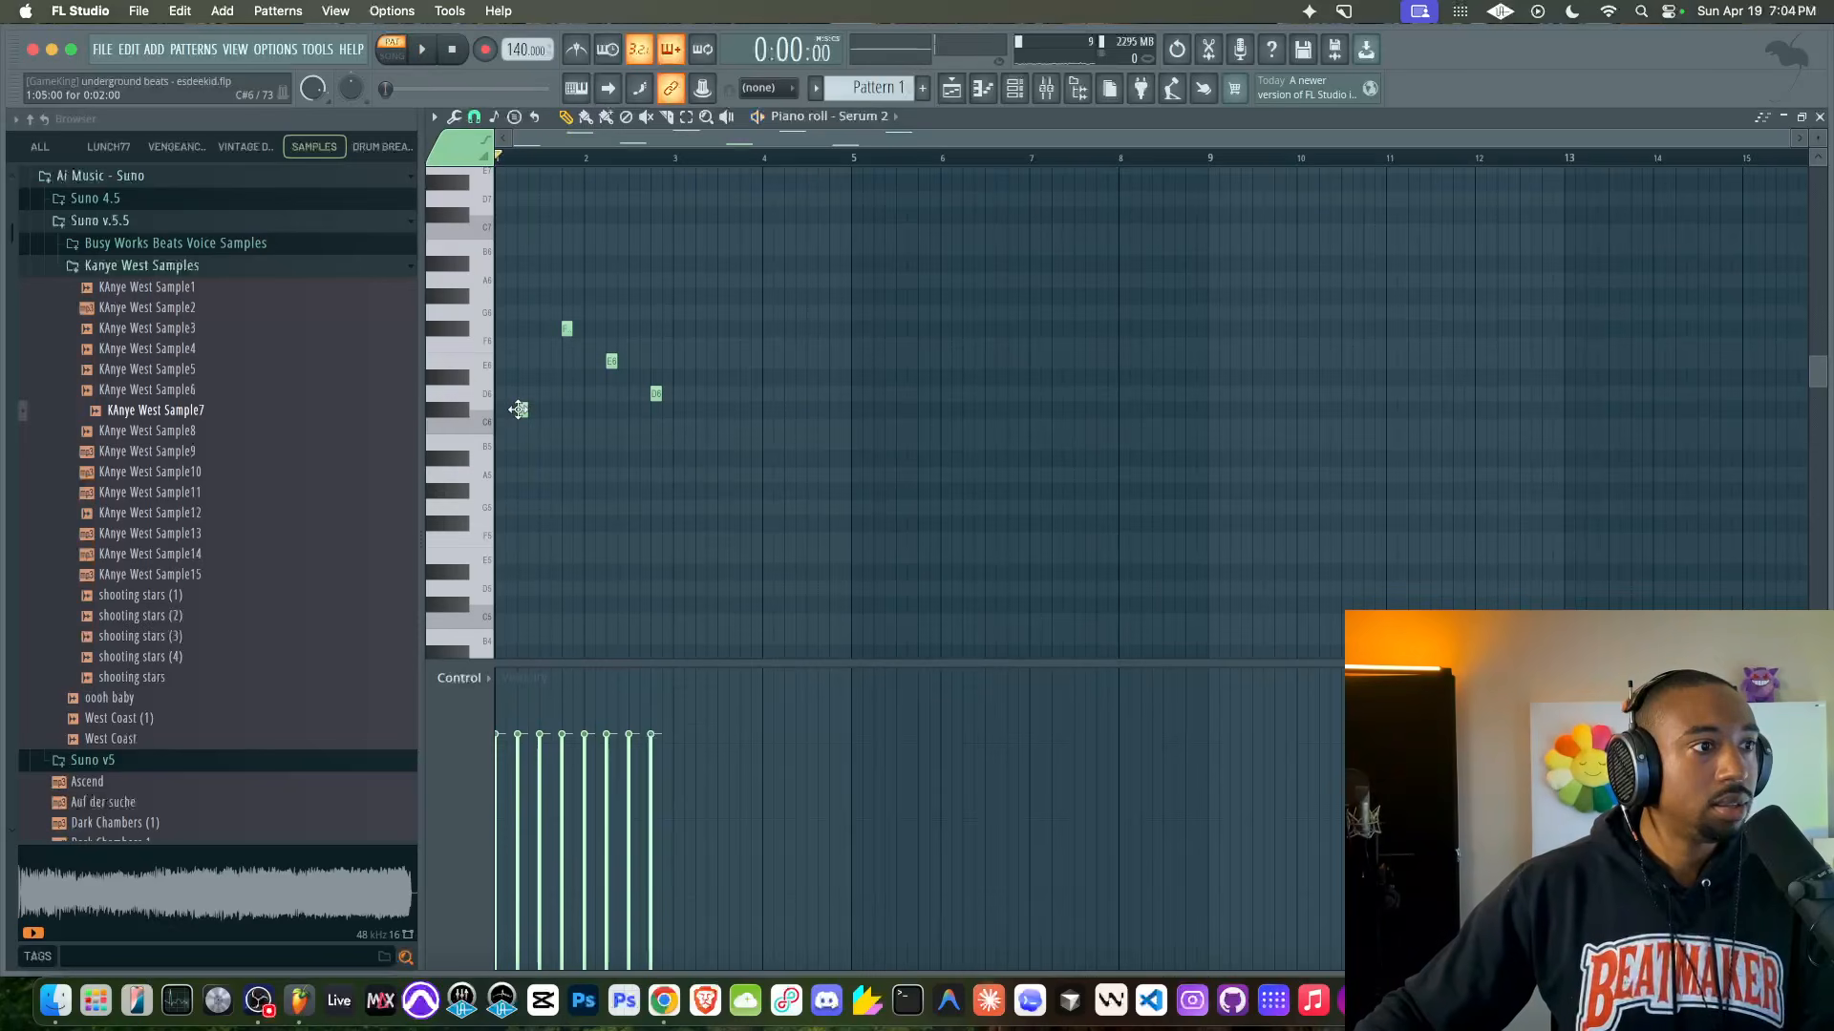
pyautogui.scroll(2, 517, 410)
pyautogui.hscroll(-1, 517, 410)
pyautogui.moveTo(538, 412); pyautogui.dragTo(520, 411)
pyautogui.press('space')
pyautogui.press('space')
pyautogui.click(542, 442)
pyautogui.click(586, 473)
pyautogui.click(616, 491)
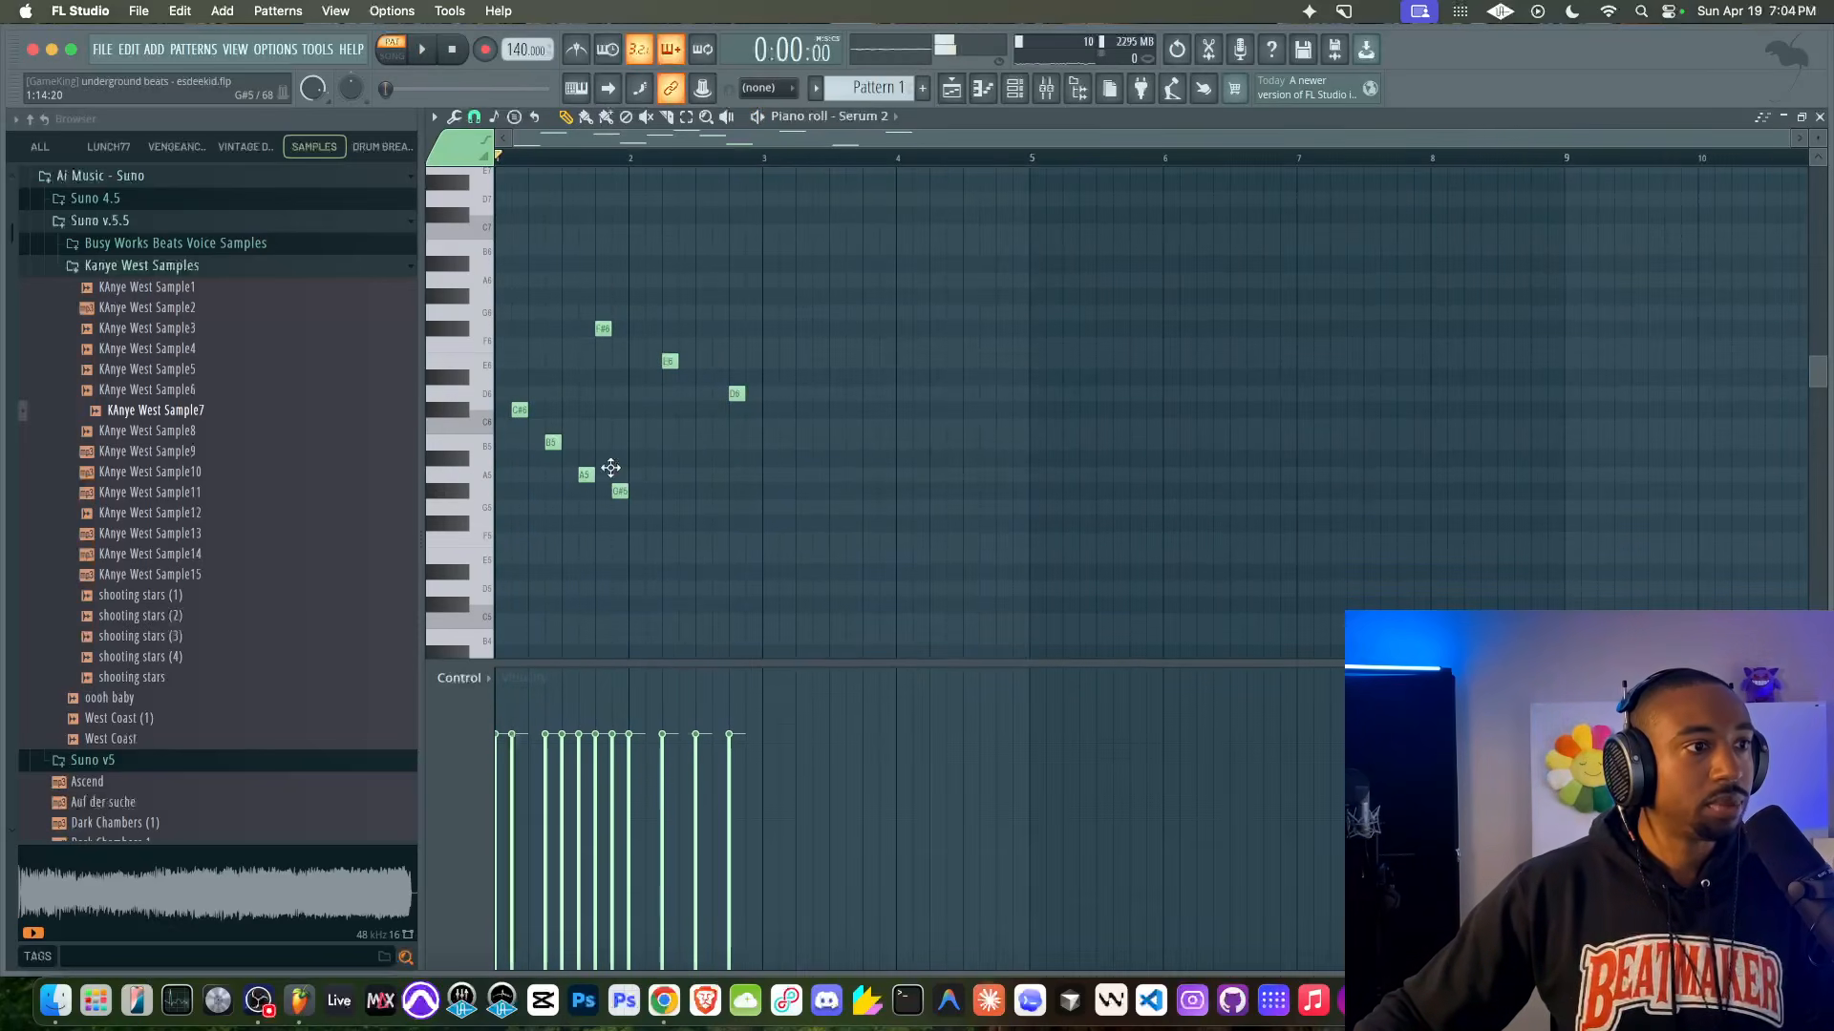
# Step: Delete the leftover F#6, E6 and D6 notes, then duplicate the C#6, B5, A5, G#5 phrase into bar 2 and play it
pyautogui.moveTo(585, 287); pyautogui.dragTo(743, 388)
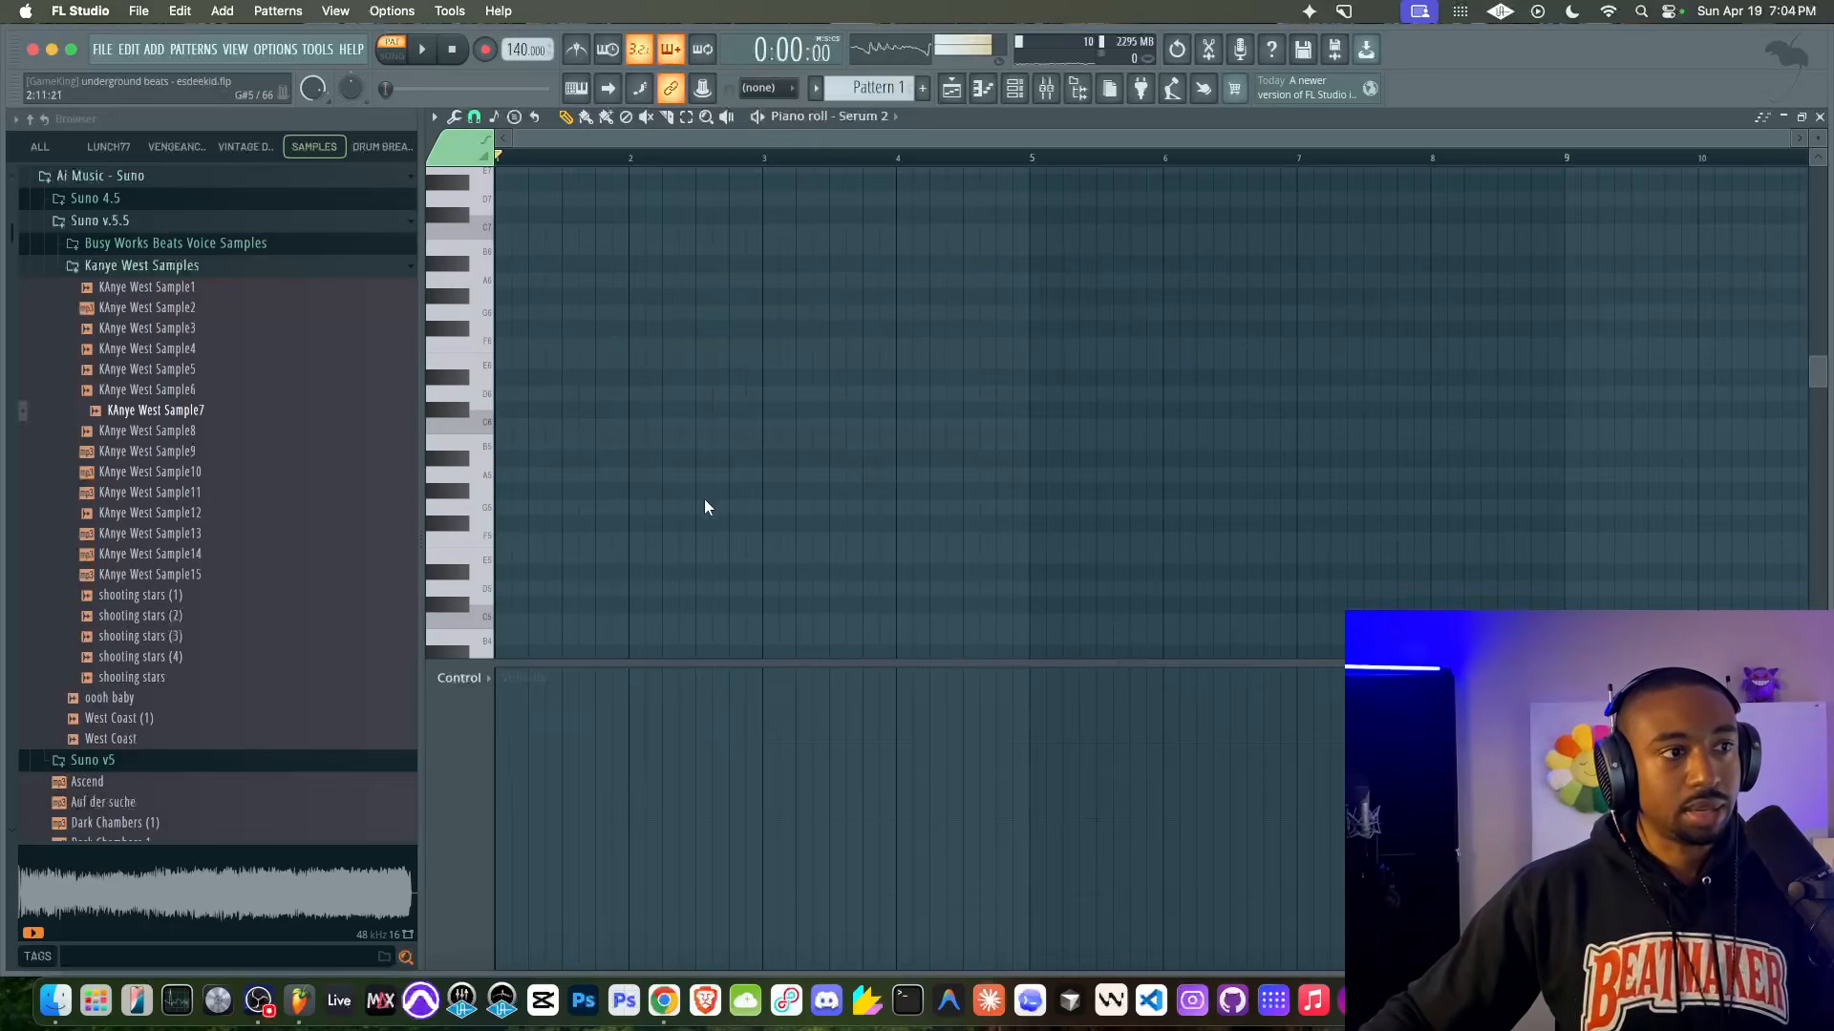
pyautogui.press('super+z')
pyautogui.moveTo(757, 435); pyautogui.dragTo(586, 321)
pyautogui.press('Delete')
pyautogui.moveTo(659, 520); pyautogui.dragTo(650, 411)
pyautogui.press('space')
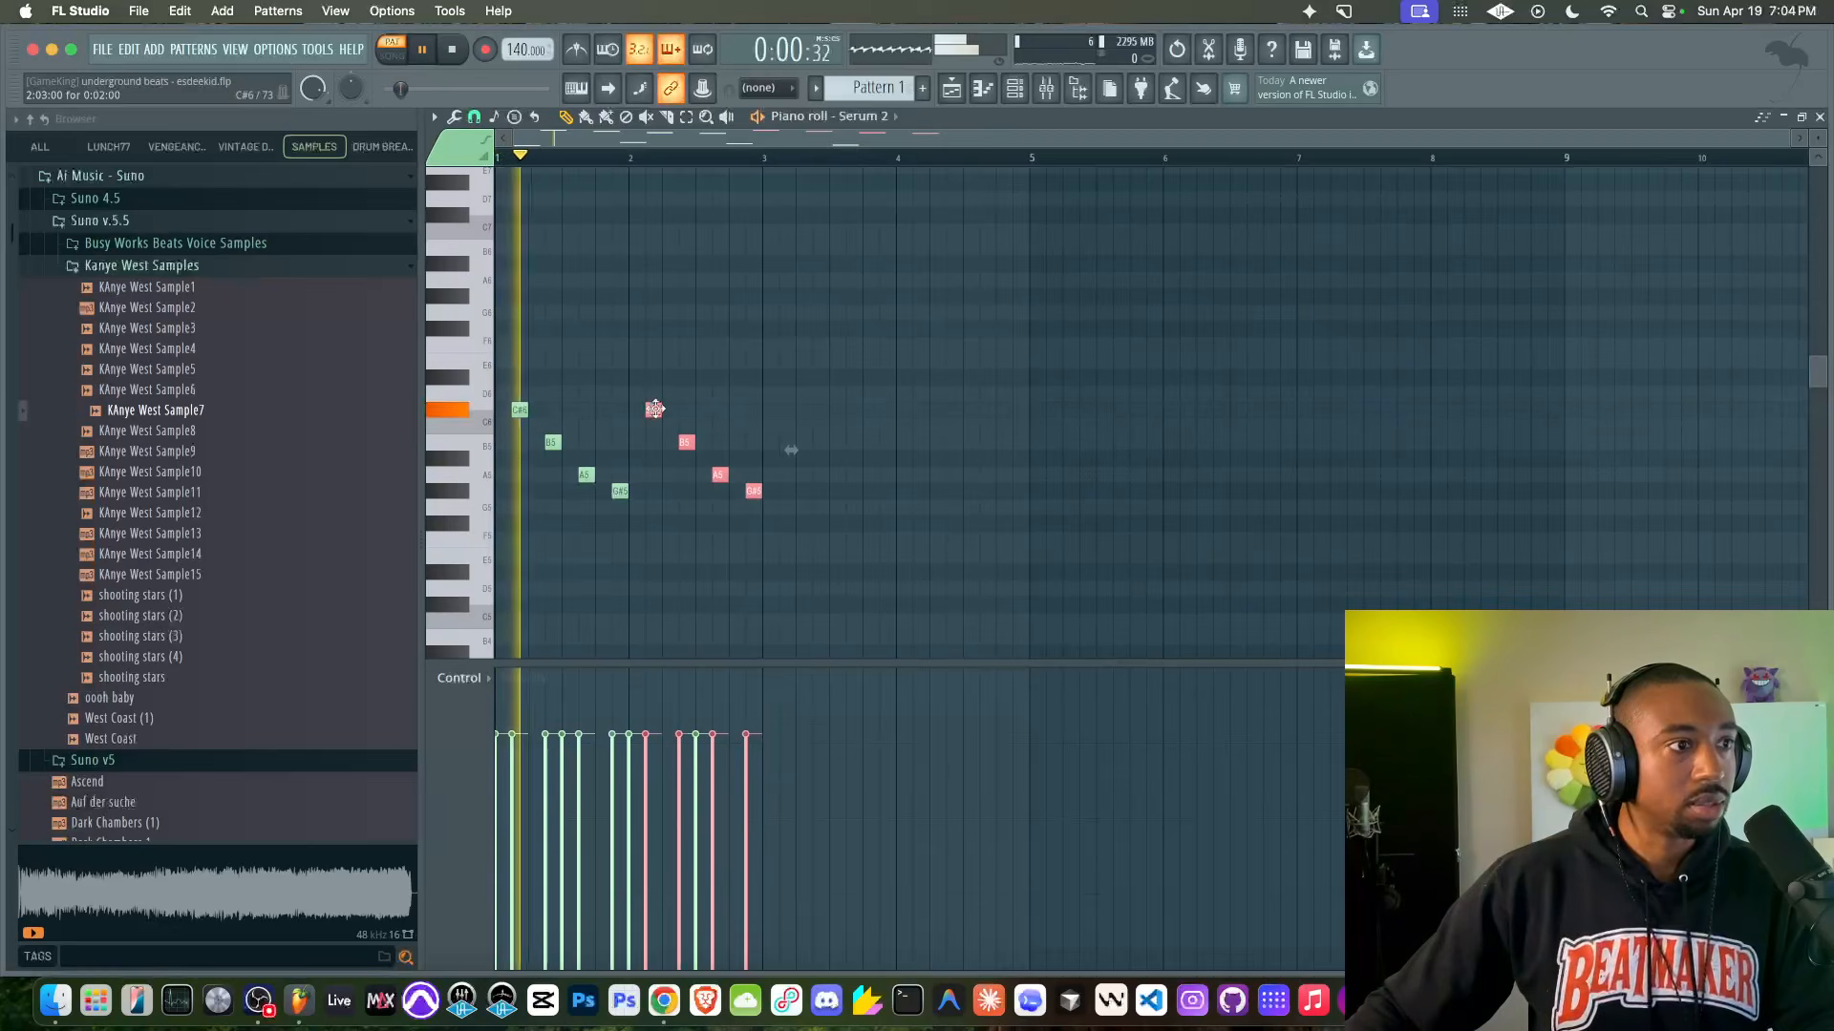
# Step: Move the low F#4, E4 and D4 notes closer together so they follow C#4 one beat apart in bar 1, and play back
pyautogui.scroll(-5, 629, 470)
pyautogui.scroll(-1, 629, 471)
pyautogui.press('space')
pyautogui.moveTo(581, 299); pyautogui.dragTo(758, 431)
pyautogui.moveTo(563, 328); pyautogui.dragTo(600, 396)
pyautogui.press('space')
pyautogui.click(636, 395)
pyautogui.press('space')
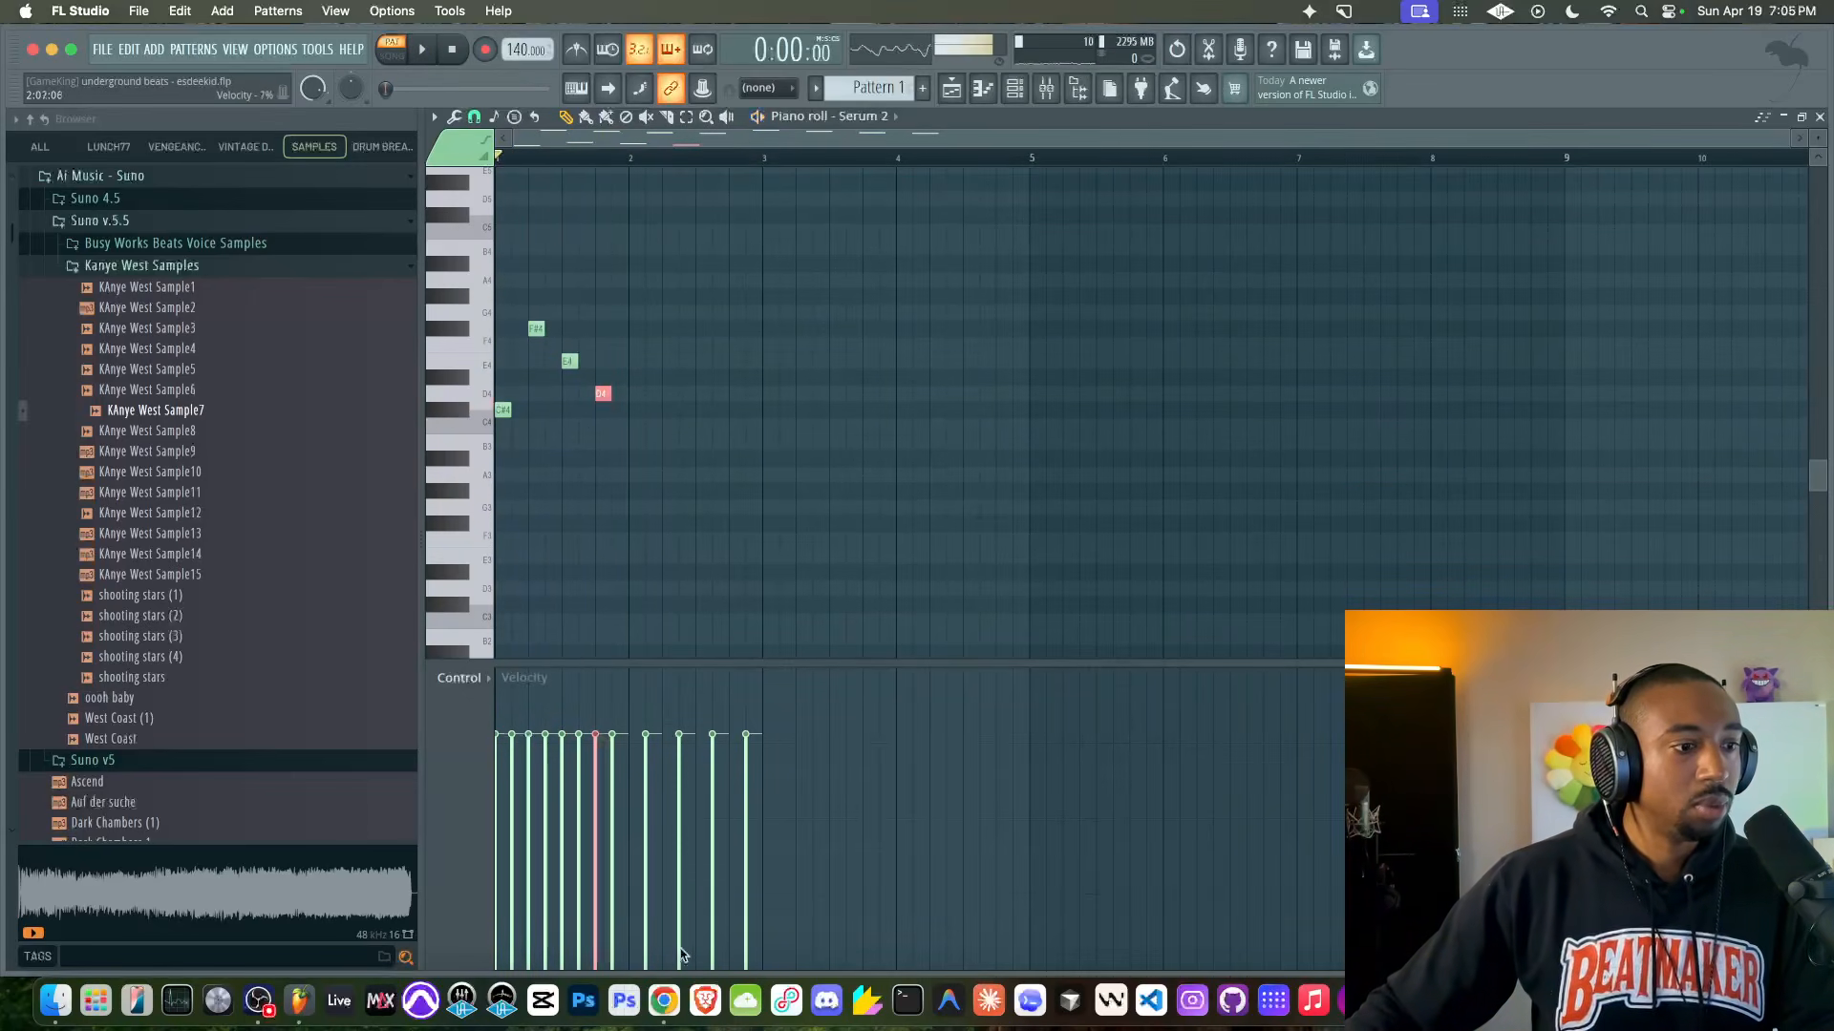
# Step: Switch to Chrome and play 4 Raws from the start to check the new note spacing
pyautogui.click(663, 1001)
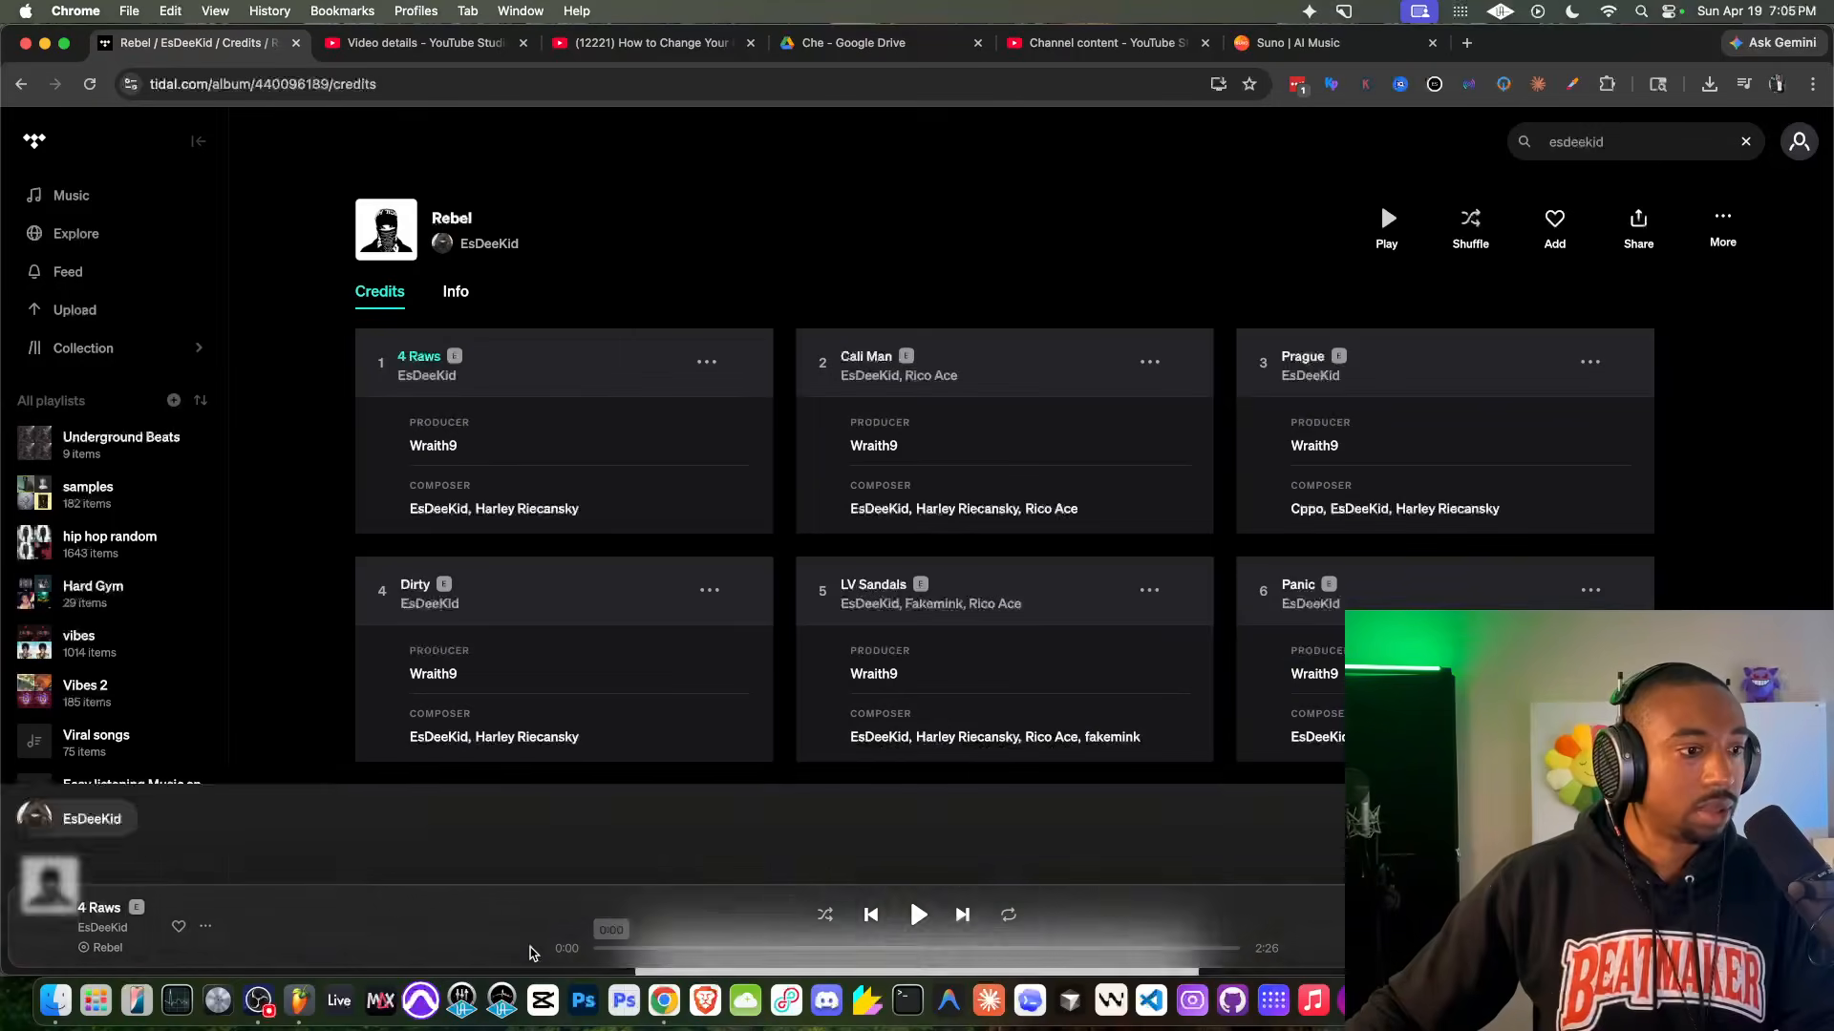
pyautogui.click(917, 915)
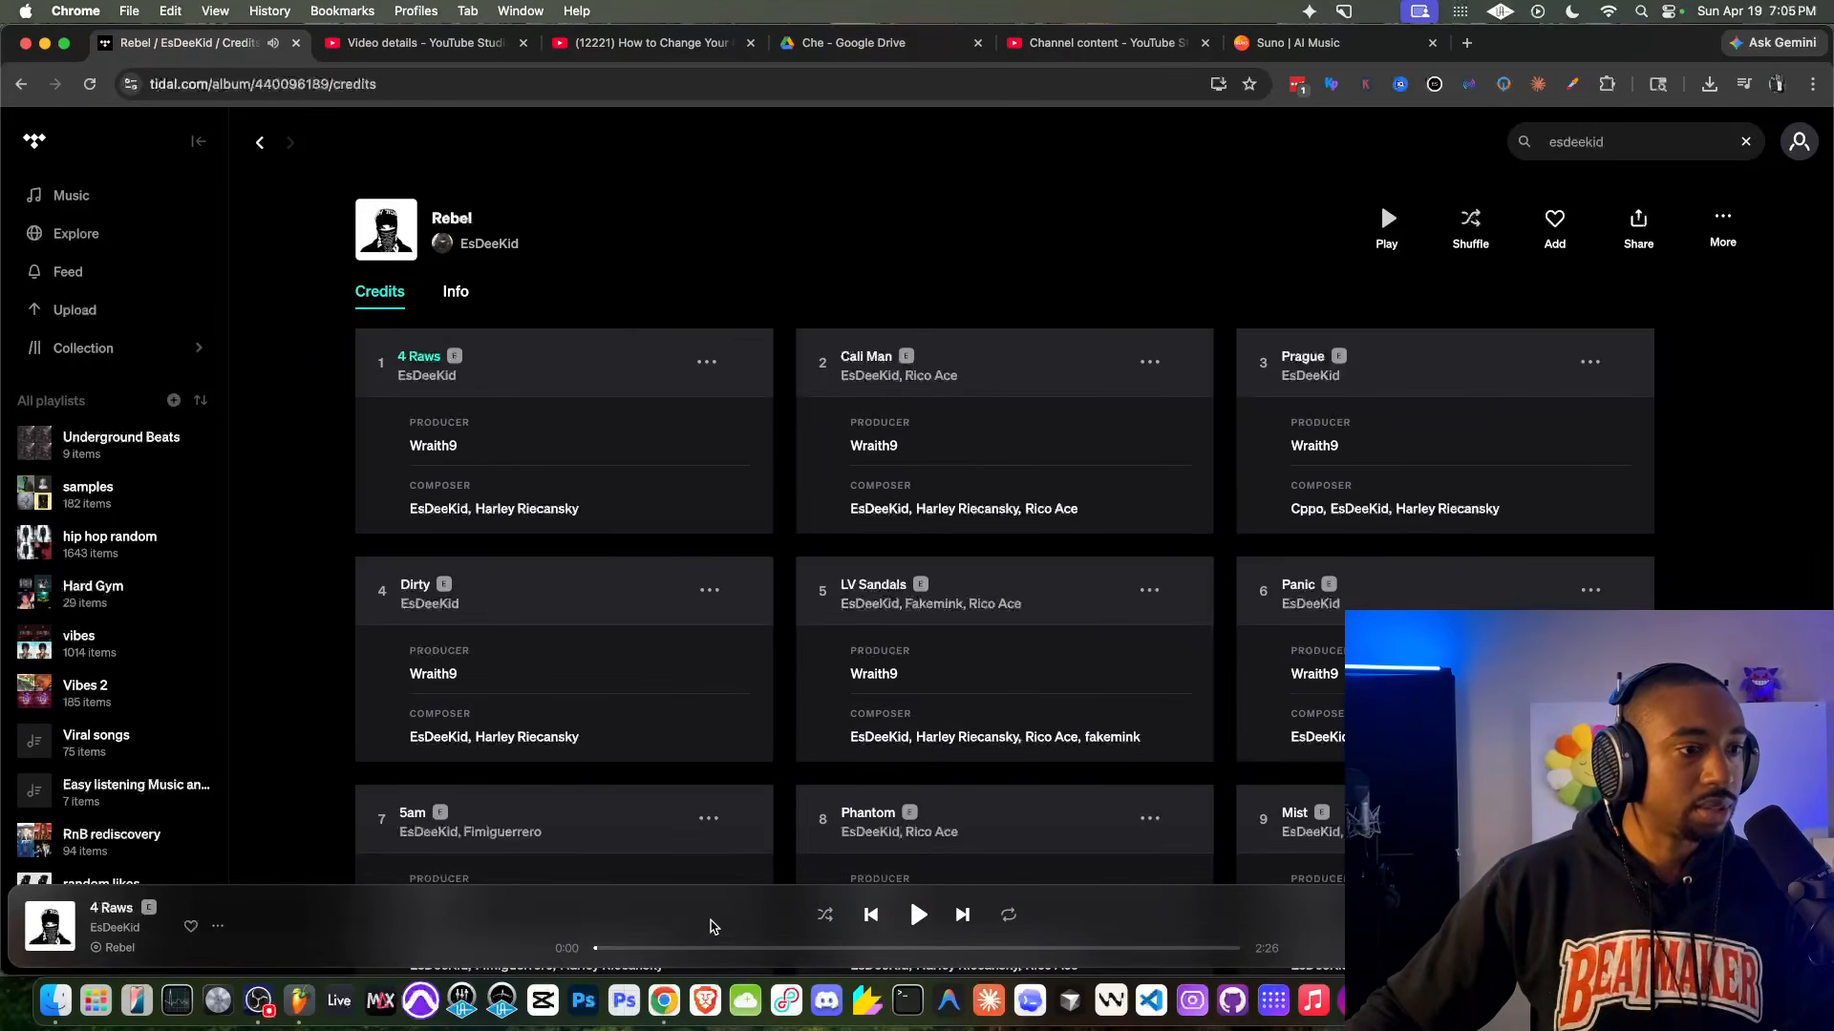
# Step: Open Serum 2 in FL Studio and set Env 1's attack to 157 ms and release to 884 ms while the pattern plays
pyautogui.click(299, 1001)
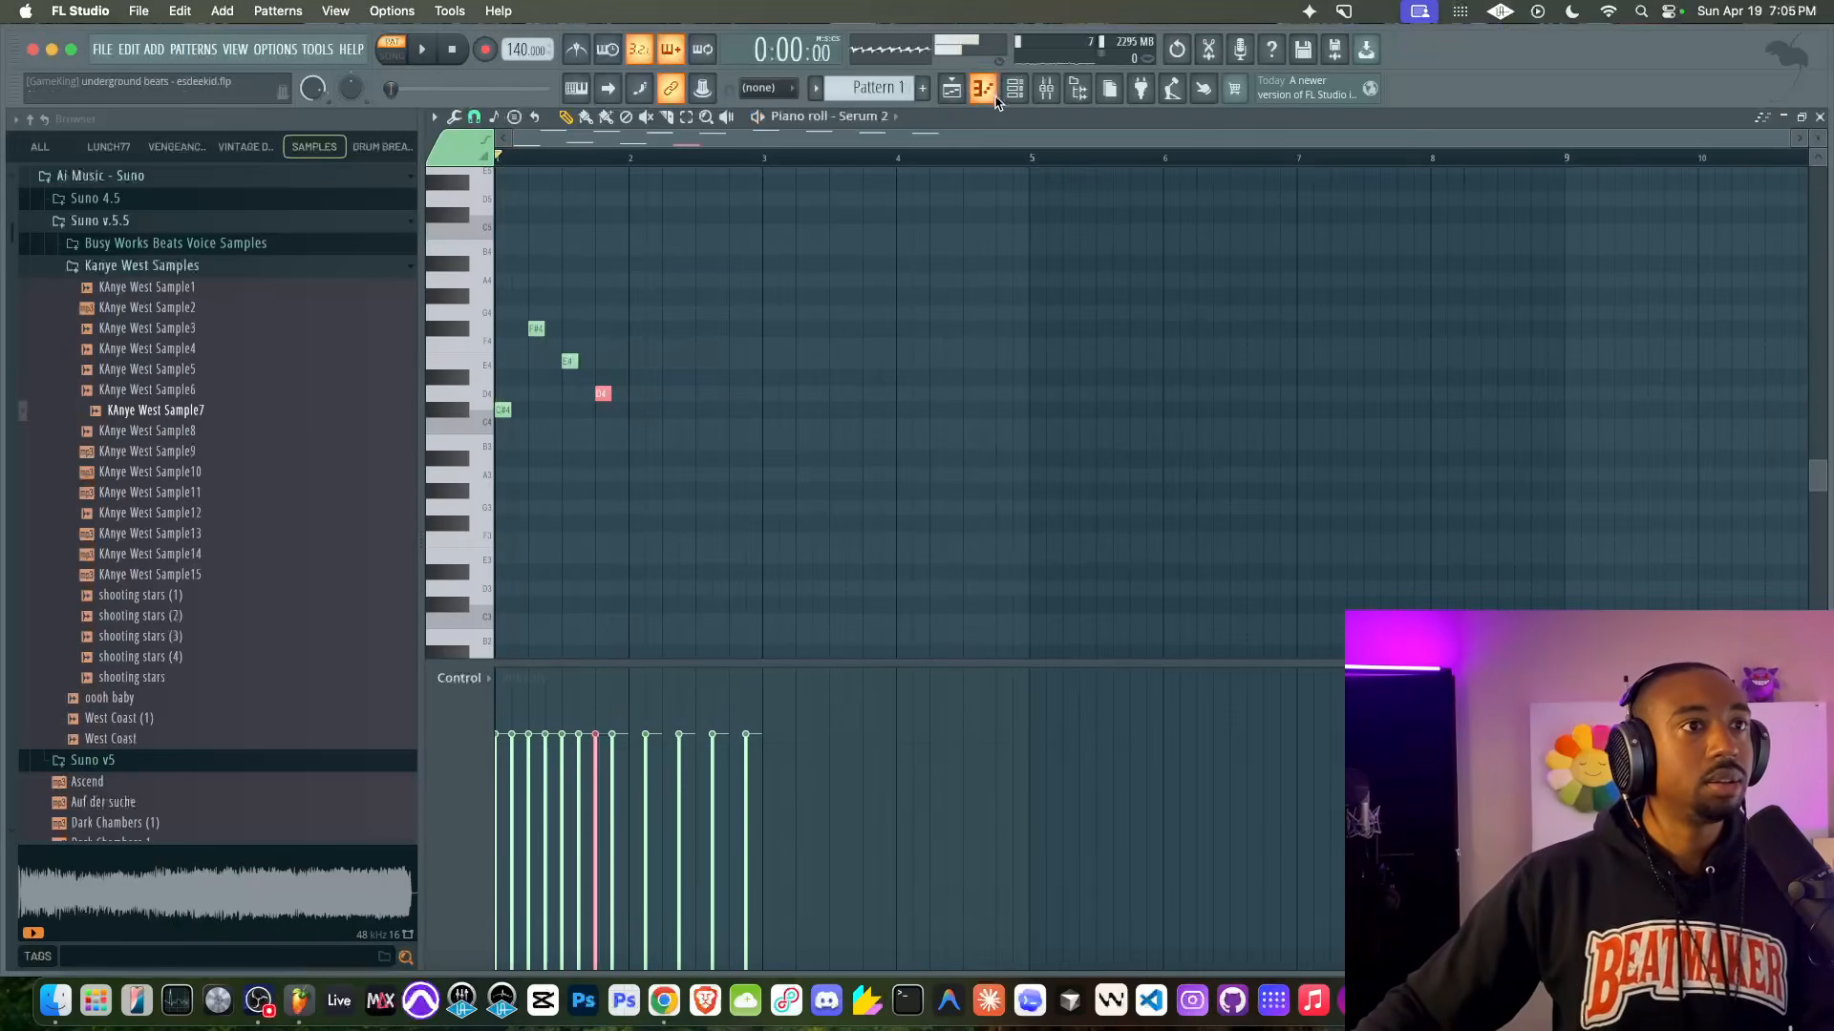
pyautogui.click(642, 192)
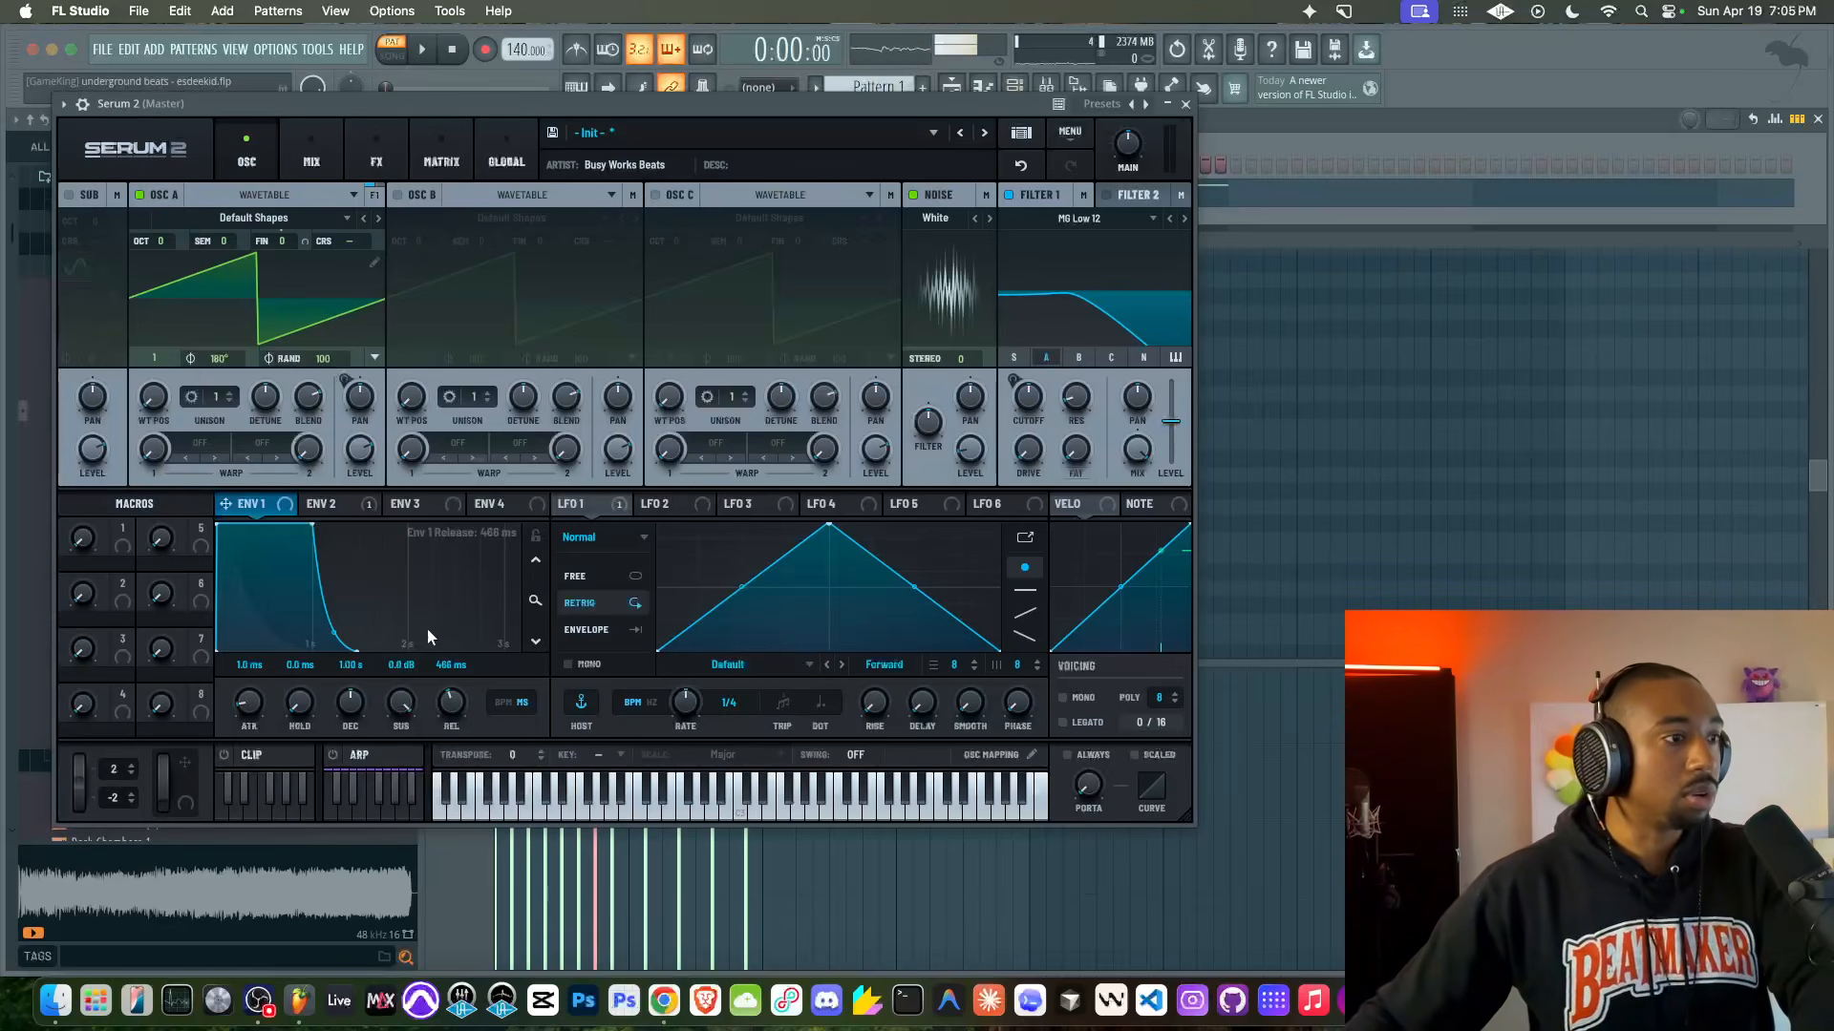
pyautogui.press('space')
pyautogui.moveTo(246, 712); pyautogui.dragTo(253, 688)
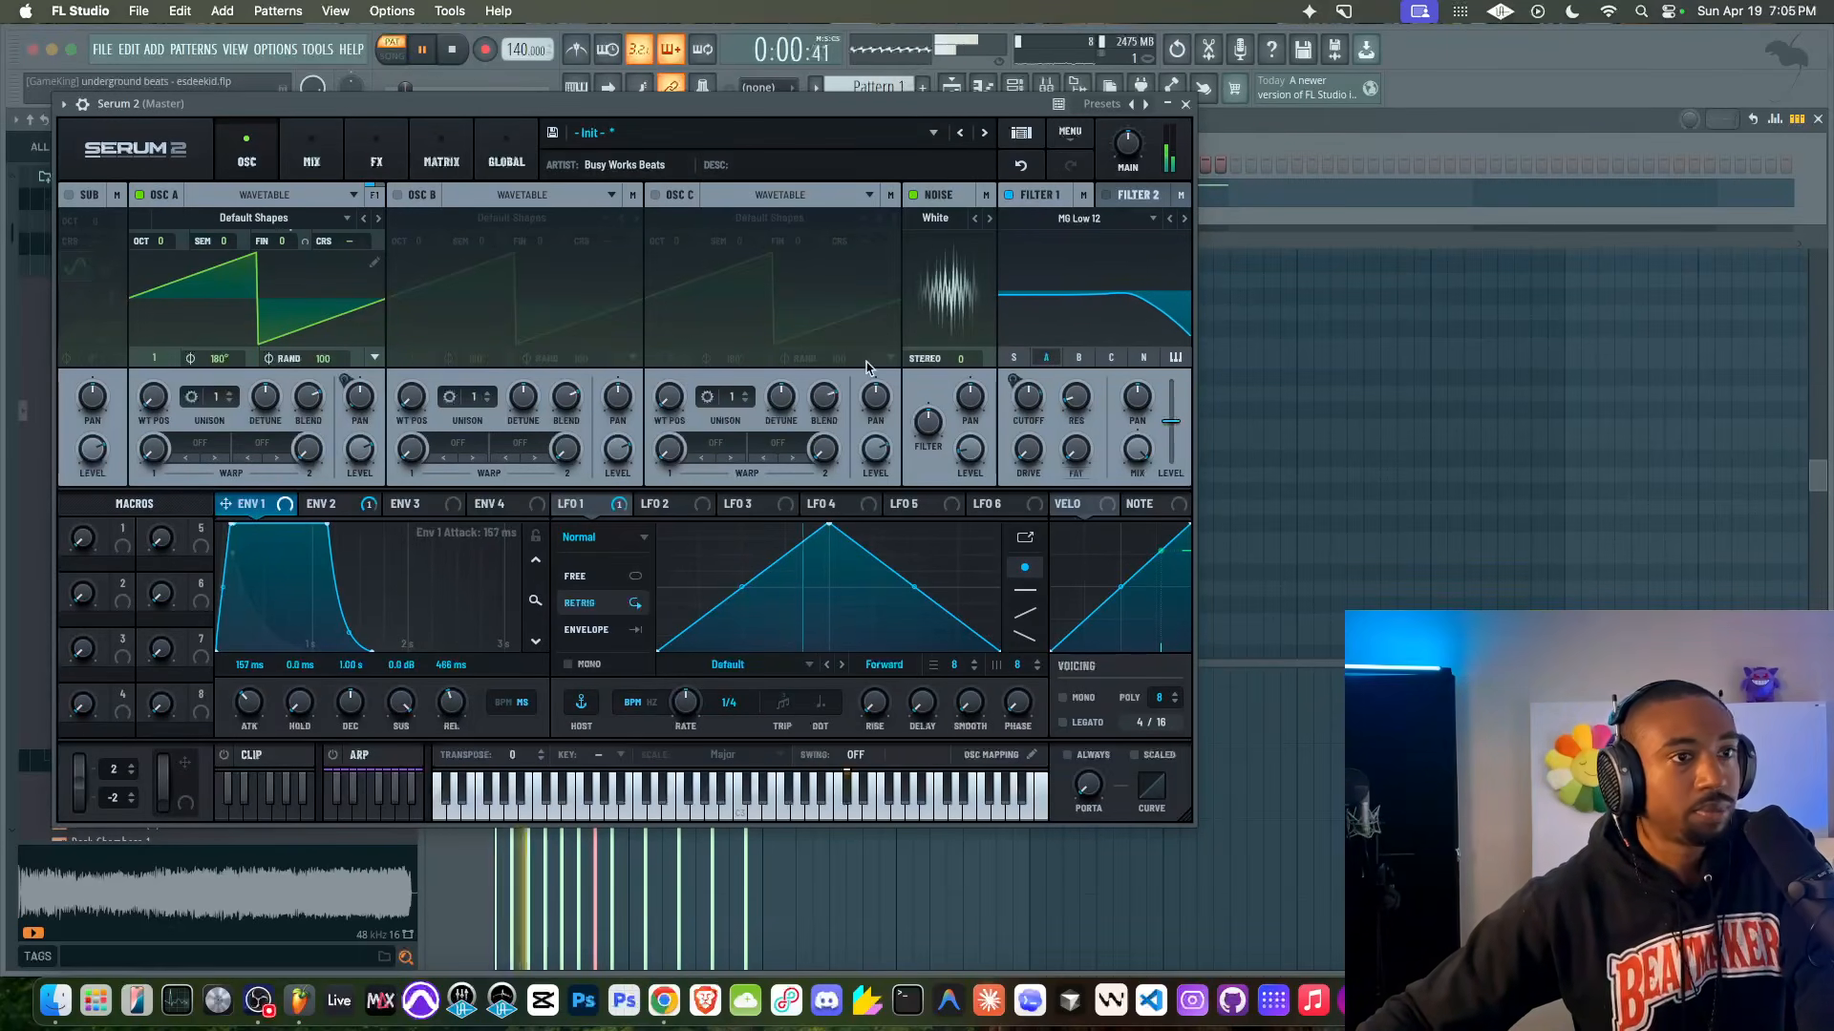
pyautogui.moveTo(466, 702); pyautogui.dragTo(460, 691)
pyautogui.press('space')
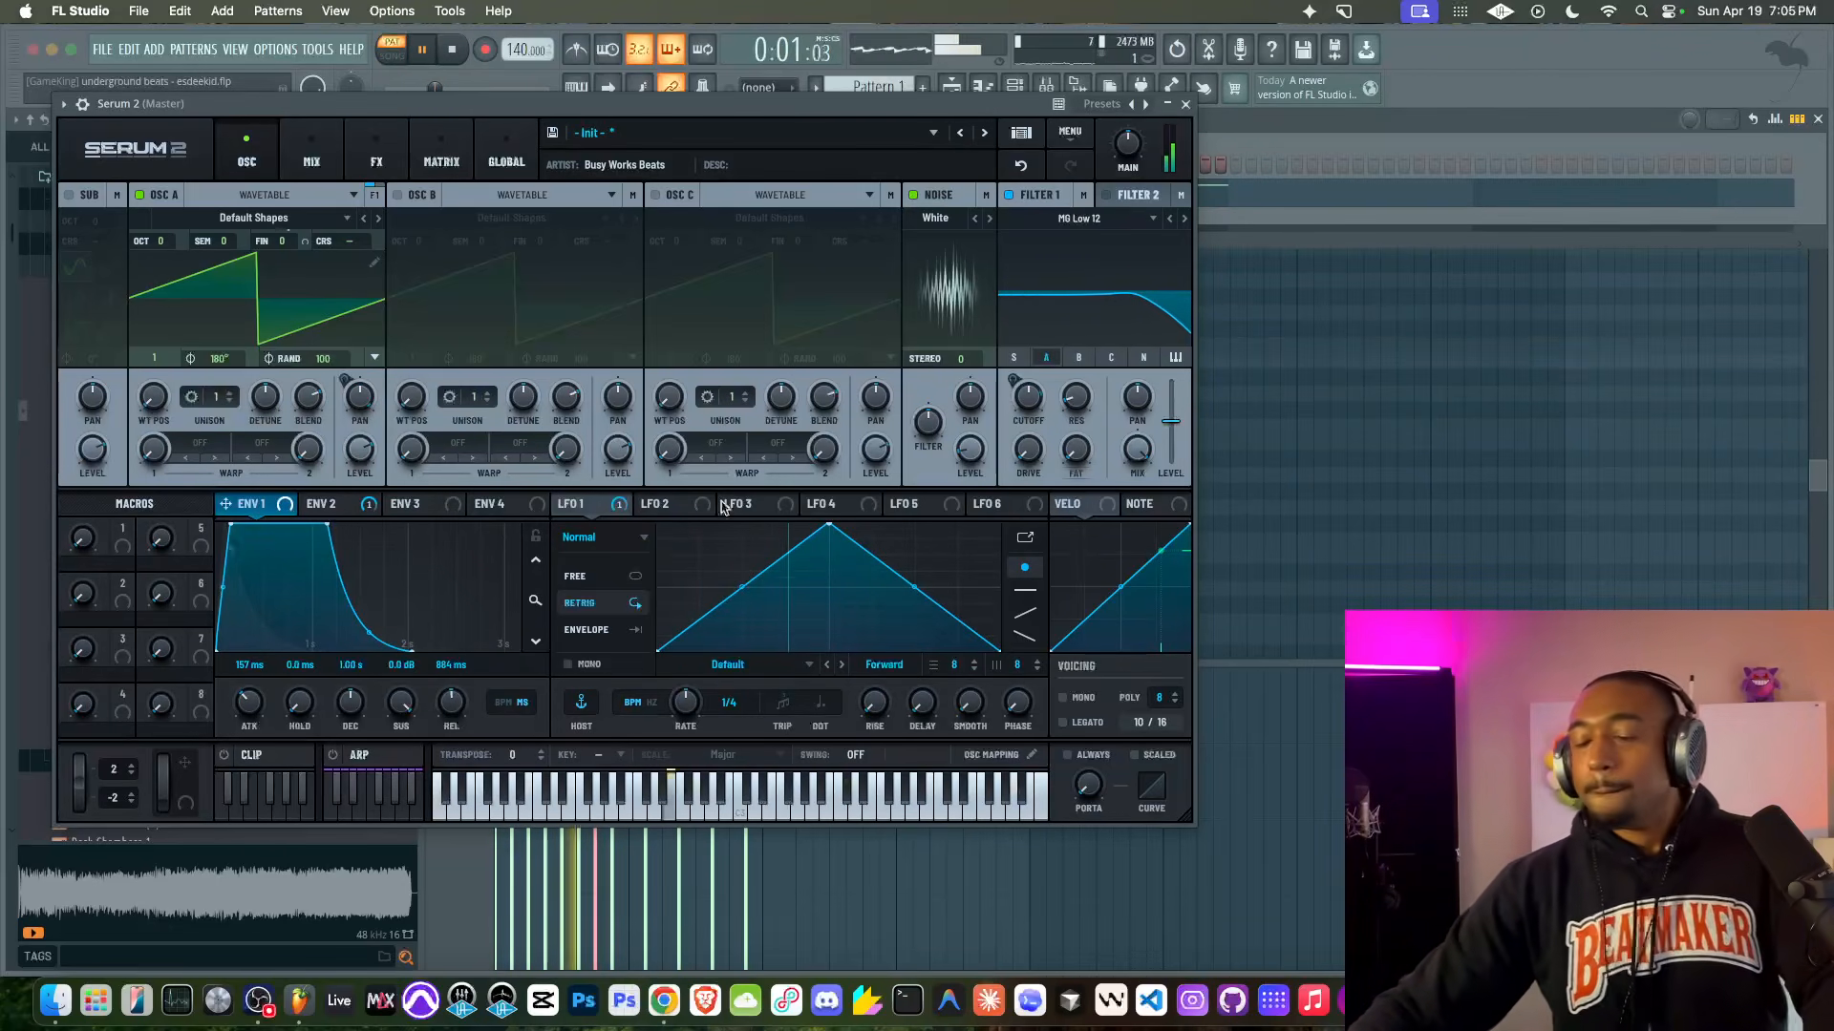
pyautogui.press('space')
pyautogui.press('space')
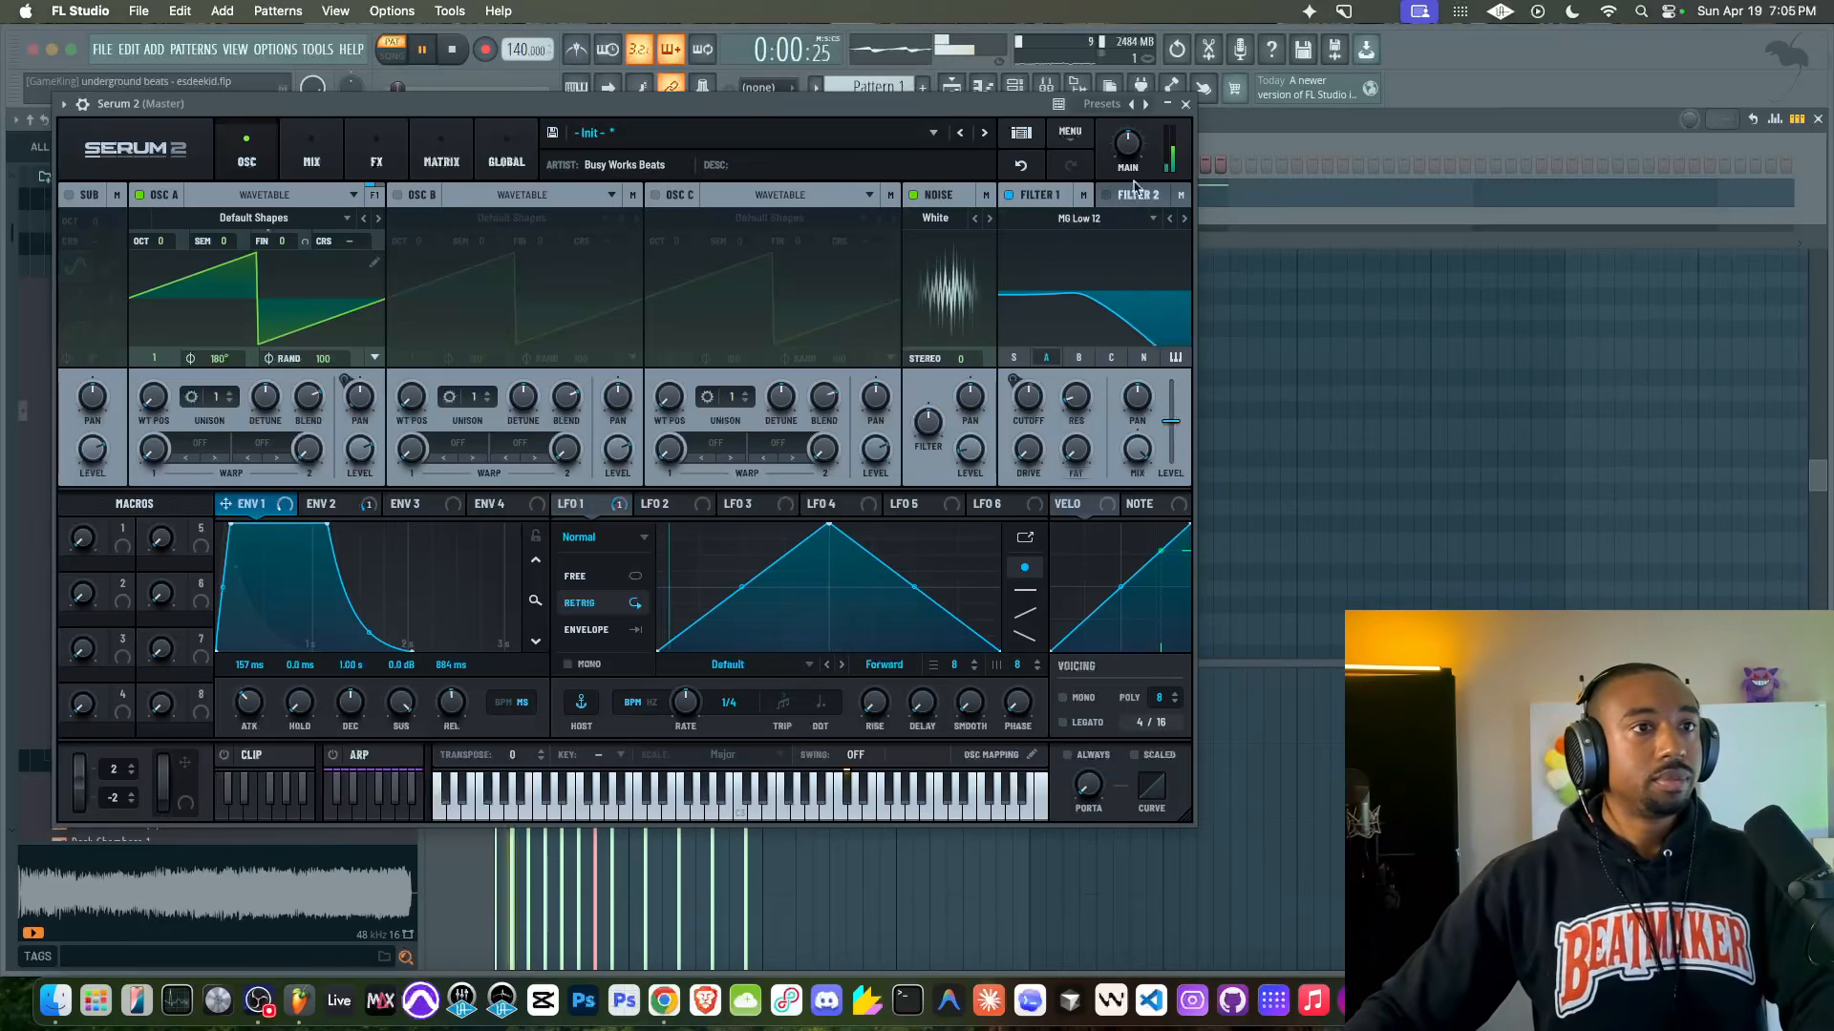
# Step: Close Serum 2, duplicate the low C#4, F#4, E4, D4 phrase into bar 2 in the piano roll, and show the channel rack
pyautogui.click(1185, 104)
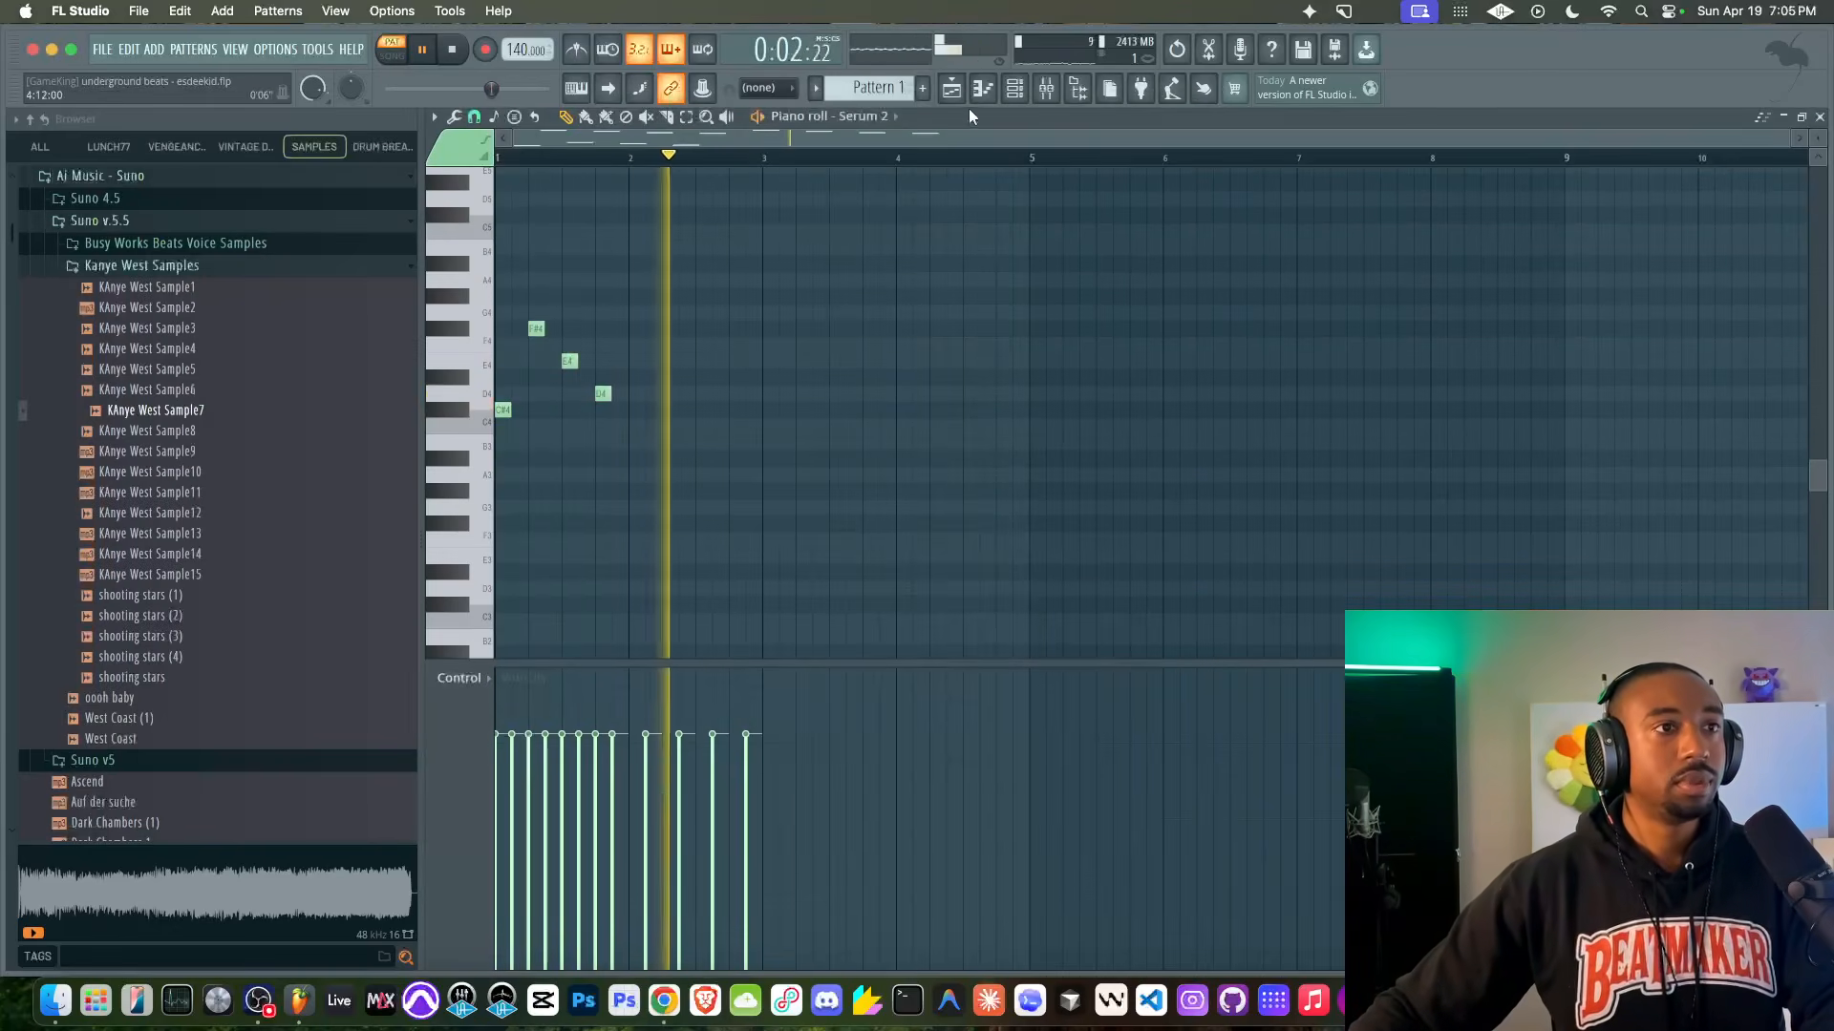
pyautogui.click(951, 88)
pyautogui.click(1014, 87)
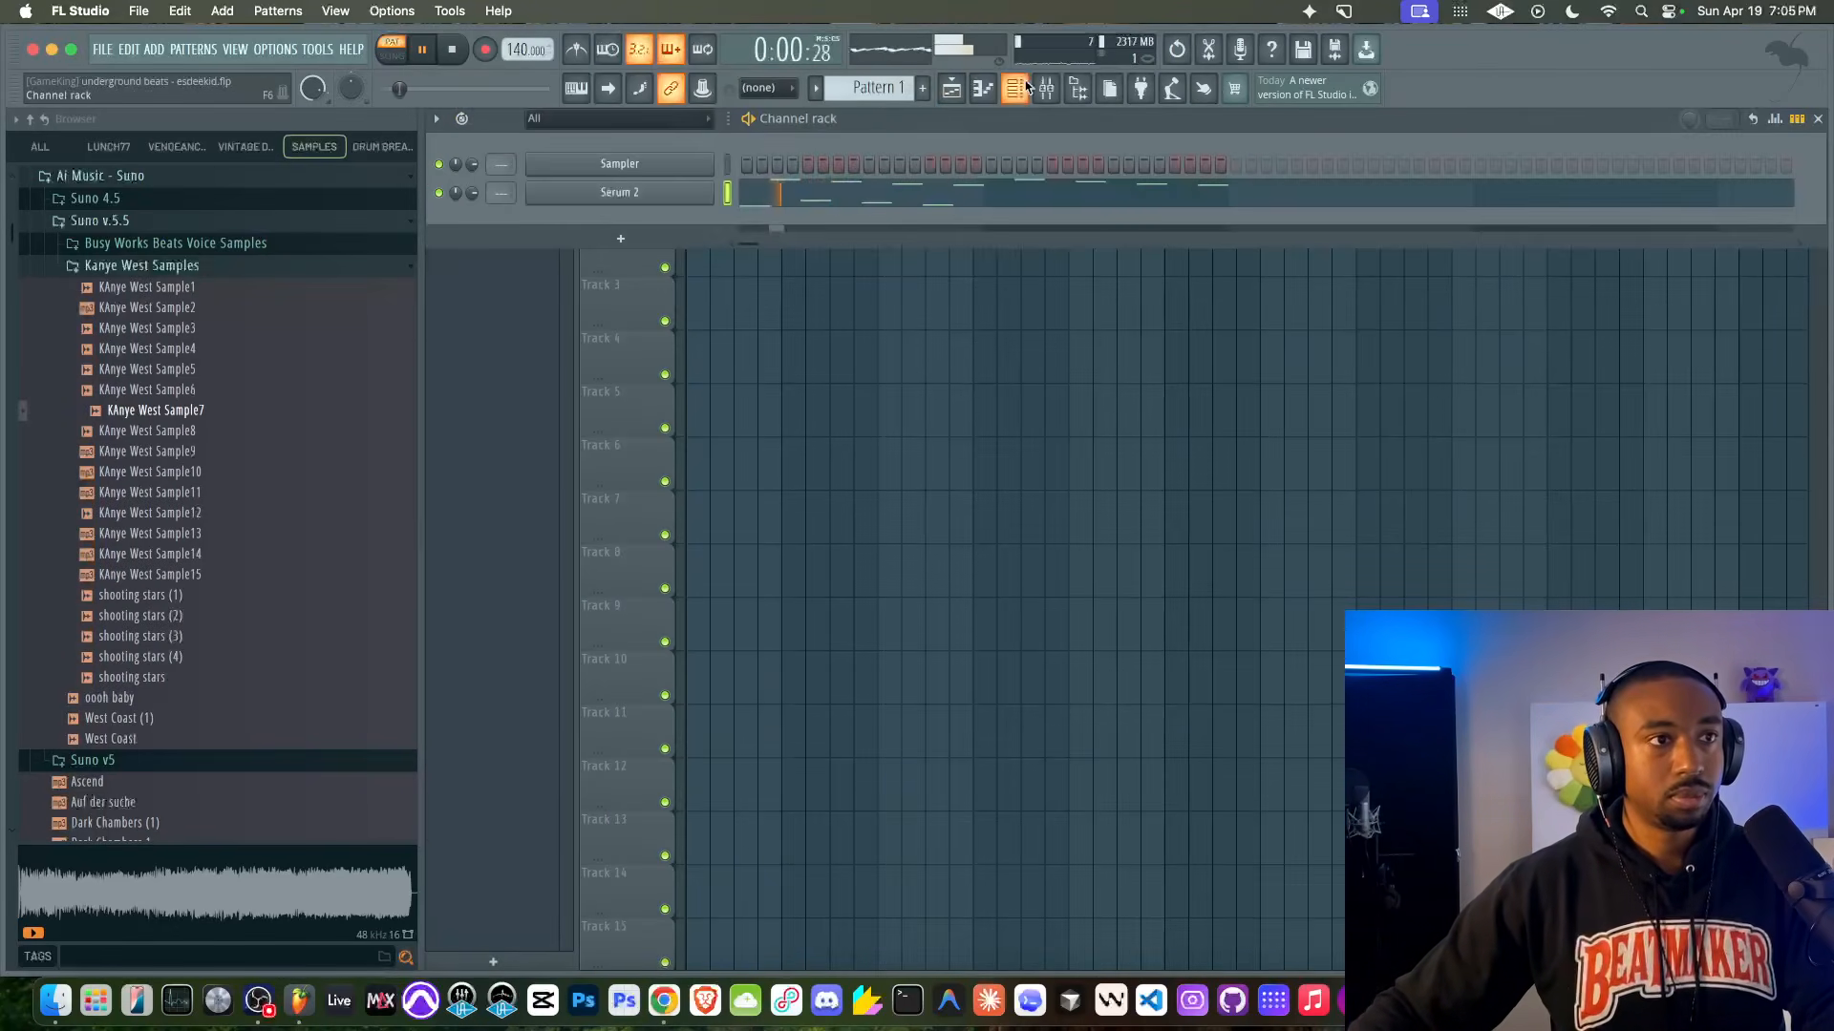
pyautogui.click(856, 196)
pyautogui.moveTo(493, 287); pyautogui.dragTo(673, 420)
pyautogui.moveTo(505, 410); pyautogui.dragTo(651, 410)
pyautogui.click(668, 458)
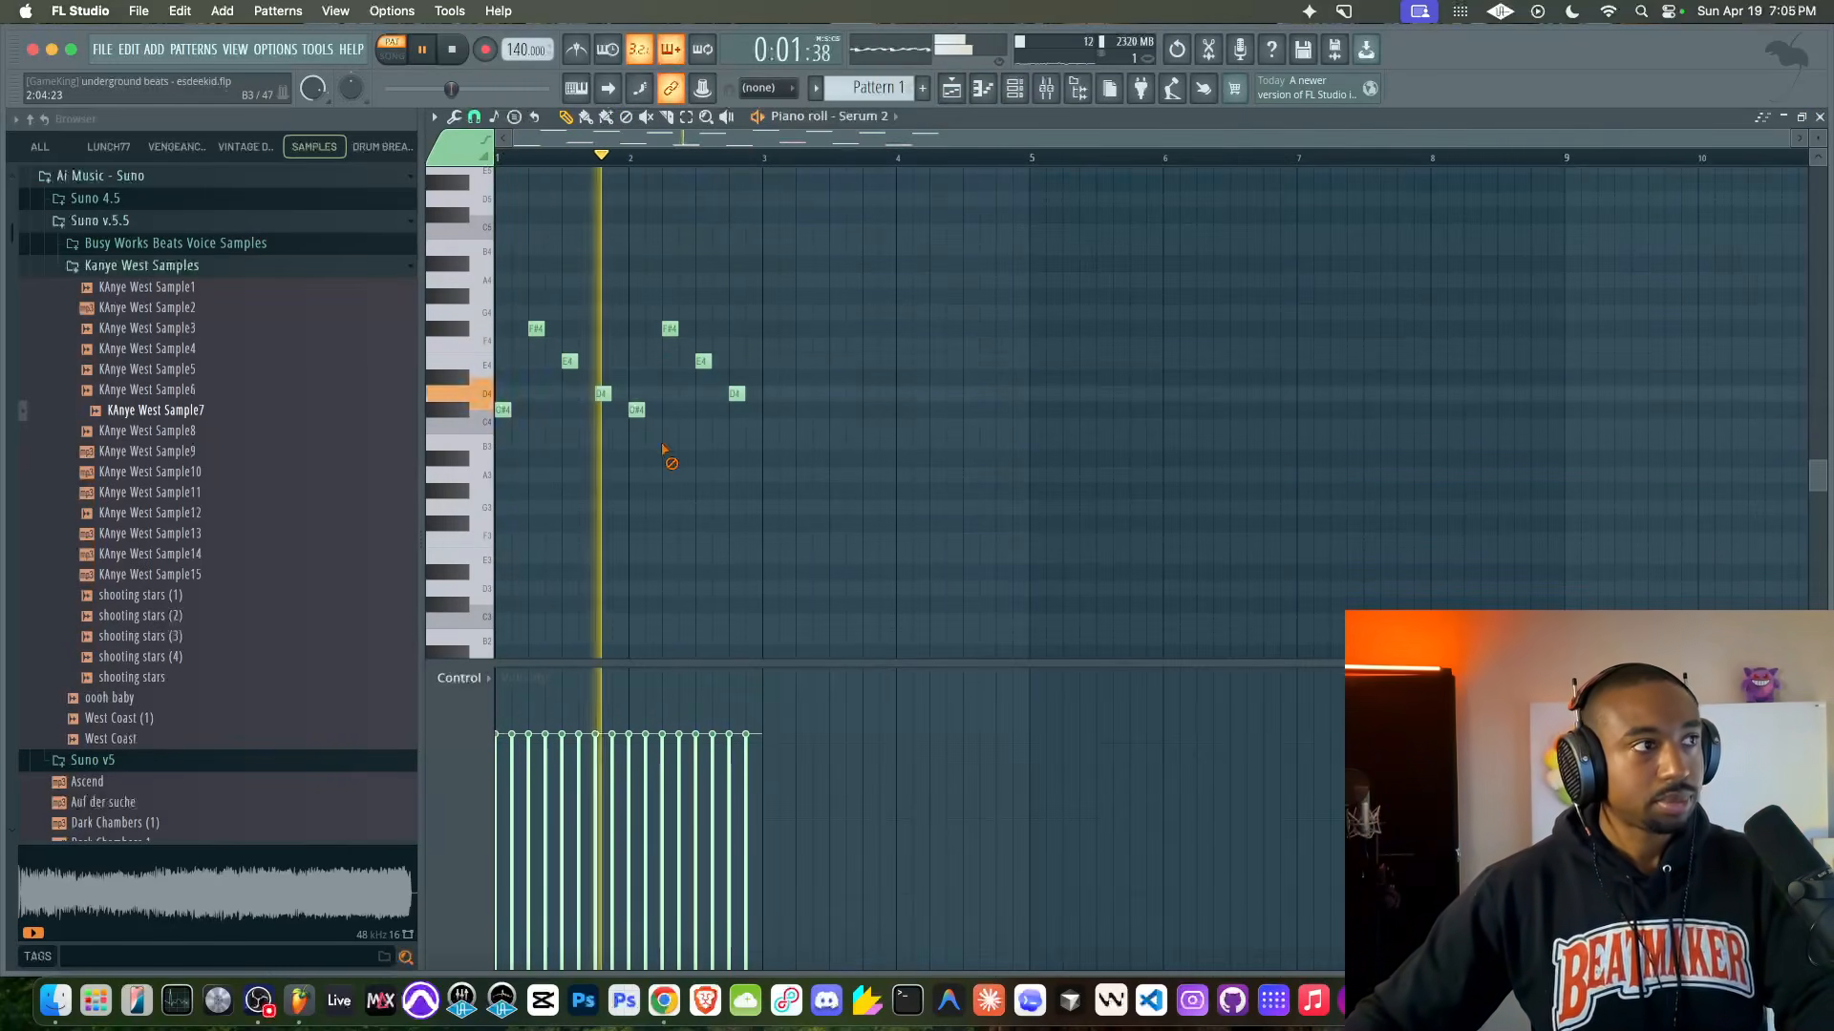
pyautogui.click(989, 88)
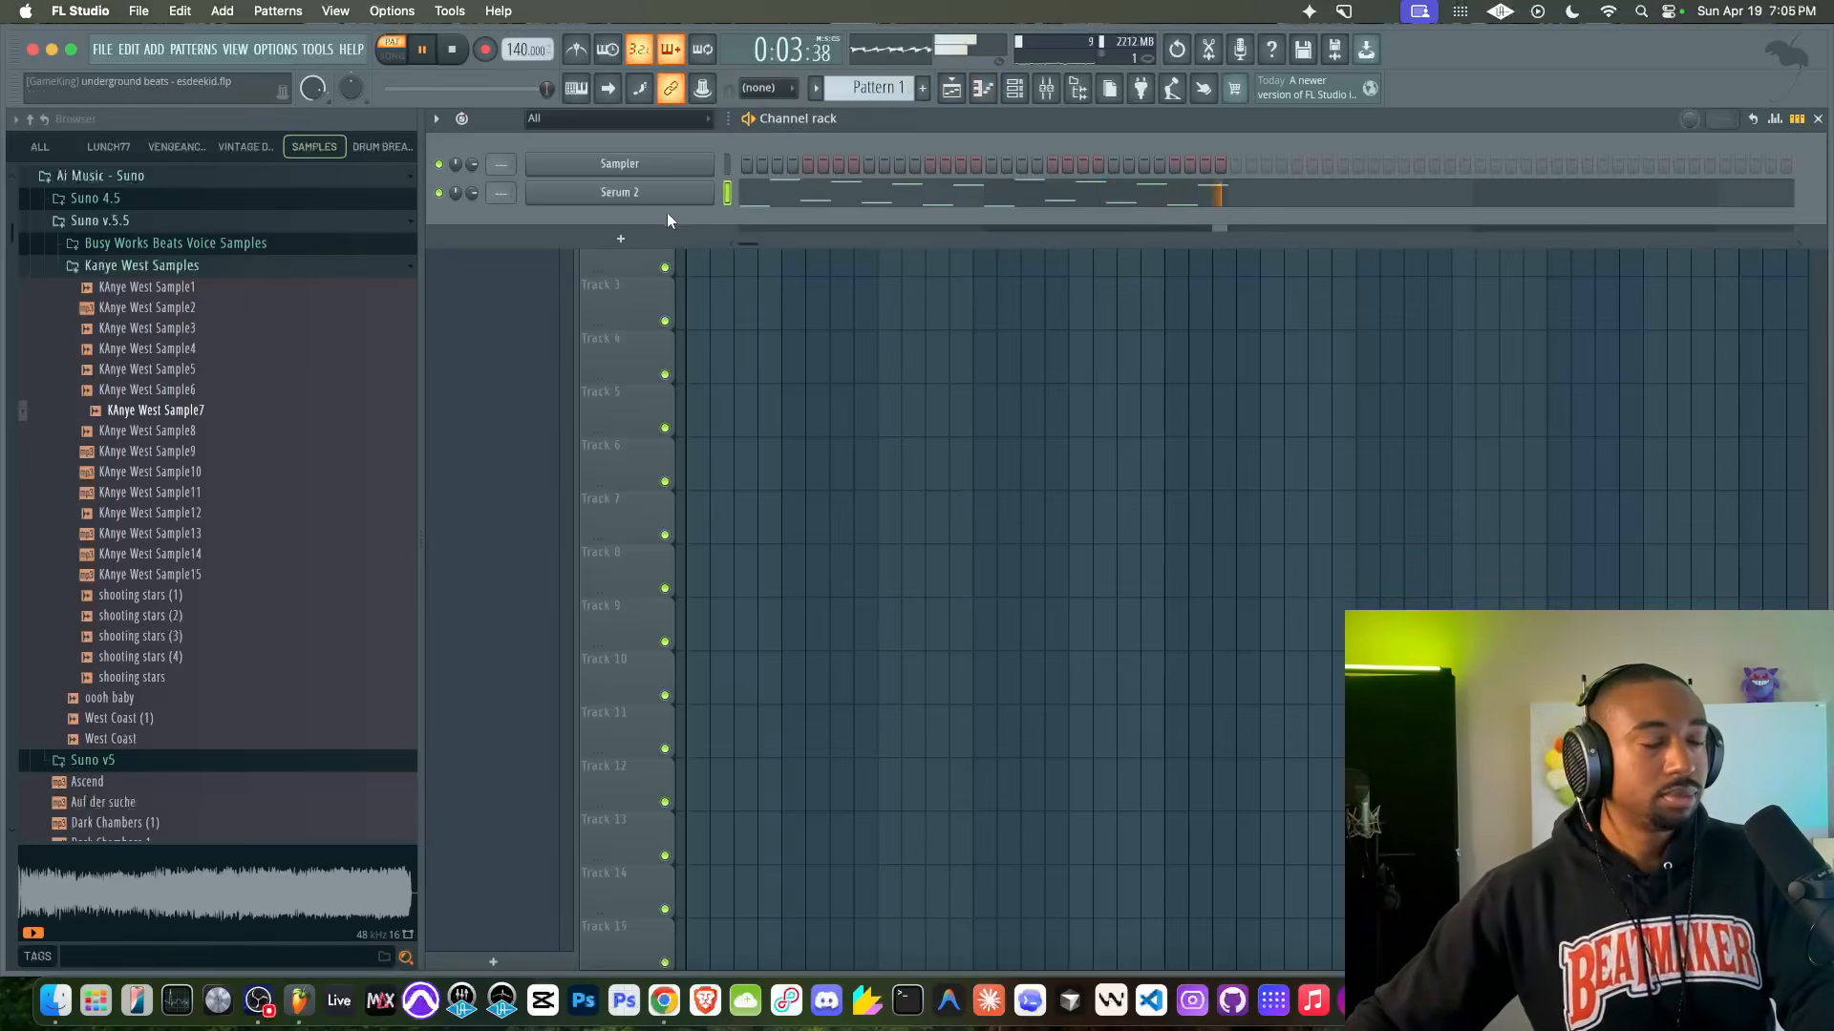
# Step: Play the opening of 4 Raws in Chrome once more and return to FL Studio
pyautogui.click(664, 1000)
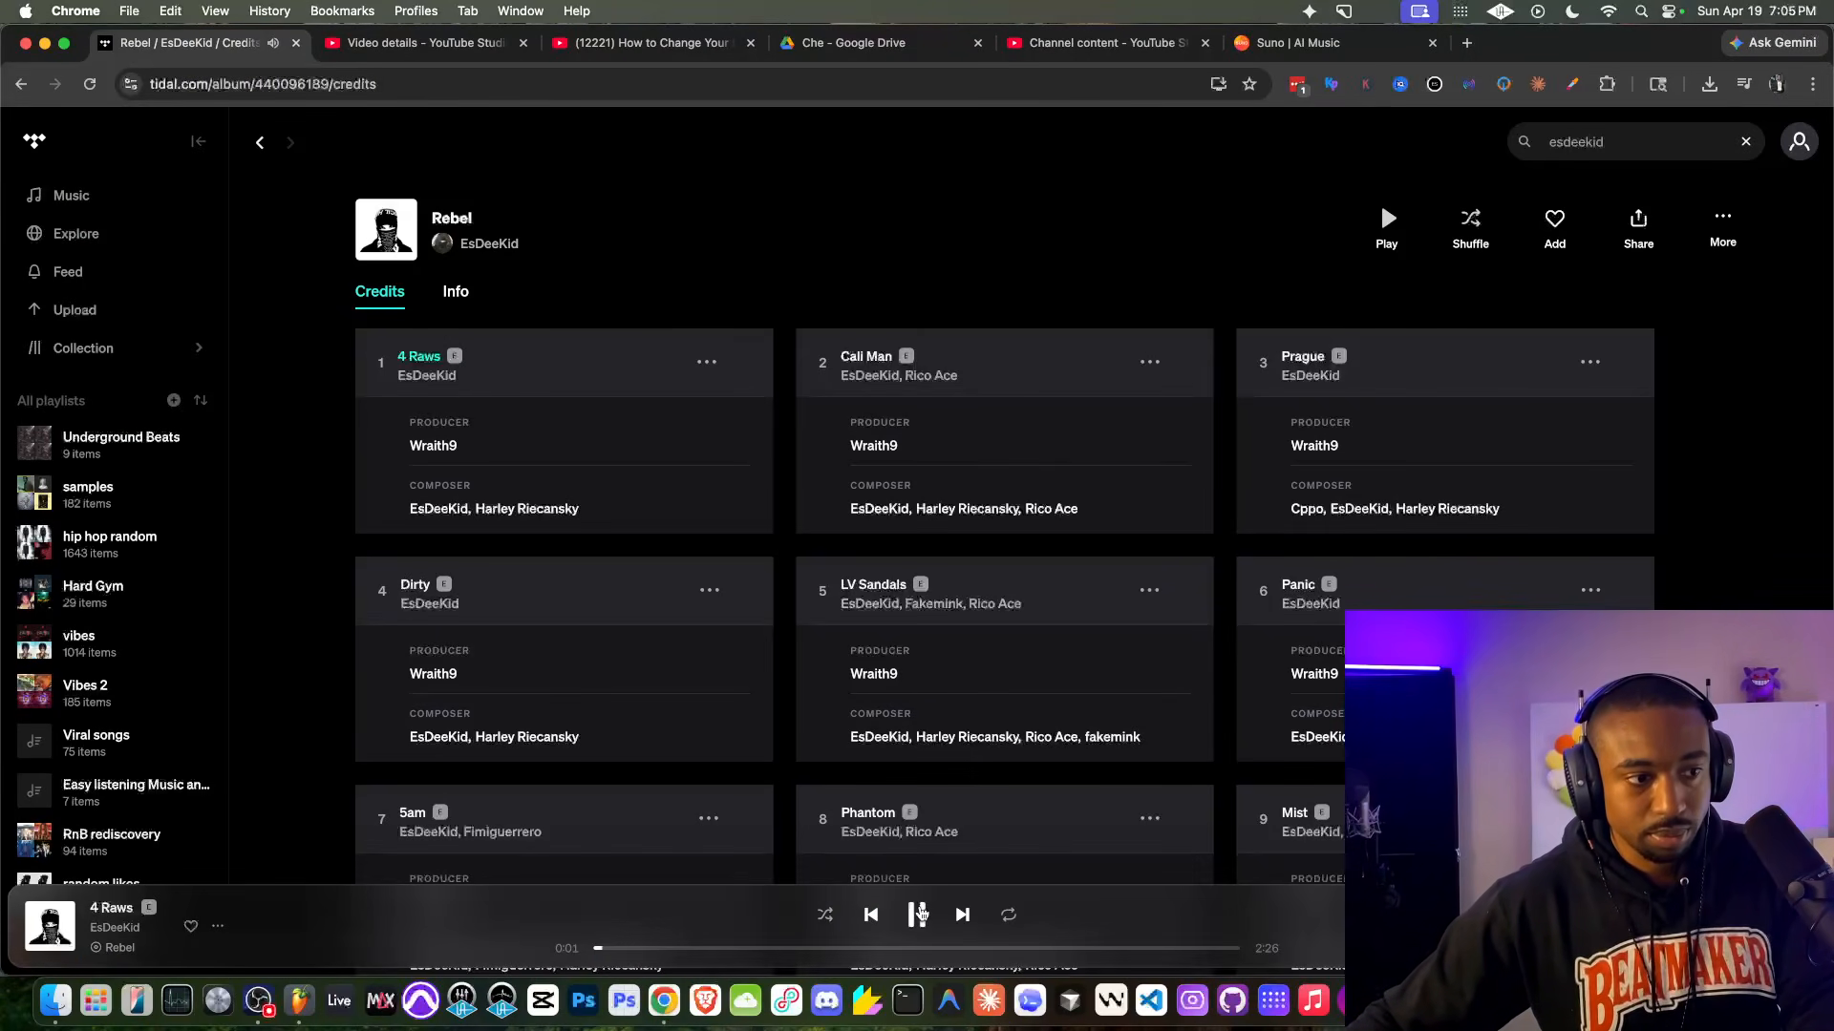
pyautogui.click(299, 998)
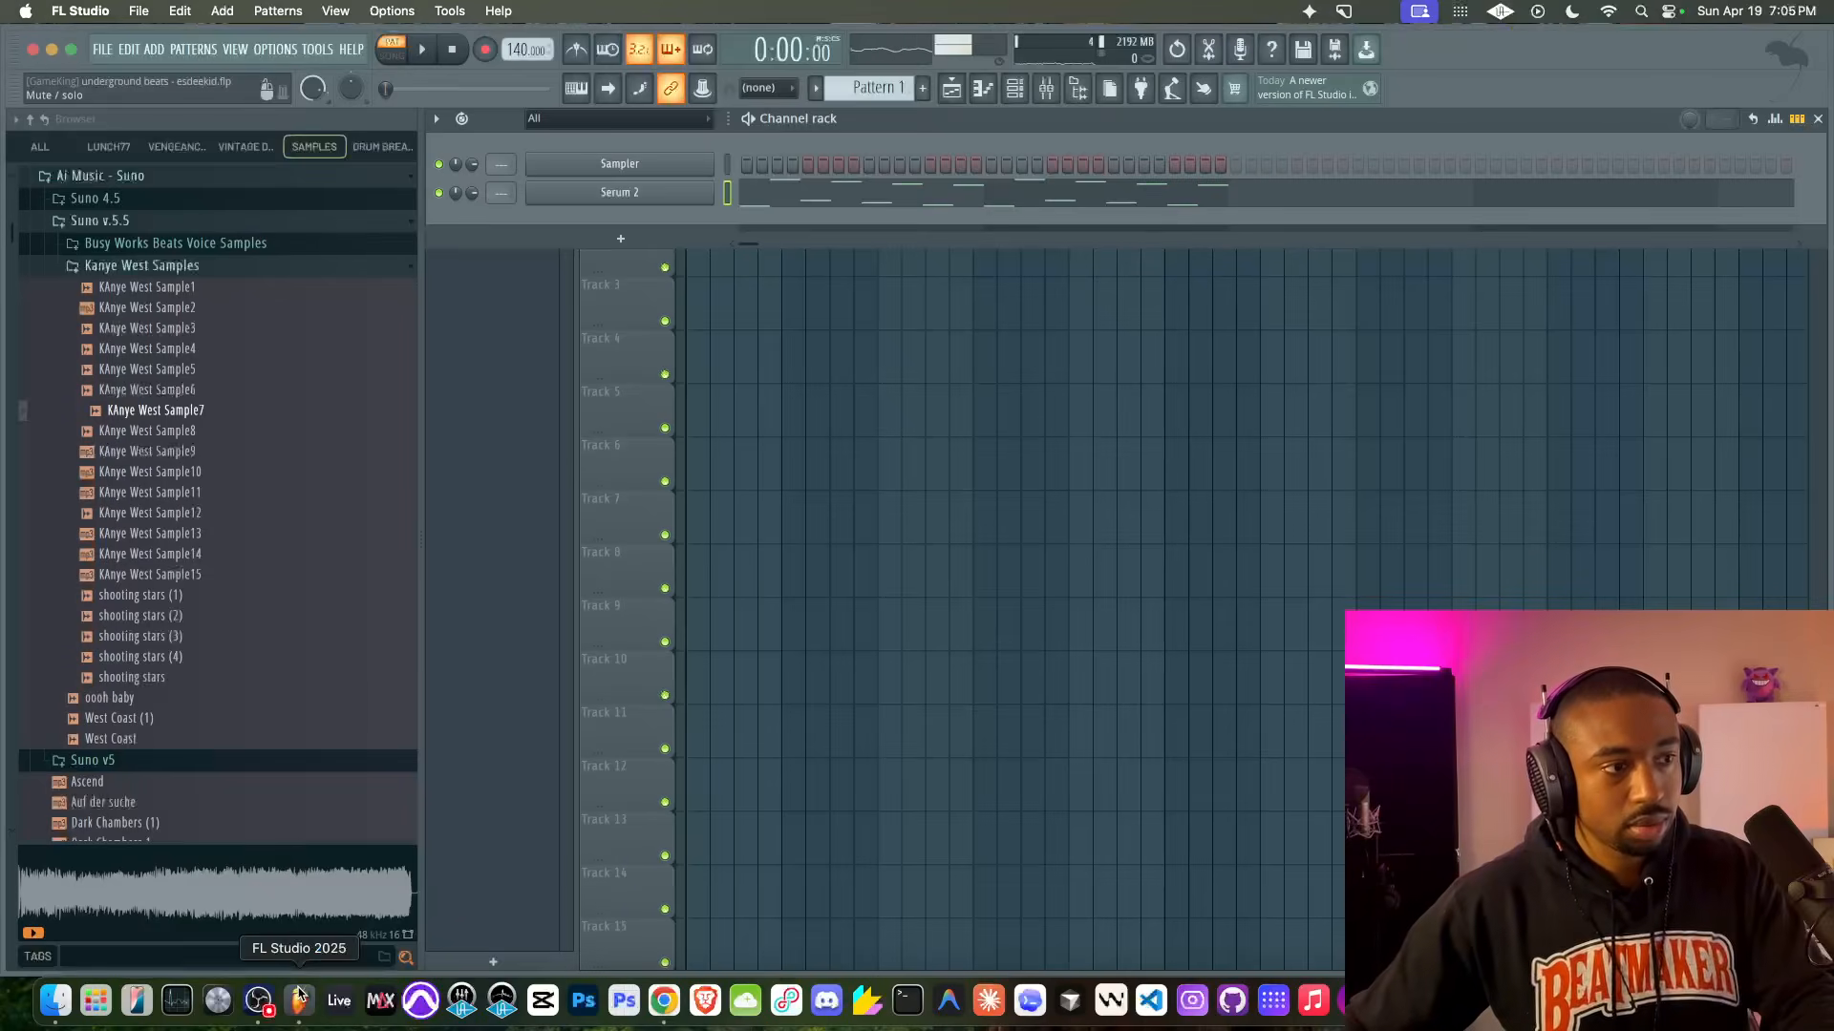
# Step: Transpose the low C#4, F#4, E4, D4 phrases in bars 1 and 2 up one octave and play the pattern
pyautogui.click(790, 196)
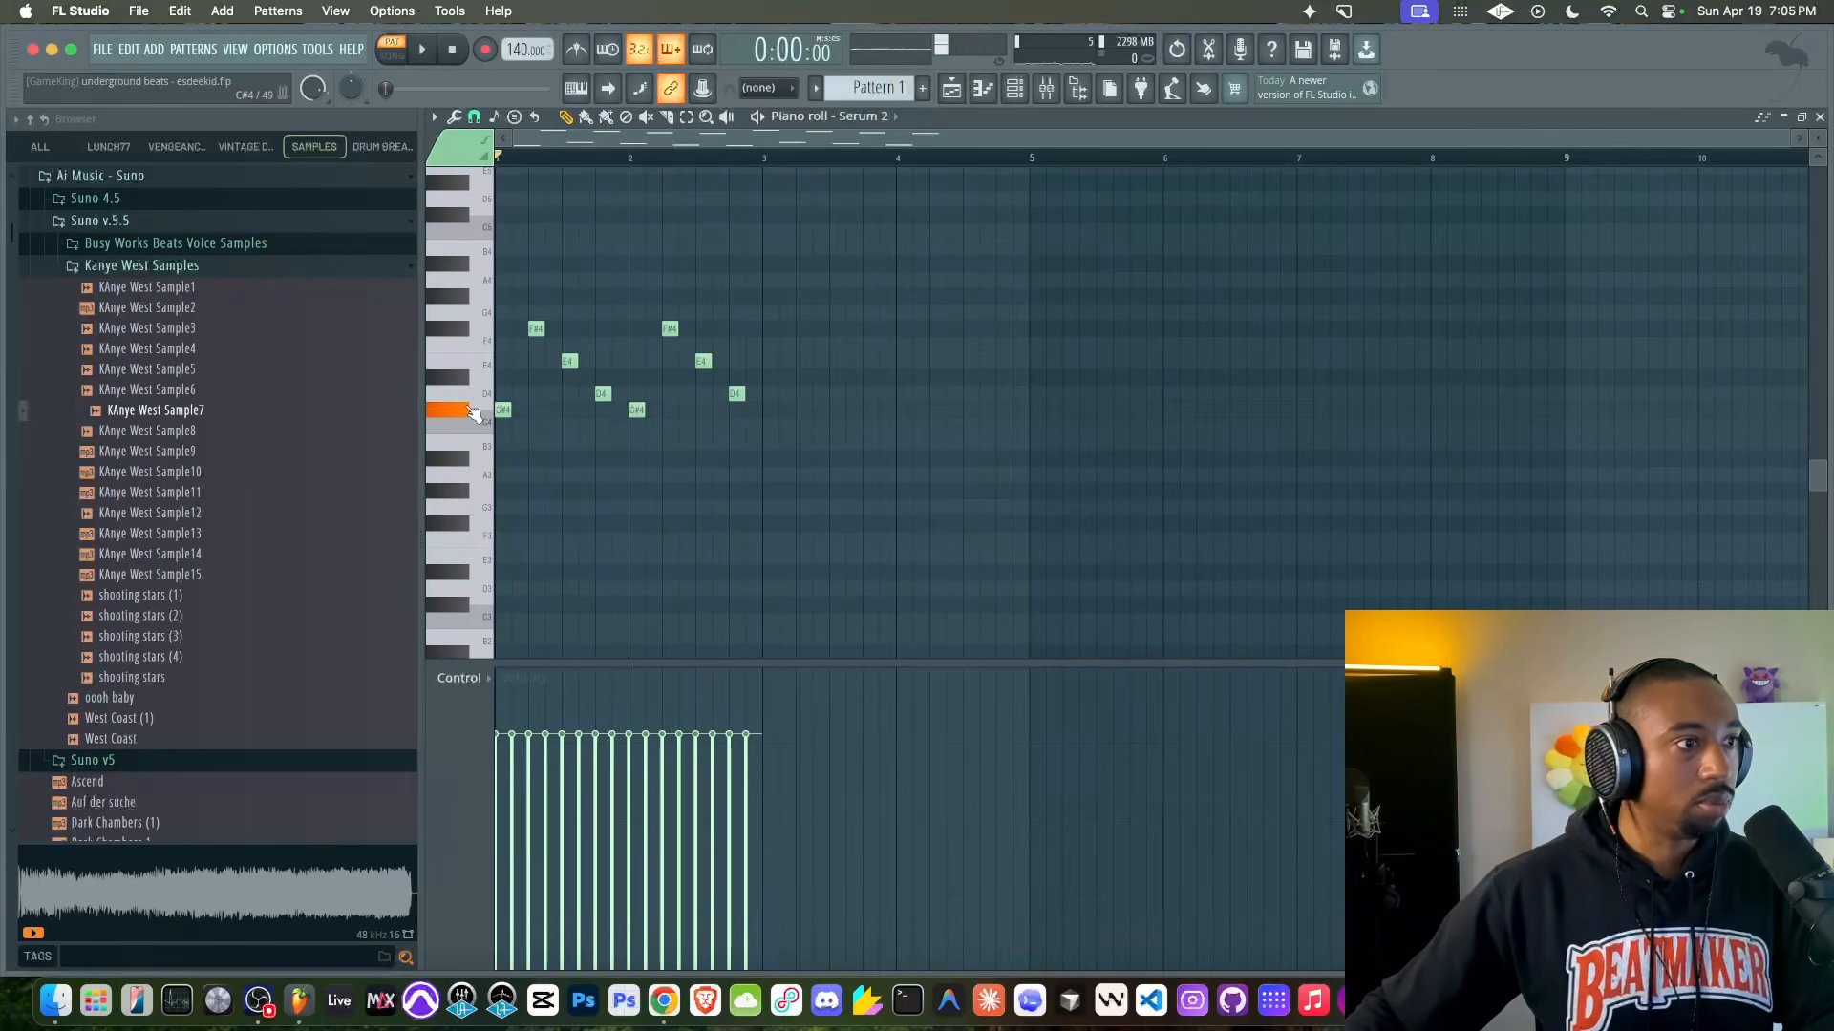
pyautogui.scroll(3, 471, 412)
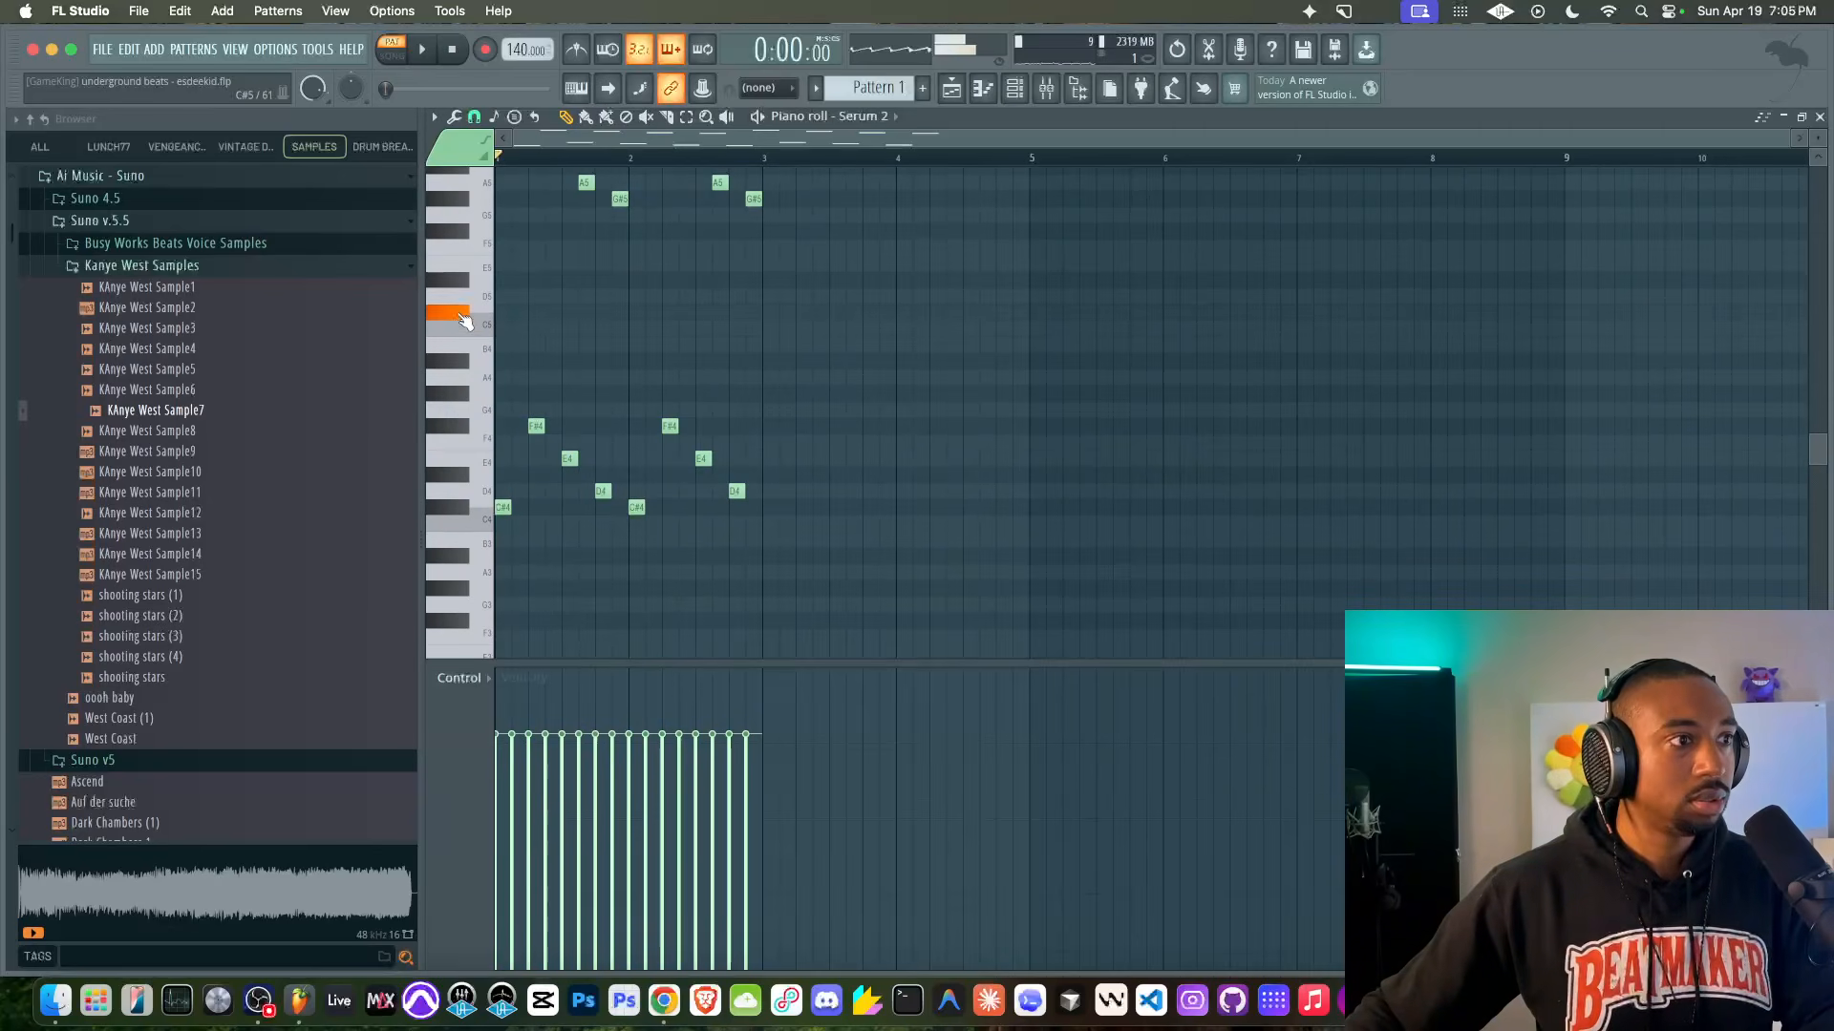
pyautogui.moveTo(853, 370); pyautogui.dragTo(397, 585)
pyautogui.press('super+Up')
pyautogui.press('space')
pyautogui.rightClick(688, 455)
# Step: Reopen Serum 2 and set Env 2's release to 380 ms while the pattern plays
pyautogui.click(1015, 88)
pyautogui.click(621, 193)
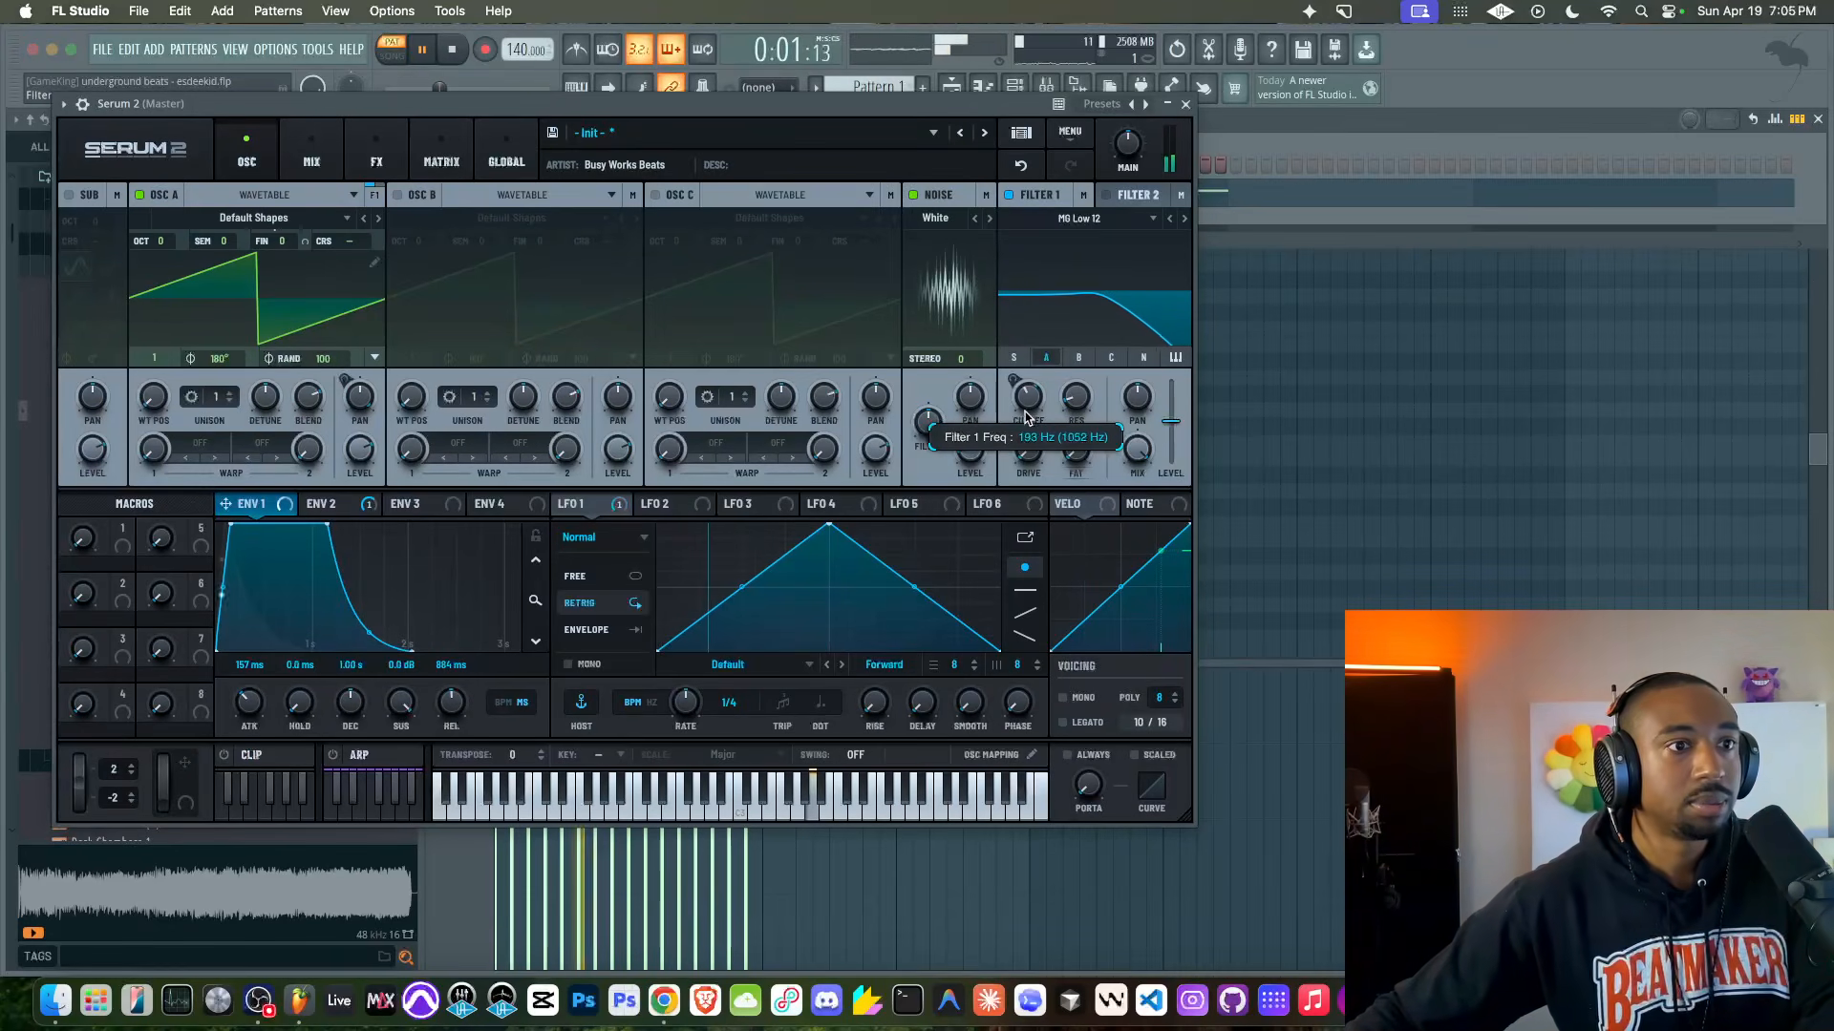
pyautogui.moveTo(1020, 408)
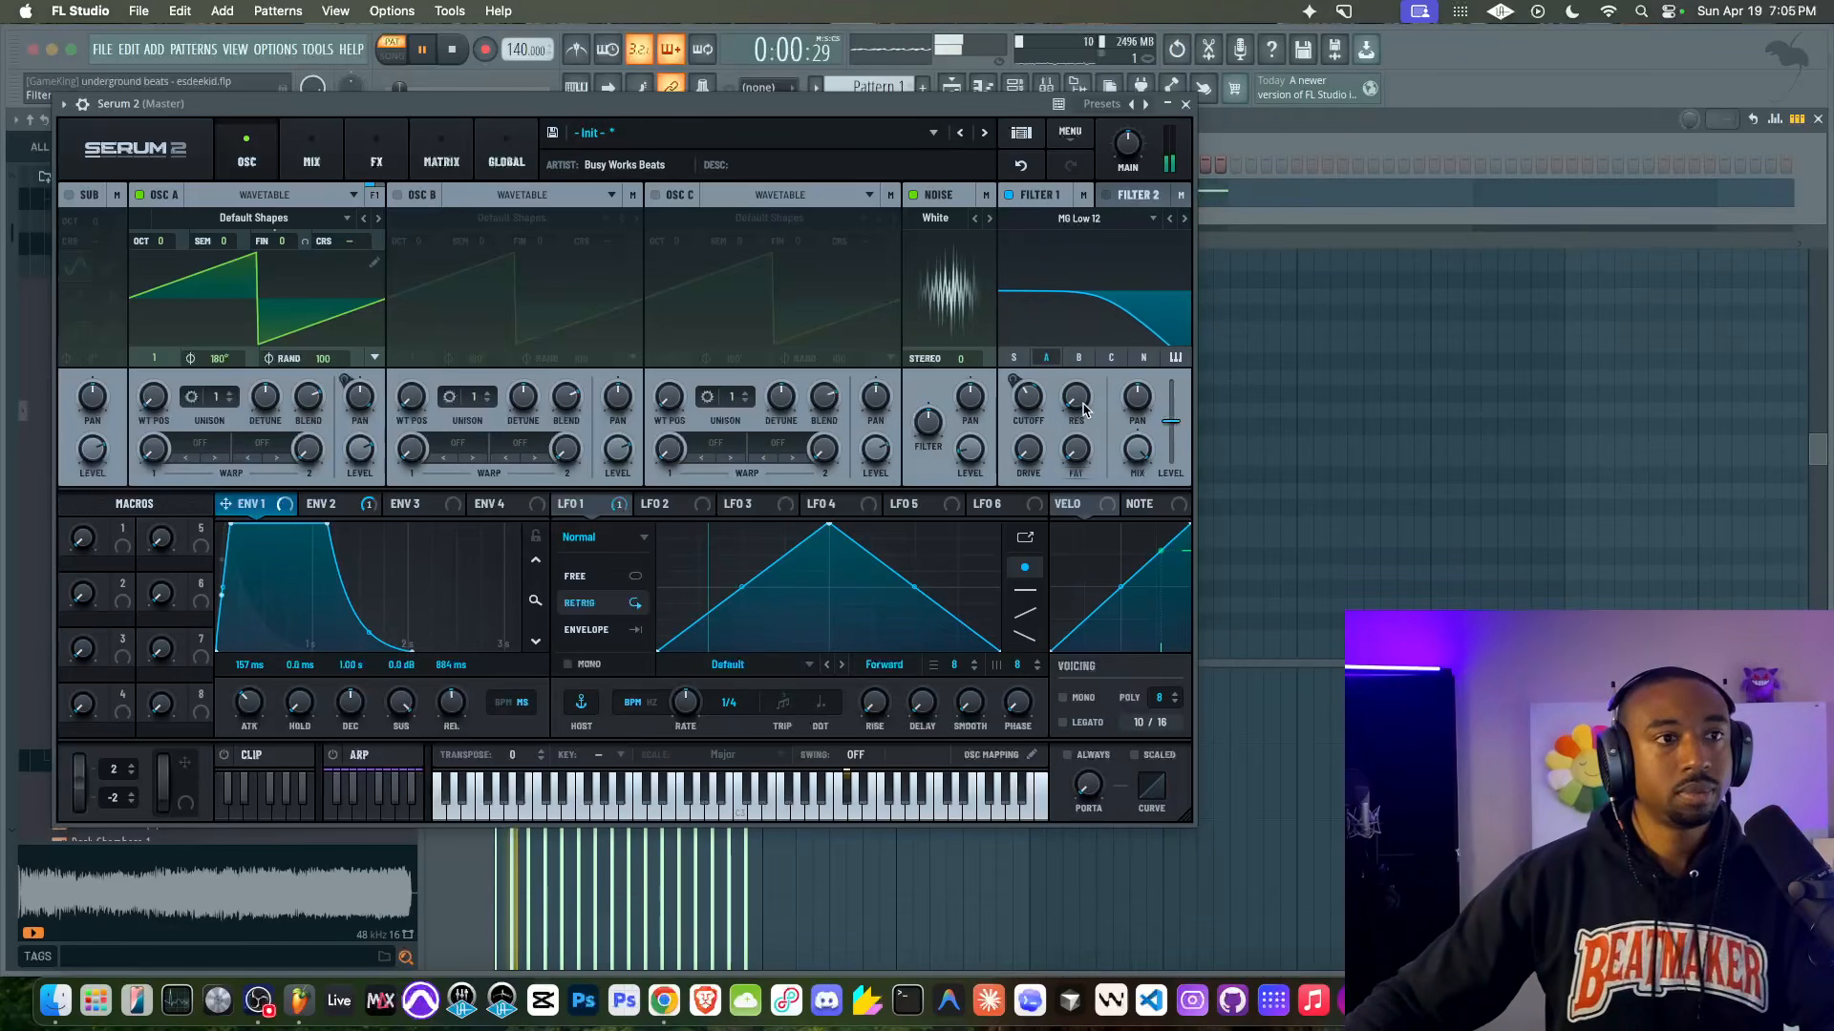
pyautogui.click(334, 503)
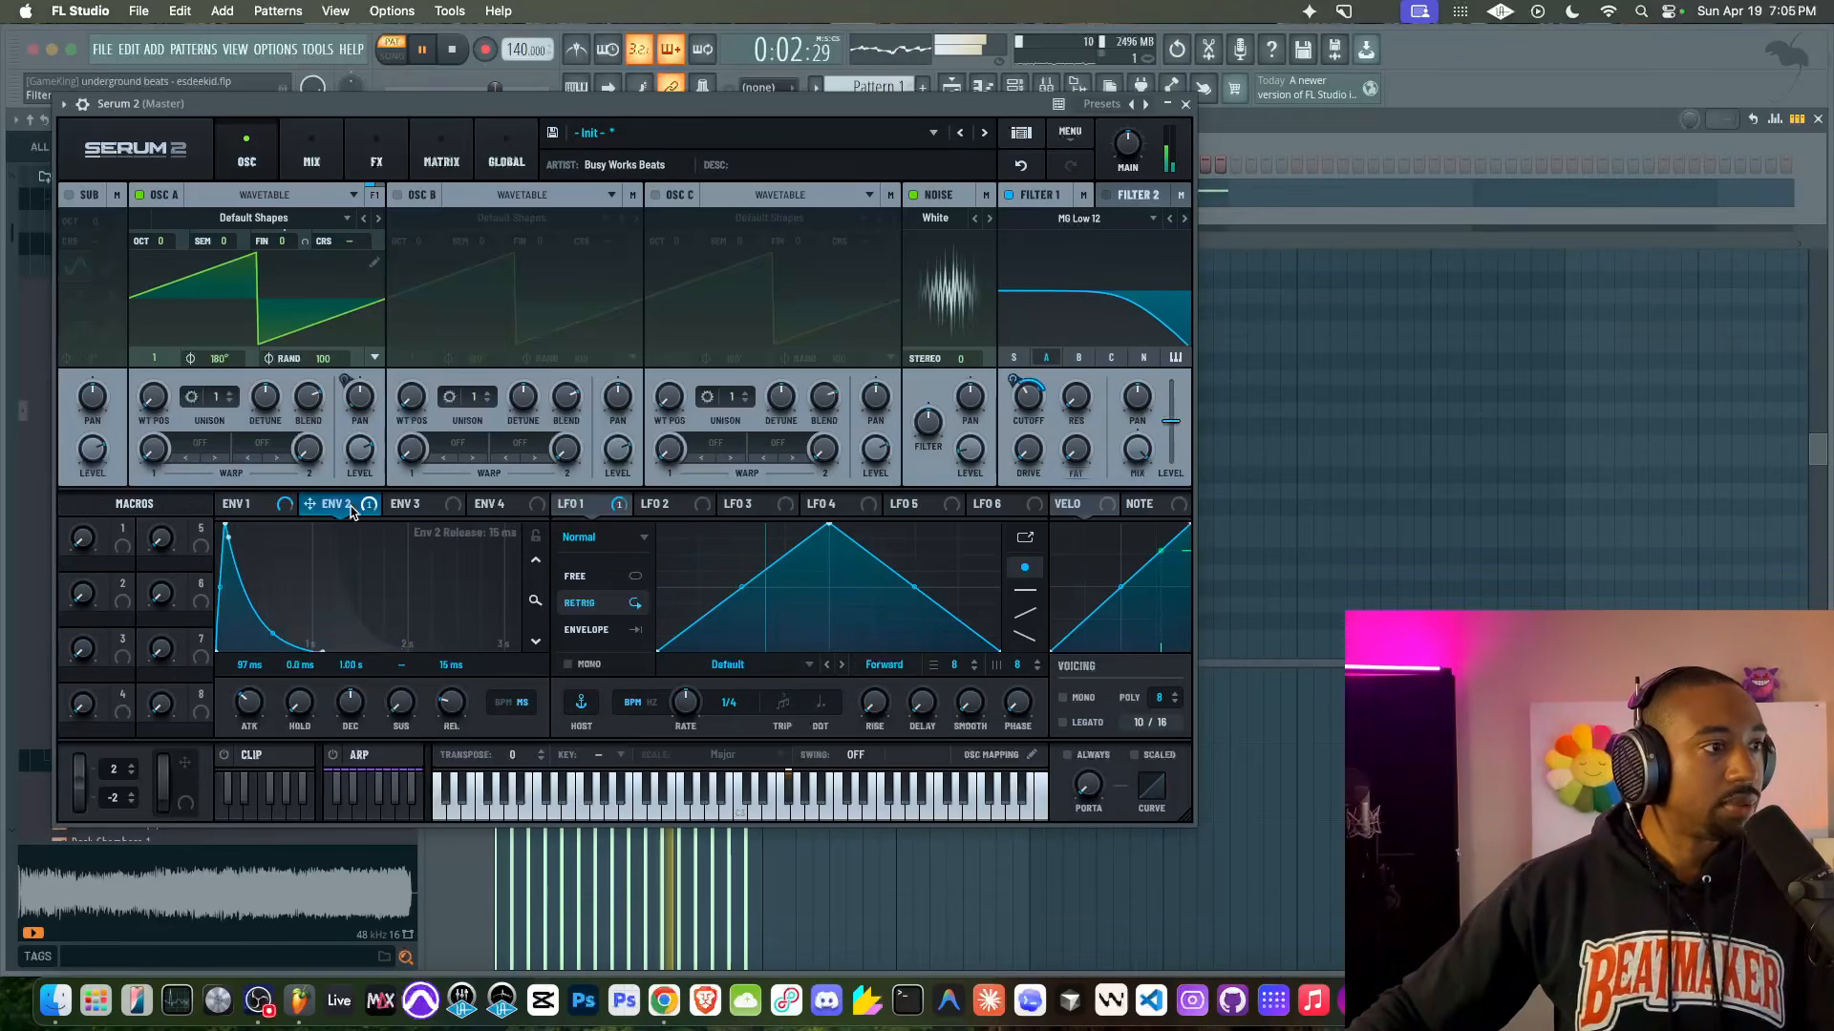
pyautogui.moveTo(450, 689)
pyautogui.scroll(5, 451, 689)
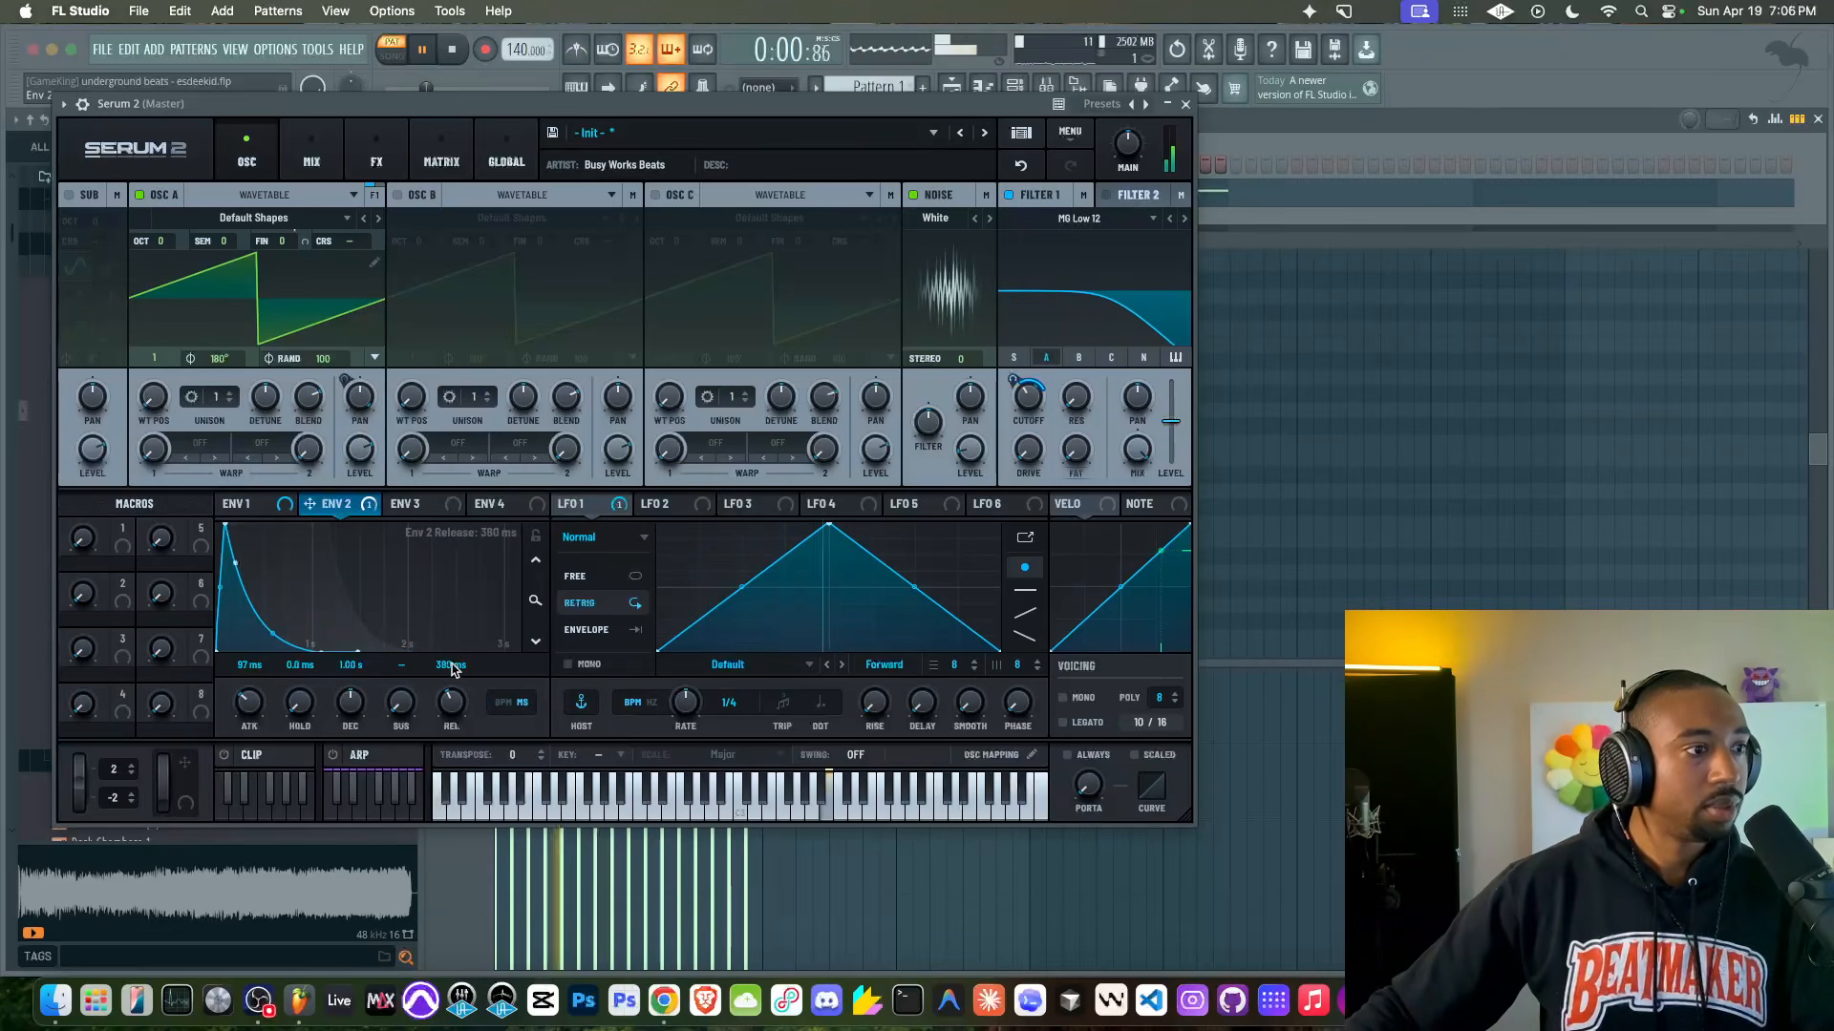
# Step: Lengthen Env 2's decay to 1.45 s and its release to about 606 ms, and set Env 1's release to about 908 ms
pyautogui.scroll(-2, 451, 689)
pyautogui.scroll(2, 351, 702)
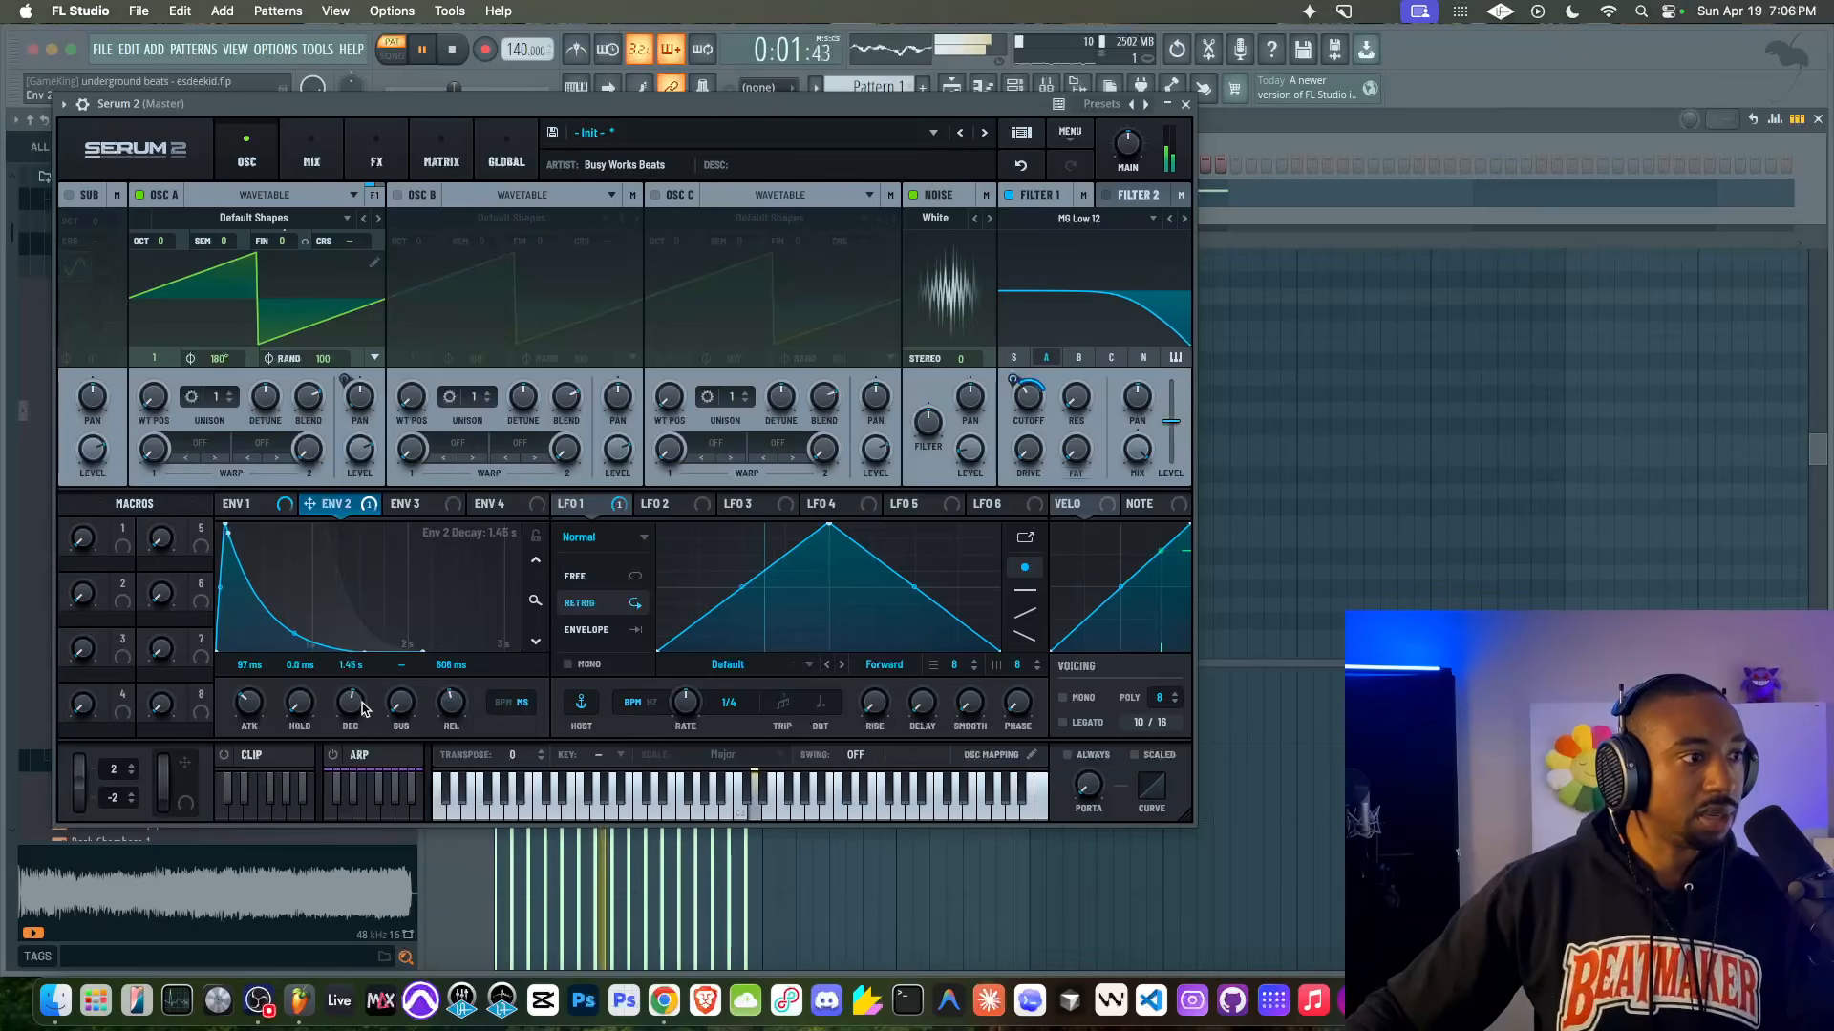
pyautogui.click(271, 509)
pyautogui.scroll(1, 451, 702)
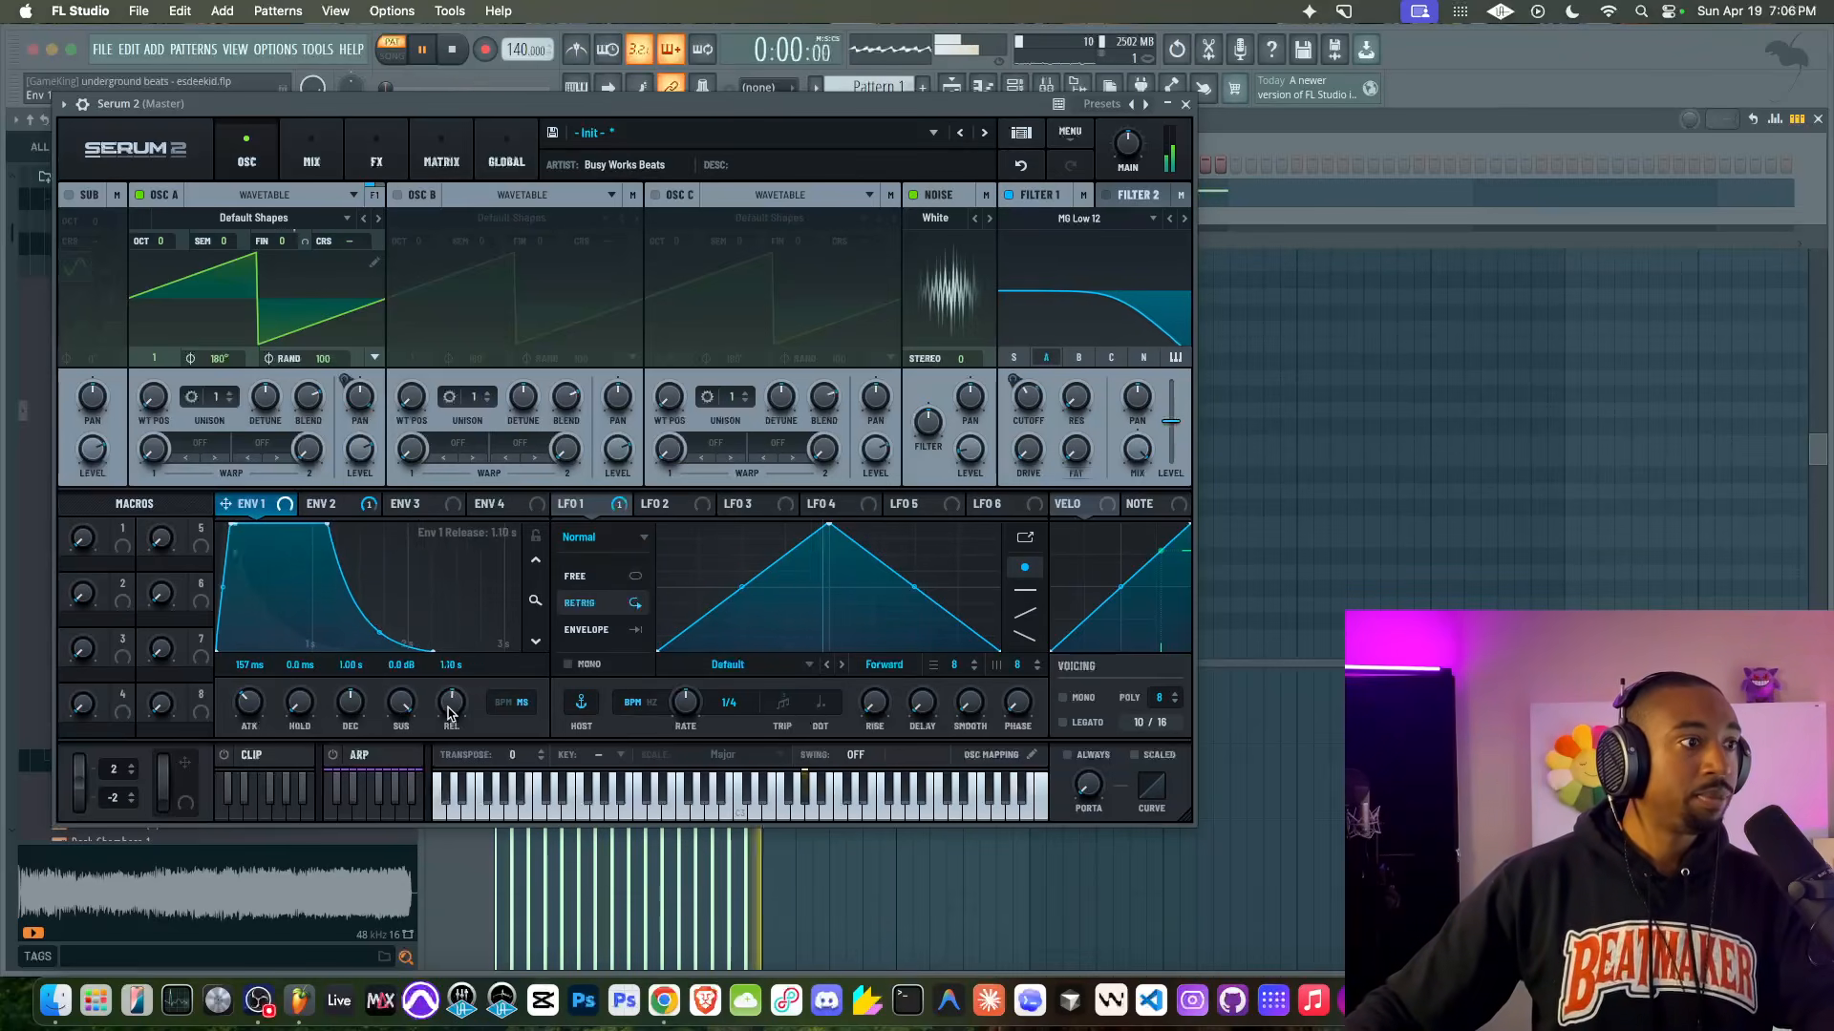
pyautogui.click(1185, 105)
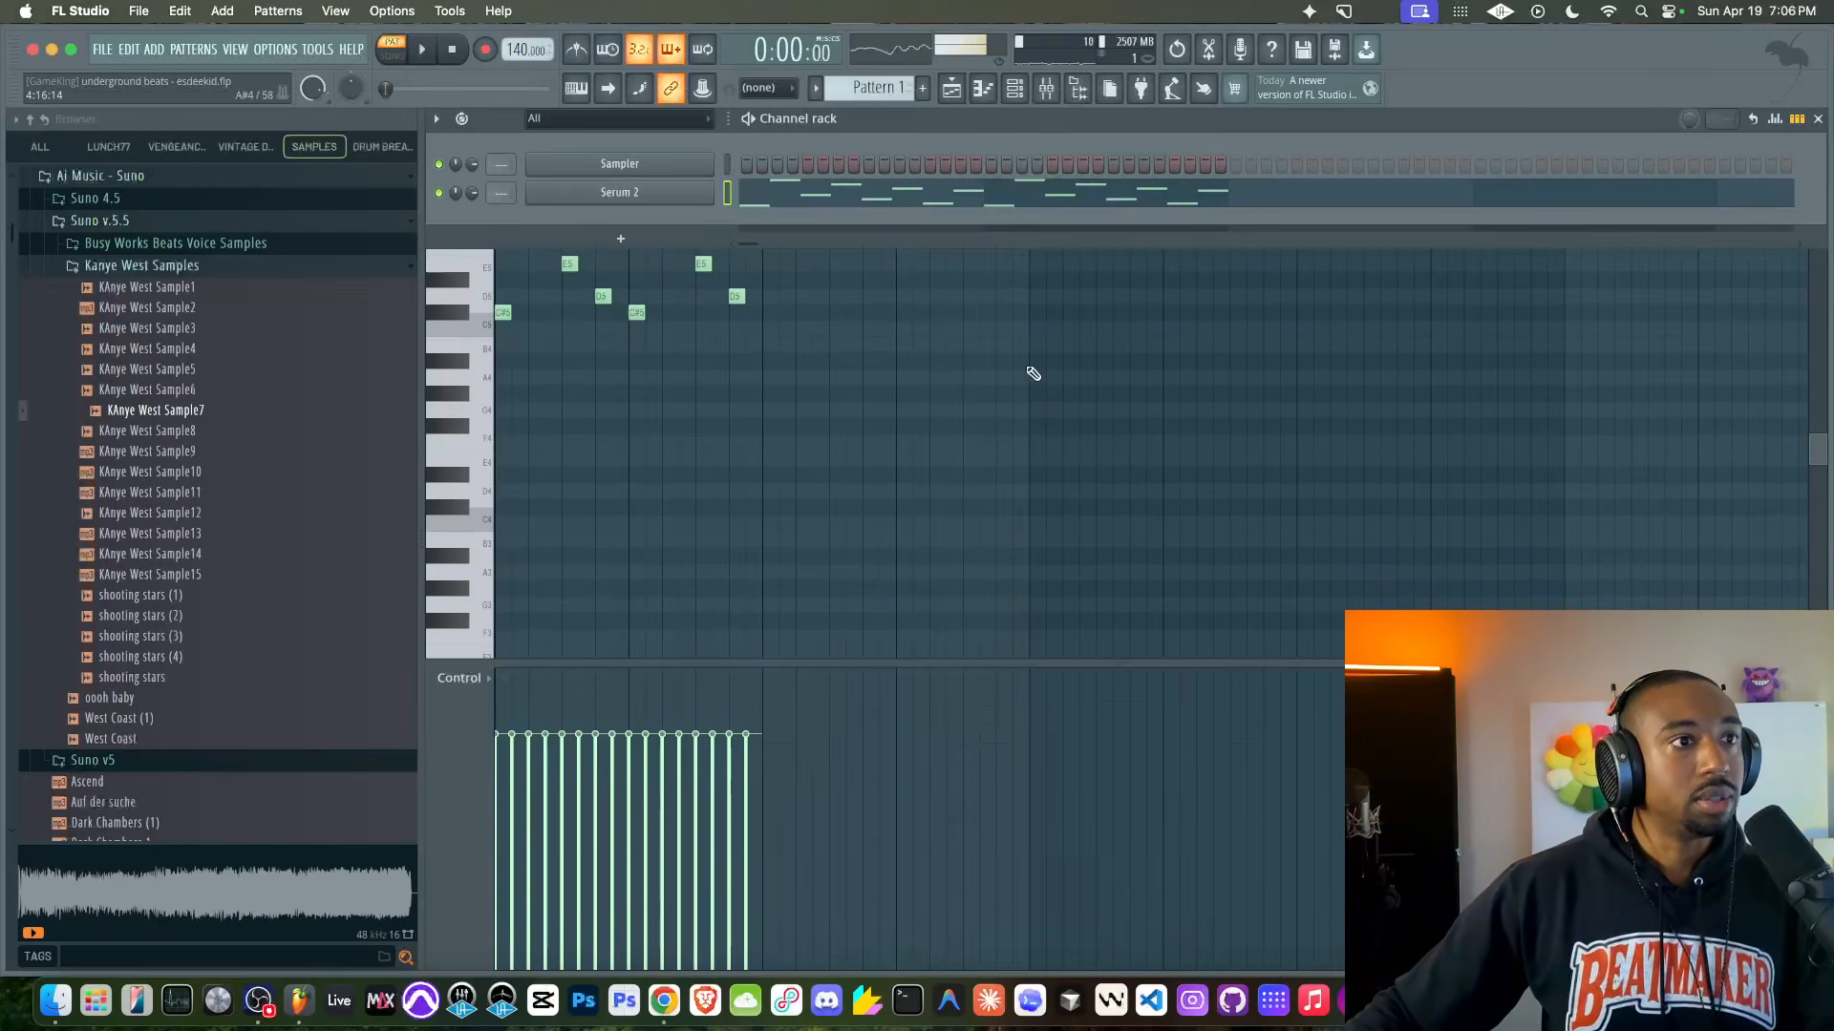
pyautogui.click(1030, 367)
pyautogui.scroll(3, 1088, 368)
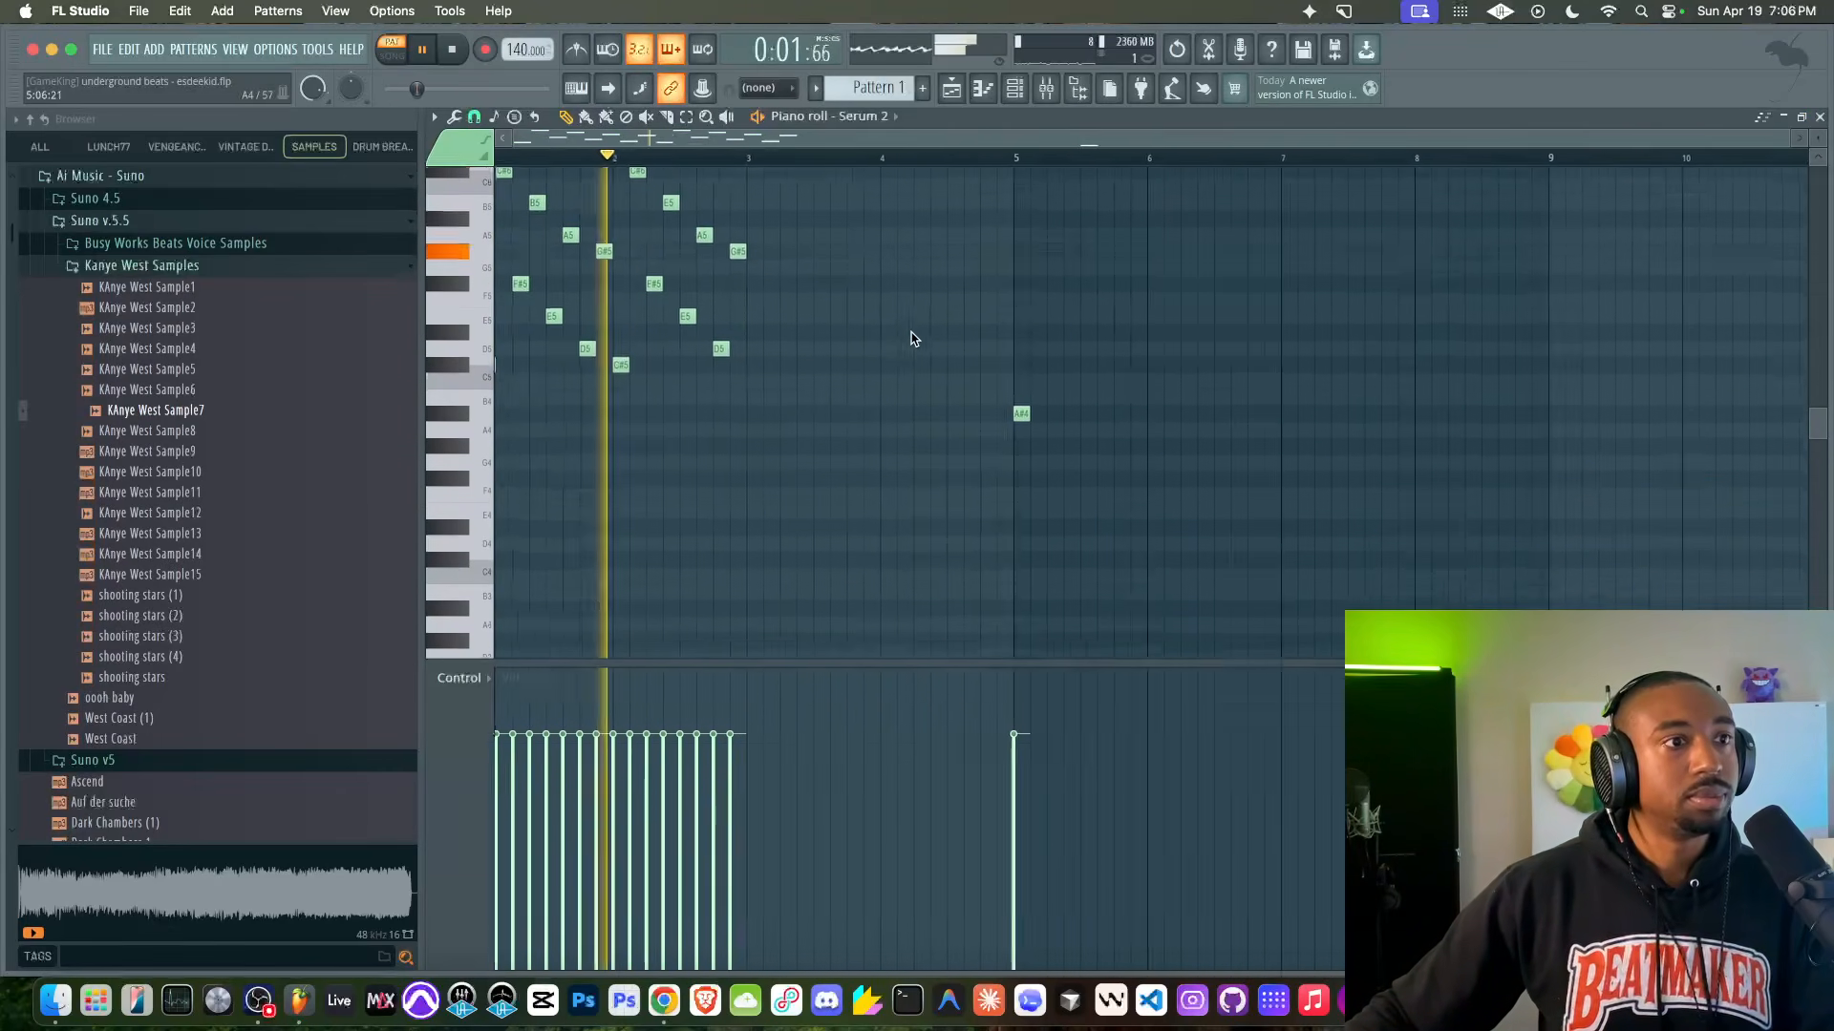
pyautogui.rightClick(1038, 458)
pyautogui.press('space')
pyautogui.click(1015, 89)
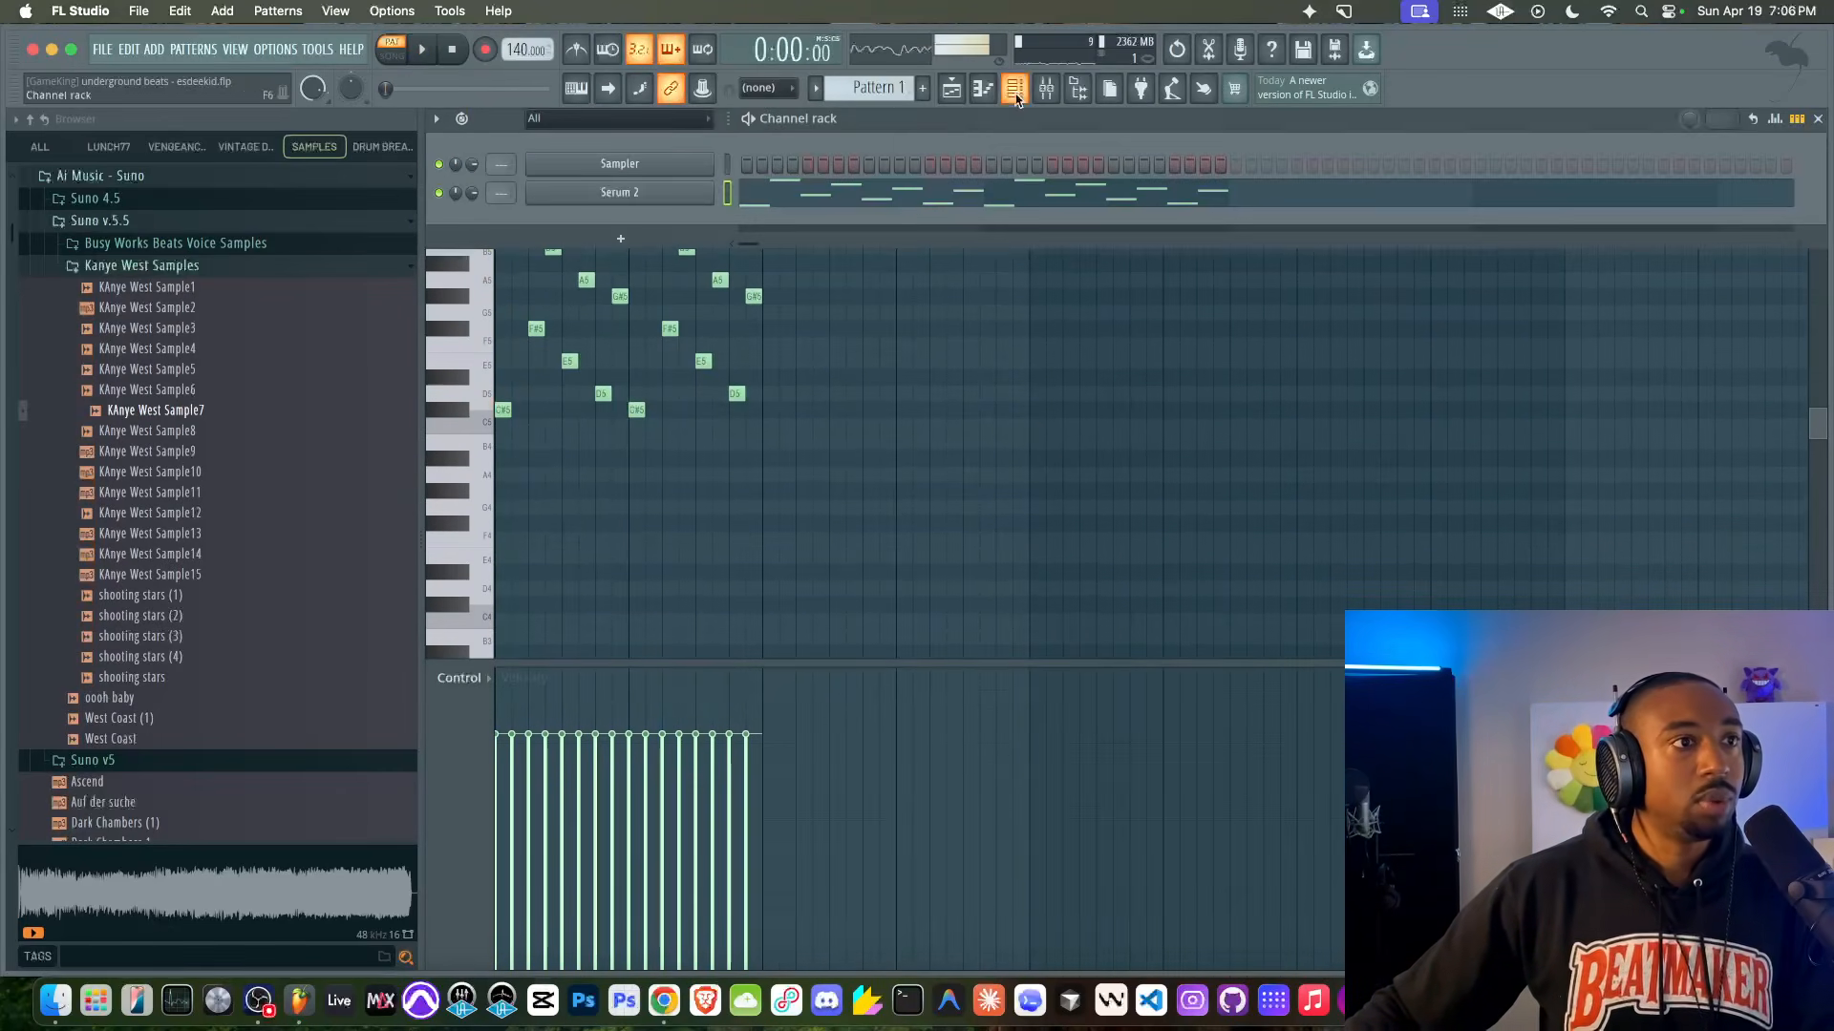
pyautogui.click(648, 195)
# Step: Set Serum 2's global quality to Ultra
pyautogui.click(441, 157)
pyautogui.click(506, 158)
pyautogui.click(950, 225)
pyautogui.click(950, 289)
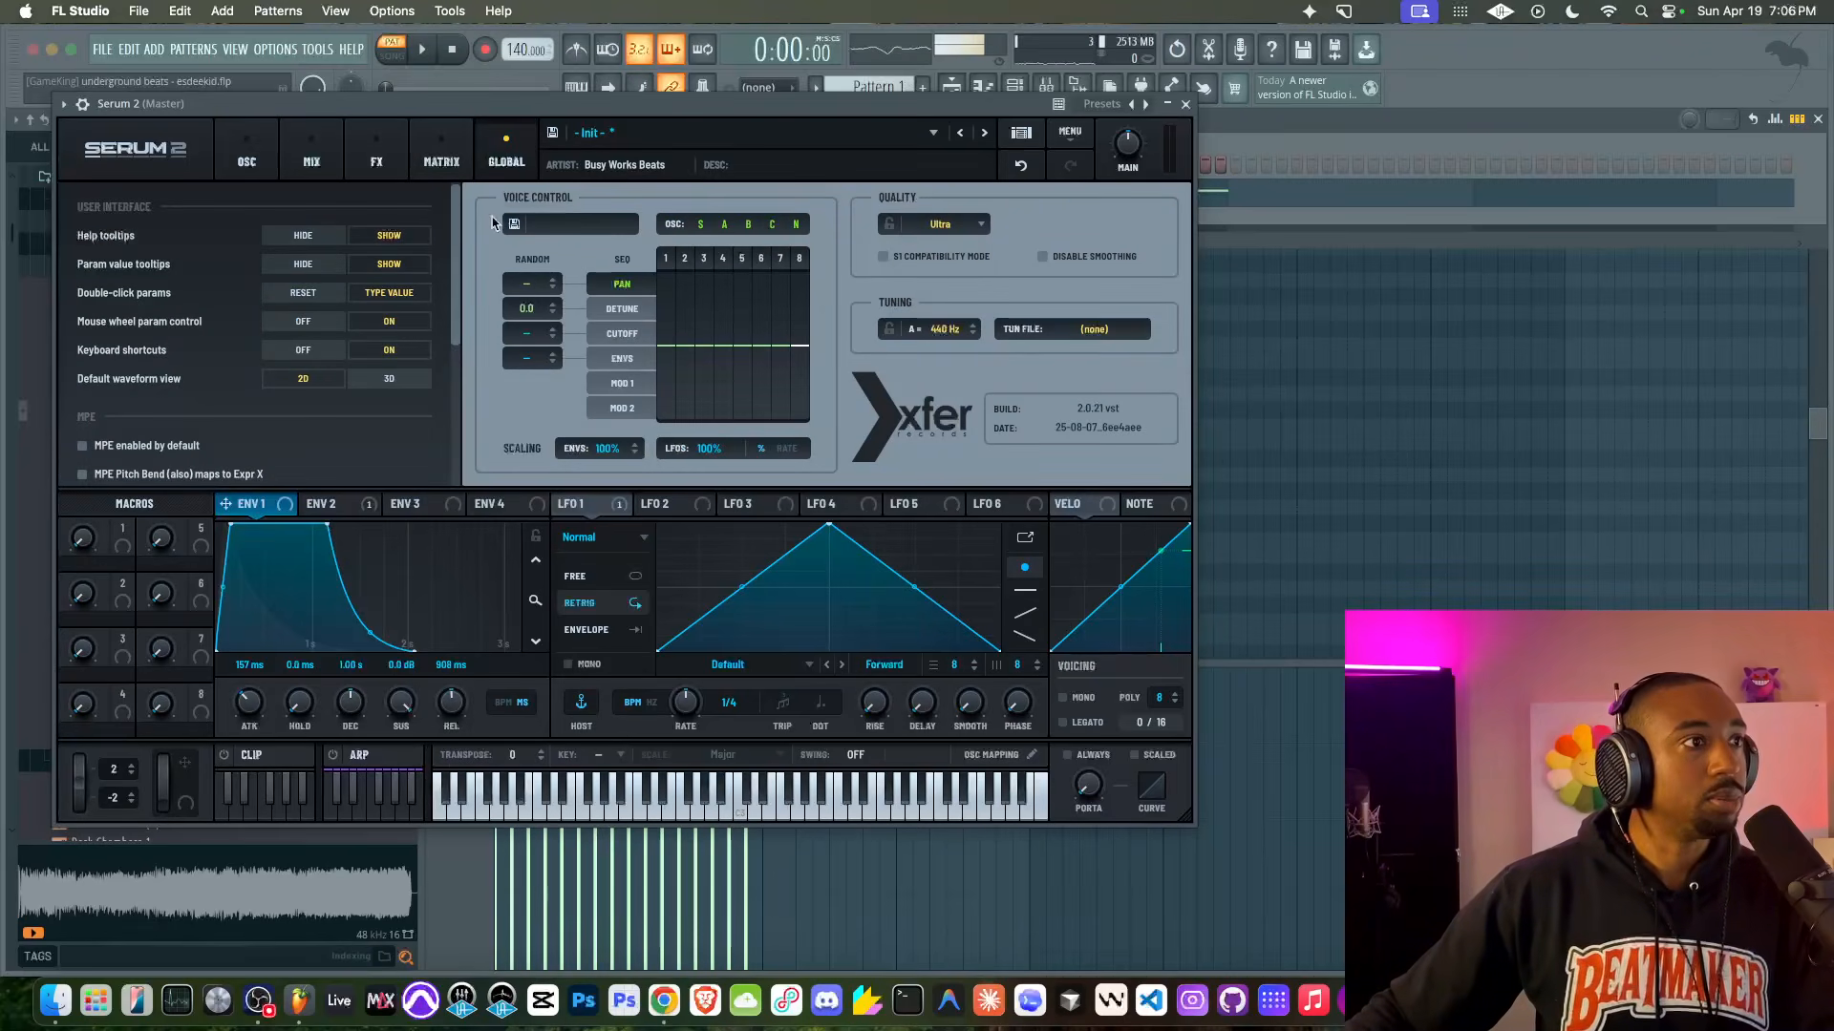
# Step: Reduce the NoteOn Alt. modulation amount on A Pan in the modulation matrix and play the pattern
pyautogui.click(441, 158)
pyautogui.moveTo(462, 264); pyautogui.dragTo(423, 268)
pyautogui.press('space')
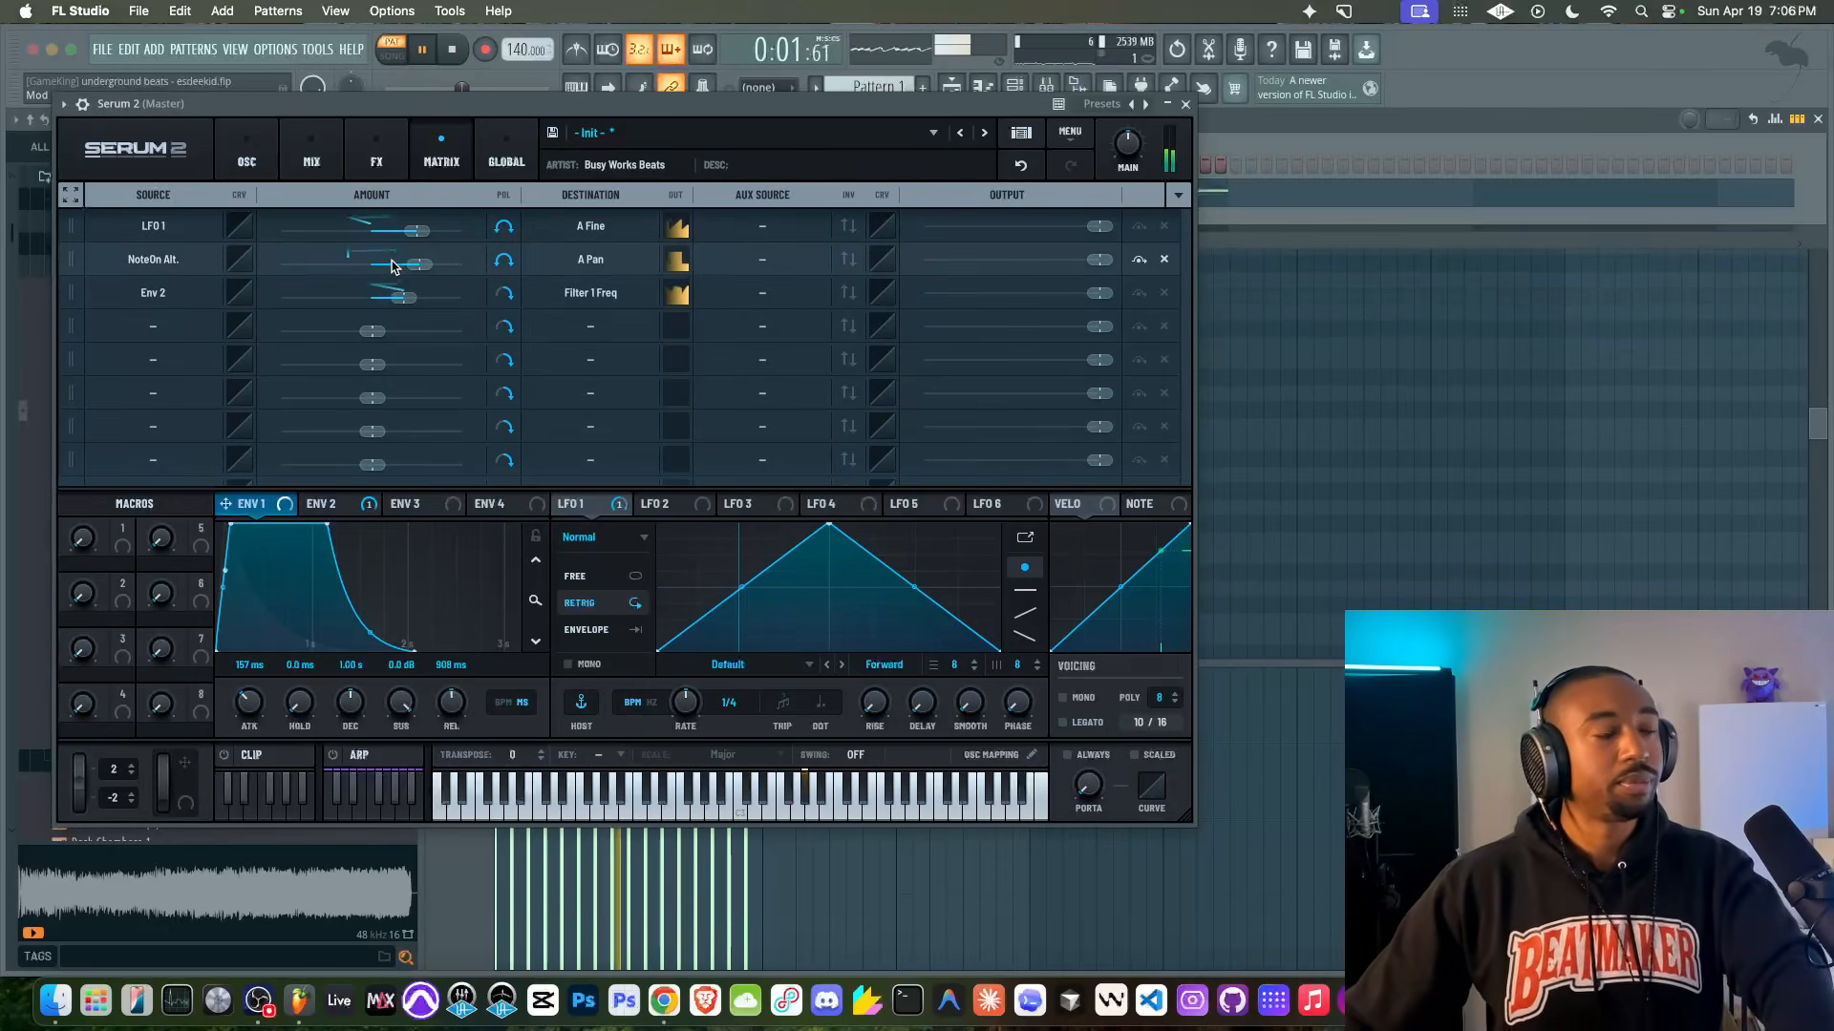
# Step: Raise Filter 1's send to Bus 1 while the pattern plays, and stop playback
pyautogui.click(372, 161)
pyautogui.click(246, 158)
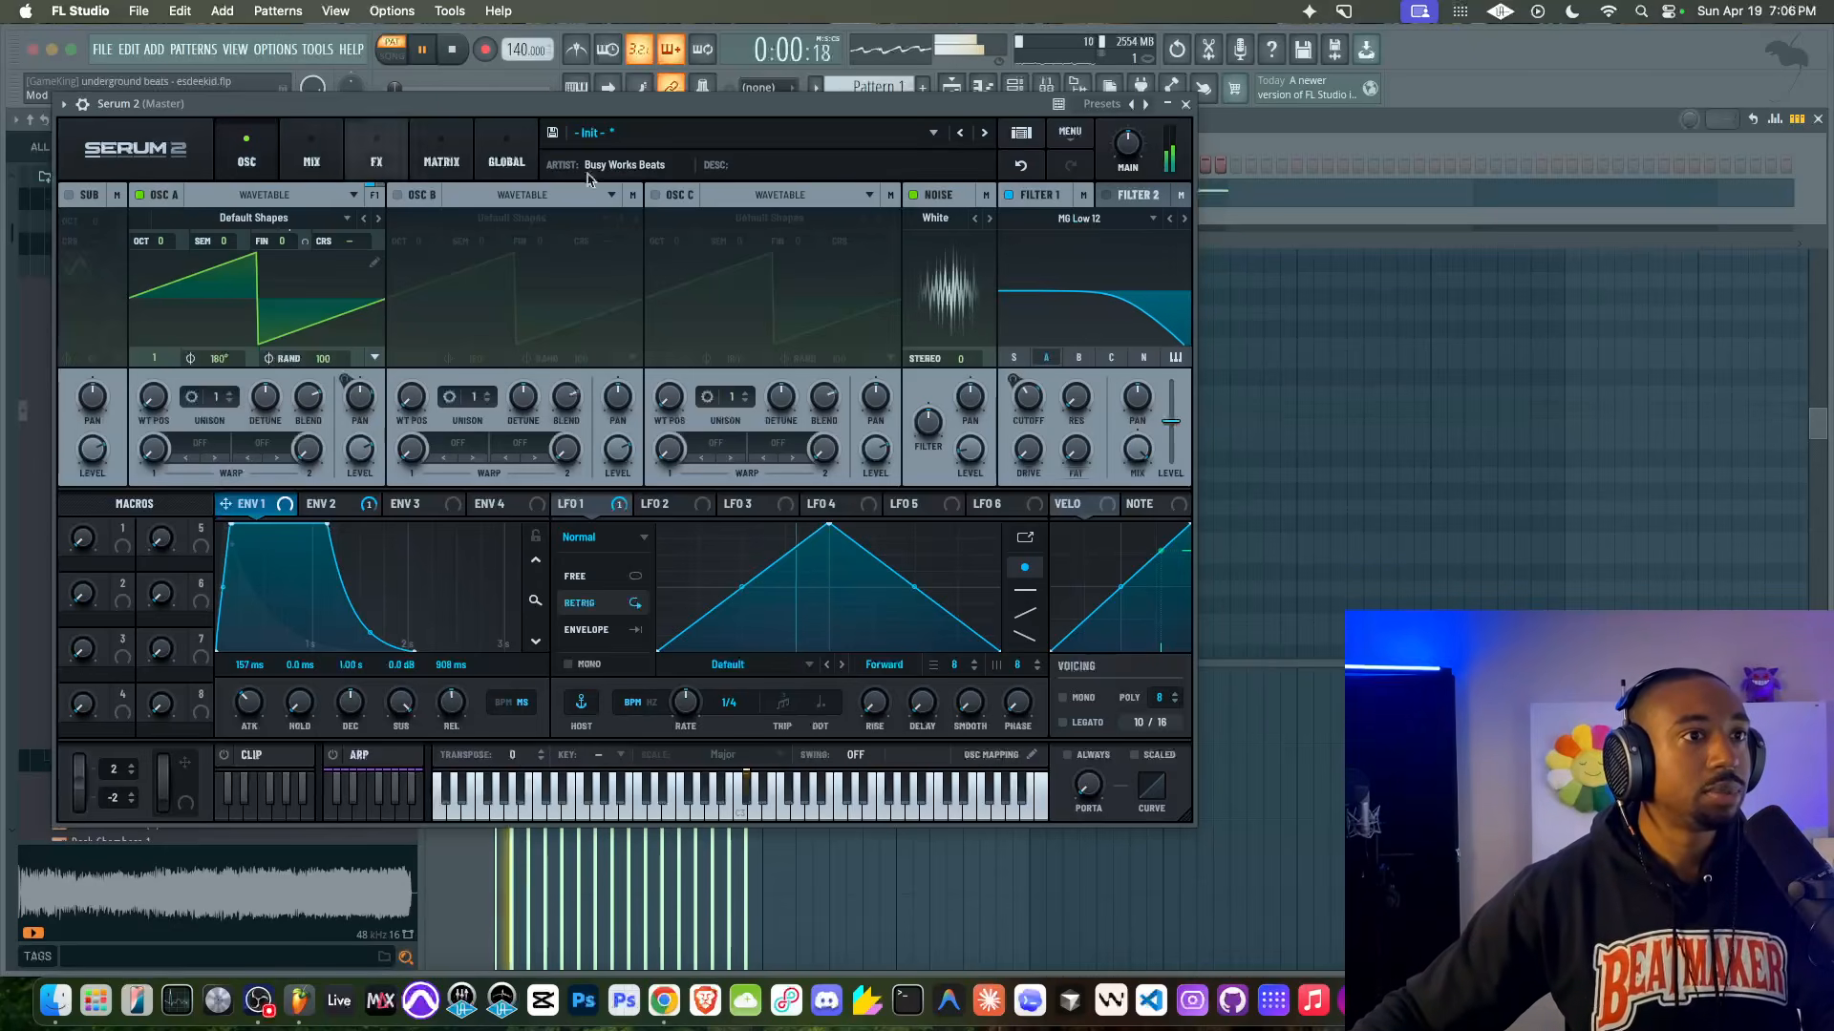
pyautogui.click(1082, 196)
pyautogui.moveTo(1022, 262); pyautogui.dragTo(1030, 167)
pyautogui.press('space')
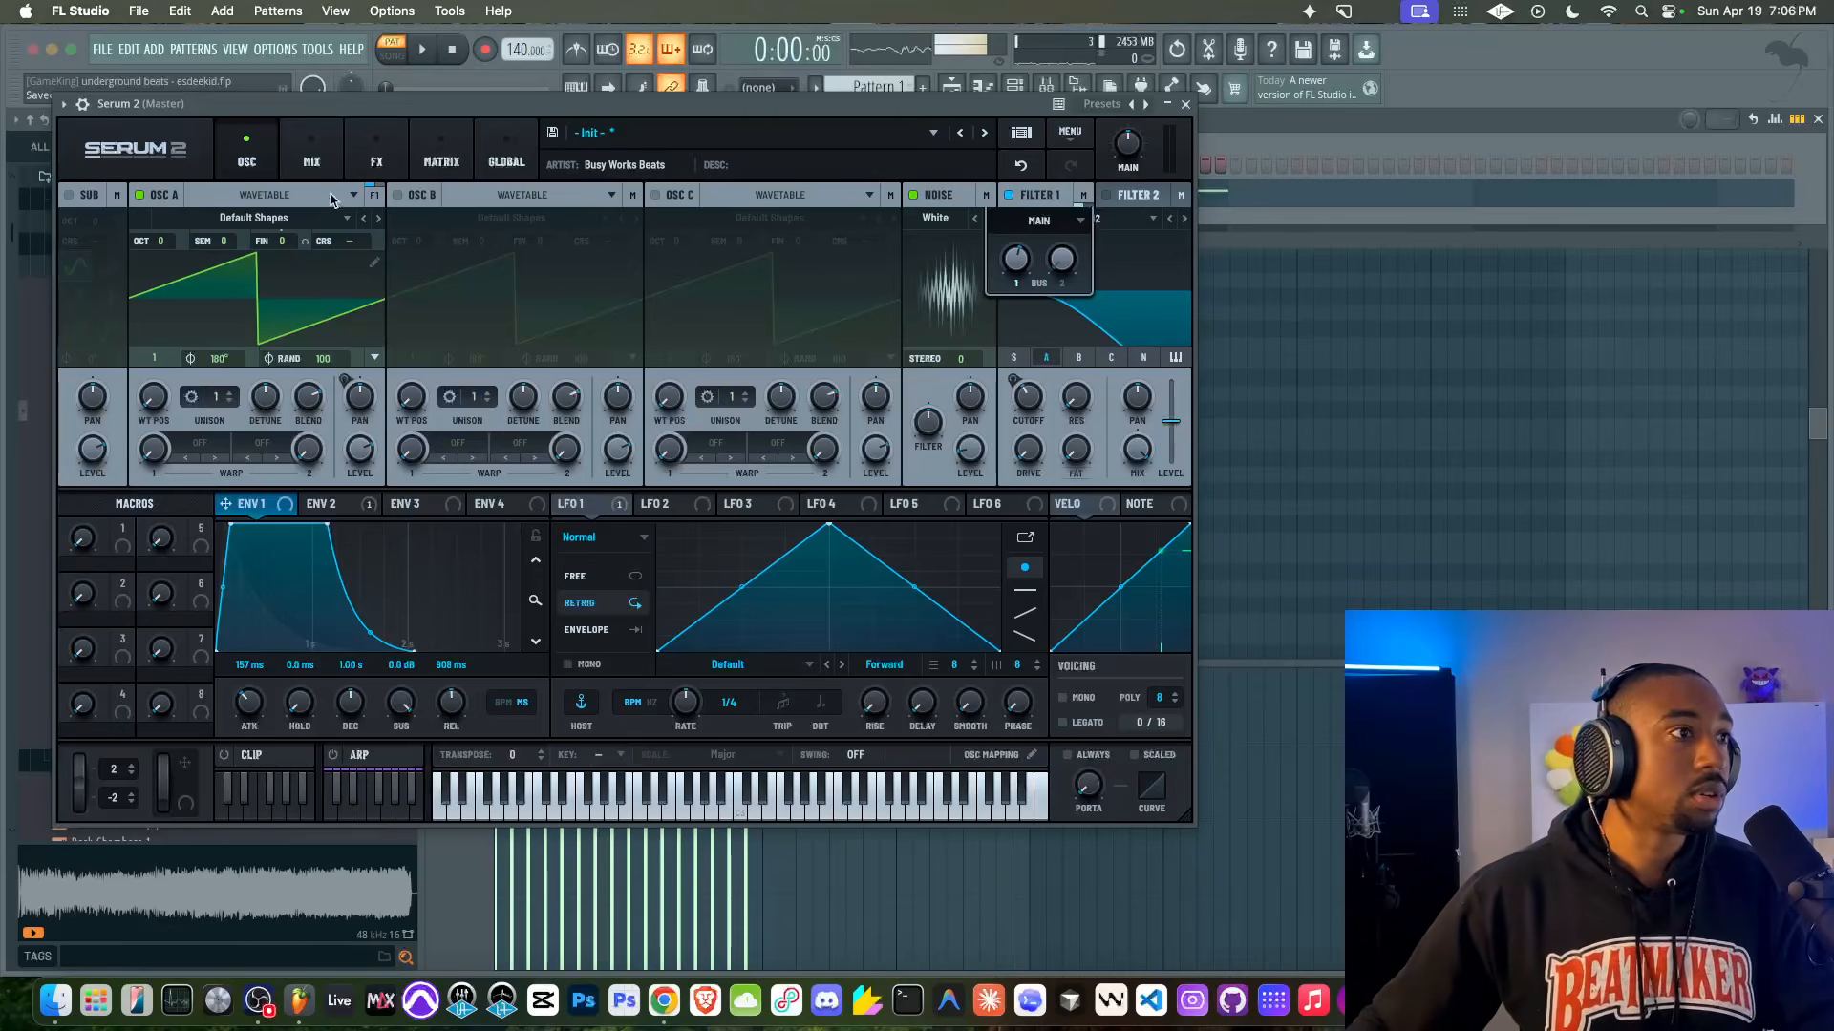
# Step: Add a Reverb effect to the Bus 1 effects chain
pyautogui.click(382, 155)
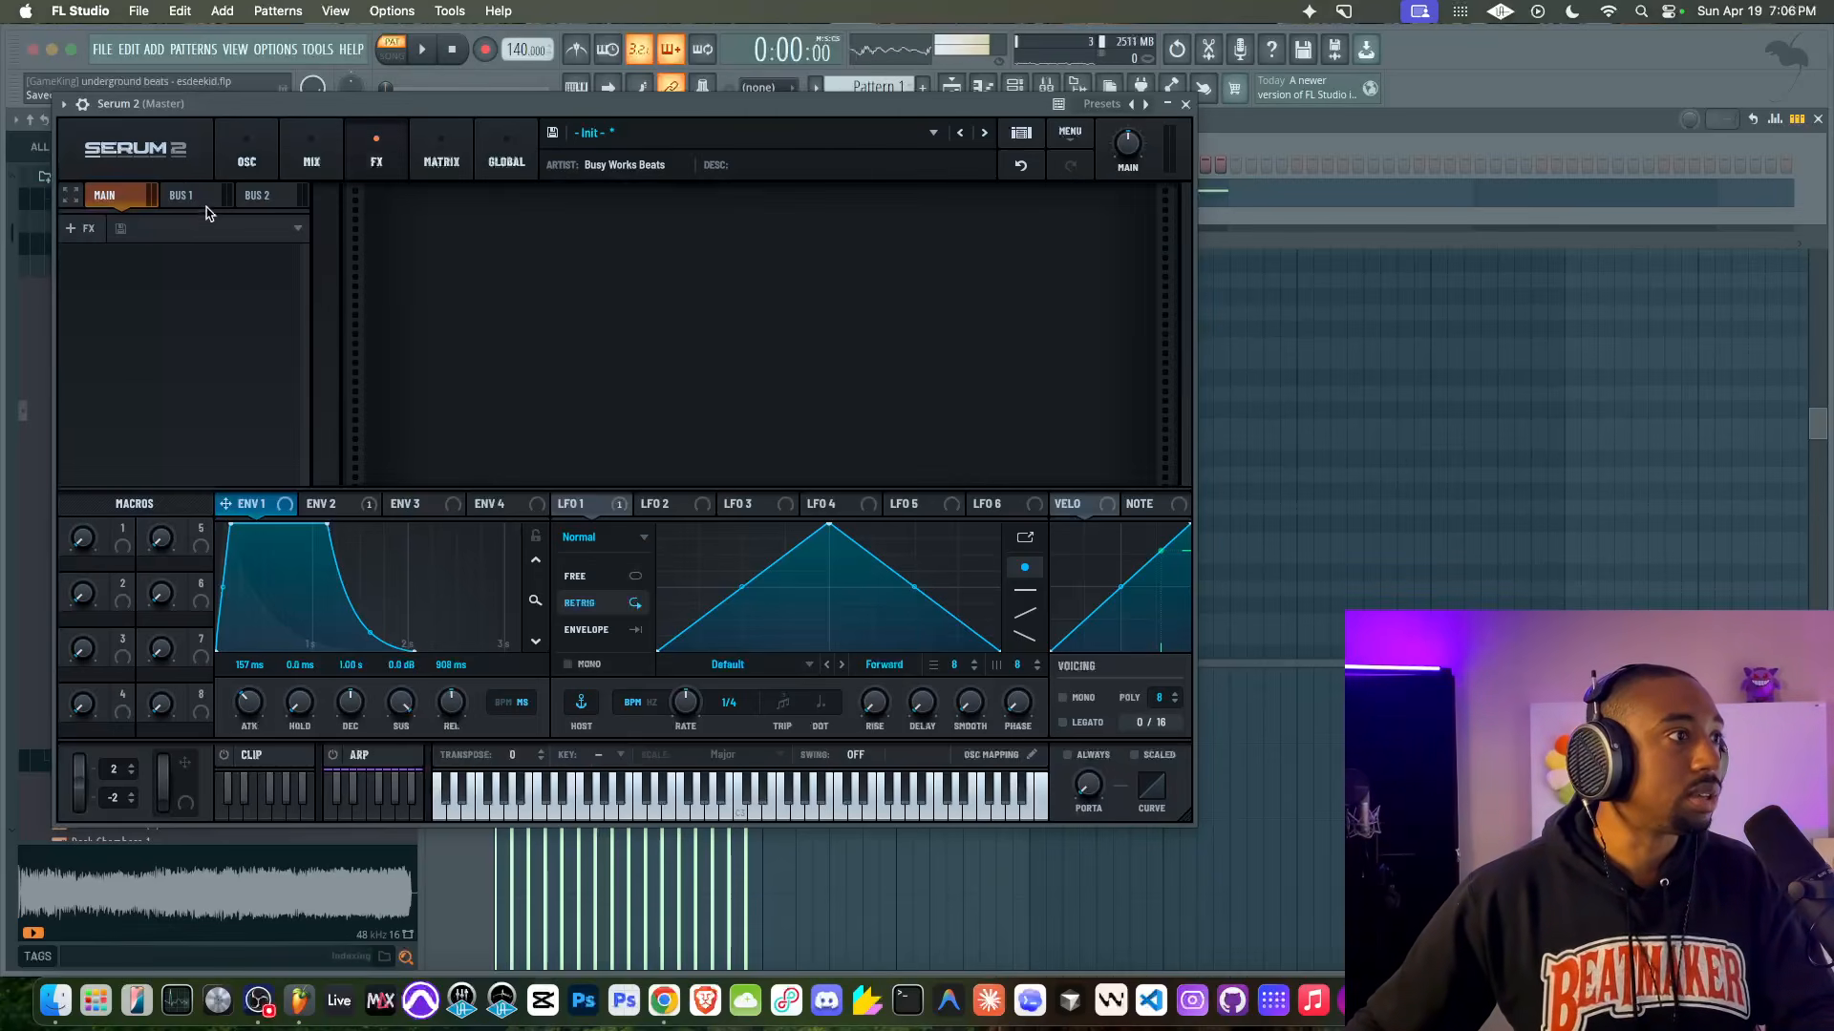
pyautogui.click(138, 246)
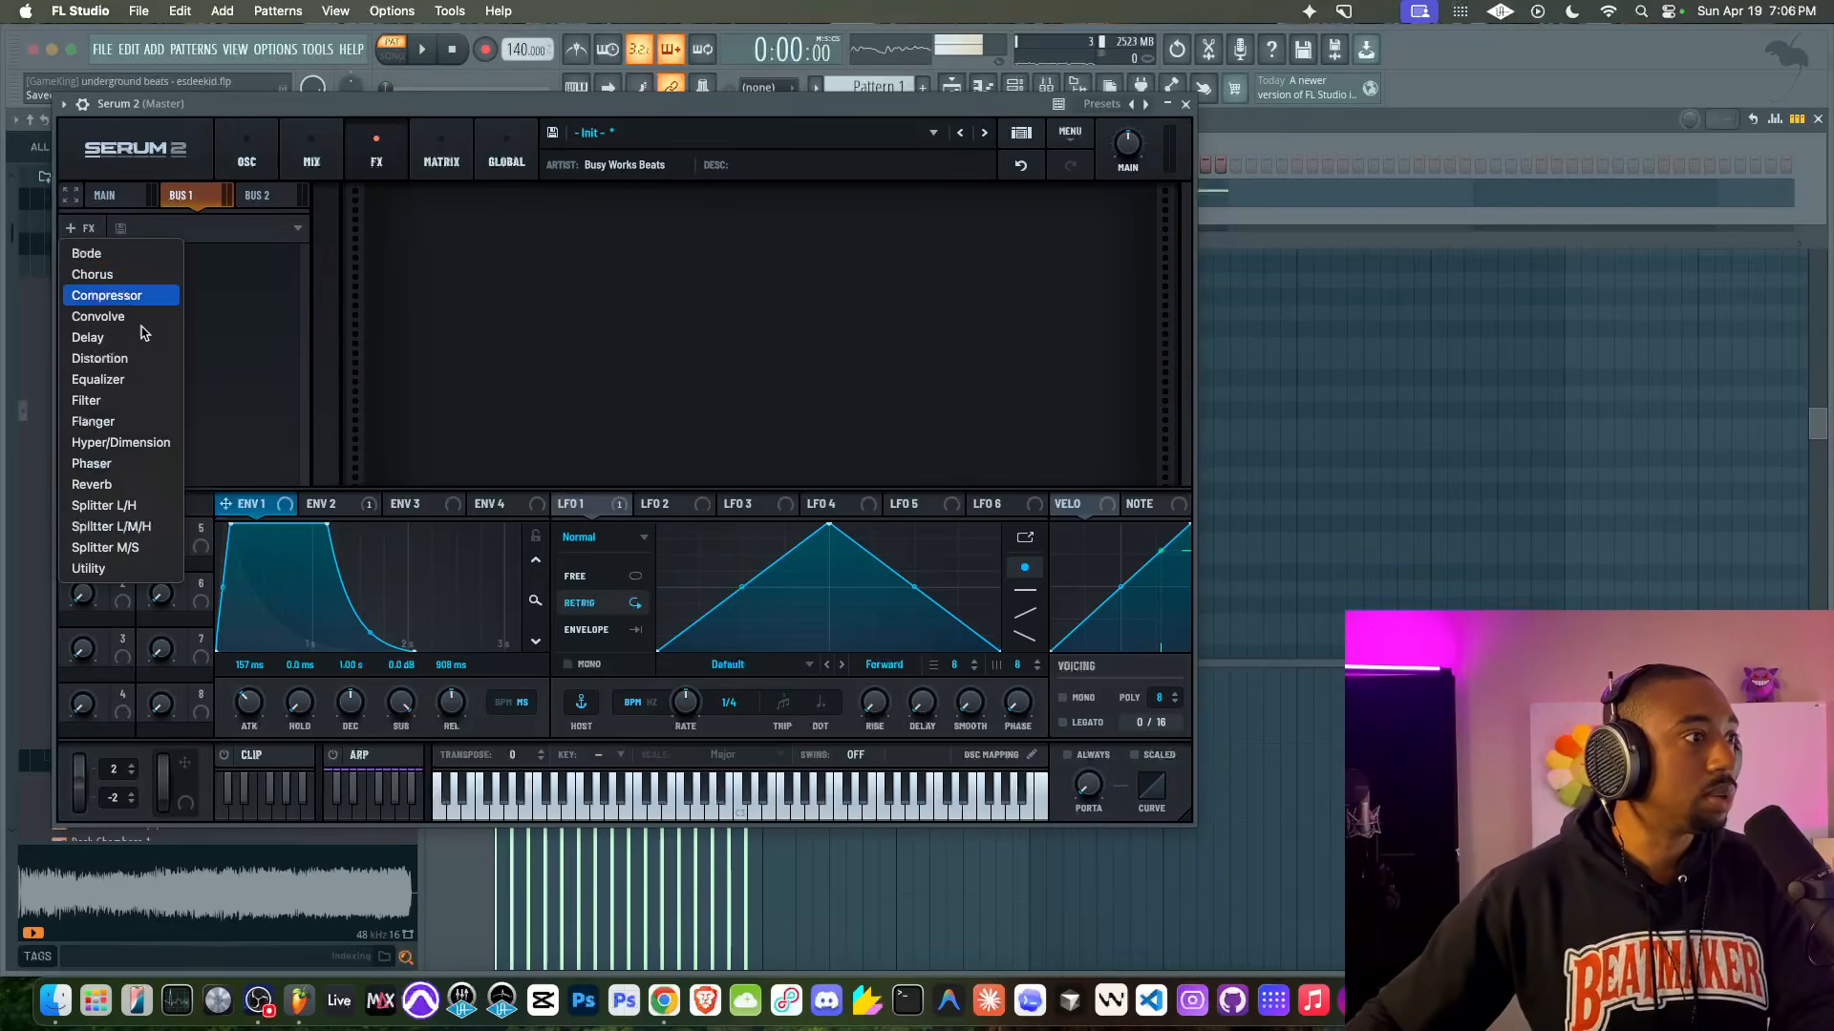
pyautogui.click(131, 487)
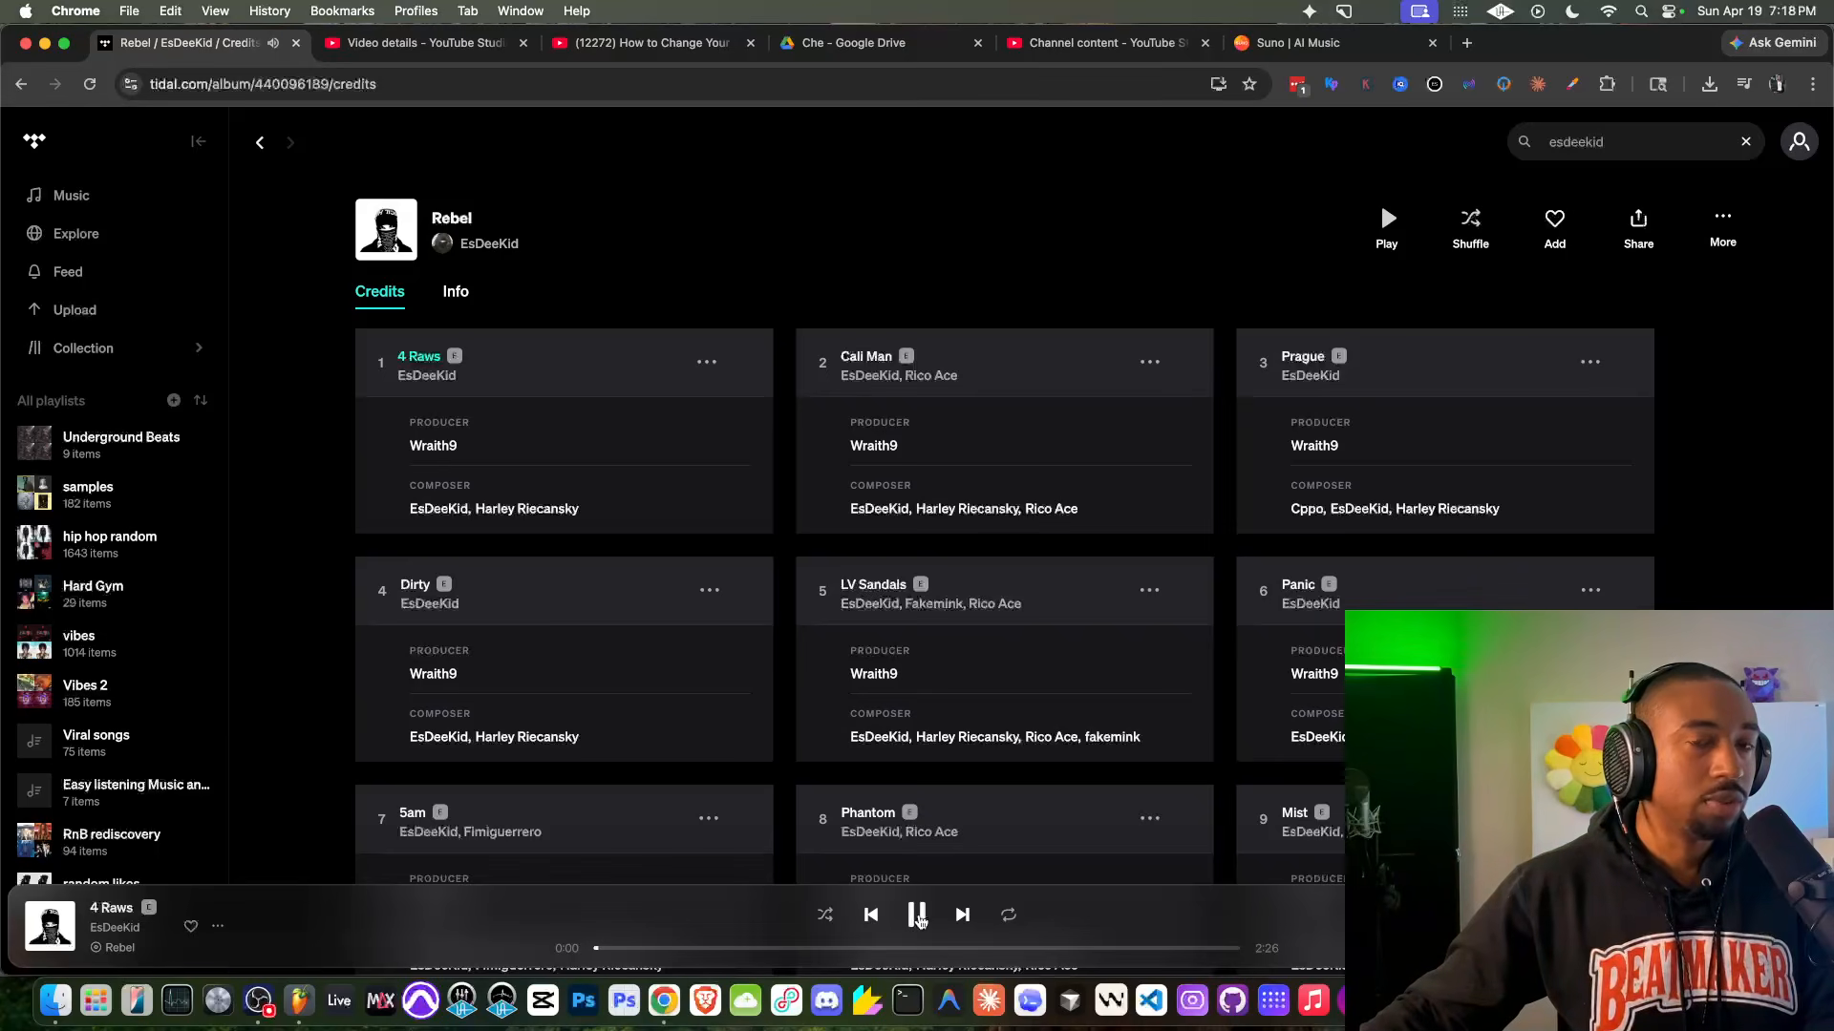
# Step: Replay the opening of 4 Raws in Tidal in Chrome and return to FL Studio
pyautogui.click(604, 952)
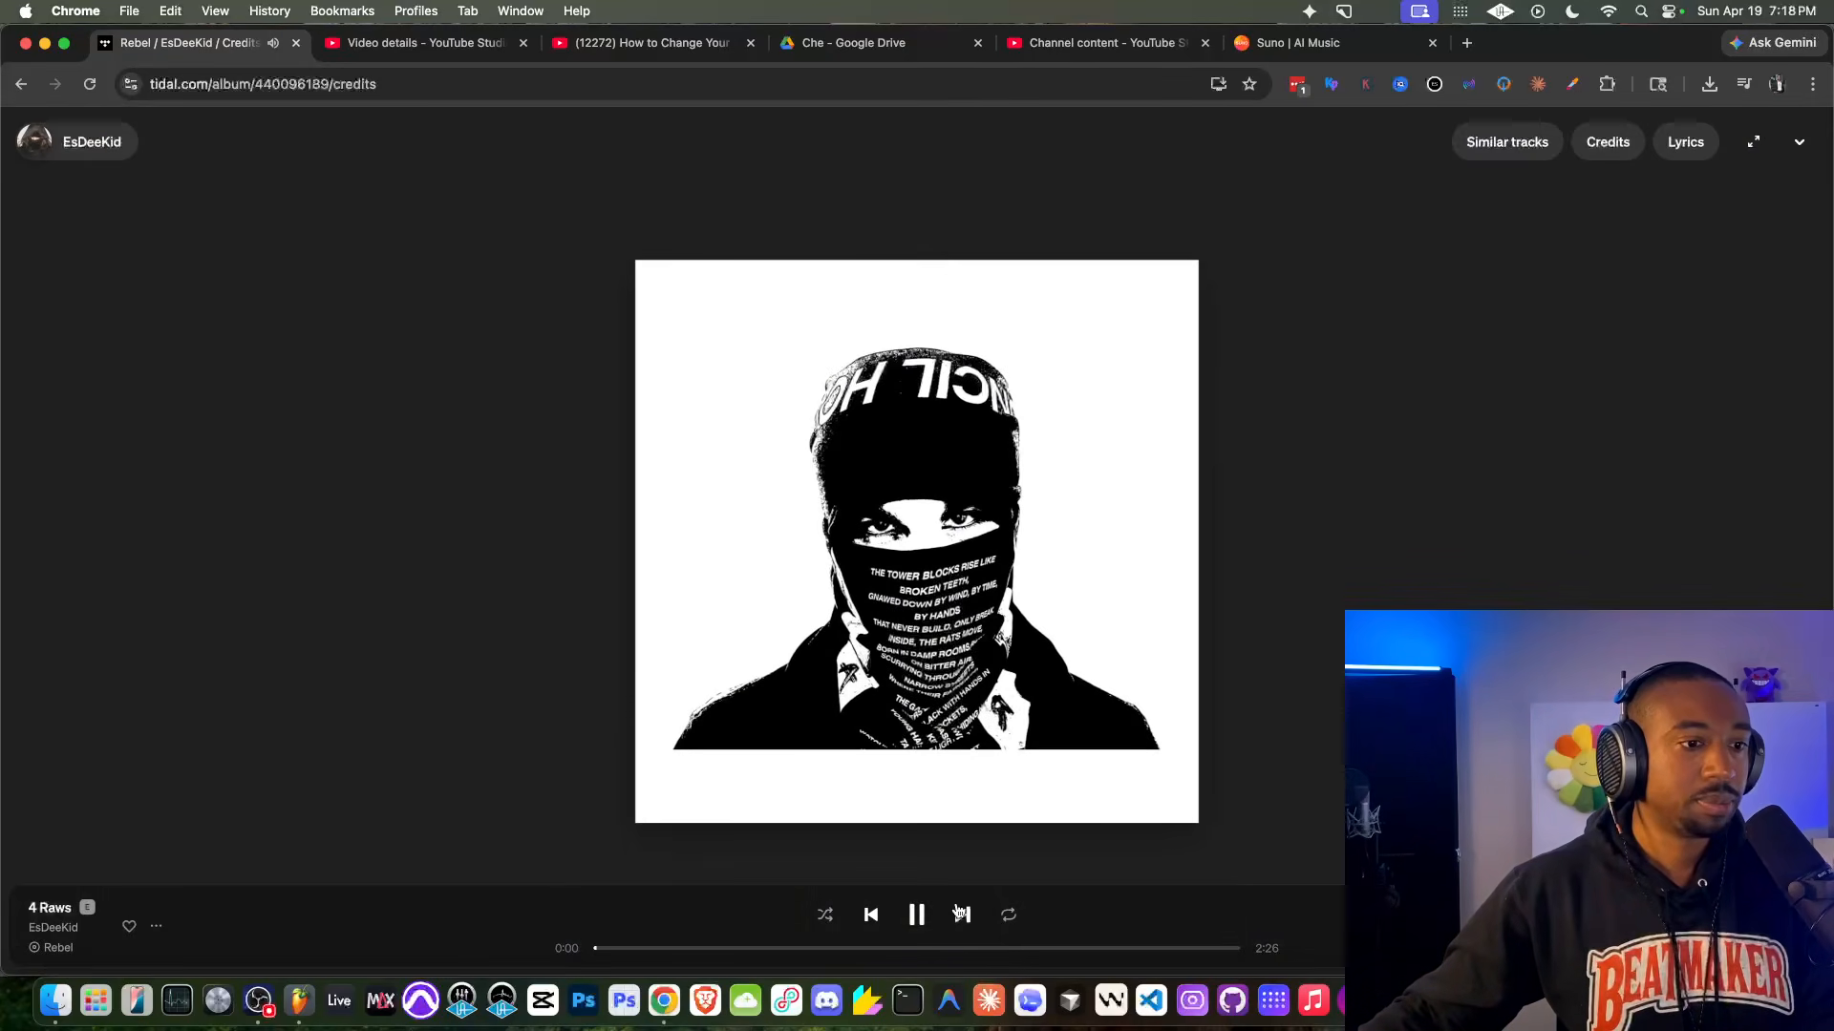
pyautogui.click(302, 1000)
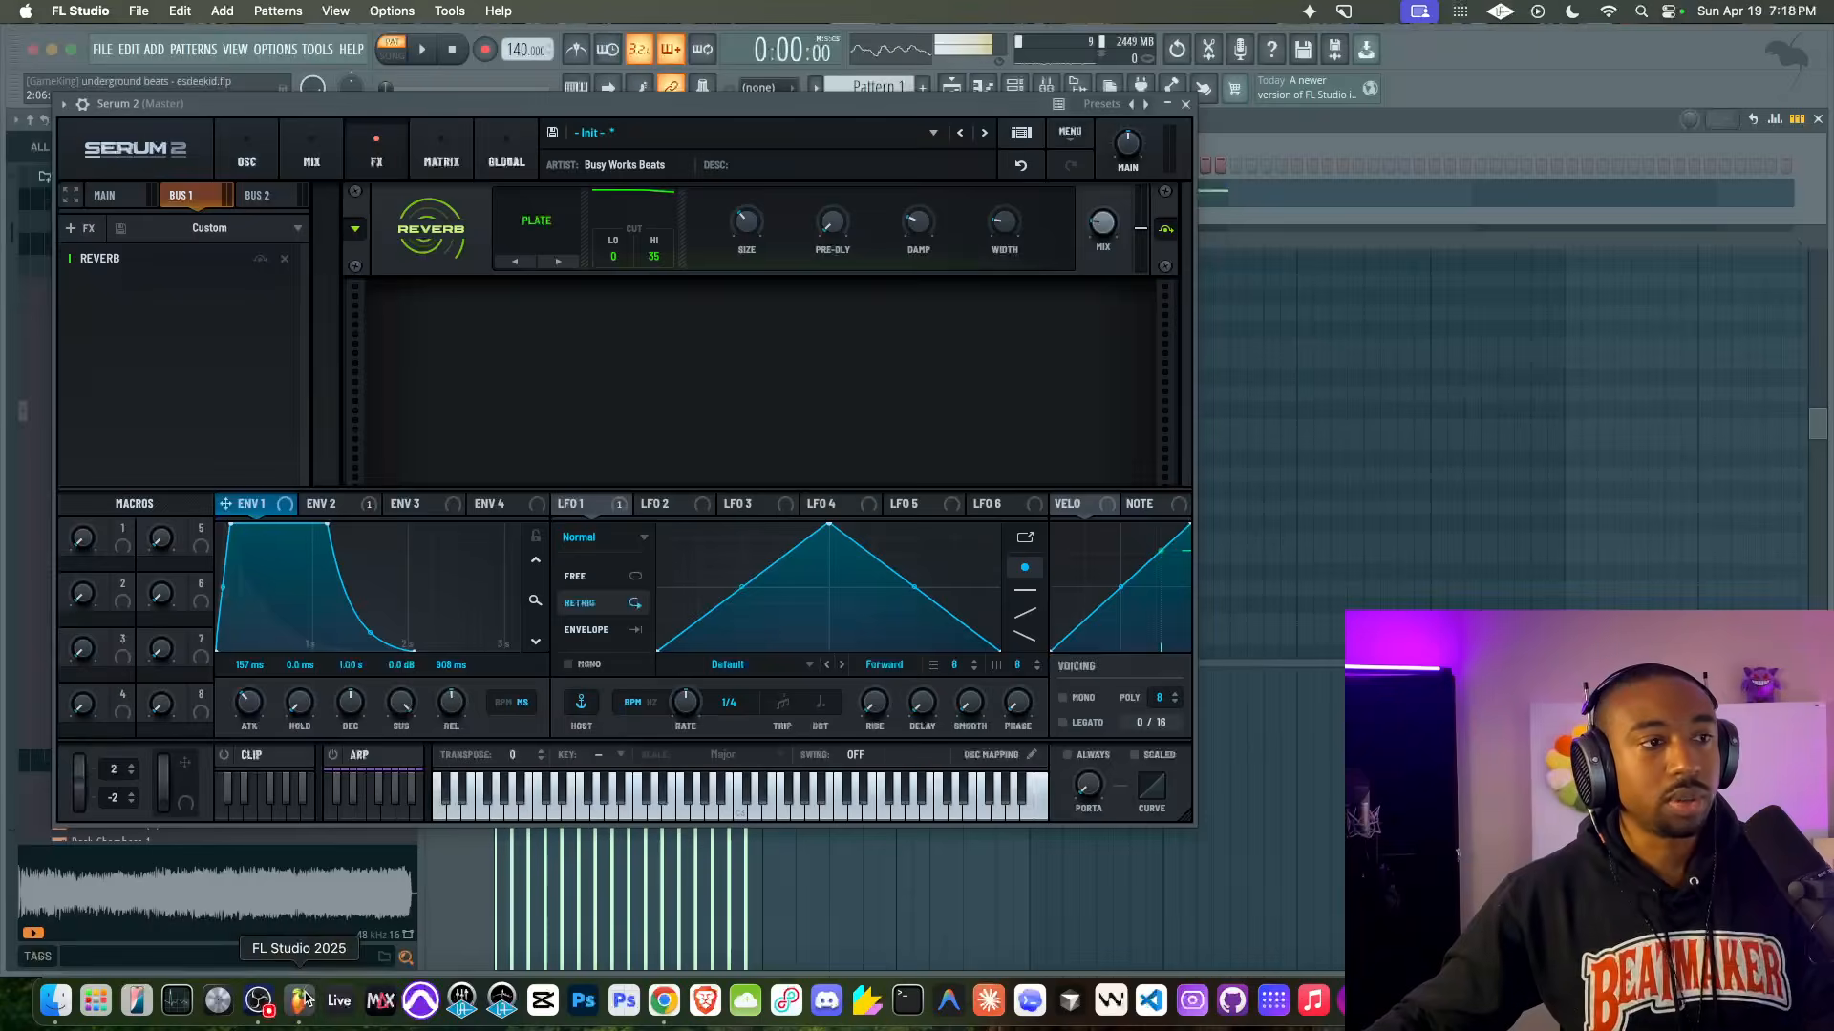
# Step: Add a Distortion effect to the Main effects chain and set its type to Downsample
pyautogui.click(87, 230)
pyautogui.click(104, 194)
pyautogui.click(86, 230)
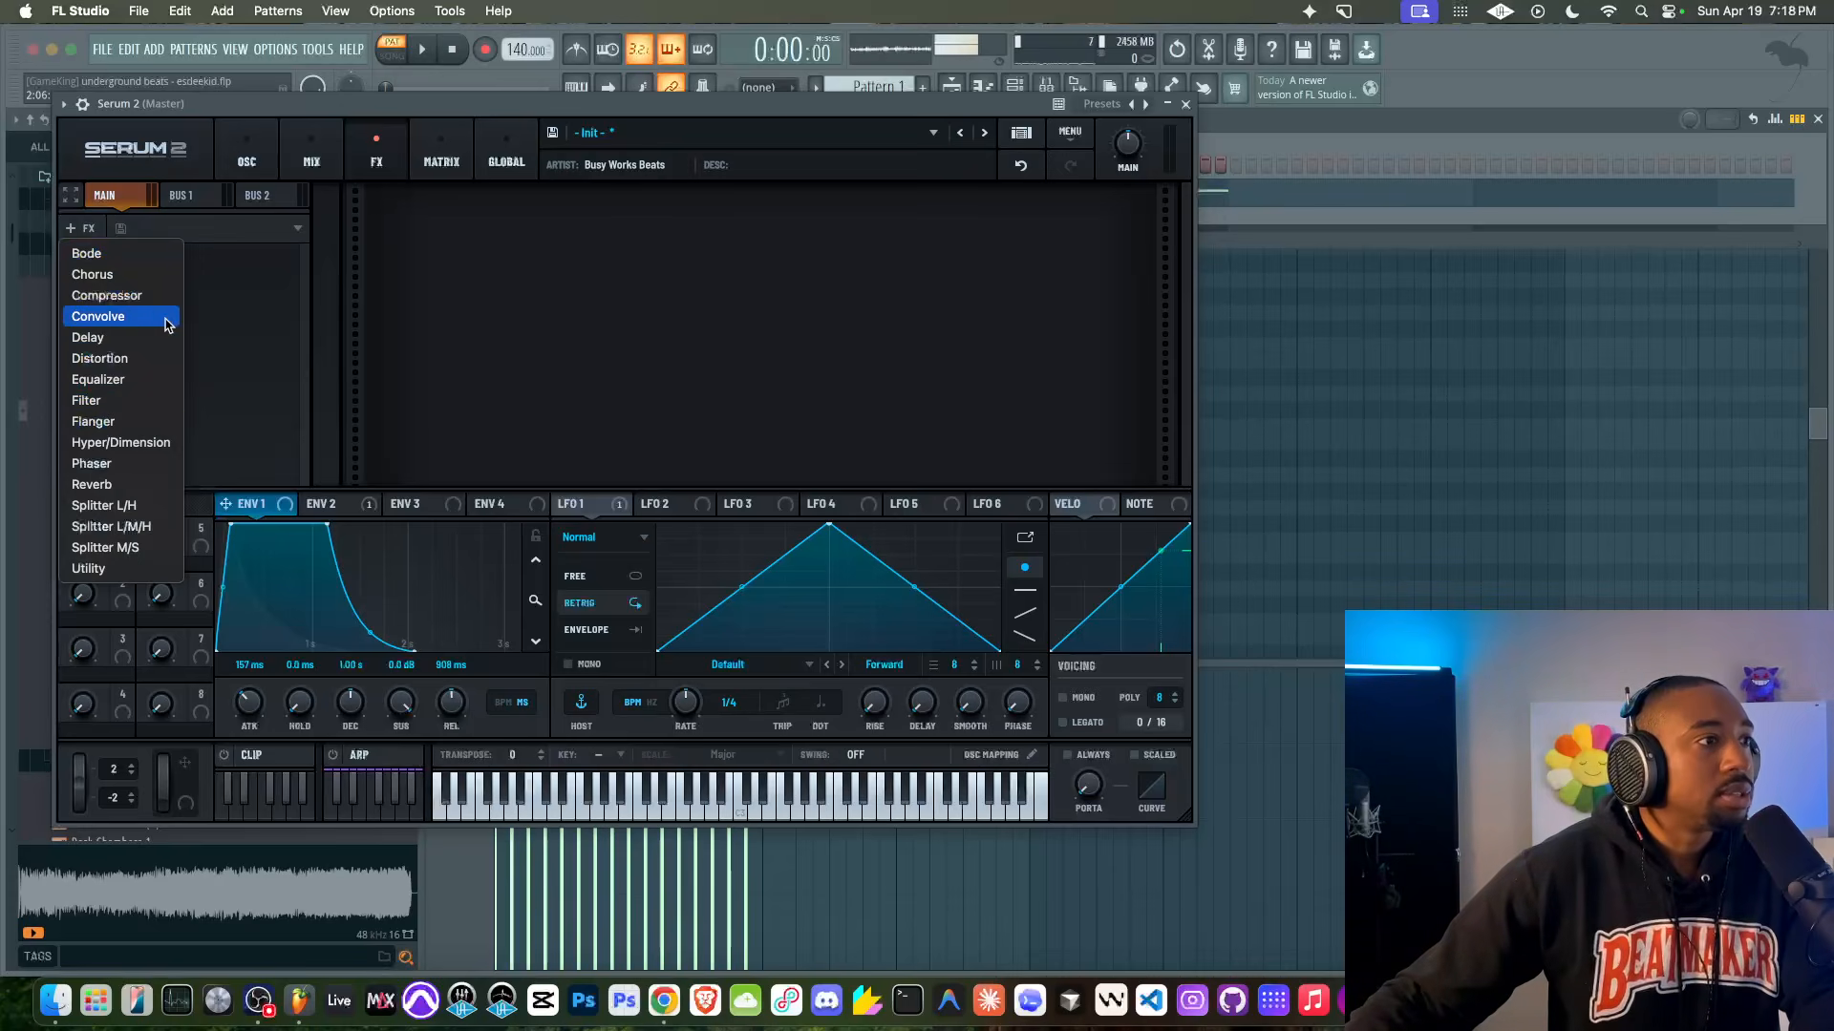
pyautogui.click(153, 359)
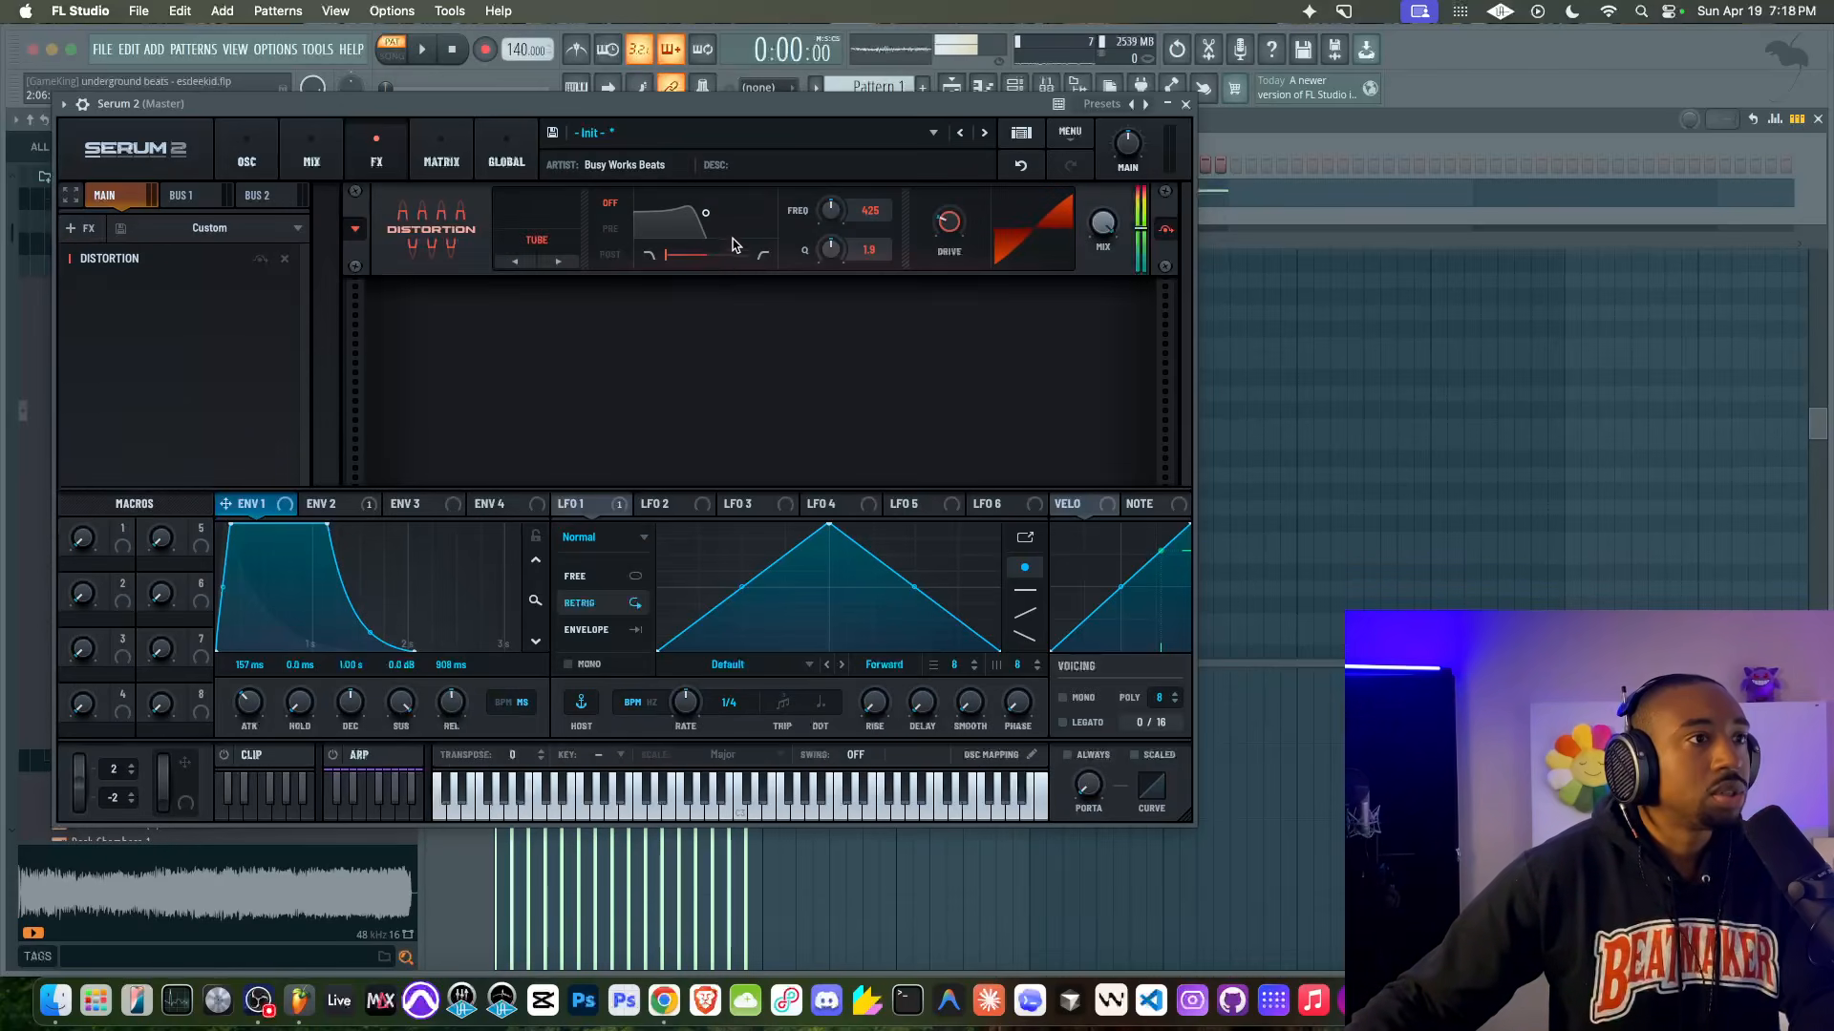
pyautogui.click(562, 242)
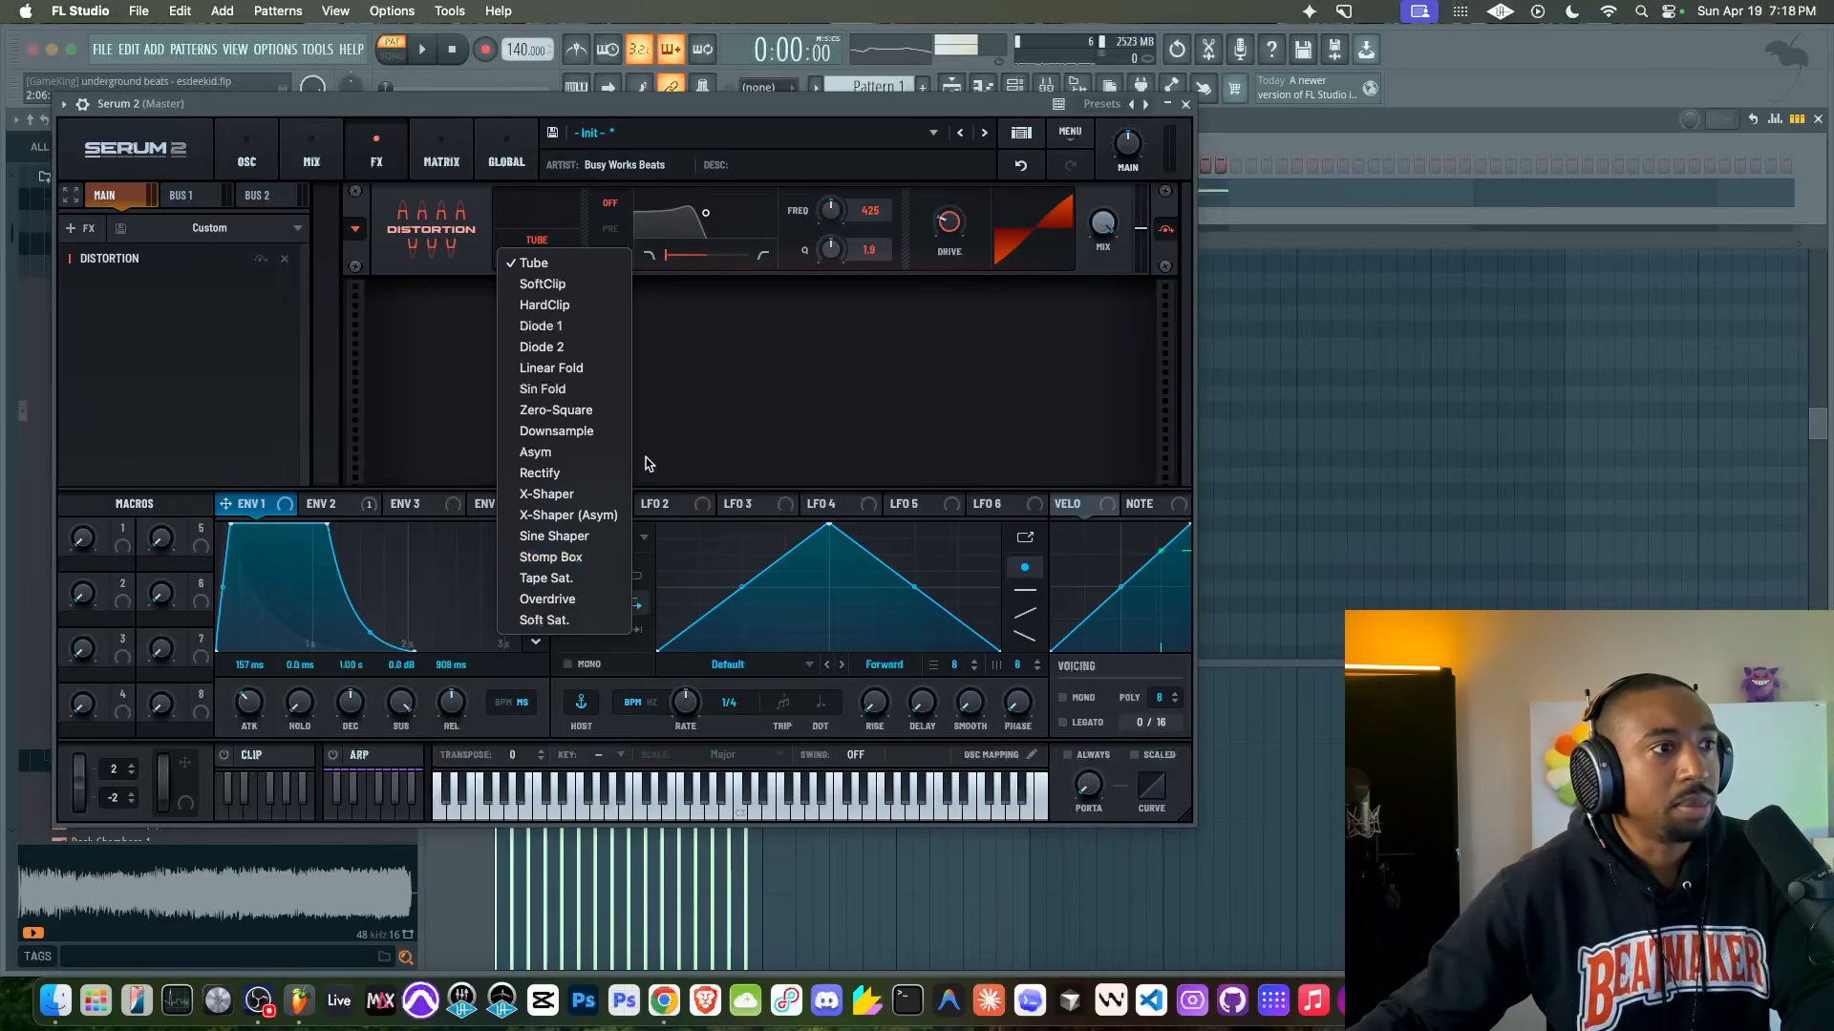
pyautogui.click(601, 431)
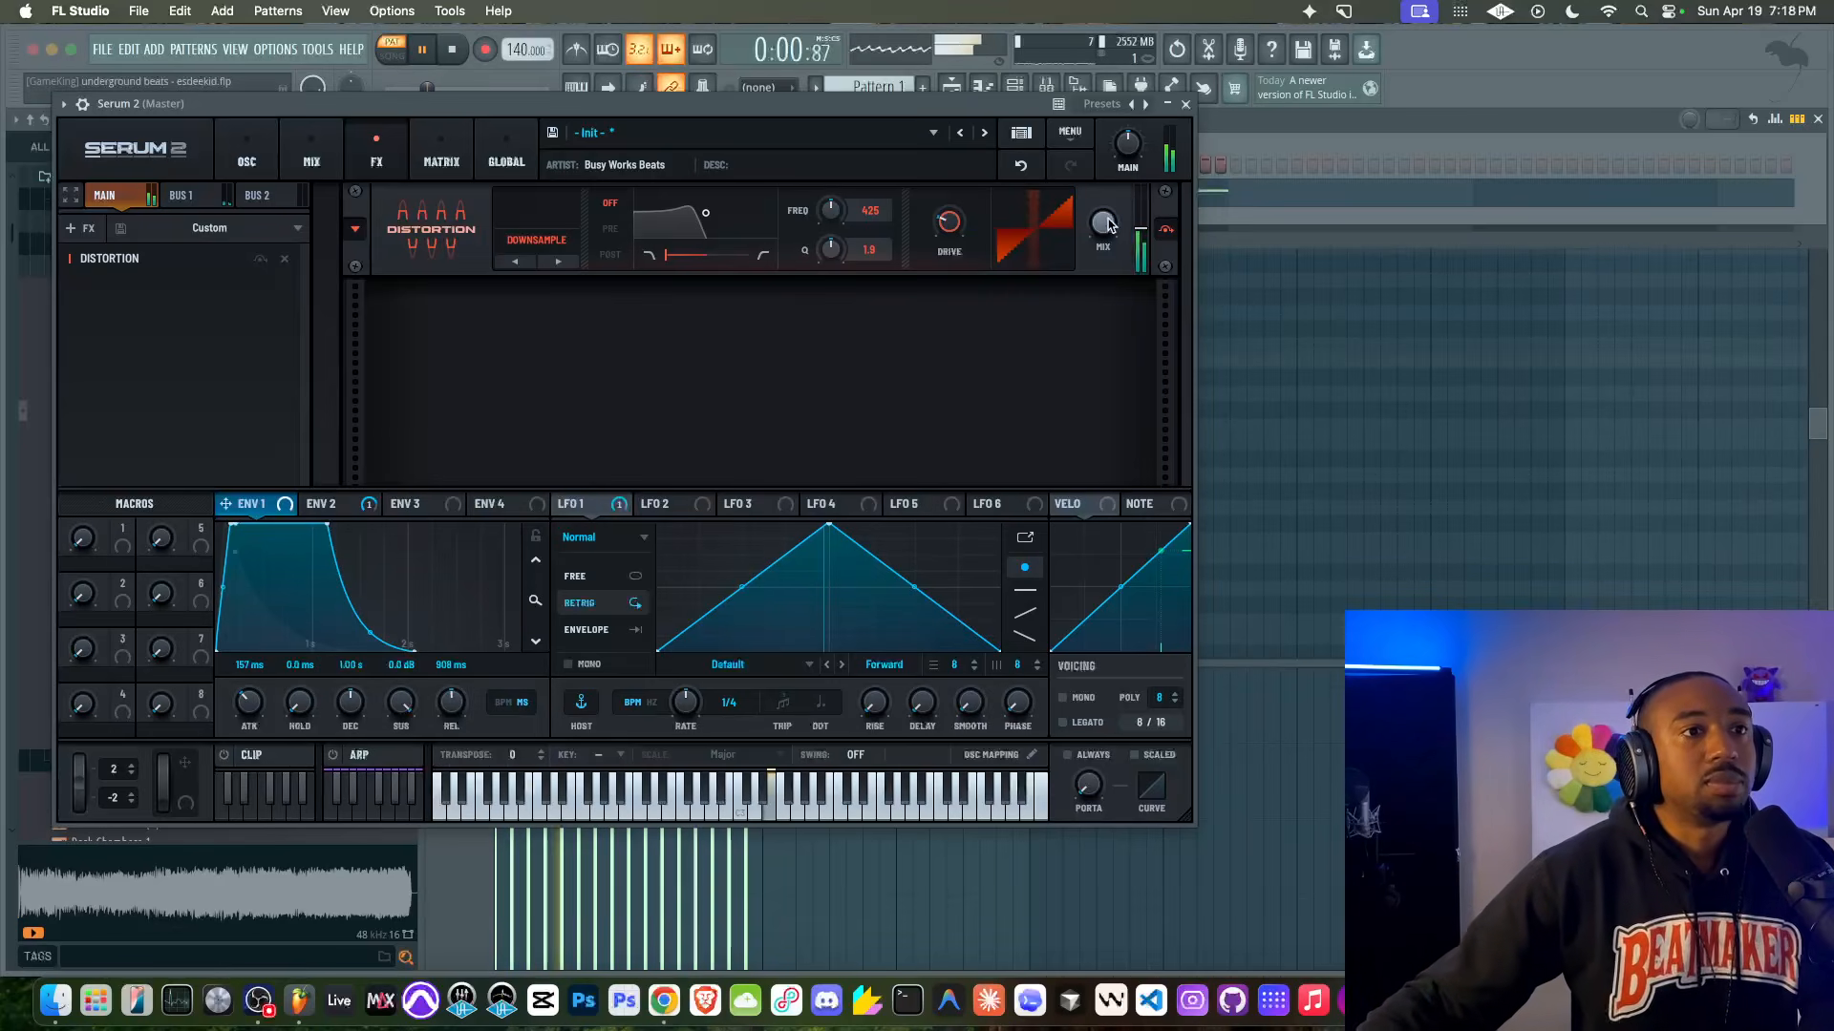
# Step: Audition the Downsample distortion with the pattern and try its drive at 0% and 13%
pyautogui.moveTo(1026, 311); pyautogui.dragTo(1023, 287)
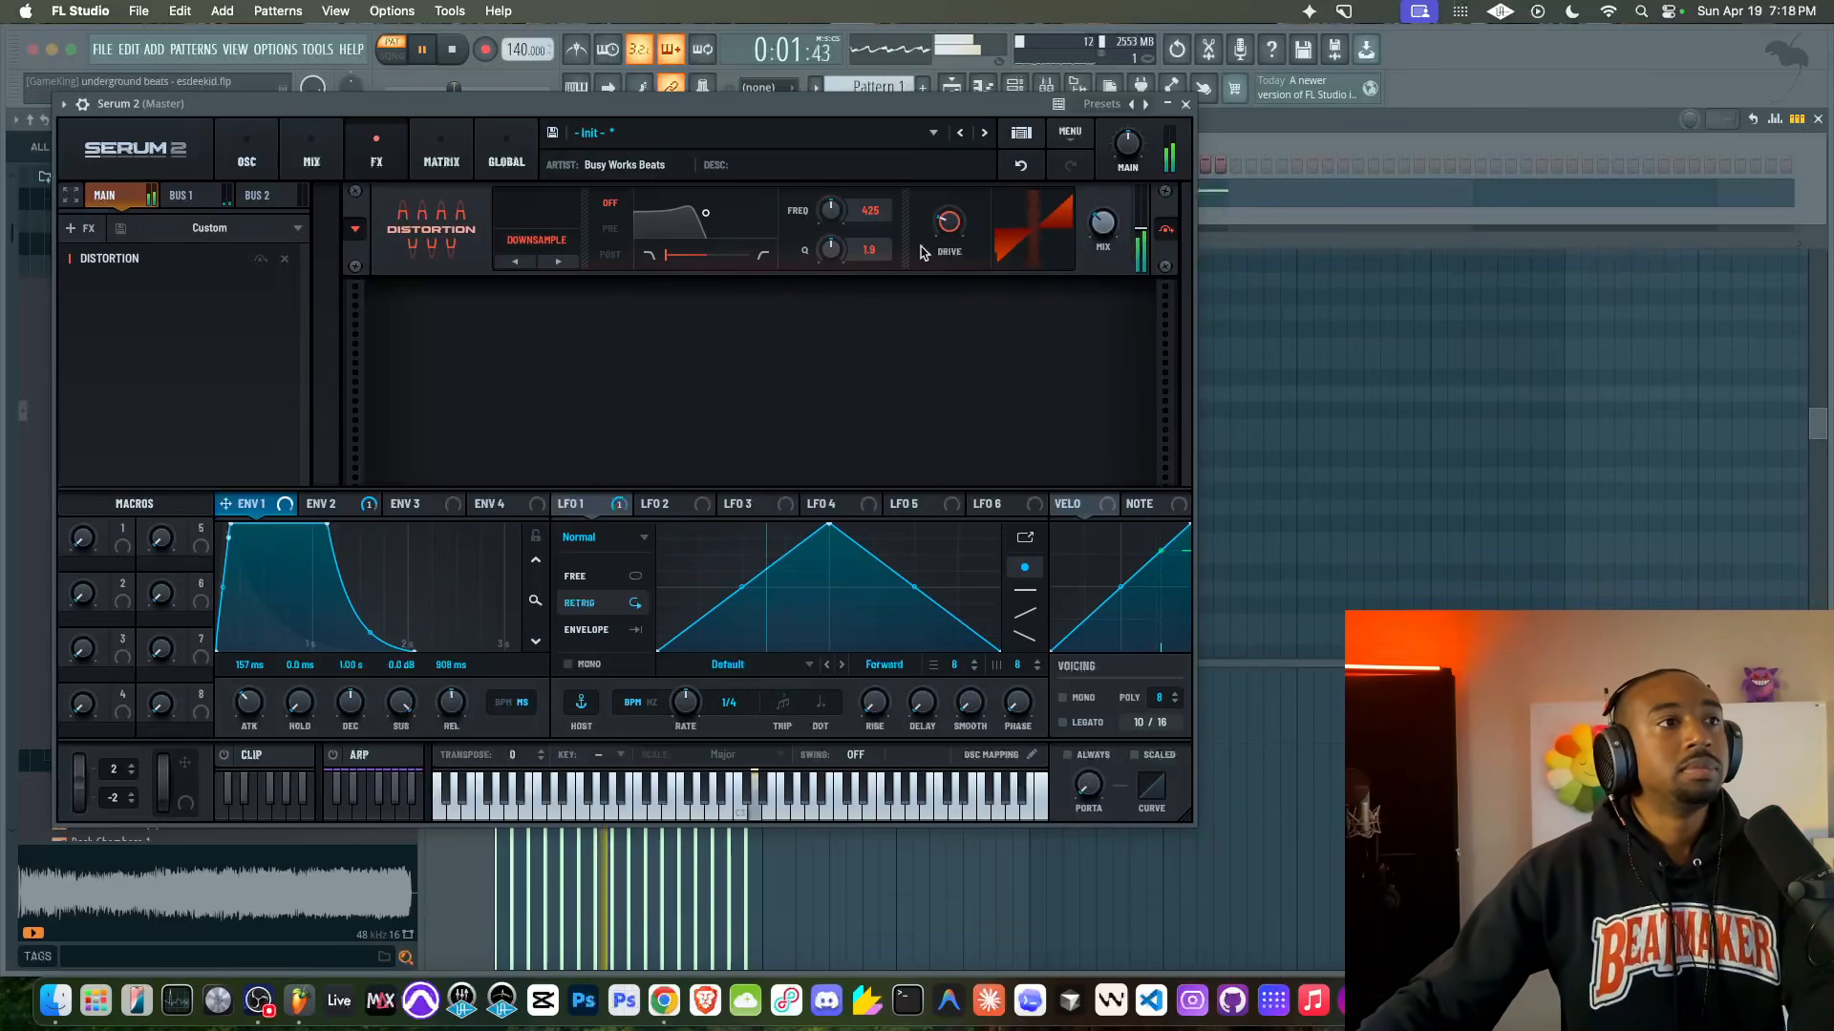
pyautogui.press('space')
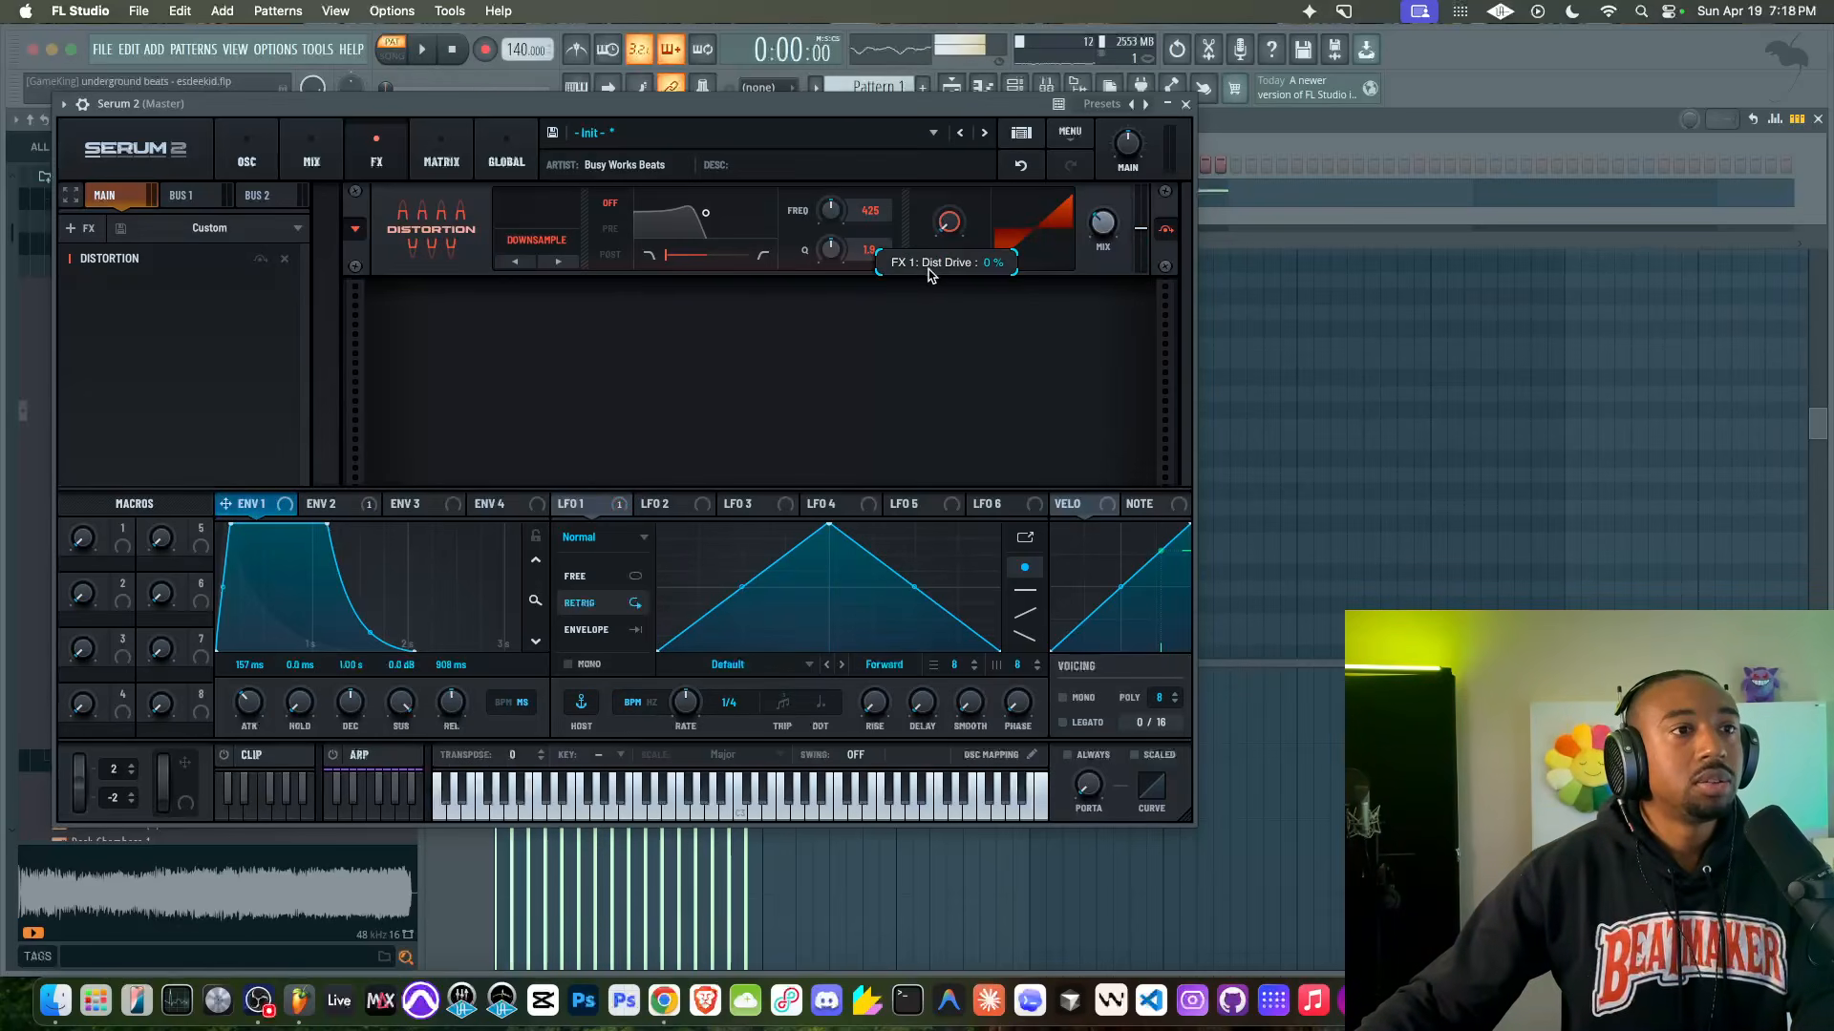
pyautogui.moveTo(932, 251); pyautogui.dragTo(955, 219)
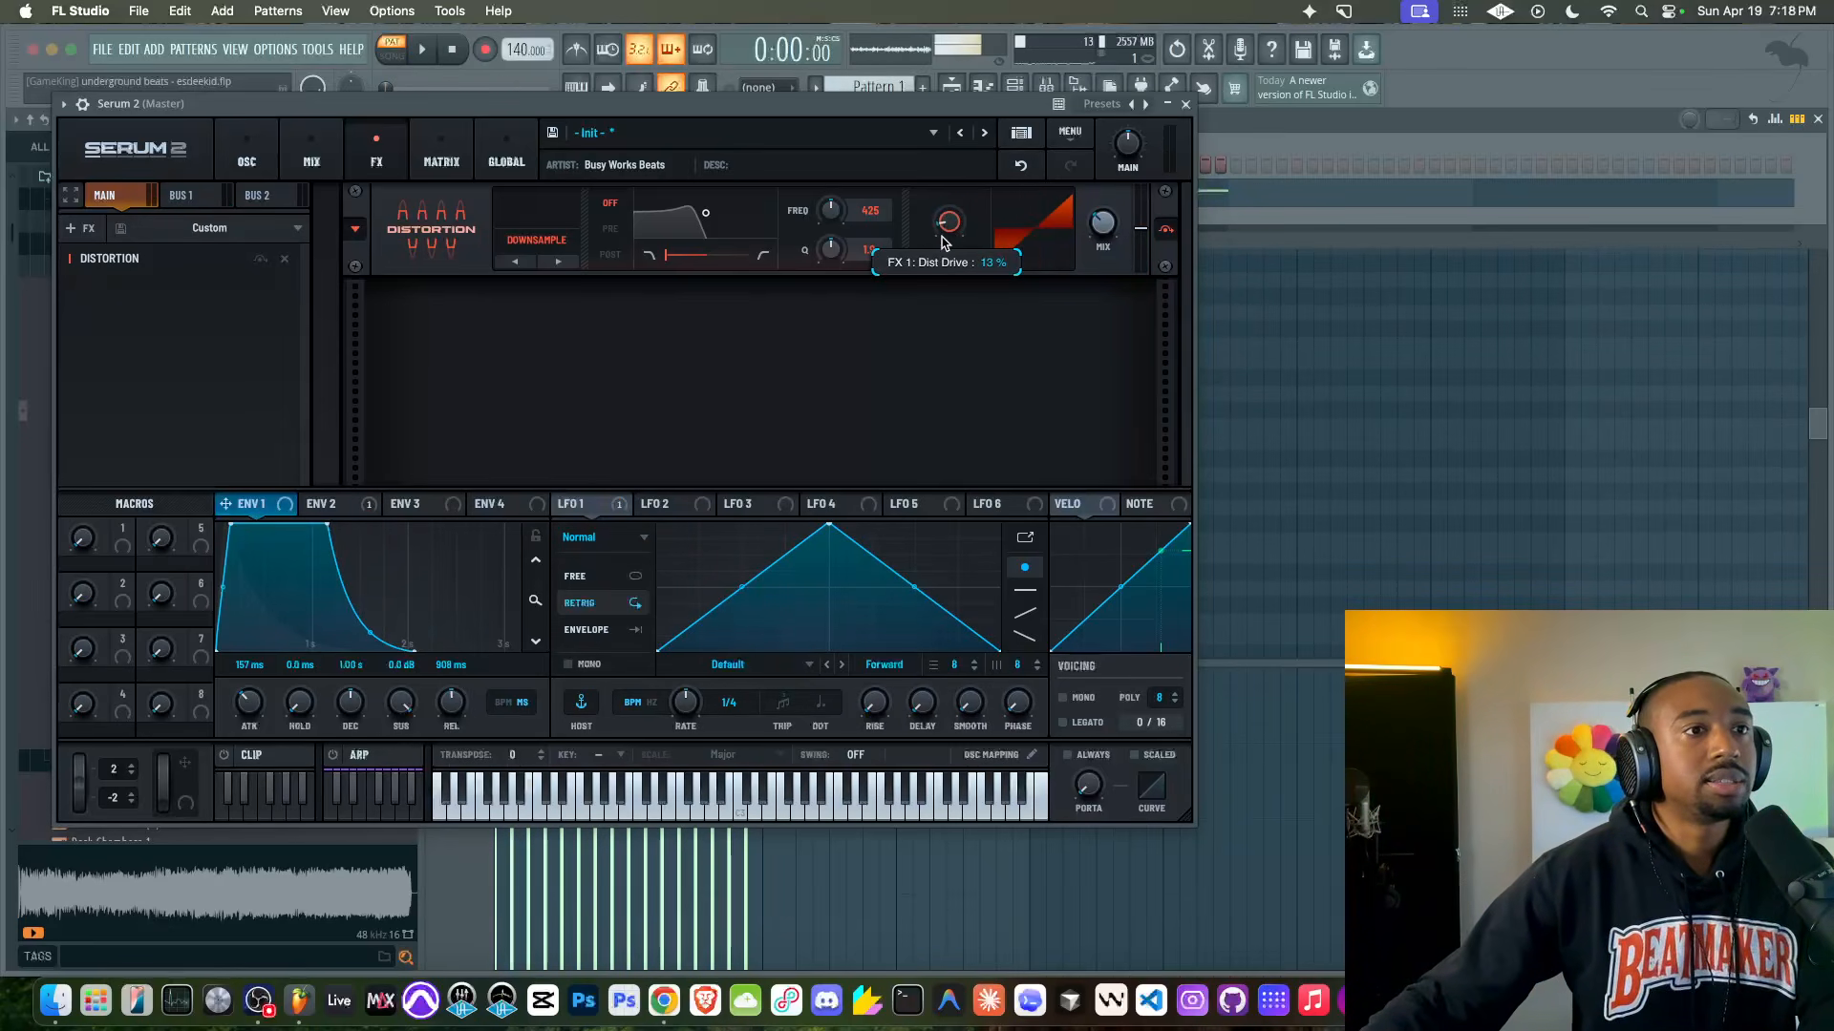
# Step: Try the Rectify distortion as Osc A's first warp mode
pyautogui.click(271, 158)
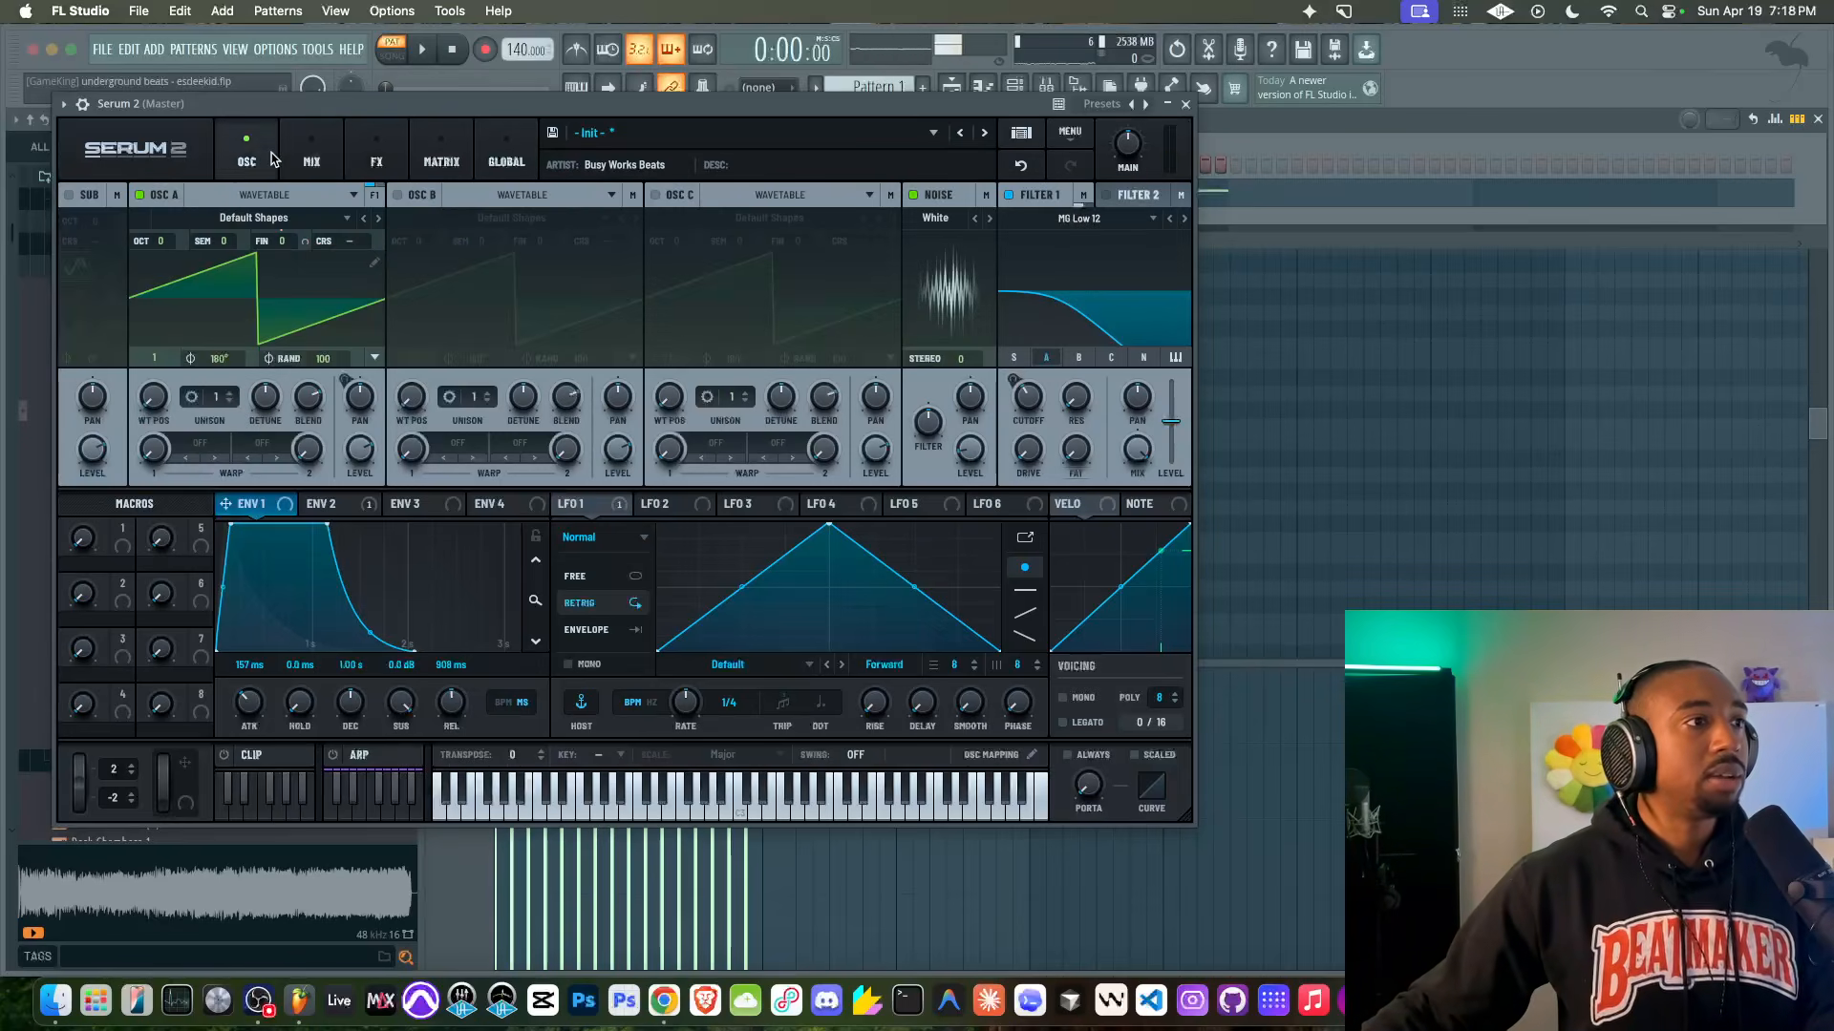
pyautogui.click(220, 441)
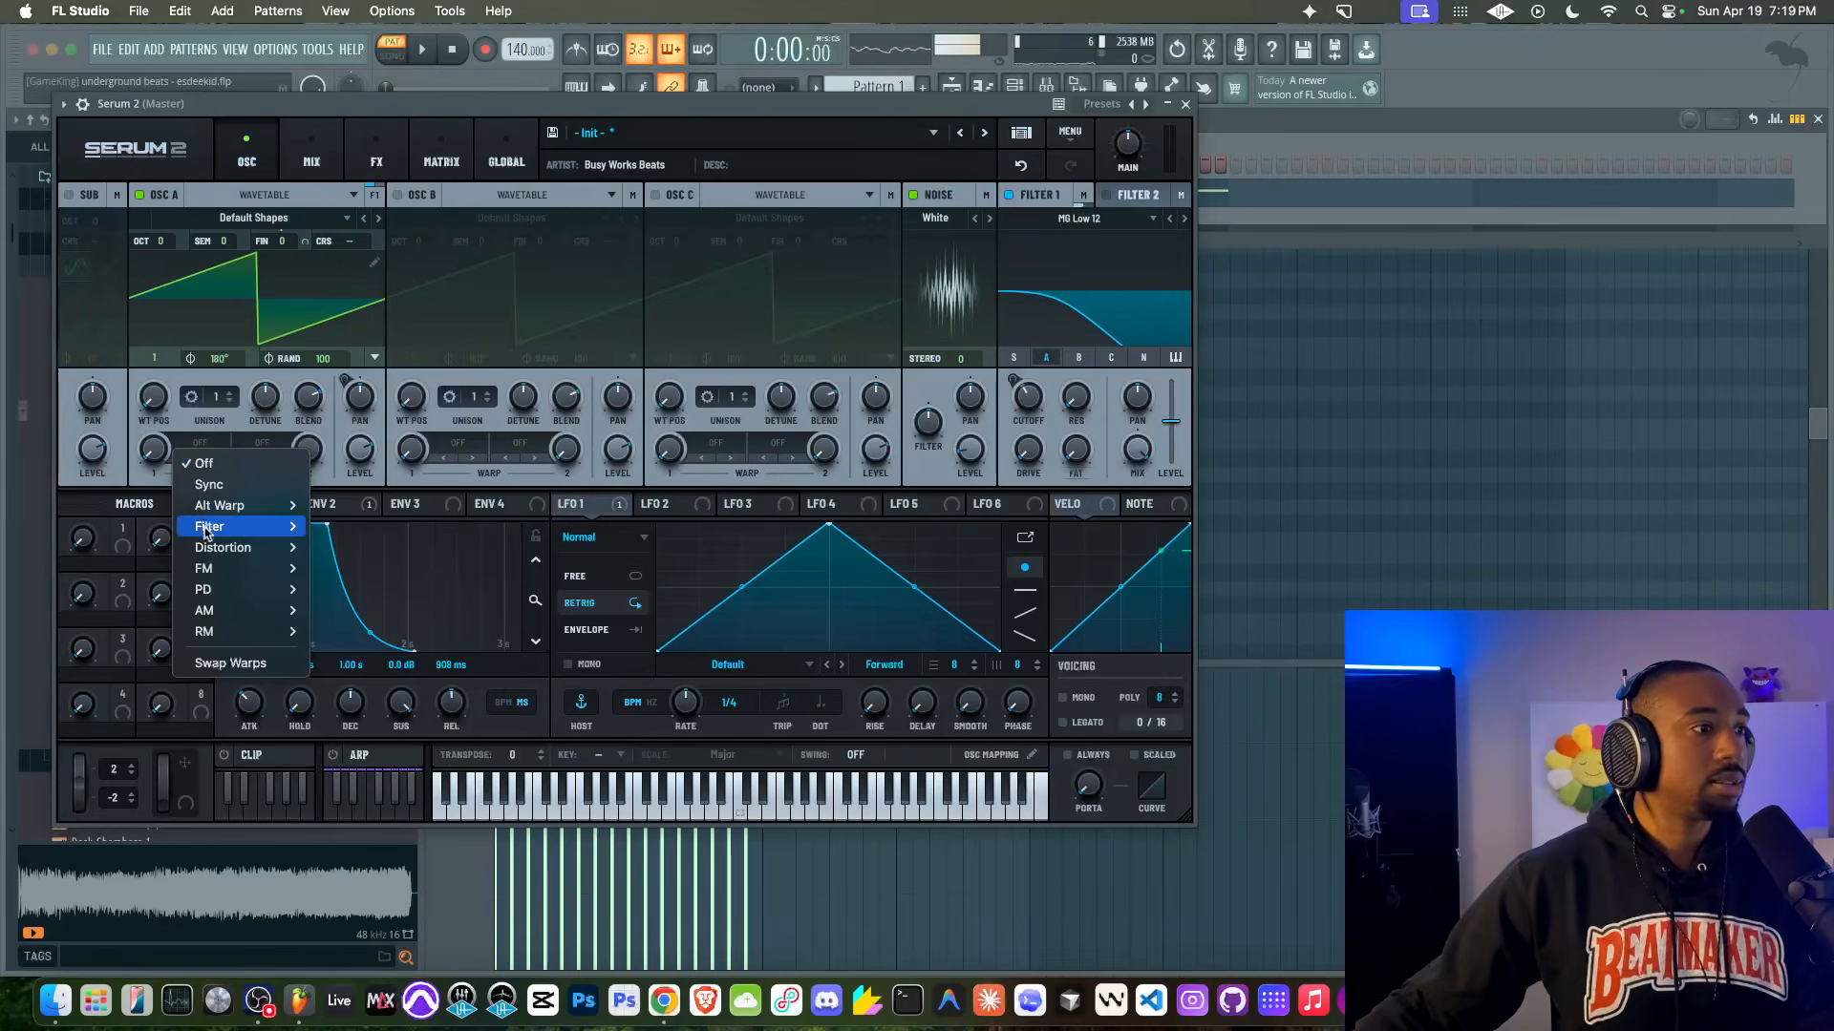
pyautogui.moveTo(211, 546)
pyautogui.click(340, 737)
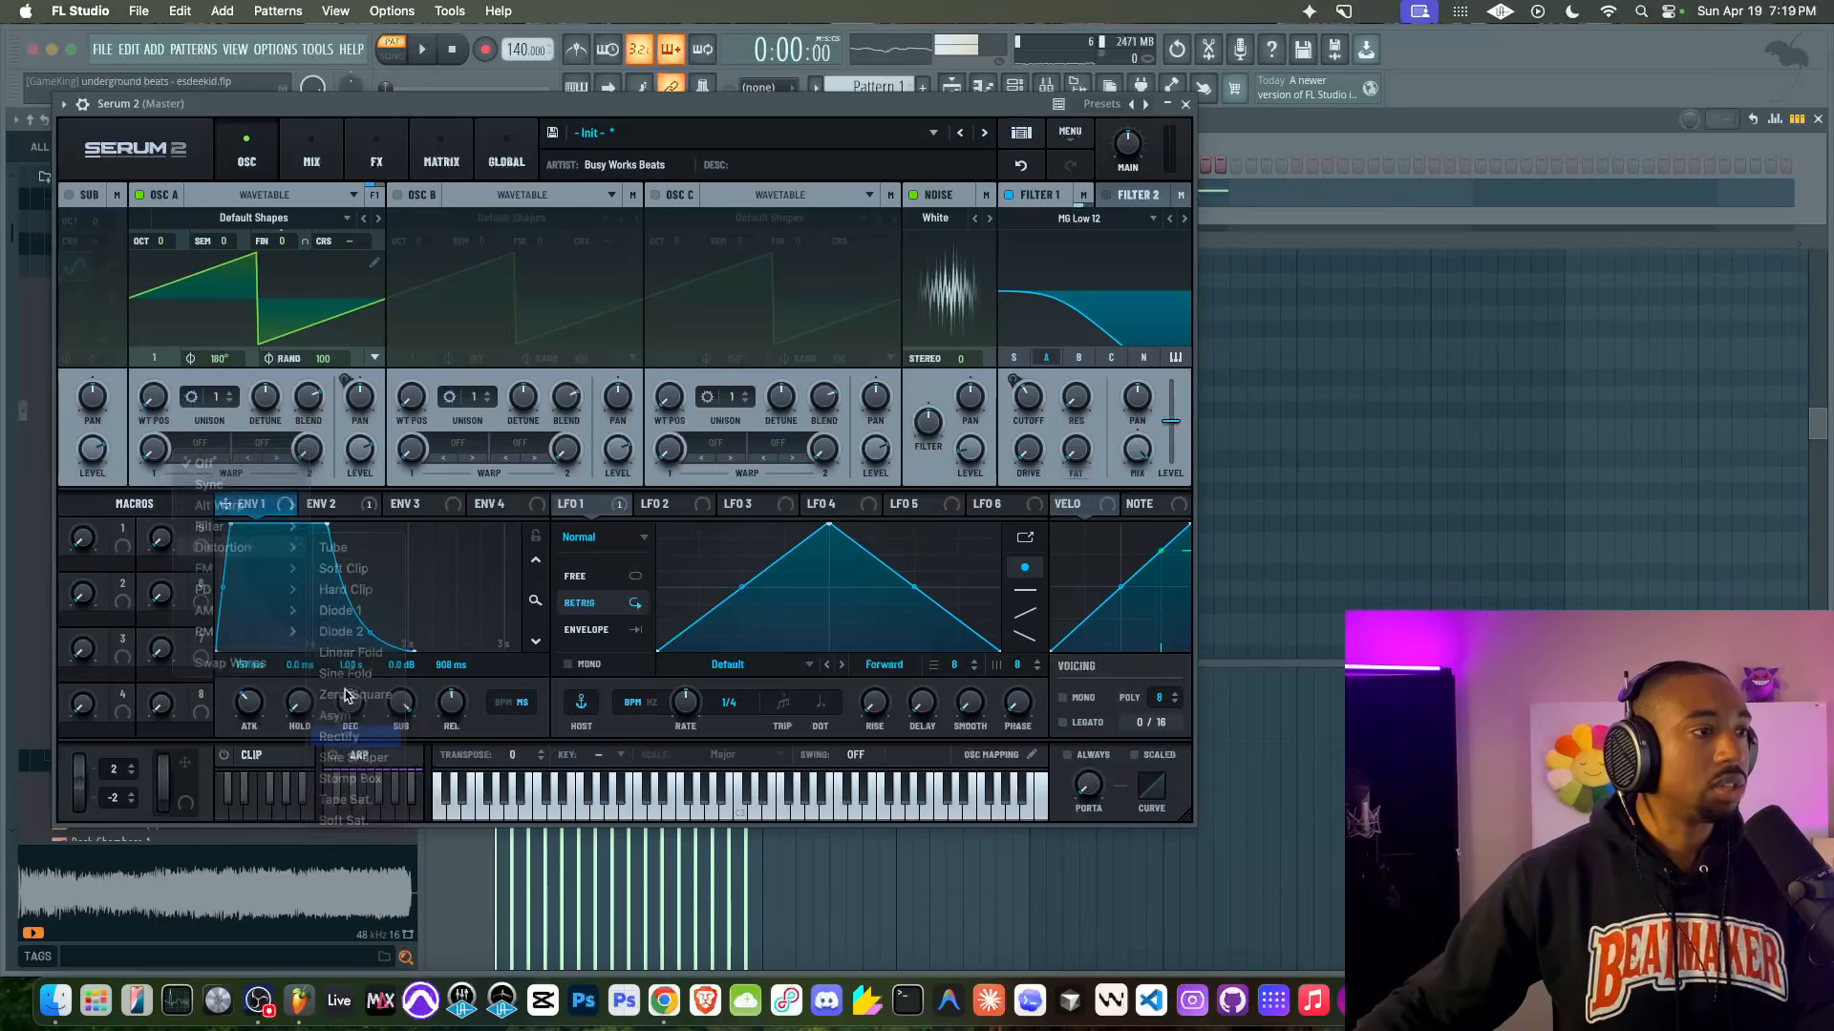
# Step: Bypass the Main Distortion effect and try a different Rectify warp amount on Osc A while the pattern plays
pyautogui.click(396, 169)
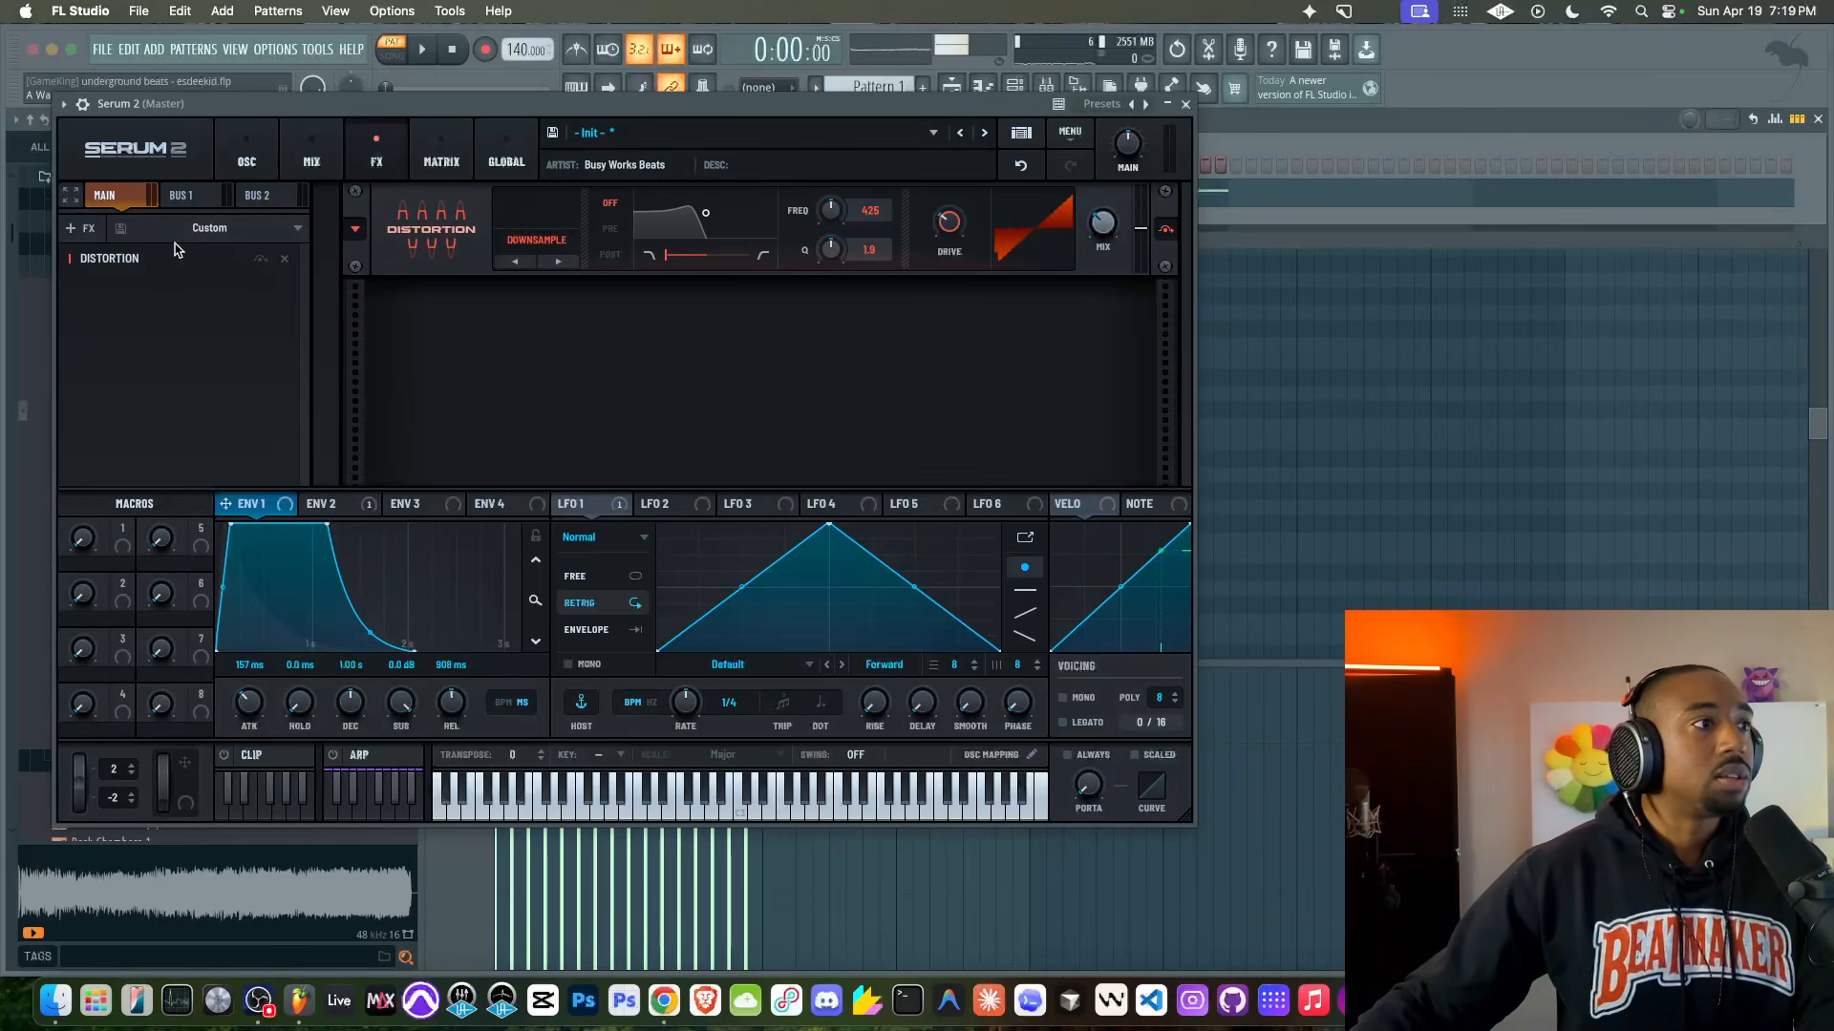
pyautogui.click(247, 153)
pyautogui.press('space')
pyautogui.moveTo(158, 452); pyautogui.dragTo(143, 498)
pyautogui.press('space')
# Step: Look through the distortion types available for Osc A's first warp
pyautogui.click(200, 443)
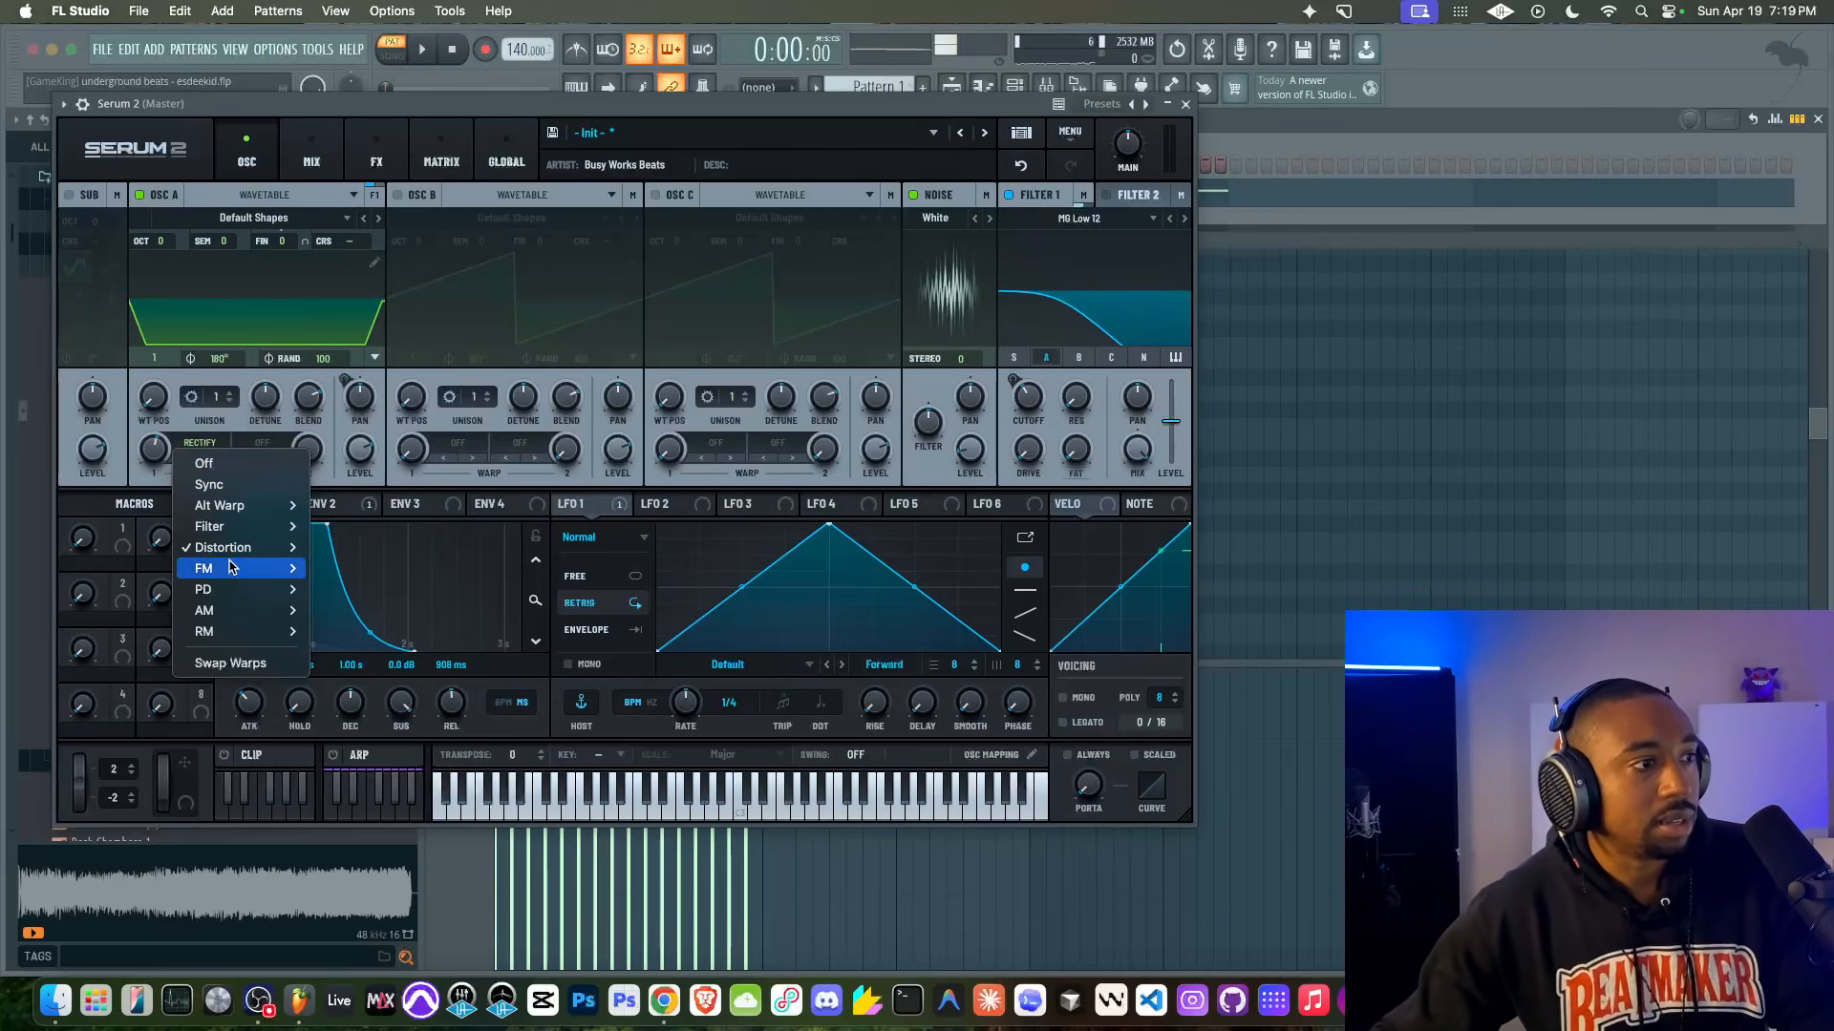
pyautogui.moveTo(229, 559)
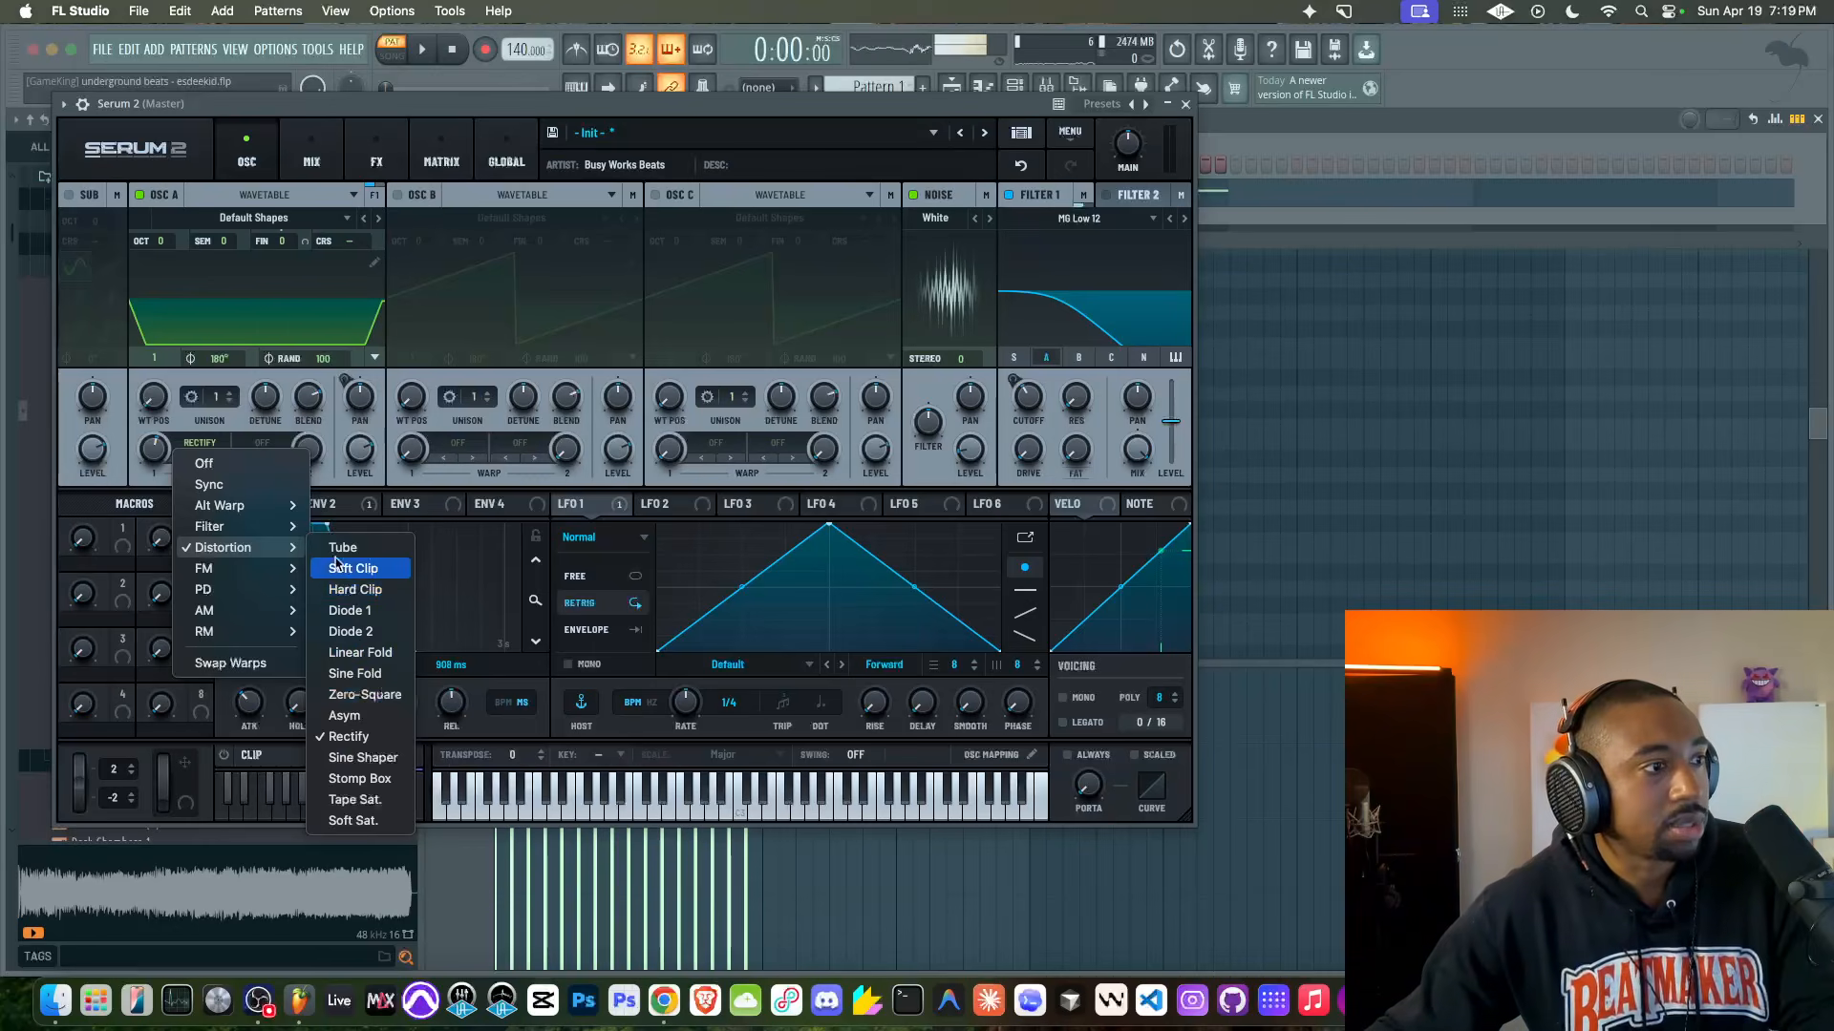
pyautogui.click(293, 319)
# Step: Re-enable the Distortion effect on Main and adjust its mix while the pattern plays
pyautogui.click(378, 164)
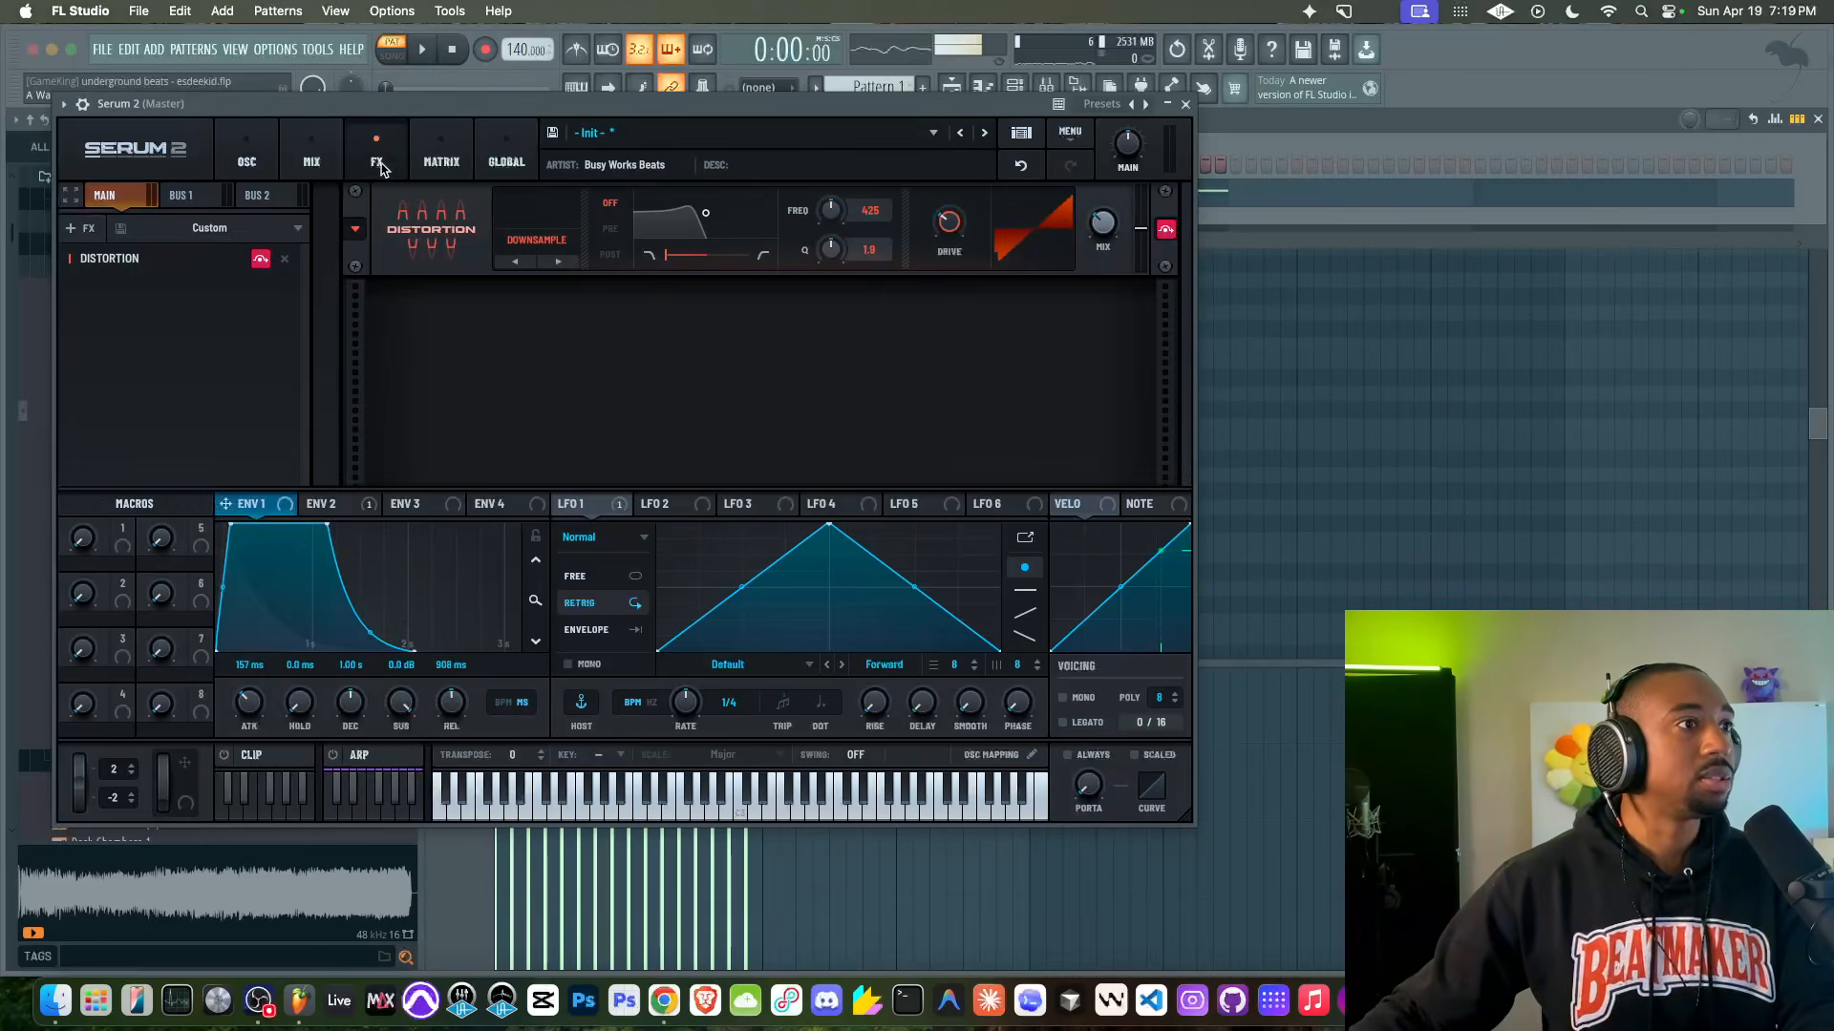
pyautogui.click(259, 259)
pyautogui.moveTo(1091, 304); pyautogui.dragTo(1092, 244)
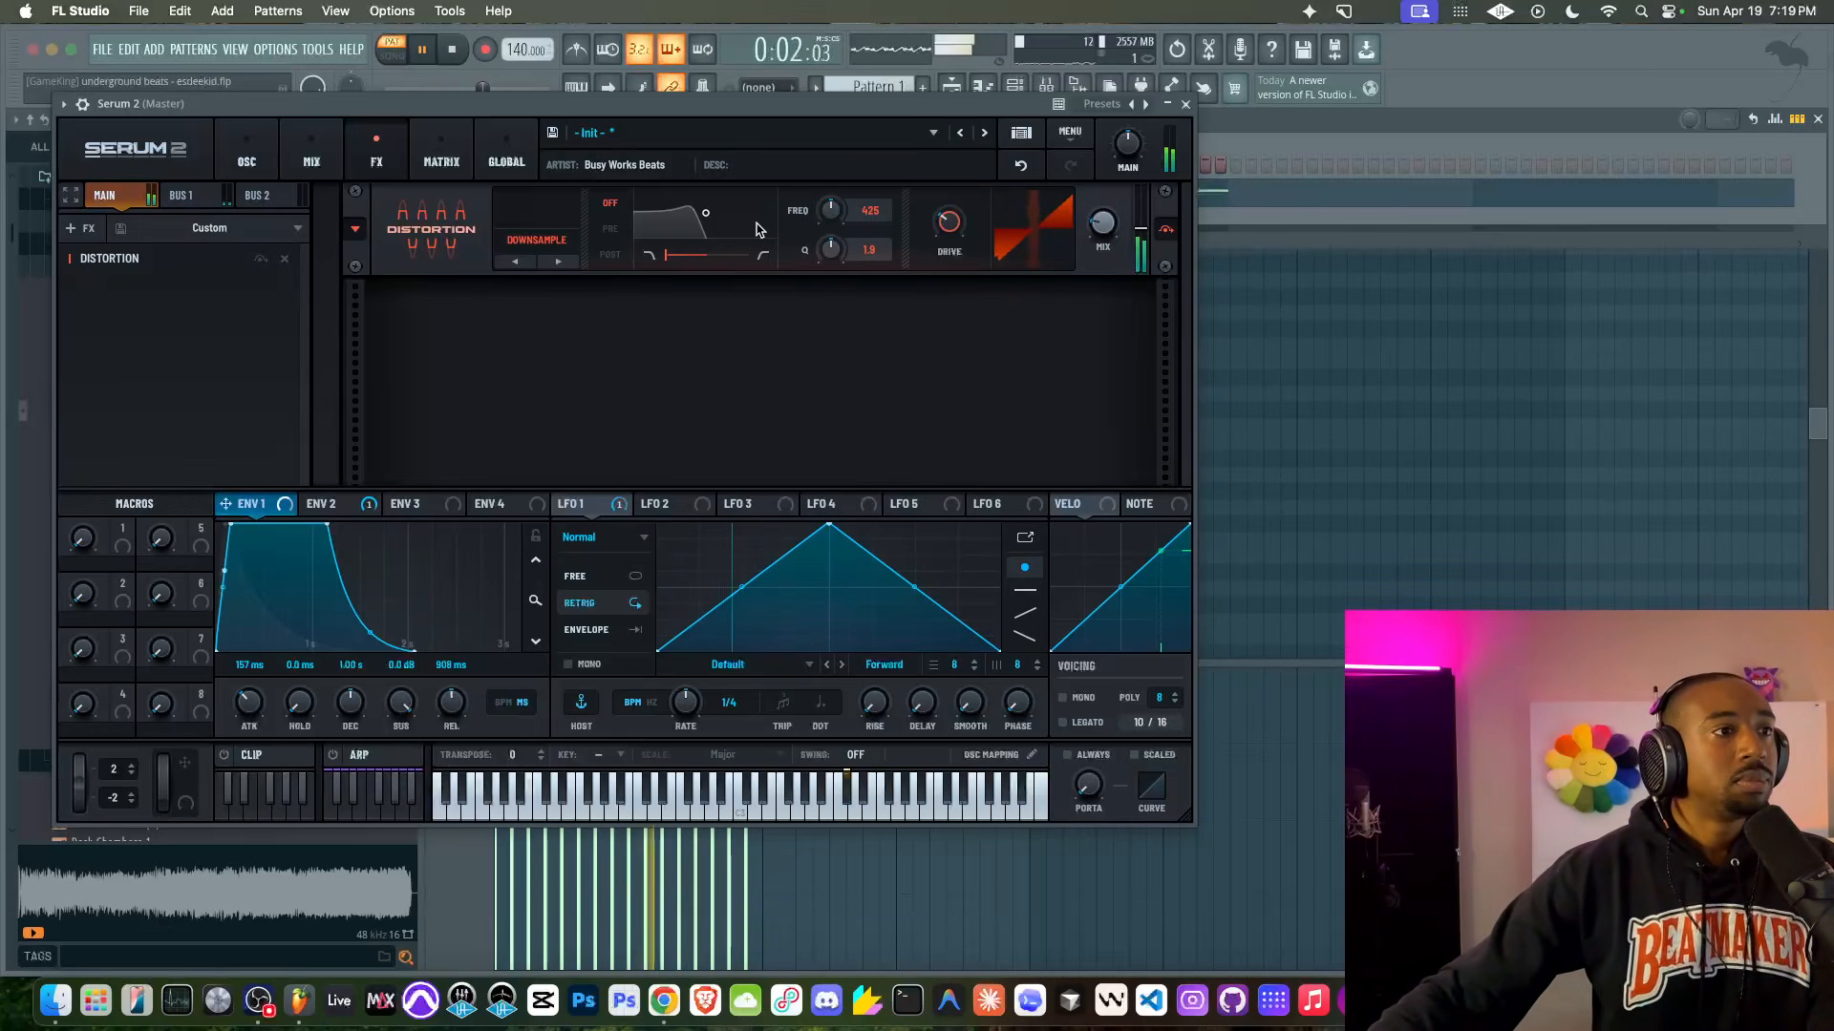
pyautogui.press('space')
# Step: Set the white noise level to 15% while the pattern plays
pyautogui.click(272, 172)
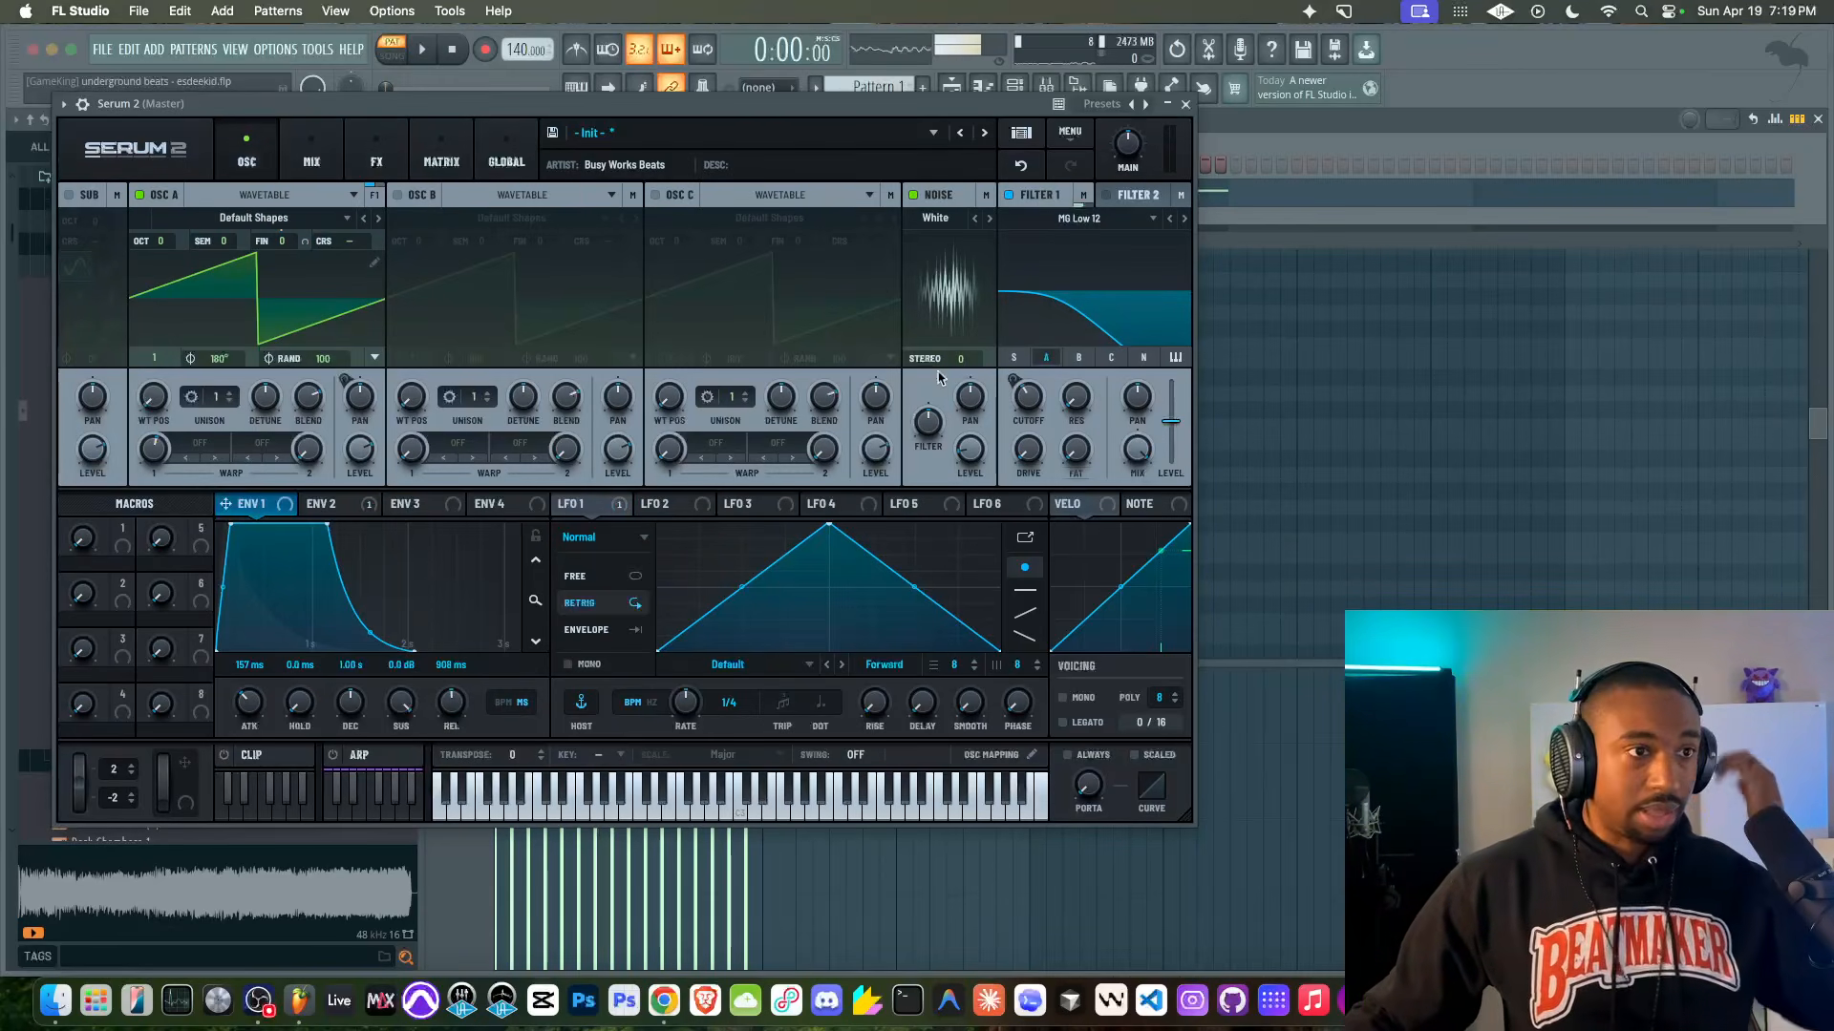
pyautogui.press('space')
pyautogui.moveTo(975, 455); pyautogui.dragTo(974, 447)
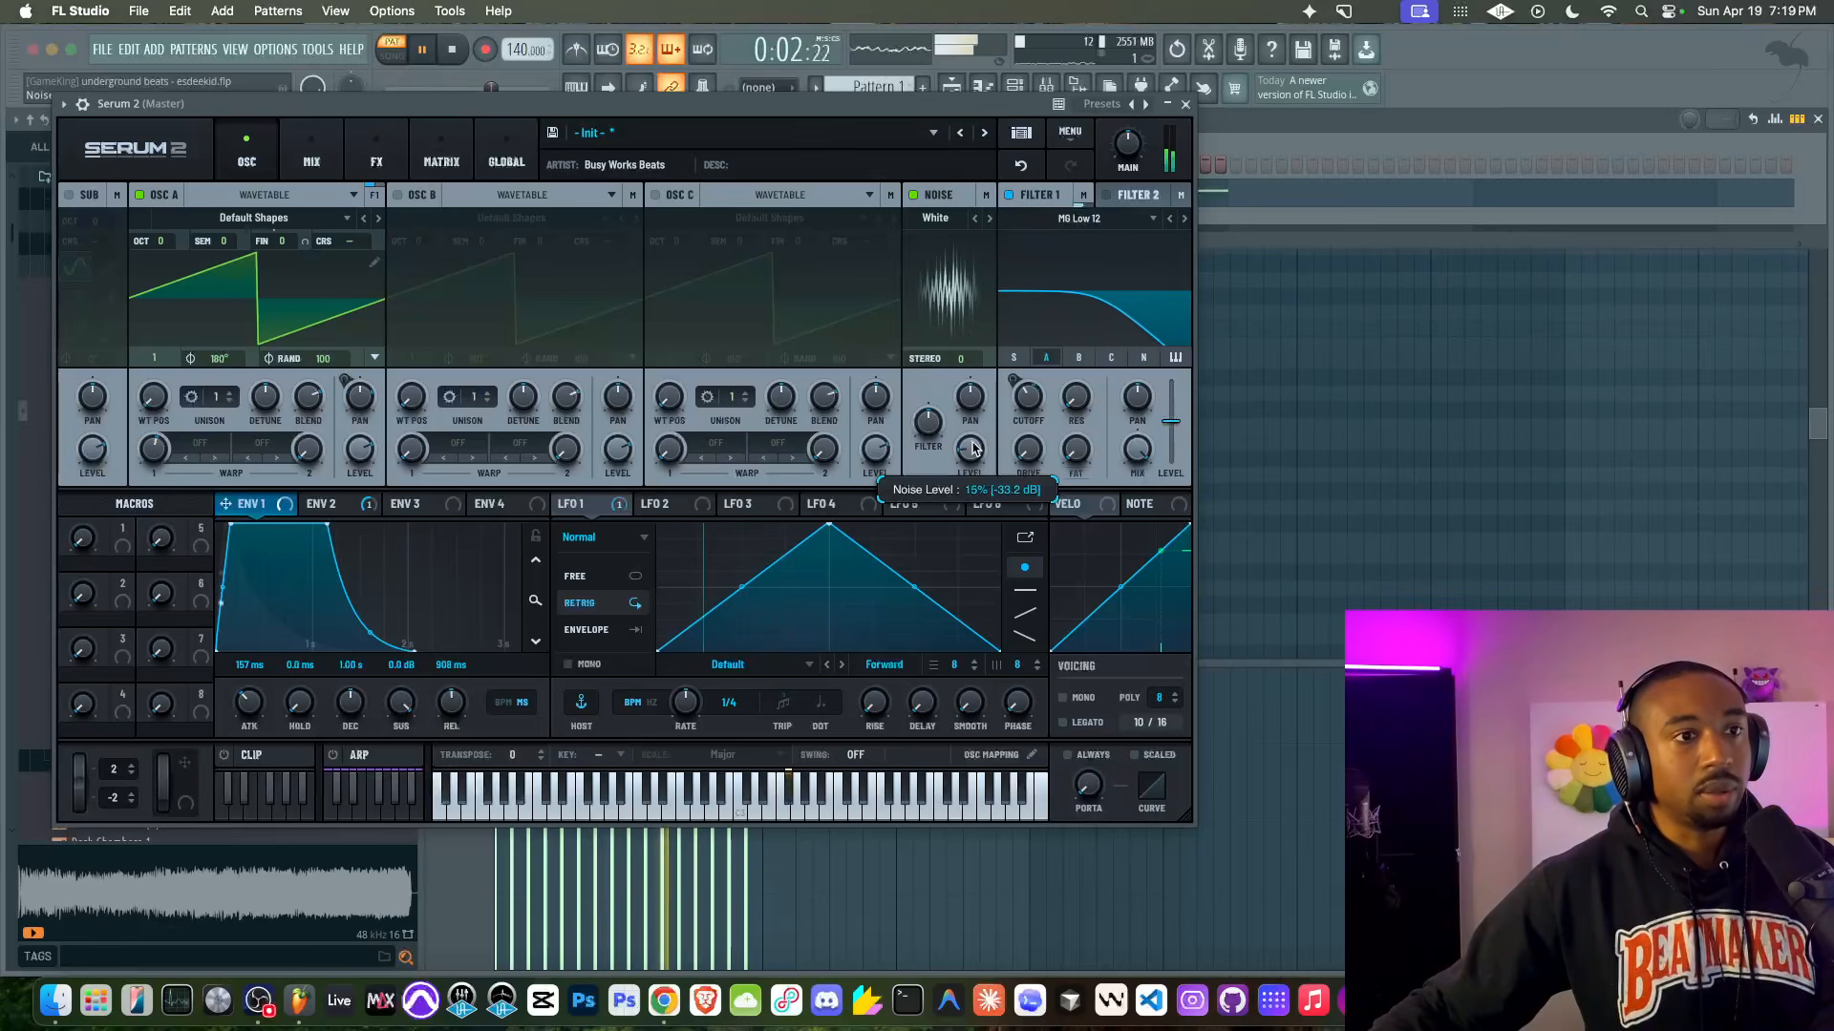
pyautogui.press('space')
# Step: Test the noise routed through Filter 1 during playback and lower the noise level slightly
pyautogui.press('space')
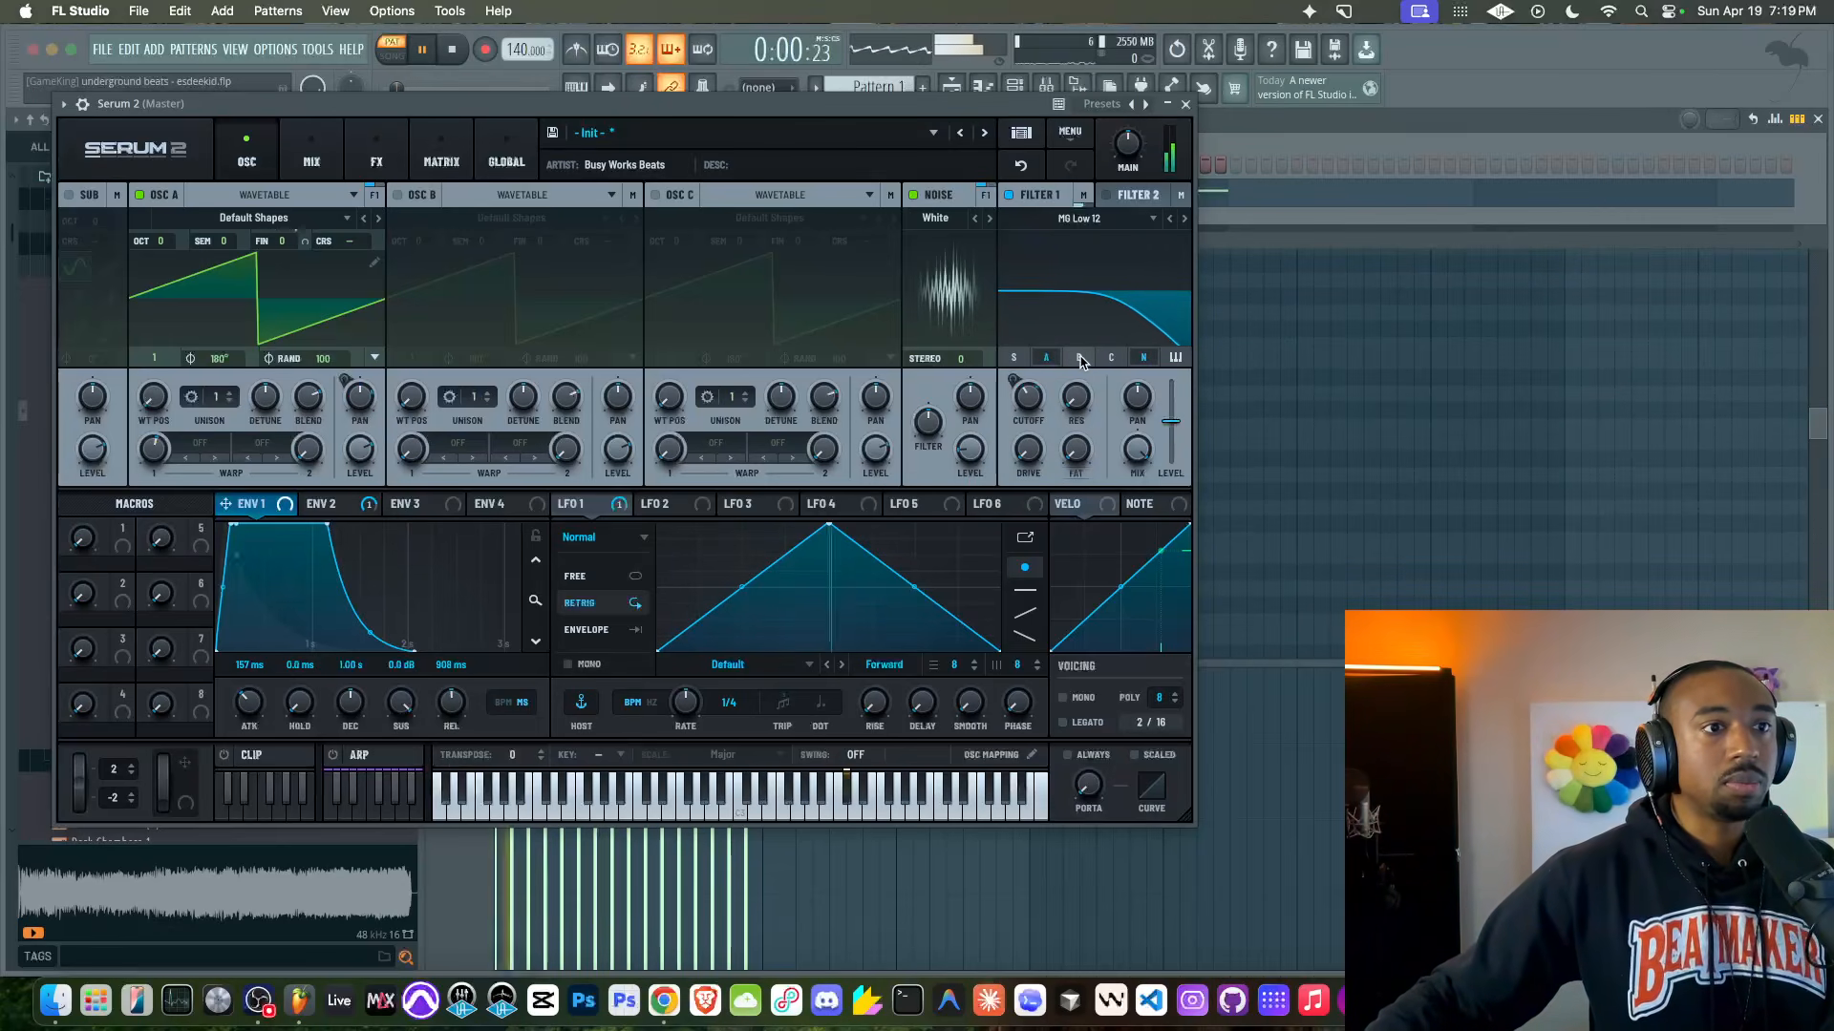
pyautogui.moveTo(970, 449)
pyautogui.mouseDown()
pyautogui.moveTo(978, 403)
pyautogui.moveTo(964, 462)
pyautogui.mouseUp()
pyautogui.press('space')
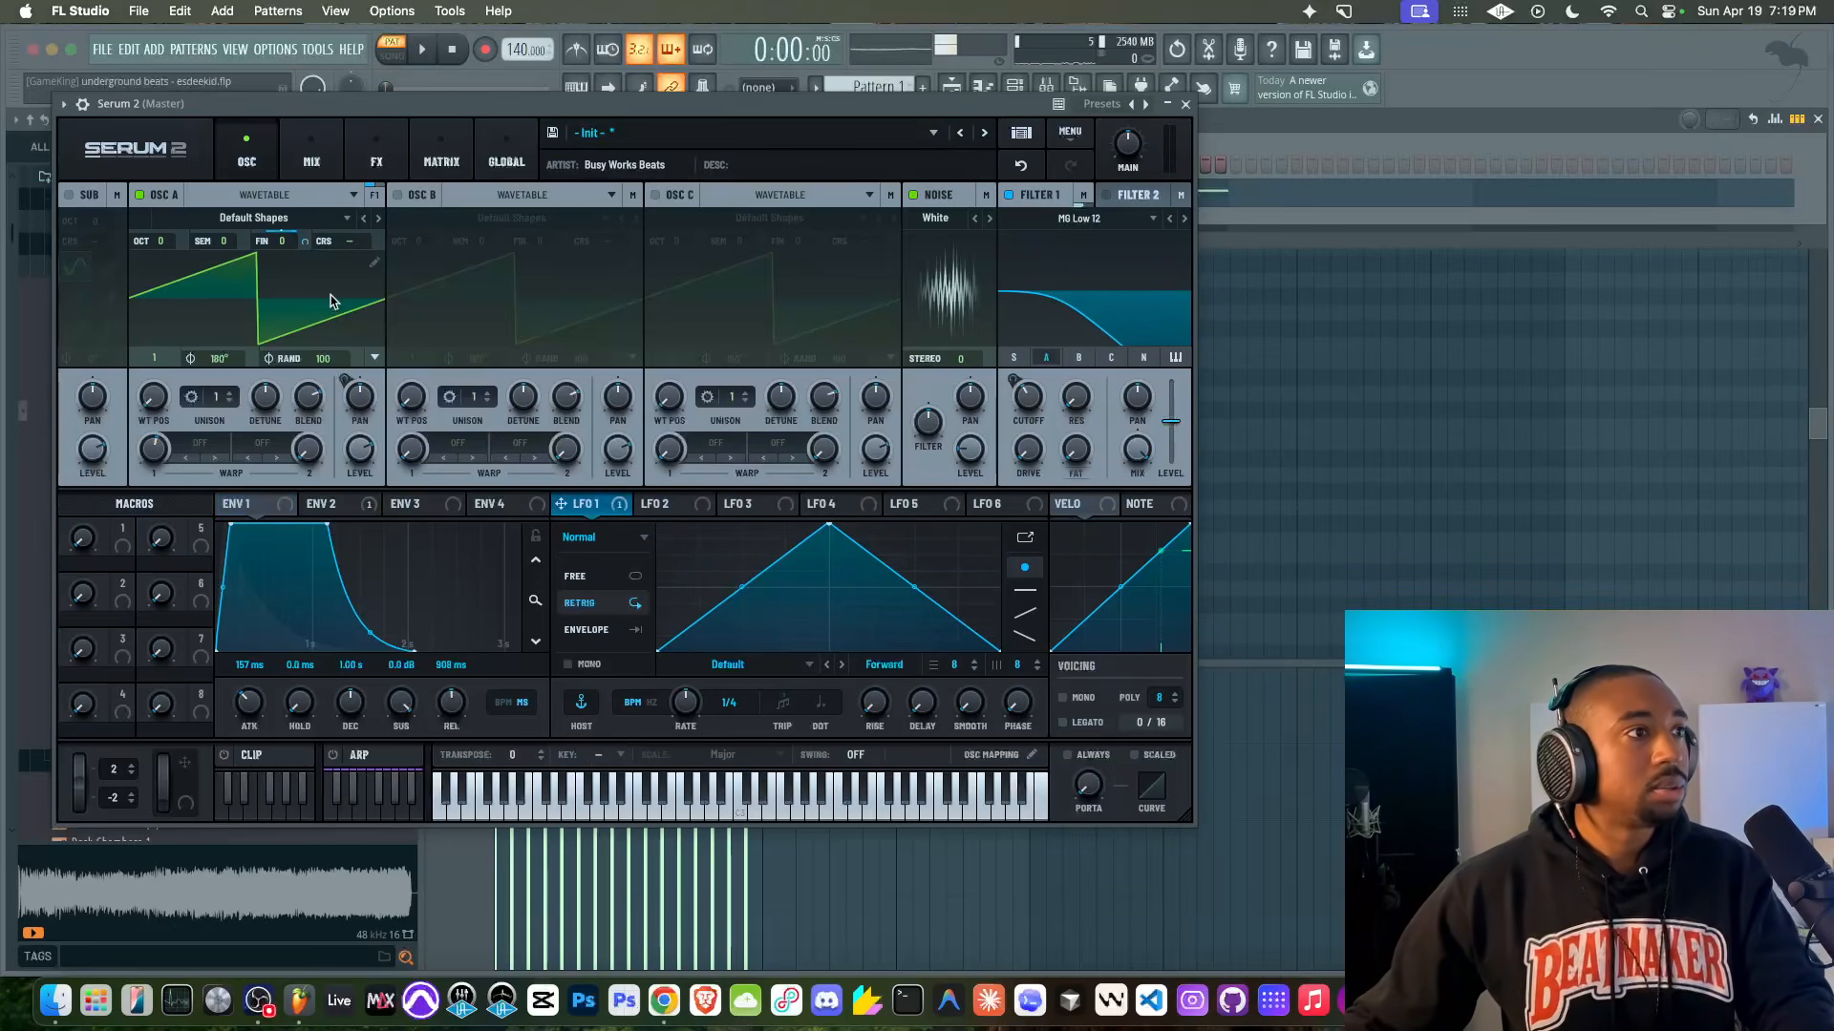
# Step: Increase LFO 1's modulation of Osc A's fine tuning and switch LFO 1's rate from BPM to Hz, playing the pattern
pyautogui.moveTo(304, 239); pyautogui.dragTo(304, 212)
pyautogui.press('space')
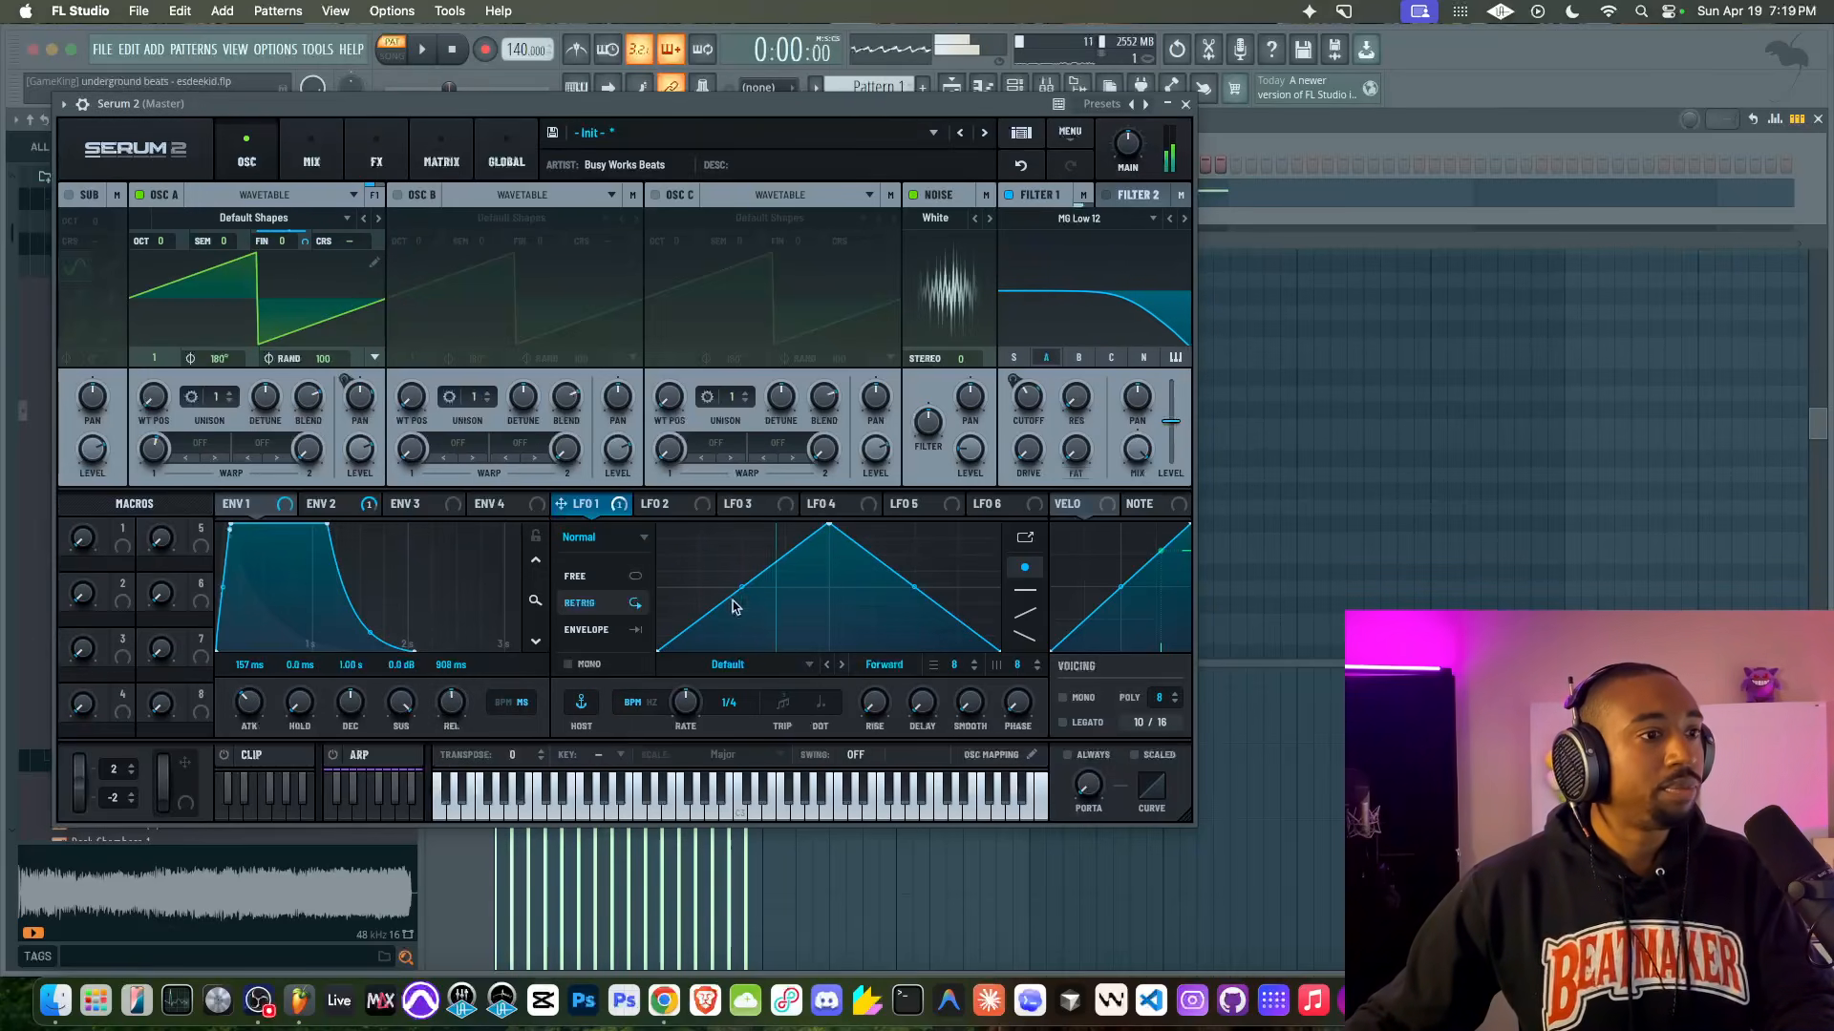
pyautogui.click(650, 703)
pyautogui.press('space')
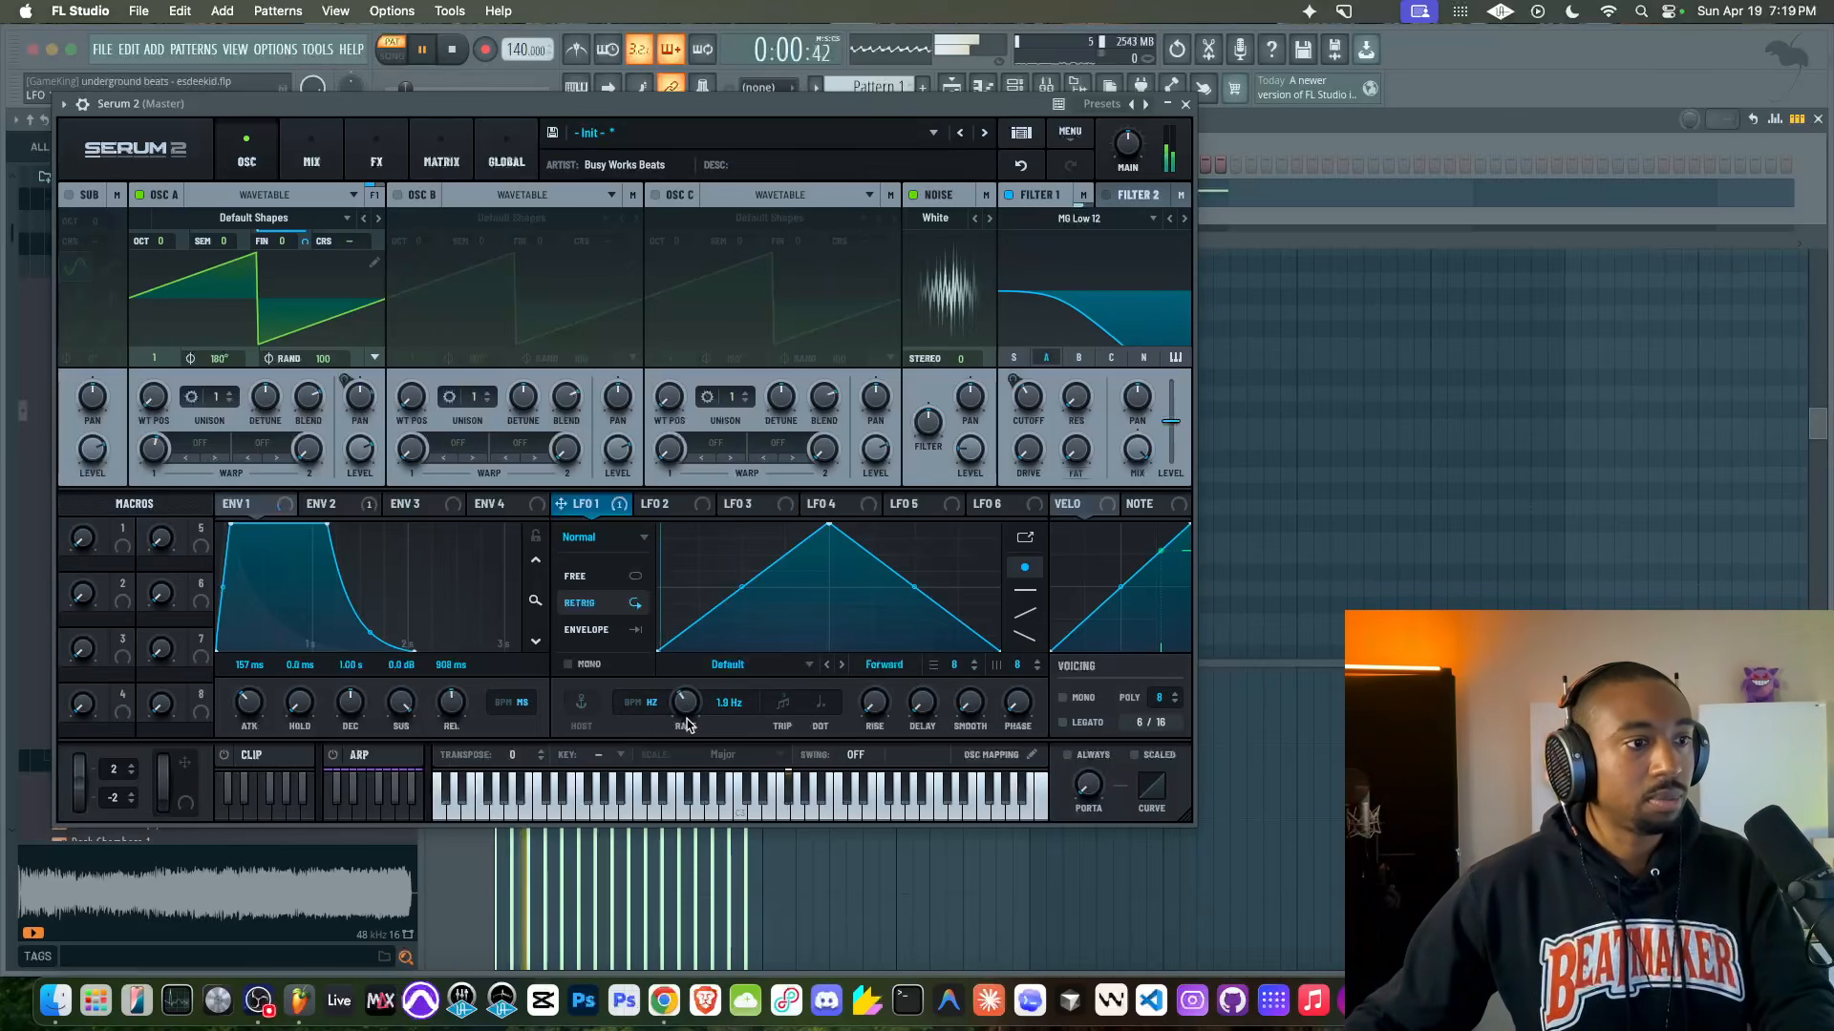
# Step: Set LFO 1's rate to 1.6 Hz and its modulation of Osc A's fine tuning to 68%, and stop playback
pyautogui.moveTo(695, 707); pyautogui.dragTo(685, 714)
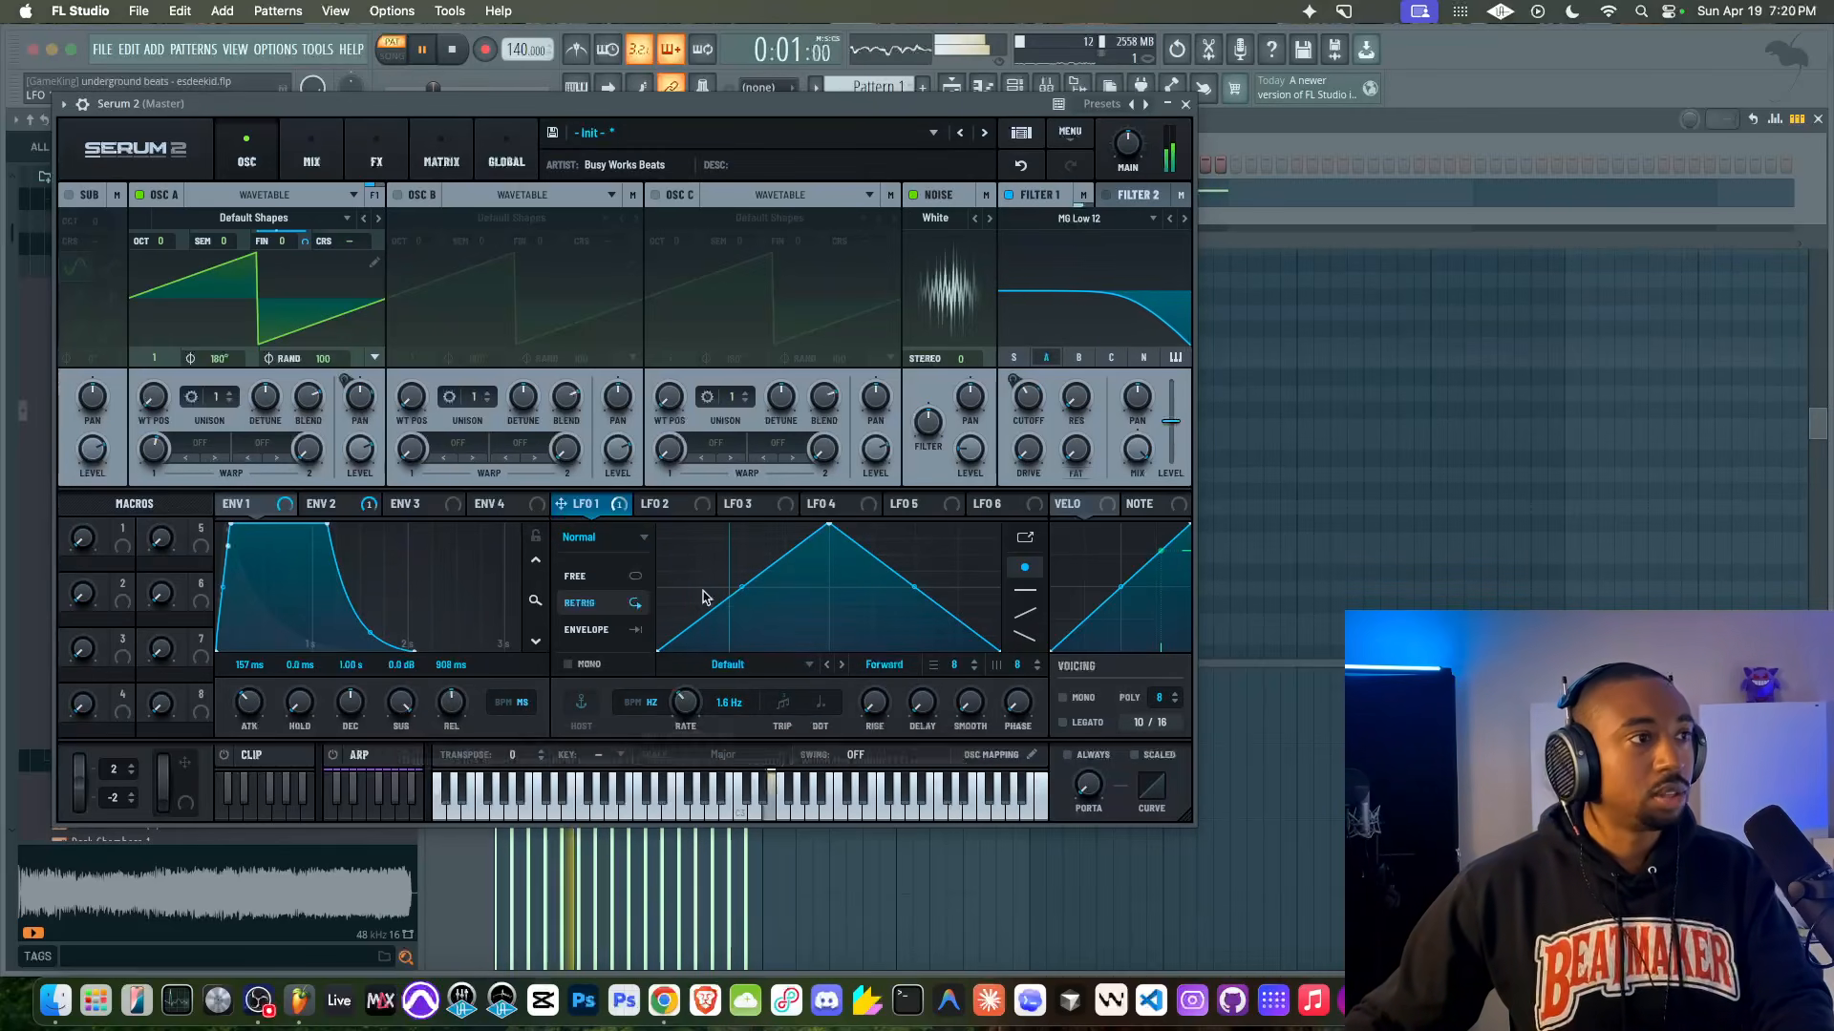
pyautogui.moveTo(304, 244); pyautogui.dragTo(306, 253)
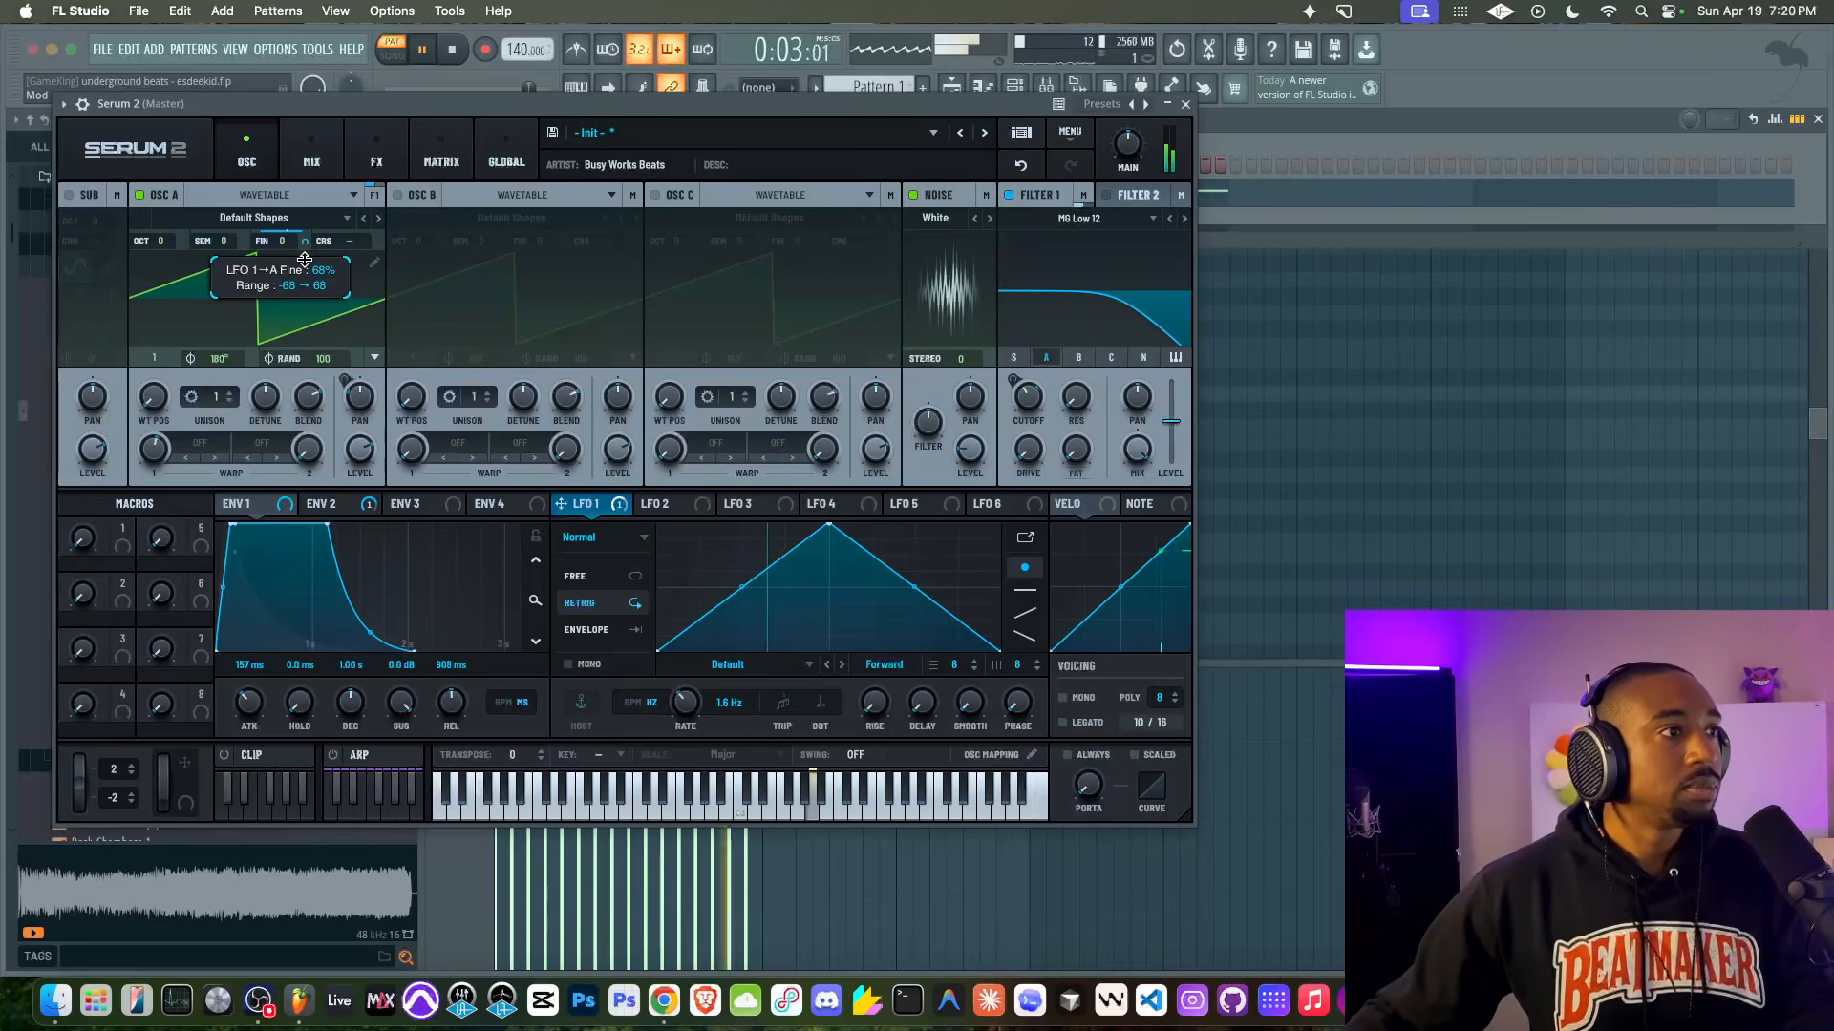
pyautogui.press('space')
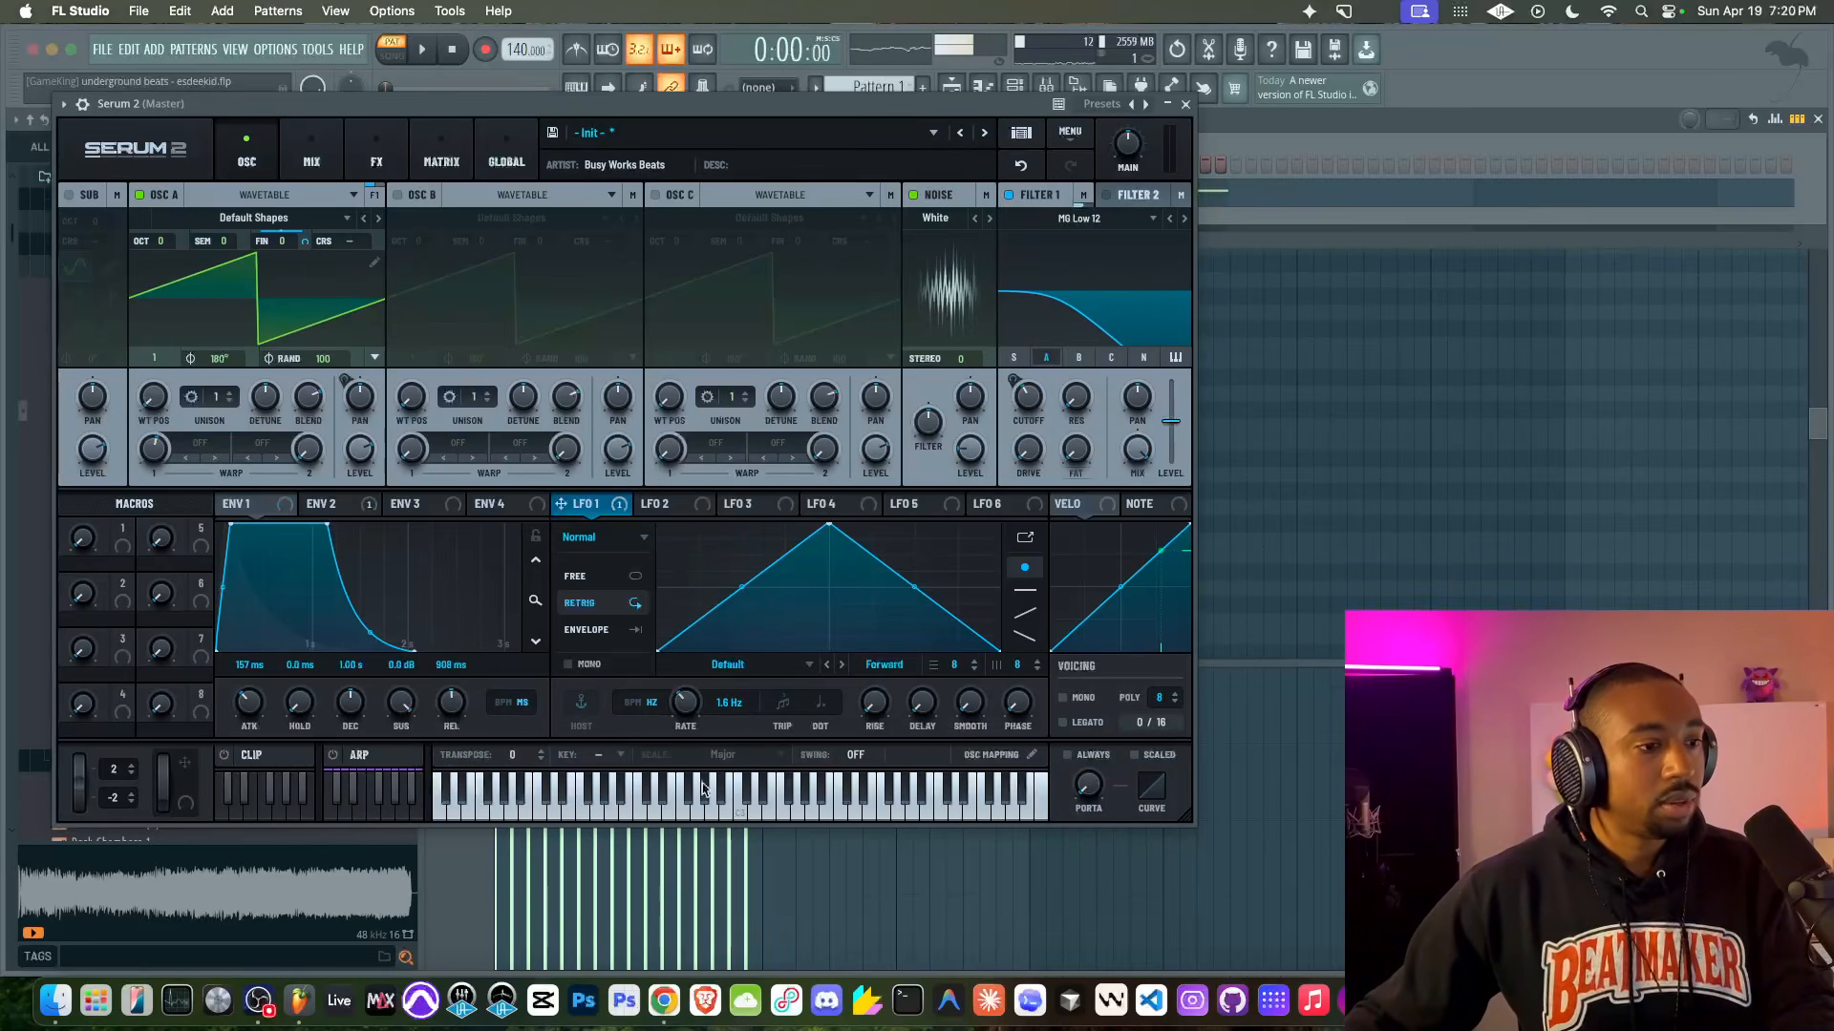
# Step: Switch to Chrome to listen to 4 Raws from the start for comparison, and return to FL Studio
pyautogui.click(665, 998)
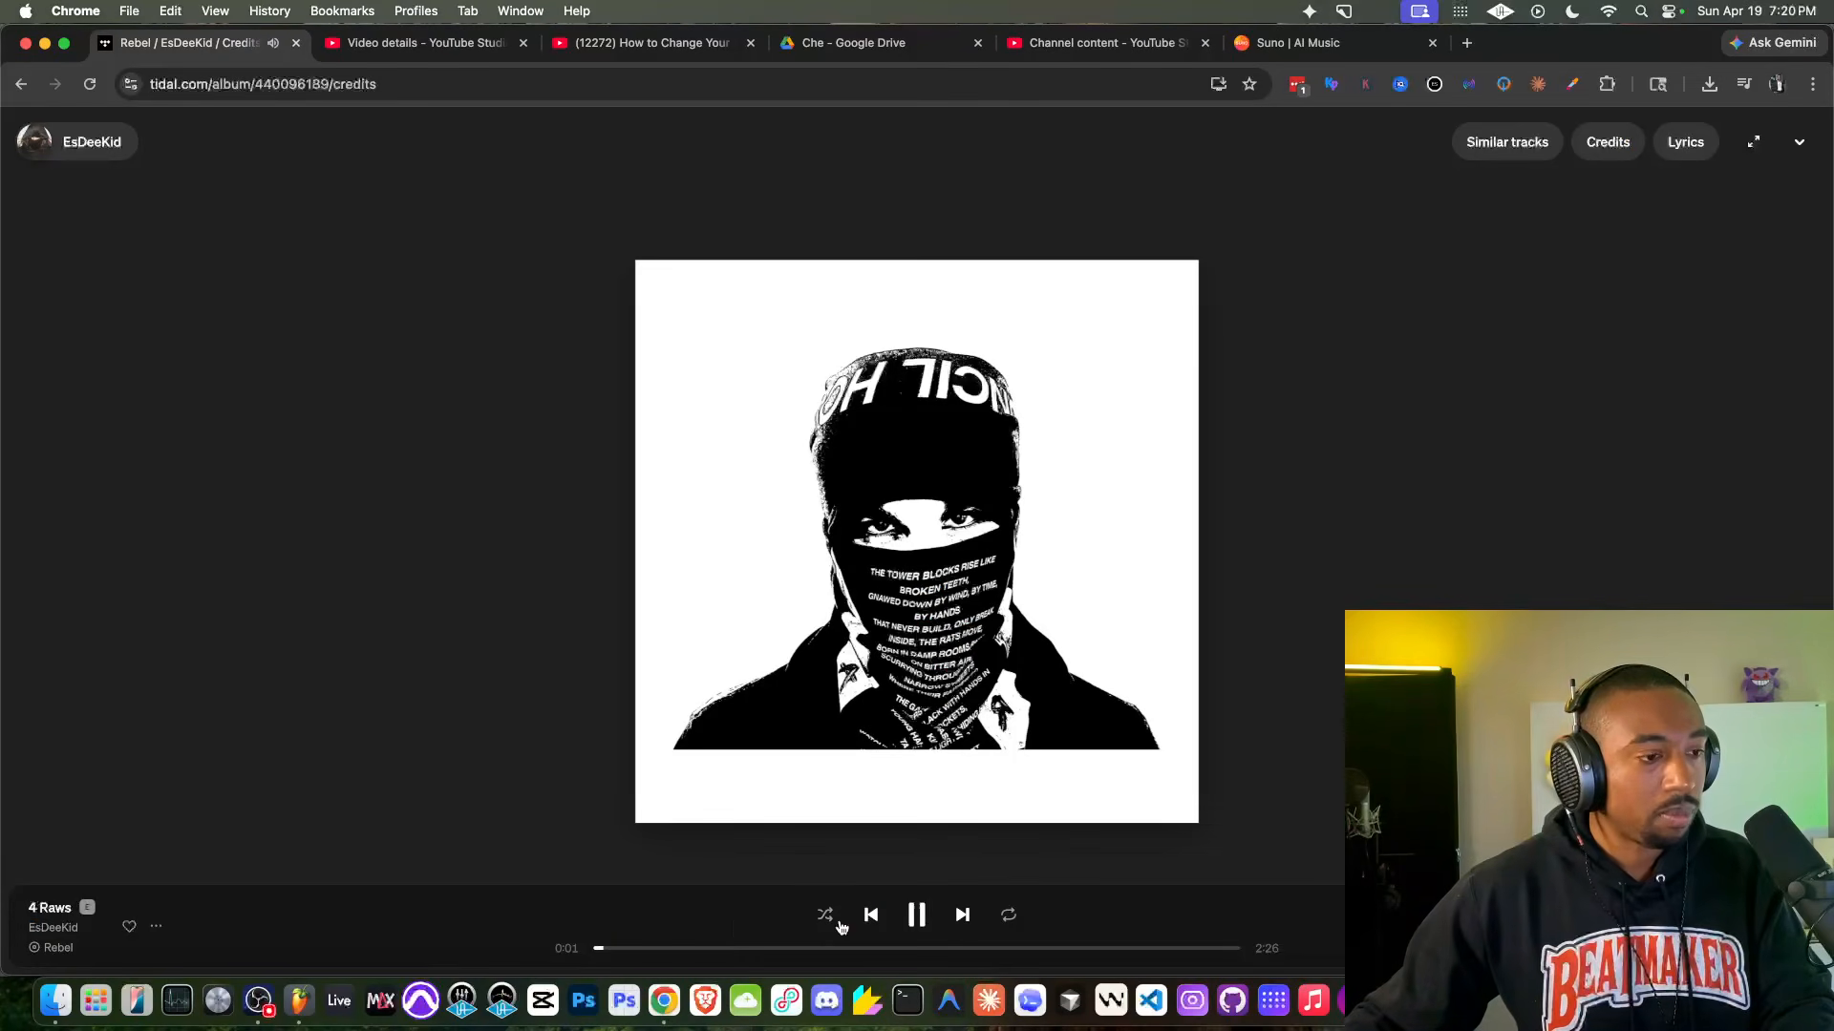
pyautogui.click(587, 952)
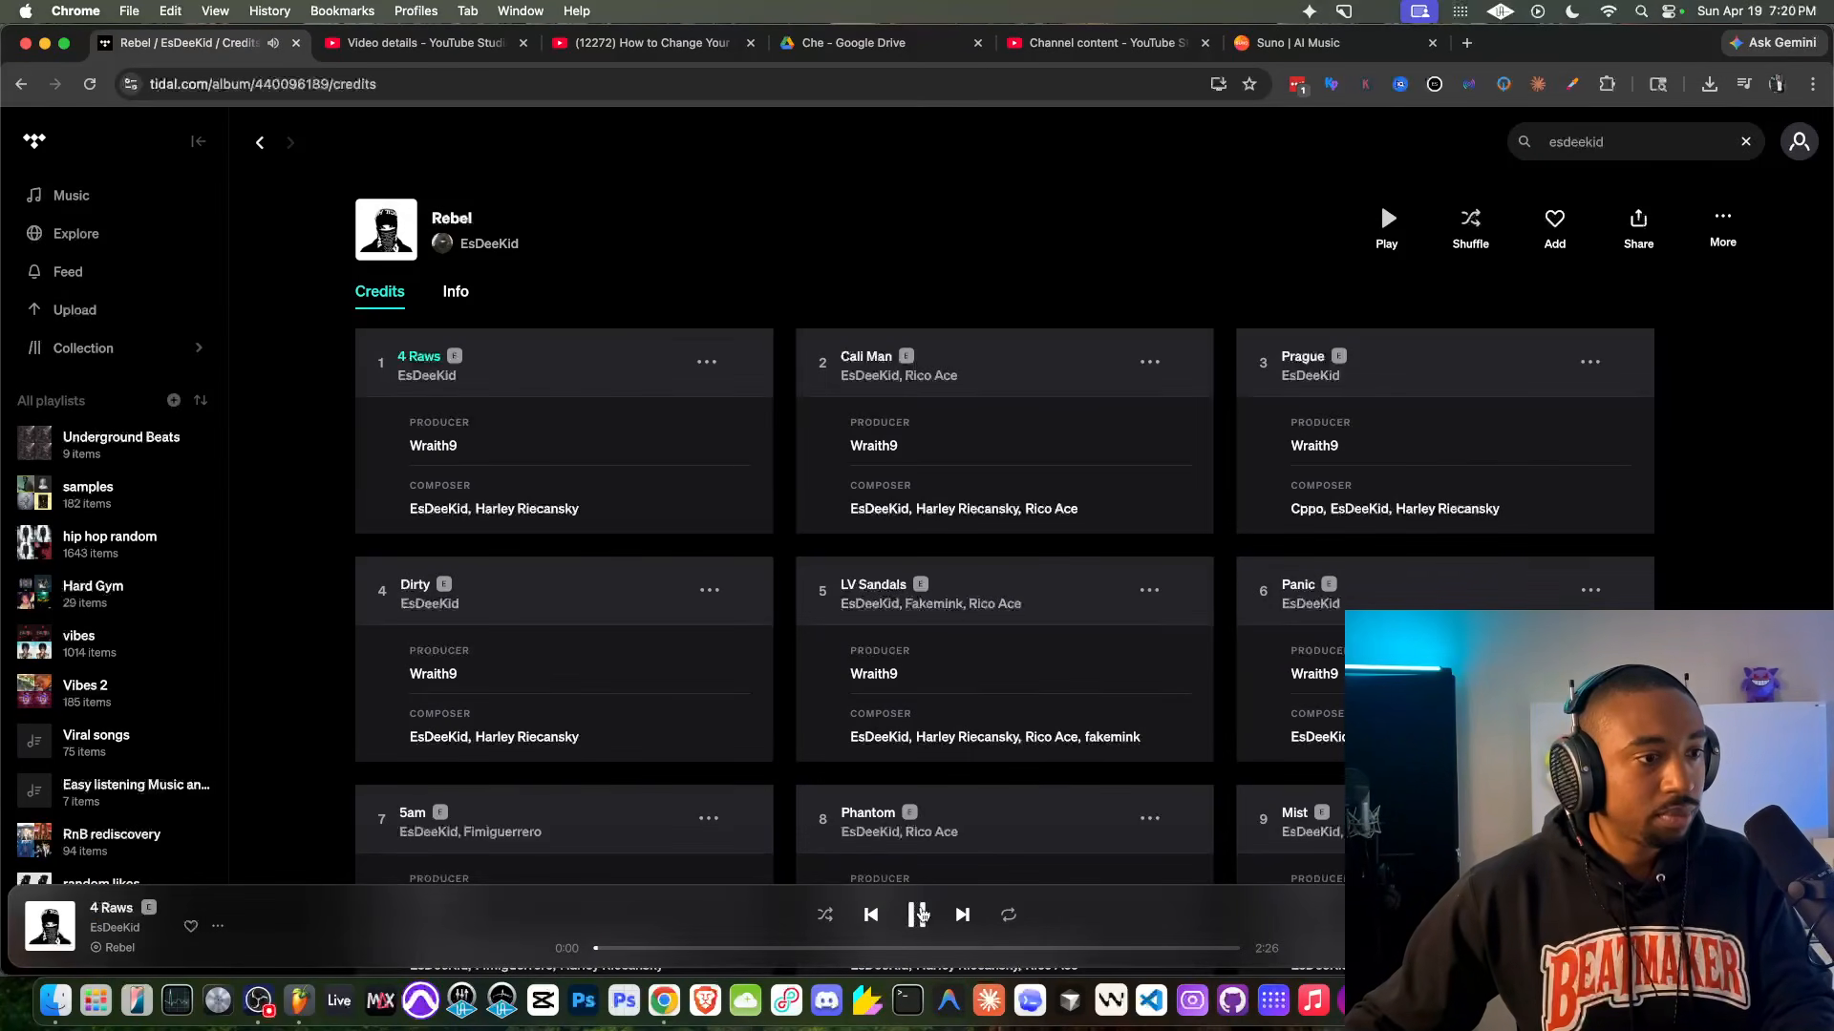
pyautogui.click(720, 911)
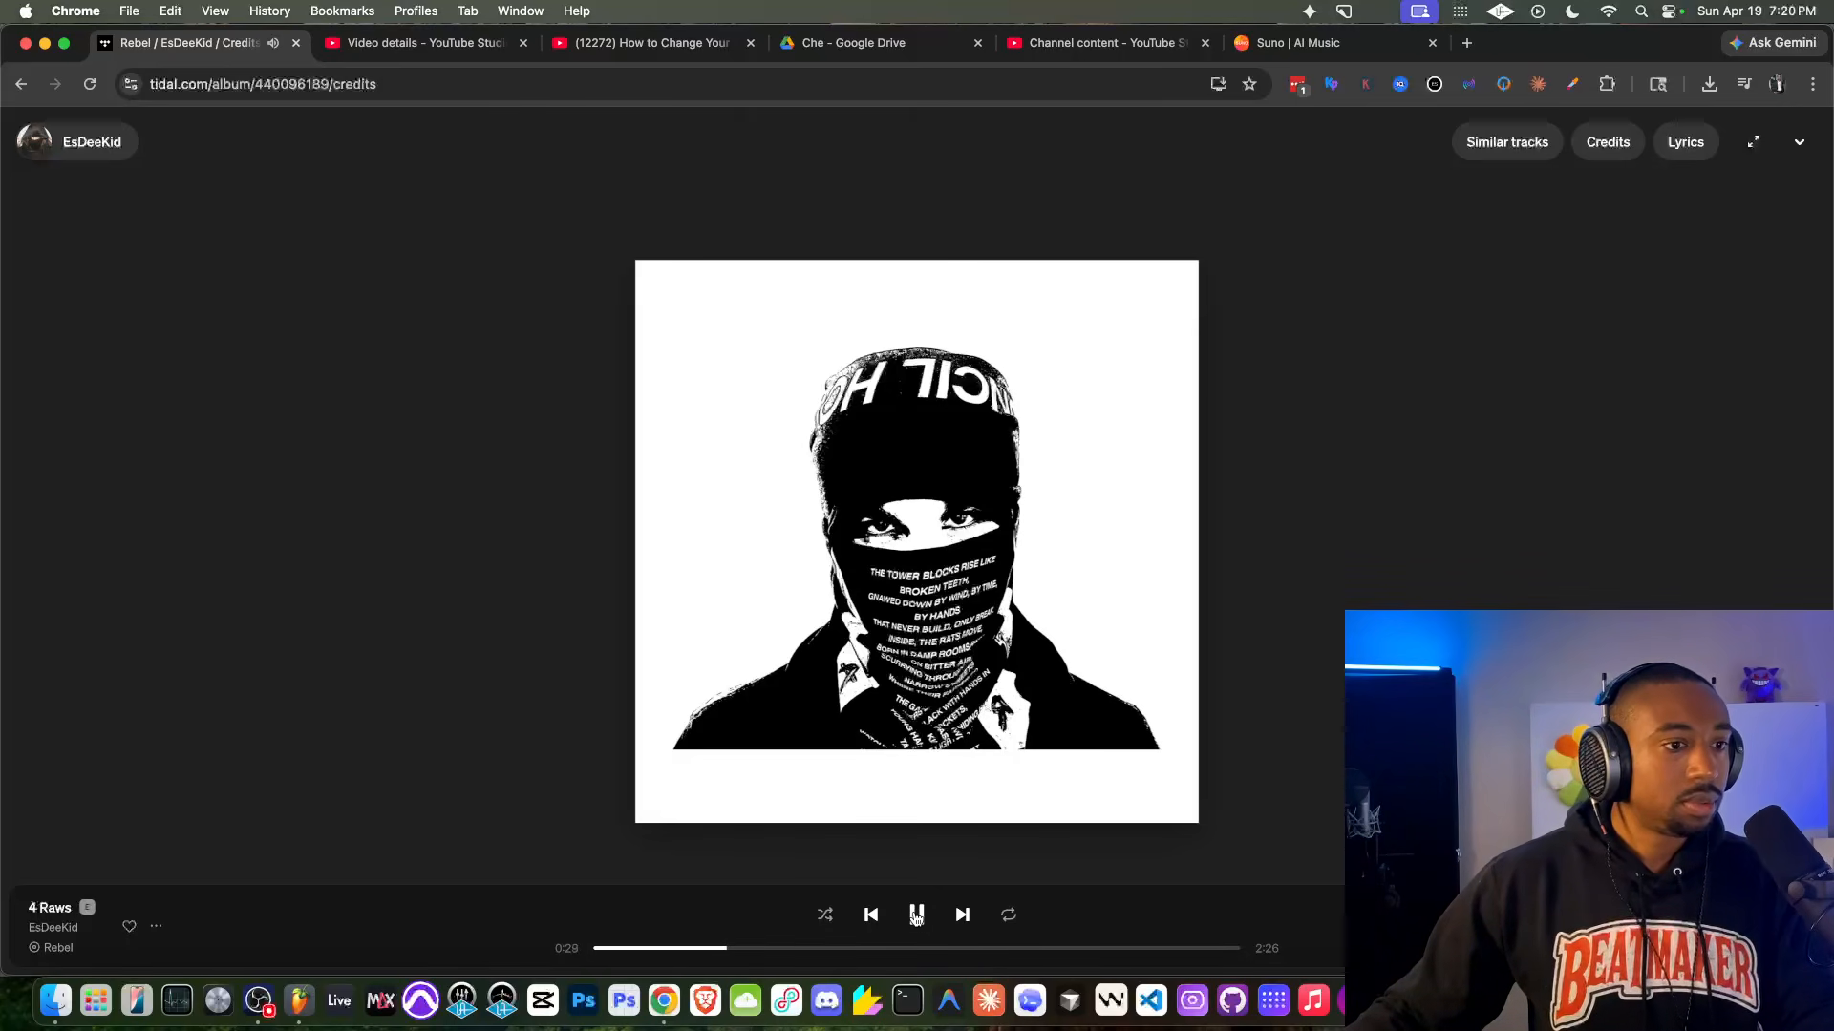
pyautogui.click(300, 1004)
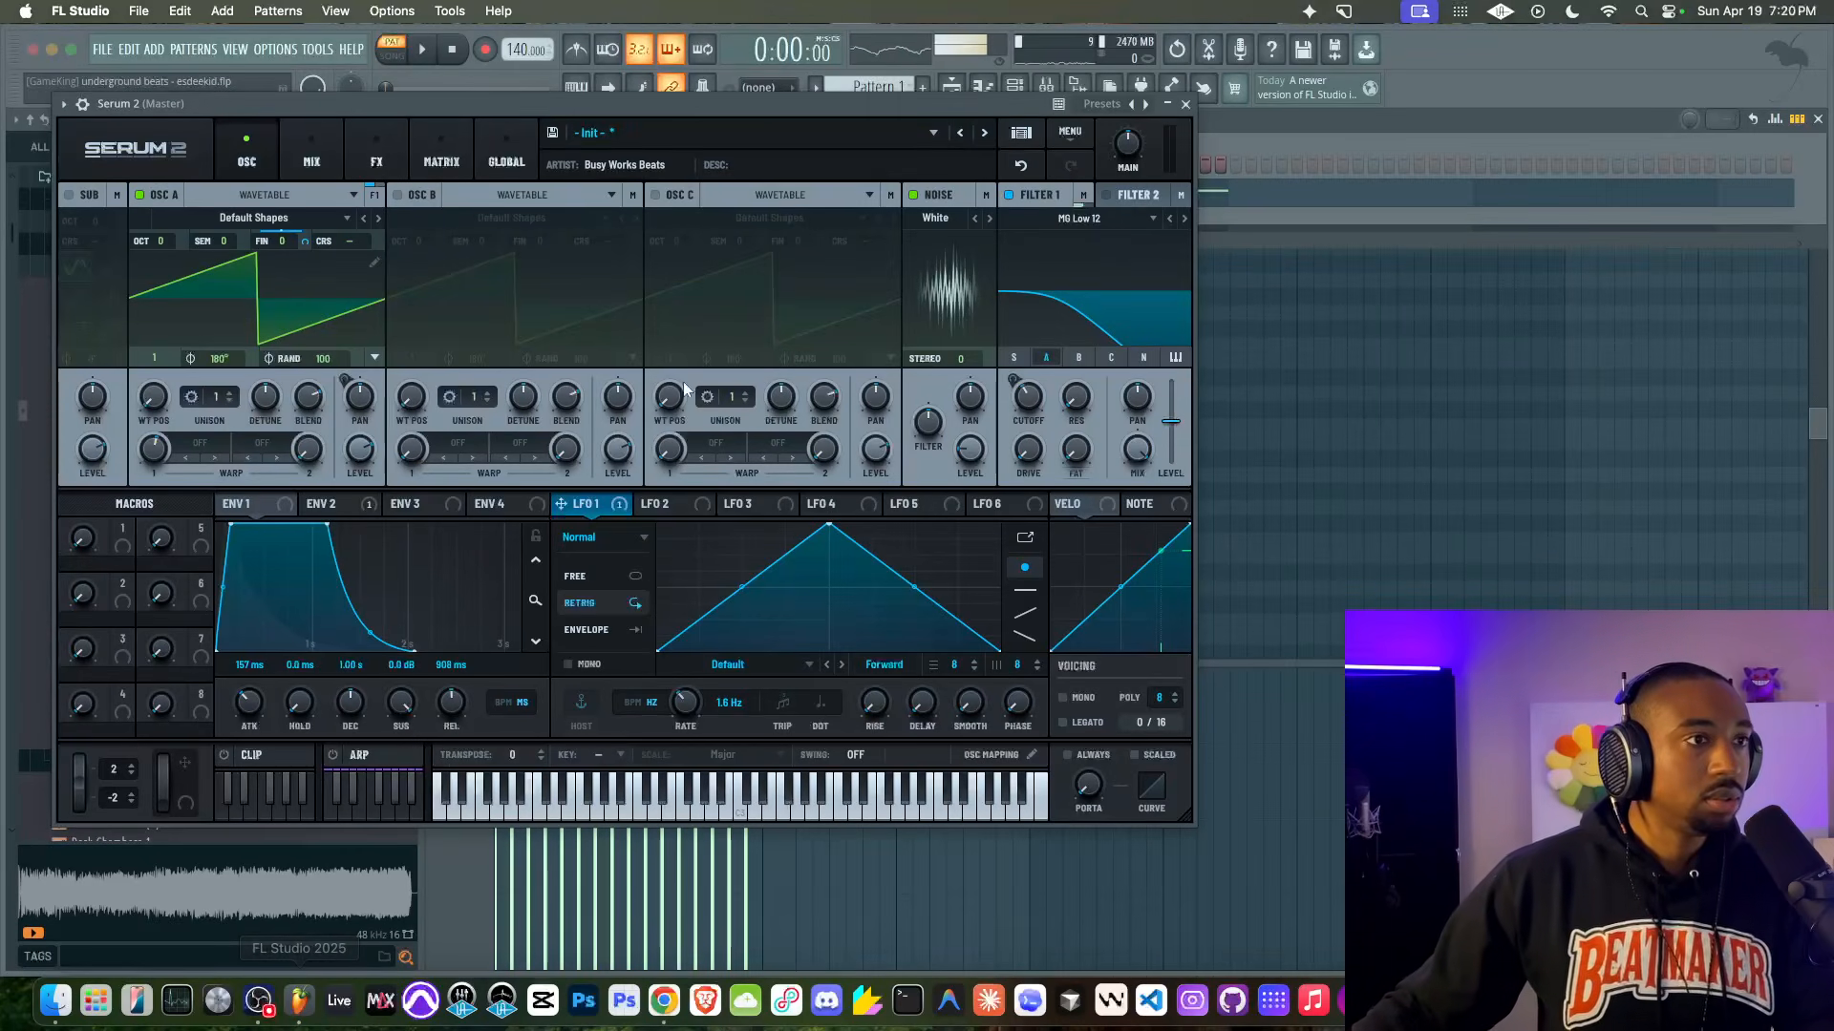
# Step: Close Serum 2, delete the unused Sampler channel from the channel rack and show the playlist
pyautogui.click(1185, 105)
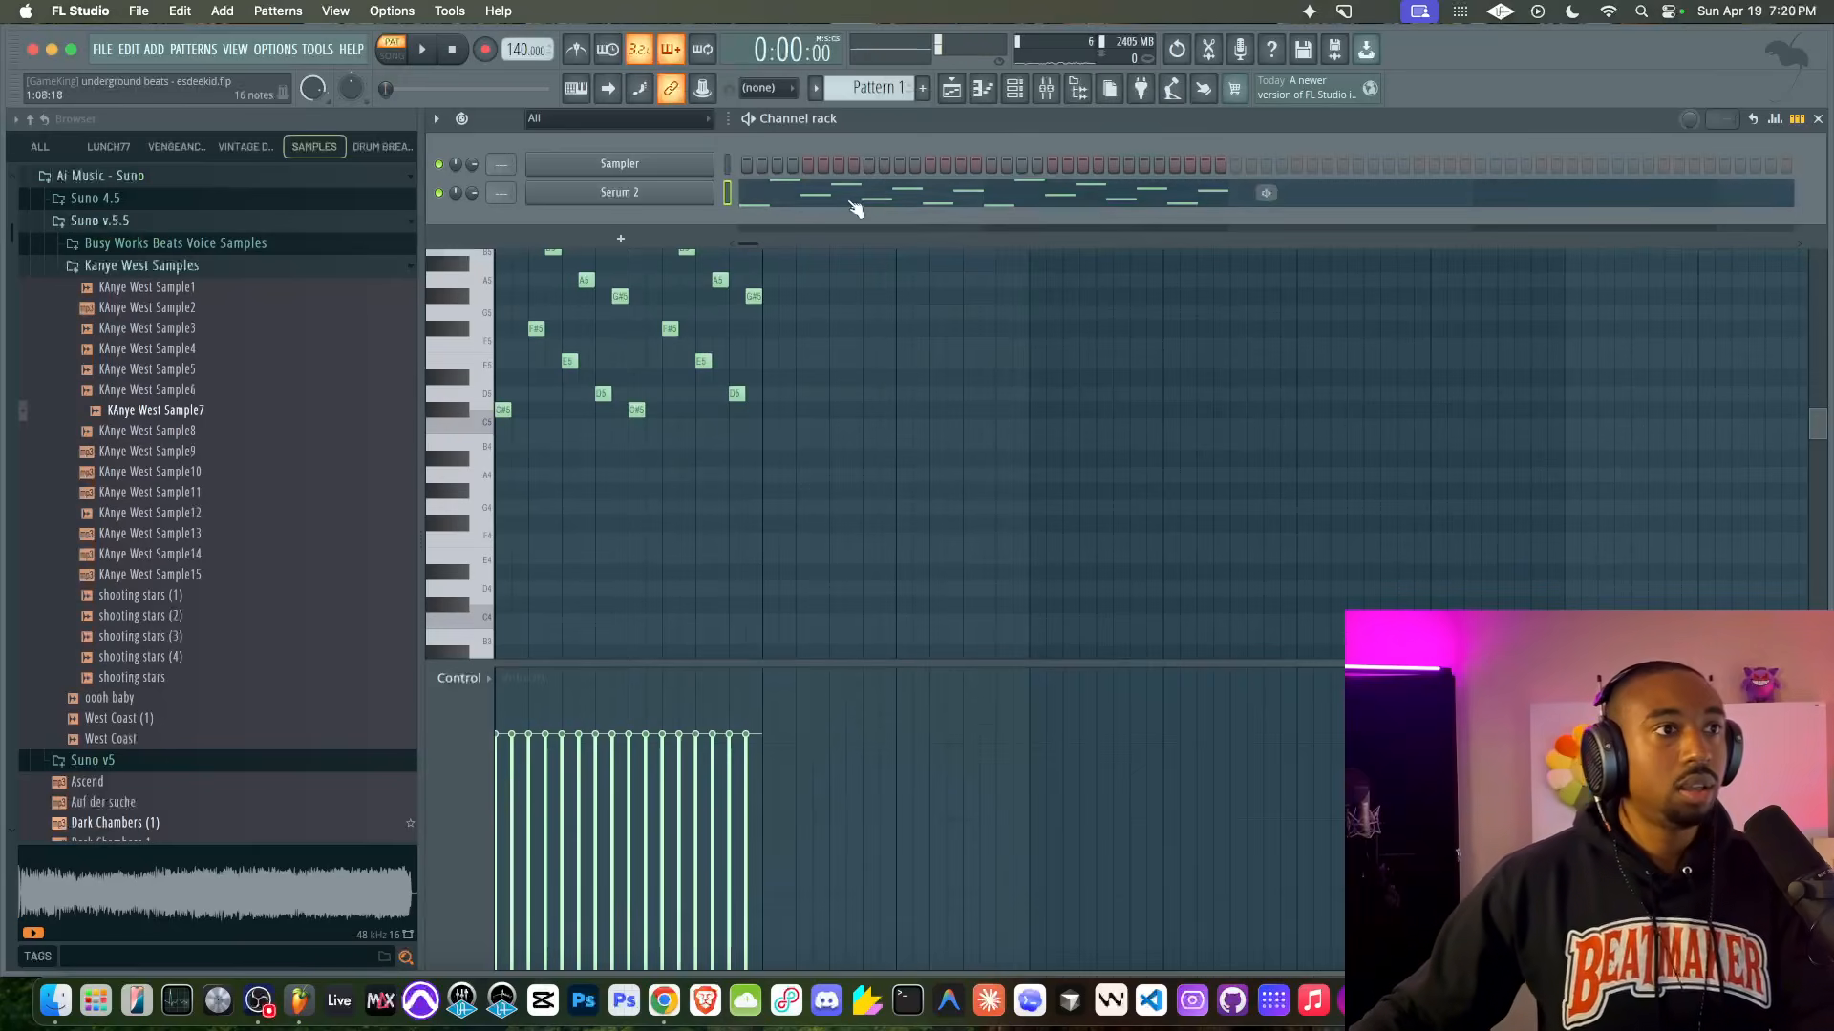
pyautogui.rightClick(642, 172)
pyautogui.click(684, 325)
pyautogui.press('space')
pyautogui.click(950, 88)
pyautogui.press('space')
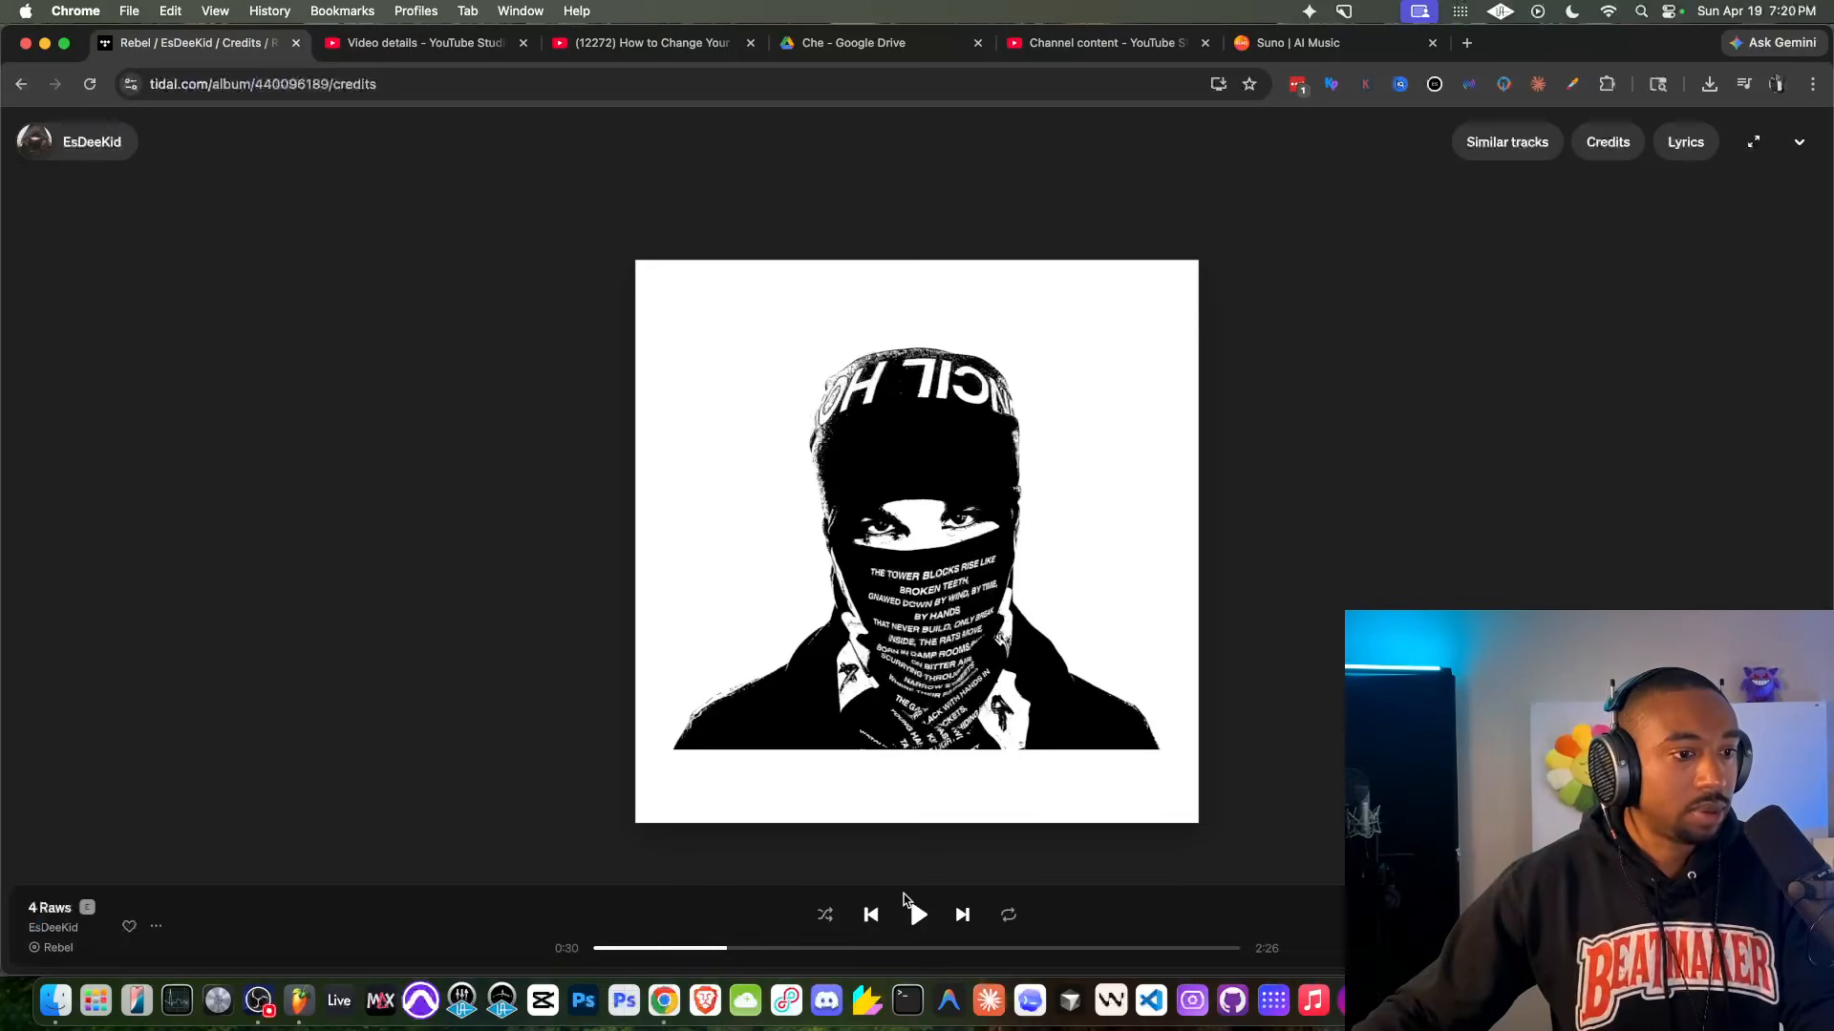
# Step: Play a short passage of 4 Raws in Chrome and switch FL Studio's browser to show all folders
pyautogui.click(917, 915)
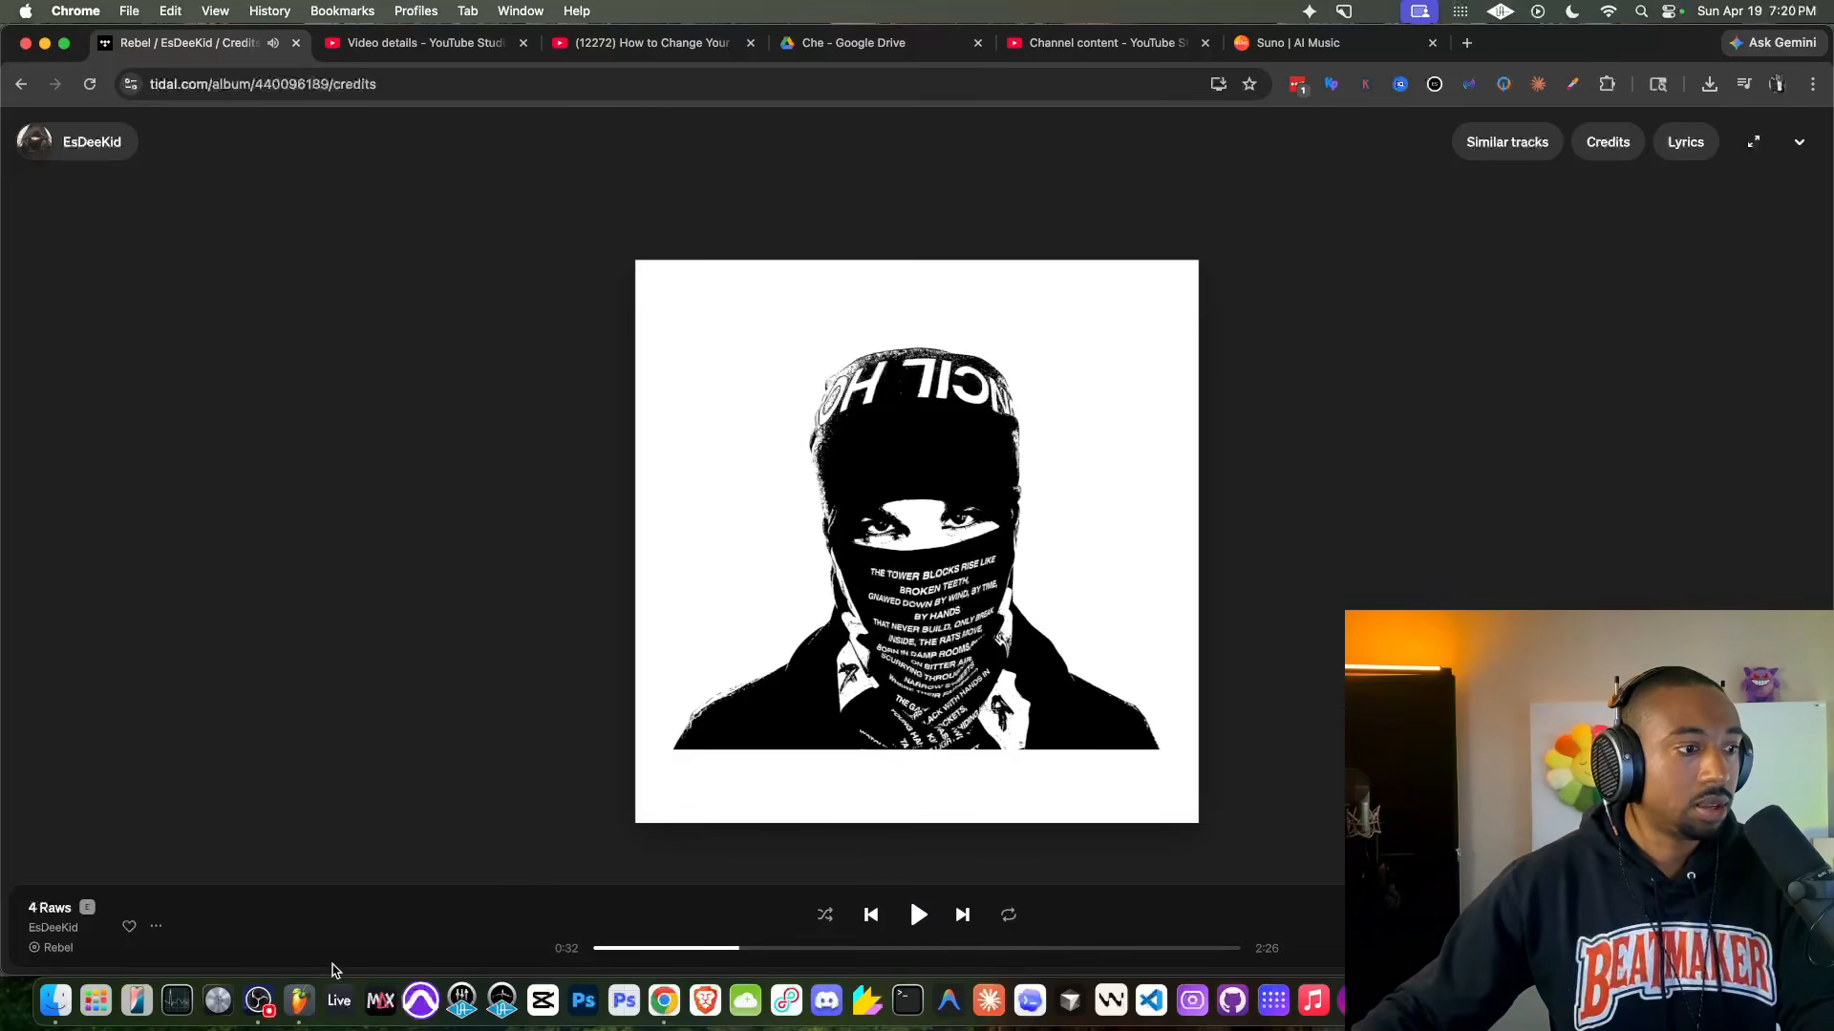
pyautogui.click(299, 1000)
pyautogui.click(19, 120)
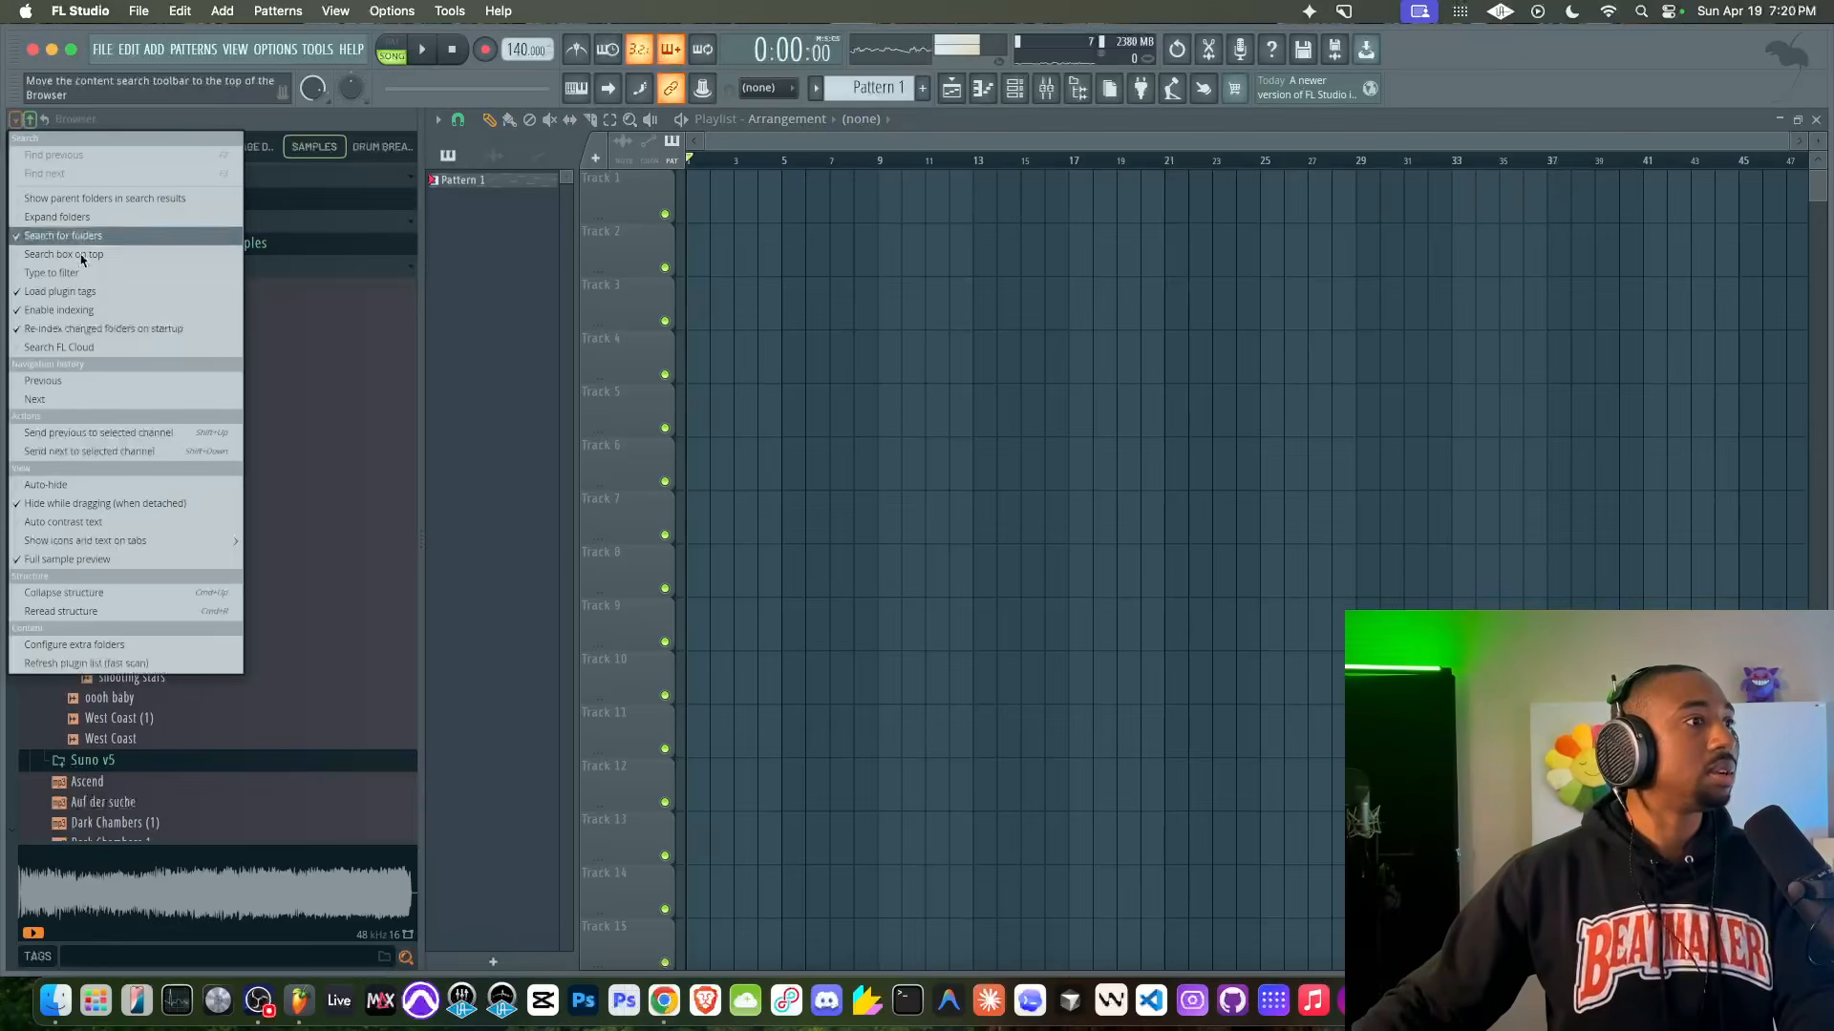
pyautogui.click(23, 121)
pyautogui.click(27, 121)
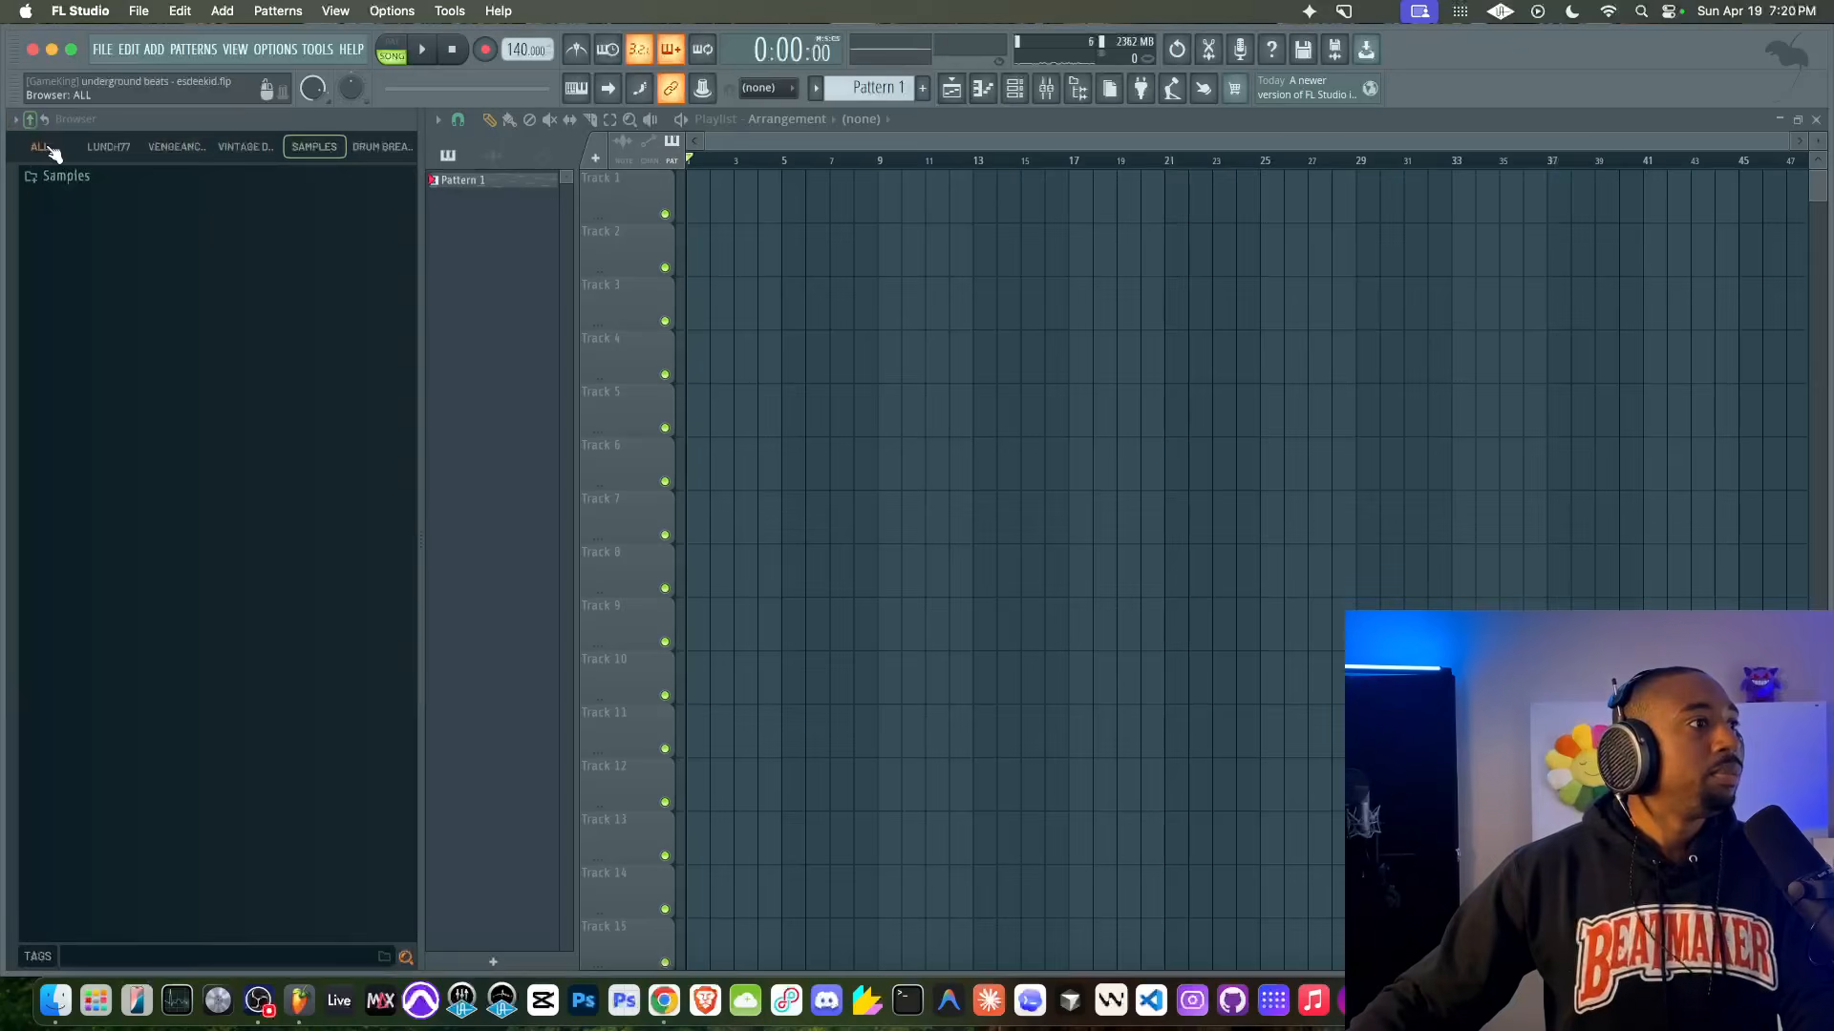
pyautogui.click(40, 148)
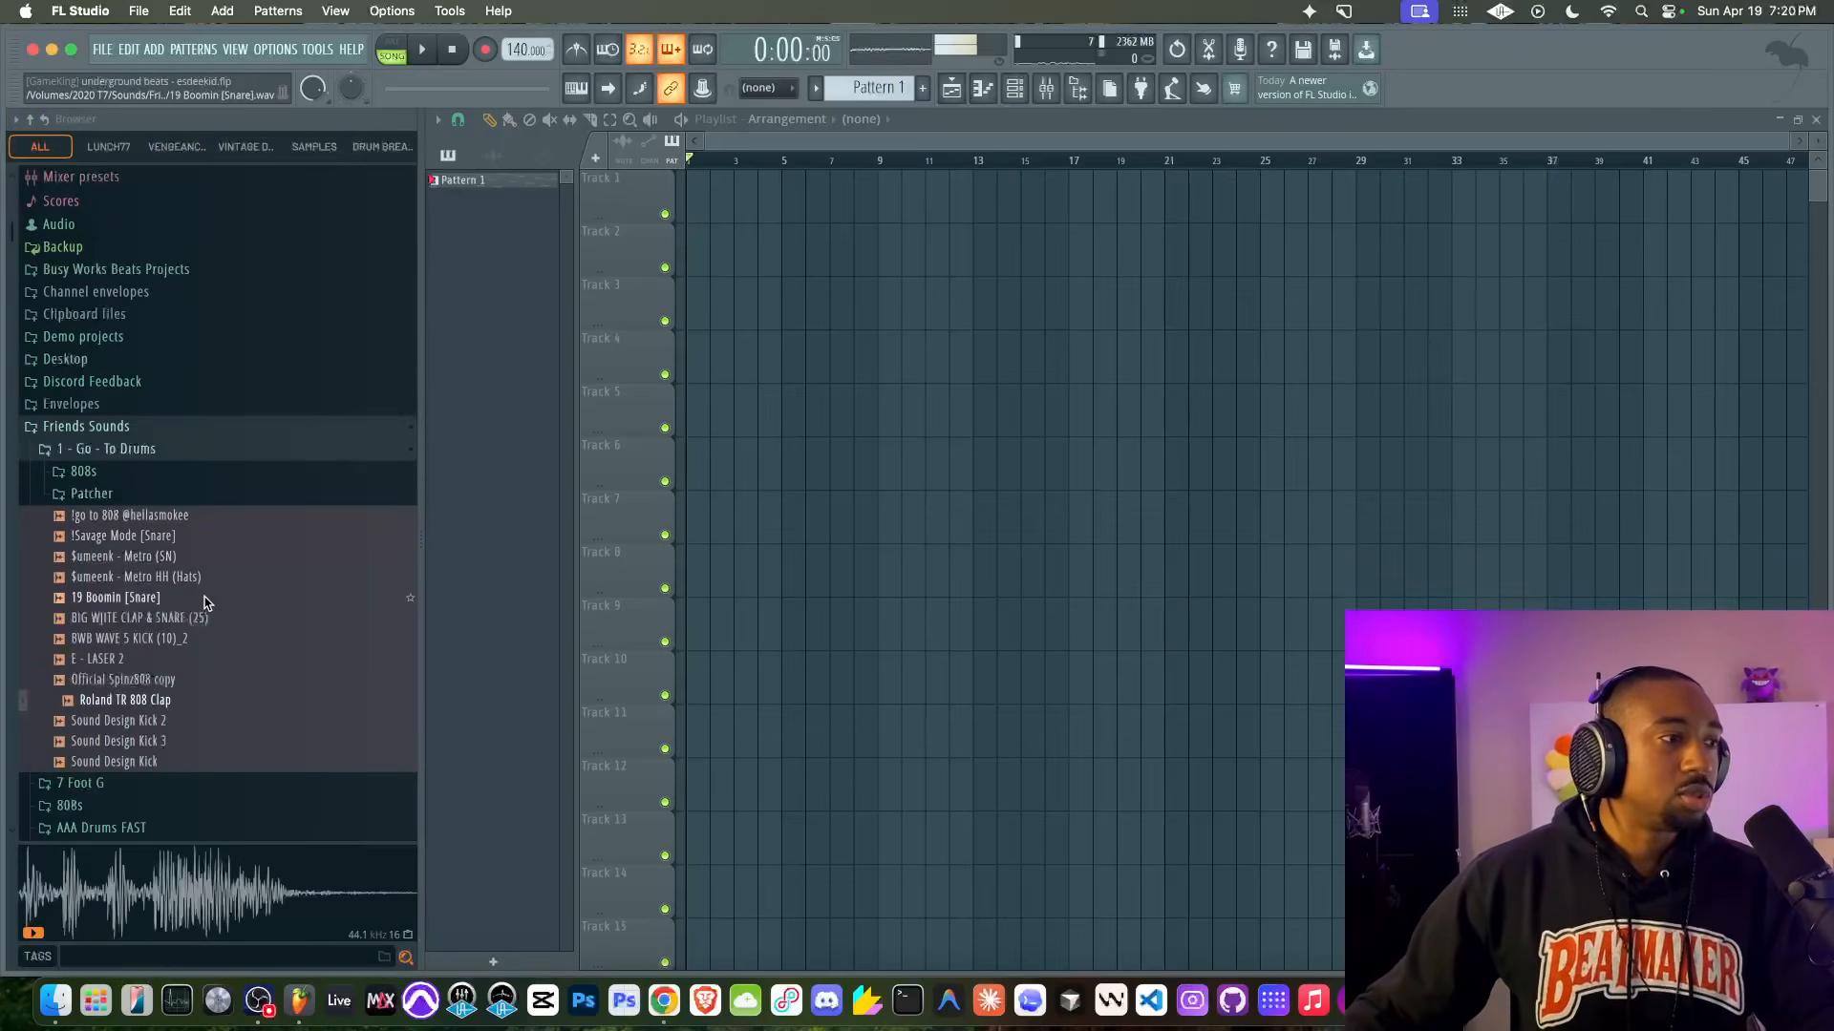
# Step: Load BIG WJITE CLAP & SNARE (25) into a new channel on mixer track 1 and set its volume to 45%
pyautogui.click(194, 619)
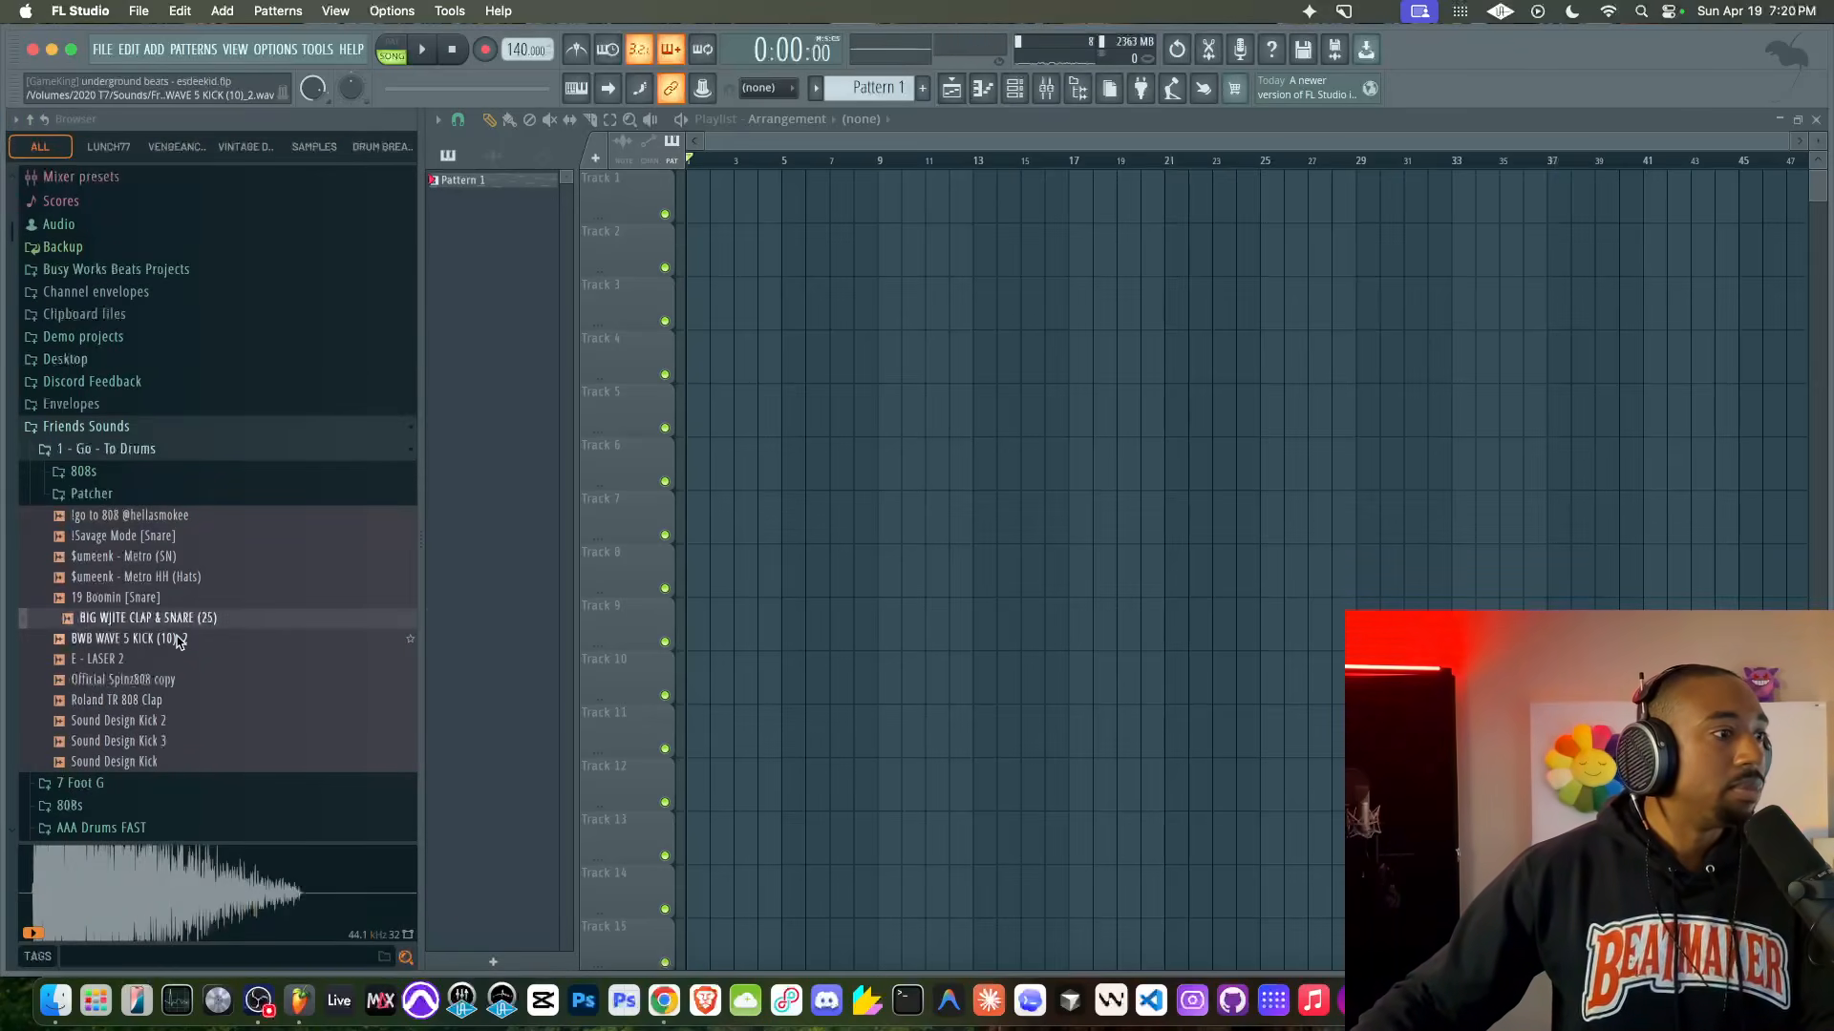
pyautogui.rightClick(167, 618)
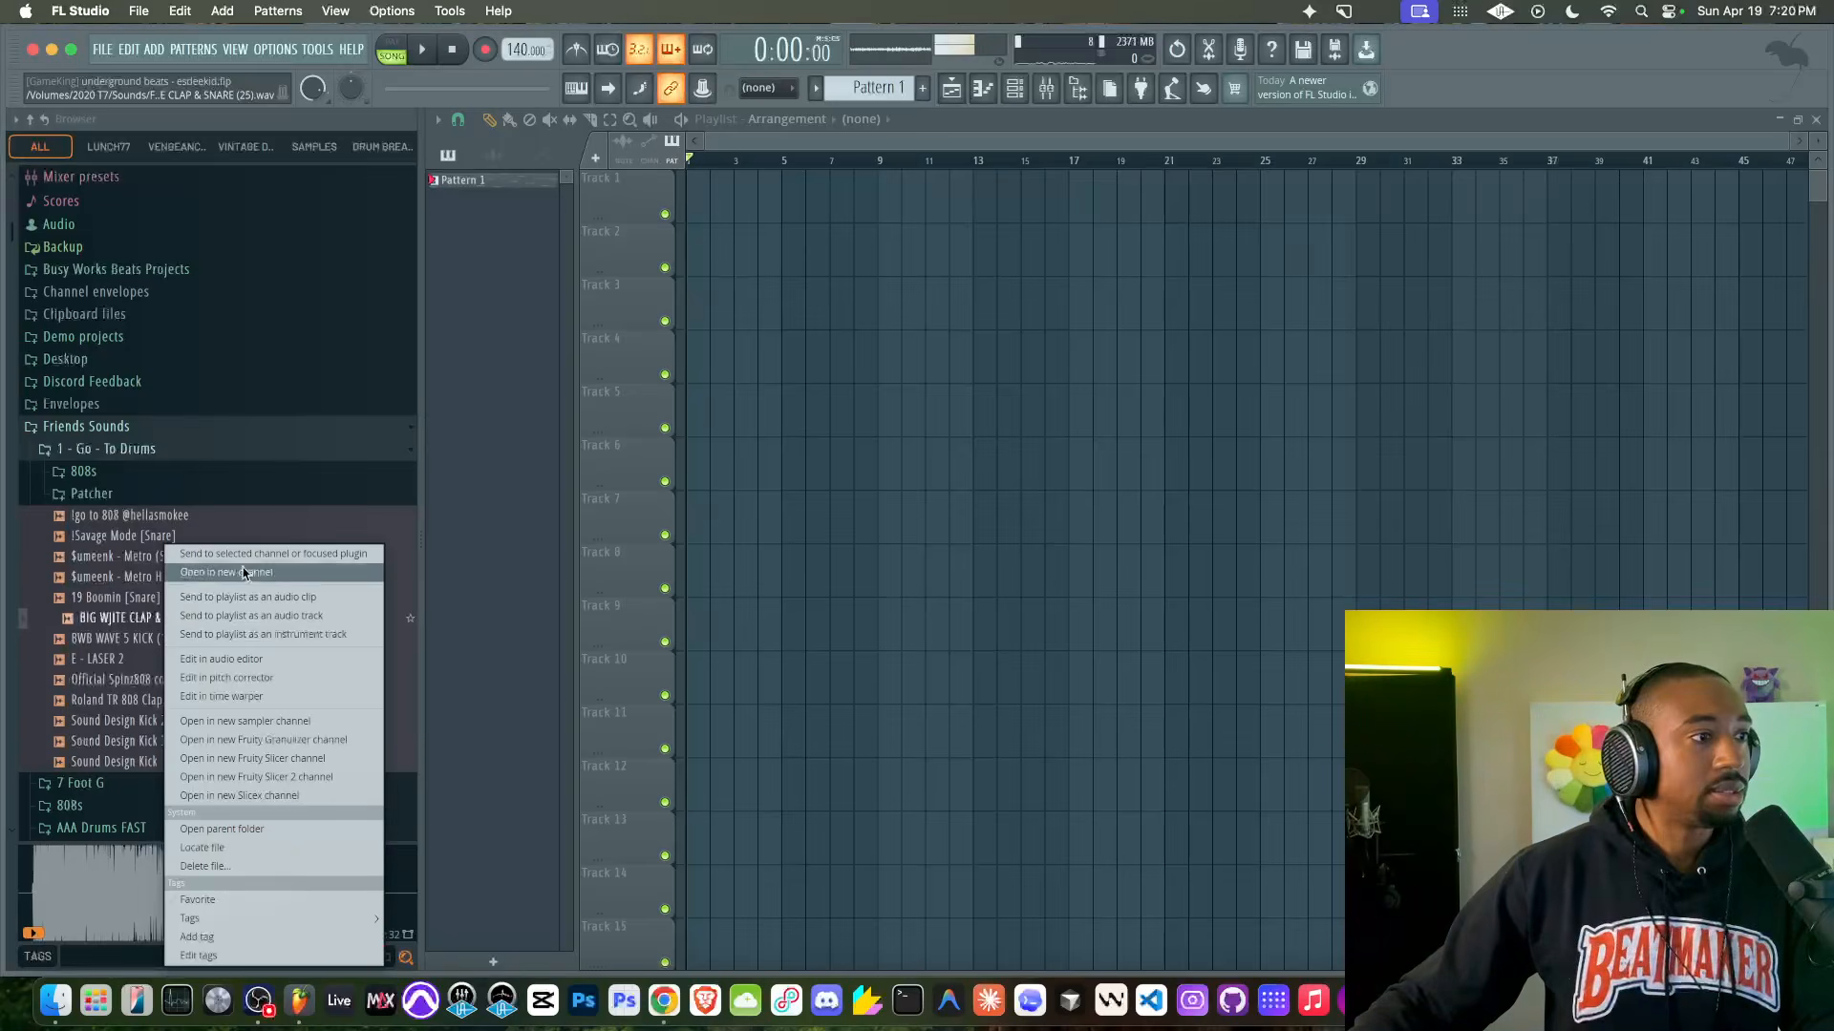
pyautogui.click(243, 573)
pyautogui.press('F9')
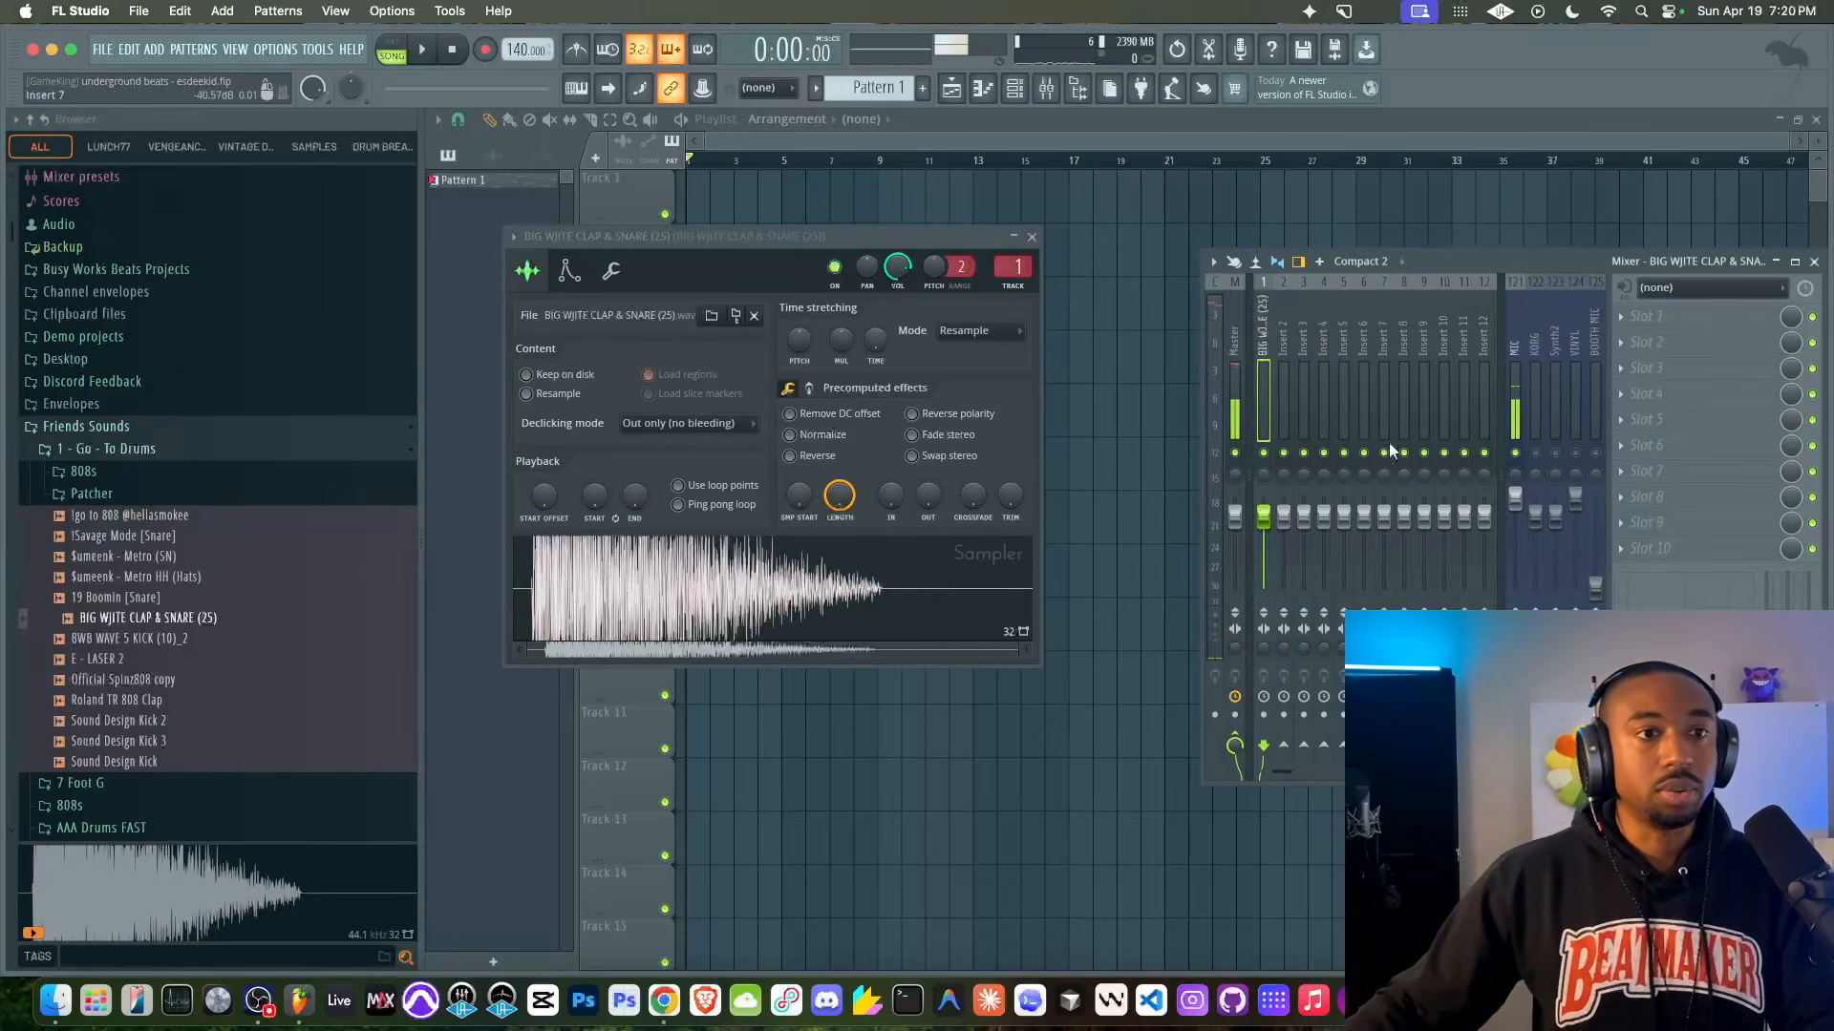
pyautogui.moveTo(897, 267); pyautogui.dragTo(898, 277)
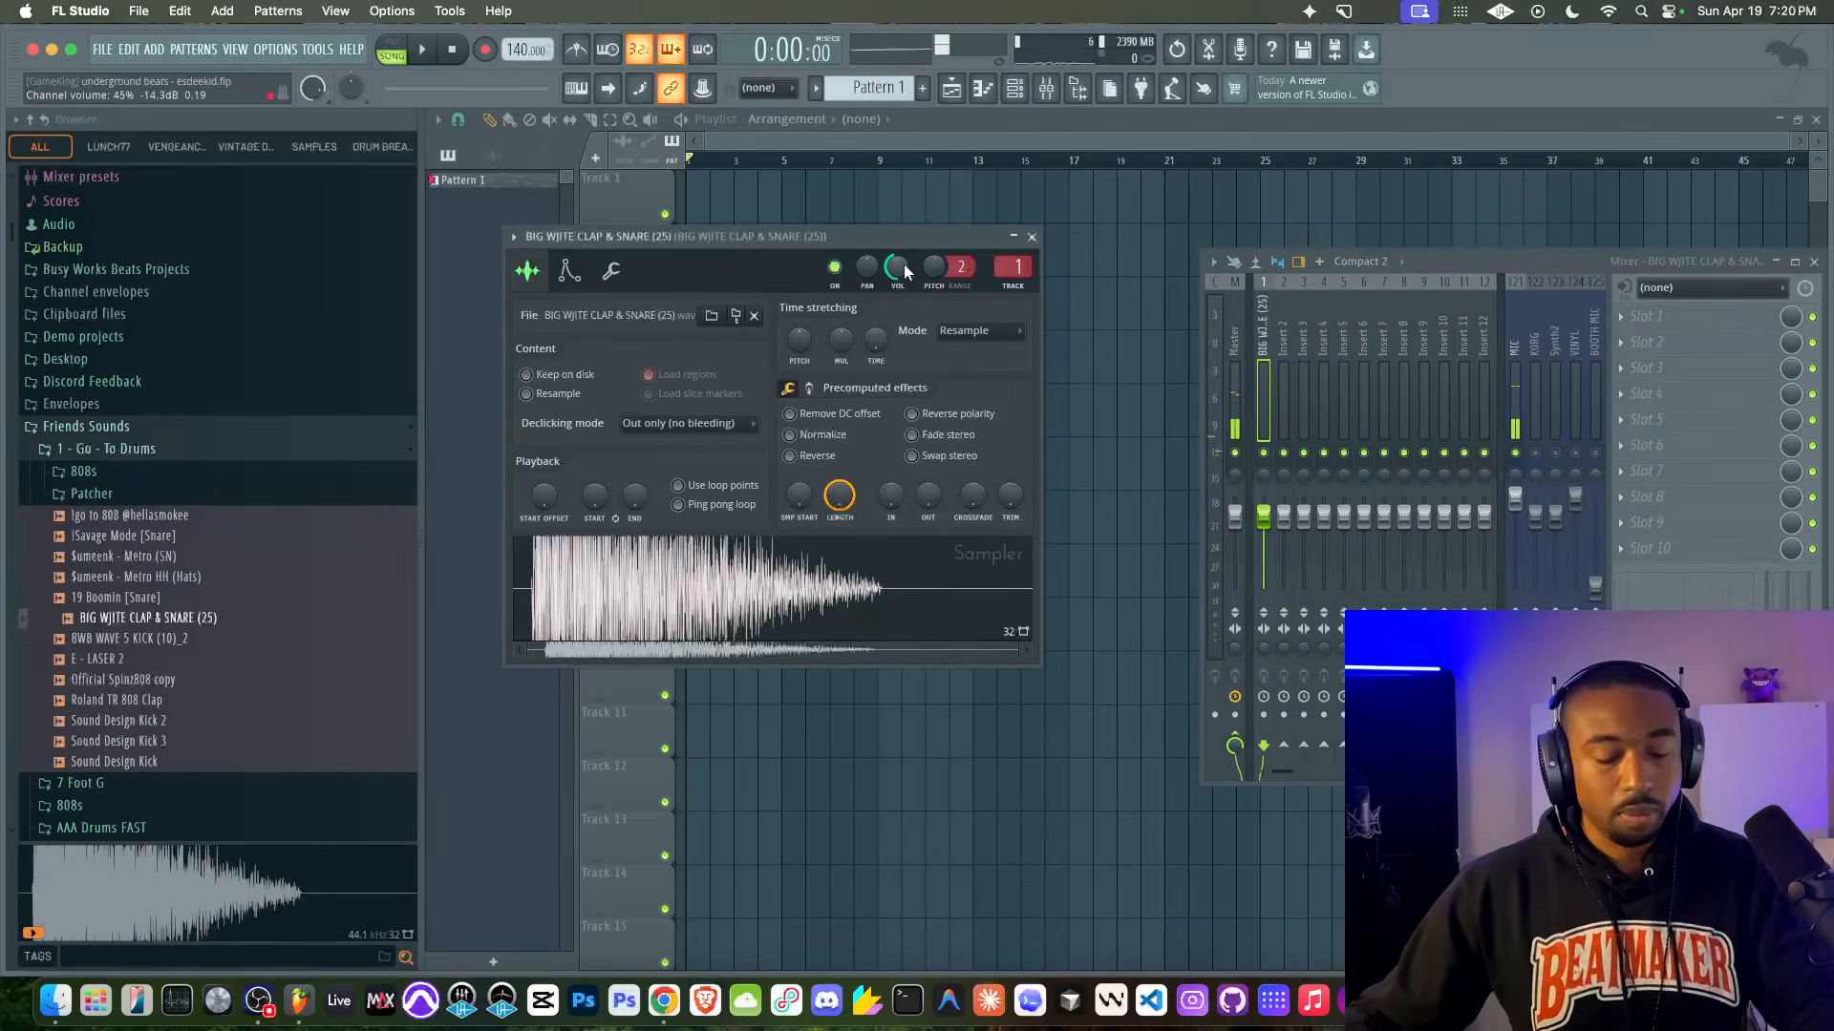
# Step: Show the channel rack and preview the $umeenk - Metro HH (Hats) sample from the go-to drums folder
pyautogui.click(952, 90)
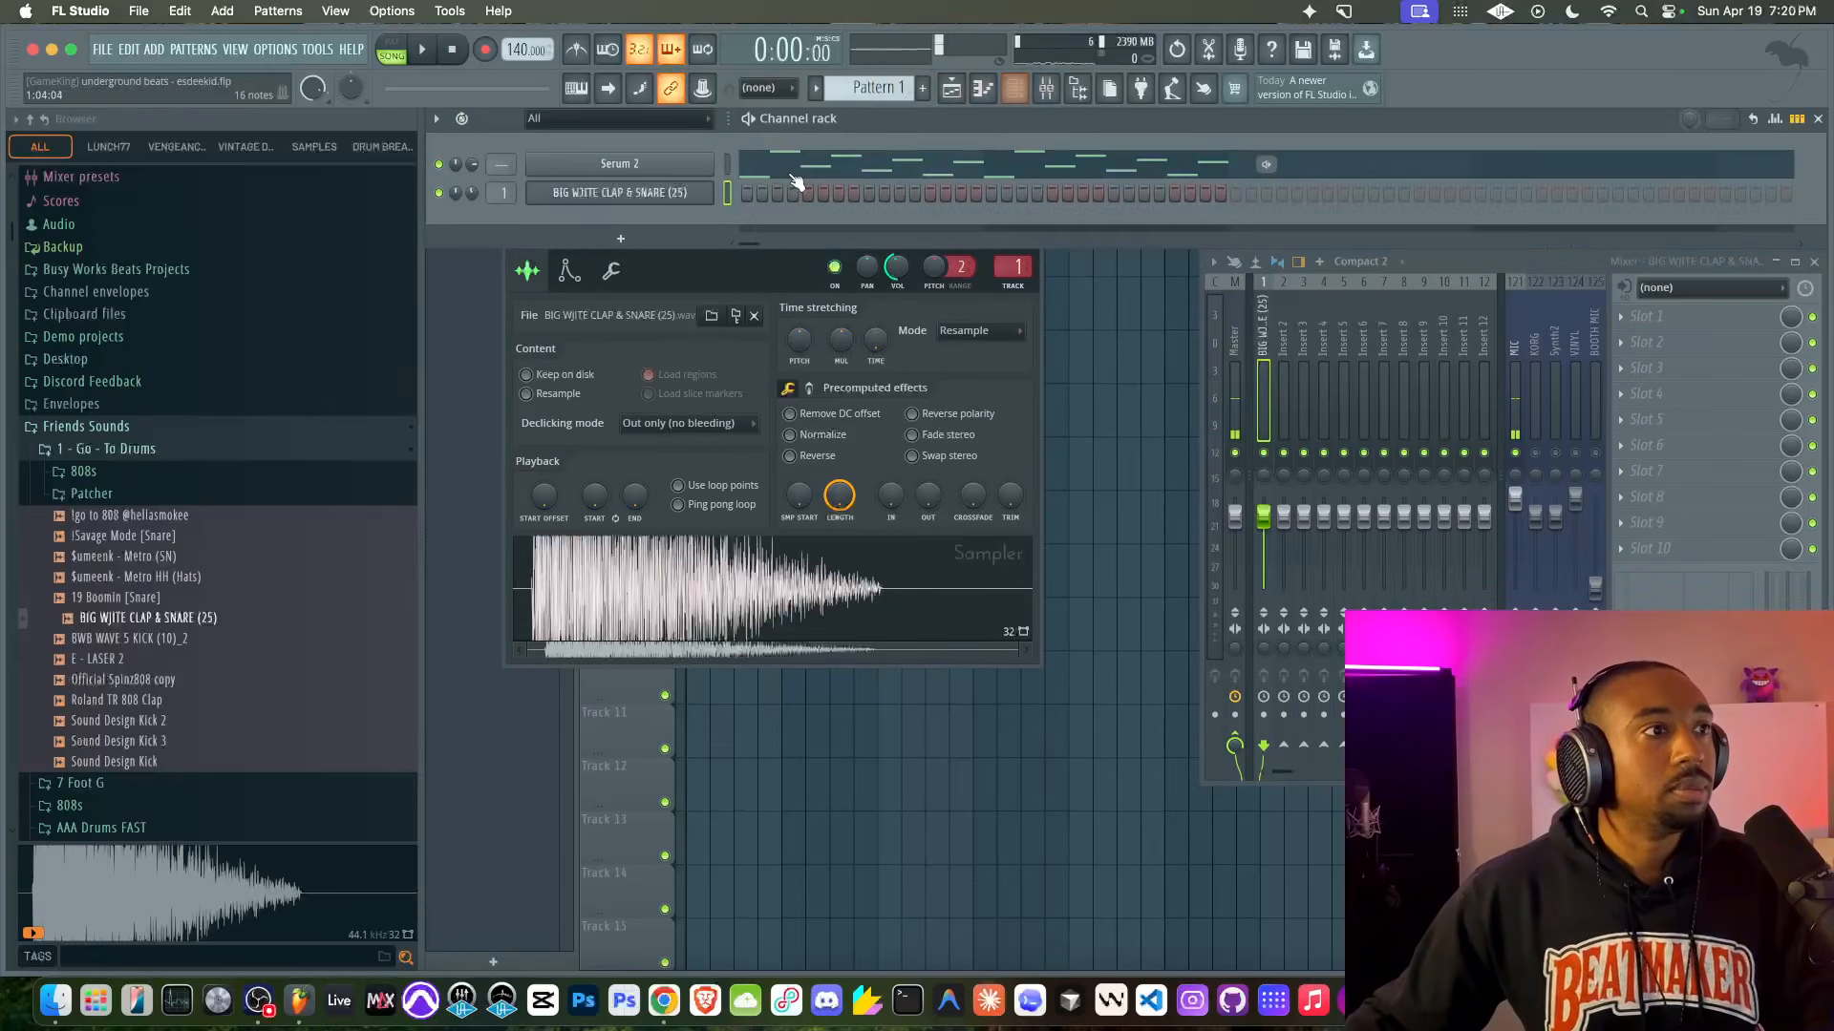
pyautogui.click(181, 638)
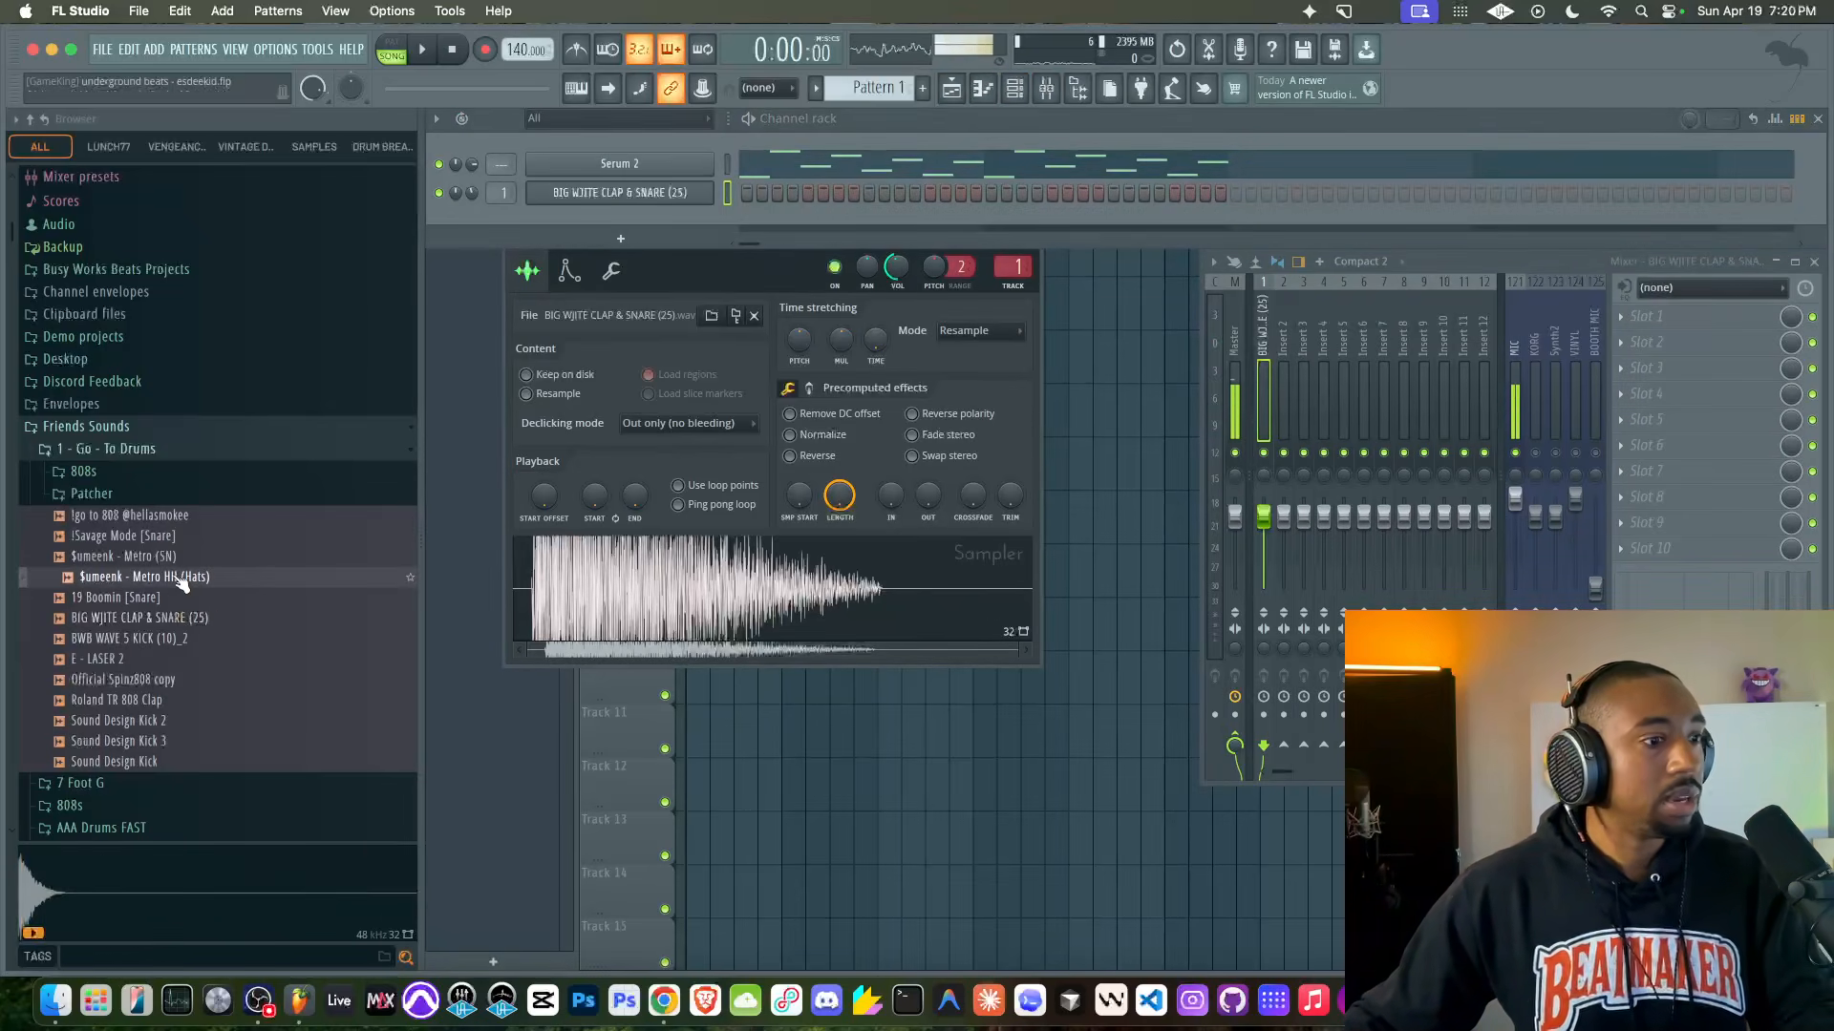
pyautogui.rightClick(181, 638)
# Step: Look through the 4 Raws track options and the Rebel album credits in Chrome, and return to FL Studio
pyautogui.click(664, 996)
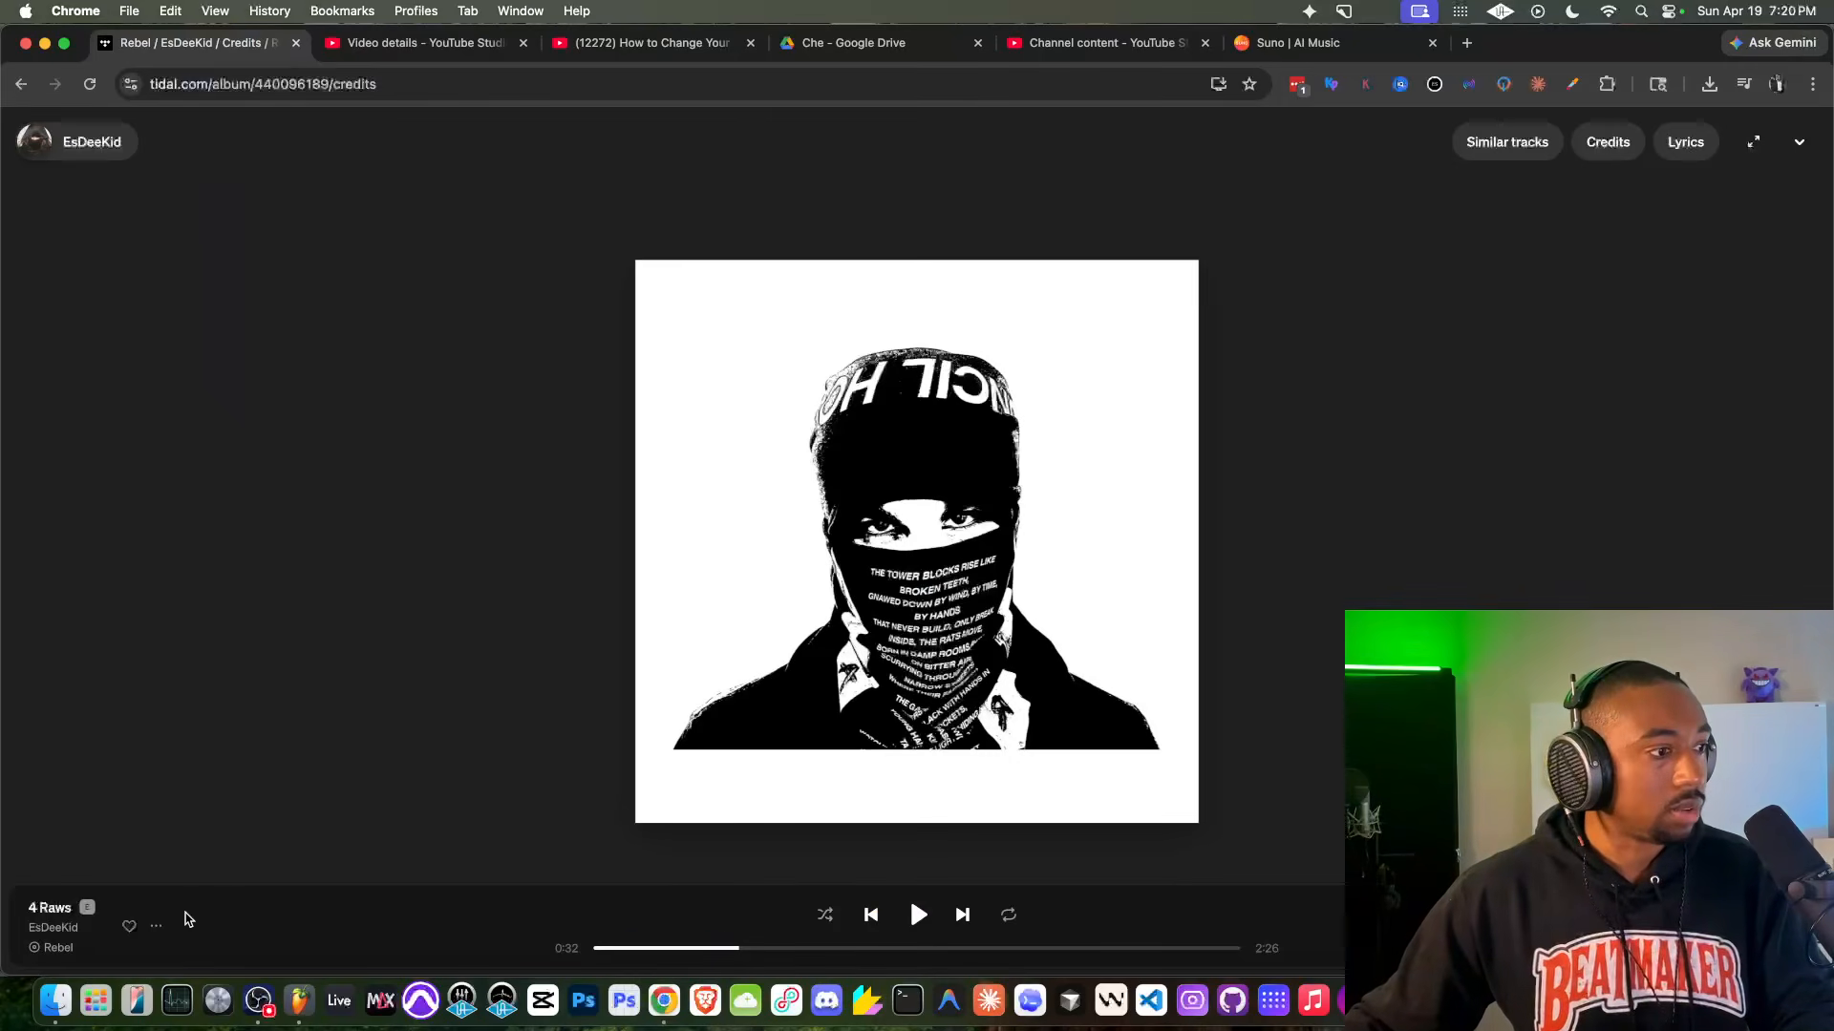
pyautogui.click(155, 925)
pyautogui.click(229, 773)
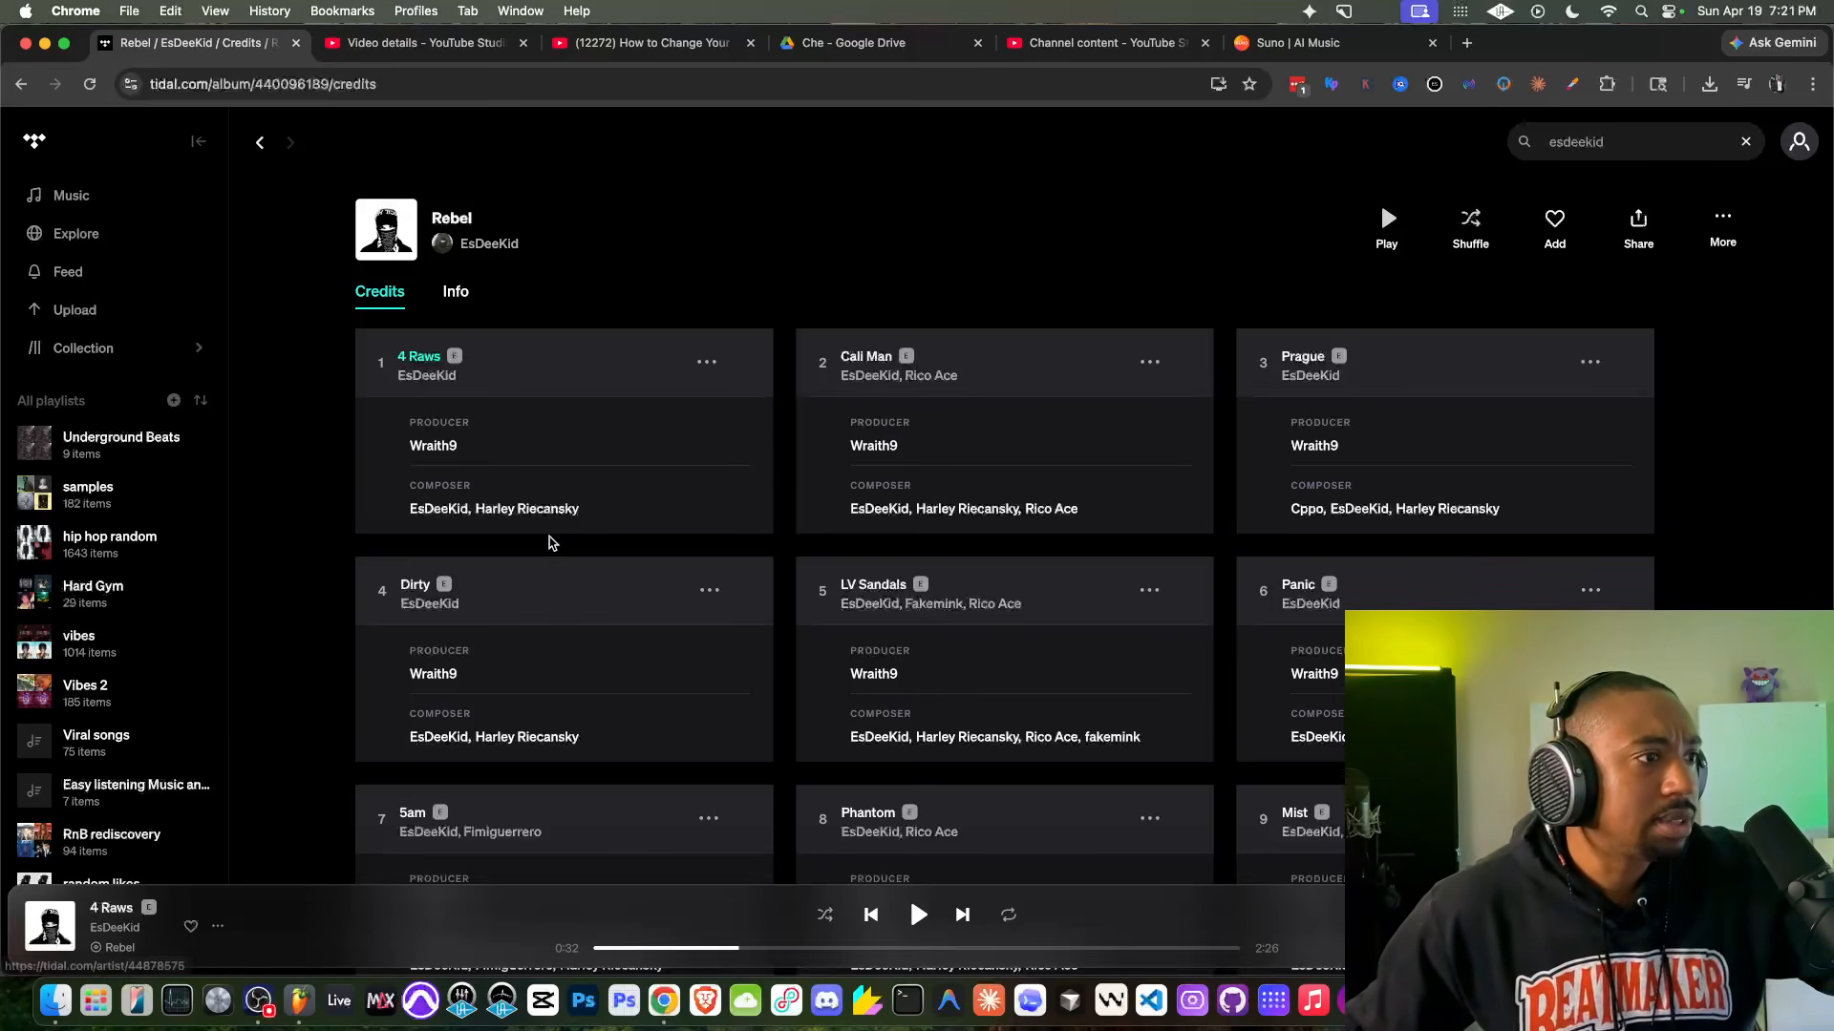
pyautogui.click(410, 919)
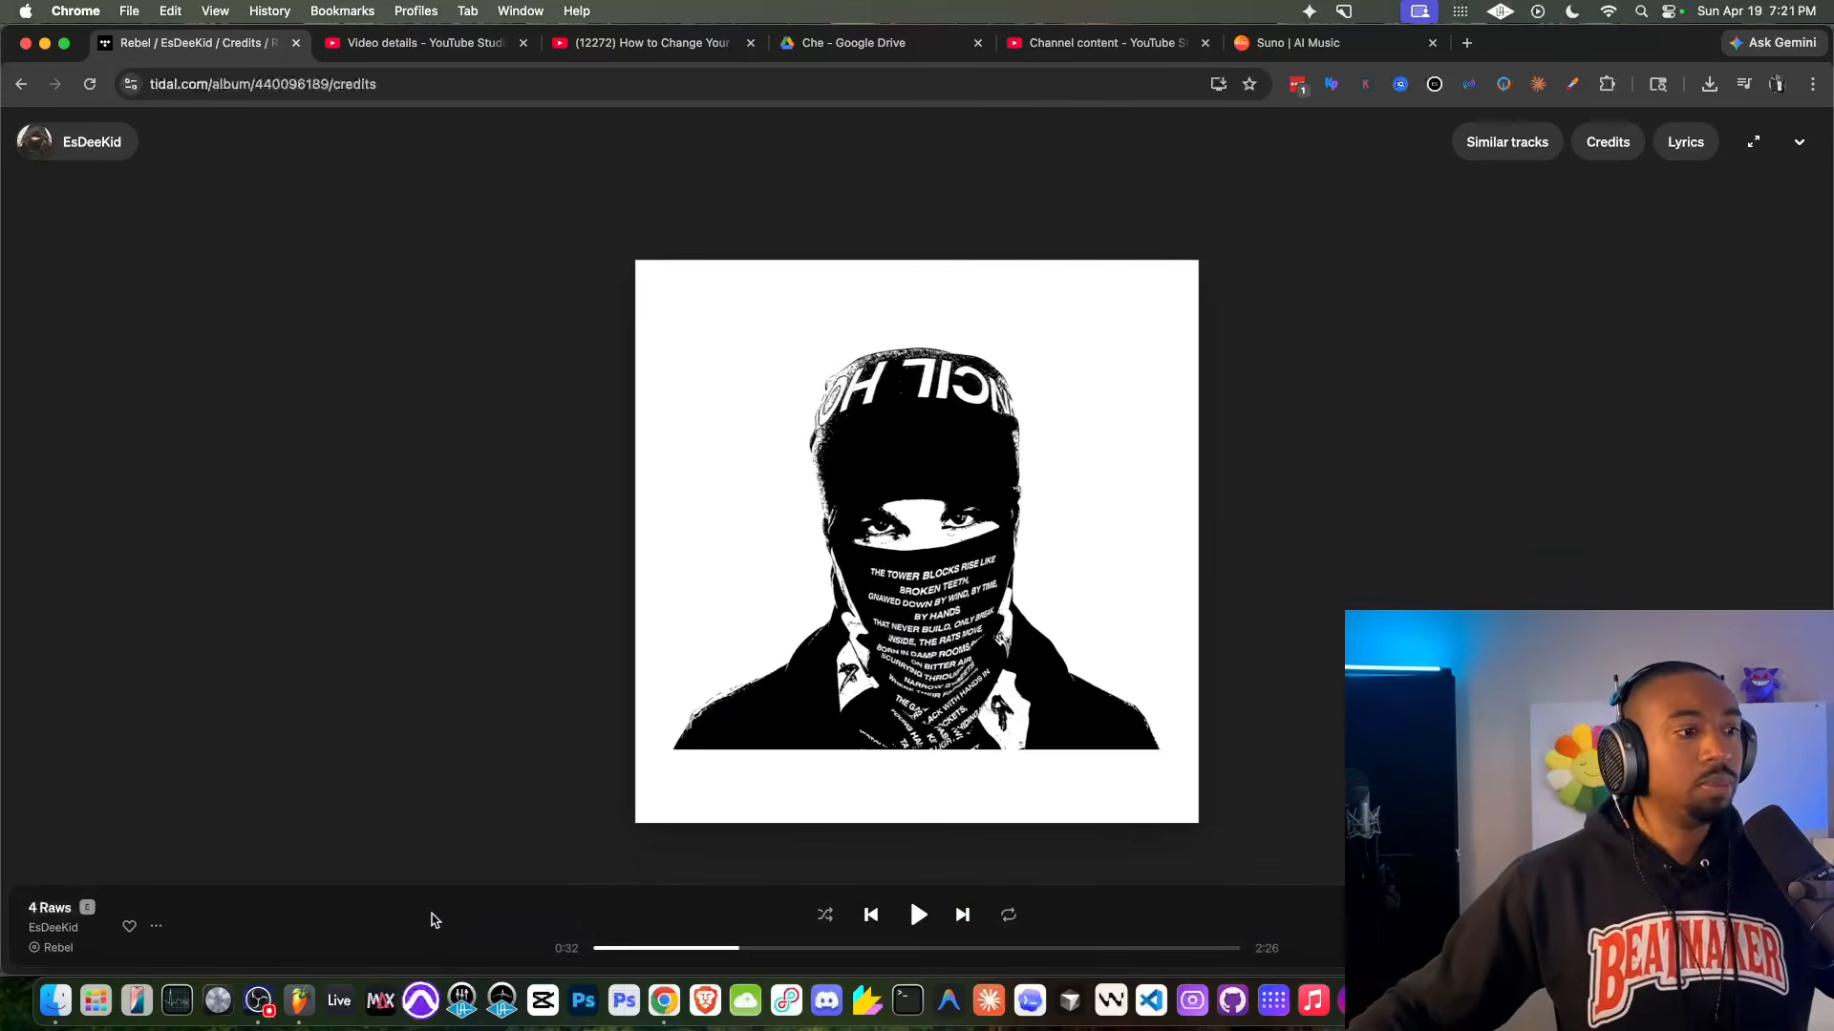
pyautogui.click(301, 1000)
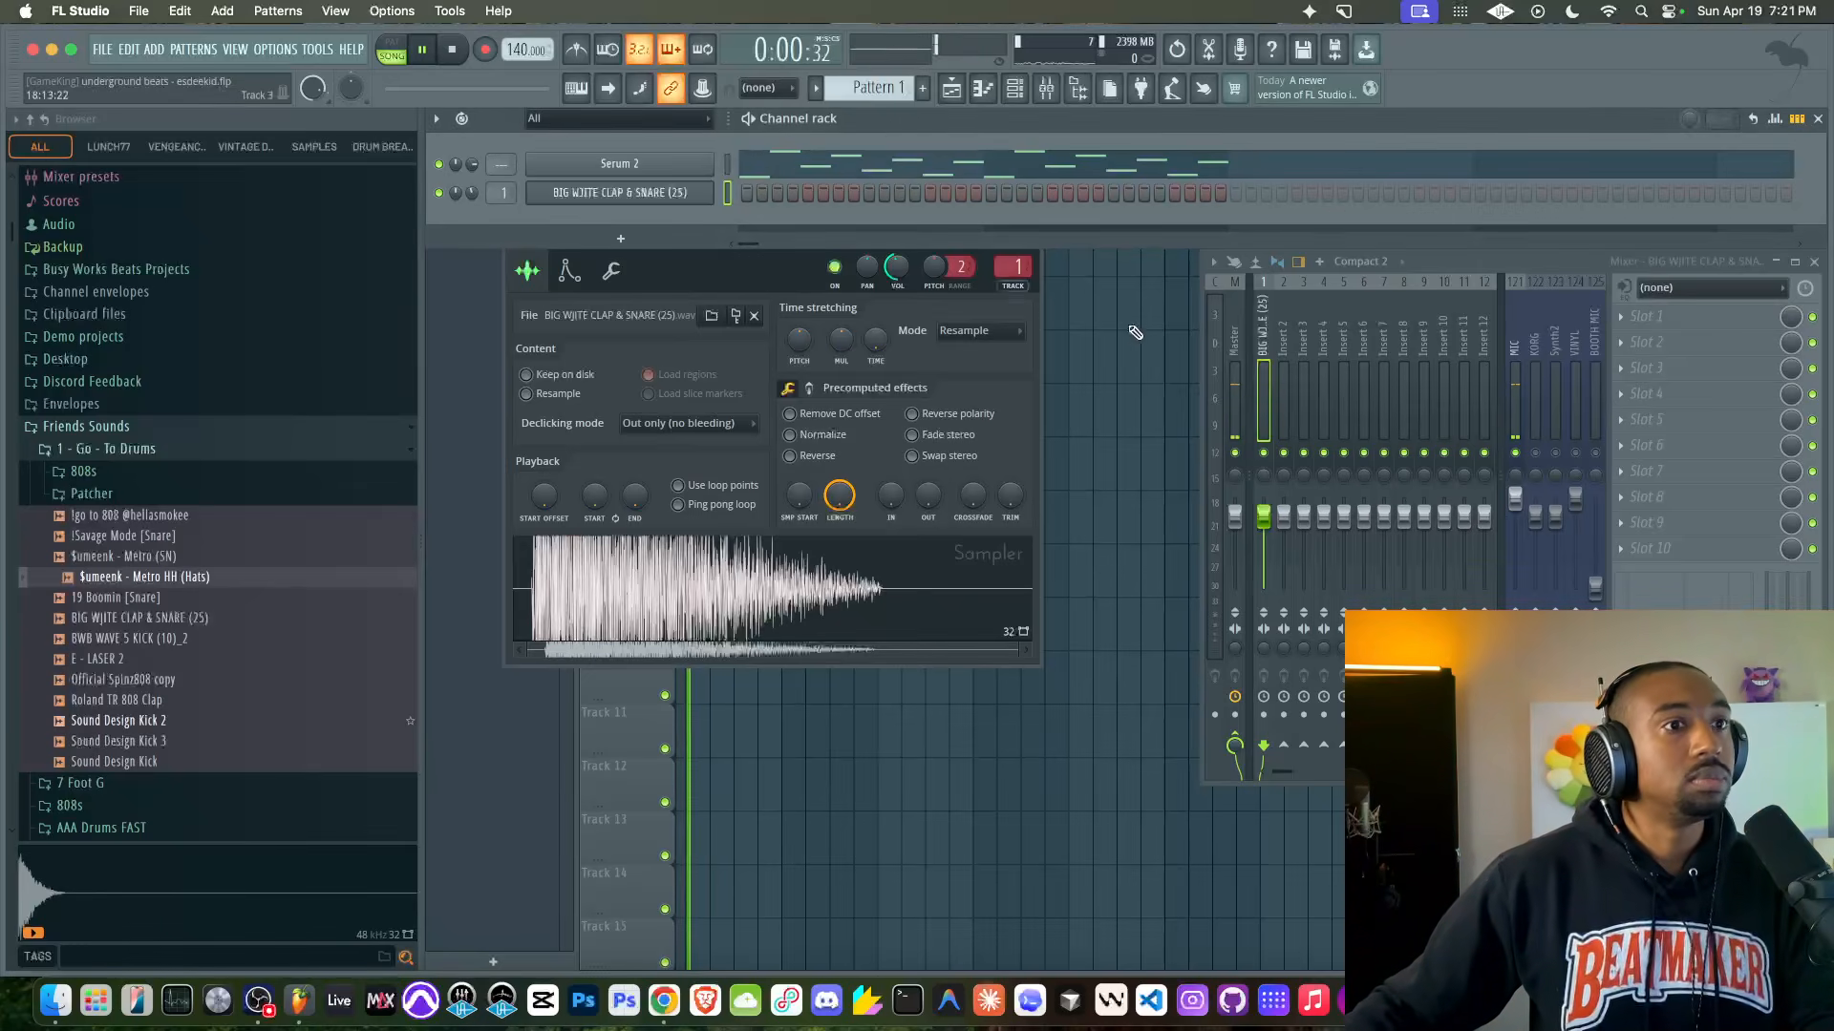
# Step: Place Pattern 1 on Track 1 of the playlist from bar 1 and repeat it for eight consecutive clips
pyautogui.press('F12')
pyautogui.moveTo(707, 184); pyautogui.dragTo(686, 185)
pyautogui.hotkey('ctrl', 'b')
pyautogui.hotkey('ctrl', 'b')
pyautogui.hotkey('ctrl', 'b')
pyautogui.hotkey('ctrl', 'b')
pyautogui.hotkey('ctrl', 'b')
pyautogui.hotkey('ctrl', 'b')
pyautogui.hotkey('ctrl', 'b')
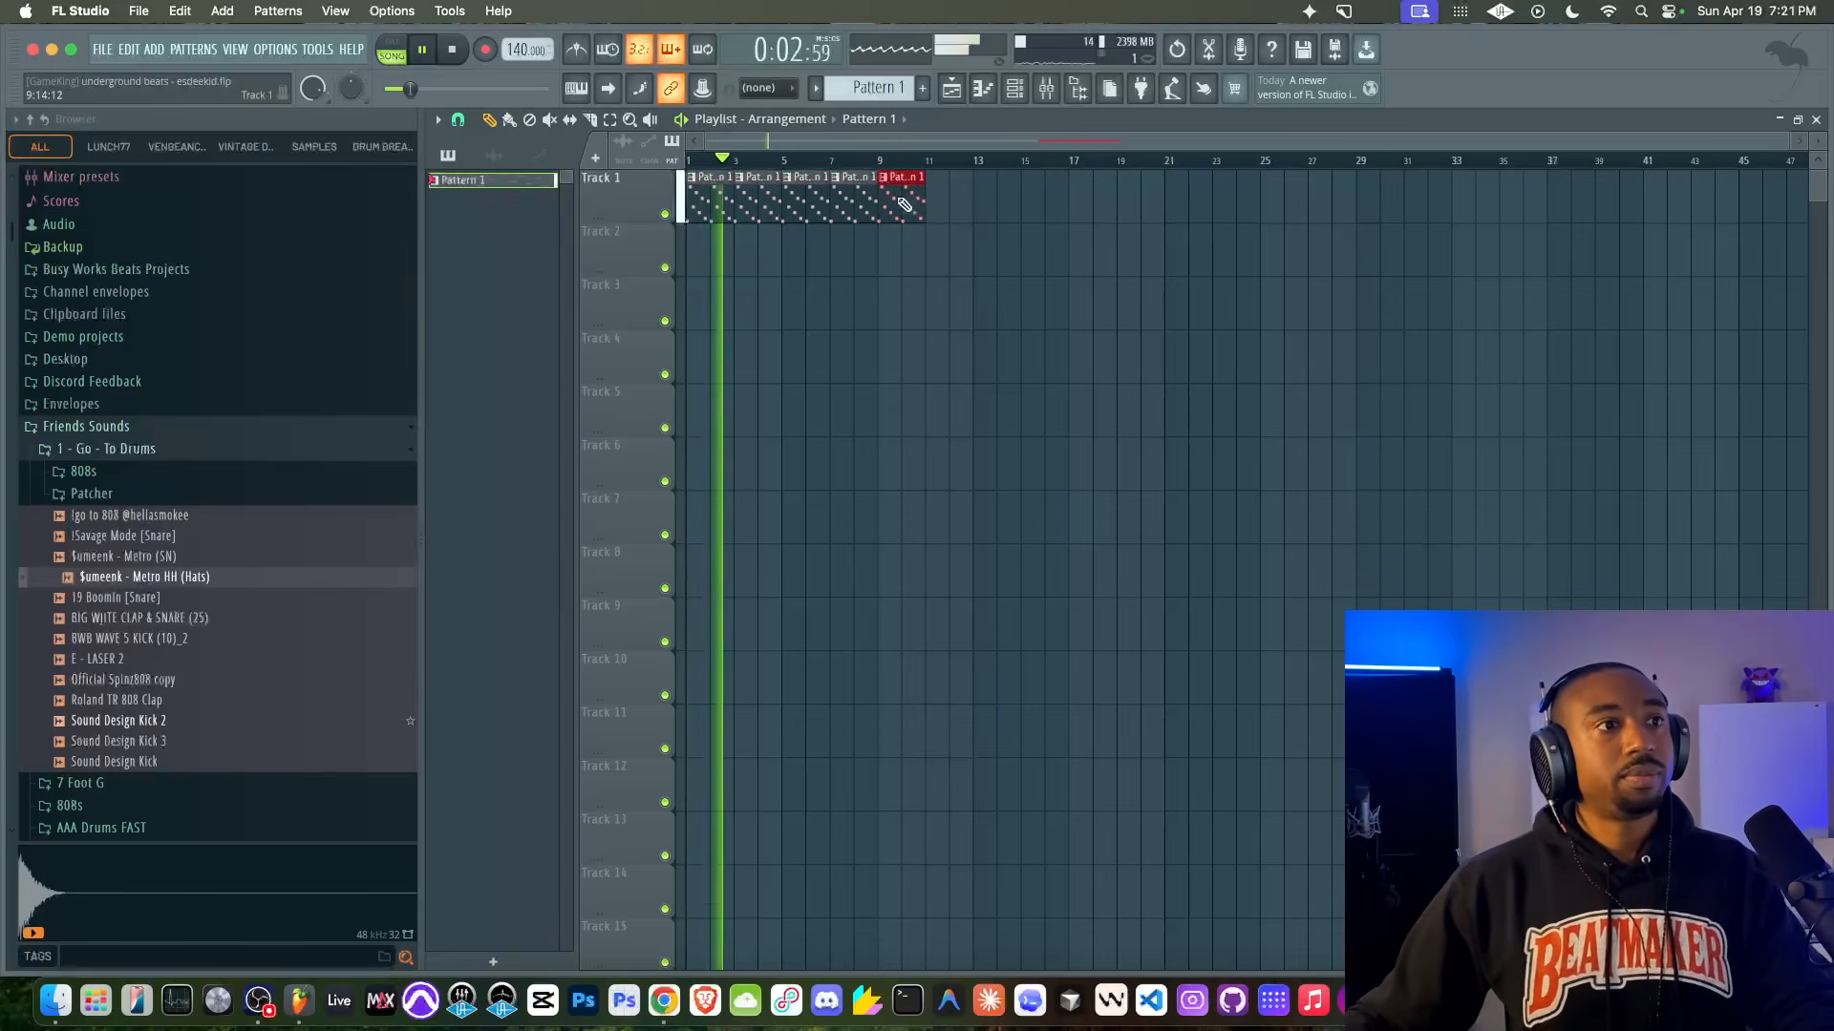
# Step: Create Pattern 2, load $umeenk - Metro HH (Hats) into a new channel and fill it on every 2 steps
pyautogui.press('F4')
pyautogui.press('F6')
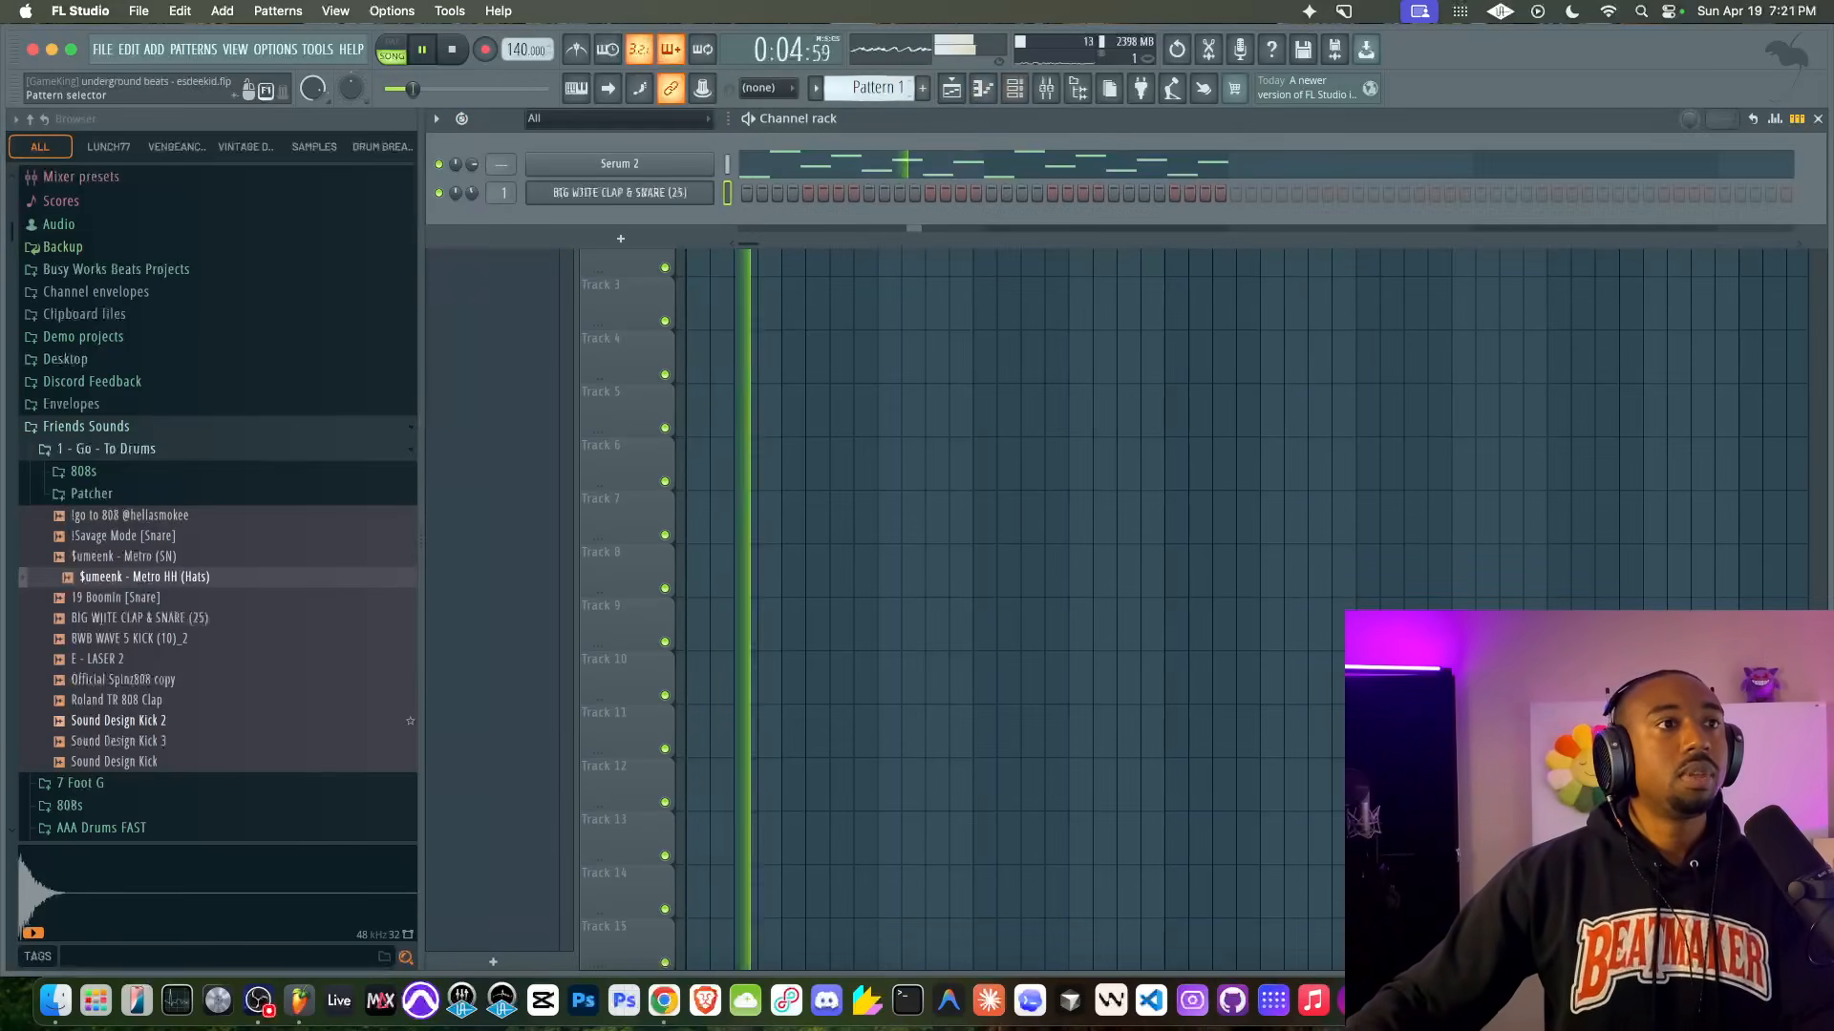
pyautogui.rightClick(196, 577)
pyautogui.click(239, 585)
pyautogui.rightClick(695, 222)
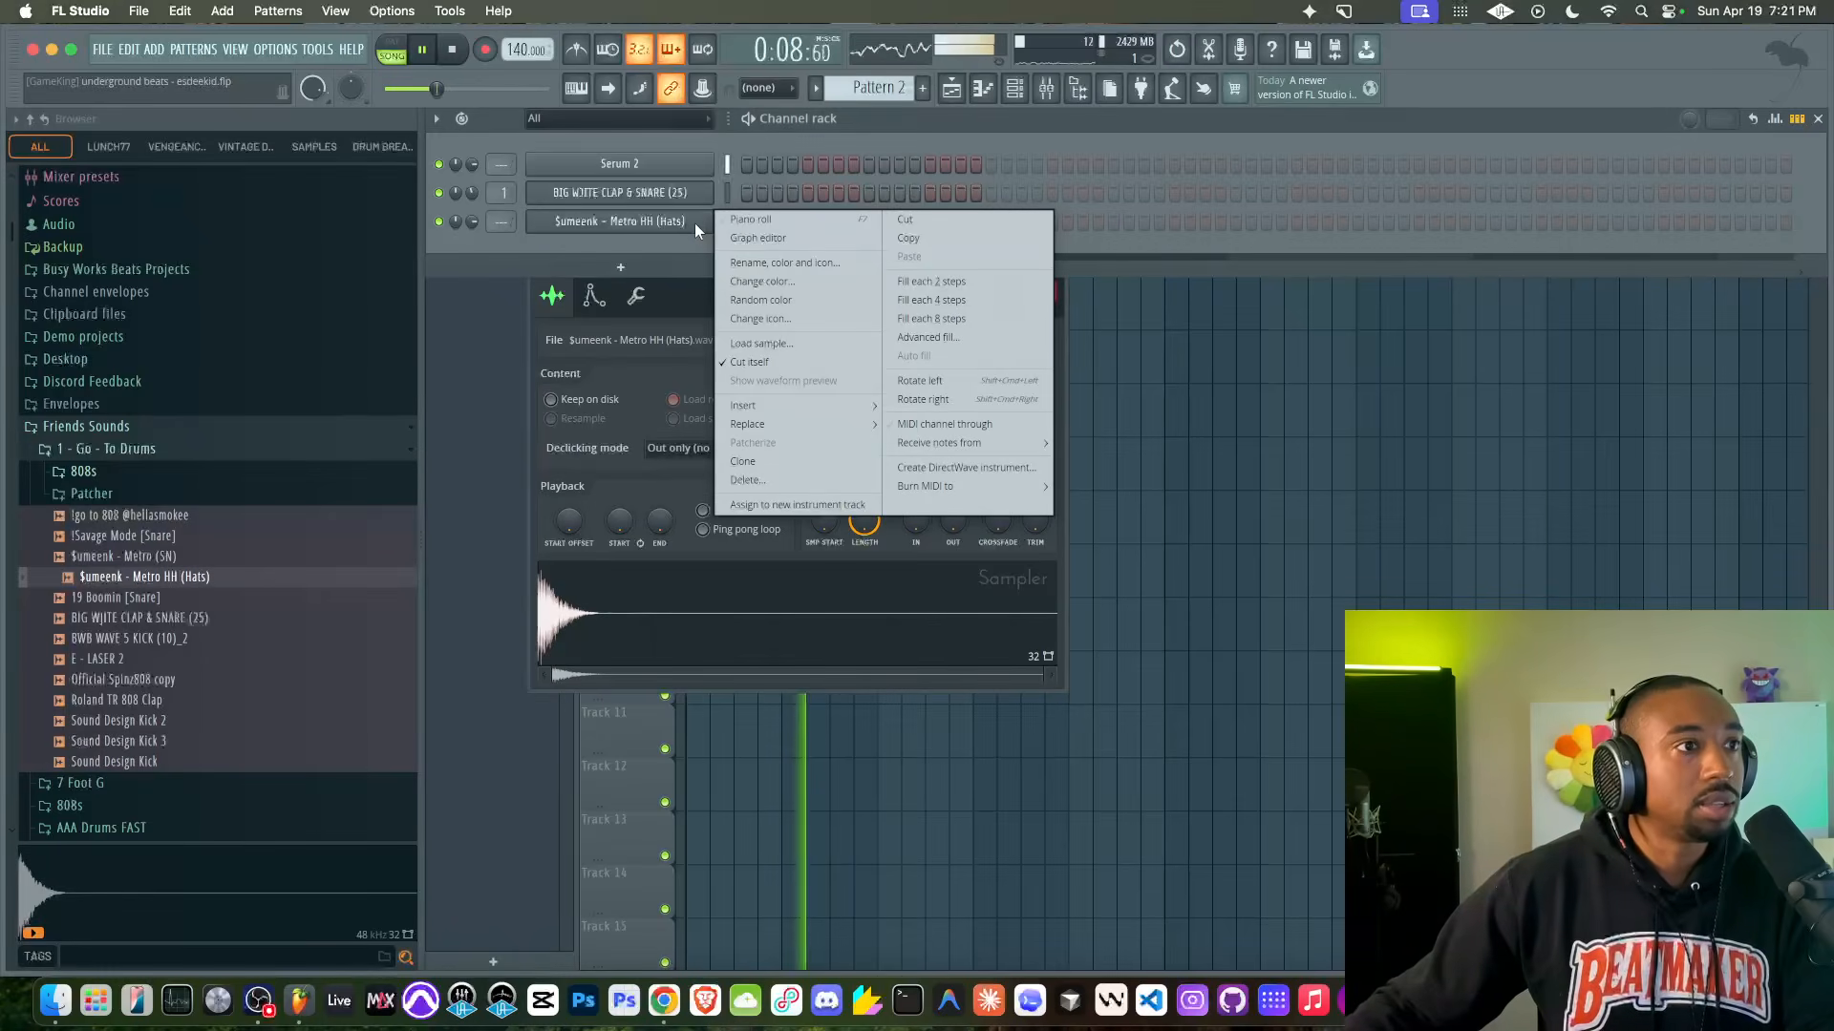
pyautogui.click(983, 278)
# Step: Place Pattern 2 on Track 2 of the playlist from bar 1, repeat it across 16 bars and stop playback
pyautogui.press('F5')
pyautogui.click(693, 251)
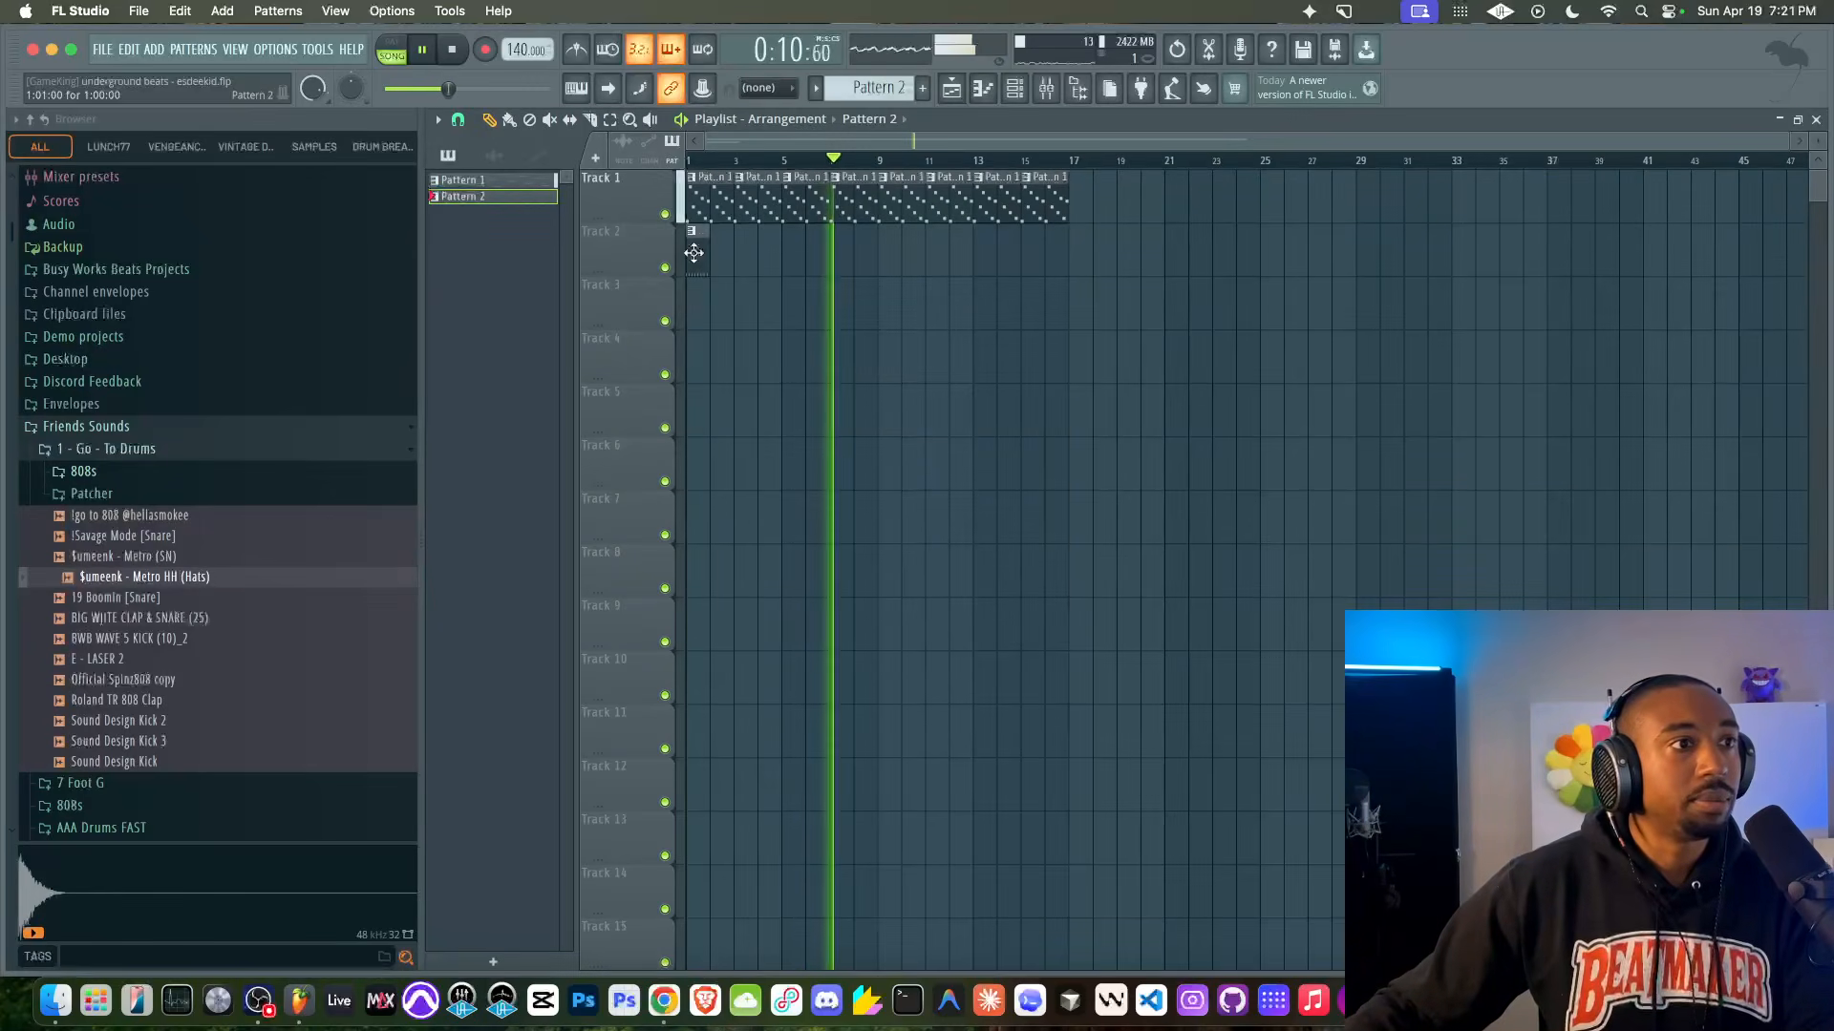
pyautogui.keyDown('super'); pyautogui.click(697, 250); pyautogui.keyUp('super')
pyautogui.press('super+b')
pyautogui.press('super+b')
pyautogui.press('super+b')
pyautogui.press('super+b')
pyautogui.press('super+b')
pyautogui.press('super+b')
pyautogui.press('super+b')
pyautogui.press('super+b')
pyautogui.press('super+b')
pyautogui.press('super+b')
pyautogui.press('super+b')
pyautogui.press('super+b')
pyautogui.press('super+b')
pyautogui.press('super+b')
pyautogui.press('super+b')
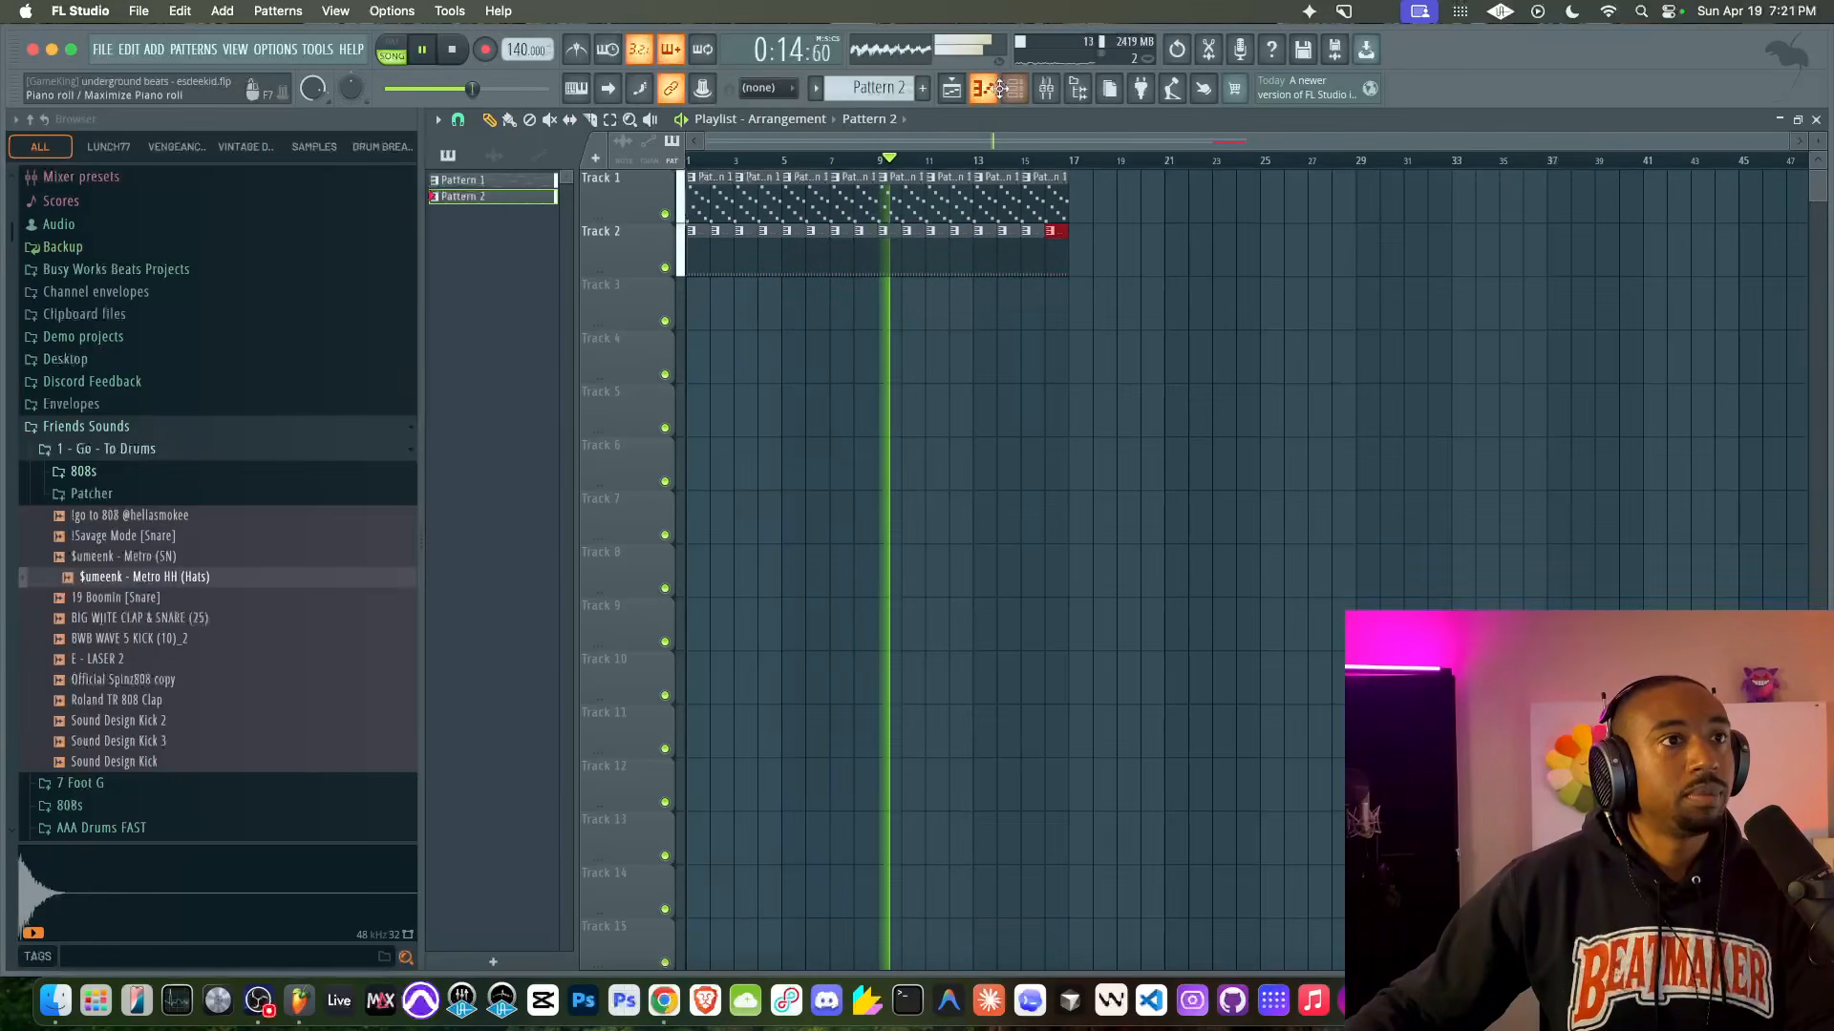
pyautogui.press('space')
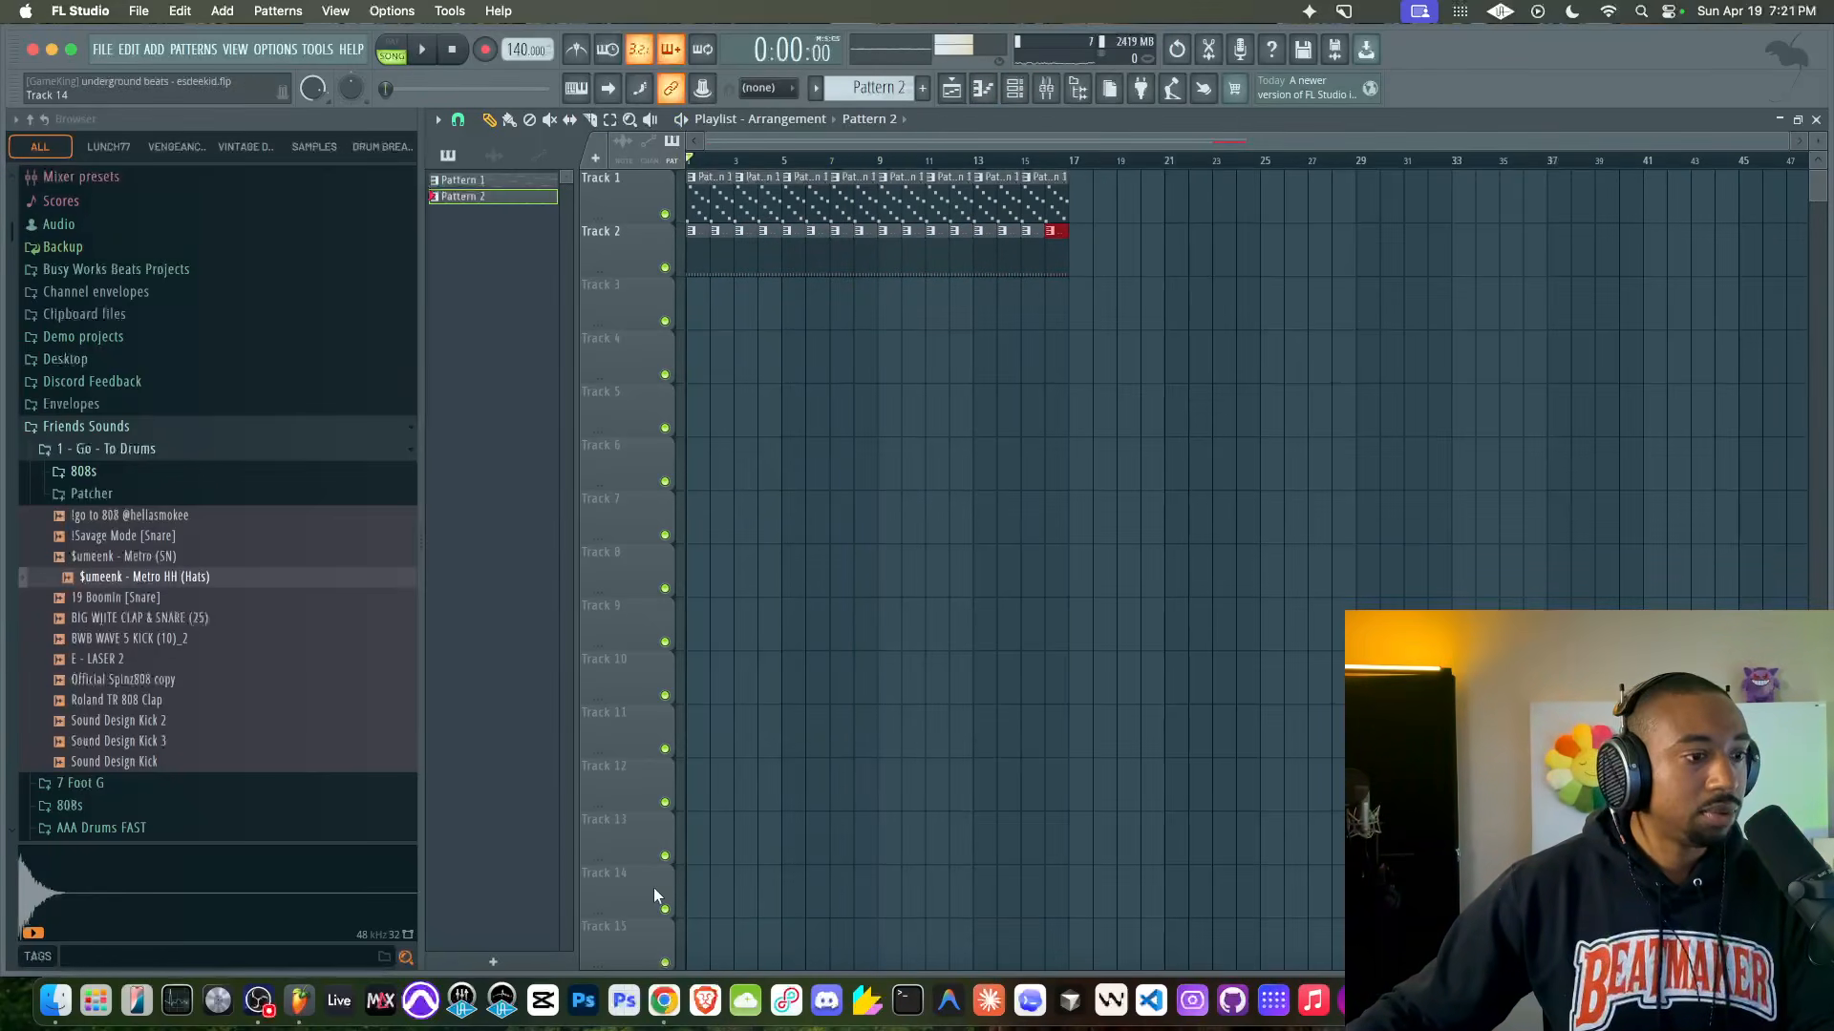
# Step: Check the opening of 4 Raws in Chrome and set FL Studio's project tempo to 138 BPM during playback
pyautogui.click(663, 1000)
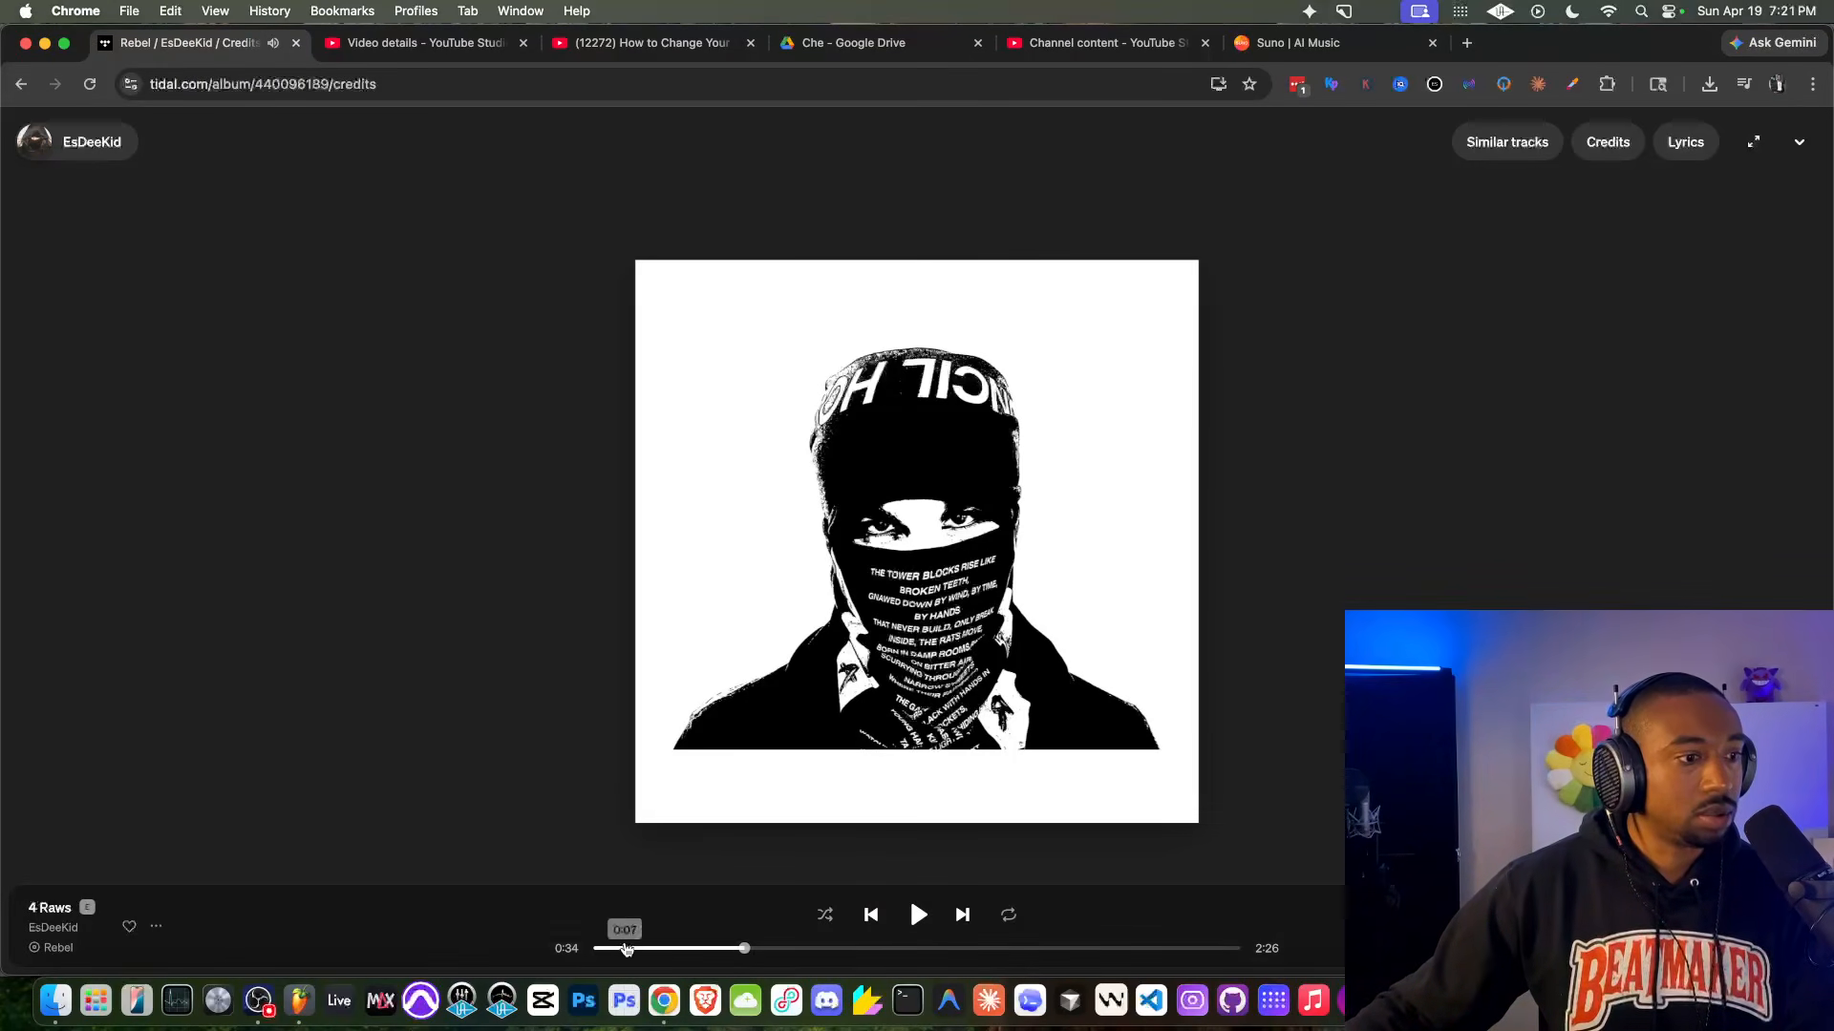
pyautogui.click(594, 949)
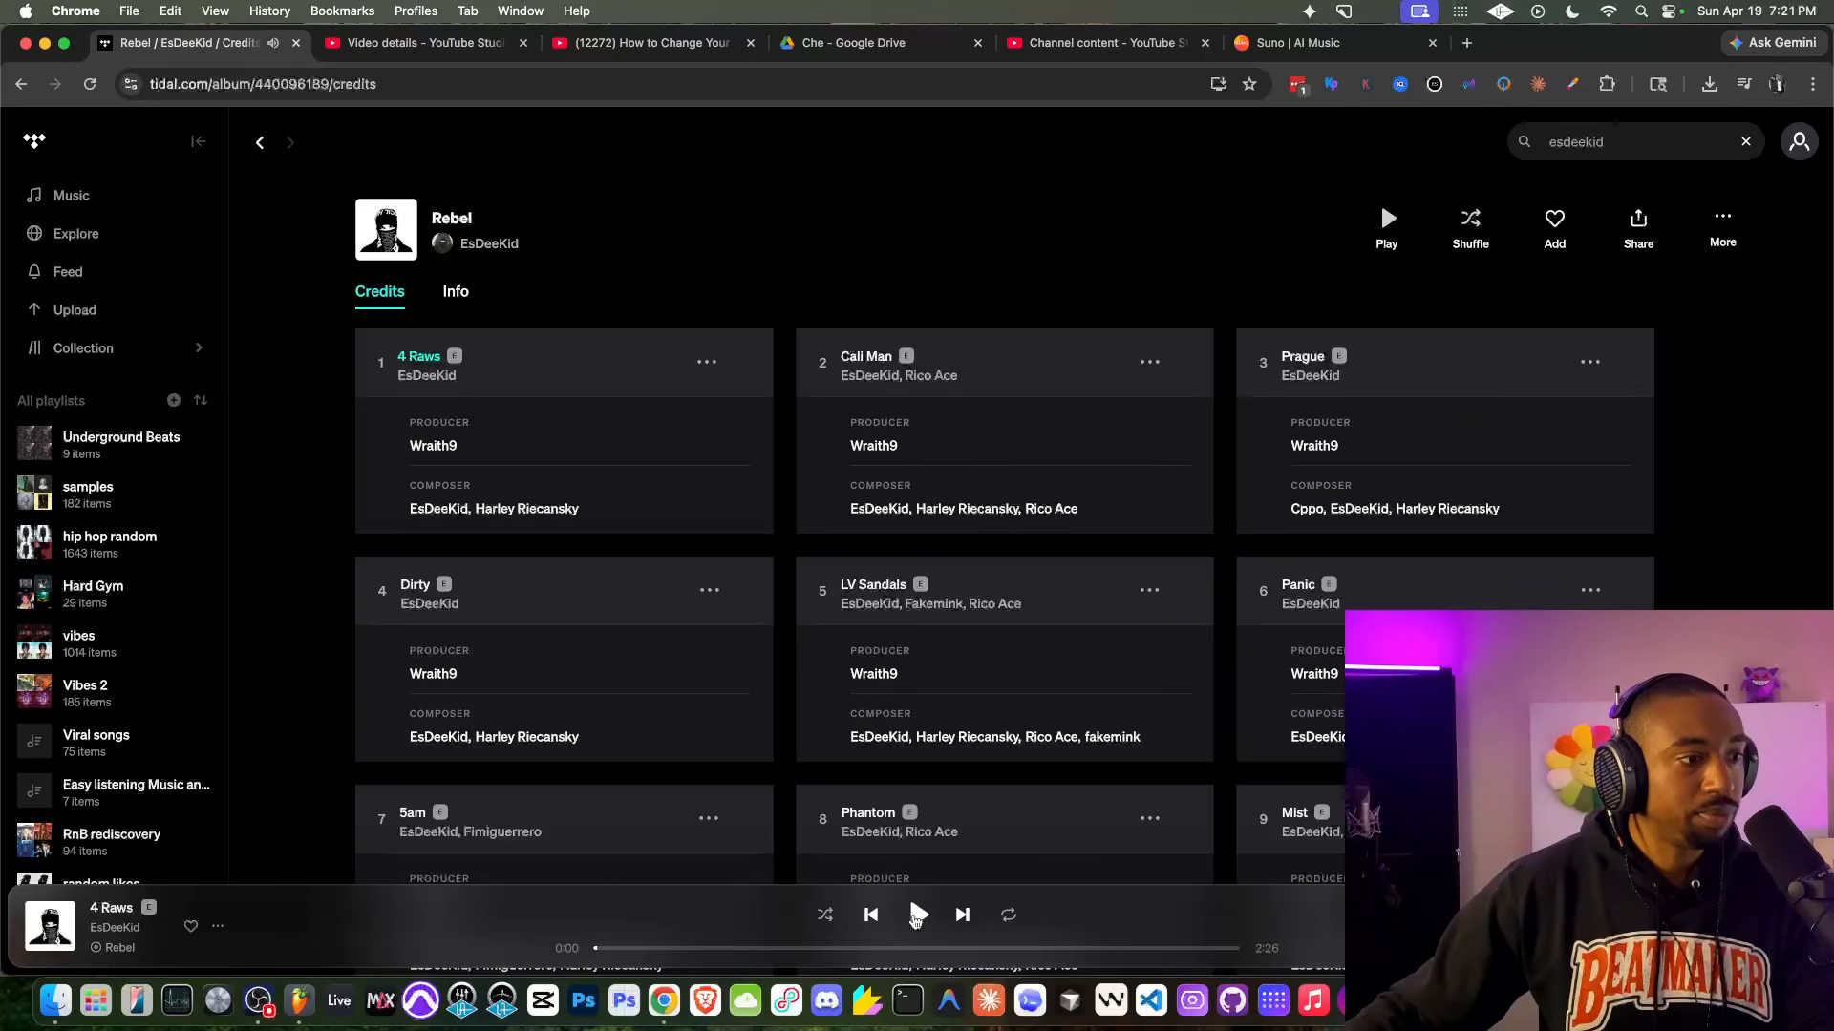
pyautogui.click(299, 998)
pyautogui.press('space')
pyautogui.moveTo(517, 49); pyautogui.dragTo(517, 42)
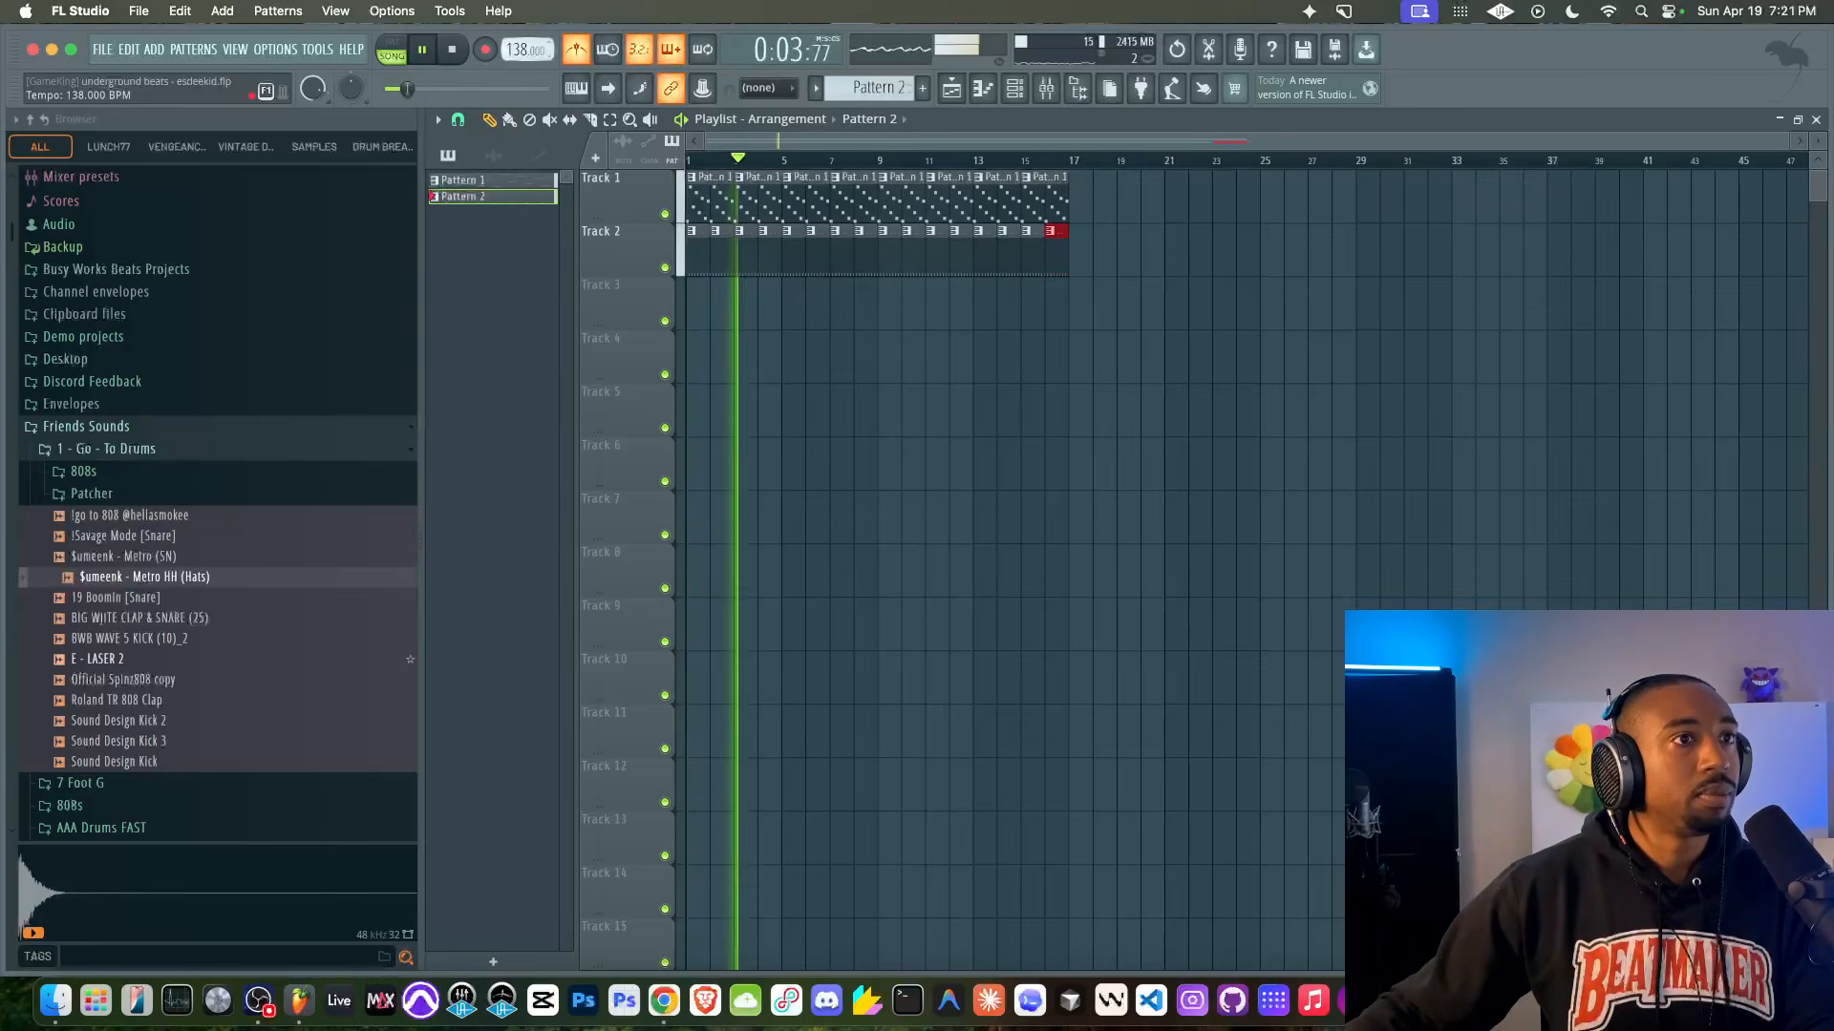
pyautogui.press('space')
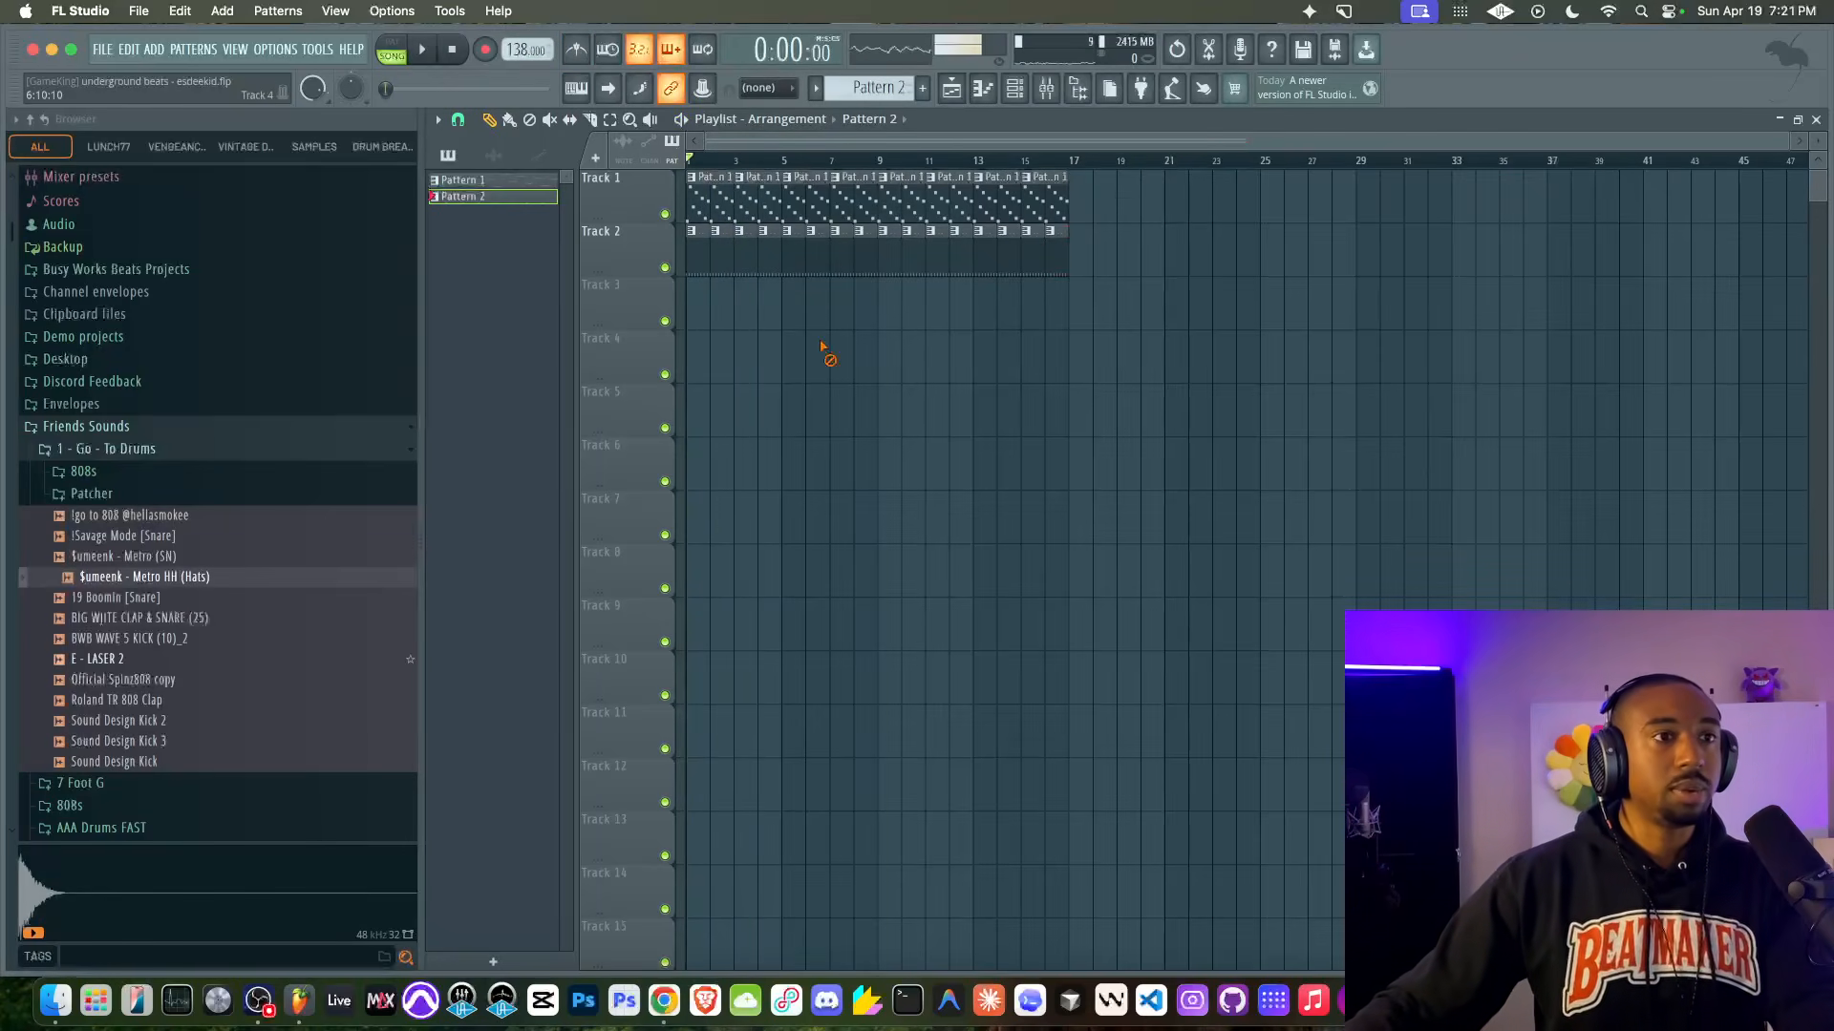
# Step: Play the arrangement and open the Serum 2 instrument from the channel rack
pyautogui.press('space')
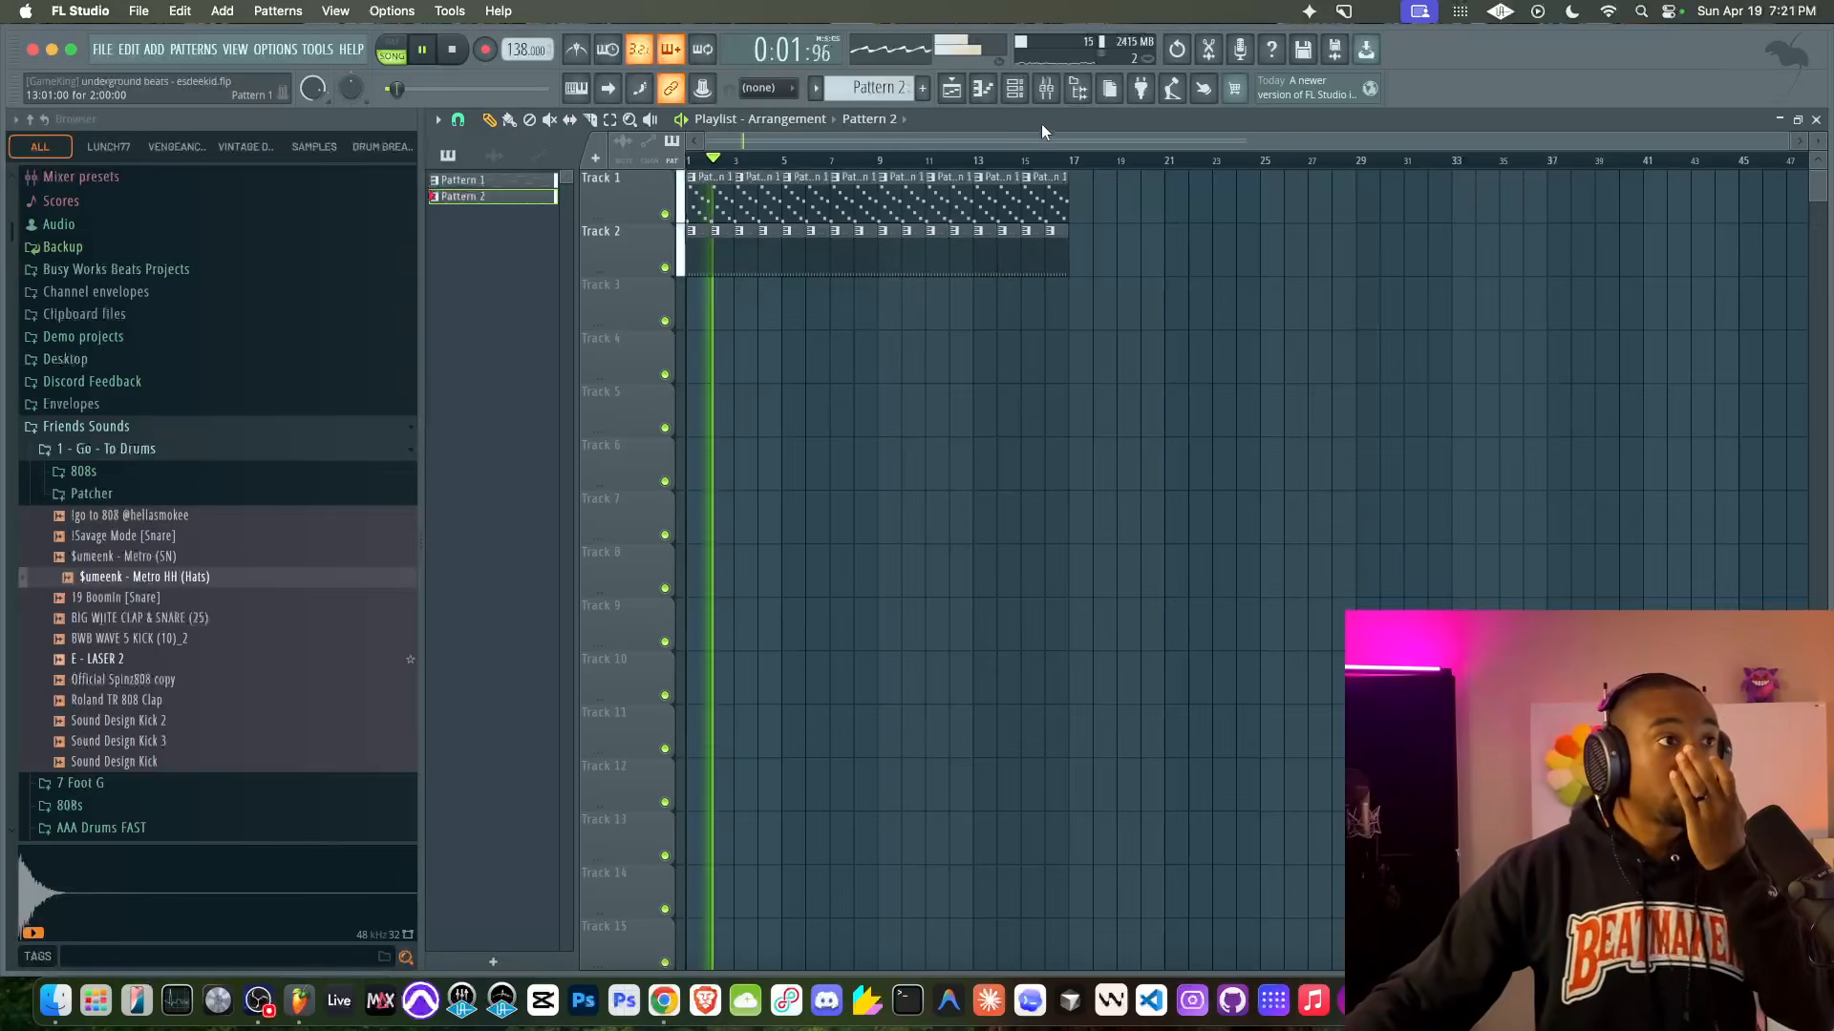
pyautogui.click(1015, 89)
pyautogui.click(671, 166)
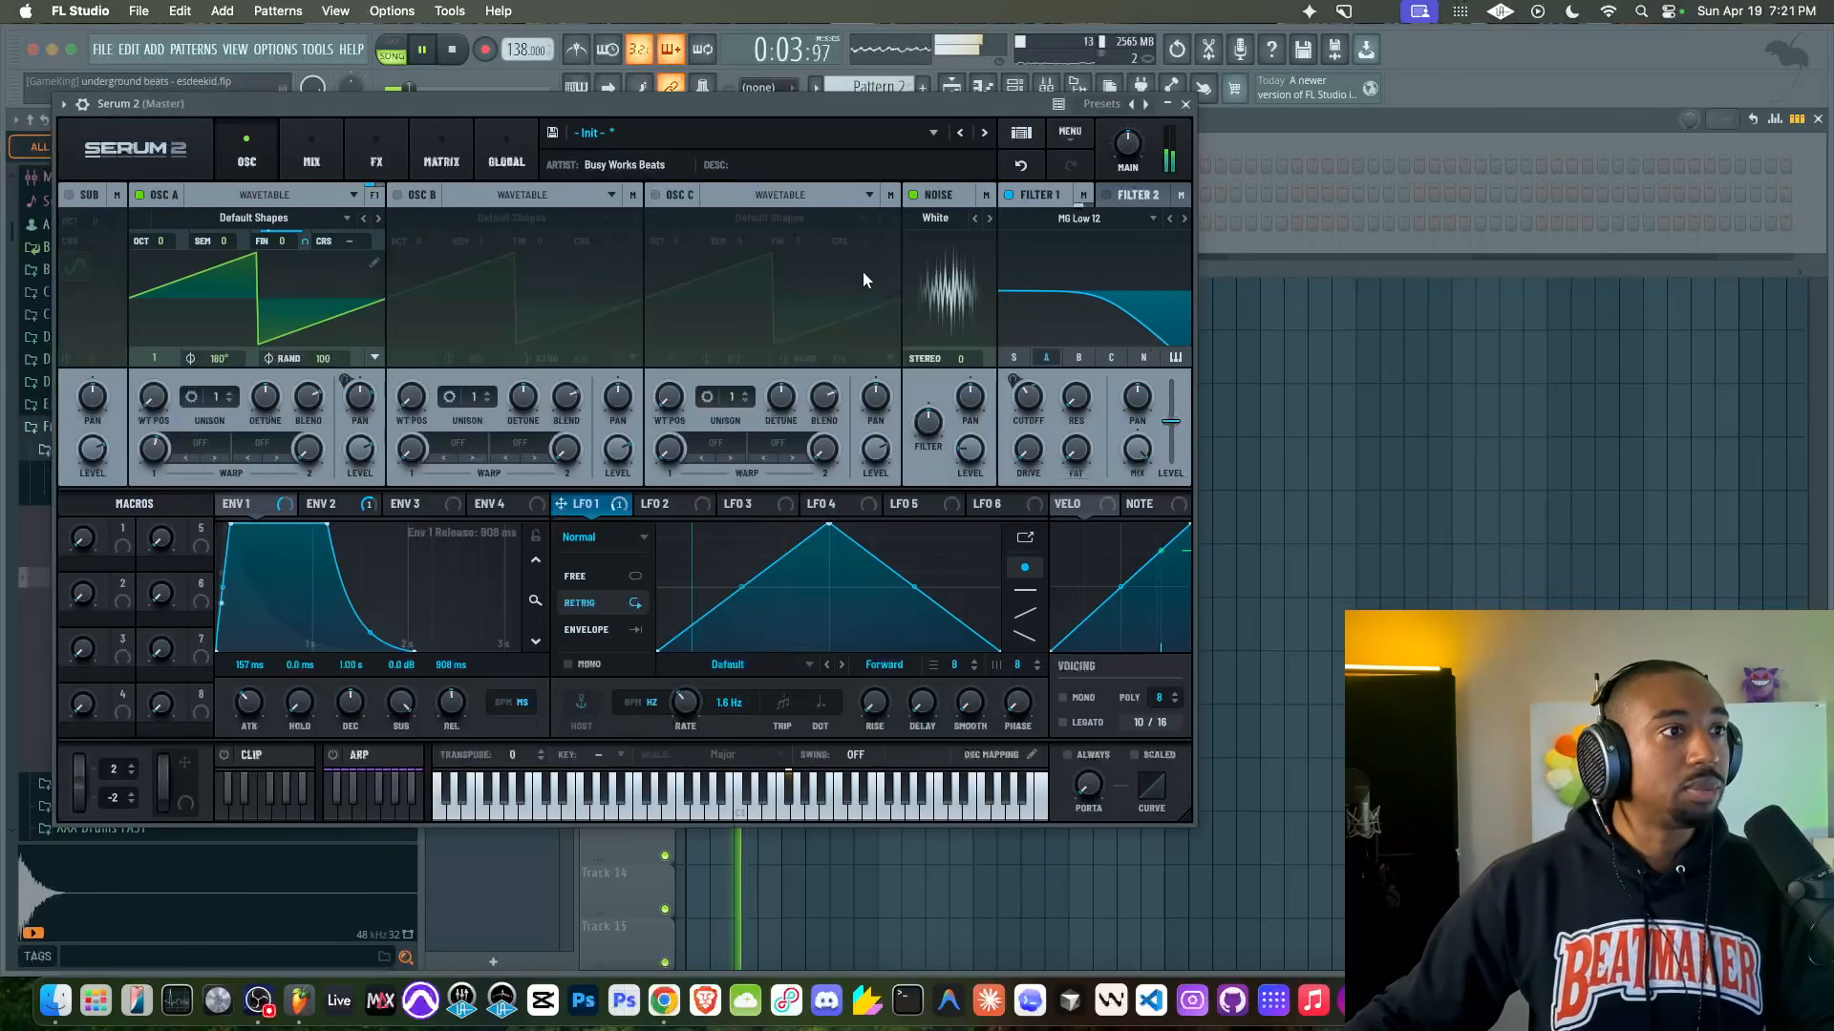
# Step: Change the reverb on Serum 2's Bus 1 to the Hall type while auditioning the arrangement
pyautogui.click(376, 152)
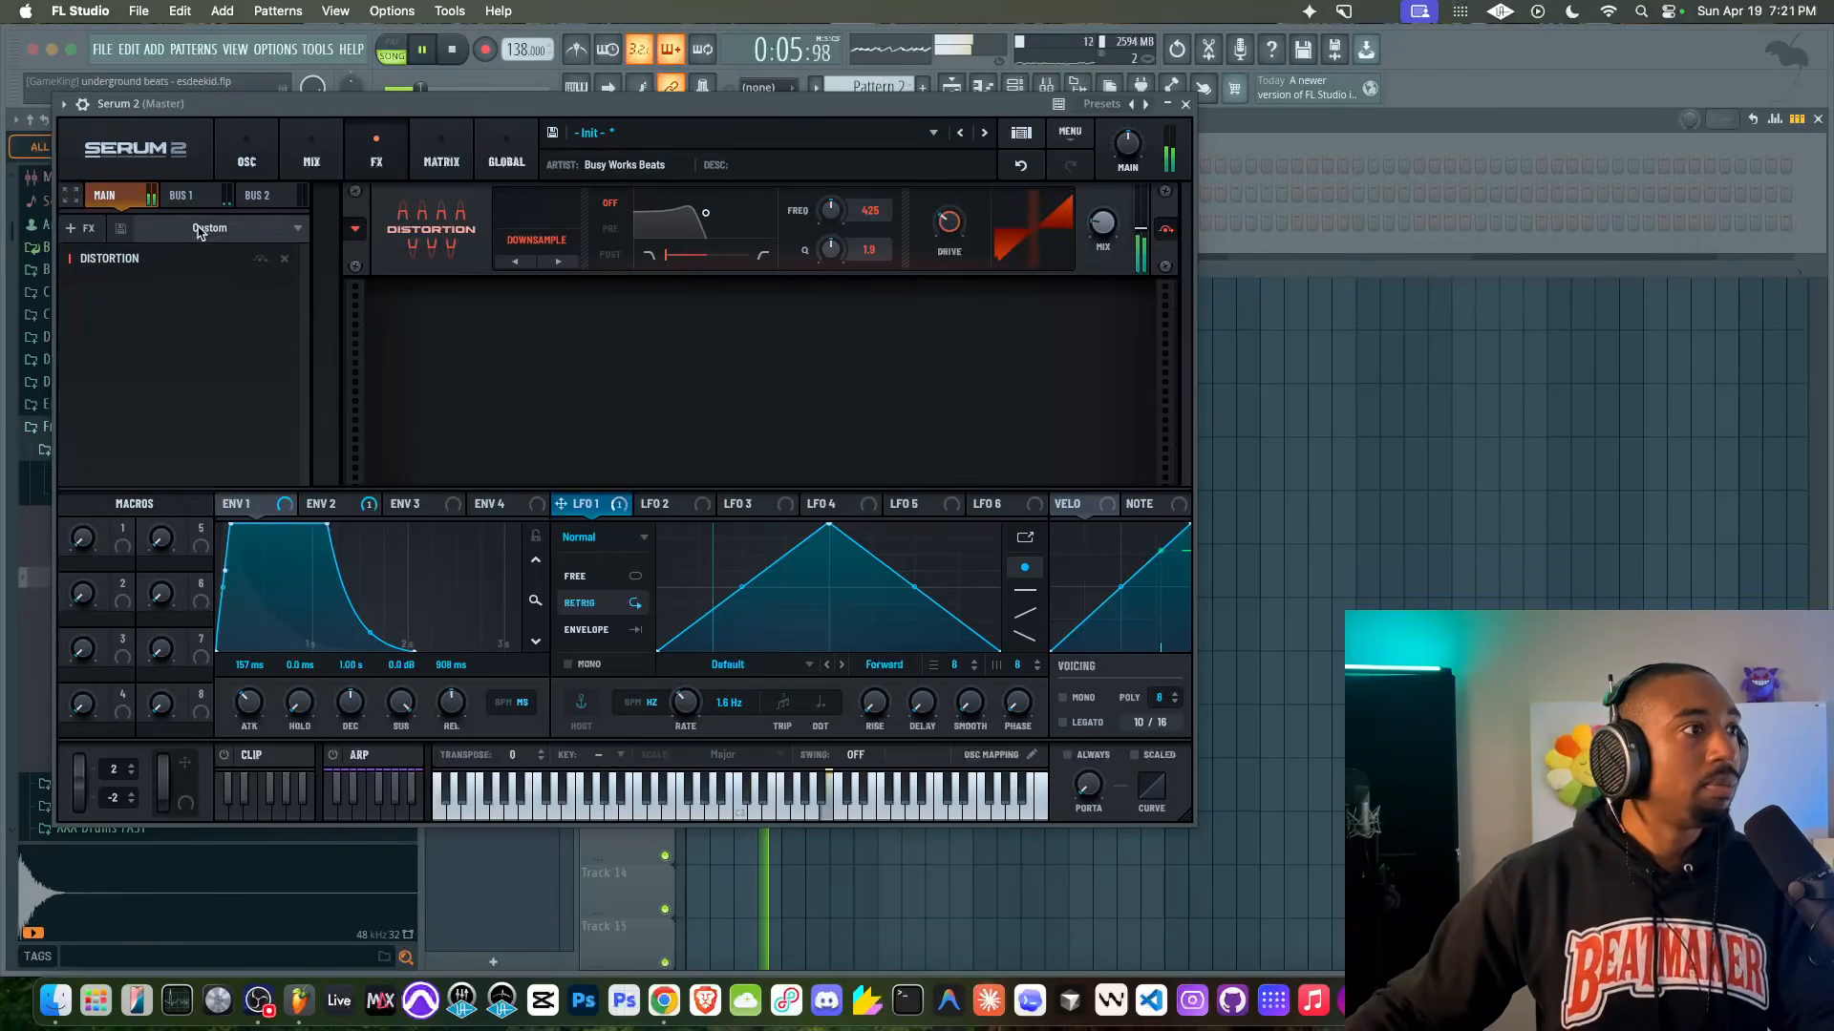
pyautogui.click(180, 195)
pyautogui.press('space')
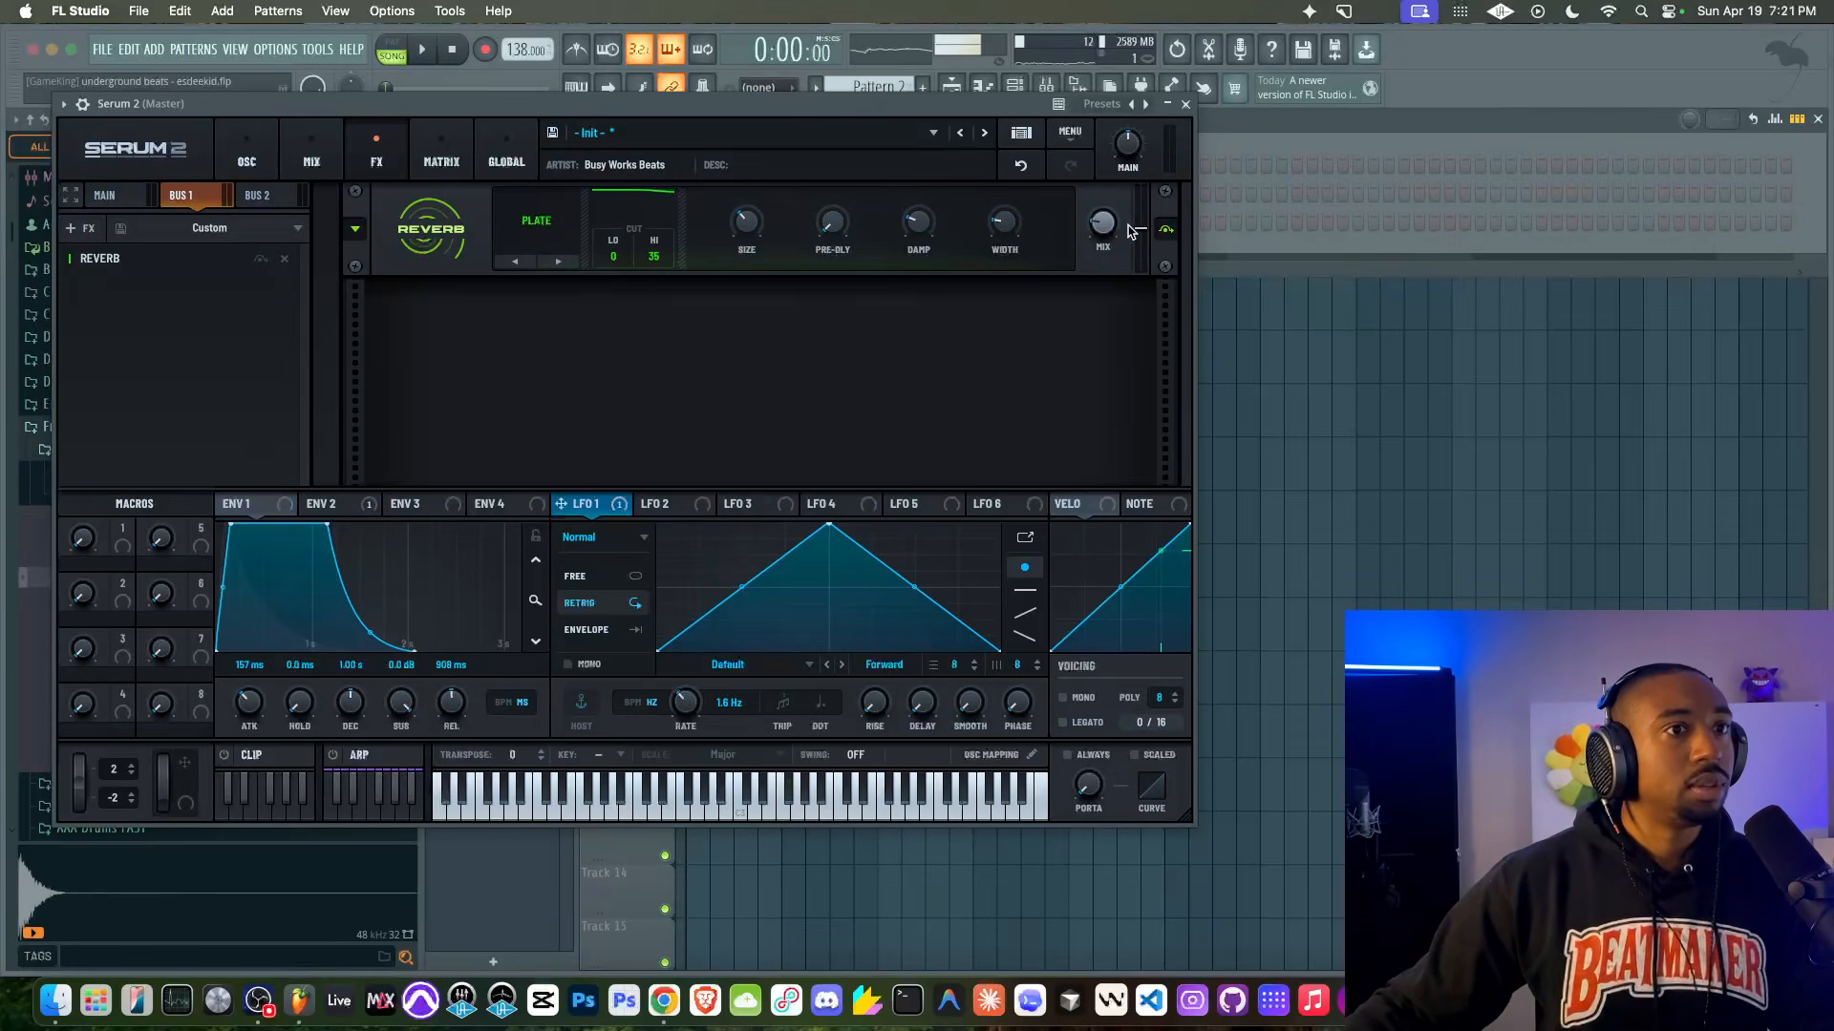
pyautogui.press('space')
pyautogui.click(556, 262)
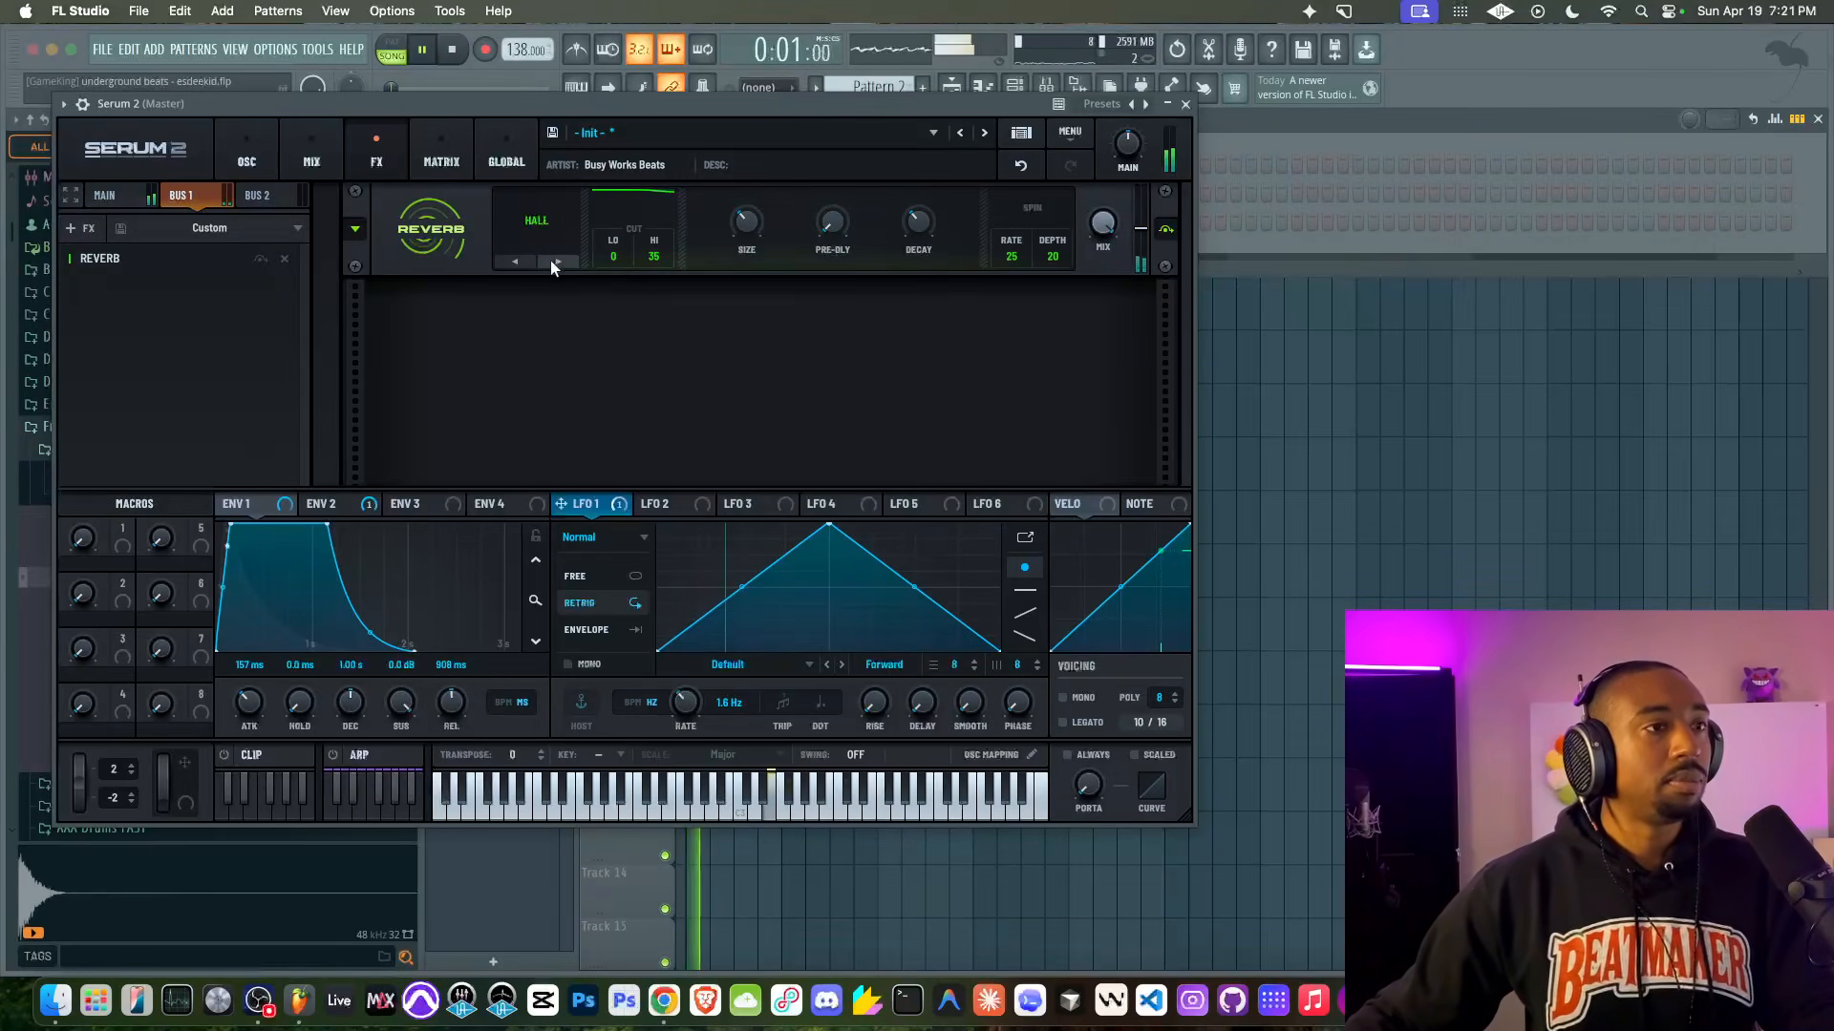
# Step: Adjust Filter 1's send to Bus 1 to about 37% in its output routing
pyautogui.click(247, 154)
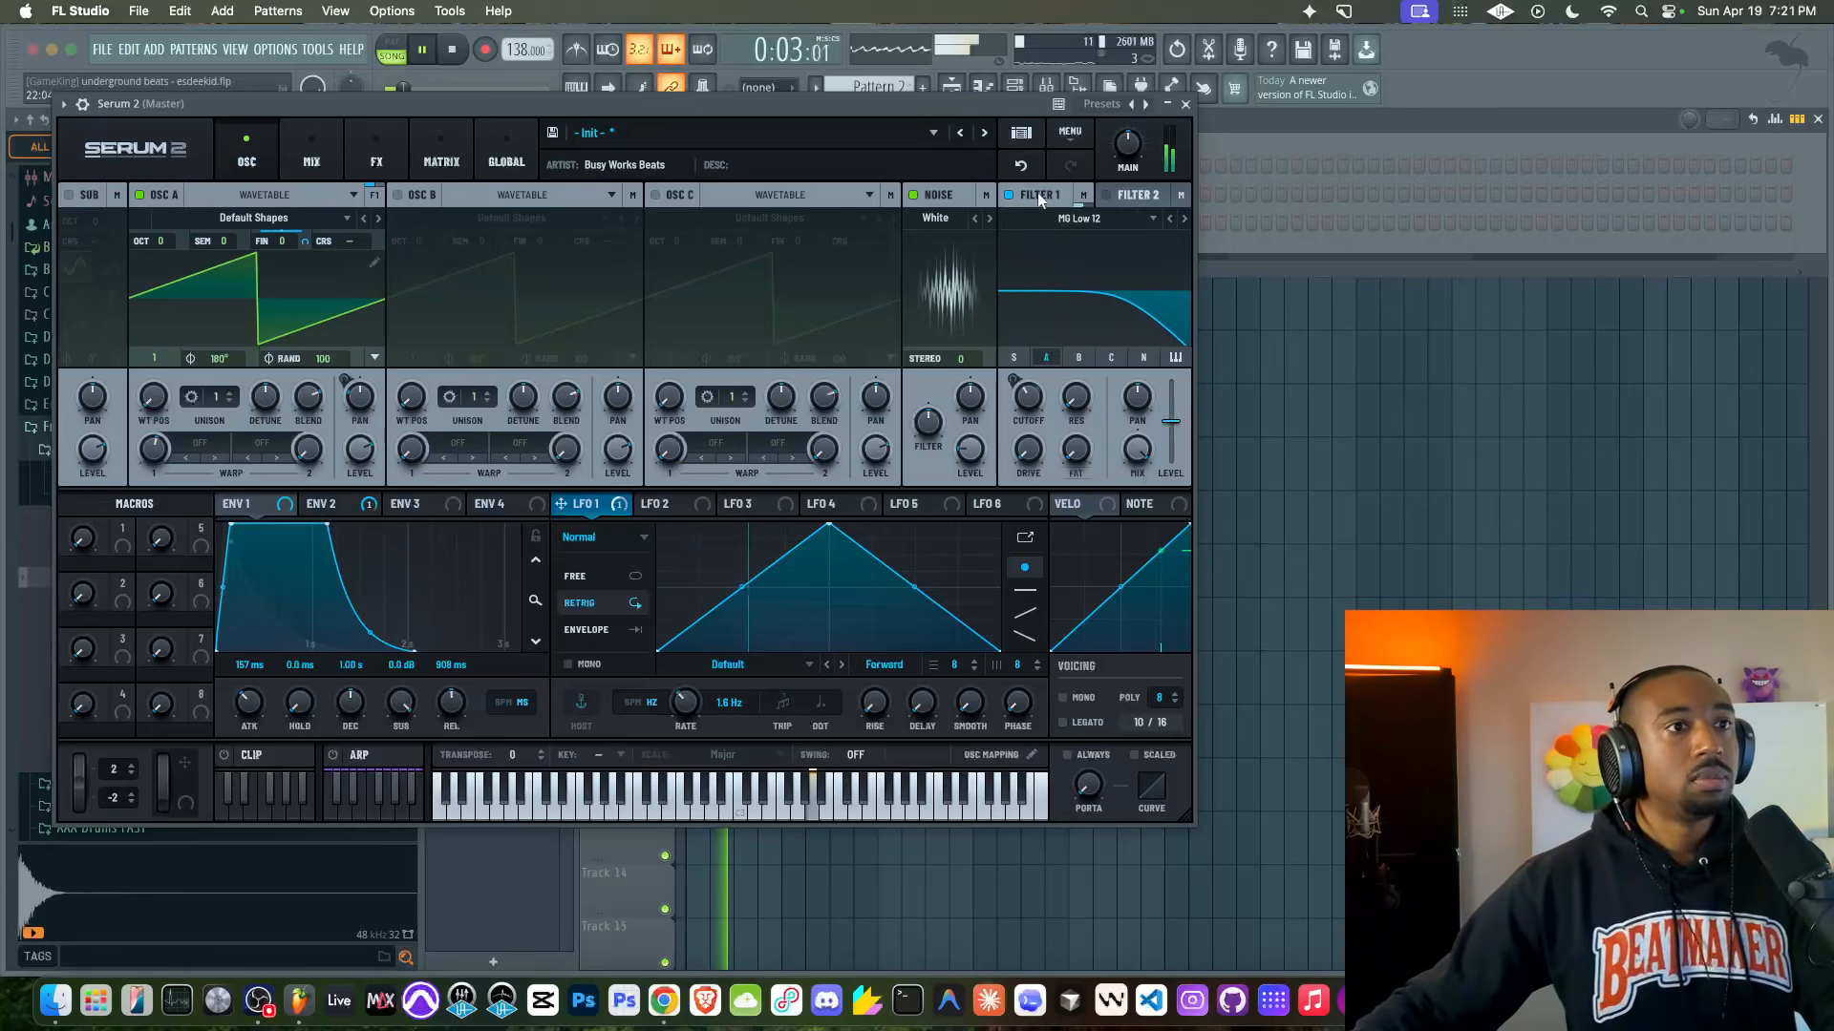
pyautogui.click(1077, 204)
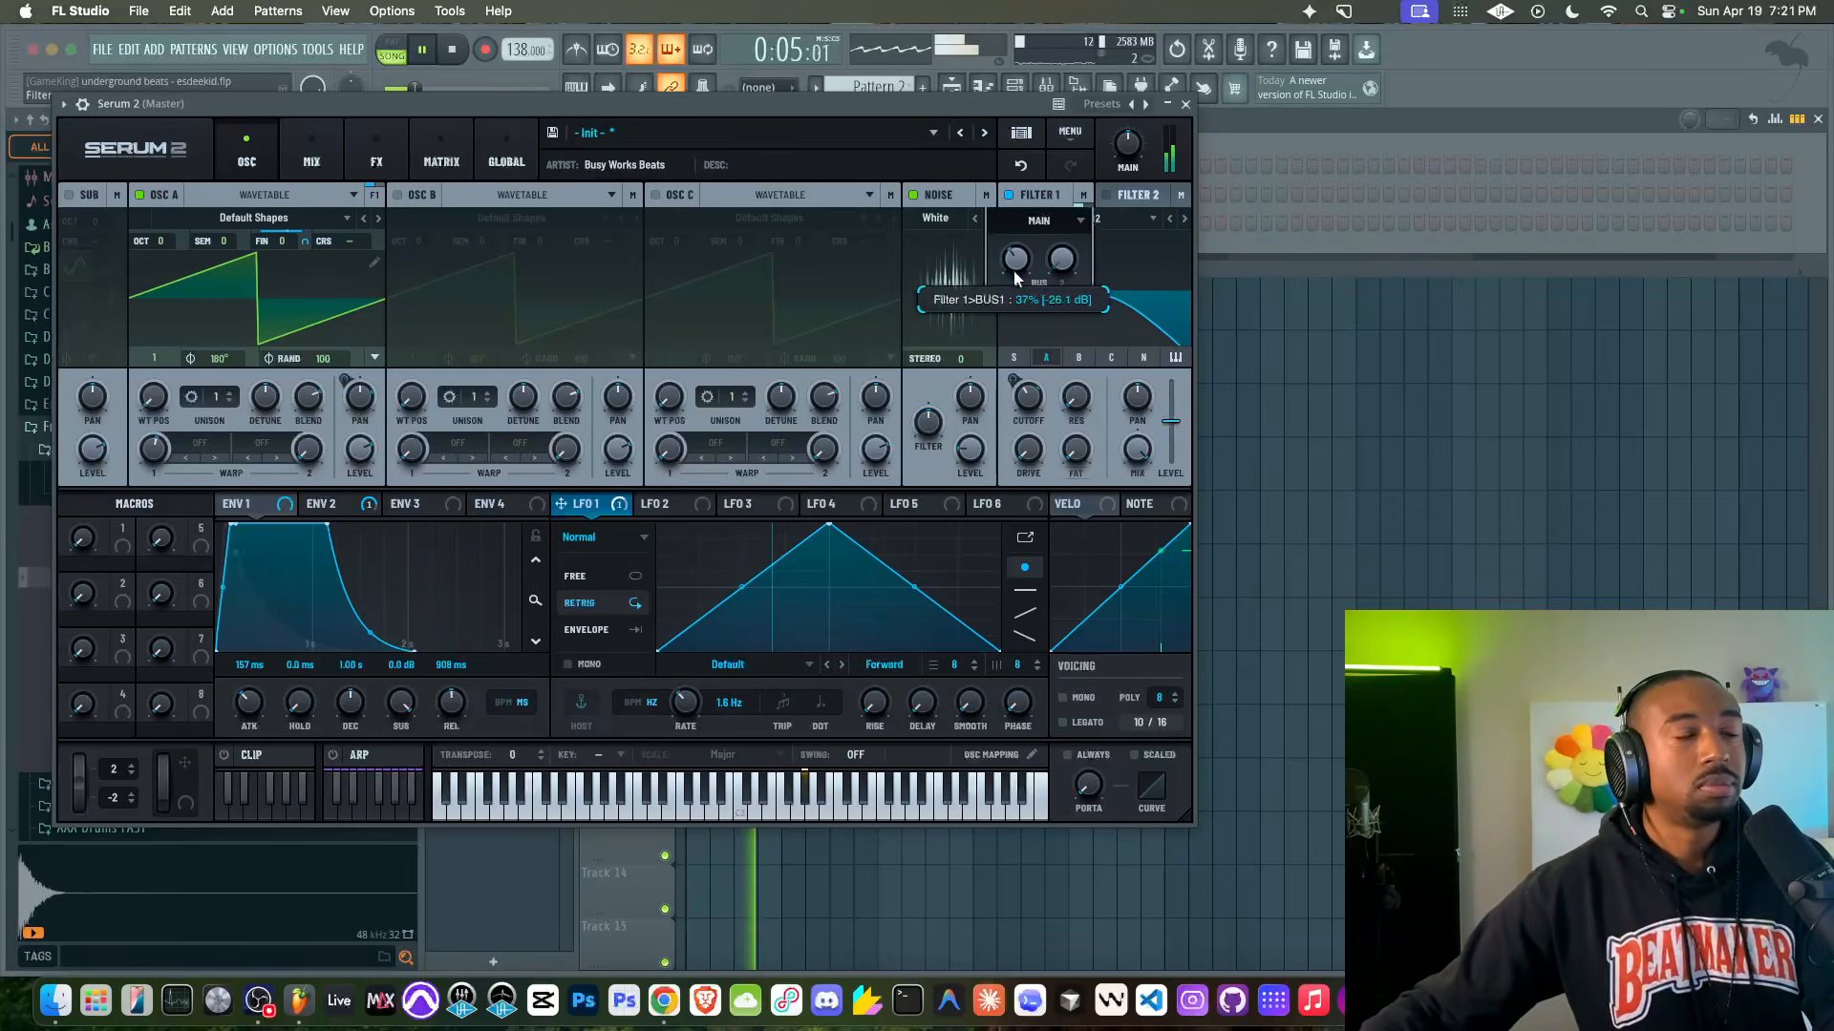
pyautogui.moveTo(1116, 168)
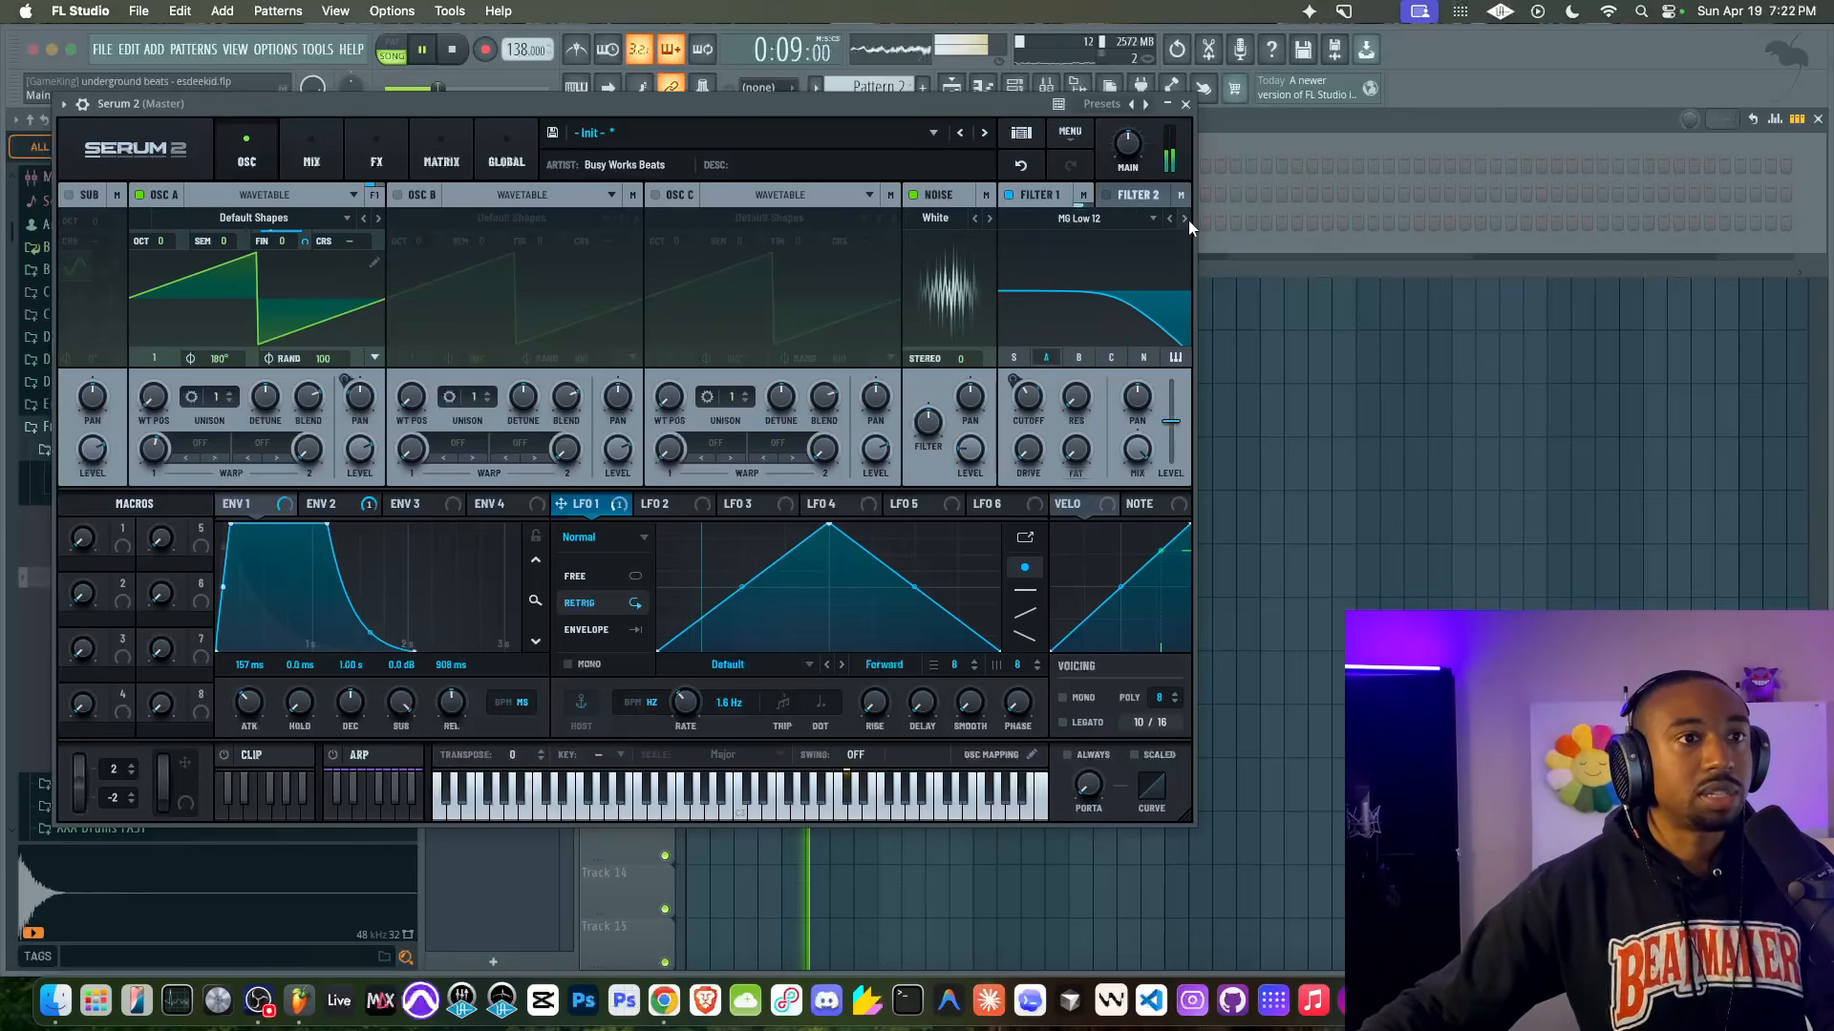
# Step: Set Filter 1's type to Band 12 and adjust its cutoff against the playing arrangement
pyautogui.click(1080, 219)
pyautogui.moveTo(1050, 240)
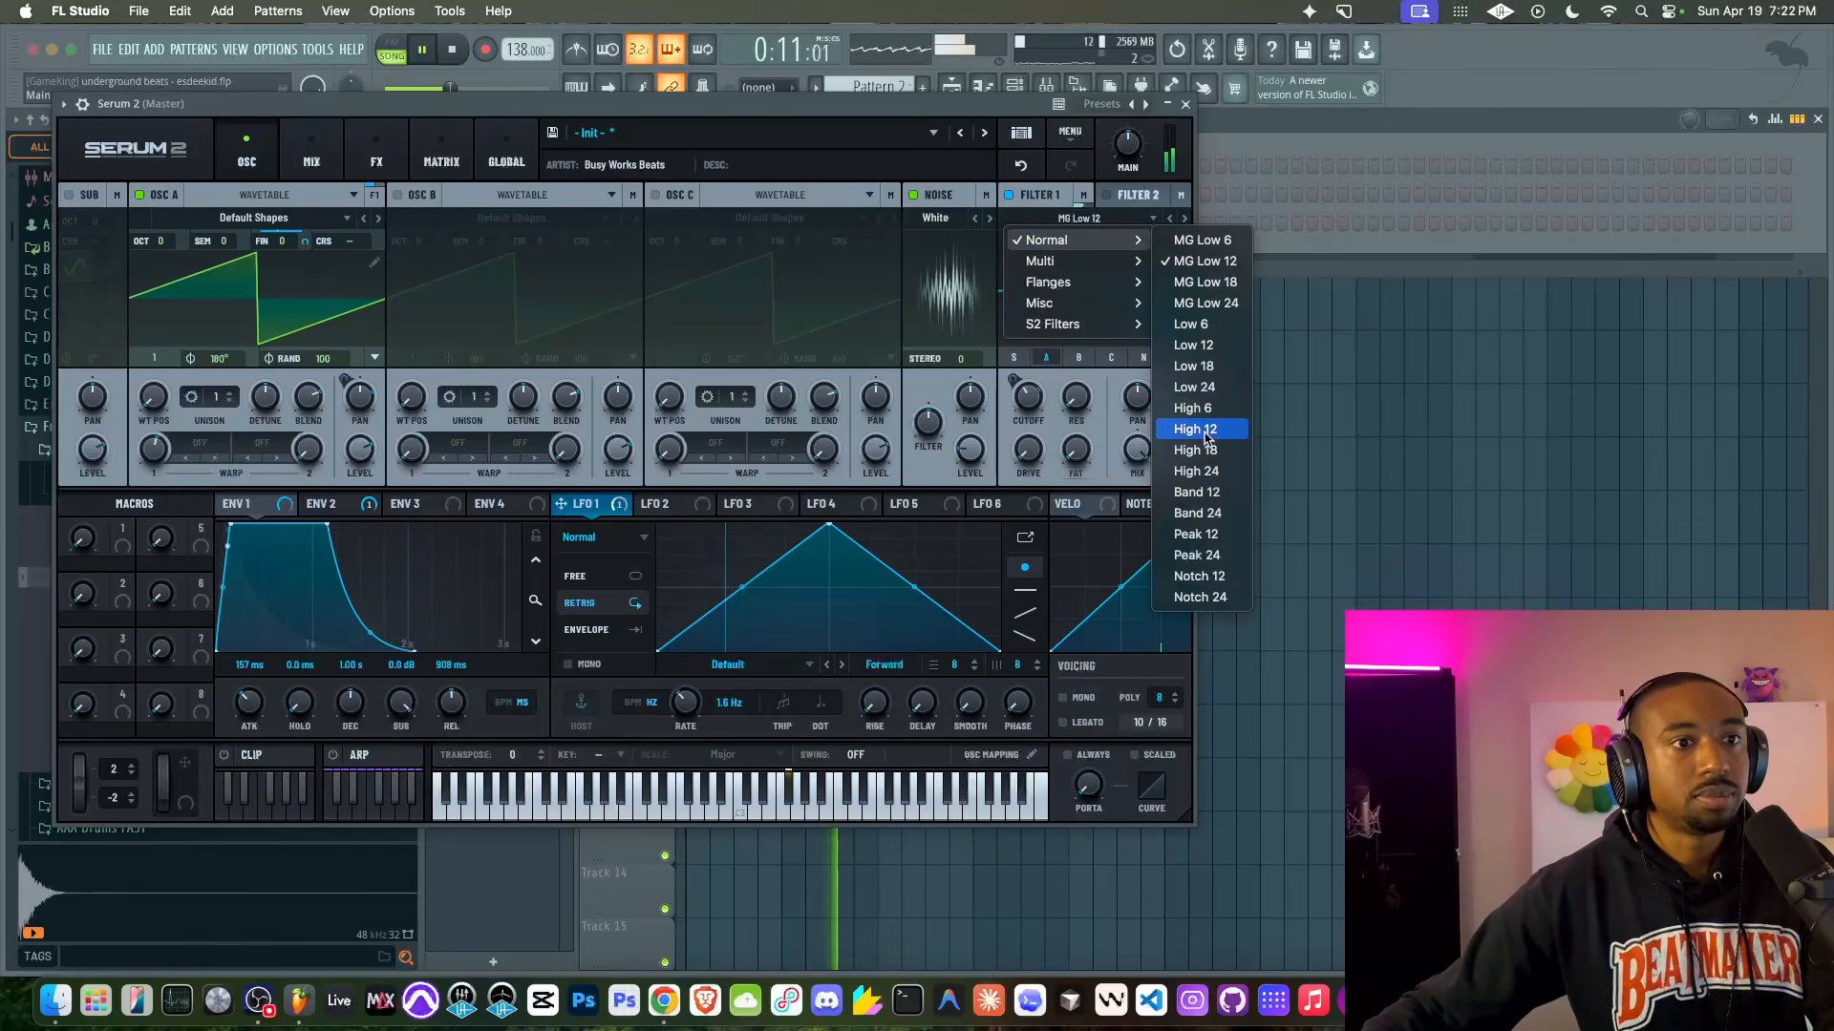
pyautogui.click(1196, 492)
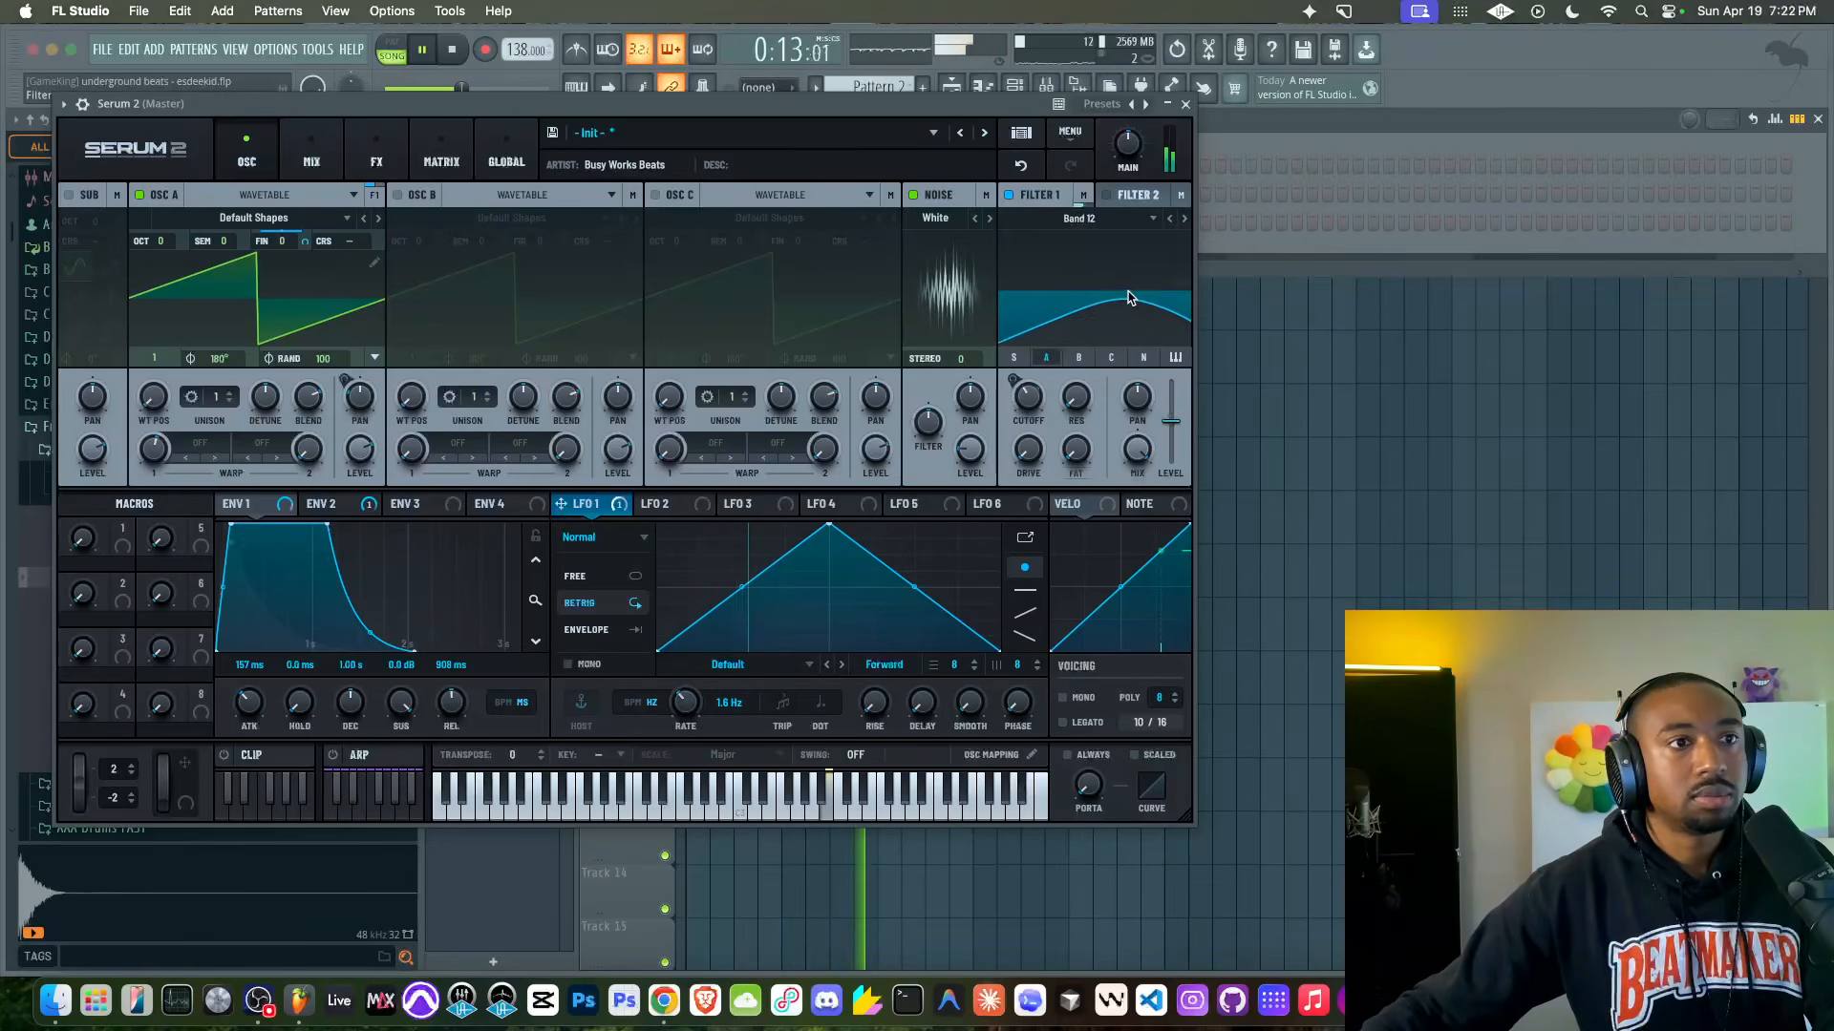
pyautogui.moveTo(1014, 401)
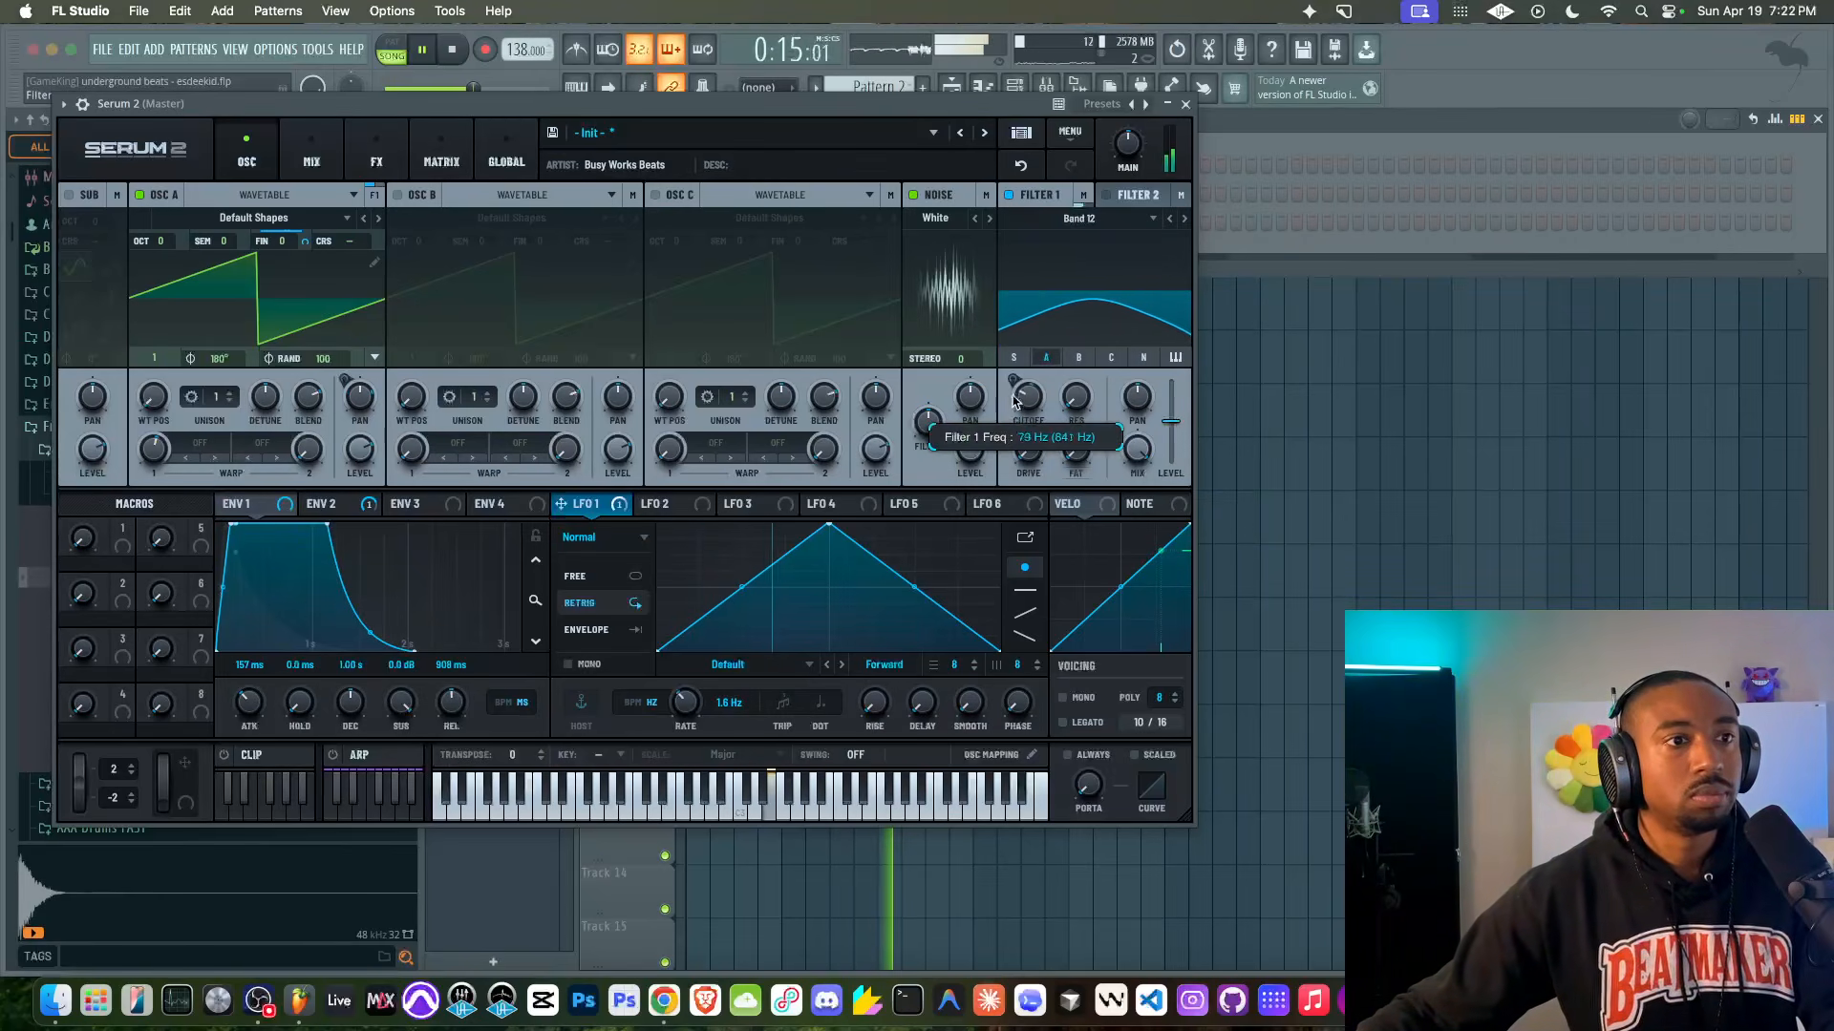
pyautogui.press('space')
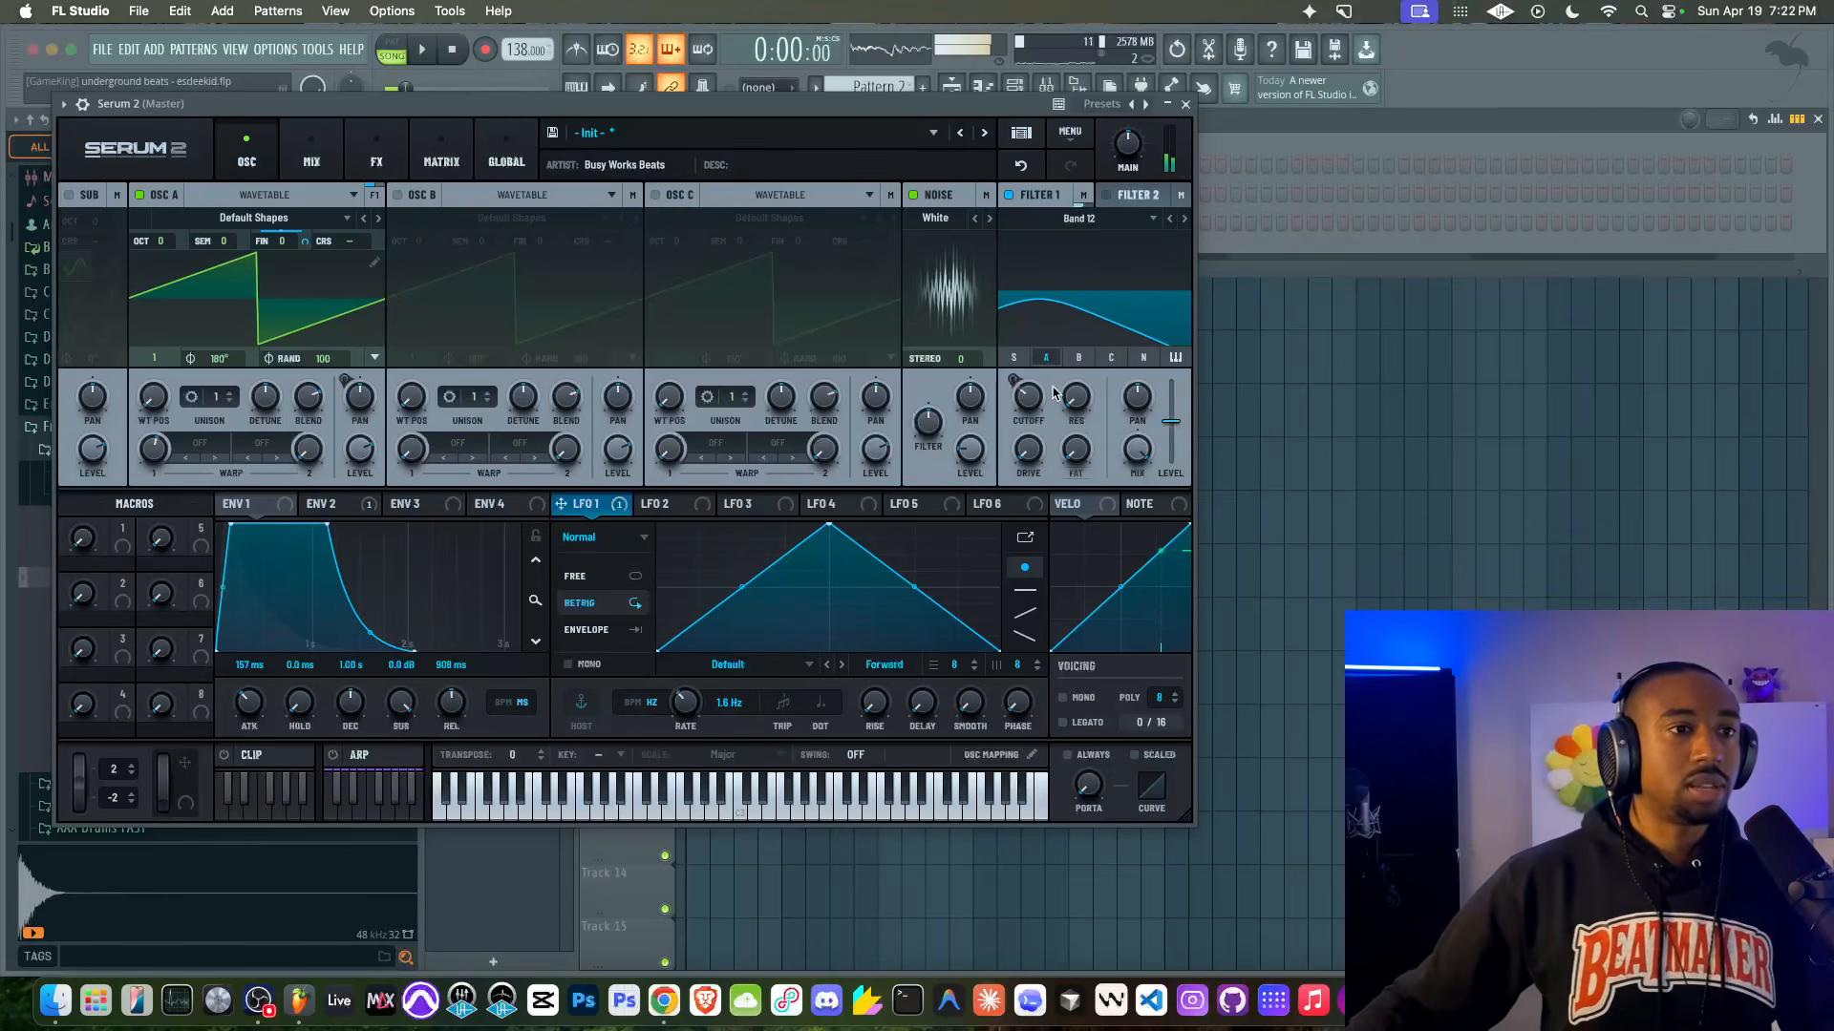
pyautogui.press('space')
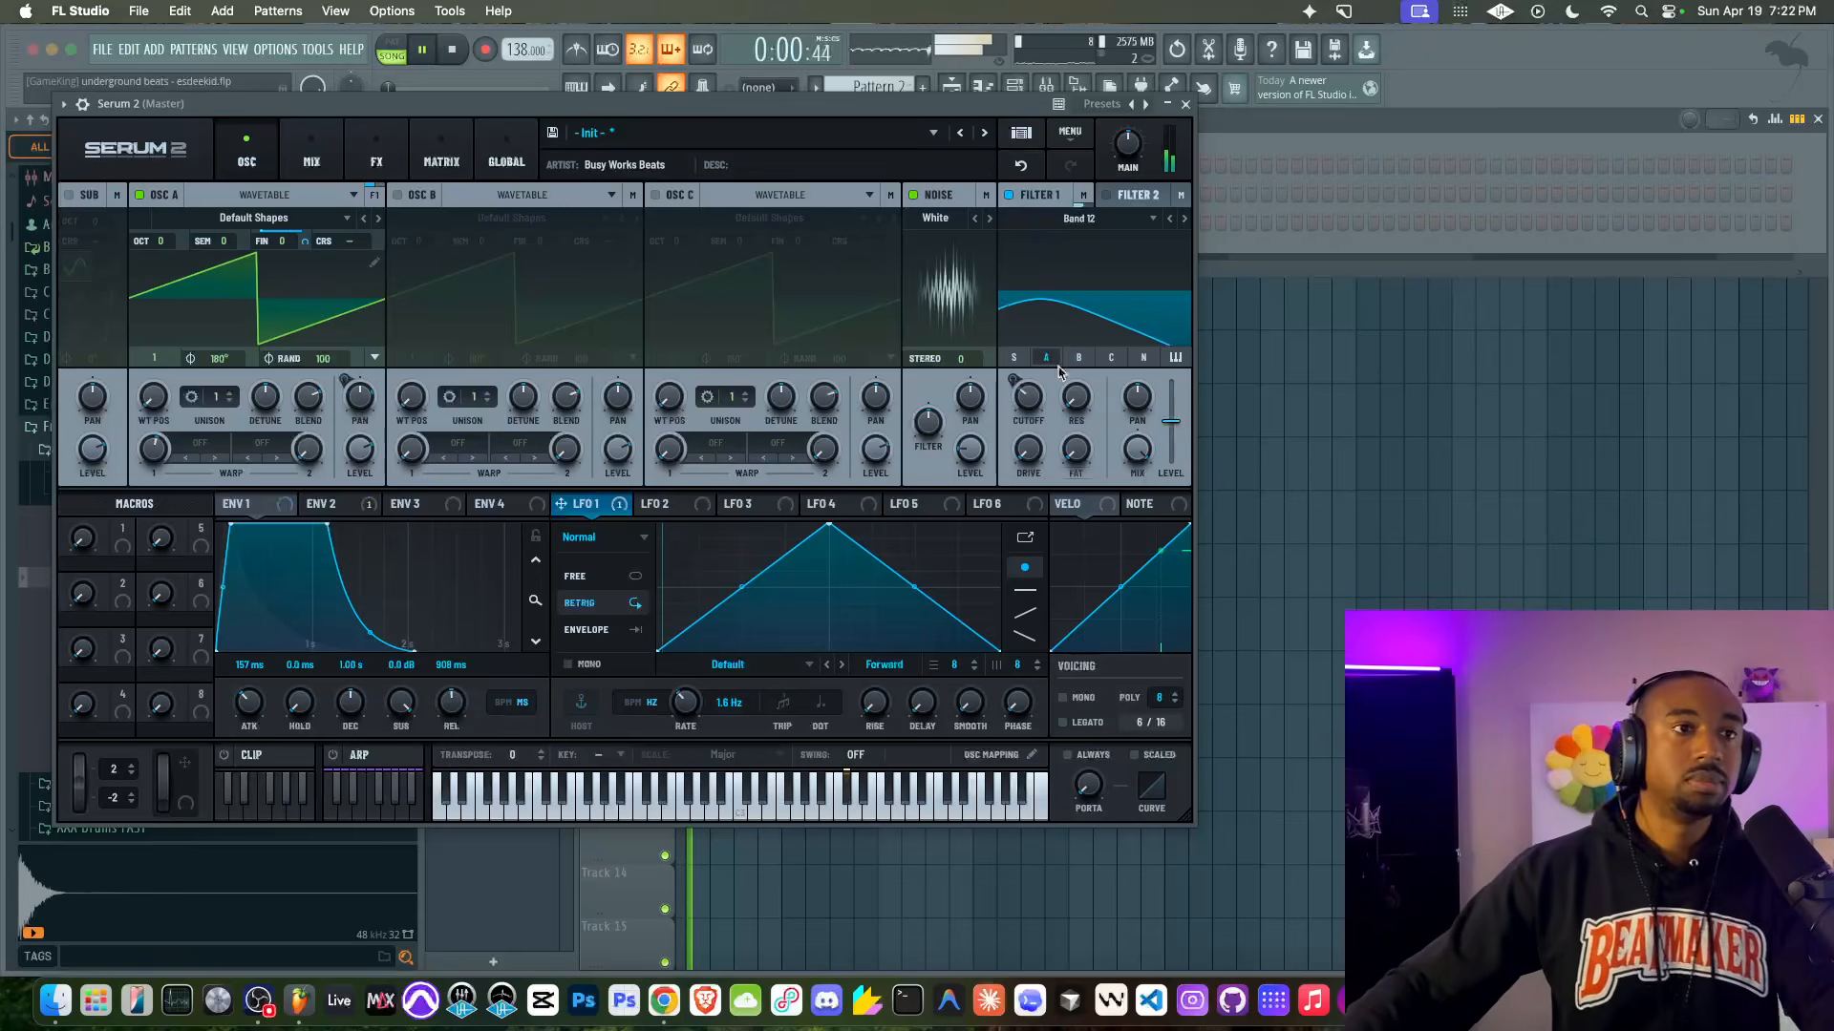
# Step: Compare the adjacent filter type, return Filter 1 to Band 12 and set its cutoff to about 93 Hz
pyautogui.click(1184, 219)
pyautogui.click(1171, 220)
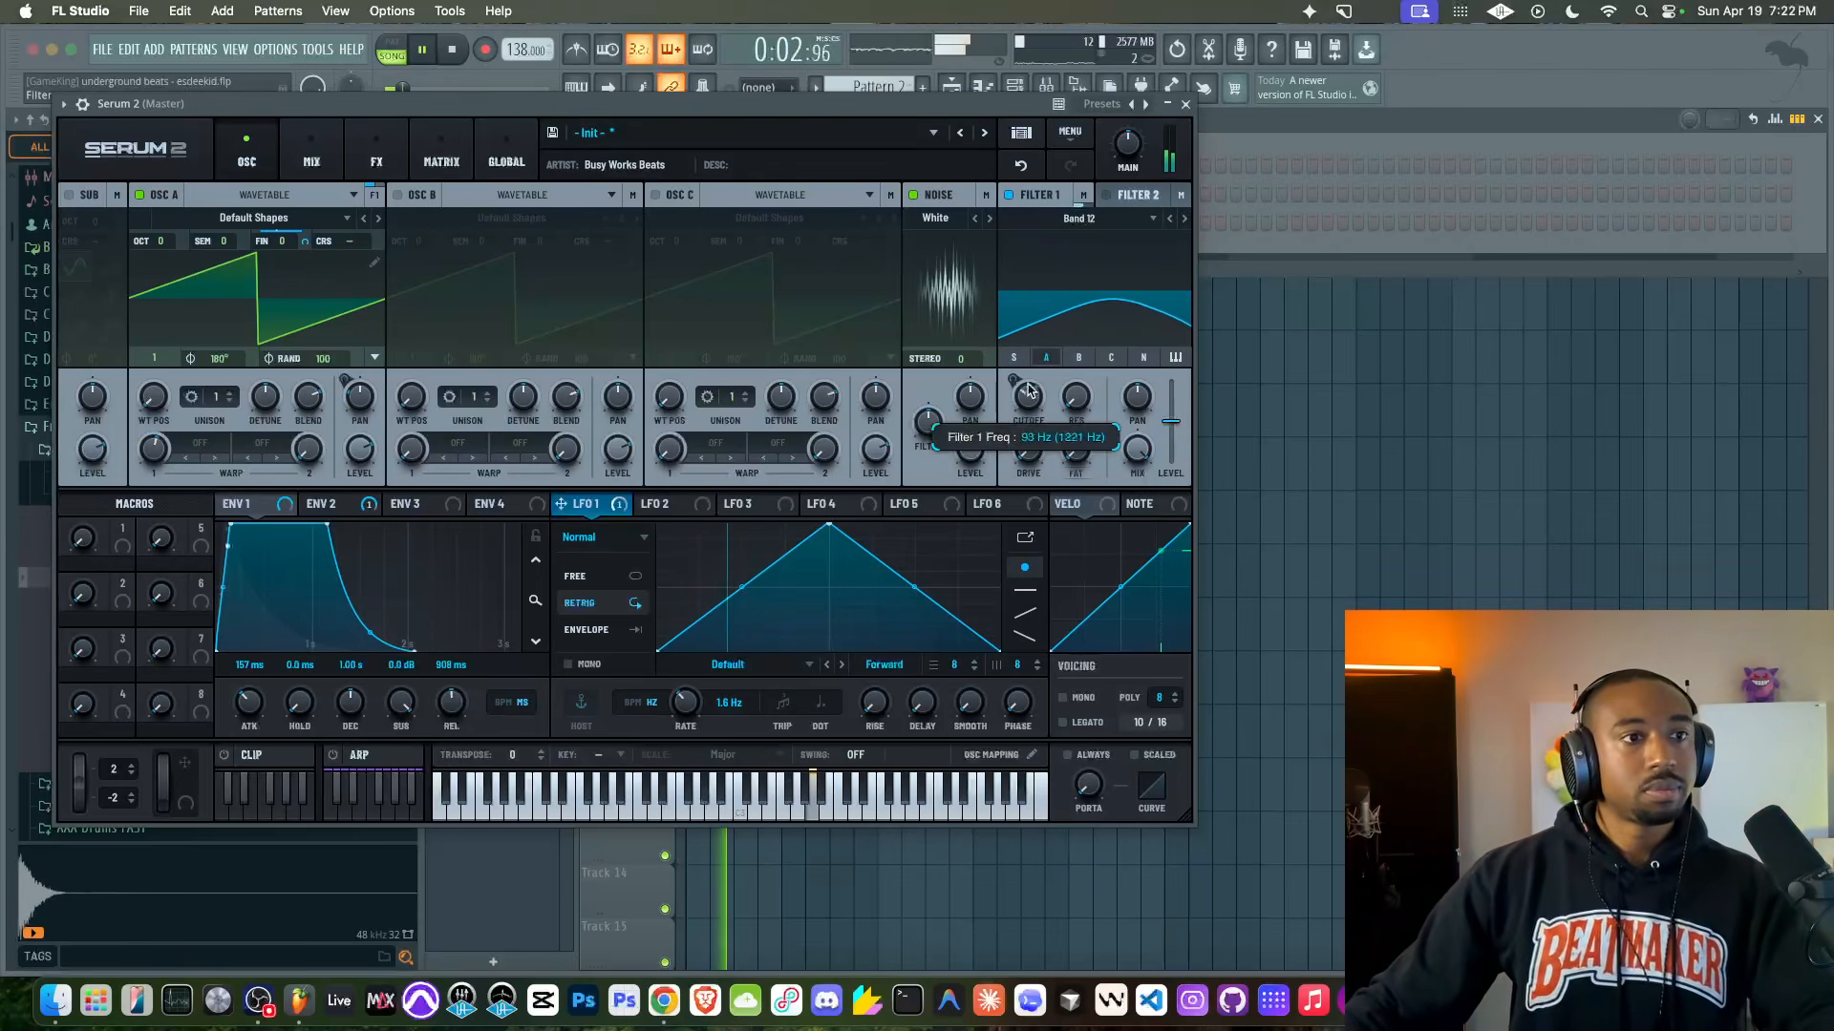
pyautogui.moveTo(1026, 409); pyautogui.dragTo(1028, 391)
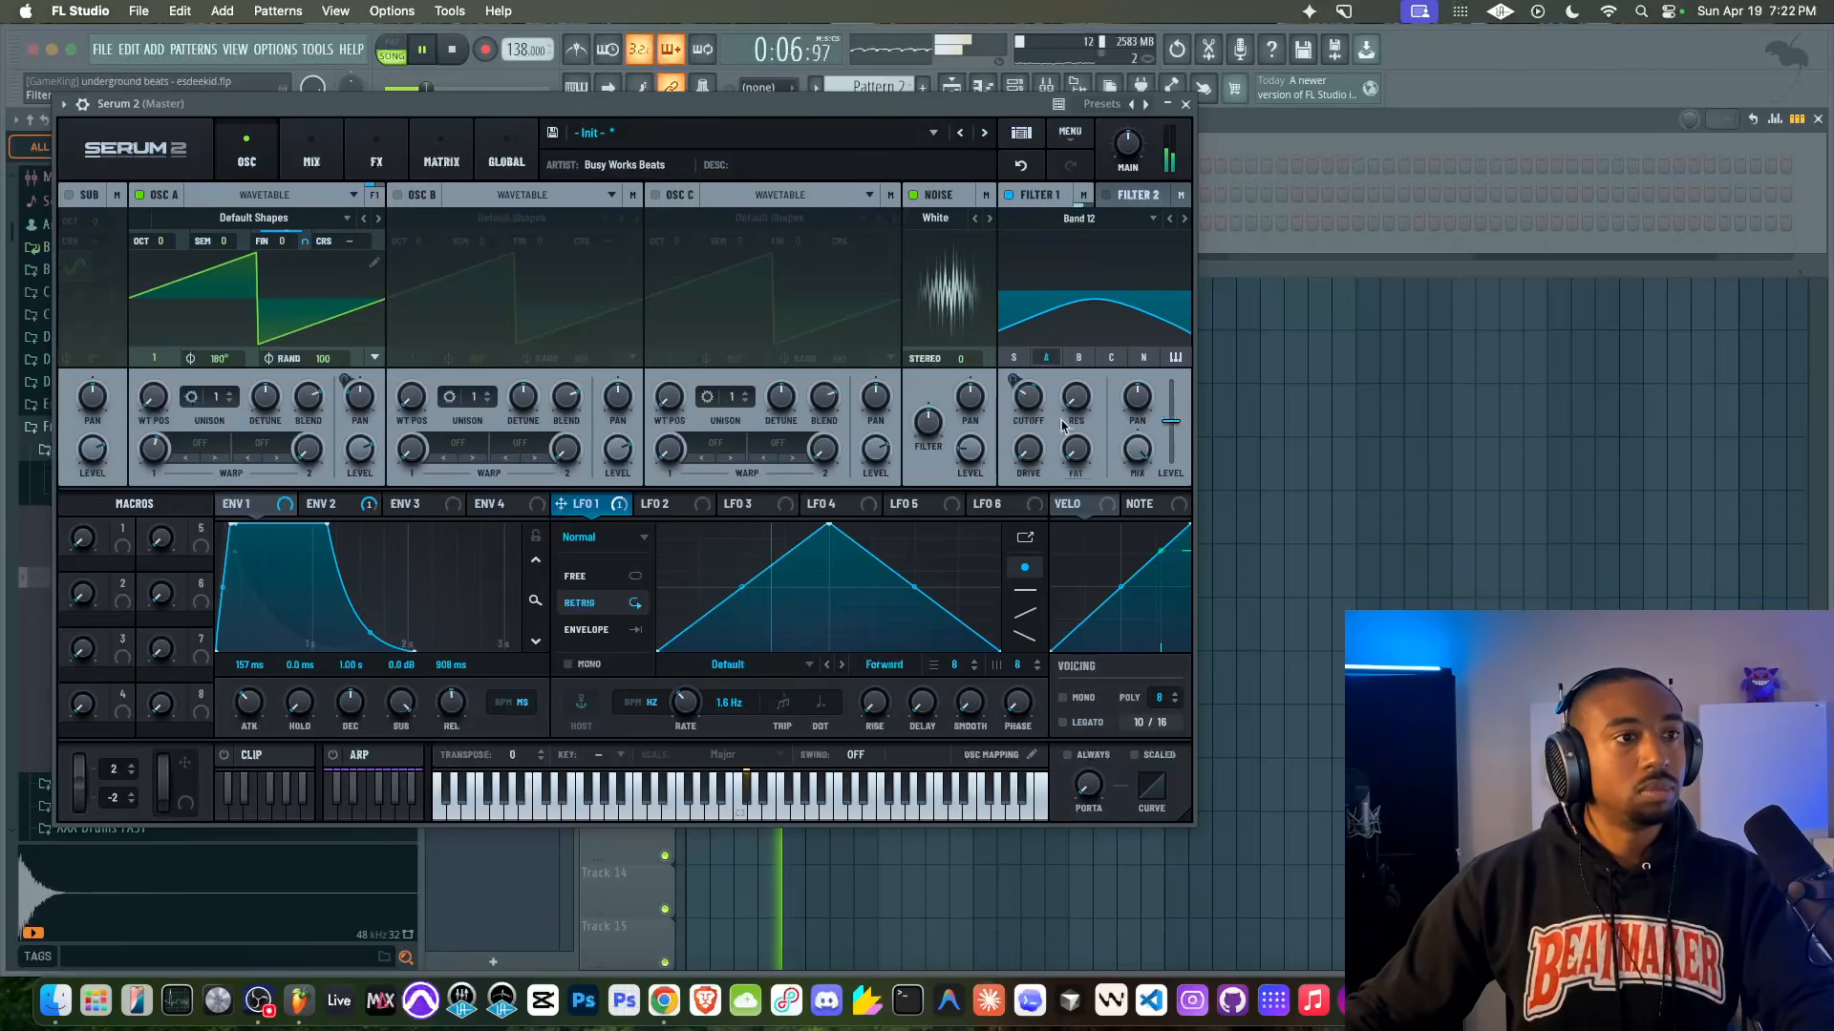
# Step: Adjust the noise oscillator's level during playback and restart the arrangement
pyautogui.moveTo(585, 503); pyautogui.dragTo(303, 255)
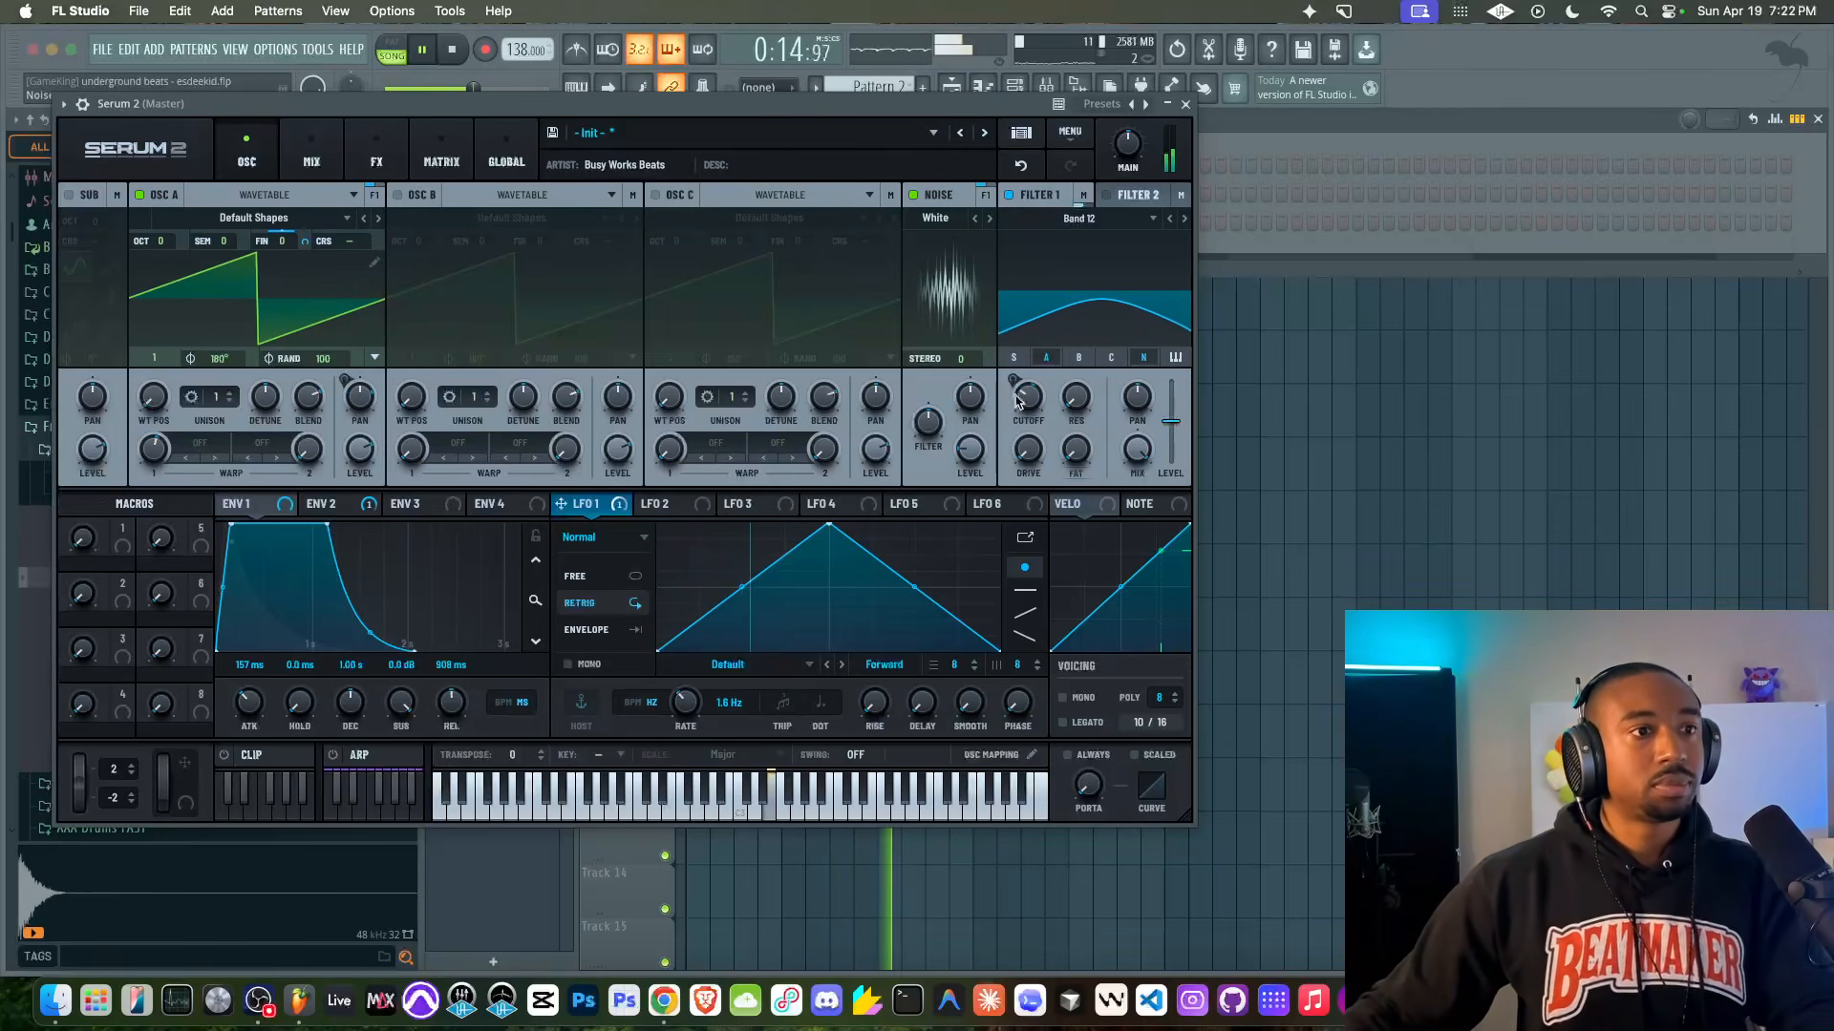
pyautogui.moveTo(989, 384); pyautogui.dragTo(967, 487)
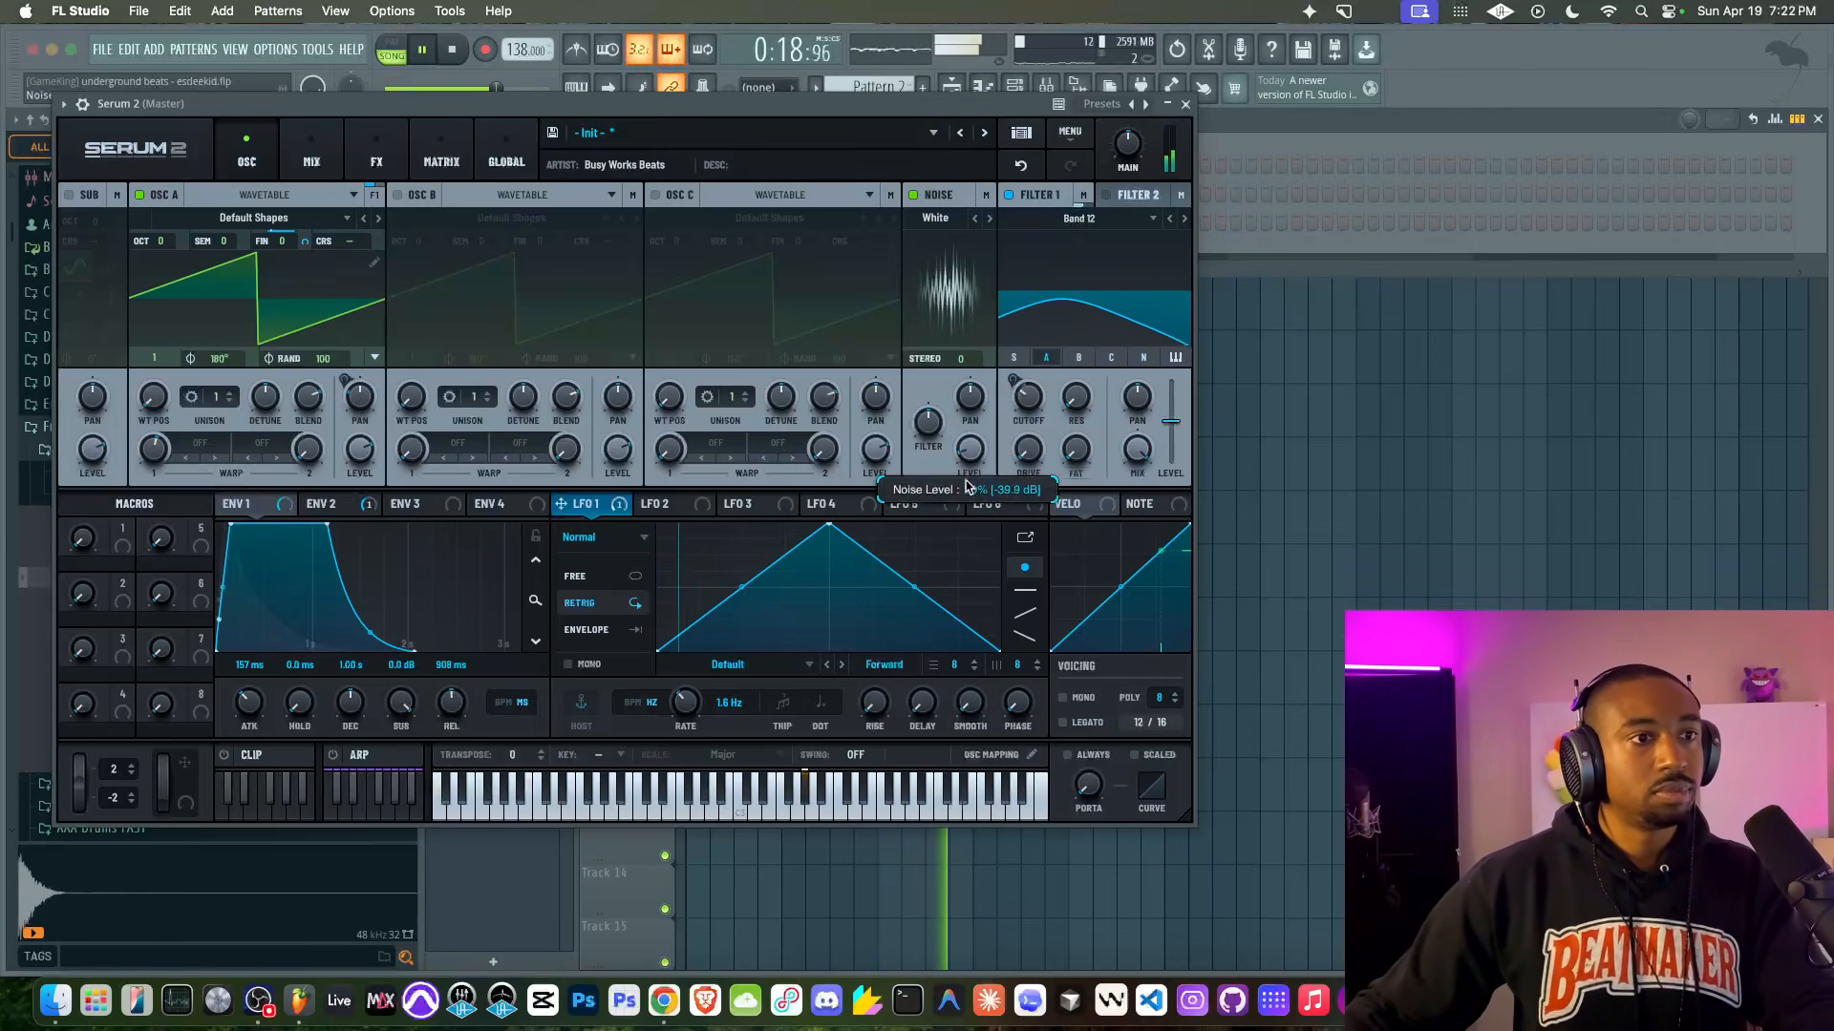
pyautogui.press('space')
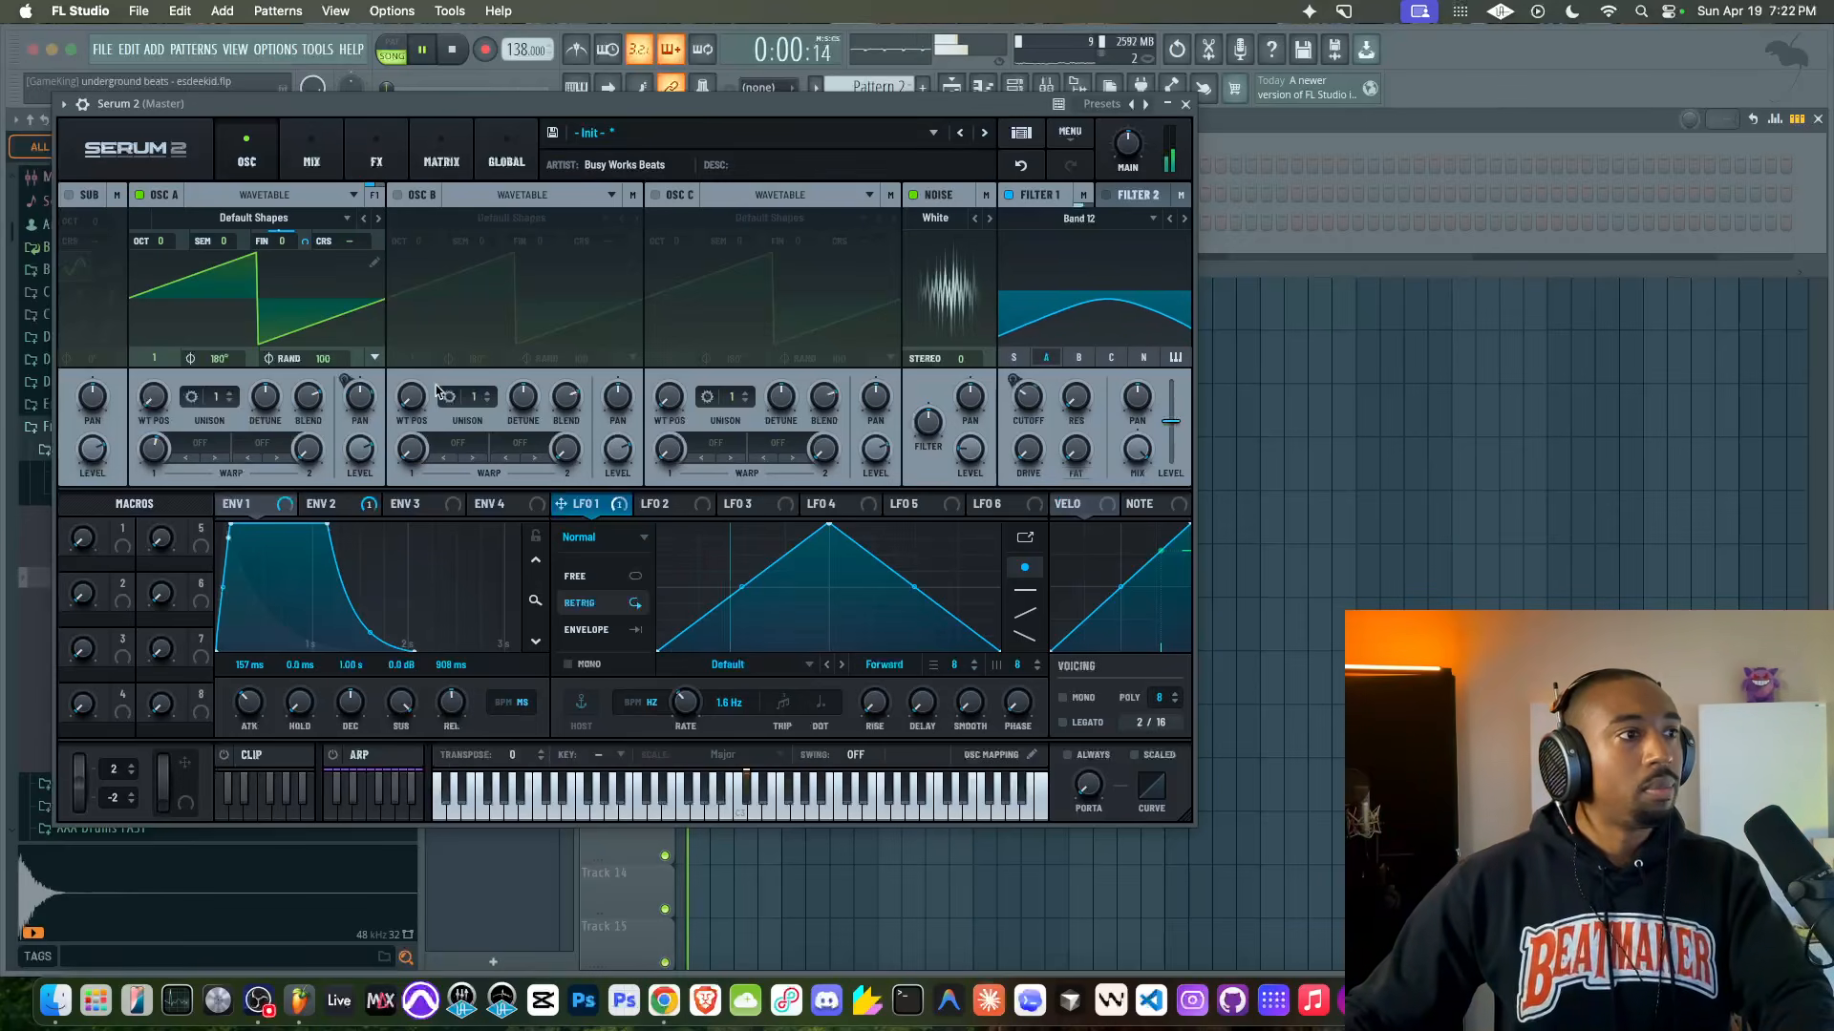
# Step: Raise the amount of the NoteOn Alt. to A Pan modulation to 87% in the modulation matrix and stop playback
pyautogui.click(441, 152)
pyautogui.moveTo(392, 268)
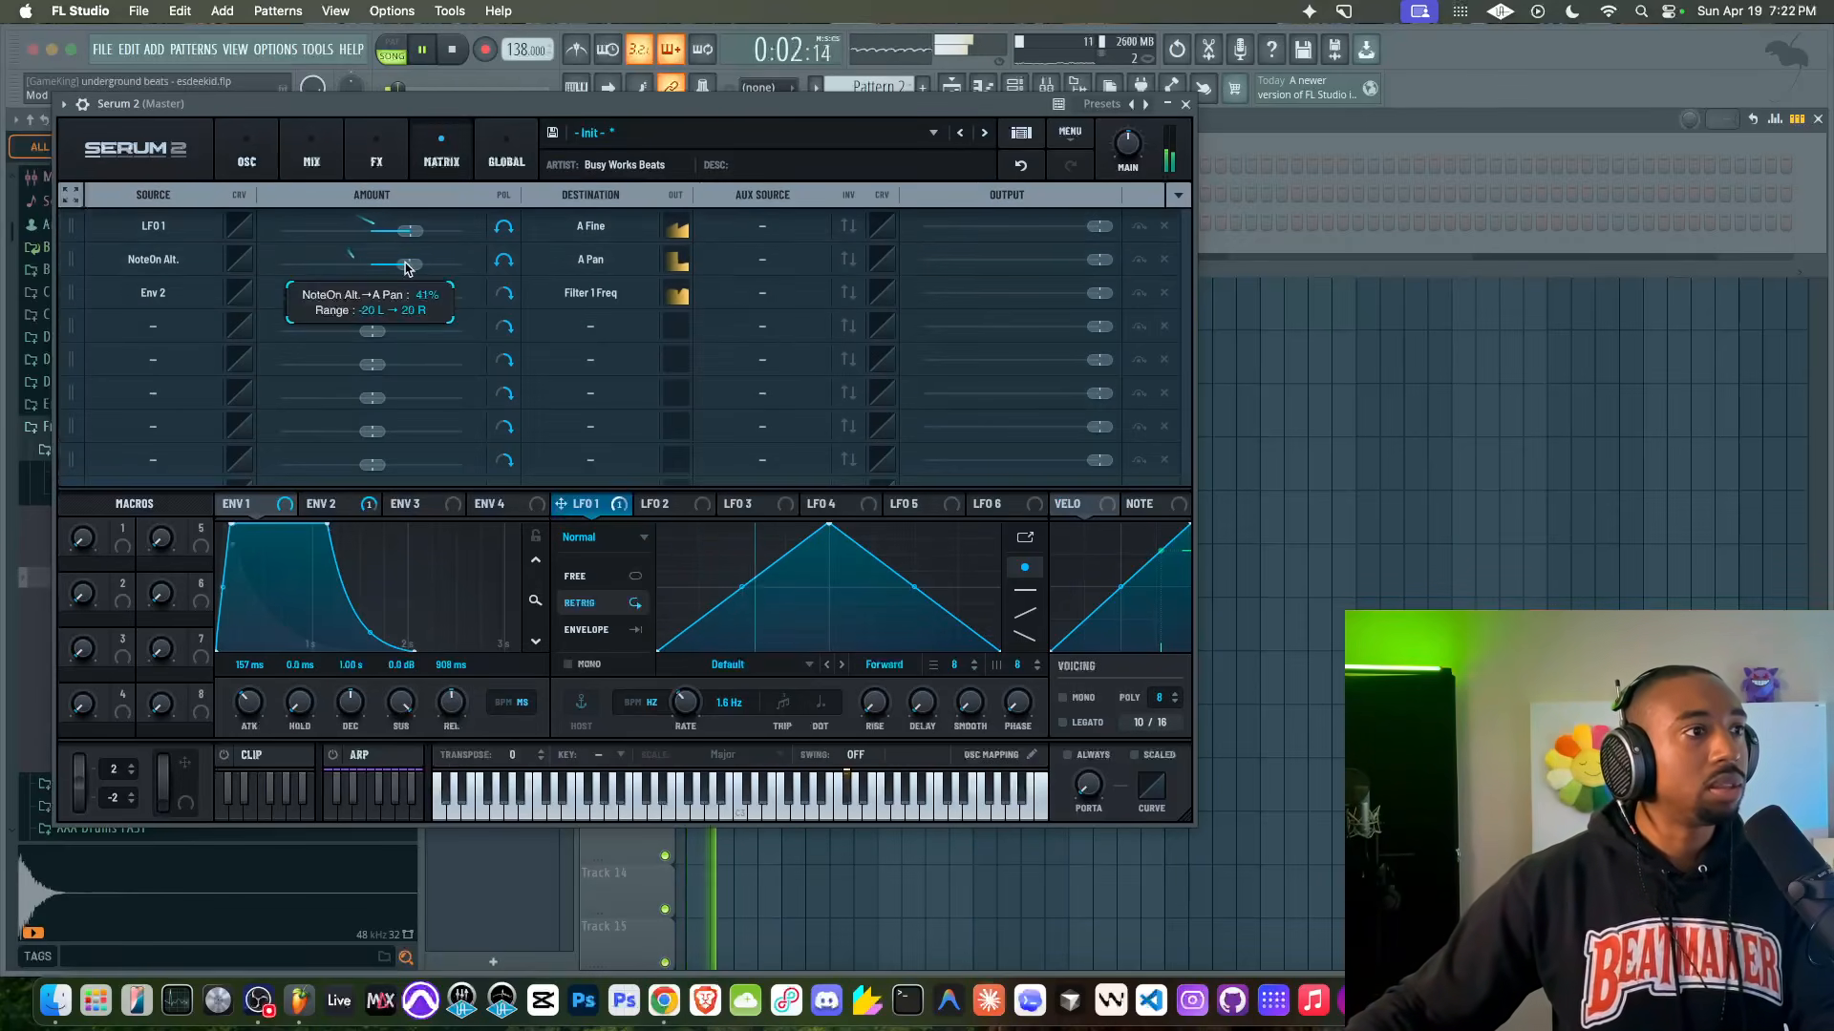
pyautogui.moveTo(392, 268); pyautogui.dragTo(449, 266)
pyautogui.press('space')
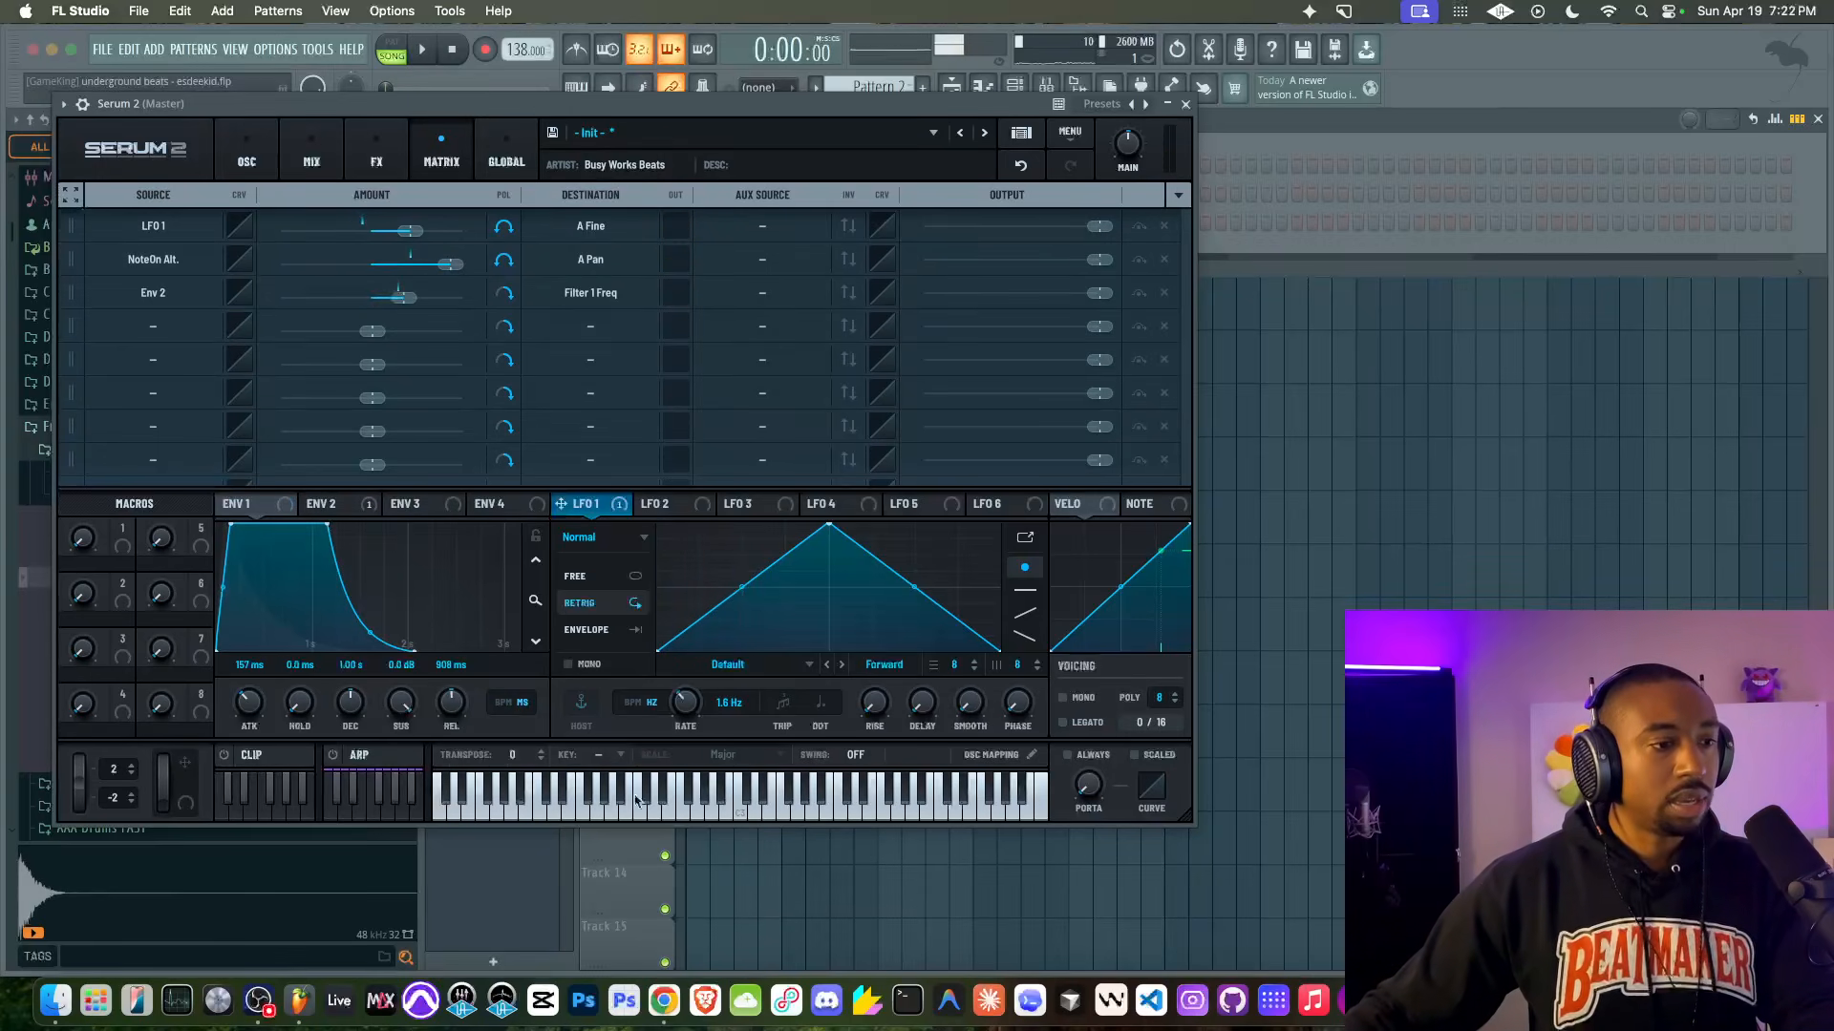
# Step: Play the opening of 4 Raws in Chrome and compare its panning with the FL Studio arrangement
pyautogui.click(665, 1000)
pyautogui.click(592, 952)
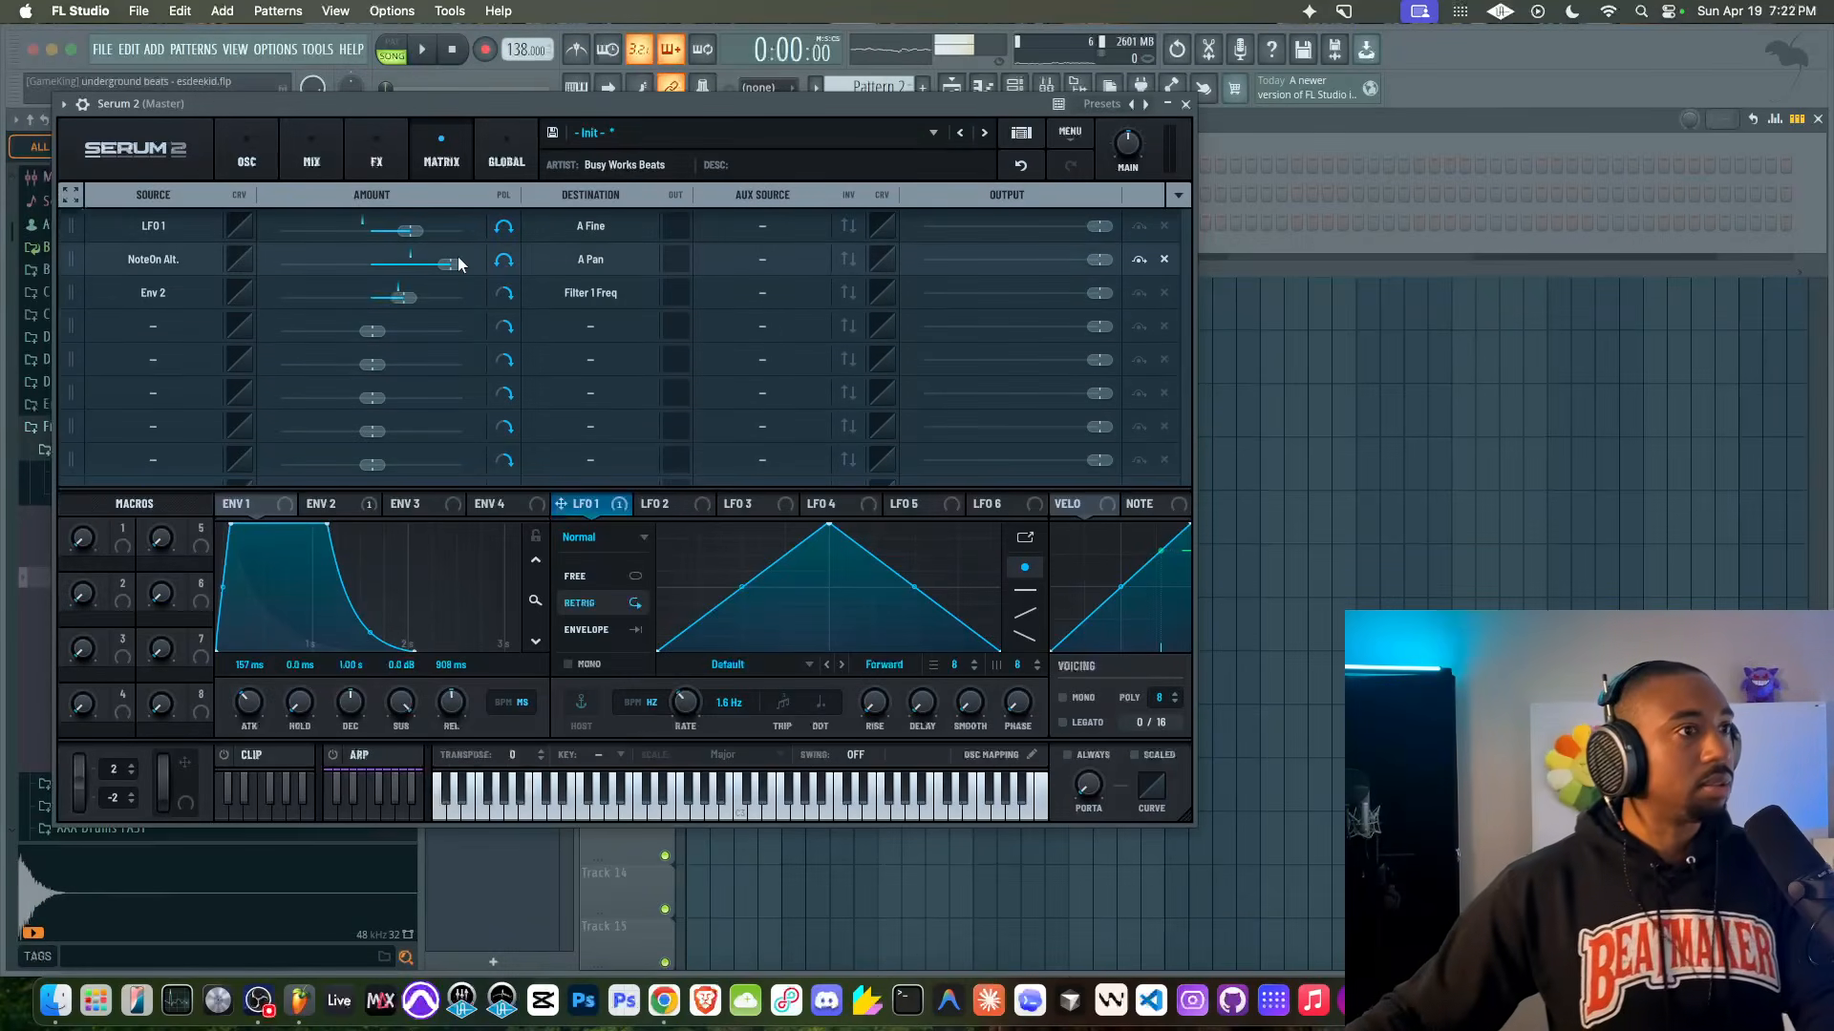
pyautogui.press('space')
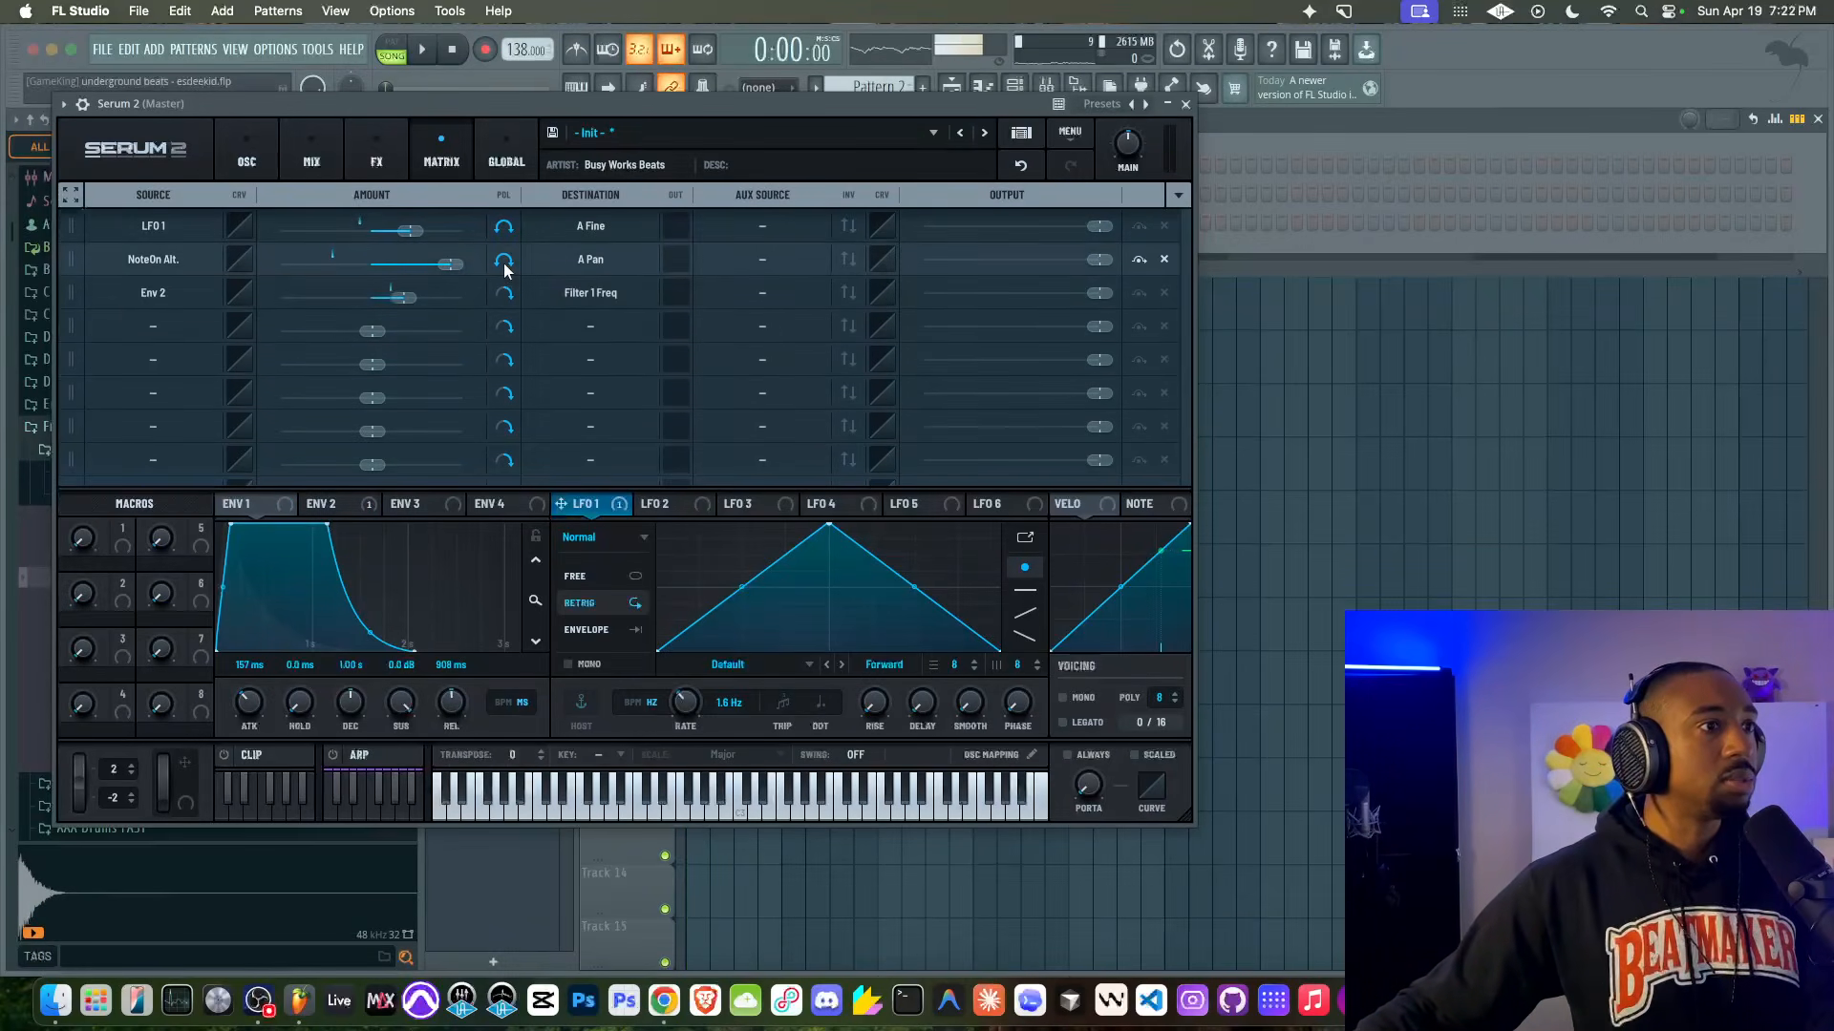
# Step: Compare unipolar and bipolar modes on the NoteOn Alt. to A Pan modulation, keep bipolar and lower its amount
pyautogui.press('space')
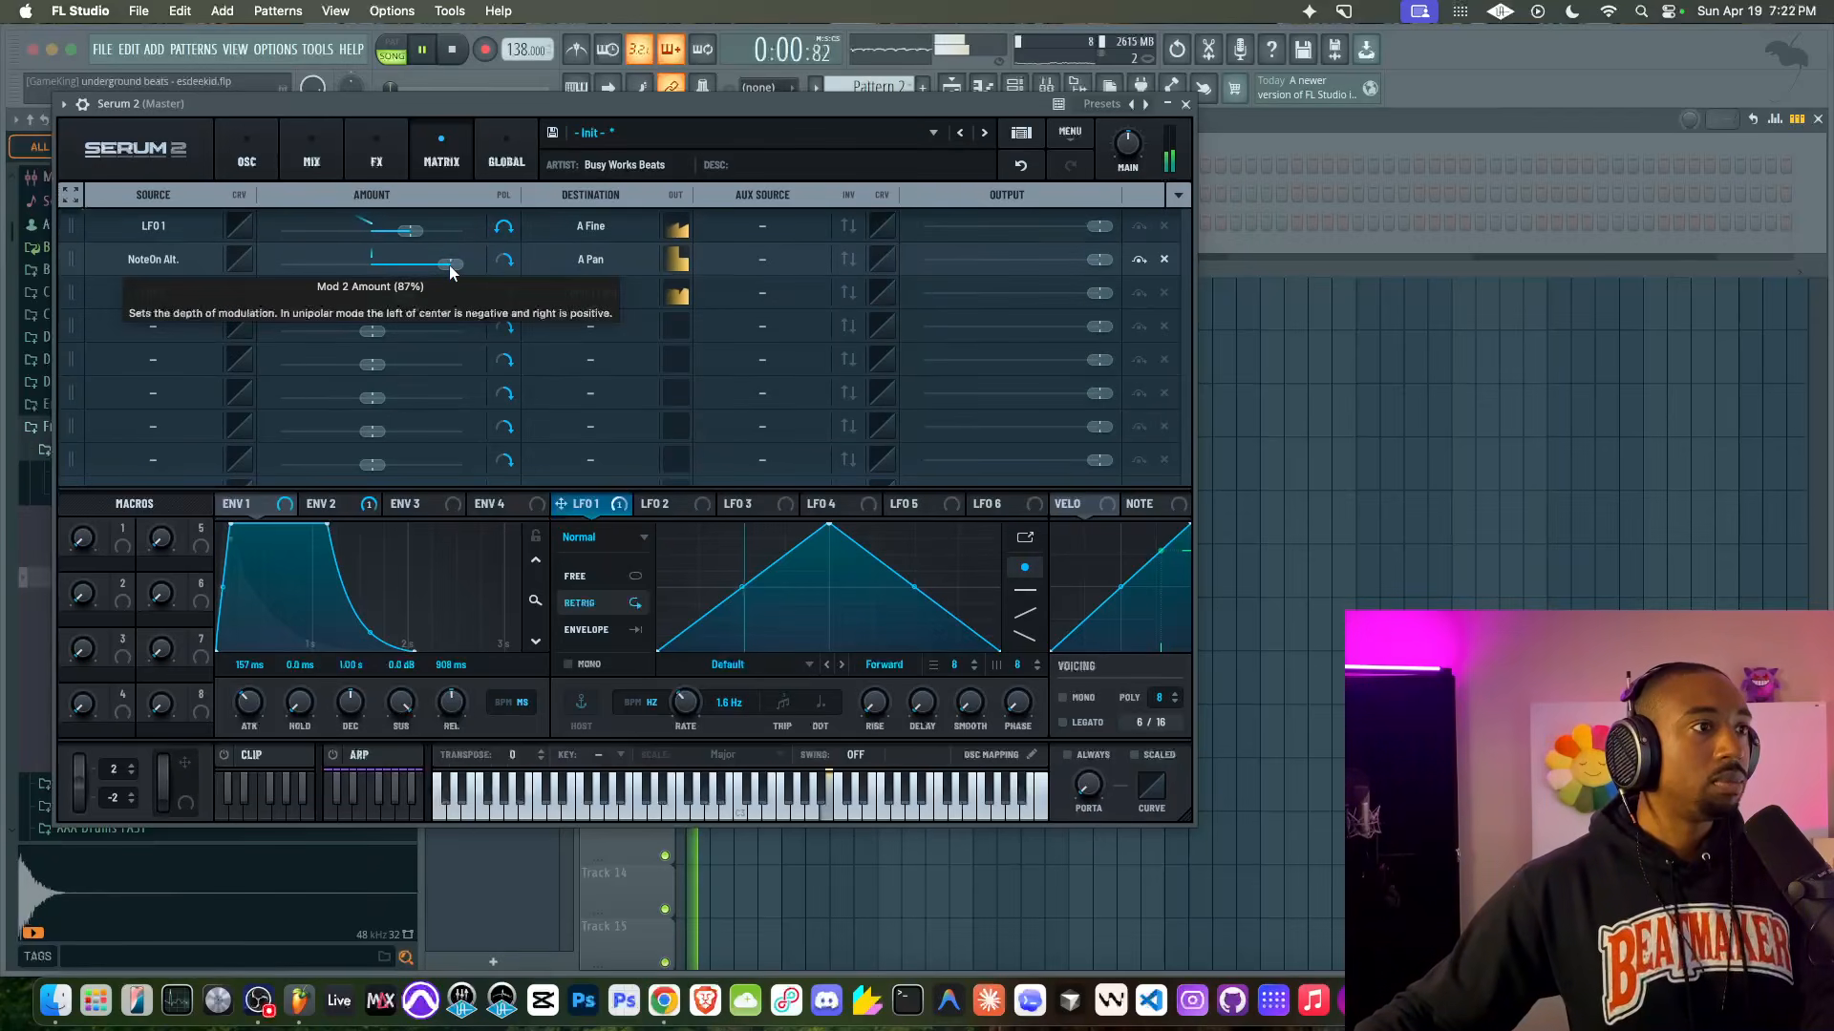
pyautogui.moveTo(454, 271); pyautogui.dragTo(408, 265)
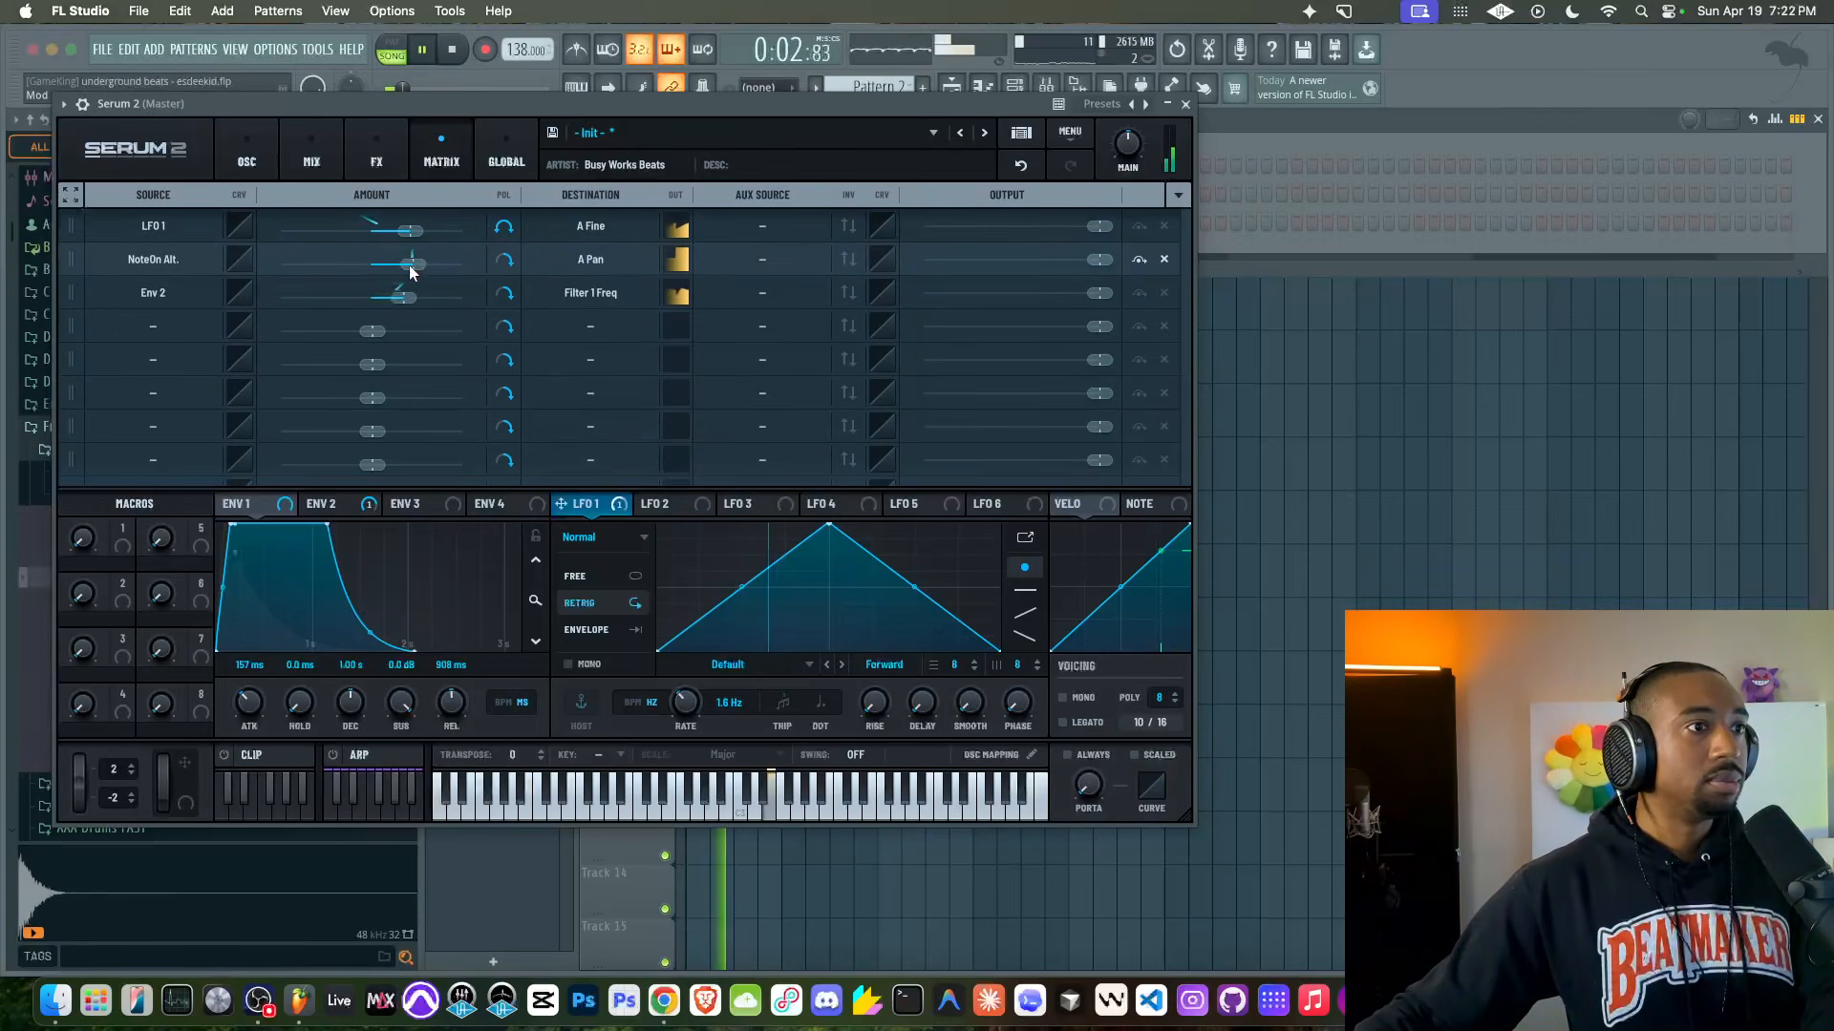
pyautogui.click(574, 262)
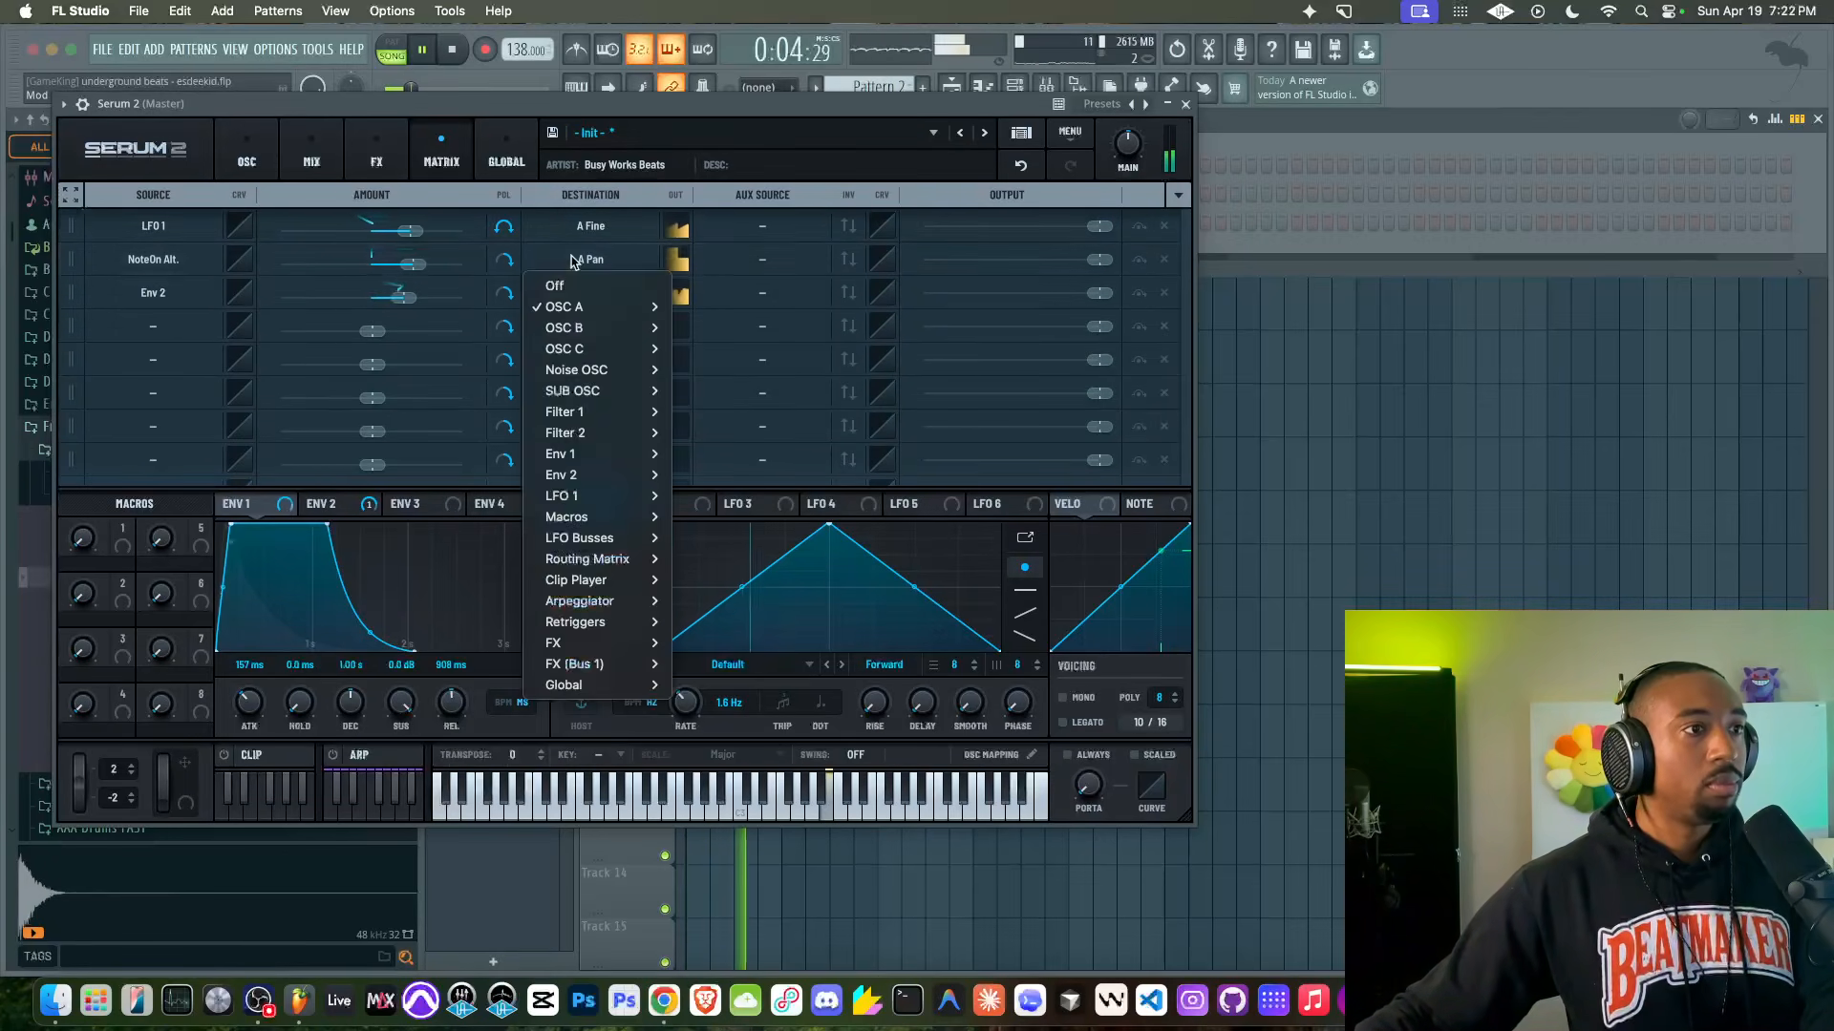
pyautogui.click(504, 261)
pyautogui.click(503, 261)
pyautogui.moveTo(413, 270); pyautogui.dragTo(431, 270)
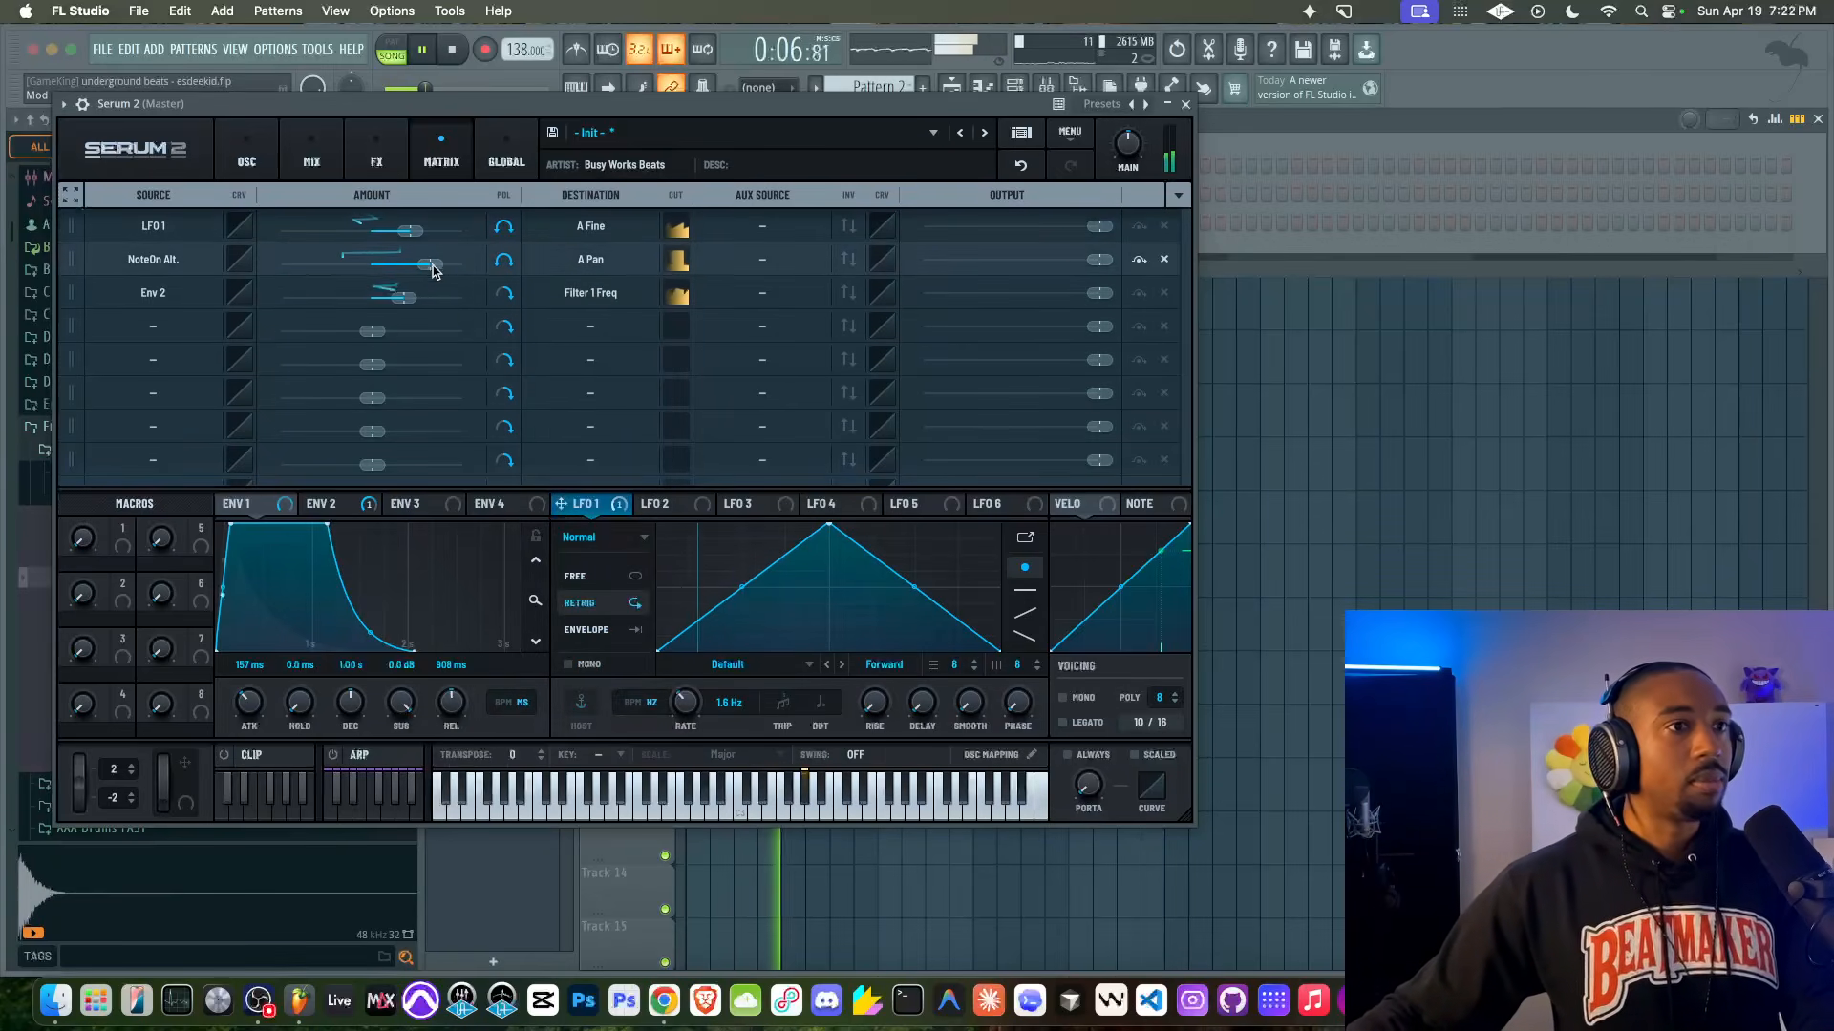
# Step: Close Serum 2 and route the hi-hat channel to mixer track 2 and the Serum 2 channel to mixer track 3
pyautogui.click(1185, 104)
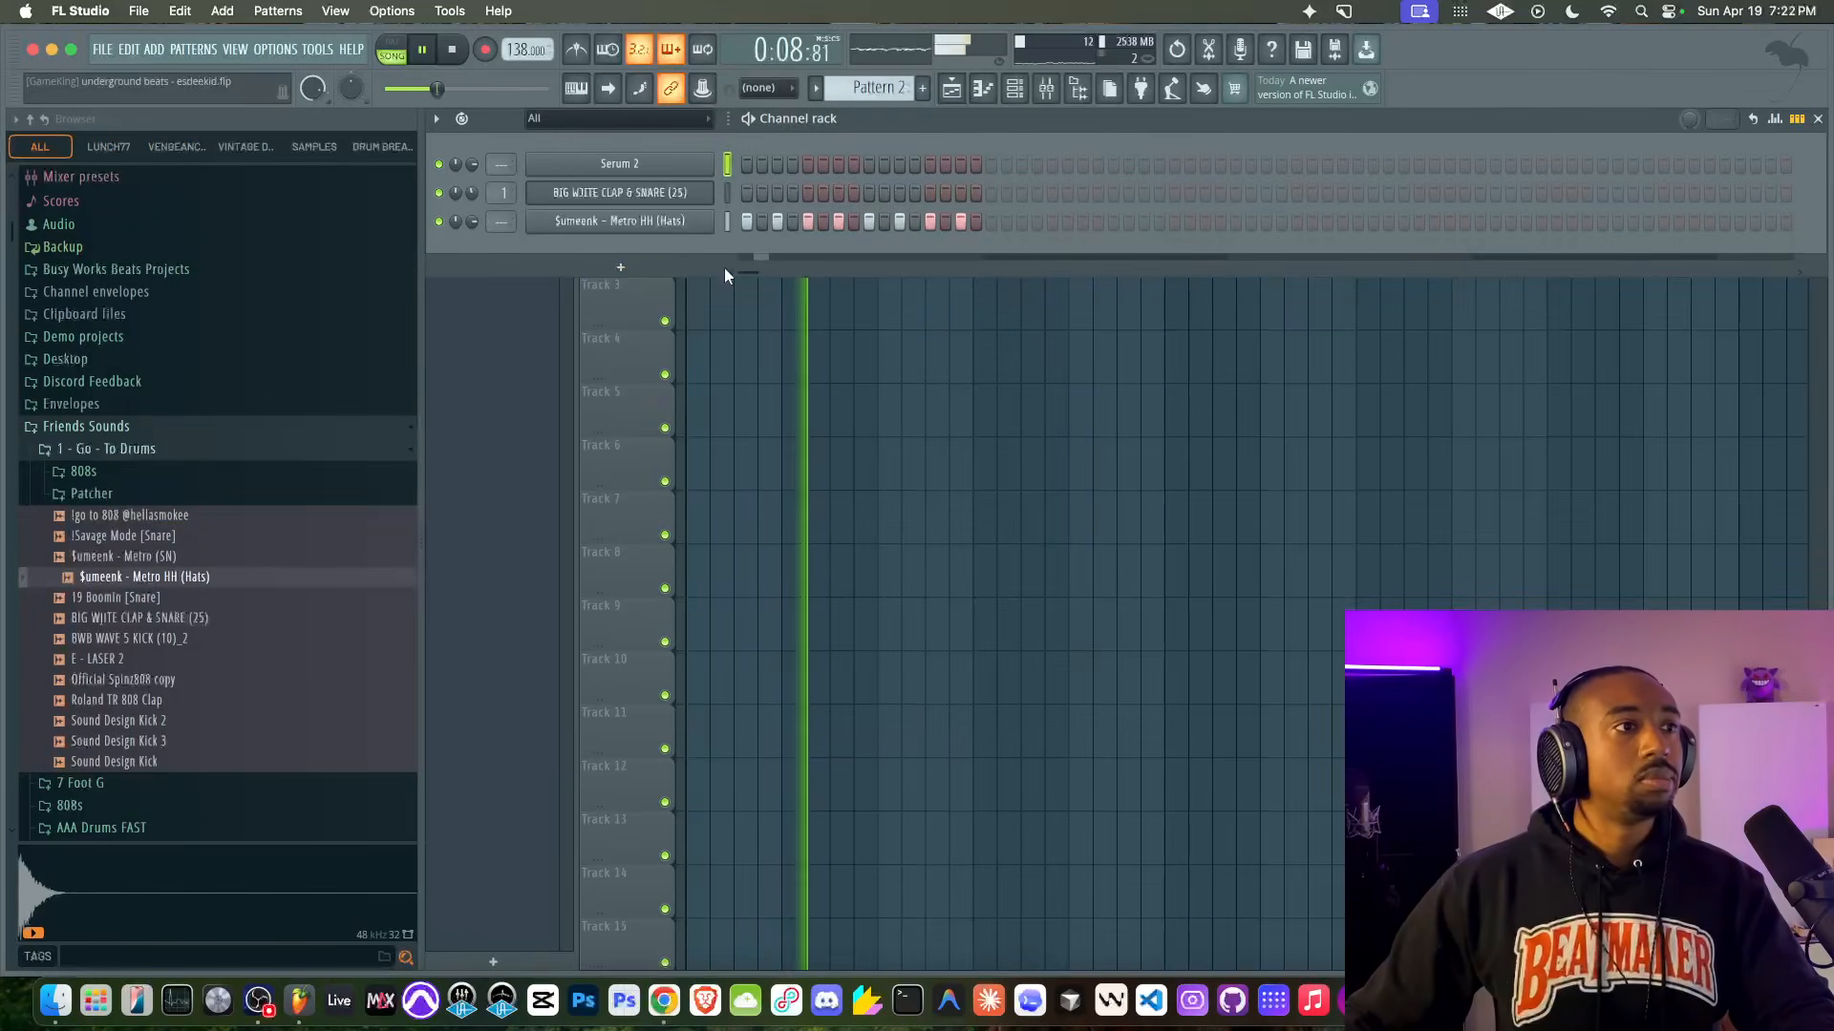
pyautogui.hotkey('ctrl', 'l')
pyautogui.click(727, 164)
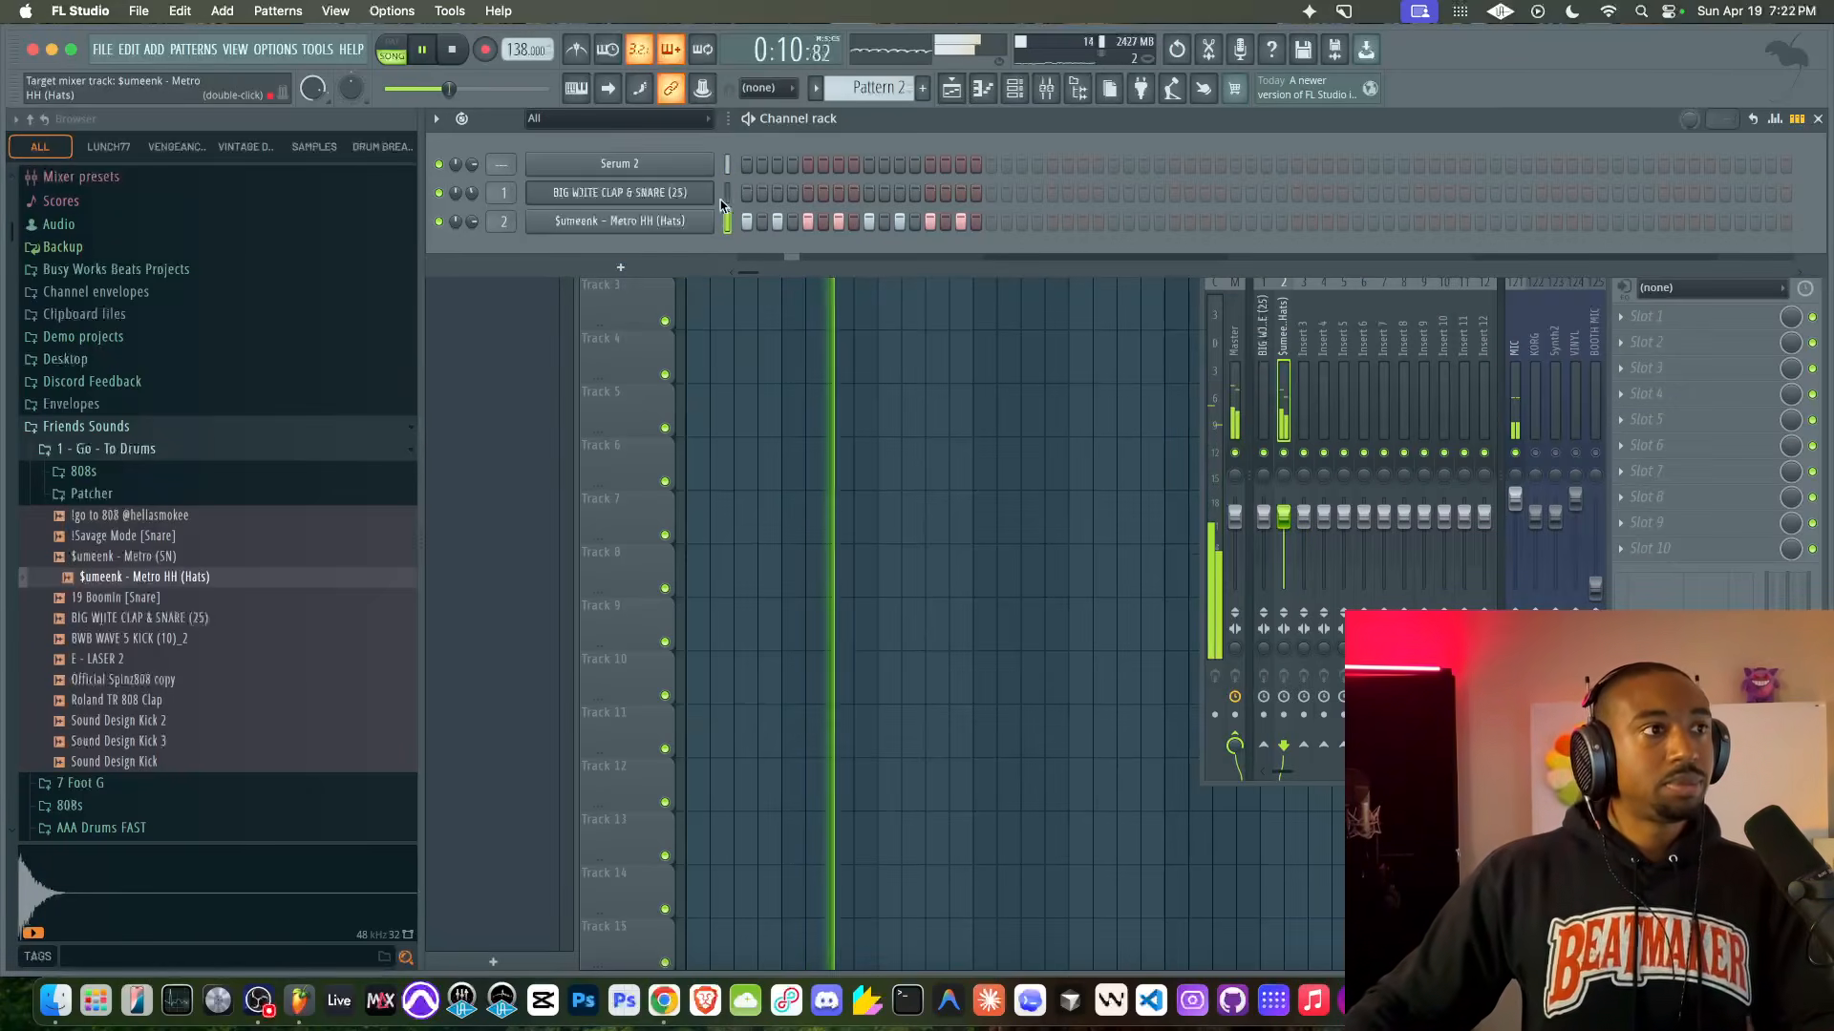
pyautogui.rightClick(806, 467)
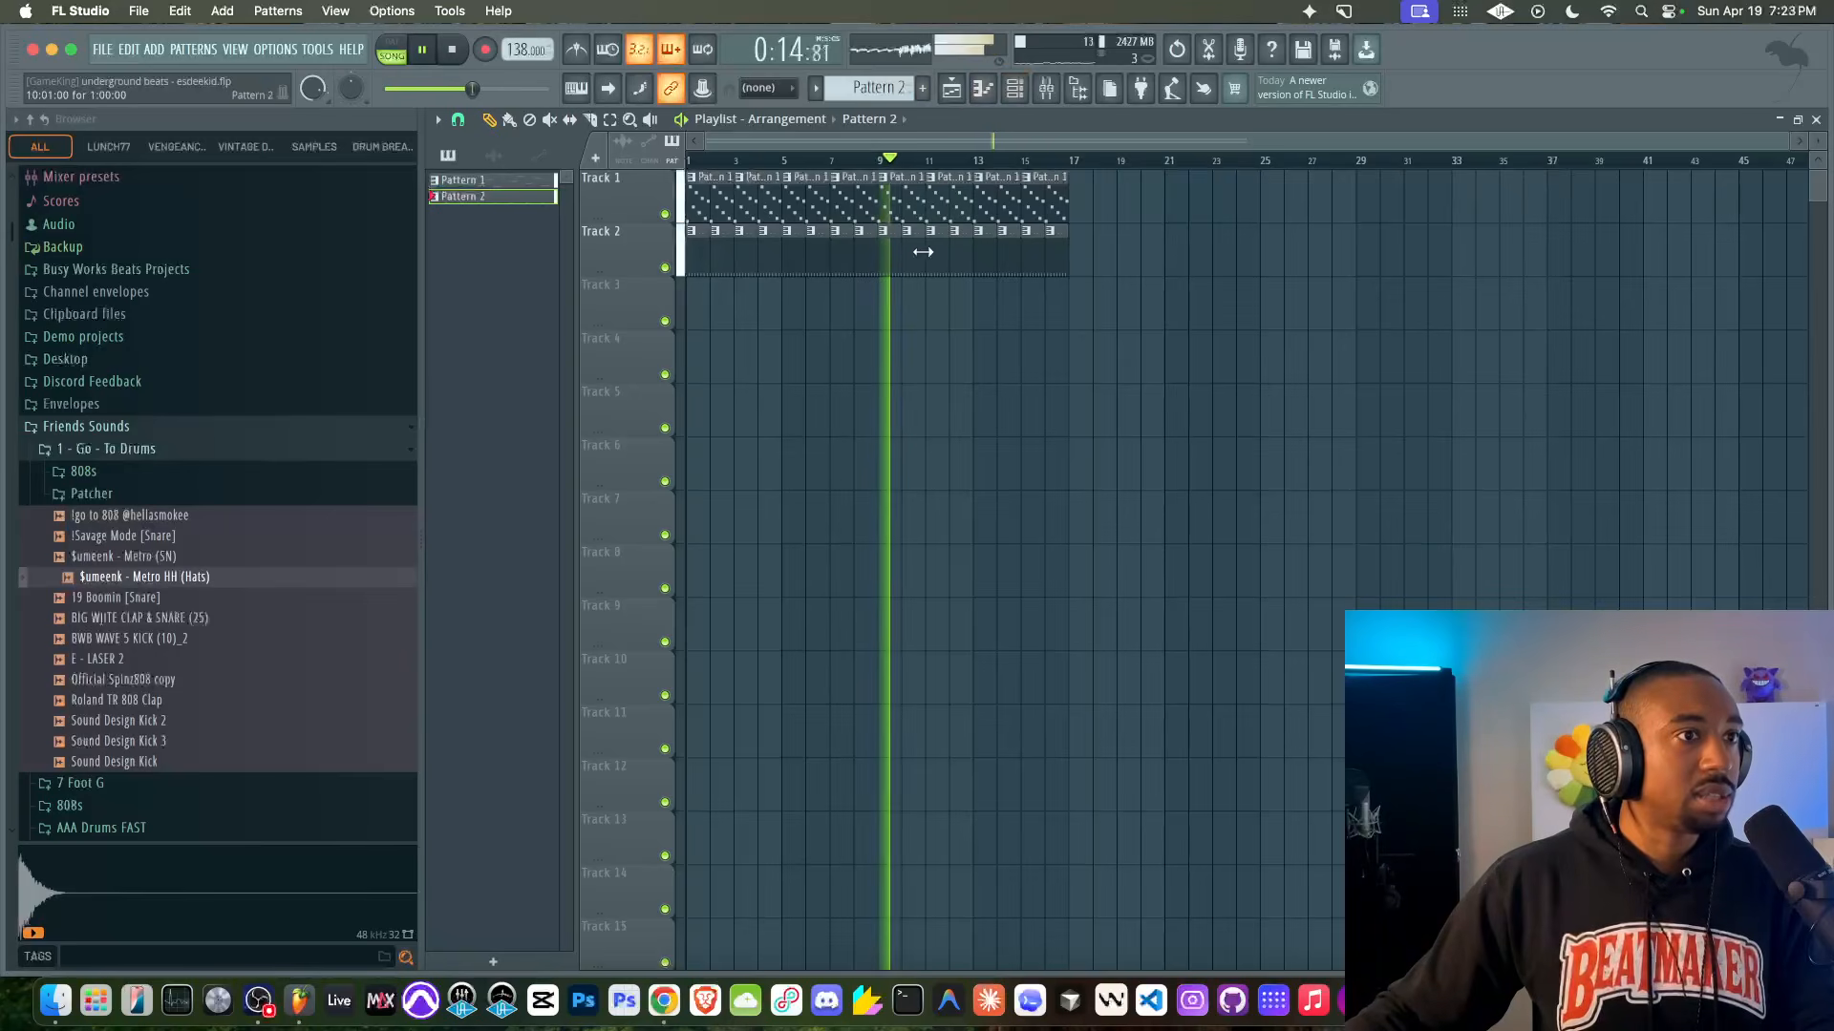
# Step: Stop playback and listen to 4 Raws in Chrome up to about 1:03 as a reference for the drums
pyautogui.click(1015, 88)
pyautogui.press('space')
pyautogui.click(664, 1001)
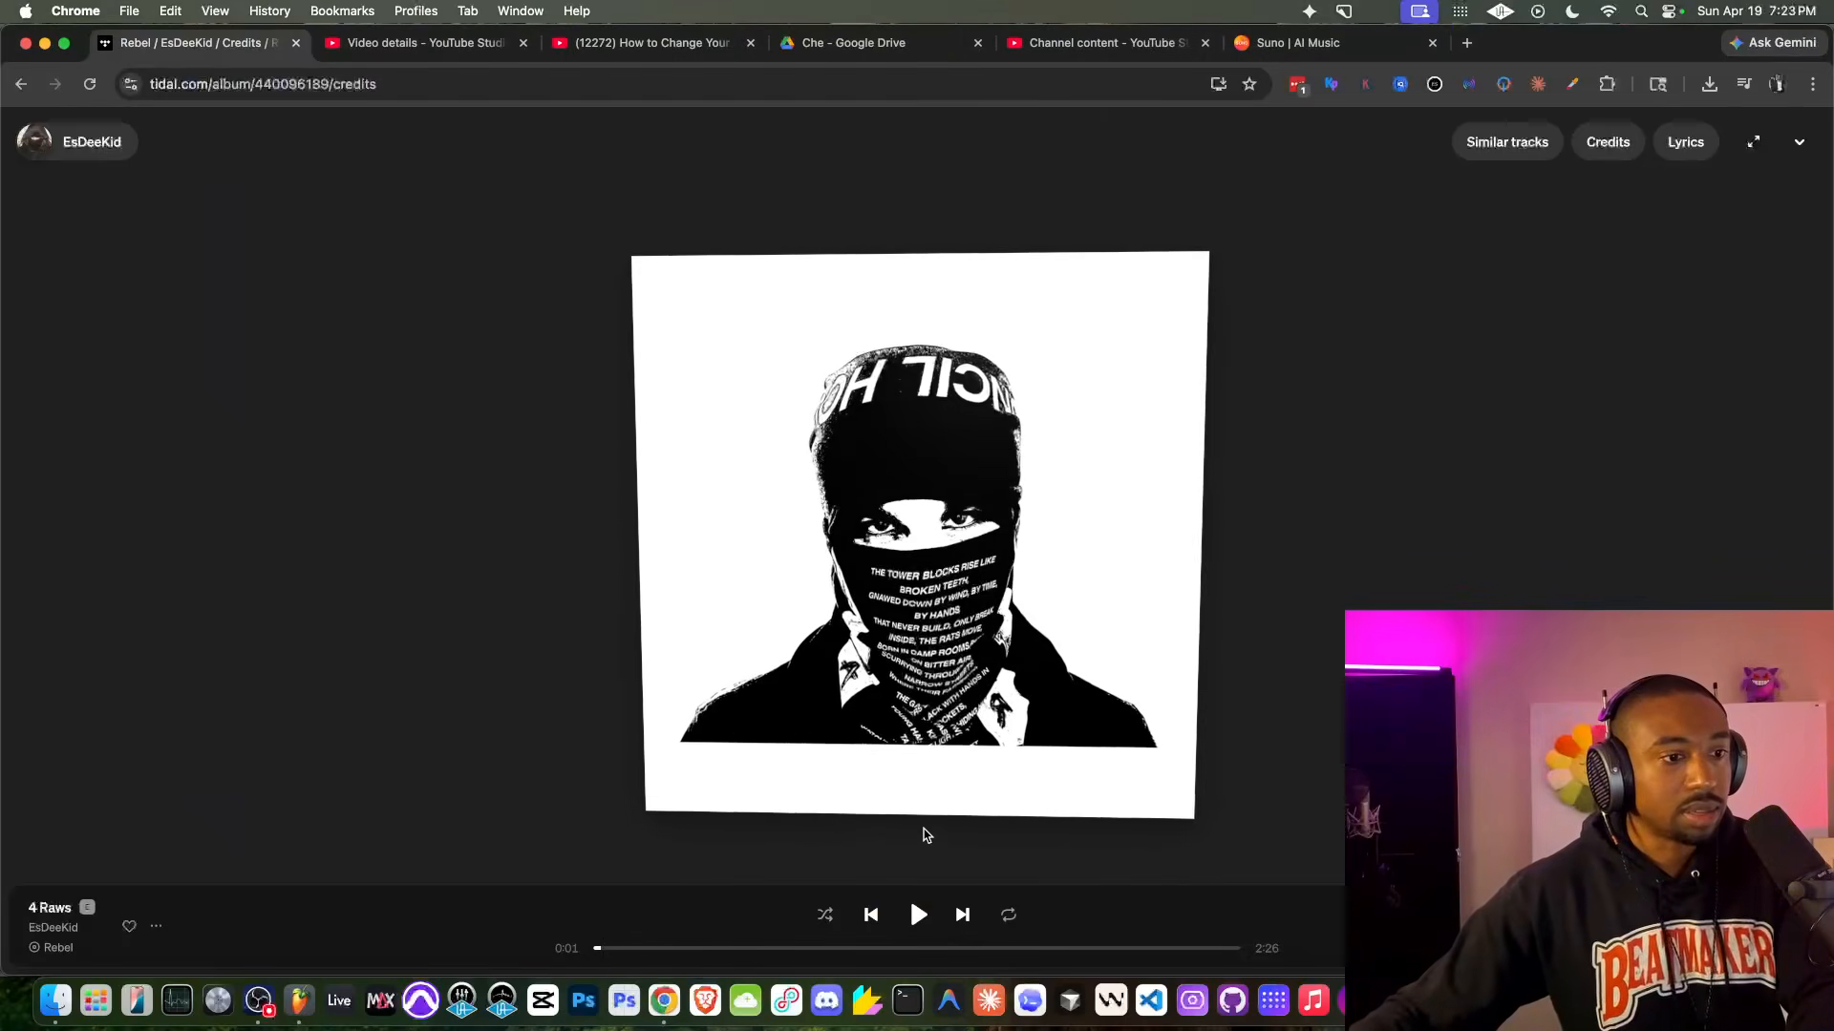
pyautogui.click(912, 918)
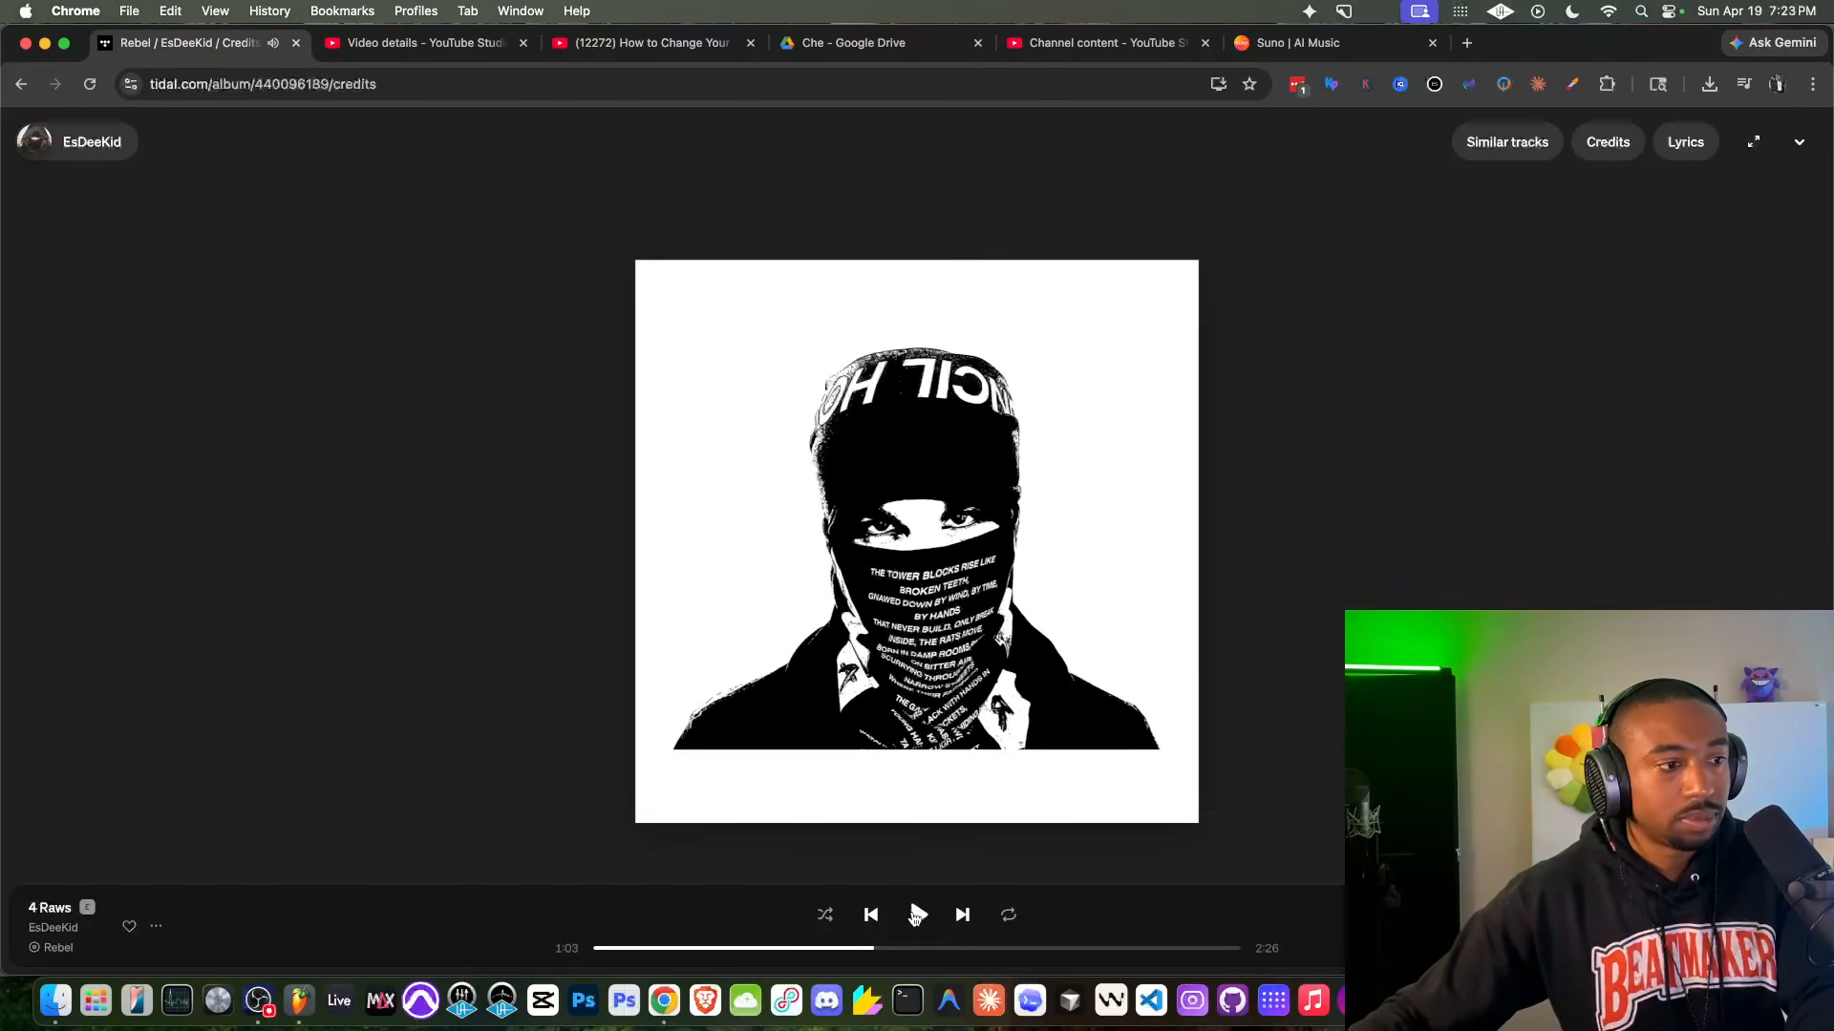
# Step: Create Pattern 3 in FL Studio and place BIG WHITE CLAP & SNARE (25) hits on steps 9 and 25
pyautogui.click(303, 1003)
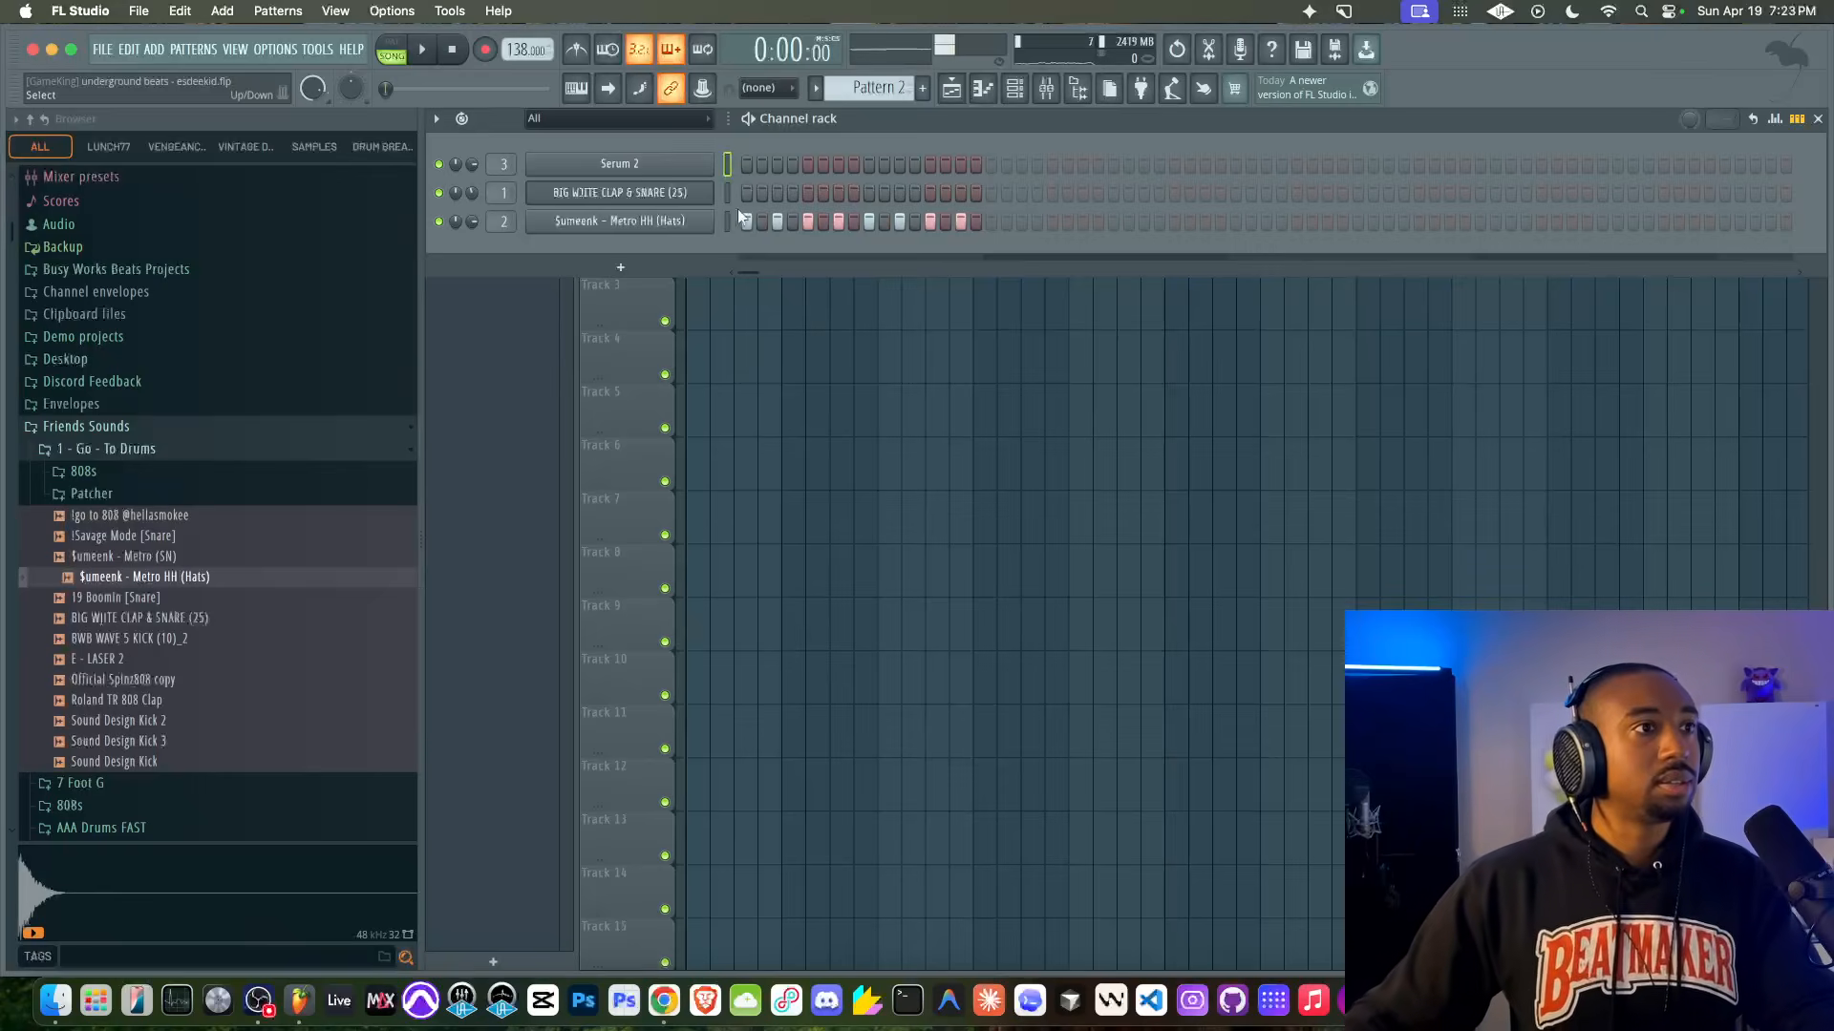
pyautogui.click(868, 193)
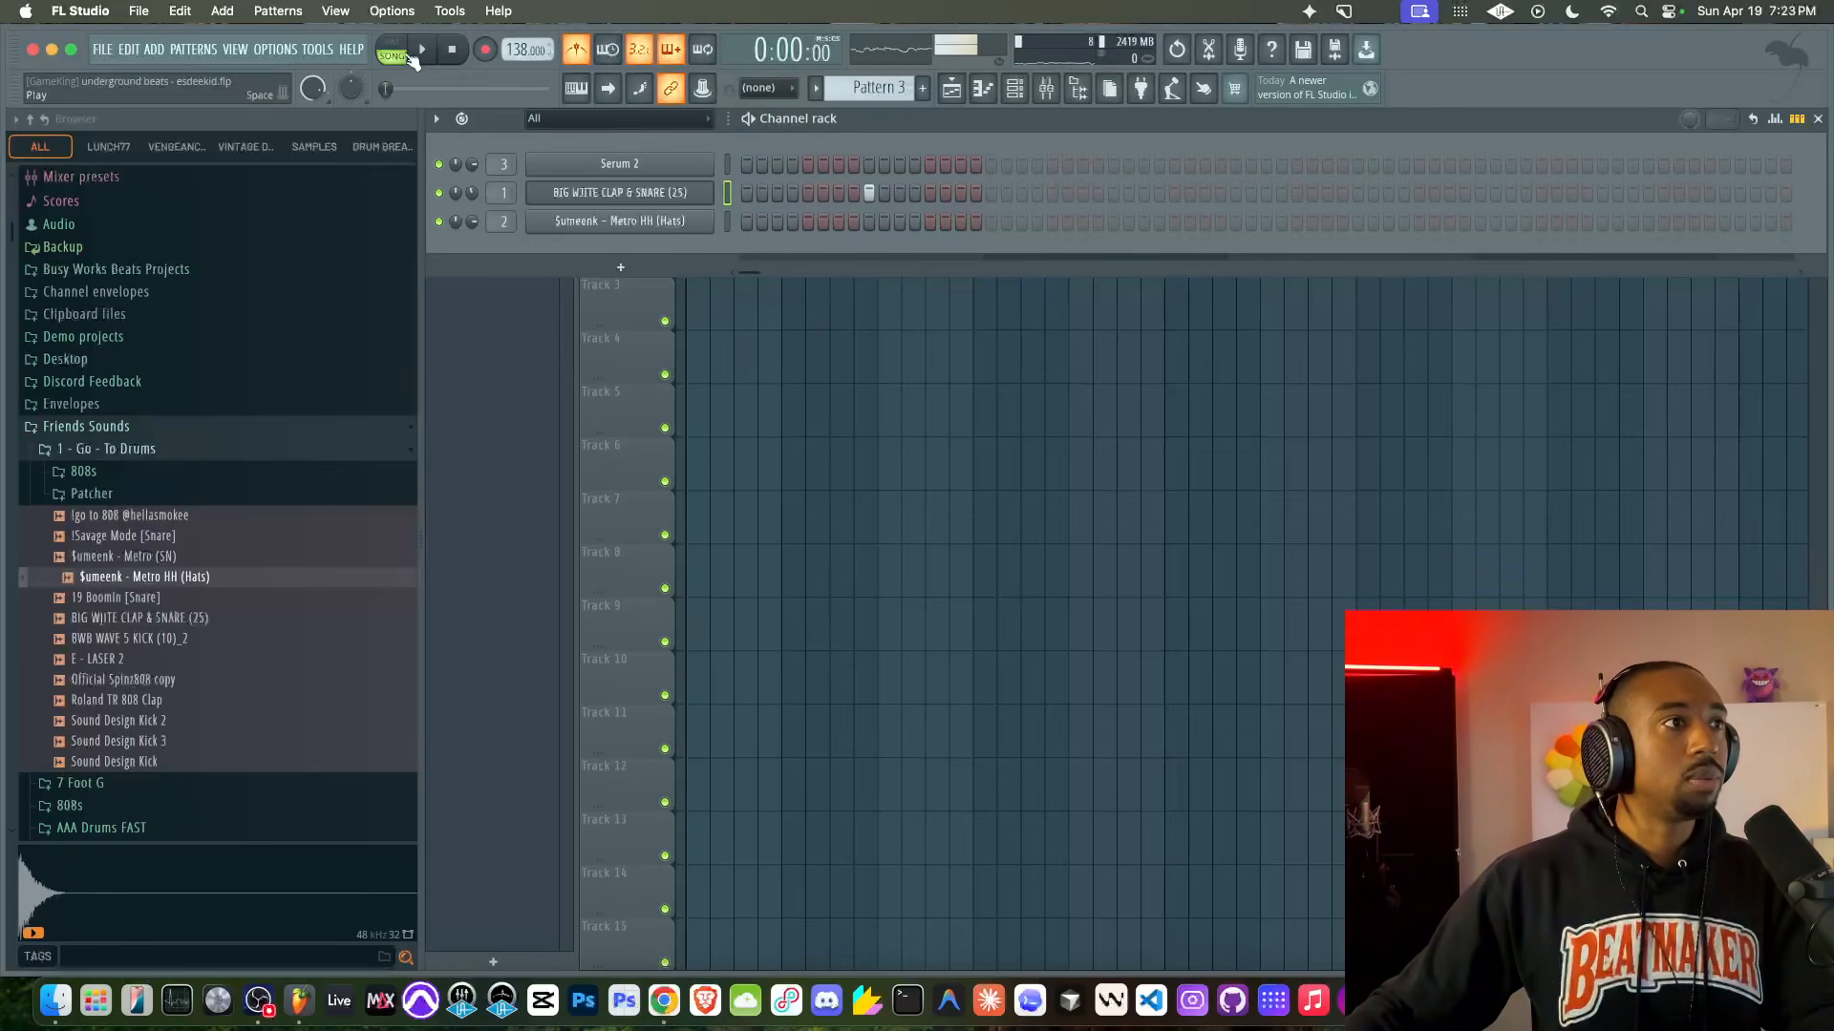
pyautogui.press('space')
pyautogui.click(1114, 194)
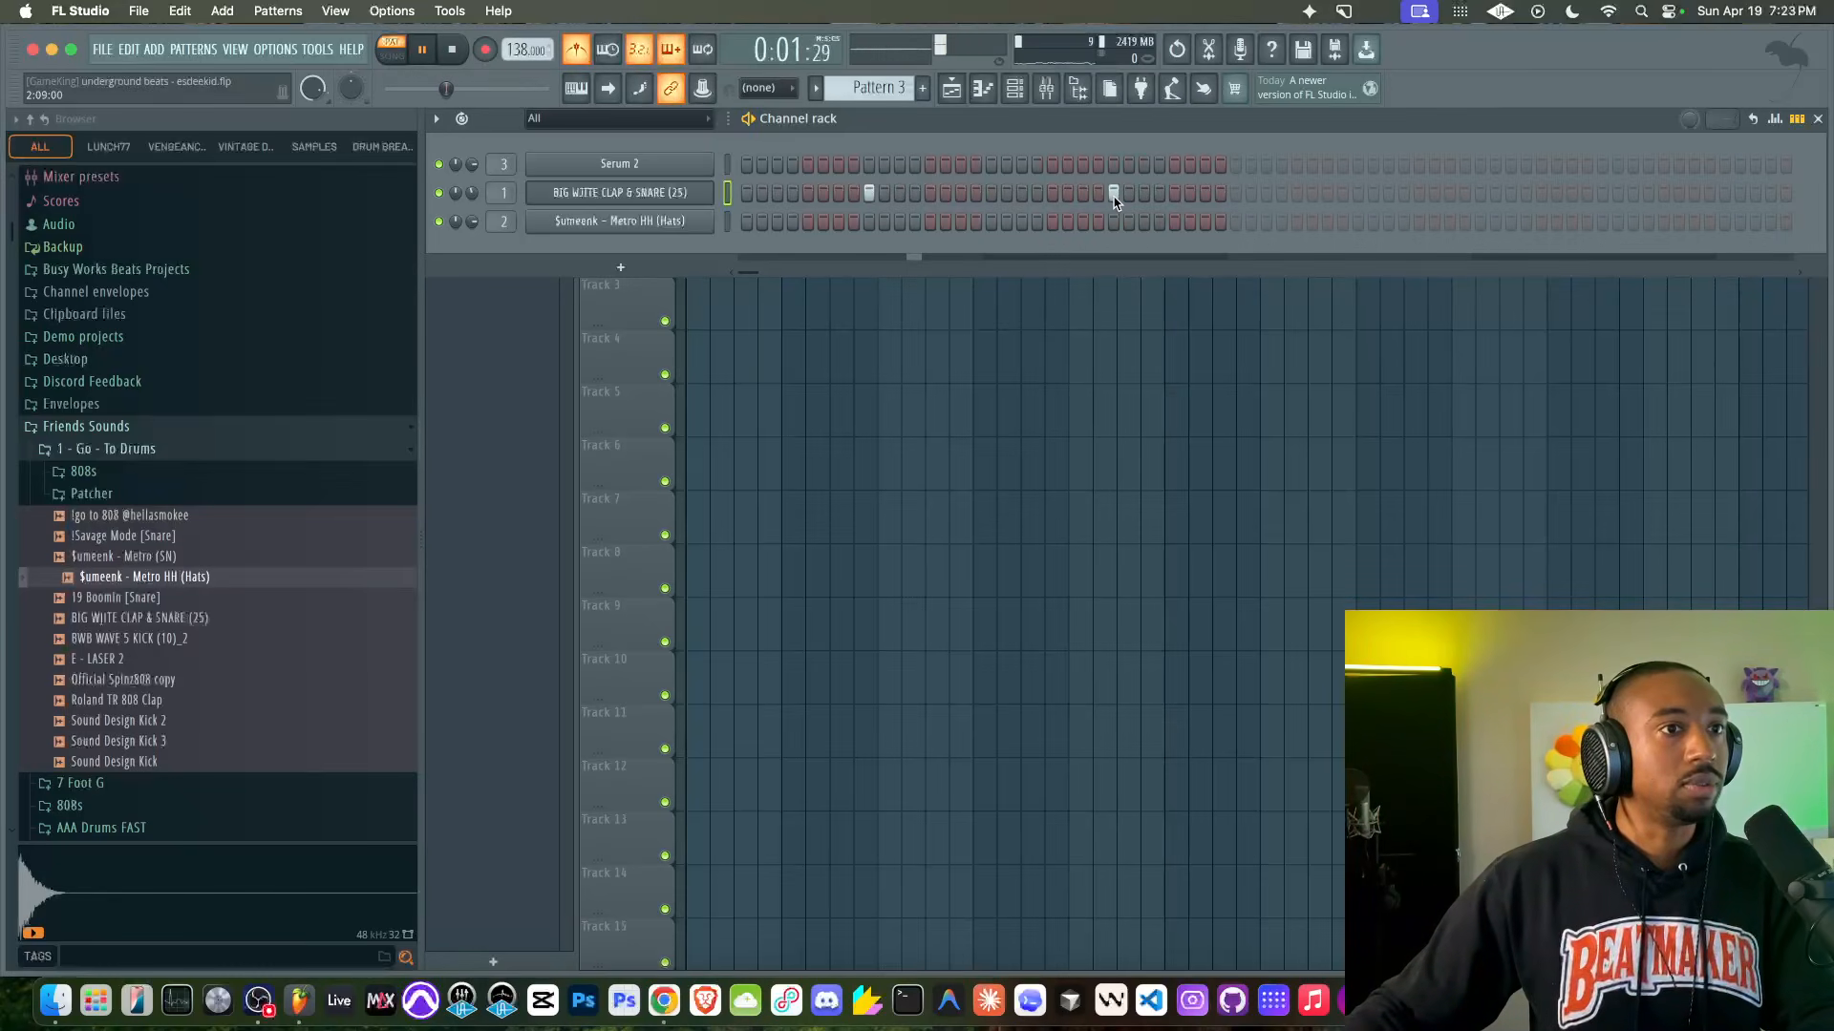
# Step: Place Pattern 3 on Track 3 of the playlist from bar 1 and repeat it across 16 bars
pyautogui.press('F6')
pyautogui.moveTo(700, 303); pyautogui.dragTo(907, 303)
pyautogui.press('super+b')
pyautogui.press('super+b')
pyautogui.press('super+b')
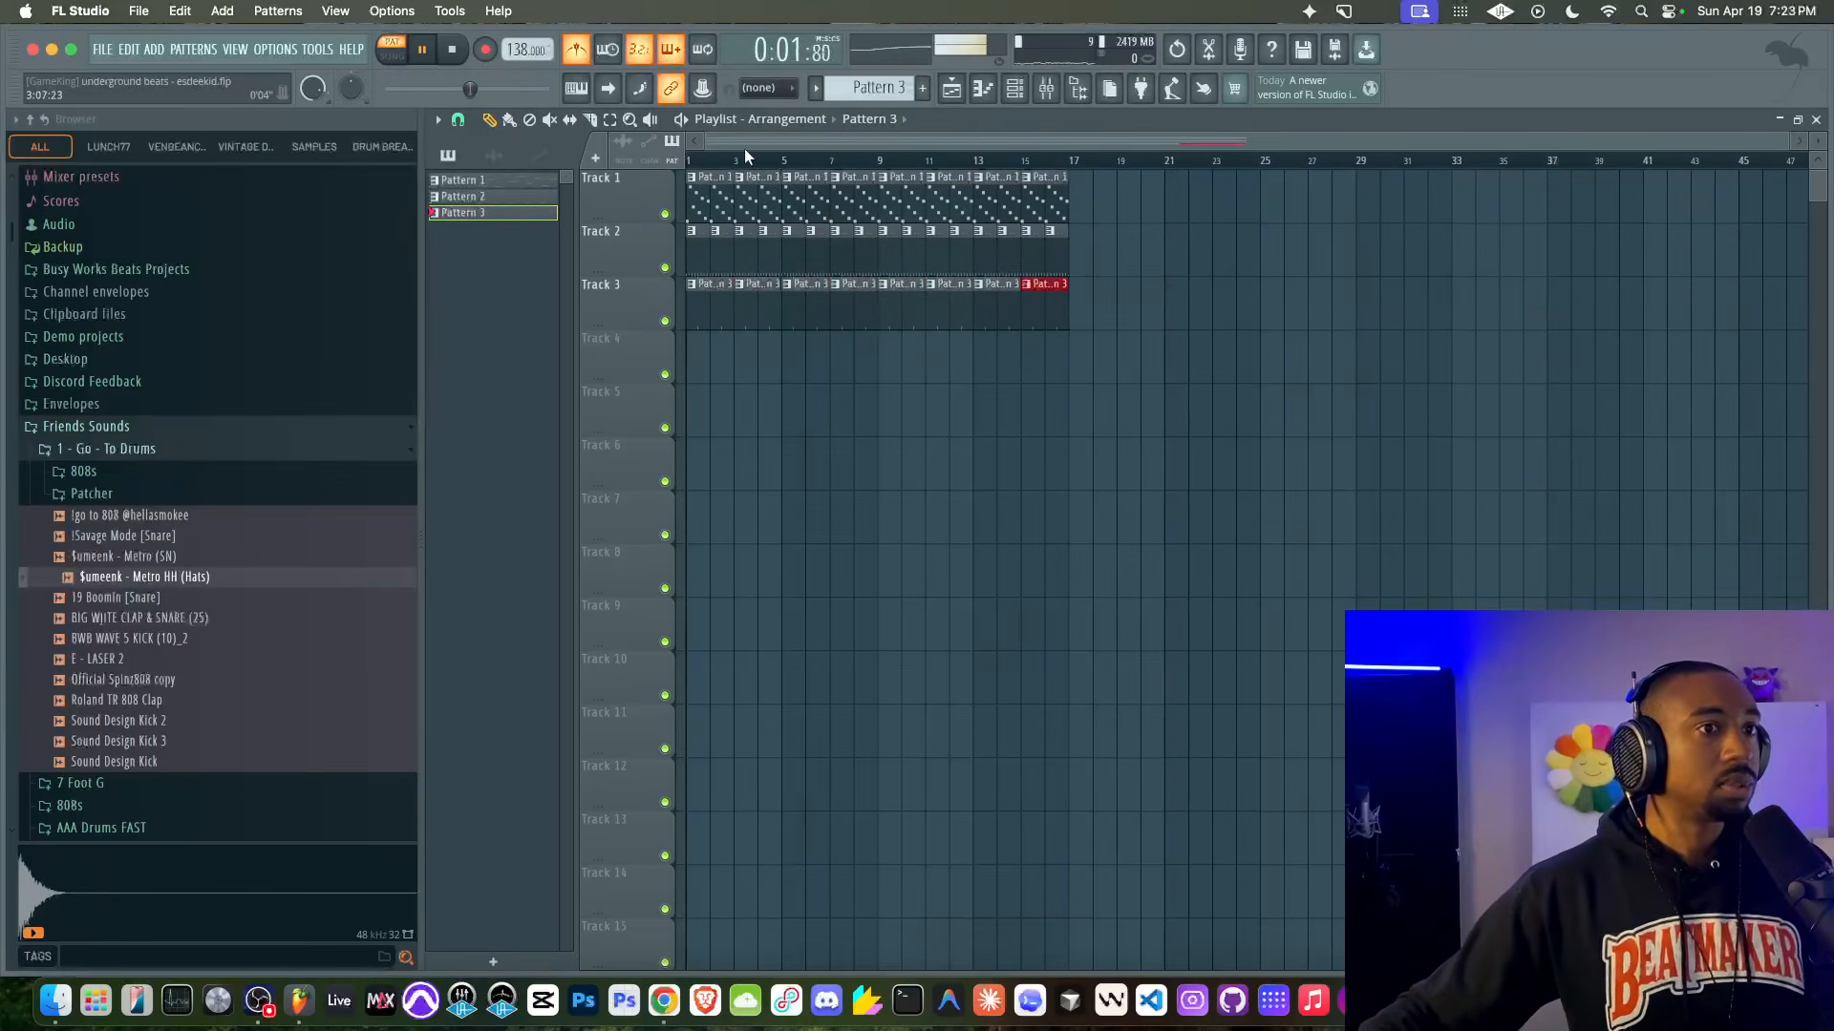
# Step: Play the full arrangement in song mode and reopen the channel rack
pyautogui.press('l')
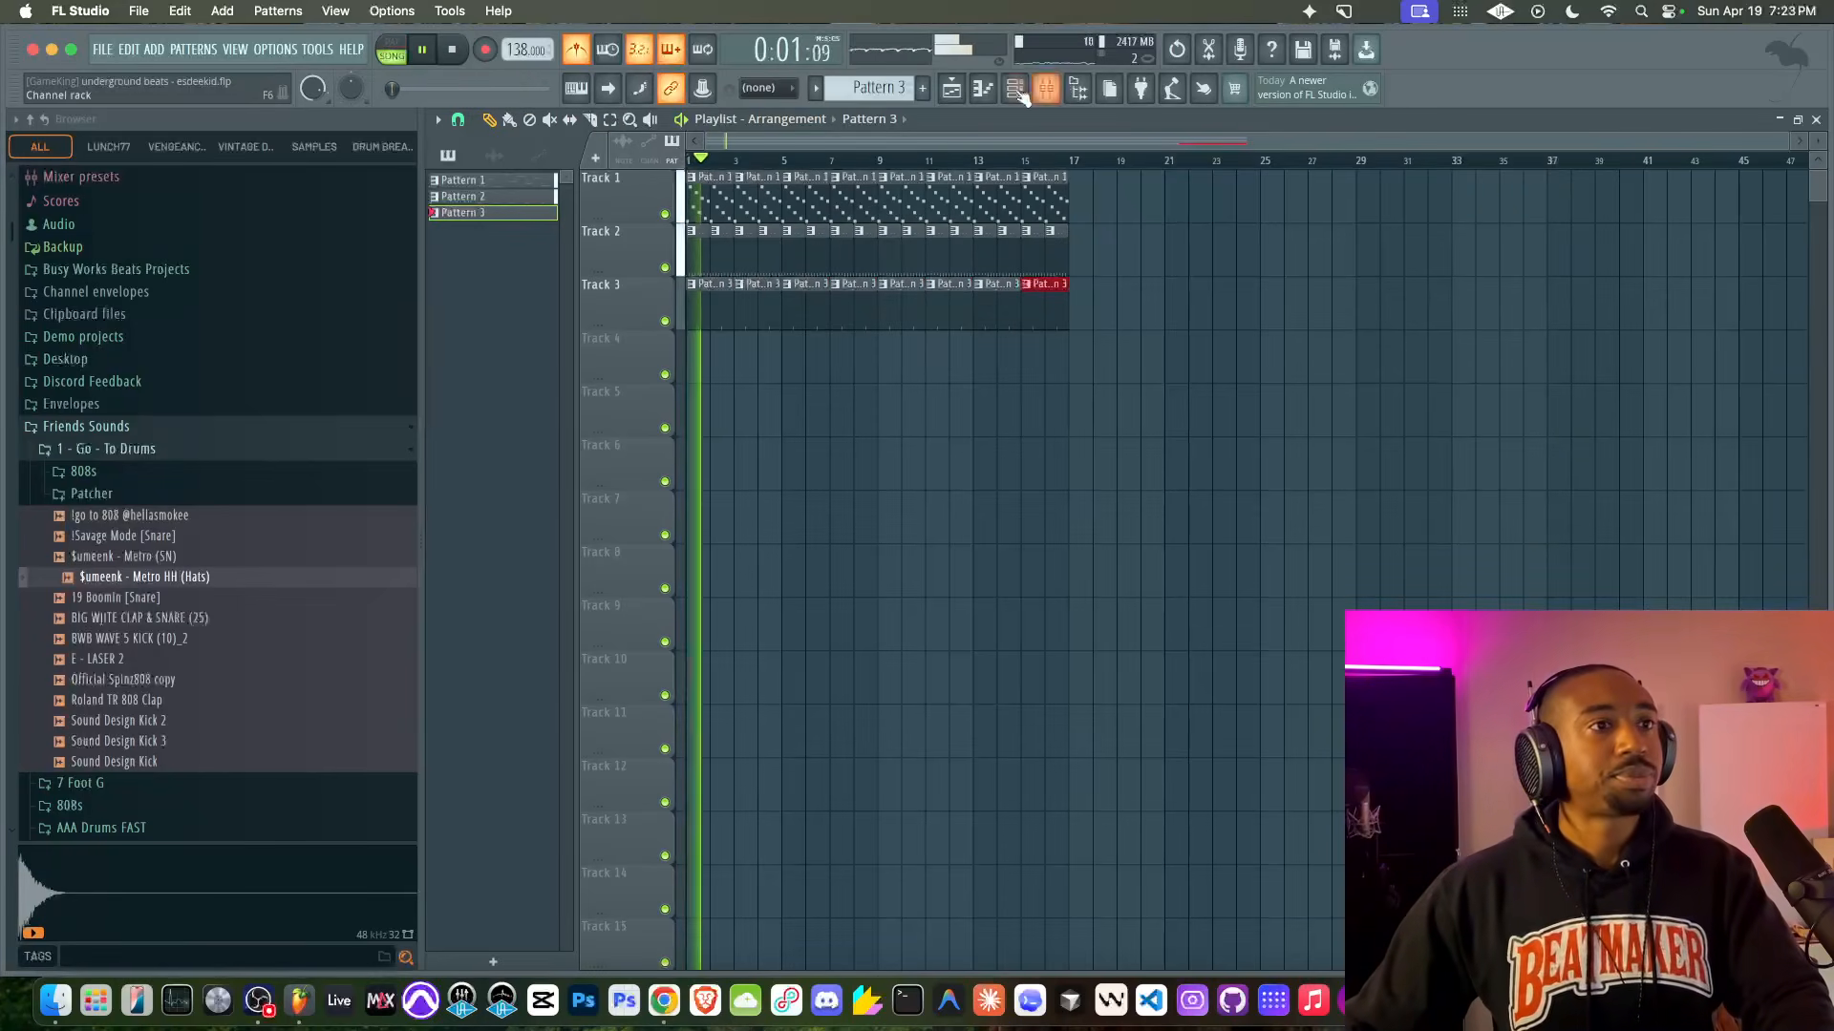
pyautogui.click(1014, 89)
pyautogui.scroll(-1, 876, 86)
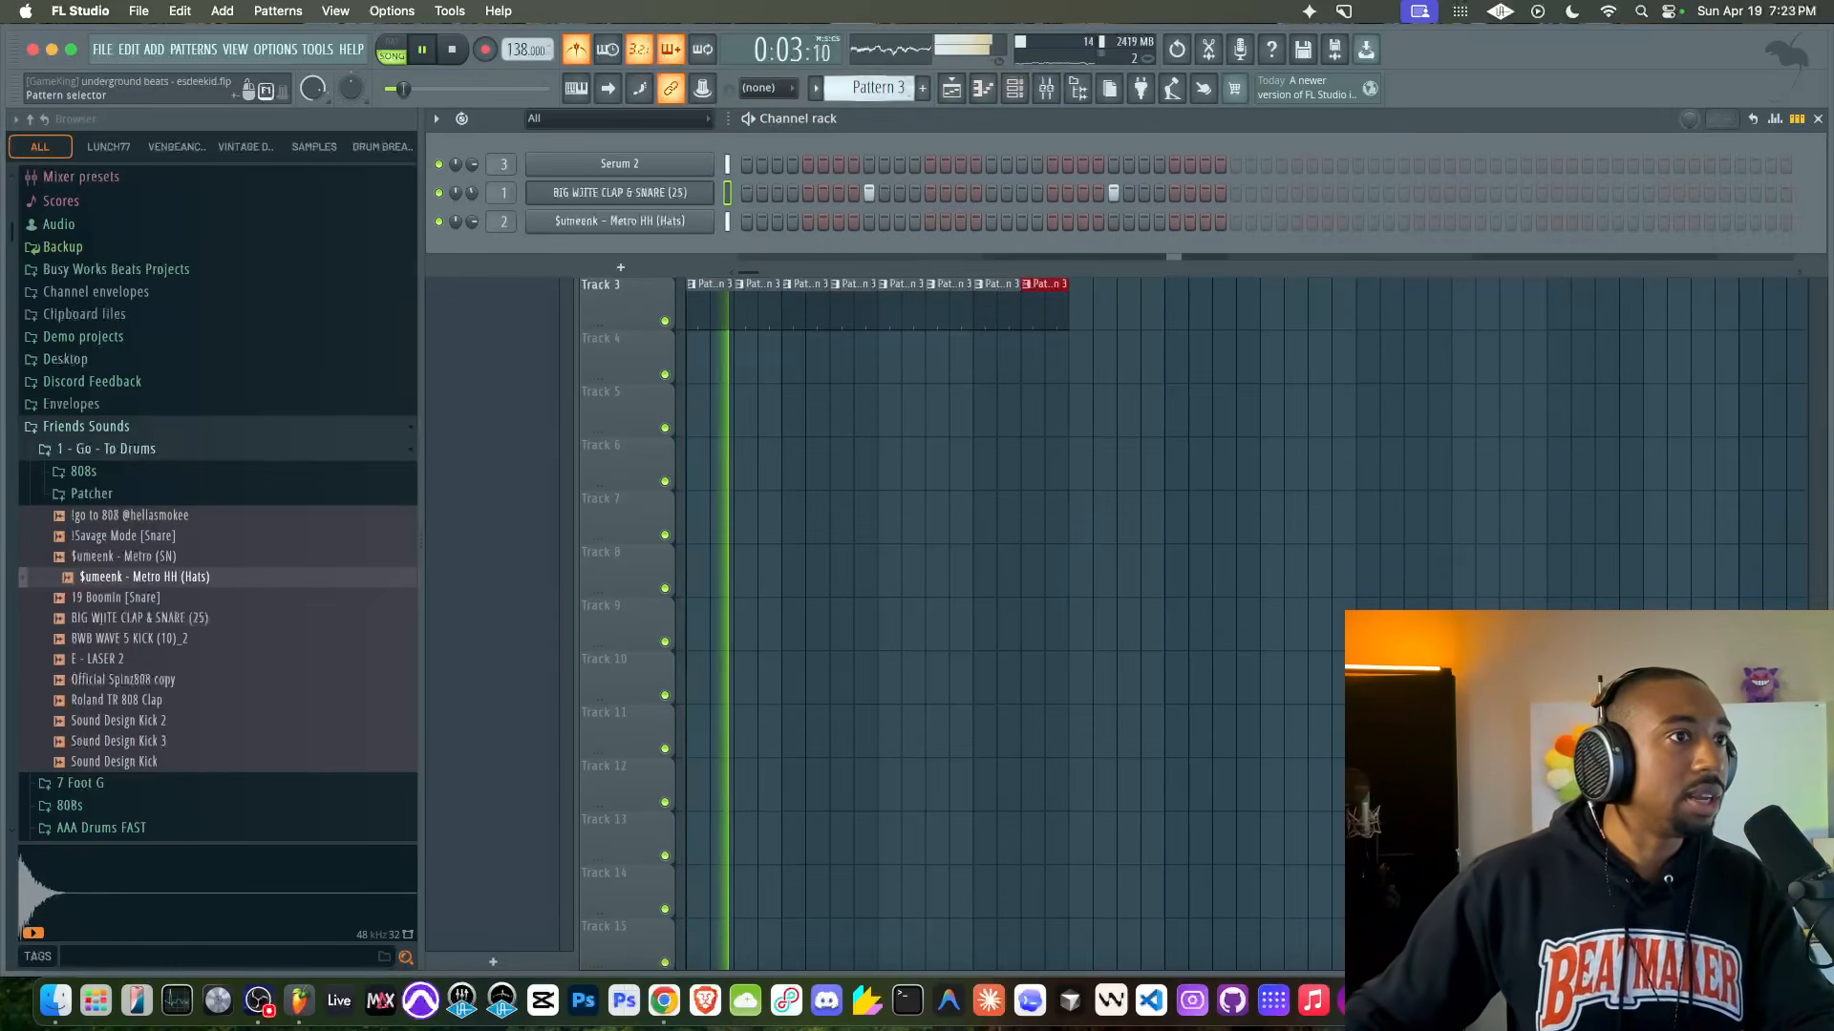
# Step: Listen to 4 Raws in Chrome from about 1:03 as a reference for the 808, and return to FL Studio
pyautogui.click(664, 1000)
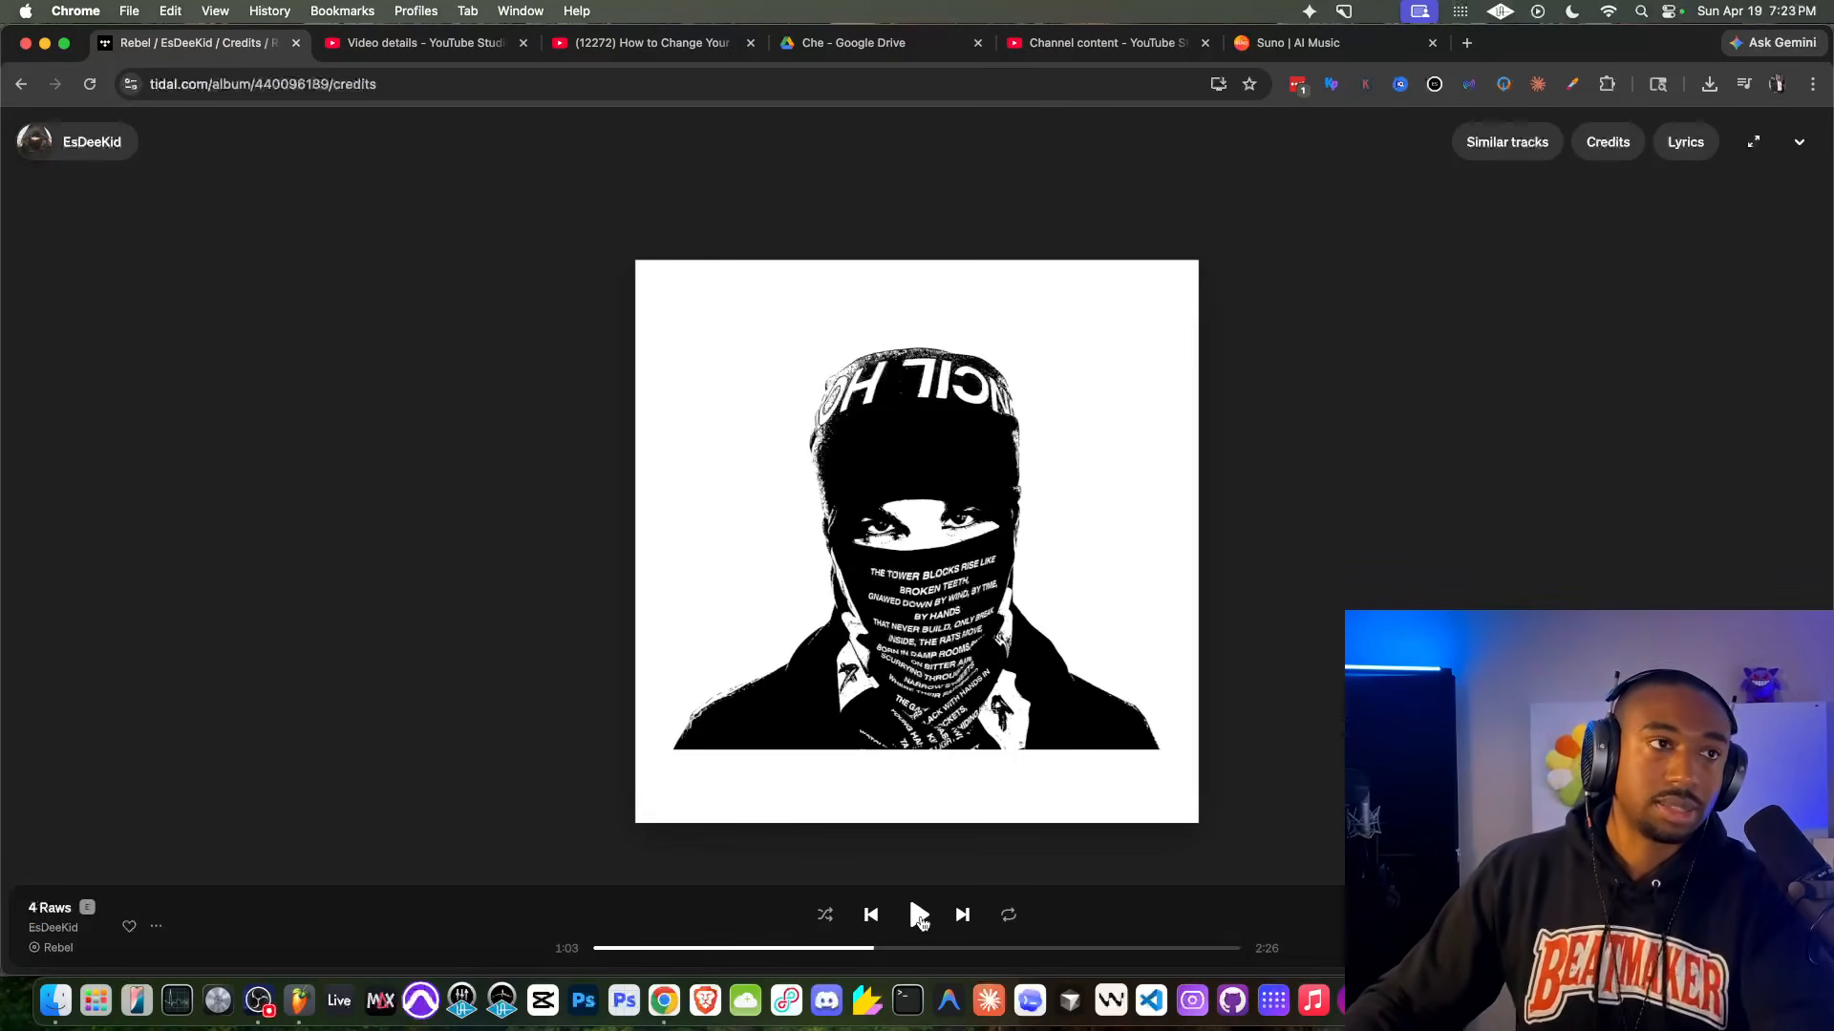
pyautogui.click(918, 915)
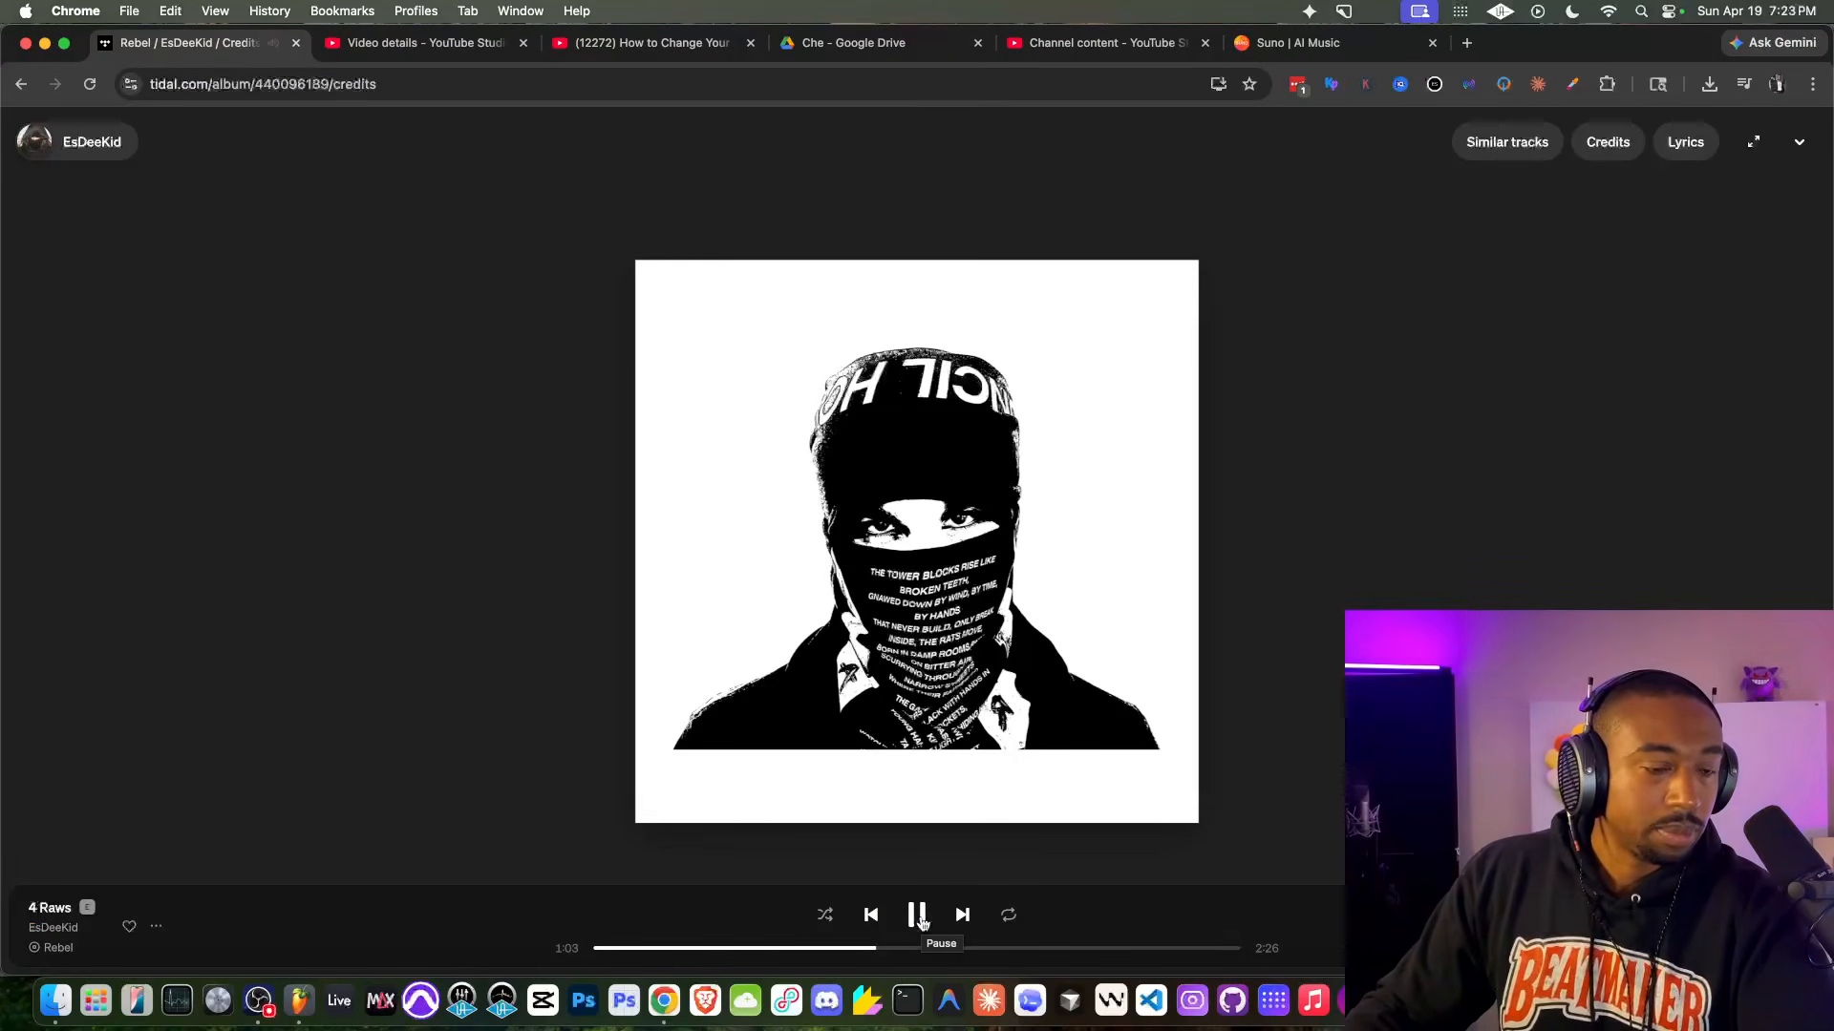
pyautogui.click(300, 998)
# Step: Load the Official Spinz808 copy sample into a new channel with its own mixer track
pyautogui.click(141, 679)
pyautogui.rightClick(153, 679)
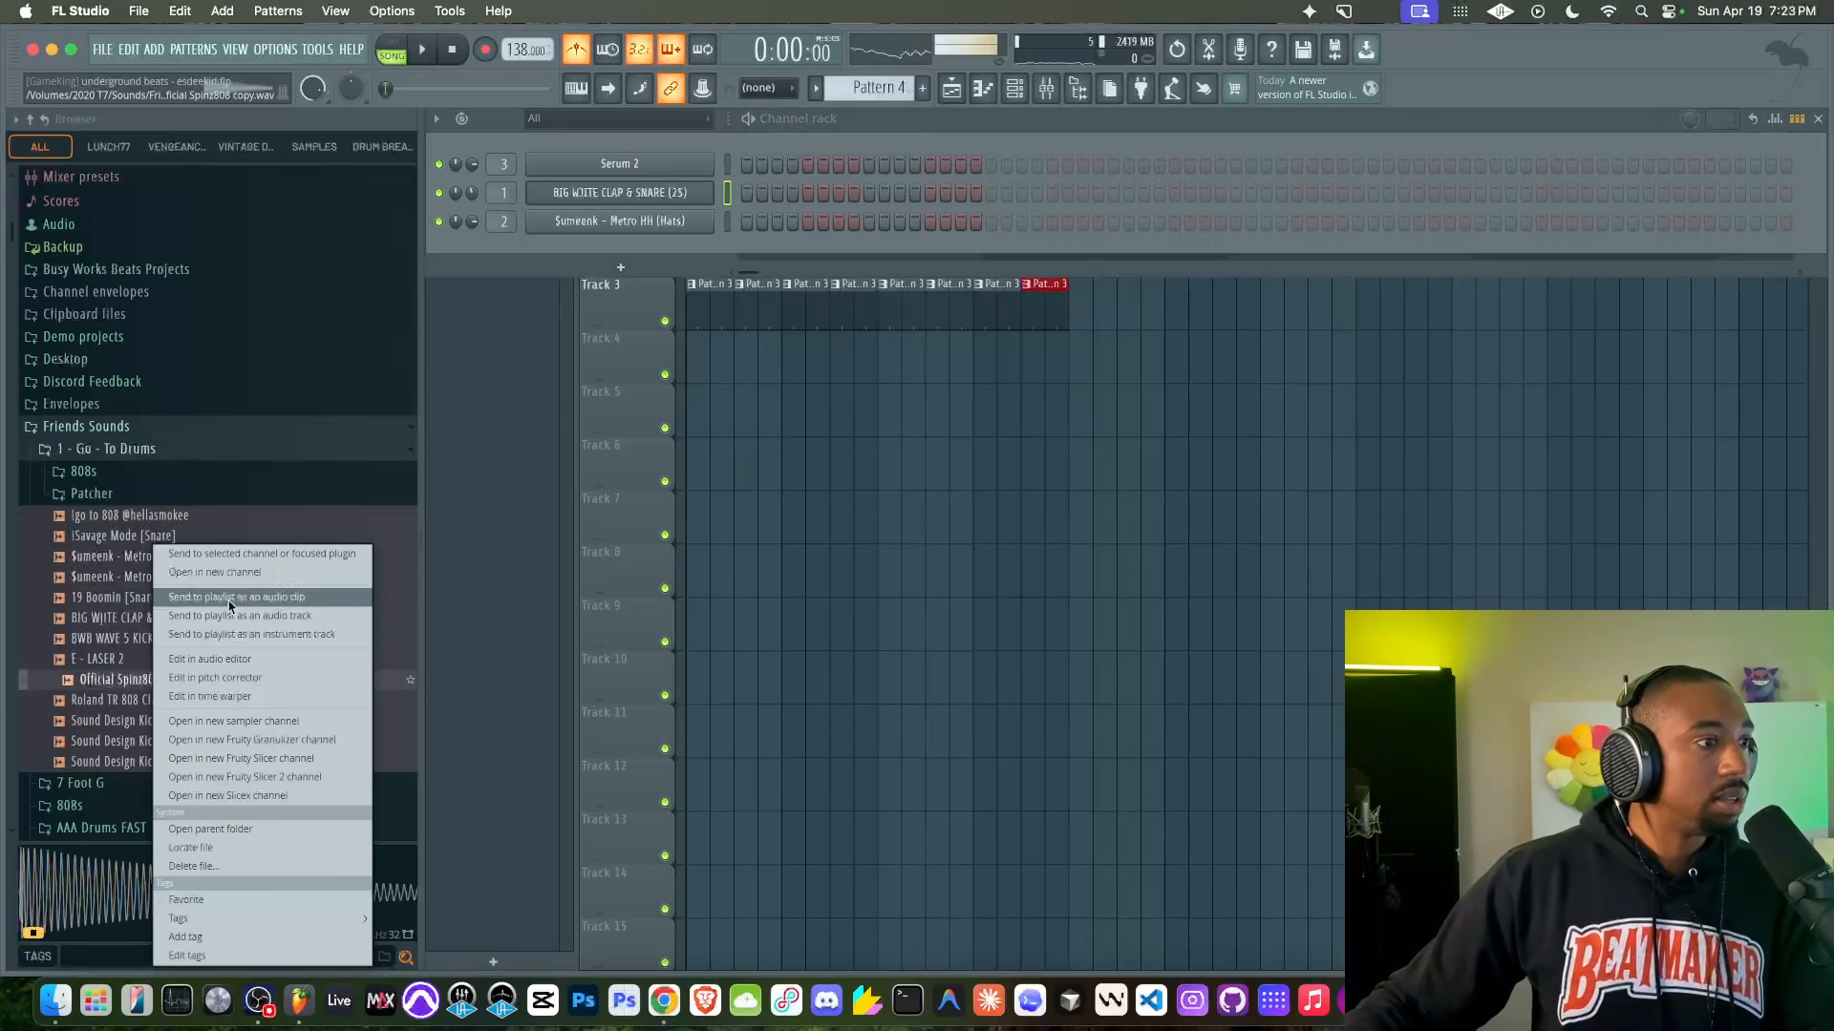
pyautogui.click(226, 615)
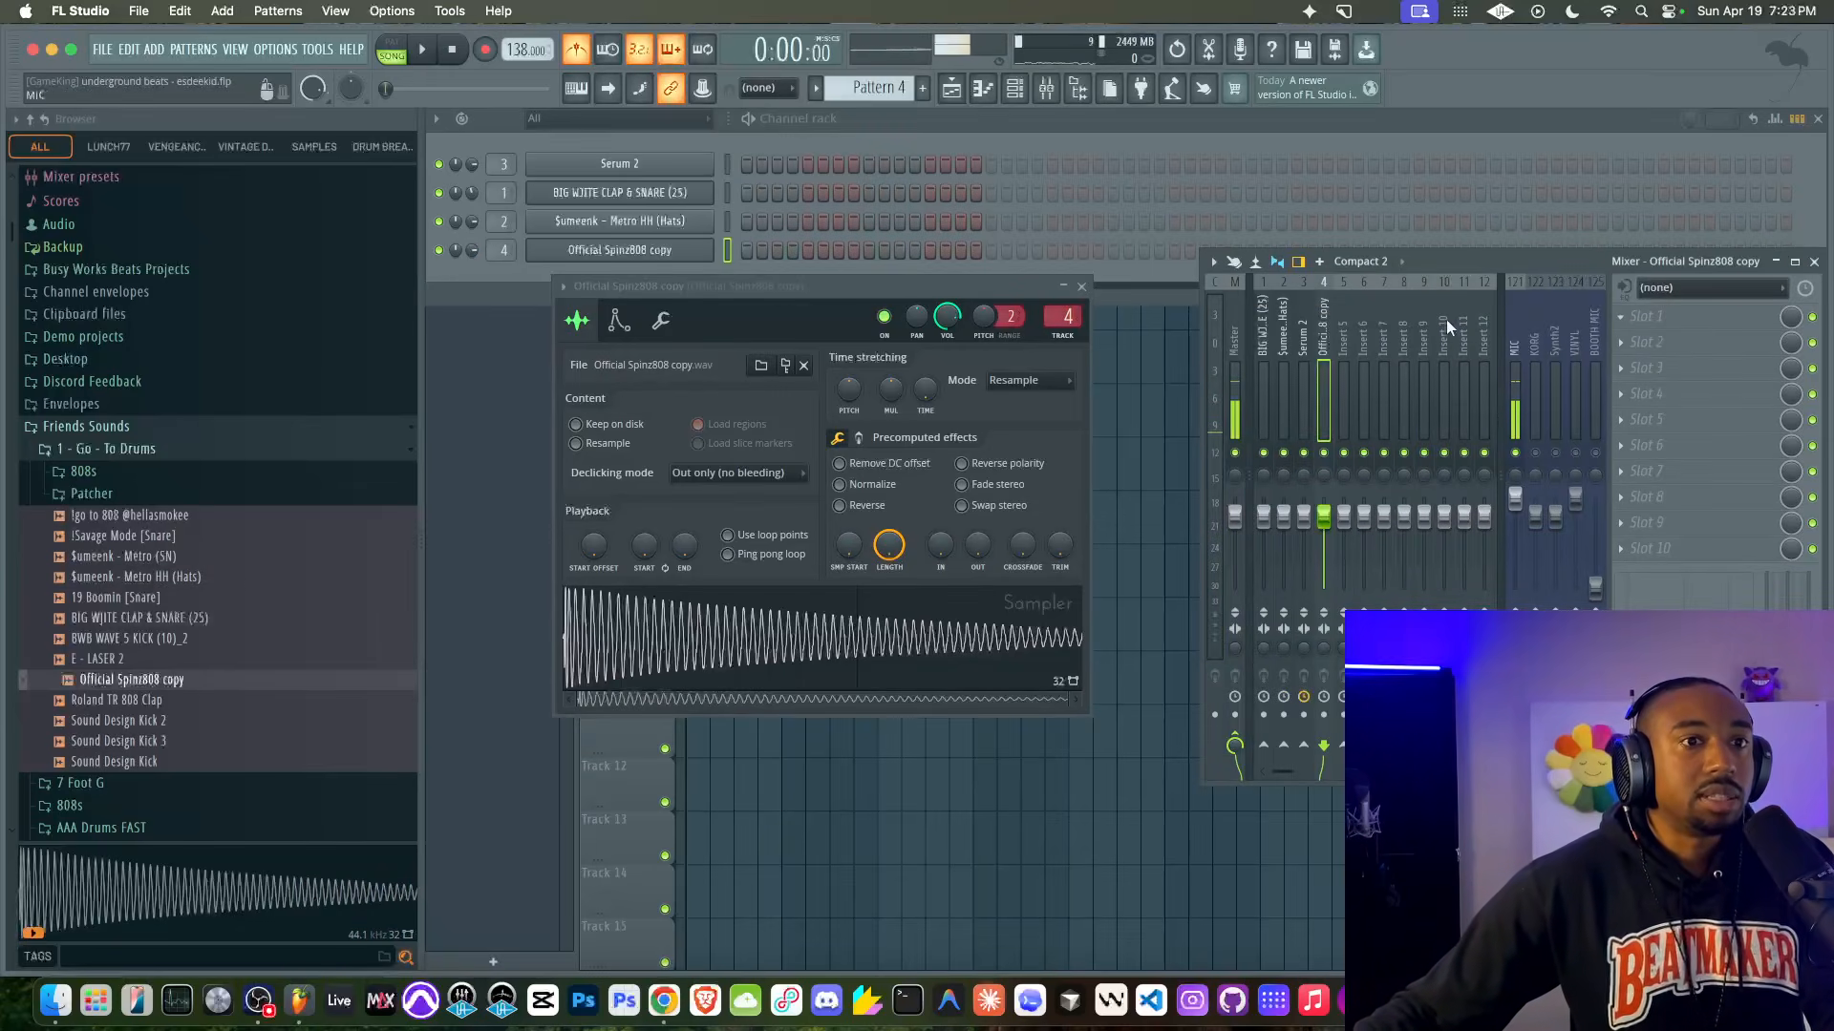
# Step: Rename mixer track Insert 5 as BEAT MIX, route the instrument tracks into it, and close the 808's channel settings
pyautogui.click(1341, 348)
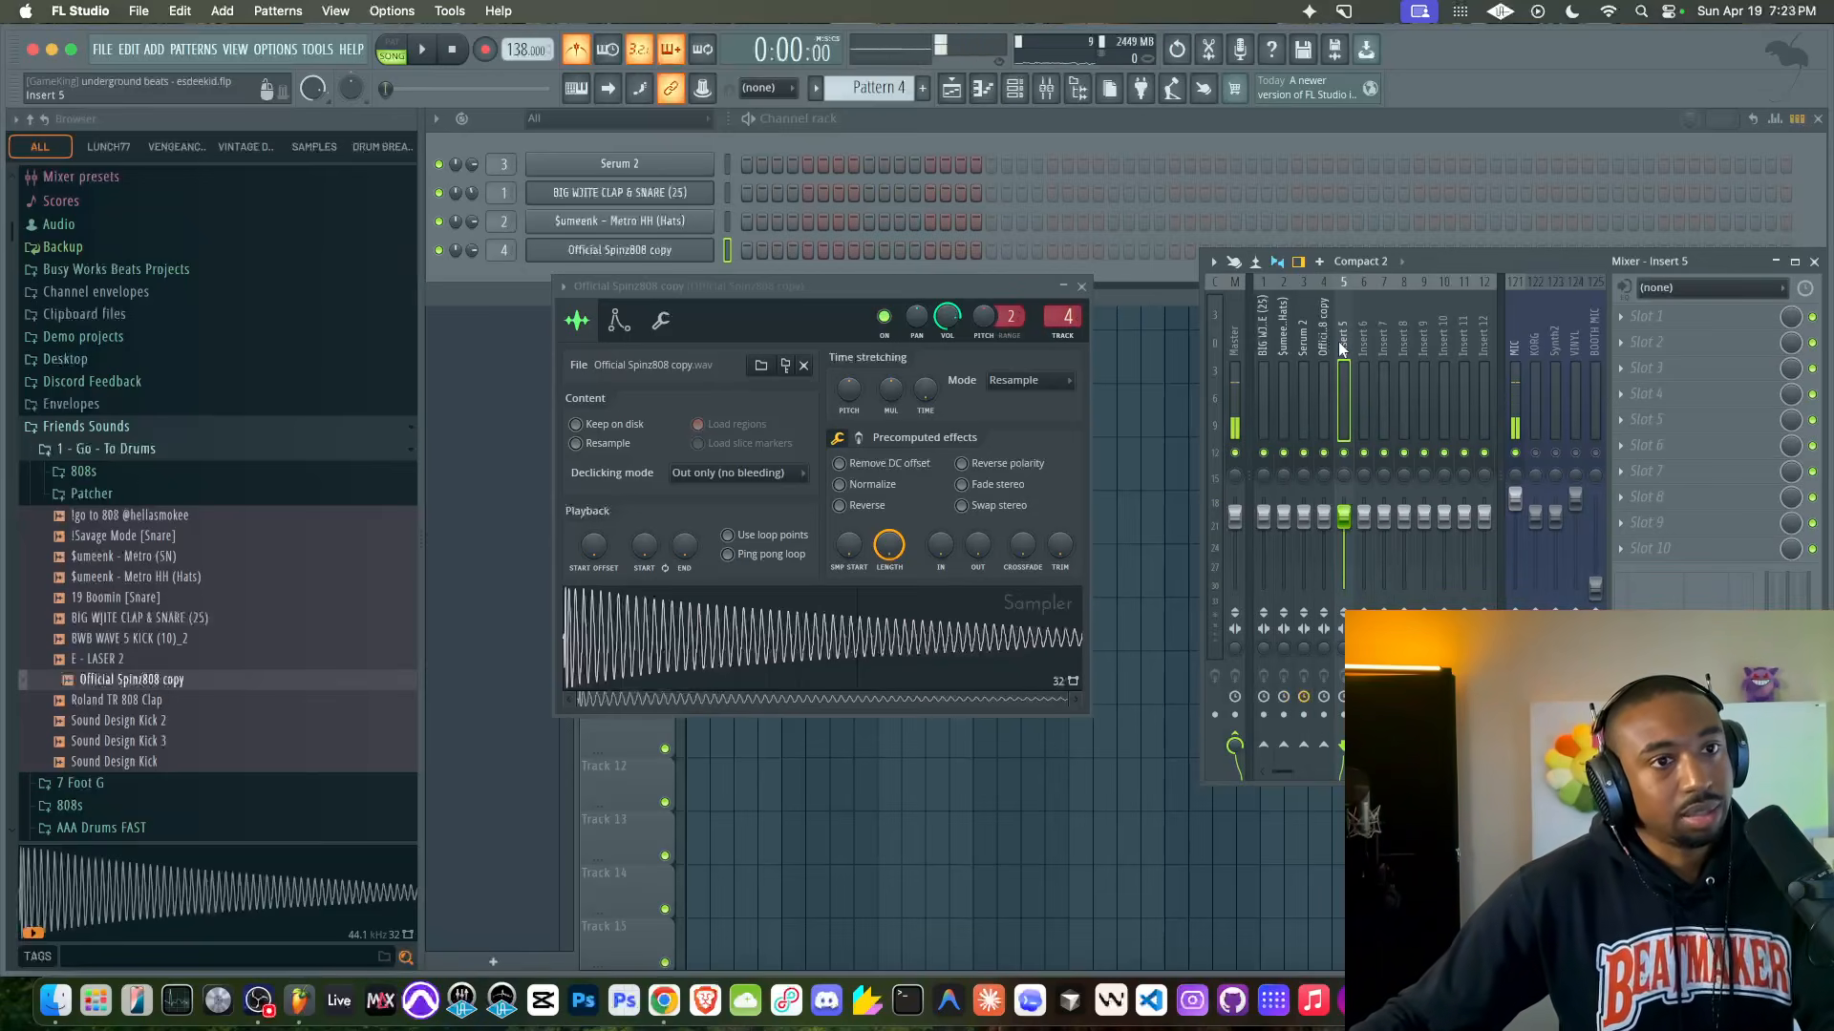
pyautogui.doubleClick(1341, 349)
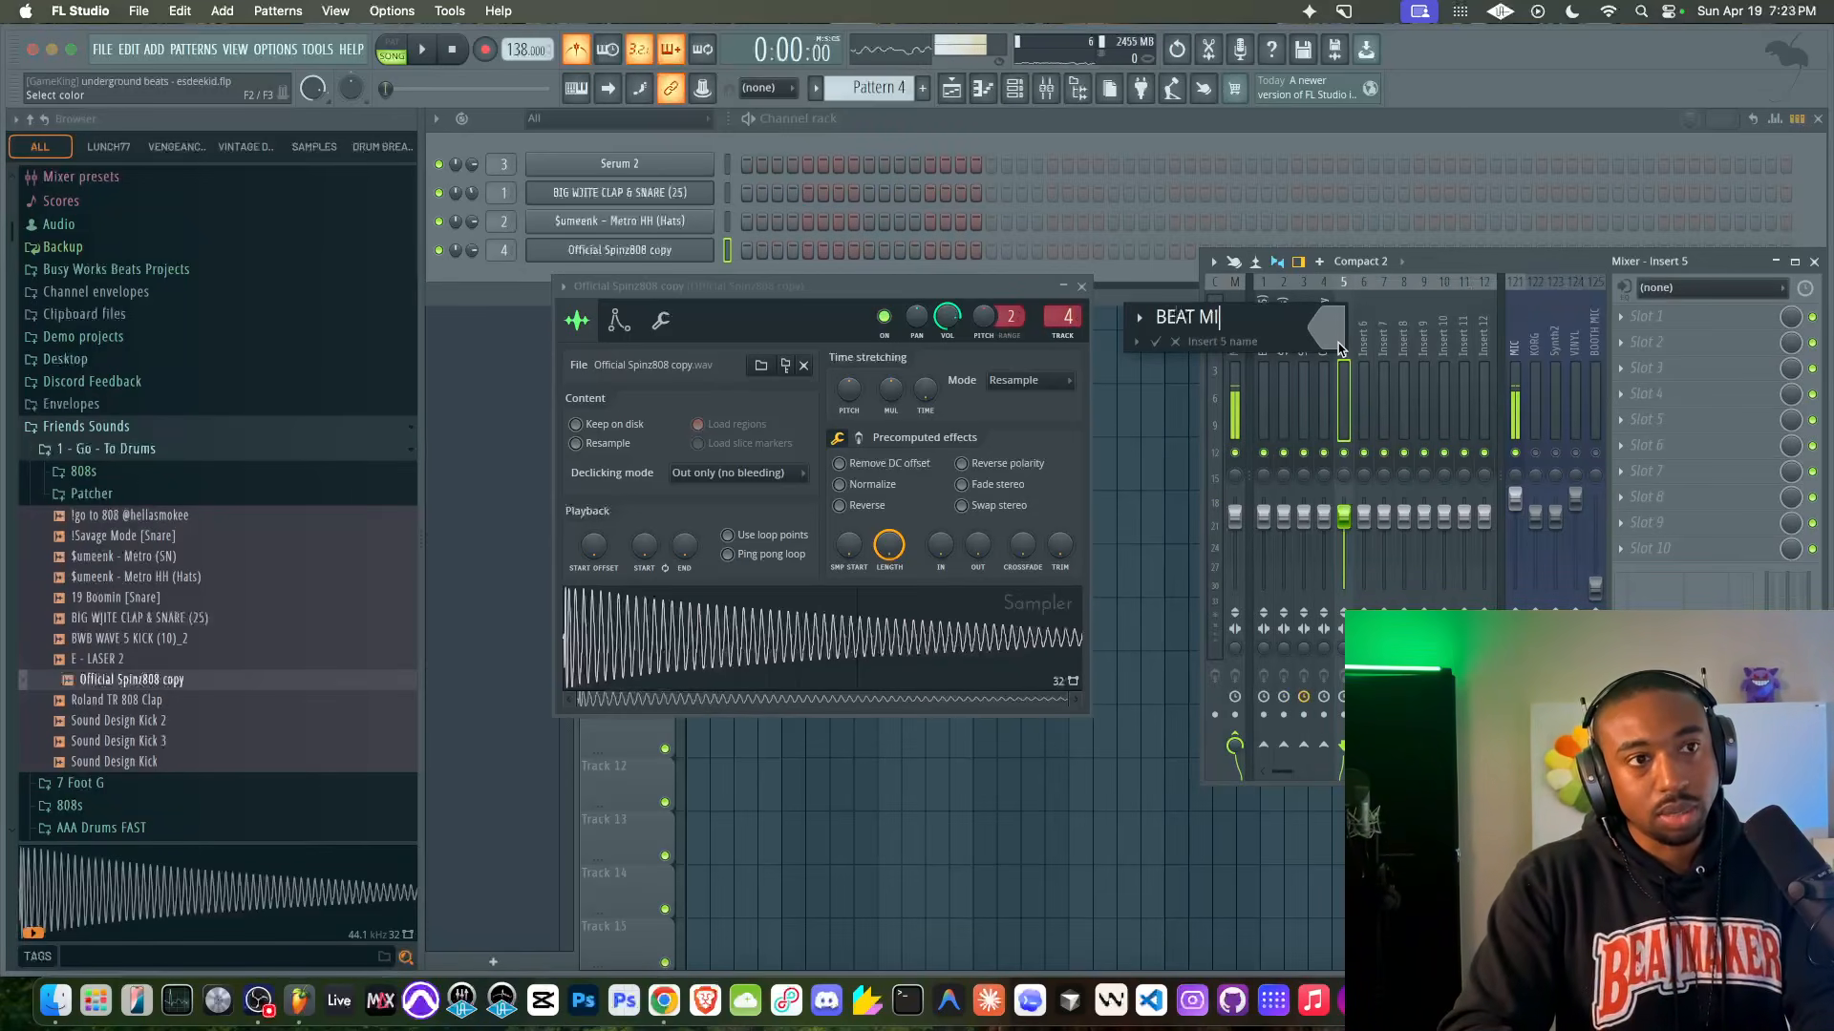
pyautogui.press('Return')
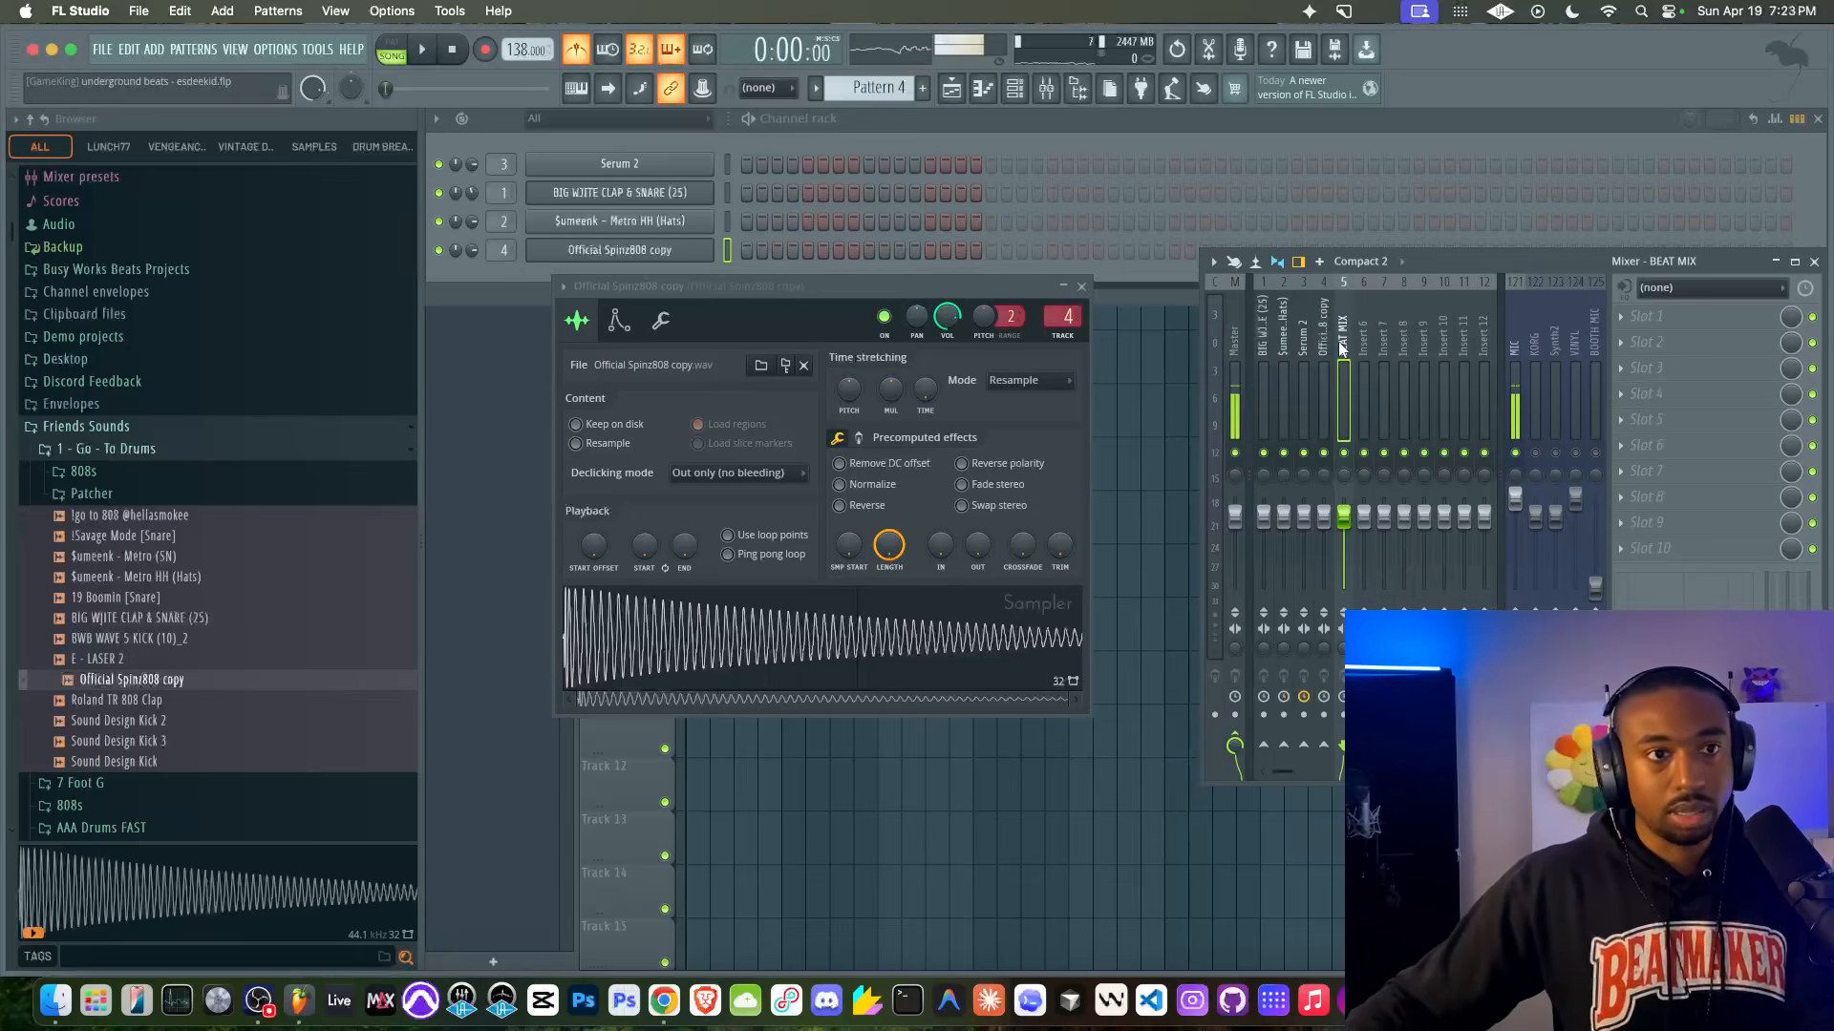
pyautogui.moveTo(1321, 352); pyautogui.dragTo(1230, 364)
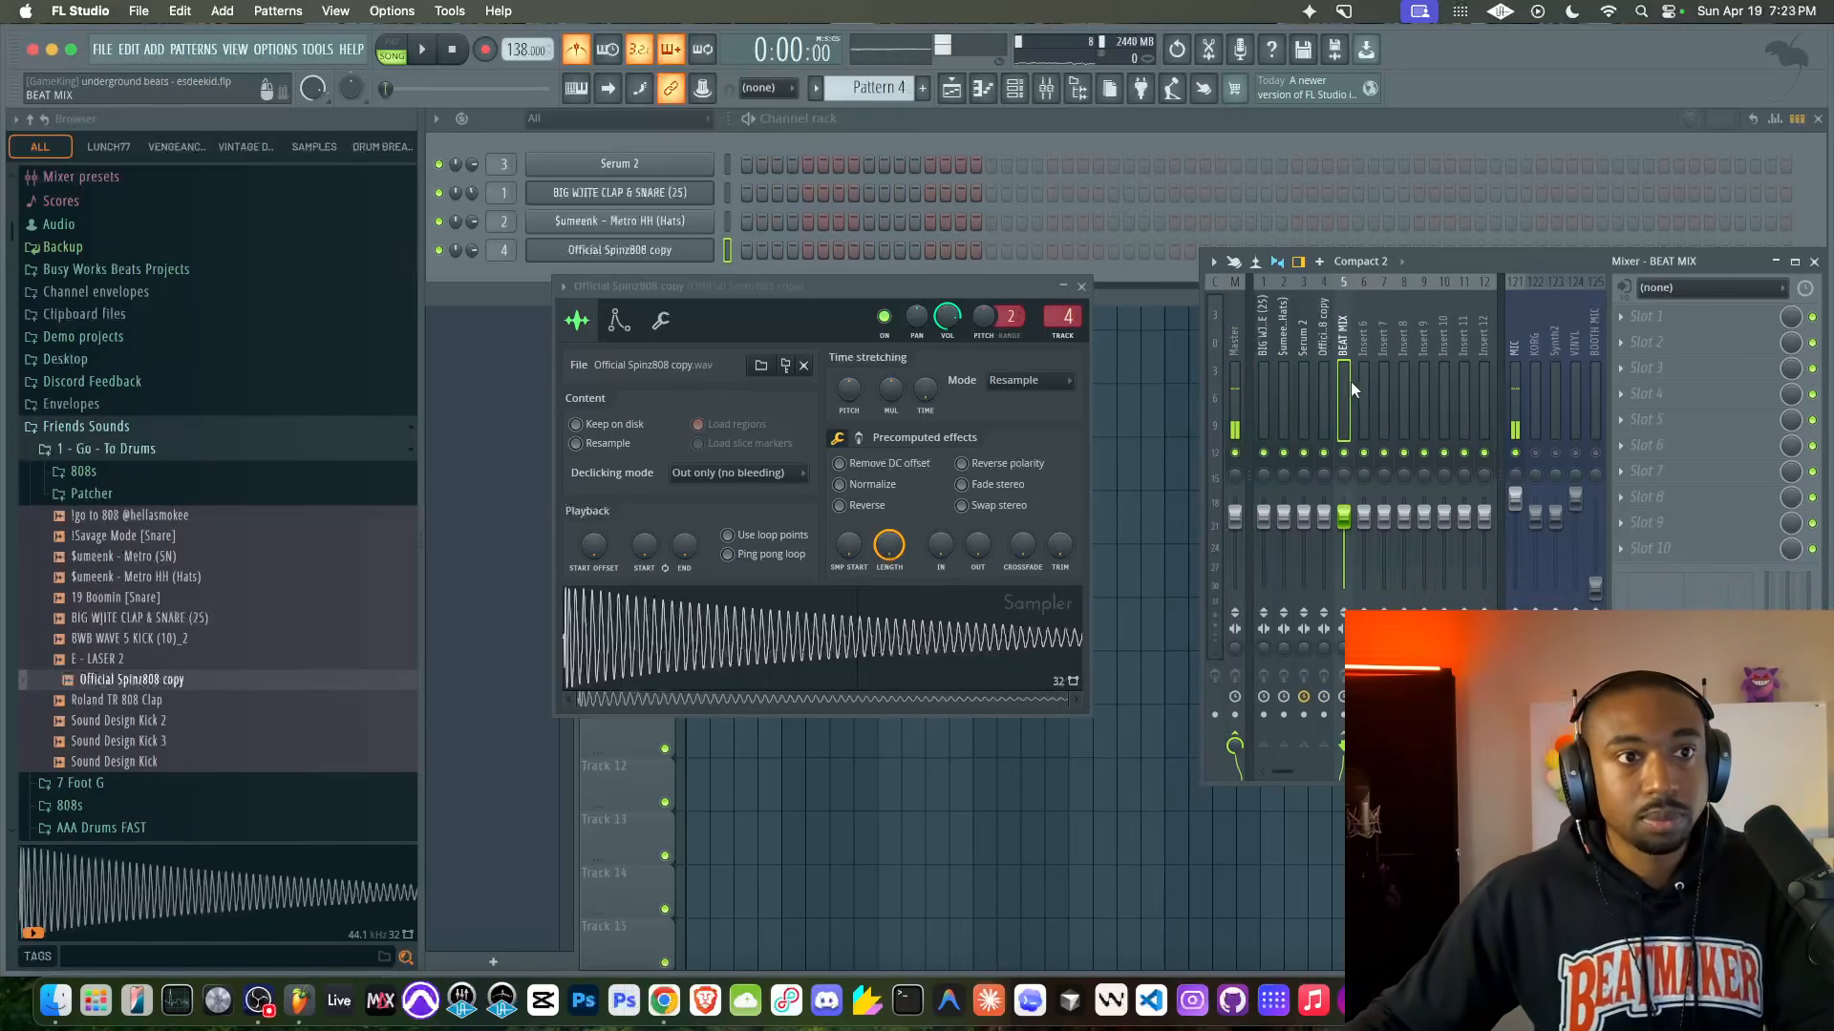
pyautogui.click(1081, 286)
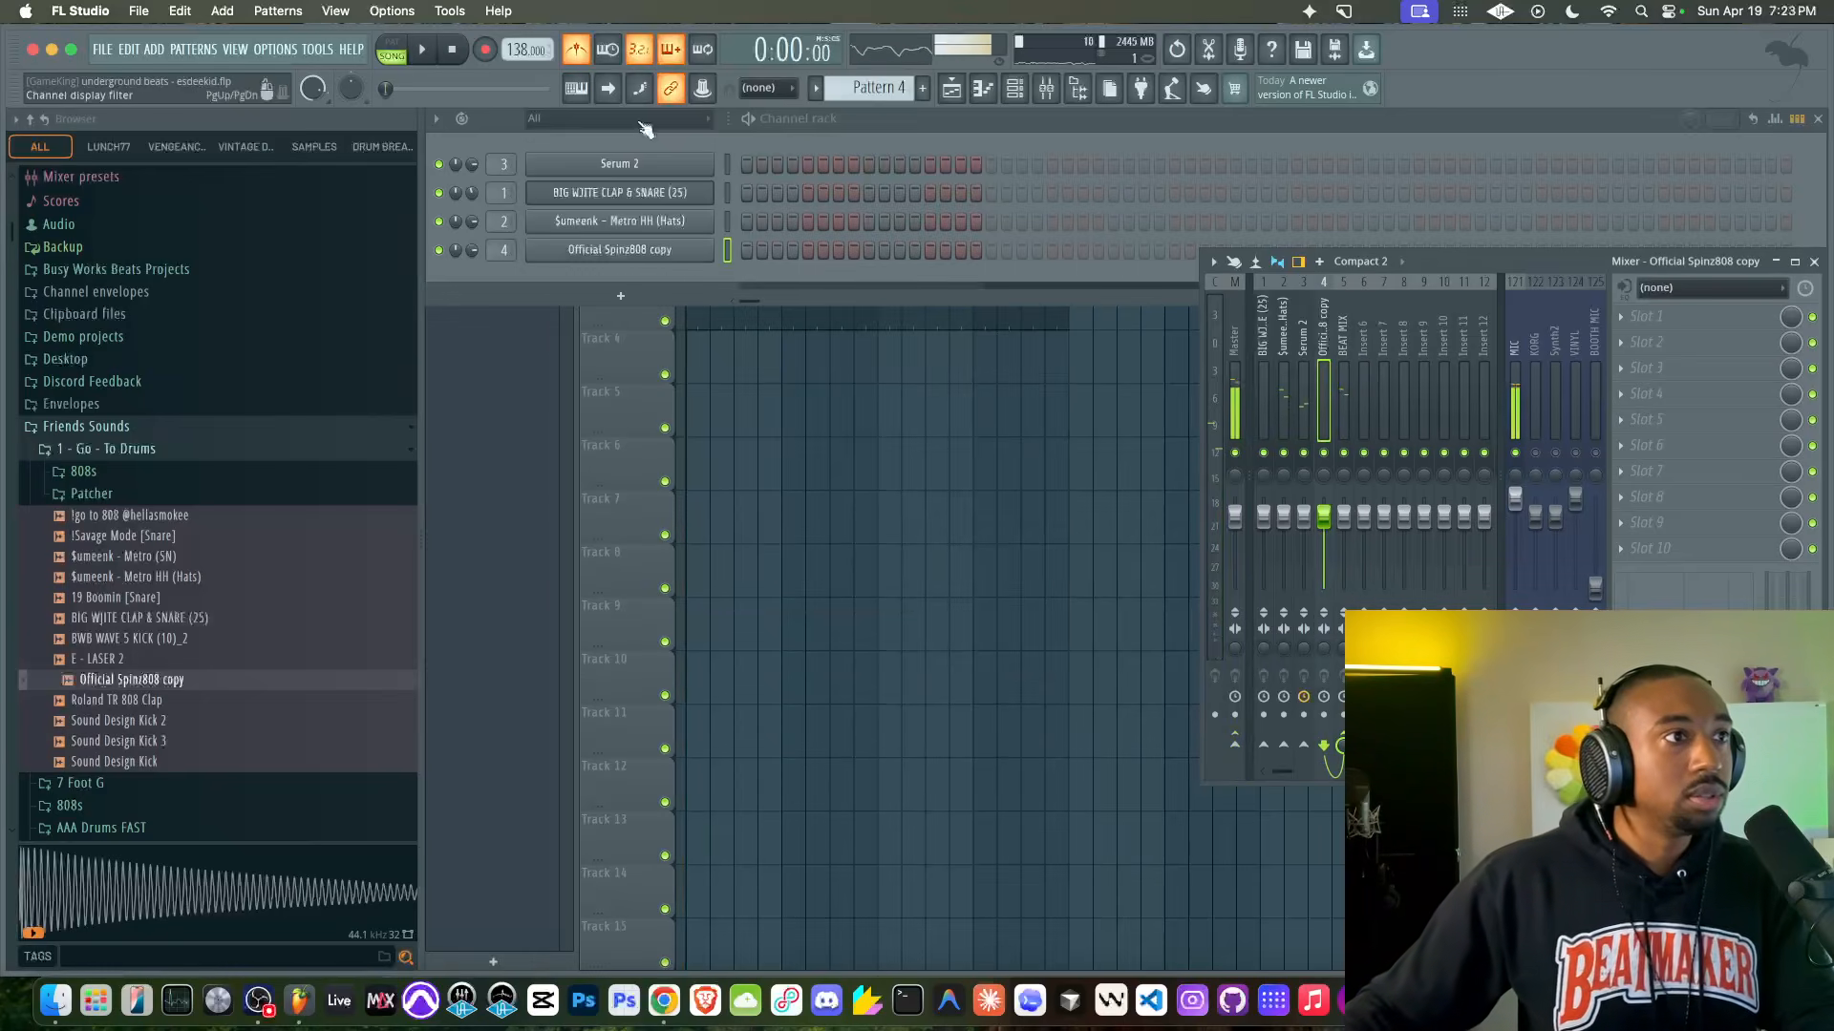
# Step: Record an eight-bar 808 bassline into Pattern 4 over the arrangement, placing it on Track 4 from bar 1
pyautogui.click(486, 50)
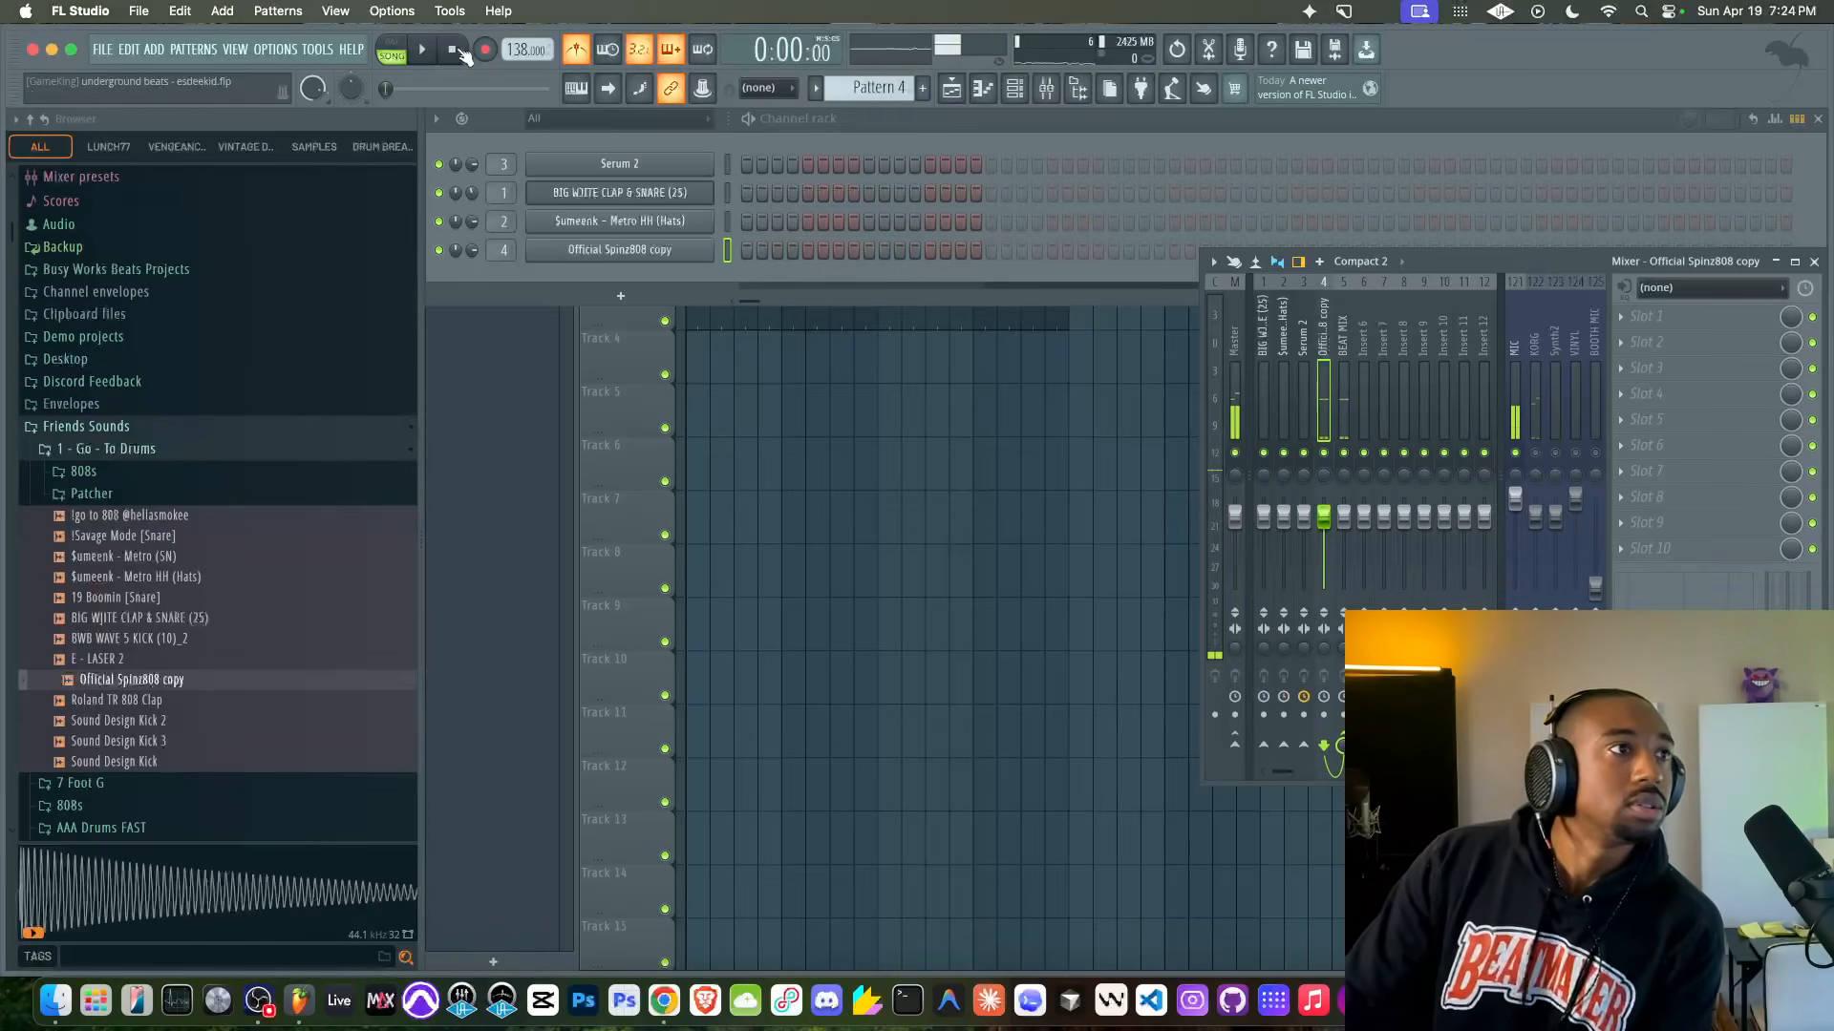
pyautogui.click(423, 50)
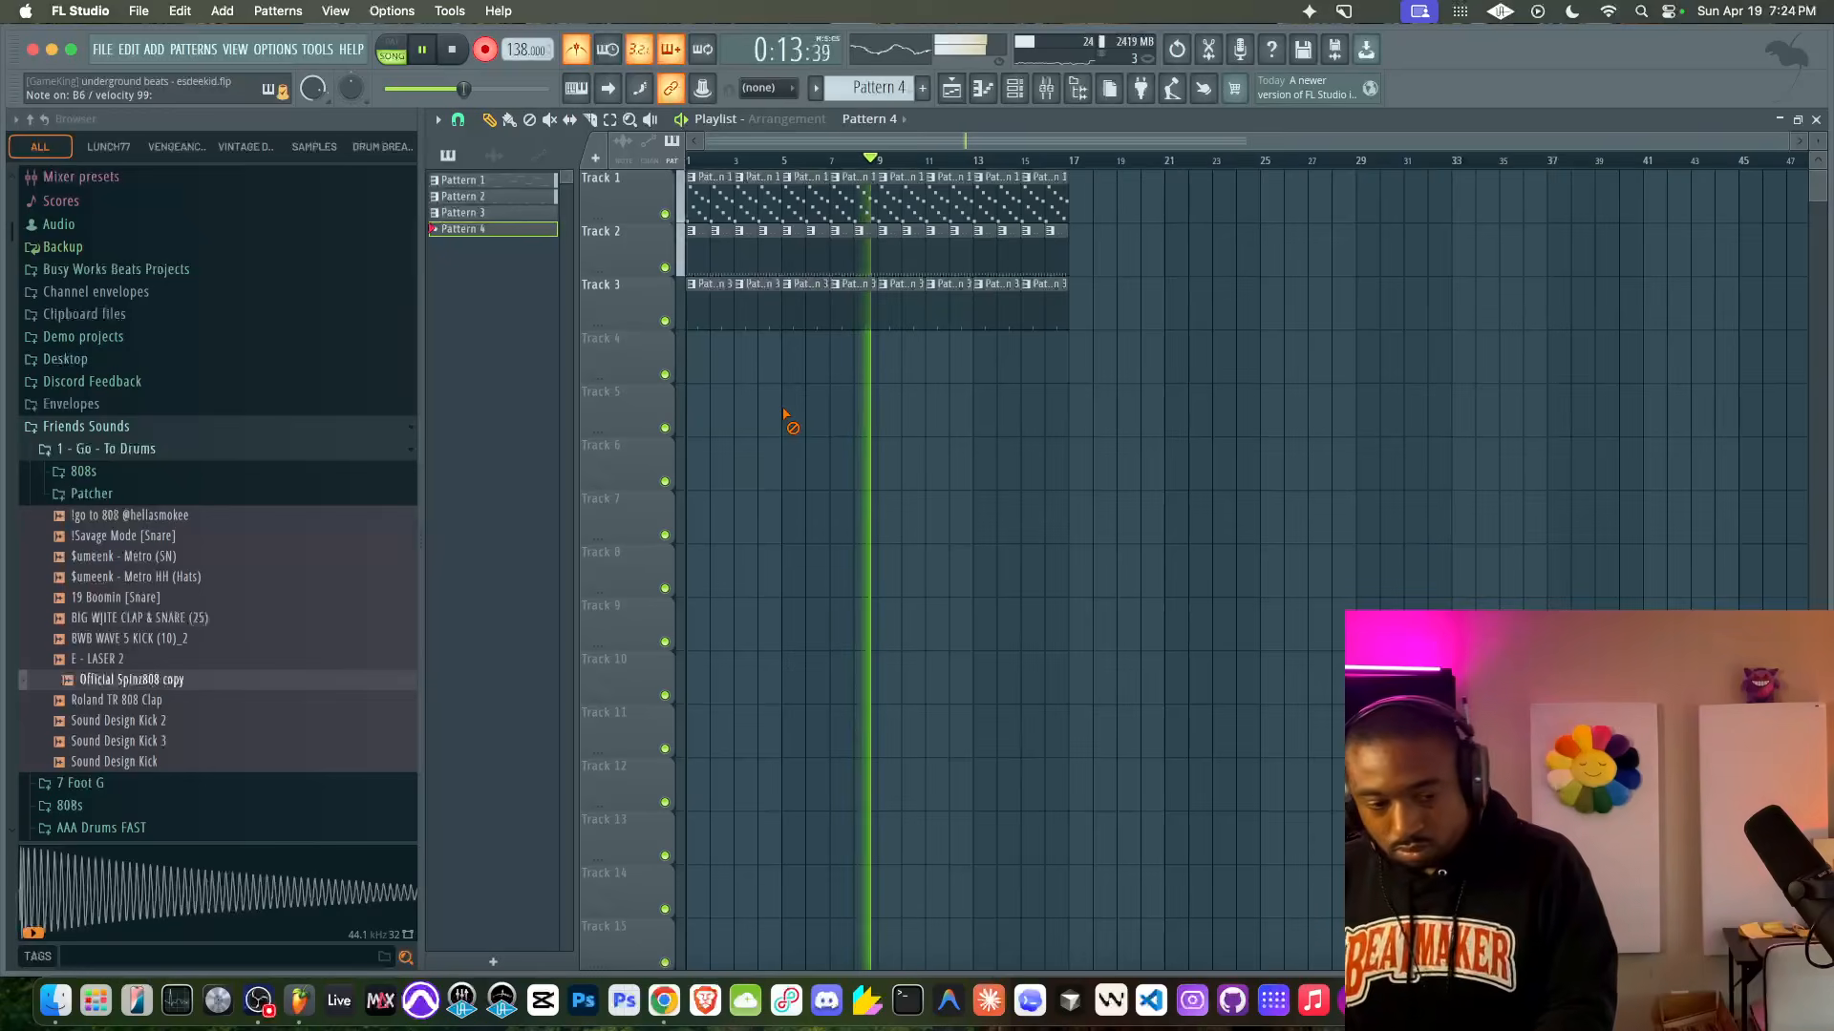
pyautogui.press('space')
pyautogui.press('space')
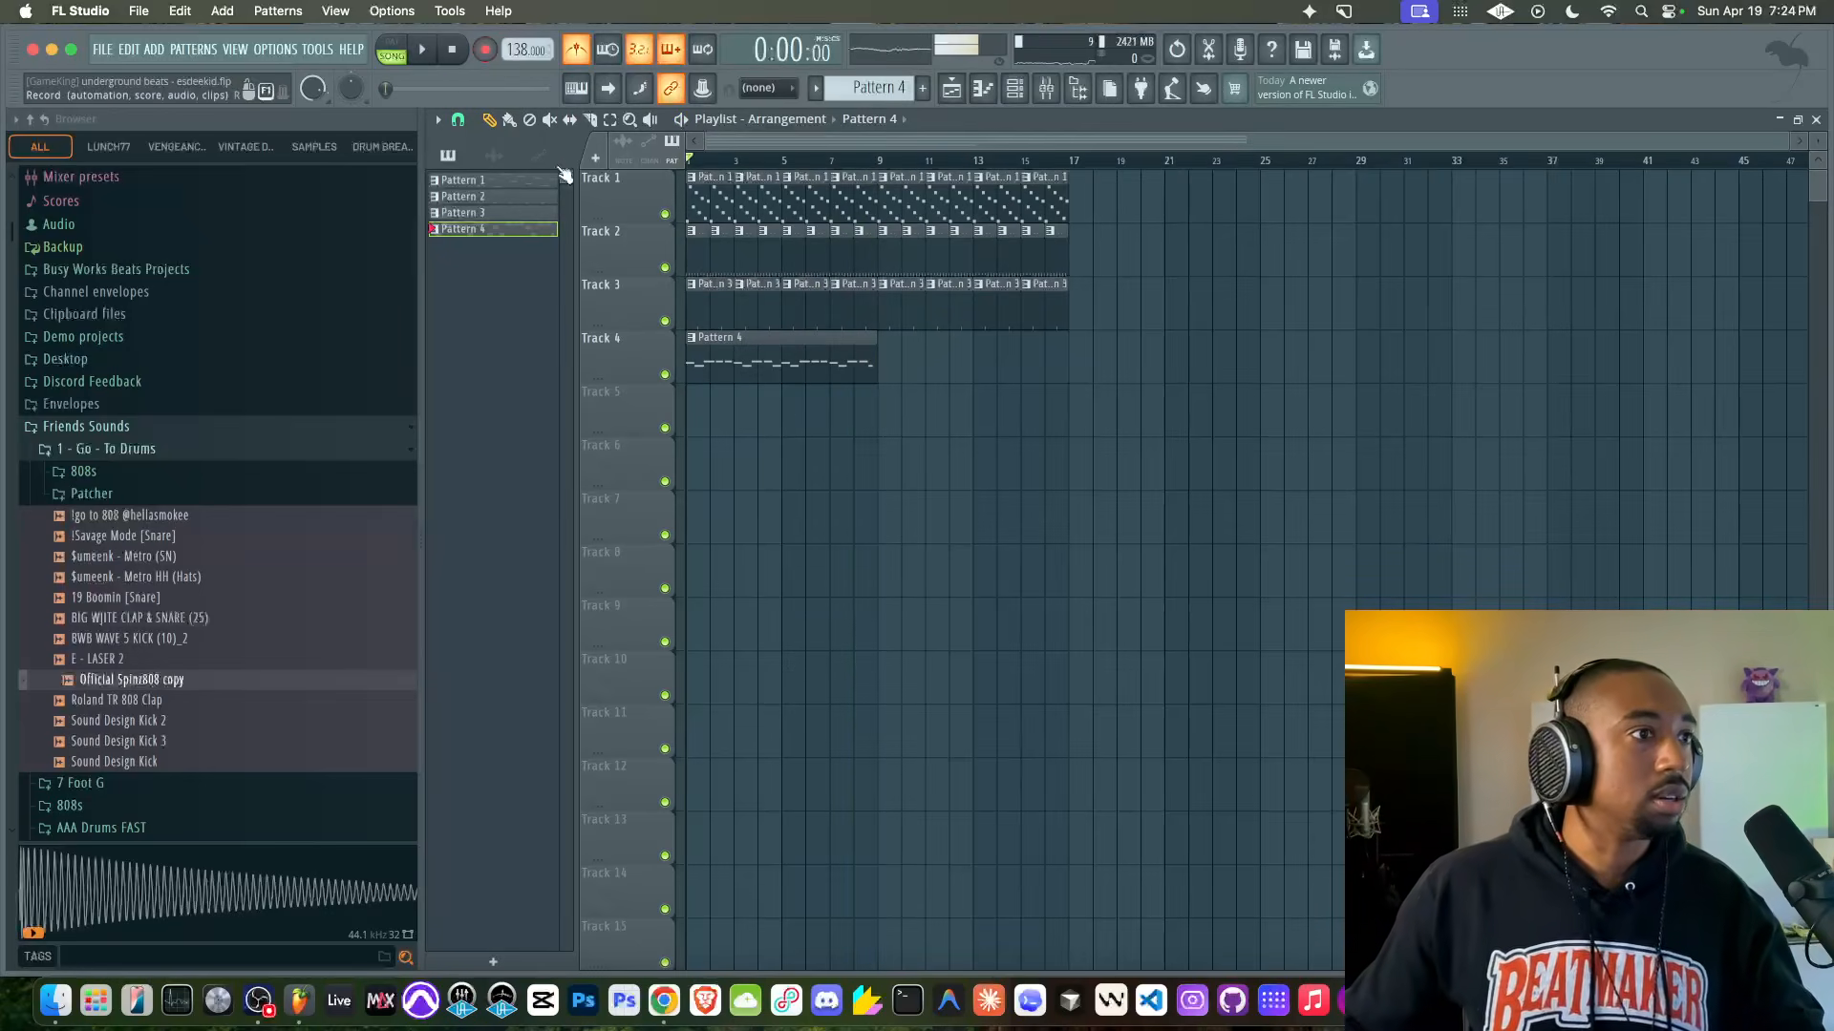
# Step: Transpose the recorded 808 notes in Pattern 4 down two octaves, checking the playback against 4 Raws in Chrome
pyautogui.doubleClick(734, 347)
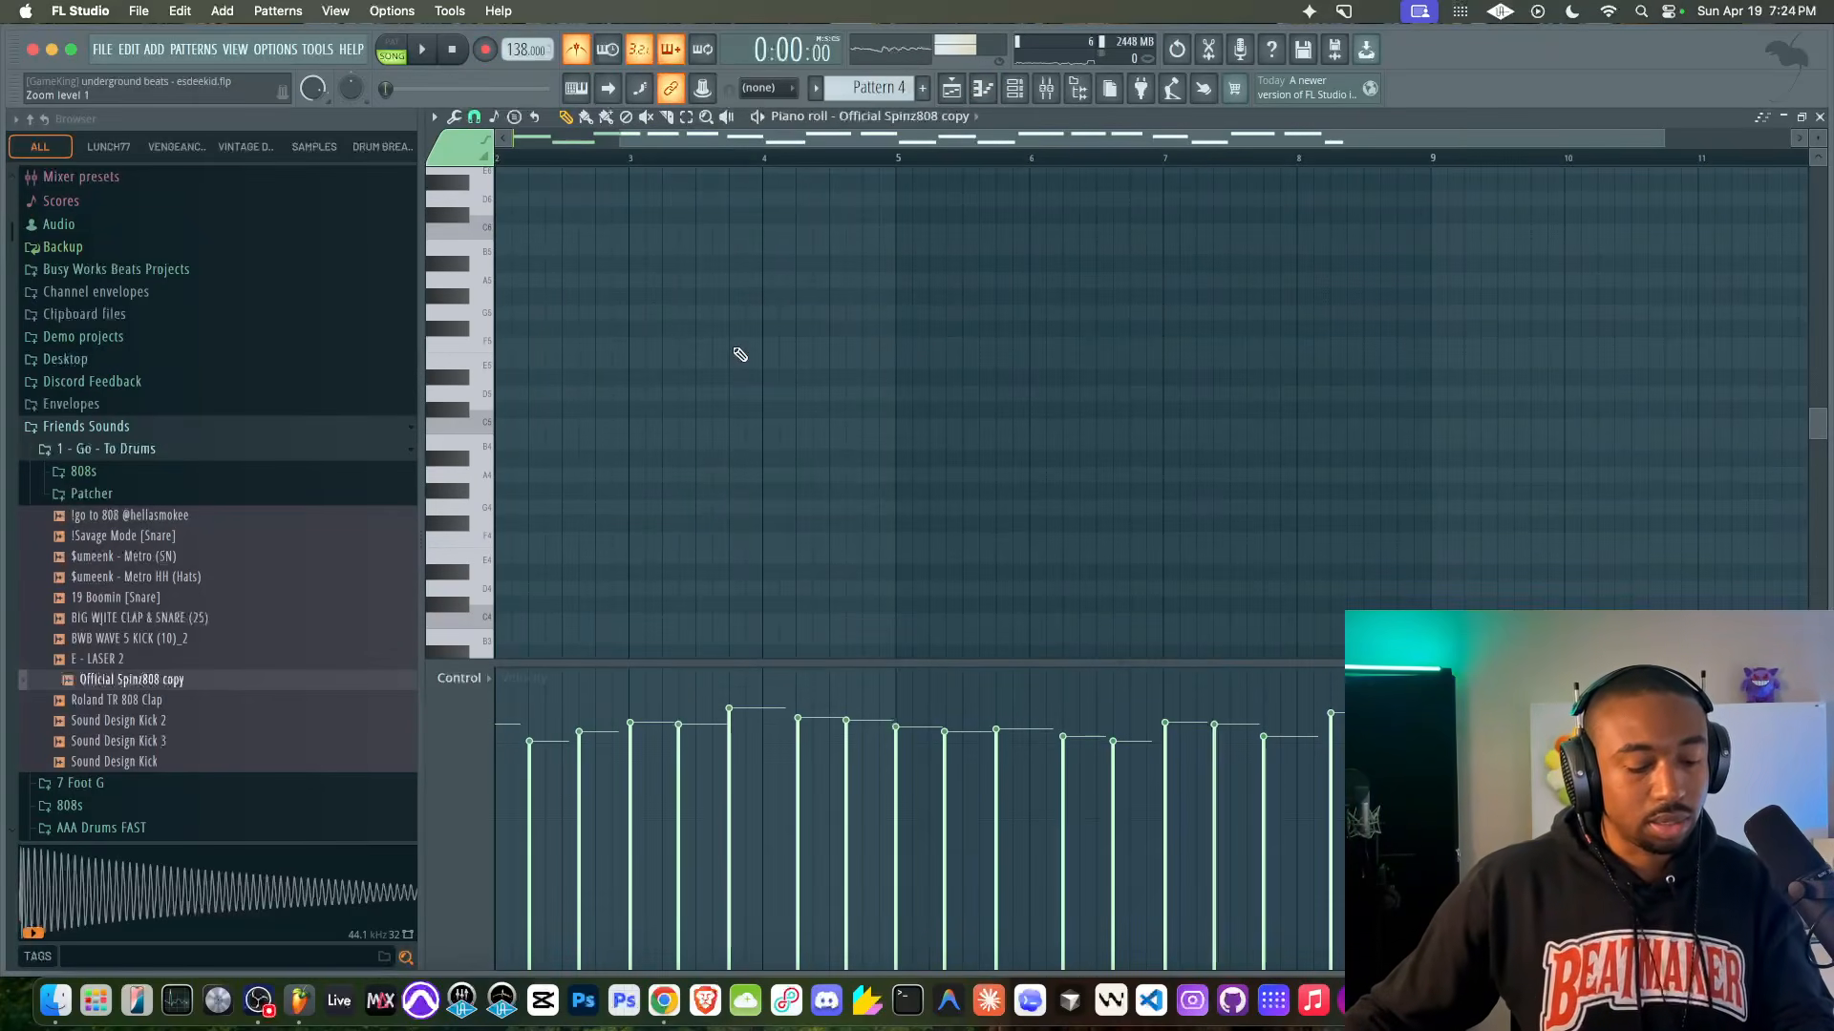
pyautogui.scroll(5, 745, 361)
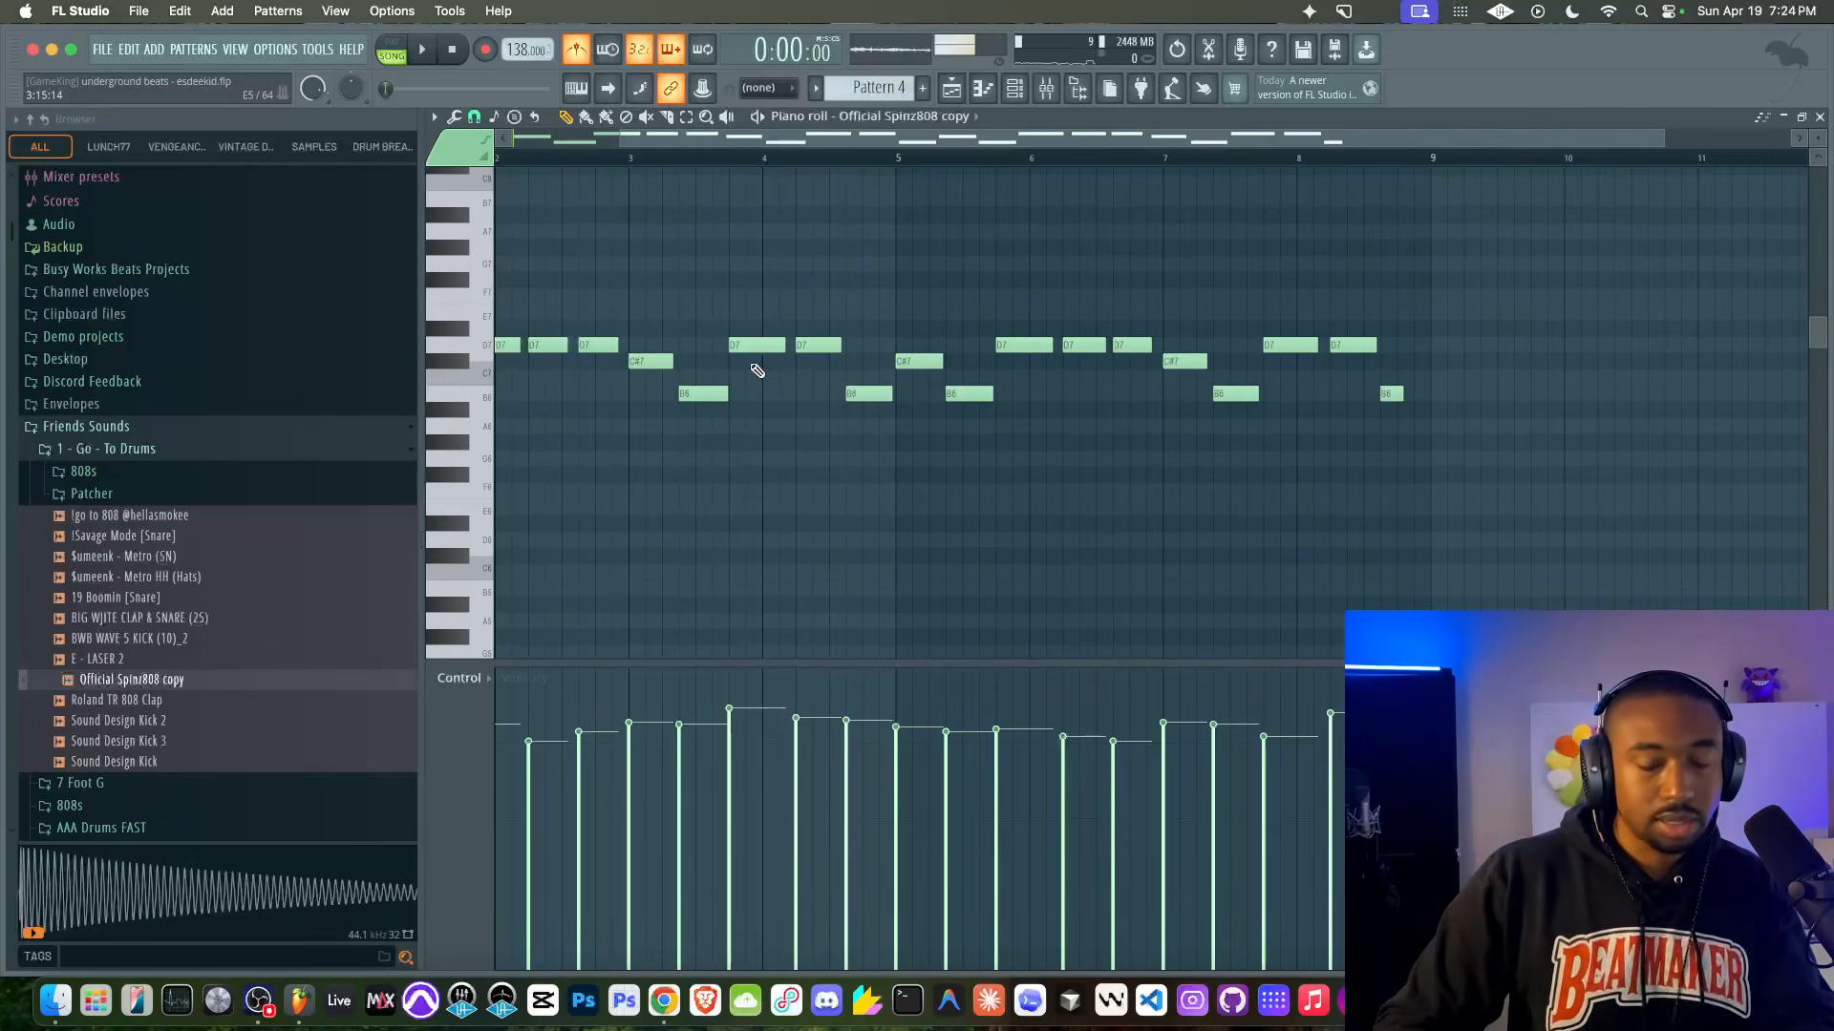
pyautogui.hotkey('ctrl', 'Down')
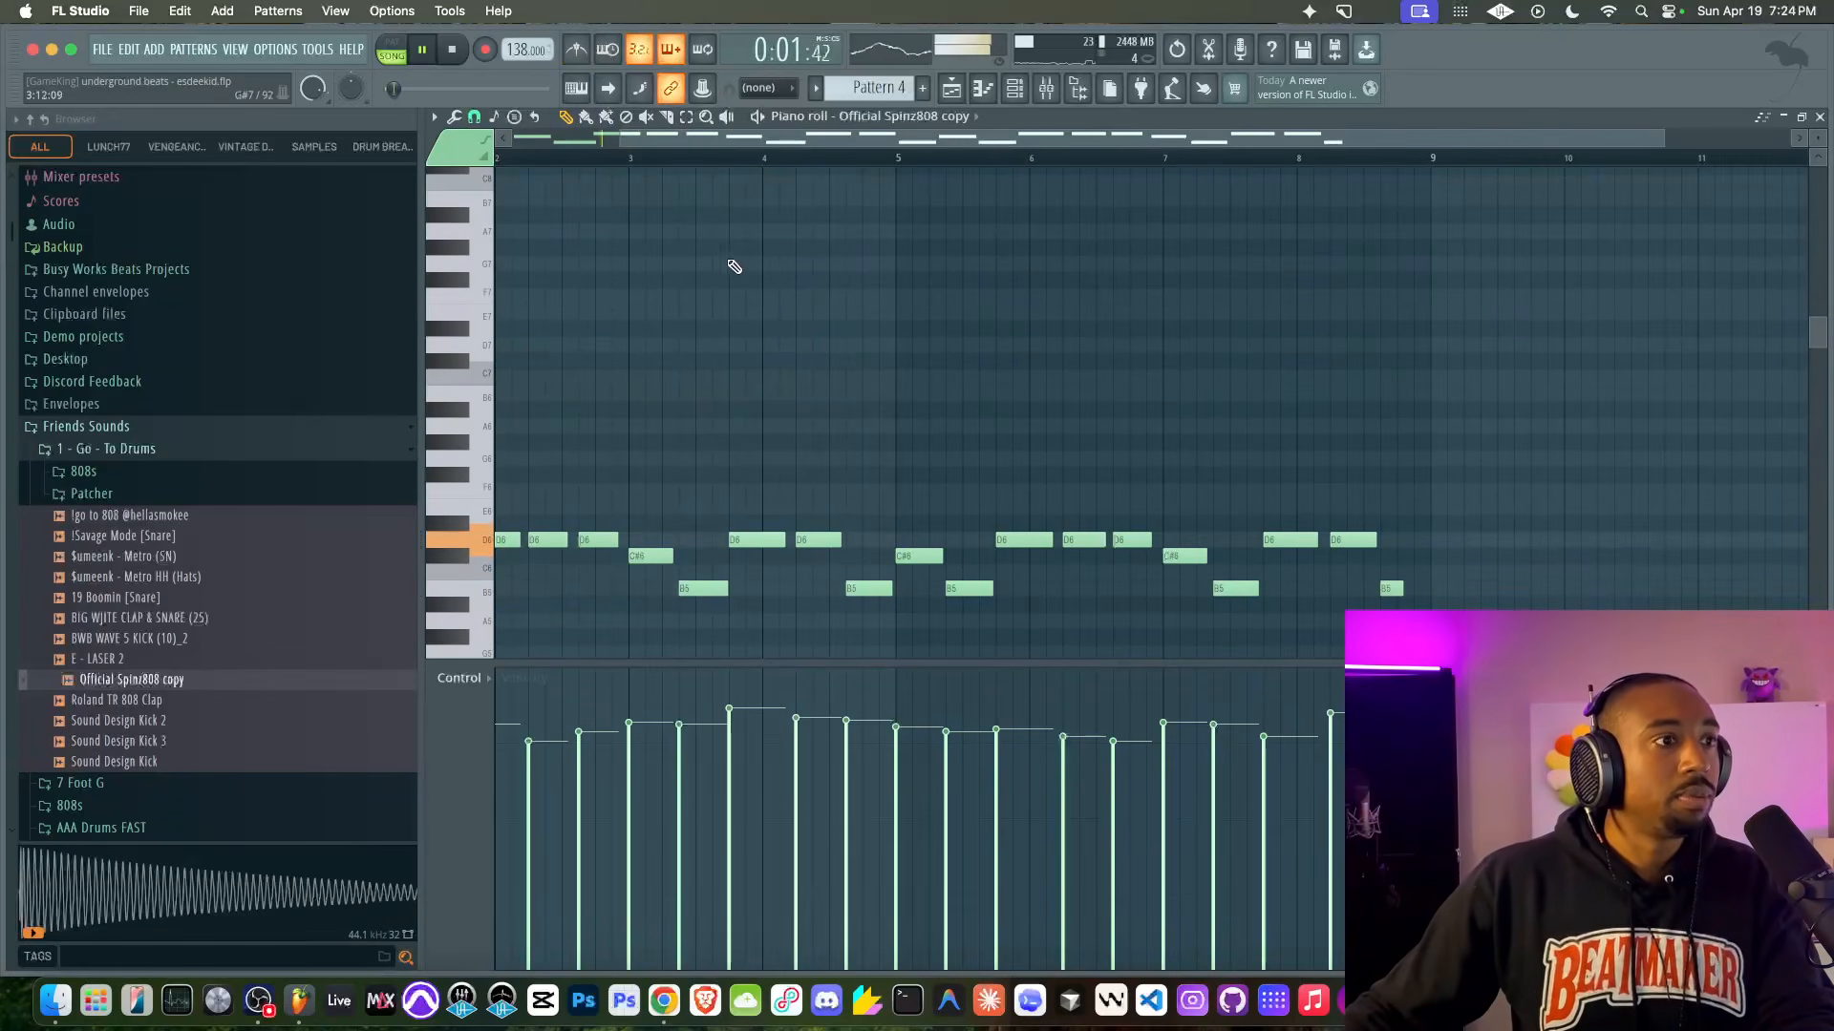
pyautogui.press('space')
pyautogui.click(659, 996)
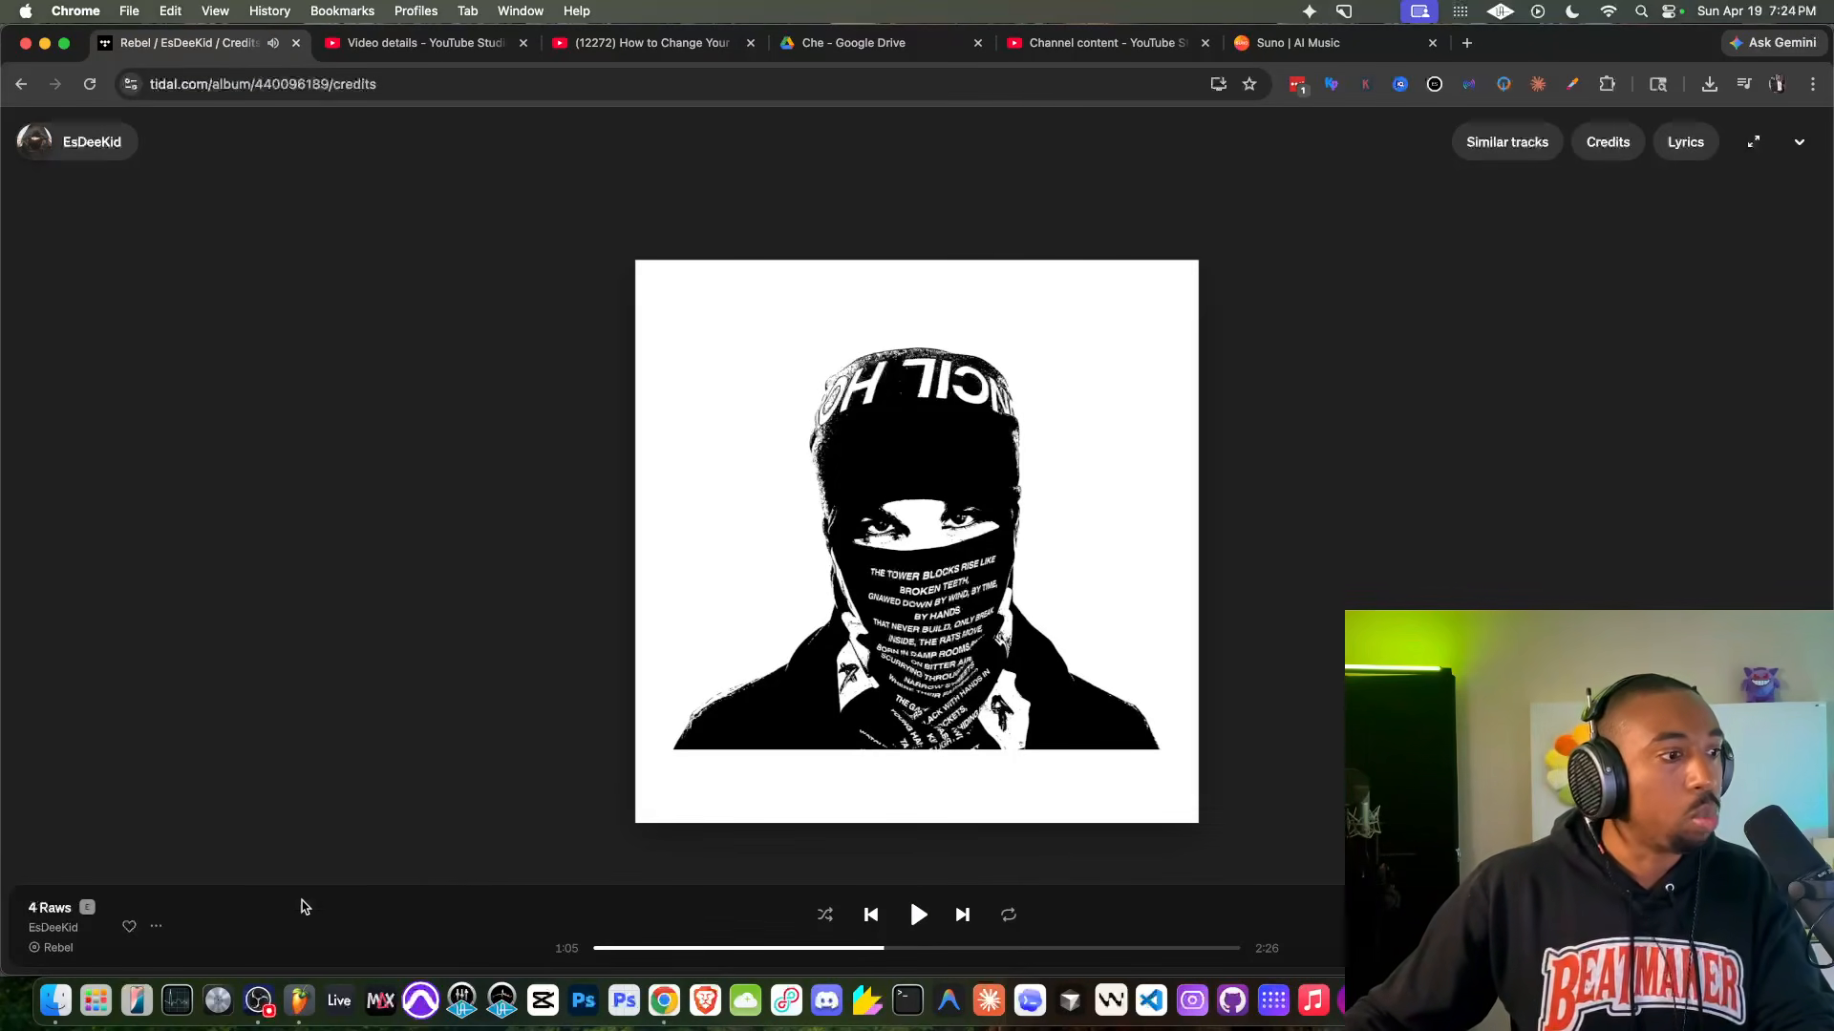
pyautogui.click(300, 996)
pyautogui.hotkey('ctrl', 'Down')
pyautogui.scroll(-2, 598, 603)
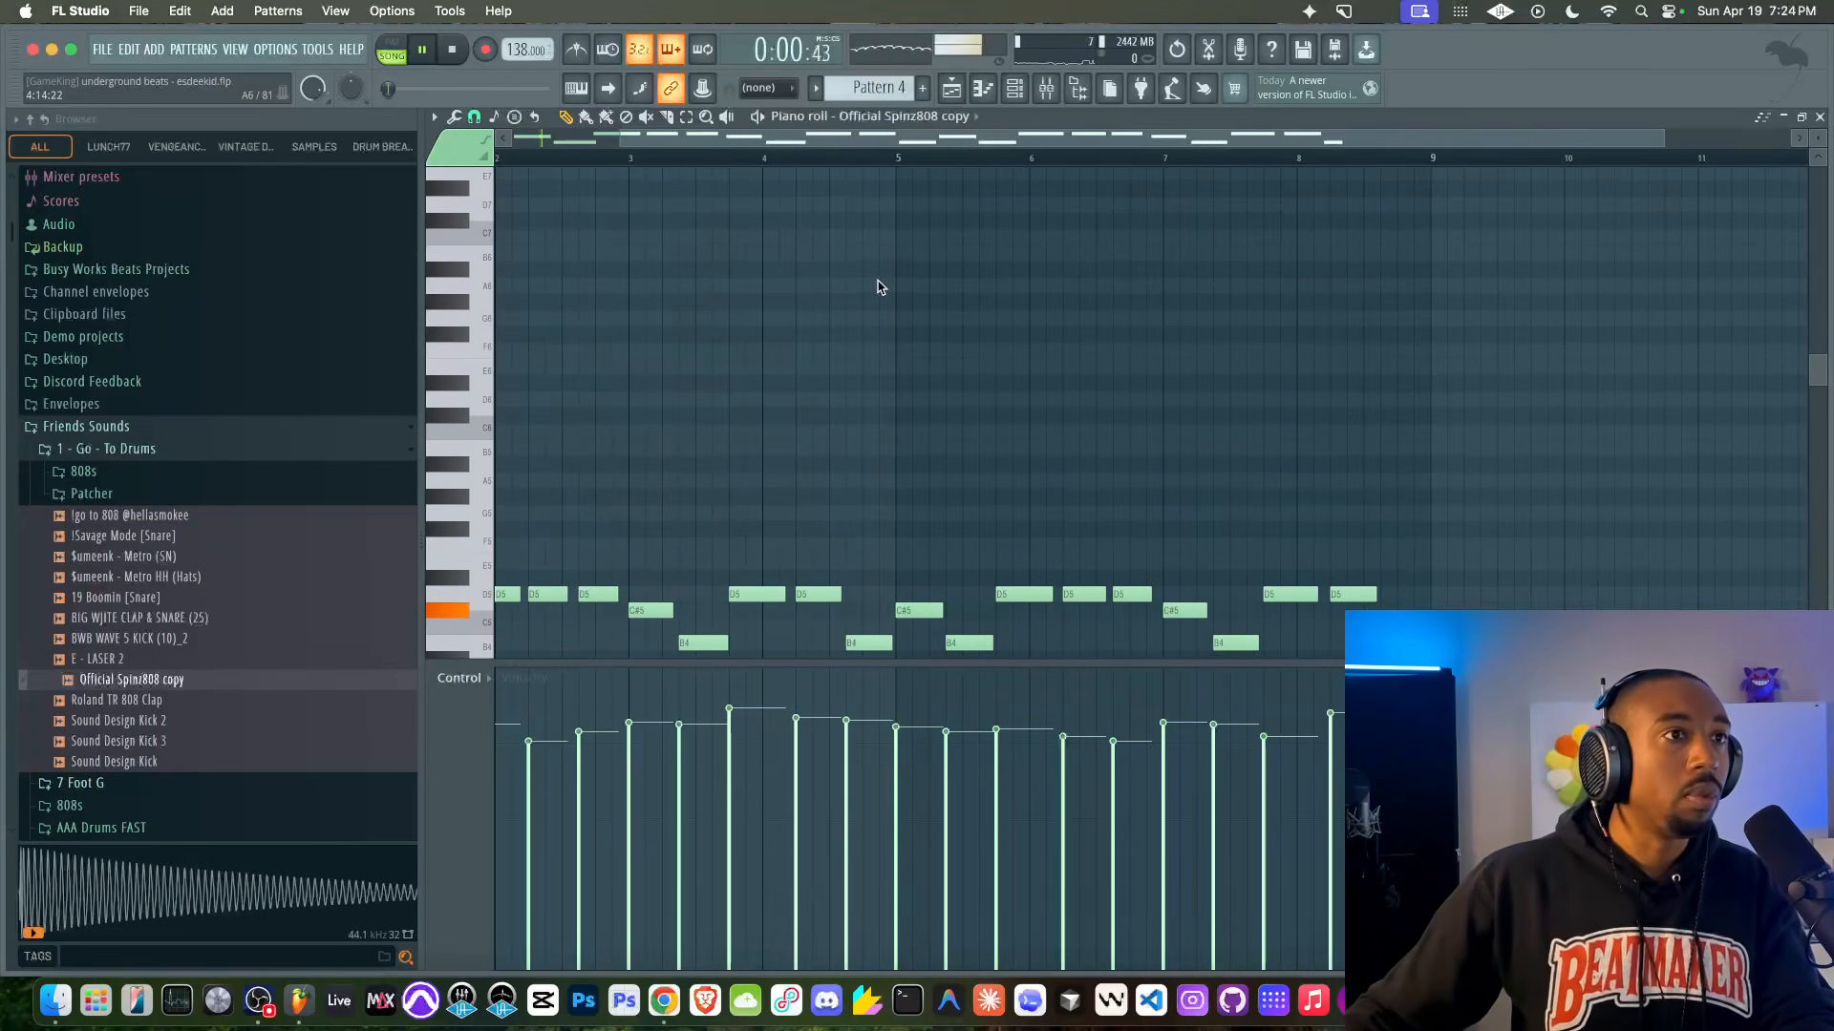
# Step: Open Serum 2 from the channel rack while the song plays and adjust Filter 1's resonance and drive
pyautogui.click(1015, 91)
pyautogui.click(983, 88)
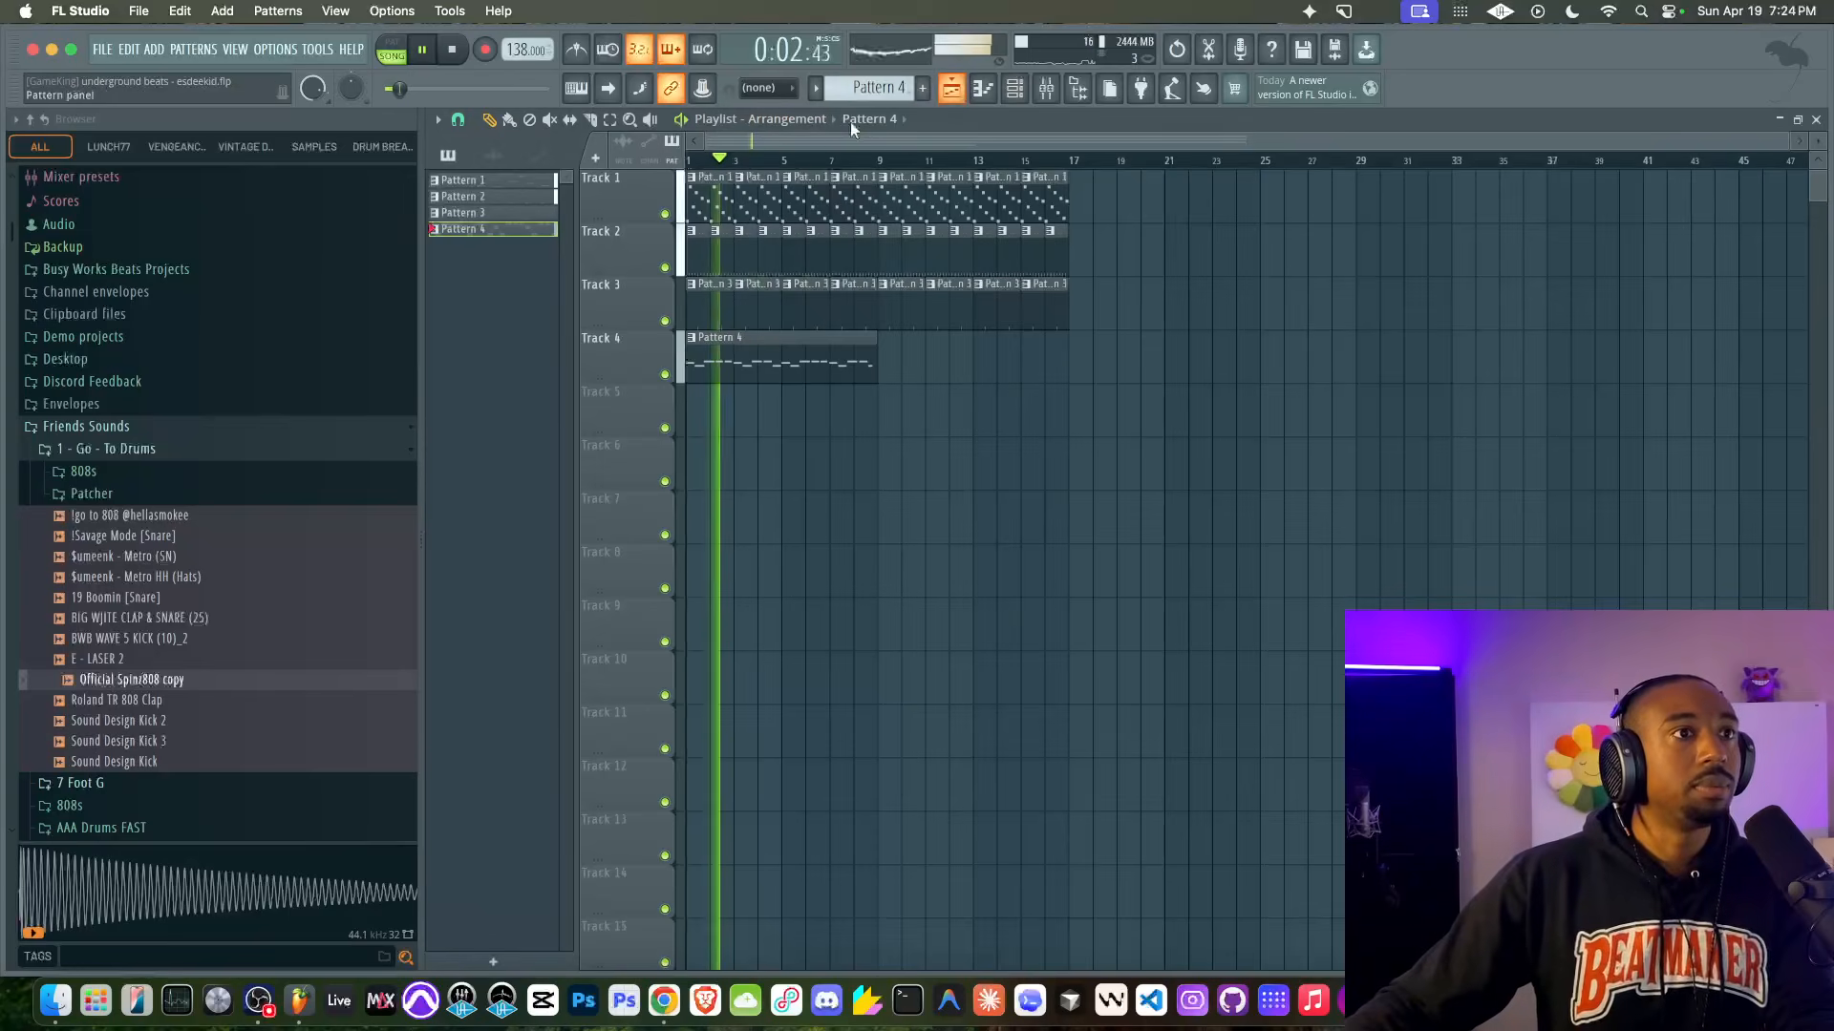
pyautogui.click(1015, 88)
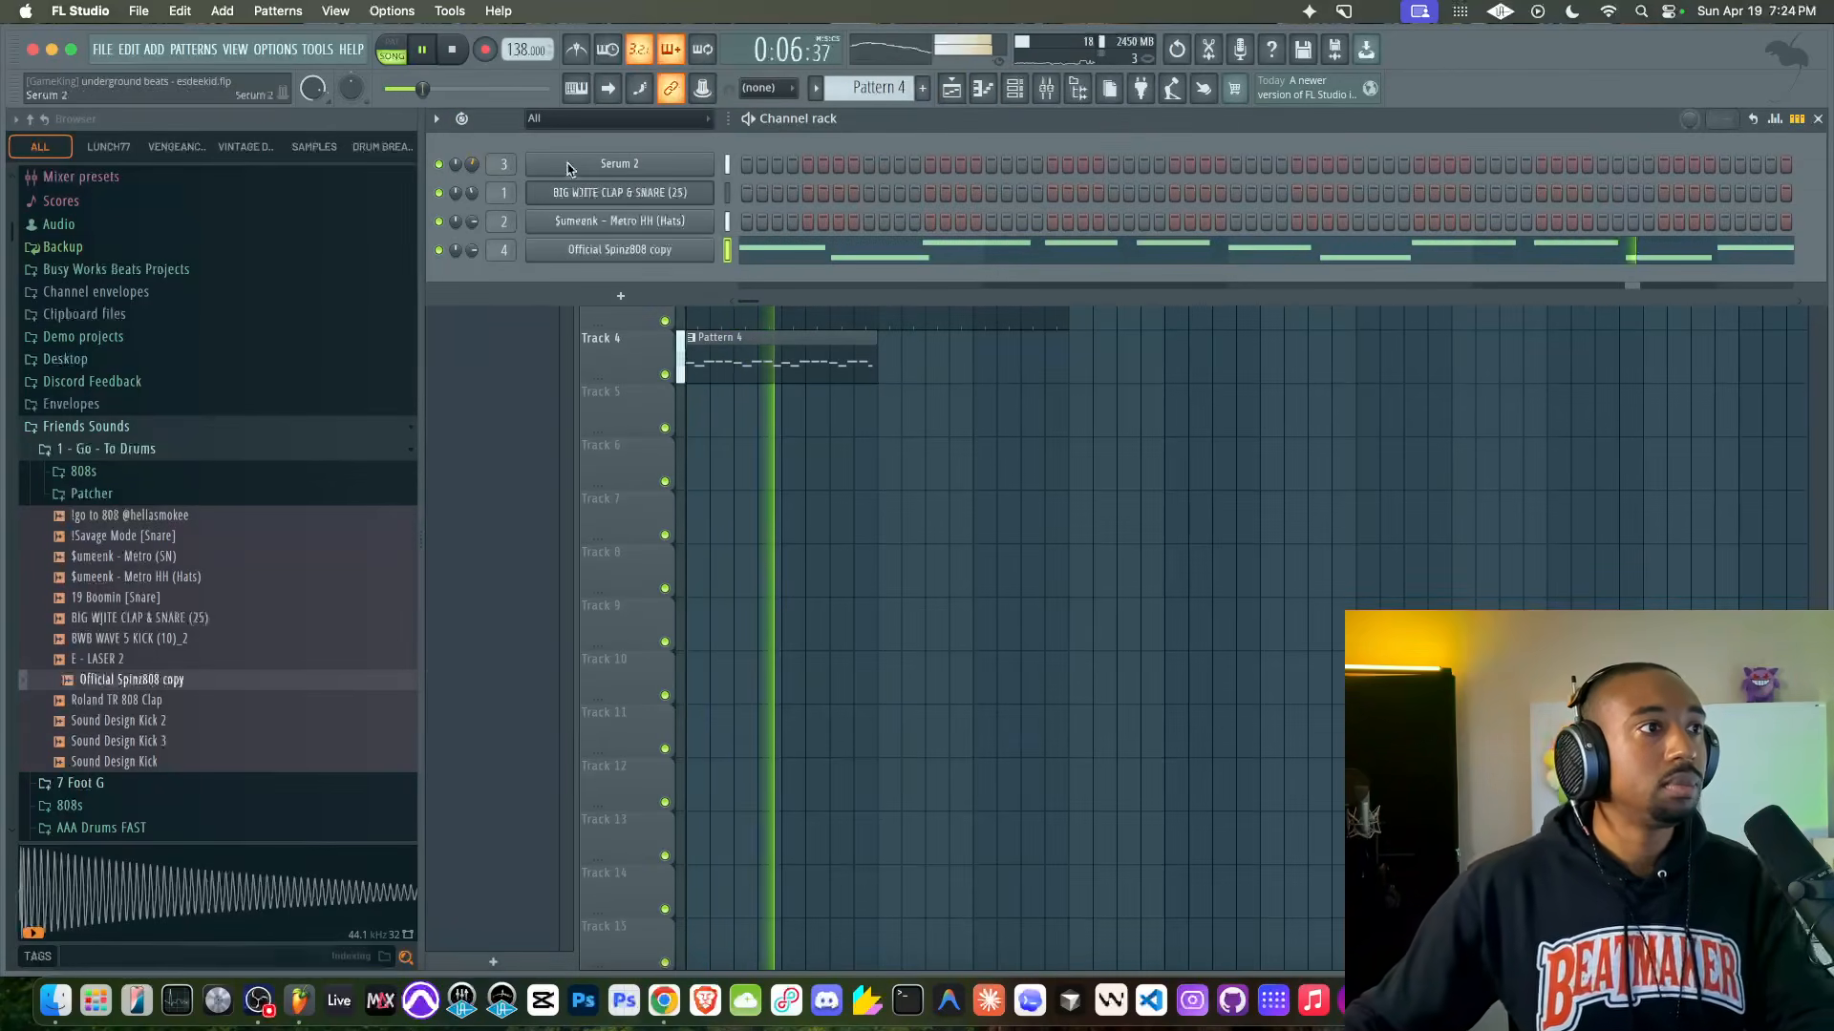
pyautogui.click(611, 163)
pyautogui.click(249, 156)
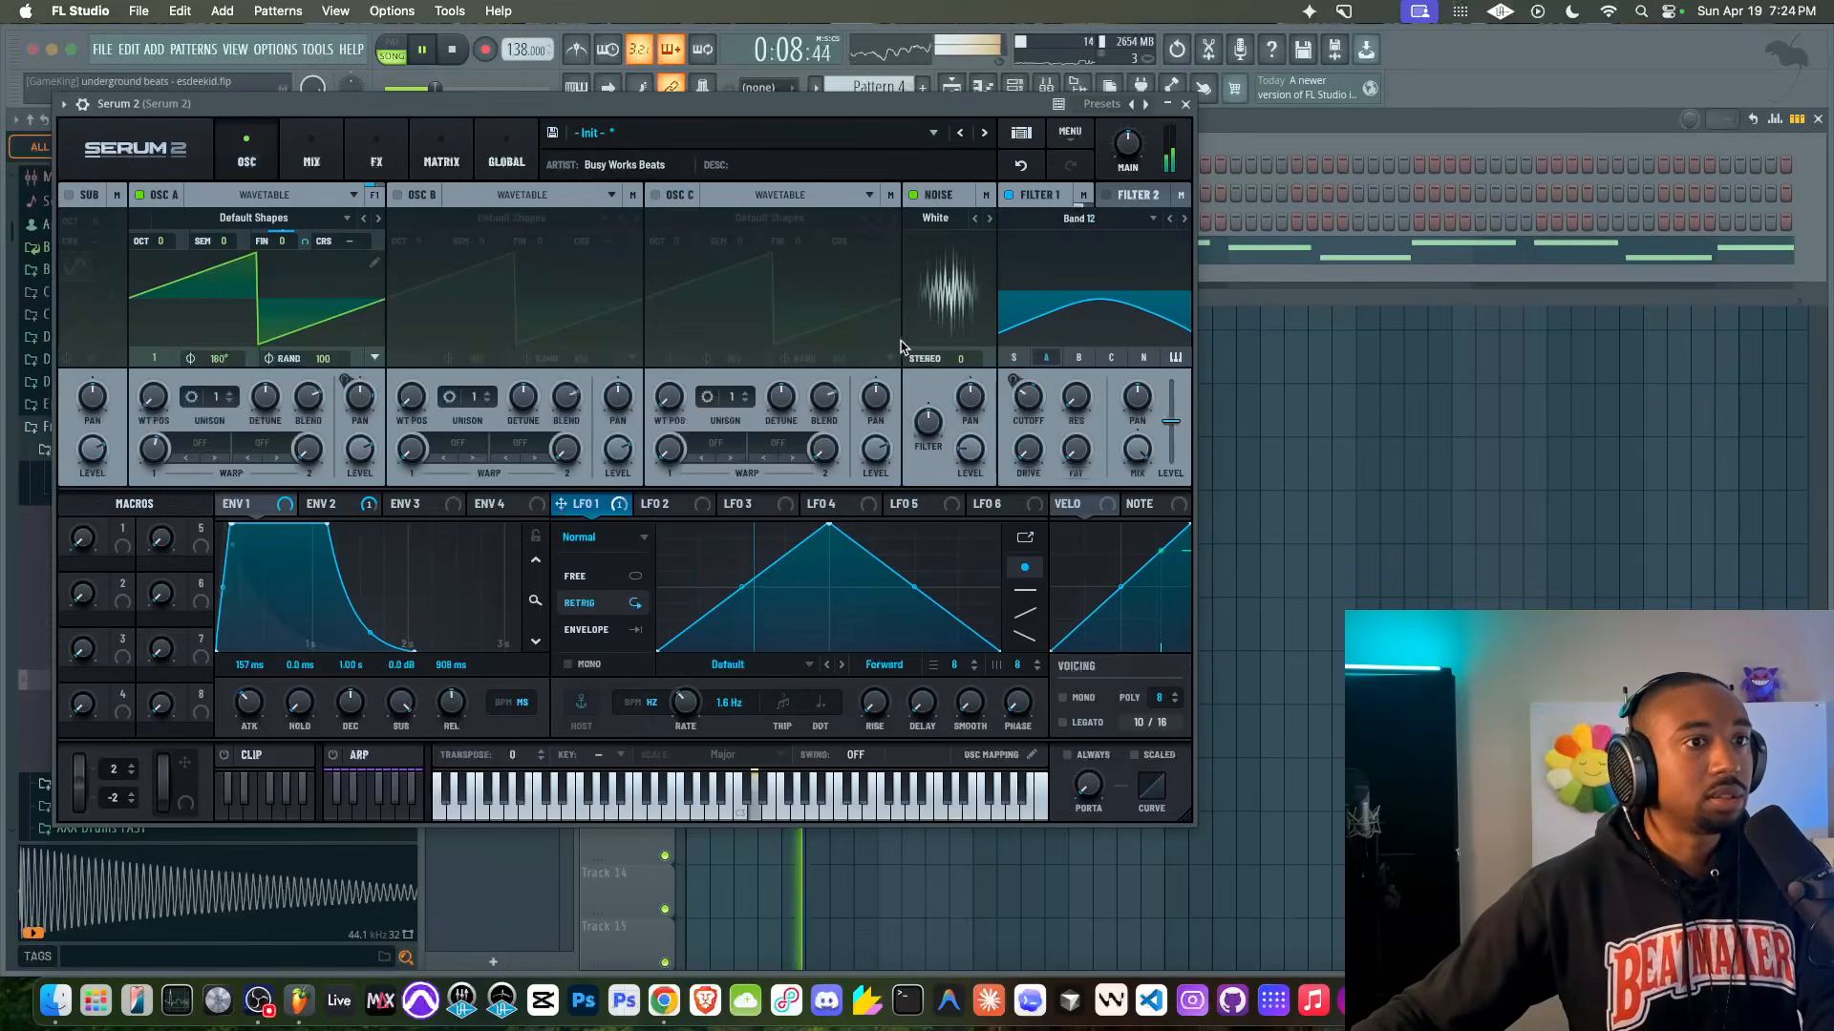
pyautogui.moveTo(1072, 408); pyautogui.dragTo(1058, 368)
pyautogui.moveTo(1030, 452); pyautogui.dragTo(1030, 413)
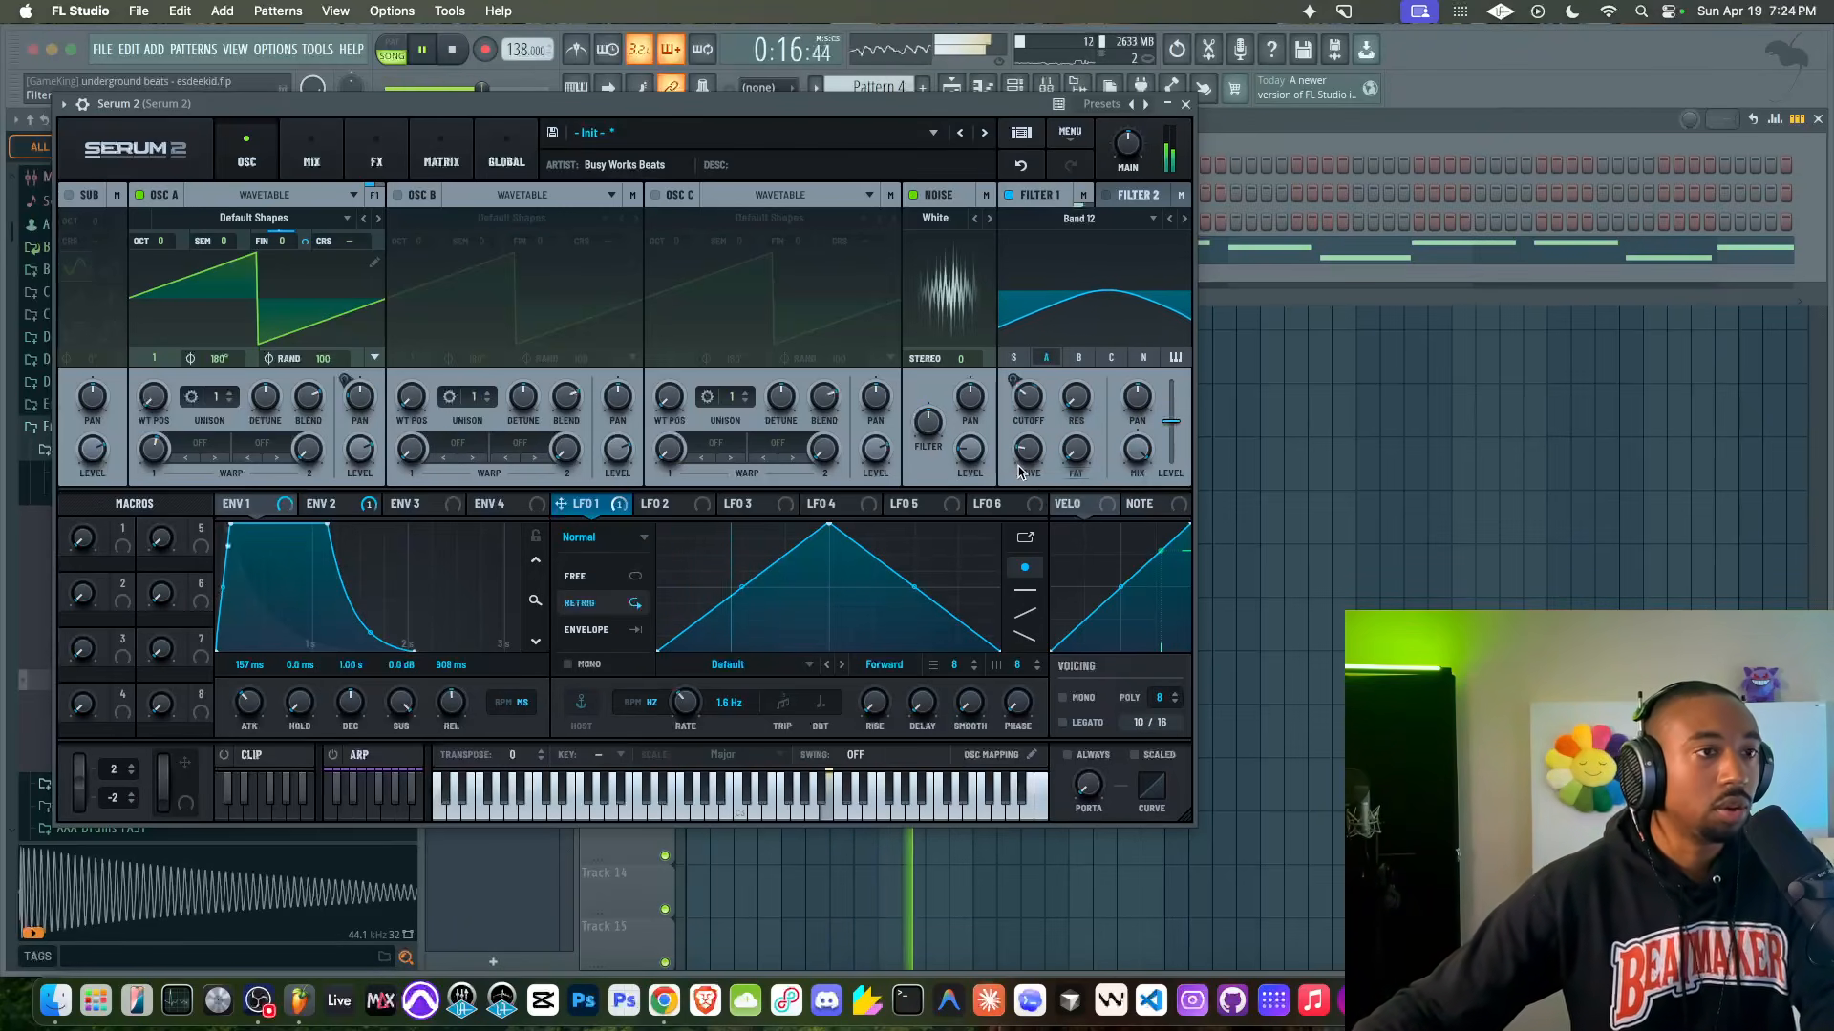
# Step: Try the Rectify distortion as oscillator A's warp mode, turn the warp back off, and look through the other warp modes
pyautogui.click(190, 447)
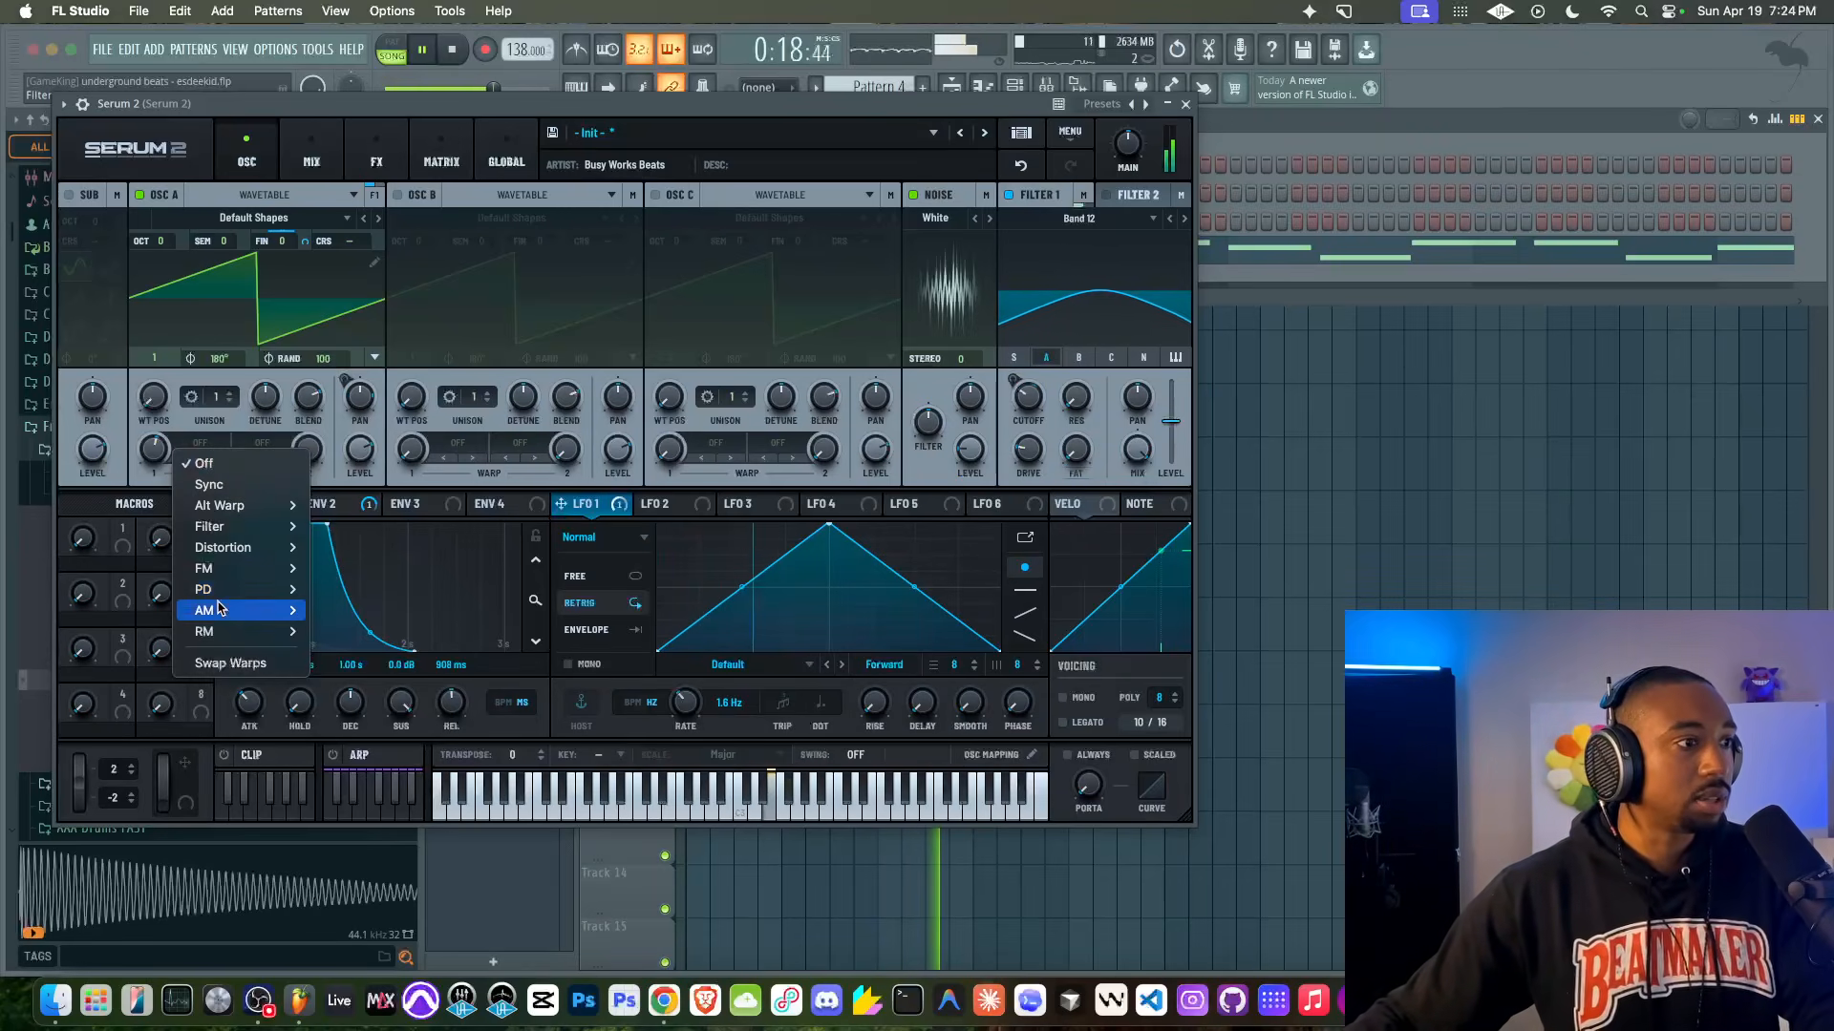
pyautogui.moveTo(284, 560)
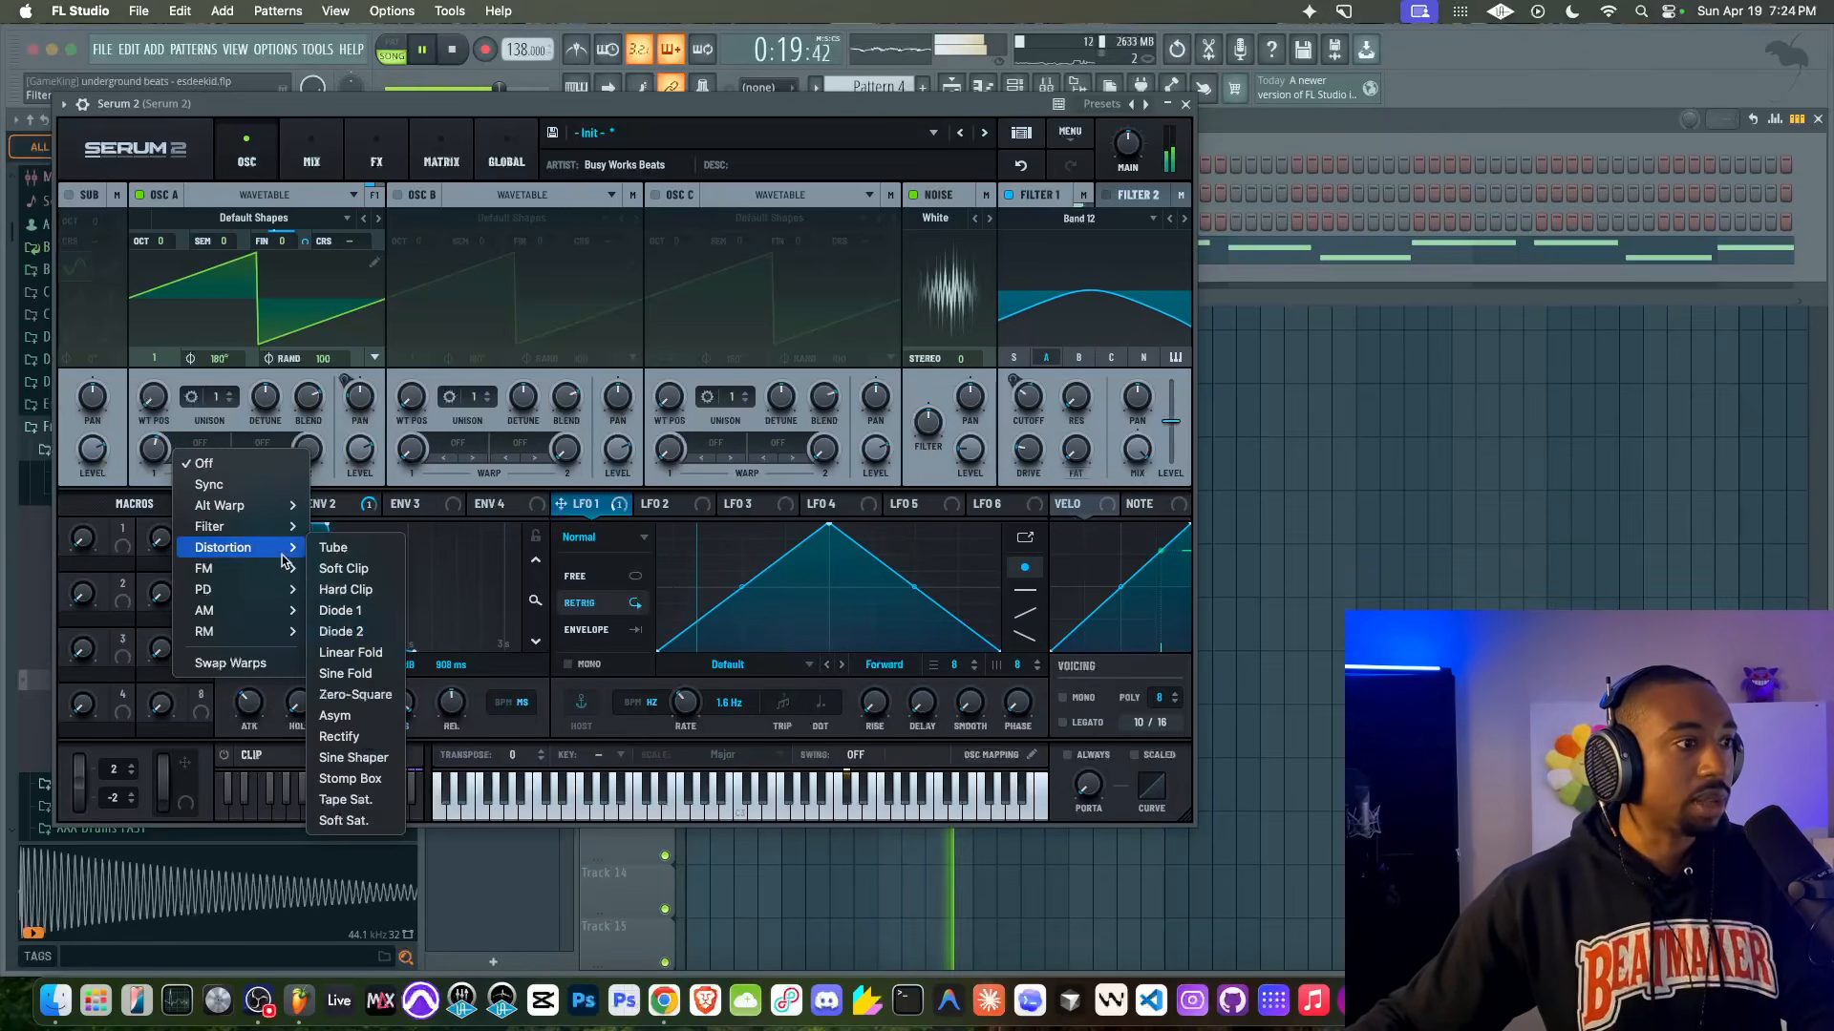
pyautogui.click(339, 736)
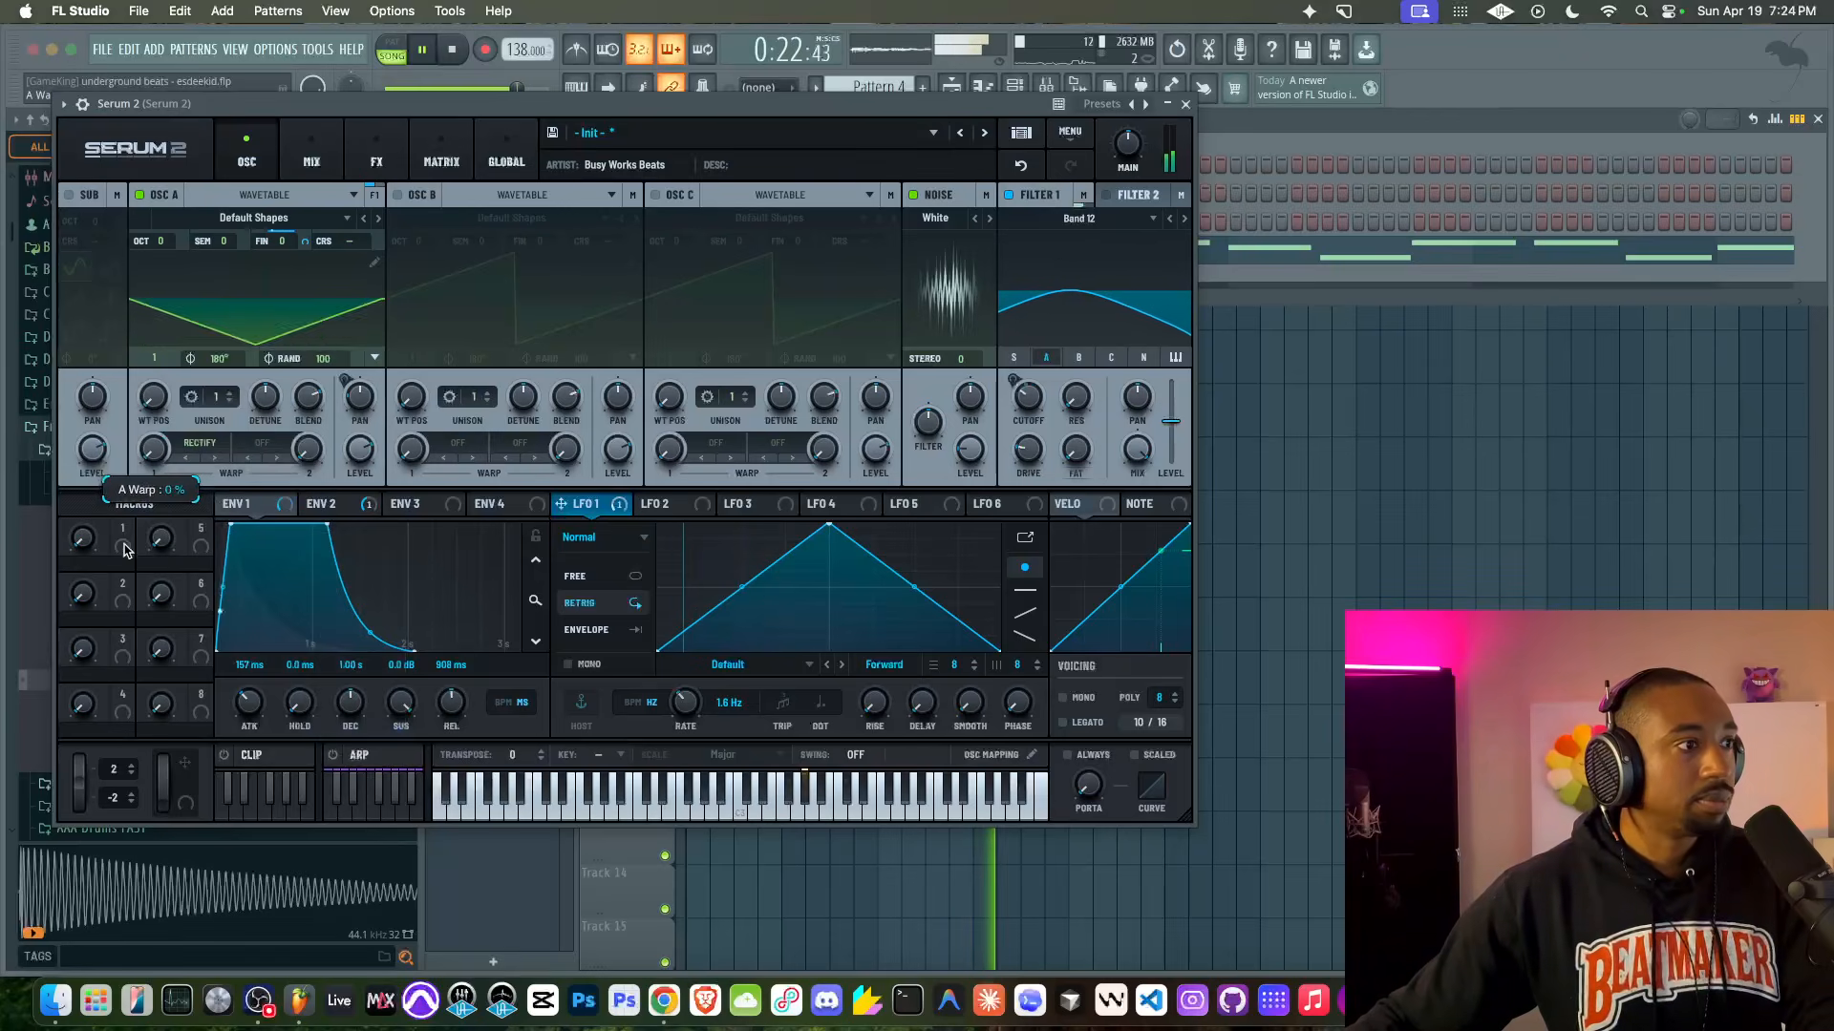
pyautogui.click(198, 445)
pyautogui.click(205, 465)
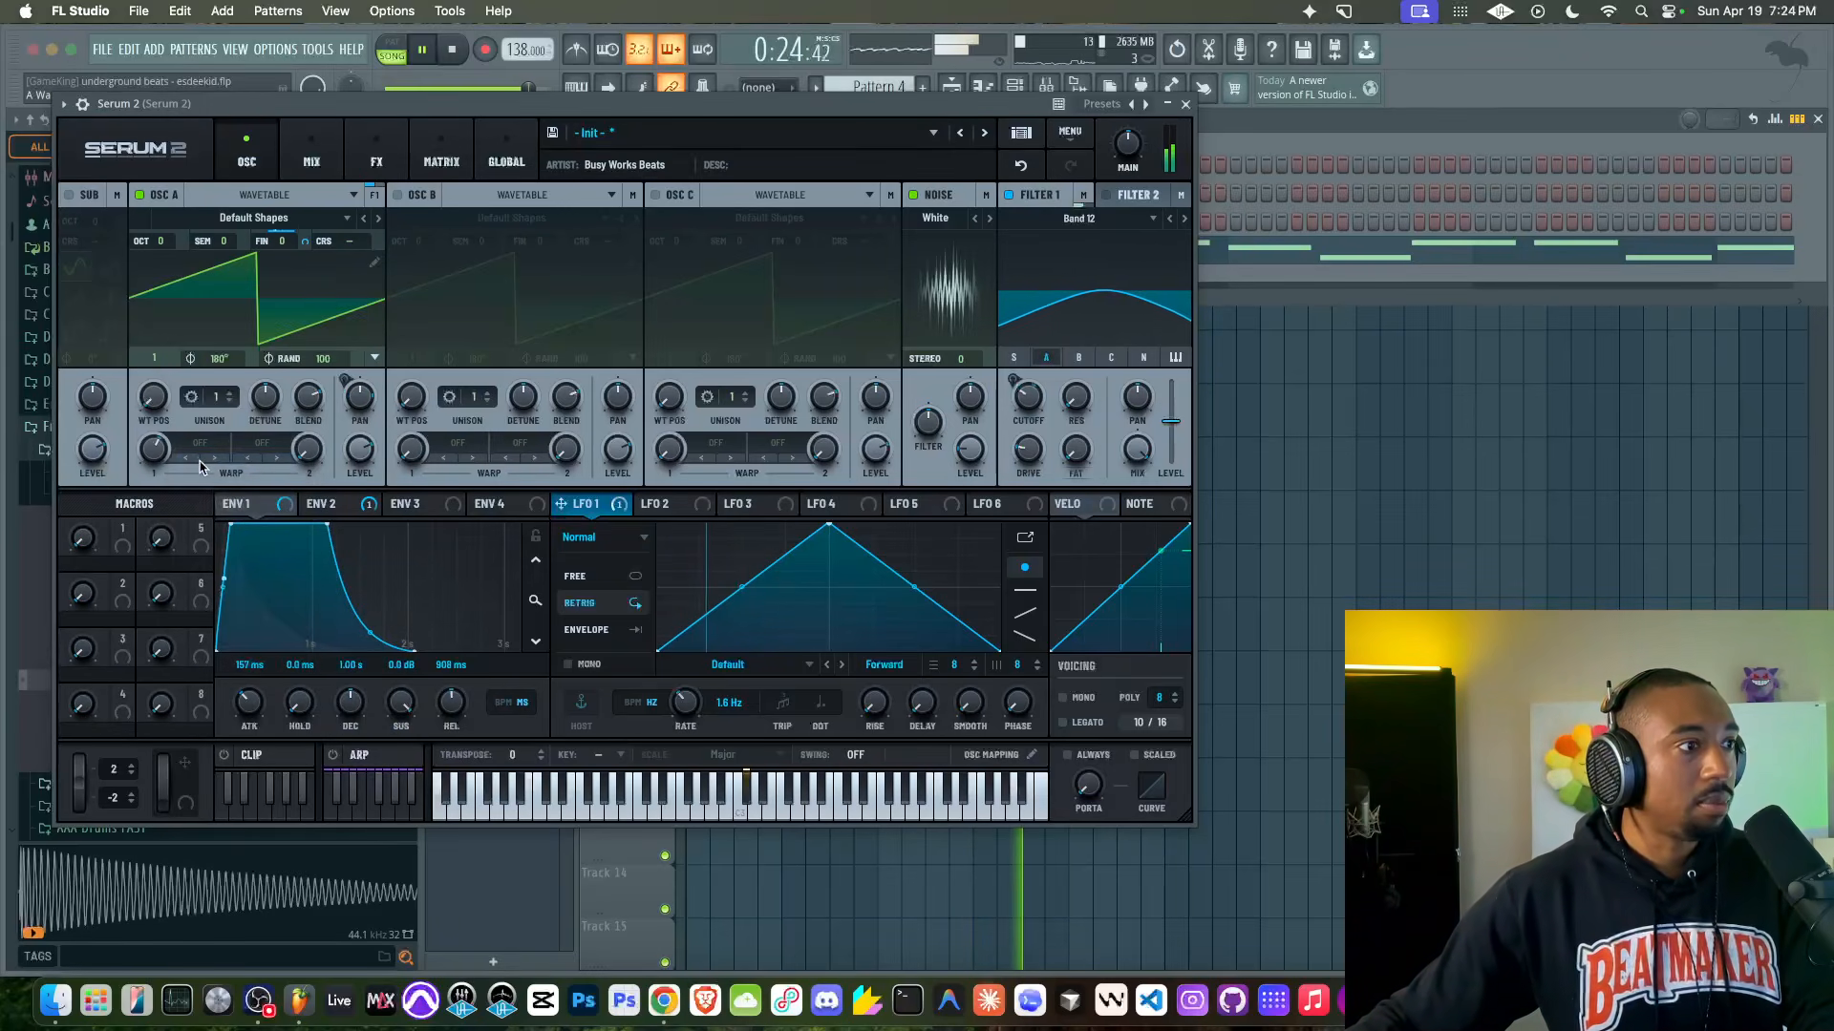
pyautogui.click(201, 448)
pyautogui.click(203, 466)
pyautogui.click(200, 444)
pyautogui.moveTo(255, 550)
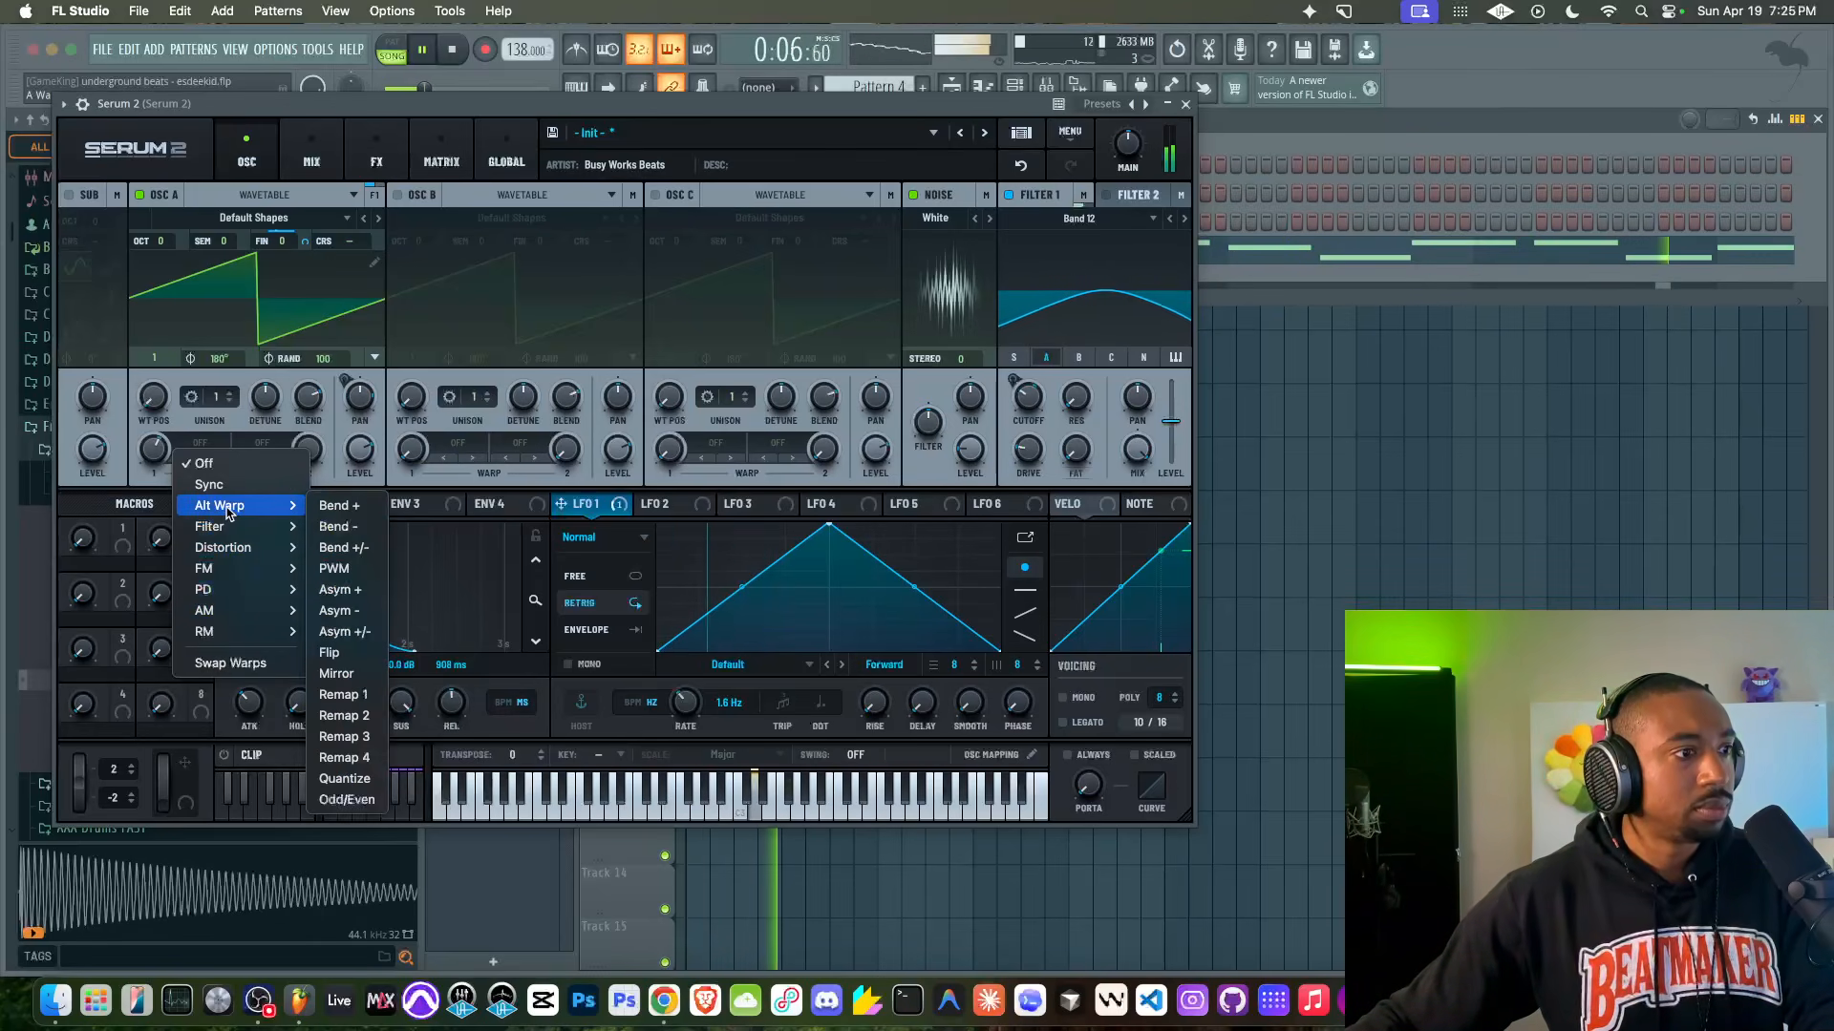
pyautogui.click(1018, 99)
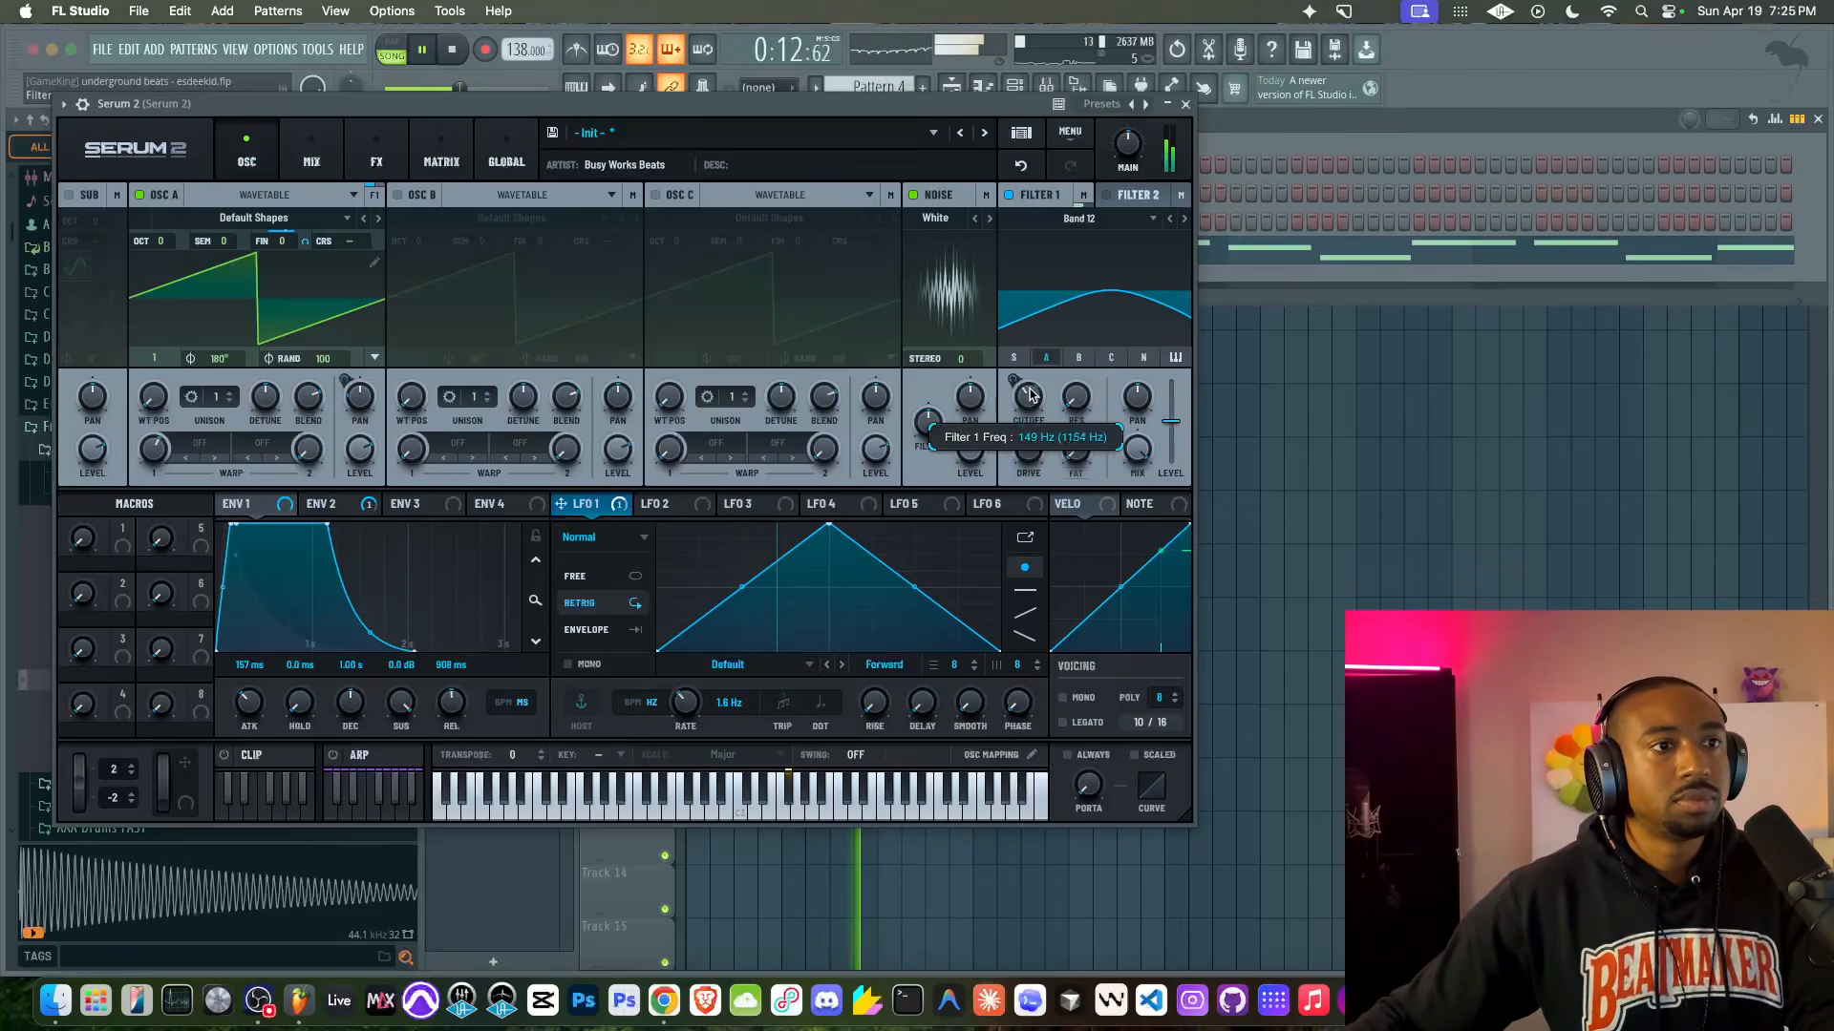
# Step: Stop playback, listen to the opening of 4 Raws in Chrome to compare the synth, and return to FL Studio
pyautogui.press('space')
pyautogui.click(655, 1011)
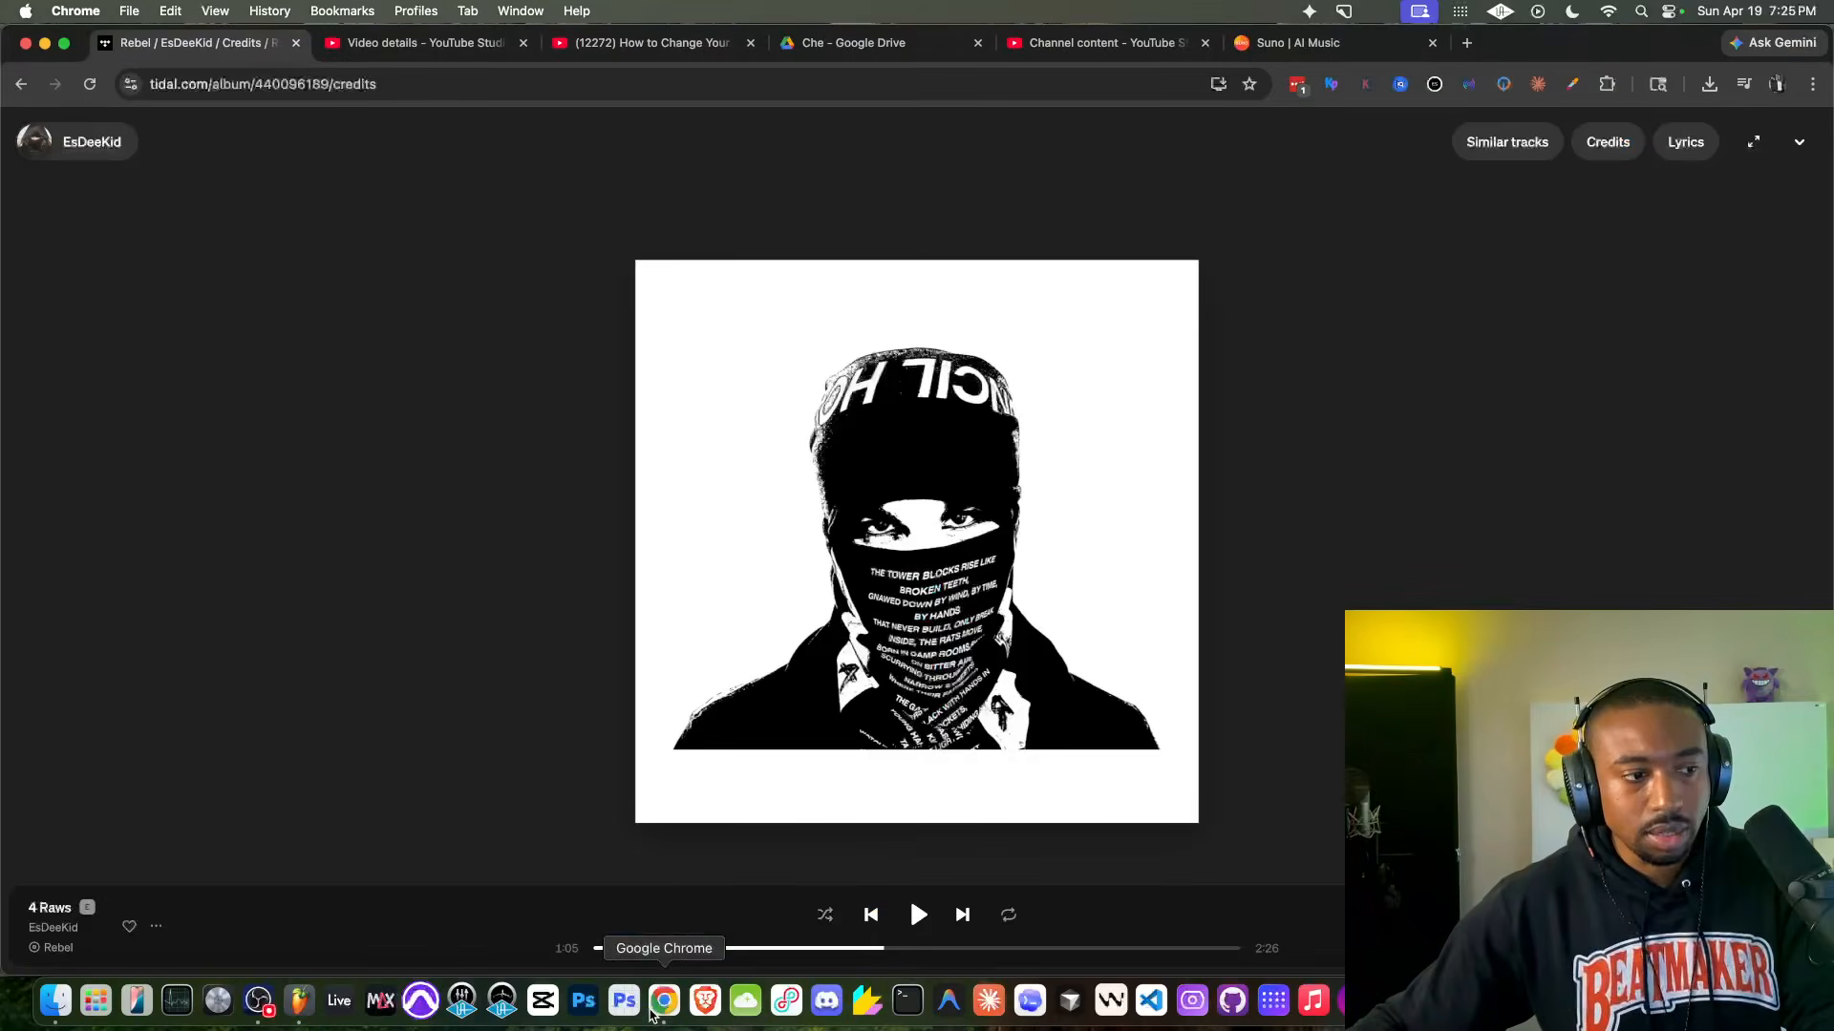
pyautogui.click(592, 949)
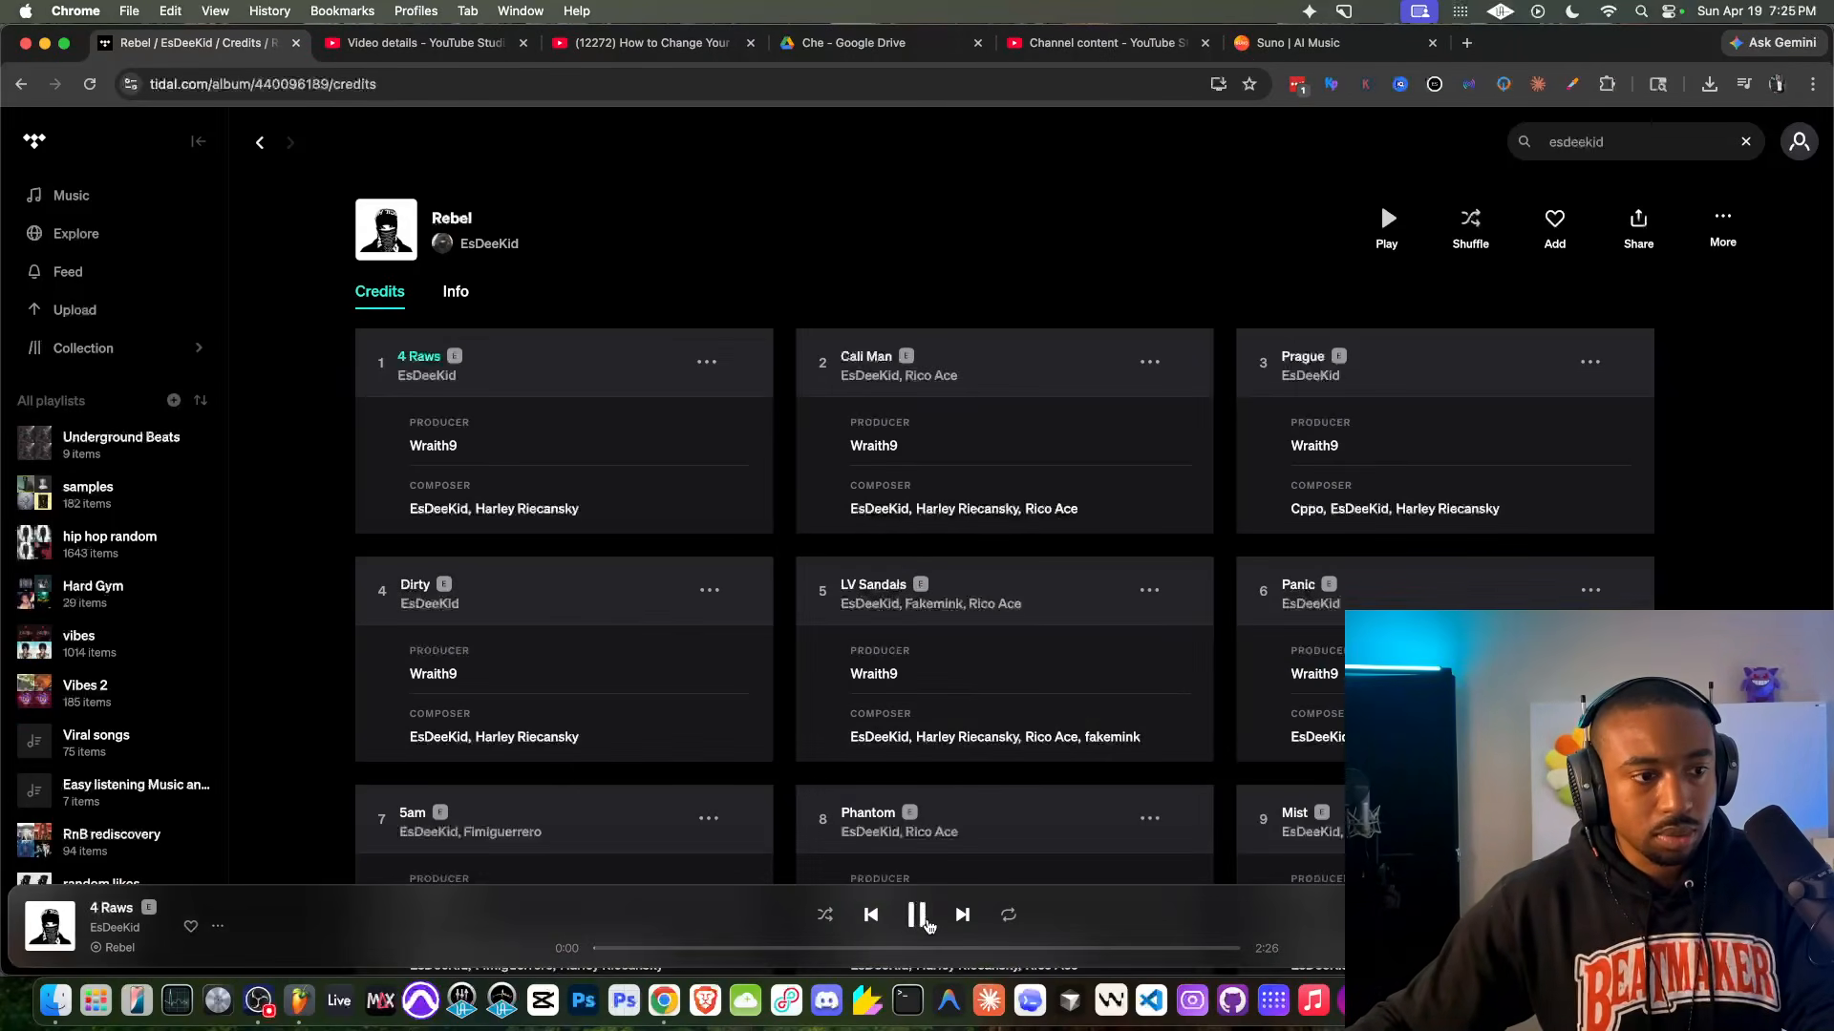
pyautogui.click(459, 928)
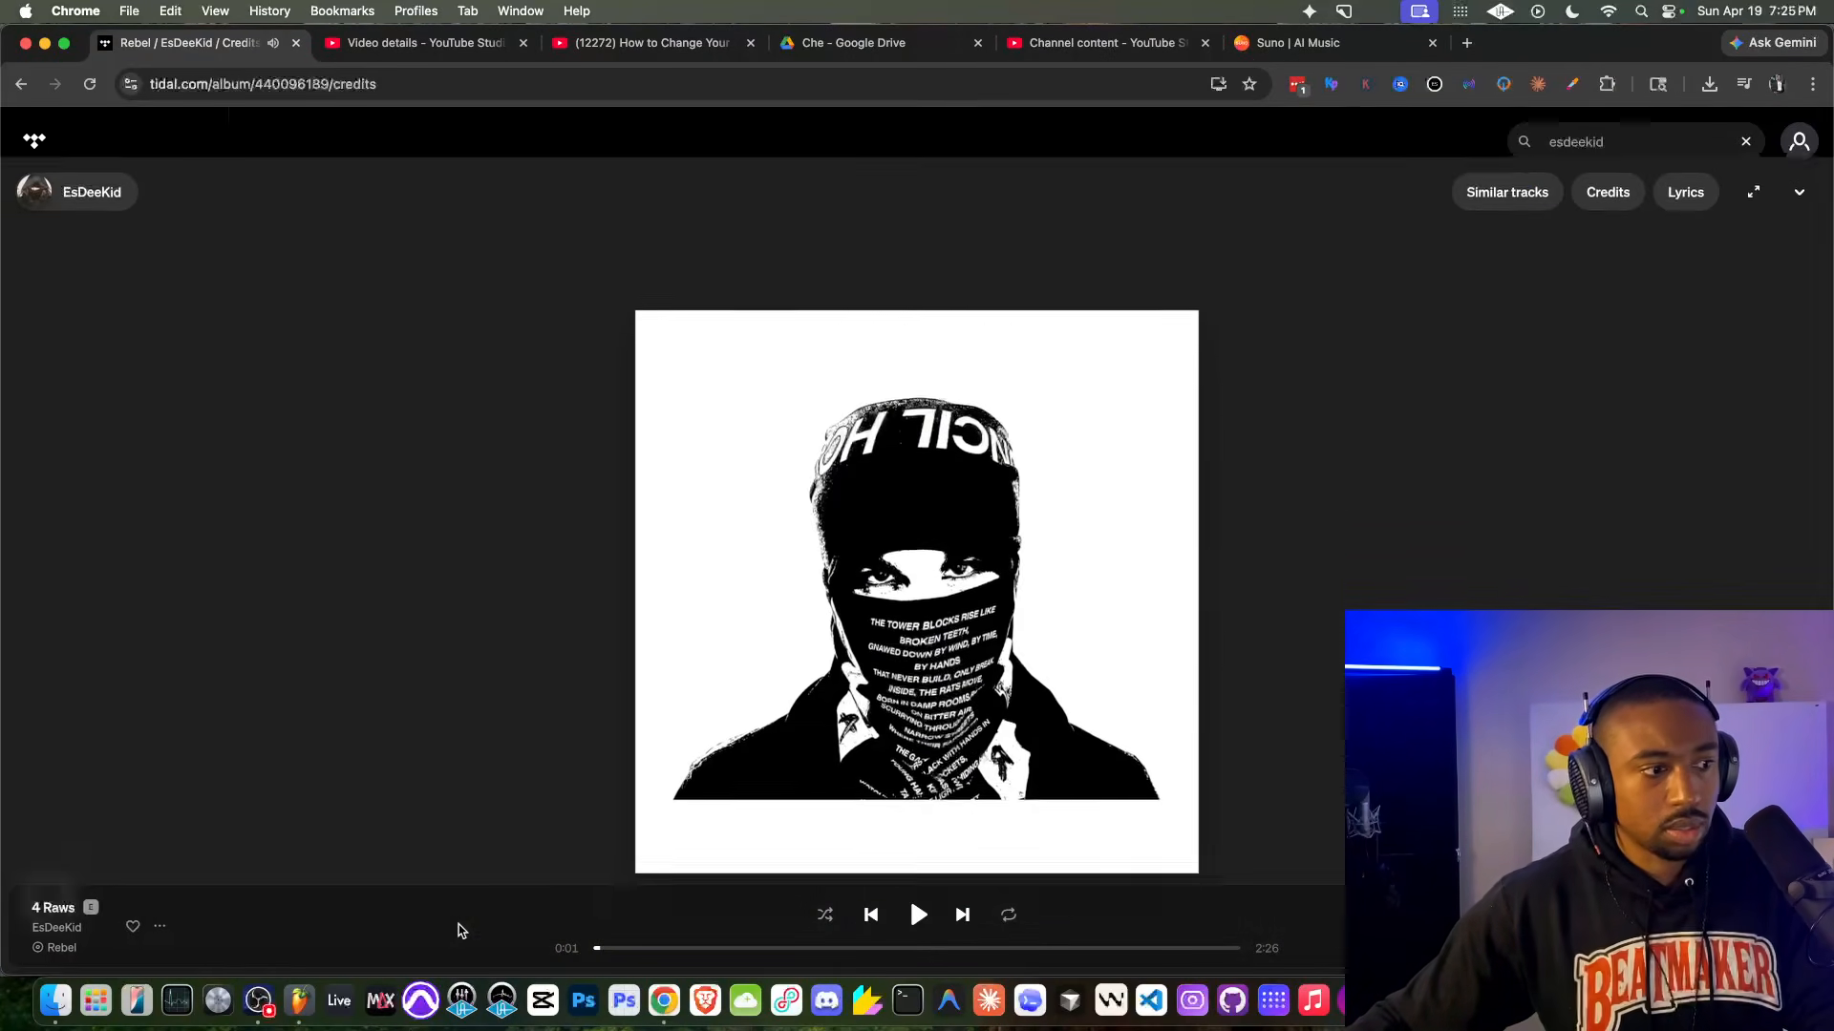
pyautogui.click(288, 1005)
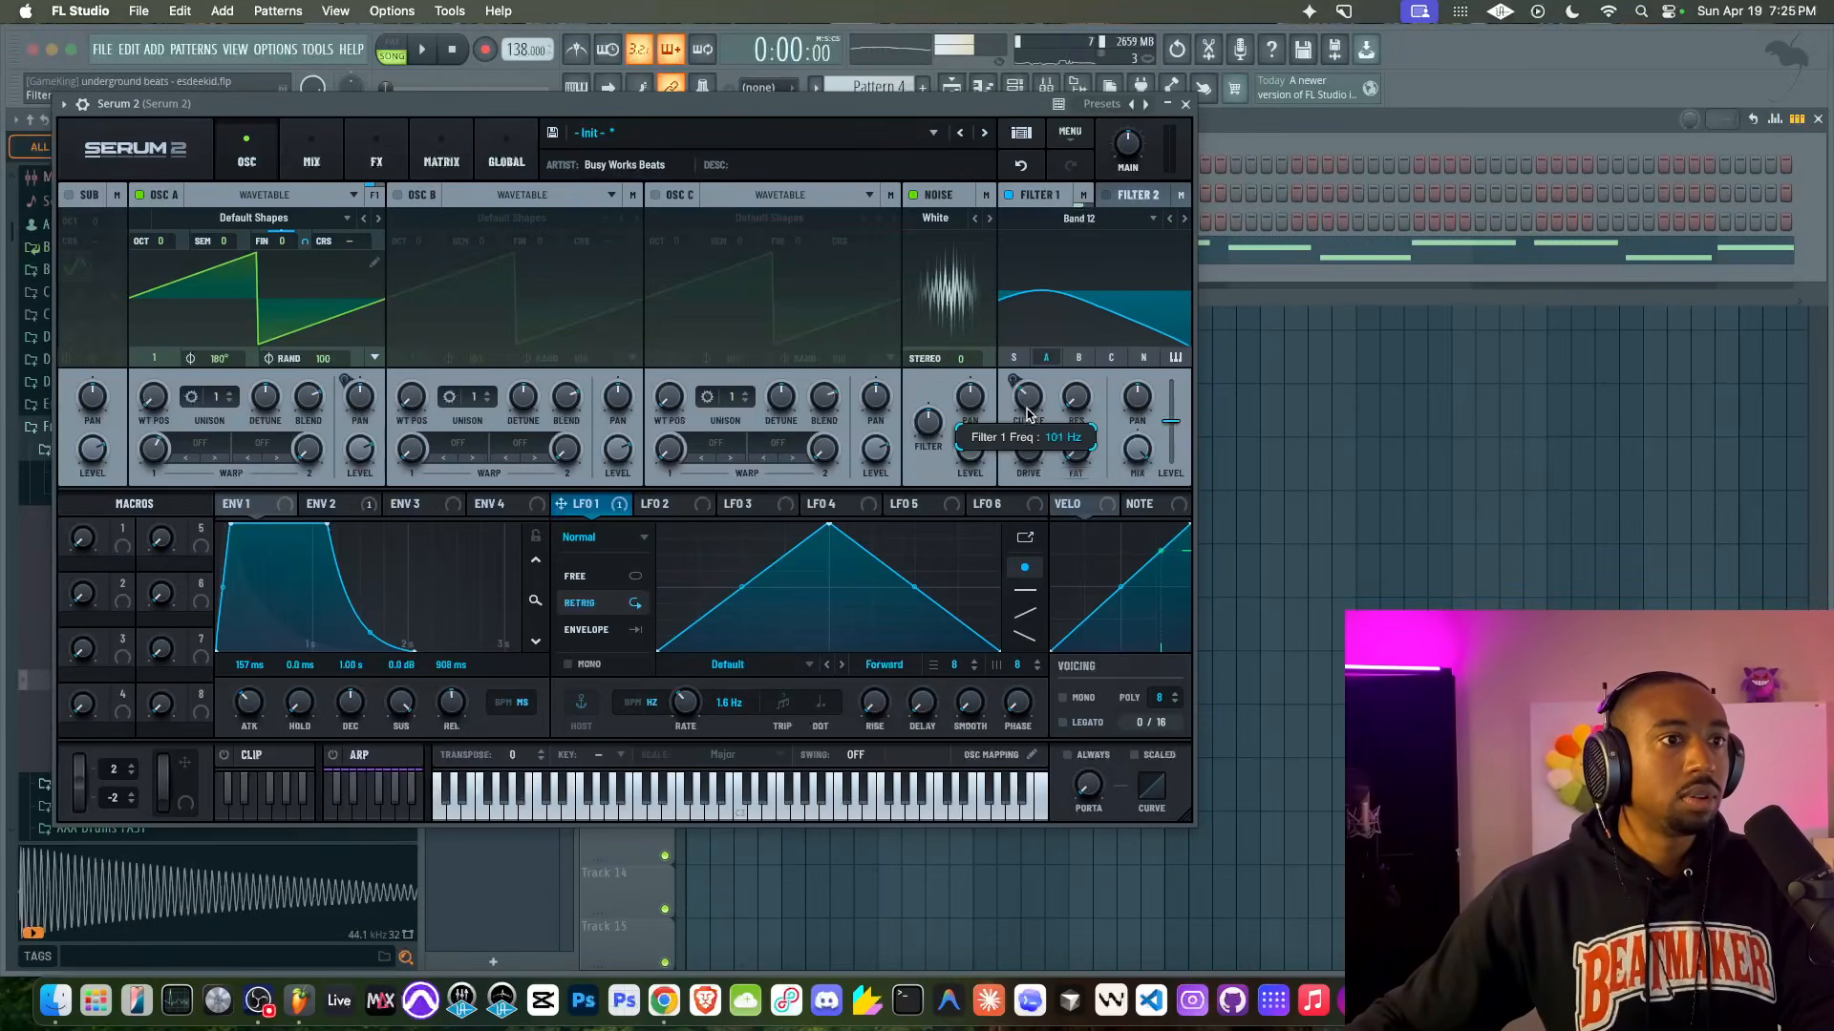
# Step: Transpose the Serum 2 melody in Pattern 1 up one octave and reopen the Serum 2 window
pyautogui.click(1185, 104)
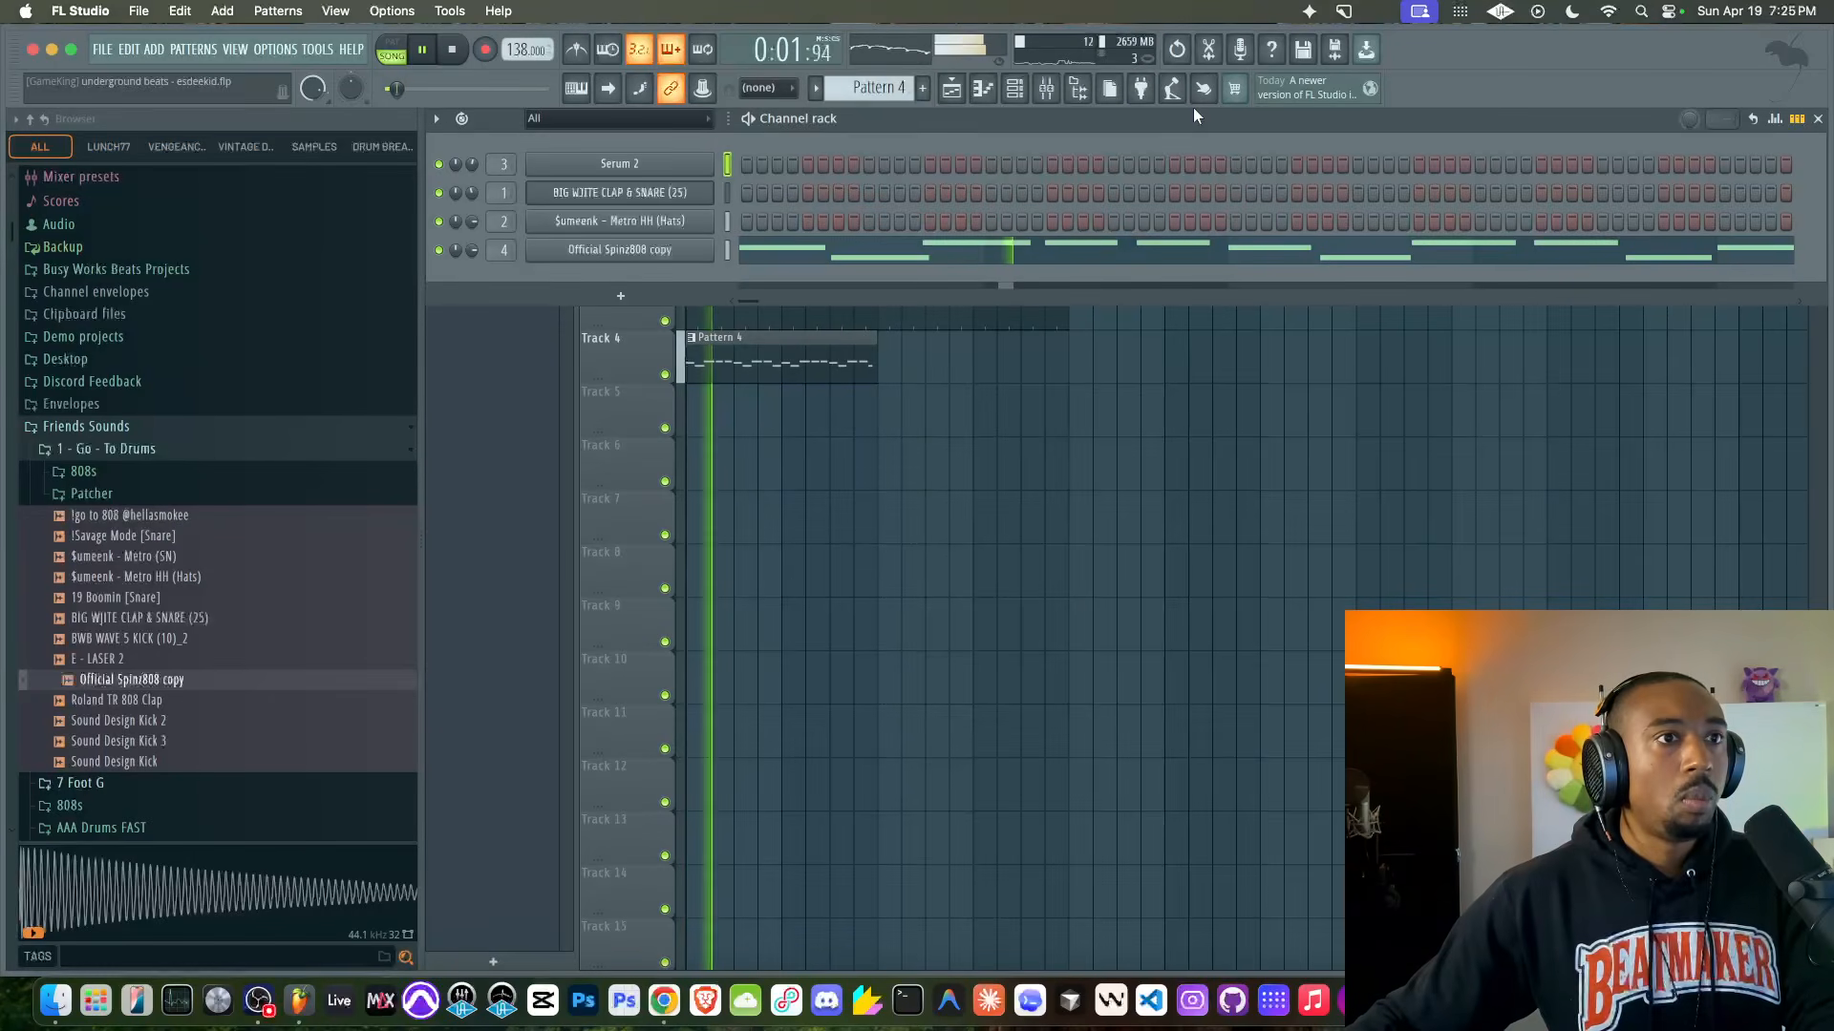
pyautogui.press('F6')
pyautogui.doubleClick(744, 205)
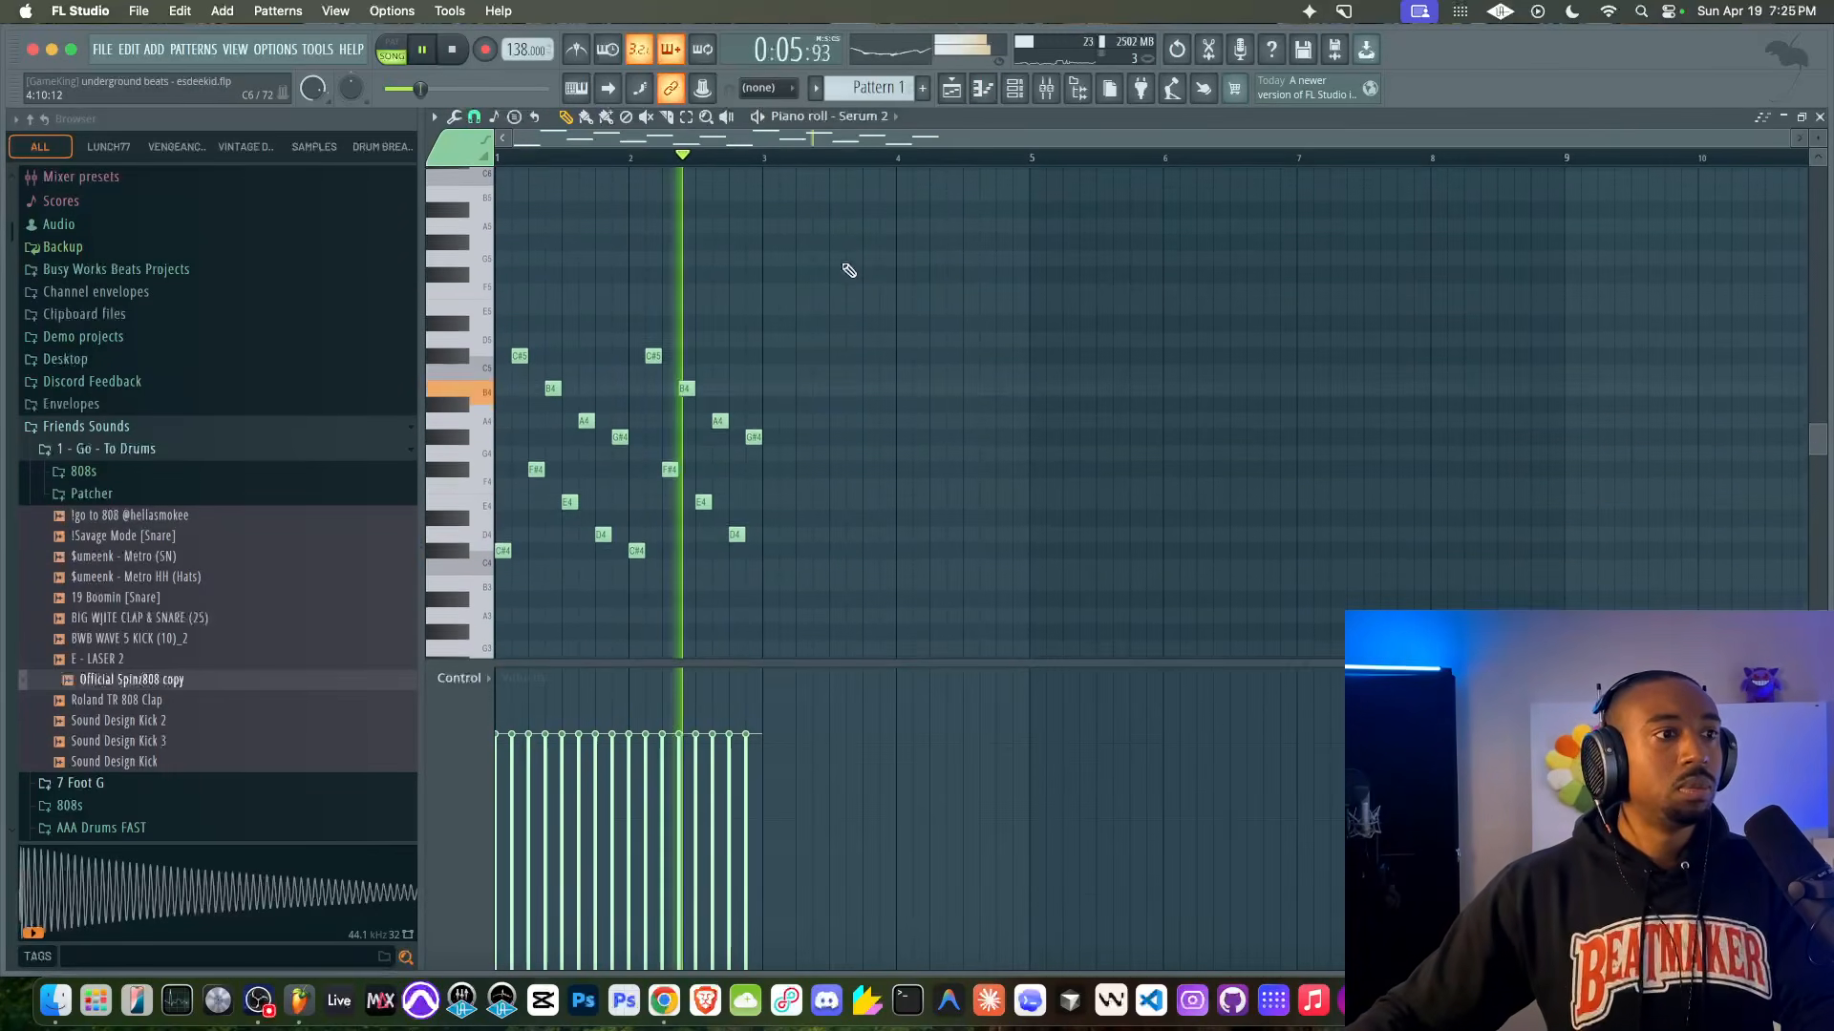
pyautogui.hotkey('ctrl', 'Up')
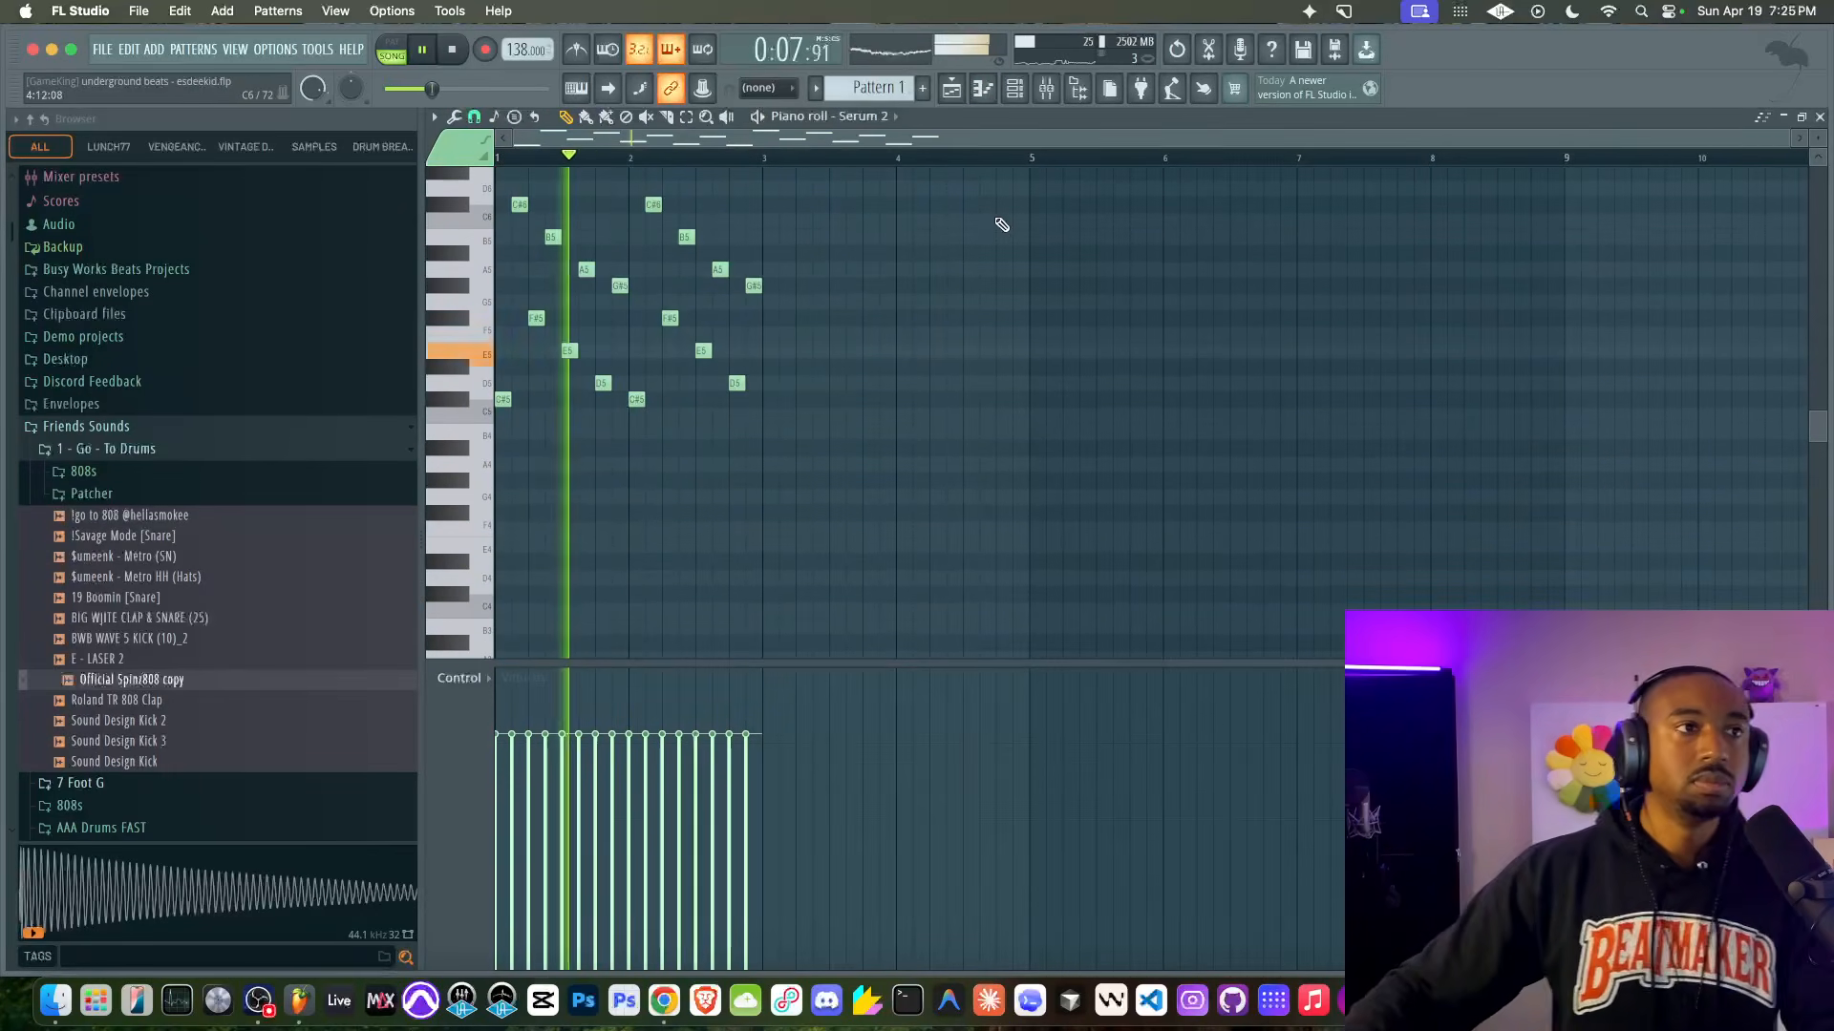
pyautogui.click(1014, 87)
pyautogui.click(665, 164)
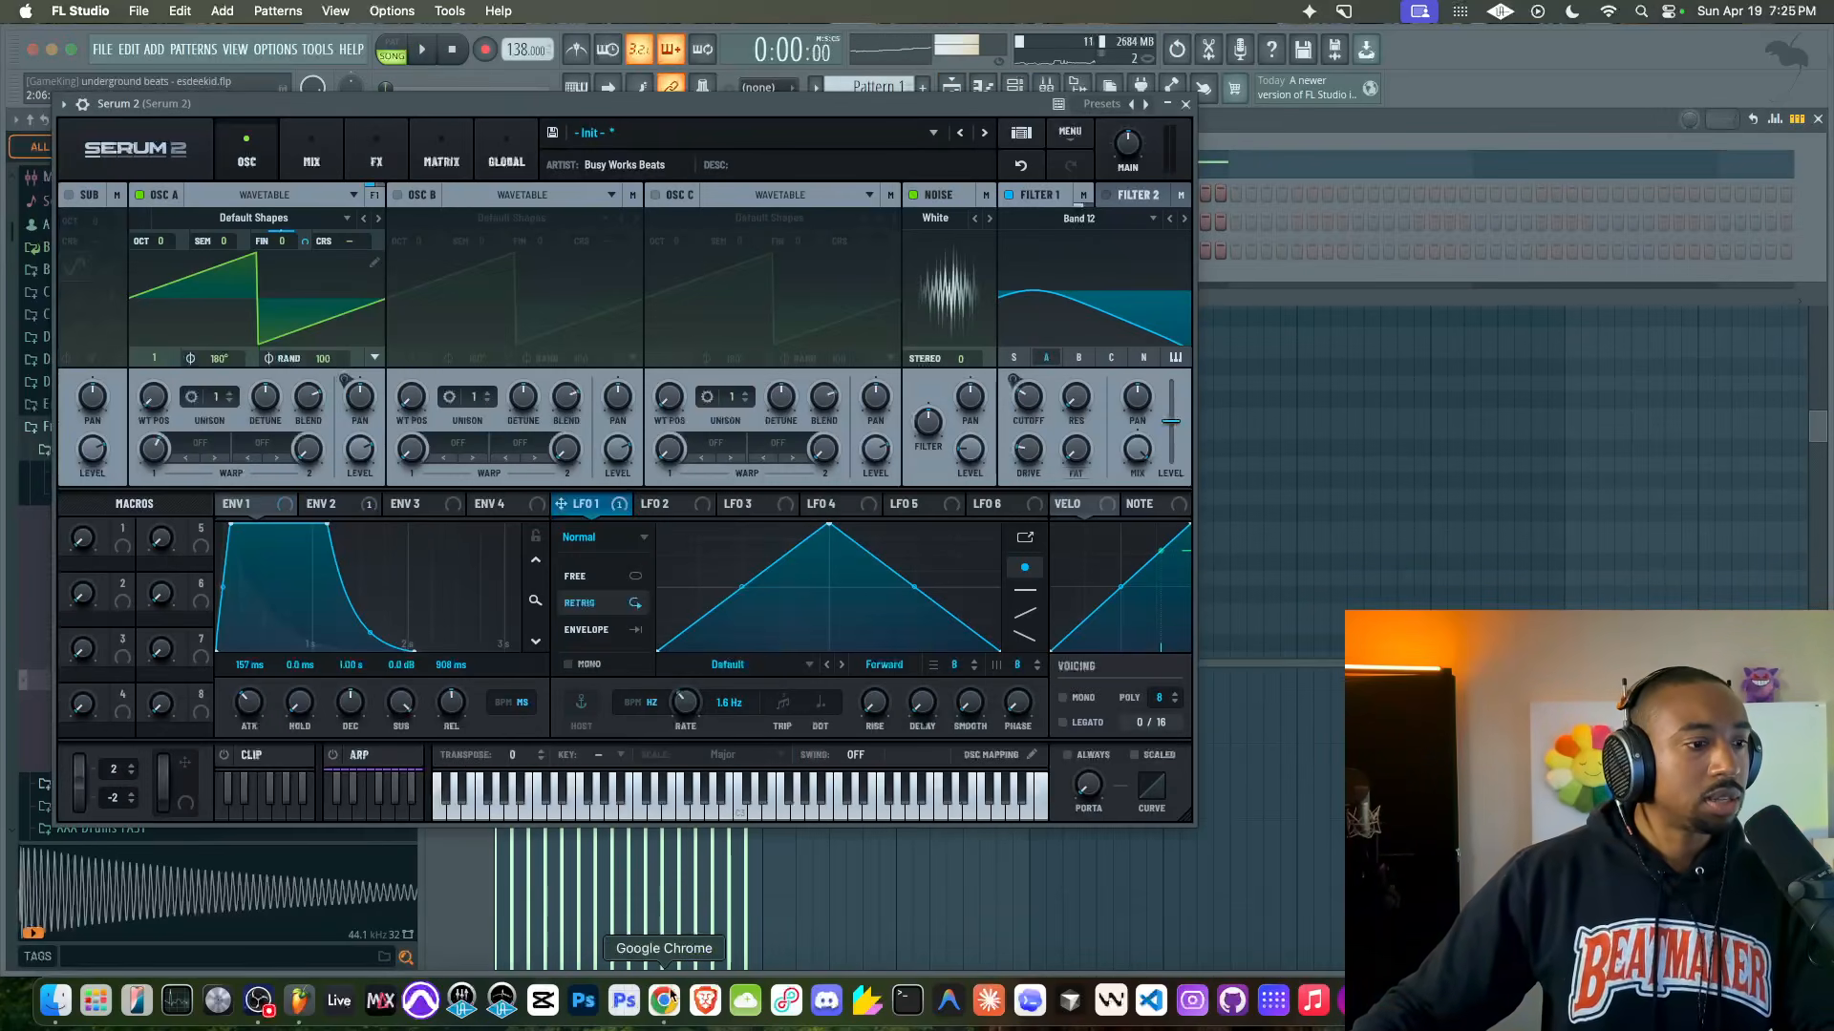
# Step: Check 4 Raws in Chrome against the synth, return to FL Studio, and look at Serum 2's global settings
pyautogui.click(668, 998)
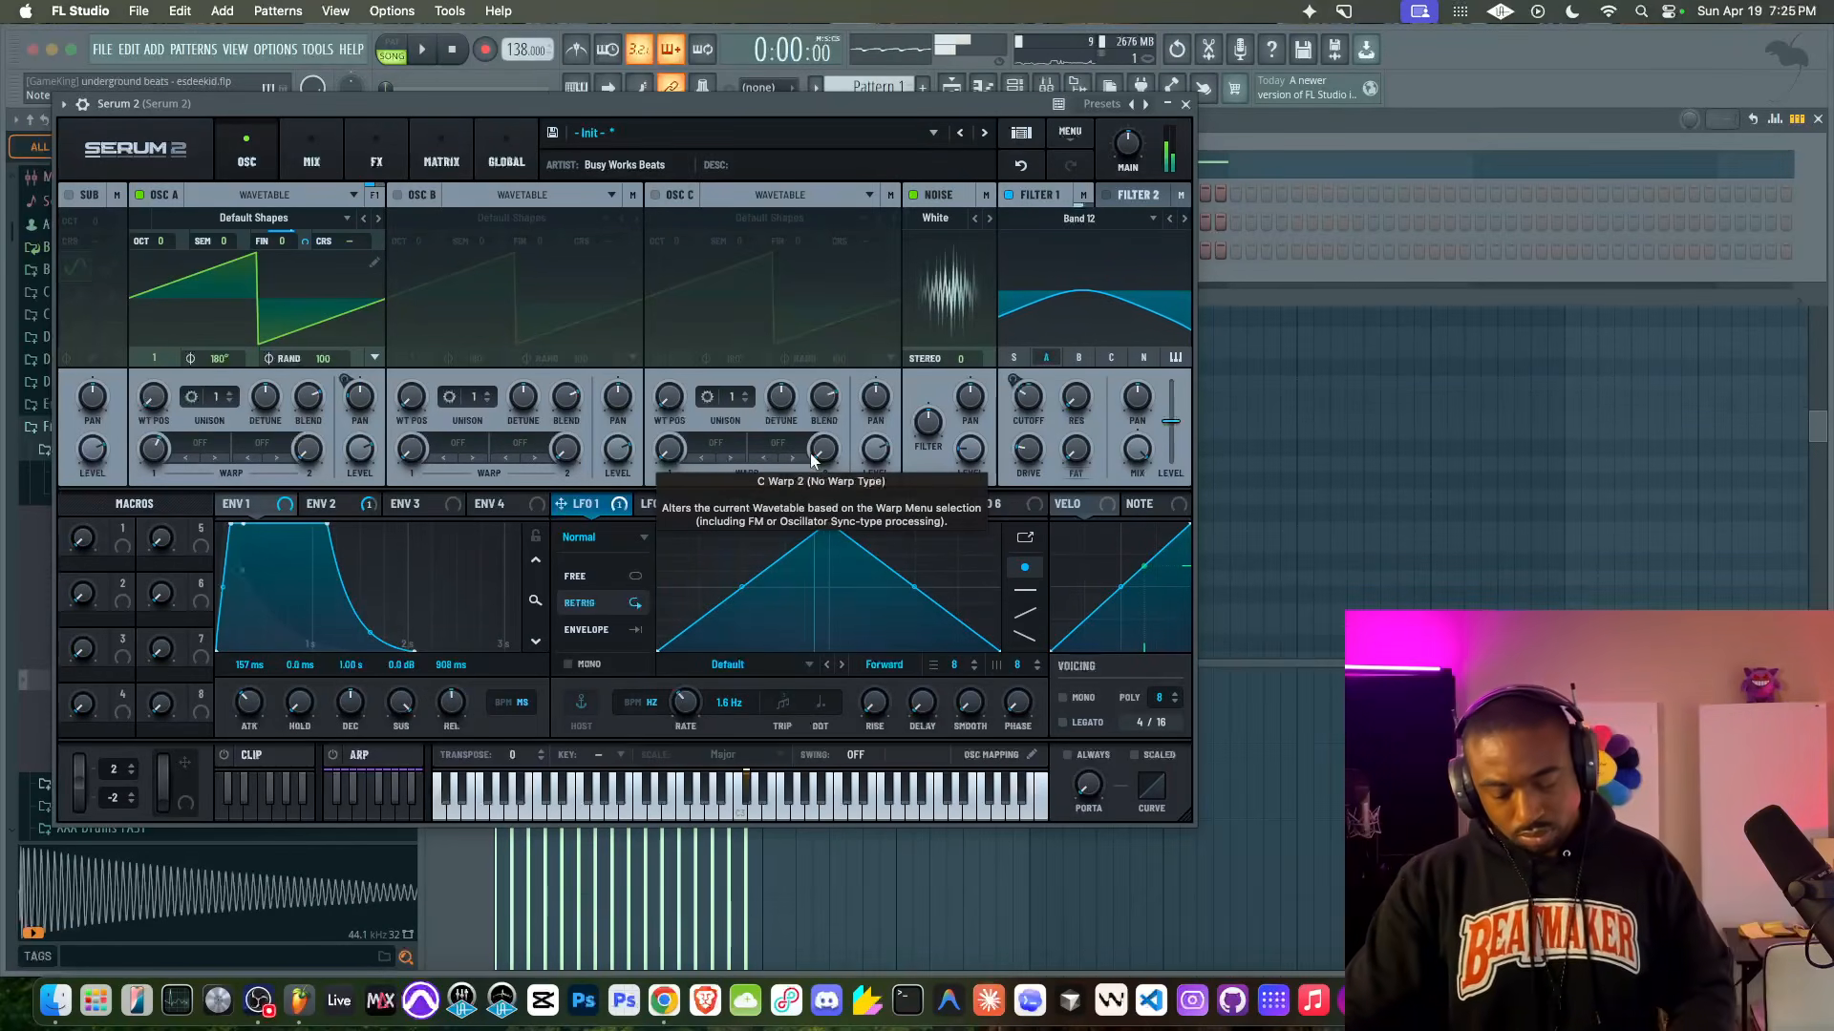
pyautogui.click(508, 159)
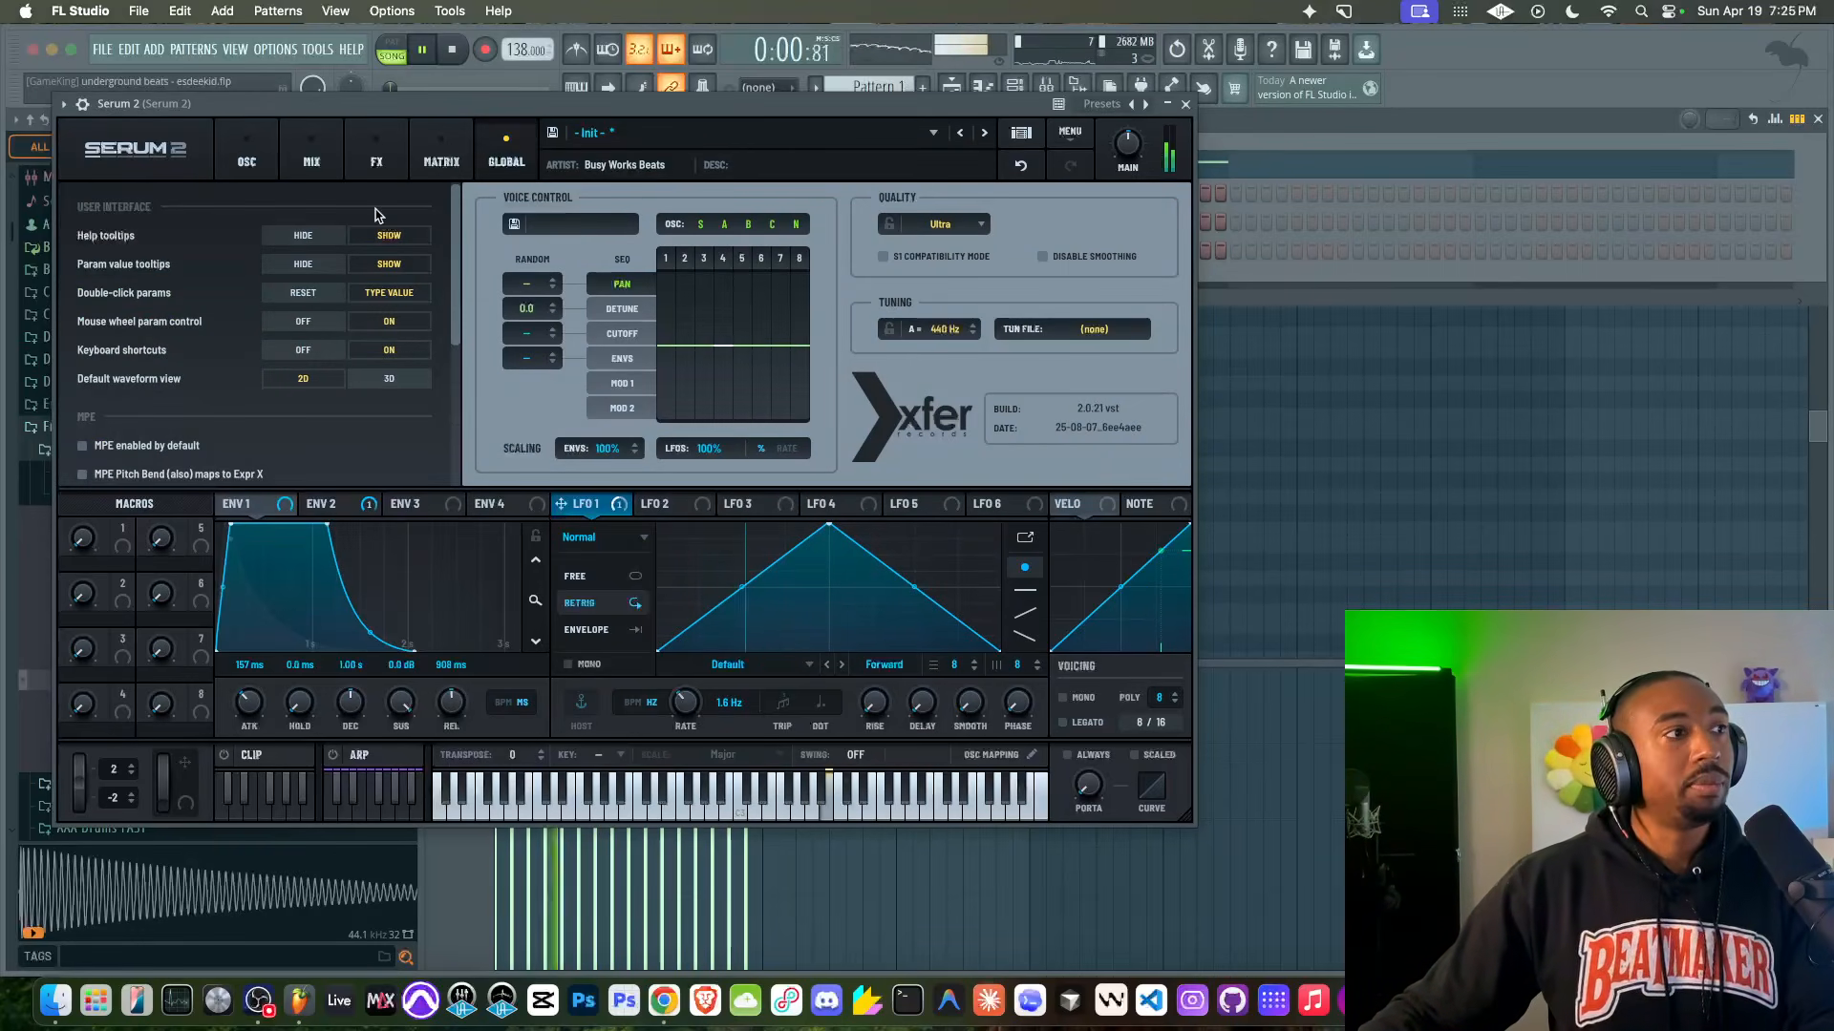
pyautogui.click(246, 158)
# Step: Set oscillator A's first warp mode to Bend +, adjust its amount, and lower Filter 1's cutoff to 48 Hz
pyautogui.click(216, 433)
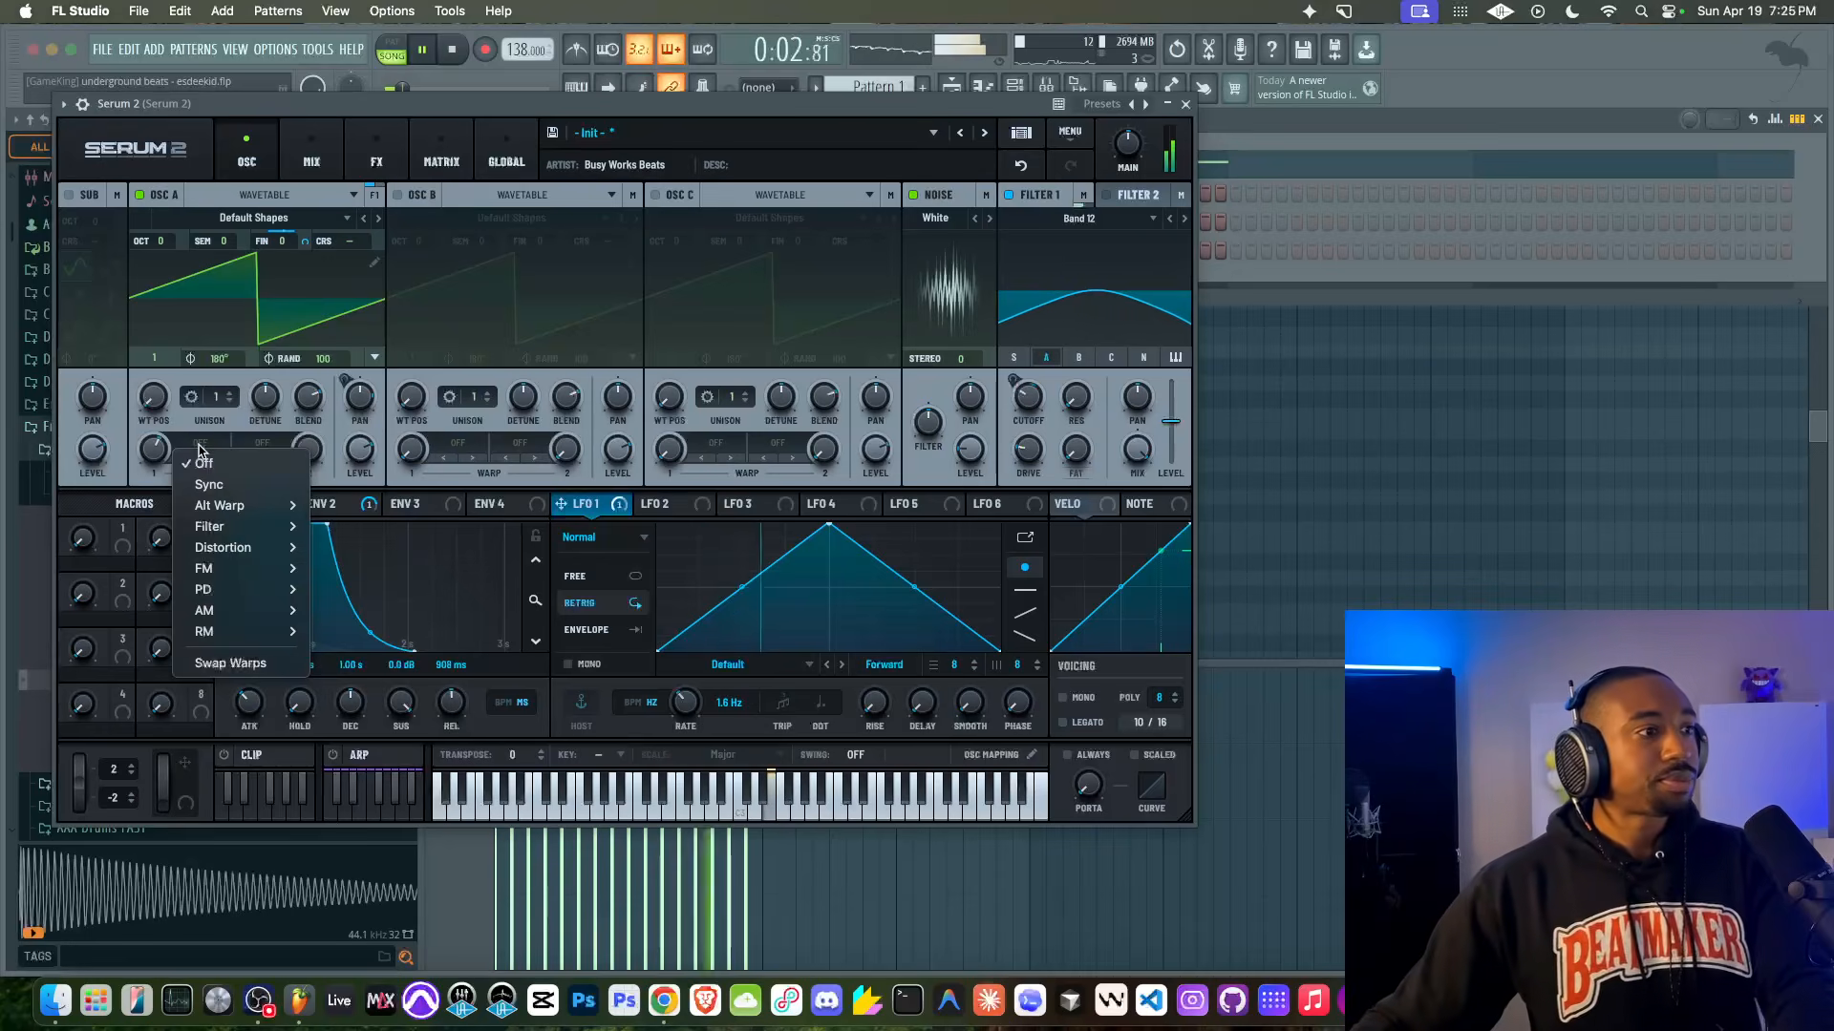
pyautogui.moveTo(272, 505)
pyautogui.click(334, 507)
pyautogui.moveTo(153, 448)
pyautogui.mouseDown()
pyautogui.moveTo(151, 545)
pyautogui.moveTo(134, 445)
pyautogui.moveTo(156, 504)
pyautogui.moveTo(147, 453)
pyautogui.mouseUp()
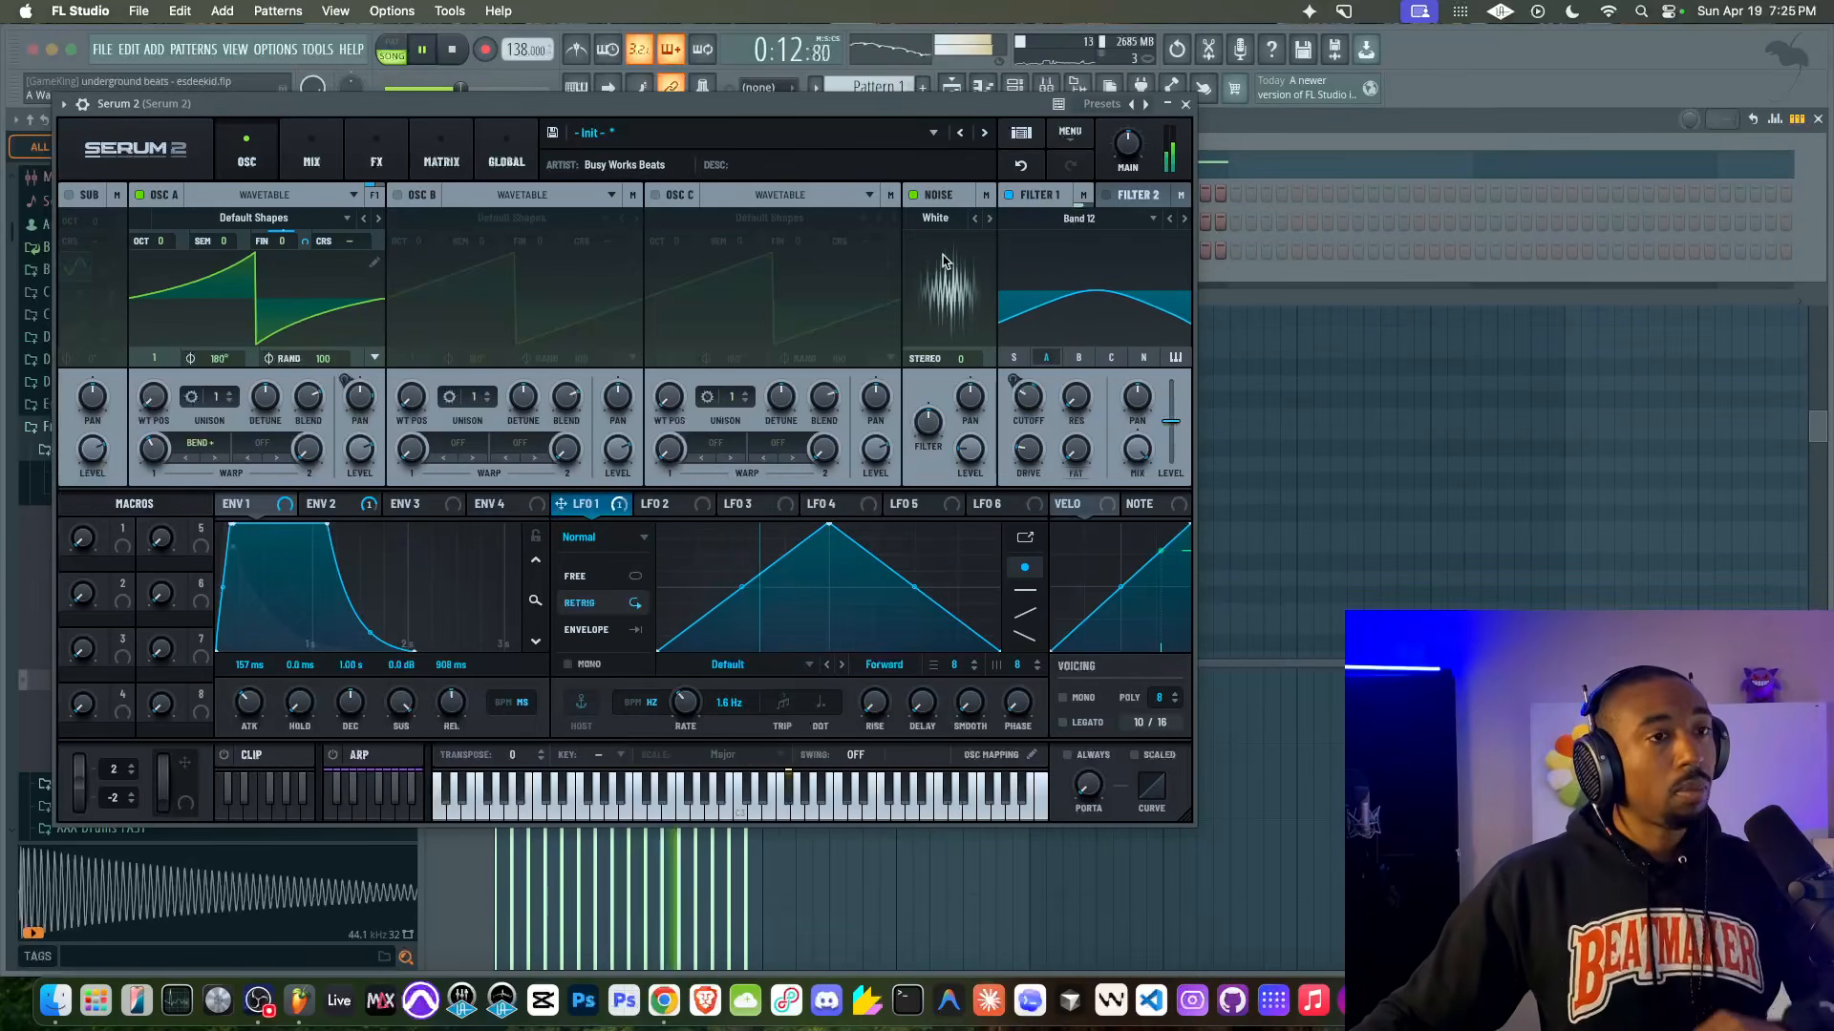
pyautogui.moveTo(1028, 399); pyautogui.dragTo(1027, 420)
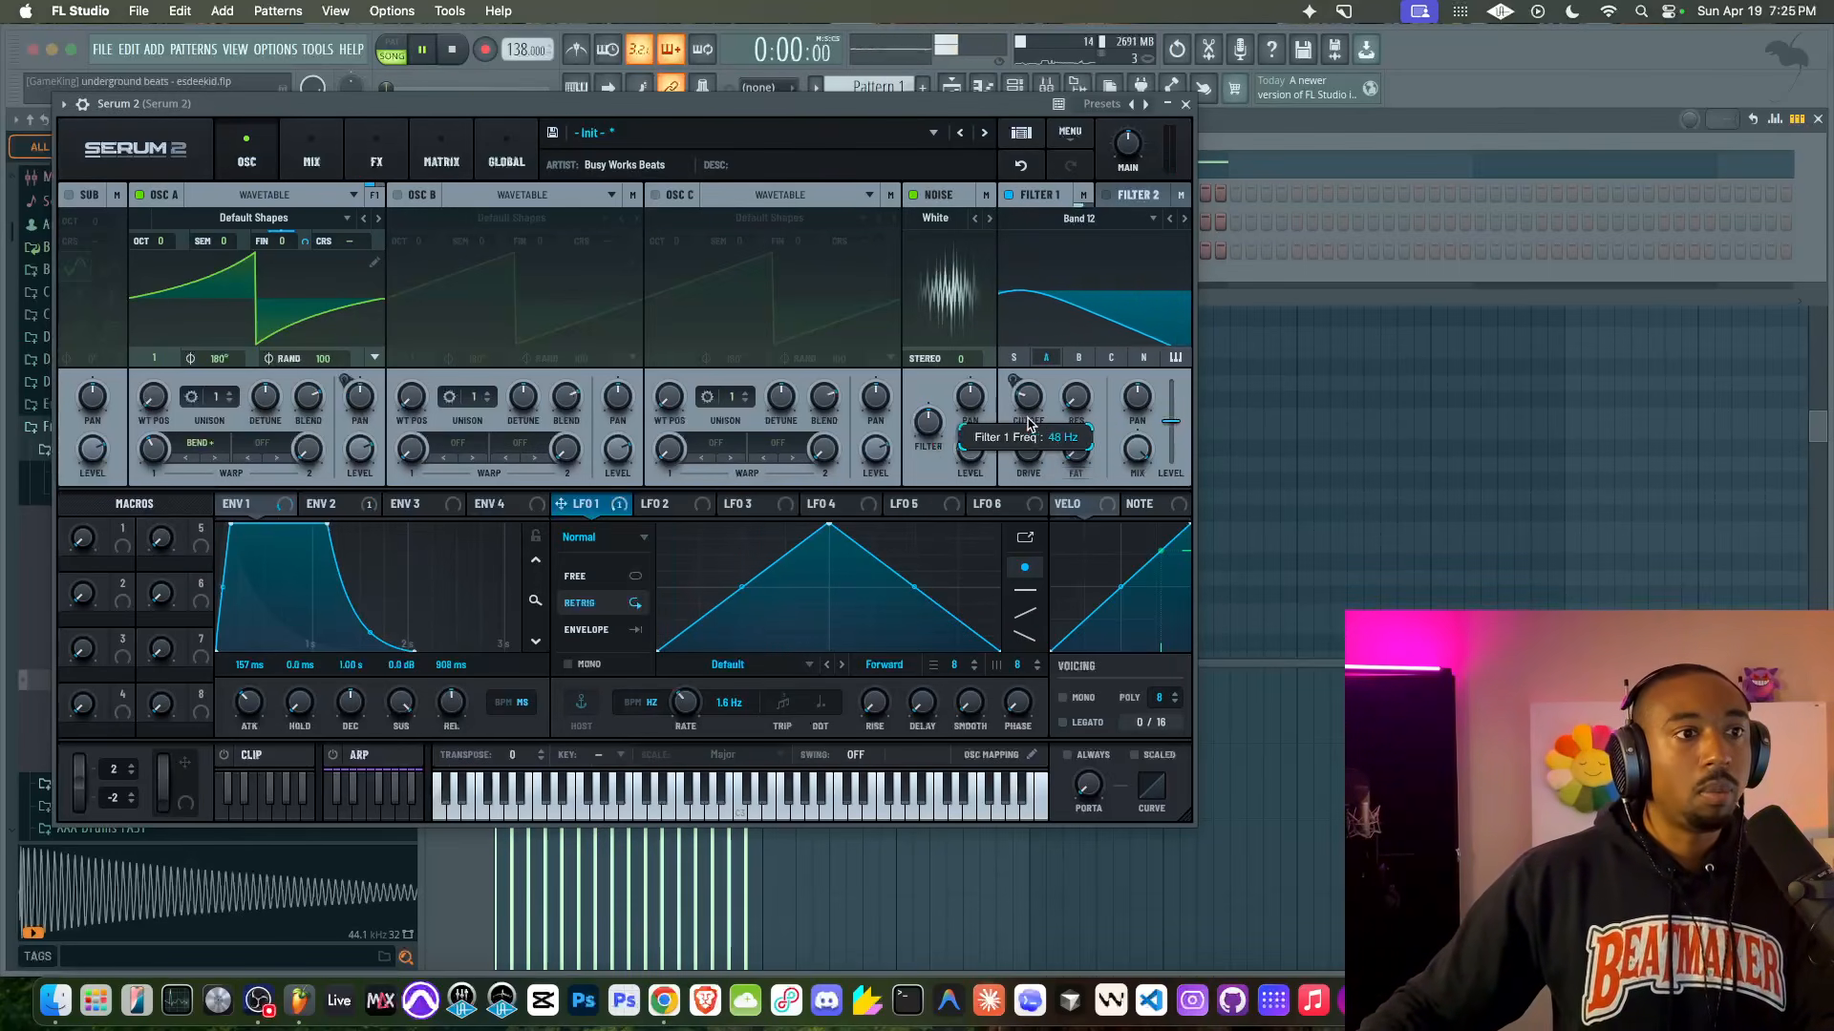
# Step: Close Serum 2 and load Busy Works Beats Mastering Compressor into the first effect slot of the BEAT MIX mixer track
pyautogui.click(1185, 108)
pyautogui.press('F9')
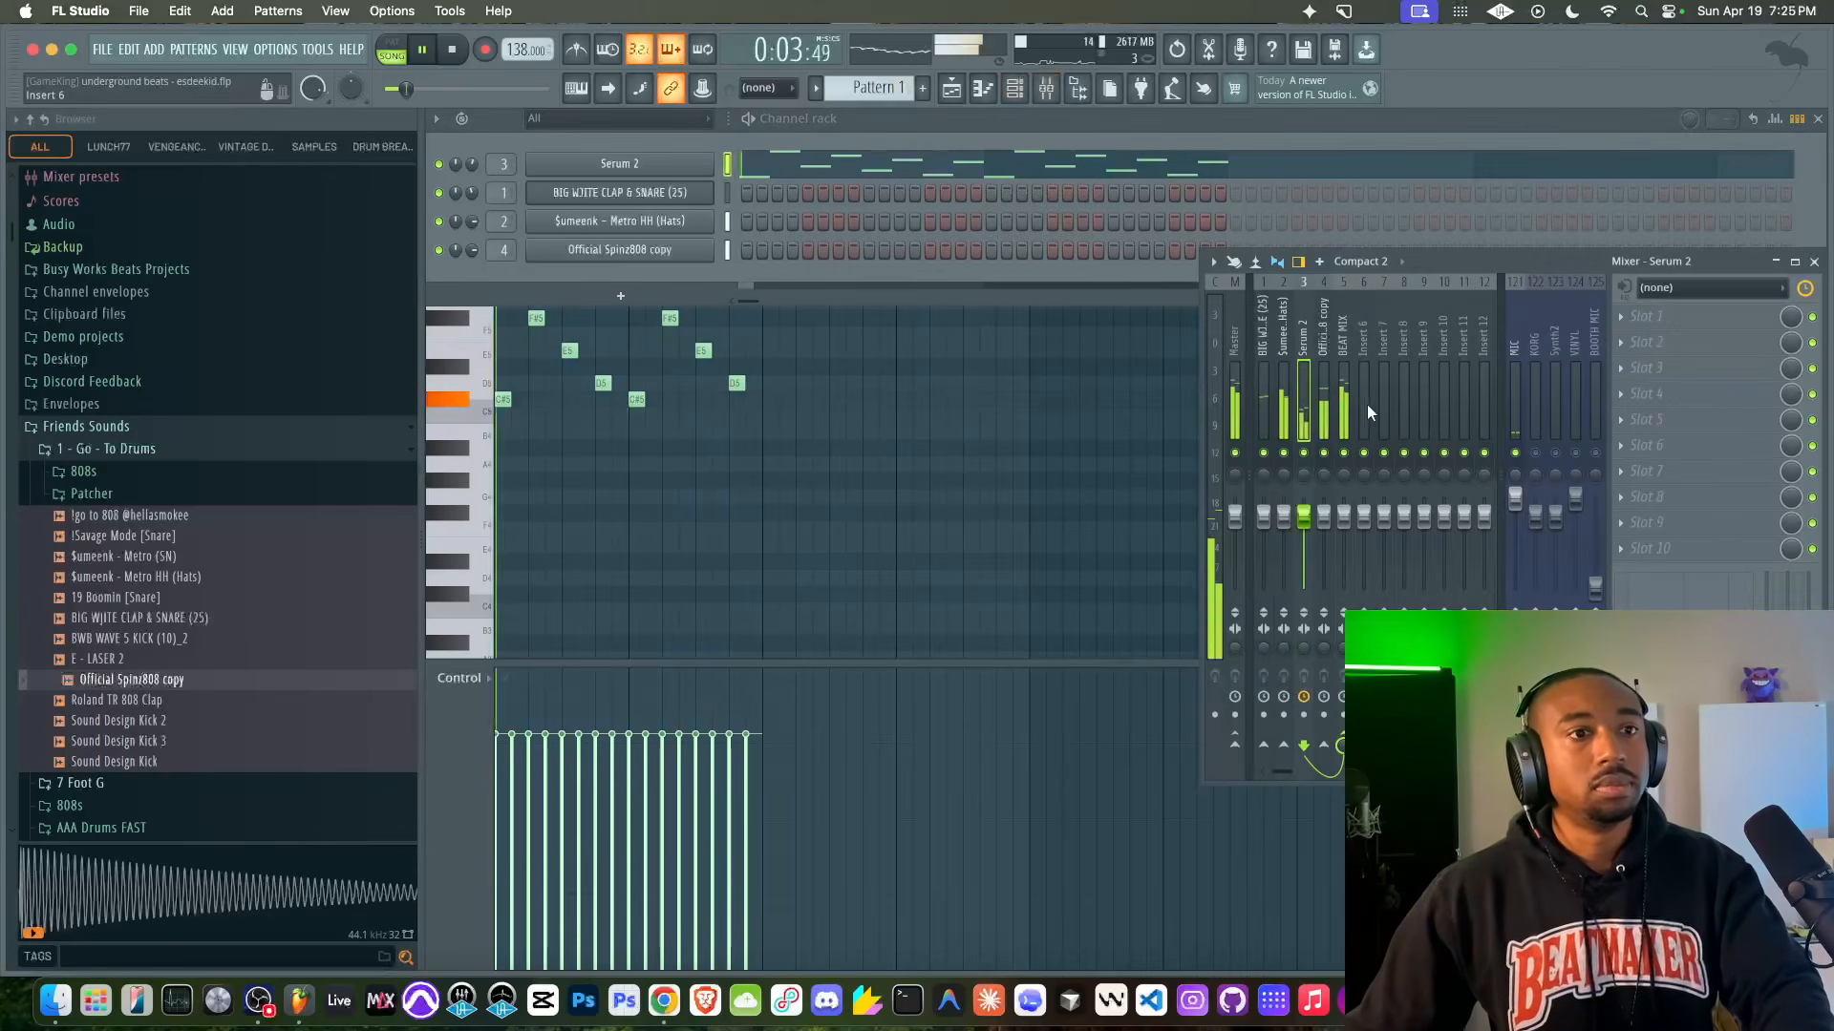
pyautogui.click(1612, 325)
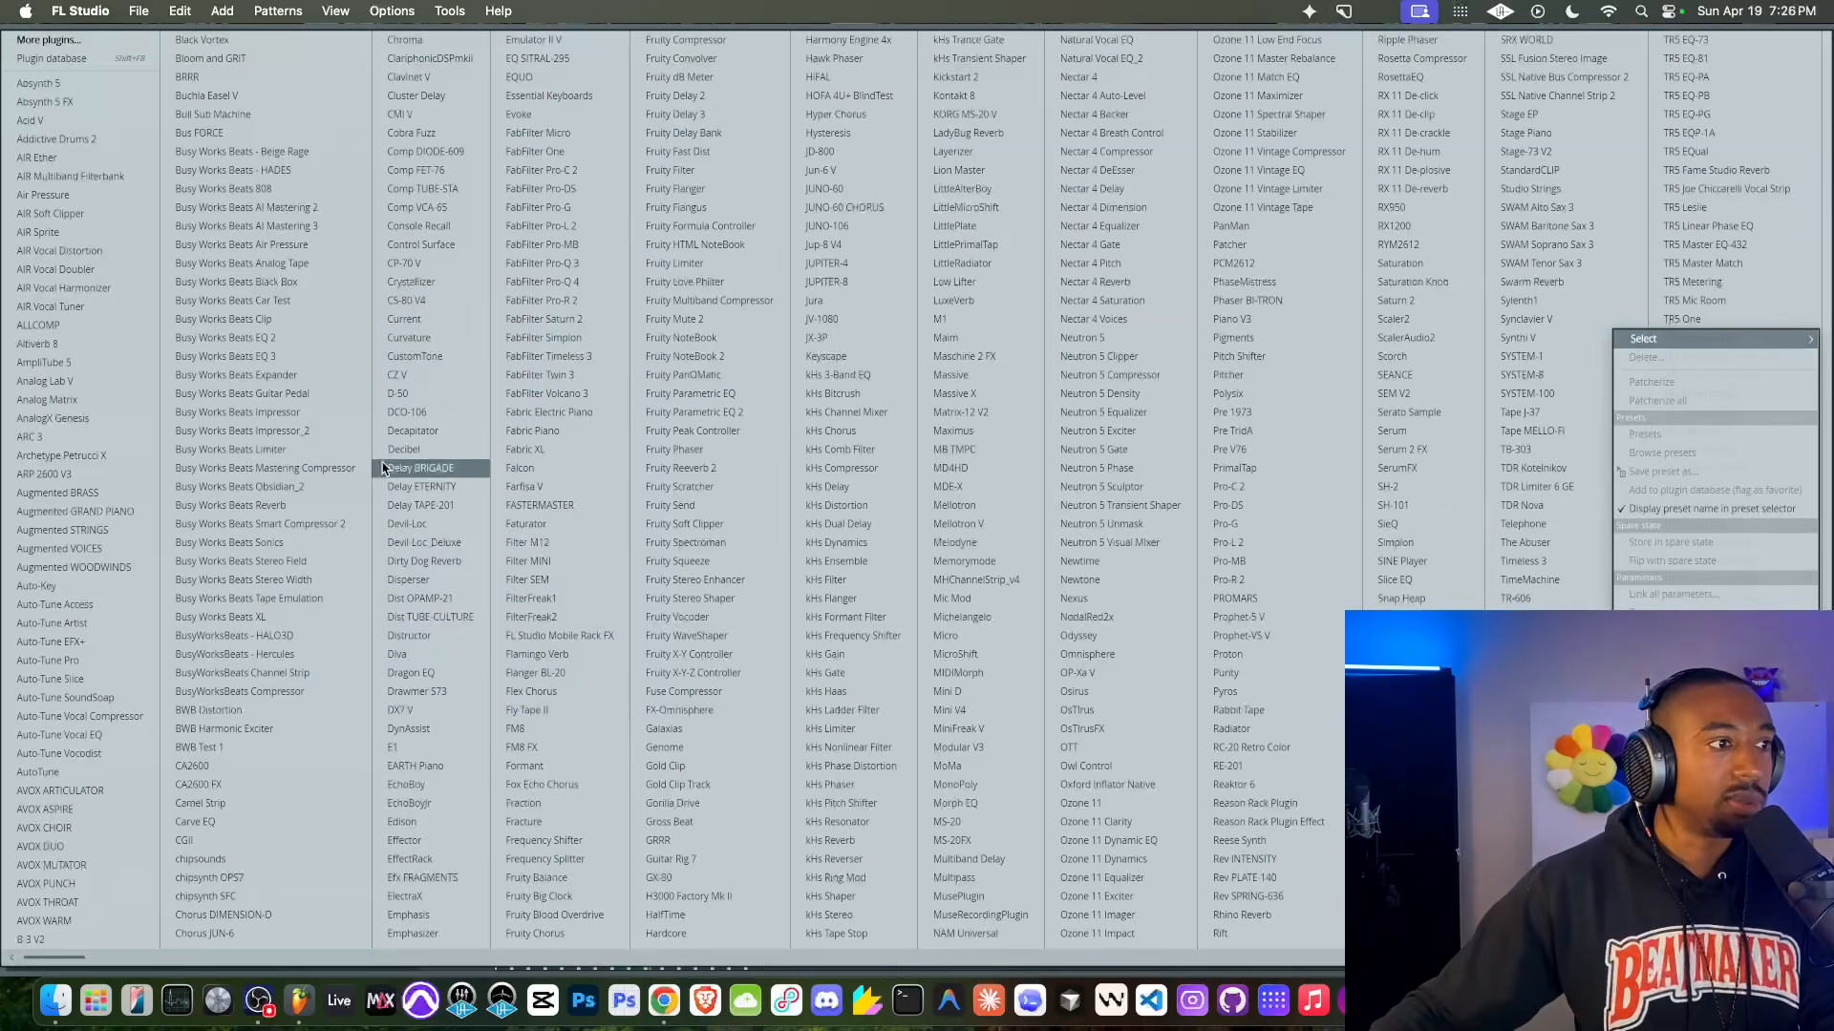
pyautogui.click(350, 473)
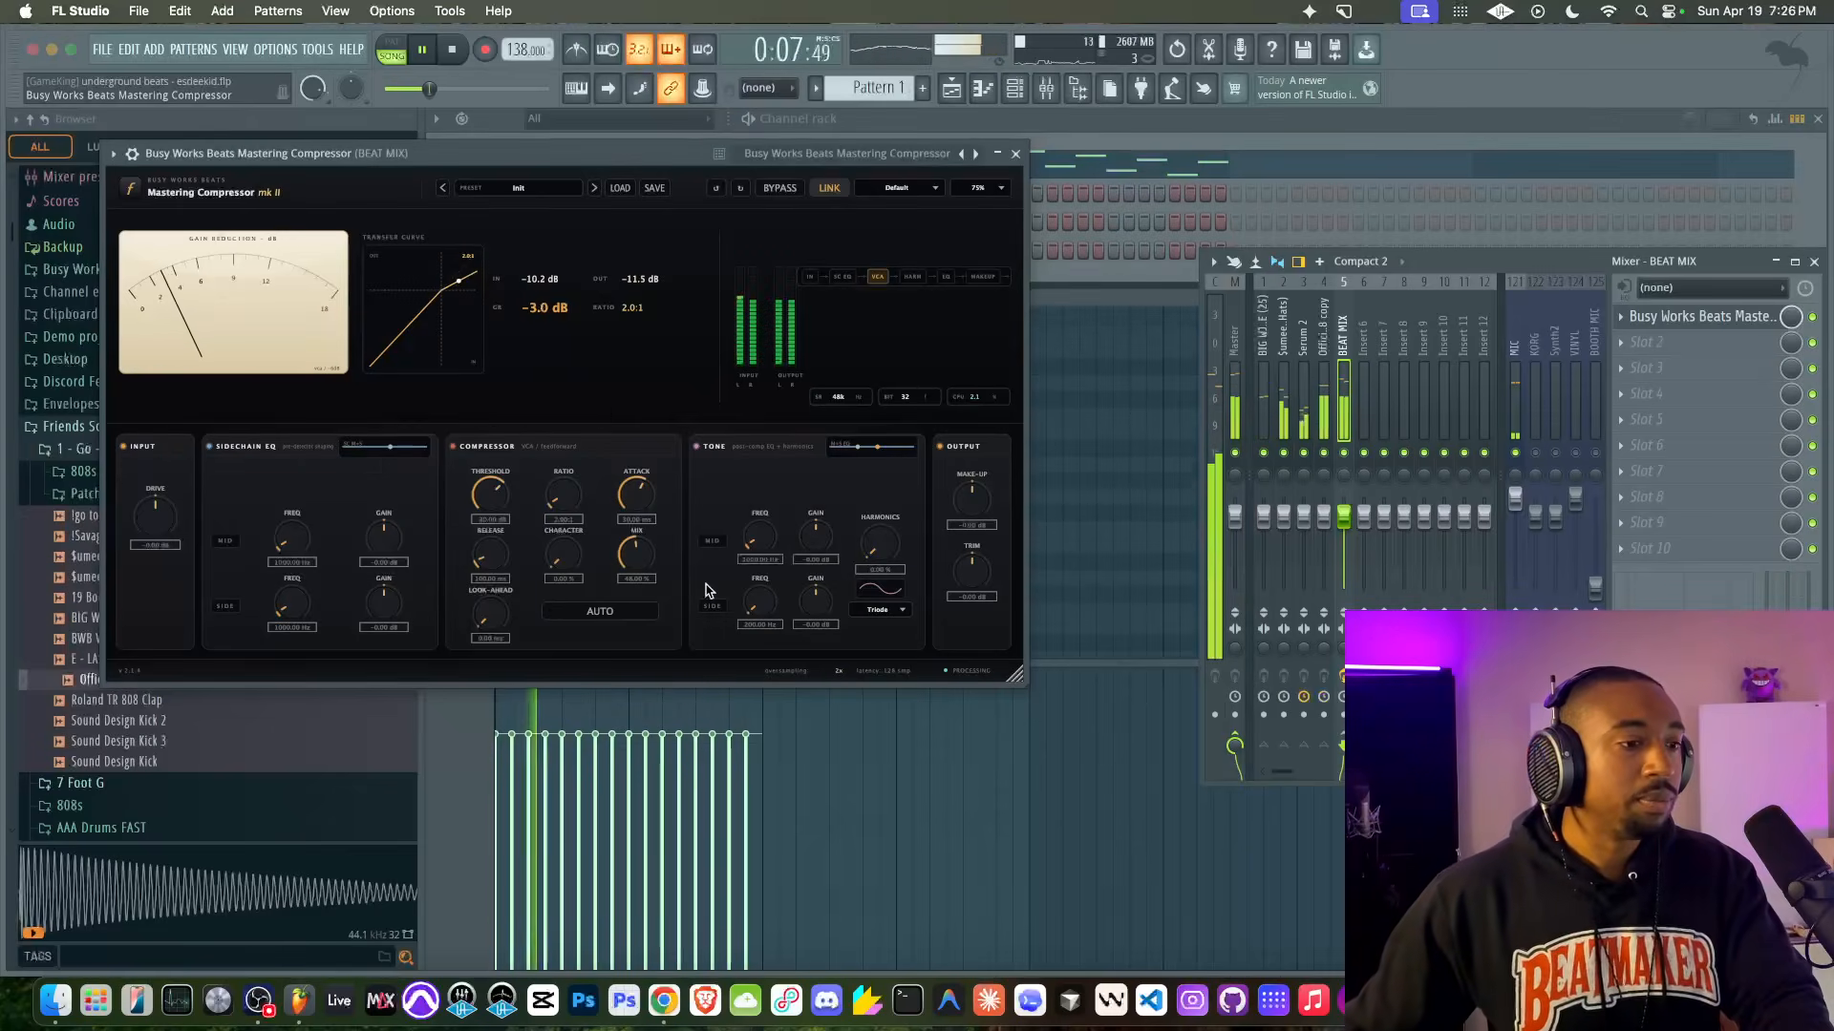
# Step: Switch to Chrome to compare the beat with 4 Raws, and return to FL Studio to resume playback
pyautogui.click(664, 1000)
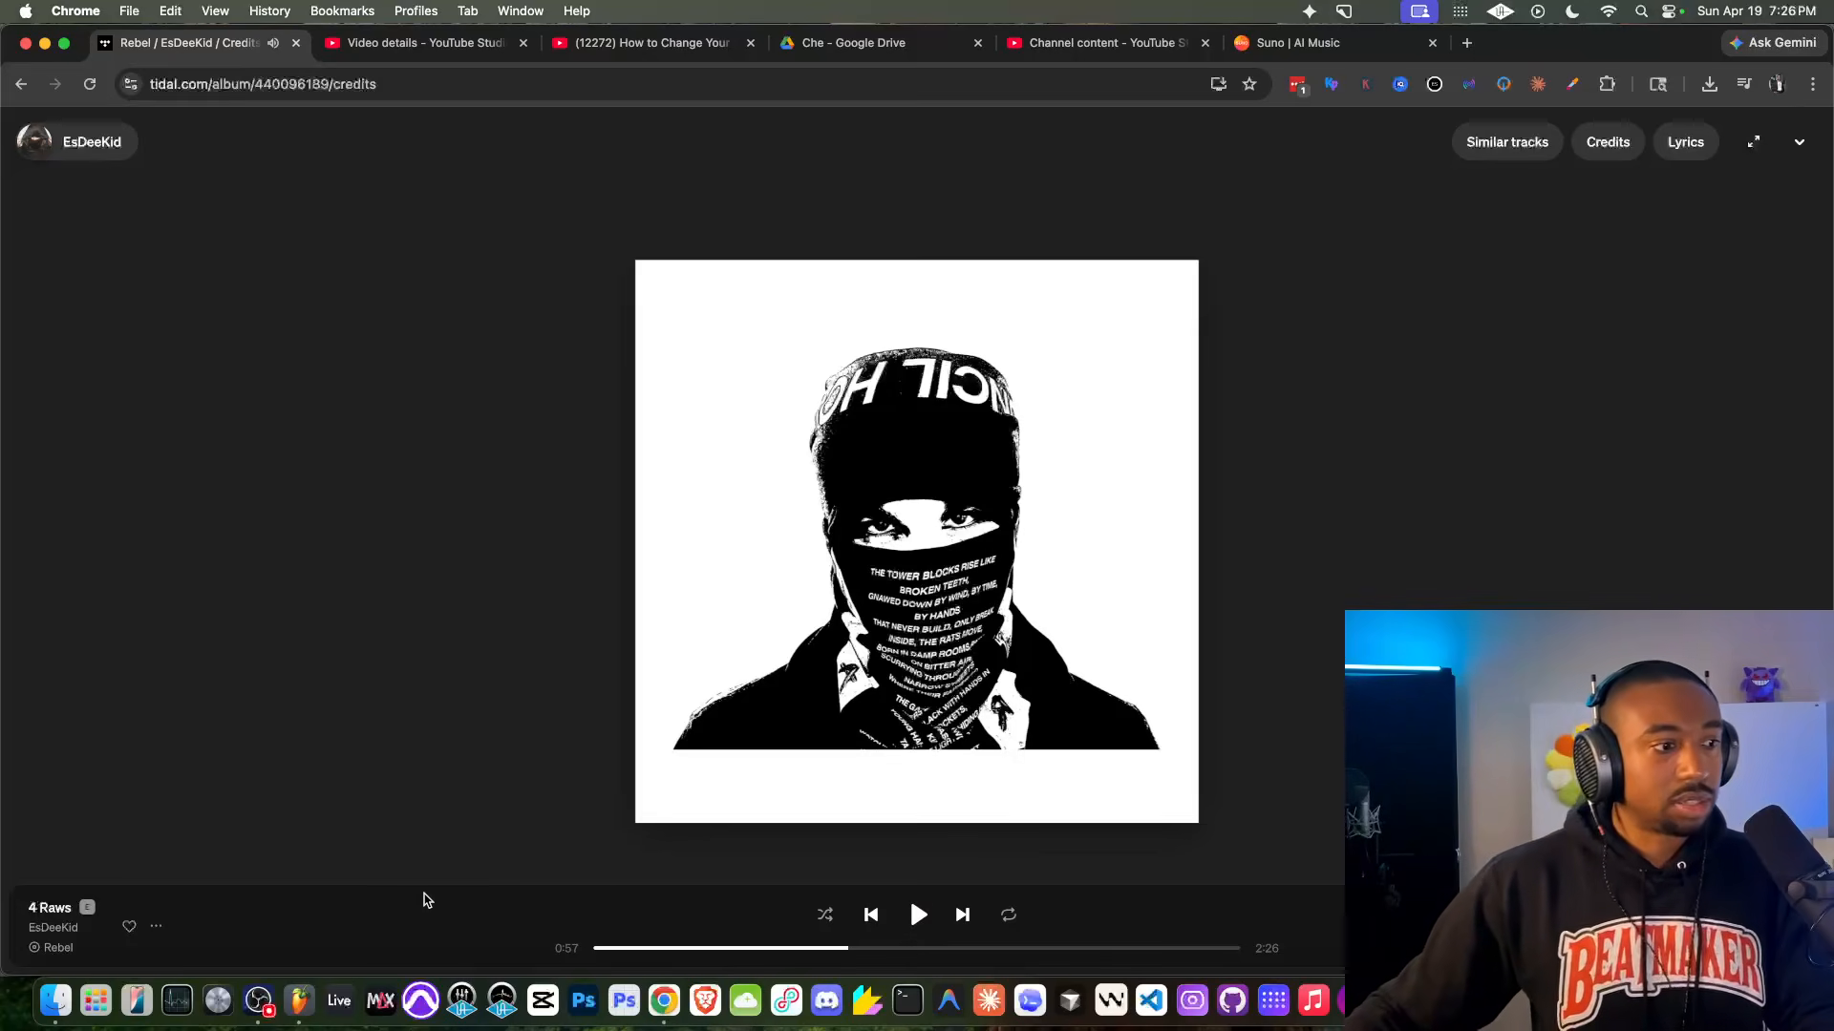
pyautogui.click(299, 998)
pyautogui.press('space')
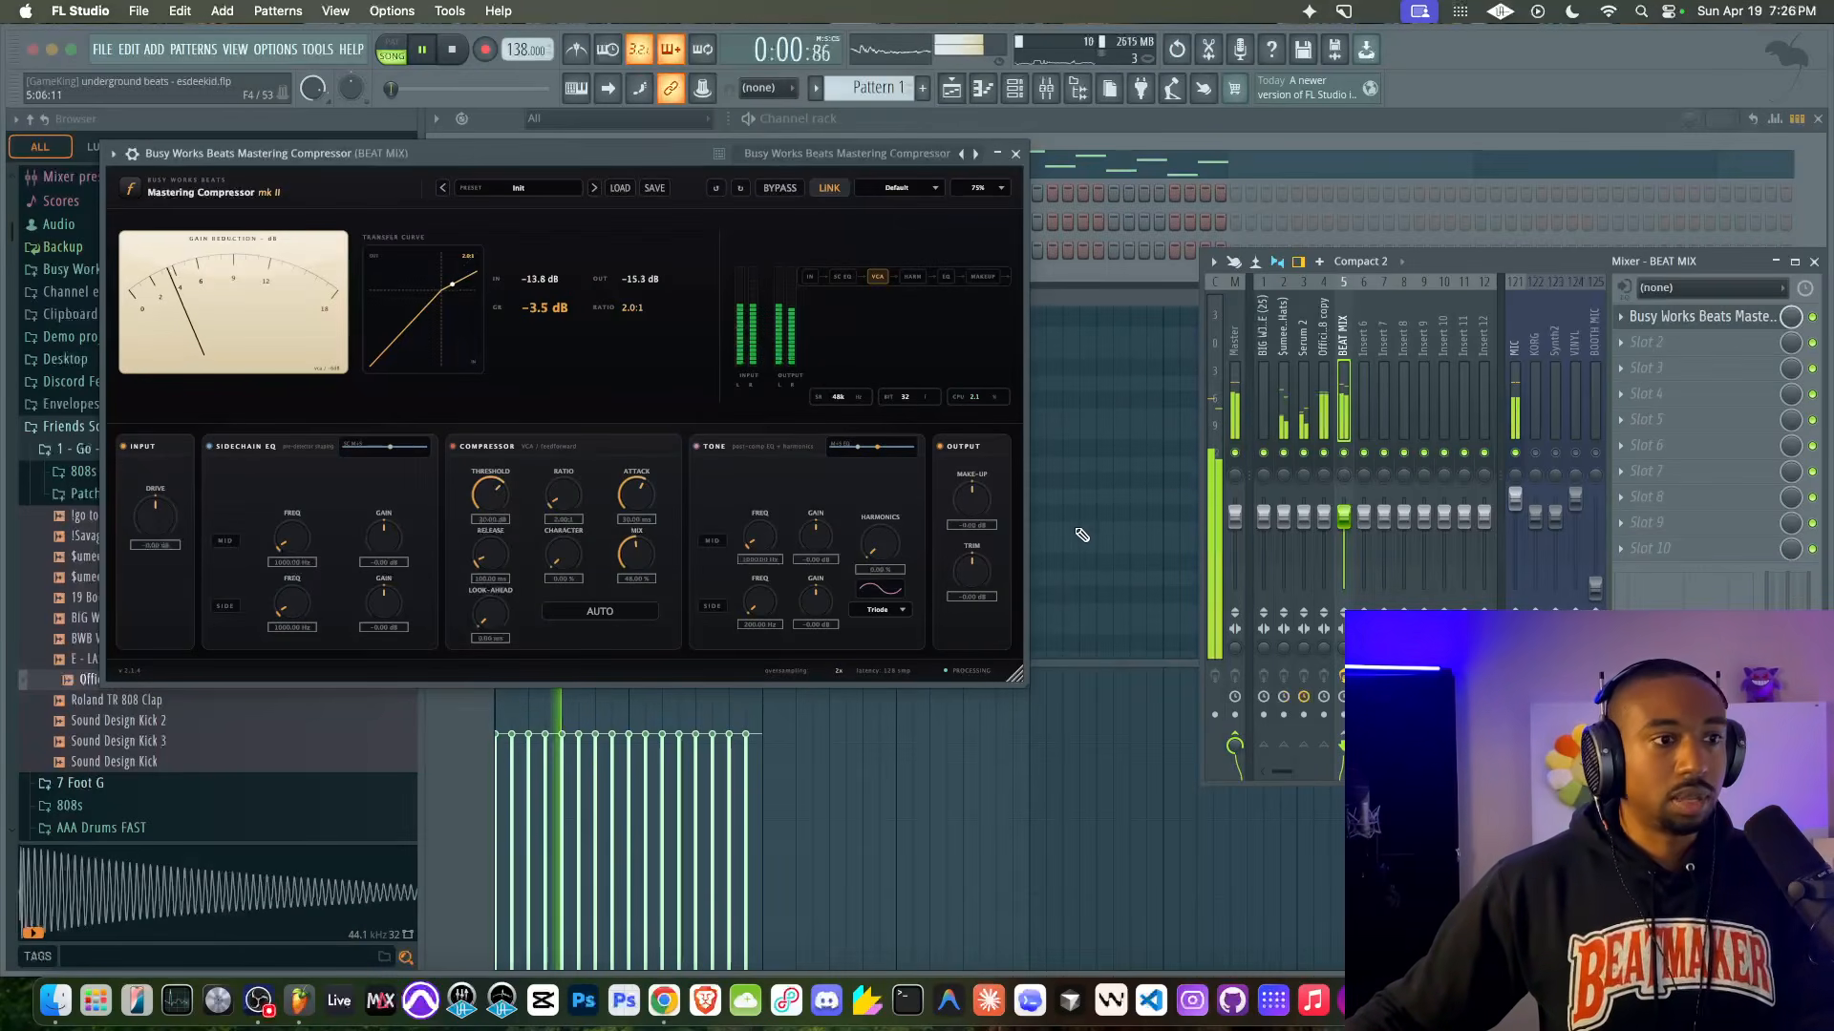
# Step: Raise the Mastering Compressor's Harmonics amount and open the choice of harmonics types
pyautogui.moveTo(880, 547); pyautogui.dragTo(883, 538)
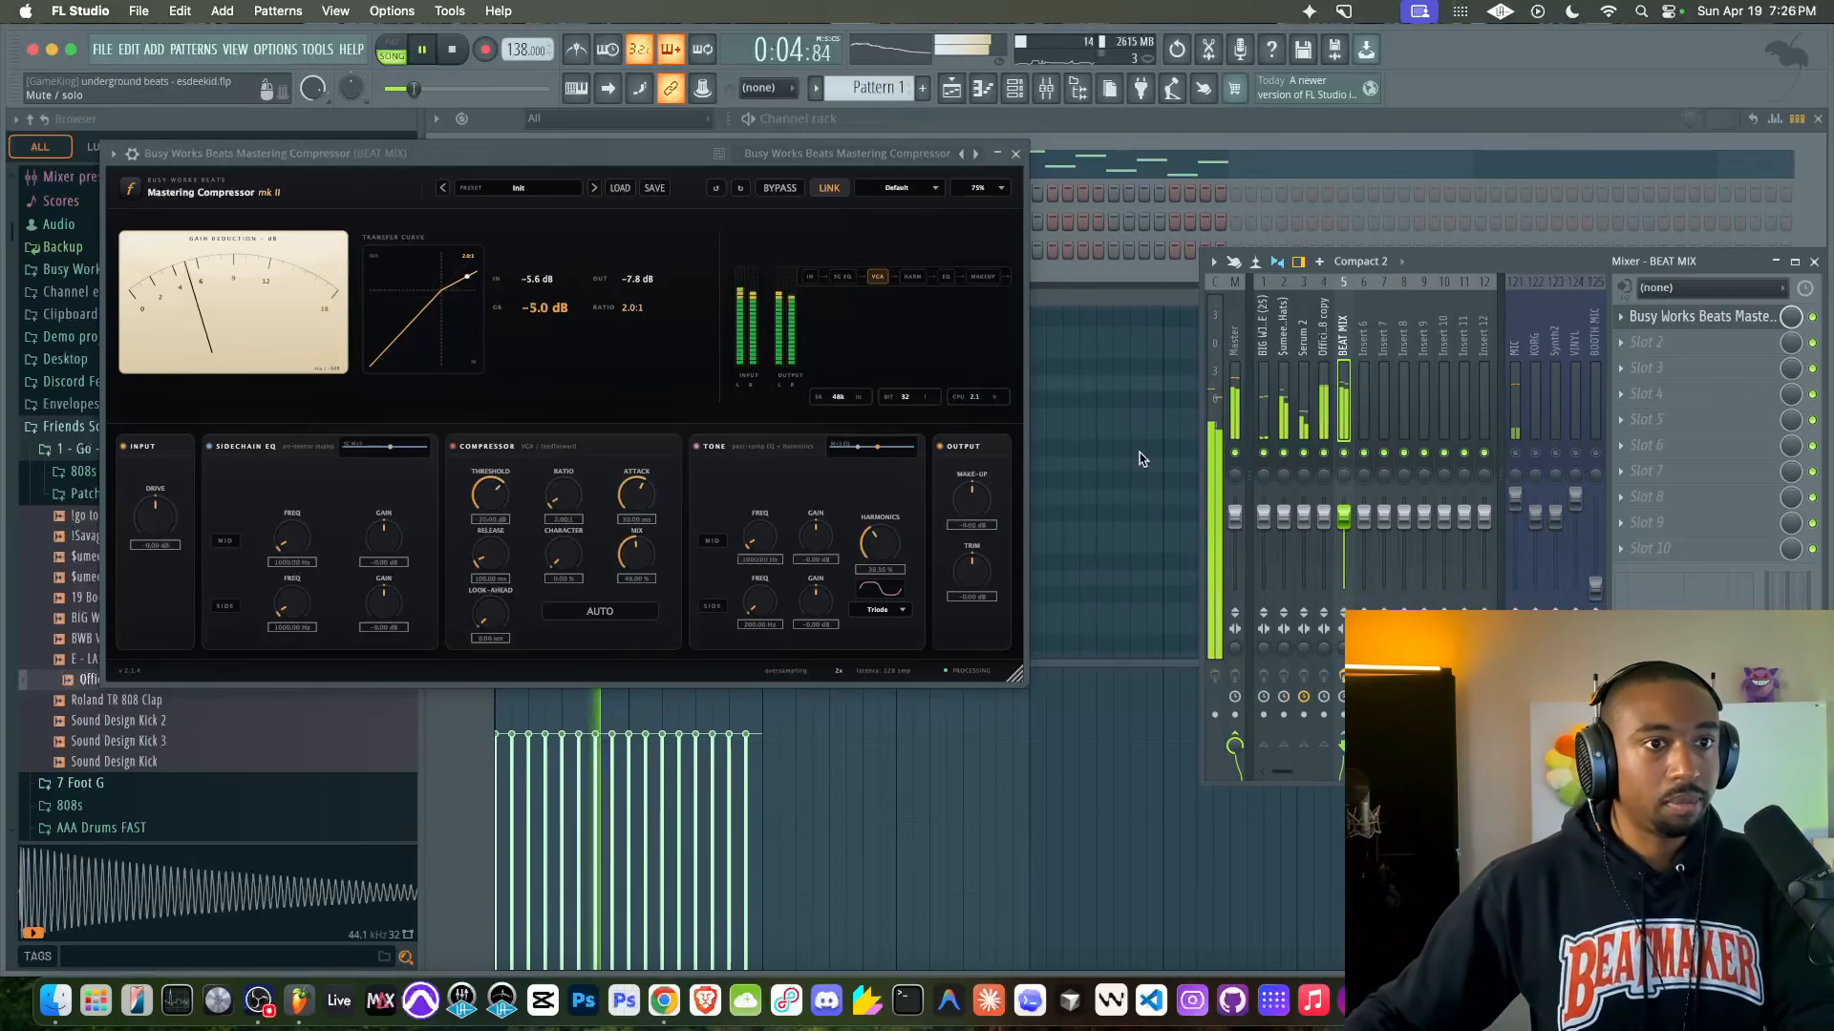
pyautogui.click(876, 609)
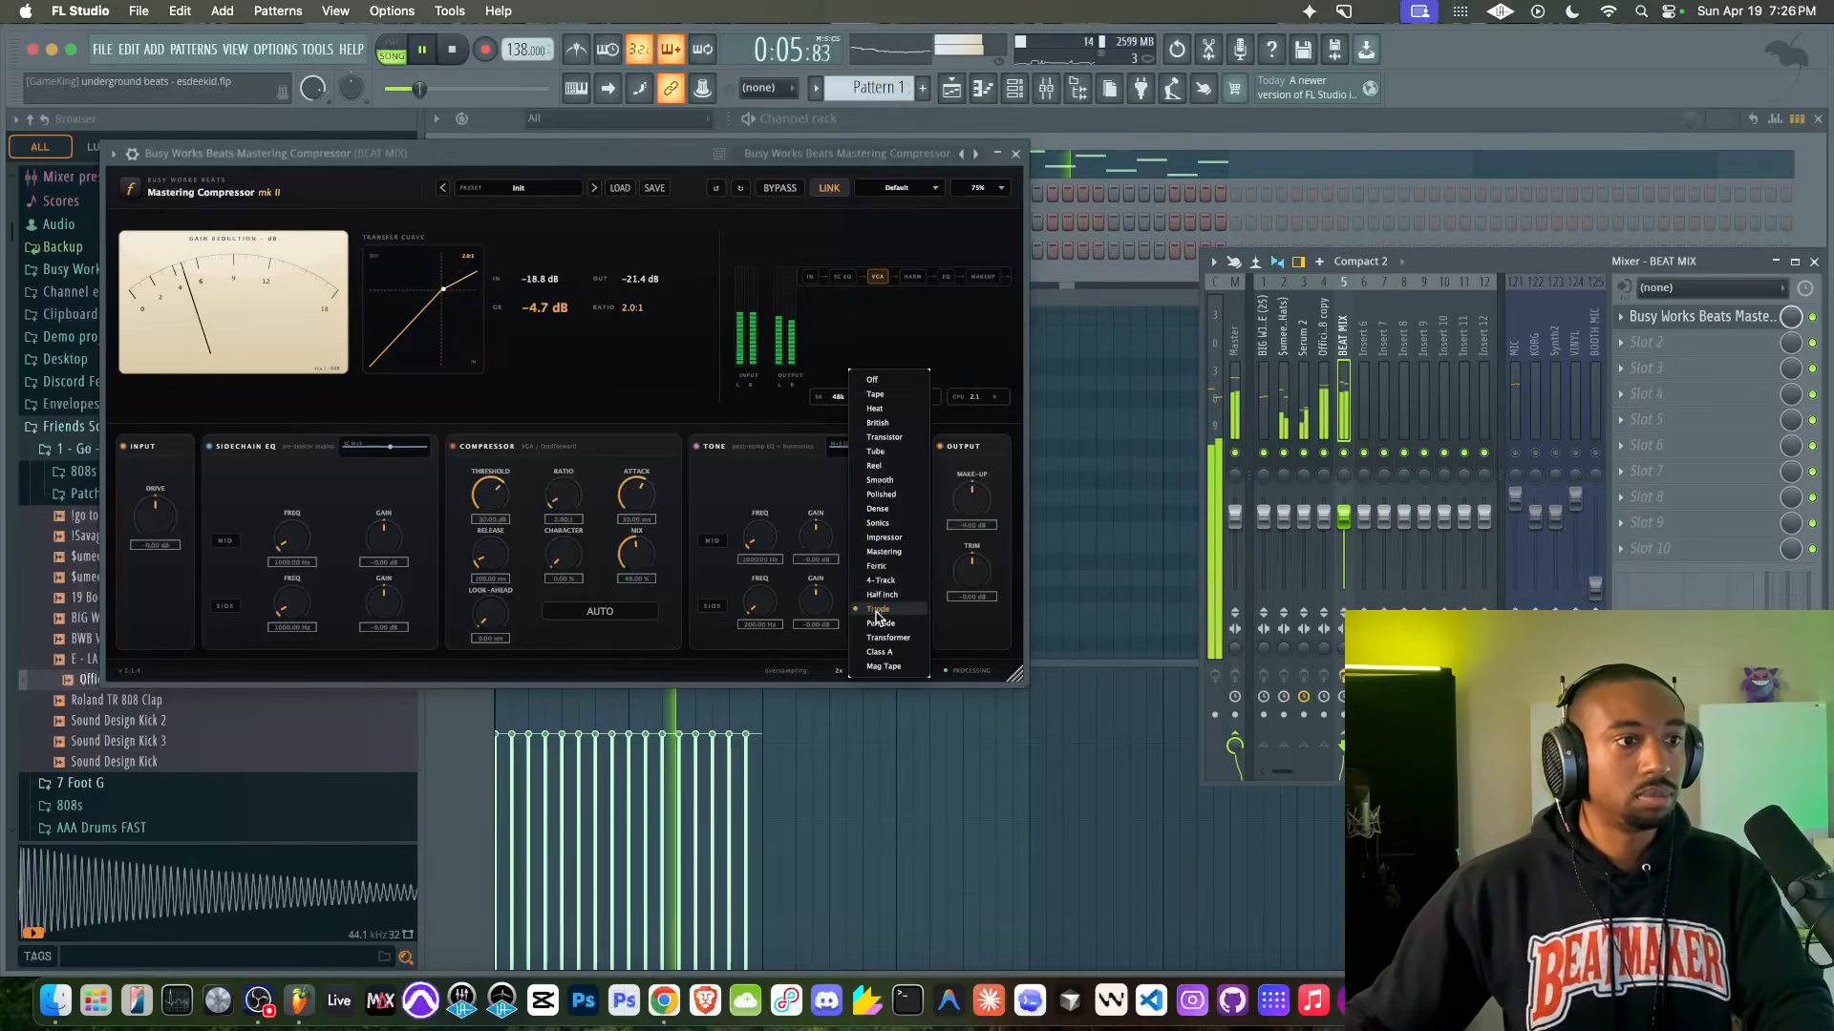
# Step: Set the BEAT MIX compressor's harmonics mode to British, and raise its harmonics amount and input drive
pyautogui.click(877, 422)
pyautogui.moveTo(882, 564); pyautogui.dragTo(884, 520)
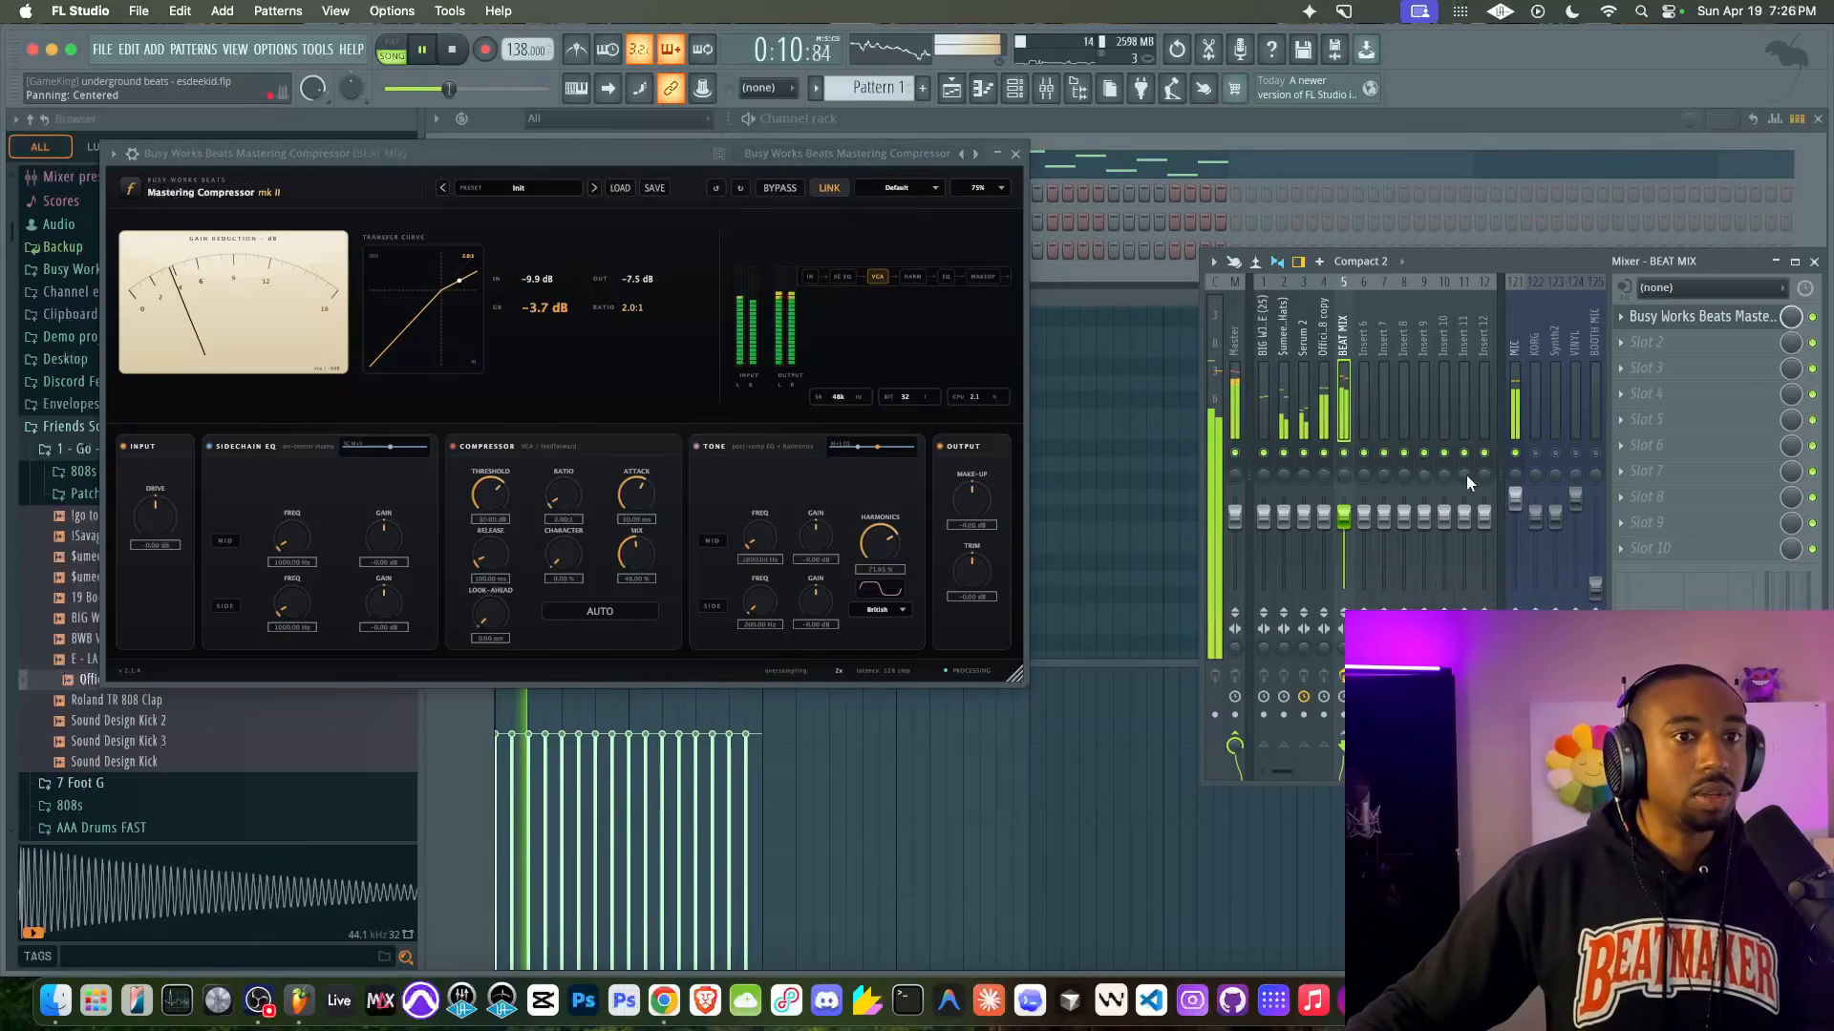
pyautogui.click(1514, 454)
pyautogui.moveTo(163, 511); pyautogui.dragTo(170, 479)
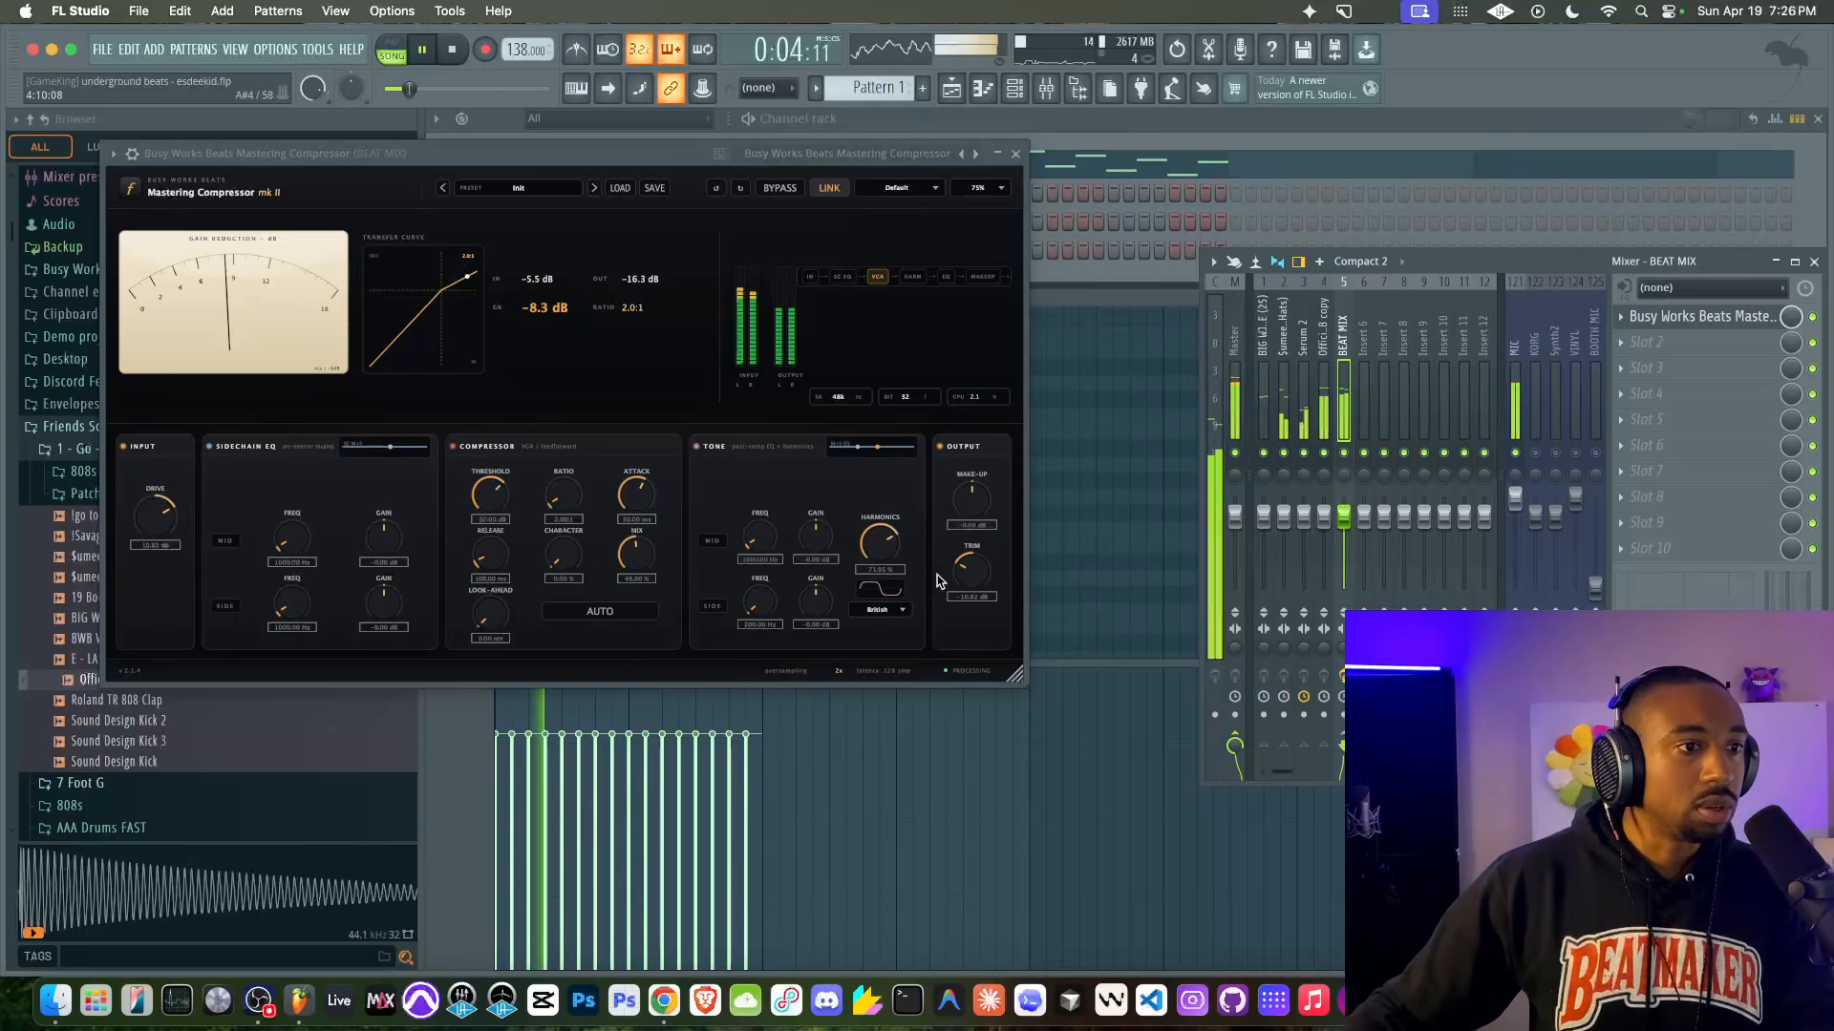
# Step: Switch the compressor's harmonics mode to Tape, close the plugin and slightly adjust the Metro HH hi-hat channel's volume
pyautogui.click(879, 609)
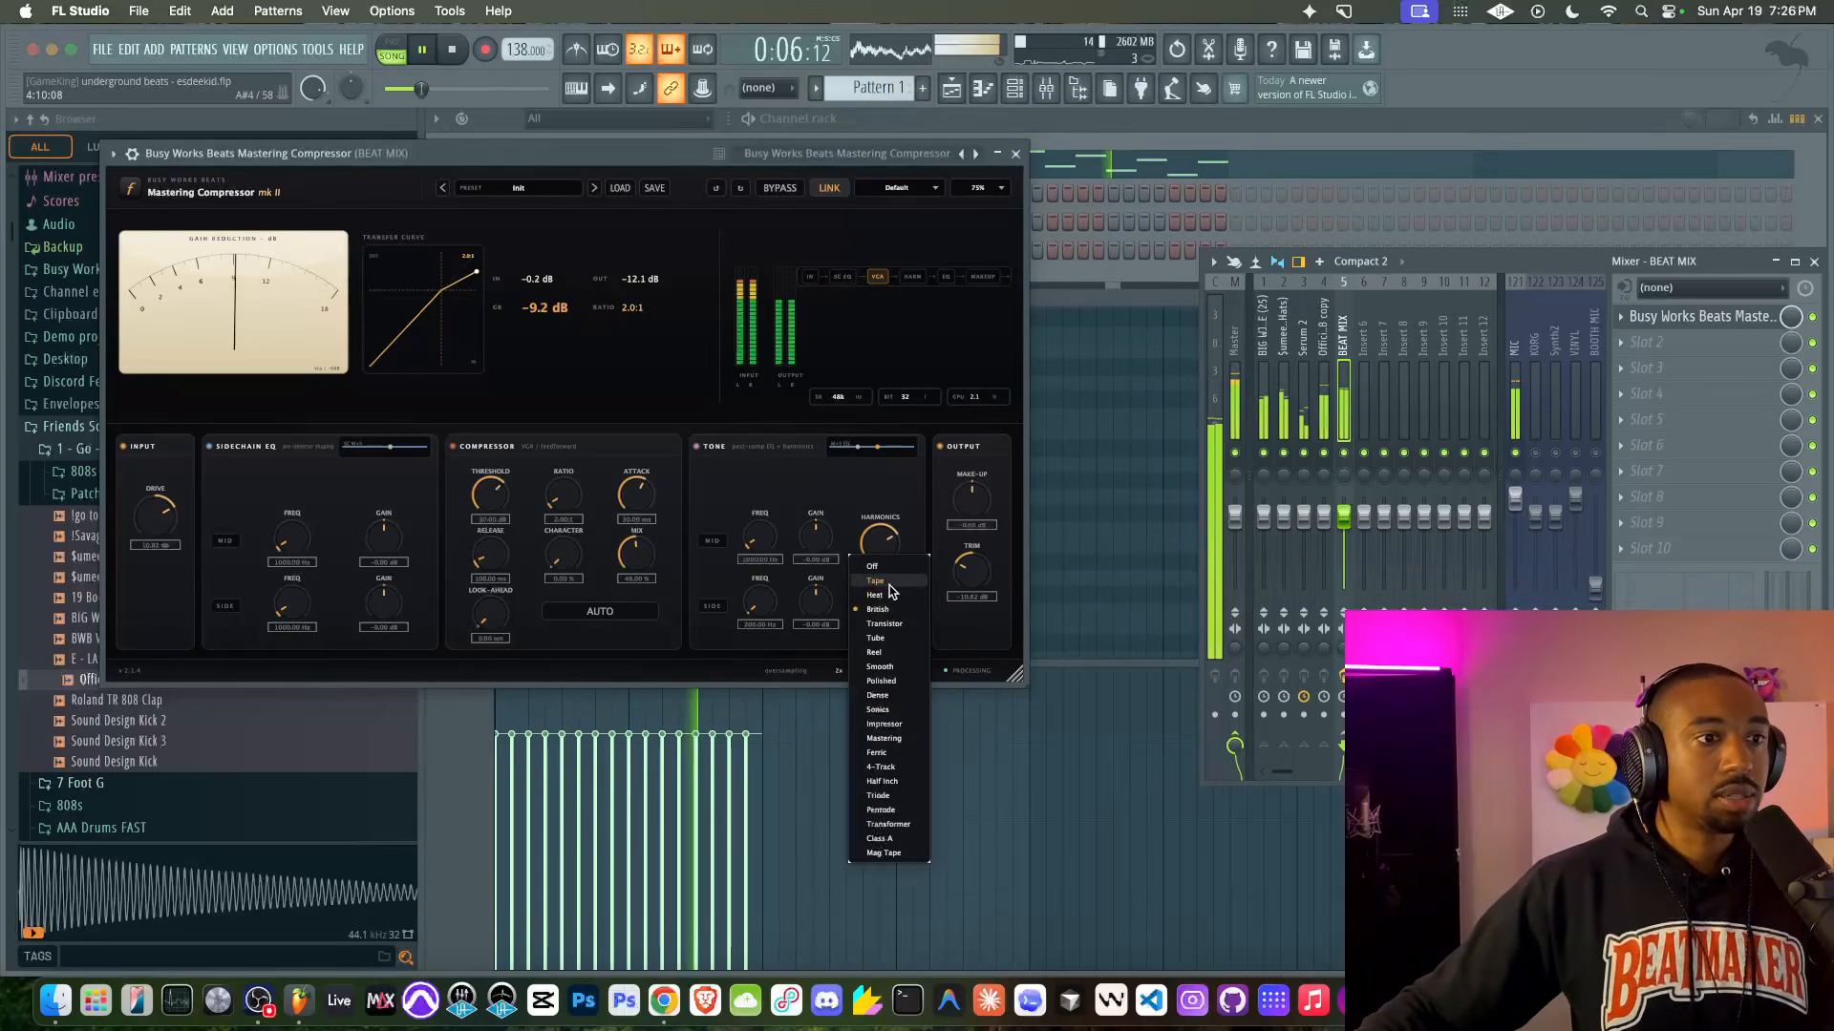
pyautogui.click(888, 584)
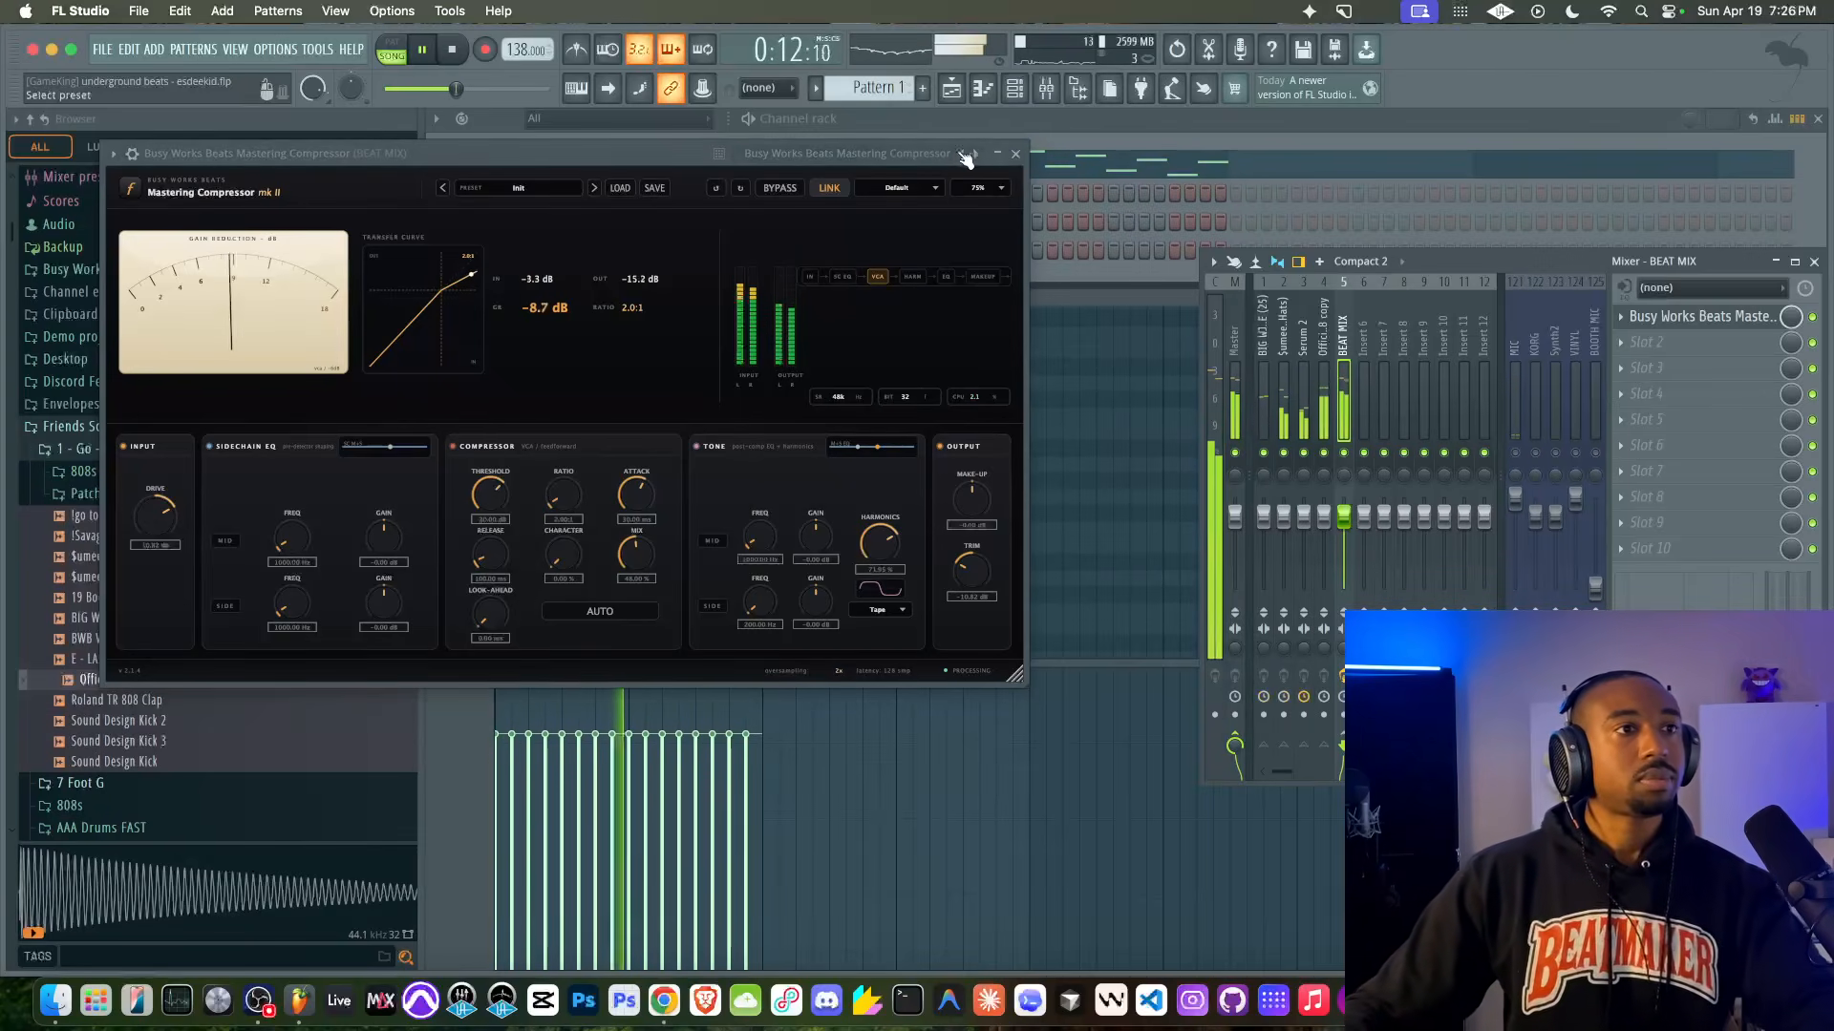
pyautogui.click(1015, 154)
pyautogui.moveTo(472, 222); pyautogui.dragTo(472, 230)
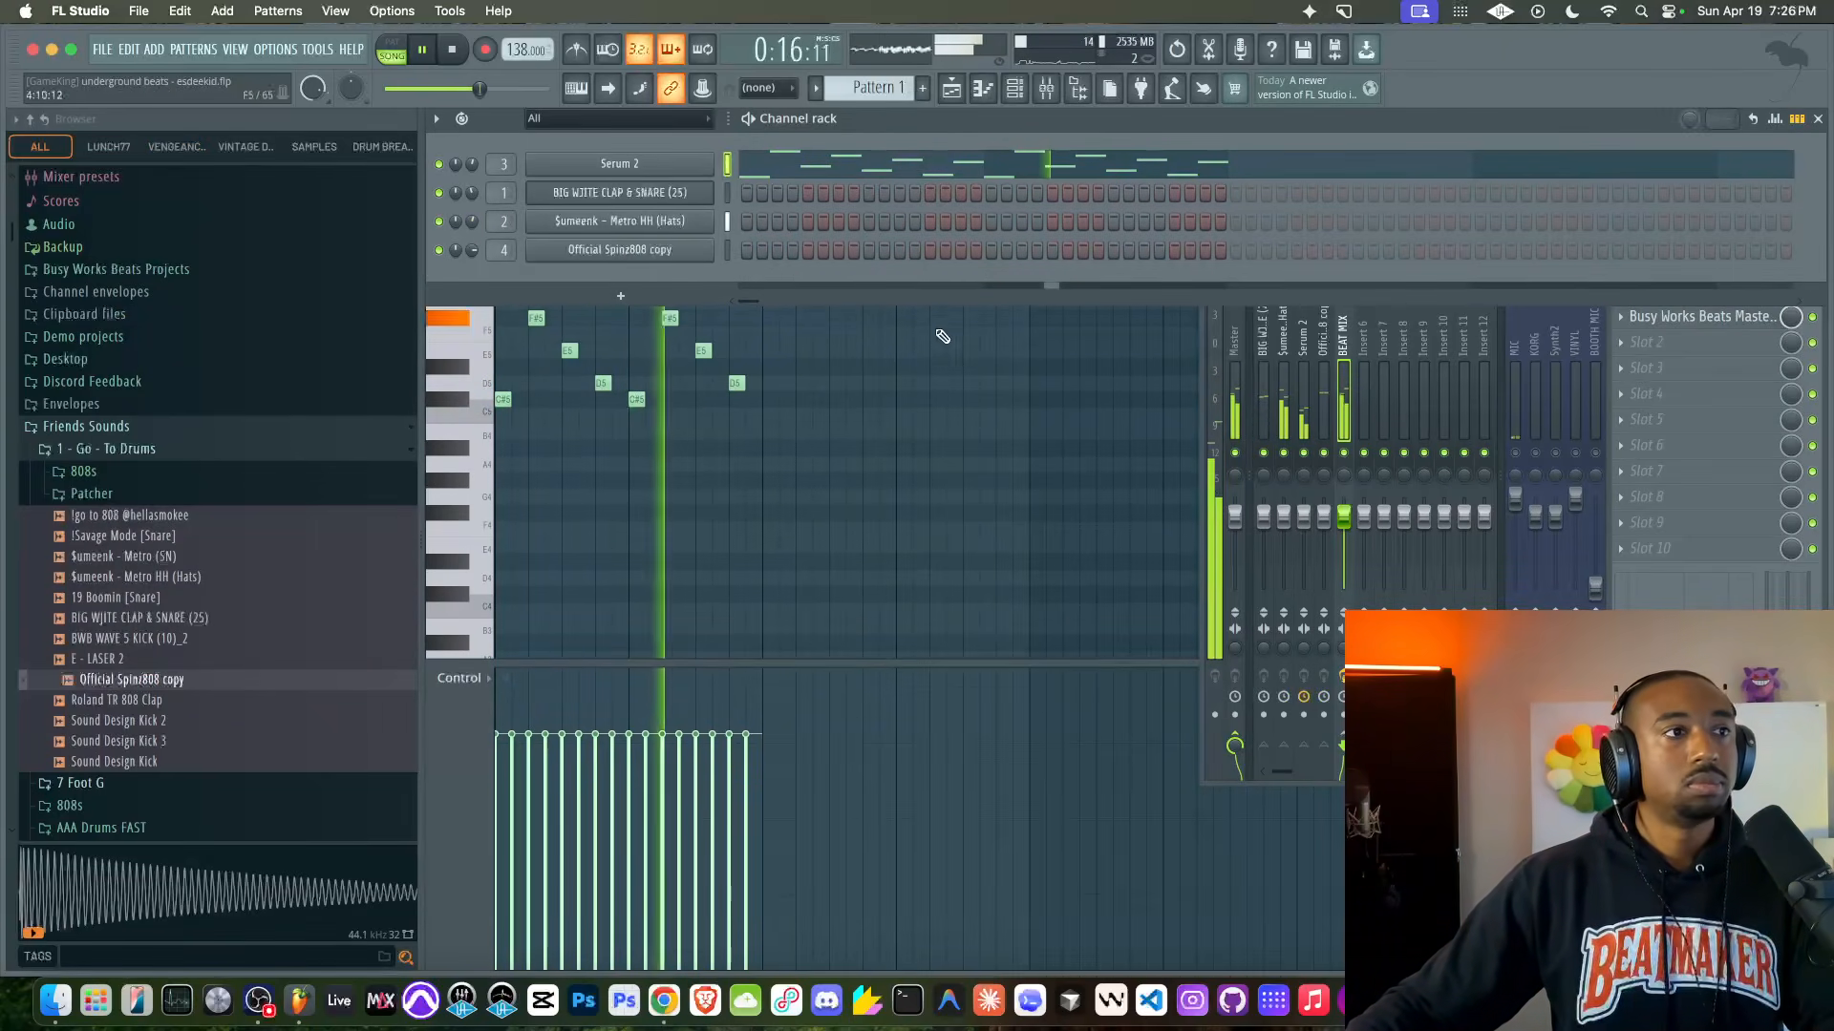
# Step: Open Serum 2 and raise Filter 1's send to FX bus 1
pyautogui.click(684, 167)
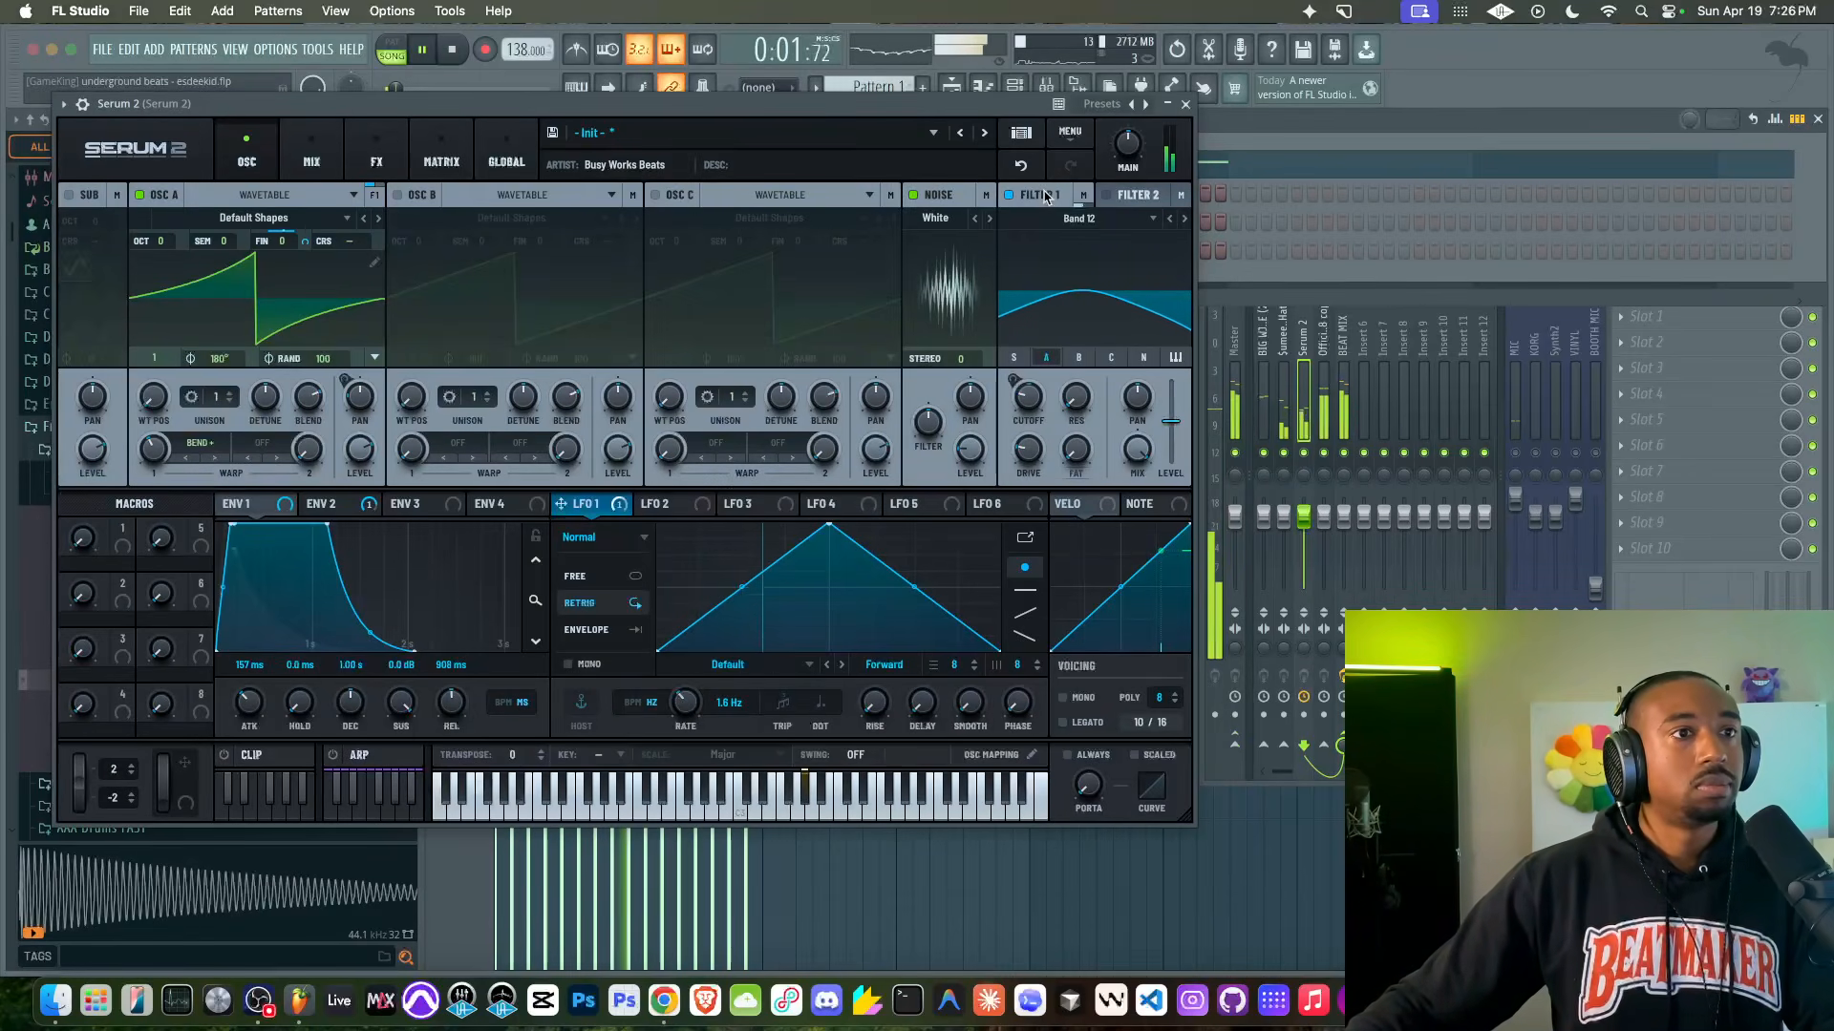
pyautogui.click(1079, 202)
pyautogui.moveTo(1009, 278); pyautogui.dragTo(1019, 264)
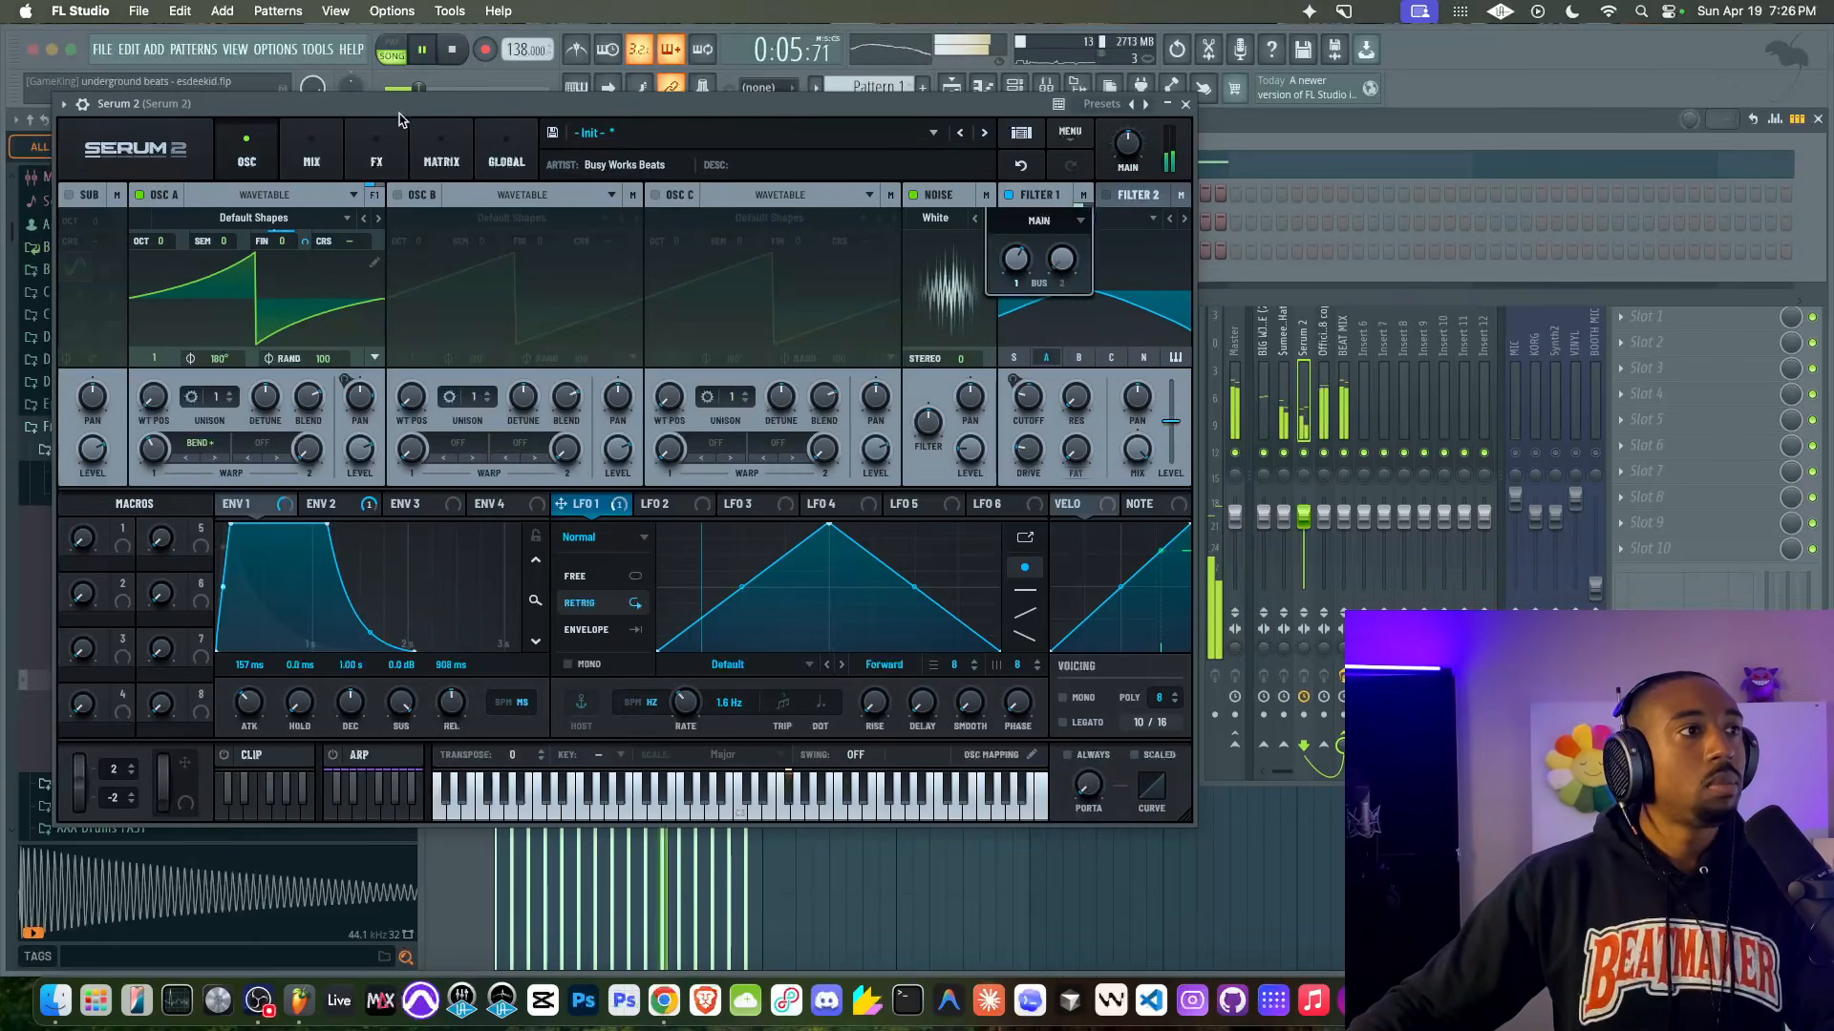
# Step: Add a Chorus effect after the reverb in Serum 2's Bus 1 effects rack, and check the main rack's distortion
pyautogui.click(376, 155)
pyautogui.click(180, 194)
pyautogui.click(88, 230)
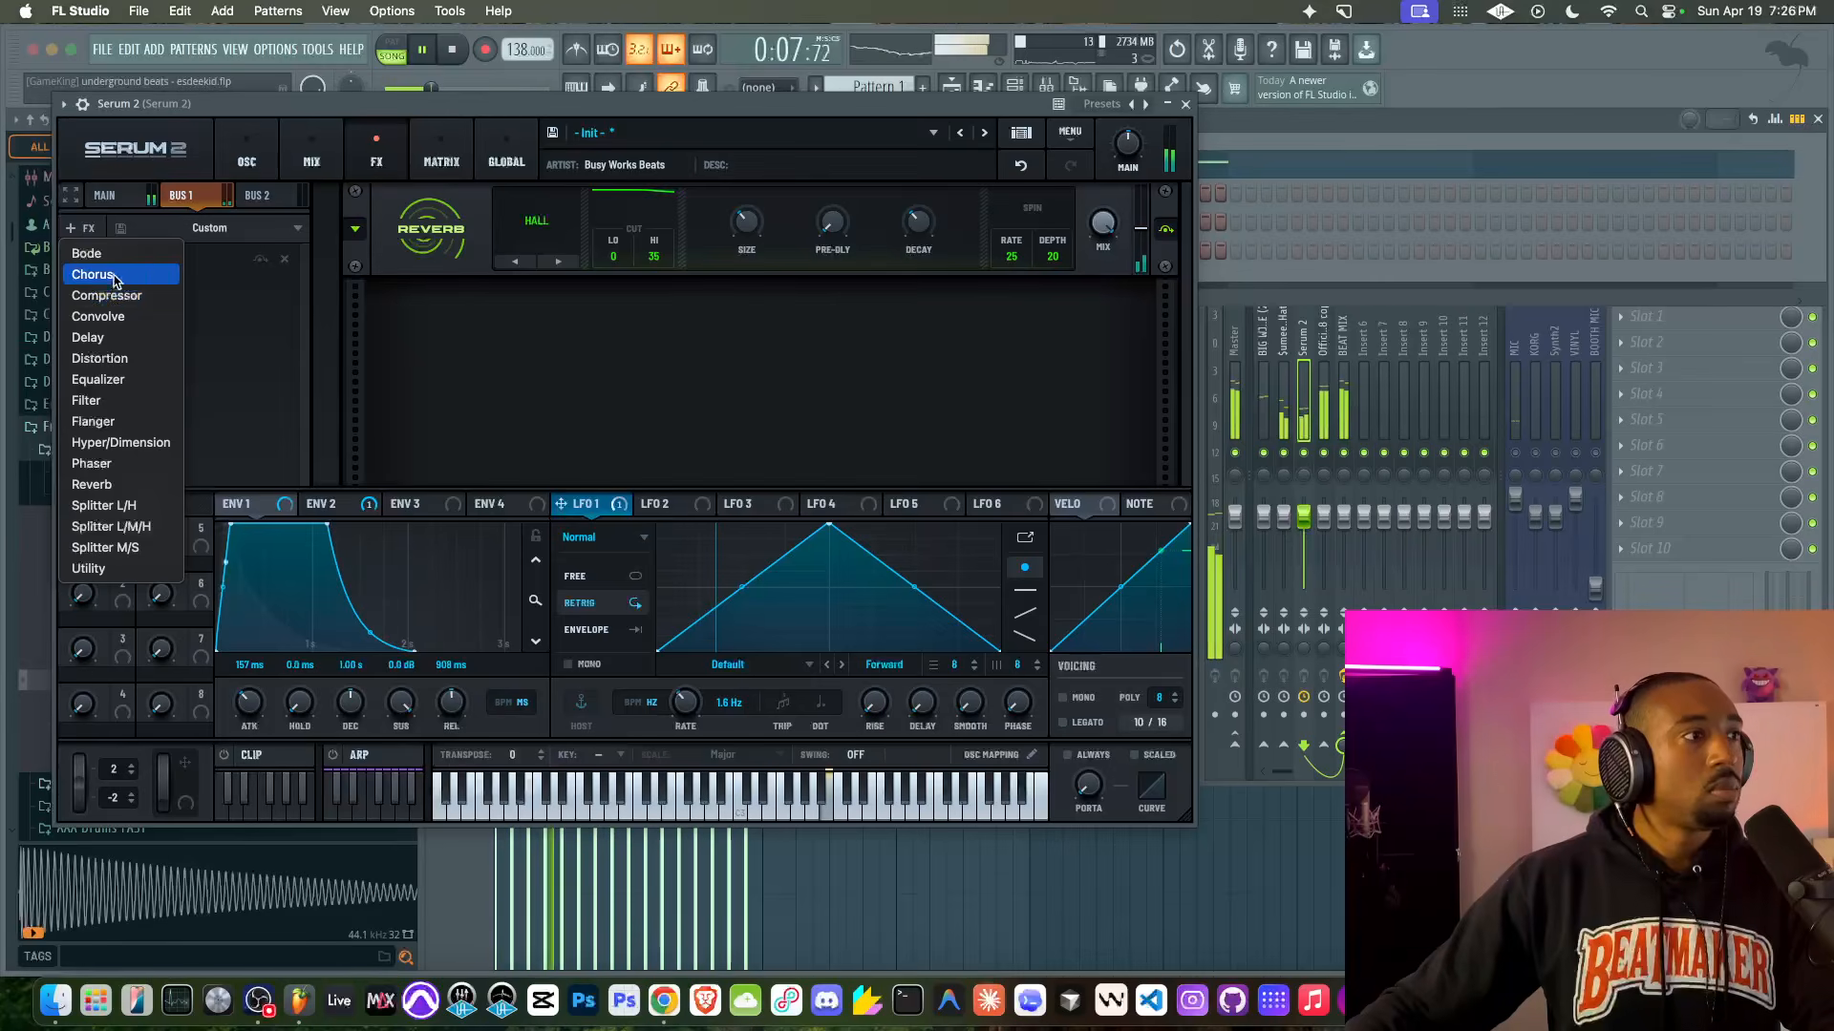
pyautogui.click(92, 274)
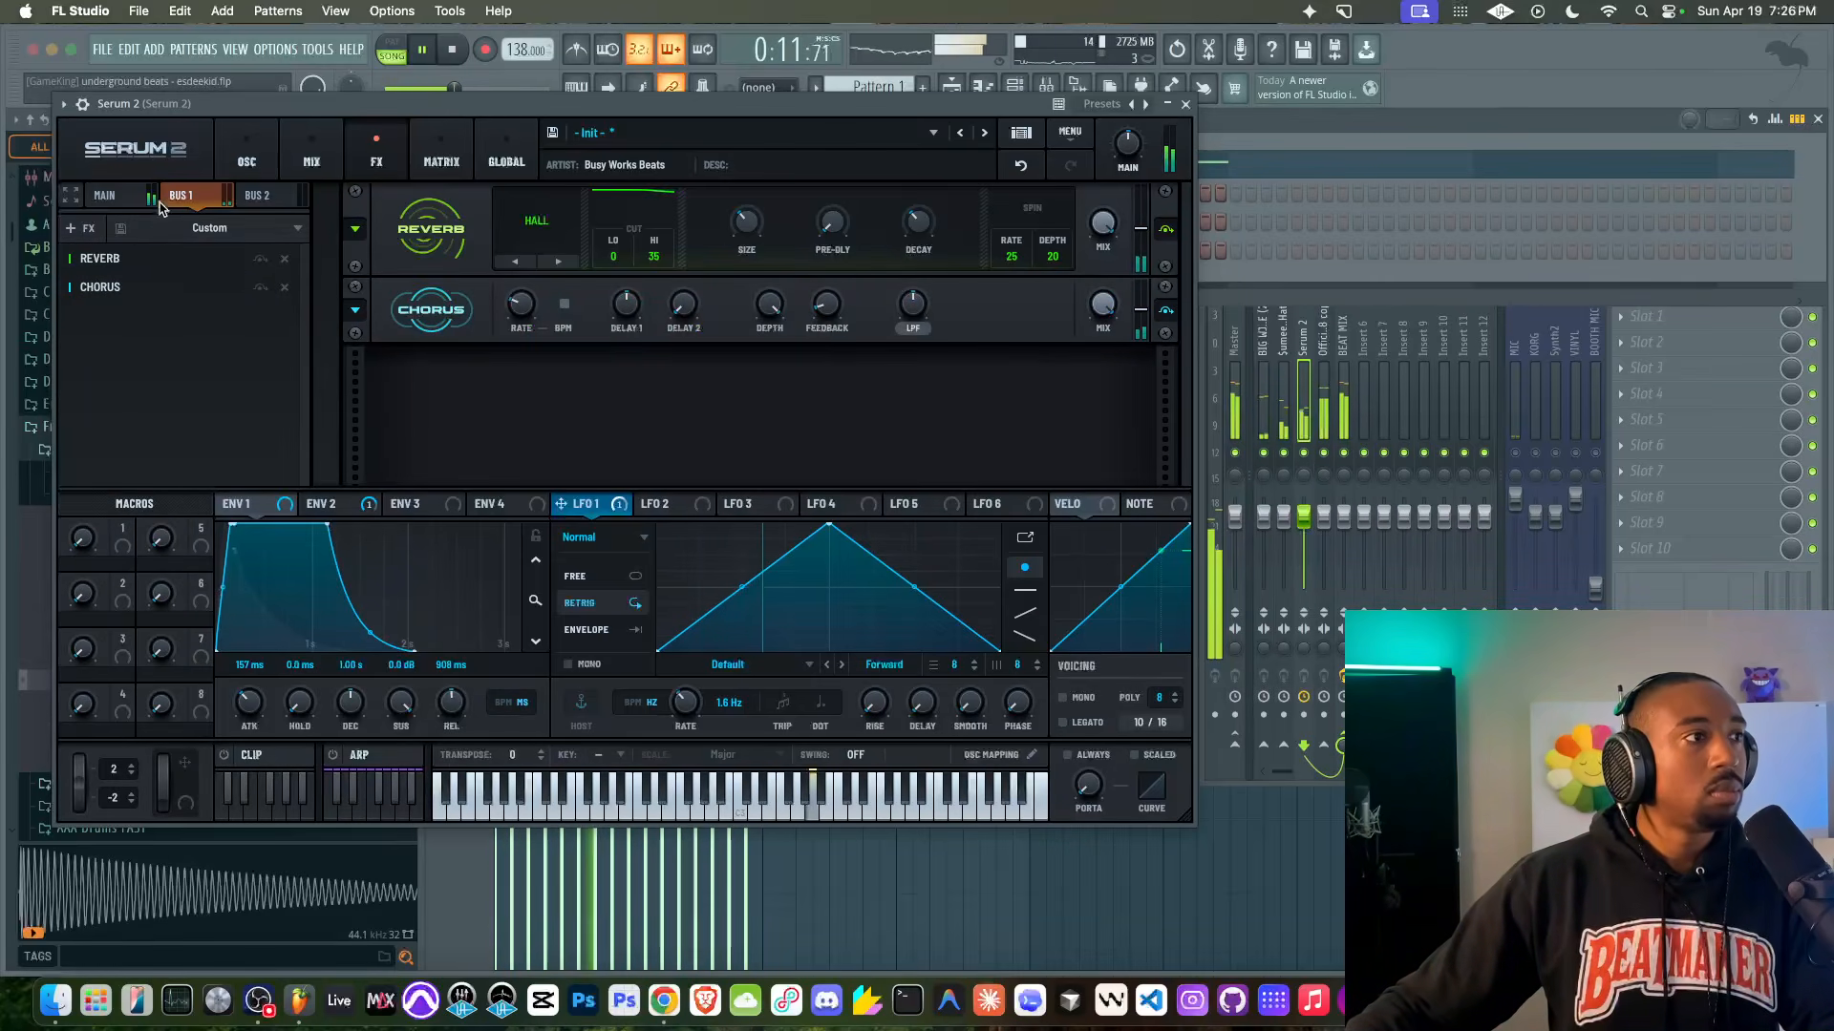
pyautogui.click(104, 195)
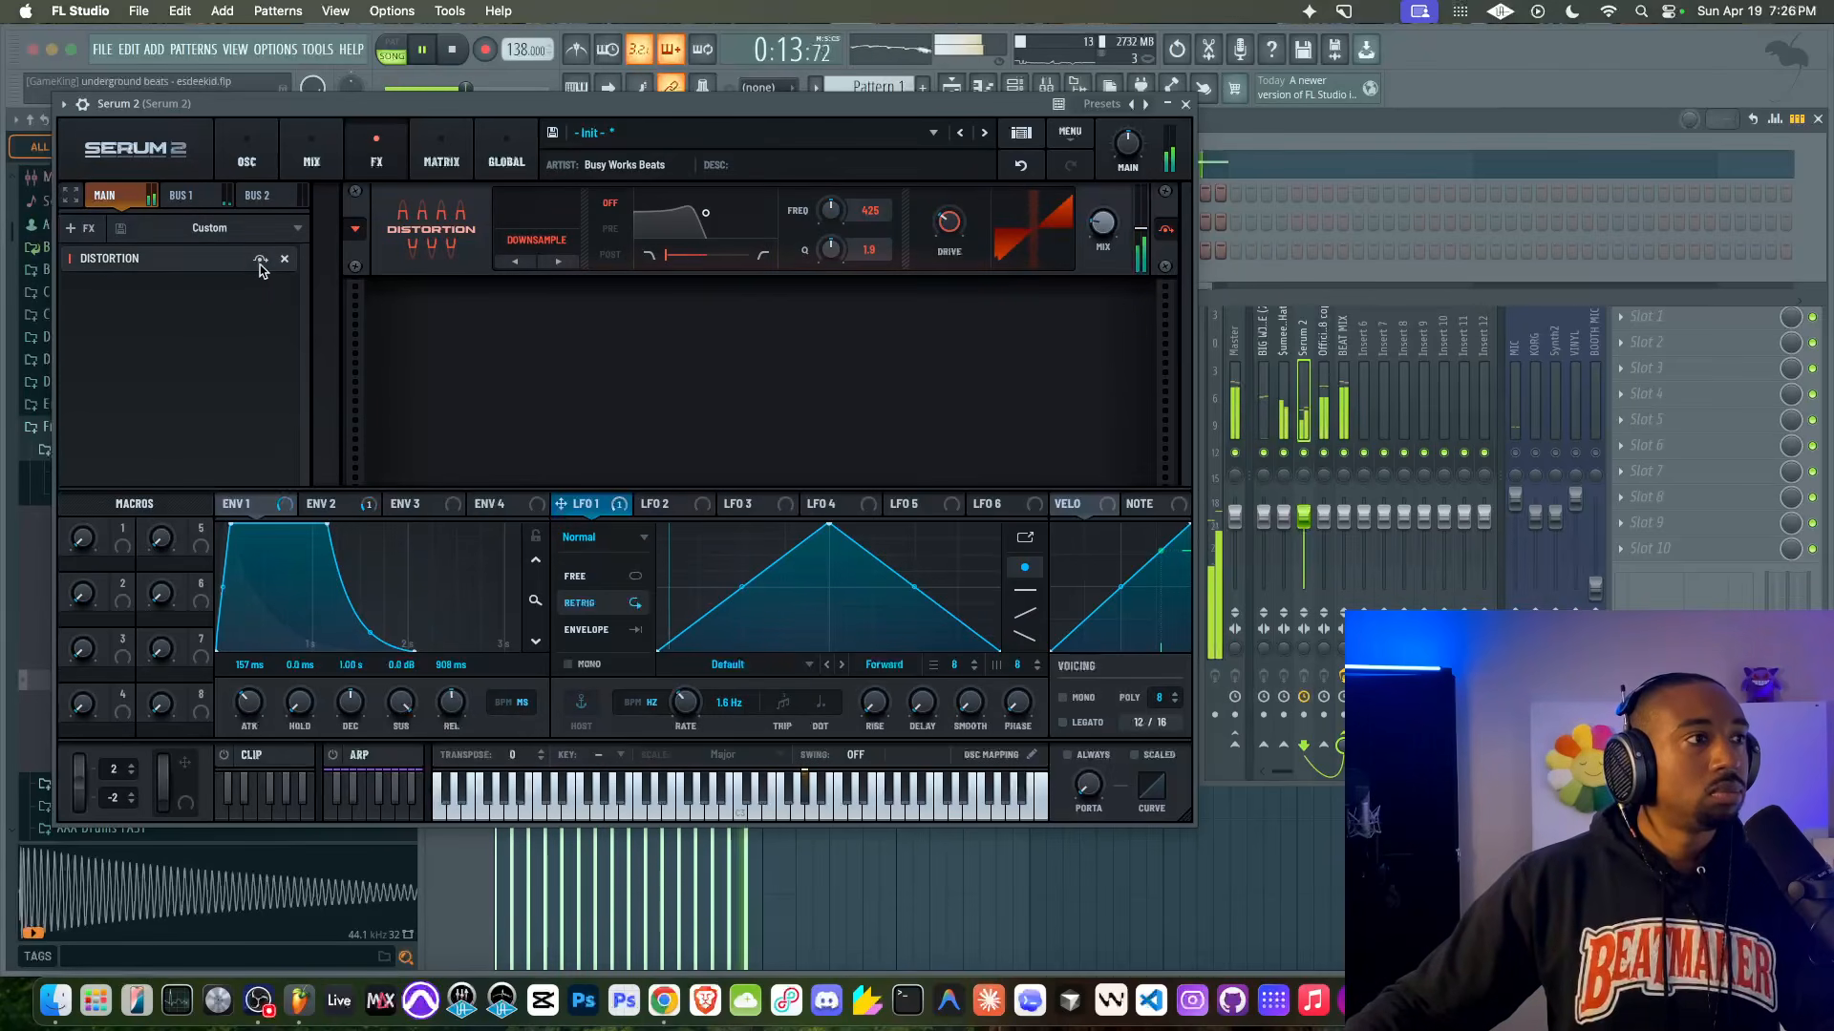
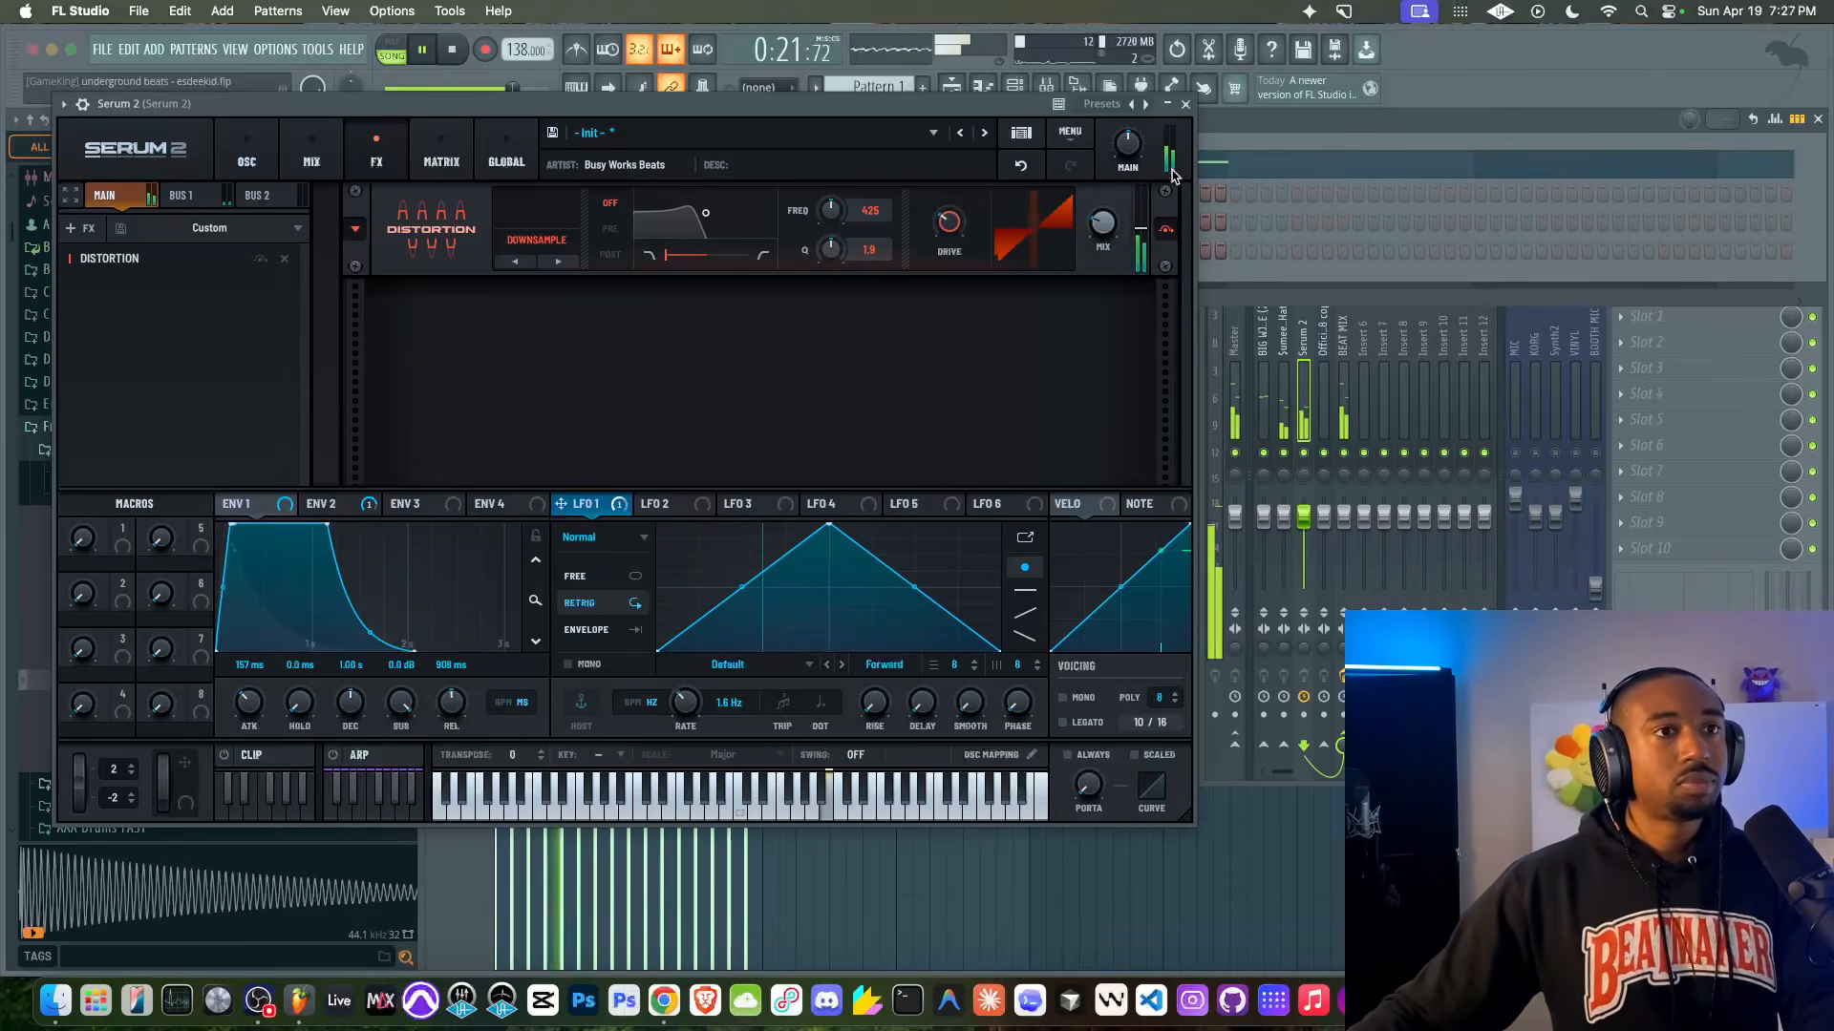
pyautogui.click(1186, 104)
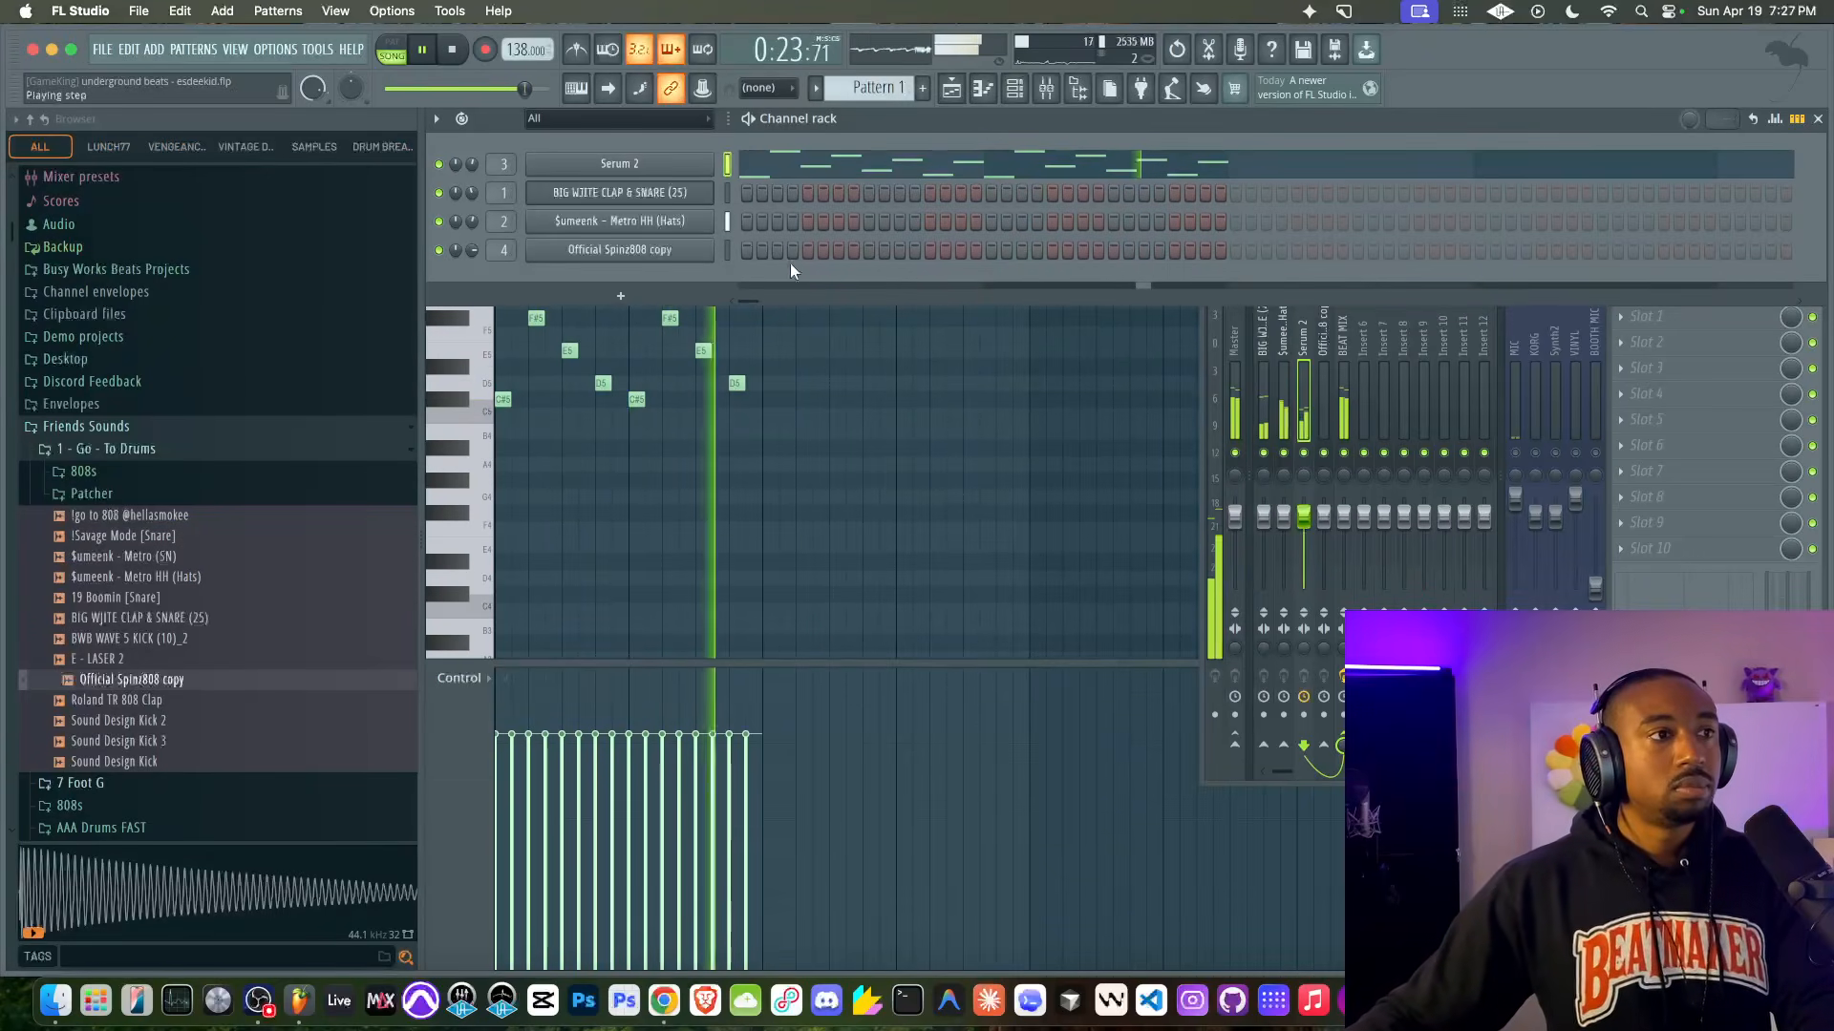
# Step: Reopen Serum 2 and set the ENV 1 attack to about 163 ms
pyautogui.click(686, 164)
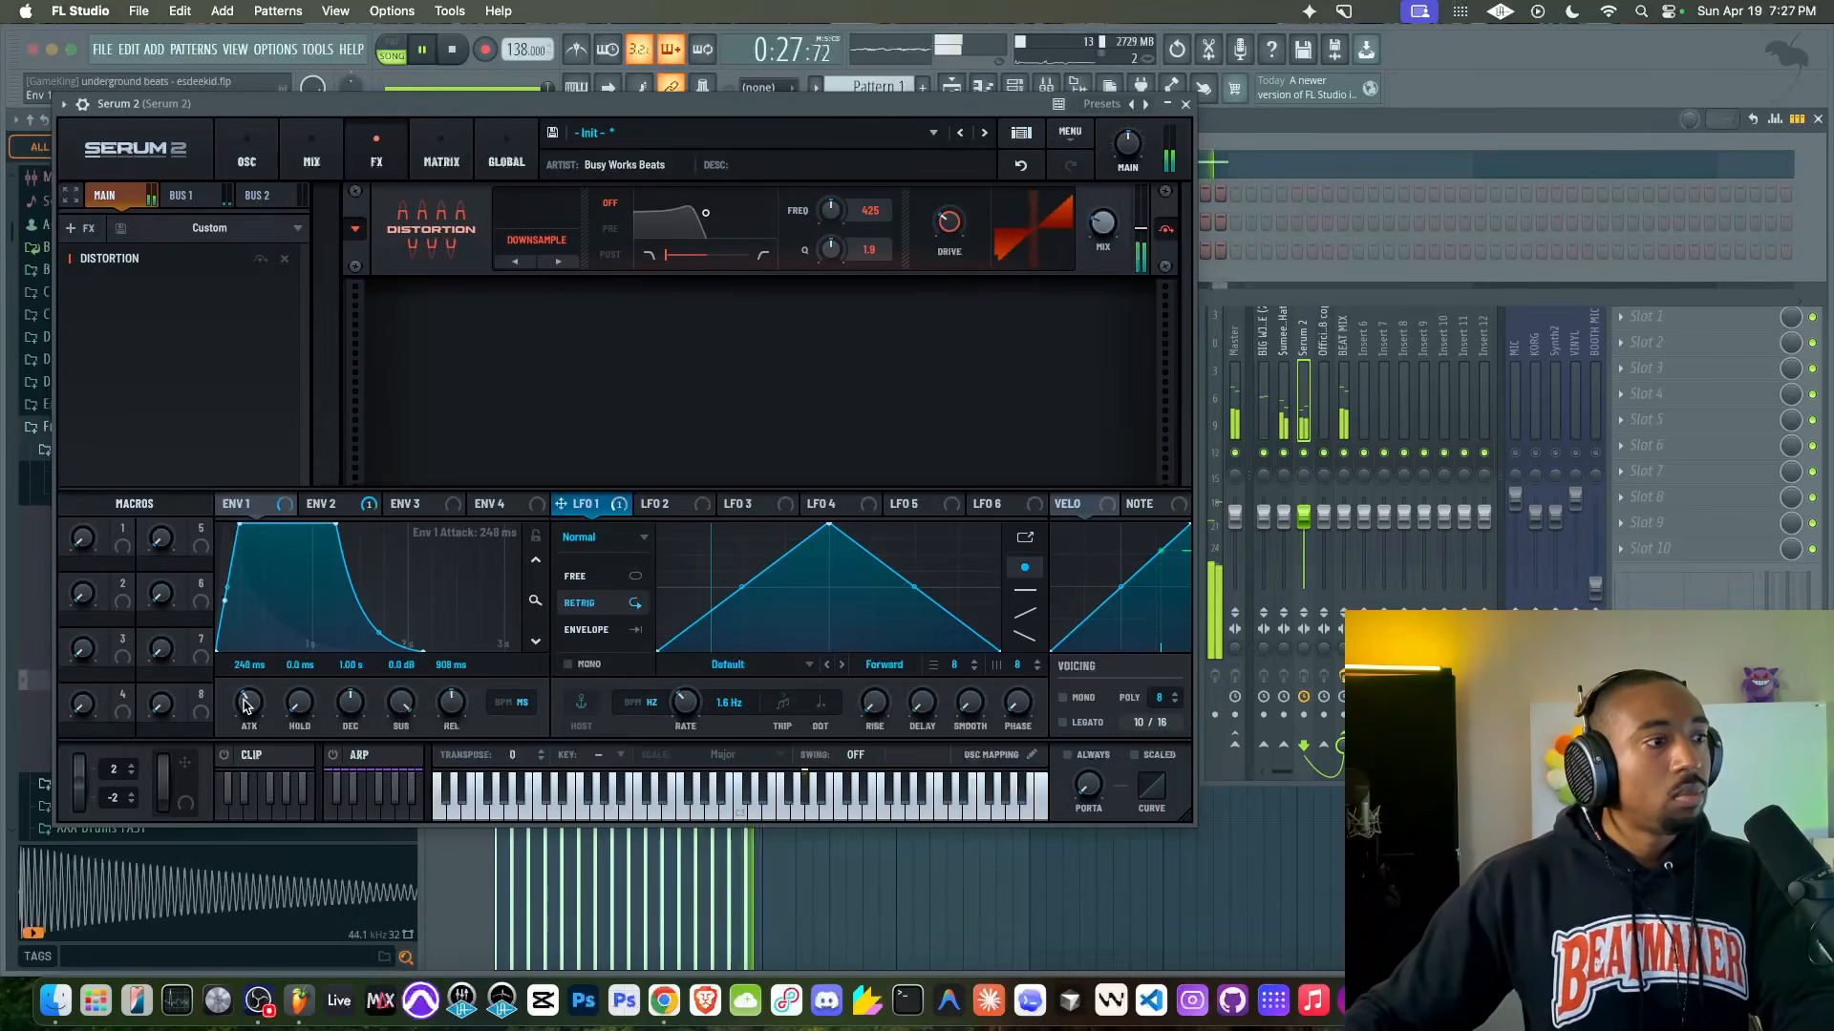
pyautogui.moveTo(244, 706); pyautogui.dragTo(245, 708)
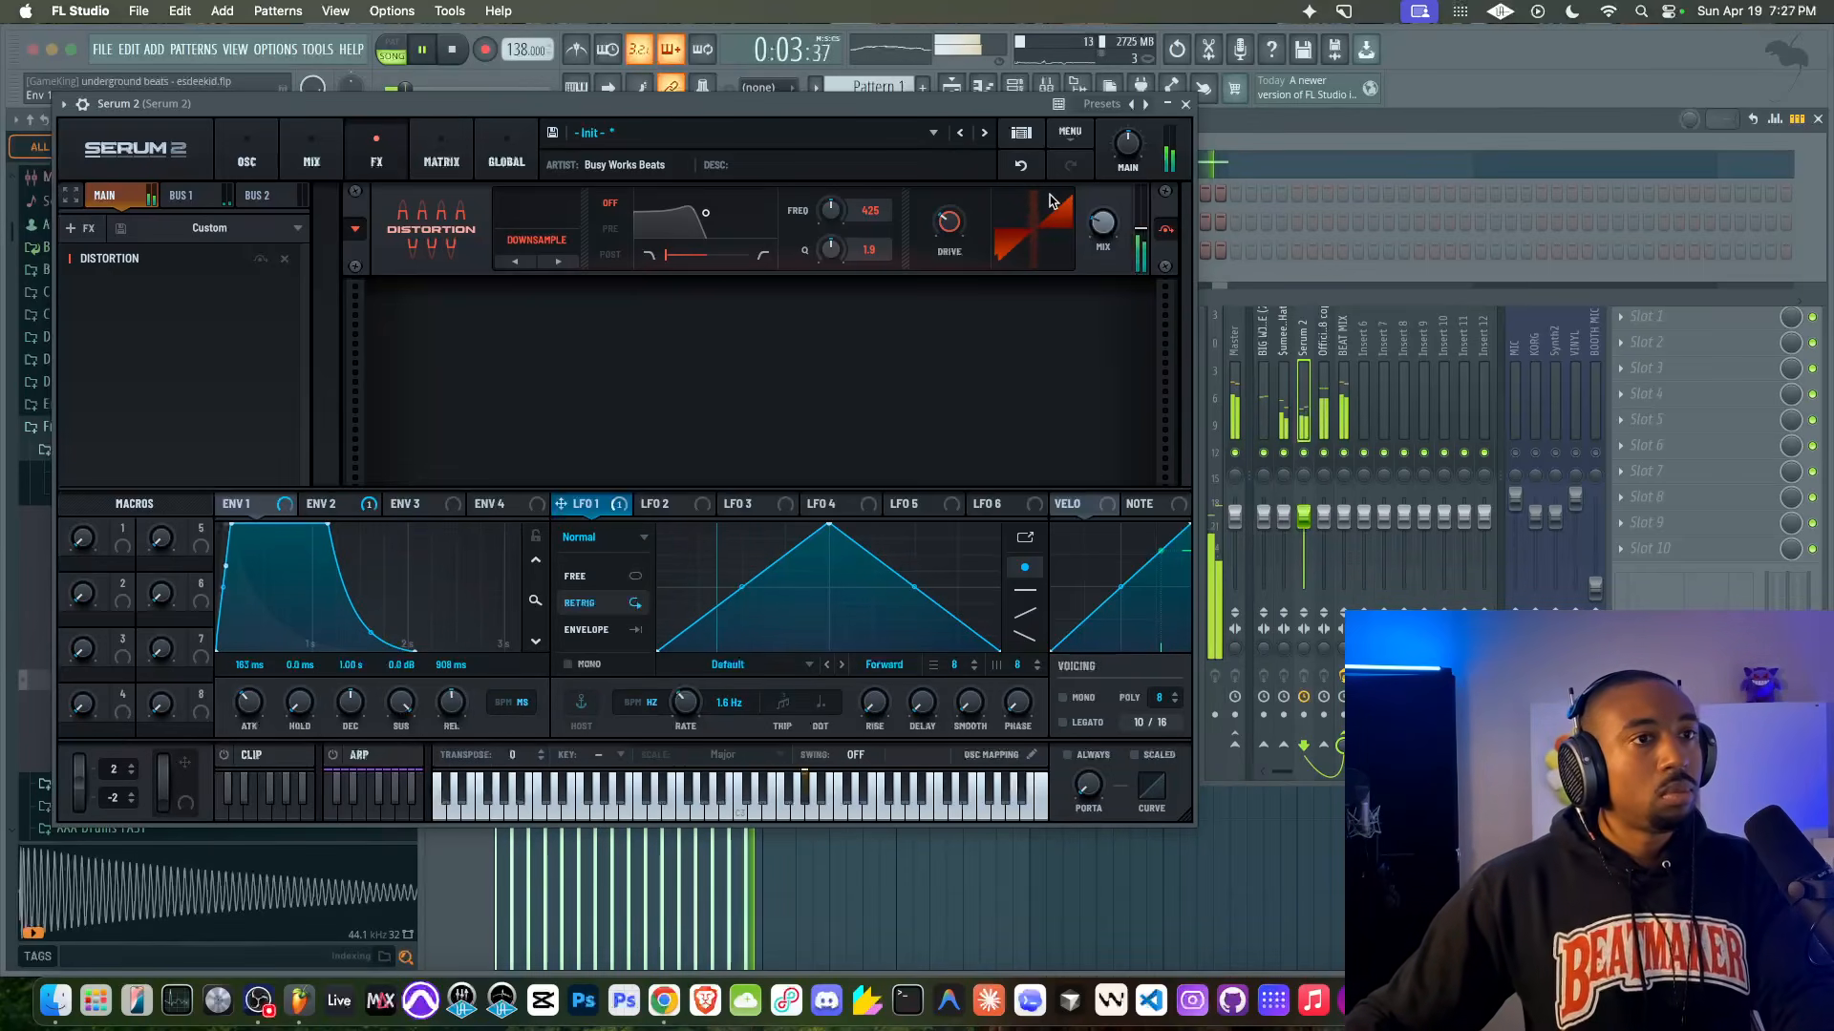
pyautogui.click(1185, 103)
# Step: Toggle the MIC mixer track and play the pattern to listen to the current mix
pyautogui.click(1520, 460)
pyautogui.press('space')
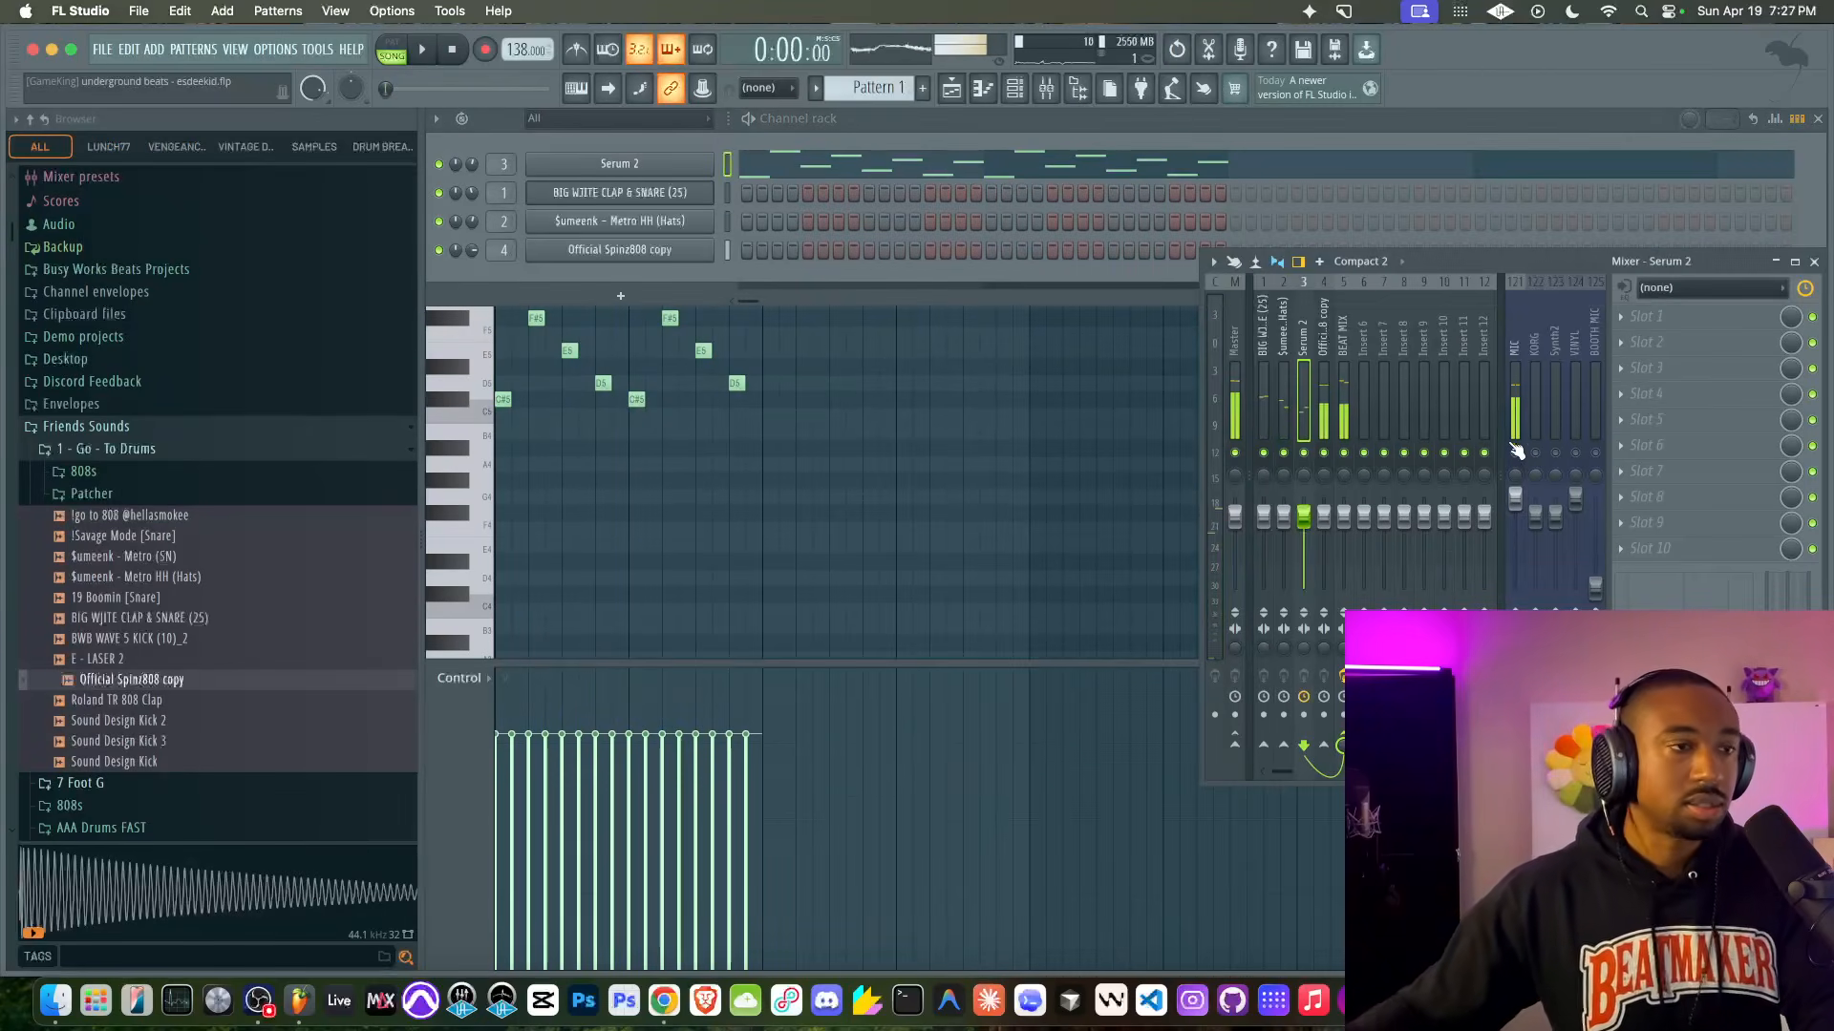
pyautogui.press('space')
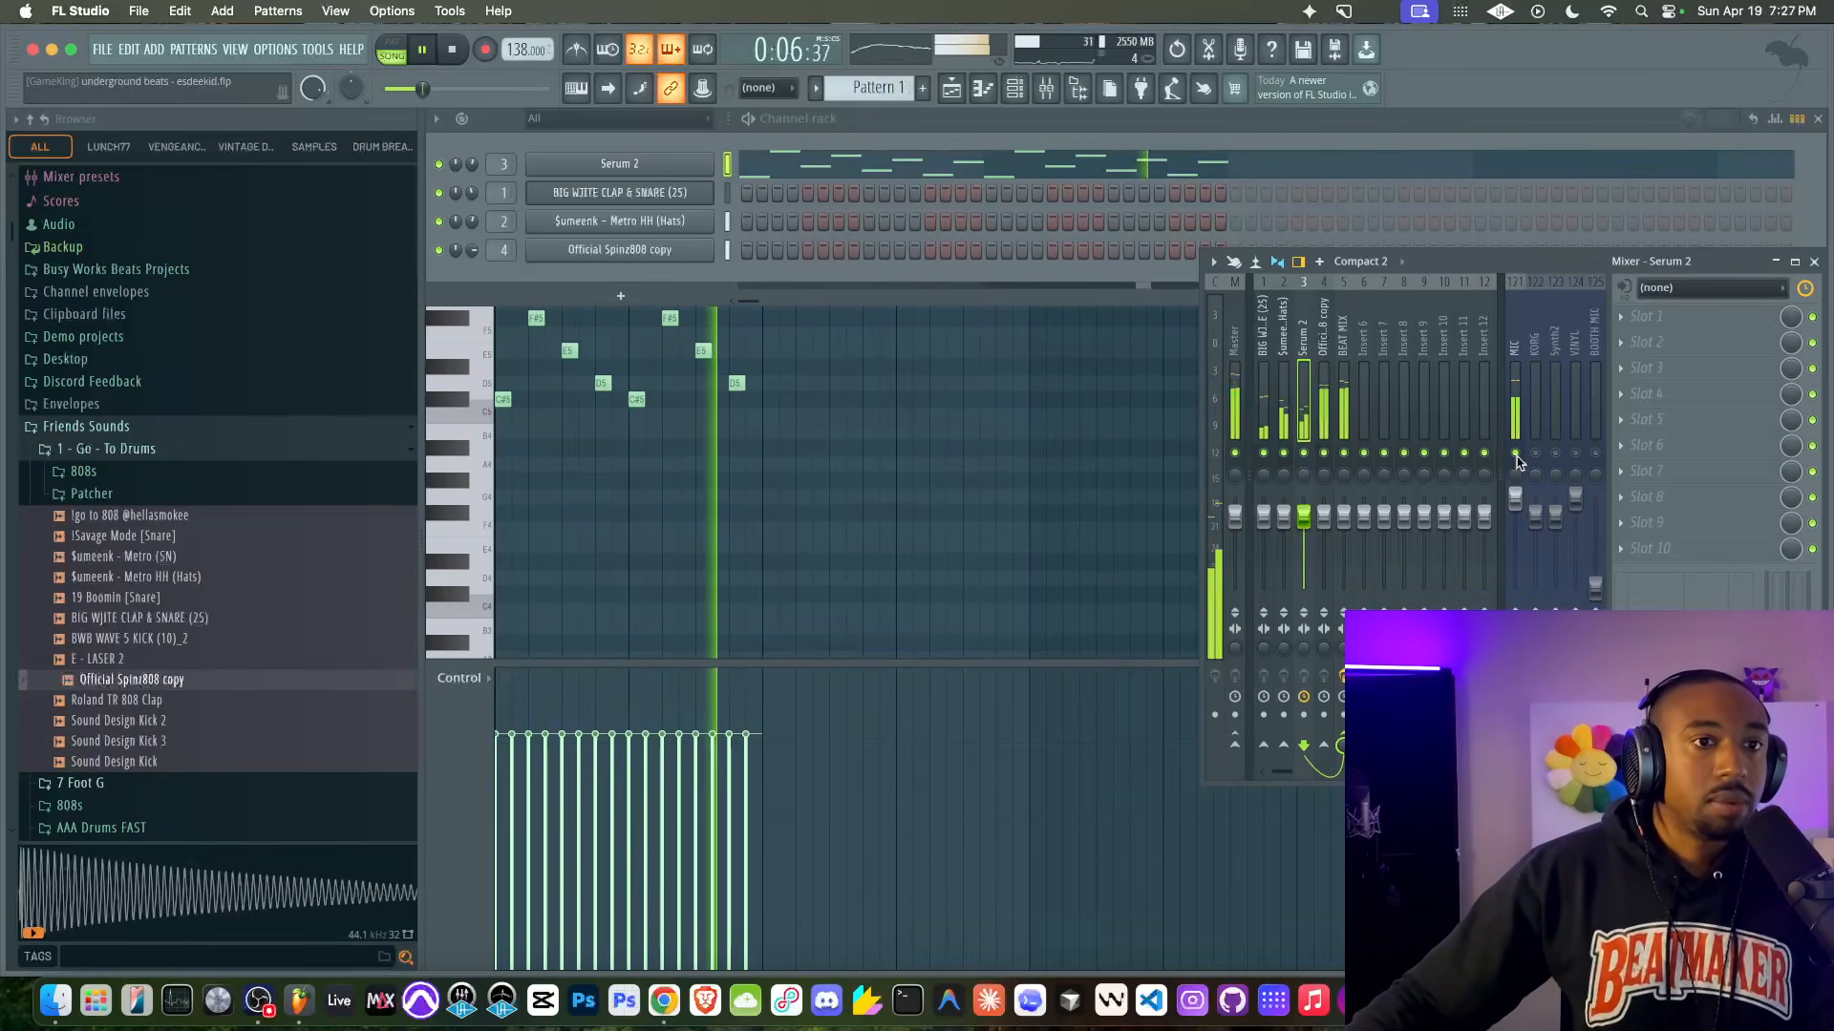
pyautogui.press('space')
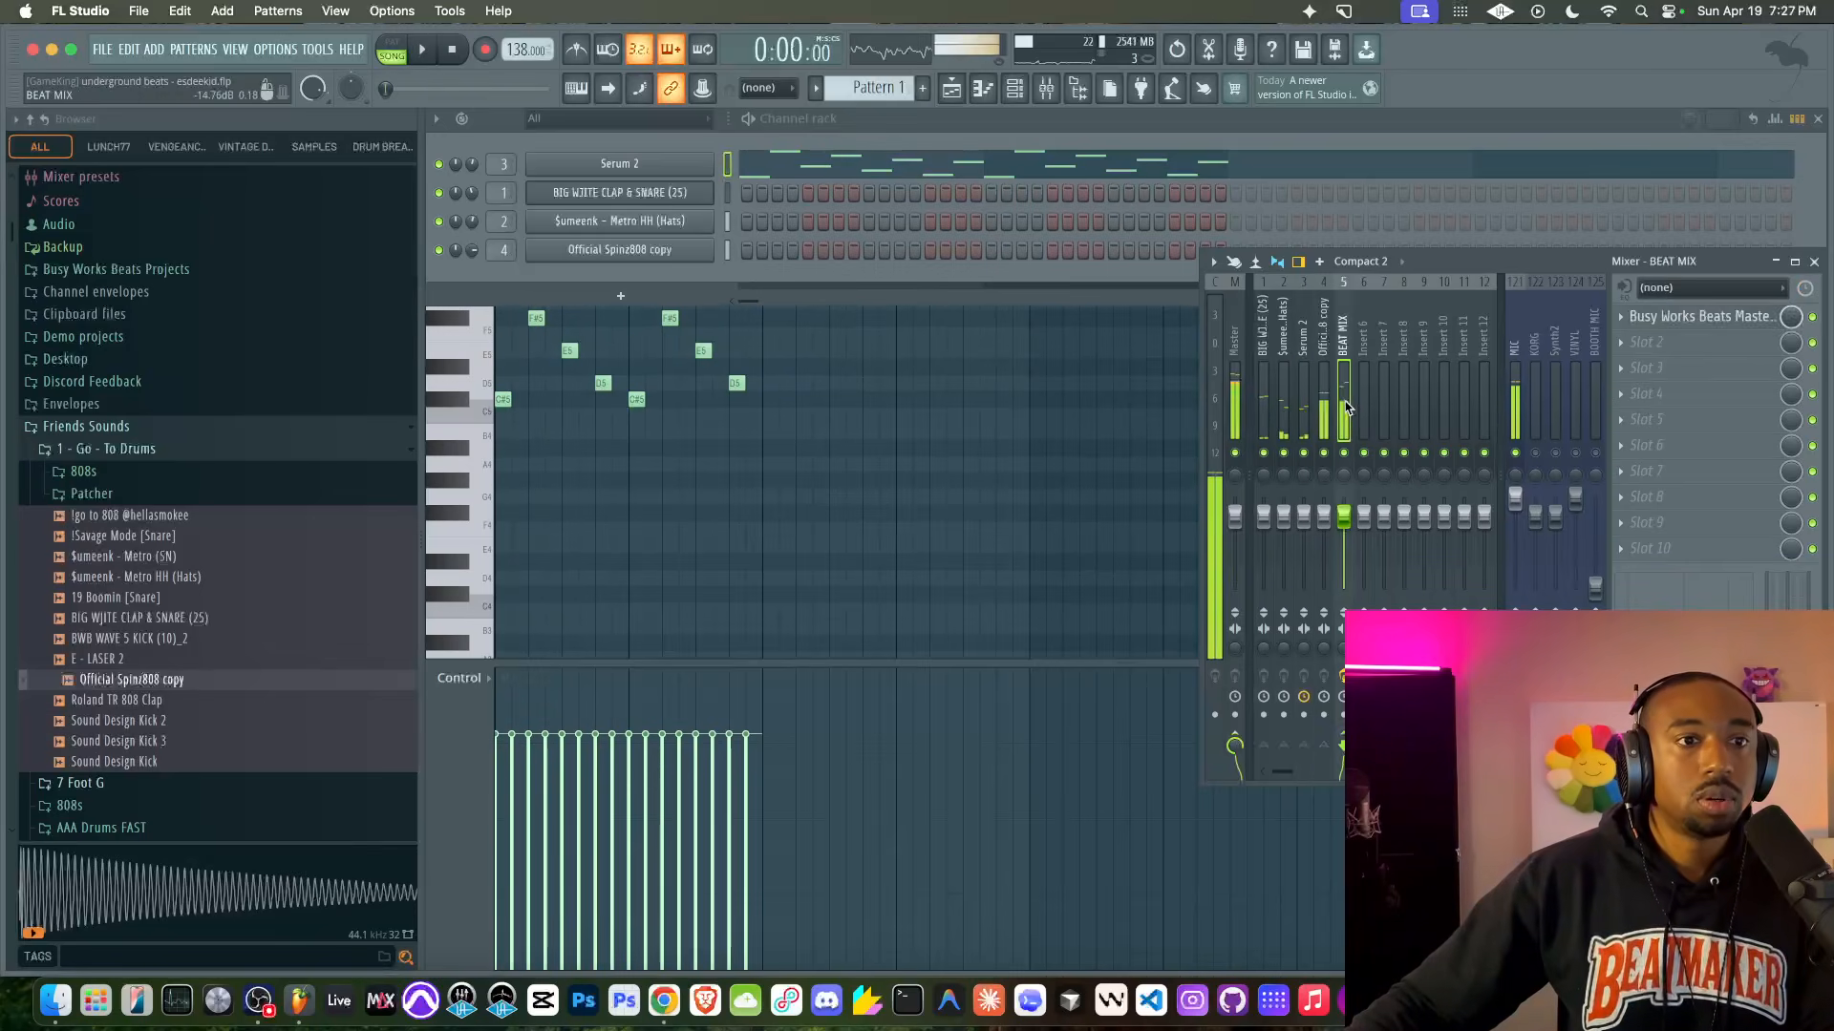
# Step: Load Busy Works Beats 808 into the first effect slot of the Official Spinz808 copy track and audition the pattern
pyautogui.click(1642, 330)
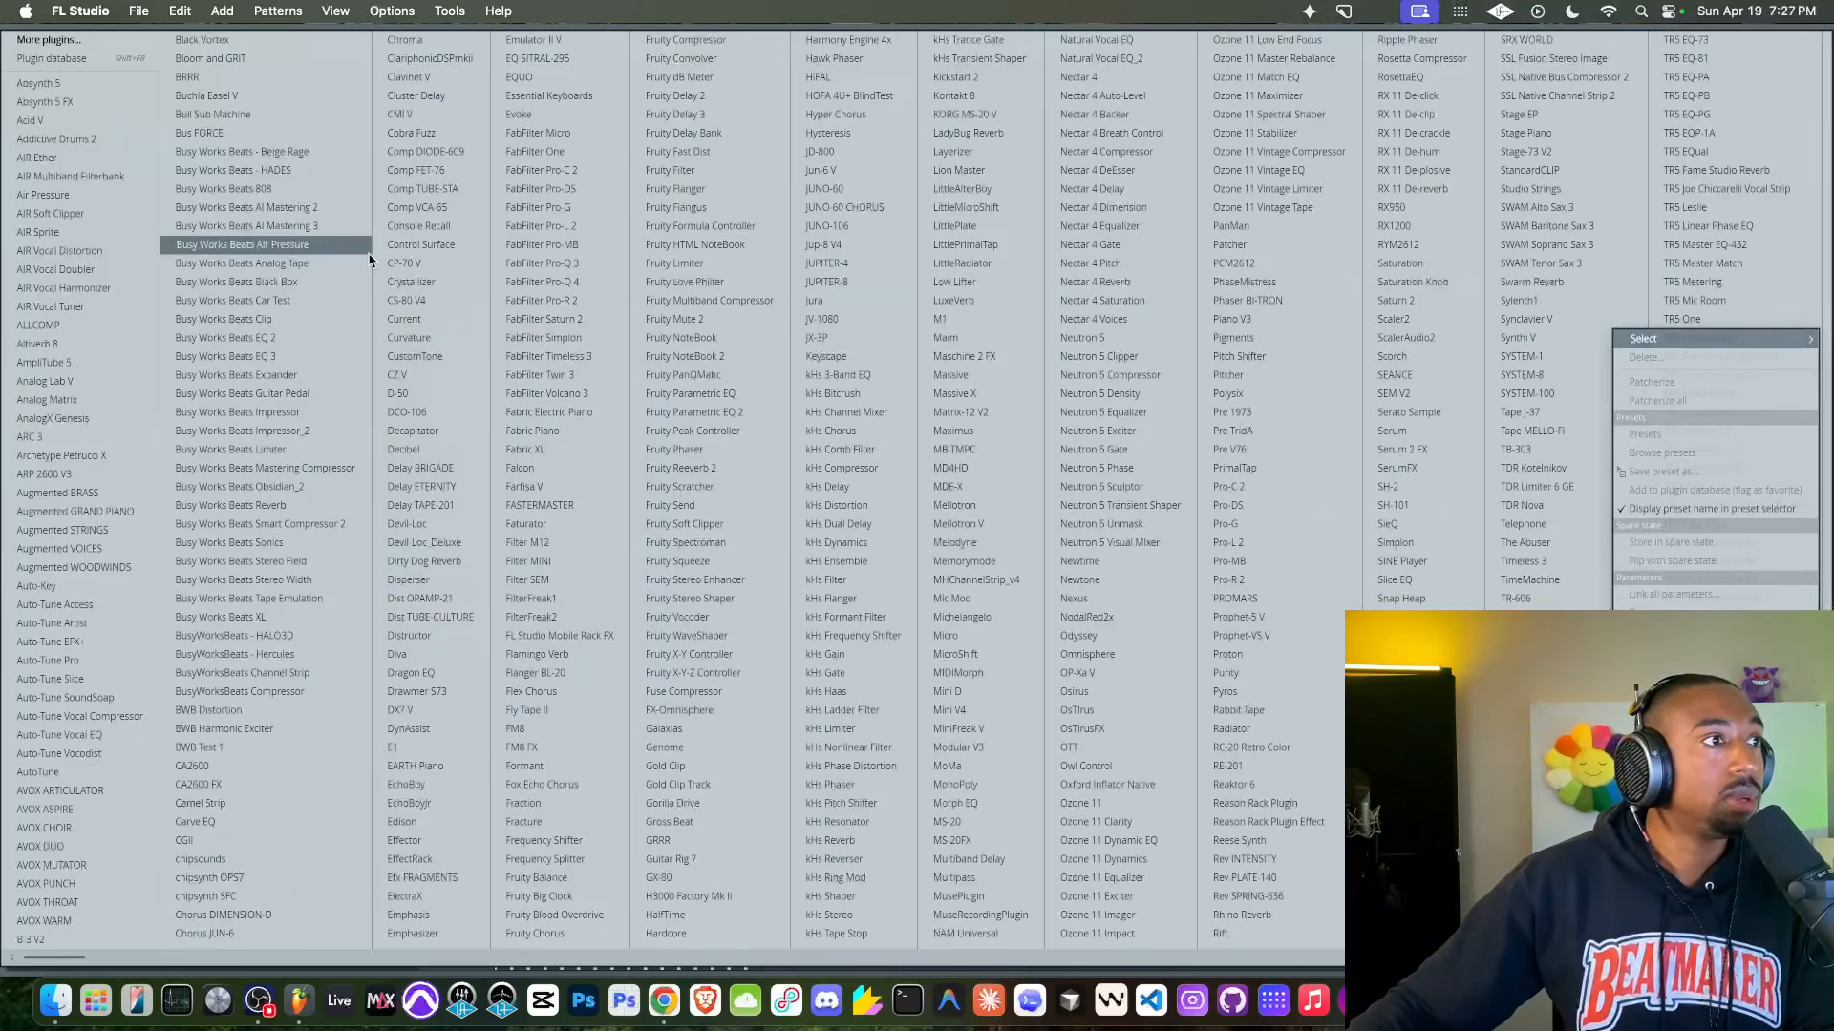
pyautogui.click(319, 197)
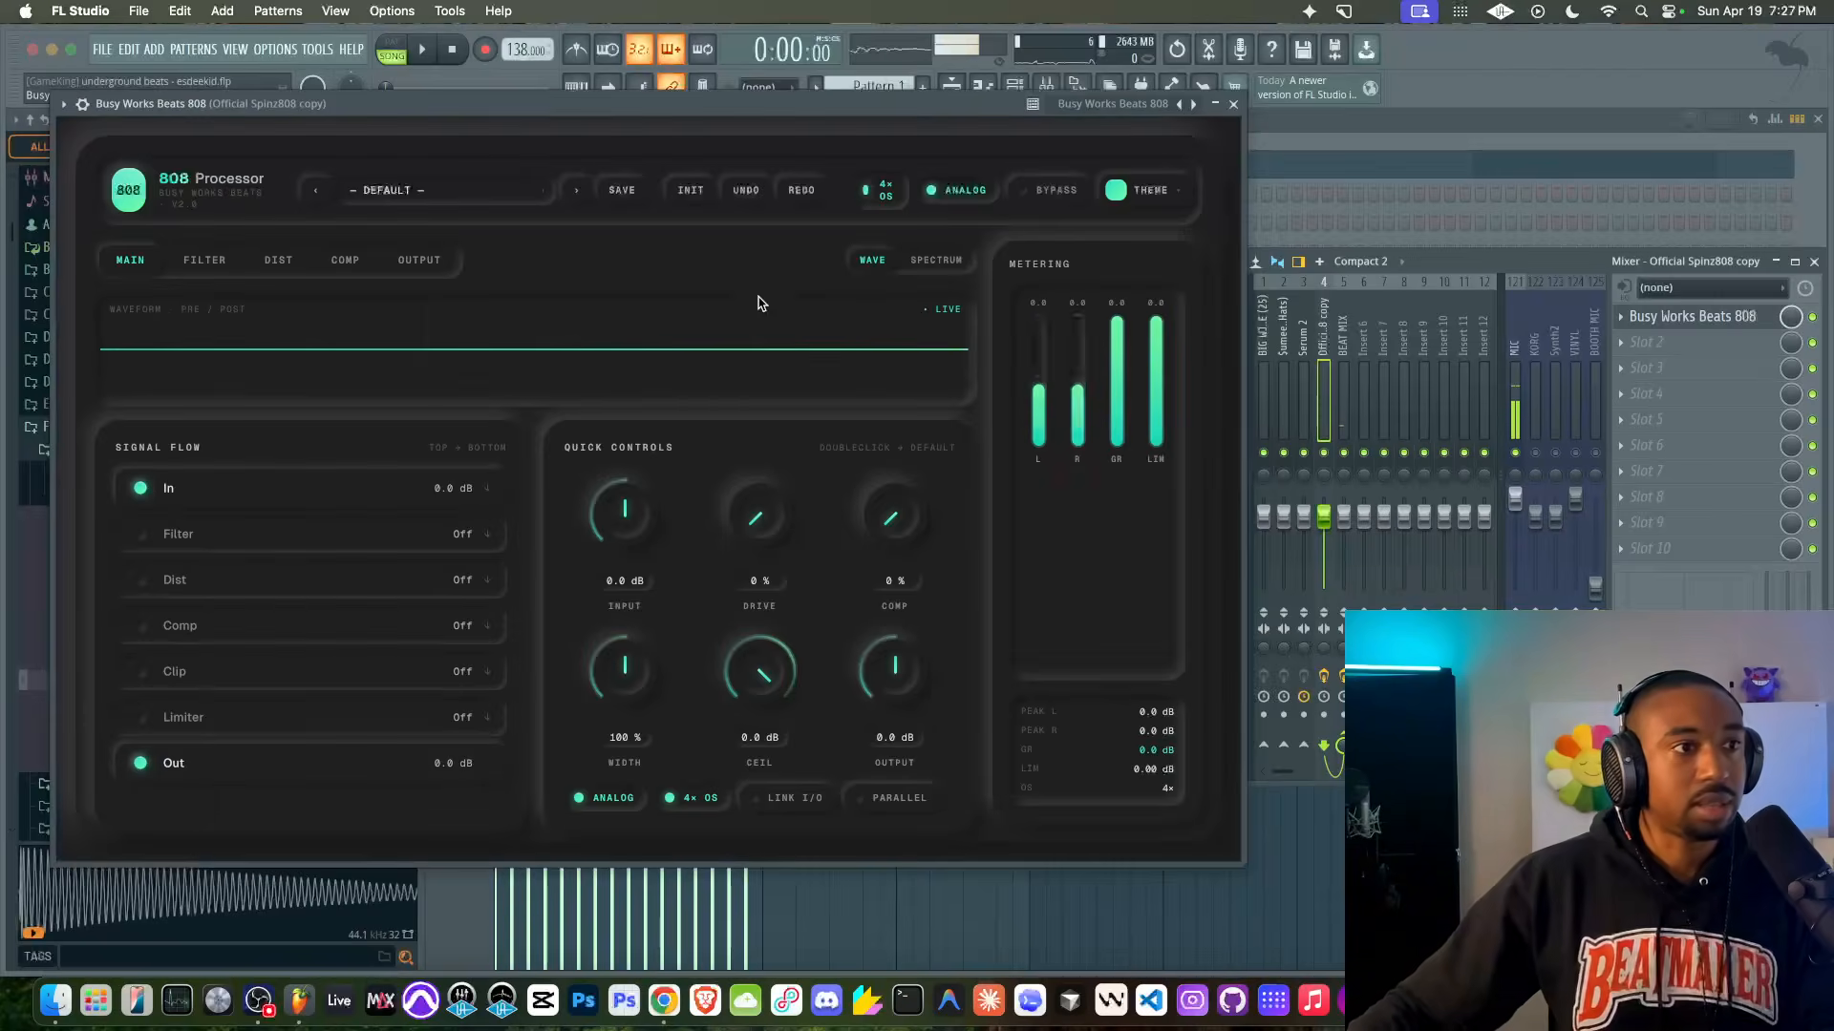
pyautogui.press('space')
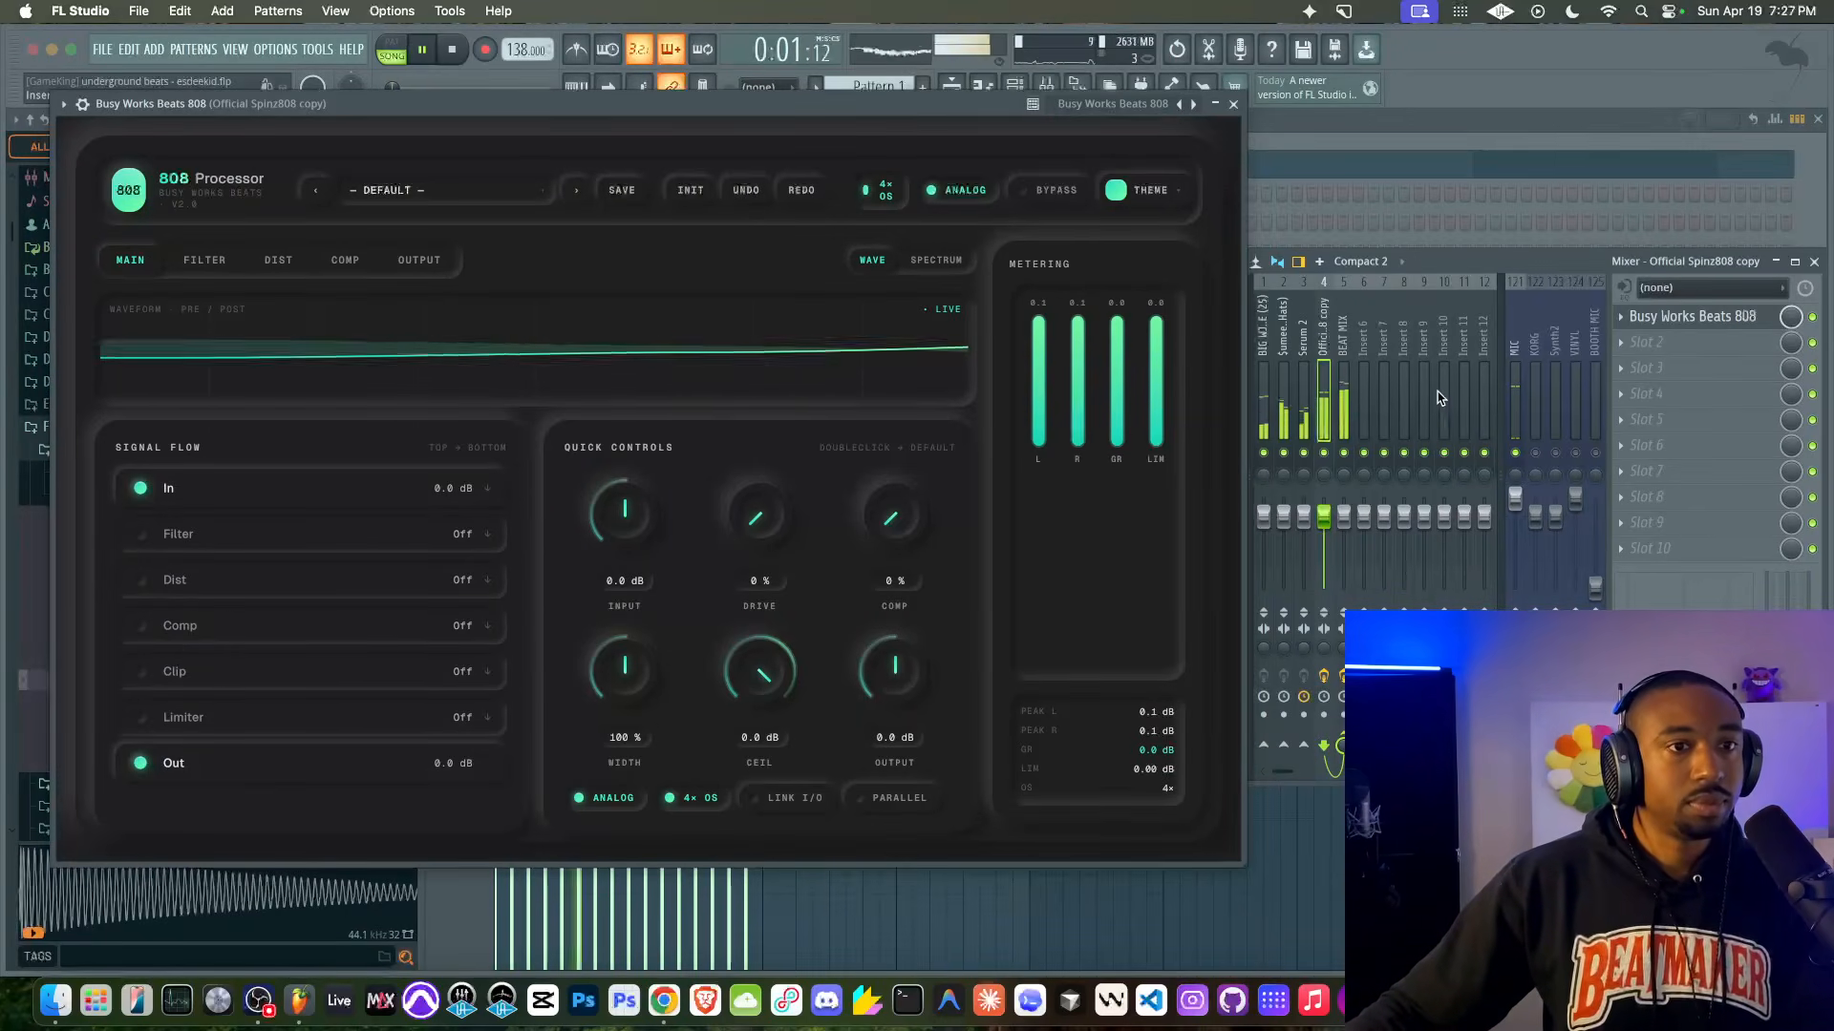
pyautogui.click(1356, 399)
pyautogui.click(1343, 399)
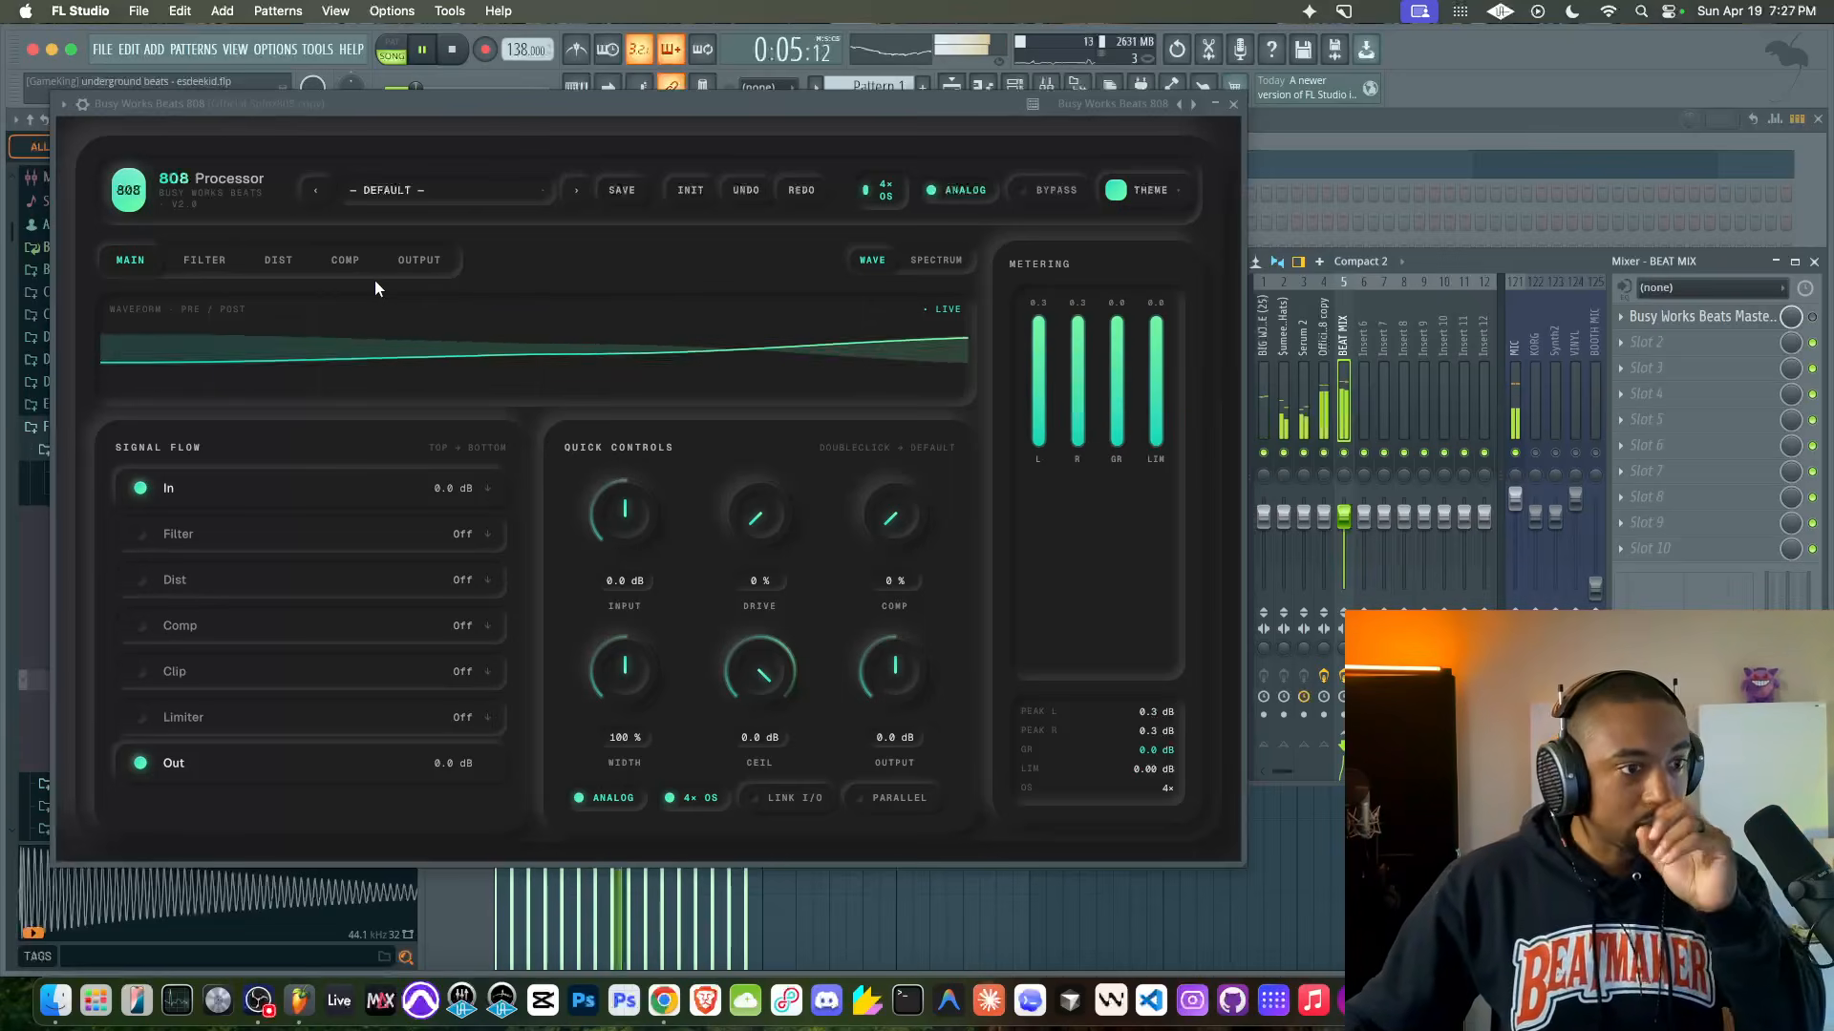
# Step: Set the 808 processor's distortion mode to Heat with an amount of 78%
pyautogui.click(342, 261)
pyautogui.click(278, 260)
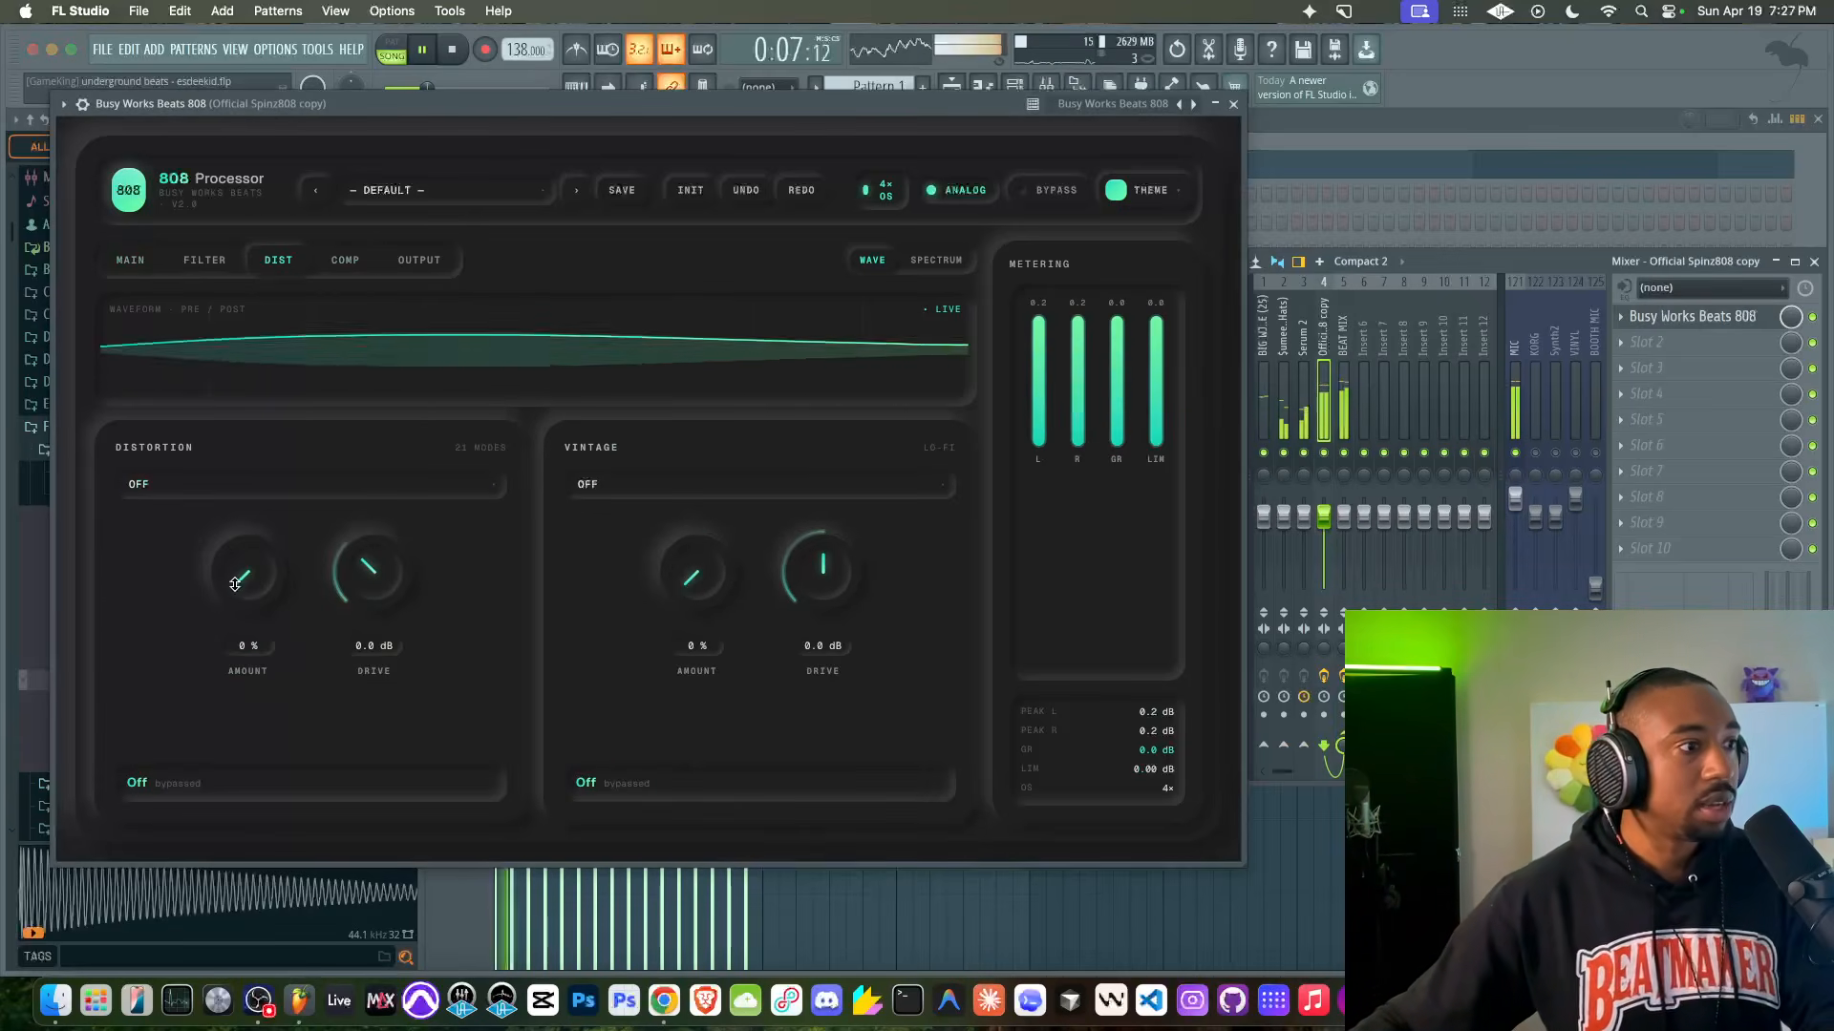
pyautogui.click(213, 491)
pyautogui.click(201, 515)
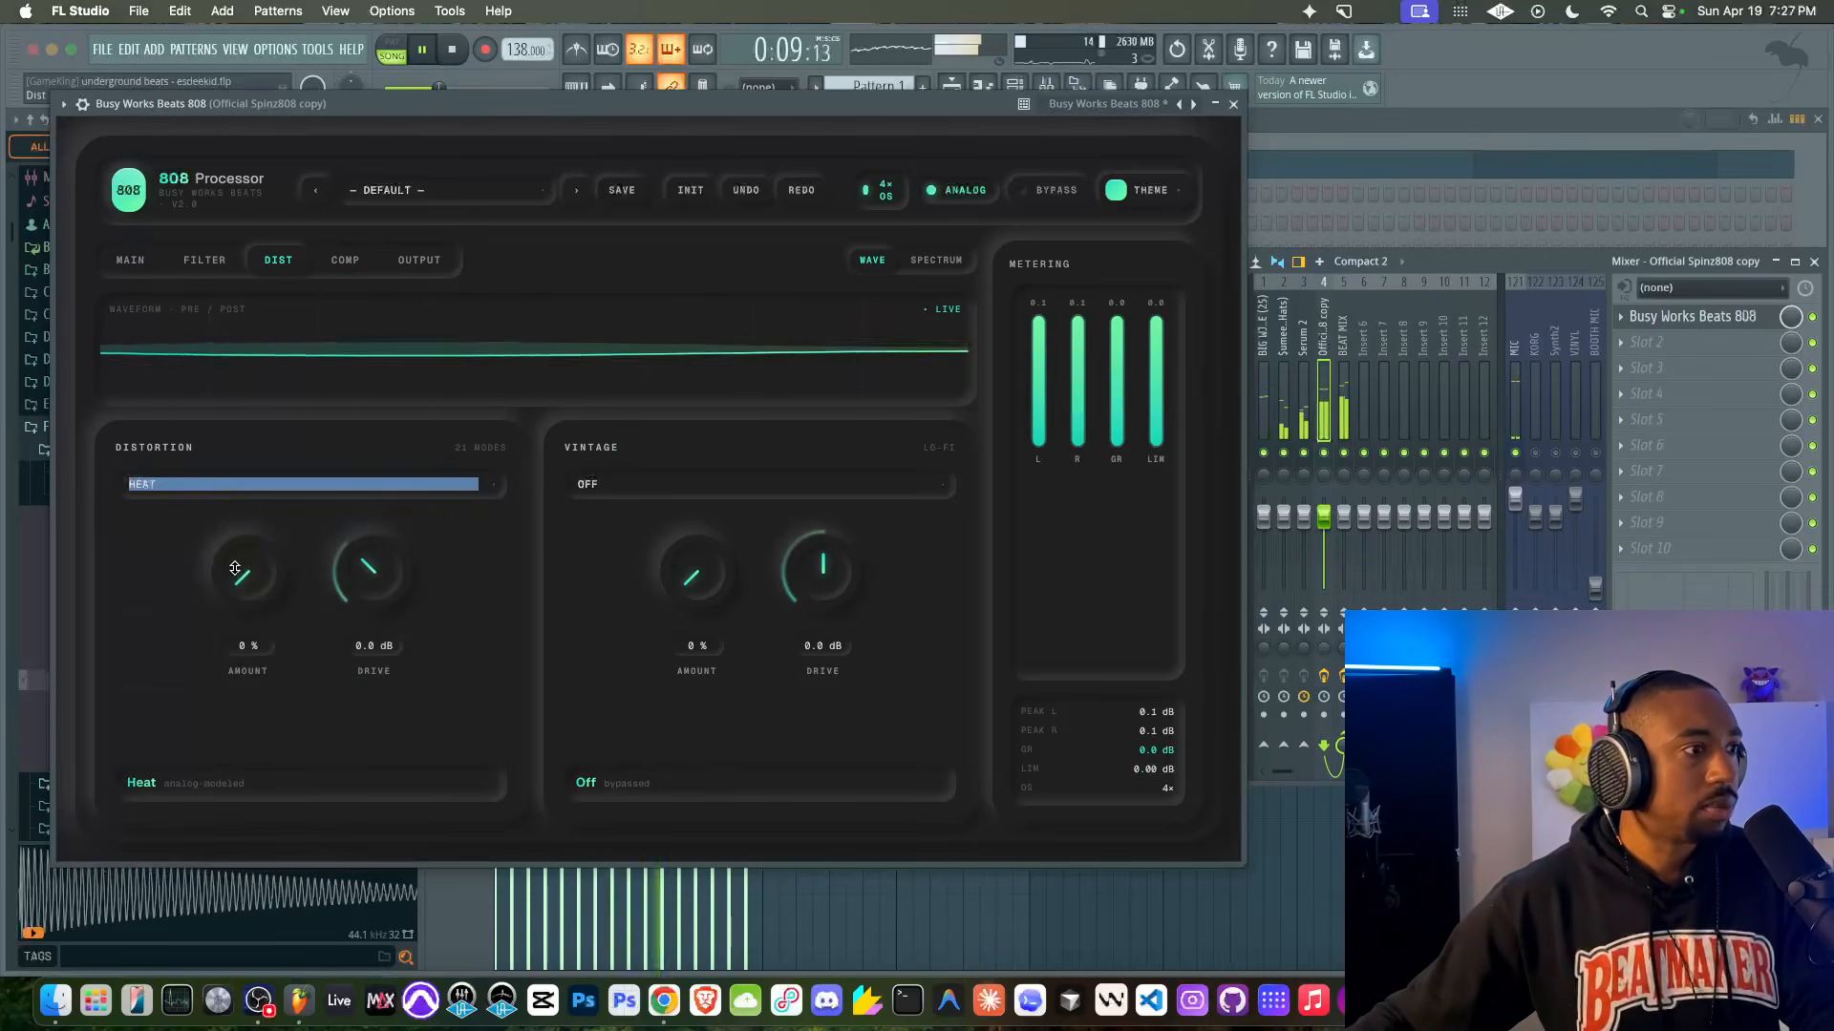
pyautogui.moveTo(247, 571); pyautogui.dragTo(250, 568)
pyautogui.click(286, 484)
pyautogui.click(643, 798)
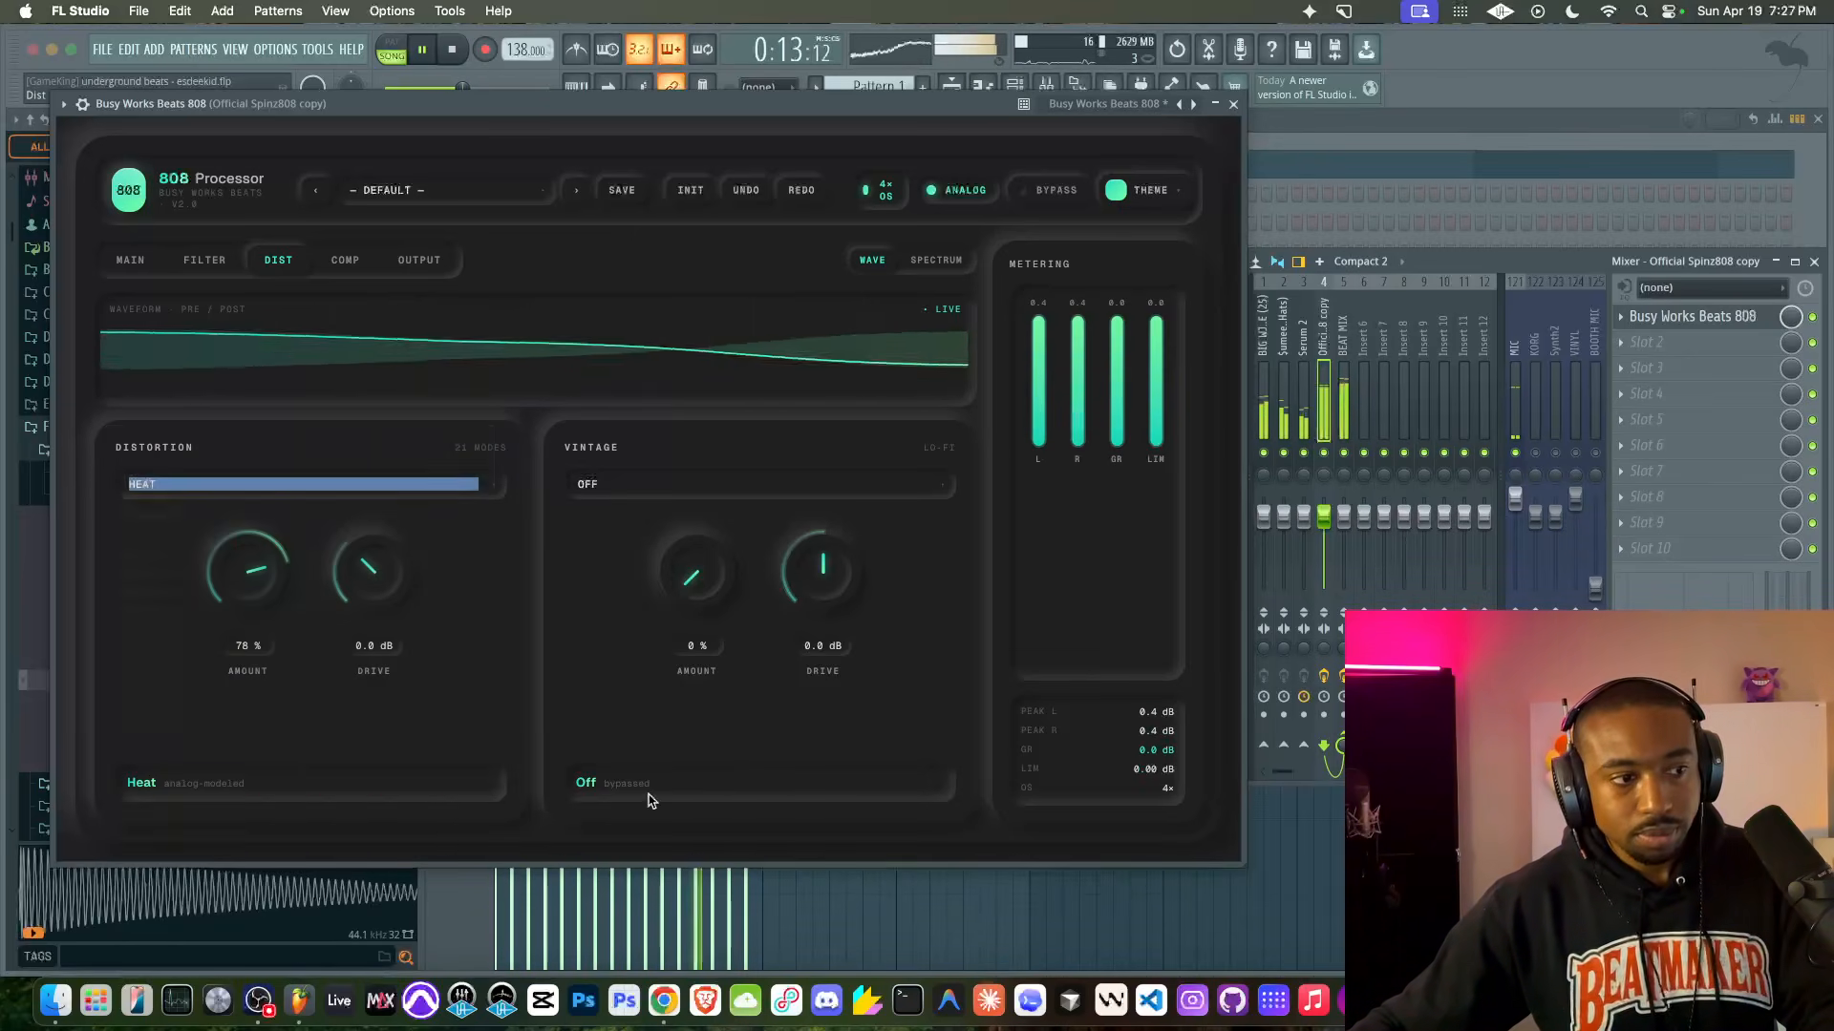
# Step: Switch to Chrome to check the EsDeeKid reference track 4 Raws on Tidal, and return to FL Studio
pyautogui.click(663, 1000)
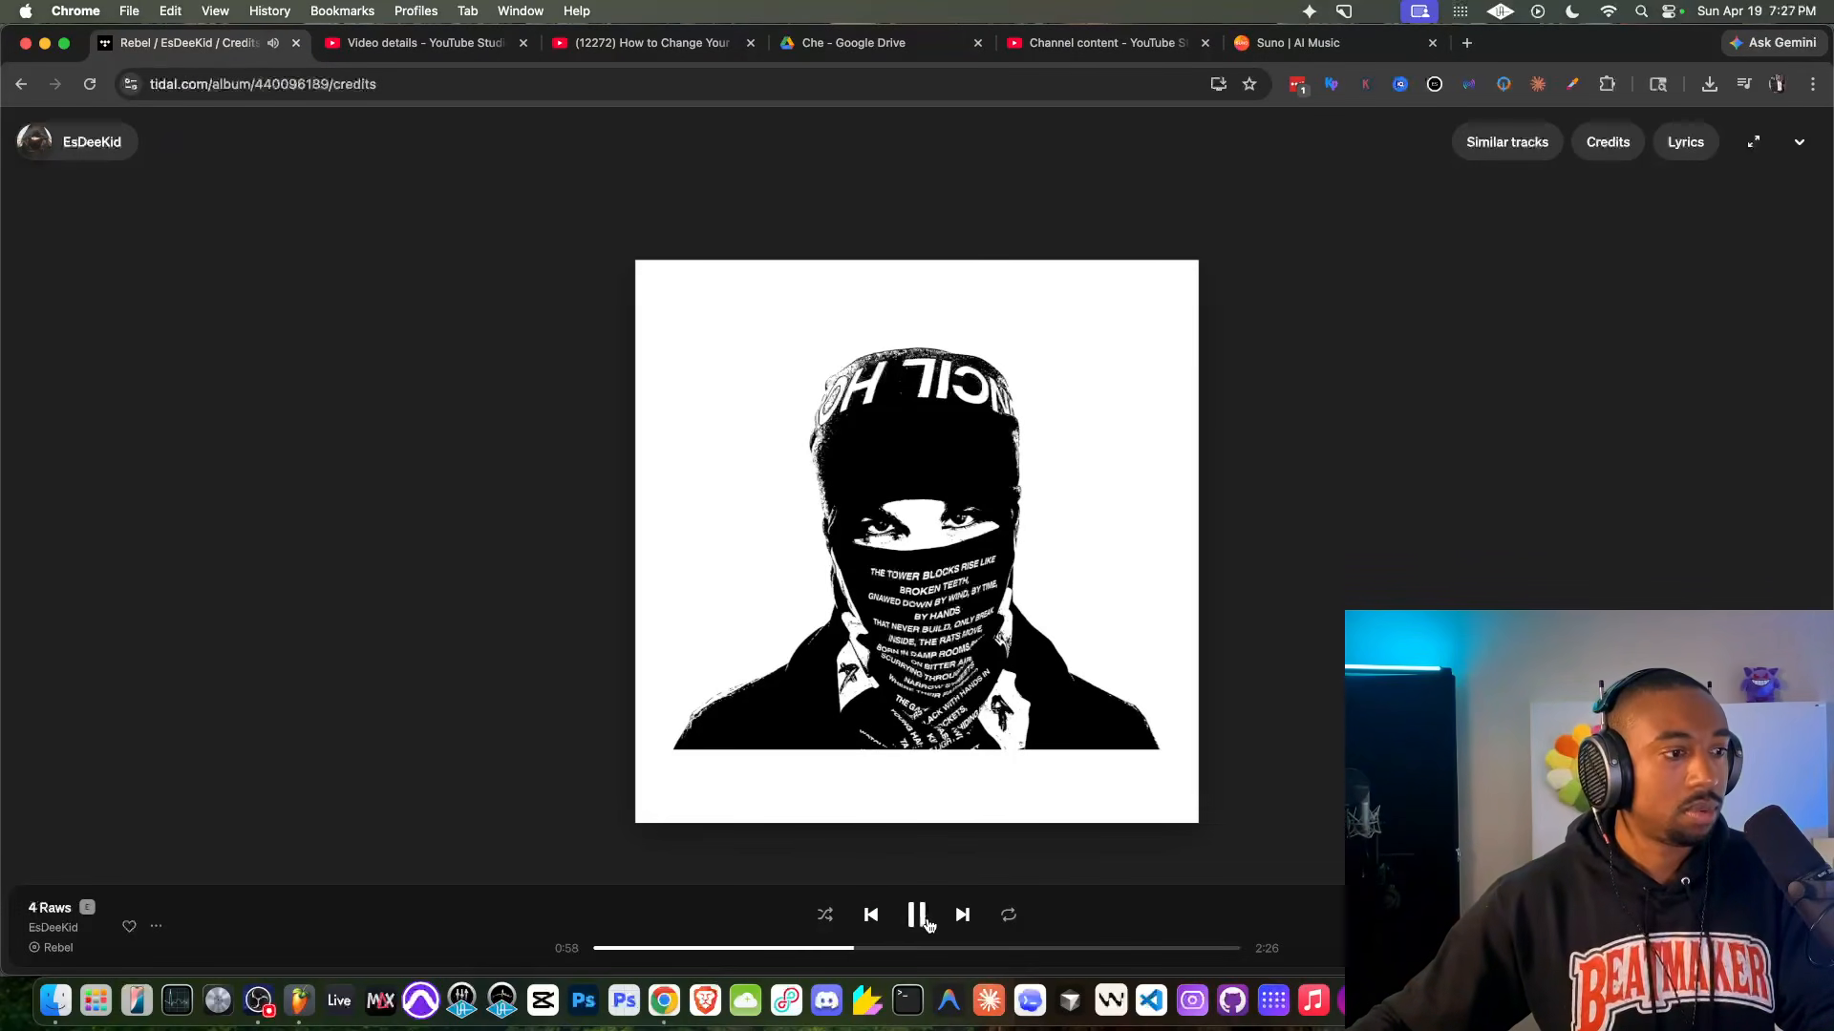
pyautogui.click(299, 1002)
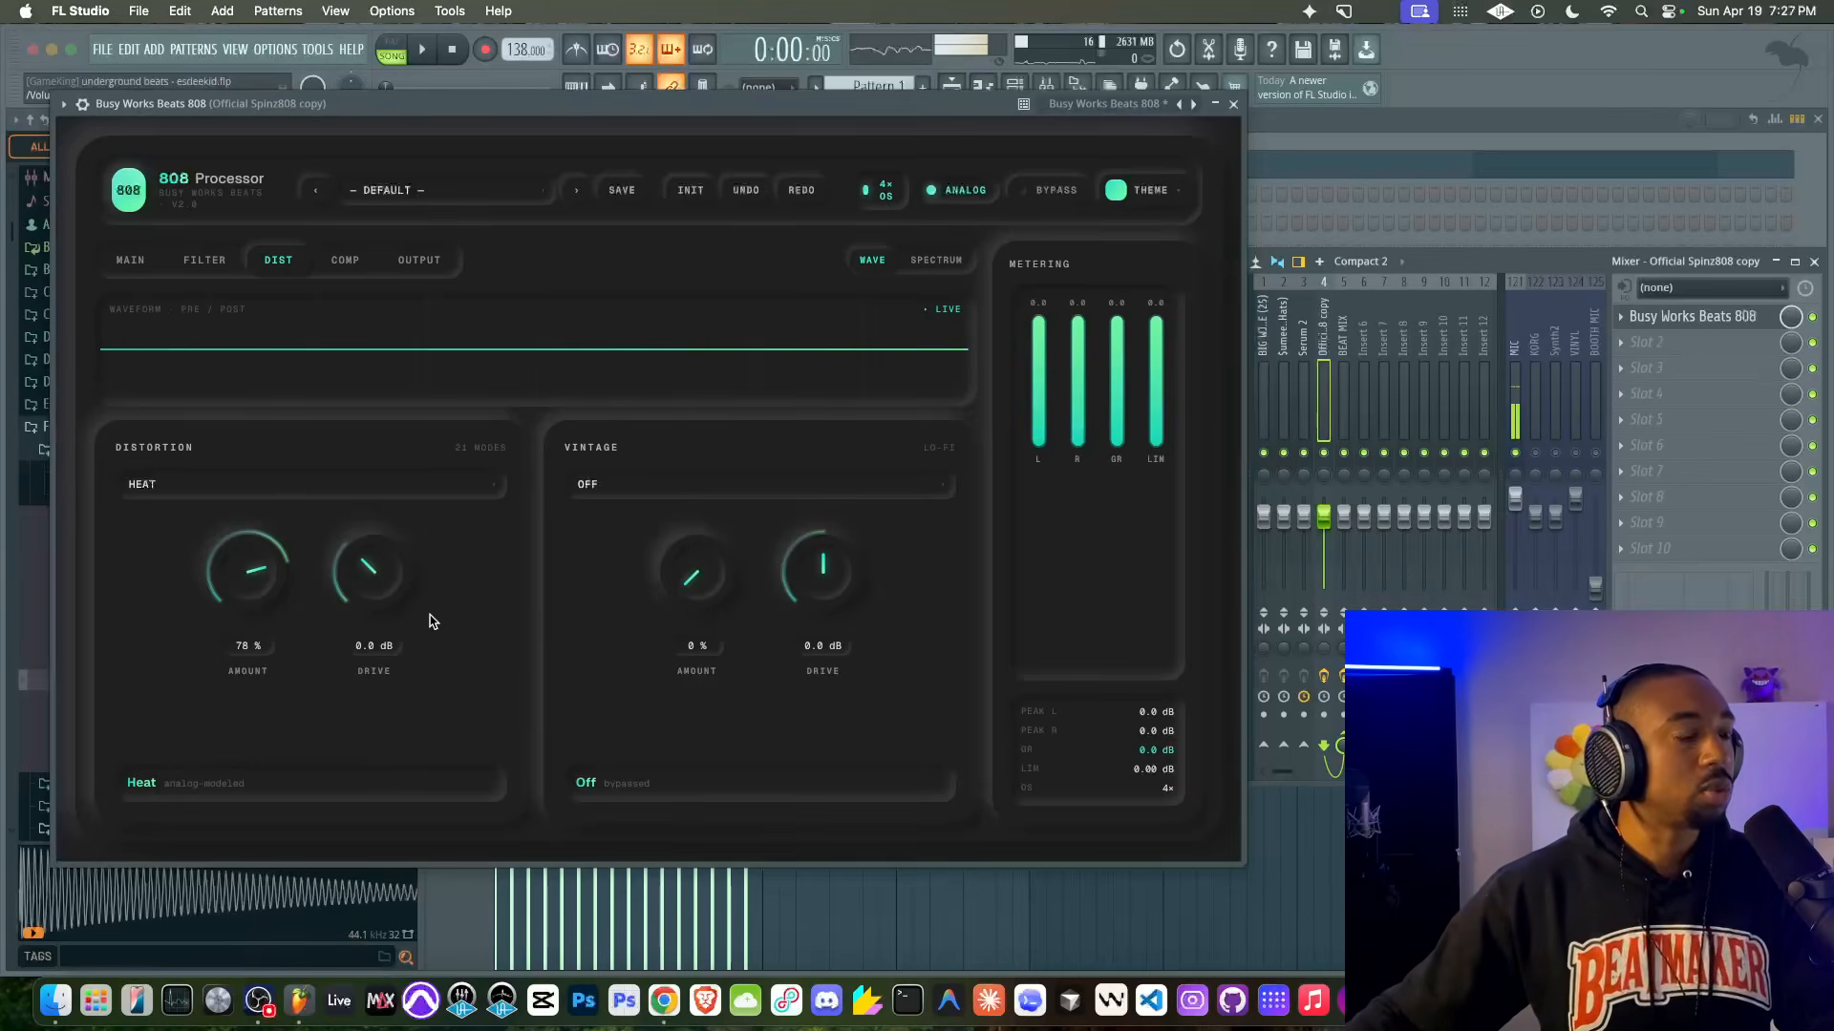
# Step: Try the British distortion mode, change it to Transistor, and set the amount to 100% and the drive to 24.0 dB
pyautogui.moveTo(382, 590); pyautogui.dragTo(393, 507)
pyautogui.click(360, 480)
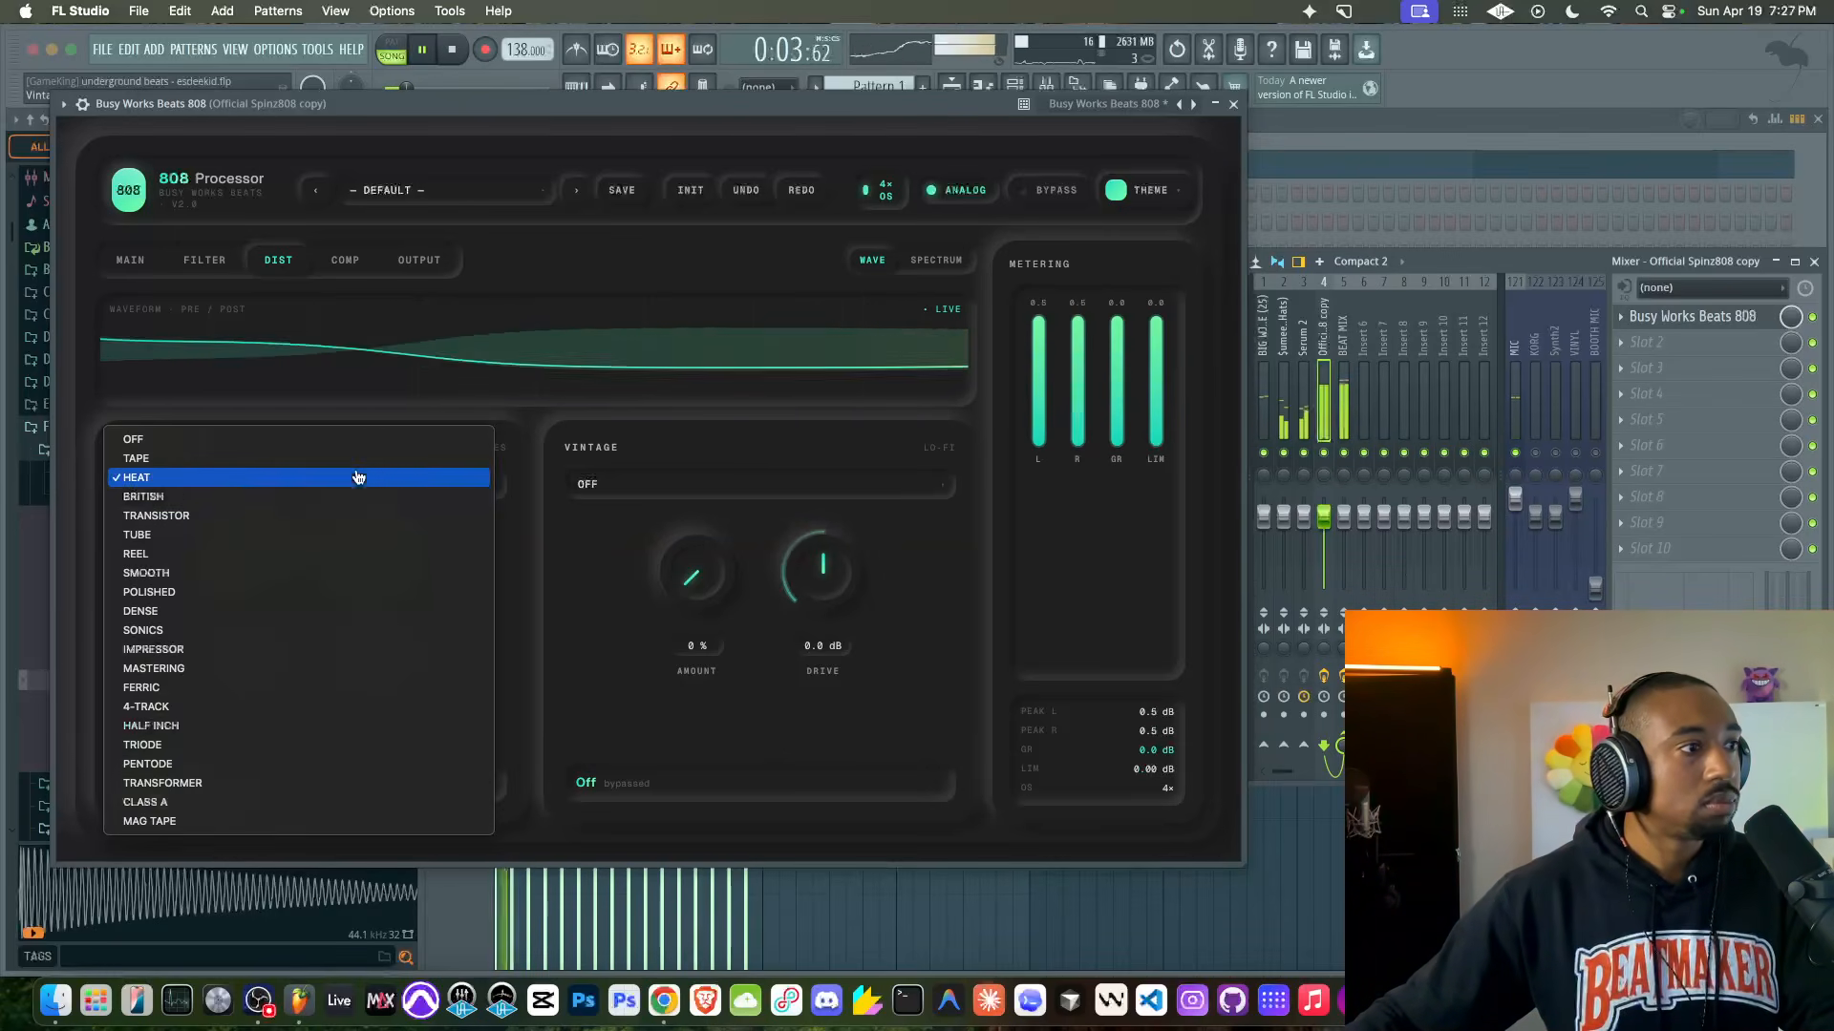
pyautogui.click(291, 497)
pyautogui.click(296, 495)
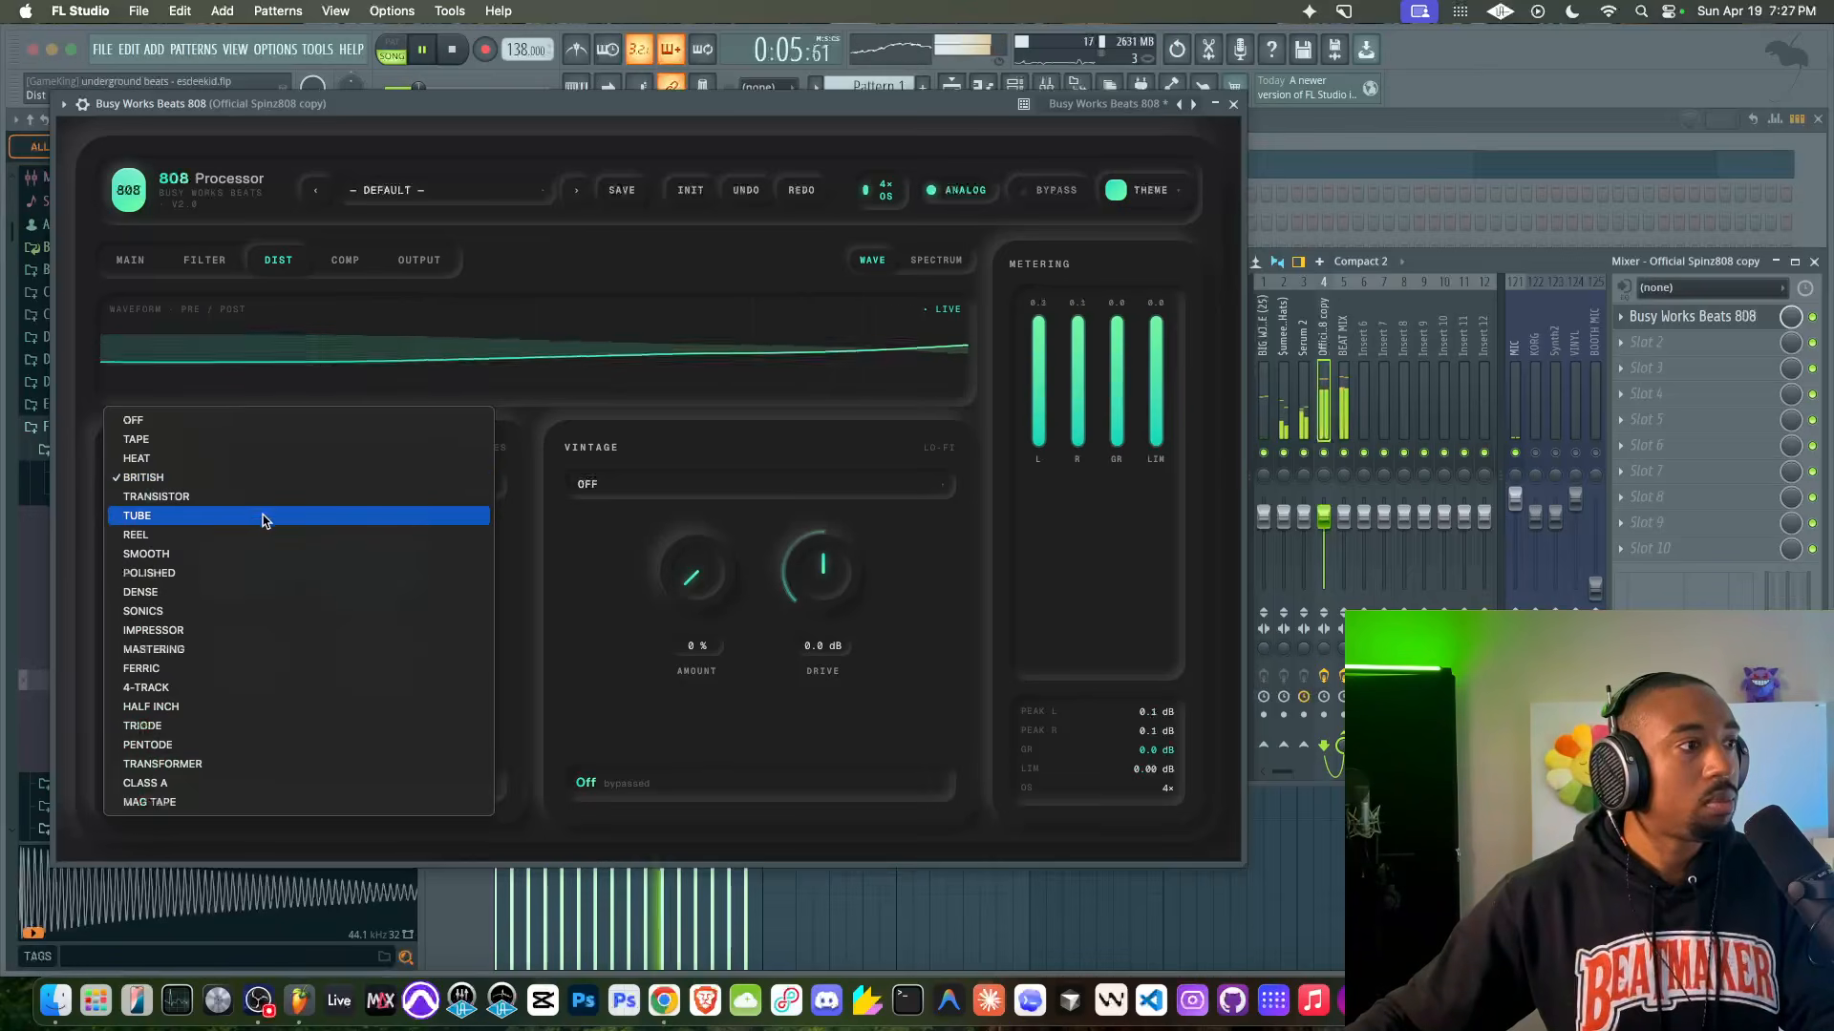
pyautogui.click(260, 489)
pyautogui.moveTo(267, 583); pyautogui.dragTo(262, 515)
pyautogui.moveTo(378, 578); pyautogui.dragTo(379, 535)
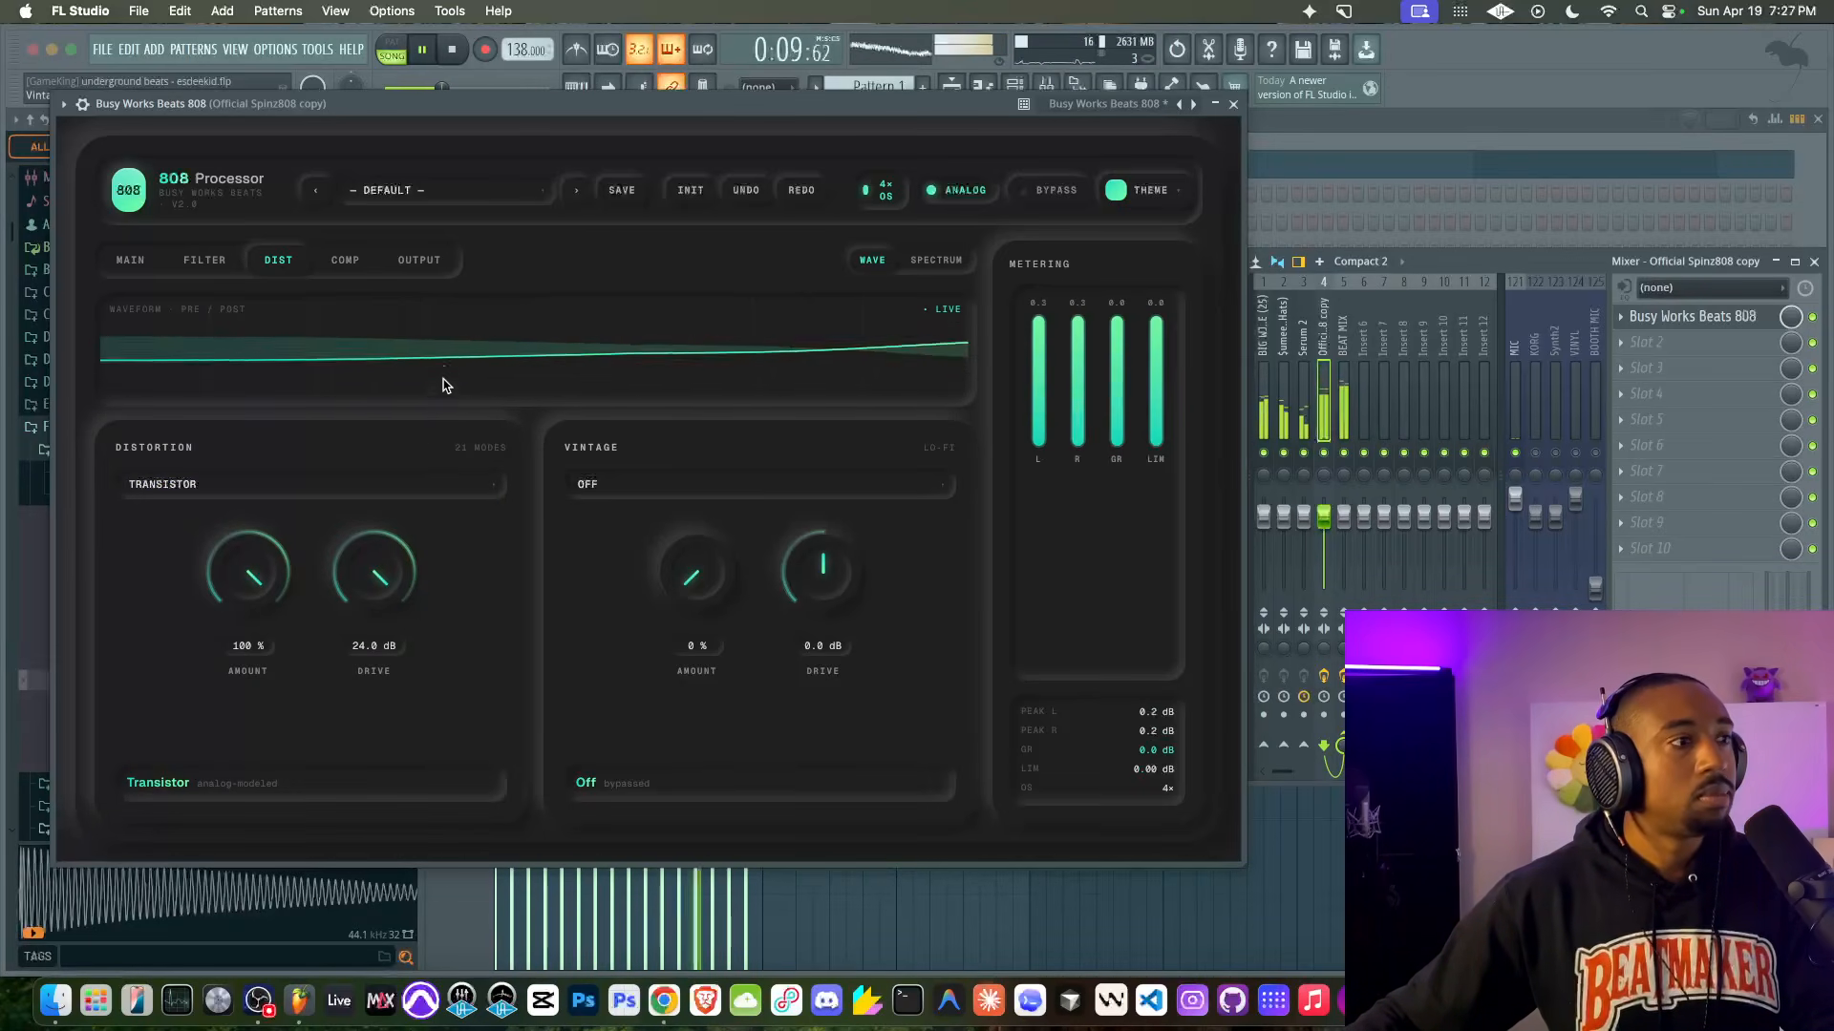
# Step: Switch the 808's distortion to Tube, and set its input gain to 13.4 dB and output to -4.0 dB
pyautogui.click(373, 485)
pyautogui.click(315, 496)
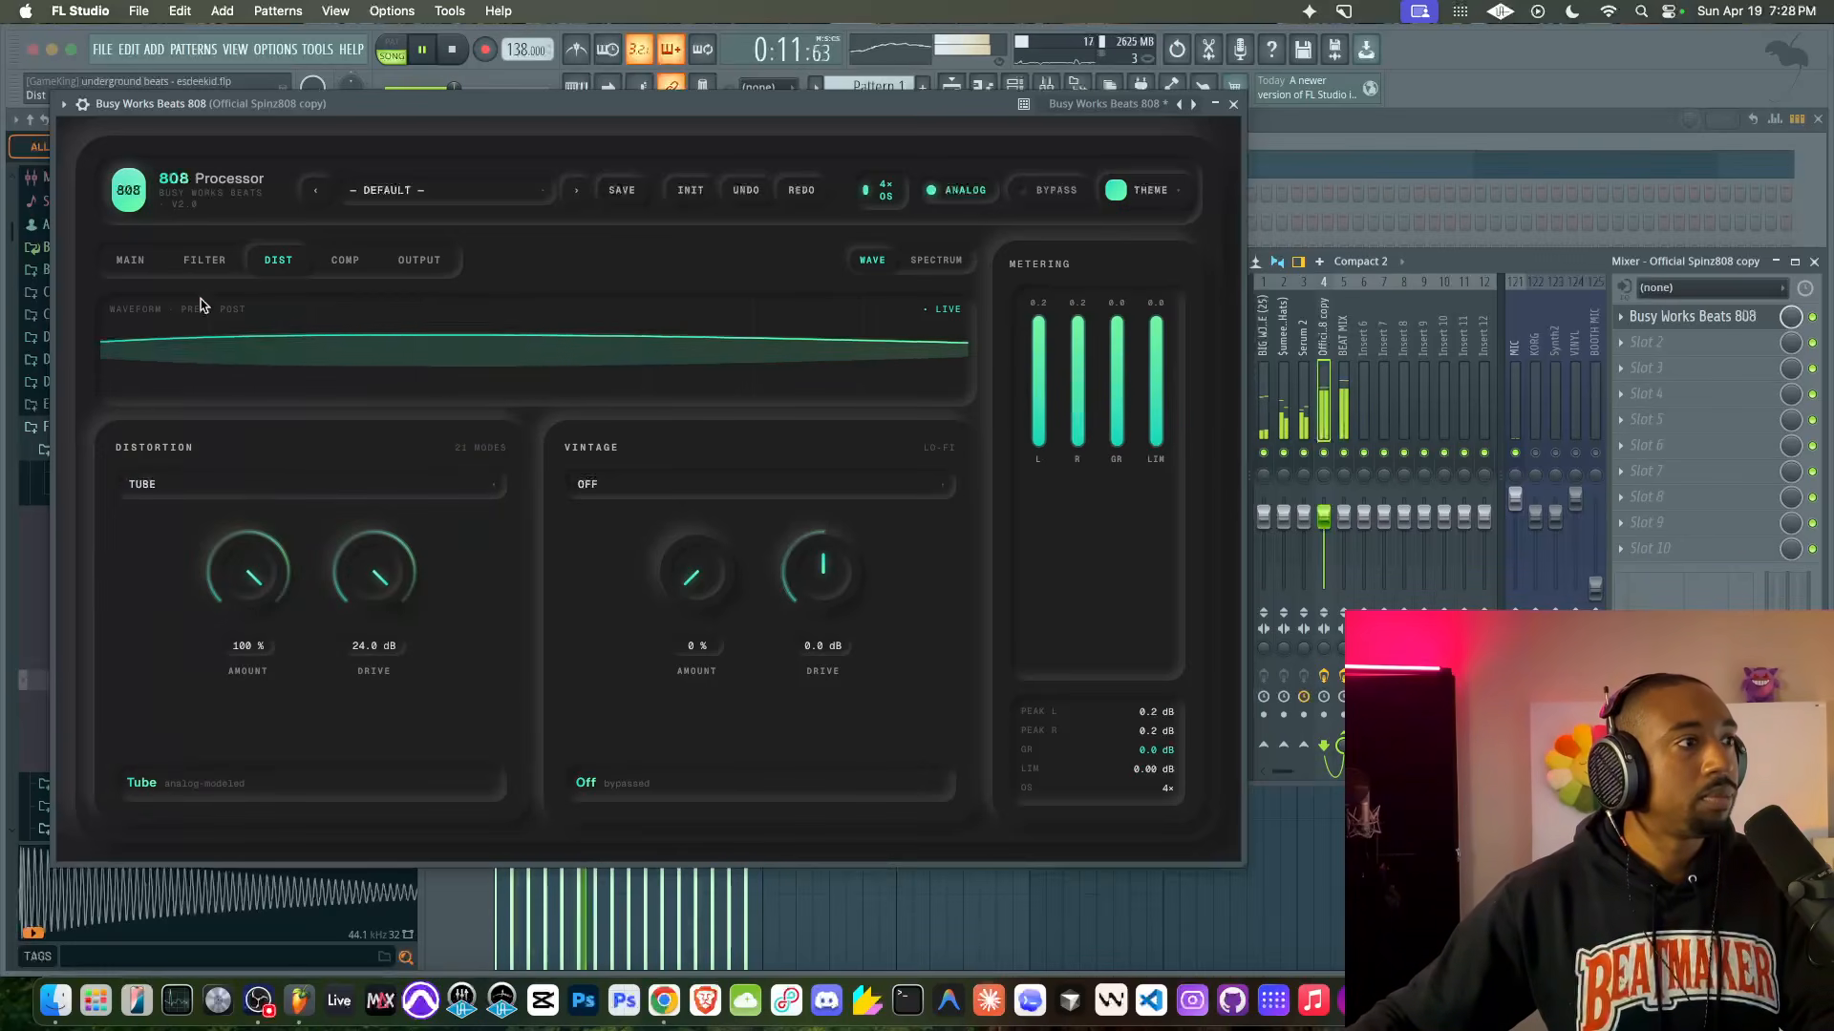
pyautogui.click(130, 260)
pyautogui.moveTo(624, 521); pyautogui.dragTo(640, 489)
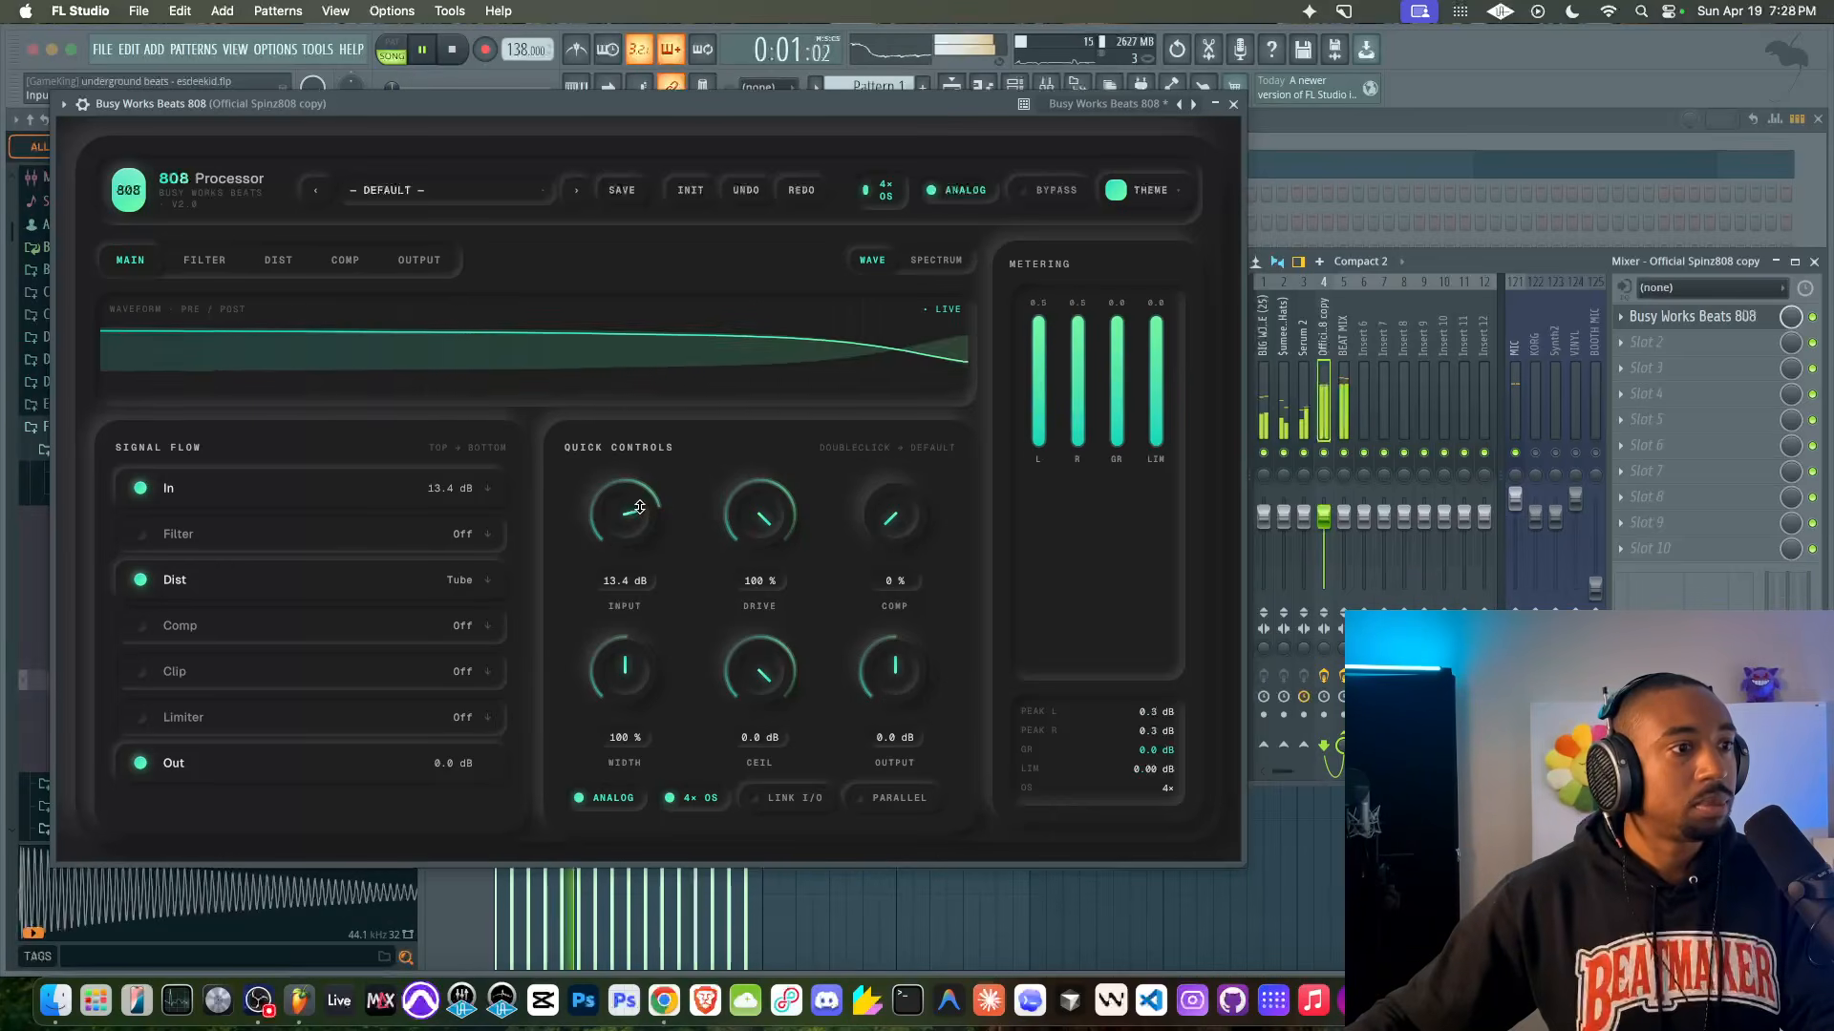
pyautogui.moveTo(894, 672); pyautogui.dragTo(892, 700)
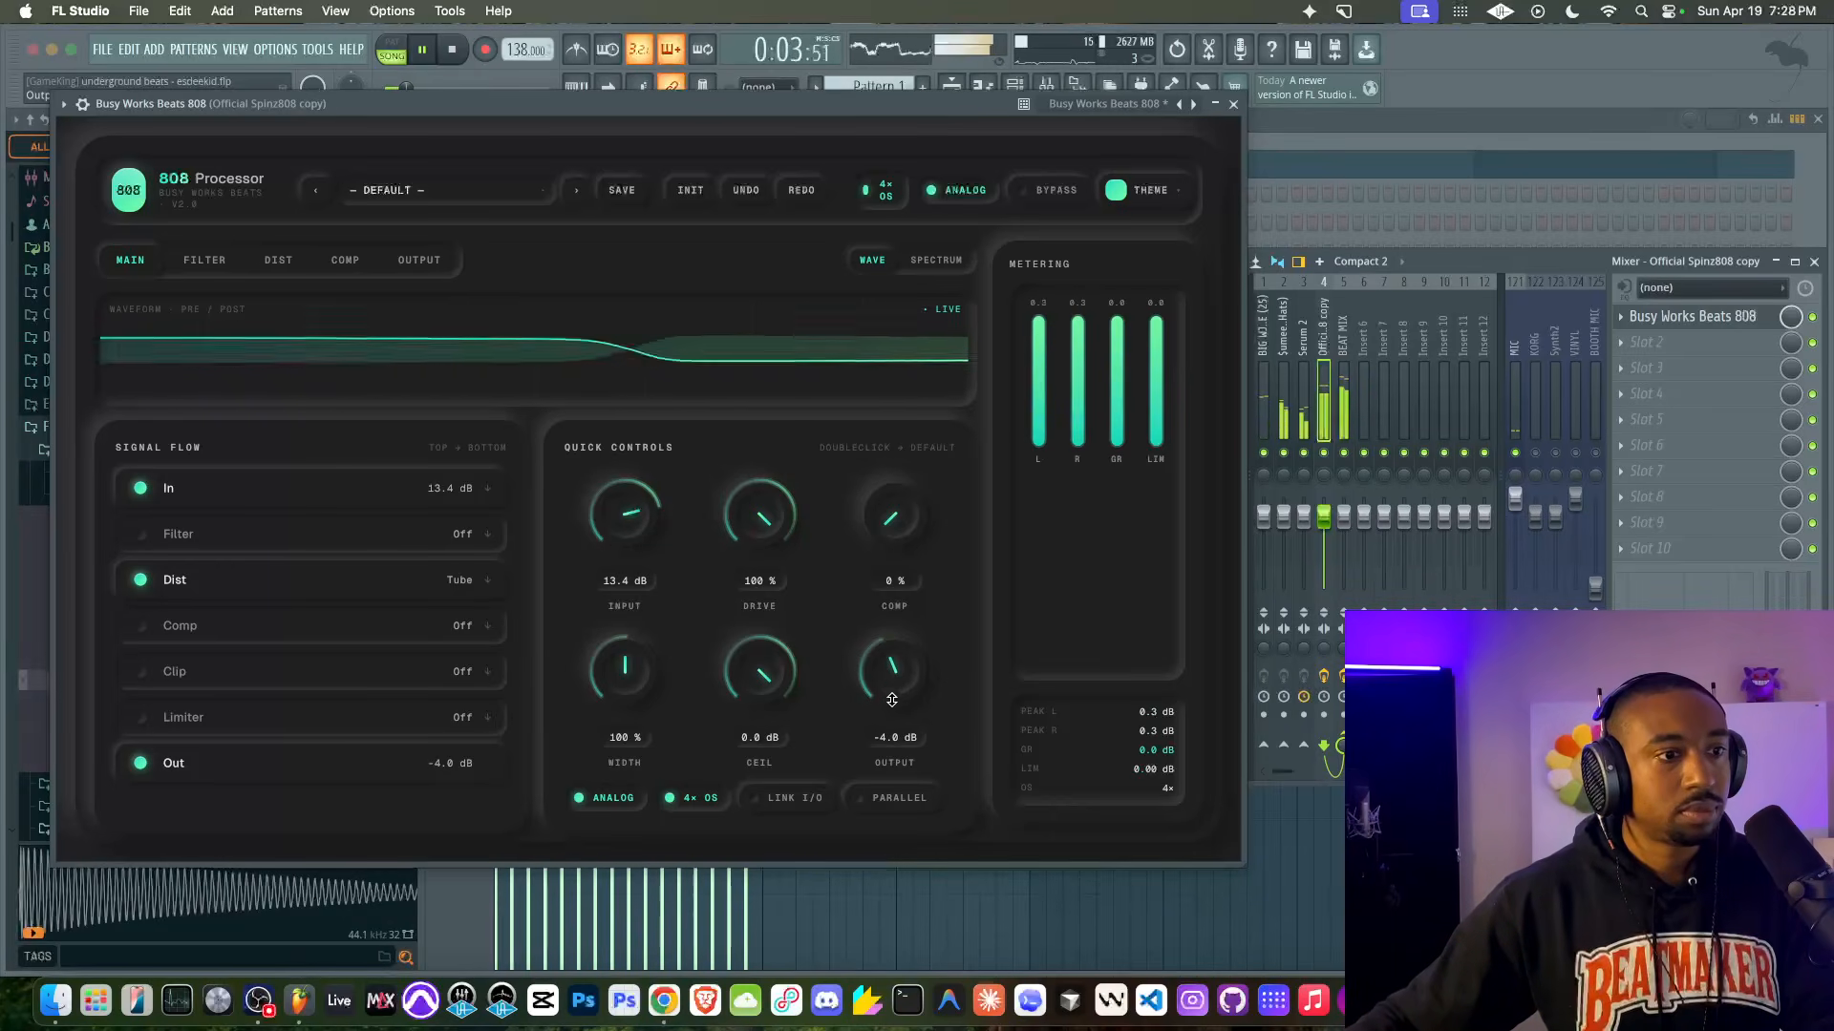
# Step: Audition the Reel distortion mode on the 808 and change it to Smooth
pyautogui.click(198, 259)
pyautogui.click(286, 260)
pyautogui.click(254, 484)
pyautogui.click(232, 479)
pyautogui.click(234, 485)
pyautogui.click(233, 506)
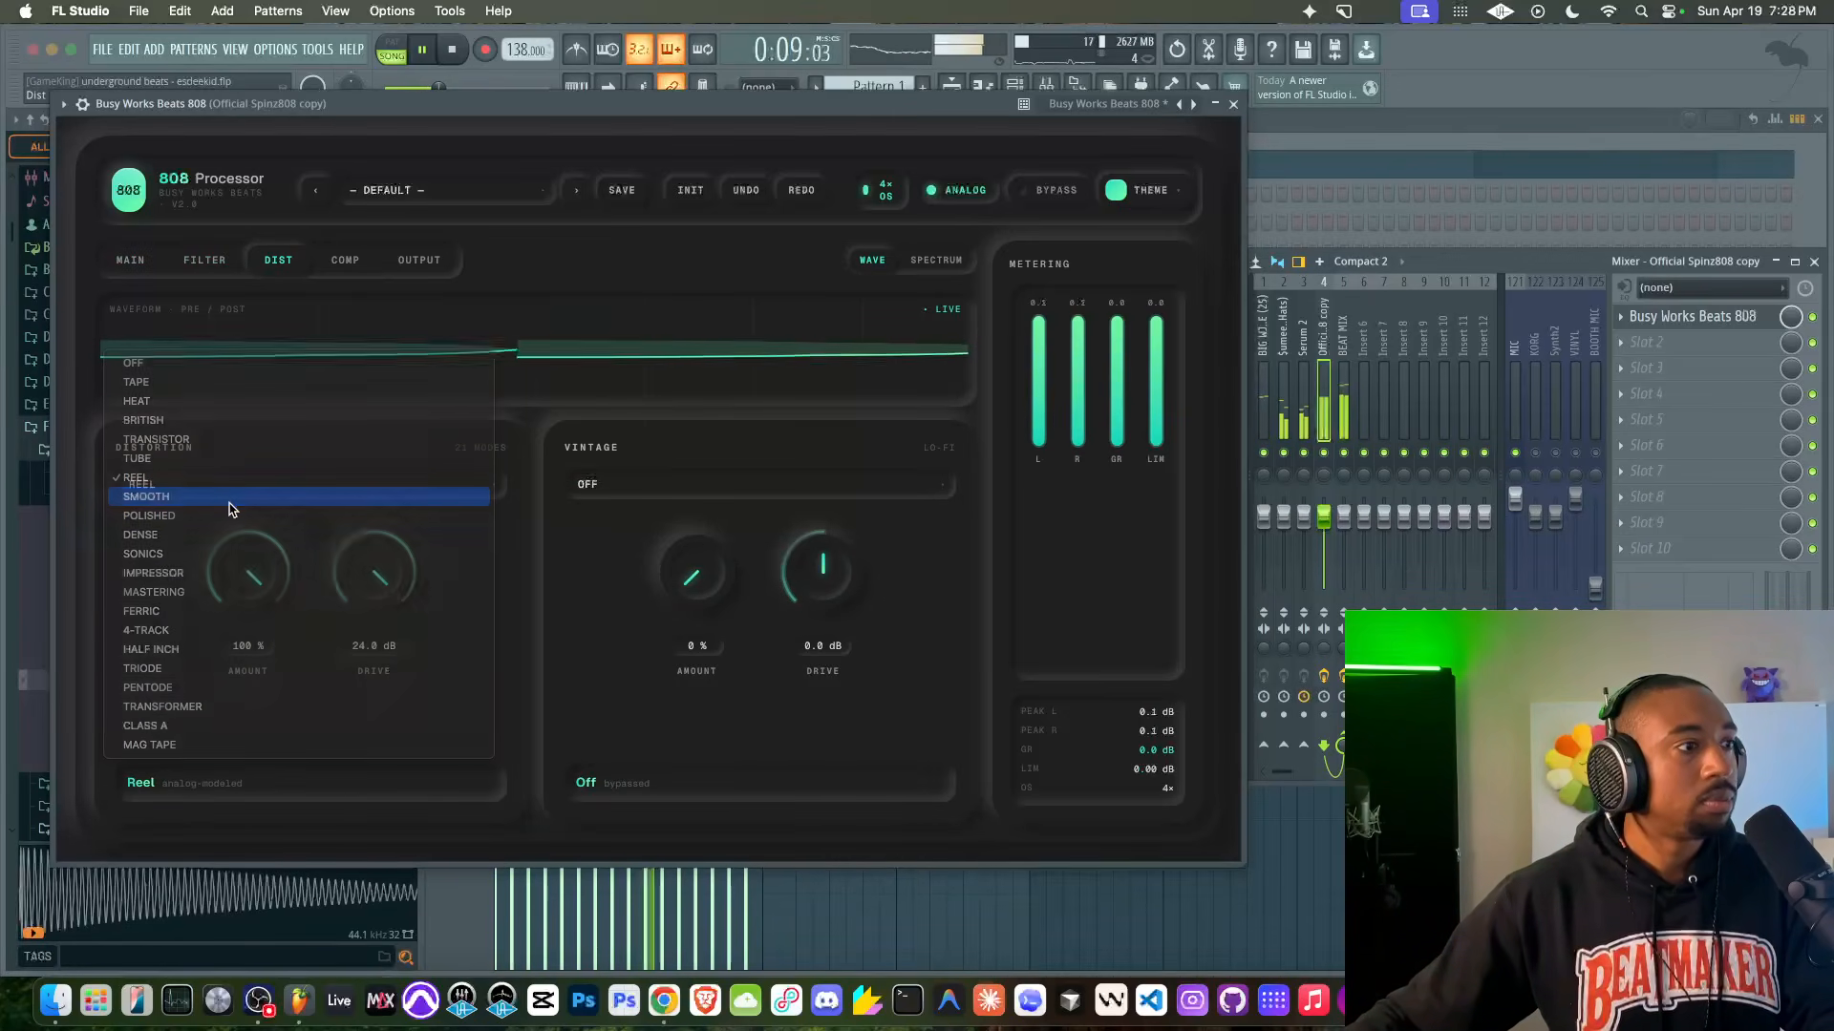
pyautogui.click(243, 485)
pyautogui.click(561, 566)
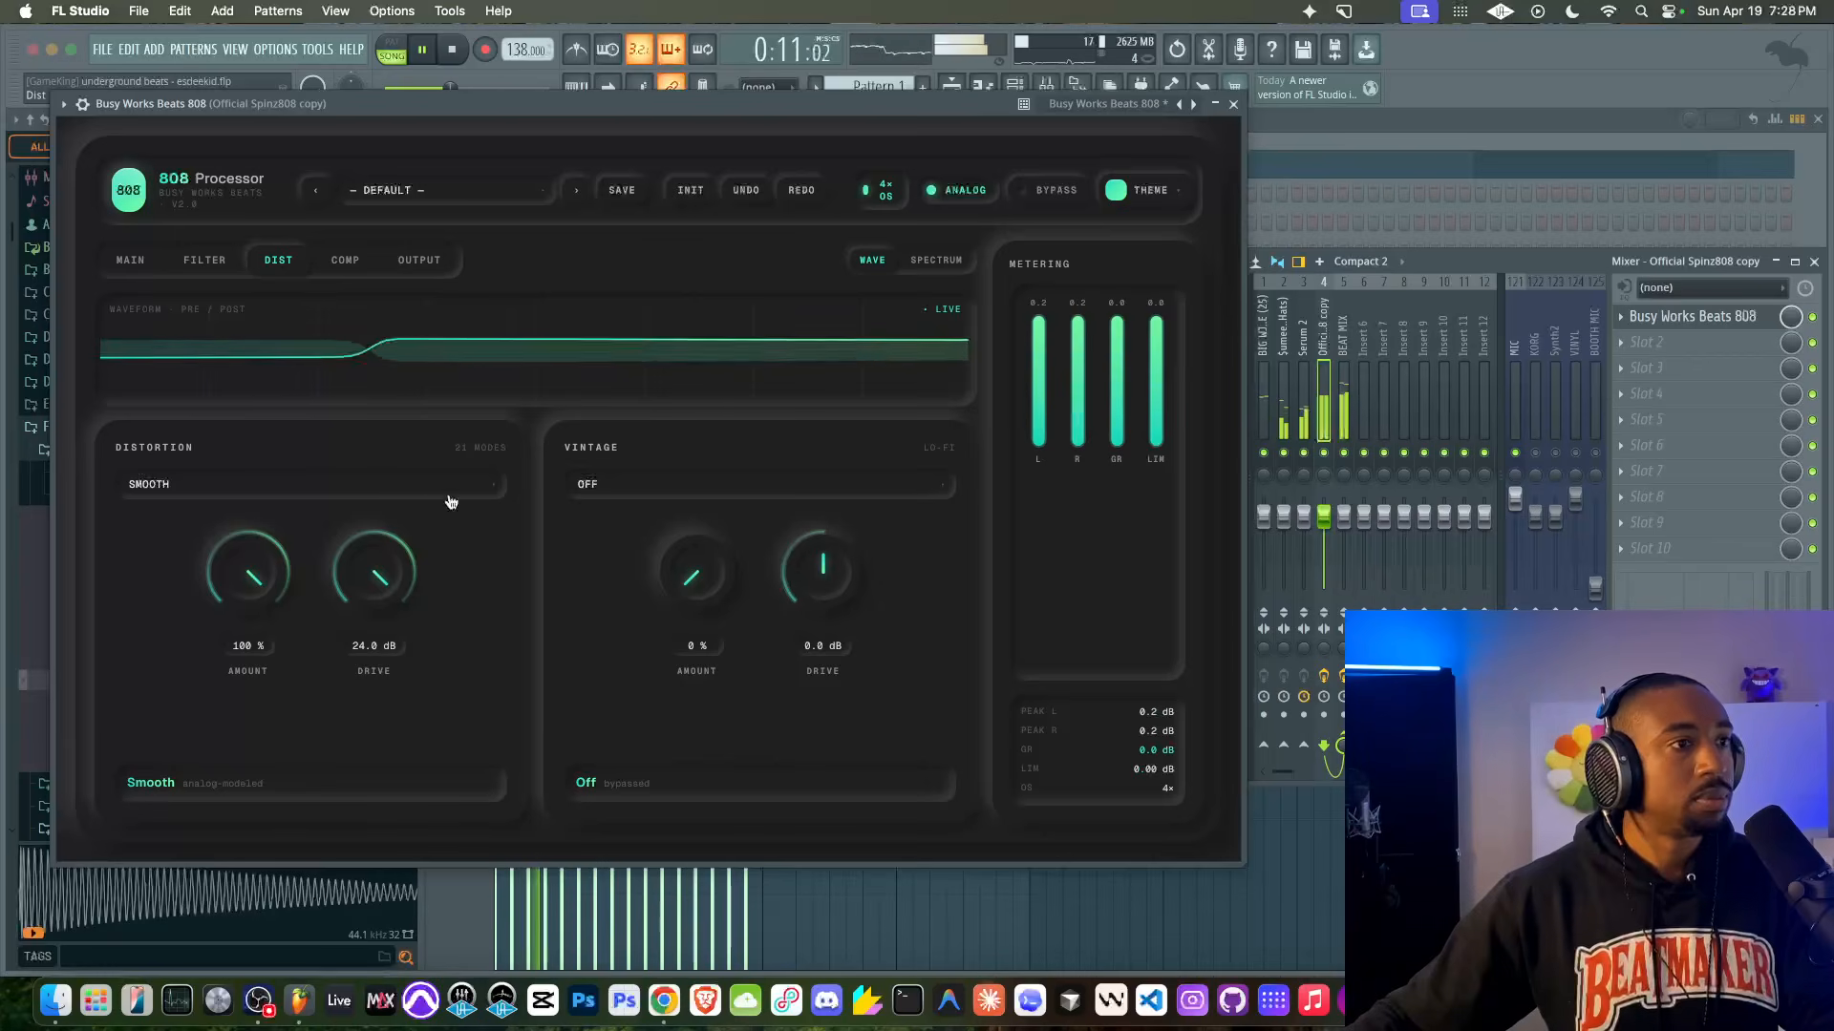
pyautogui.click(296, 484)
pyautogui.click(262, 500)
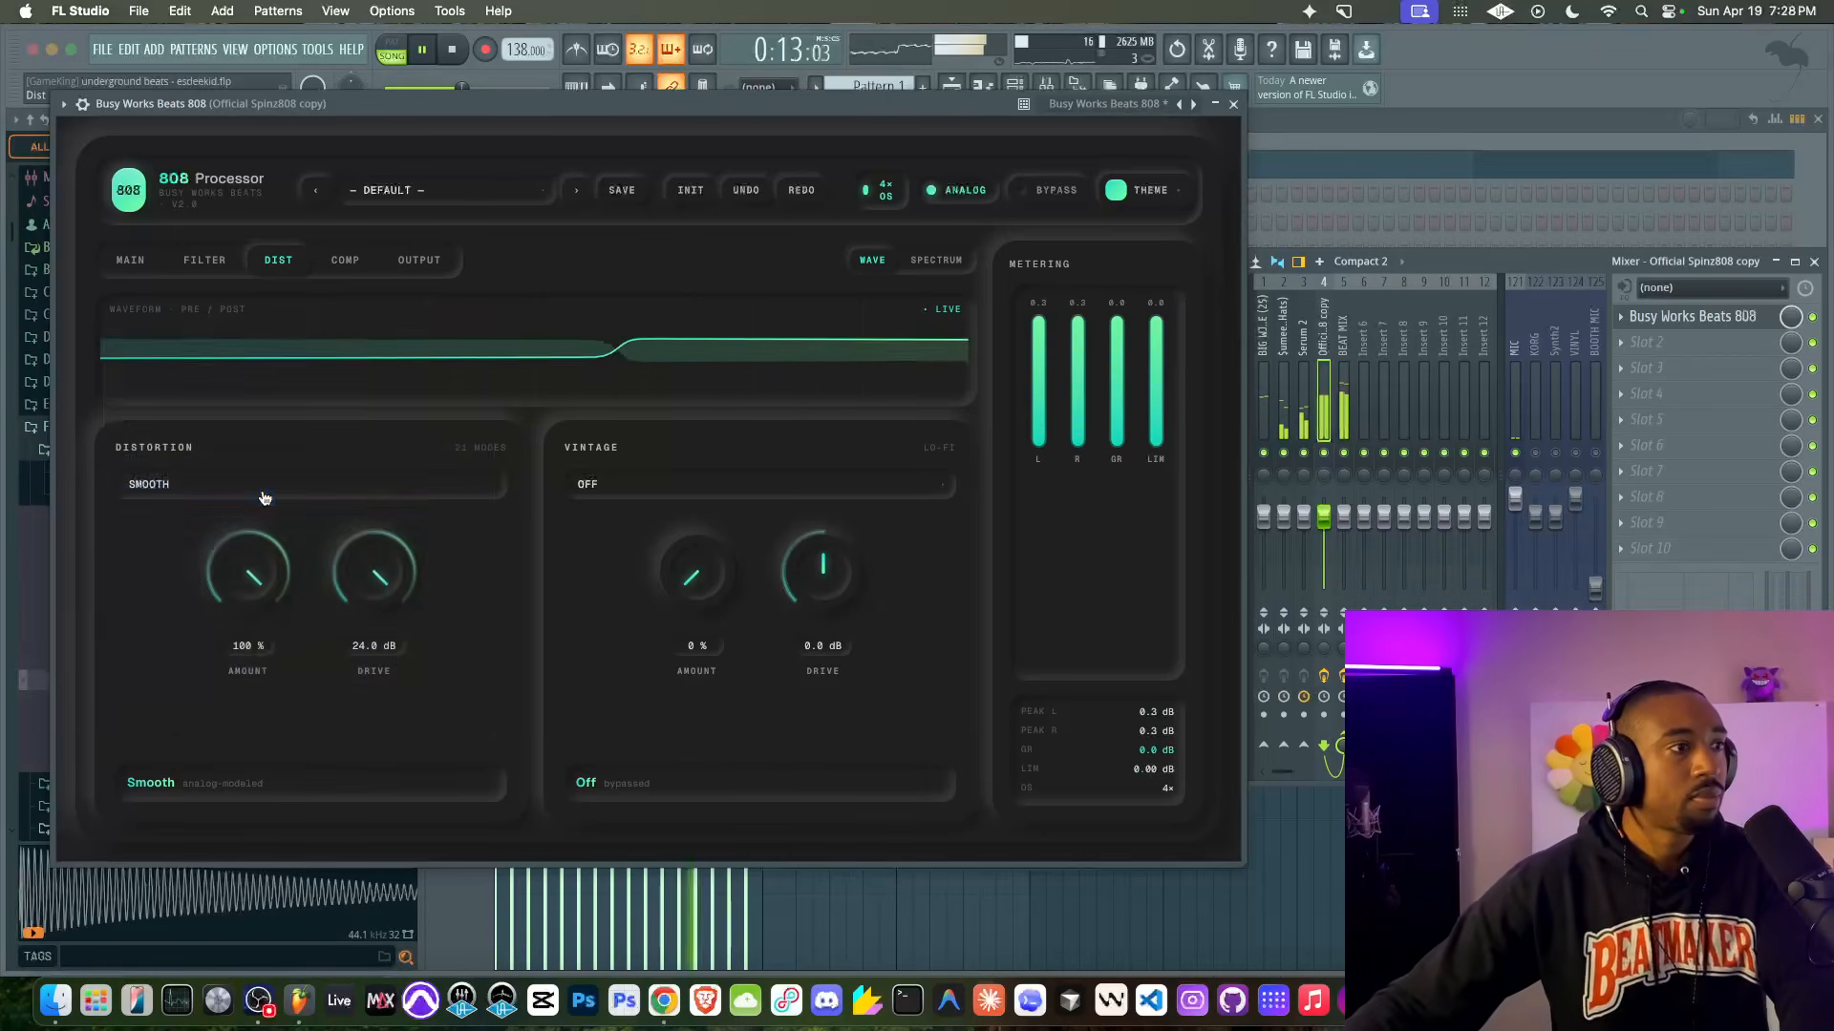
# Step: Try the Impressor distortion mode on the 808 and change it to Mastering
pyautogui.click(252, 486)
pyautogui.click(214, 517)
pyautogui.click(242, 489)
pyautogui.click(249, 498)
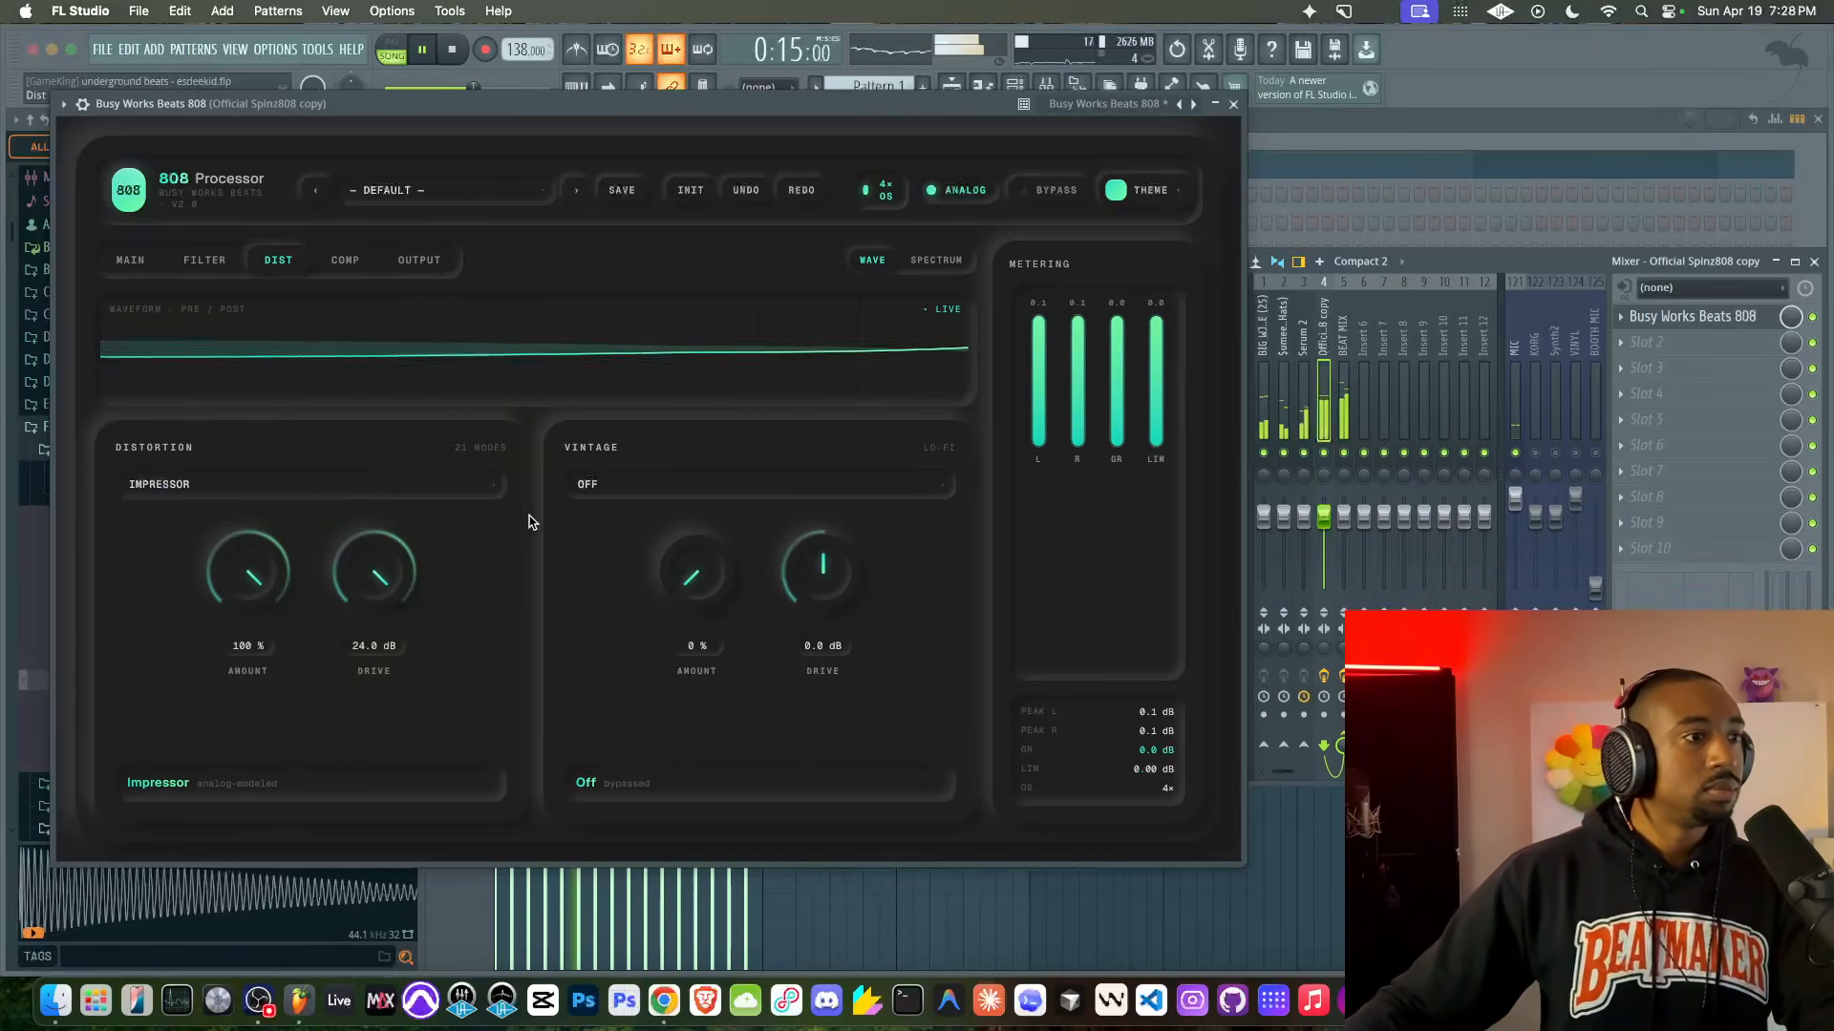
pyautogui.click(466, 491)
pyautogui.click(520, 518)
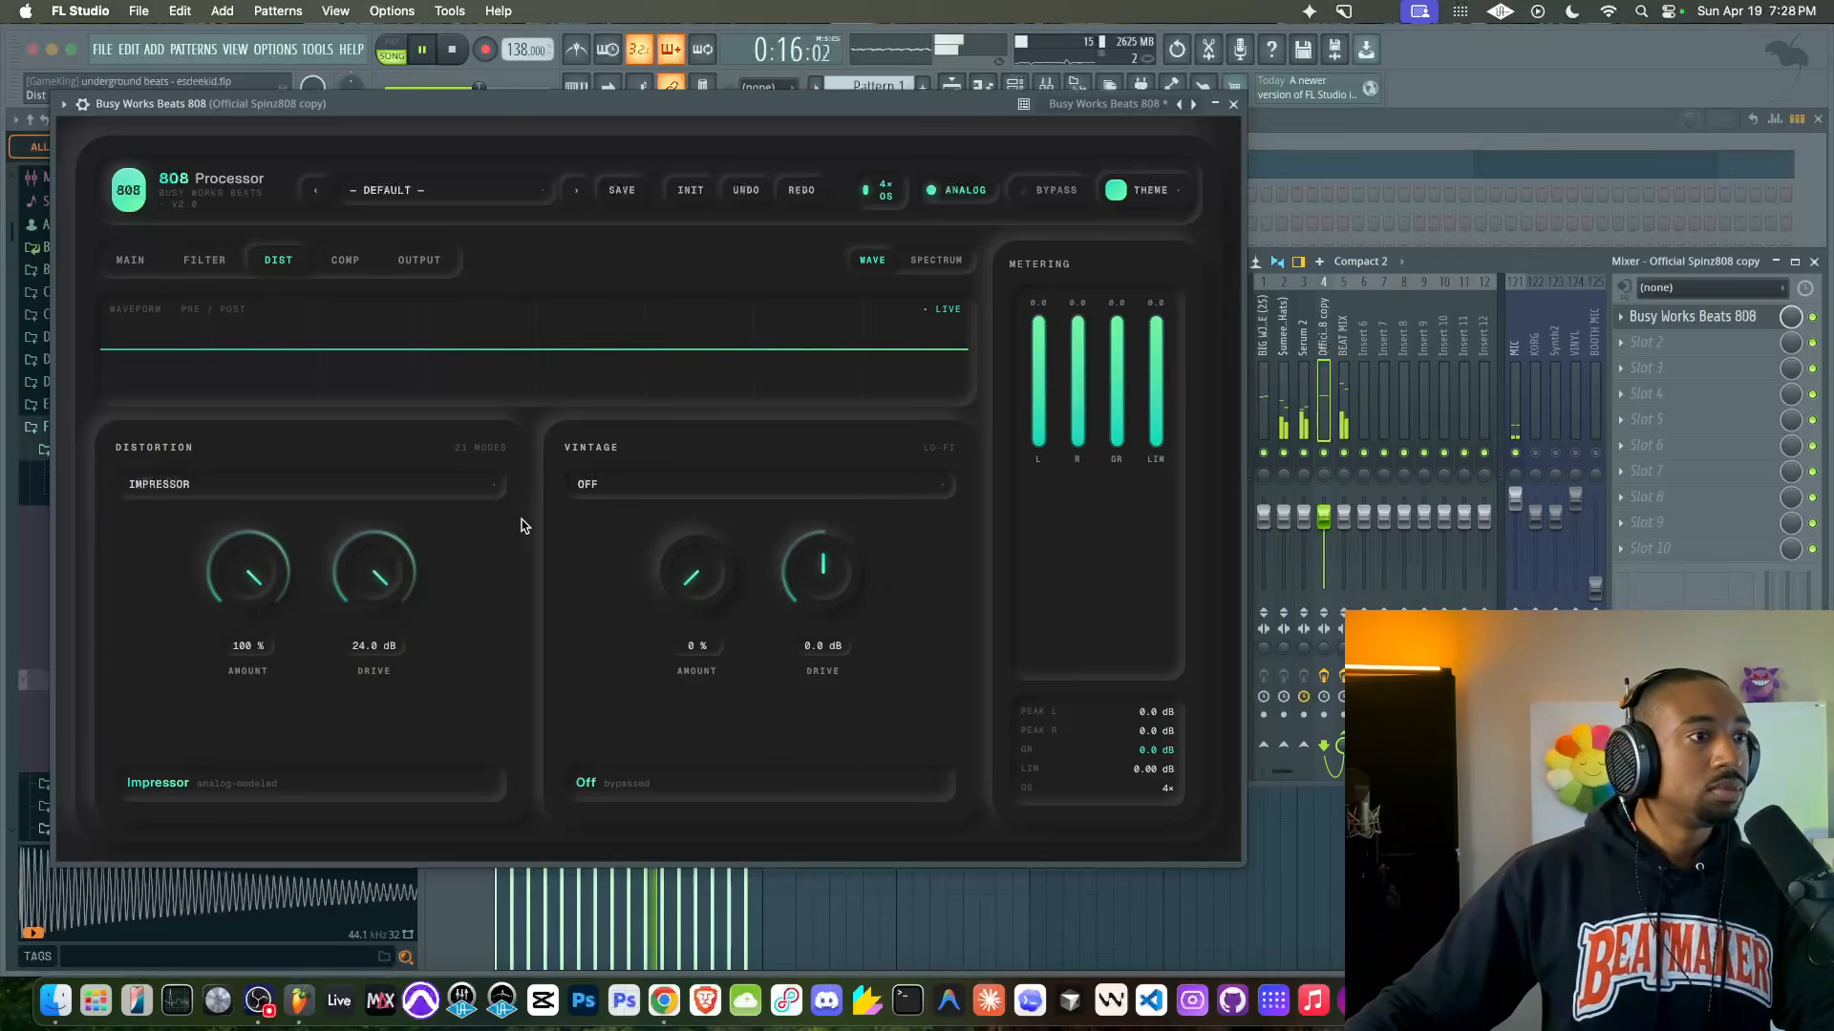
pyautogui.click(434, 487)
pyautogui.click(238, 498)
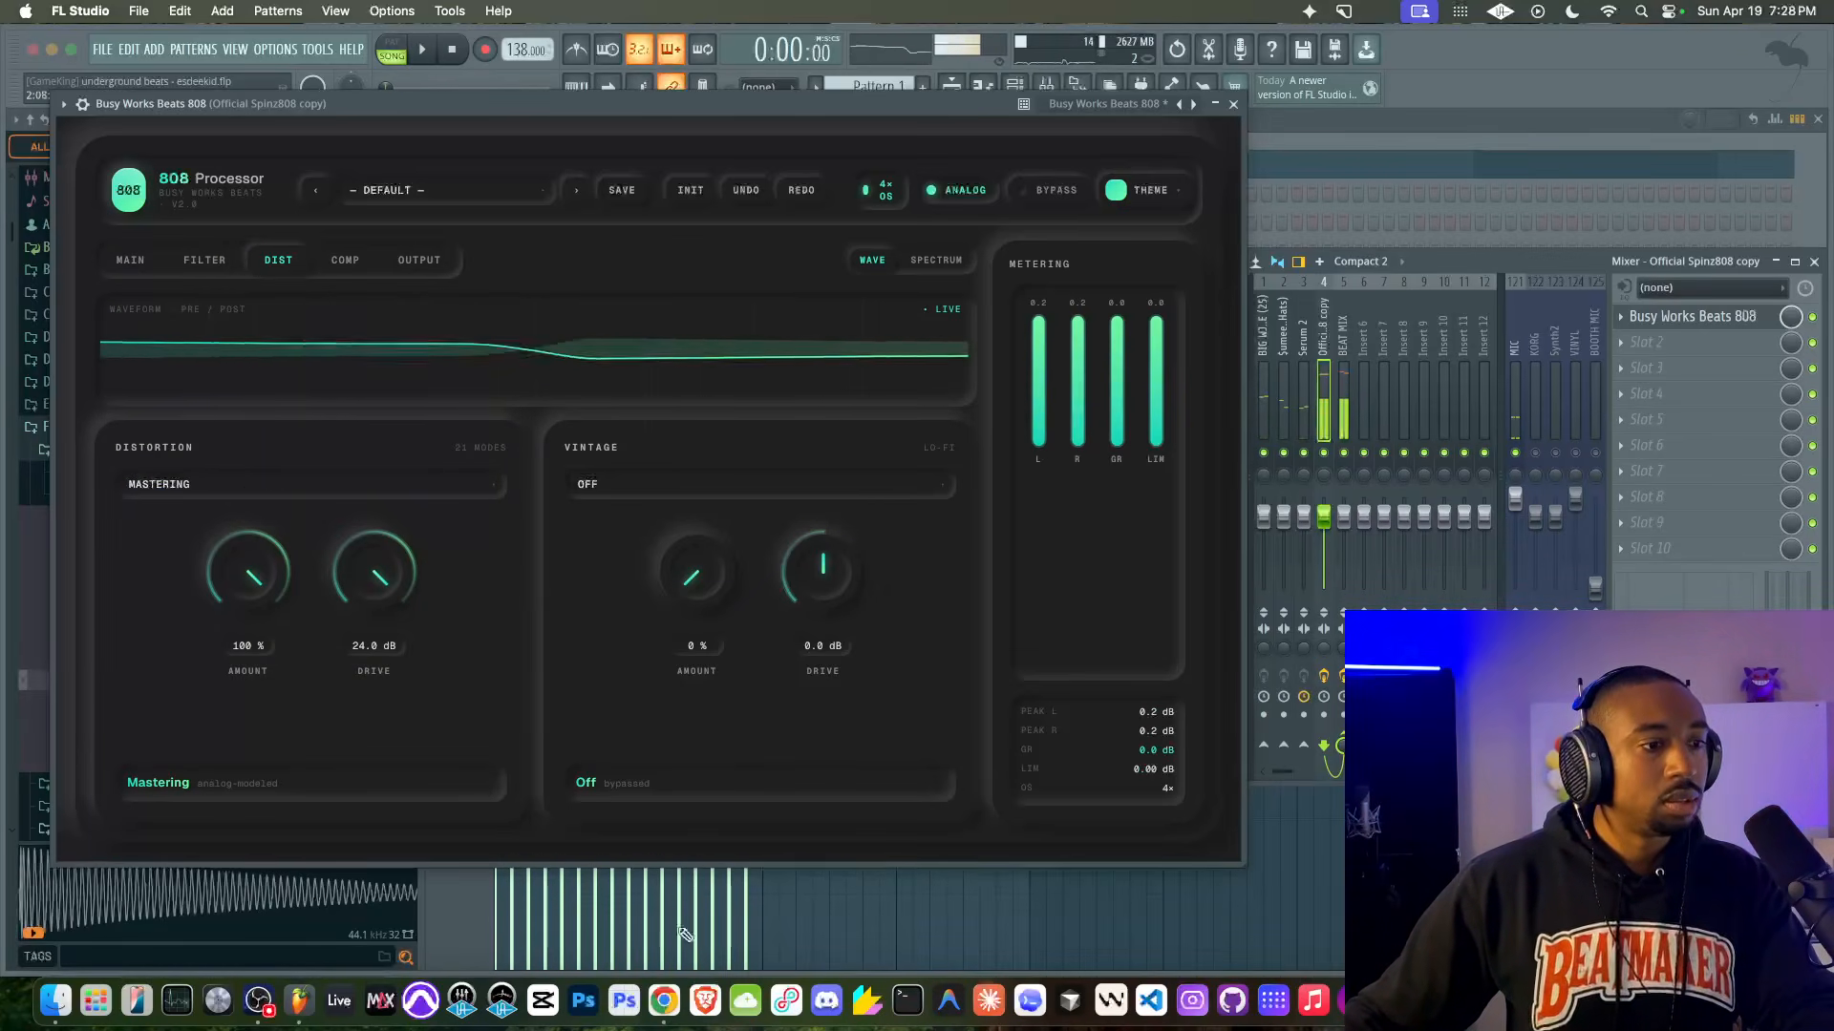
# Step: Switch to Chrome to check the Tidal reference track again, and return to FL Studio
pyautogui.click(666, 1001)
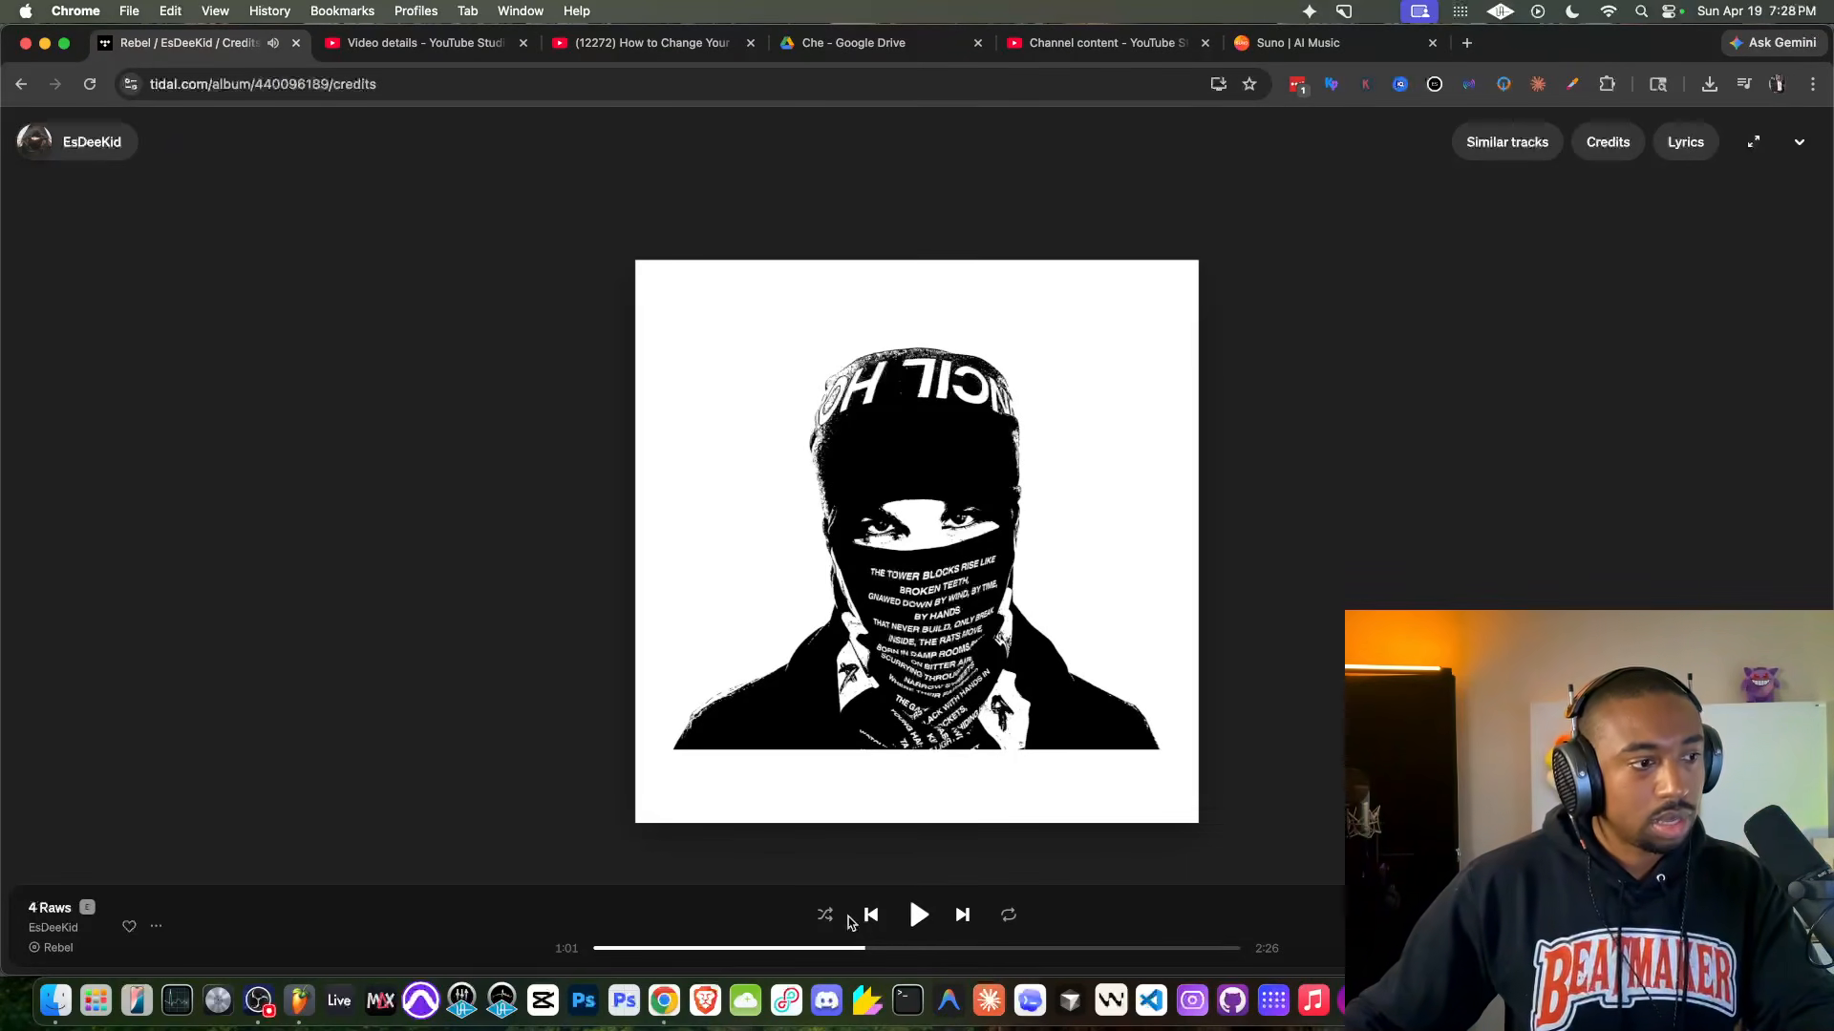
pyautogui.click(299, 1000)
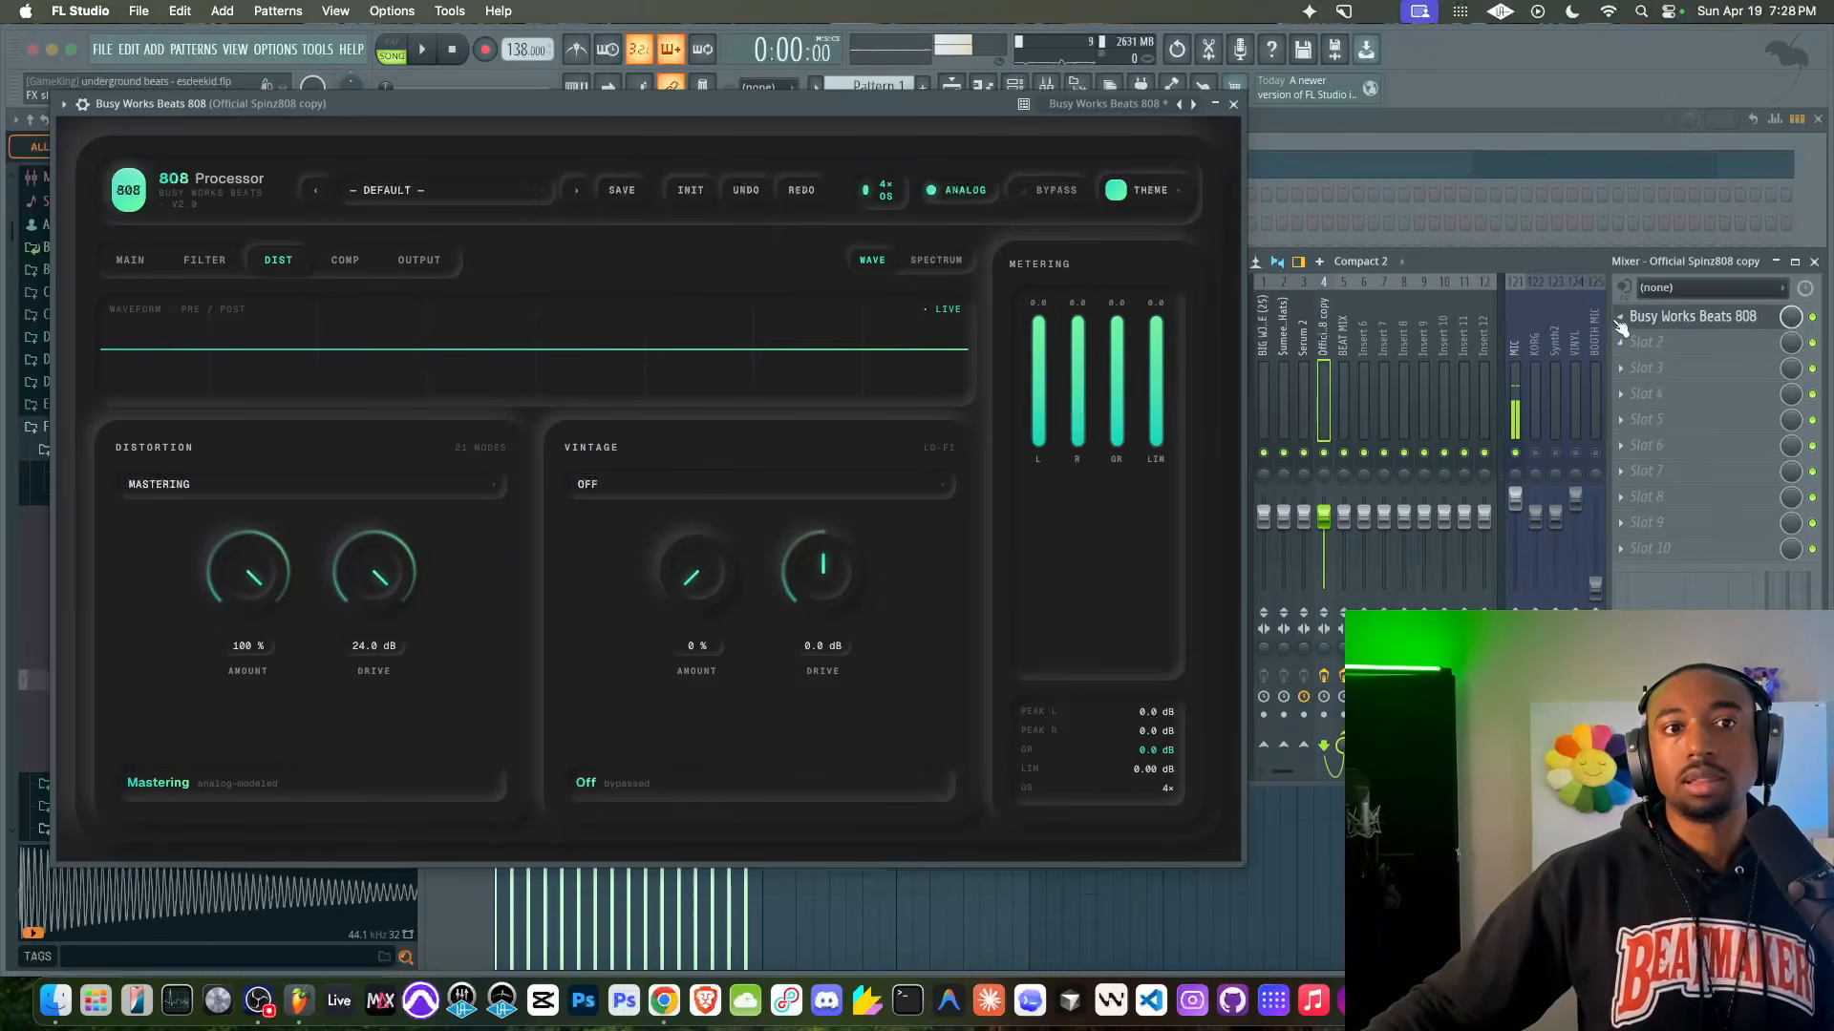
# Step: Leave the 808 processor, start playback, and open the Mastering Compressor on the BEAT MIX mixer track
pyautogui.click(1621, 323)
pyautogui.click(1642, 358)
pyautogui.click(1344, 367)
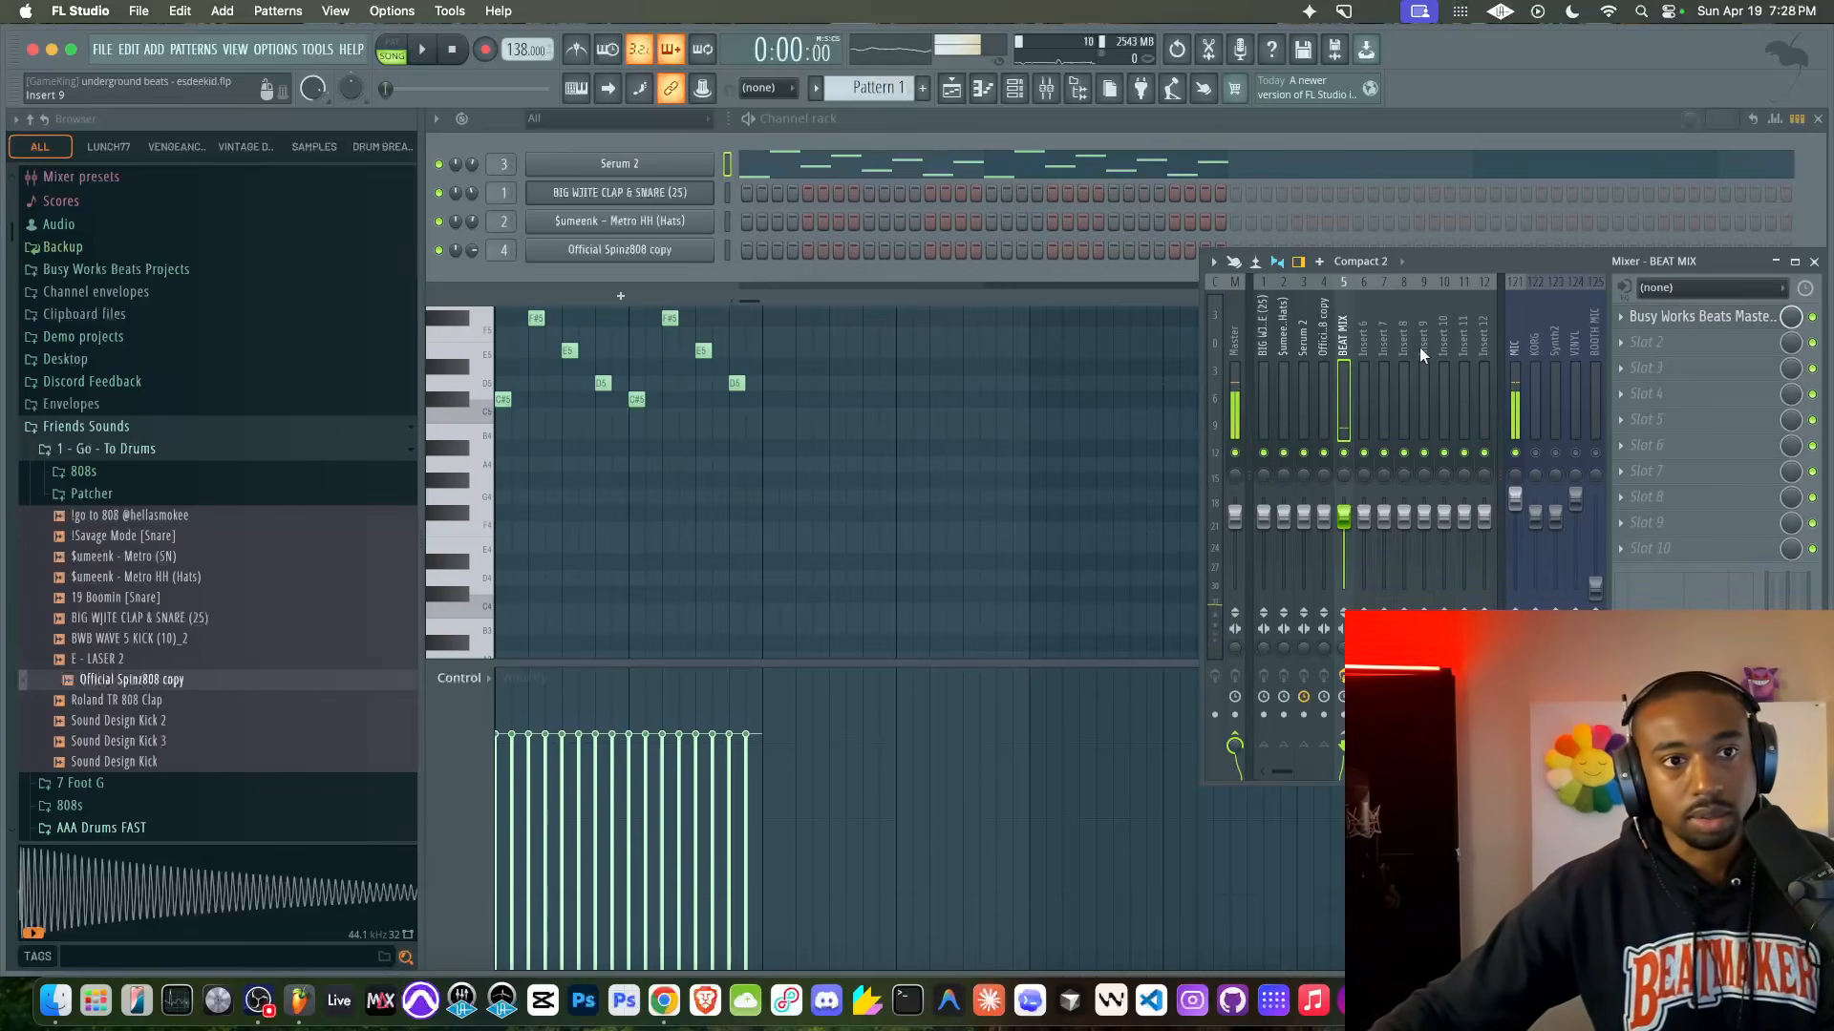
pyautogui.press('space')
pyautogui.click(1700, 316)
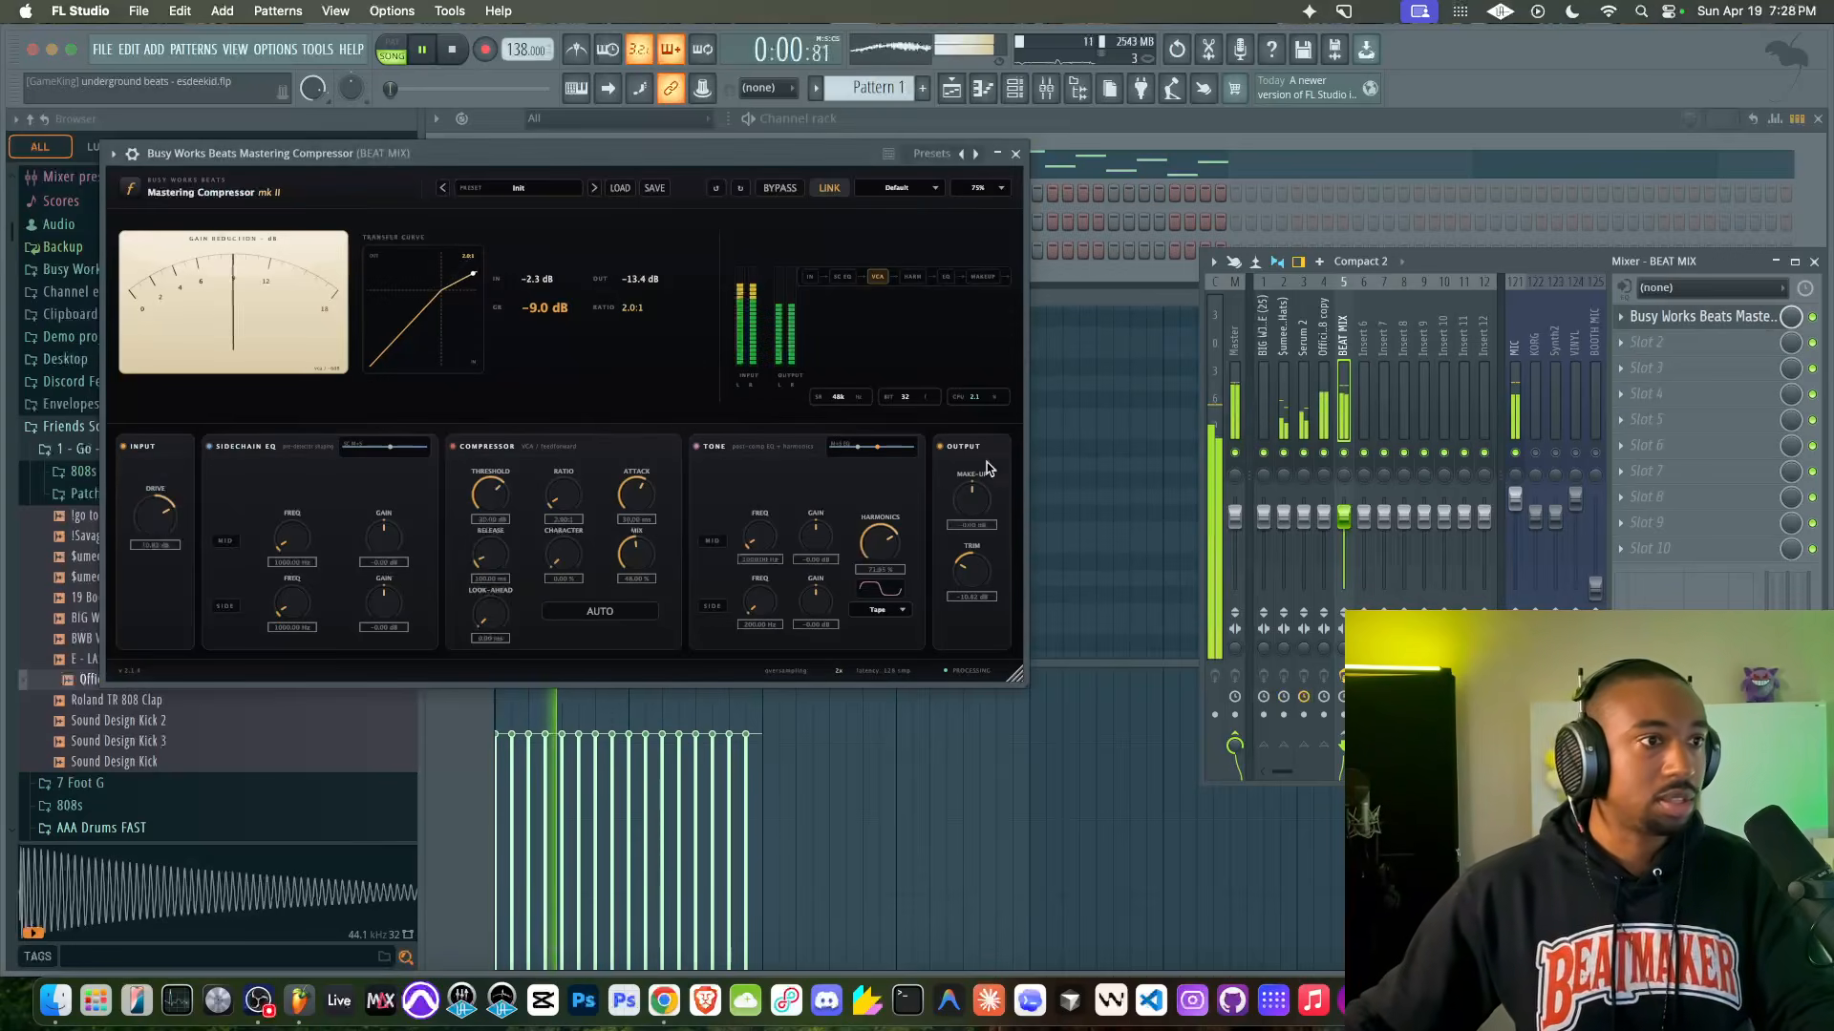
# Step: Rebalance the beat bus compressor's input drive, unlink its gains, and set the output trim to -2.82 dB
pyautogui.moveTo(976, 571)
pyautogui.mouseDown()
pyautogui.moveTo(971, 549)
pyautogui.moveTo(975, 574)
pyautogui.mouseUp()
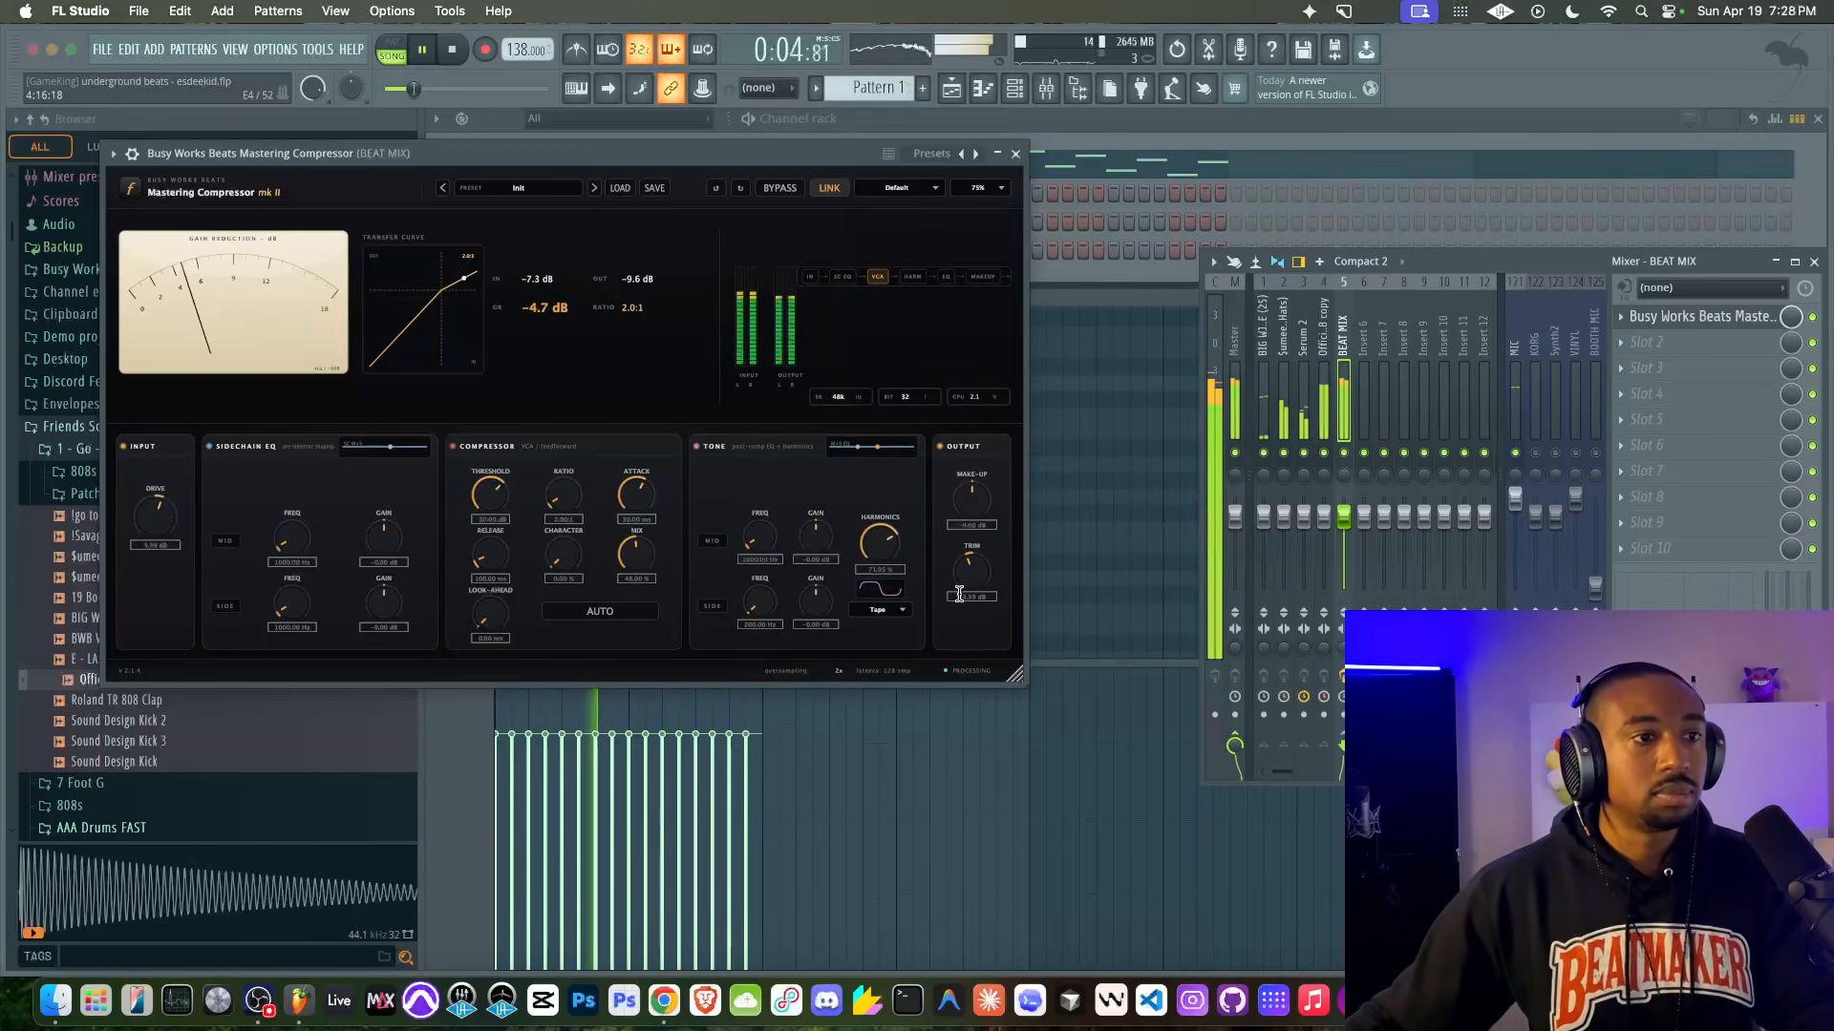
pyautogui.moveTo(159, 518); pyautogui.dragTo(163, 507)
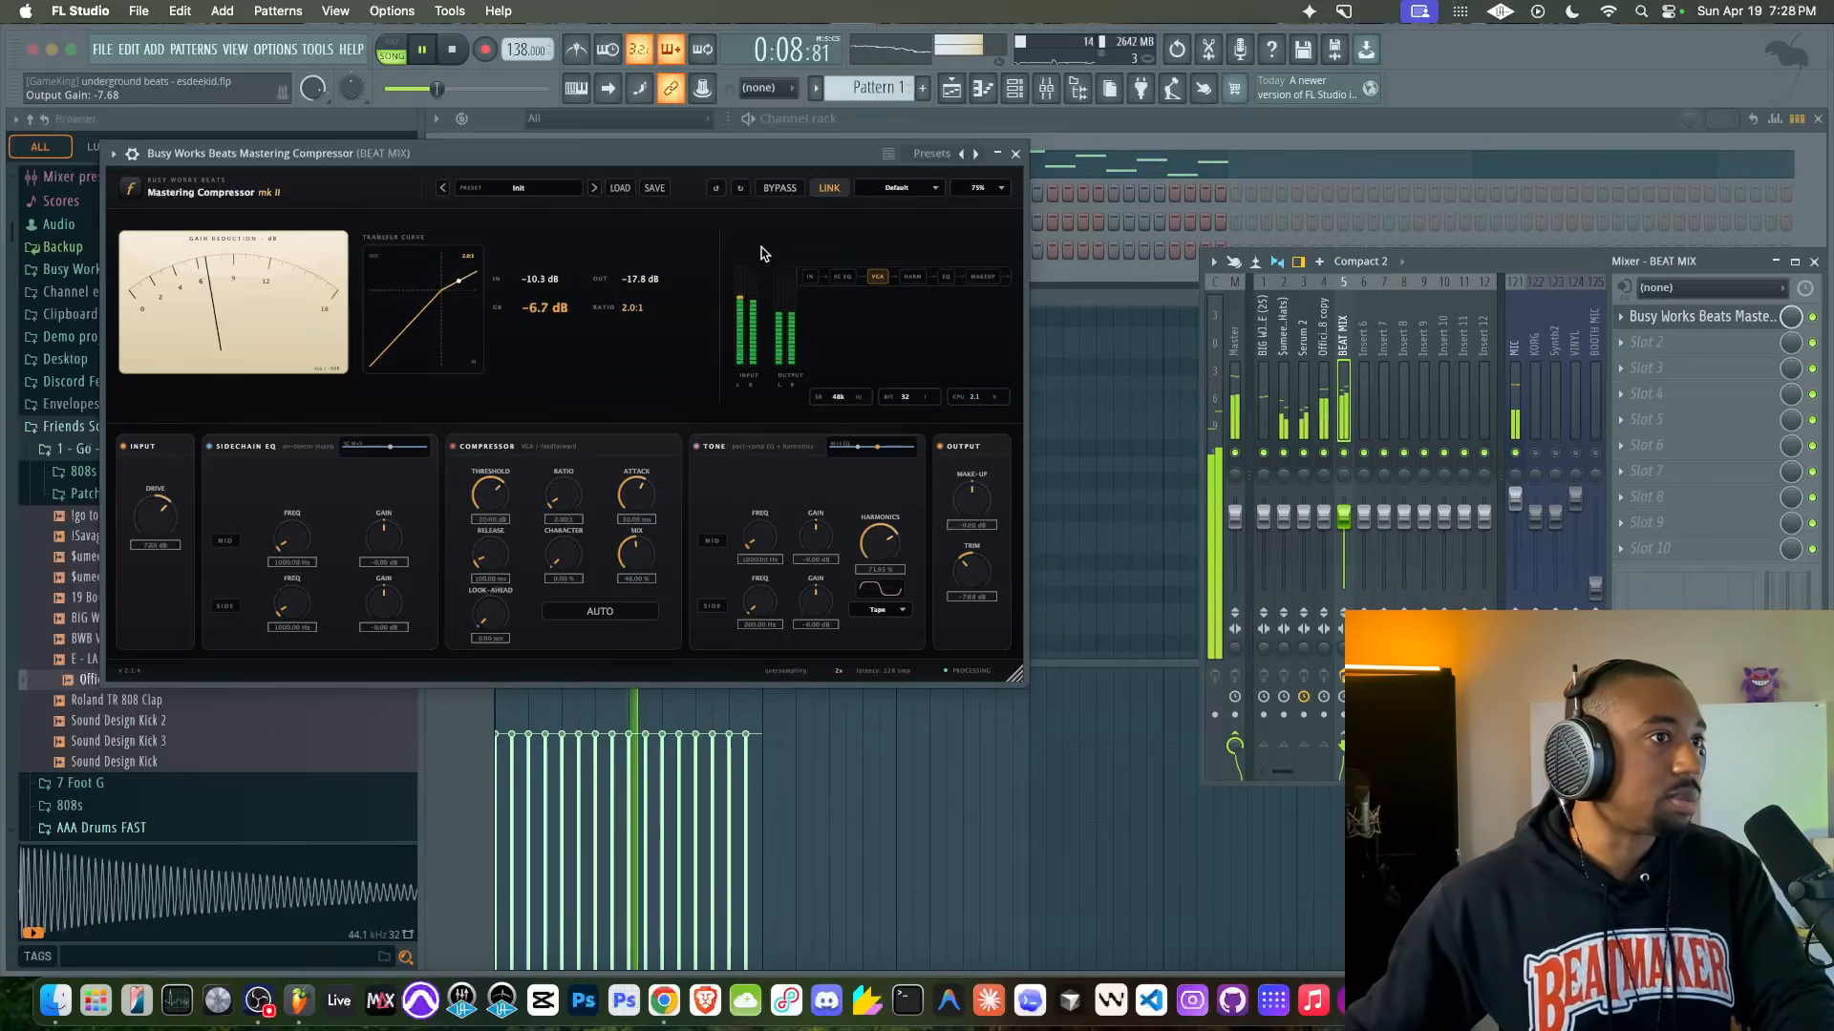
pyautogui.click(829, 188)
pyautogui.moveTo(971, 578); pyautogui.dragTo(969, 557)
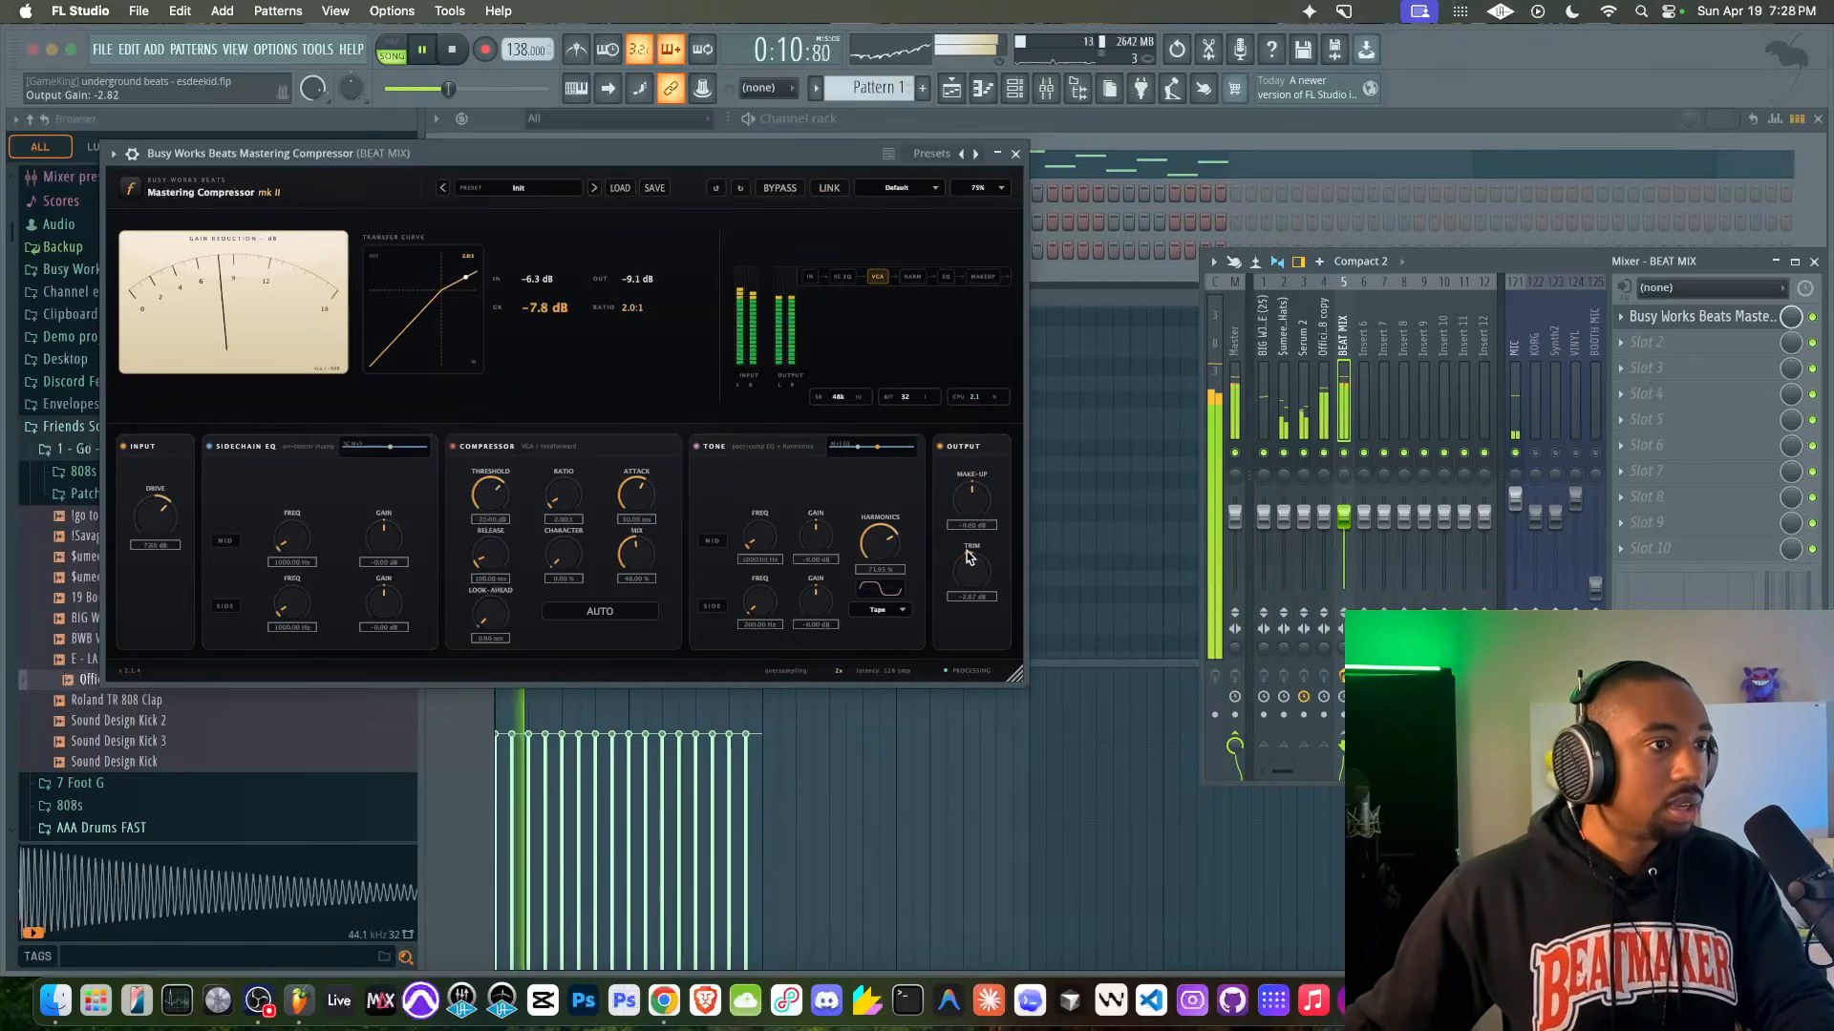
# Step: Lower the hats' mixer fader slightly, and turn on auto release in the beat bus compressor
pyautogui.click(1280, 506)
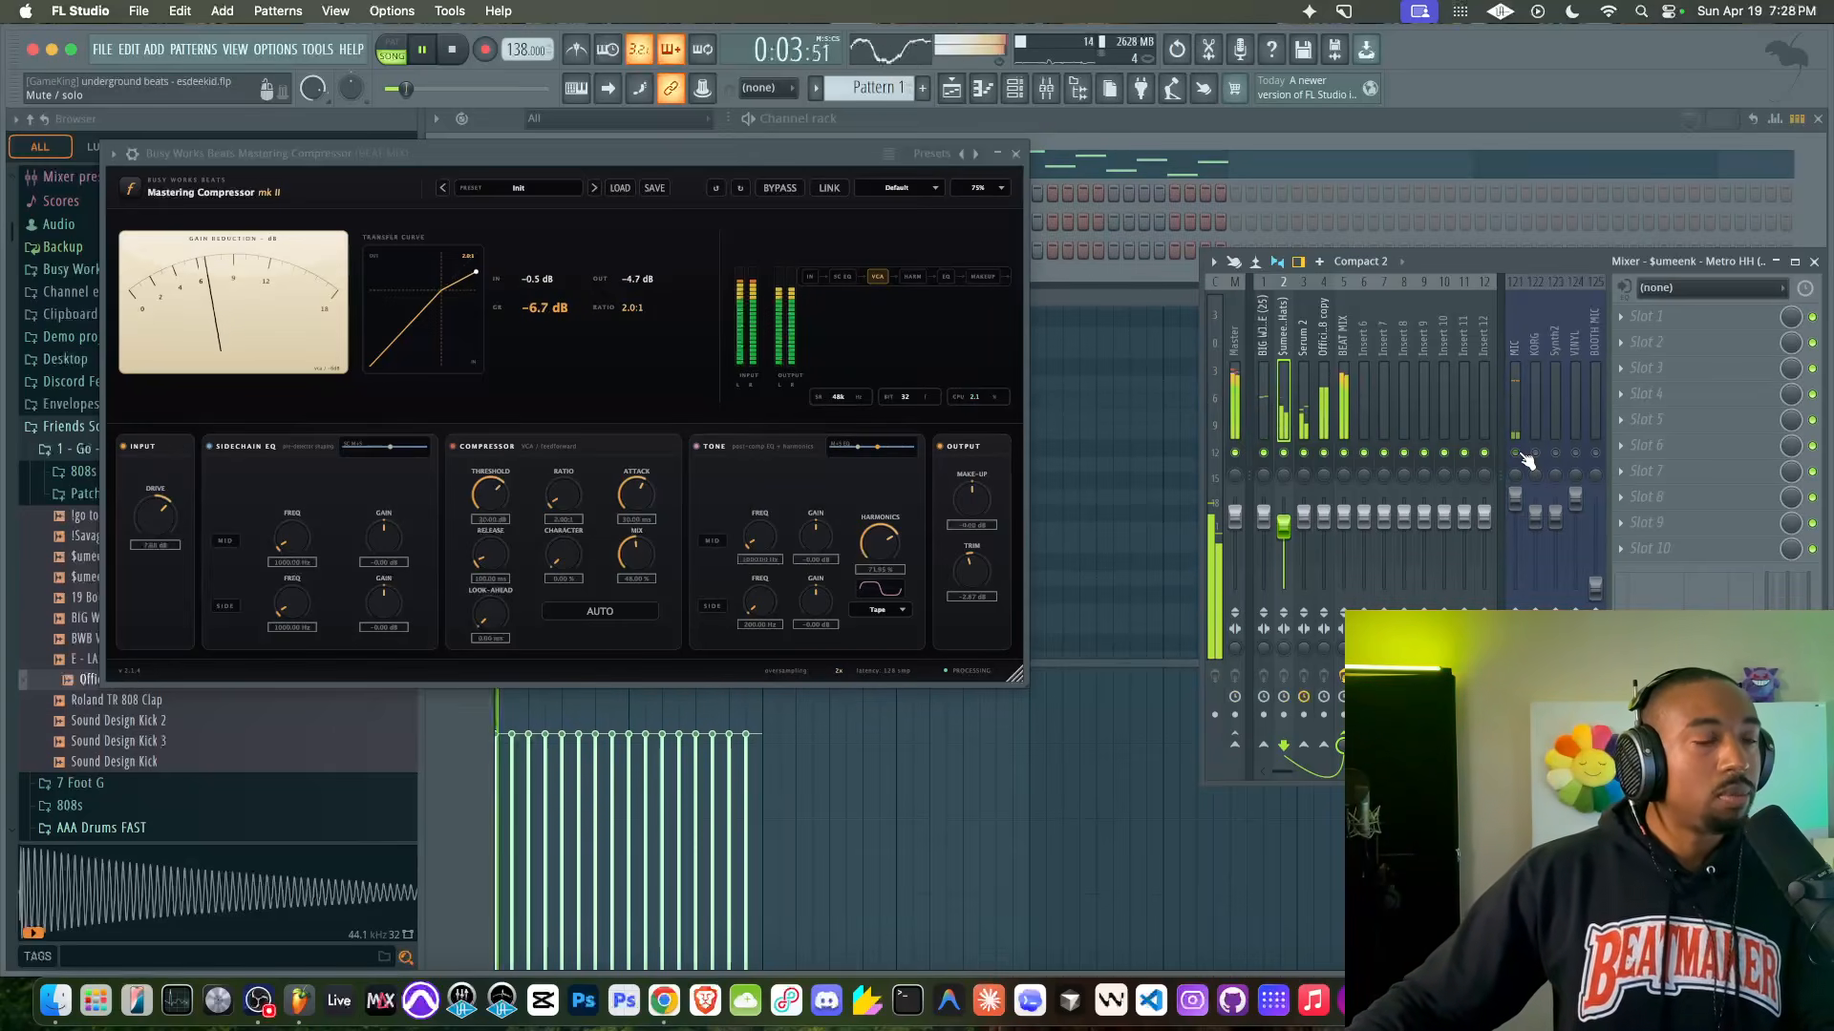
pyautogui.moveTo(963, 564); pyautogui.dragTo(877, 544)
pyautogui.click(599, 611)
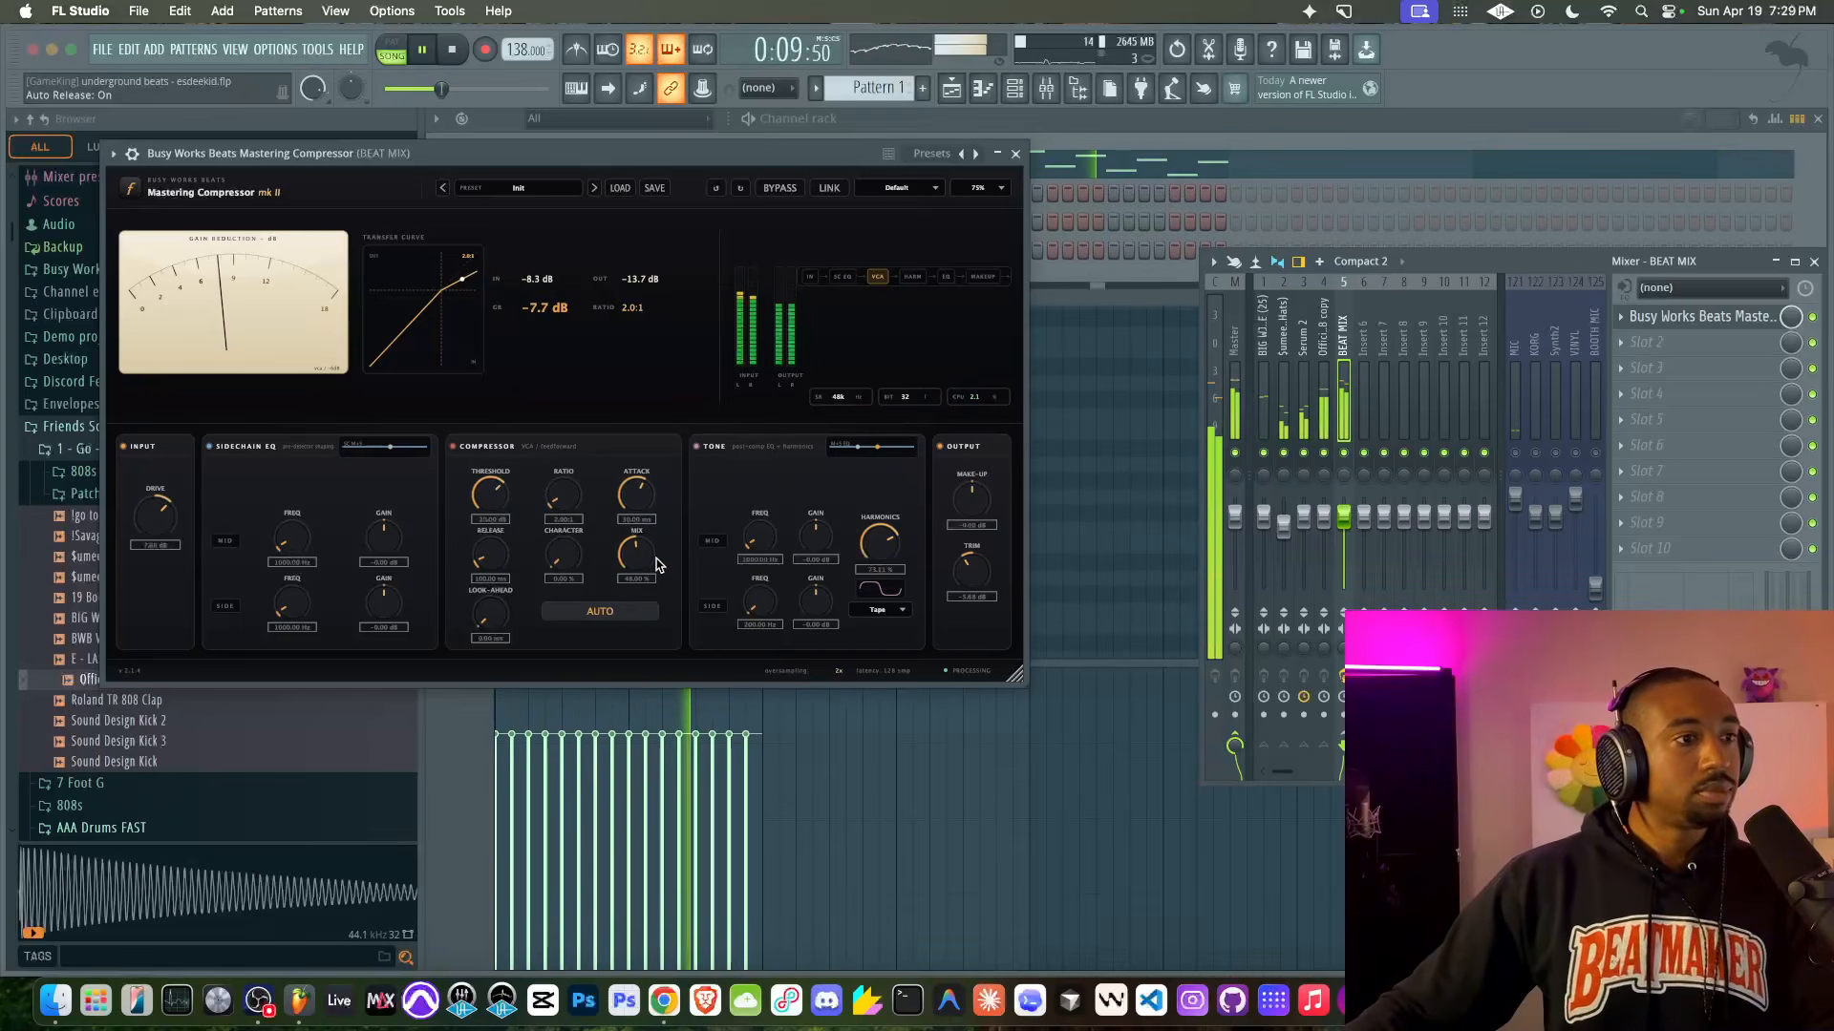
# Step: Change the compressor's harmonics mode to Heat, raise the output trim to about 1.75 dB, and close the compressor
pyautogui.click(878, 610)
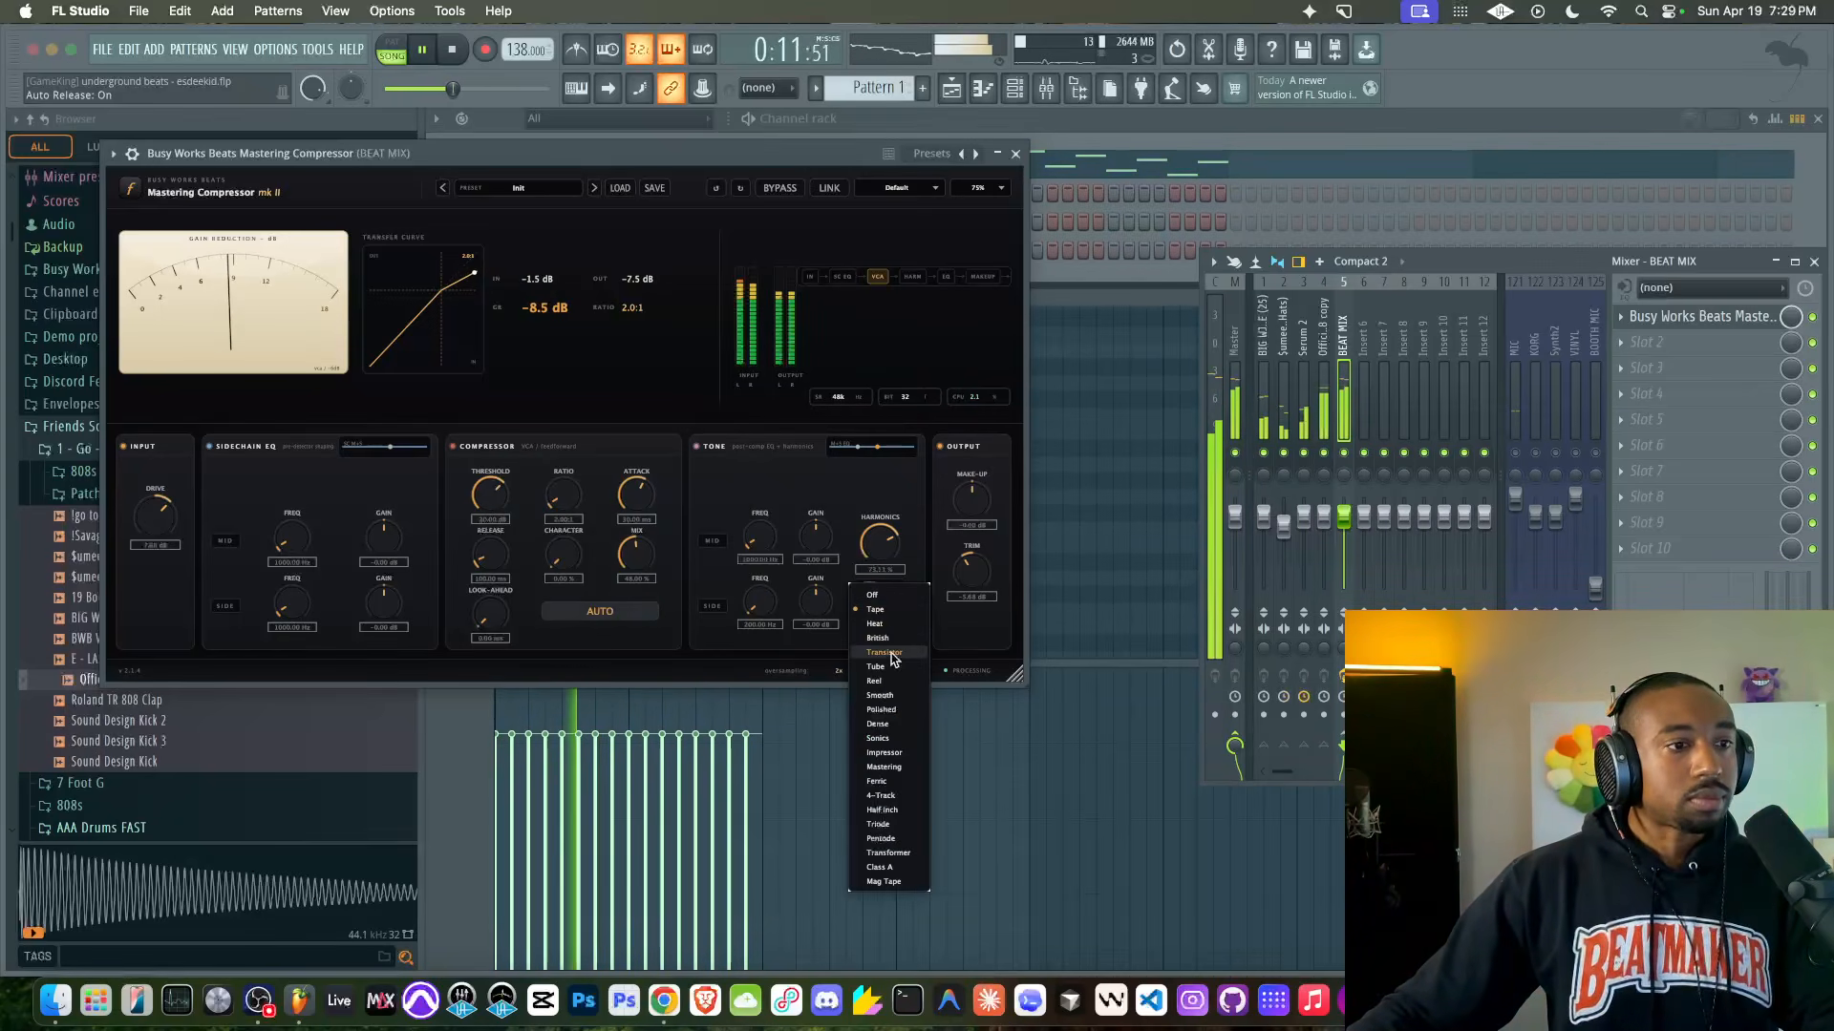
pyautogui.click(874, 624)
pyautogui.moveTo(867, 607); pyautogui.dragTo(974, 573)
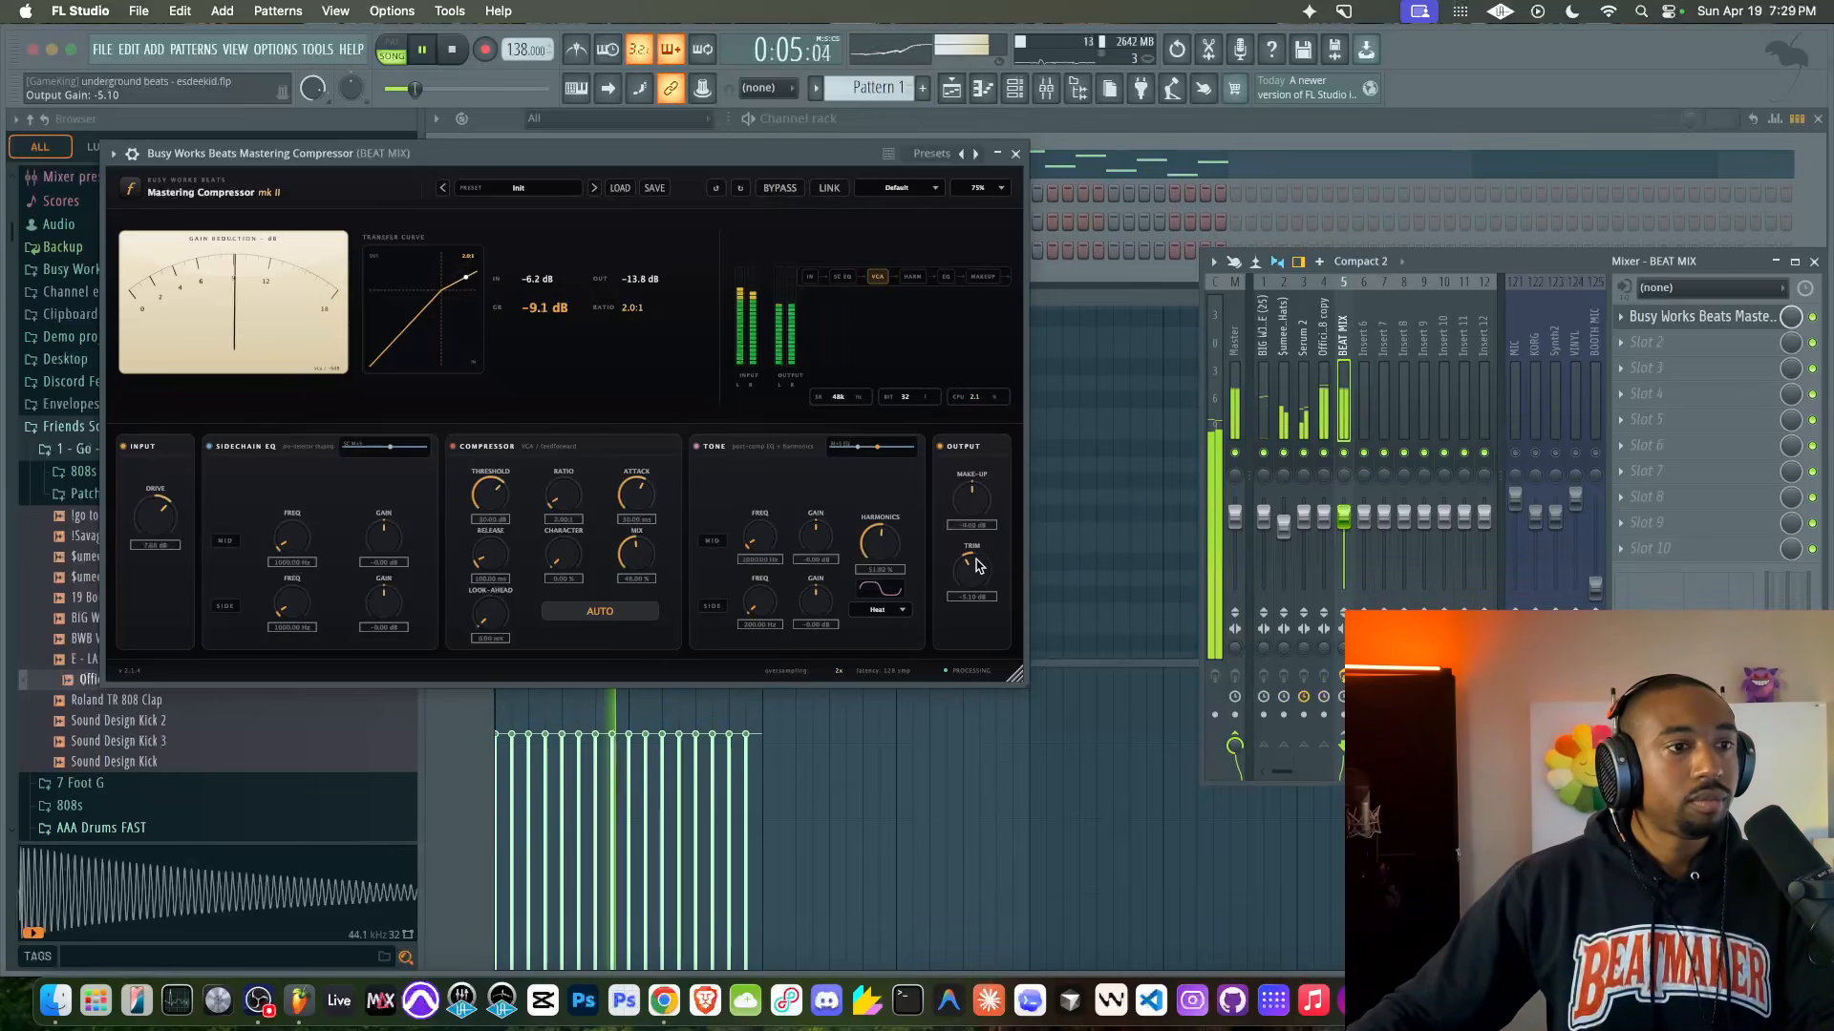
pyautogui.moveTo(974, 567); pyautogui.dragTo(978, 548)
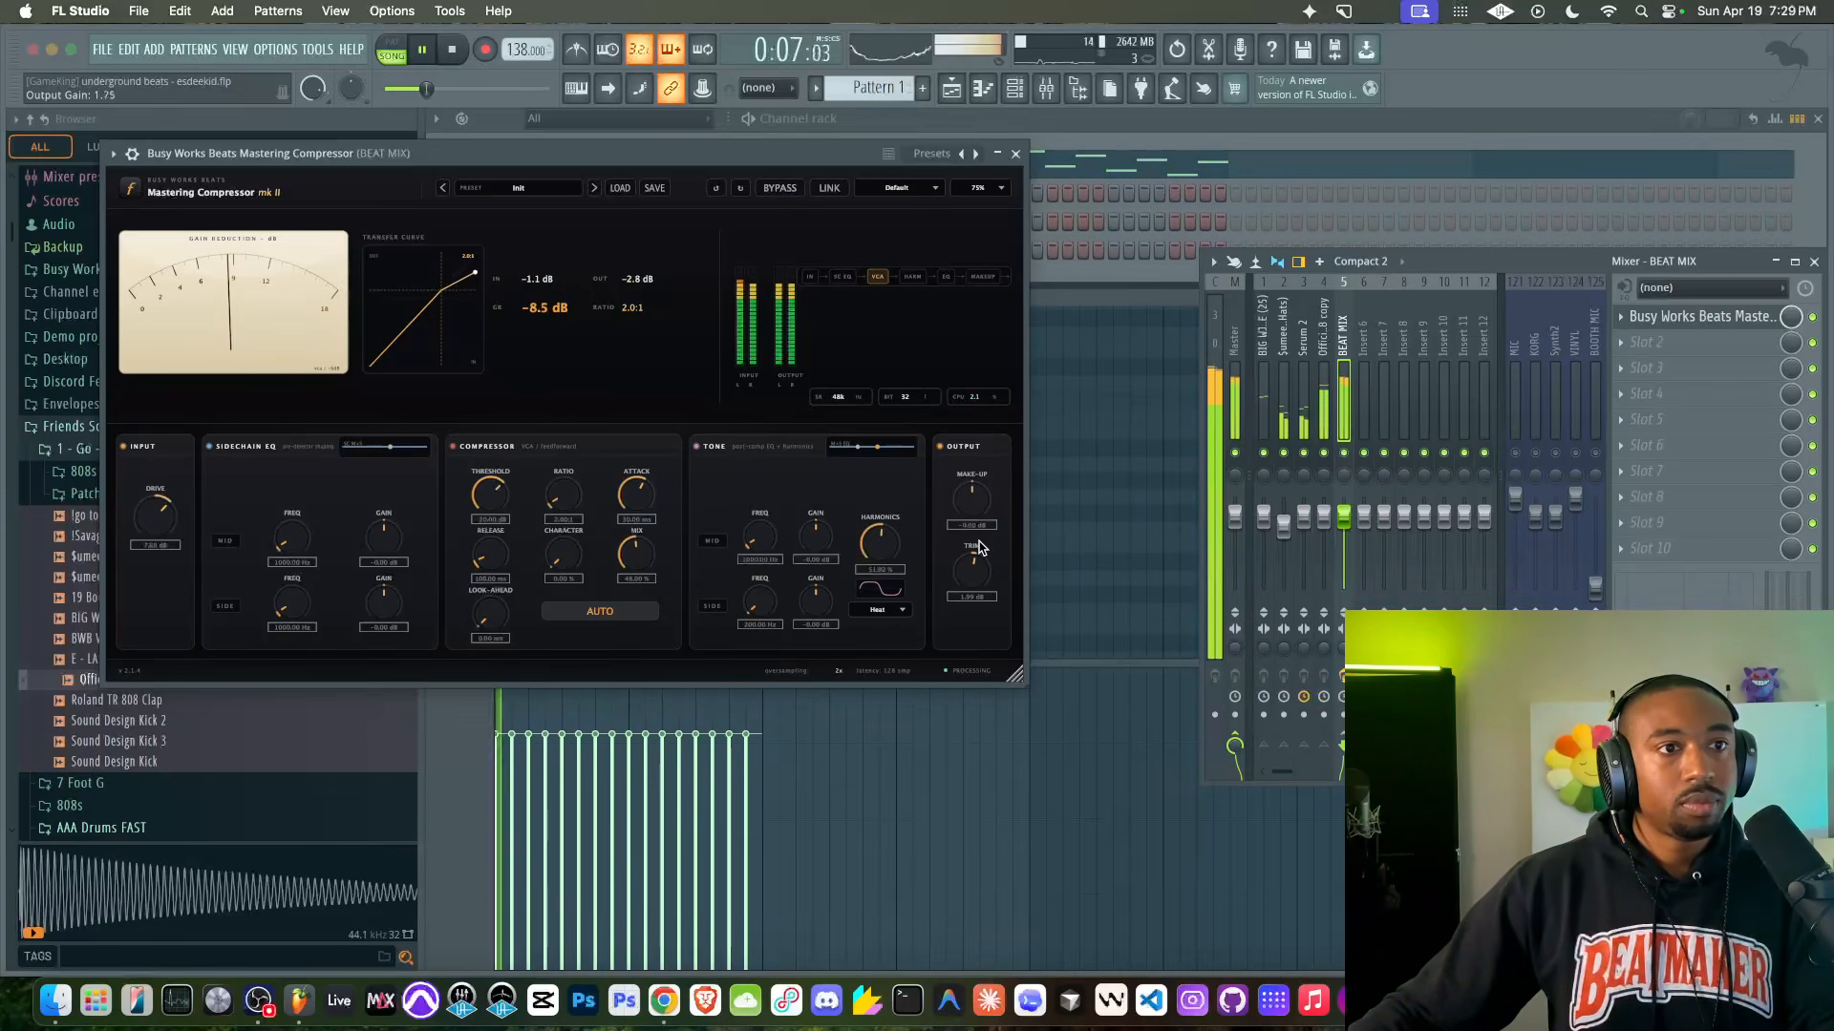
pyautogui.click(1016, 154)
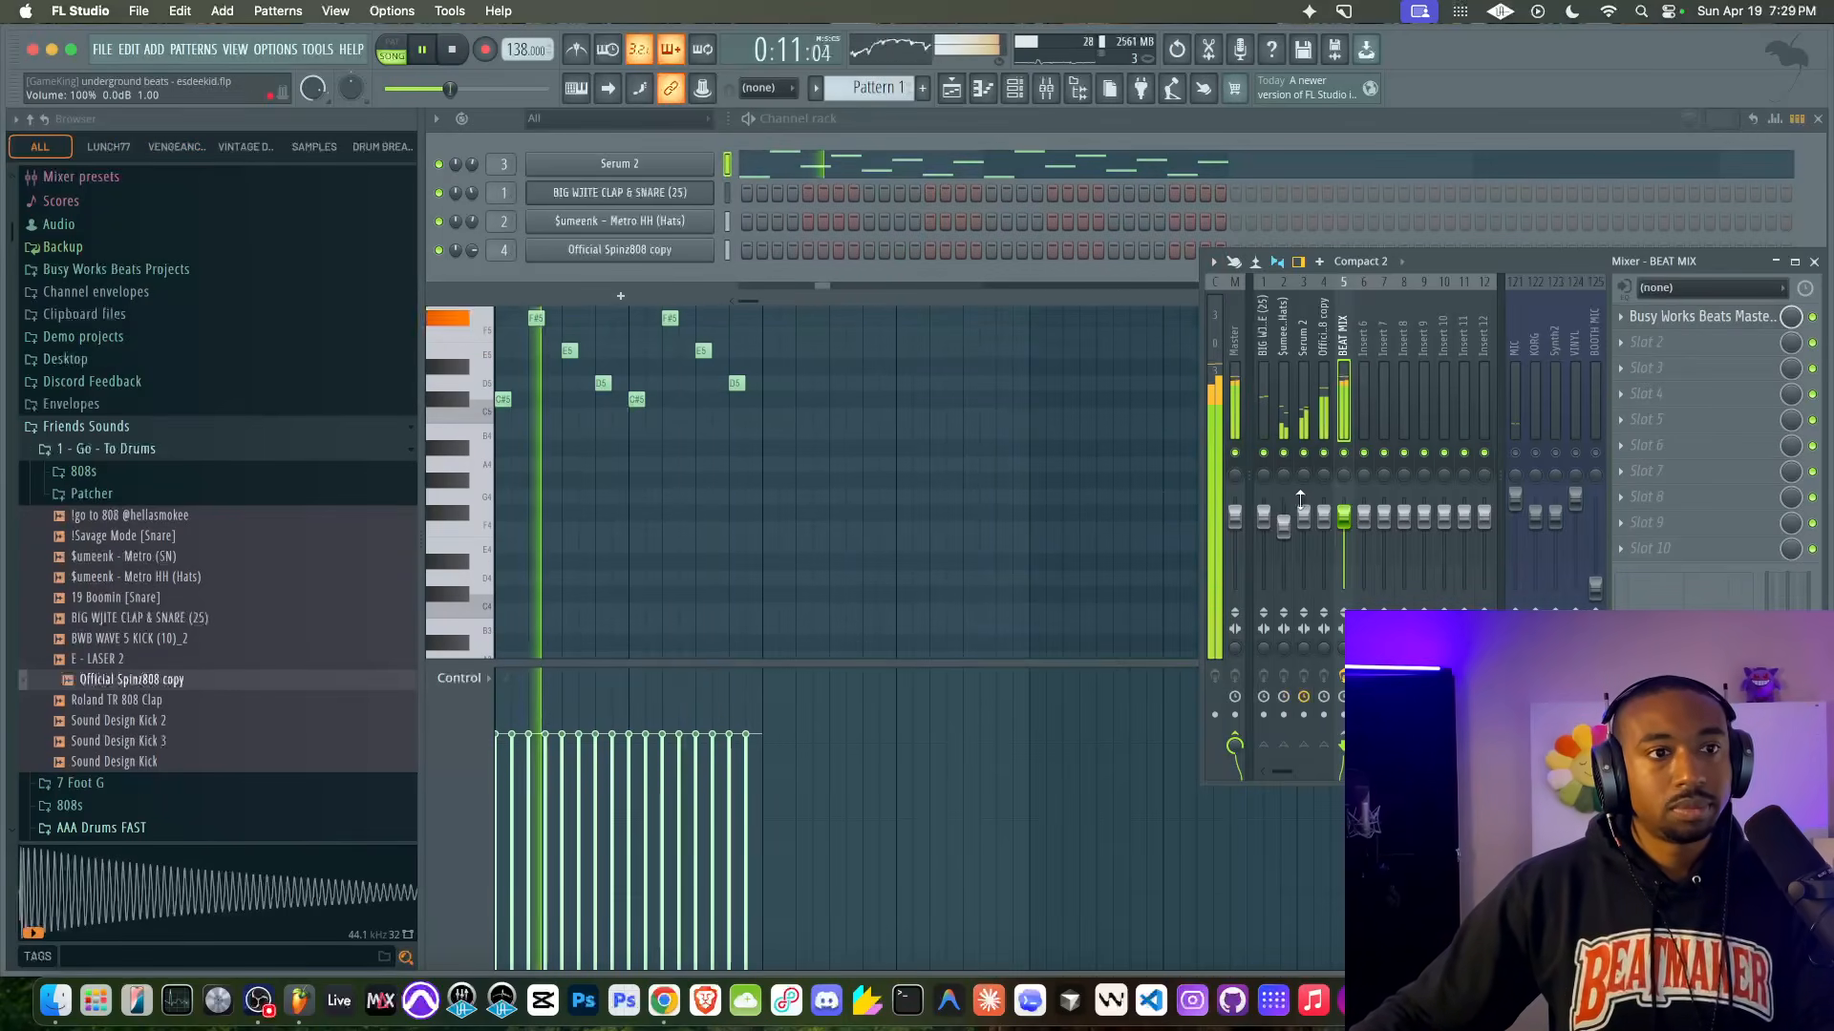
# Step: Lower the Serum 2 channel's volume slightly in the channel rack and stop playback
pyautogui.click(1286, 413)
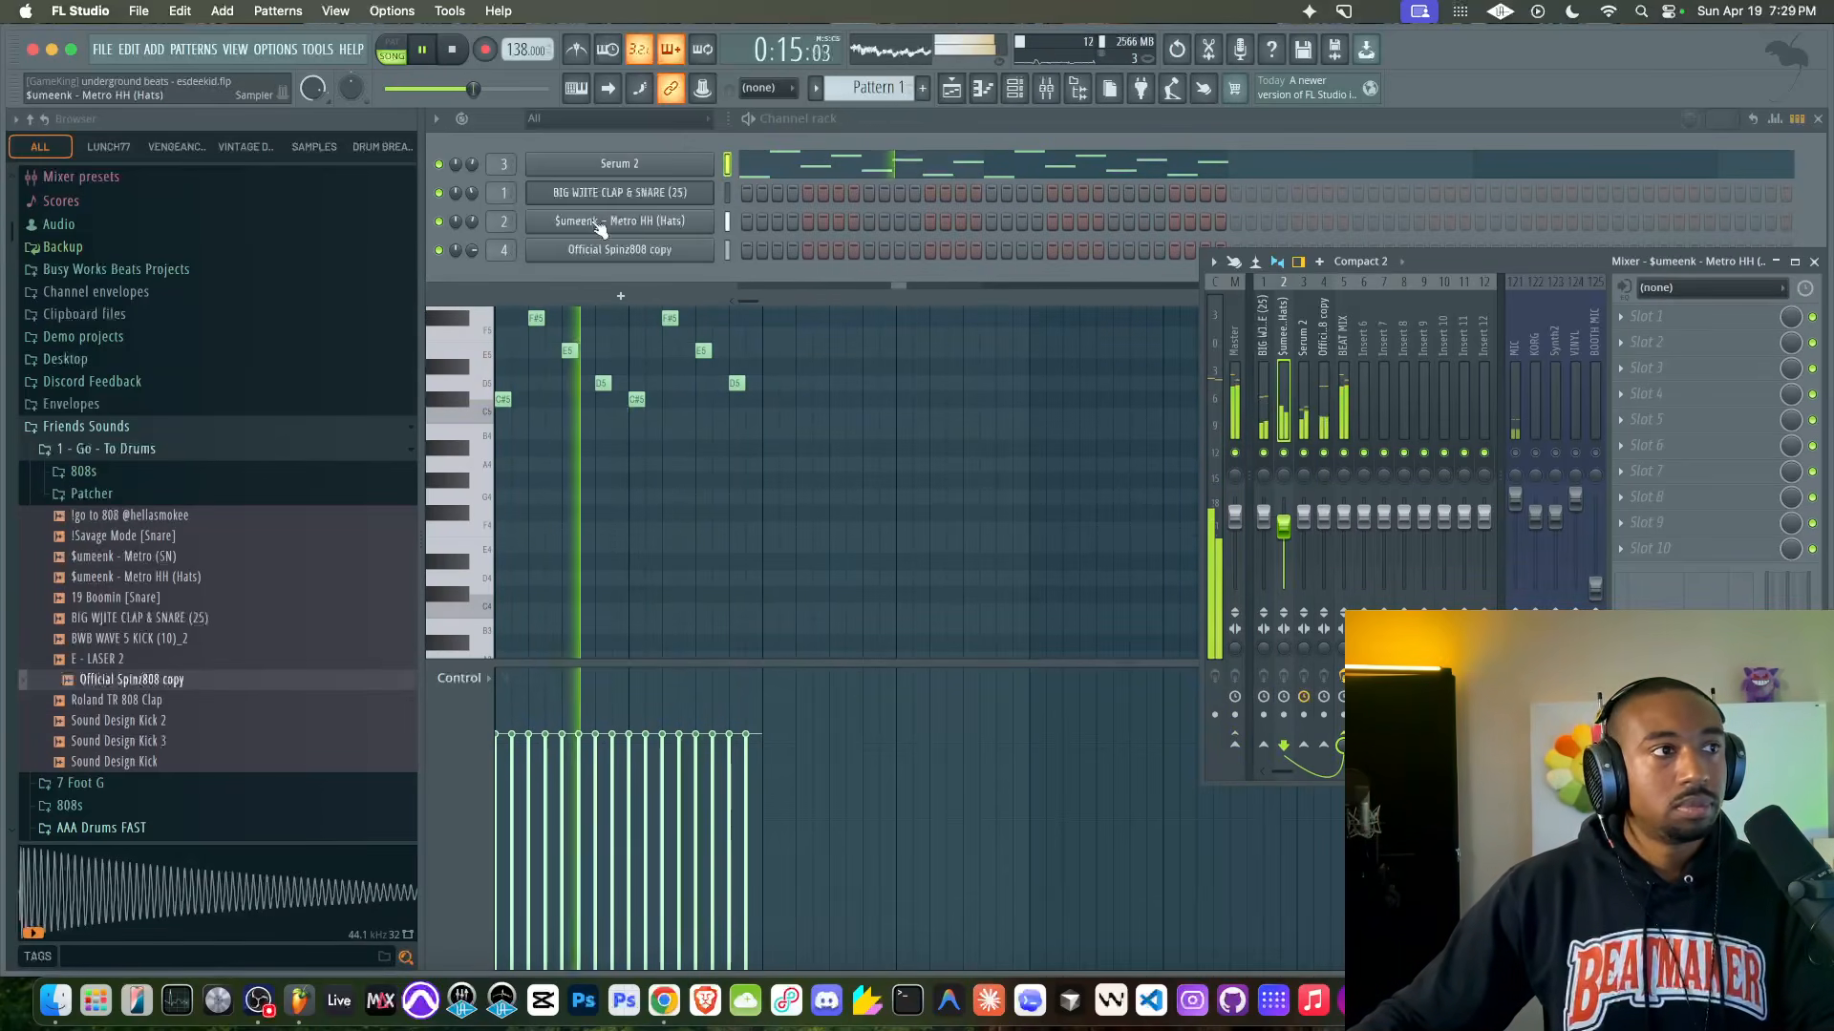
pyautogui.moveTo(471, 163); pyautogui.dragTo(468, 166)
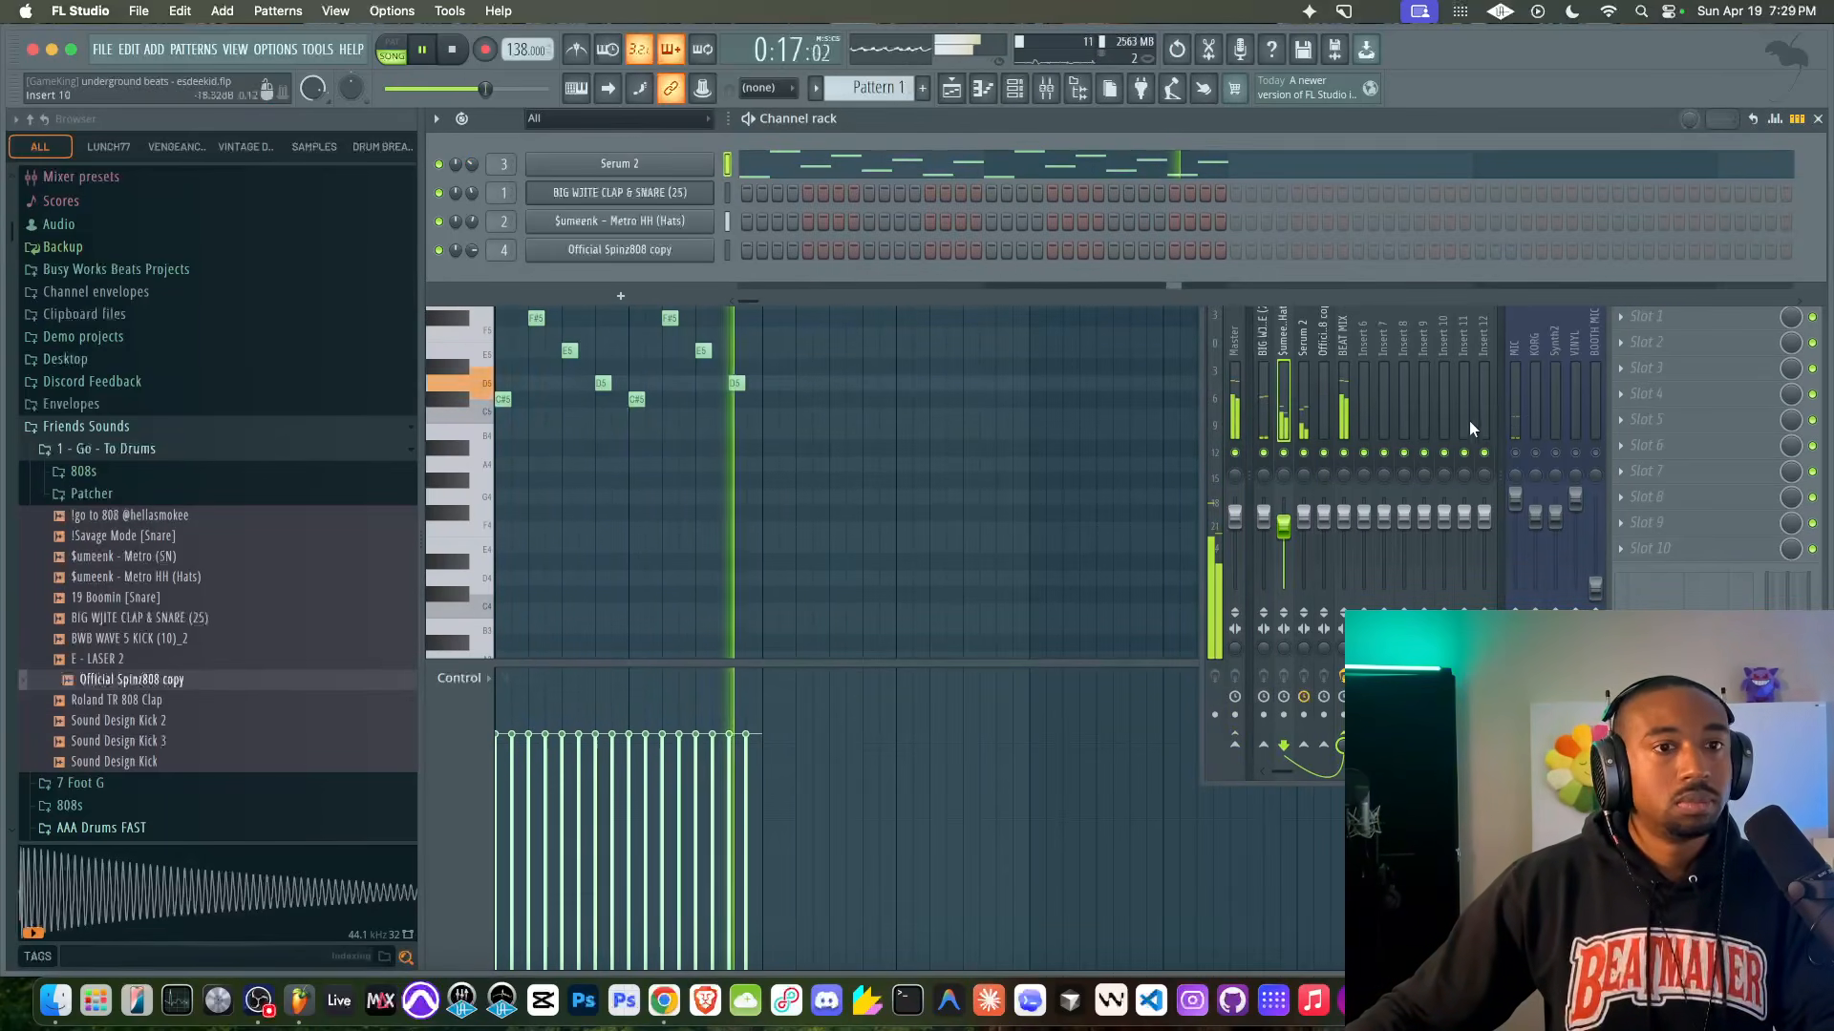
pyautogui.press('space')
pyautogui.click(1512, 453)
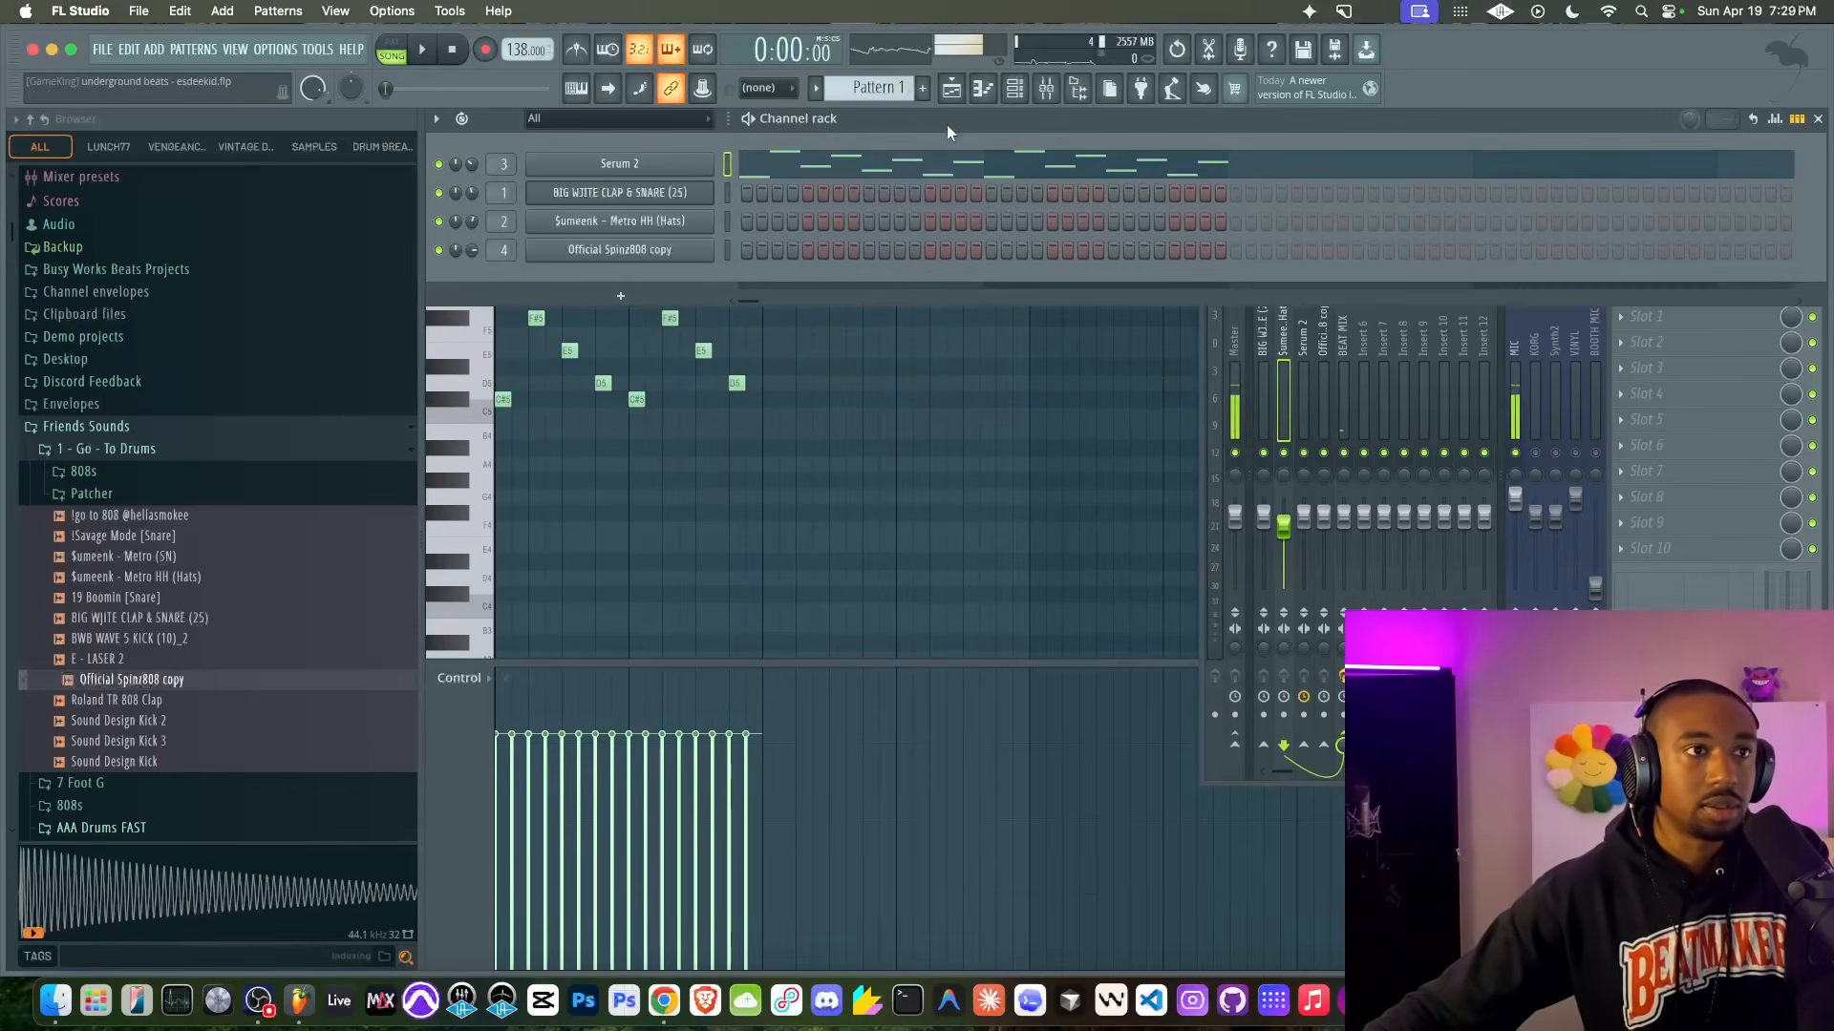
# Step: Duplicate the Pattern 4 clip on Track 4 of the playlist to extend it to bar 17, and clear the selection
pyautogui.click(951, 87)
pyautogui.press('space')
pyautogui.moveTo(885, 365); pyautogui.dragTo(868, 357)
pyautogui.press('super+b')
pyautogui.press('F6')
pyautogui.press('F9')
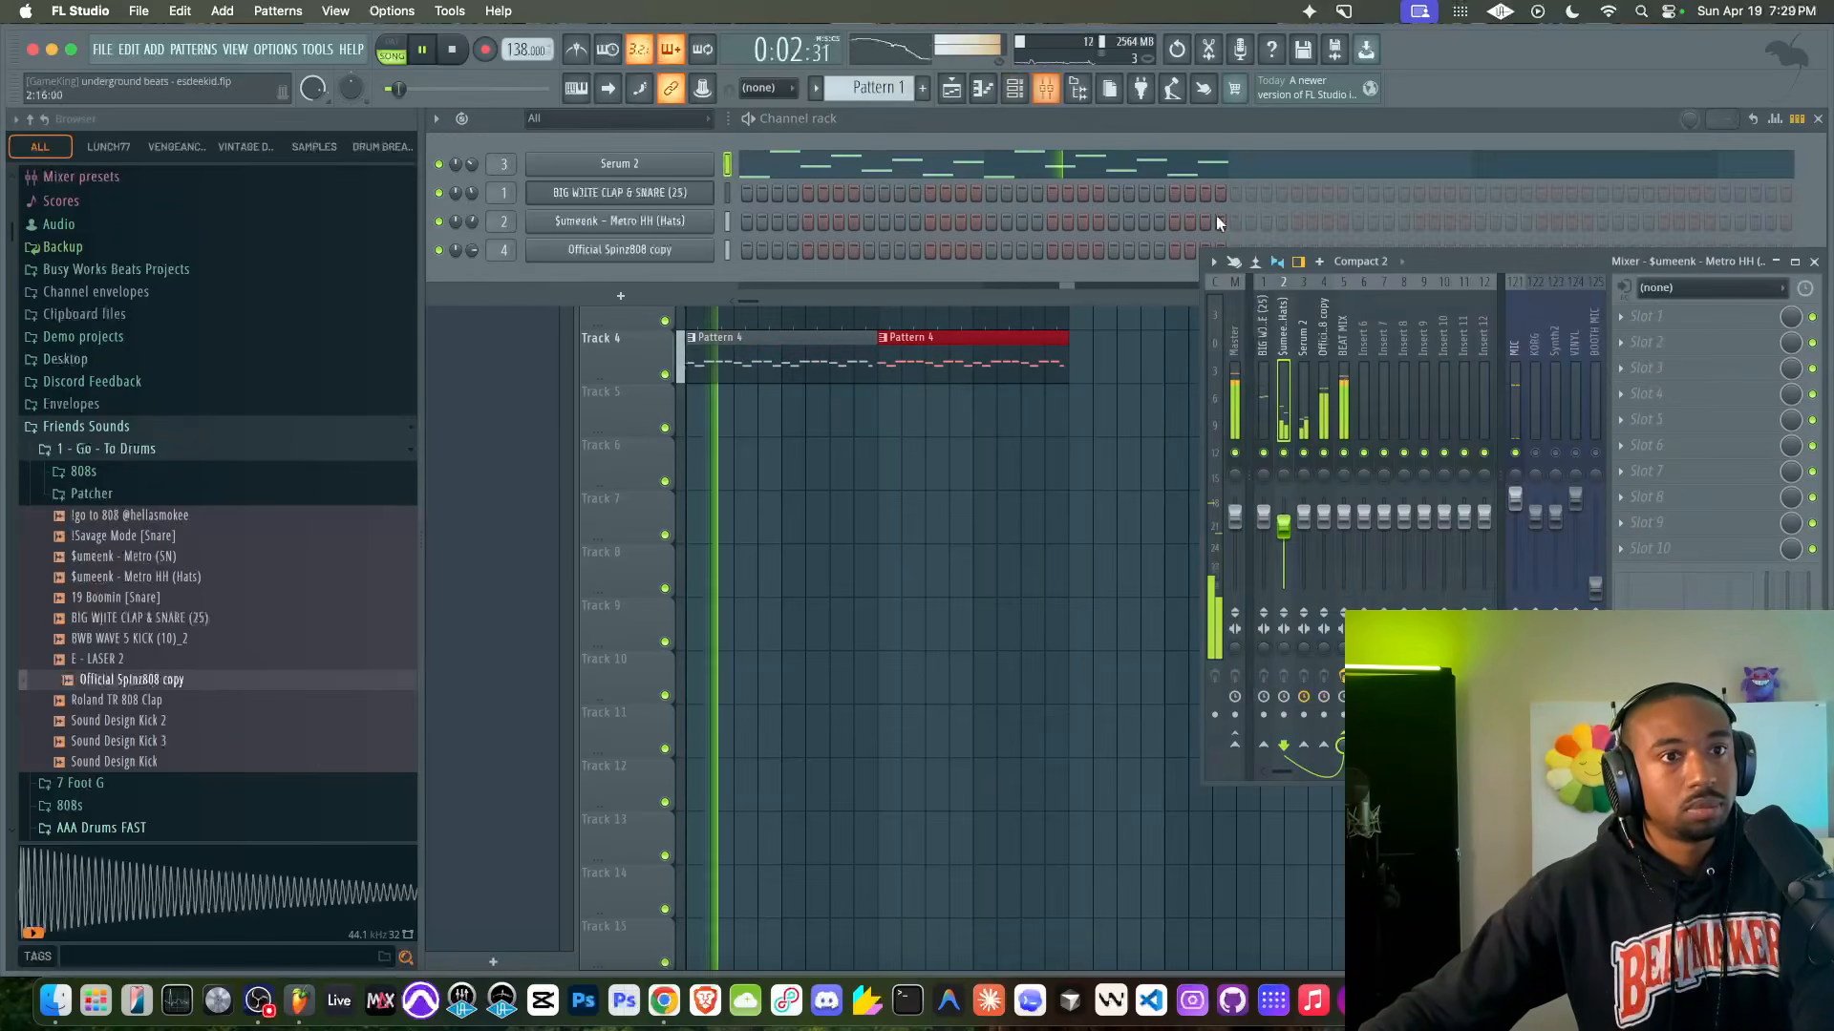
pyautogui.keyDown('super'); pyautogui.click(1047, 473); pyautogui.keyUp('super')
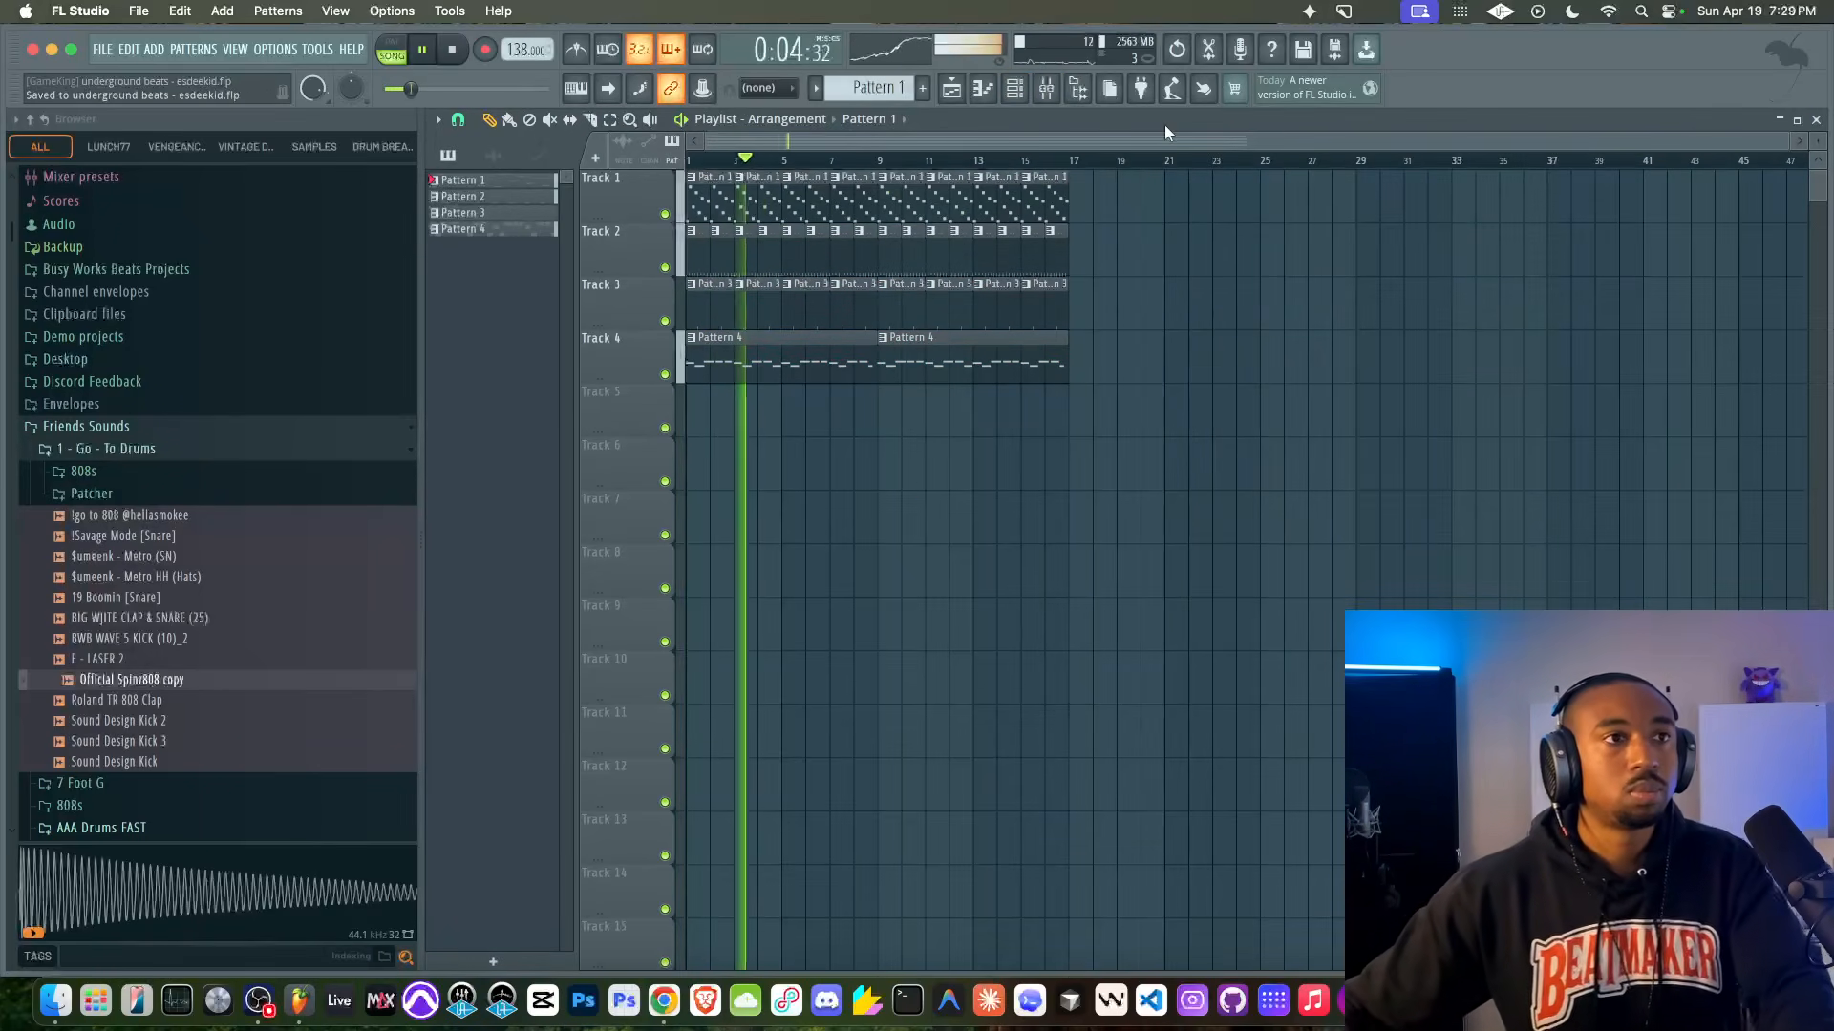
# Step: Open Serum 2 from the channel rack and adjust Filter 1, setting its cutoff to 84 Hz and reworking its drive
pyautogui.click(1046, 87)
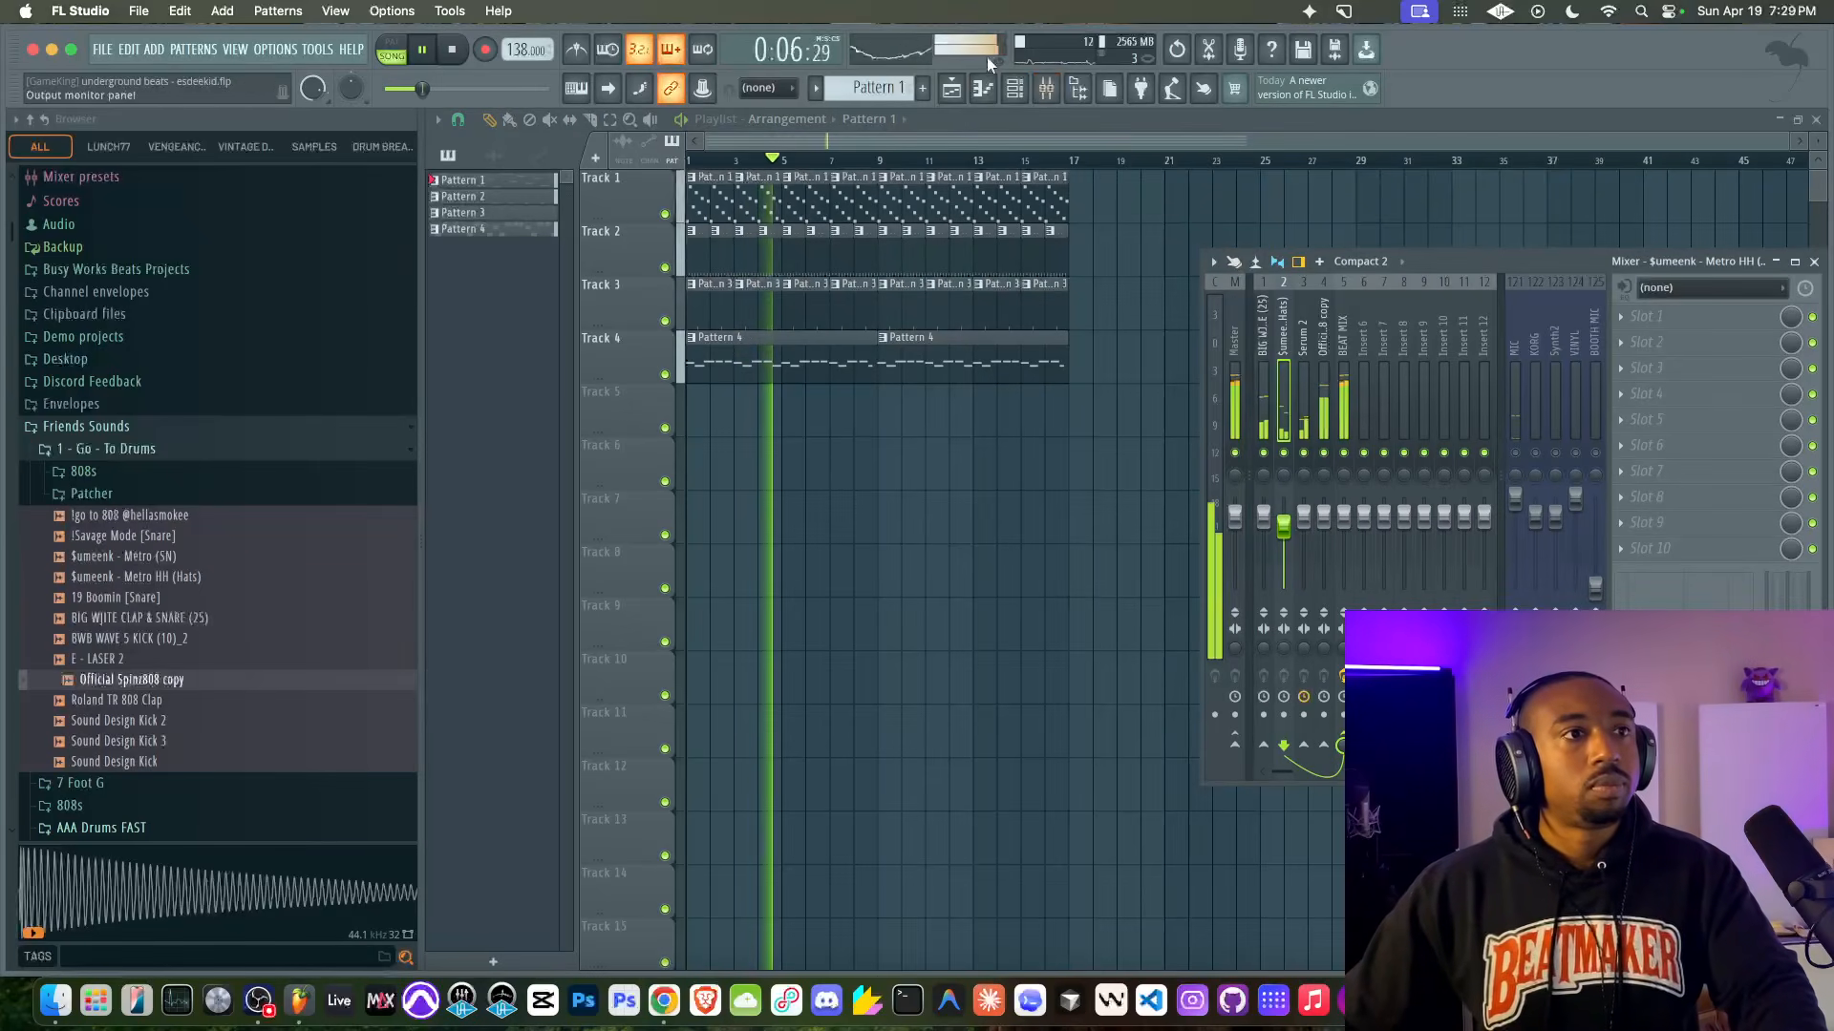
pyautogui.click(1015, 88)
pyautogui.click(623, 164)
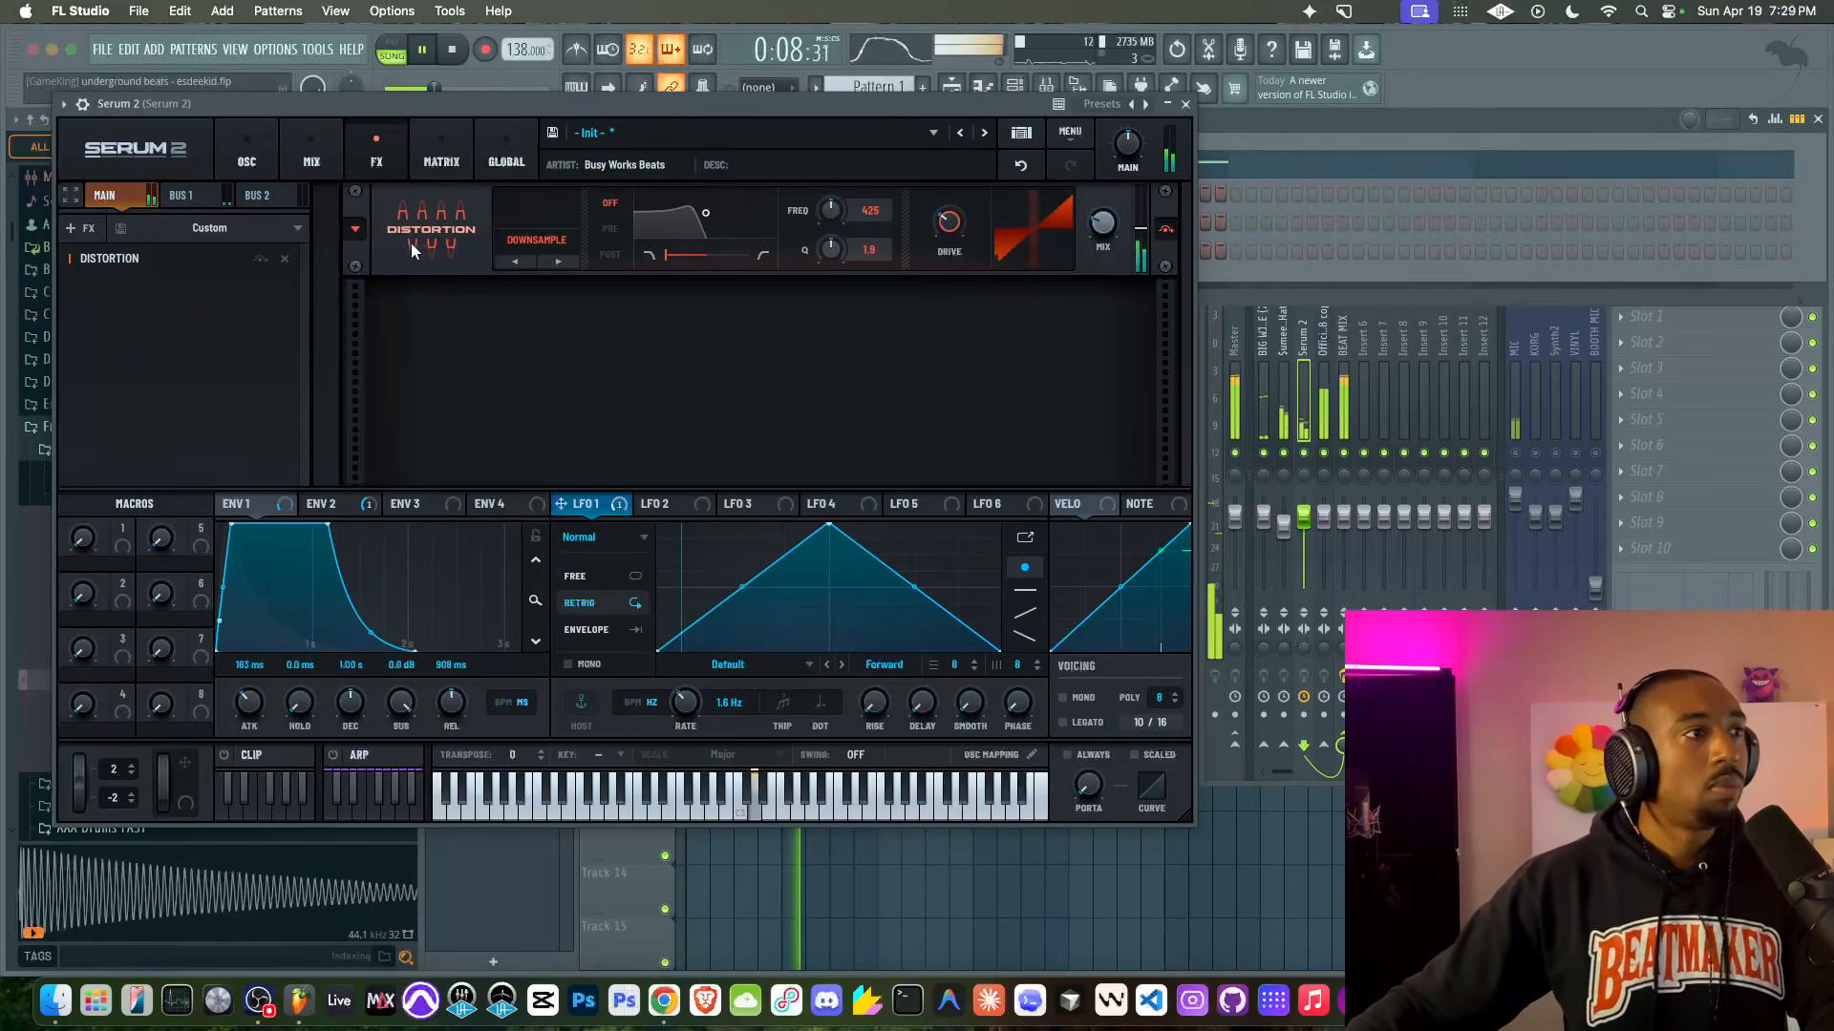
pyautogui.moveTo(1028, 397); pyautogui.dragTo(1078, 417)
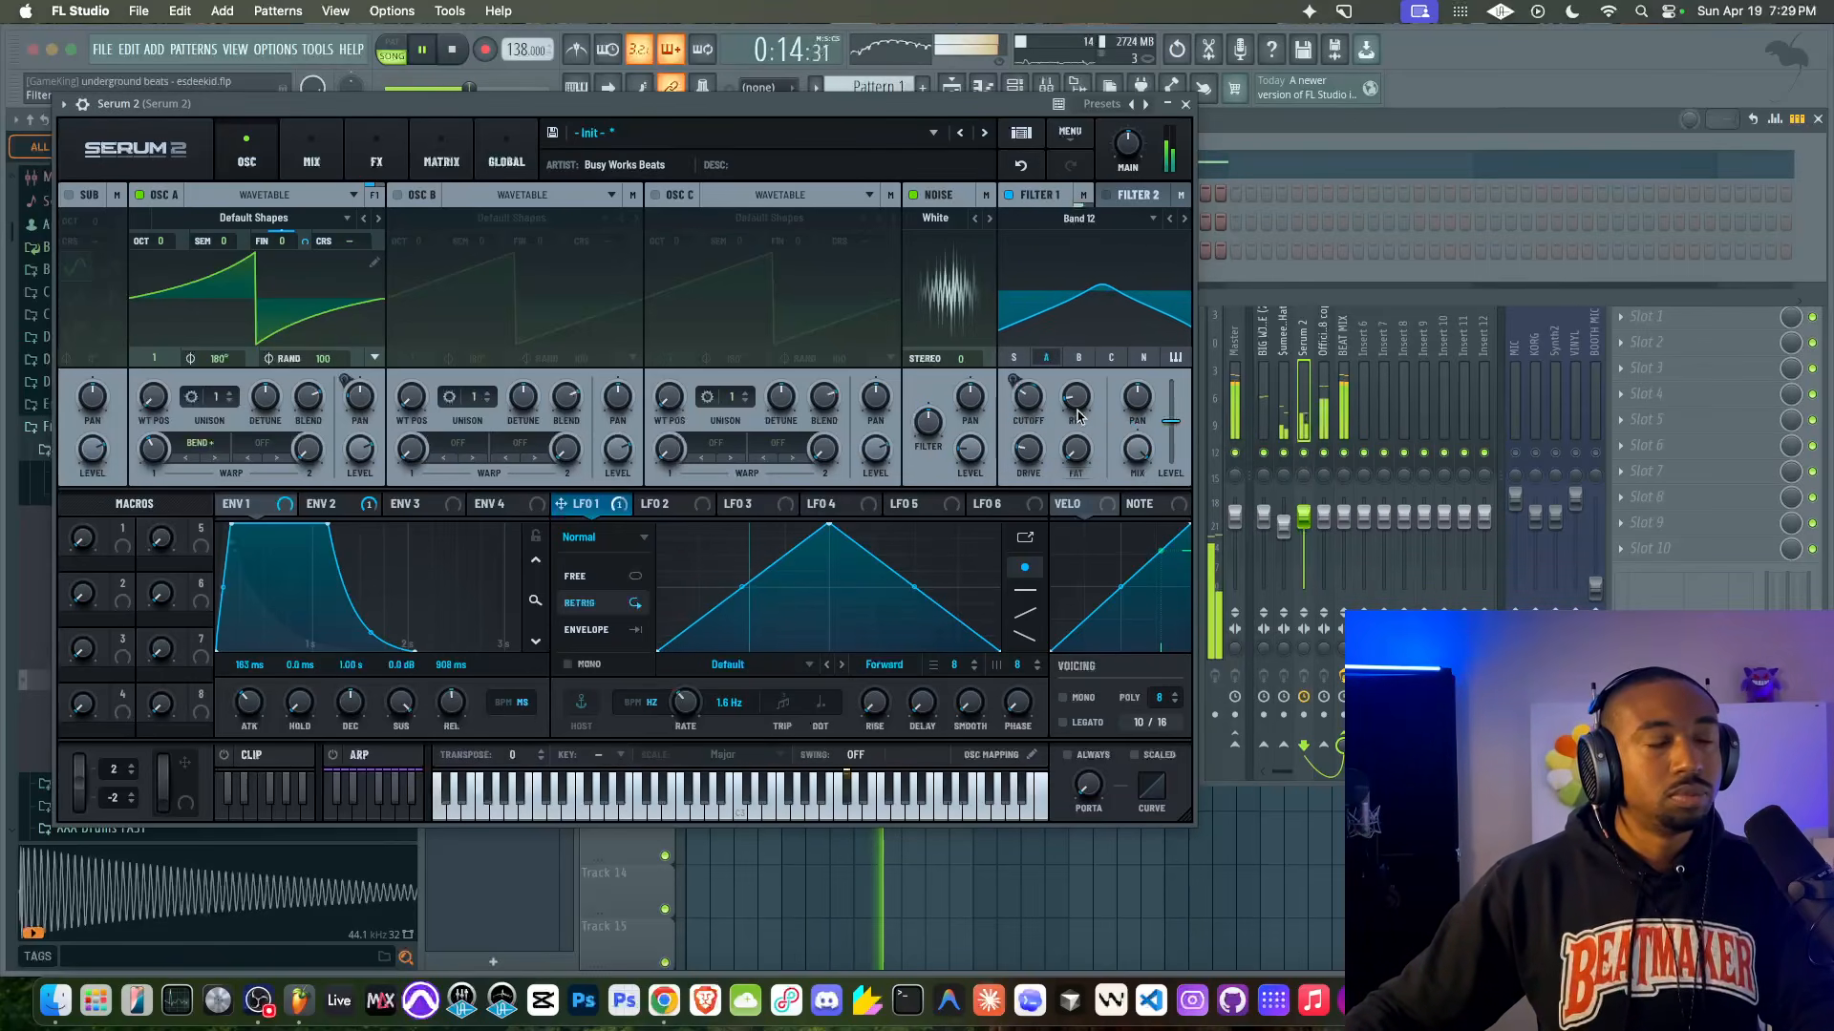
pyautogui.moveTo(1031, 403)
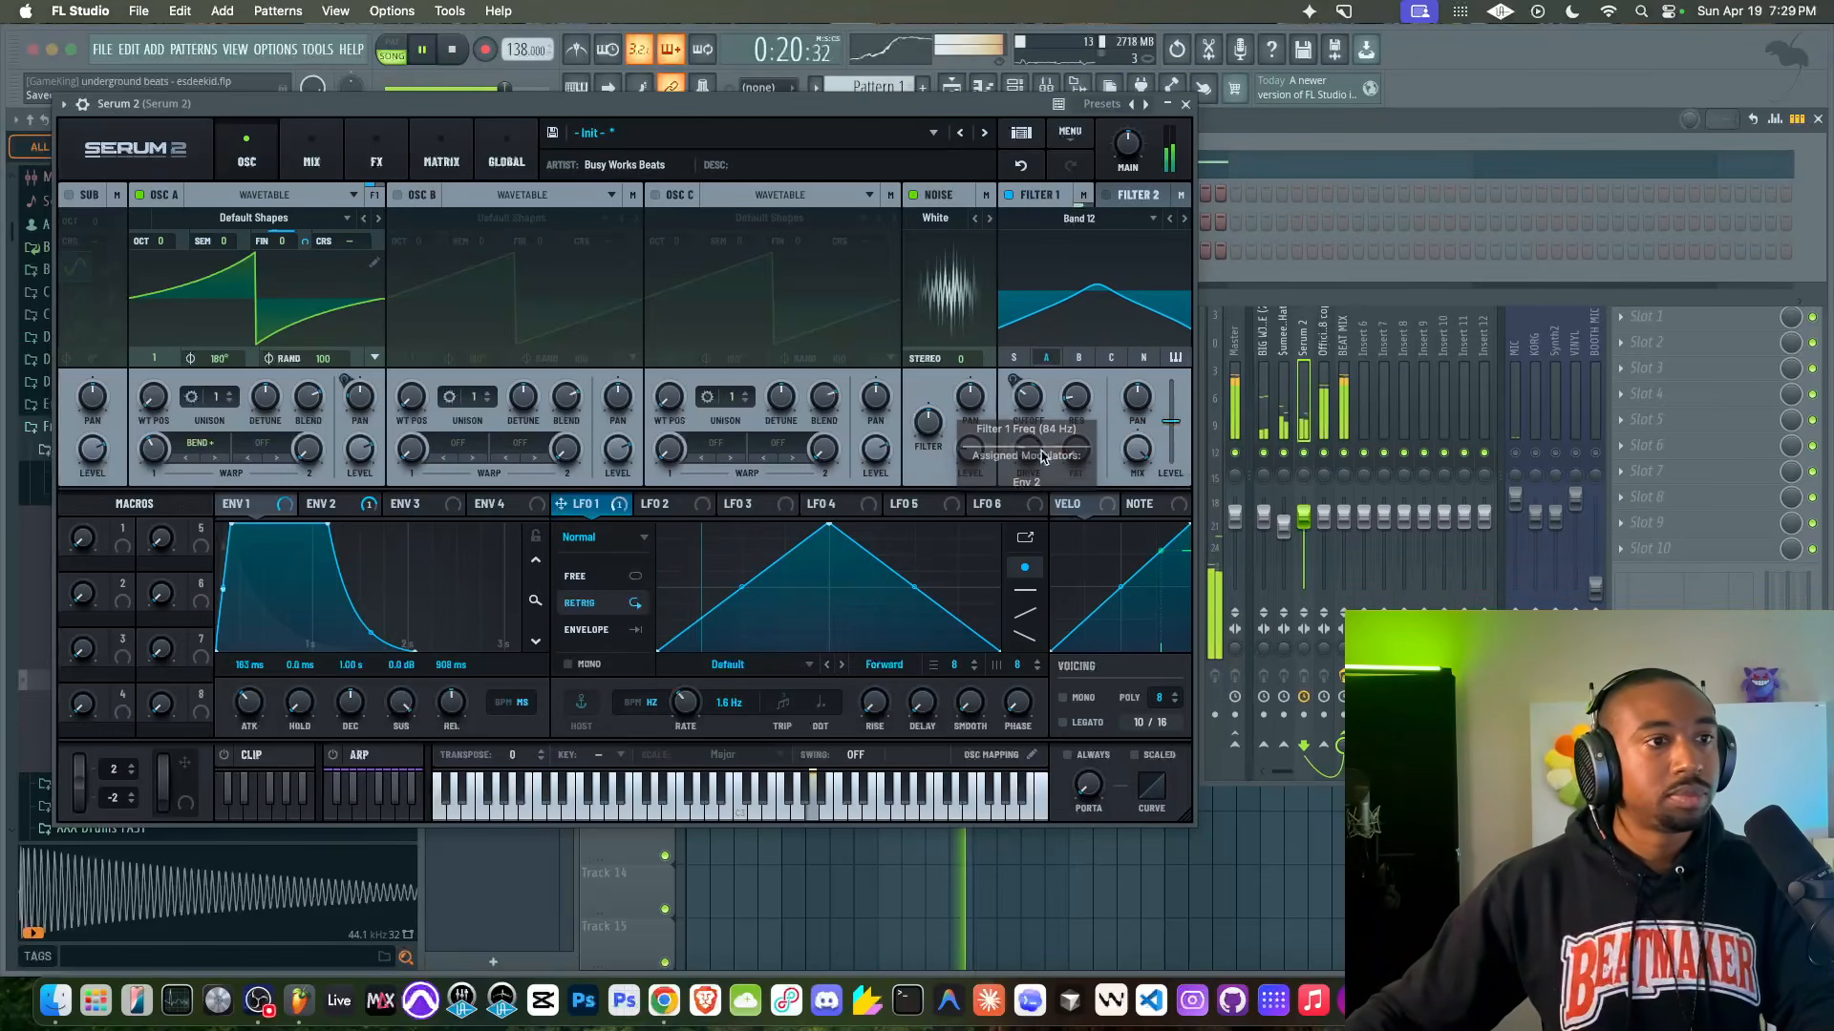
pyautogui.moveTo(1036, 467)
pyautogui.mouseDown()
pyautogui.moveTo(1015, 522)
pyautogui.moveTo(1037, 435)
pyautogui.moveTo(1026, 460)
pyautogui.mouseUp()
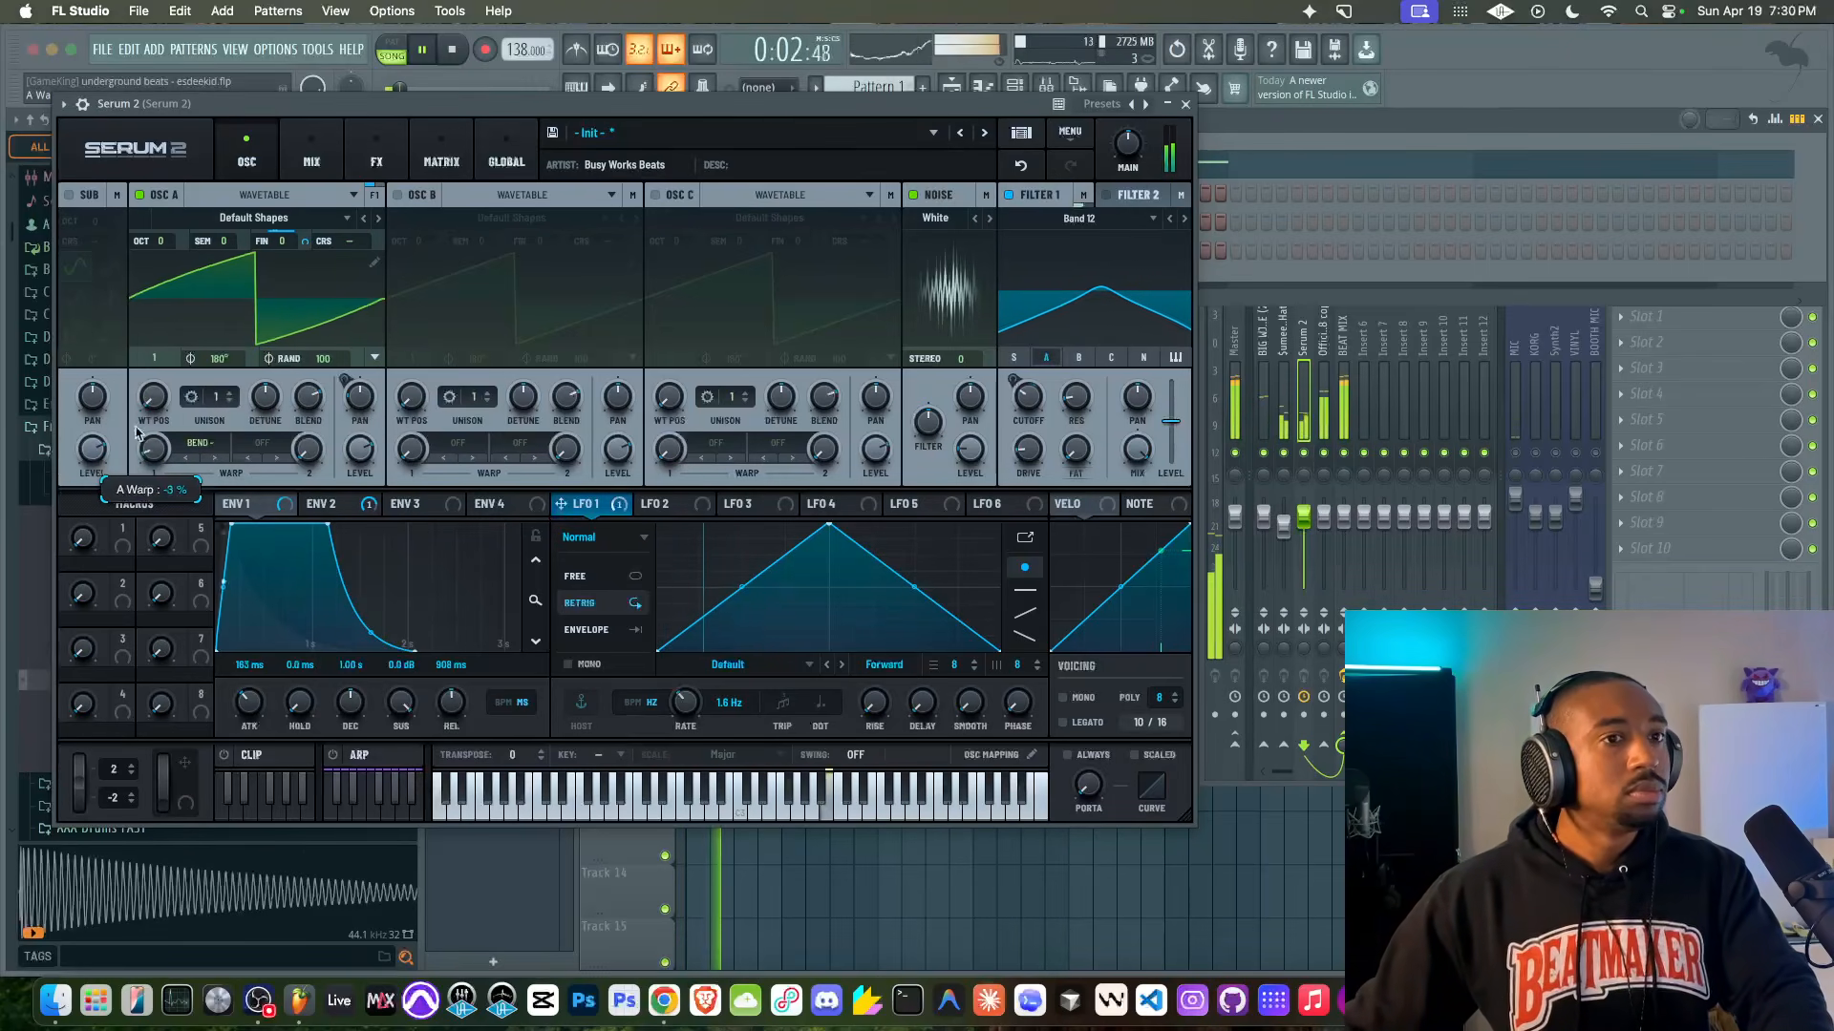
# Step: Adjust oscillator A's Bend warp, and increase the NoteOn Alt. modulation amount on A Pan in the matrix
pyautogui.moveTo(151, 458); pyautogui.dragTo(187, 365)
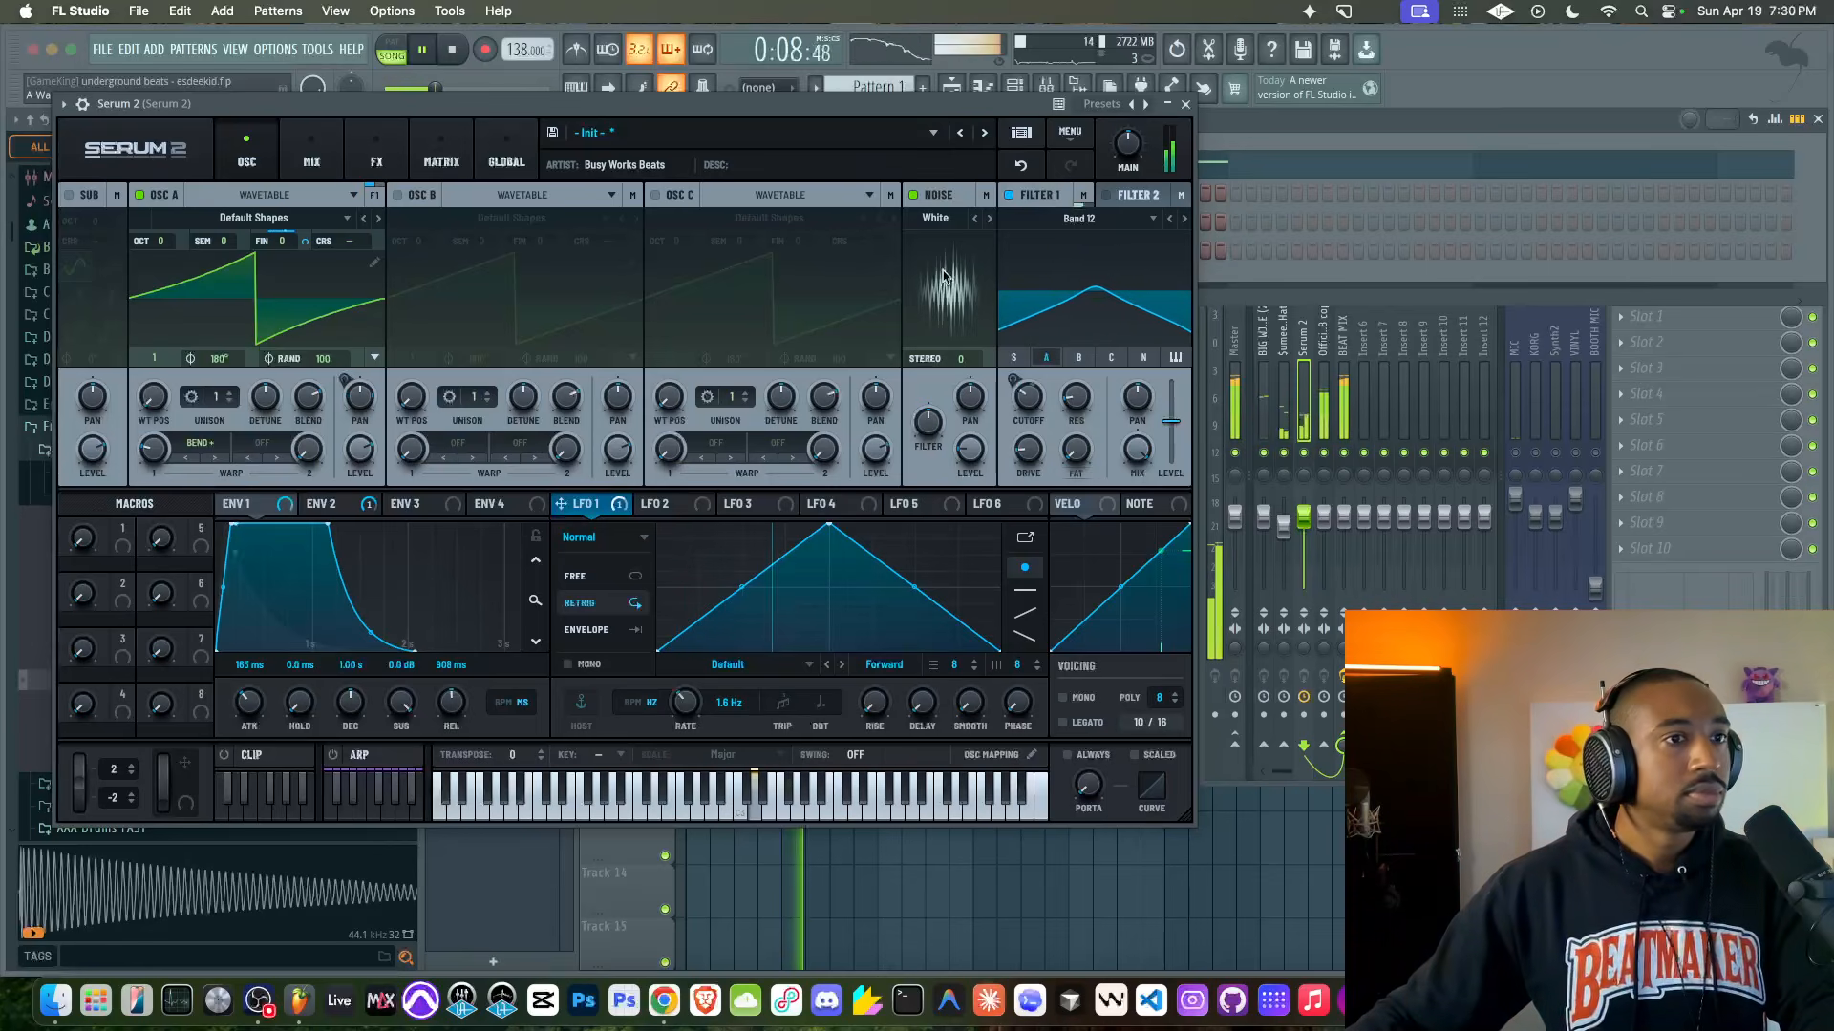
pyautogui.click(378, 155)
pyautogui.click(442, 158)
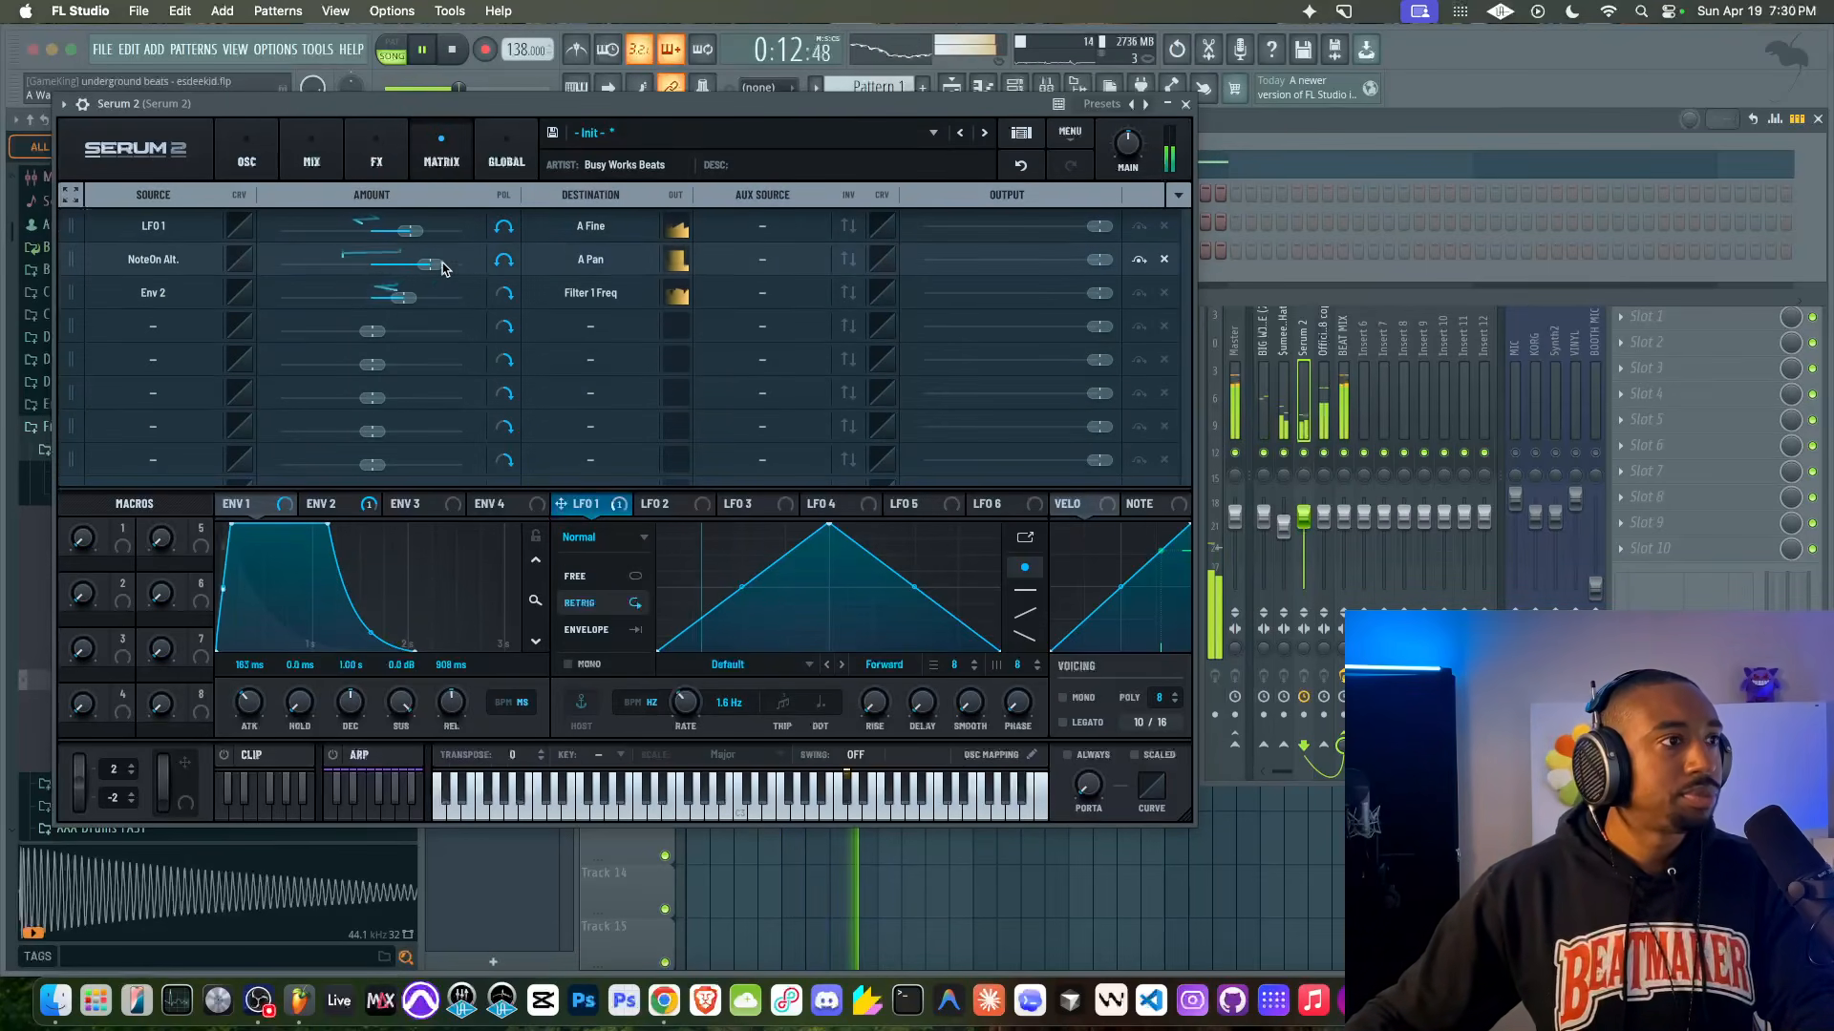
pyautogui.moveTo(429, 263); pyautogui.dragTo(461, 266)
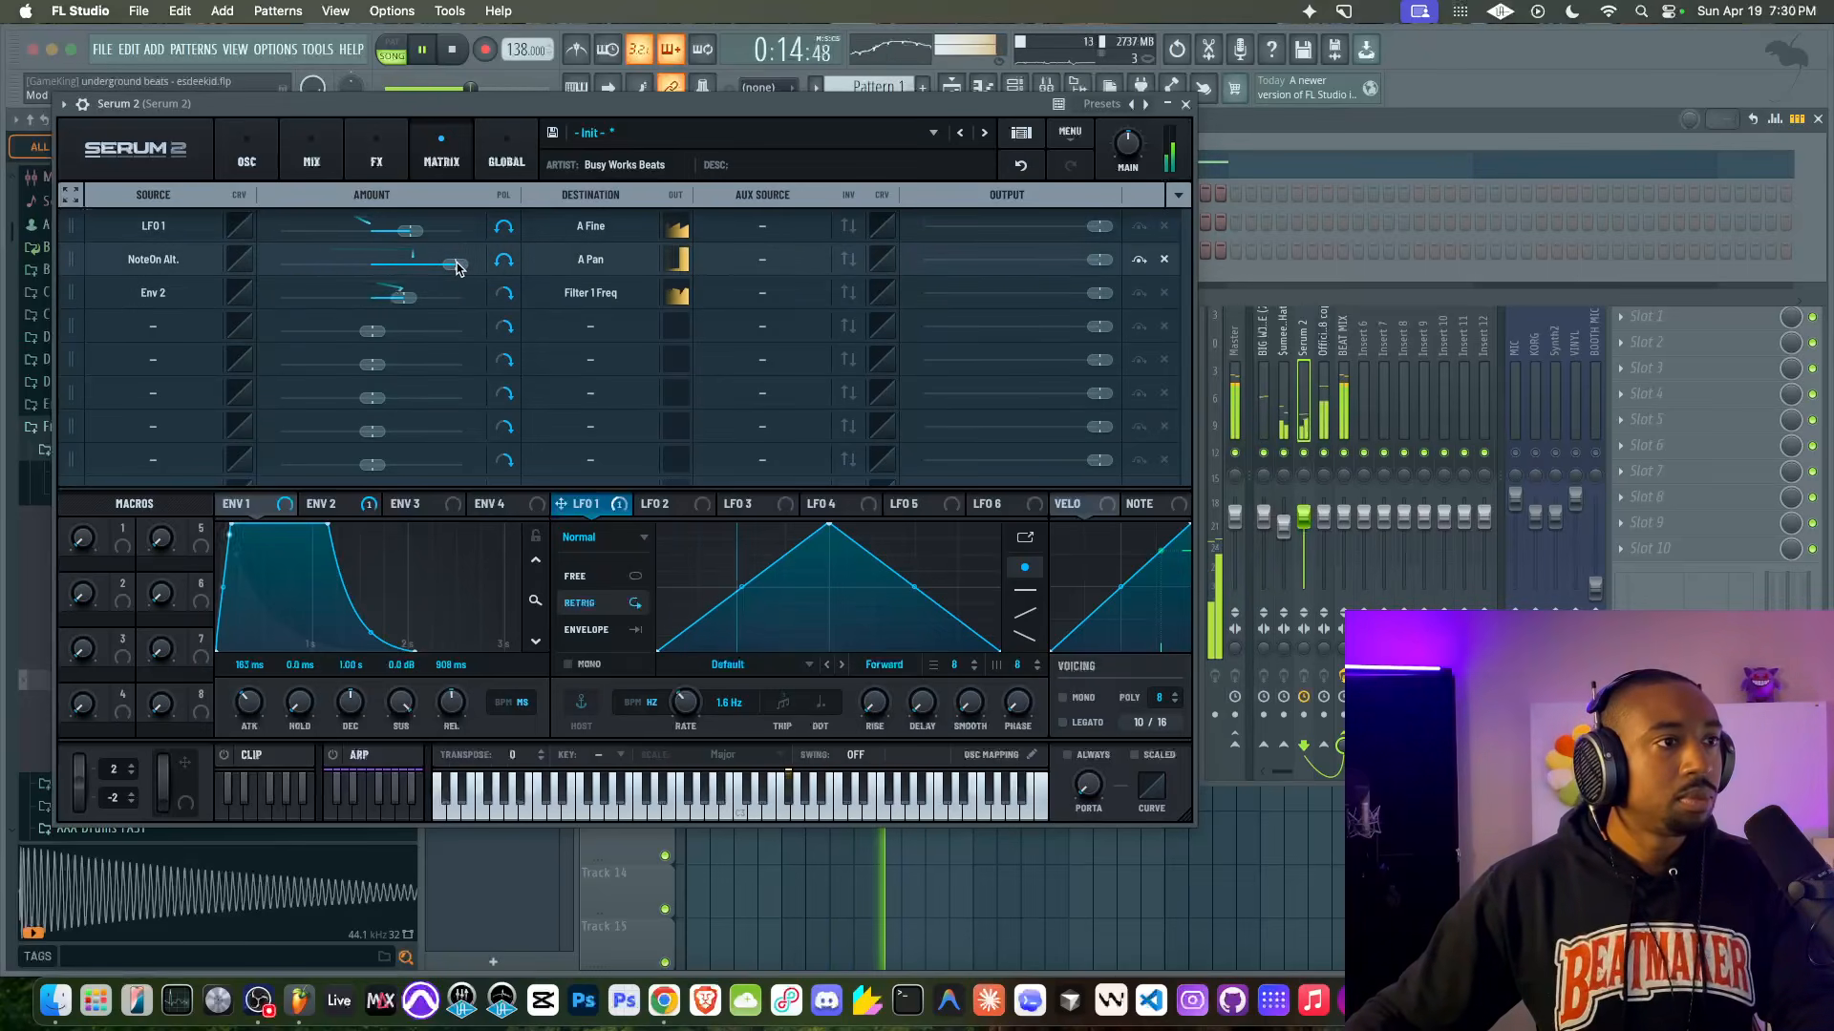
# Step: Check Envelope 2 on the oscillator page, and lengthen Envelope 1's release to 1.90 s
pyautogui.click(247, 157)
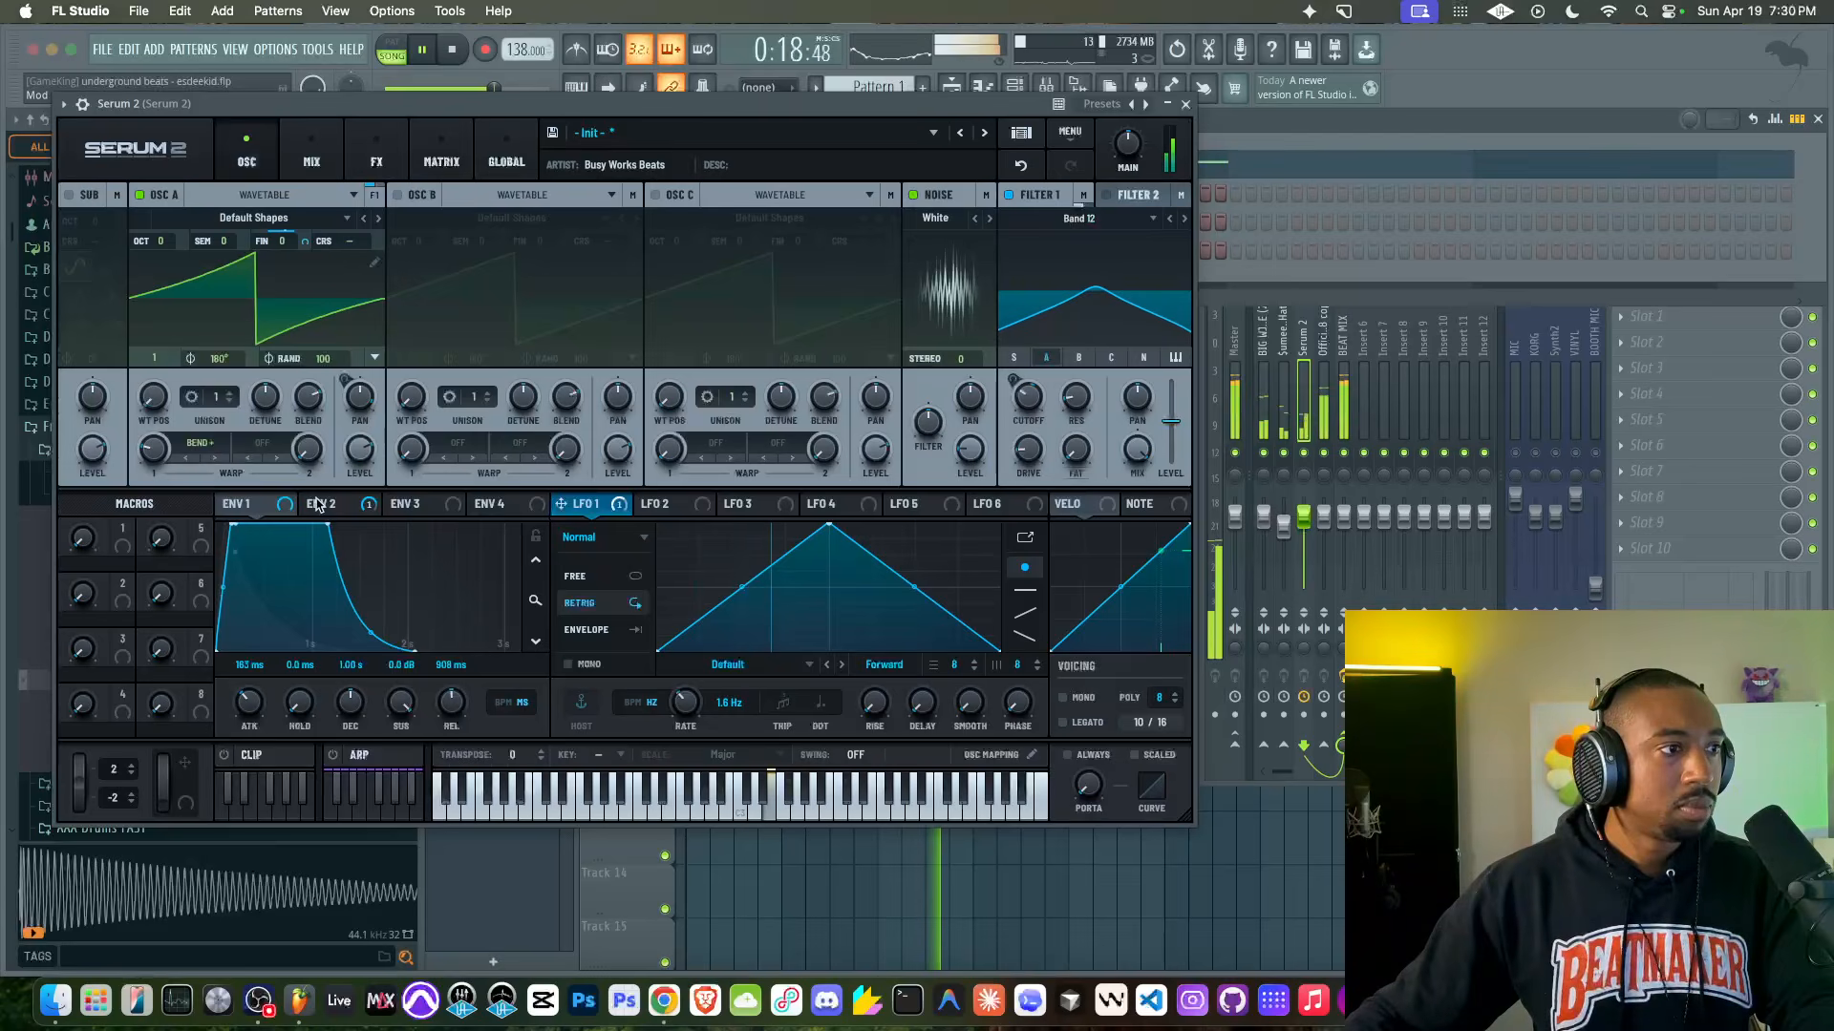
pyautogui.click(319, 505)
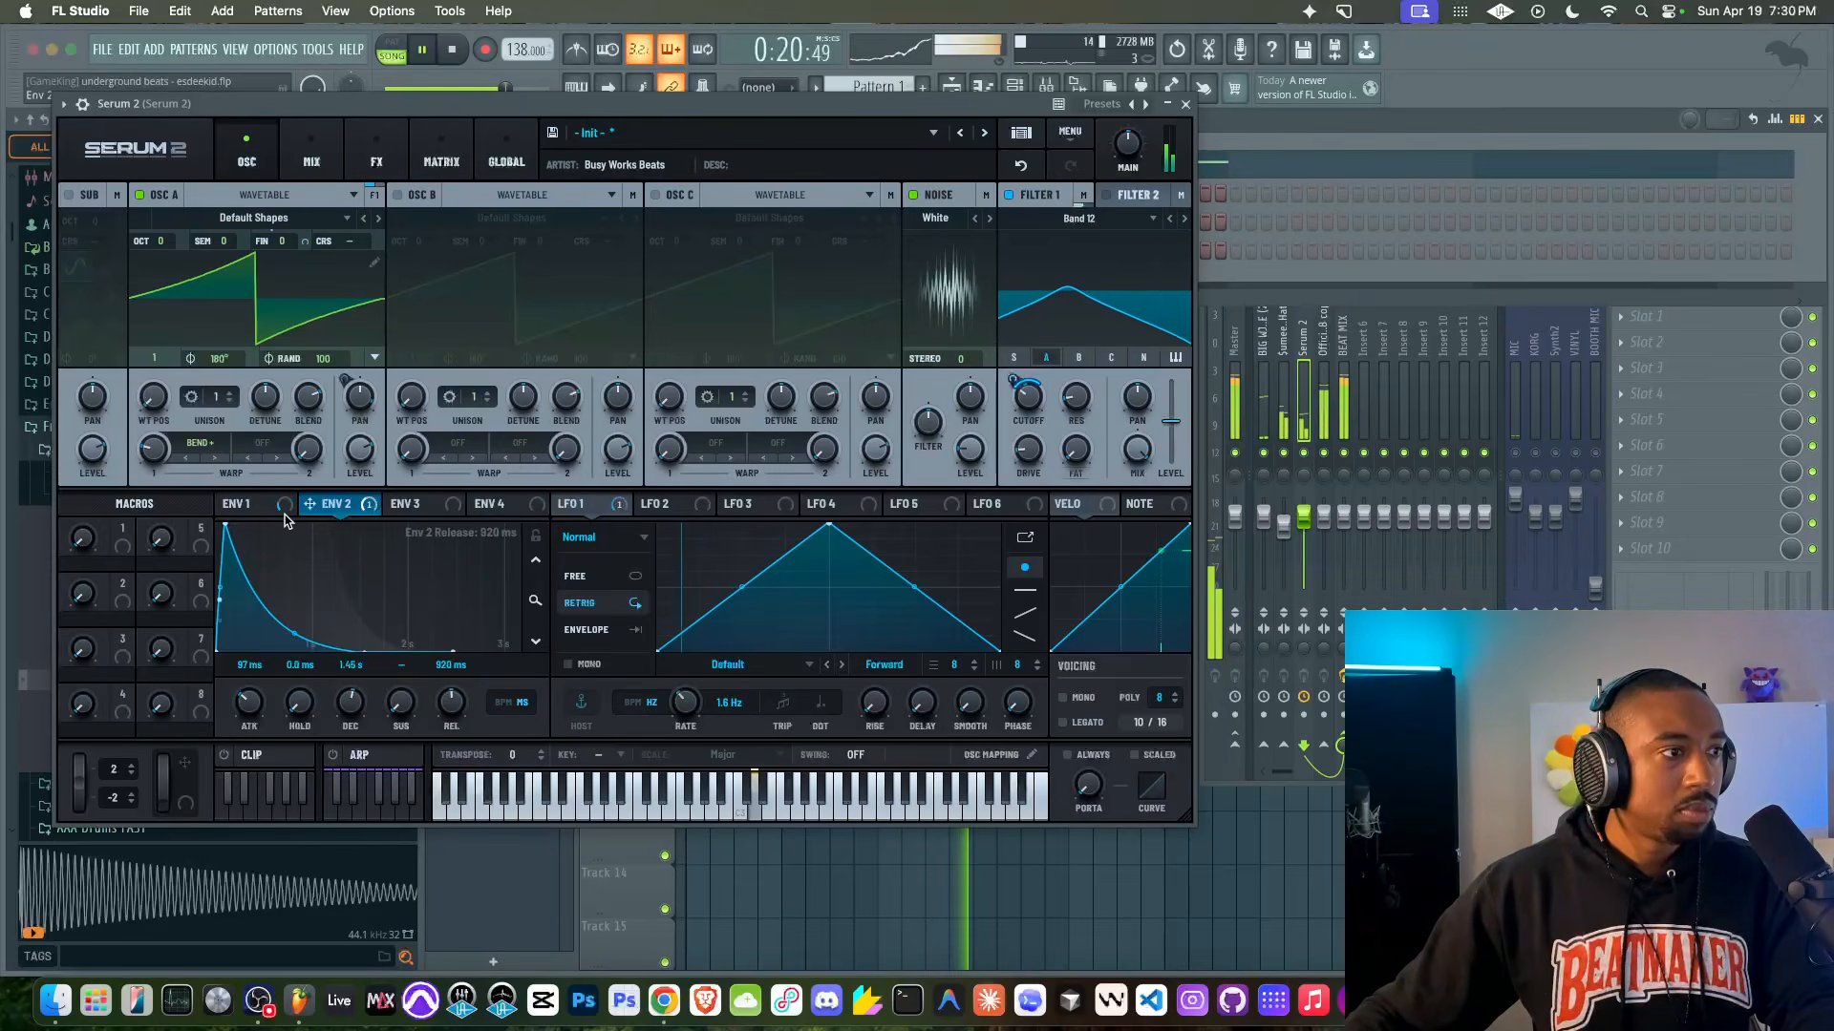
pyautogui.click(253, 504)
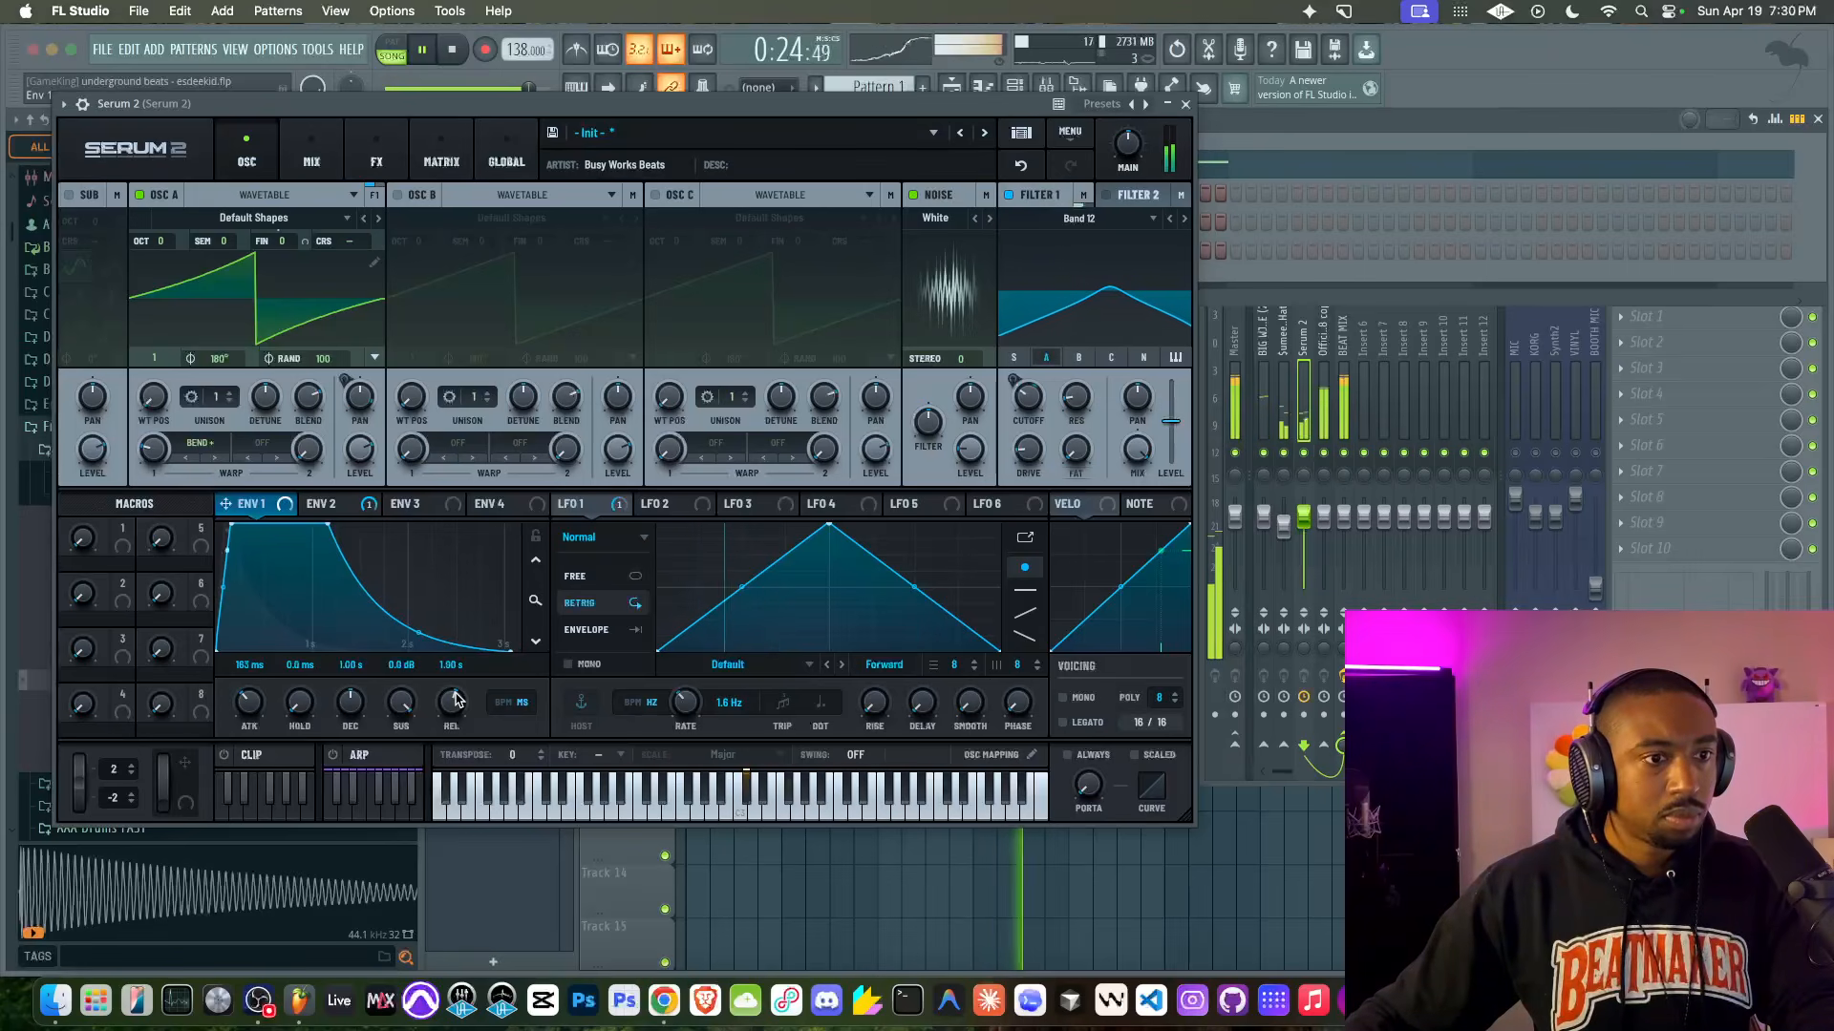
# Step: Set Filter 1's cutoff to about 95 Hz, adjust the noise oscillator's level, and show Serum 2's effects
pyautogui.moveTo(1029, 403); pyautogui.dragTo(1028, 399)
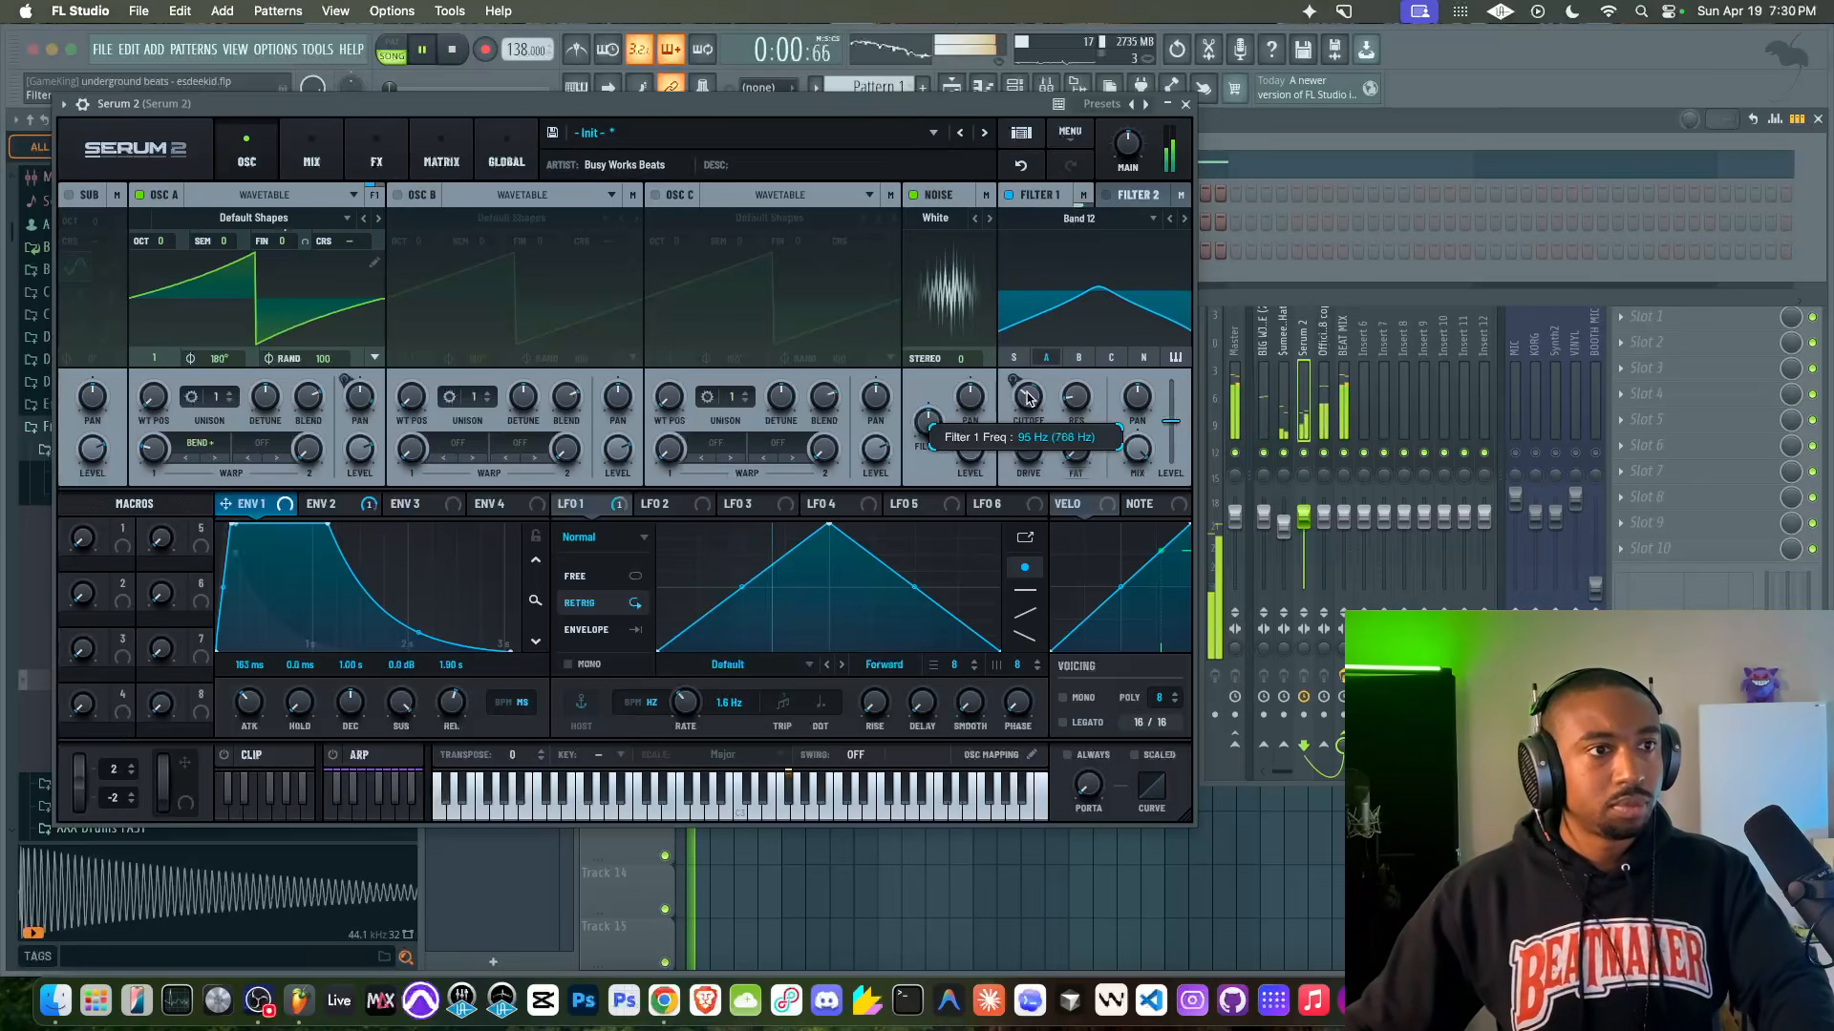
pyautogui.moveTo(974, 455); pyautogui.dragTo(971, 433)
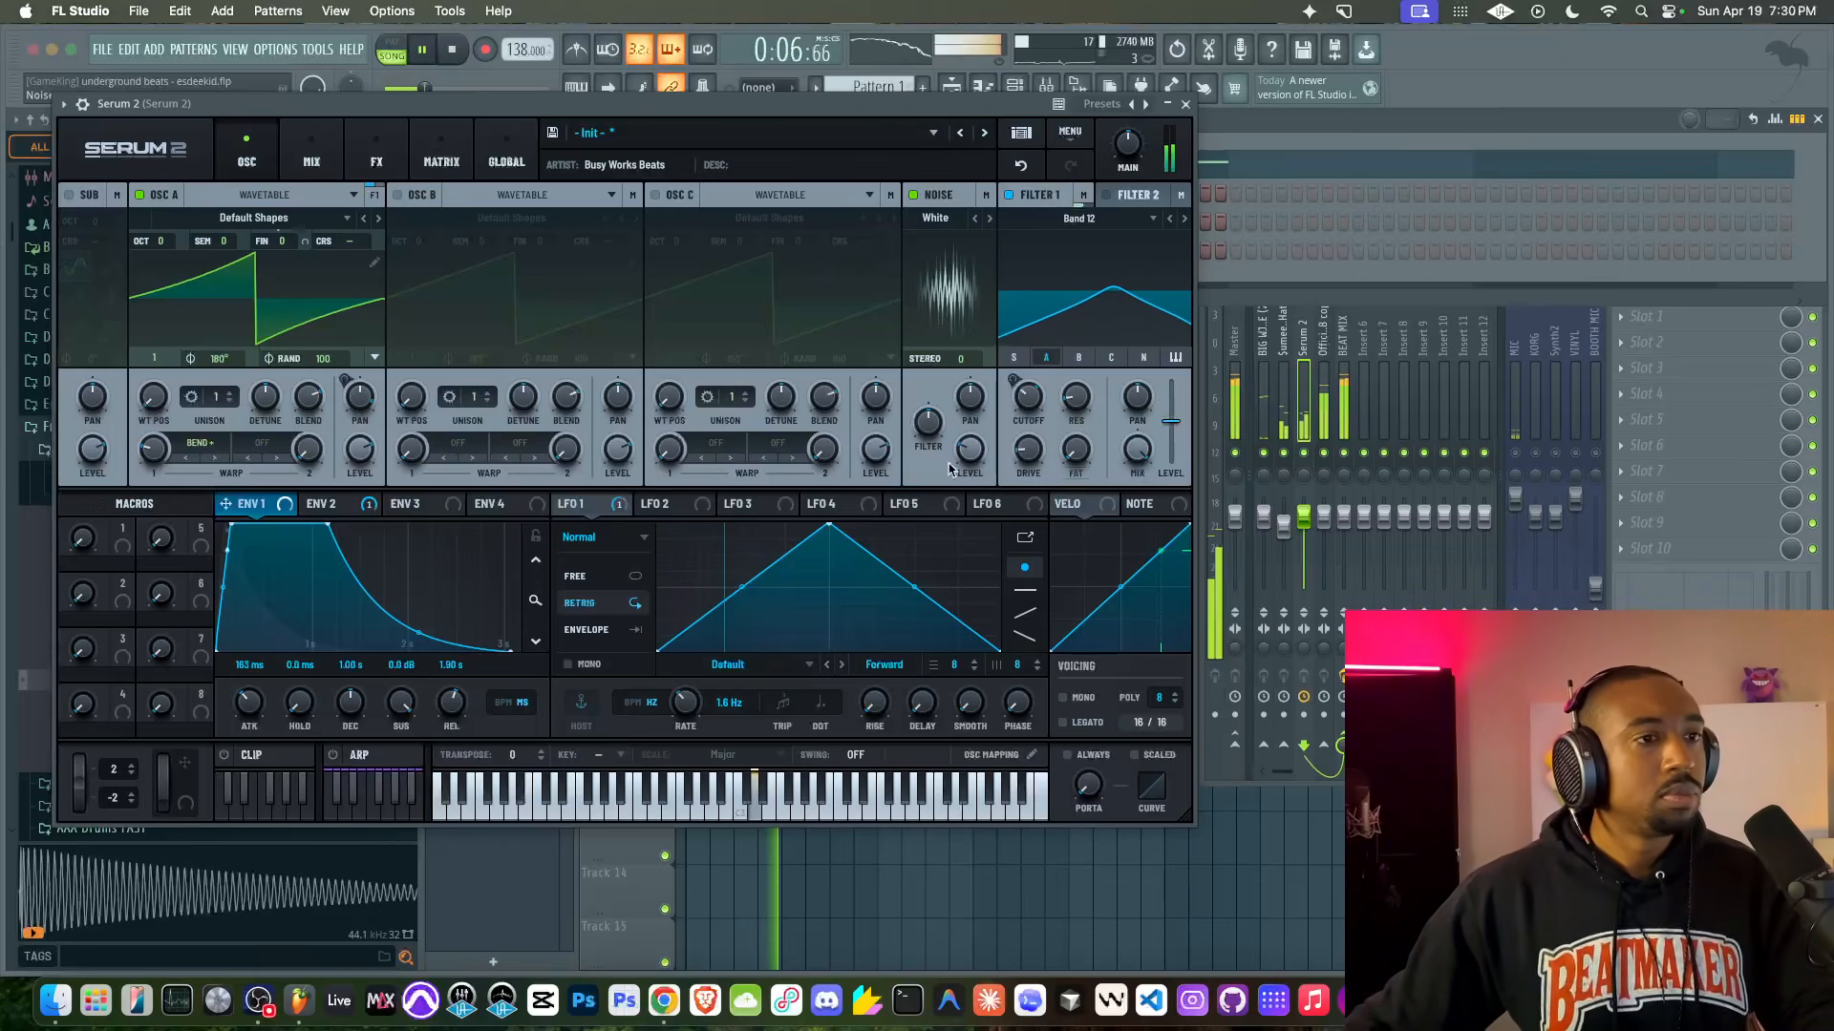
pyautogui.click(371, 158)
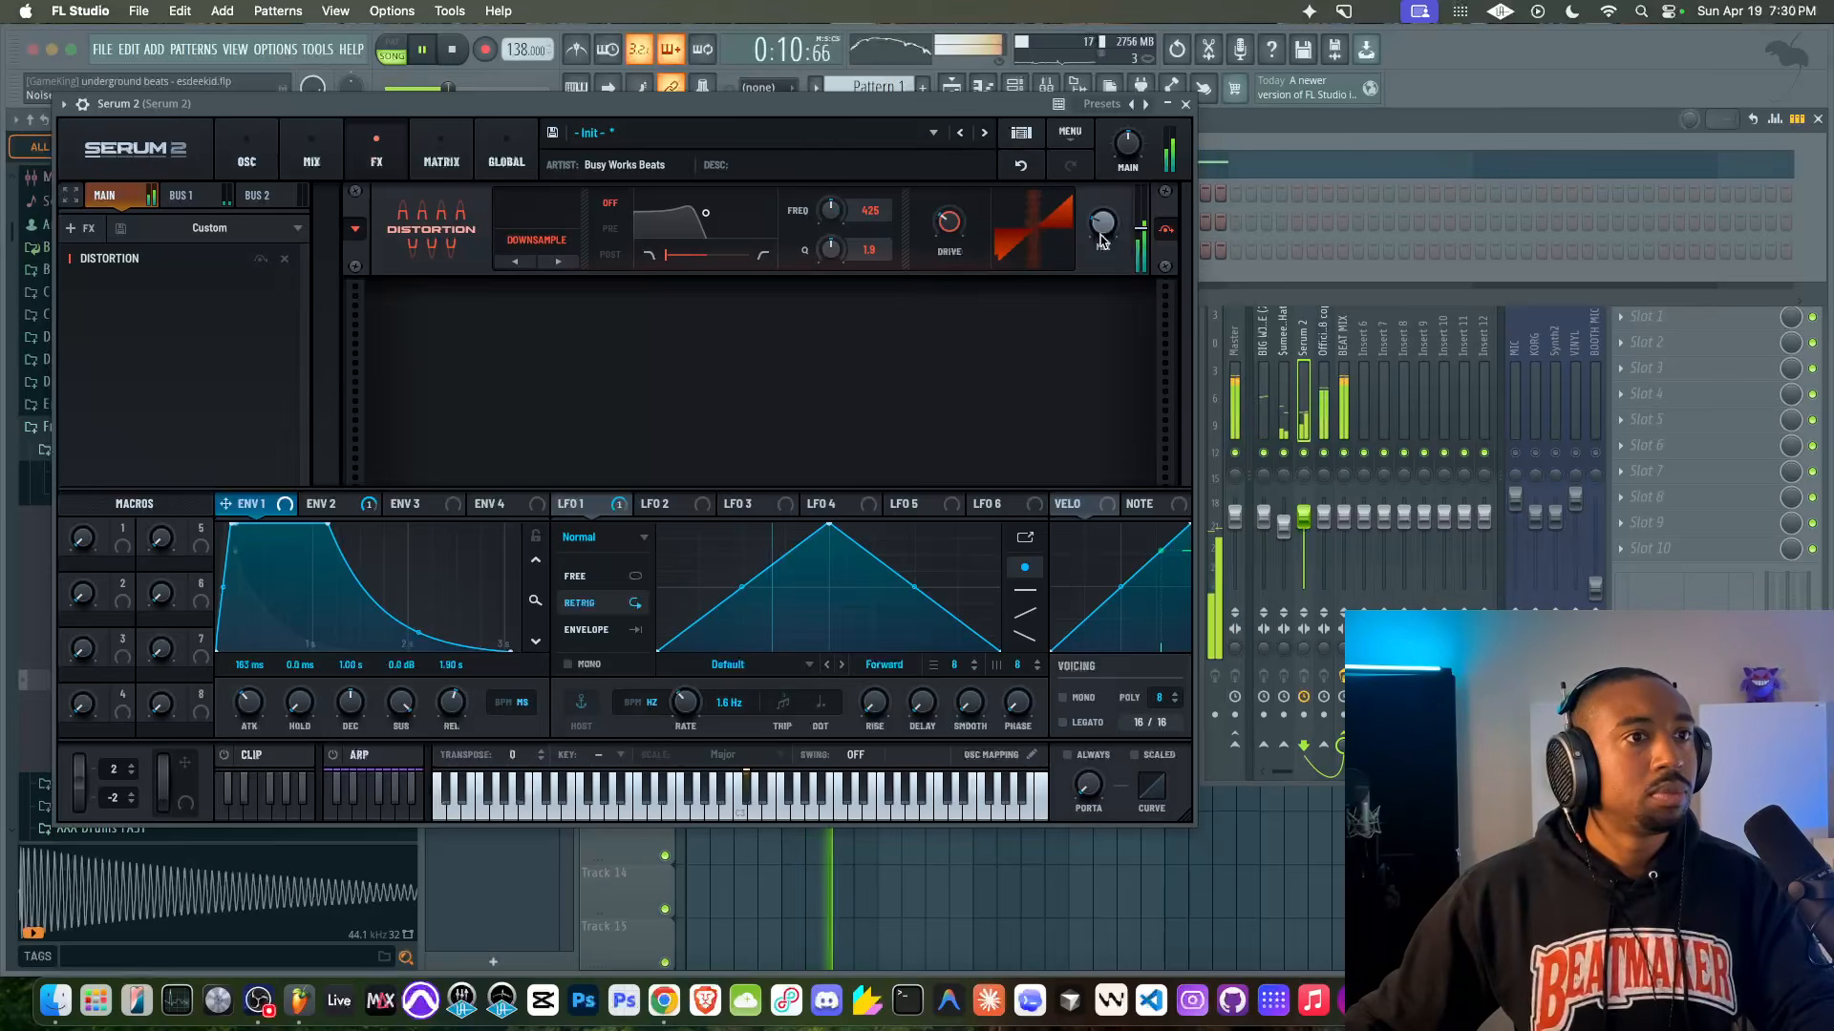
# Step: Adjust the Mix amount of Serum 2's Distortion effect and close the synth window
pyautogui.moveTo(1071, 337); pyautogui.dragTo(1088, 180)
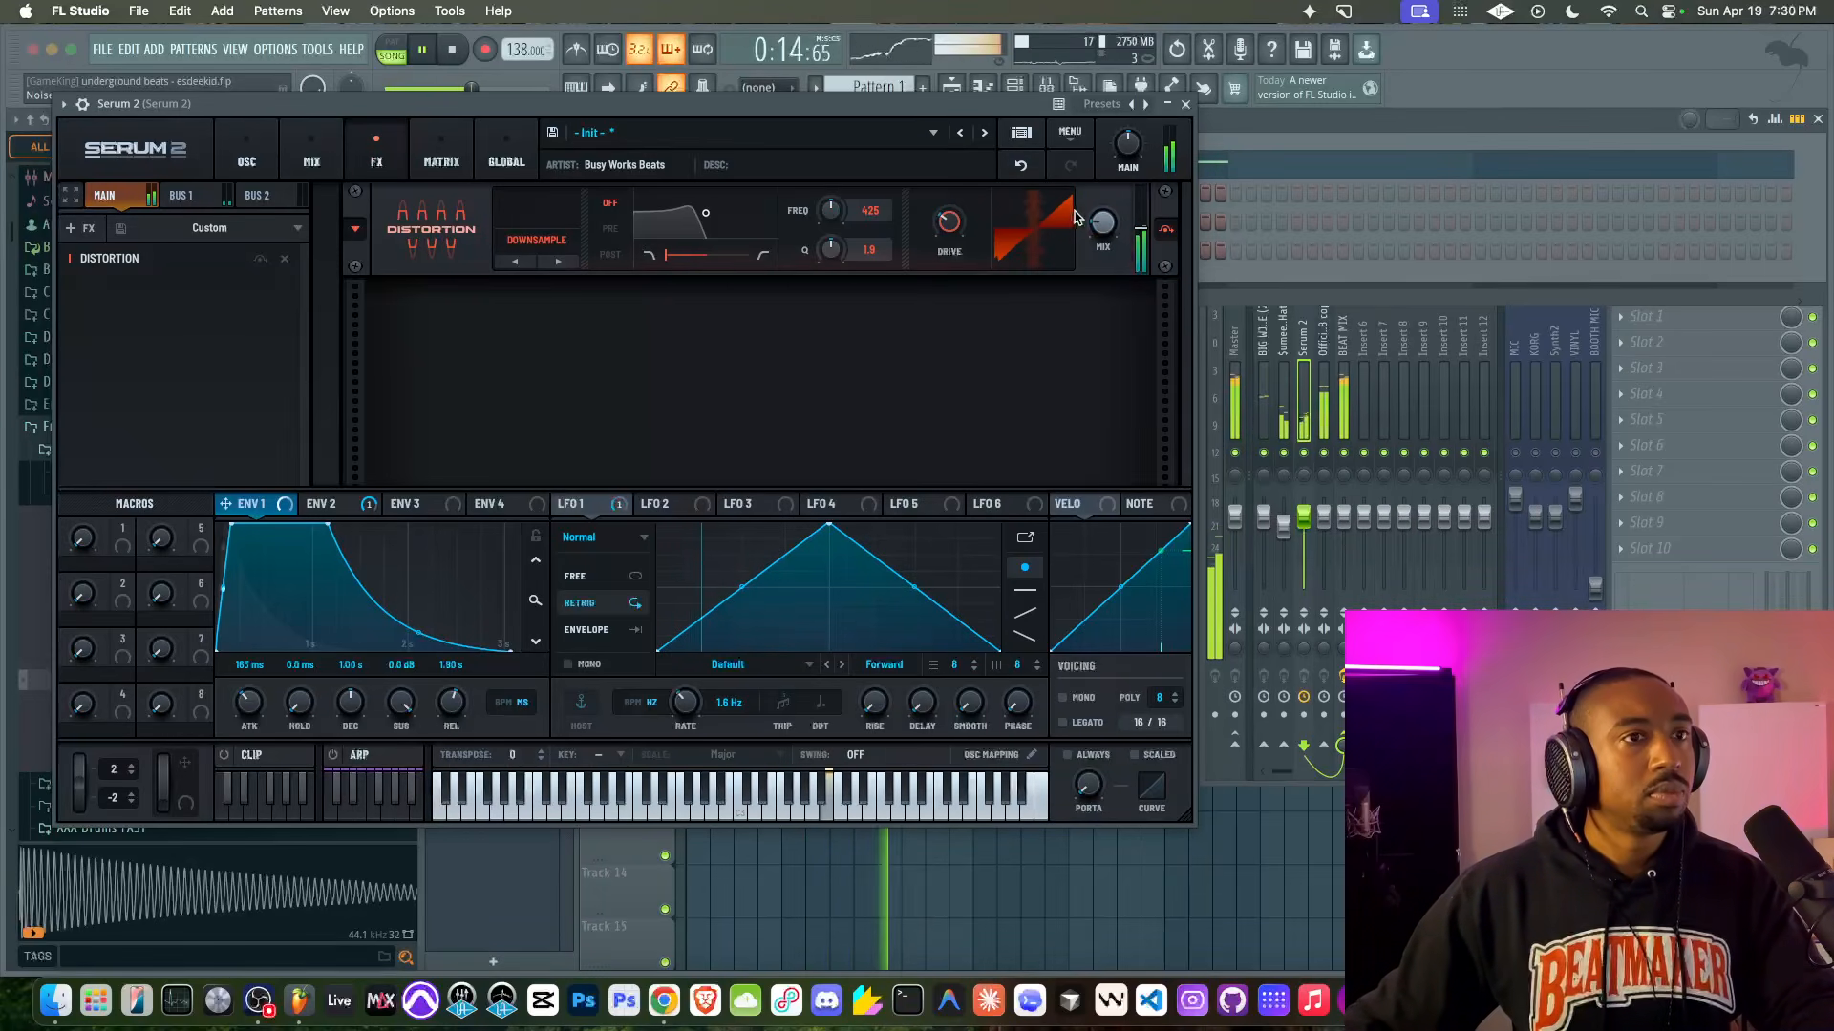
pyautogui.click(1185, 104)
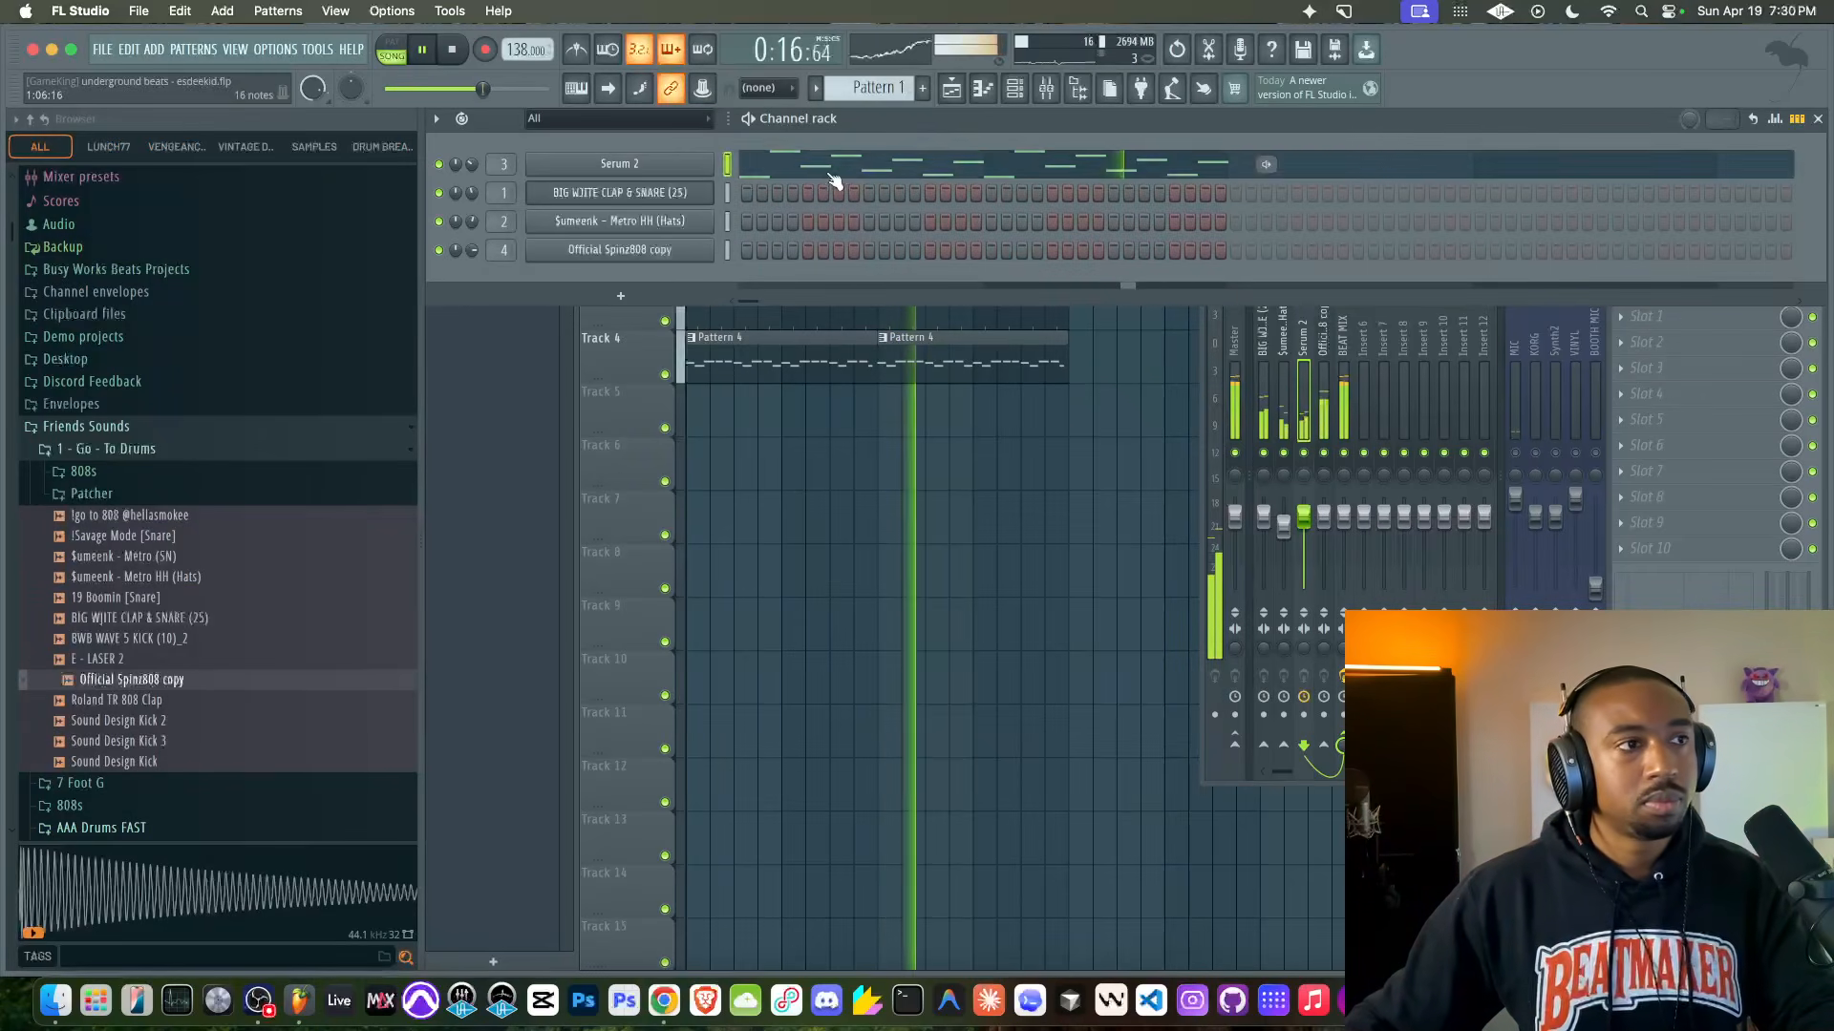
pyautogui.click(684, 166)
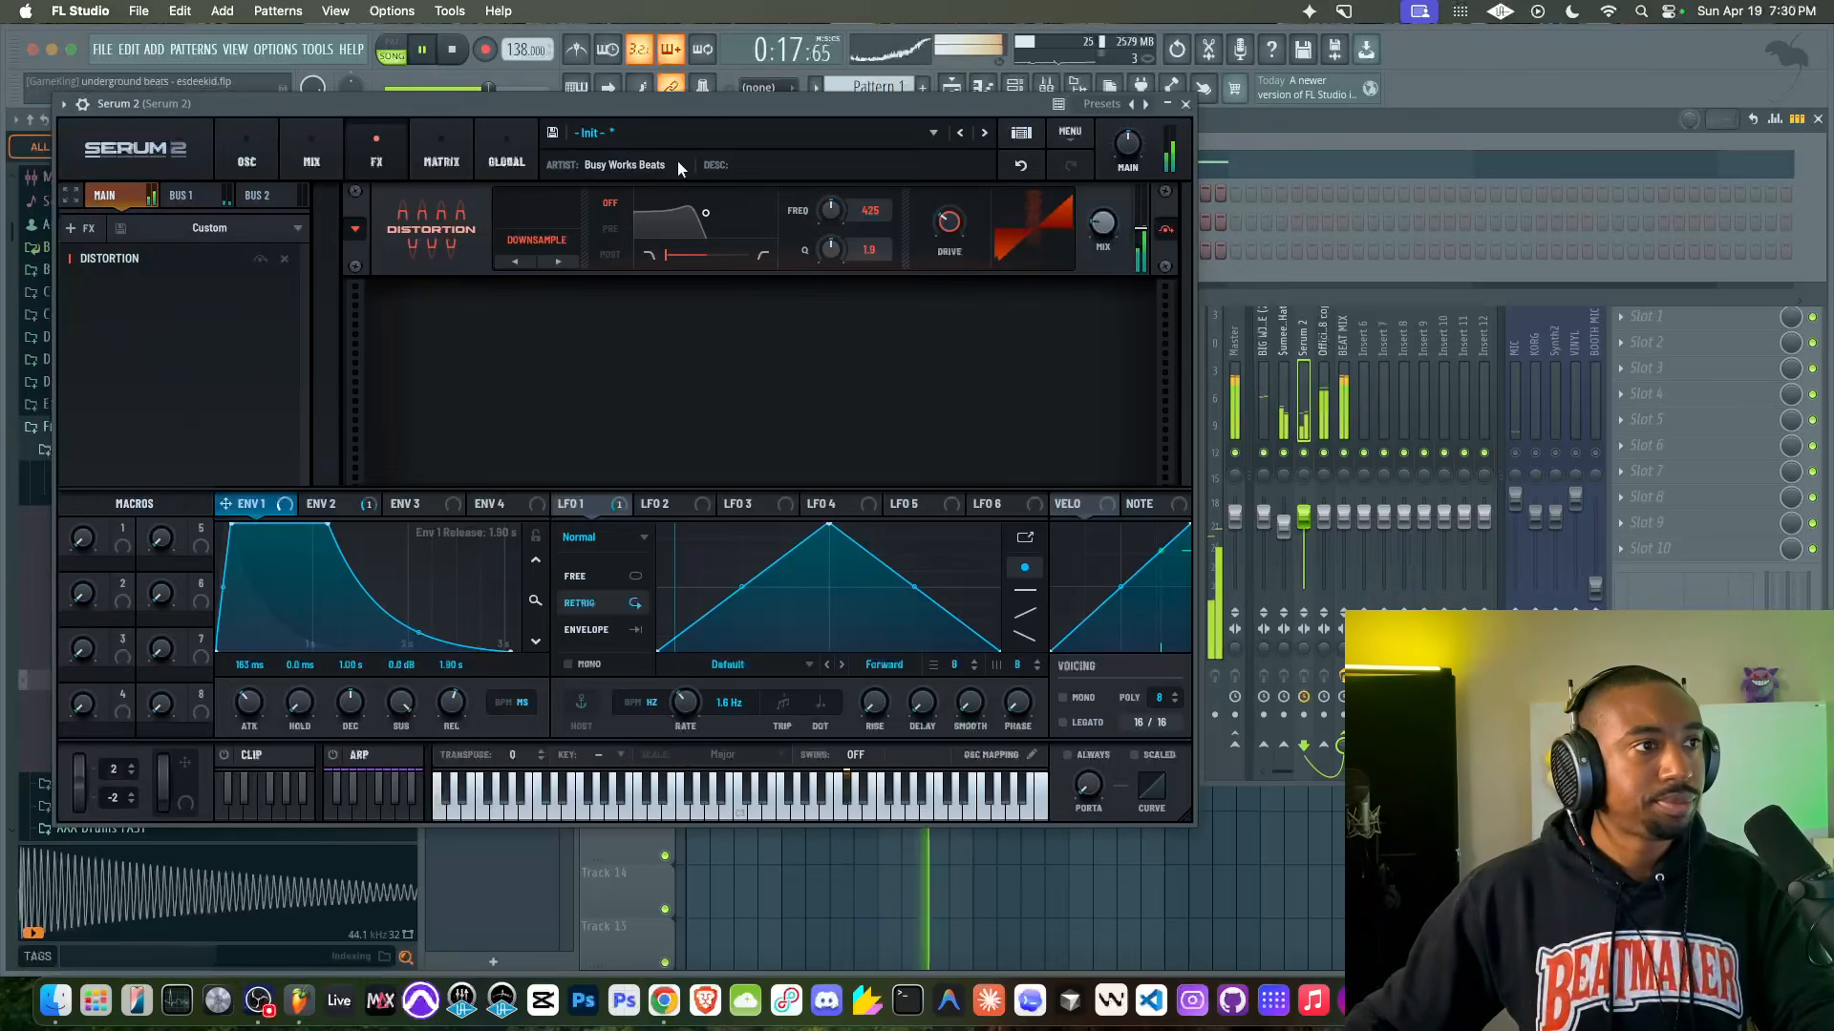
pyautogui.click(1185, 104)
pyautogui.click(1182, 111)
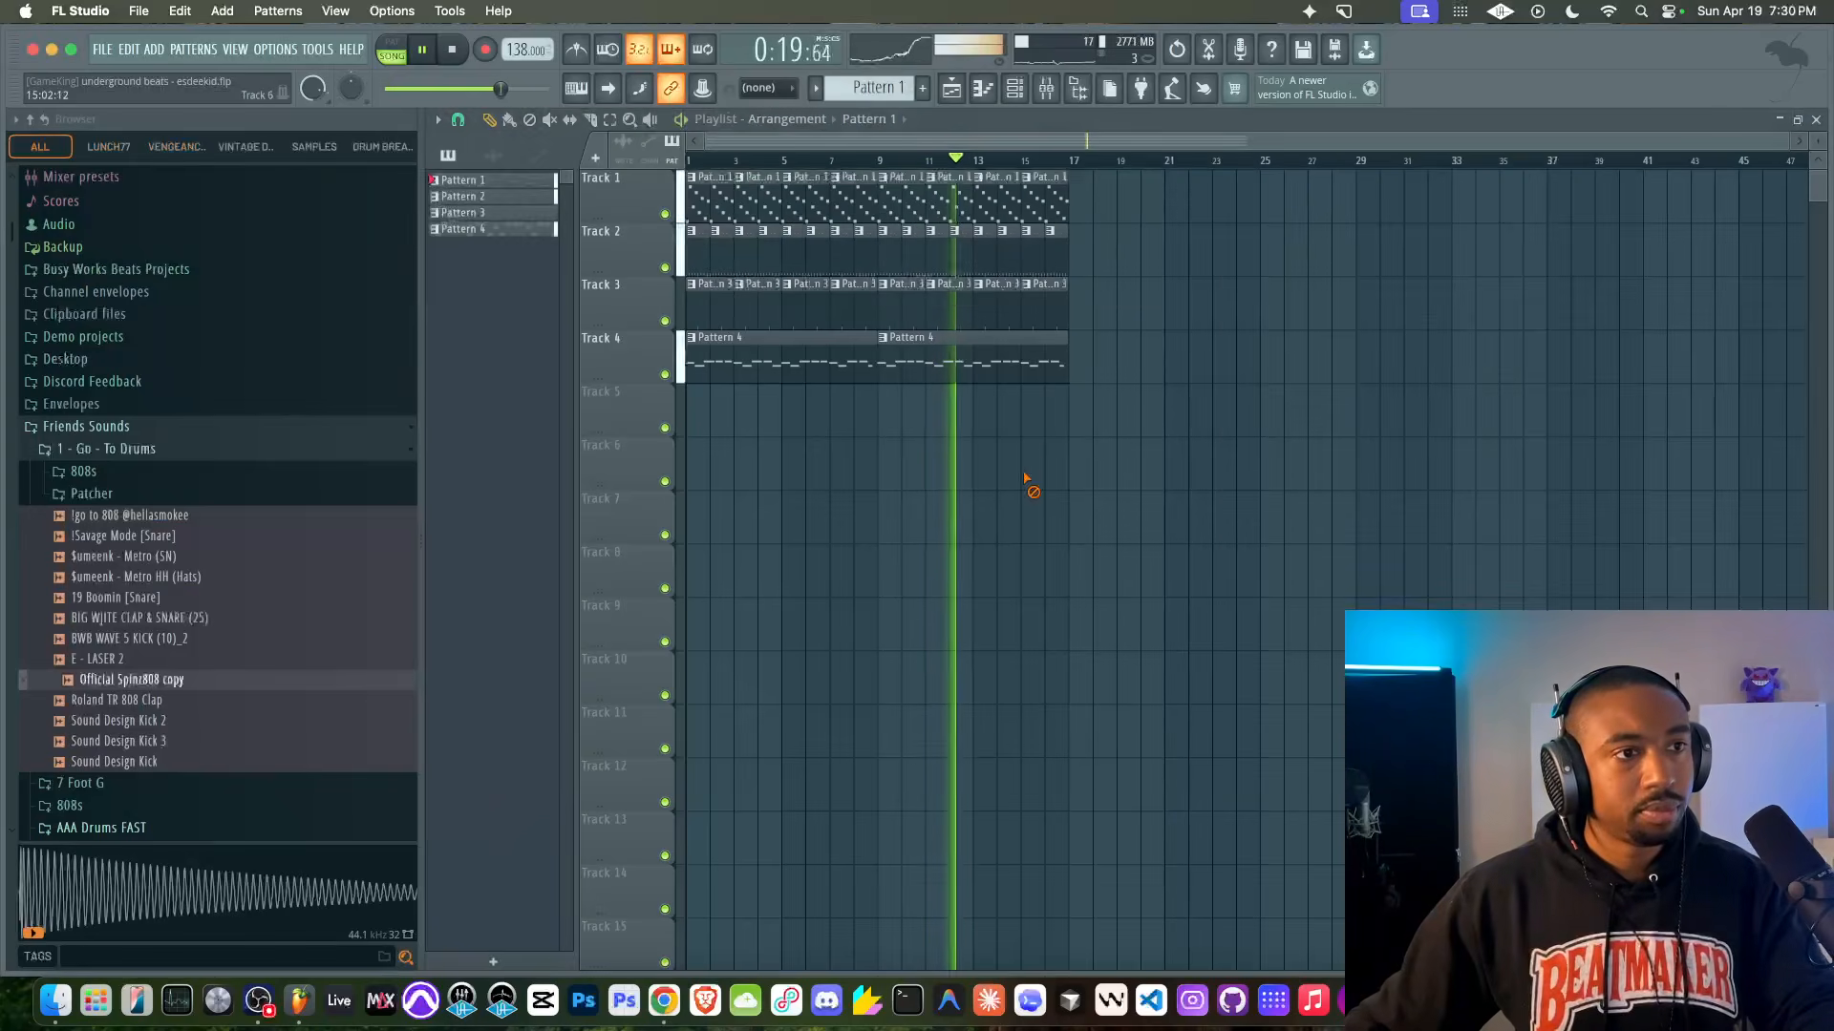
# Step: Bring up the mixer and review Serum 2's oscillator page, then close the open plugin windows
pyautogui.click(1016, 88)
pyautogui.click(1046, 87)
pyautogui.click(678, 172)
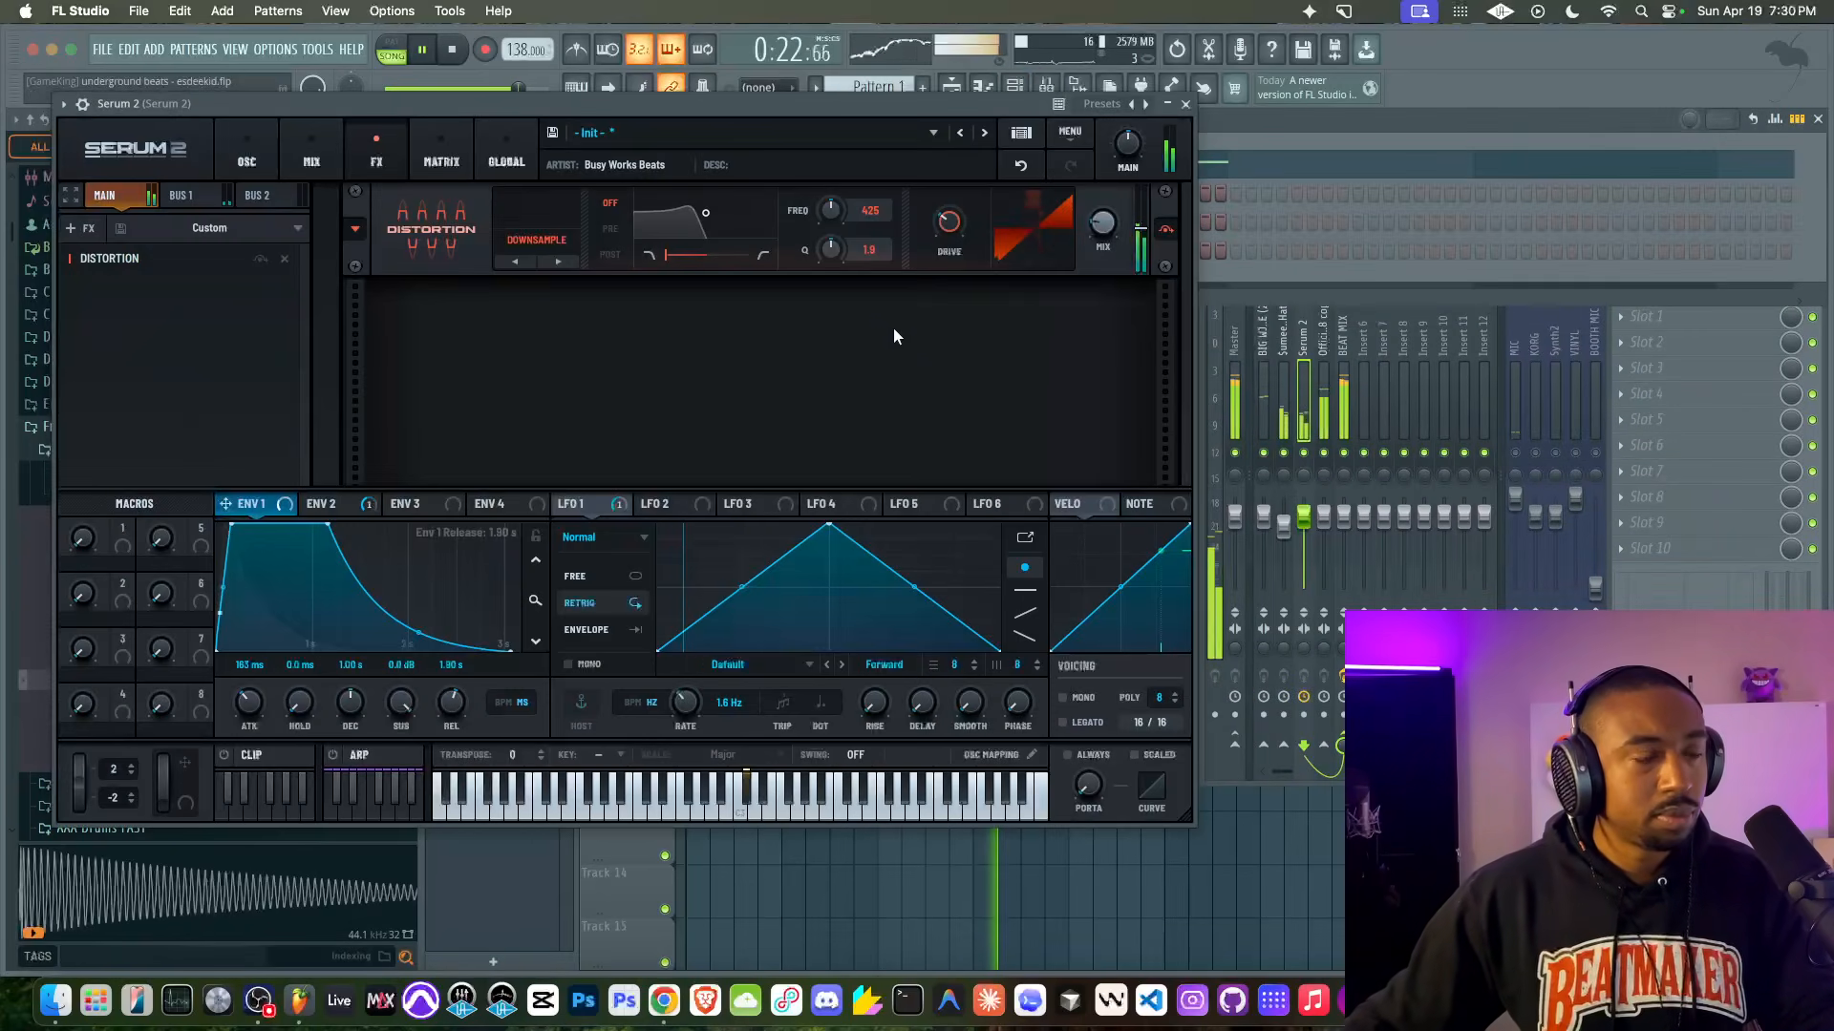
pyautogui.click(246, 155)
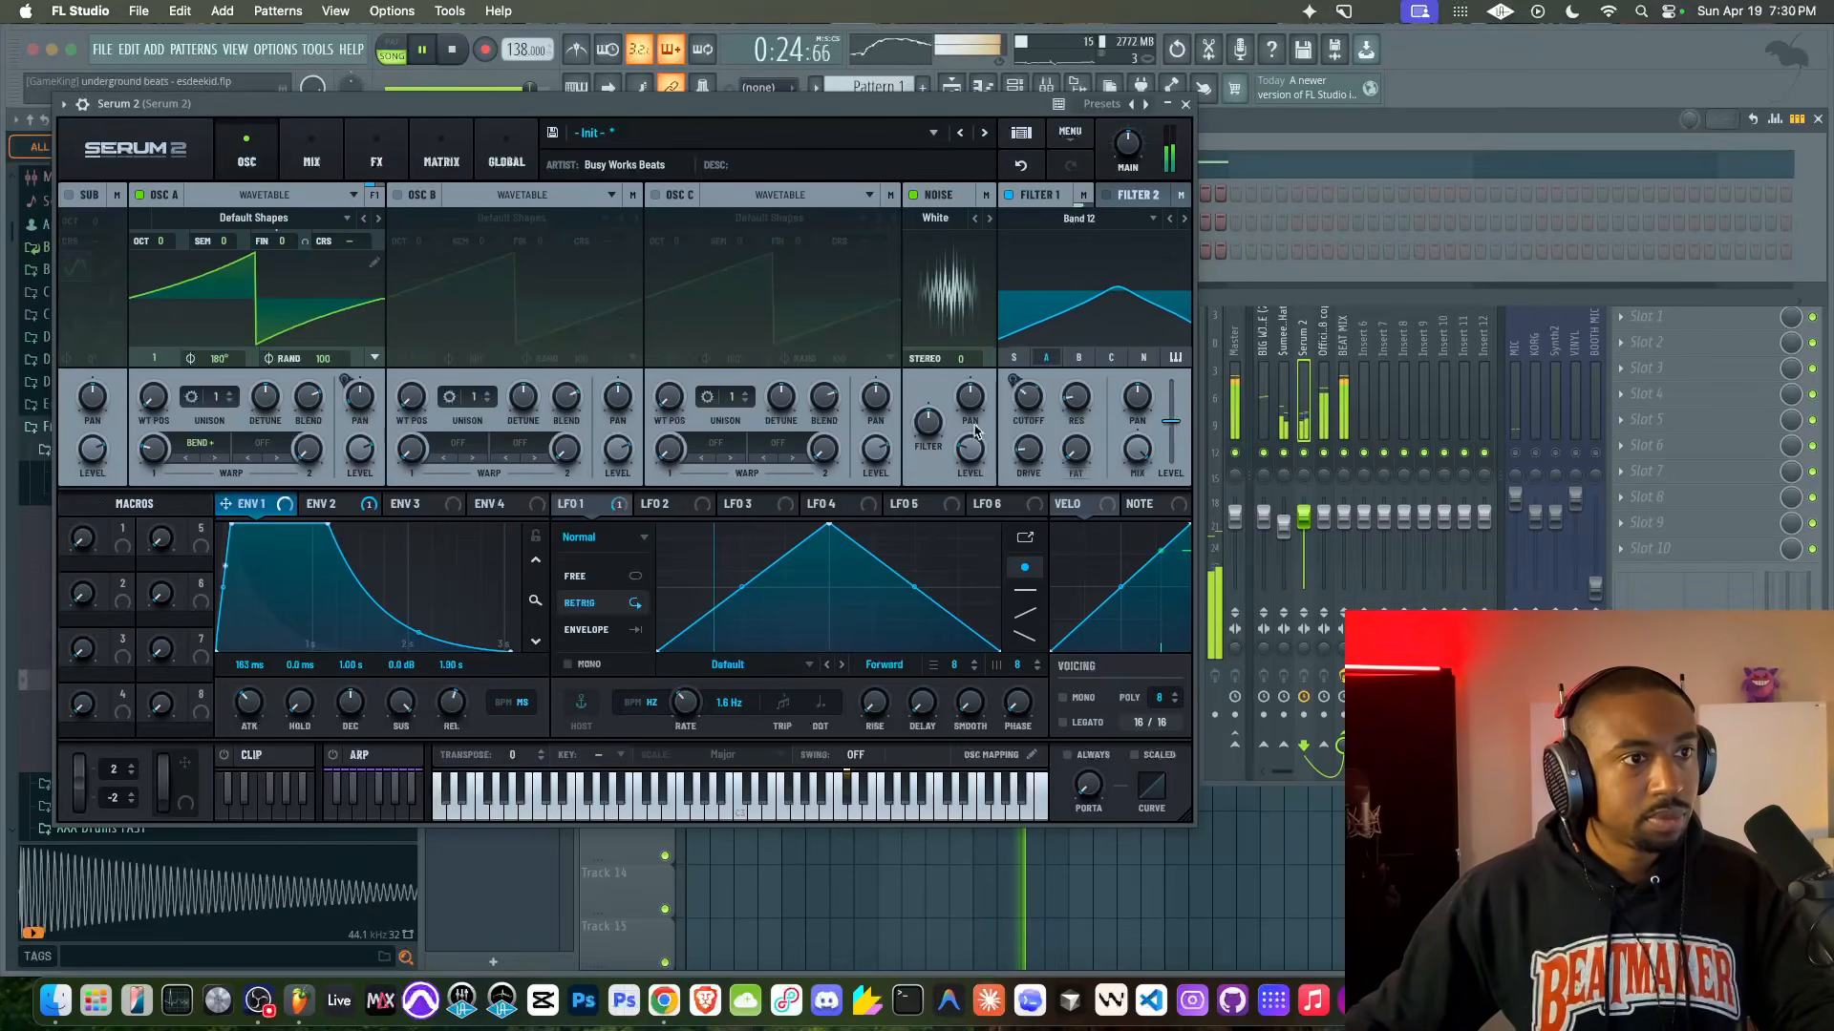
pyautogui.press('F12')
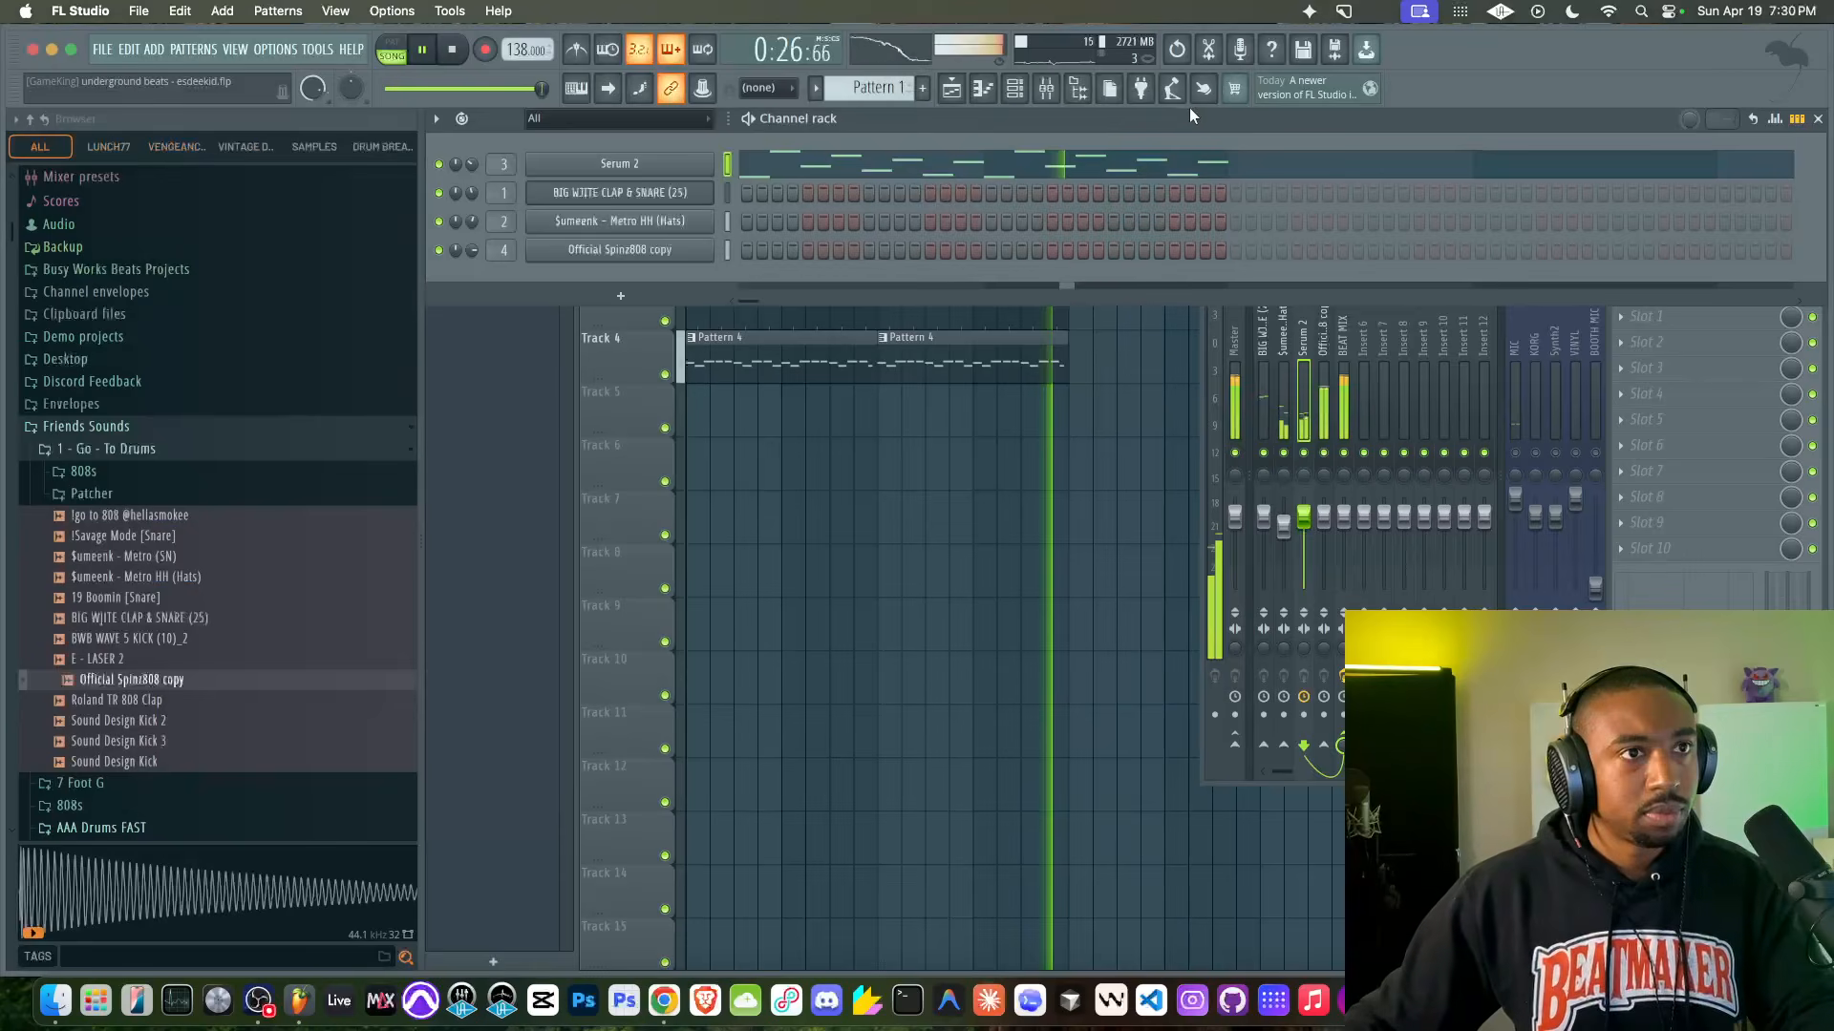
# Step: Duplicate all playlist clips from bar 17, remove the copied Pattern 3 clips from Track 3, and play from bar 17
pyautogui.hotkey('ctrl', 'a')
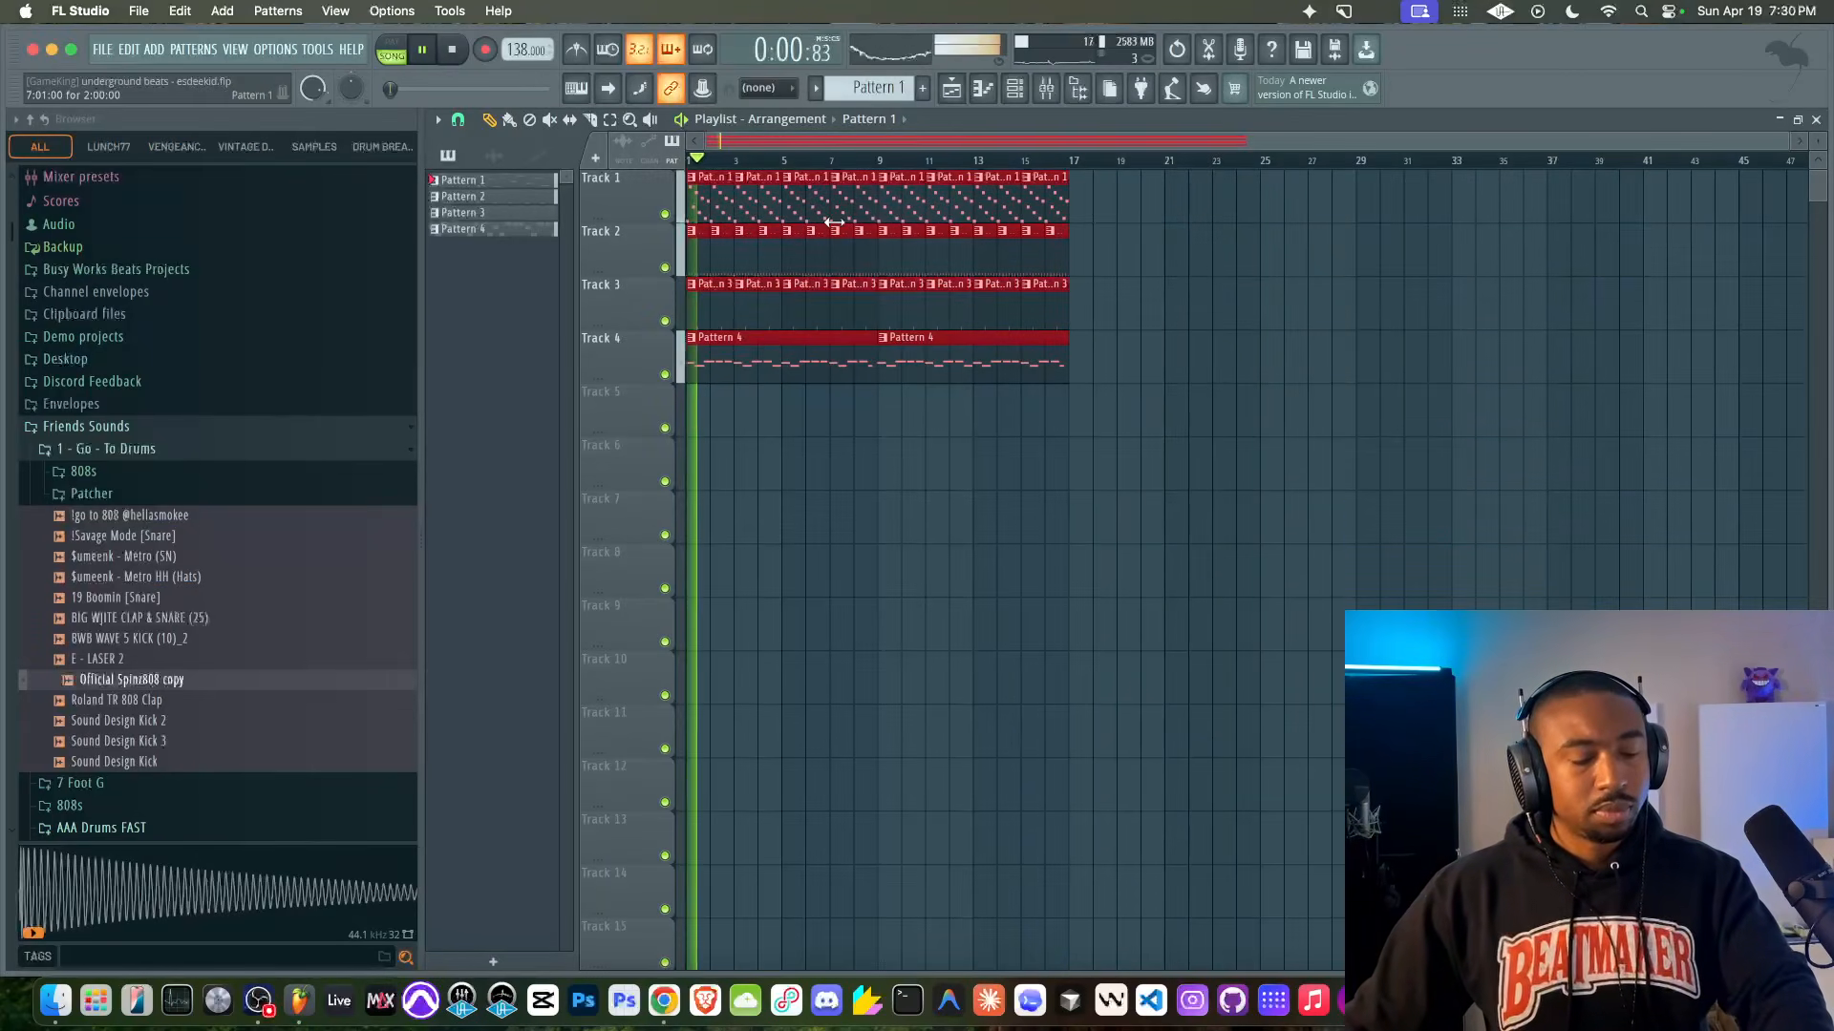
pyautogui.hotkey('ctrl', 'b')
pyautogui.moveTo(1099, 305); pyautogui.dragTo(1428, 313)
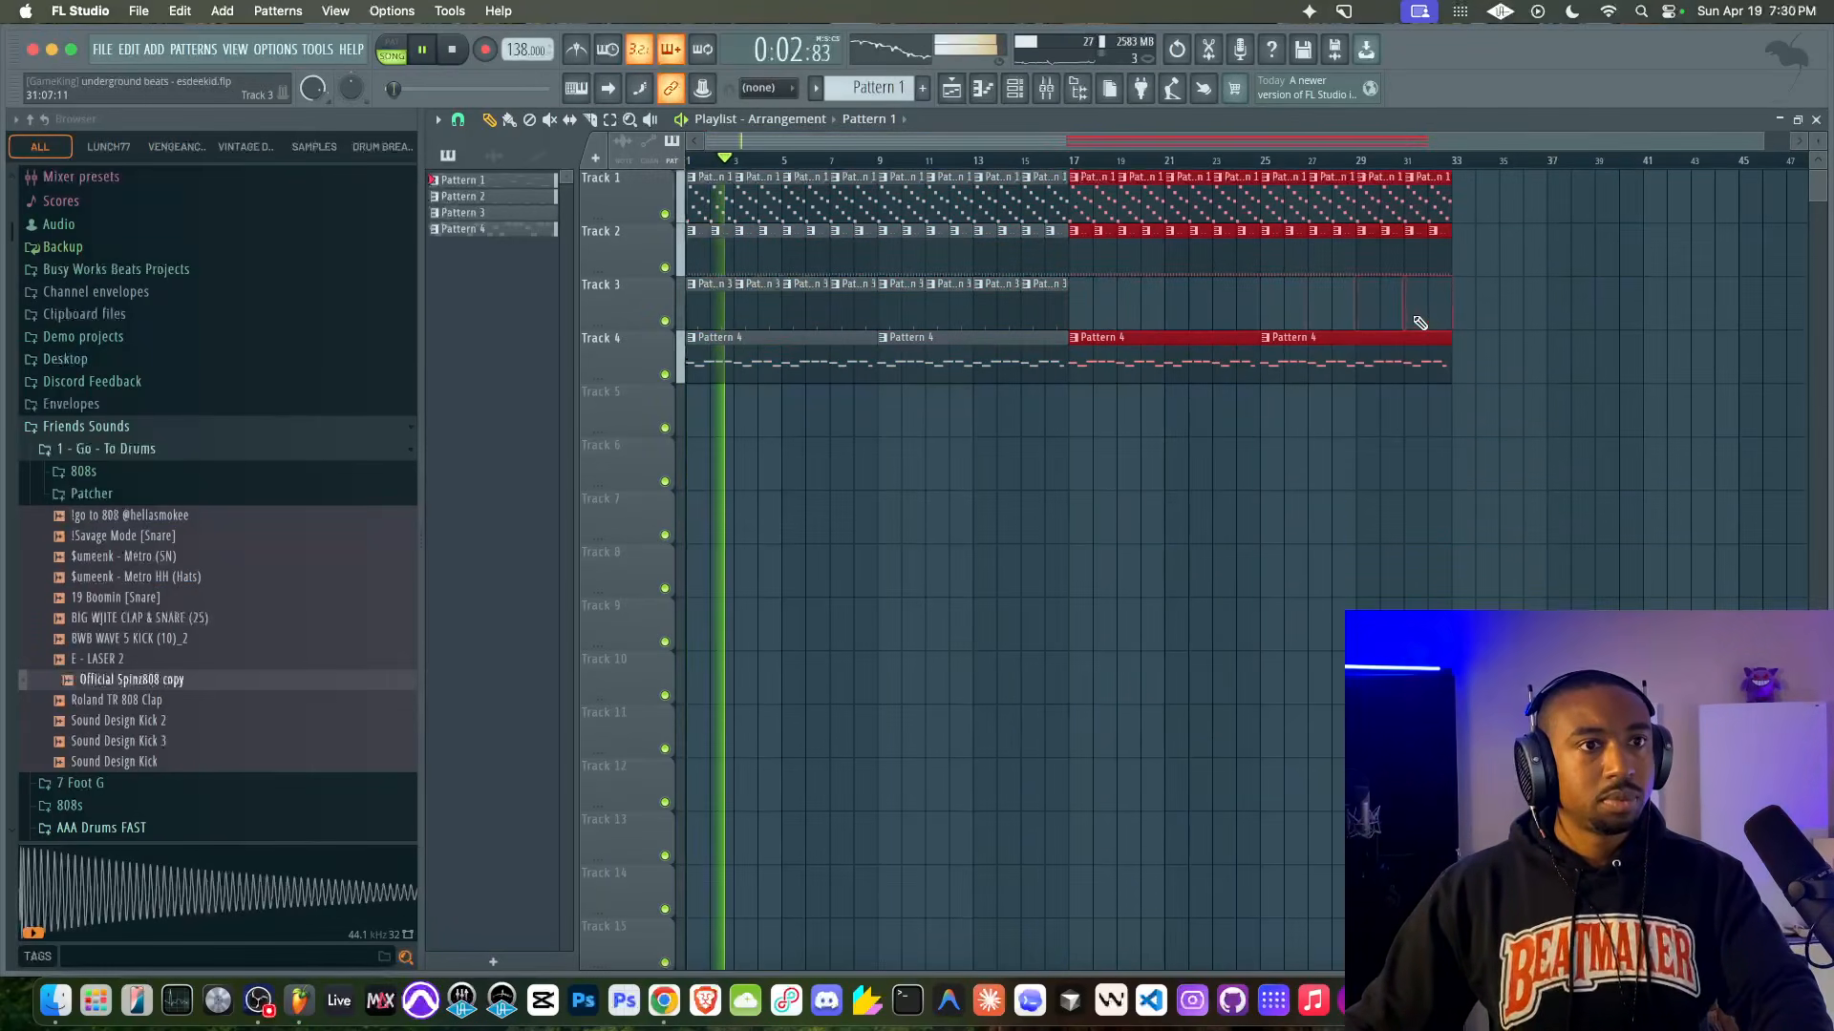
pyautogui.click(1068, 153)
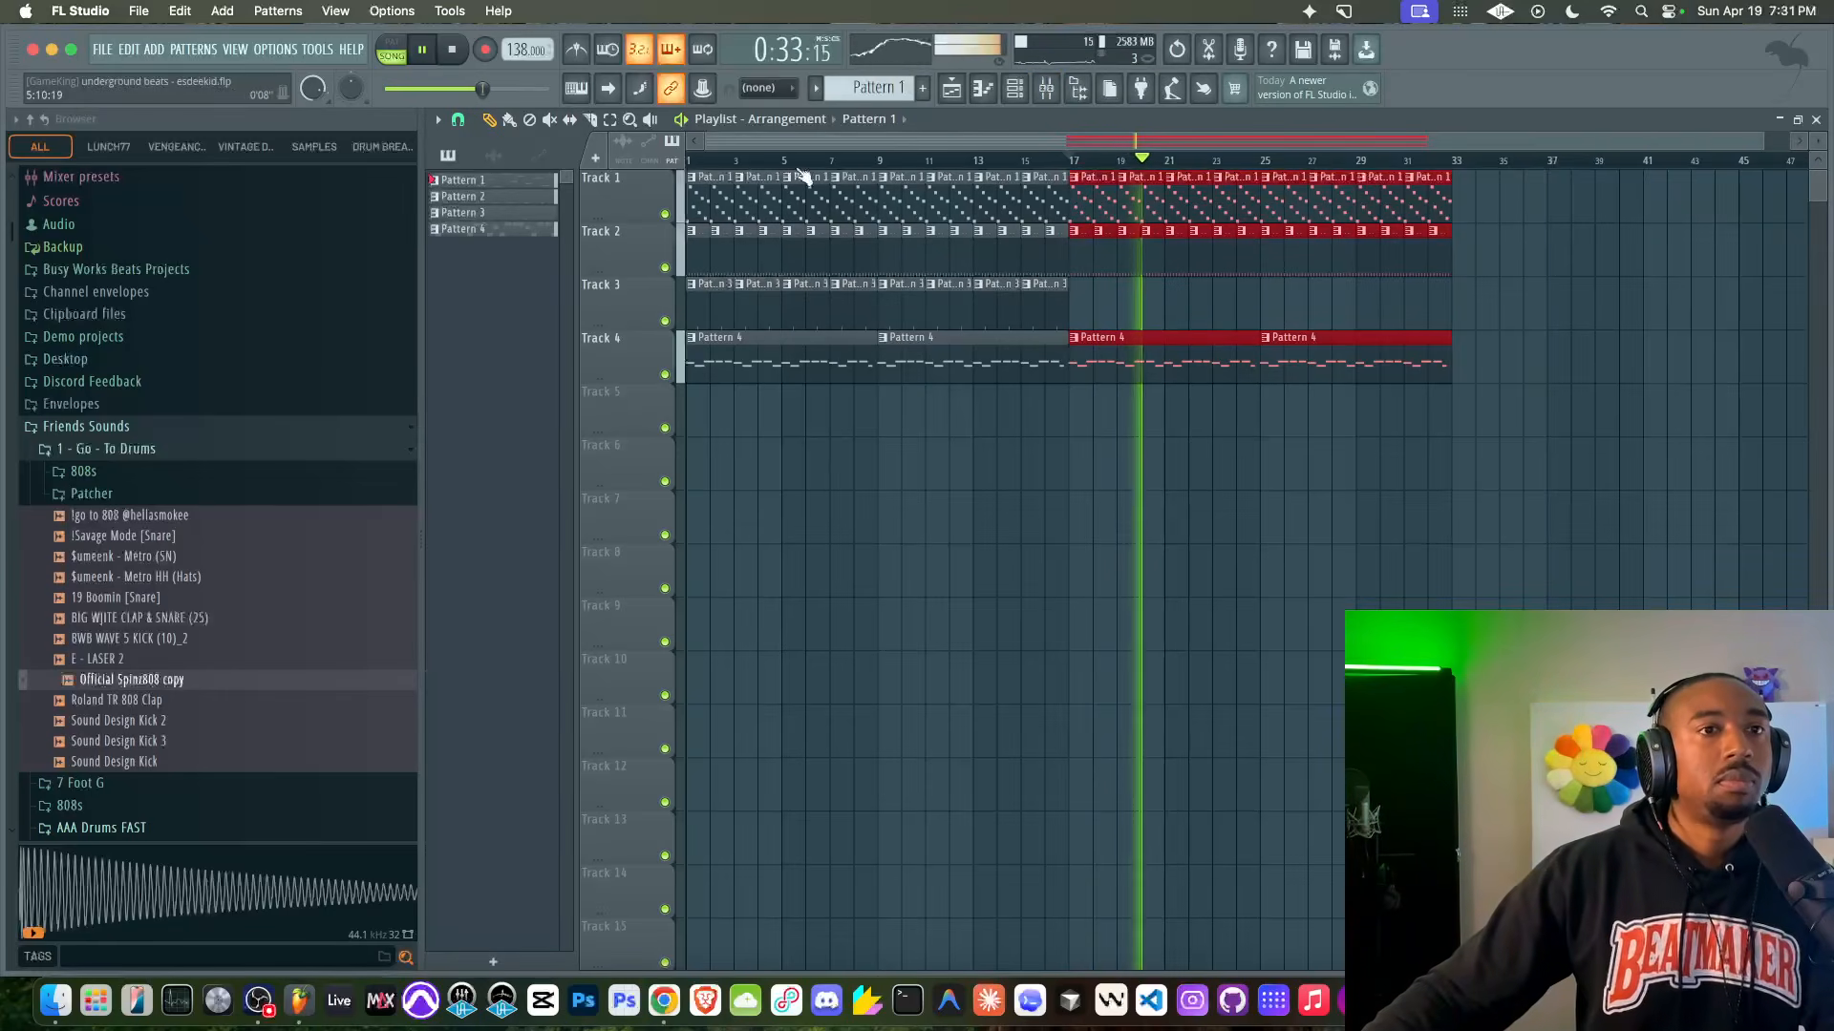
# Step: Restart song playback from the beginning and clear the playlist clip selection
pyautogui.press('space')
pyautogui.press('space')
pyautogui.click(463, 55)
pyautogui.click(462, 55)
pyautogui.press('space')
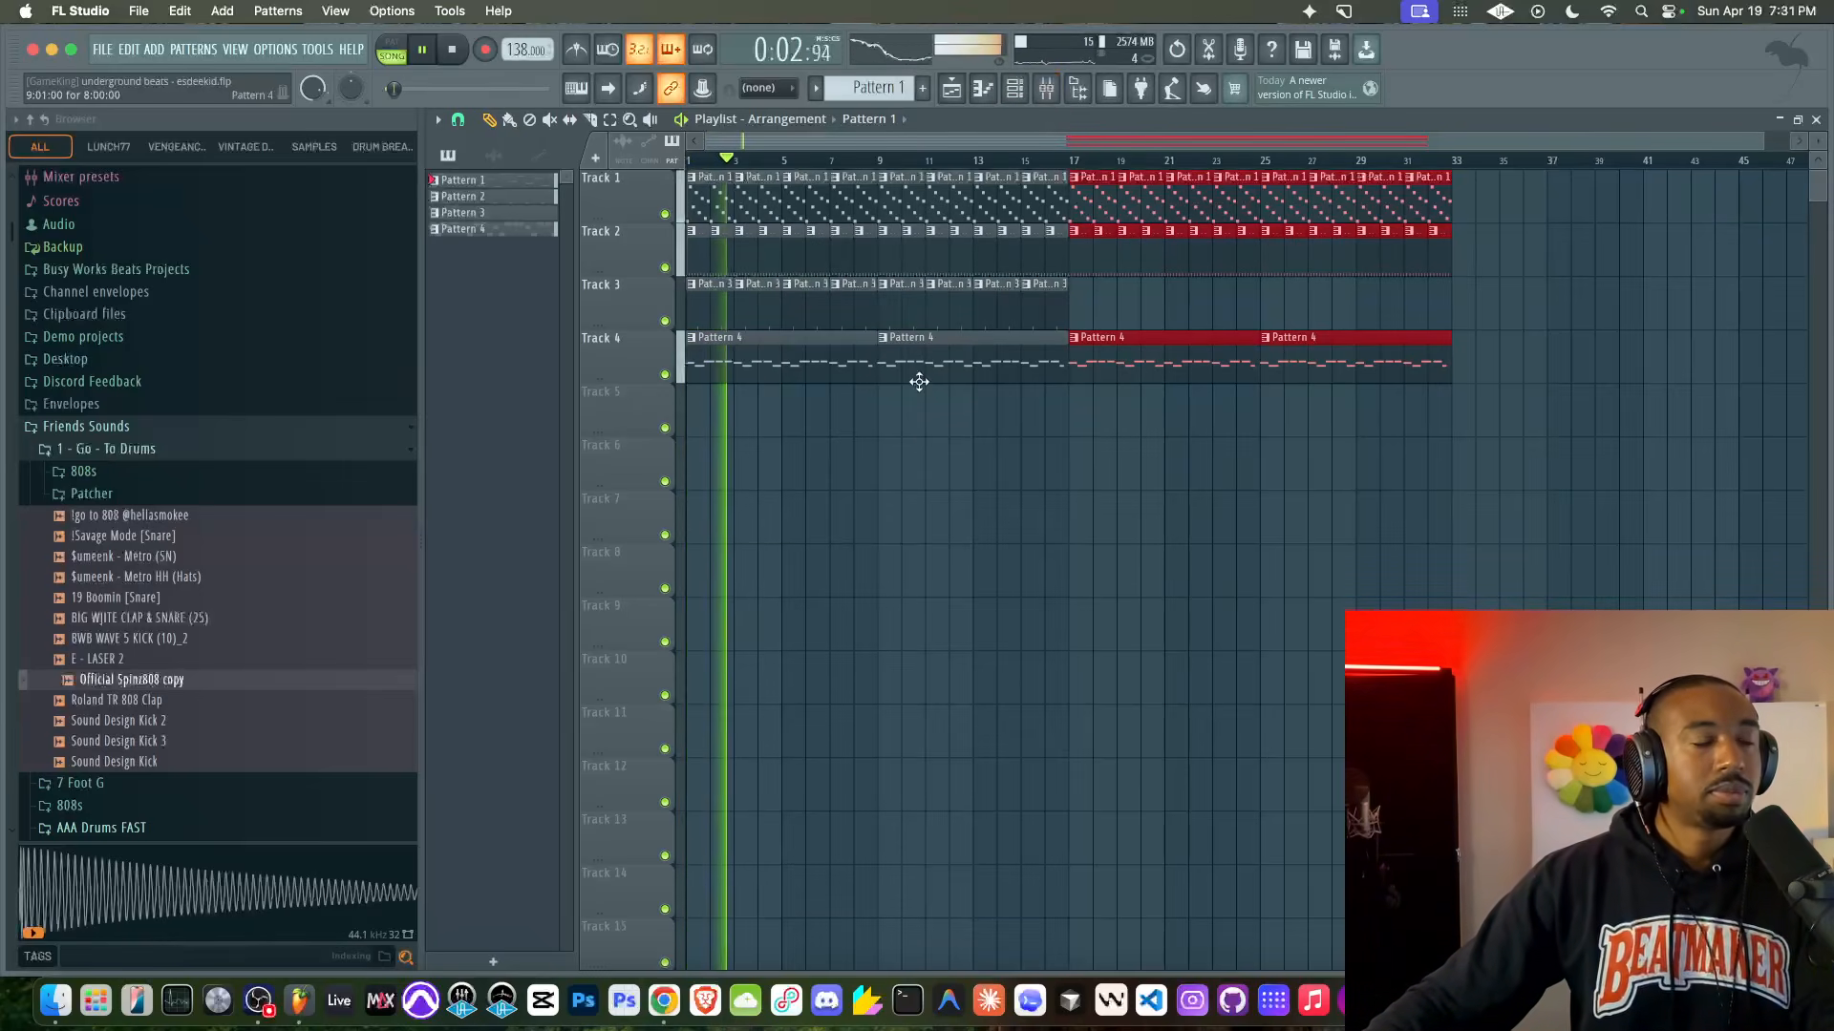
pyautogui.click(922, 463)
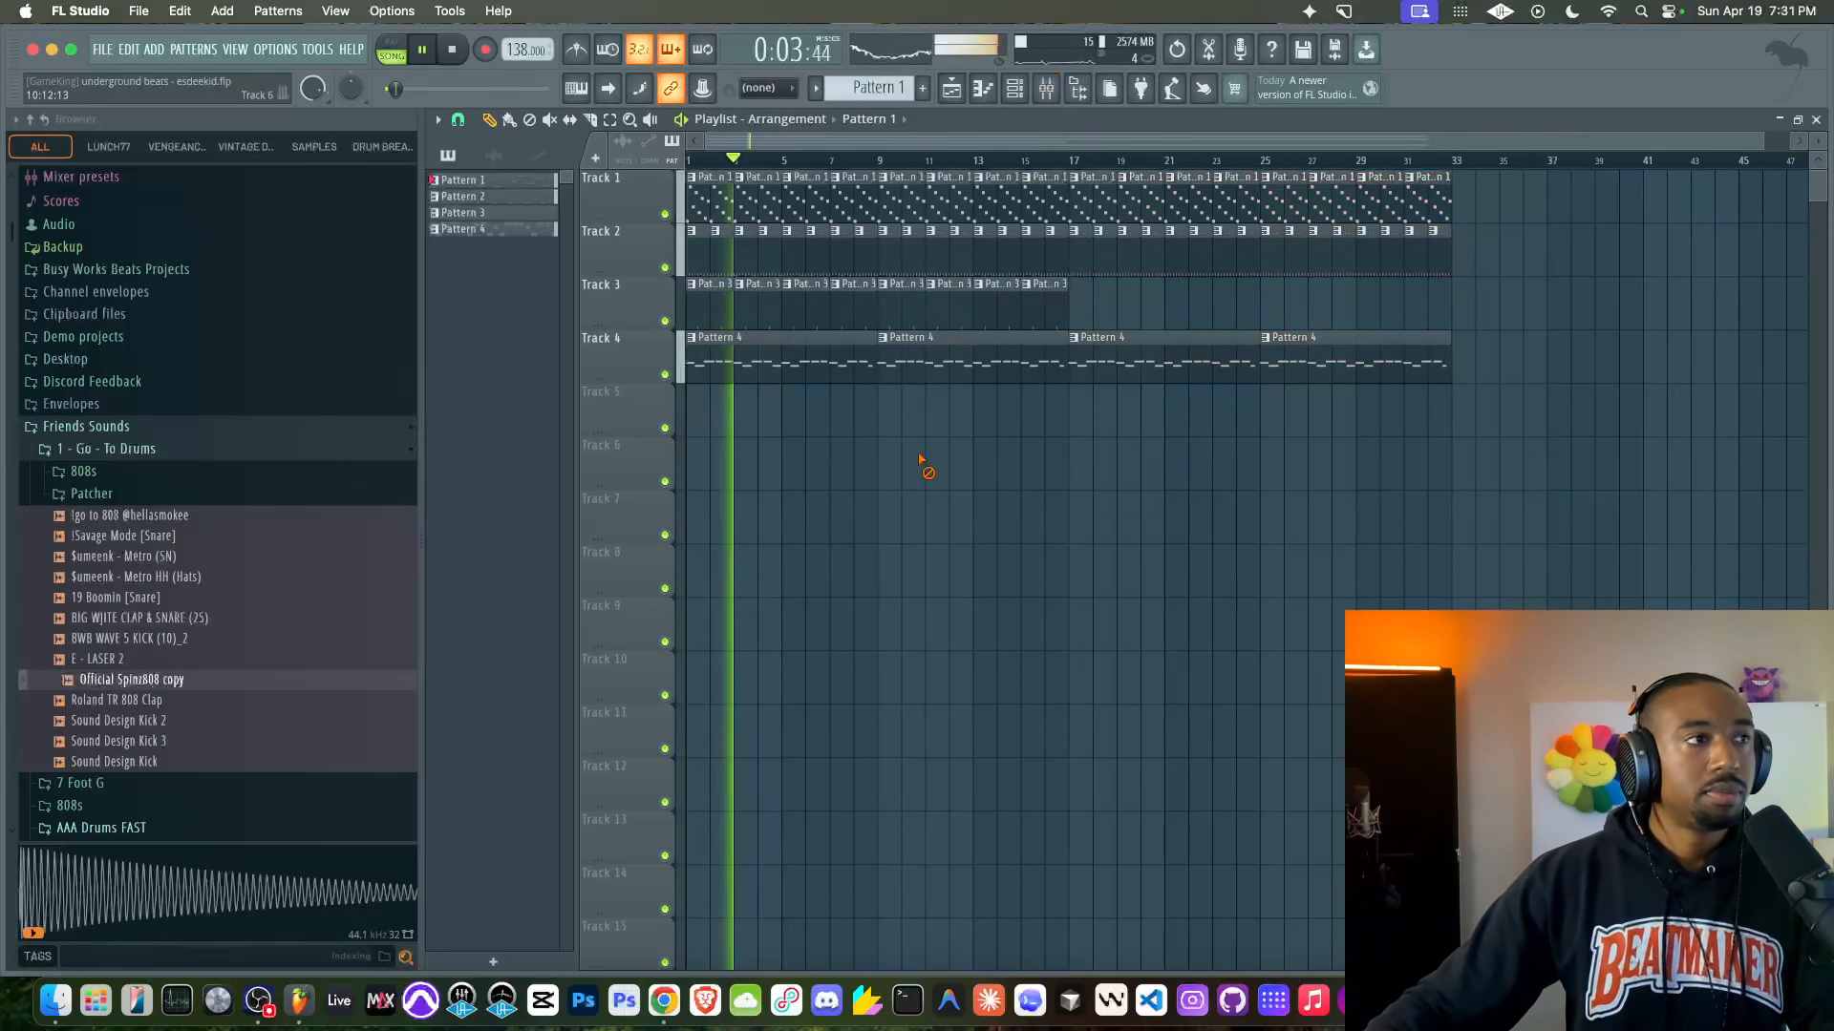
# Step: Set the BEAT MIX Mastering Compressor's threshold to -5.78 dB and its look-ahead to 20 ms
pyautogui.click(1047, 88)
pyautogui.click(1346, 380)
pyautogui.click(1690, 317)
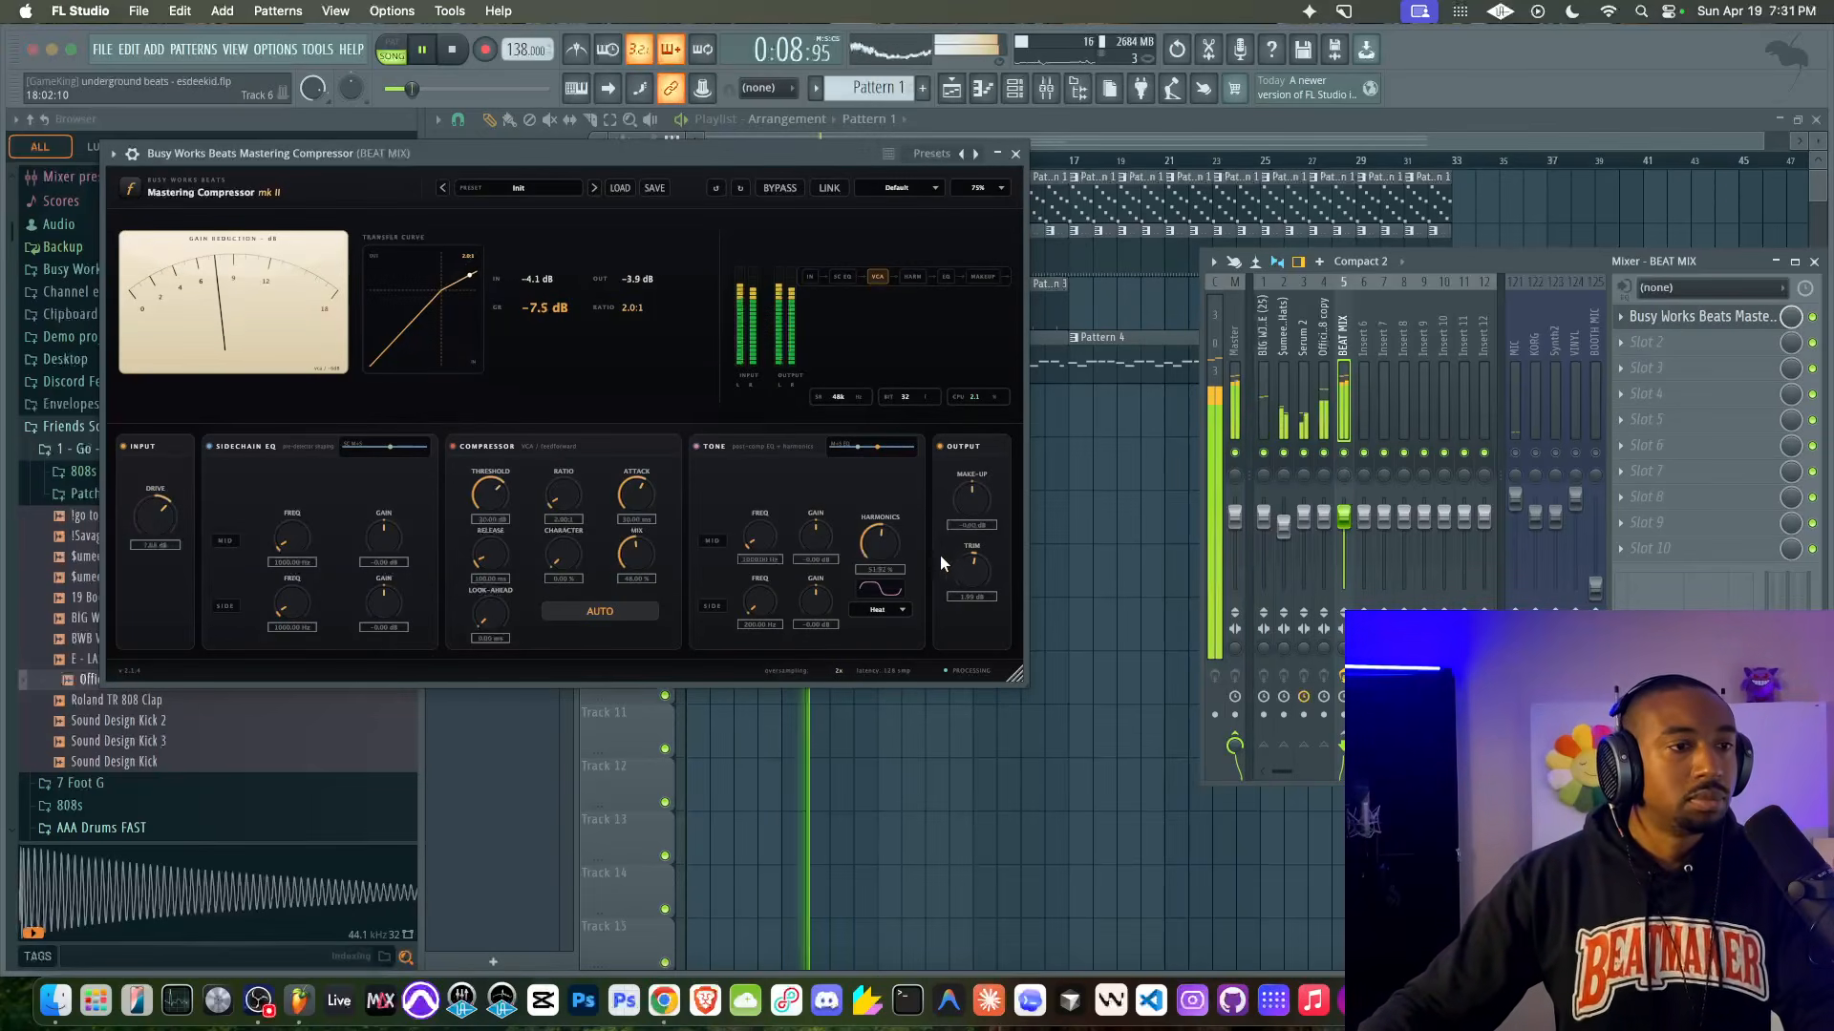
pyautogui.moveTo(485, 499); pyautogui.dragTo(536, 506)
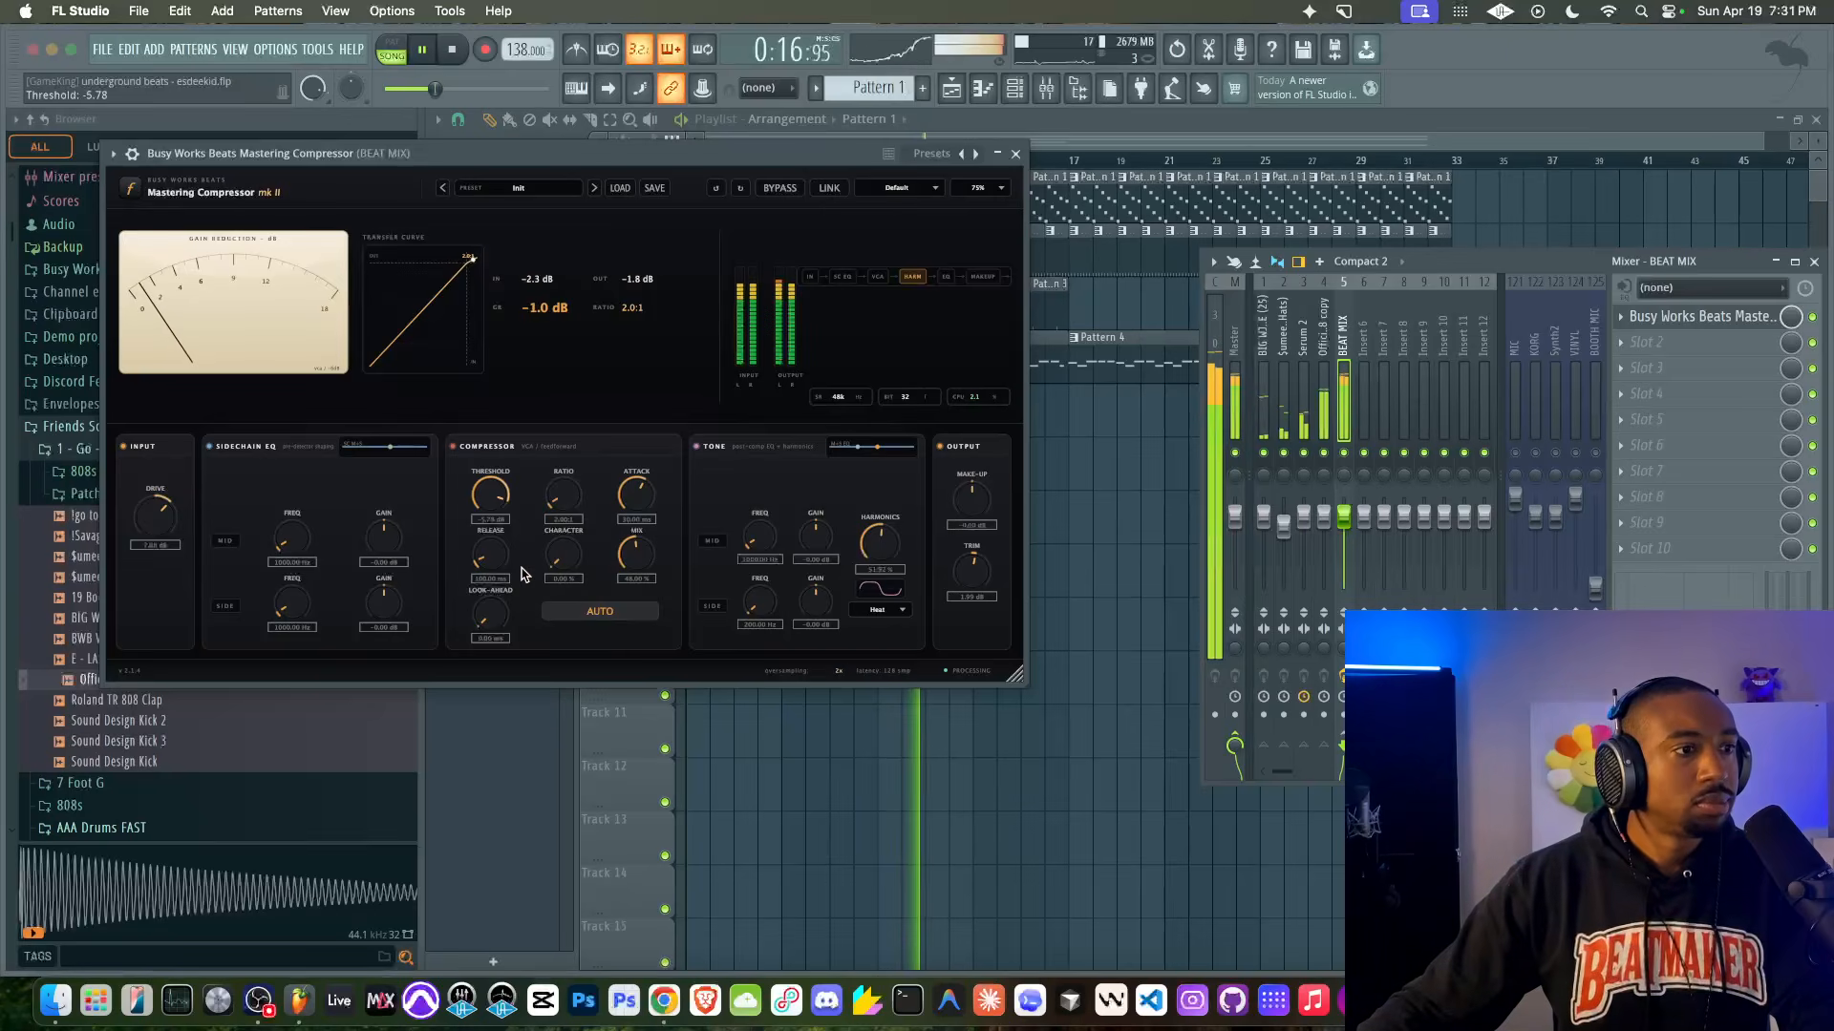
pyautogui.moveTo(509, 613); pyautogui.dragTo(528, 288)
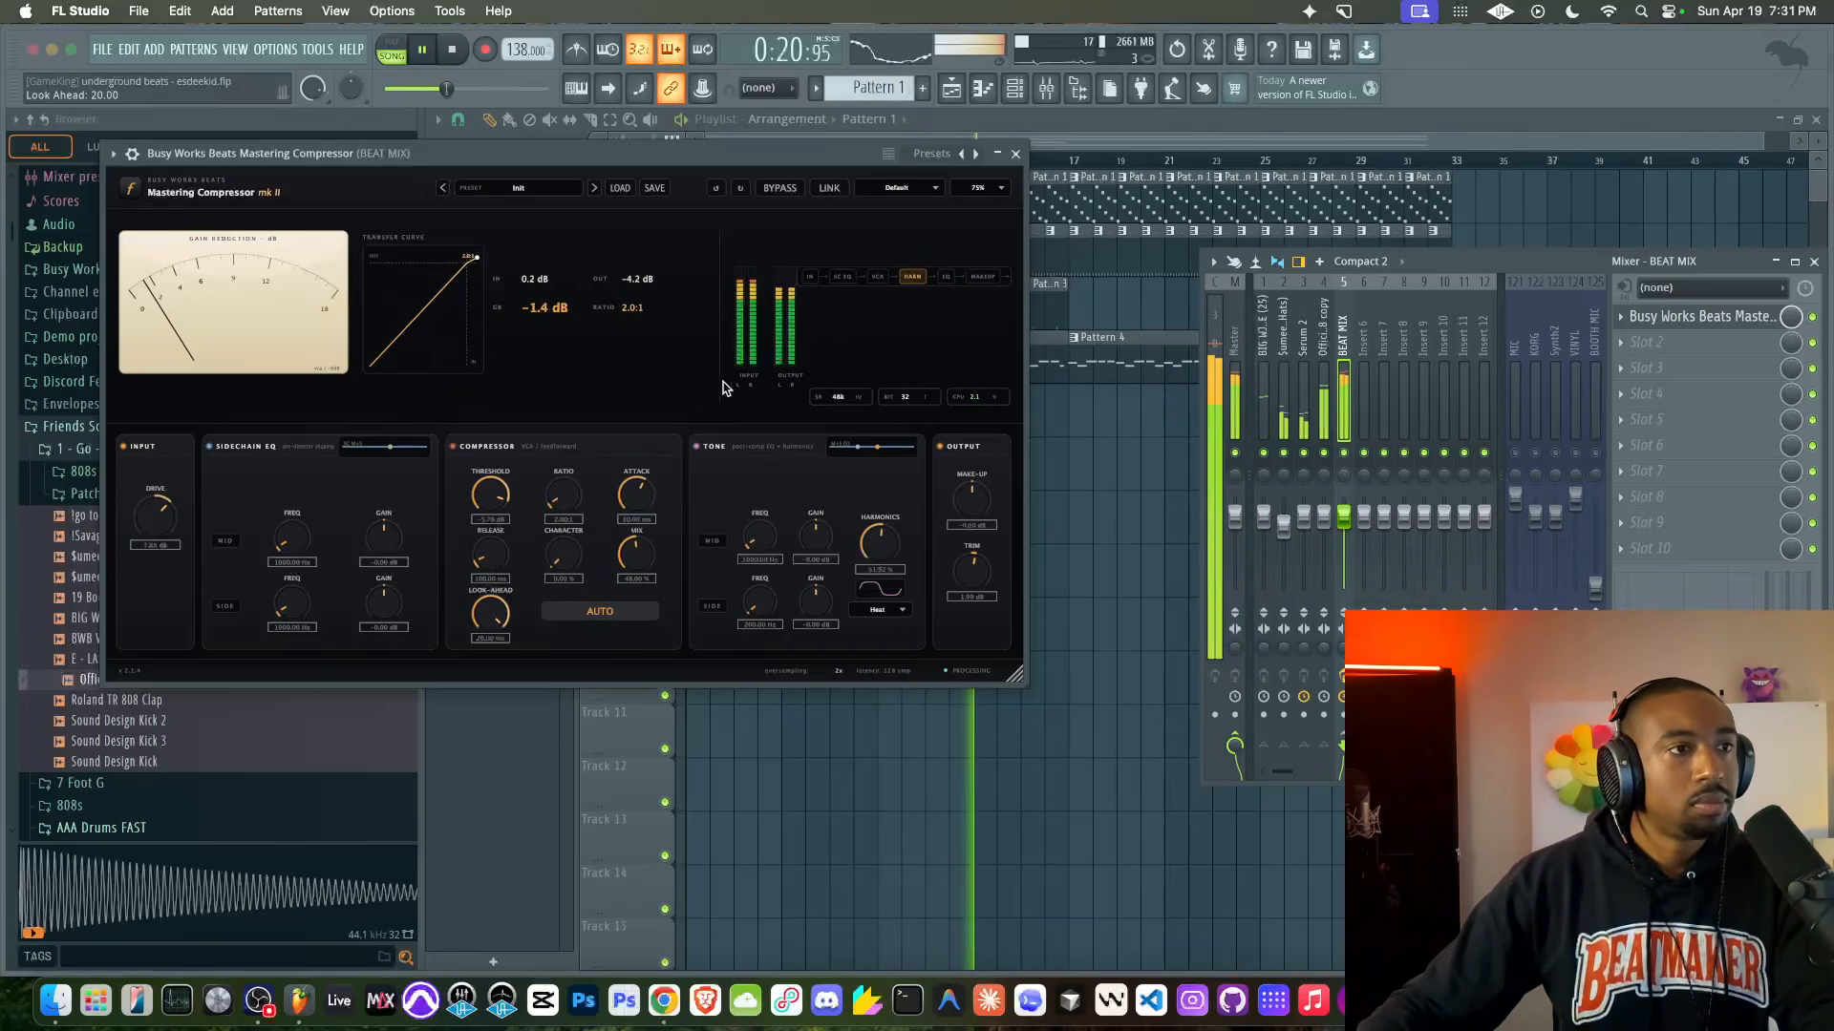
pyautogui.click(1122, 476)
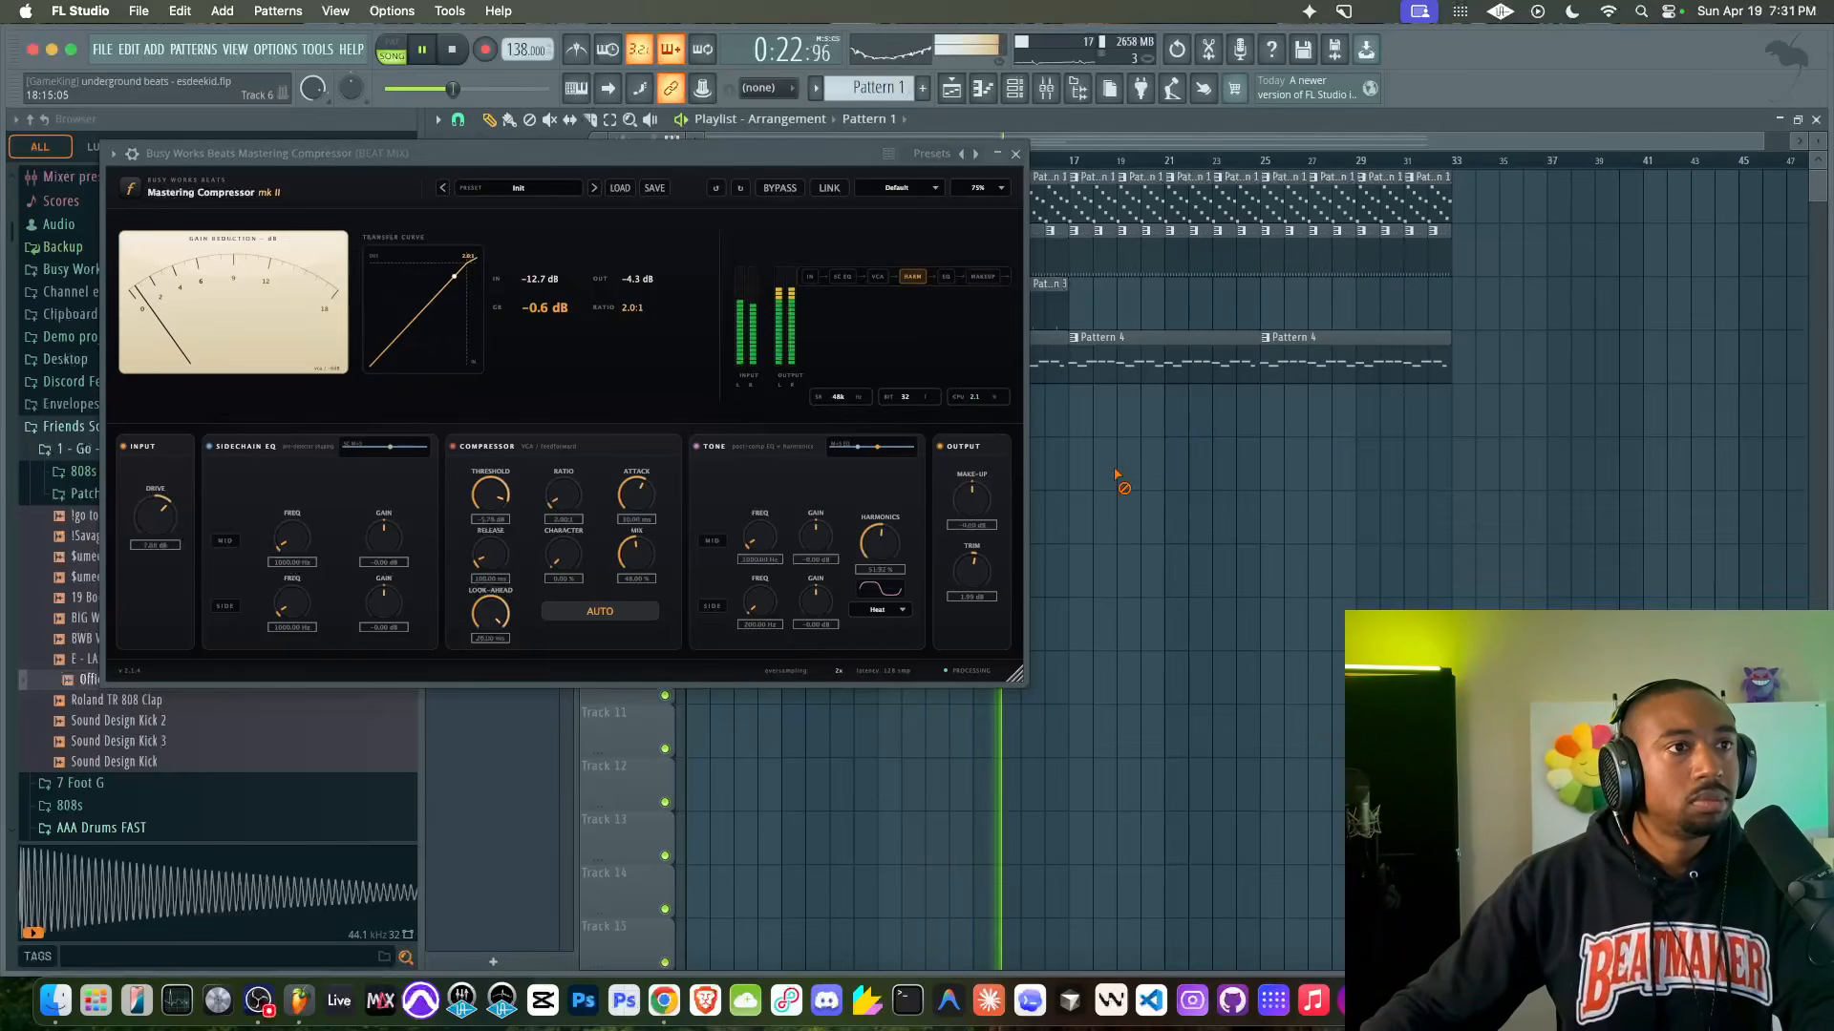
# Step: Compare the BEAT MIX sound with the Mastering Compressor bypassed and active
pyautogui.click(780, 188)
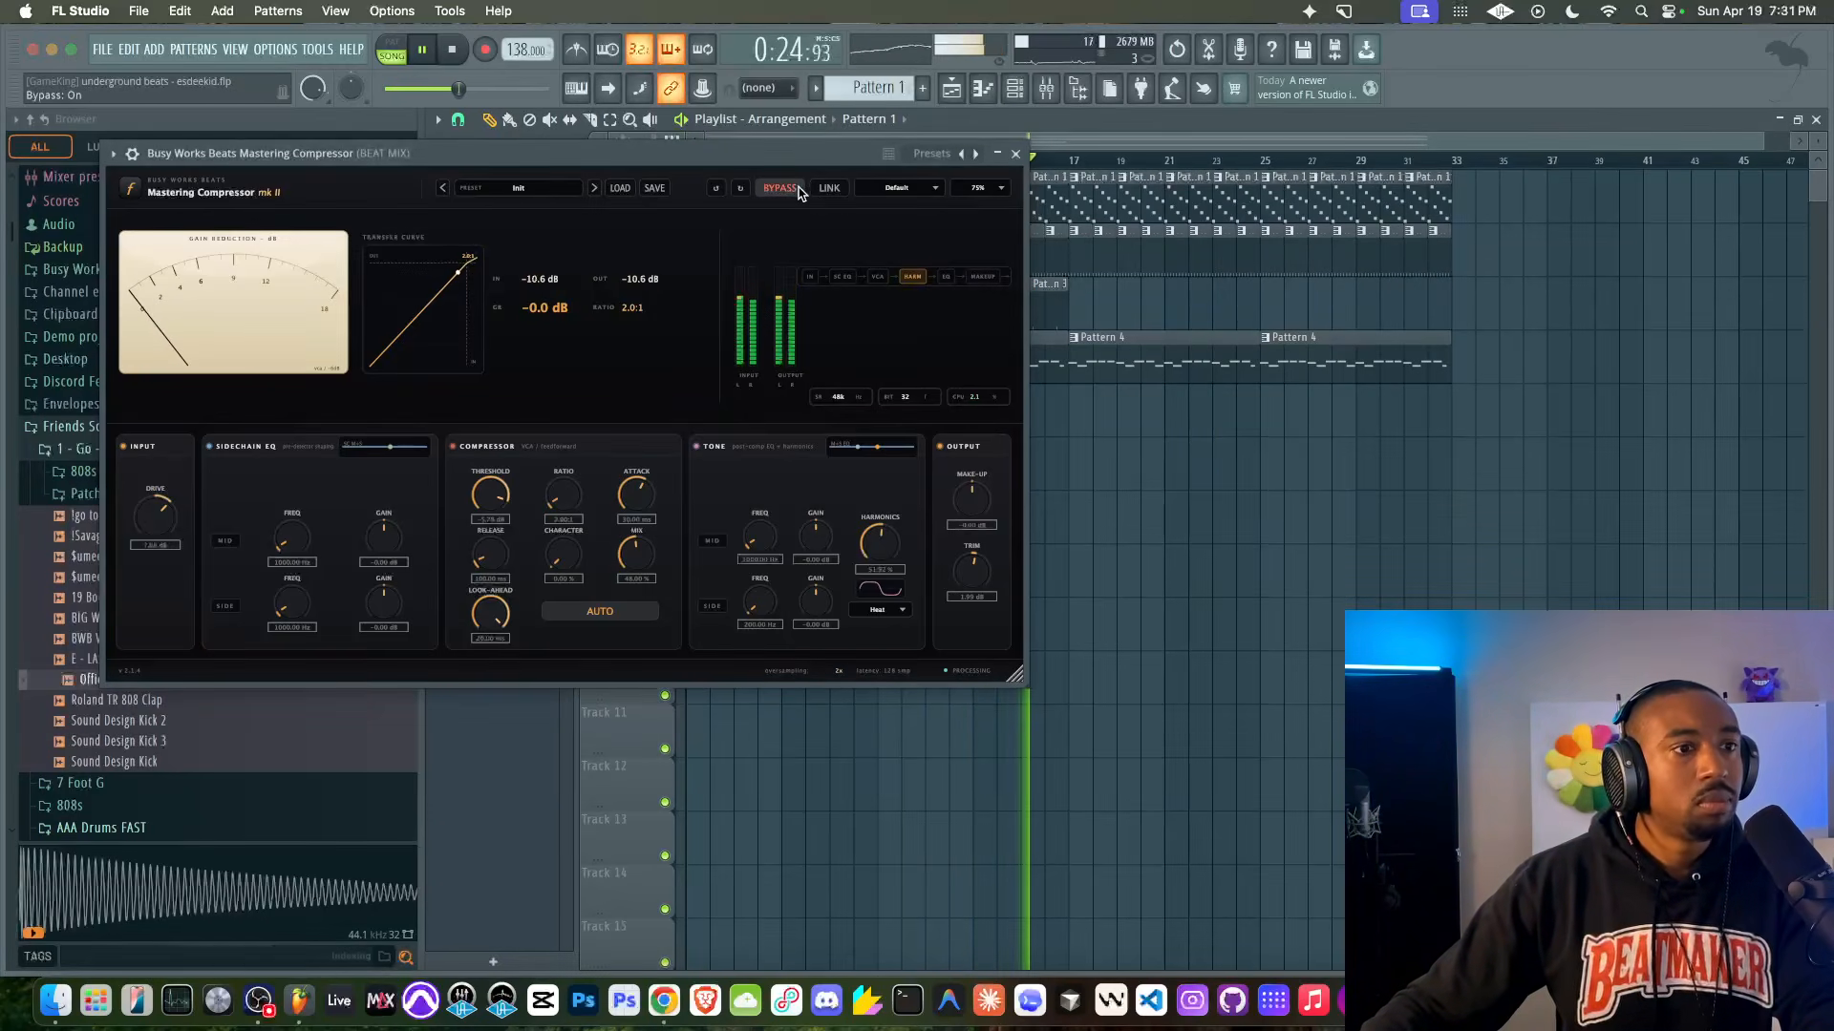
pyautogui.press('F9')
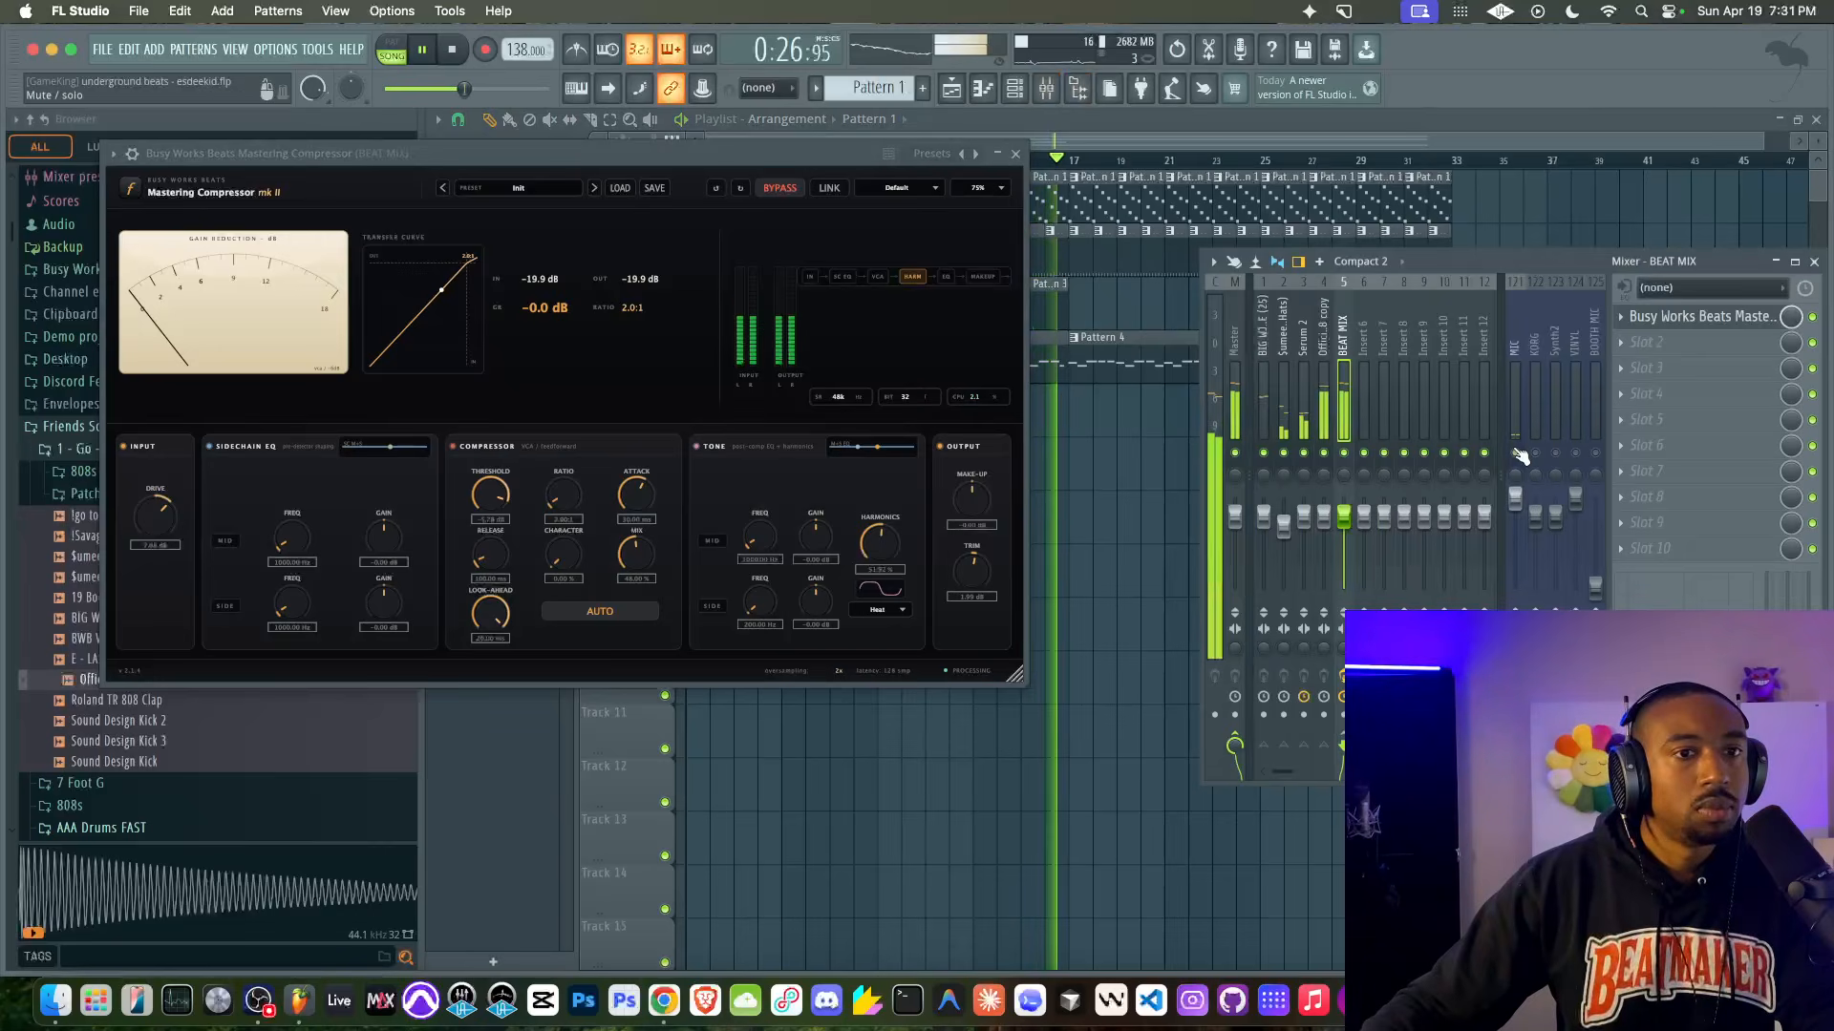
pyautogui.click(793, 189)
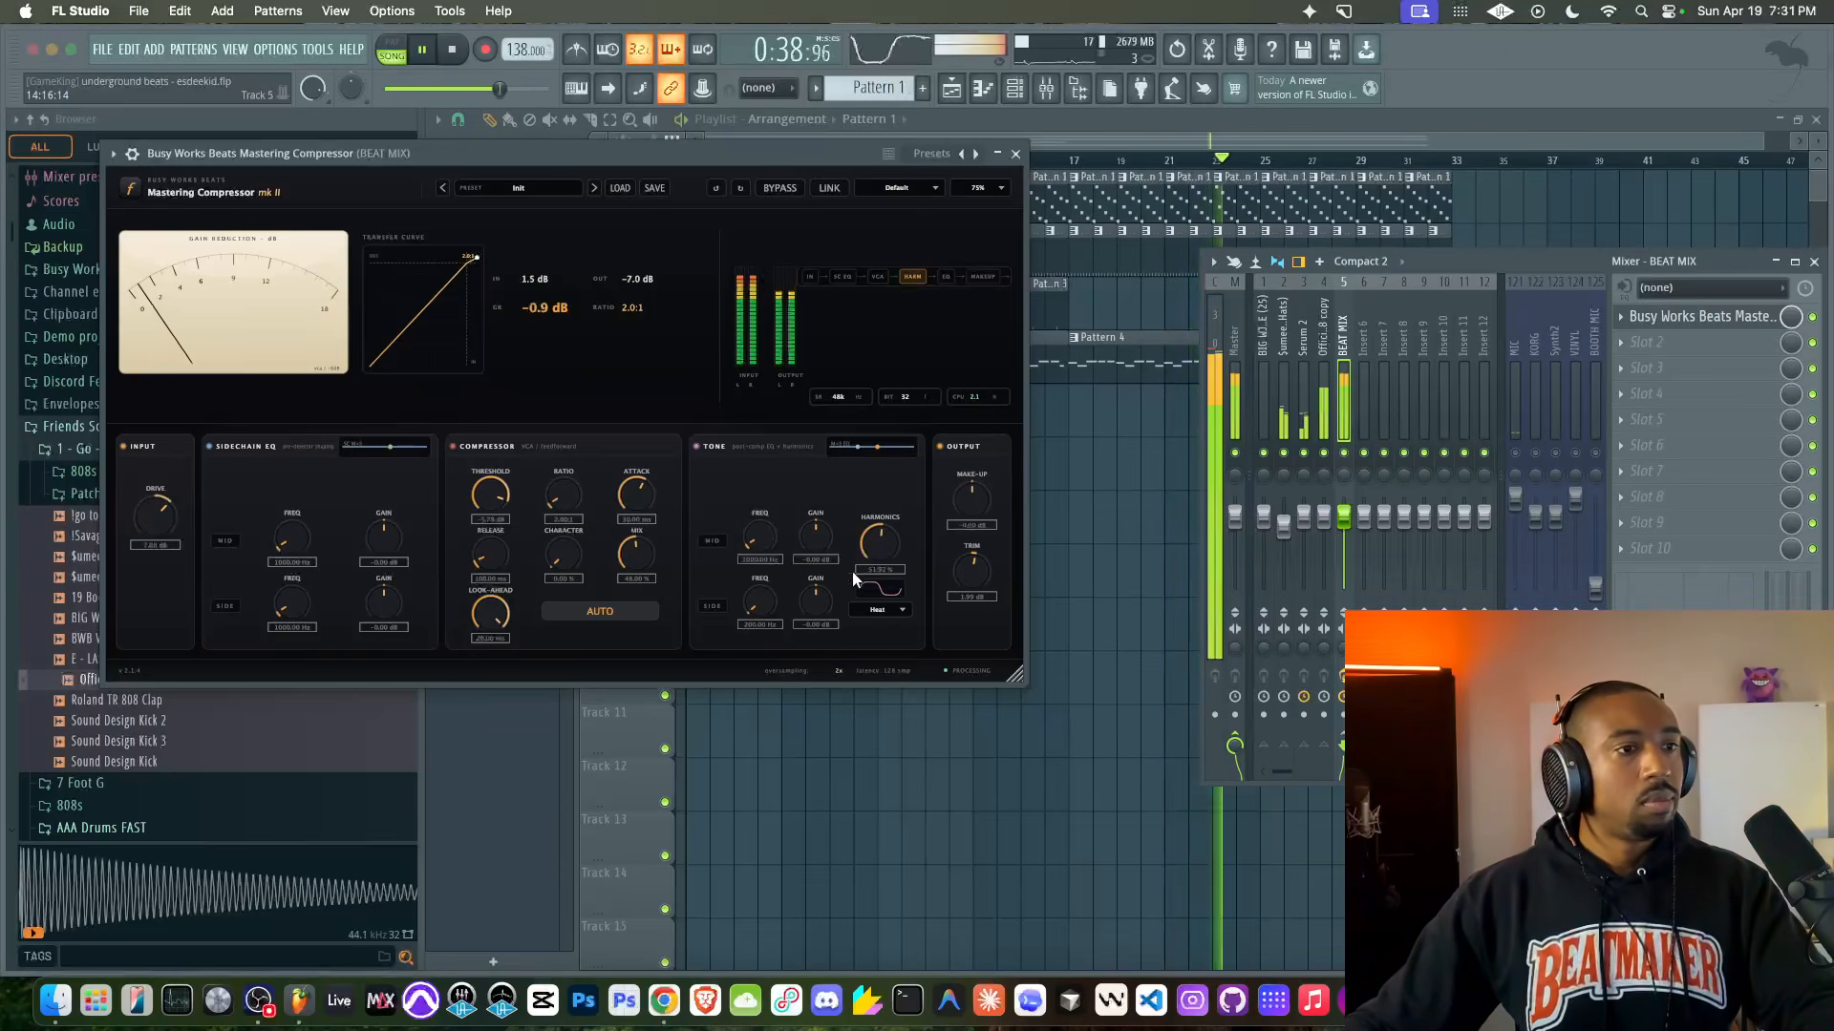
# Step: Try the Mag Tape, Class A and Transformer harmonics modes at different levels in the Mastering Compressor
pyautogui.click(875, 607)
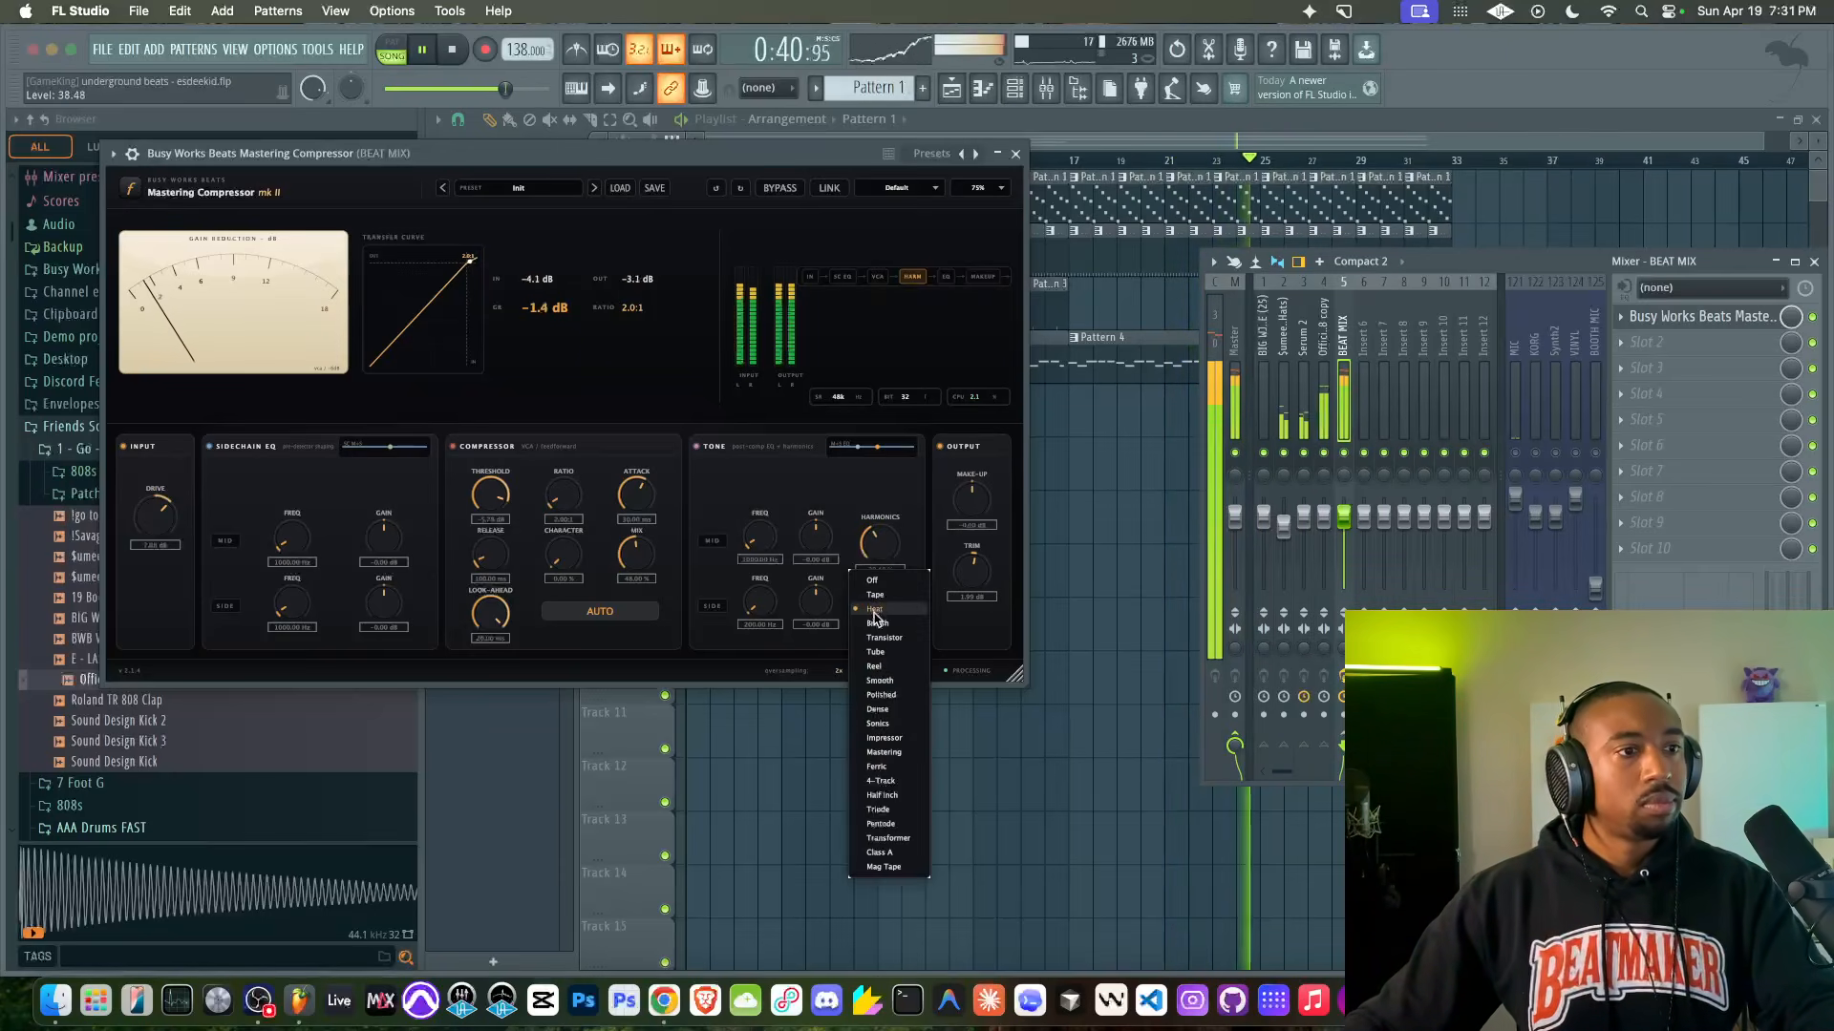
pyautogui.click(884, 867)
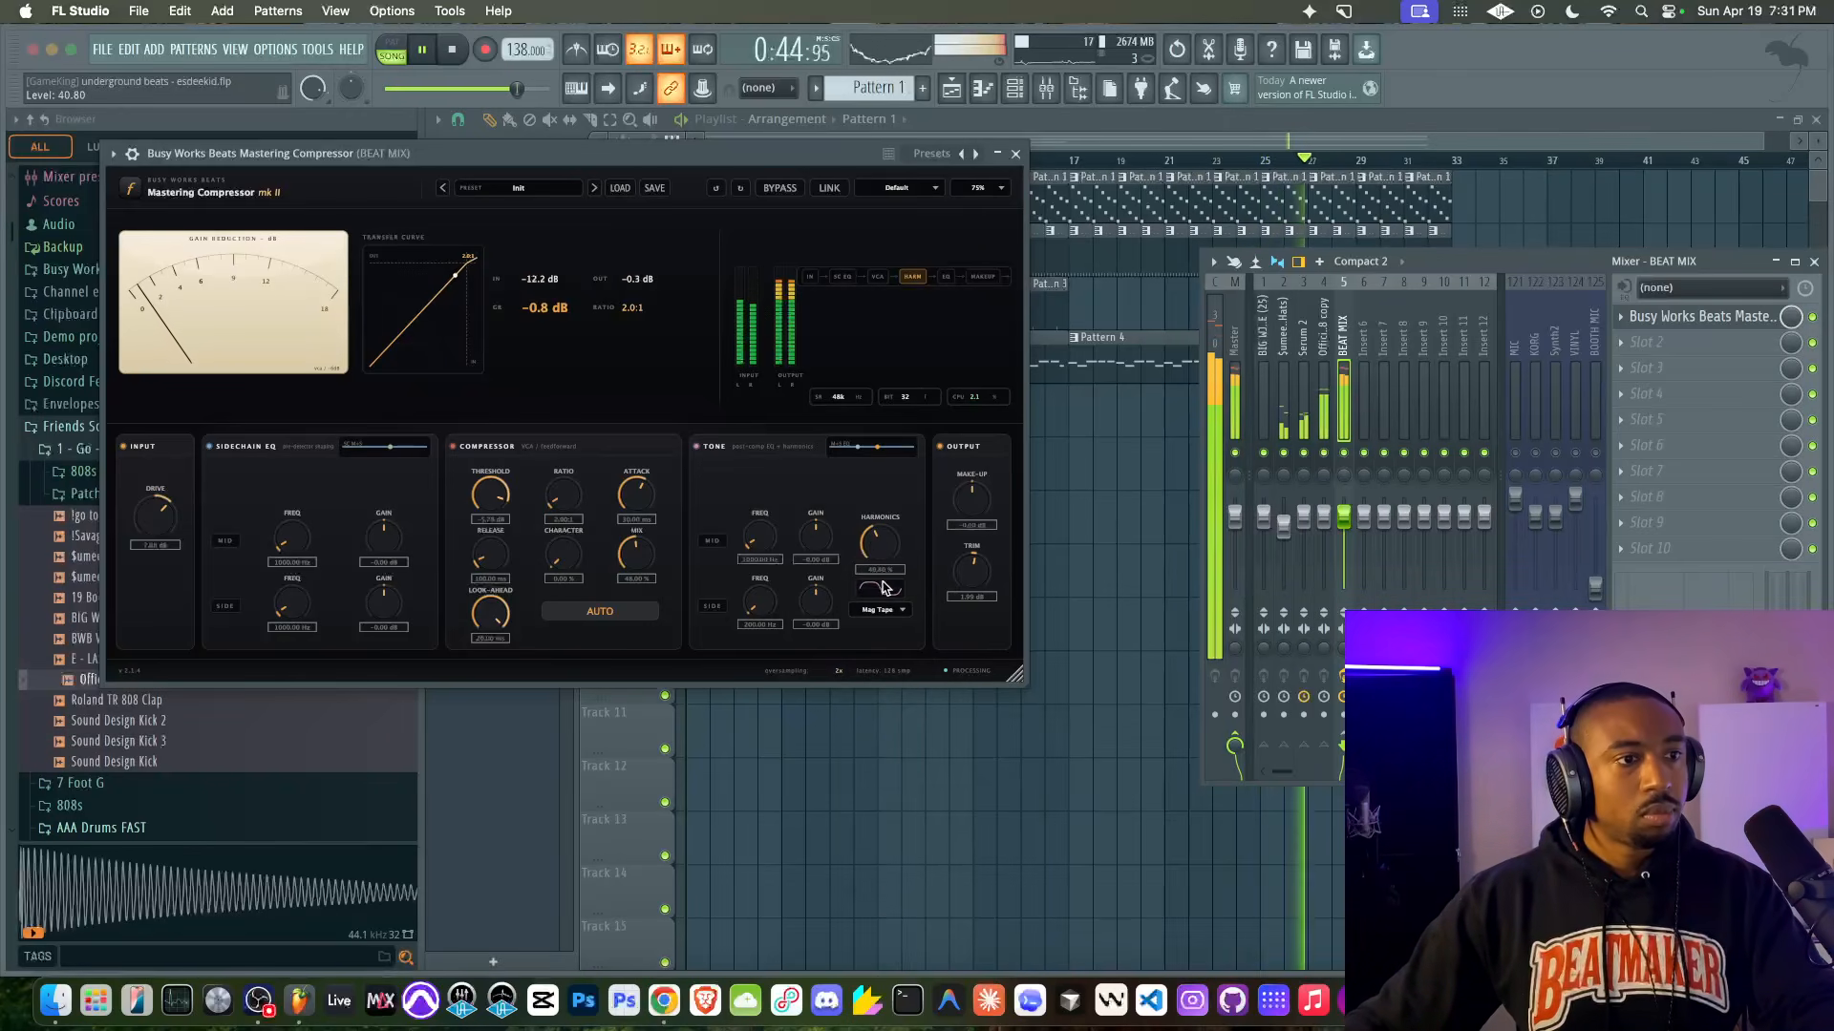
pyautogui.click(881, 607)
pyautogui.click(879, 595)
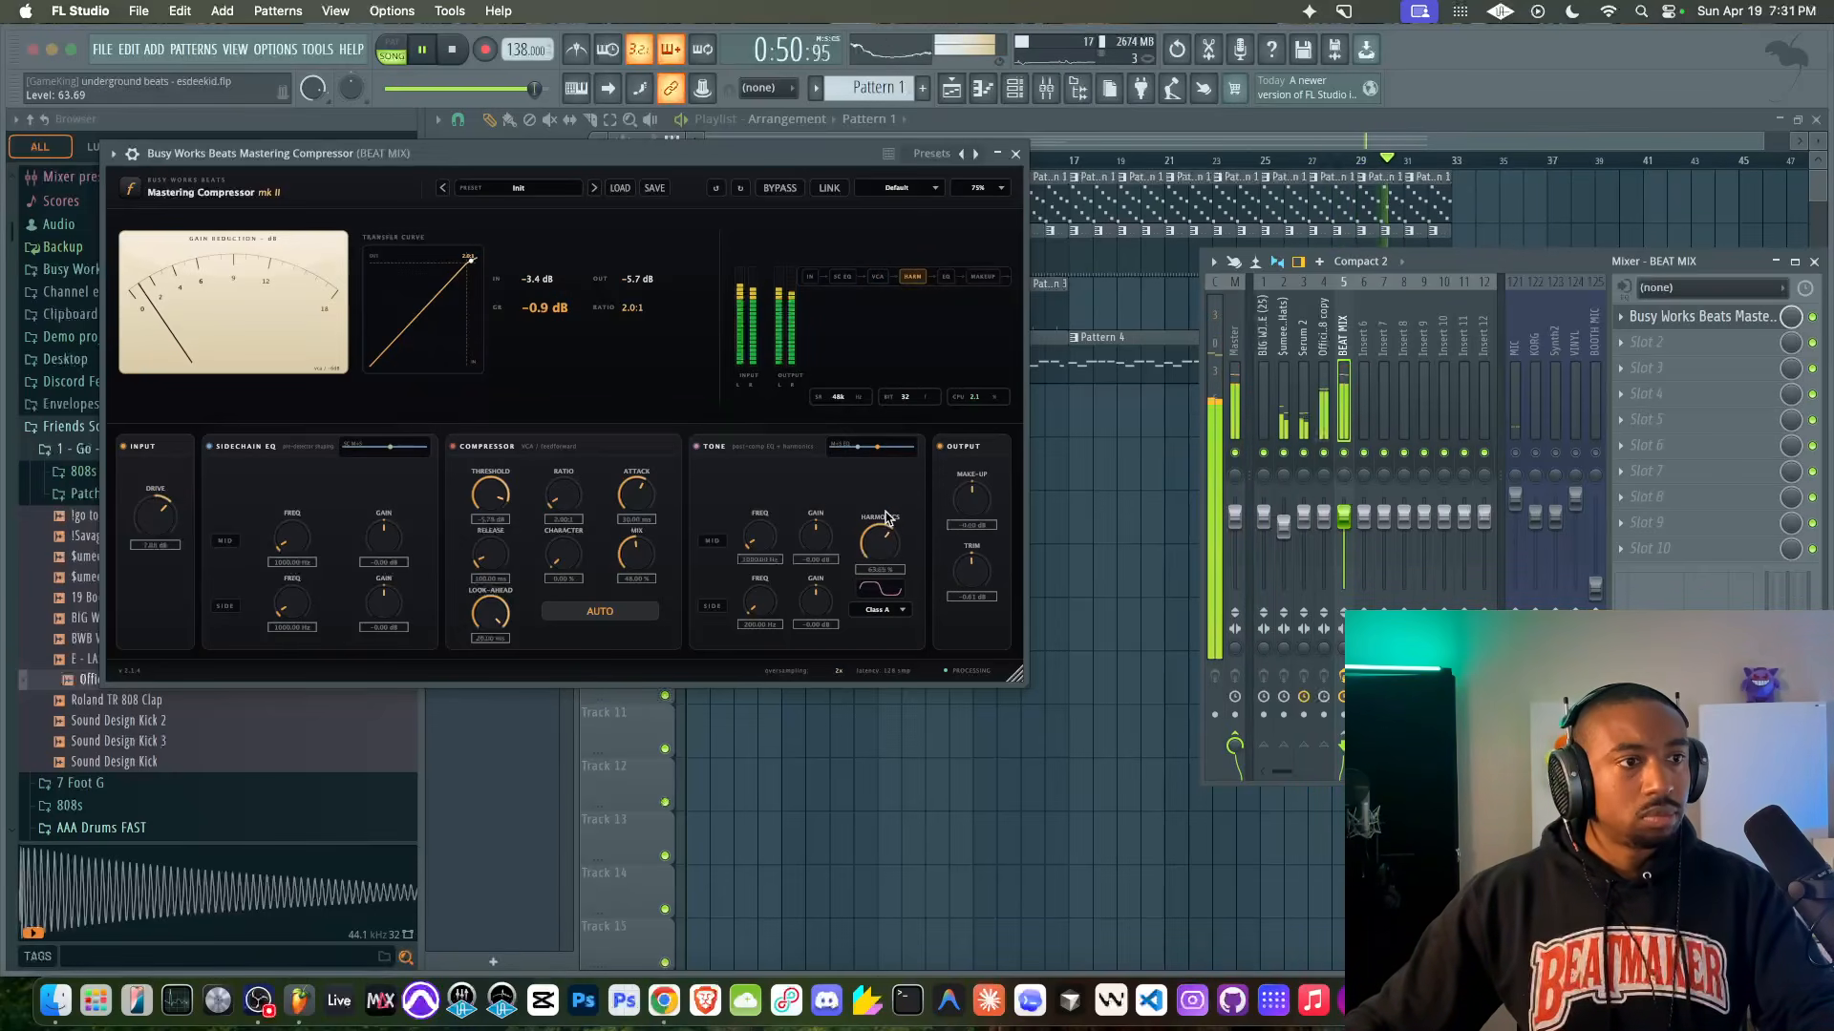
pyautogui.click(878, 611)
pyautogui.click(887, 596)
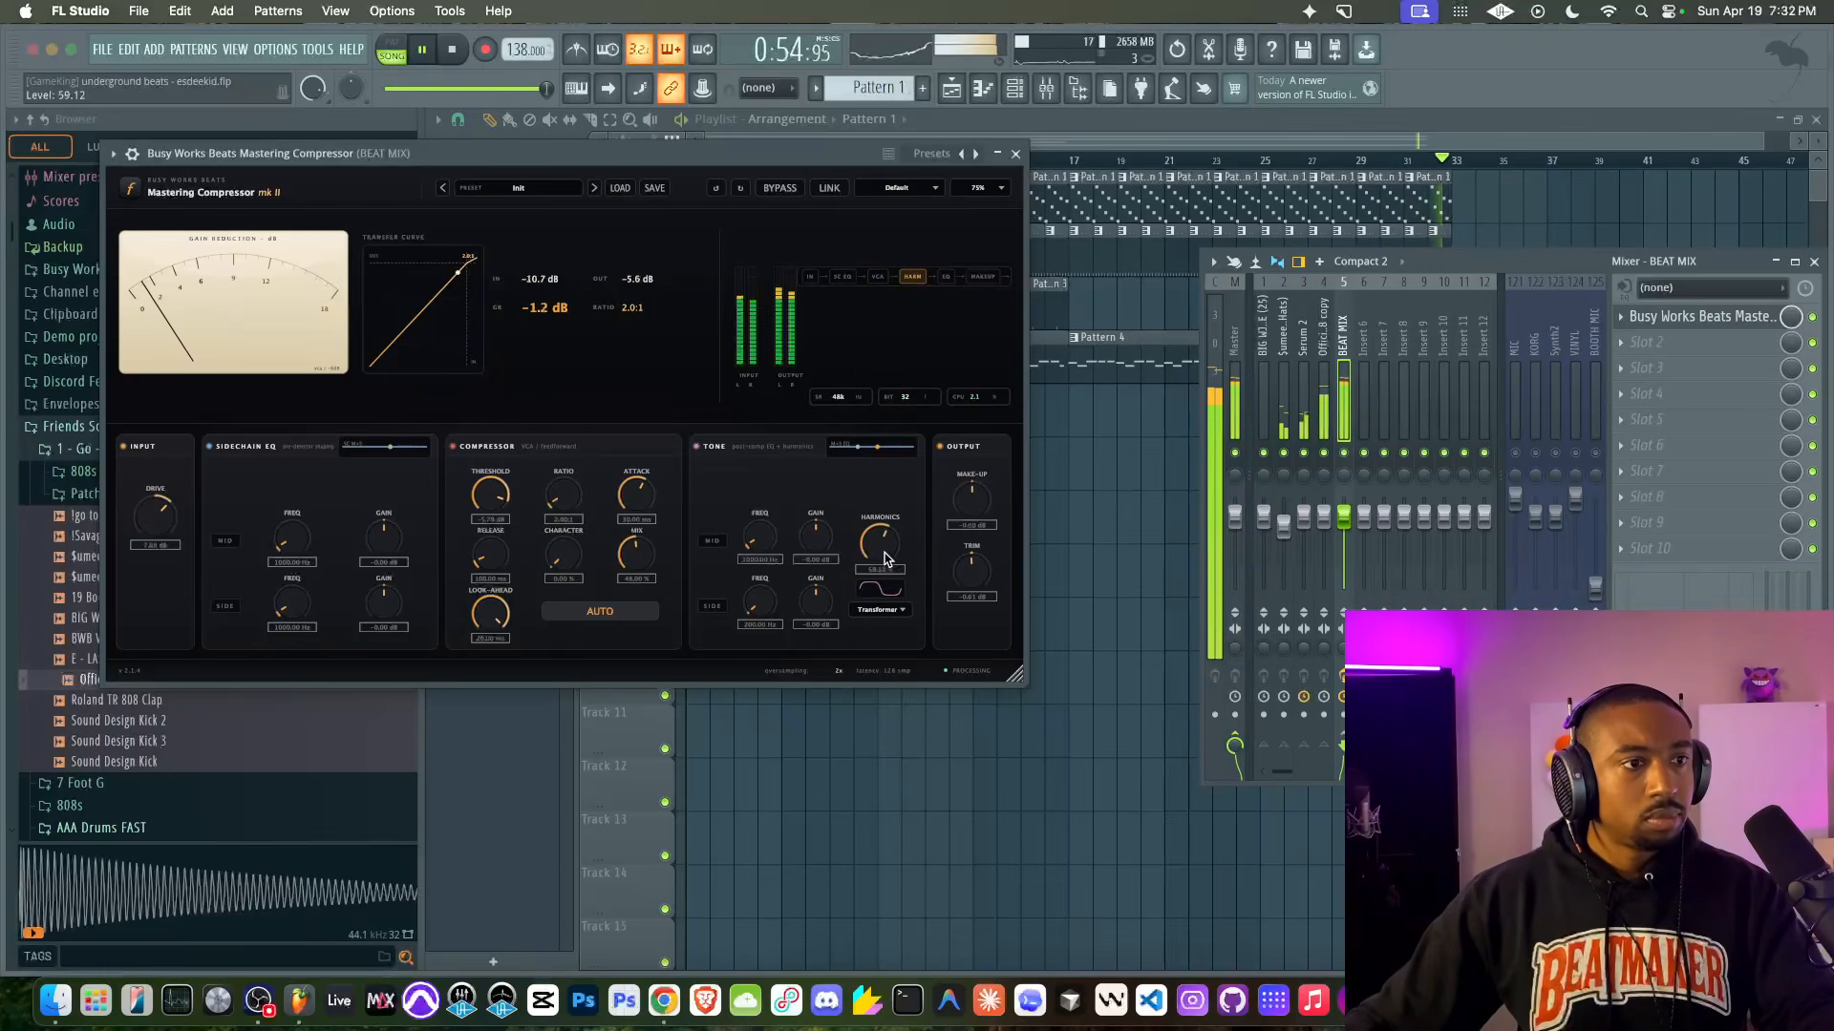
# Step: Switch the Mastering Compressor's harmonics mode to Half Inch, with the harmonics level at about 48% and the output trim readjusted
pyautogui.moveTo(881, 501); pyautogui.dragTo(878, 506)
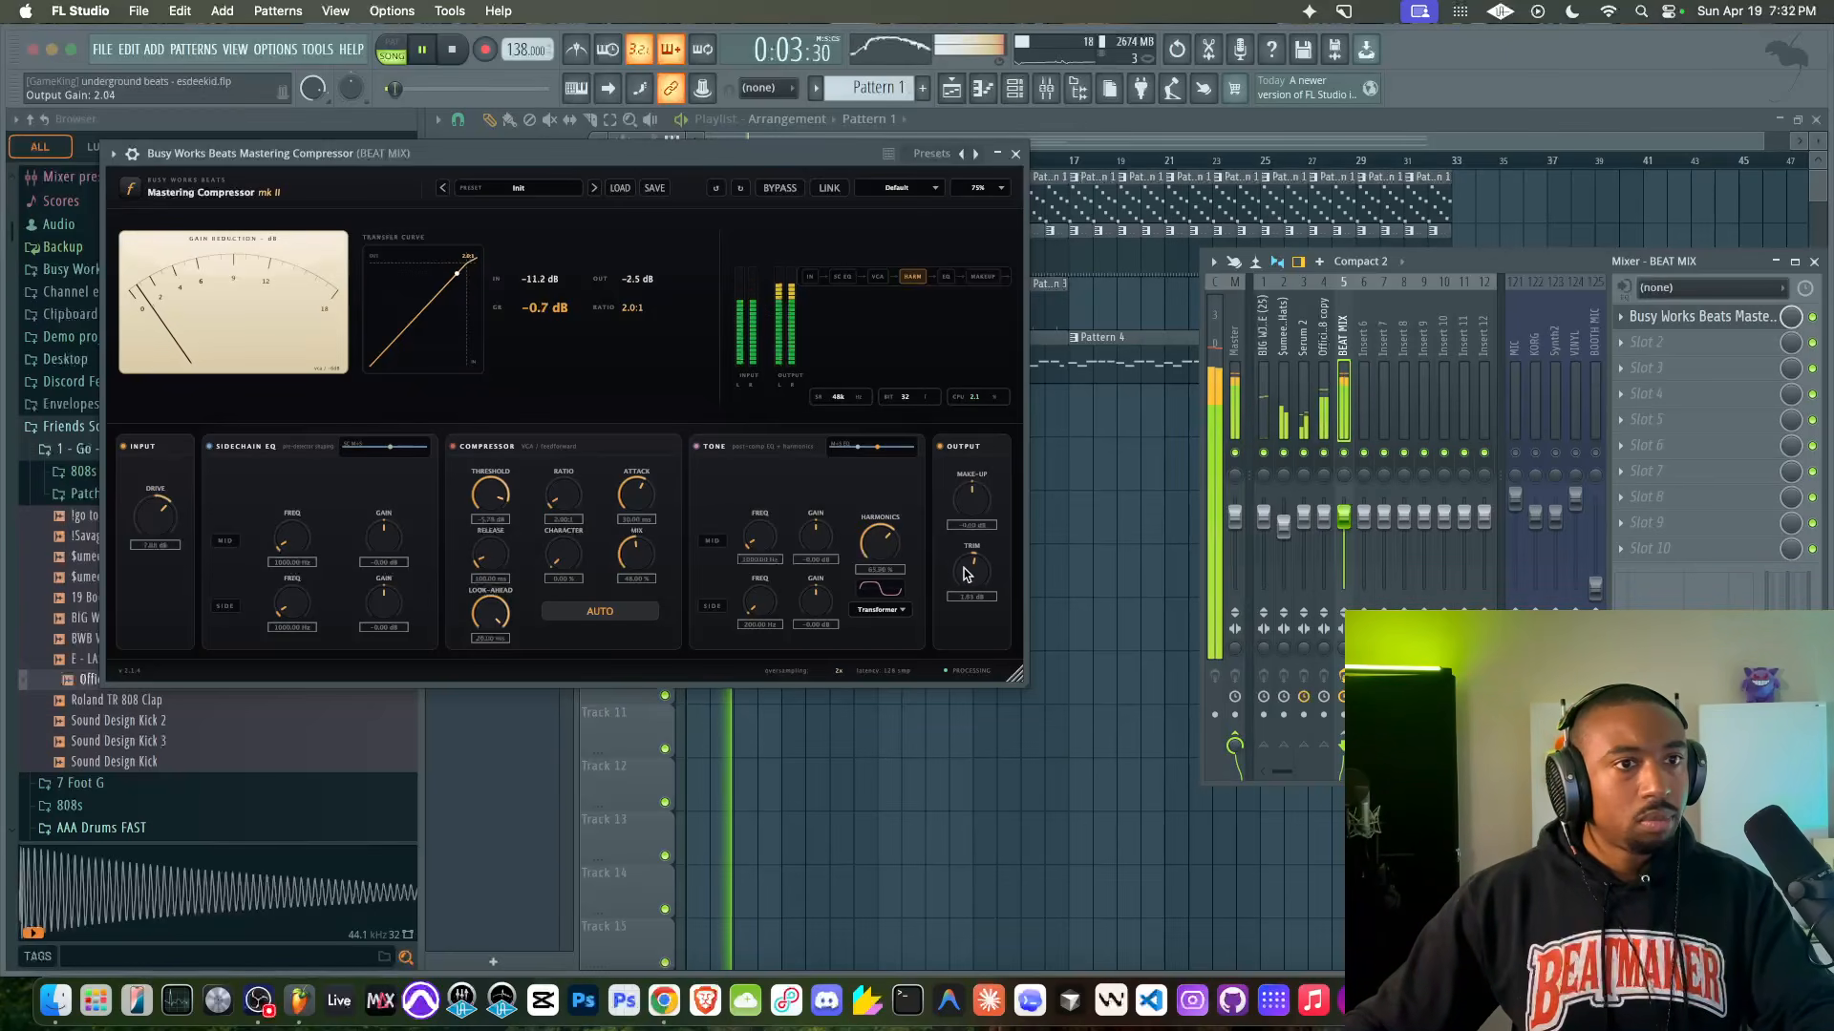
pyautogui.click(877, 609)
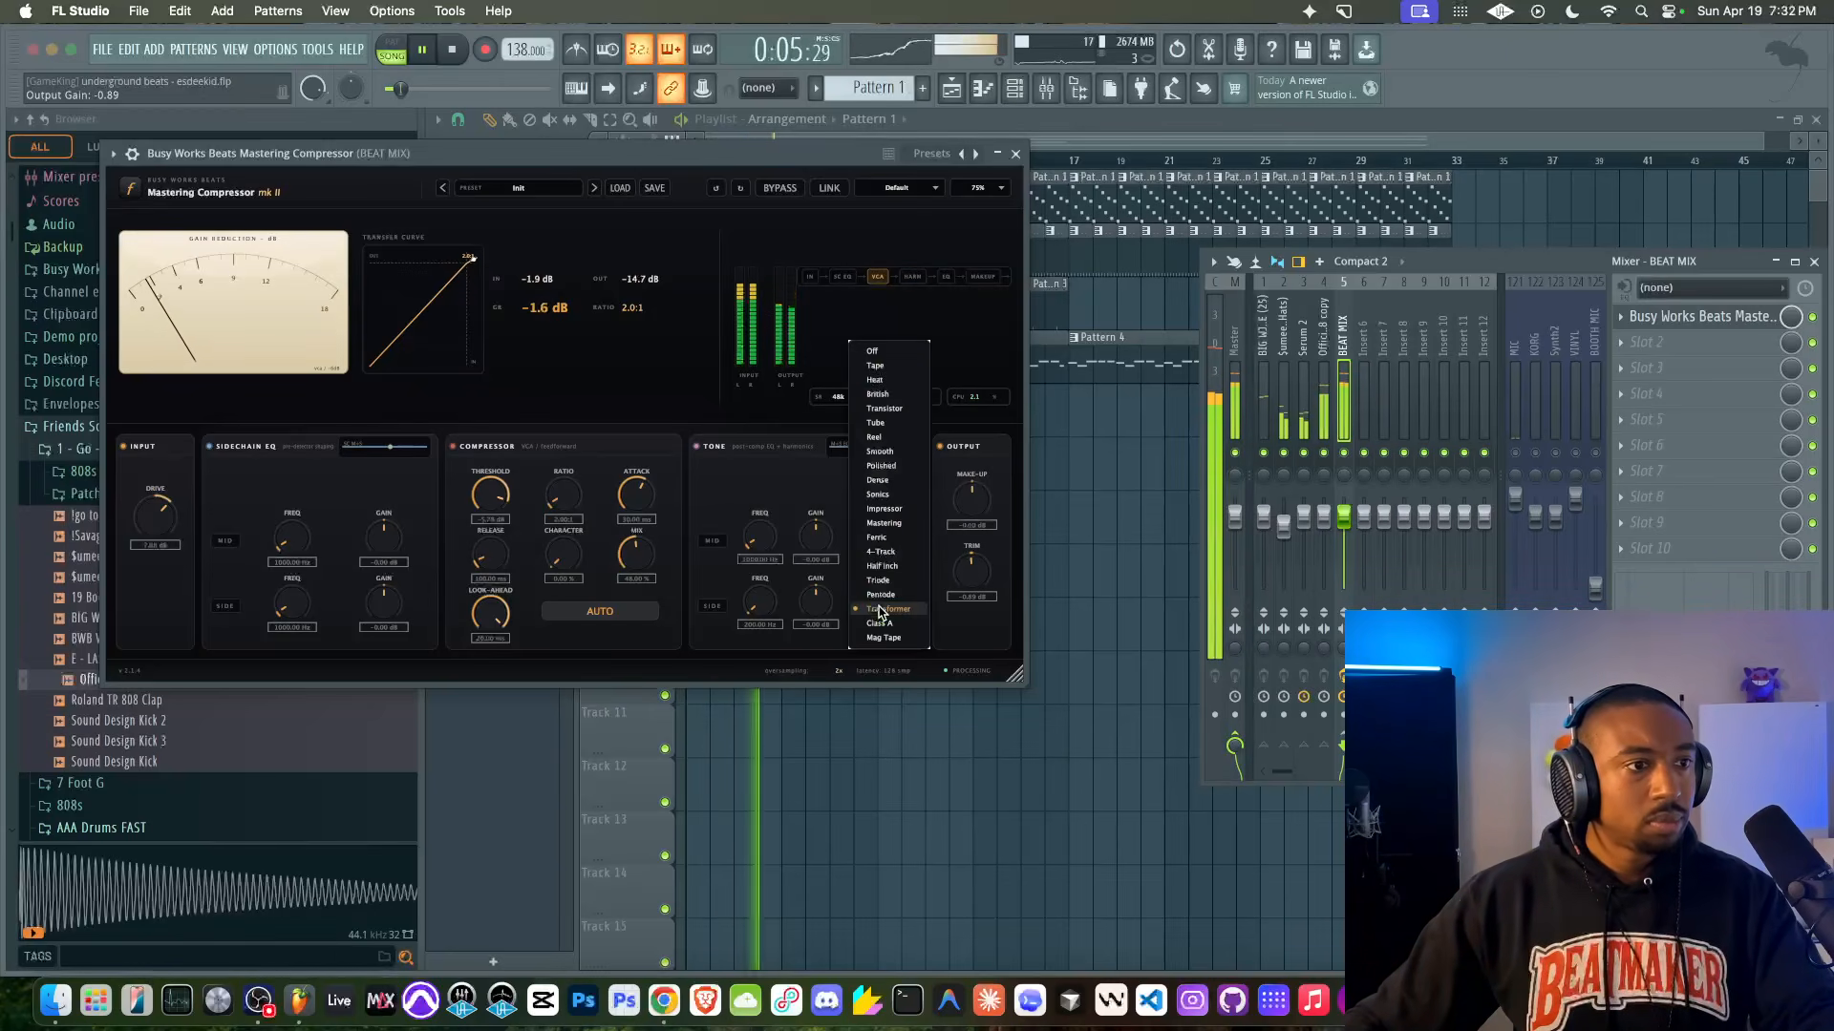
pyautogui.click(880, 566)
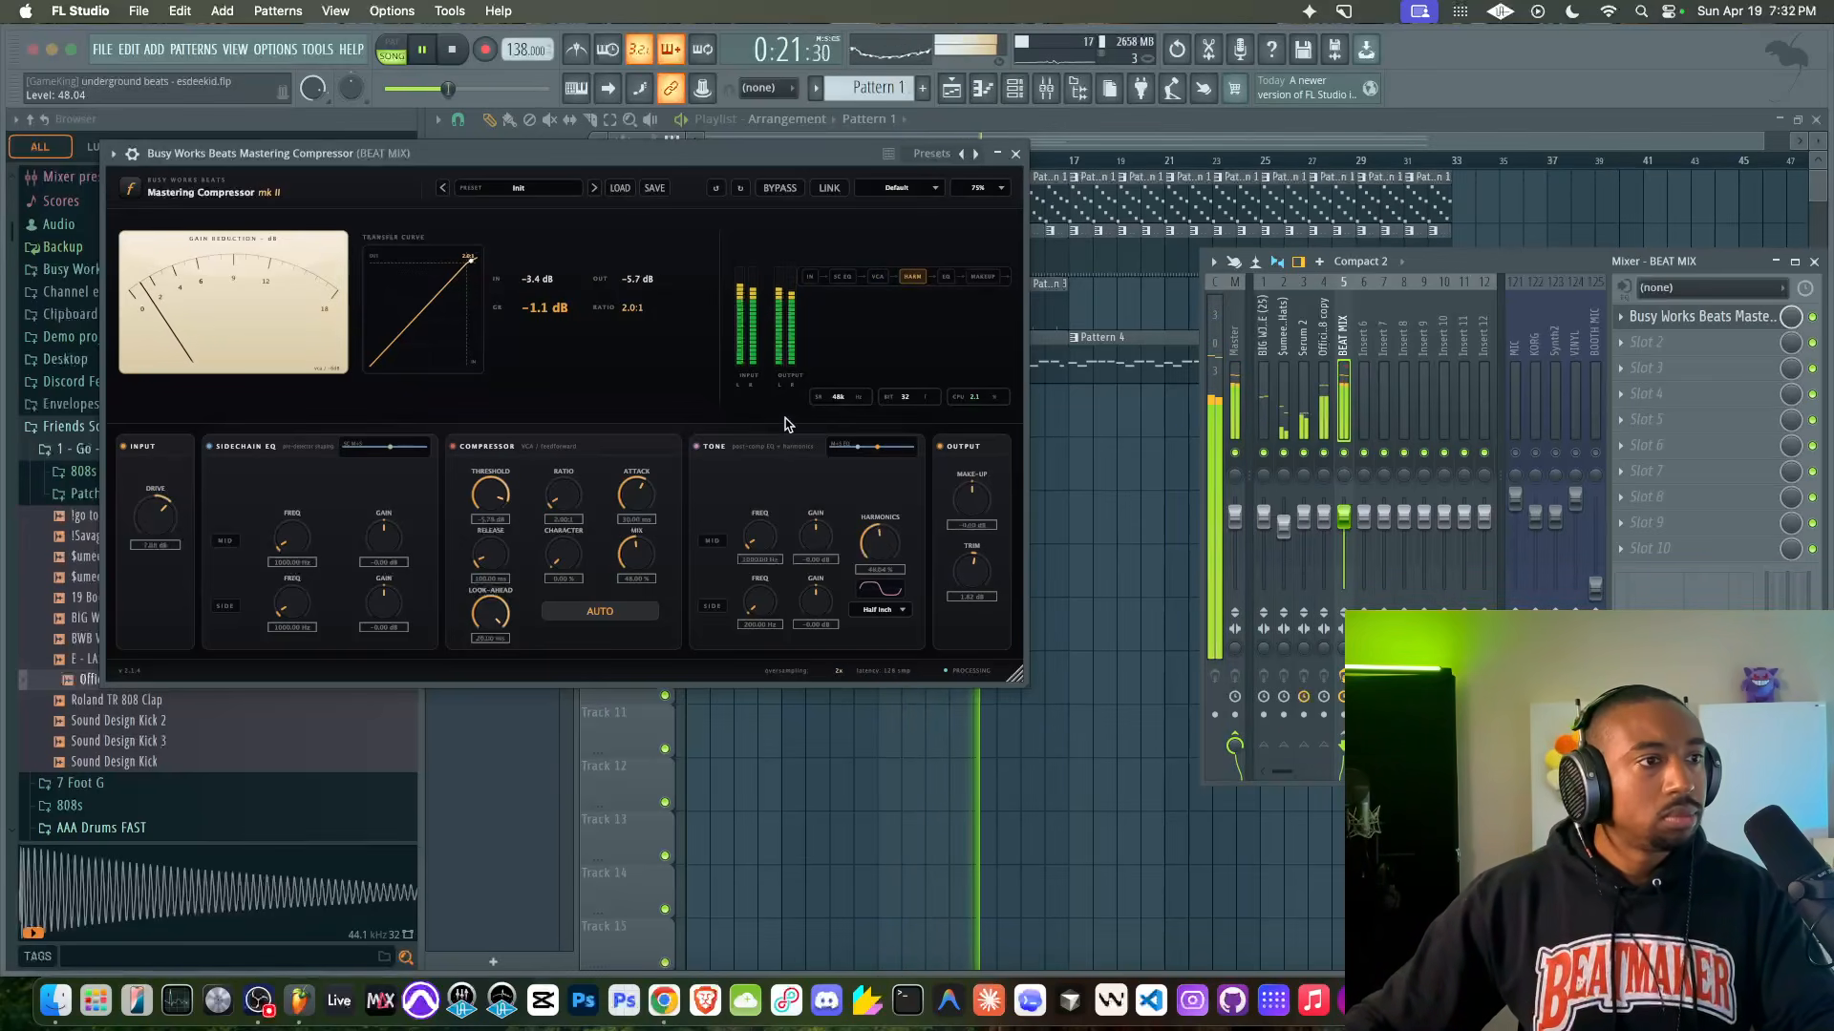
# Step: Add Fruity Soft Clipper to the Official Spinz808 copy mixer track and lower its threshold, toggling the MIC track's mute
pyautogui.click(1325, 411)
pyautogui.click(1700, 327)
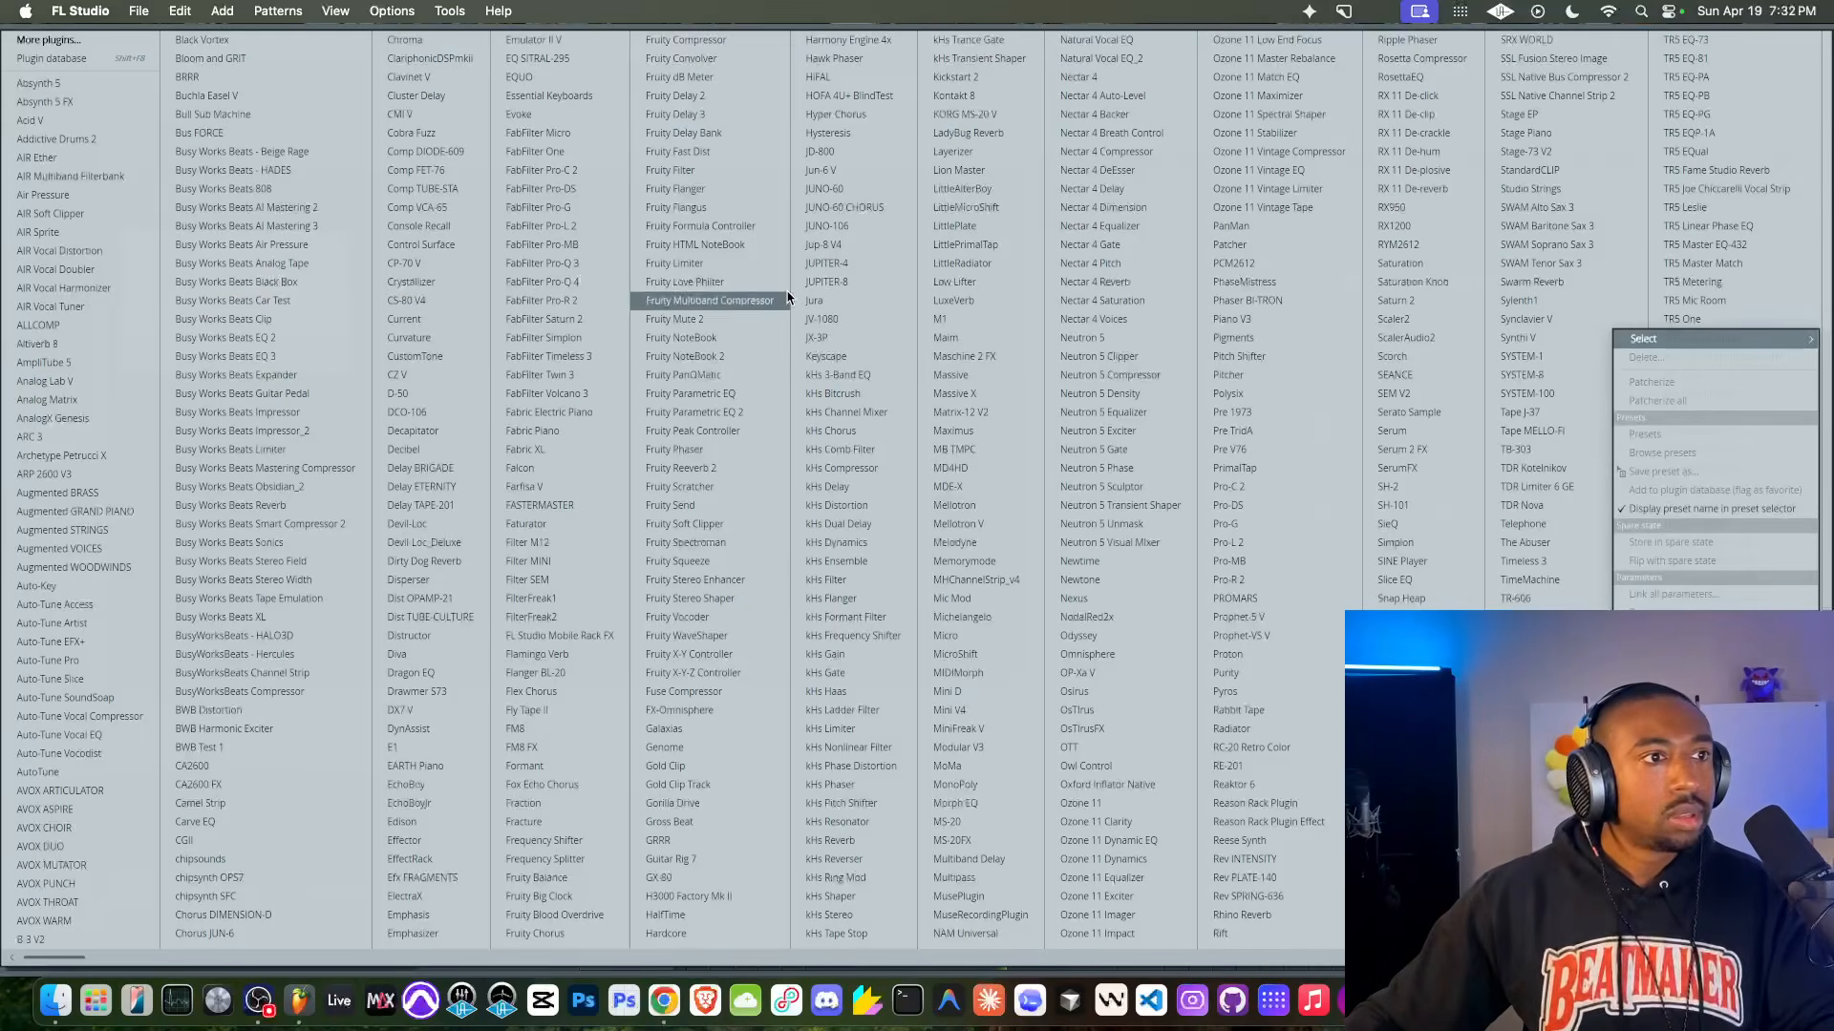
pyautogui.click(736, 524)
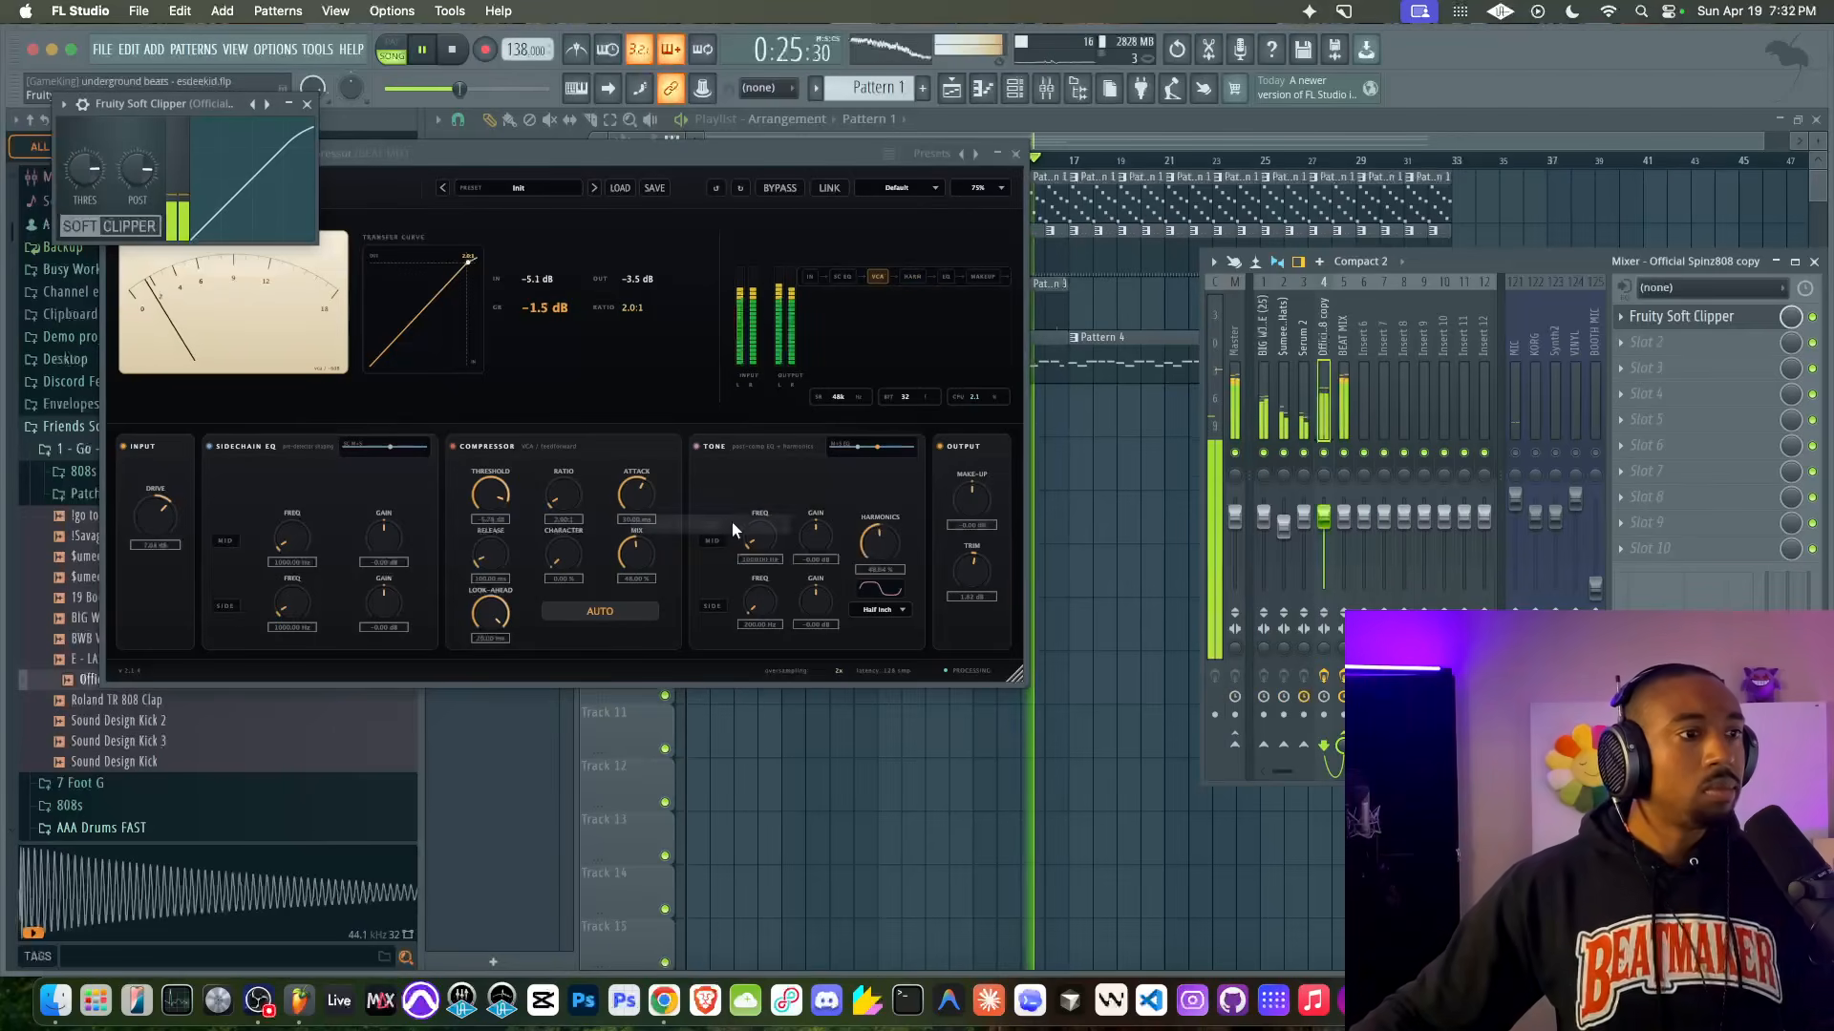
pyautogui.click(1516, 453)
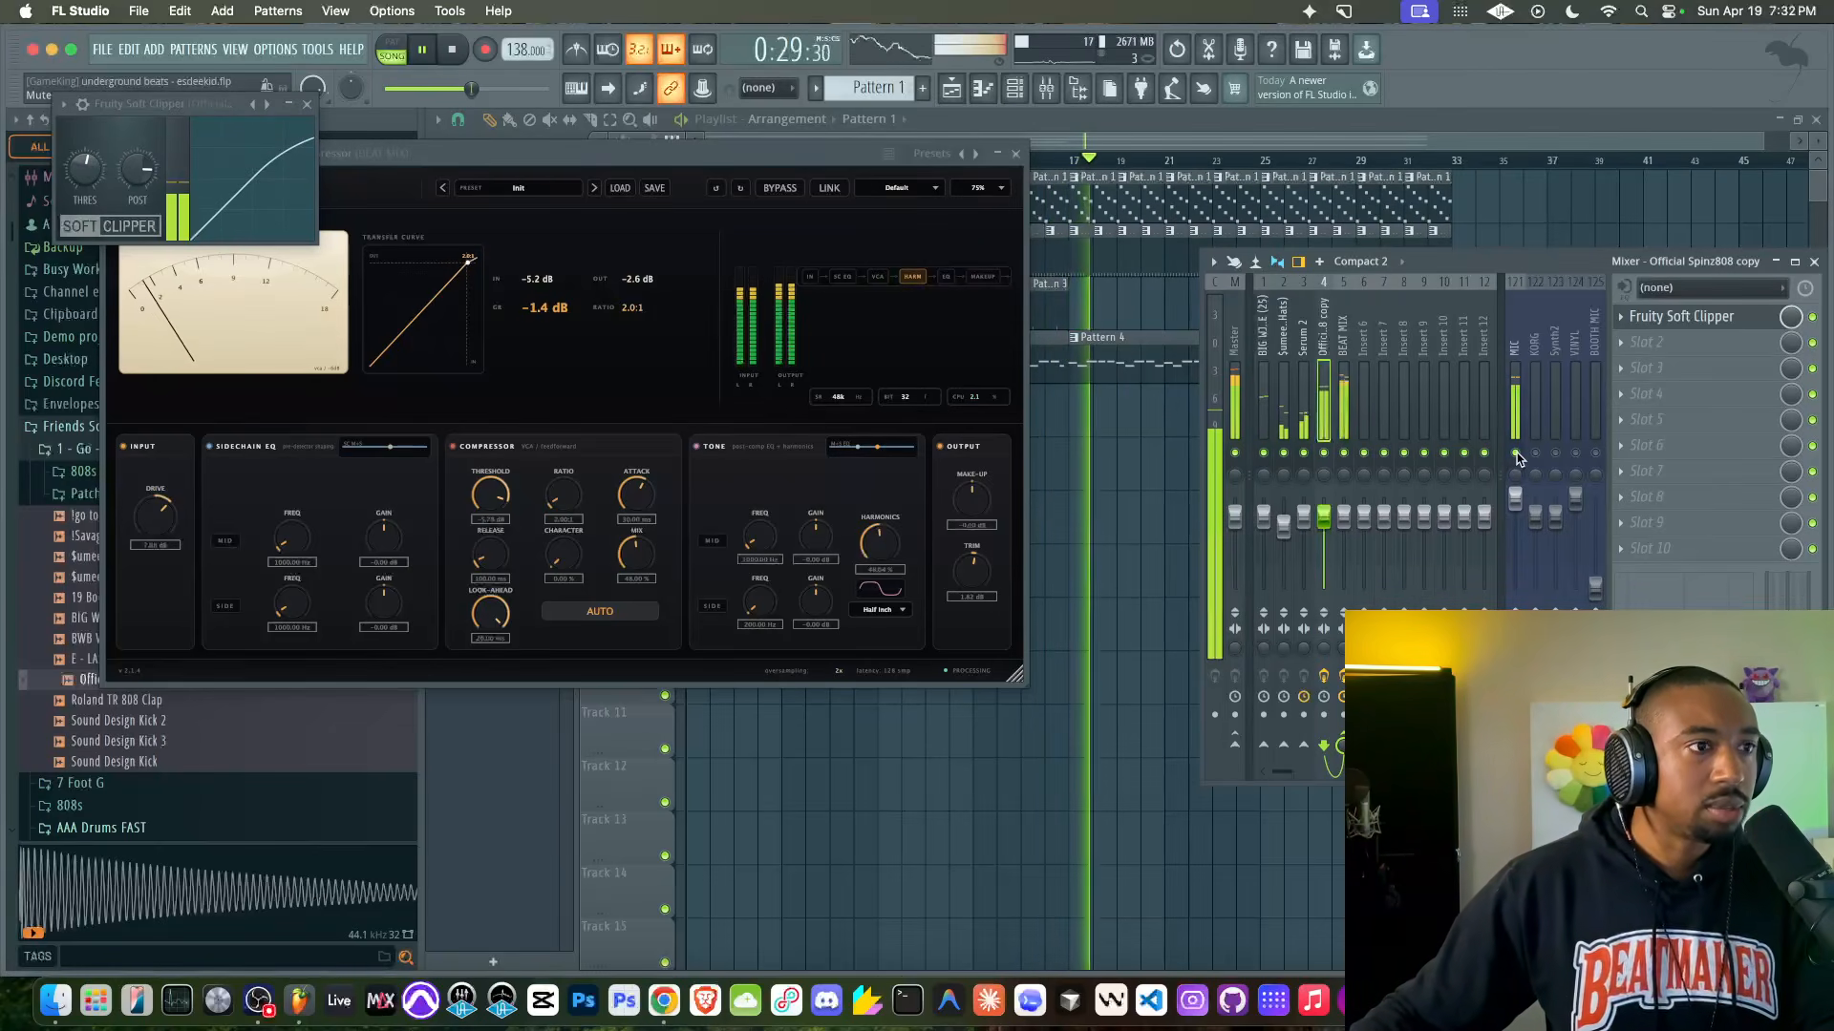
pyautogui.click(1517, 454)
# Step: Move the 808 track's Soft Clipper to slot 2 and load Fruity Parametric EQ 2 in slot 1 before it
pyautogui.rightClick(1681, 324)
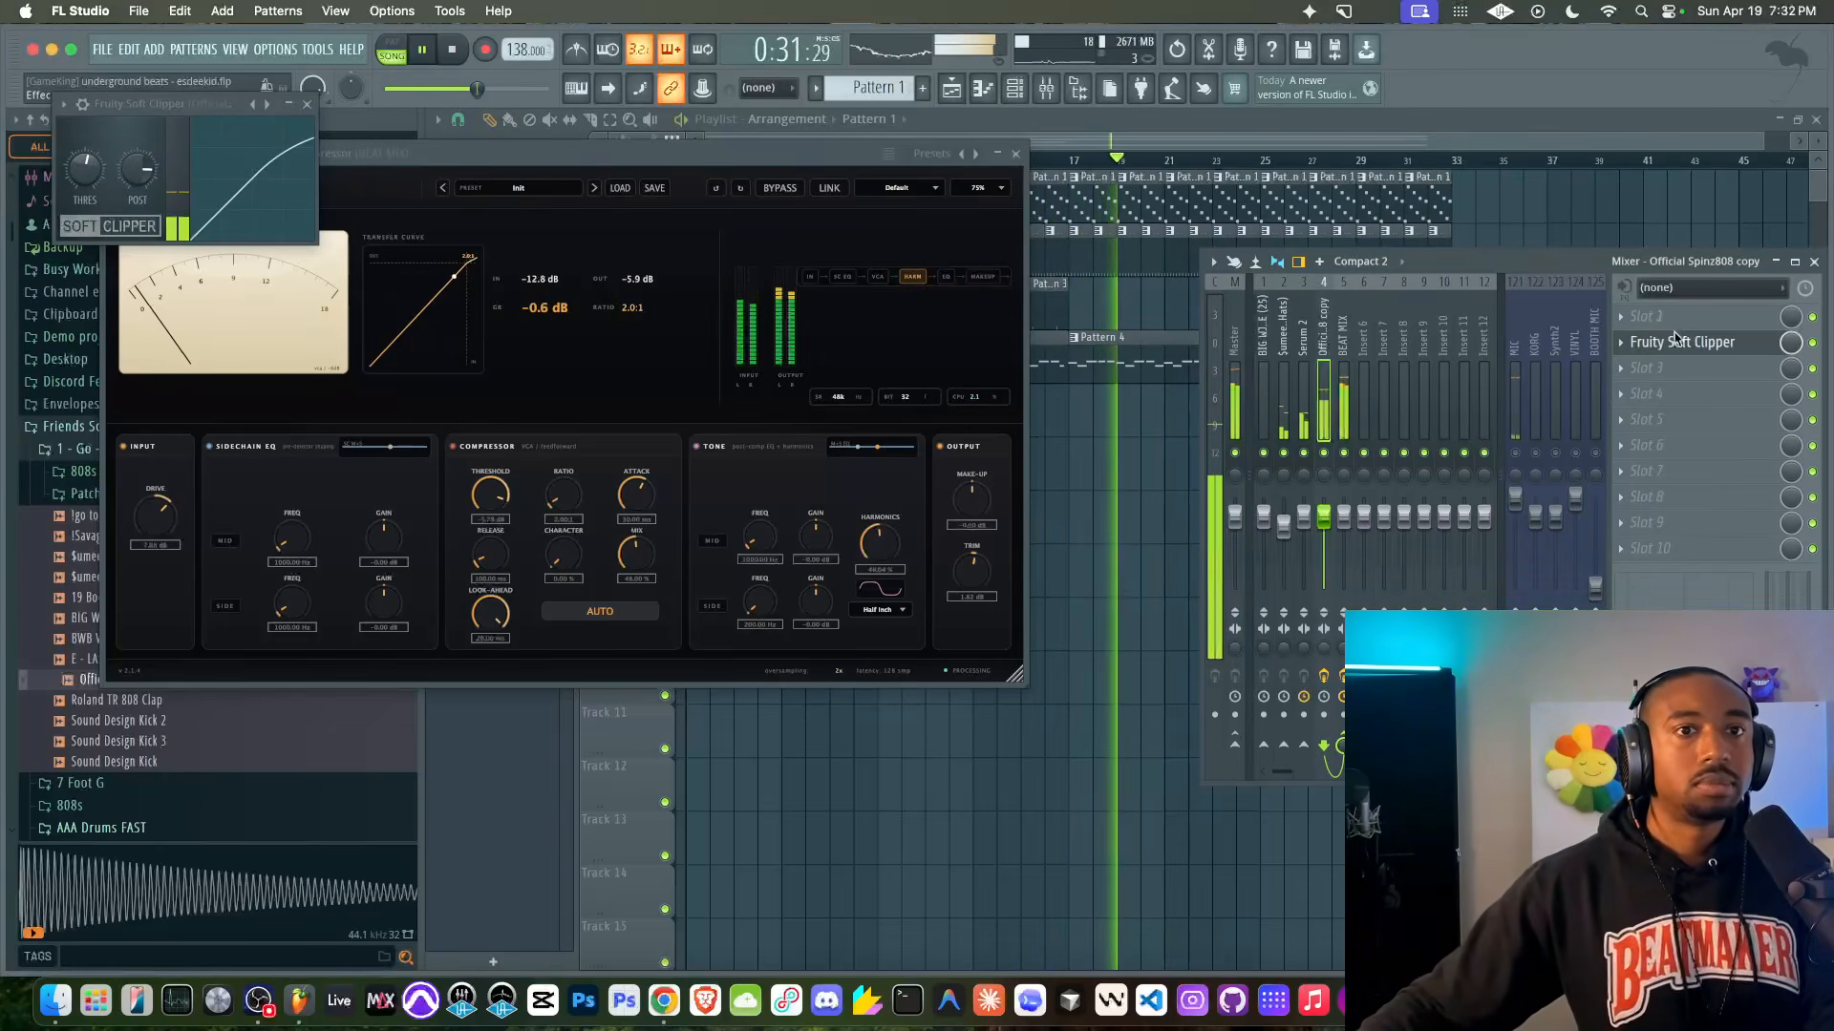
pyautogui.moveTo(1680, 339)
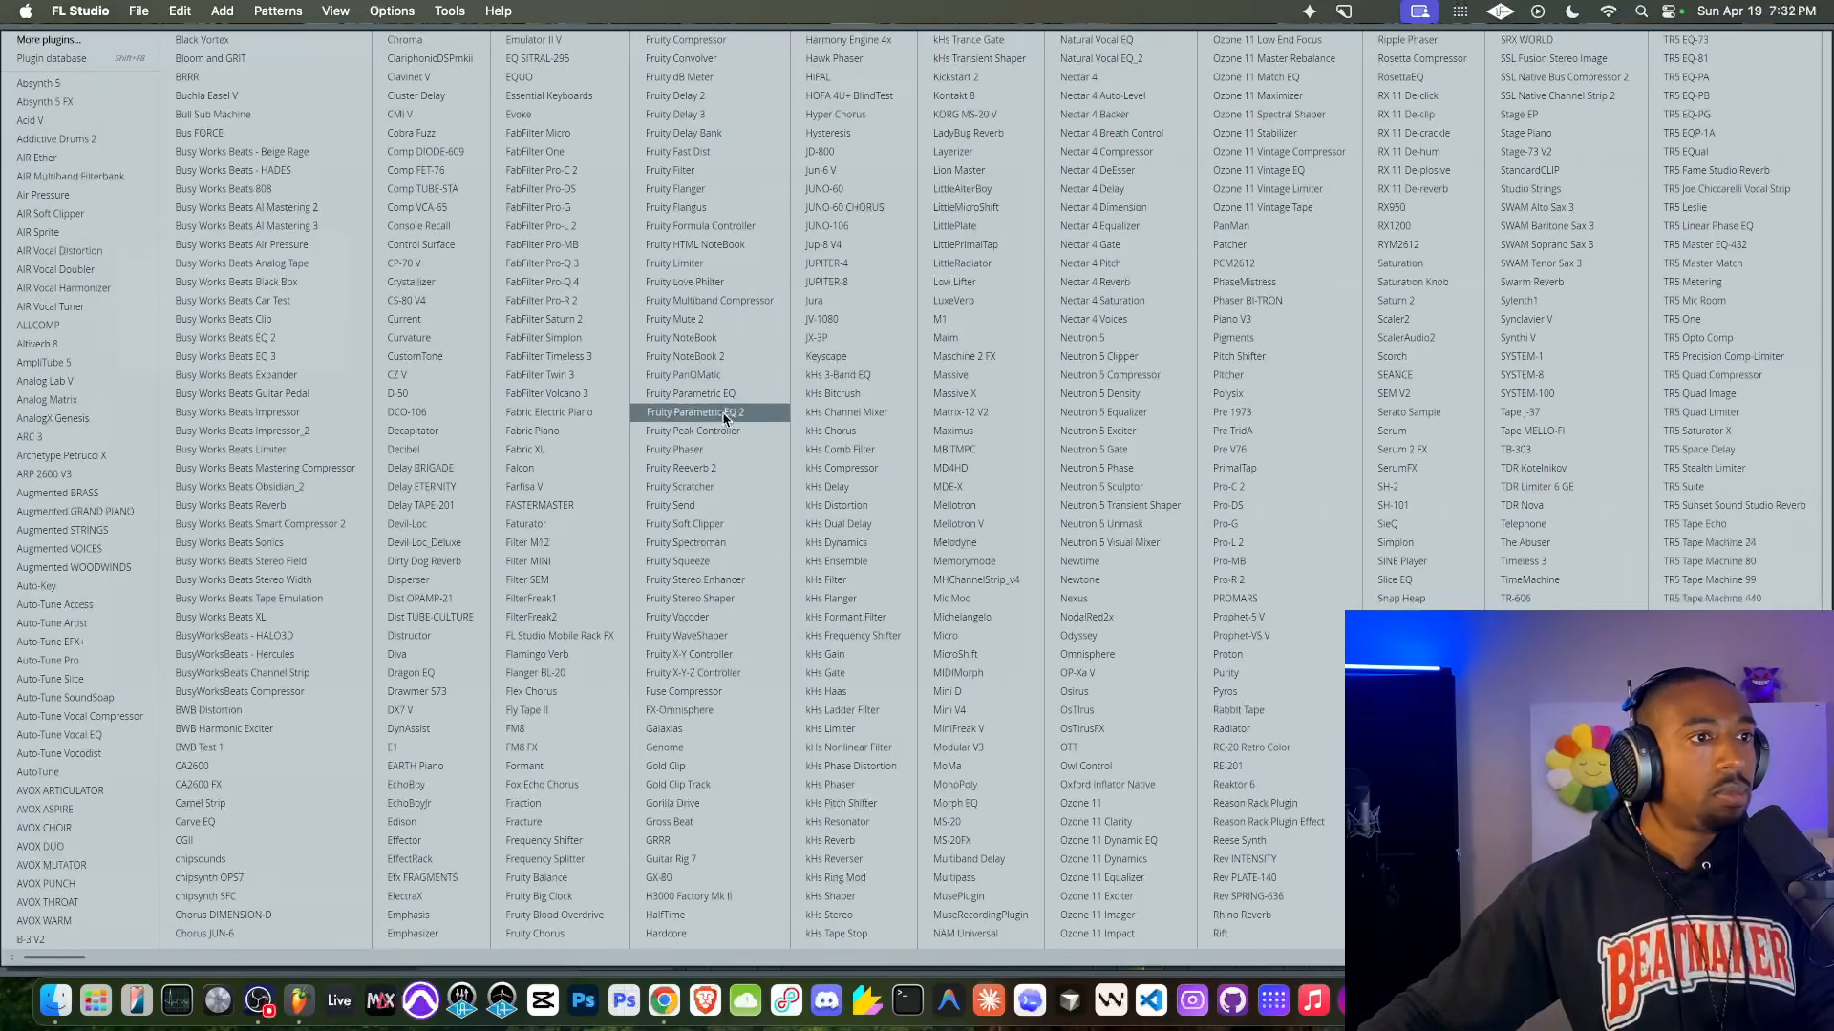
pyautogui.click(693, 411)
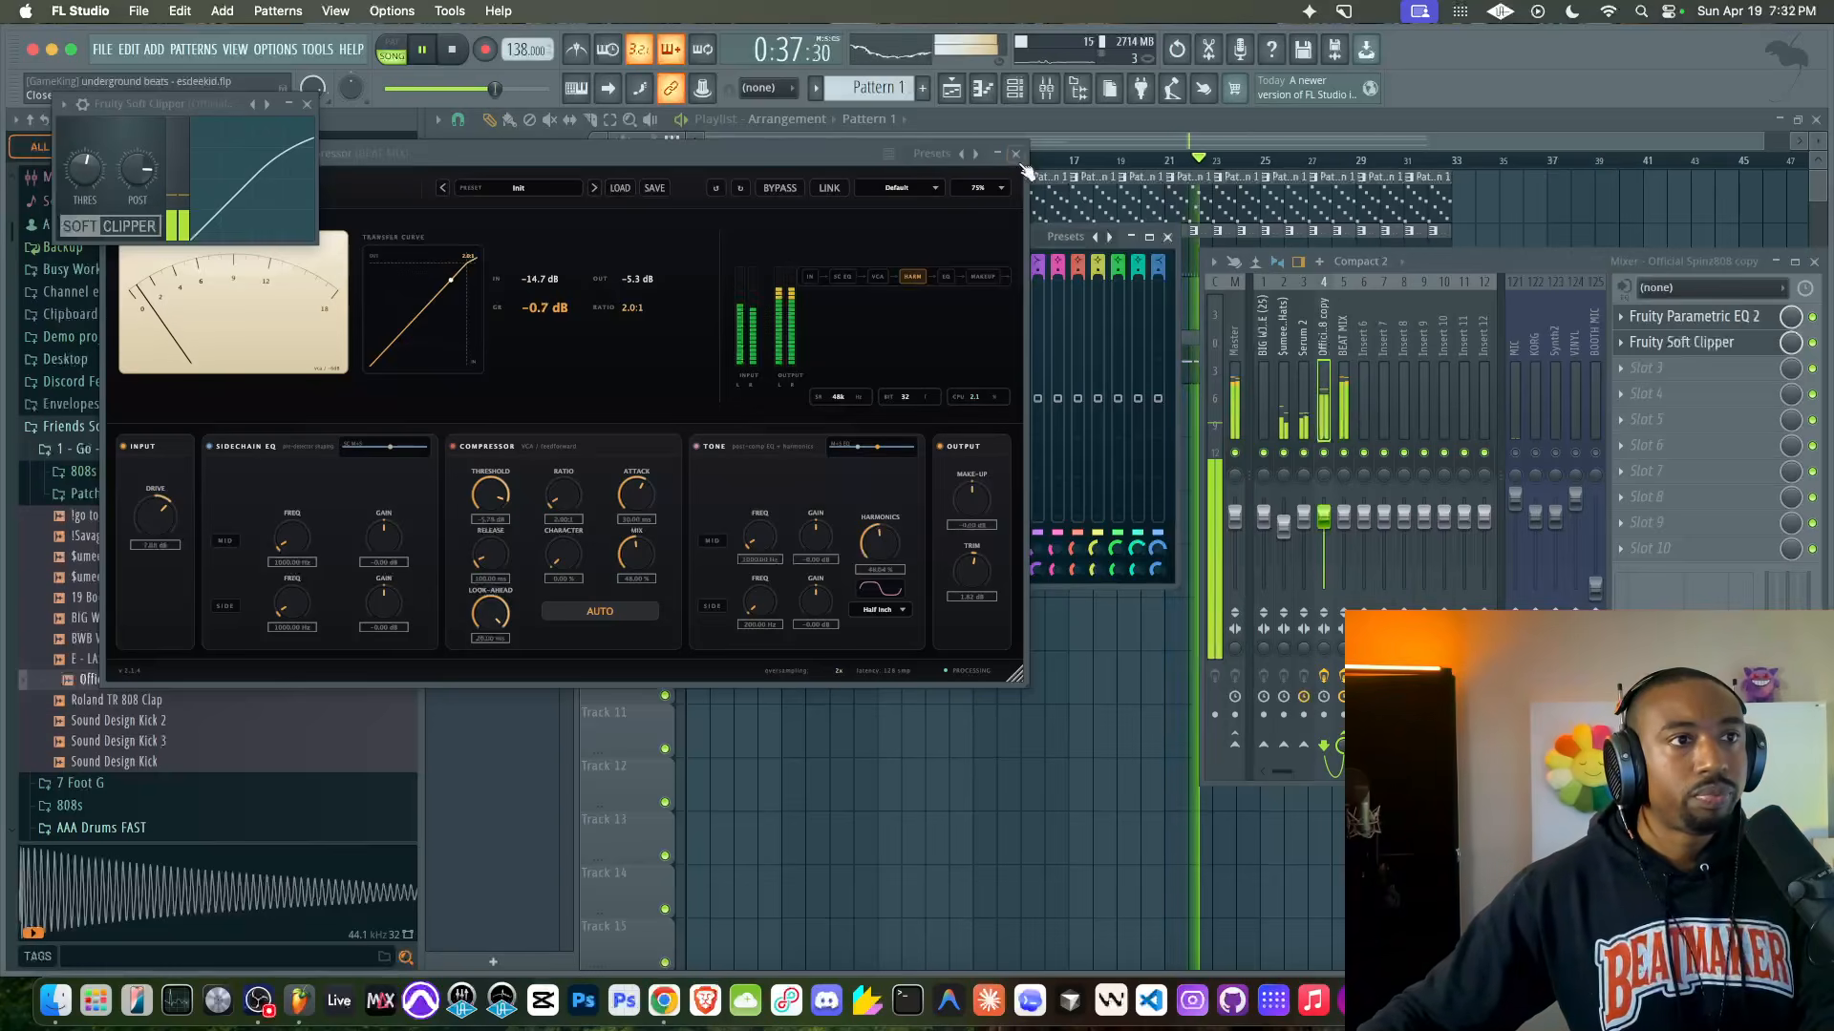
# Step: Lower the Soft Clipper's post gain on the 808 and raise the main level of Parametric EQ 2 to drive it
pyautogui.click(1047, 243)
pyautogui.moveTo(137, 170); pyautogui.dragTo(138, 199)
pyautogui.moveTo(1014, 387); pyautogui.dragTo(1014, 341)
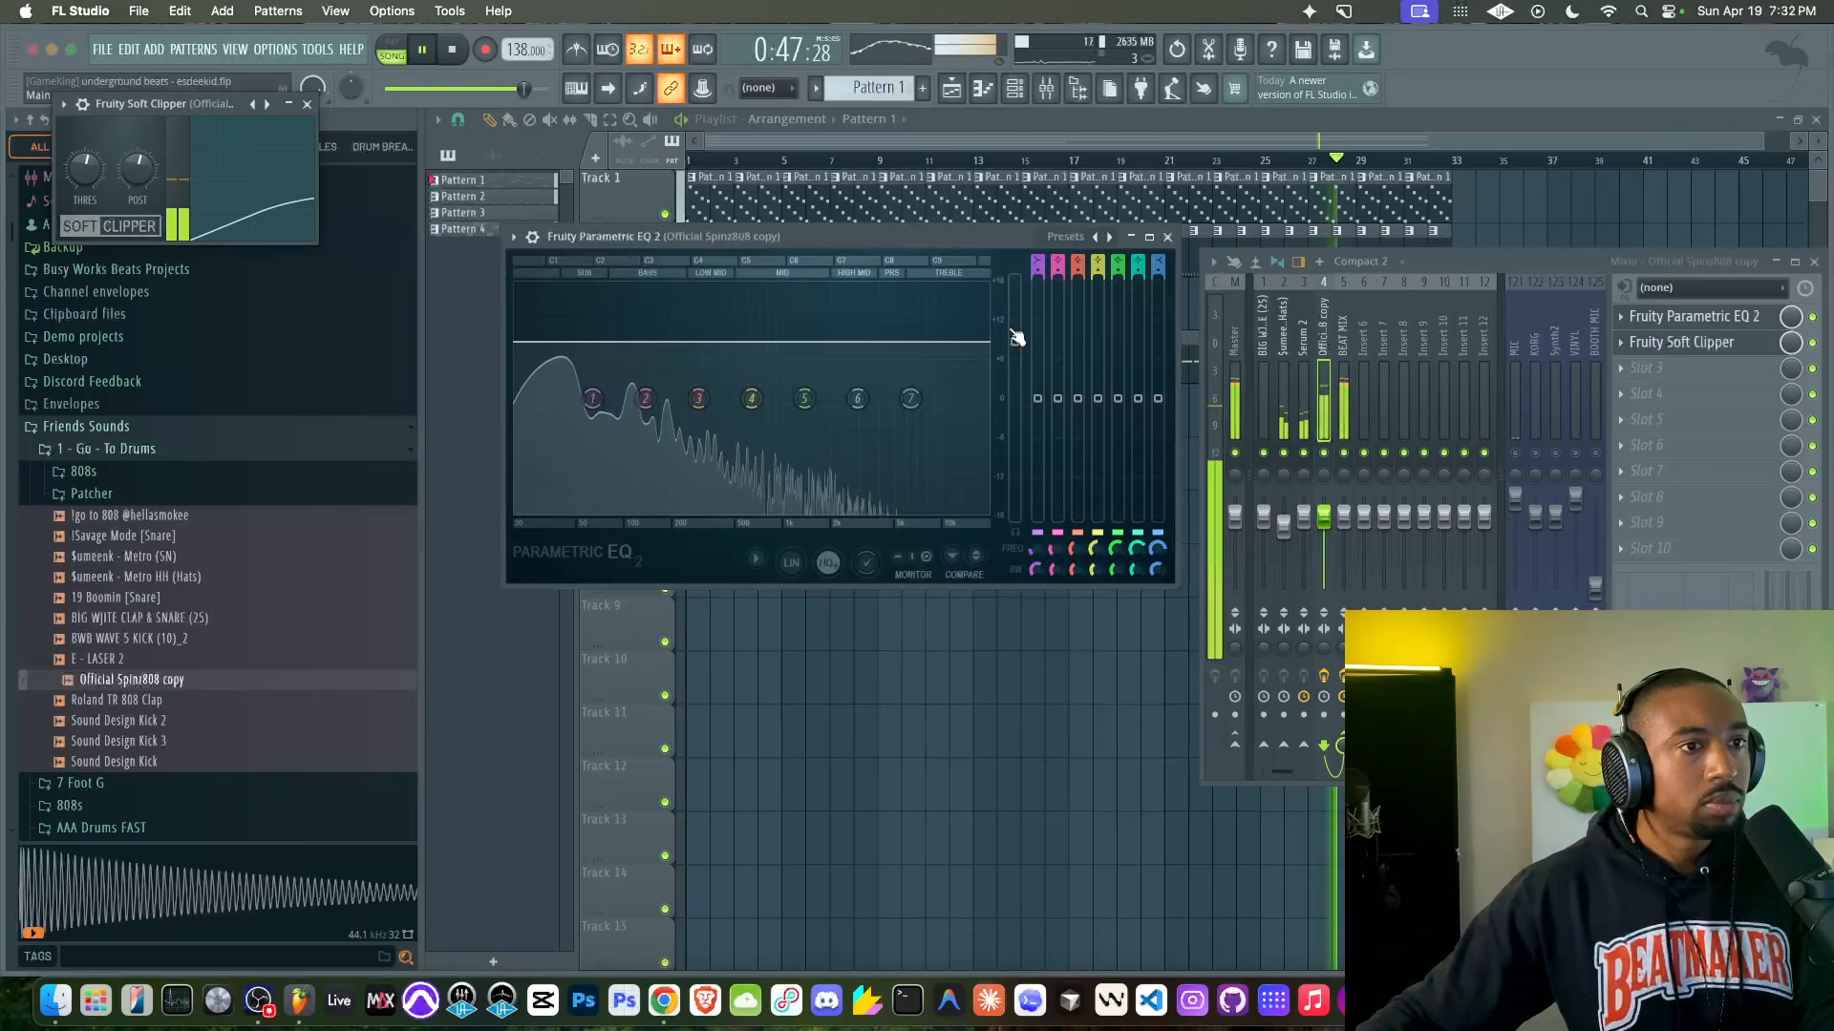
pyautogui.moveTo(1015, 341); pyautogui.dragTo(1014, 325)
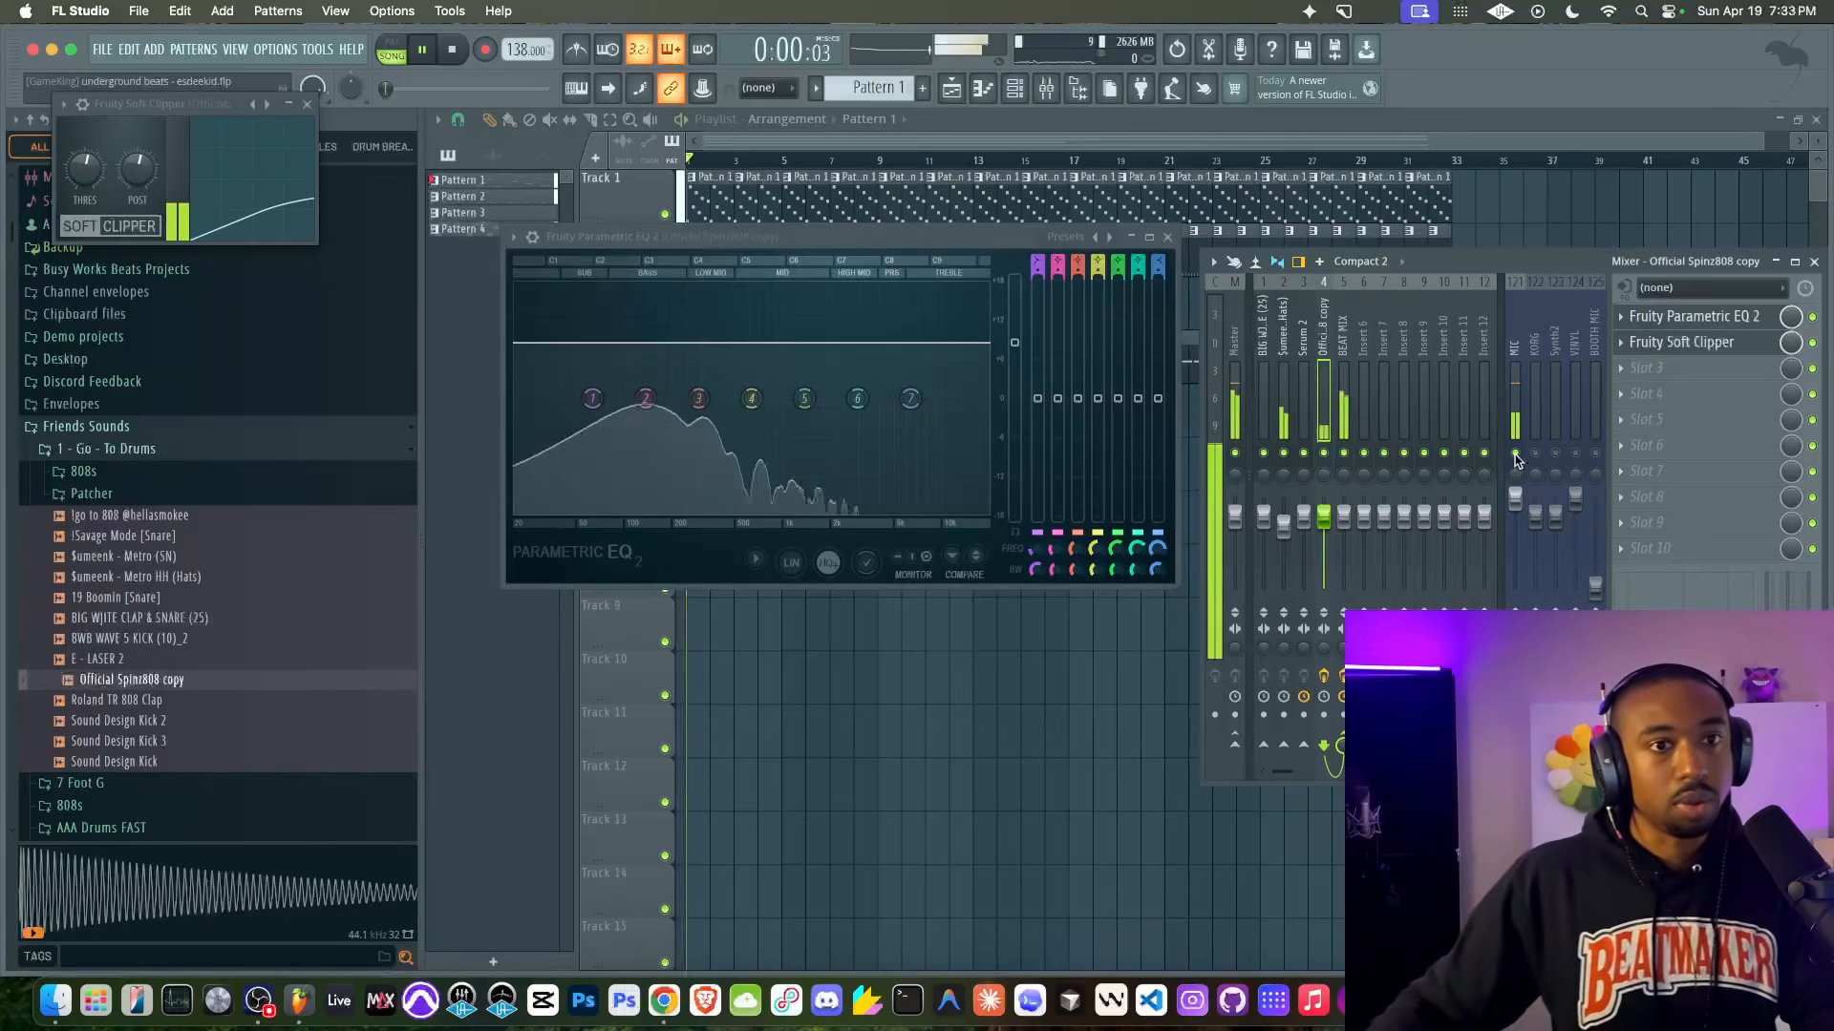
# Step: Play the beat and check the Mastering Compressor on the BEAT MIX track
pyautogui.click(1347, 411)
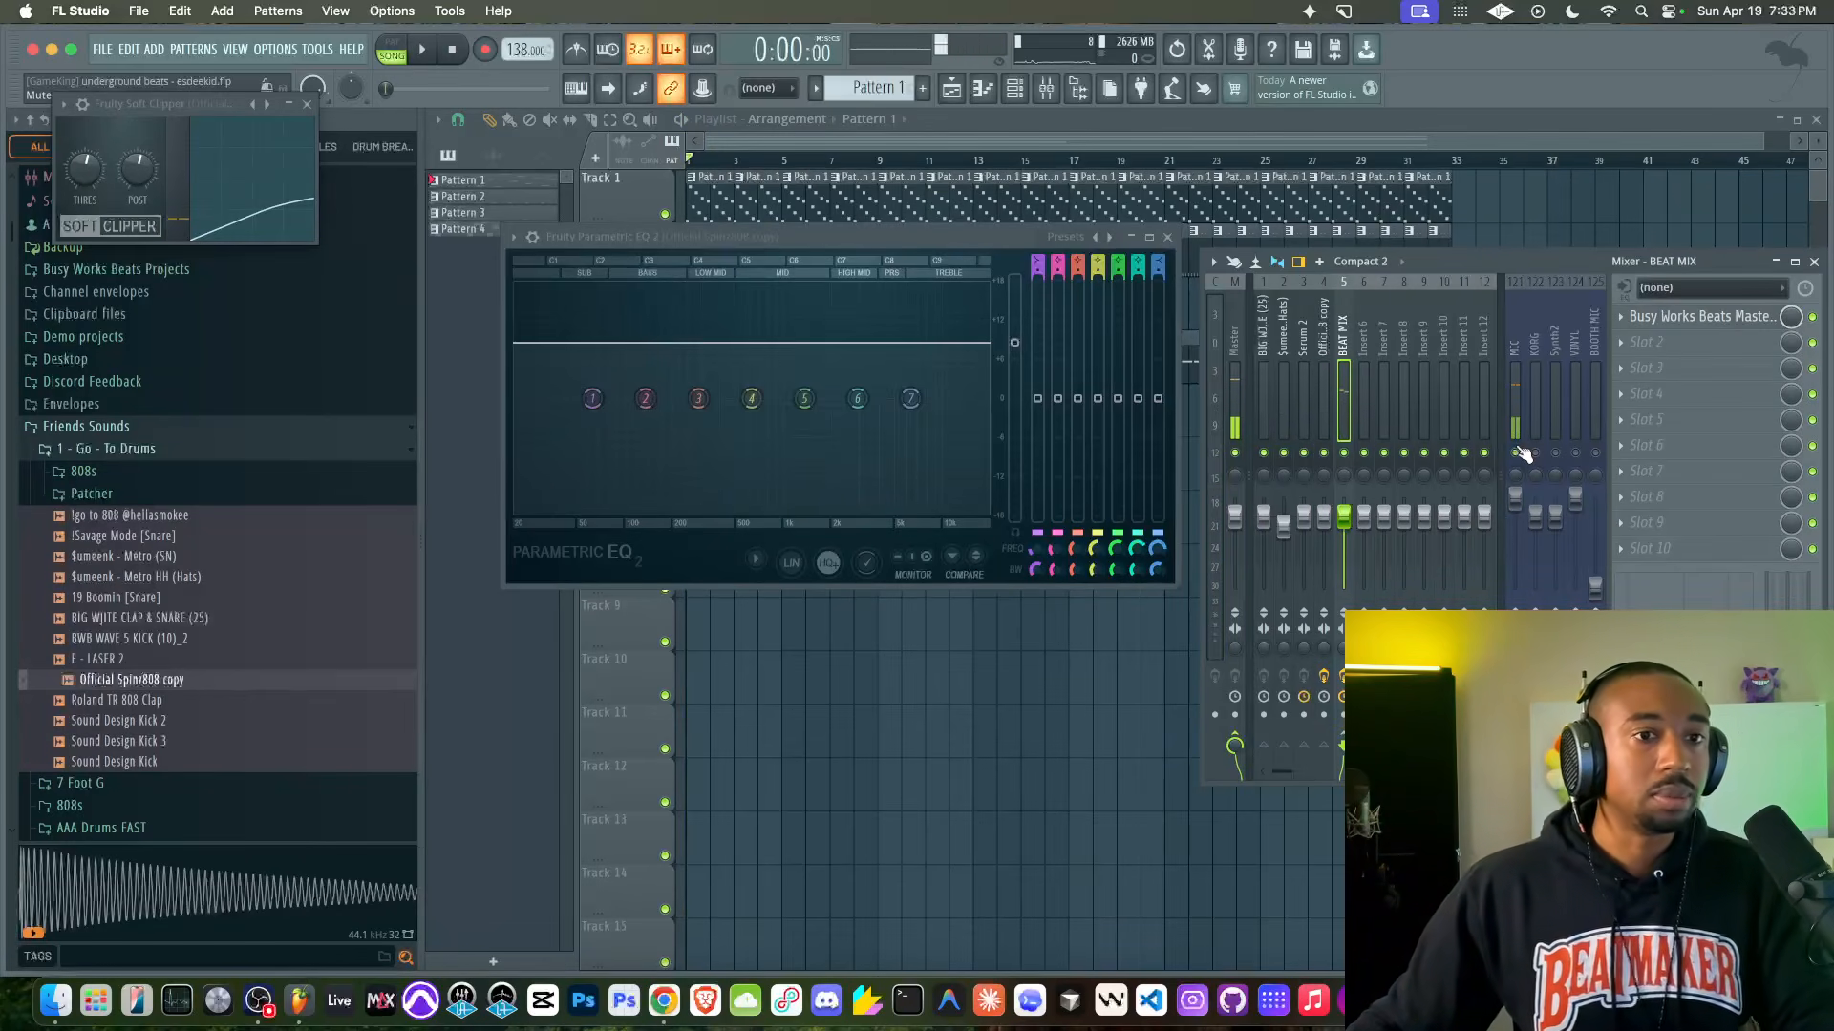
pyautogui.press('space')
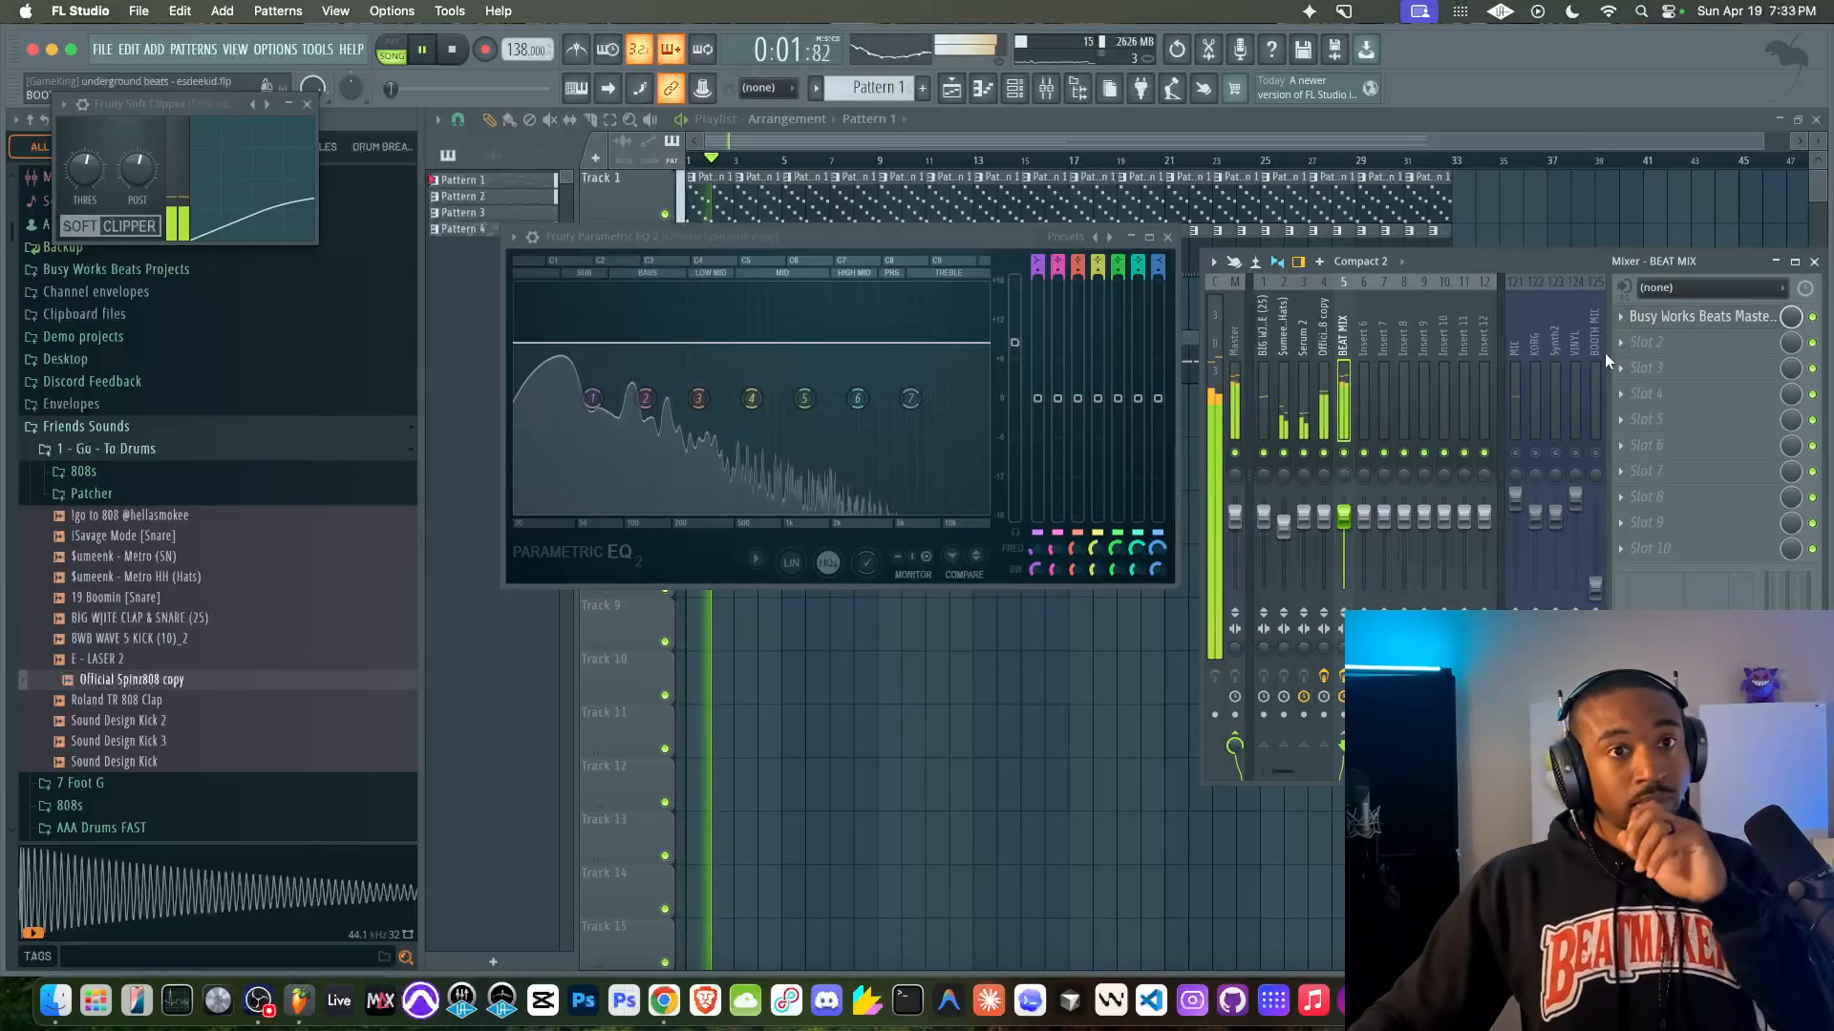
pyautogui.click(1681, 316)
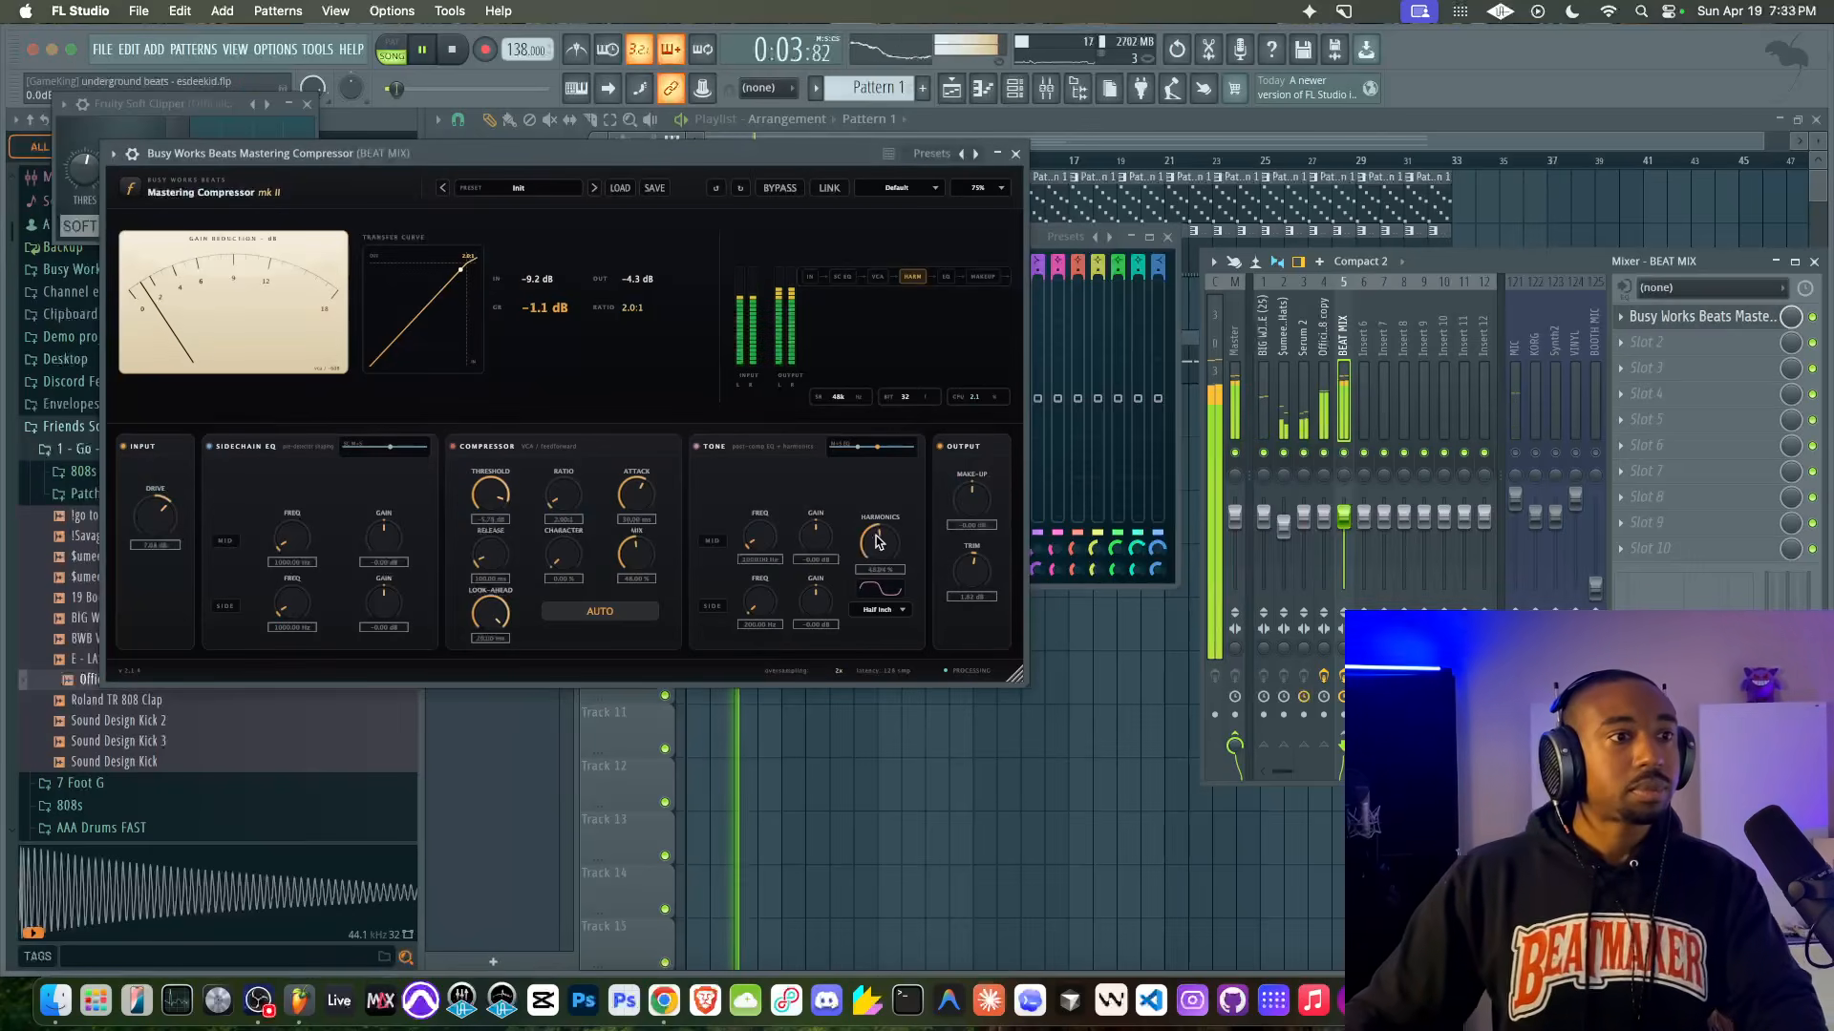
pyautogui.click(1017, 155)
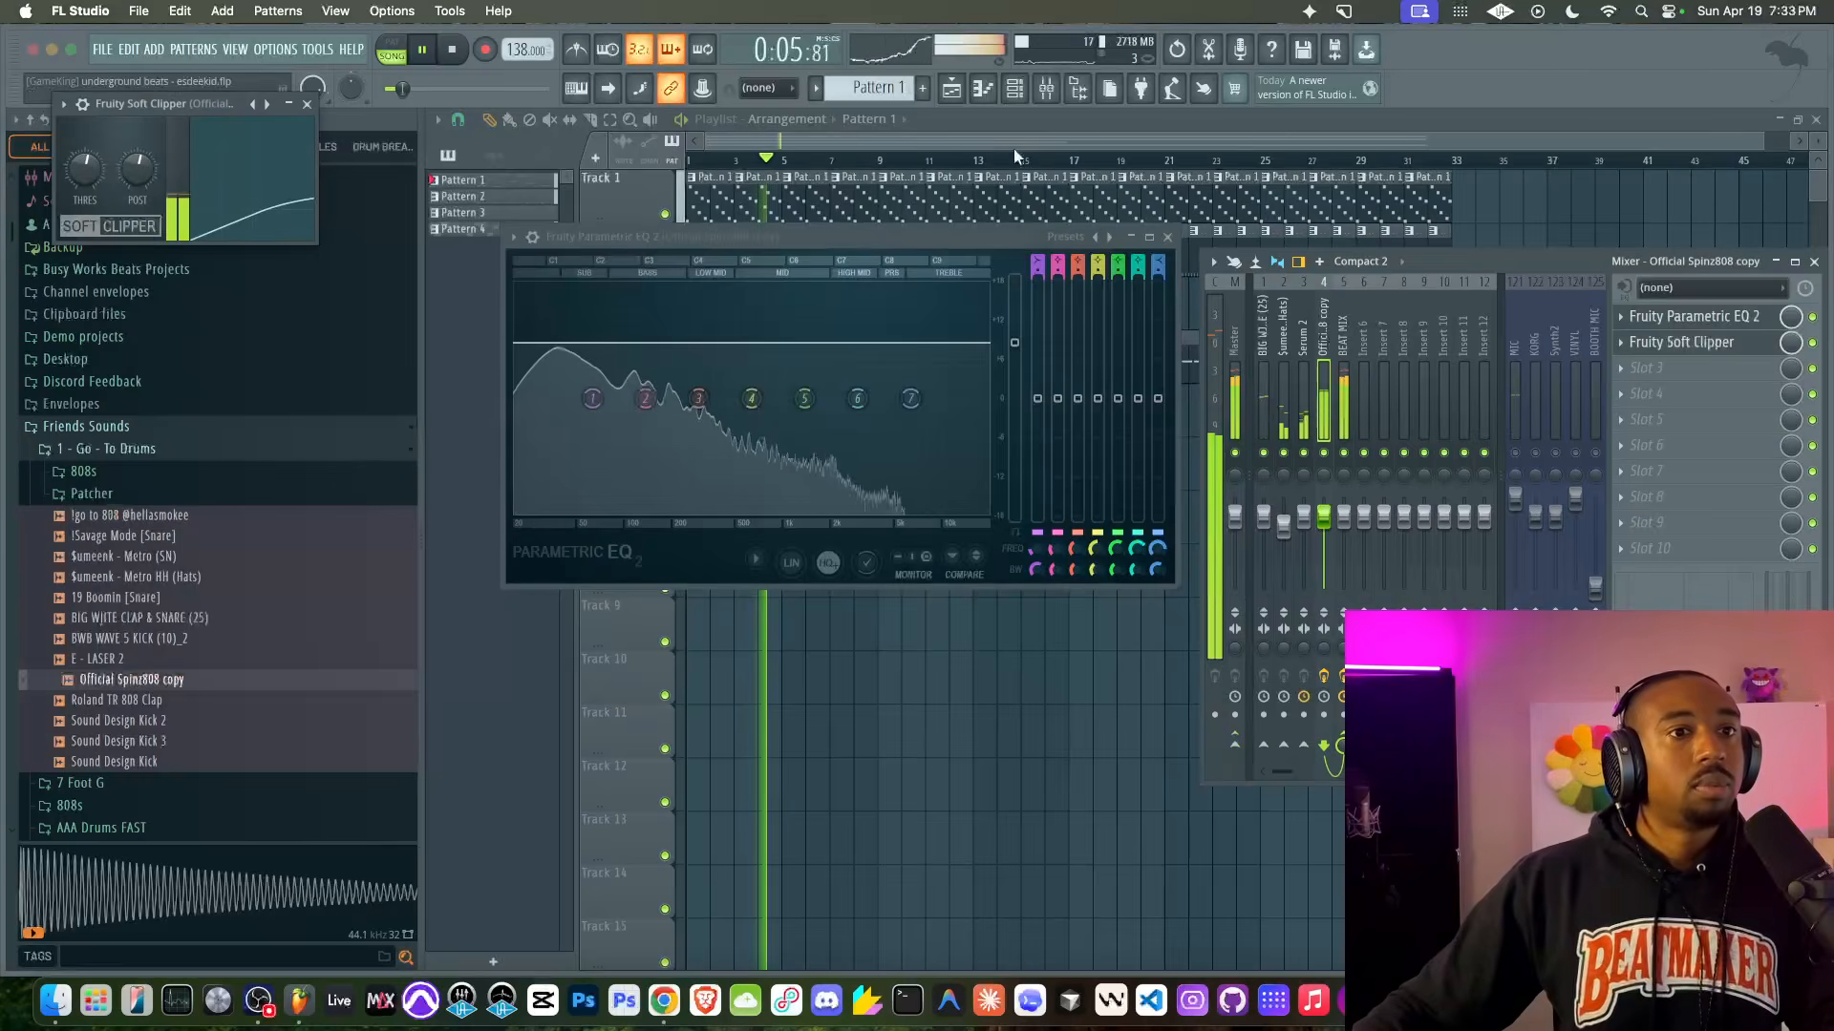
# Step: Lower the 808's Soft Clipper threshold and raise the main level of its Parametric EQ 2 further into the clipper
pyautogui.click(87, 174)
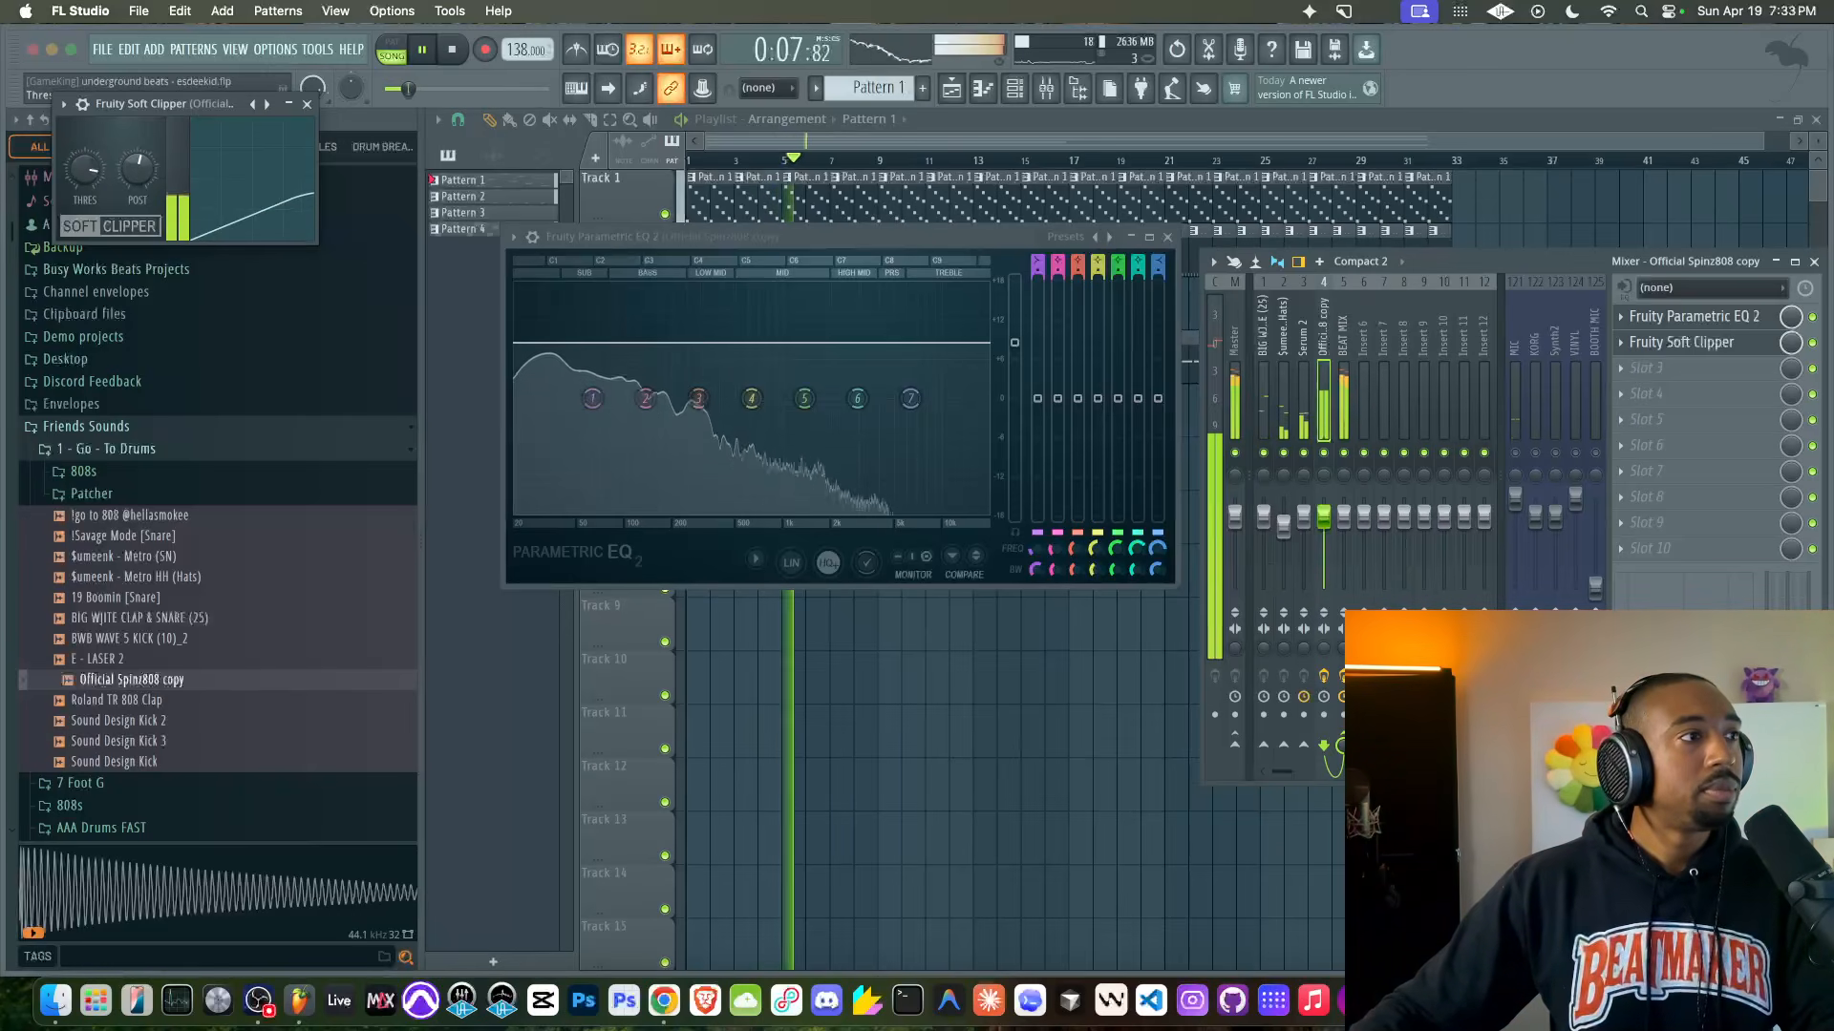
pyautogui.moveTo(87, 174); pyautogui.dragTo(85, 176)
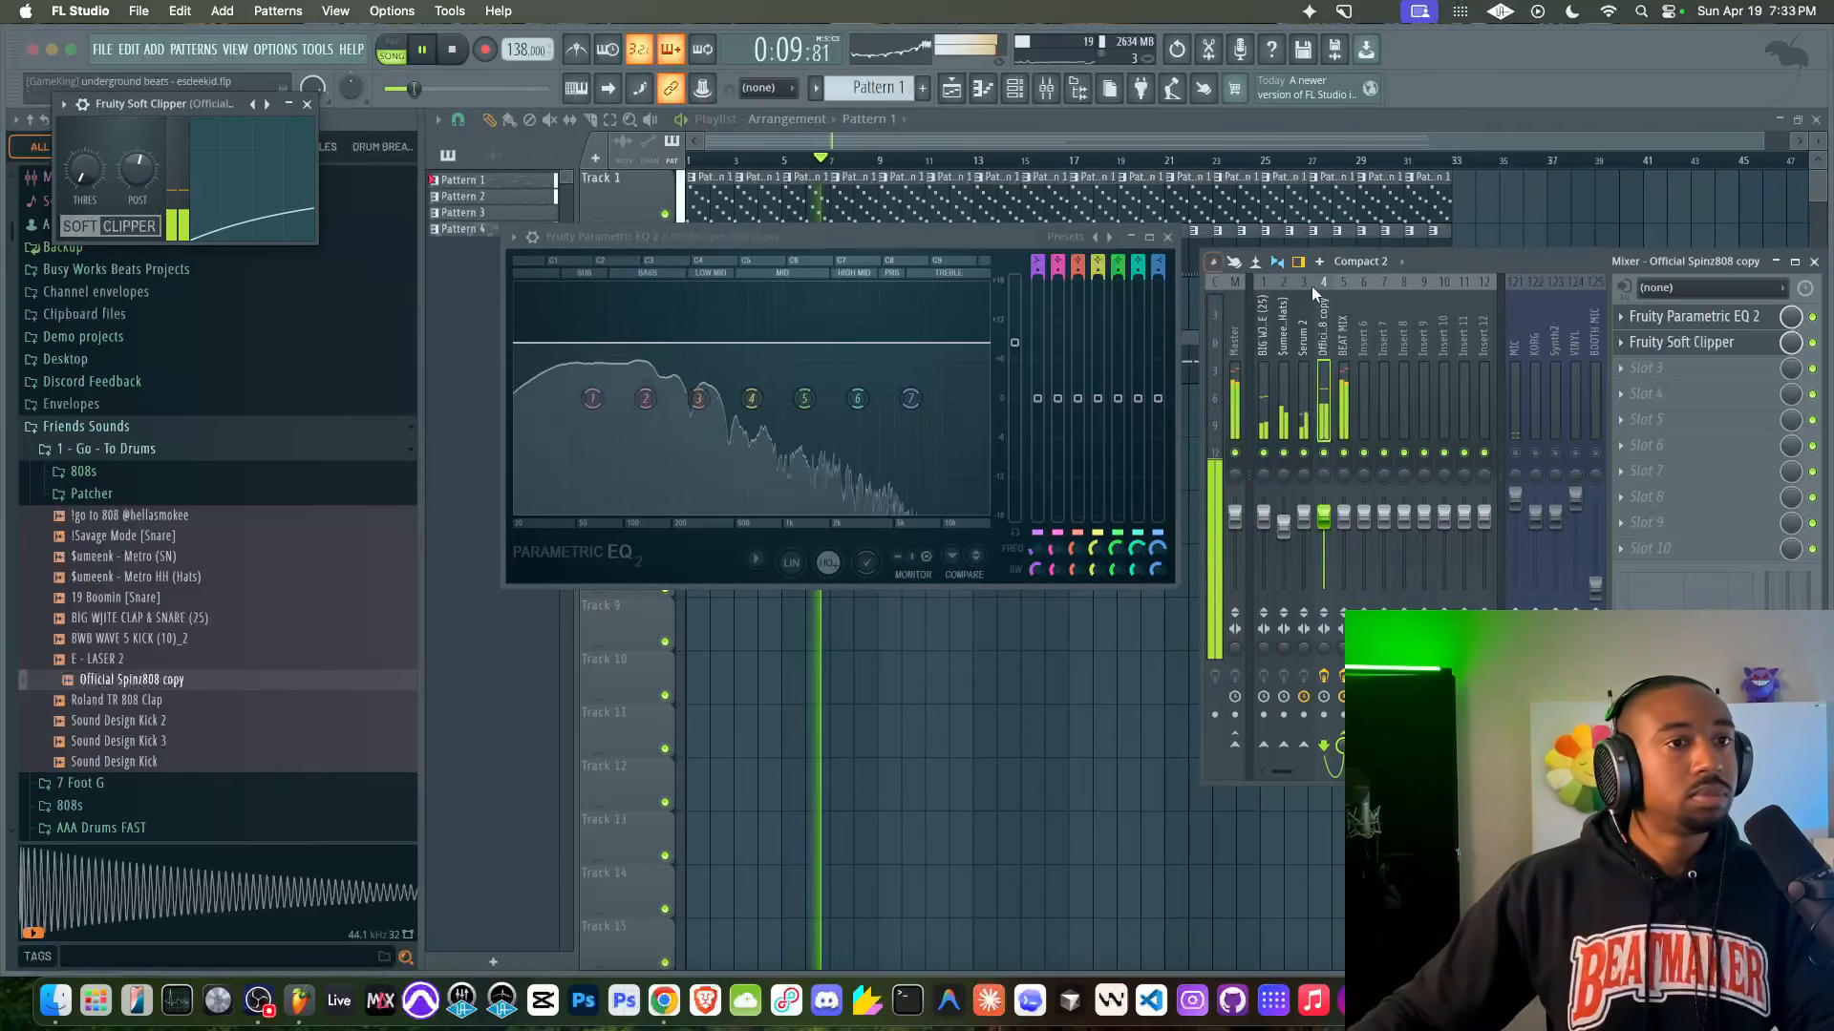
pyautogui.click(1681, 316)
pyautogui.click(1681, 316)
pyautogui.moveTo(1014, 342); pyautogui.dragTo(1015, 320)
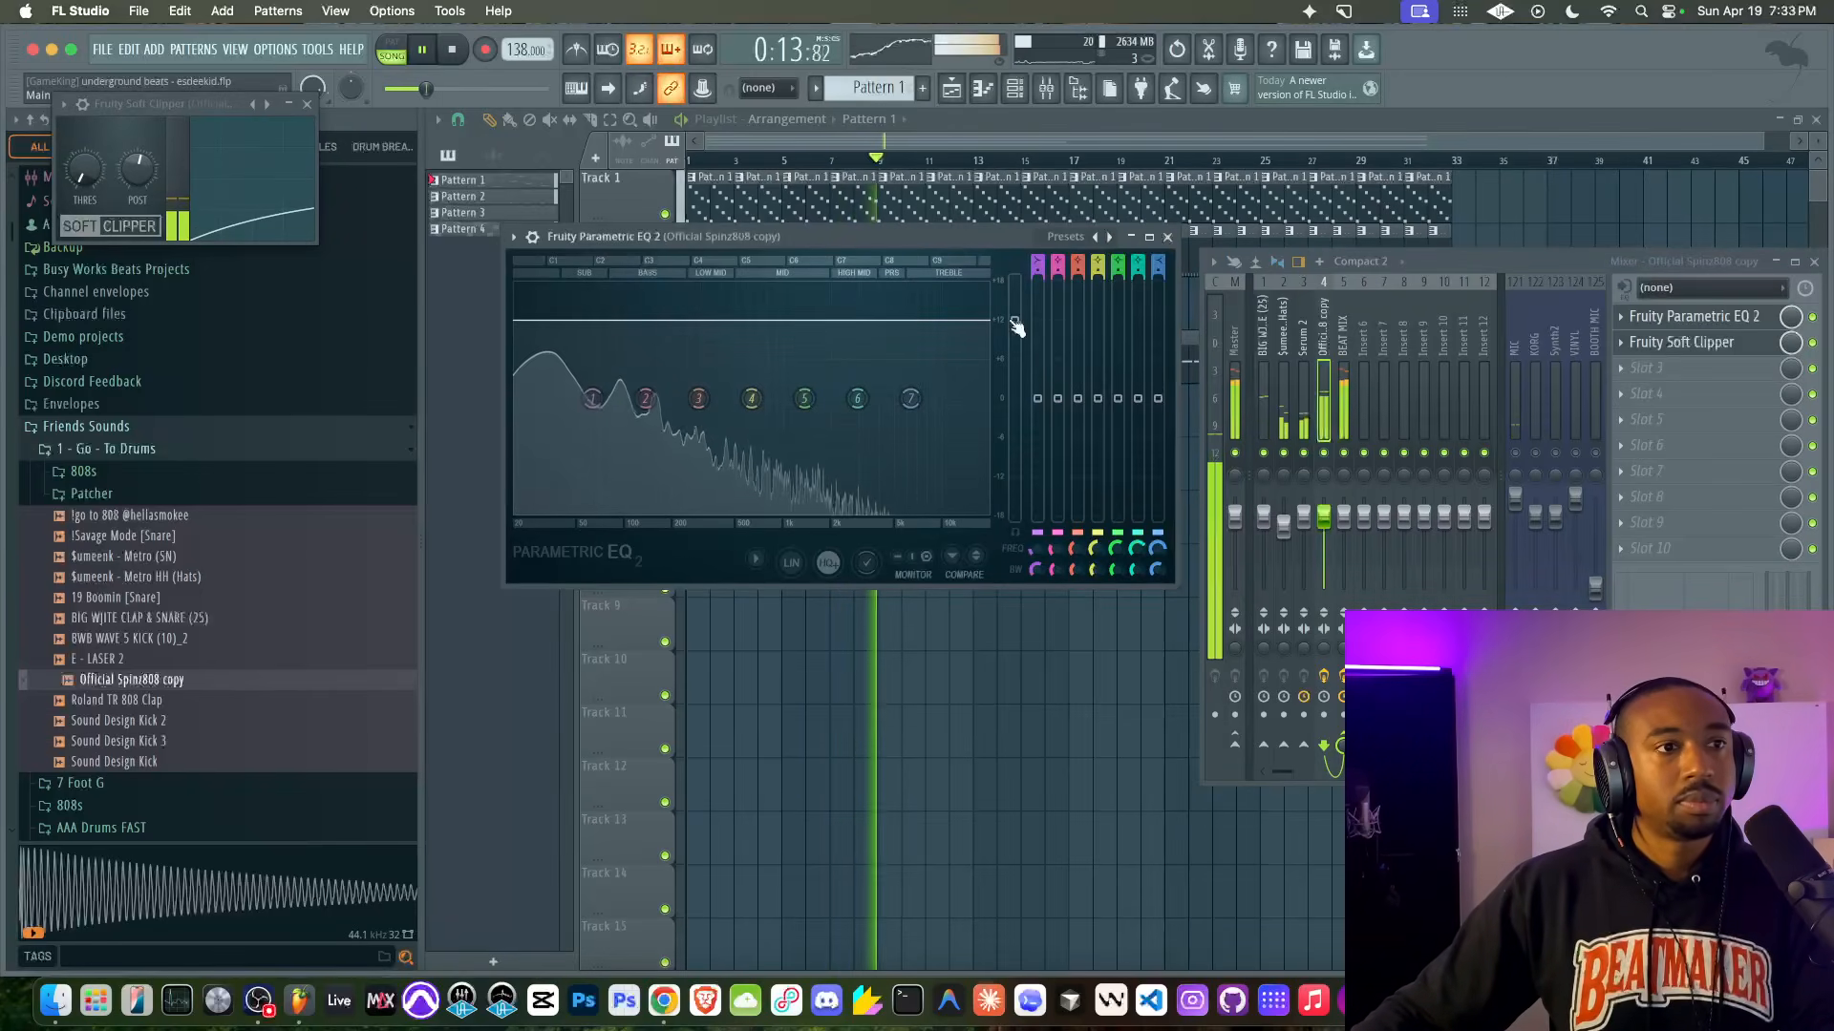
pyautogui.click(307, 103)
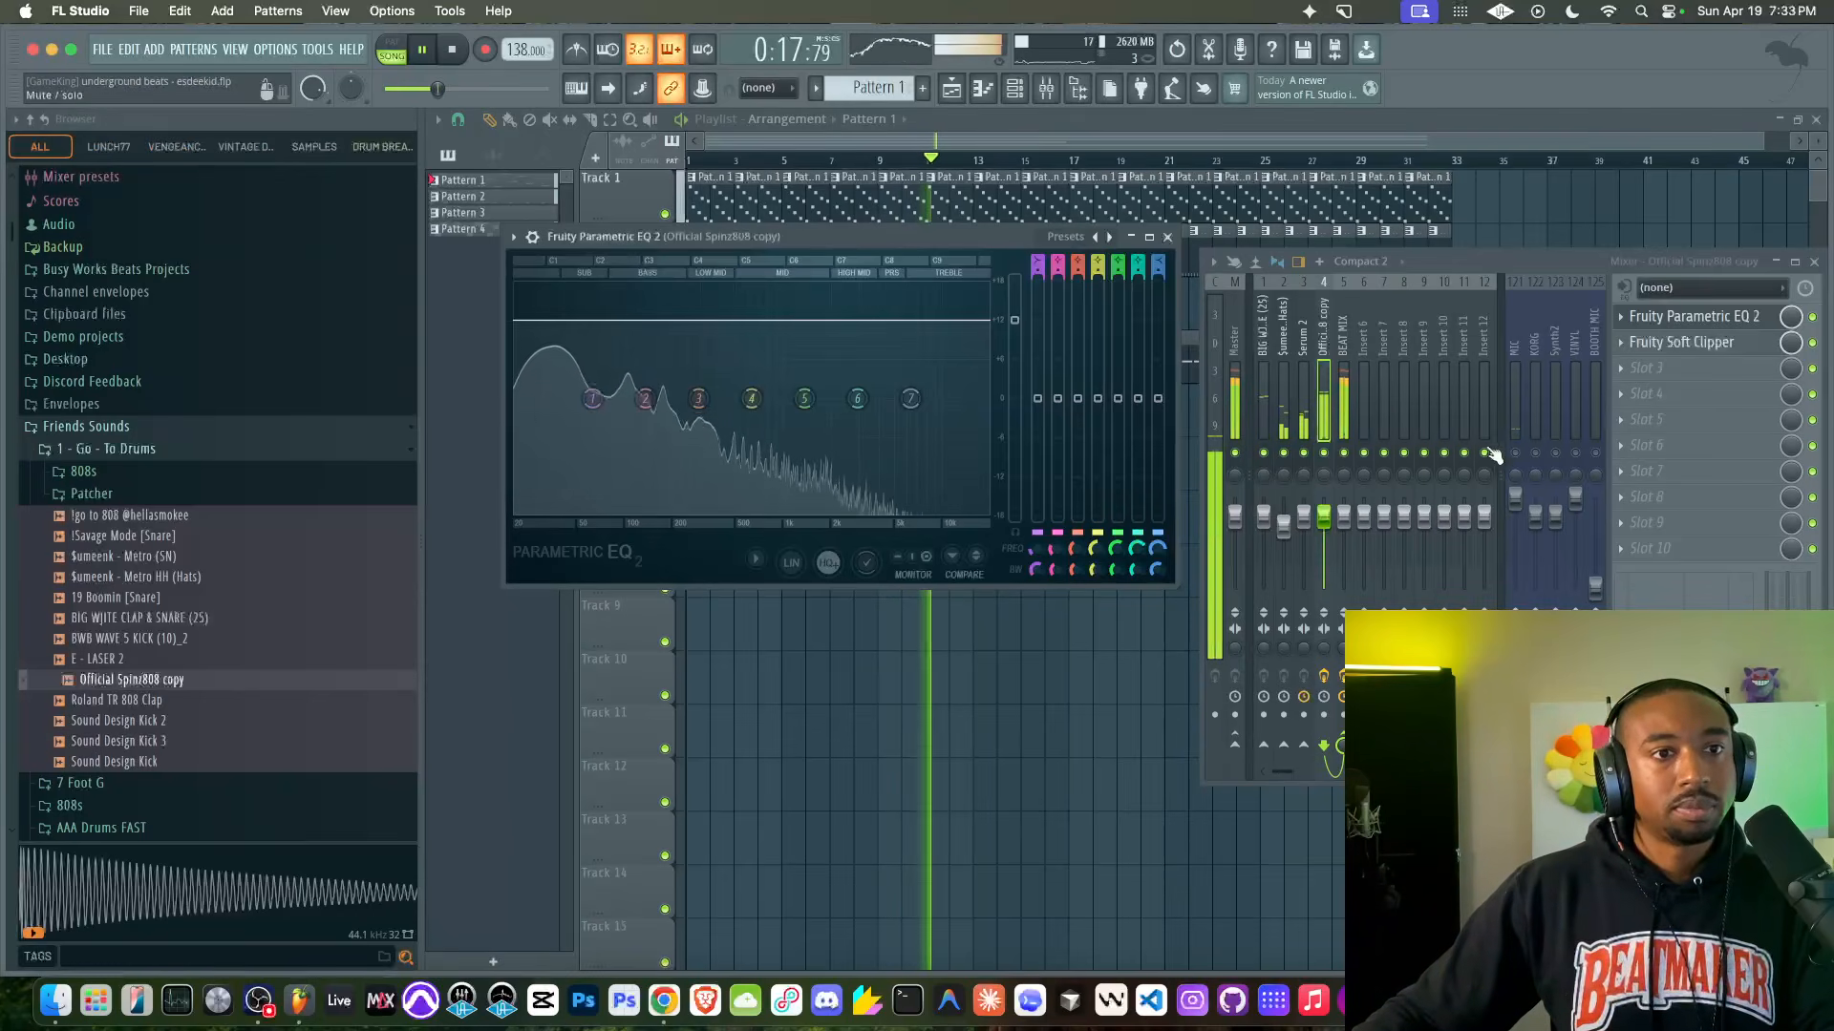
# Step: Try higher harmonics on the BEAT MIX Mastering Compressor, settle on a lower amount and set its output gain to 2.05 dB
pyautogui.click(1347, 420)
pyautogui.click(1700, 316)
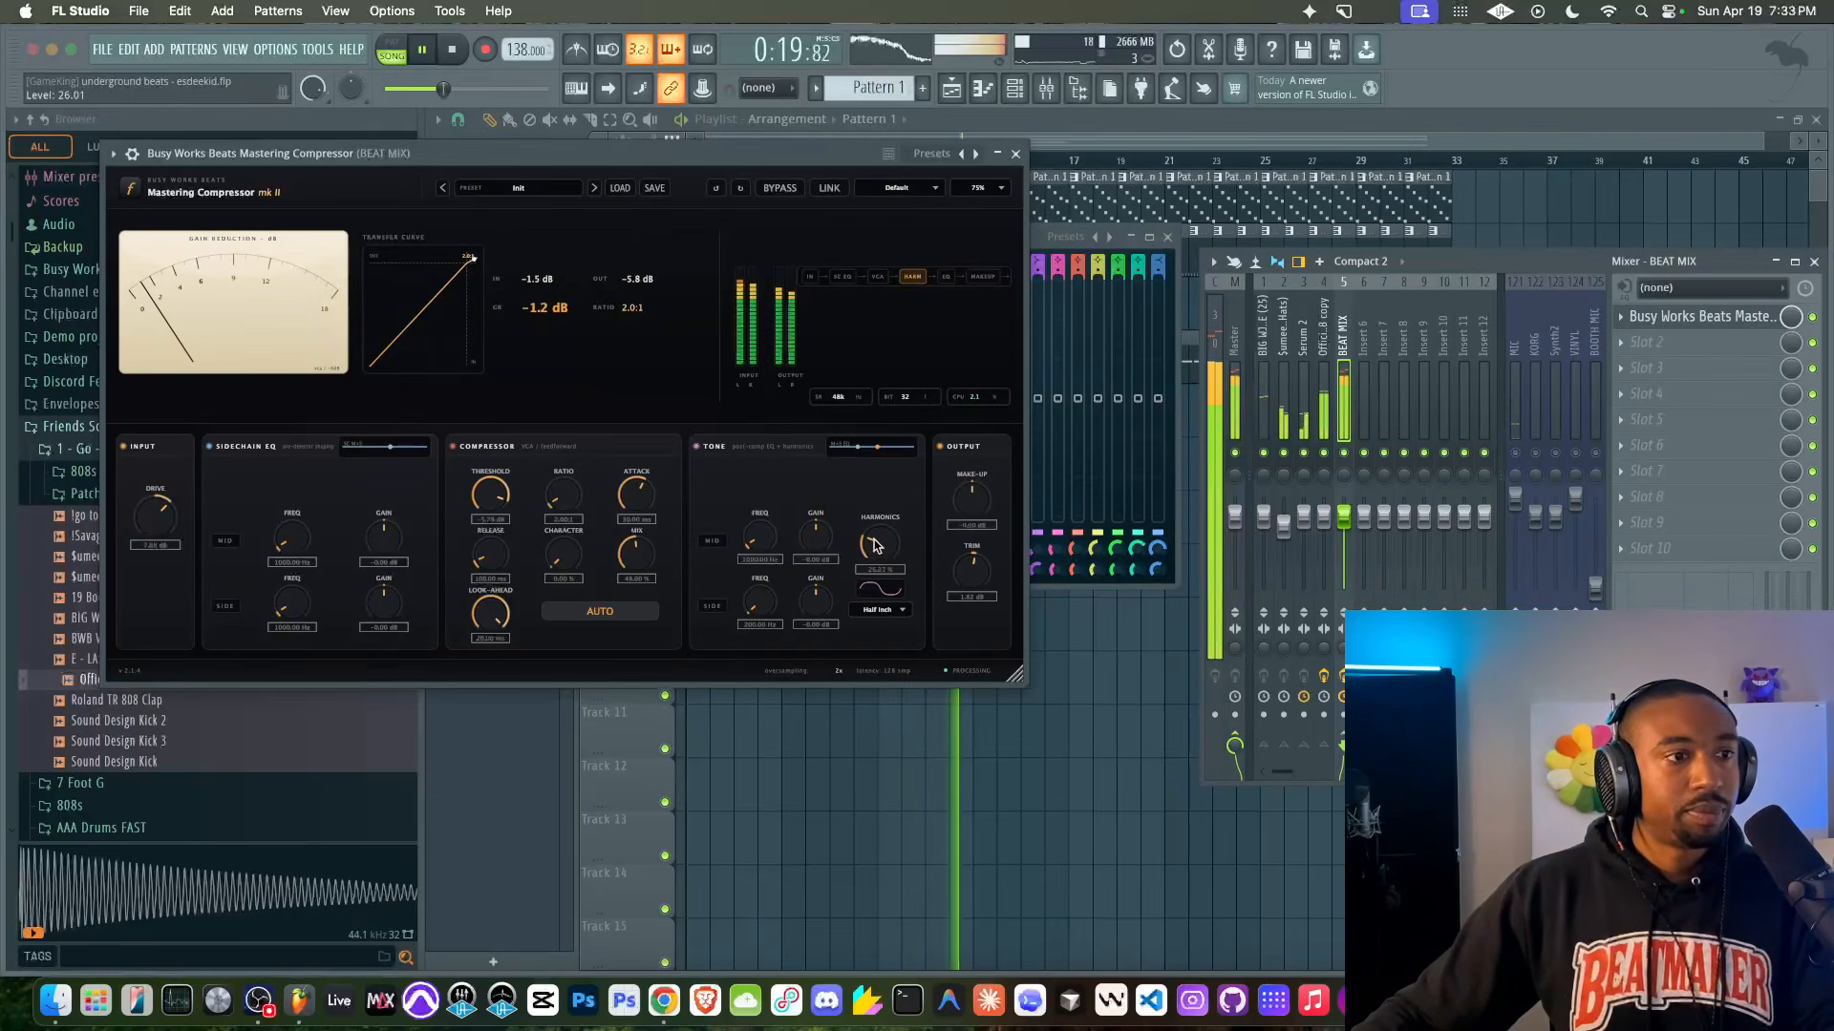
pyautogui.moveTo(876, 520); pyautogui.dragTo(883, 506)
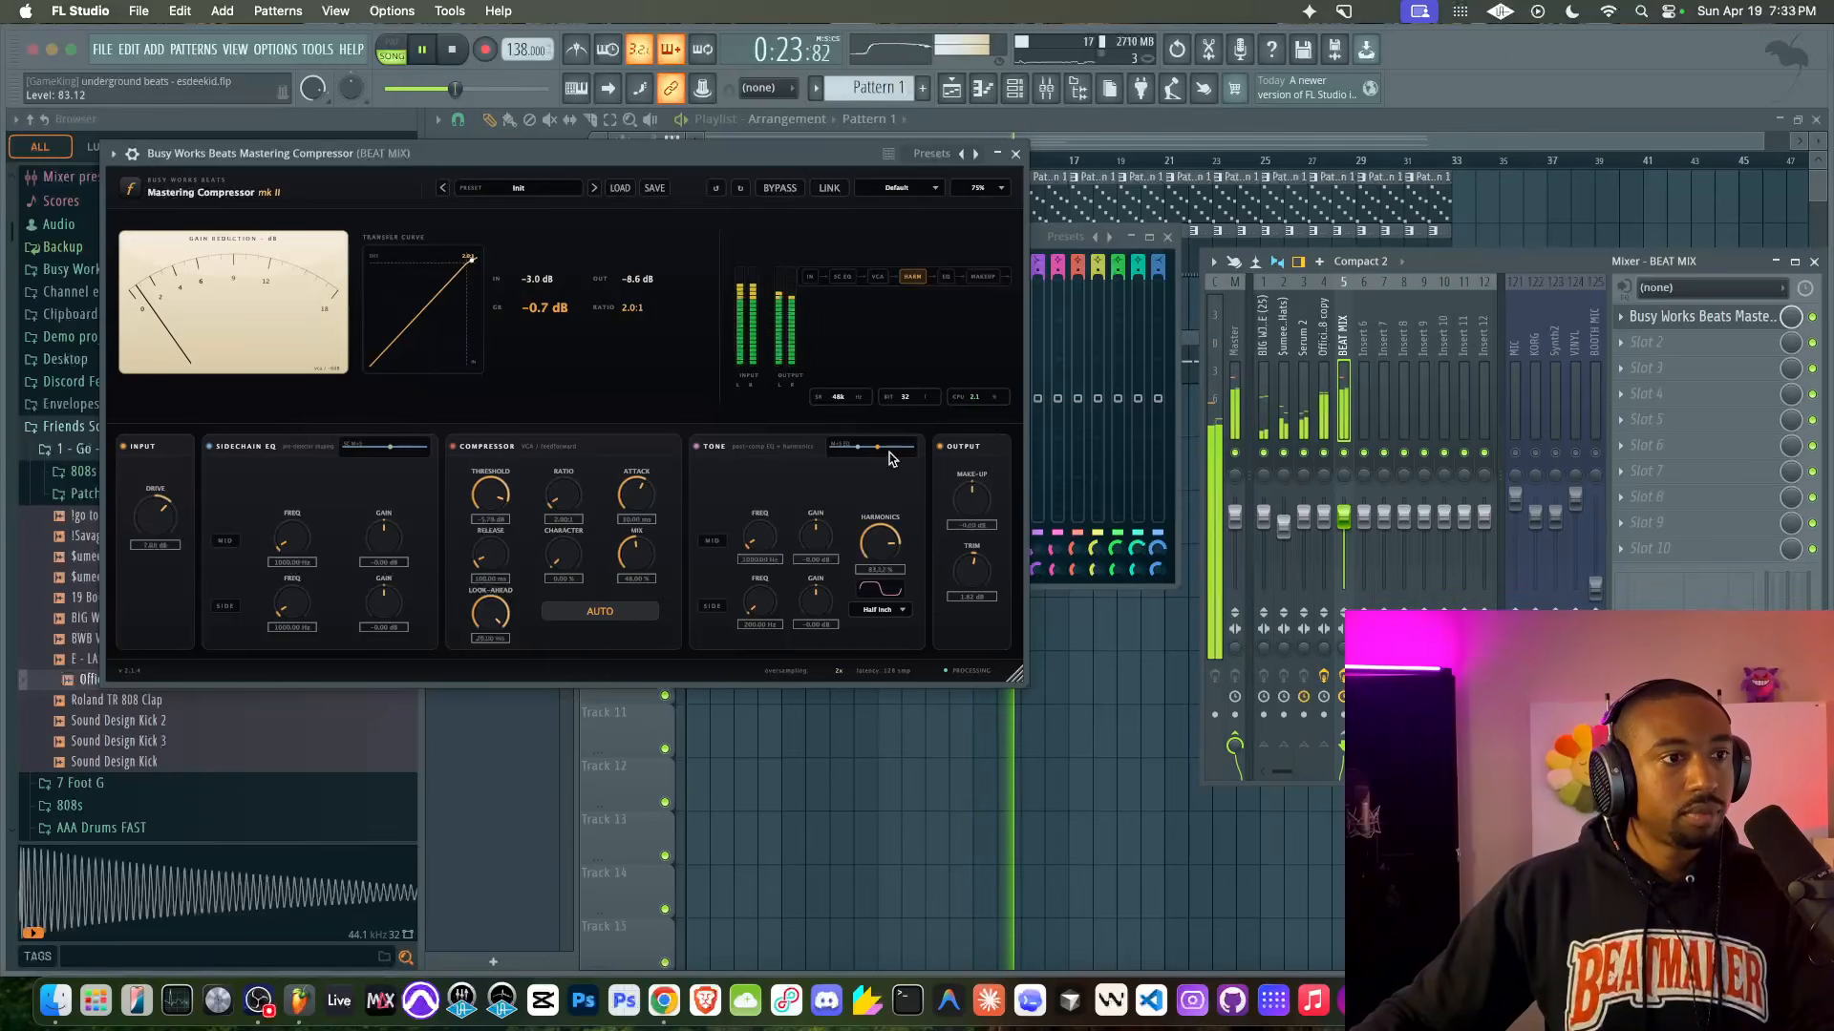
pyautogui.moveTo(888, 550); pyautogui.dragTo(882, 558)
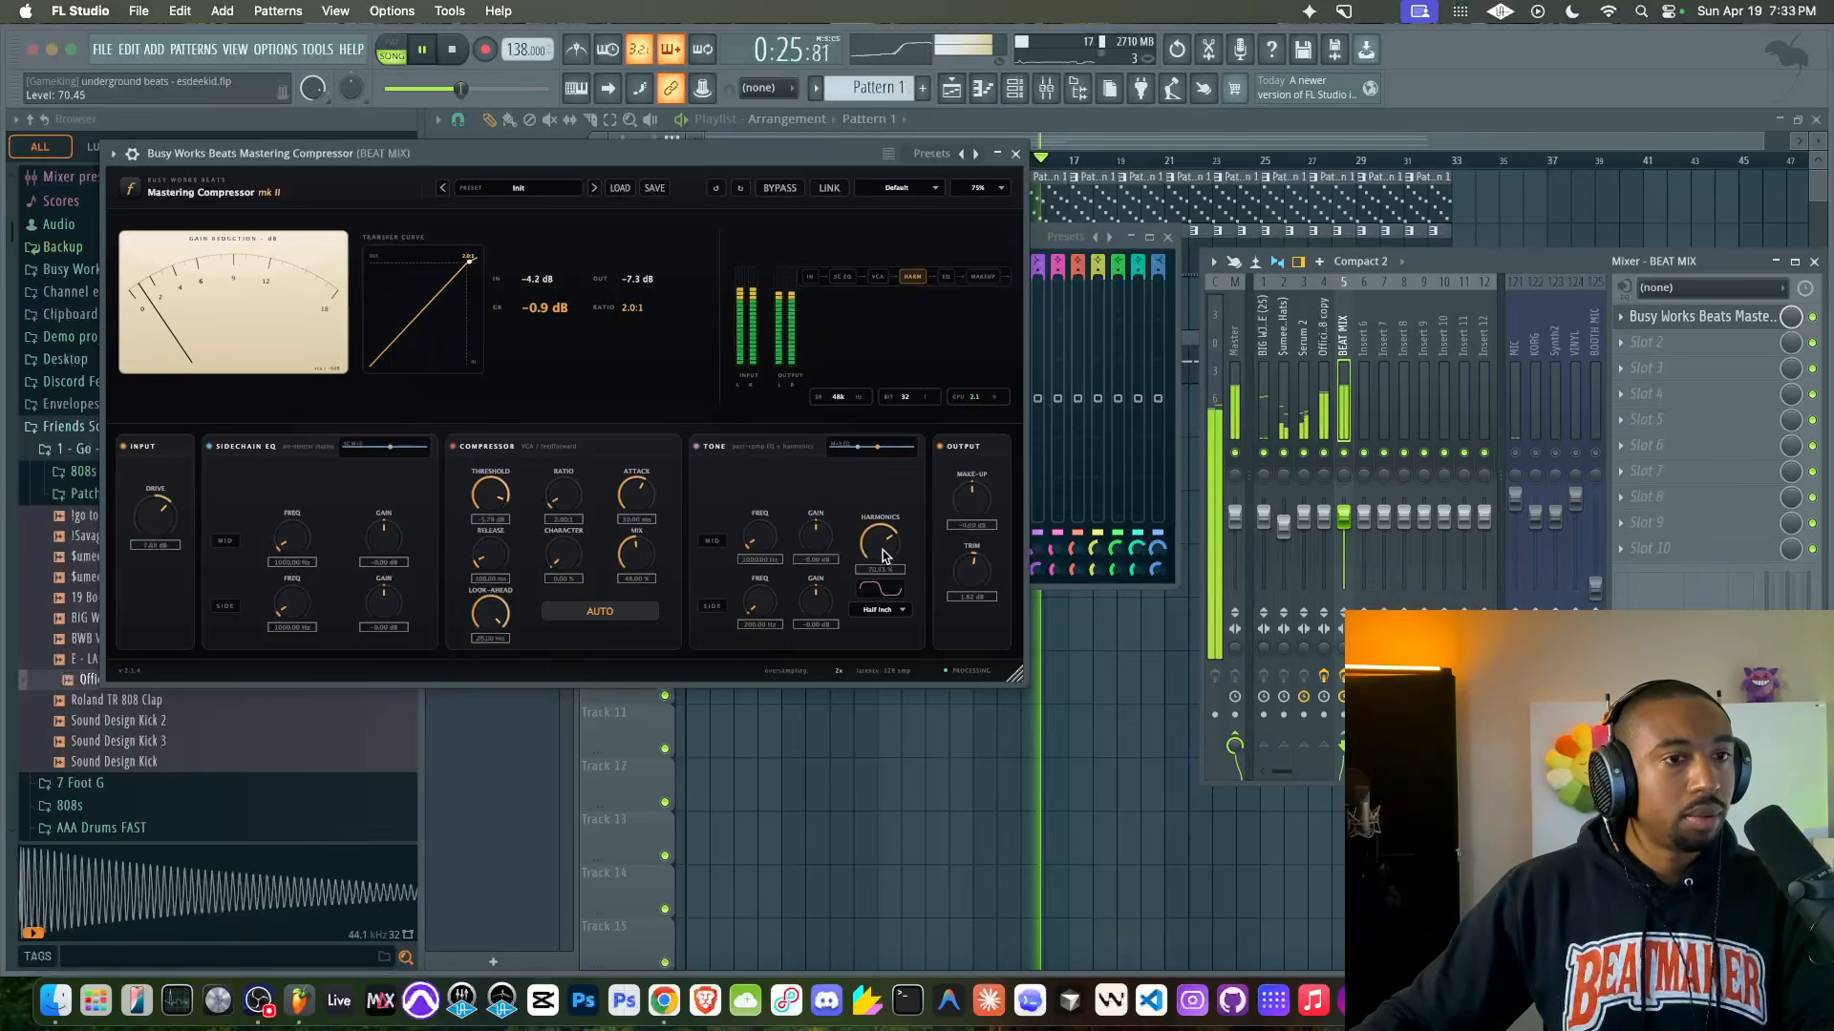
pyautogui.click(1514, 453)
pyautogui.press('space')
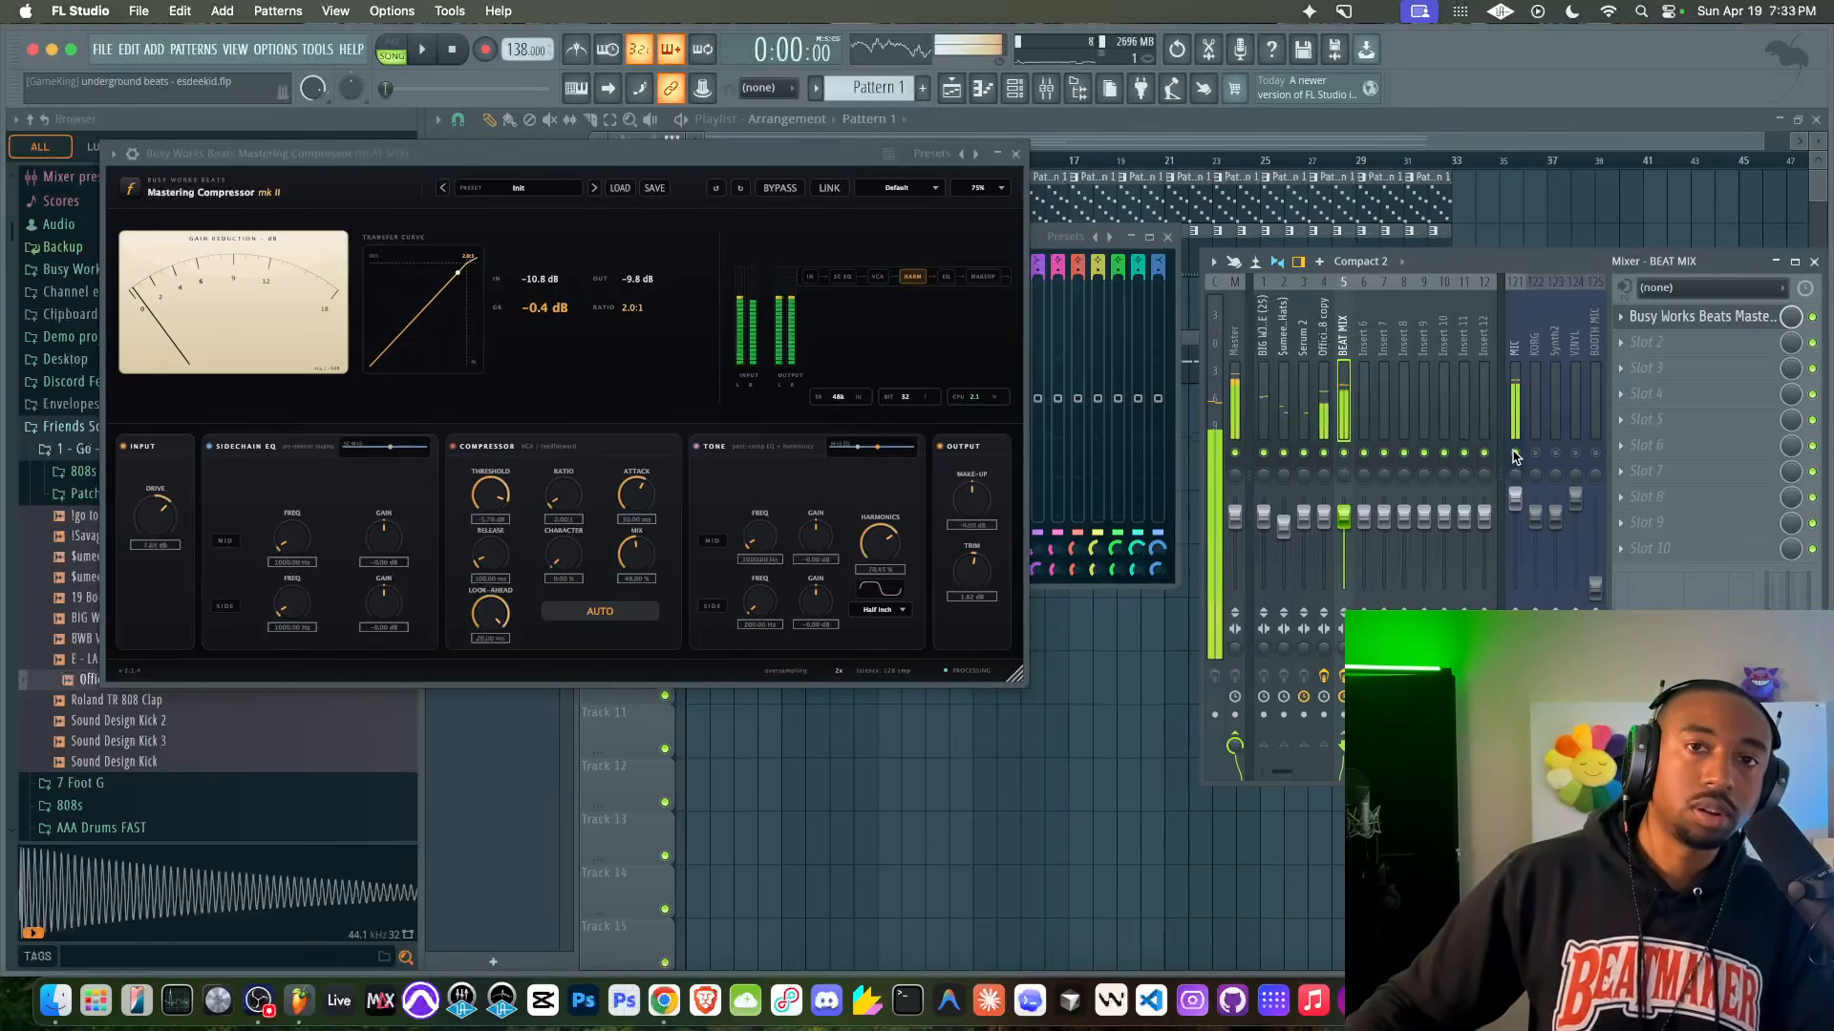
pyautogui.press('space')
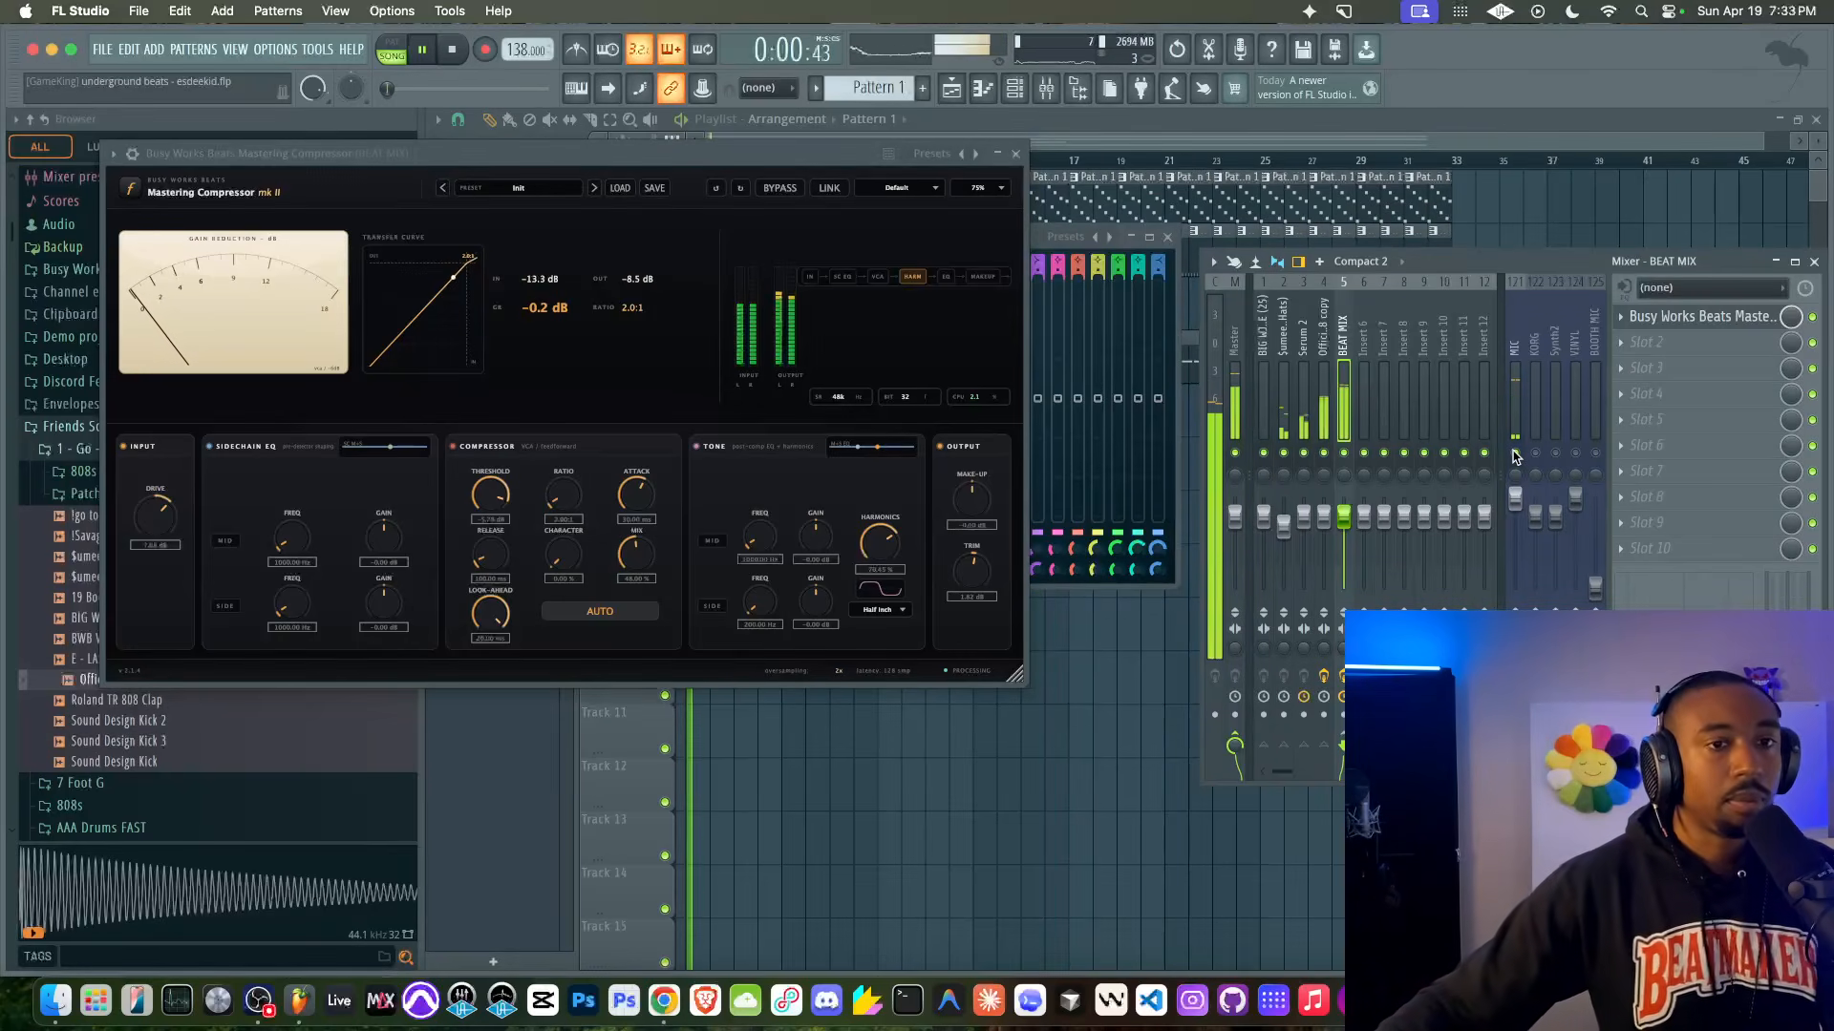
pyautogui.moveTo(884, 533); pyautogui.dragTo(878, 571)
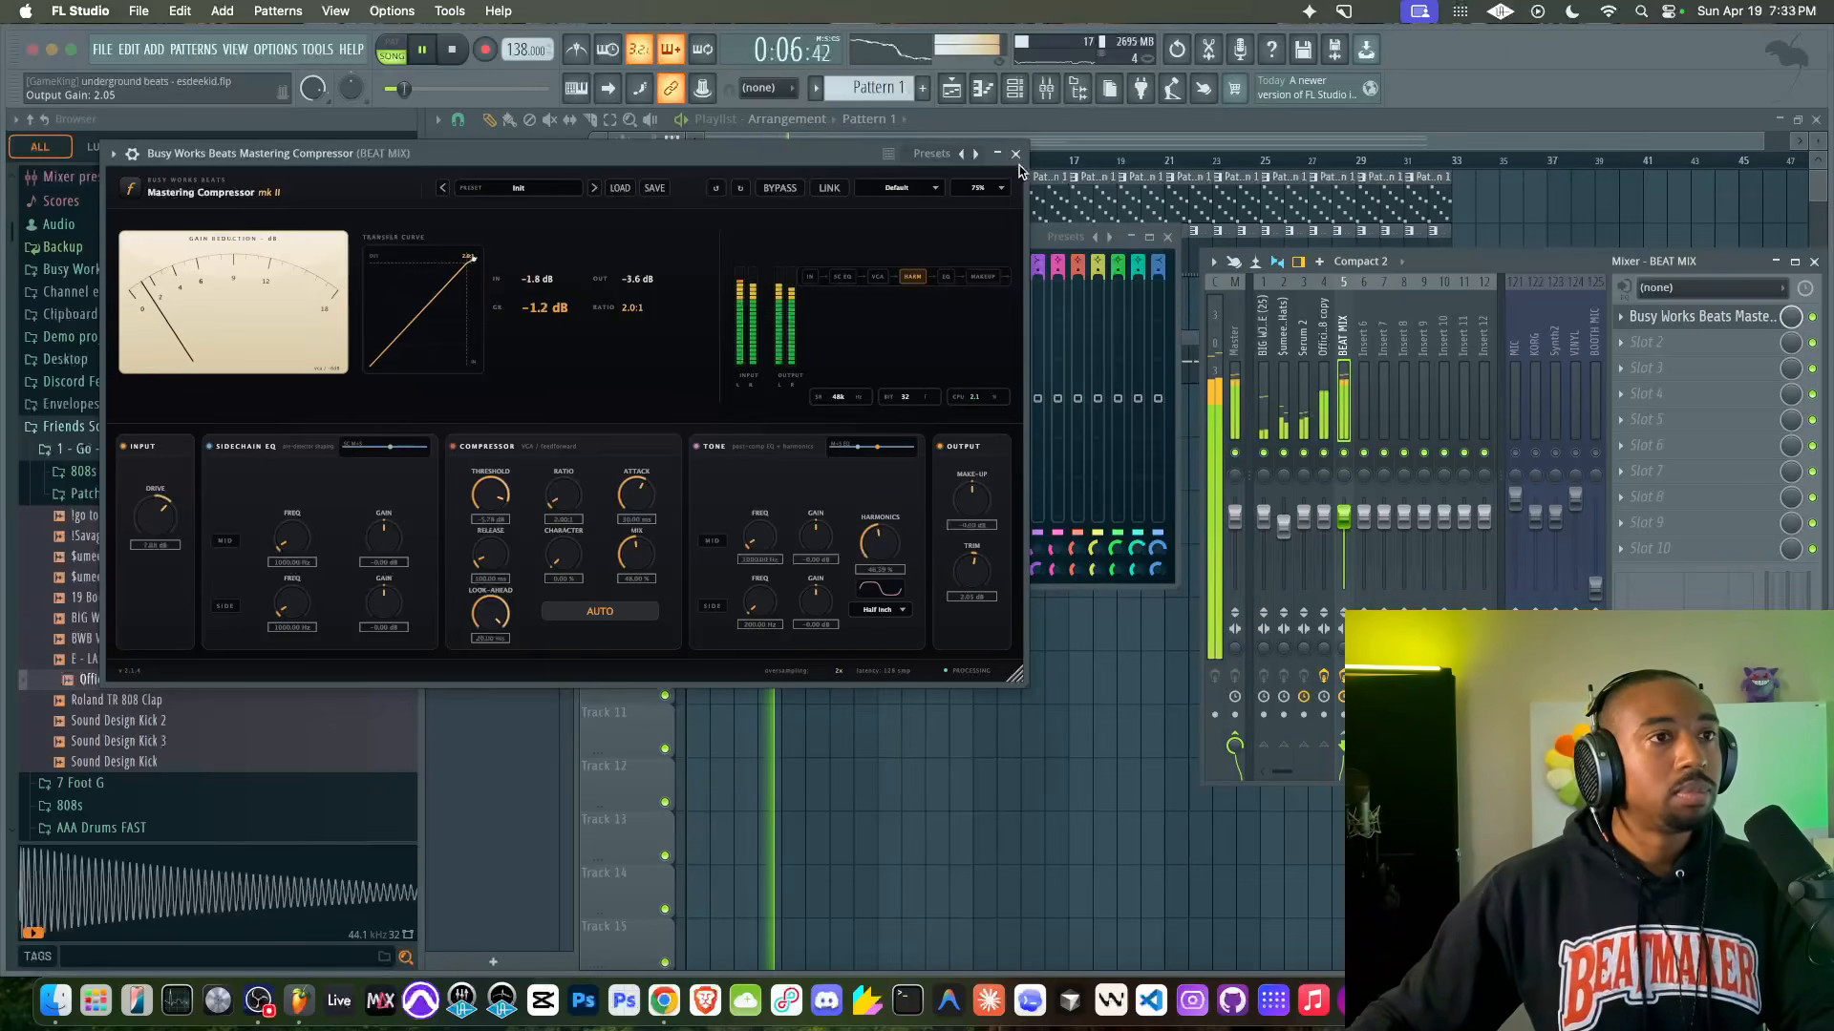
pyautogui.click(1015, 153)
pyautogui.click(1167, 238)
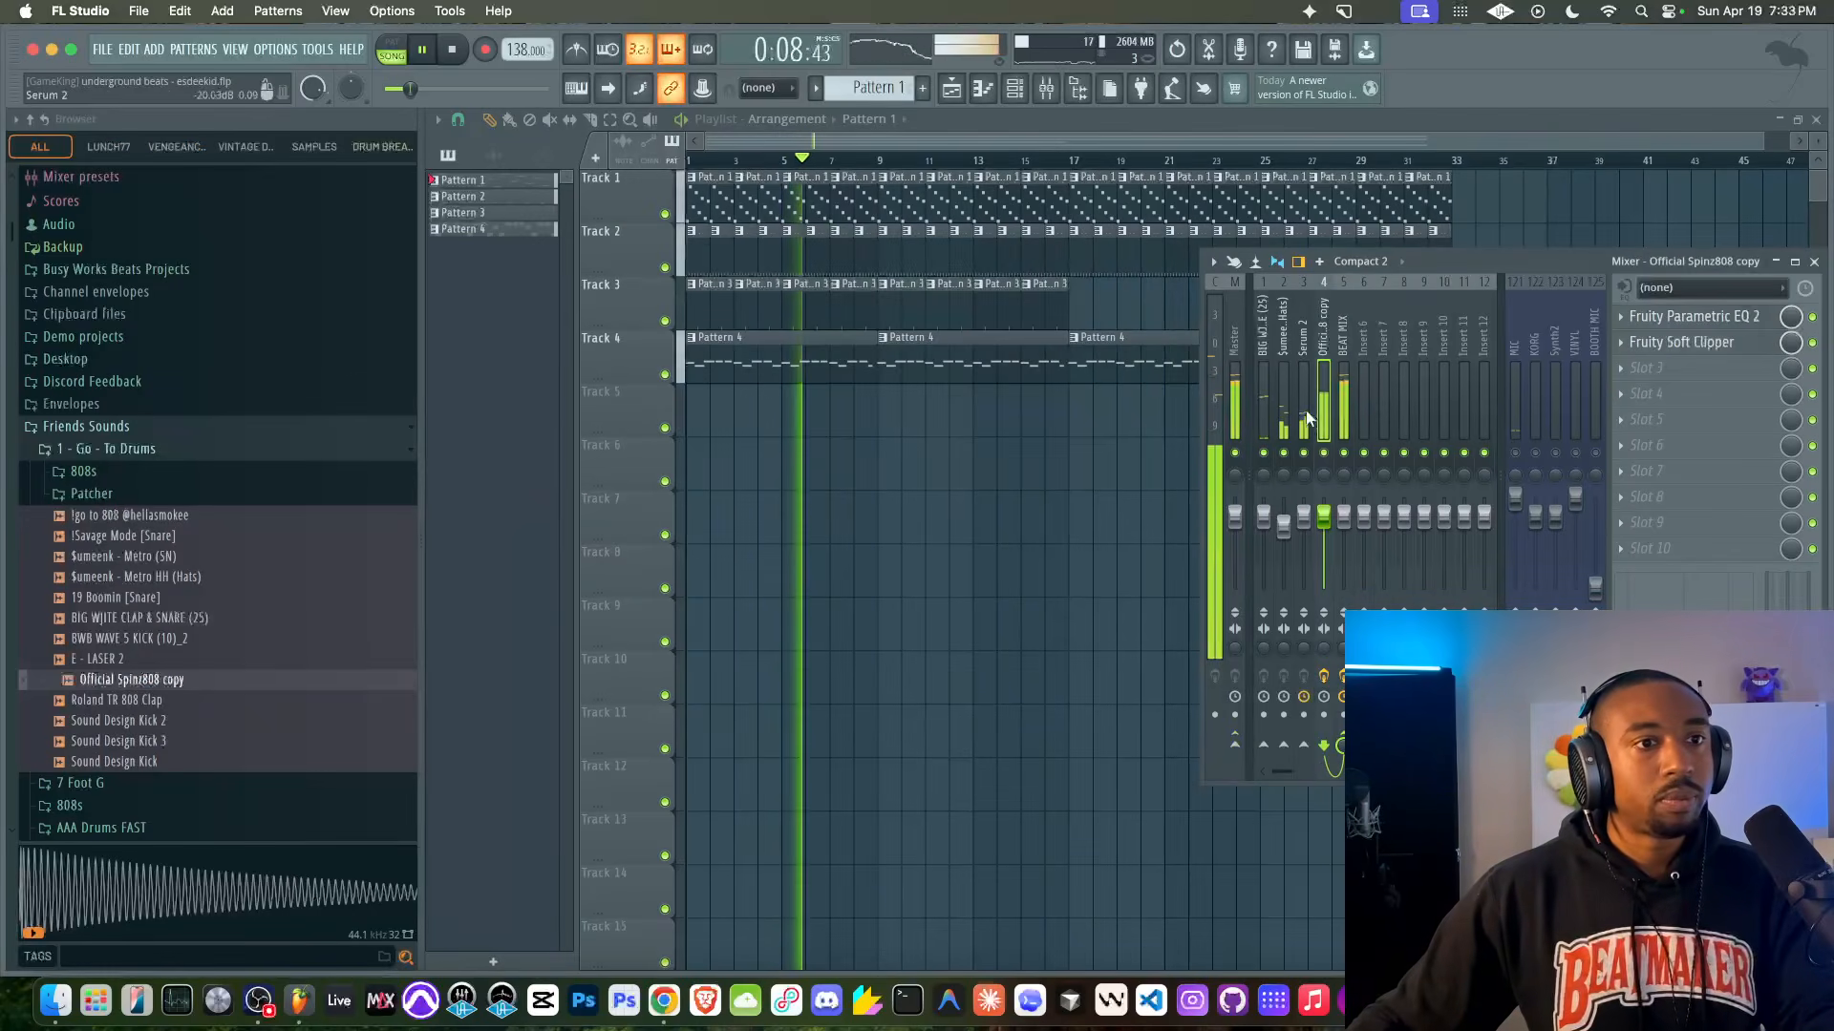
# Step: Review the clap and Serum 2 mixer tracks, the channel rack and the playlist arrangement while the beat plays
pyautogui.click(1264, 391)
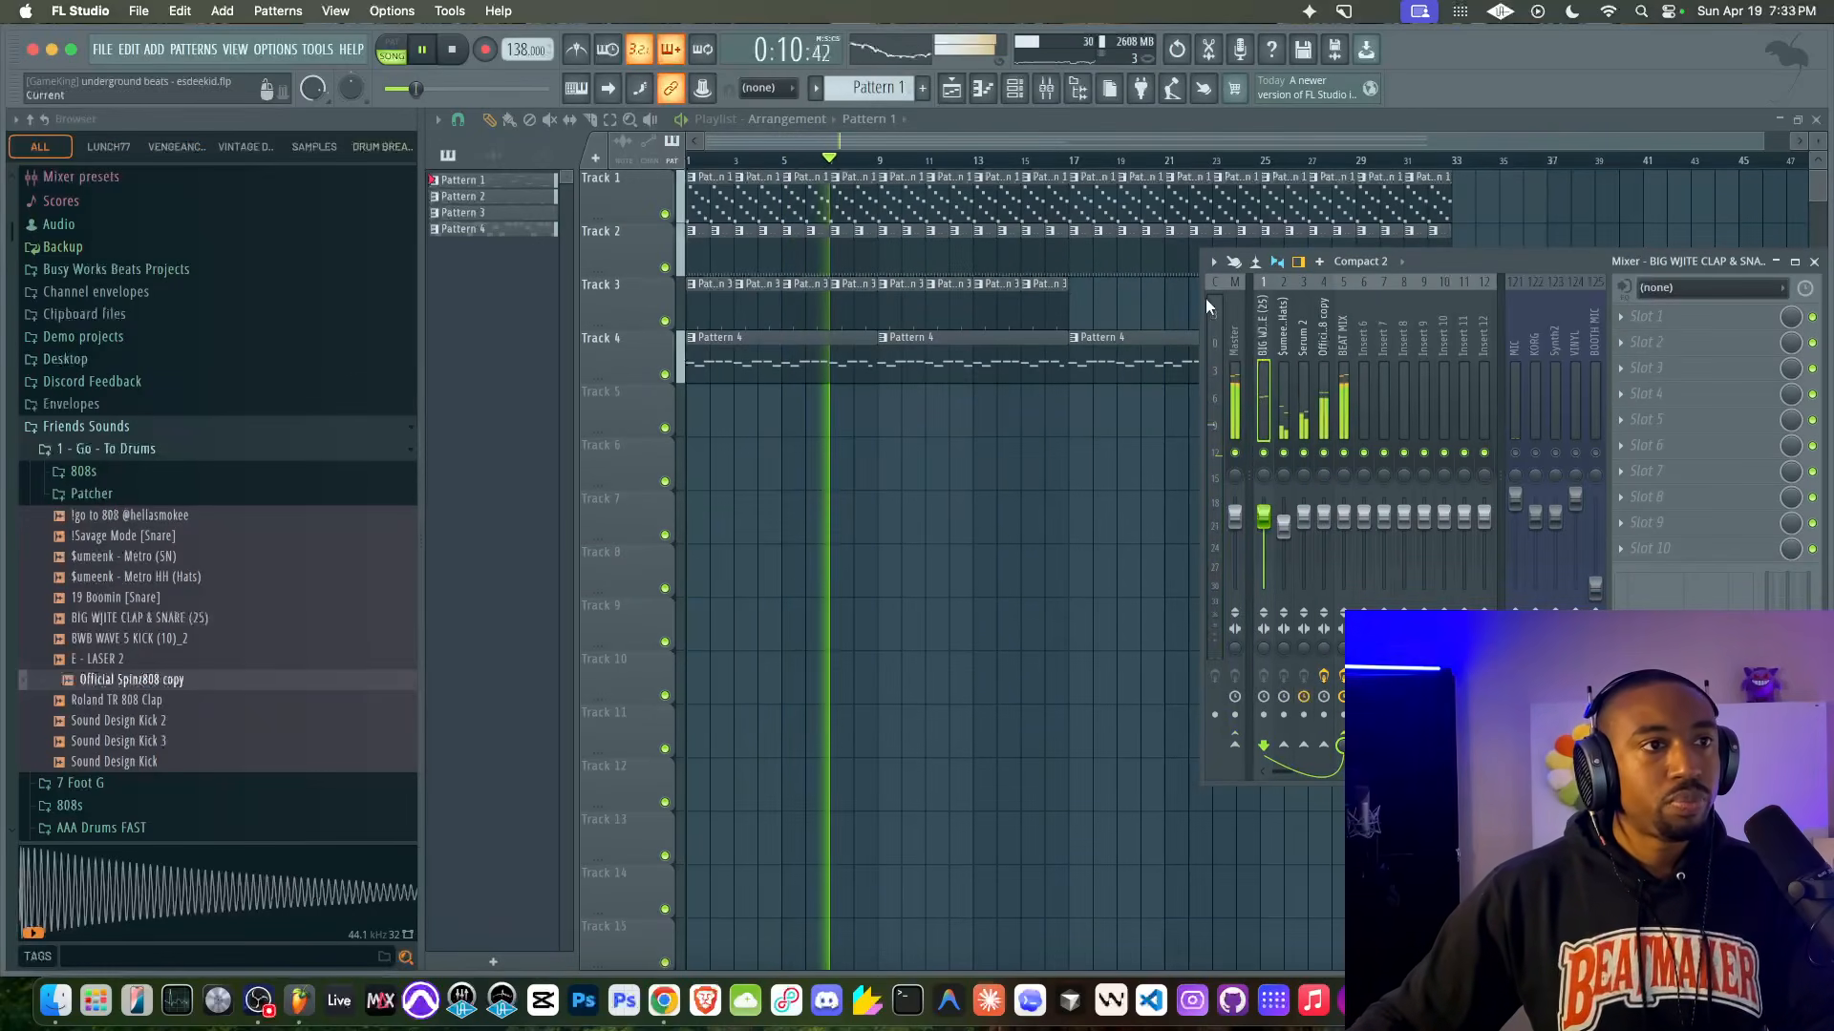
pyautogui.press('F6')
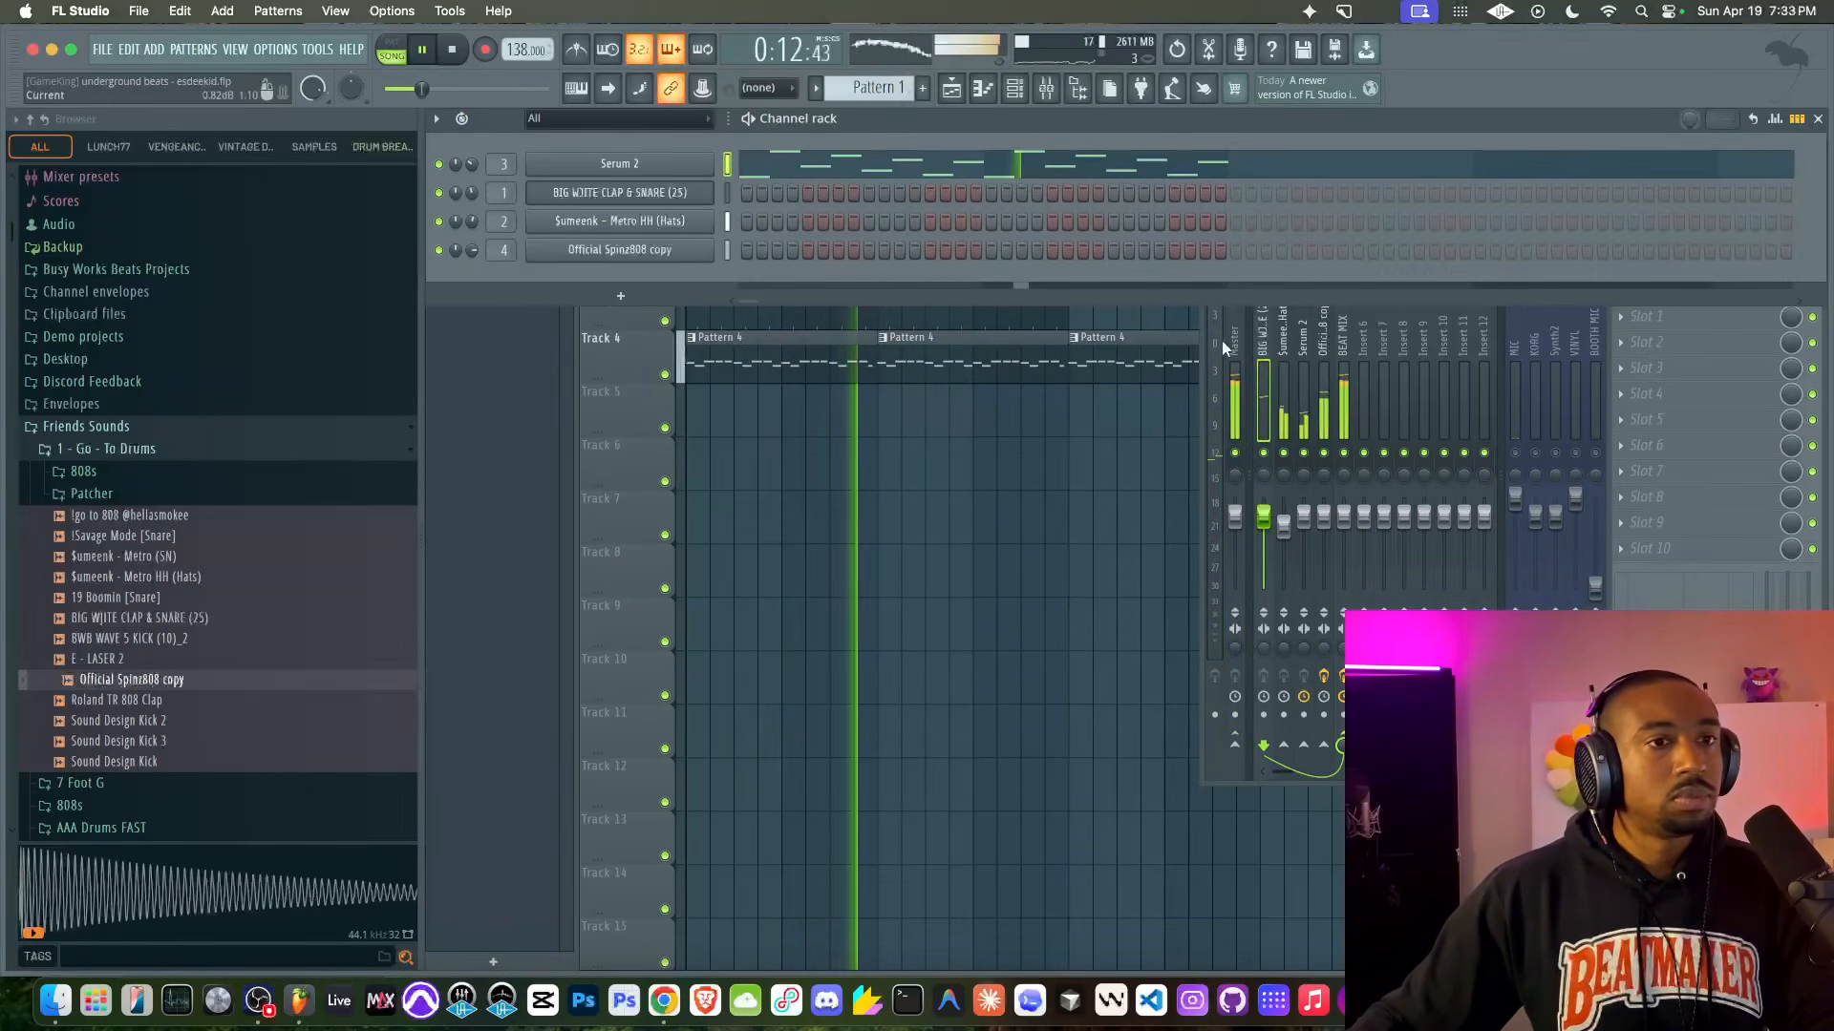
pyautogui.click(1301, 380)
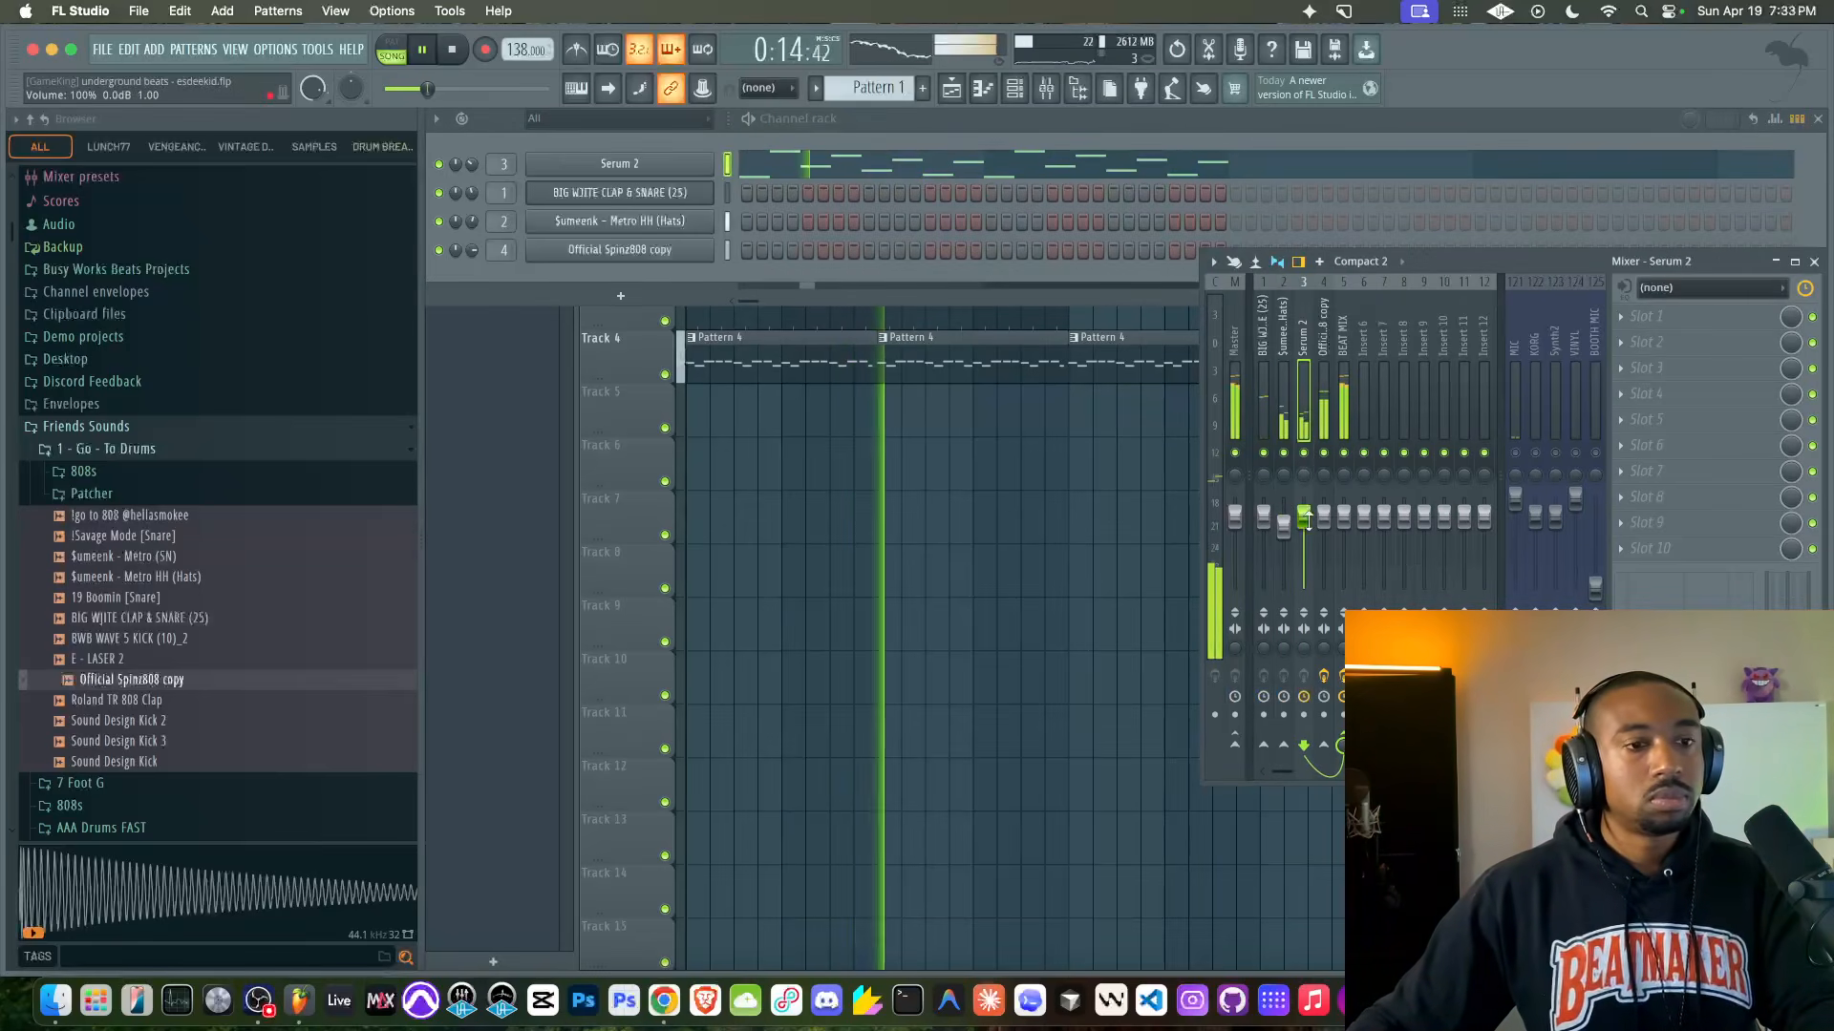
pyautogui.click(908, 525)
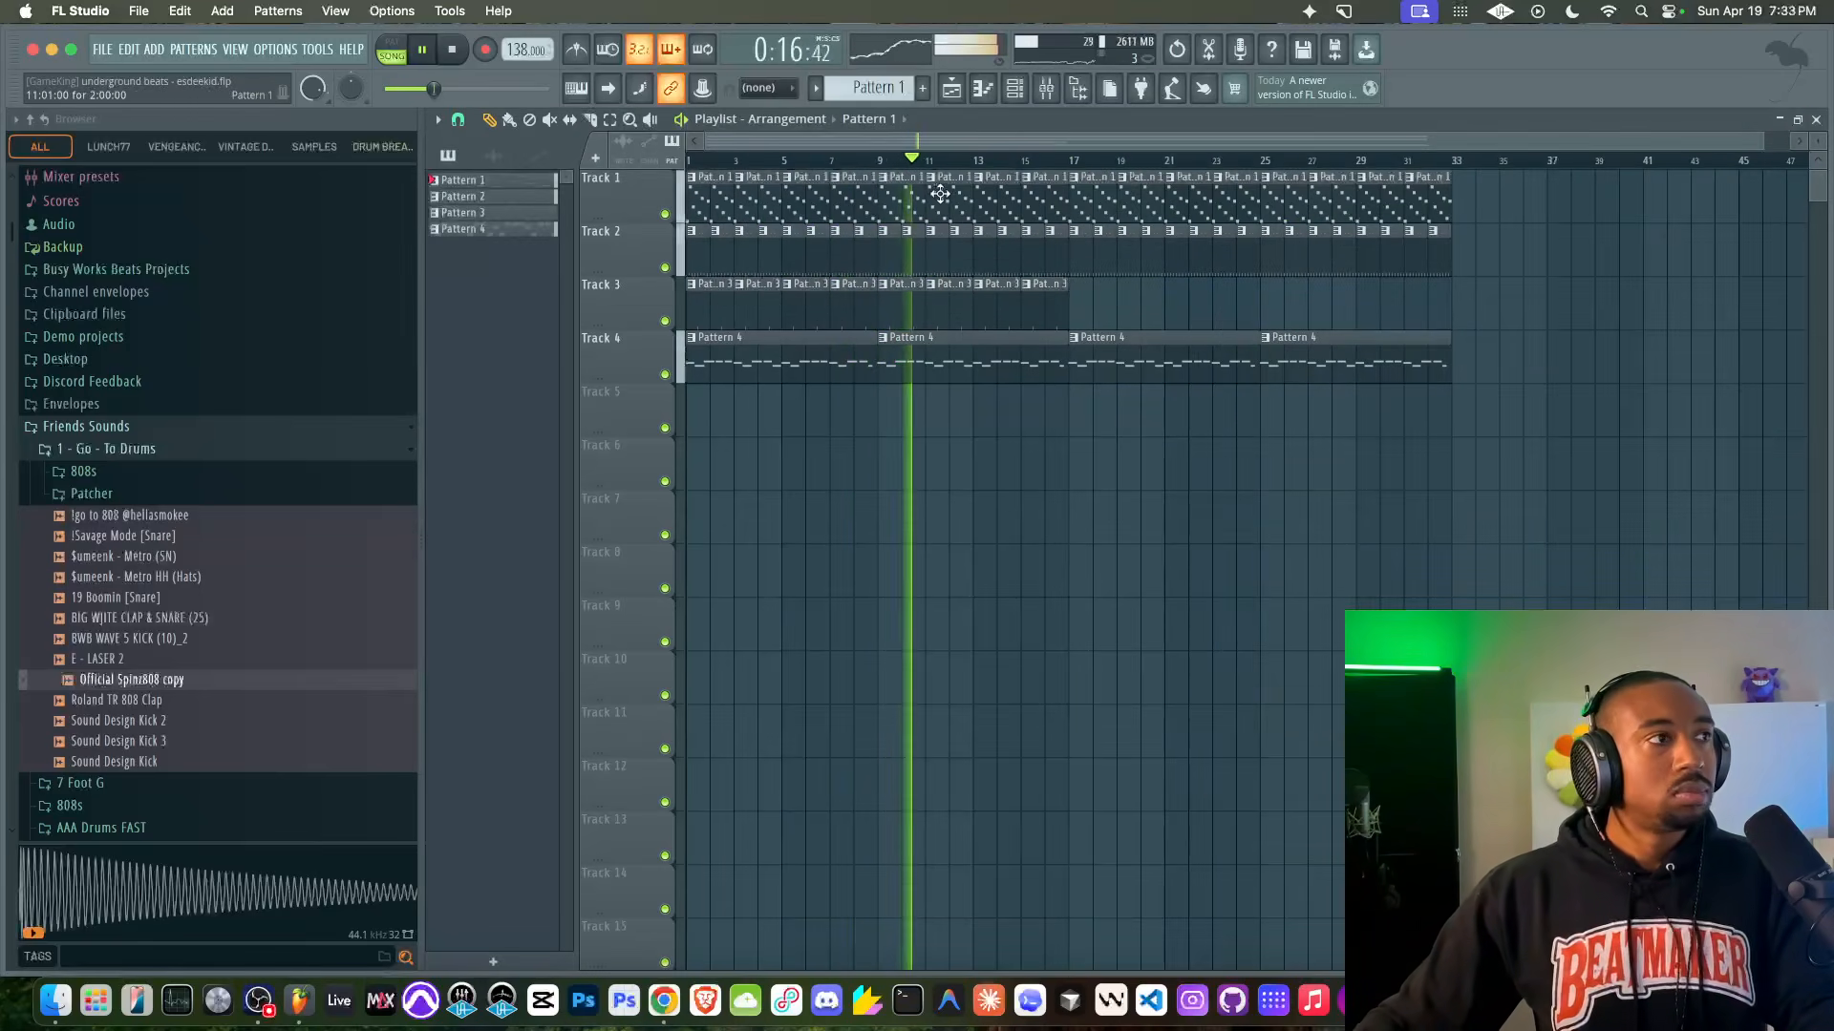
pyautogui.click(1070, 90)
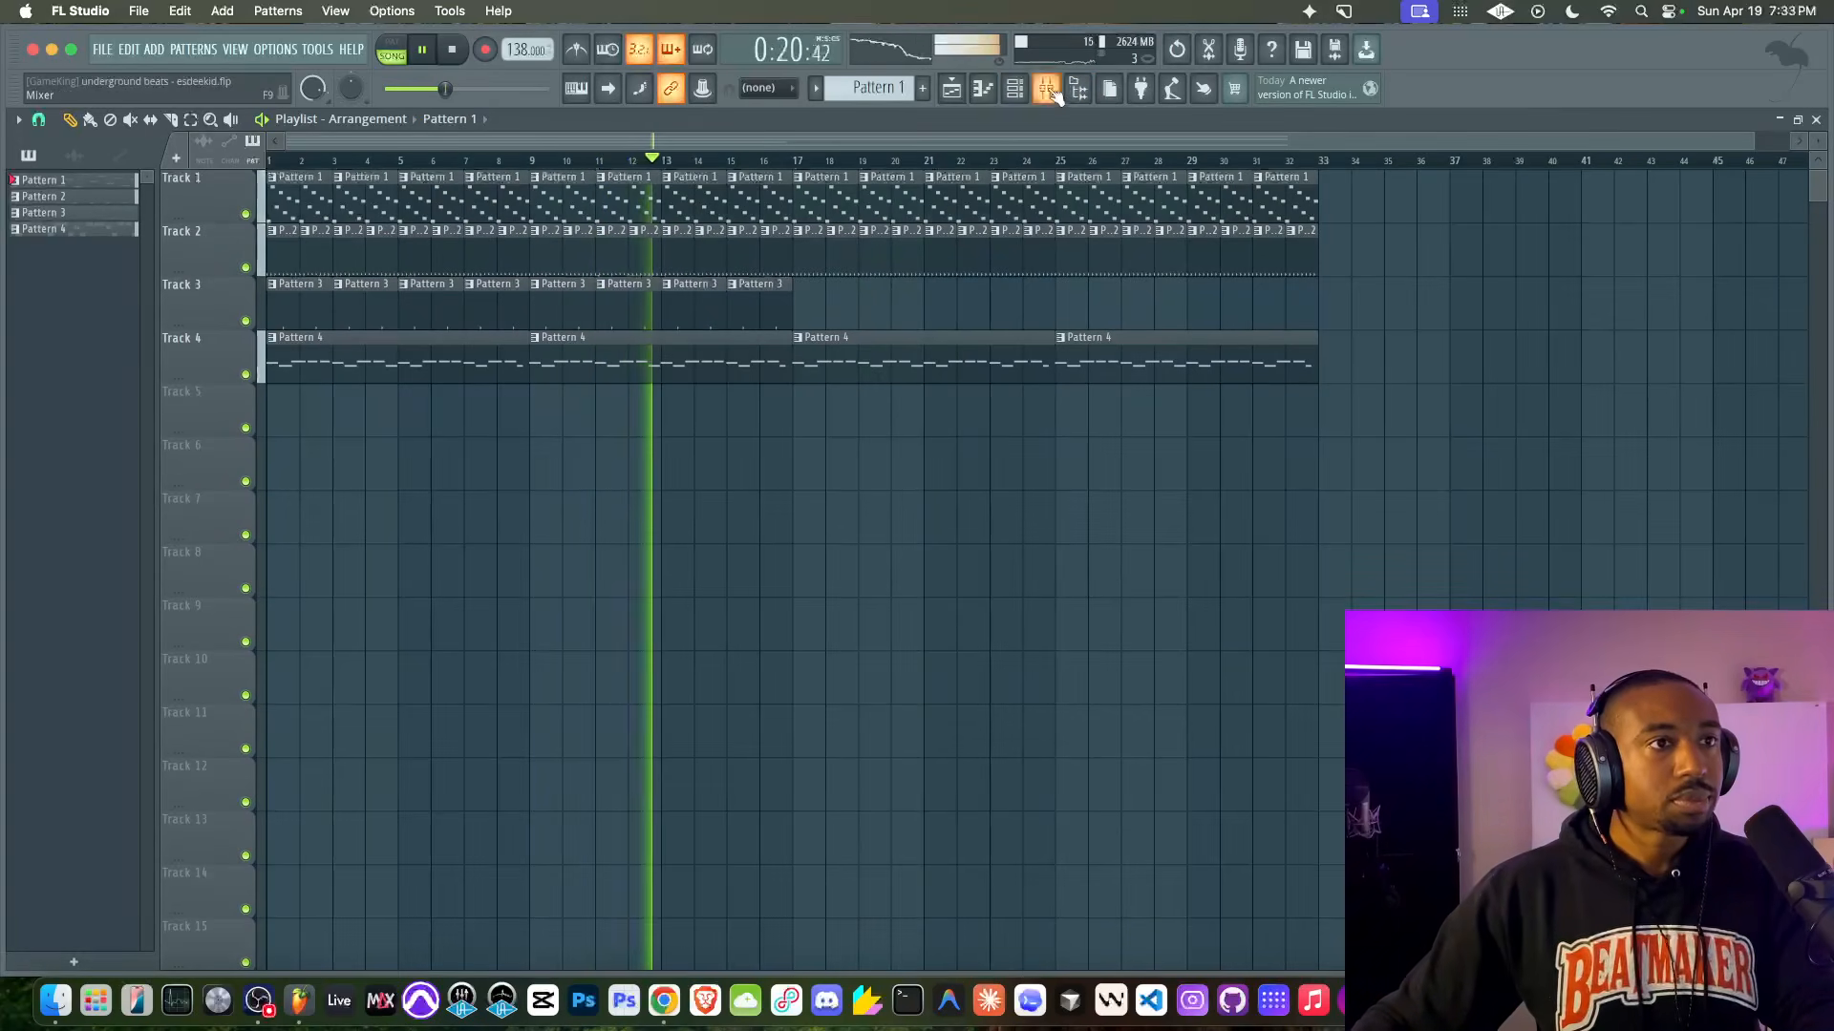
pyautogui.press('space')
pyautogui.press('F9')
# Step: Switch to Chrome to look at the EsDeeKid reference track on Tidal, and return to FL Studio
pyautogui.click(662, 1001)
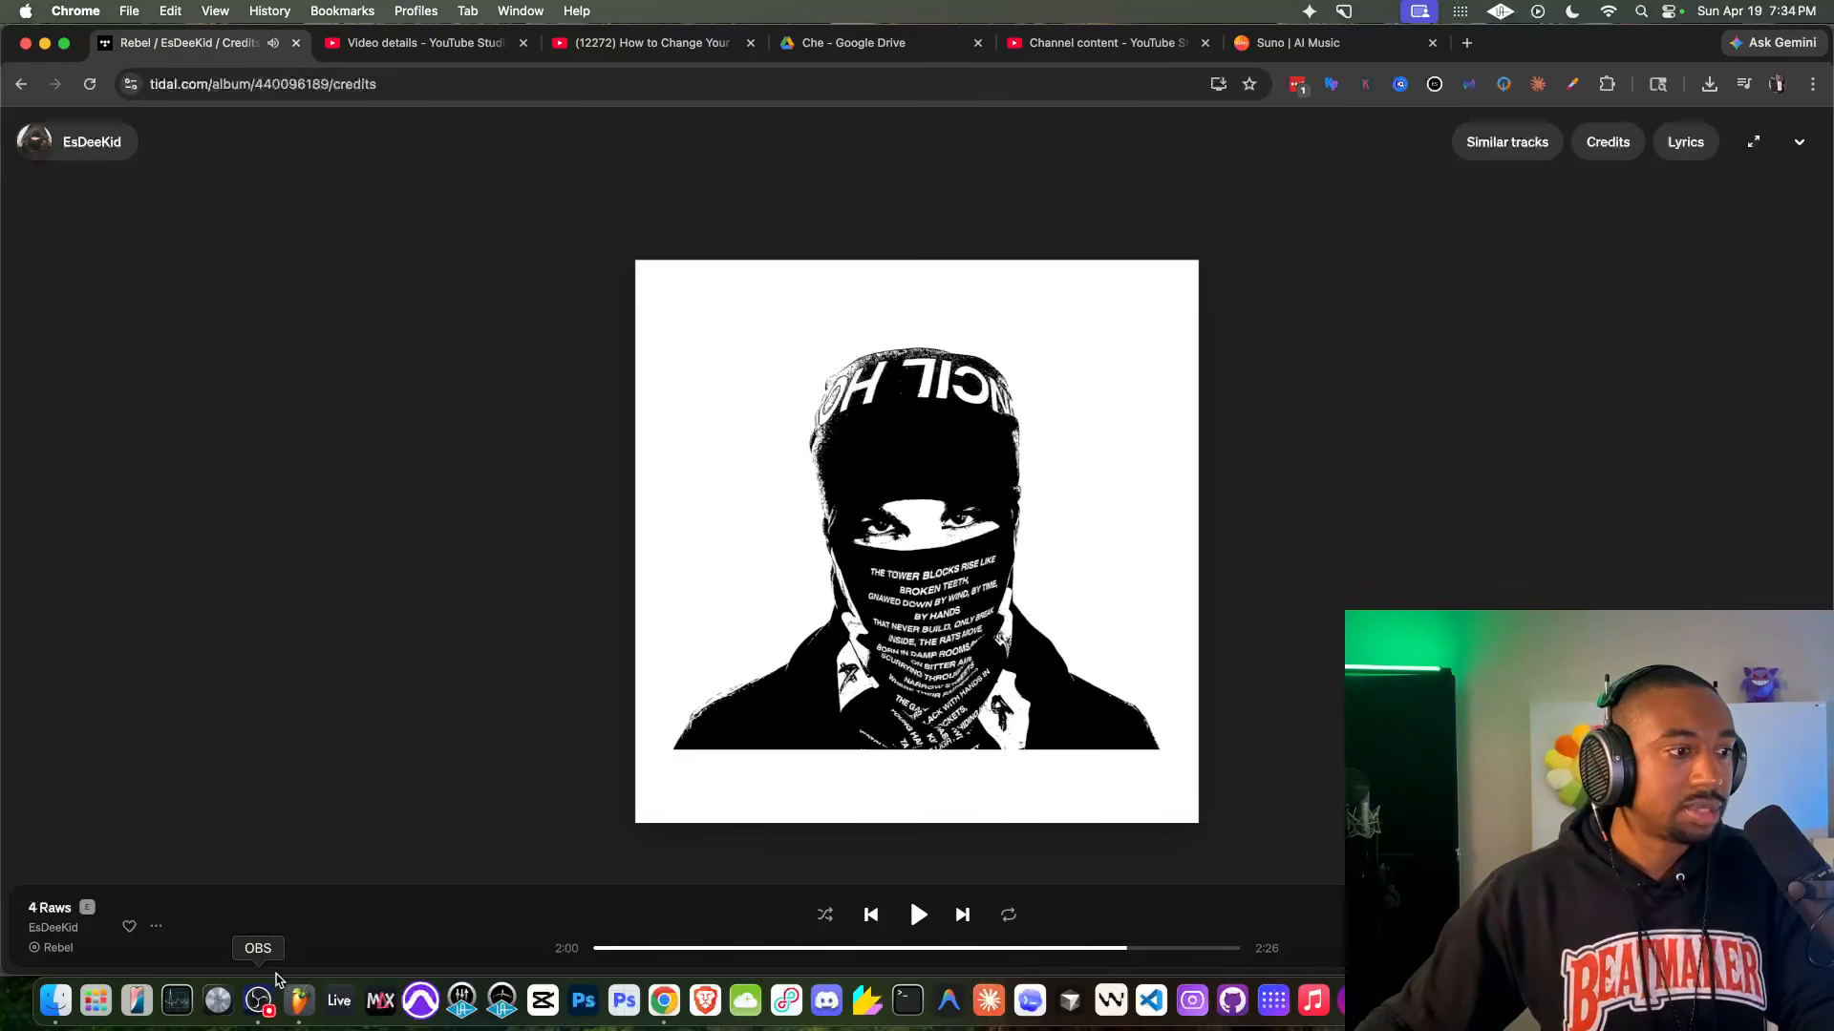
pyautogui.click(299, 998)
pyautogui.press('F9')
# Step: Undo the eight-bar merge on Track 1 and merge only the two Pattern 1 clips between bars 13 and 17
pyautogui.moveTo(540, 186); pyautogui.dragTo(759, 198)
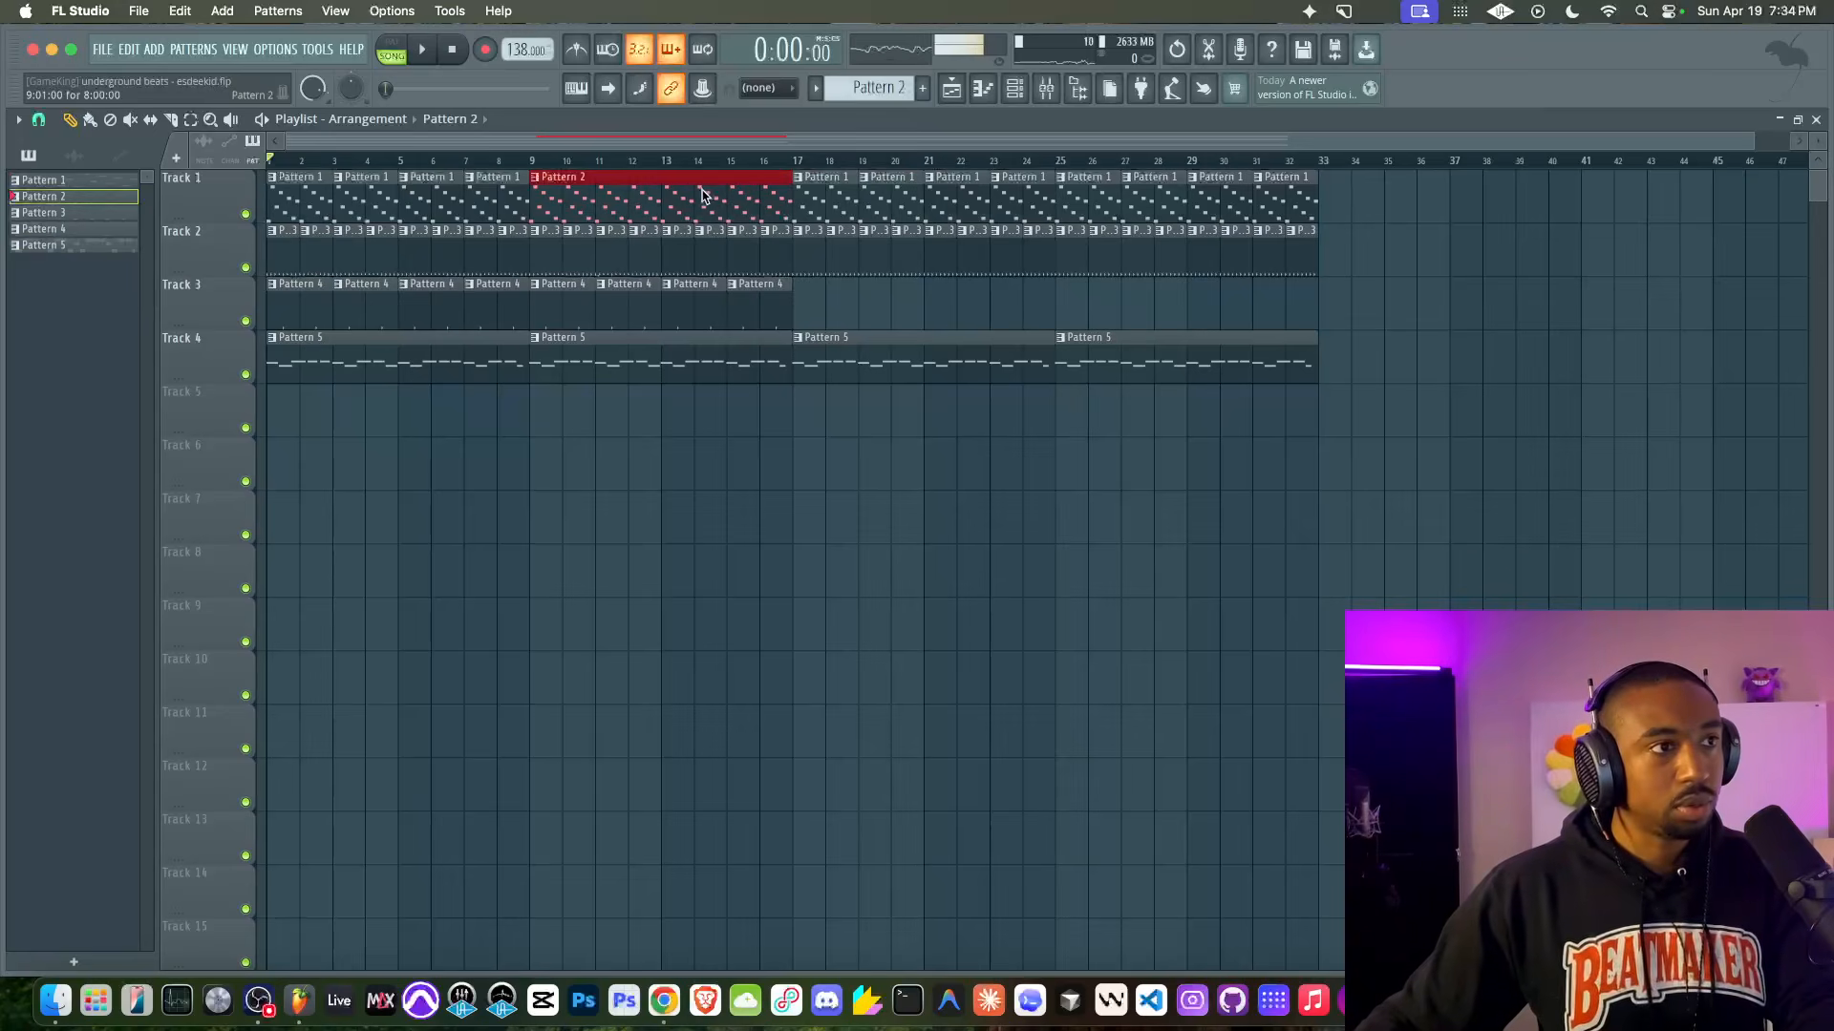
pyautogui.press('super+z')
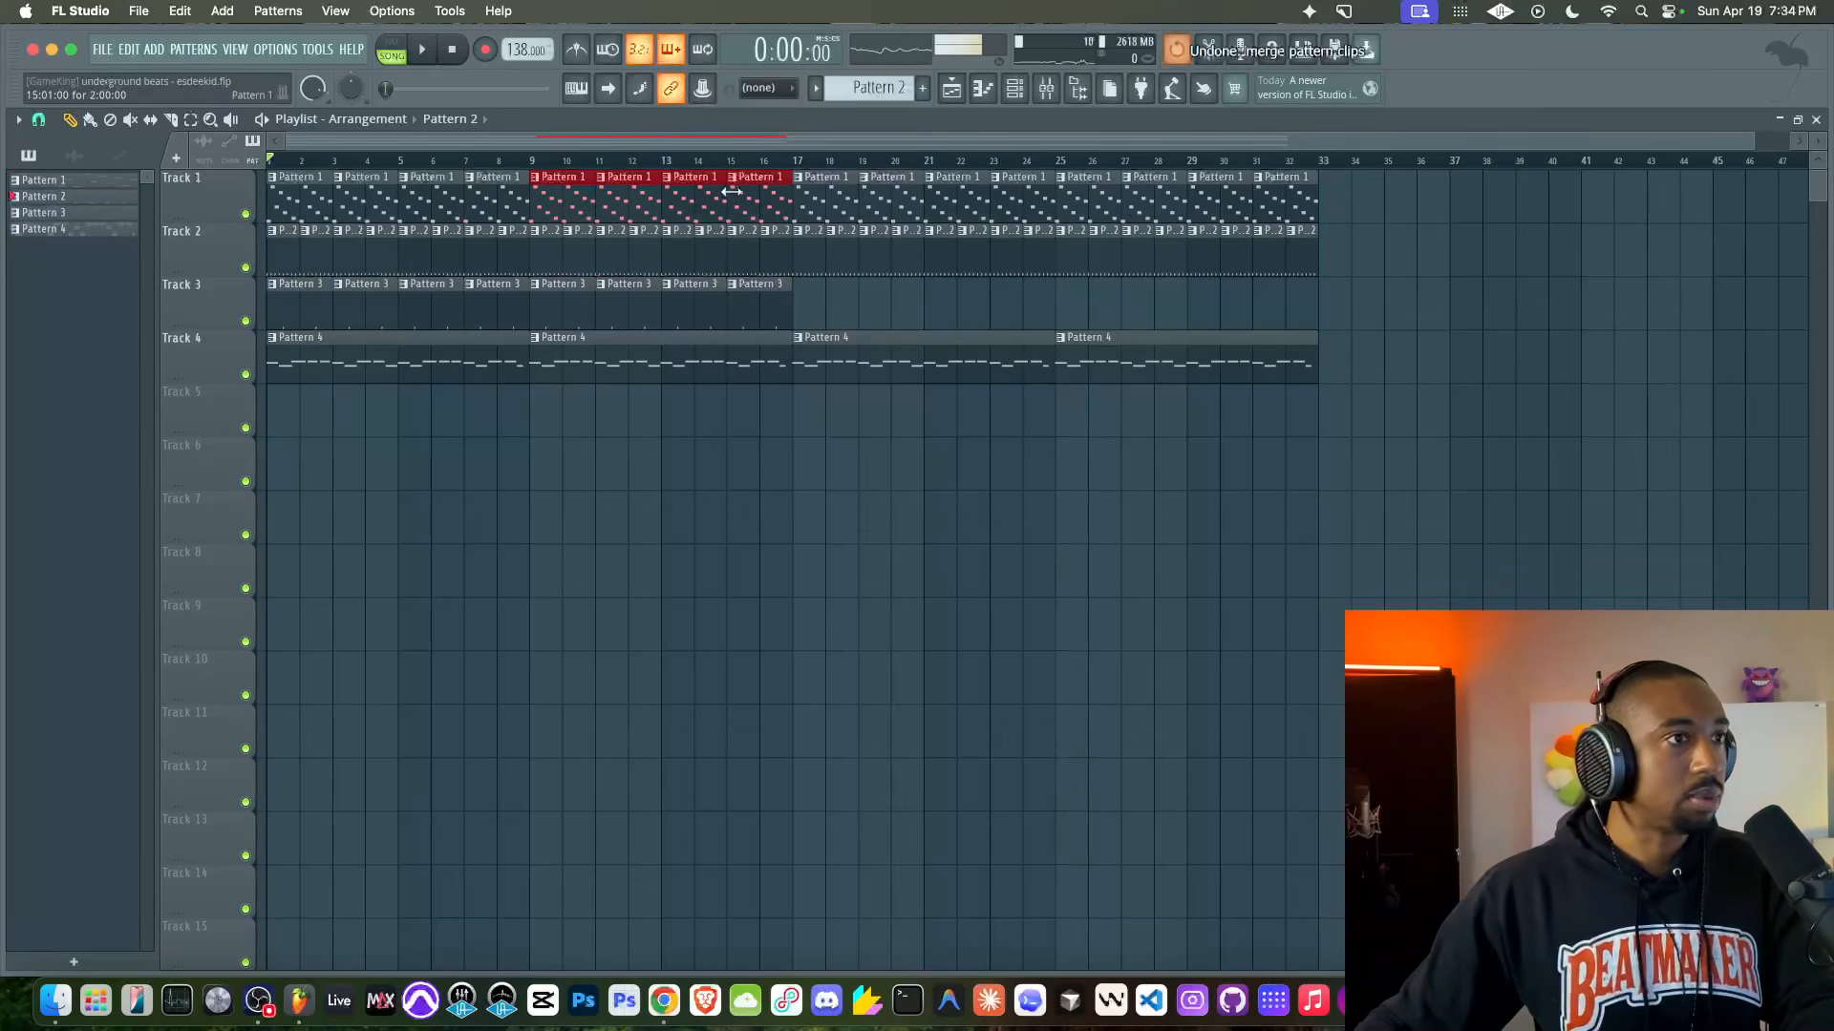
pyautogui.moveTo(476, 199); pyautogui.dragTo(459, 207)
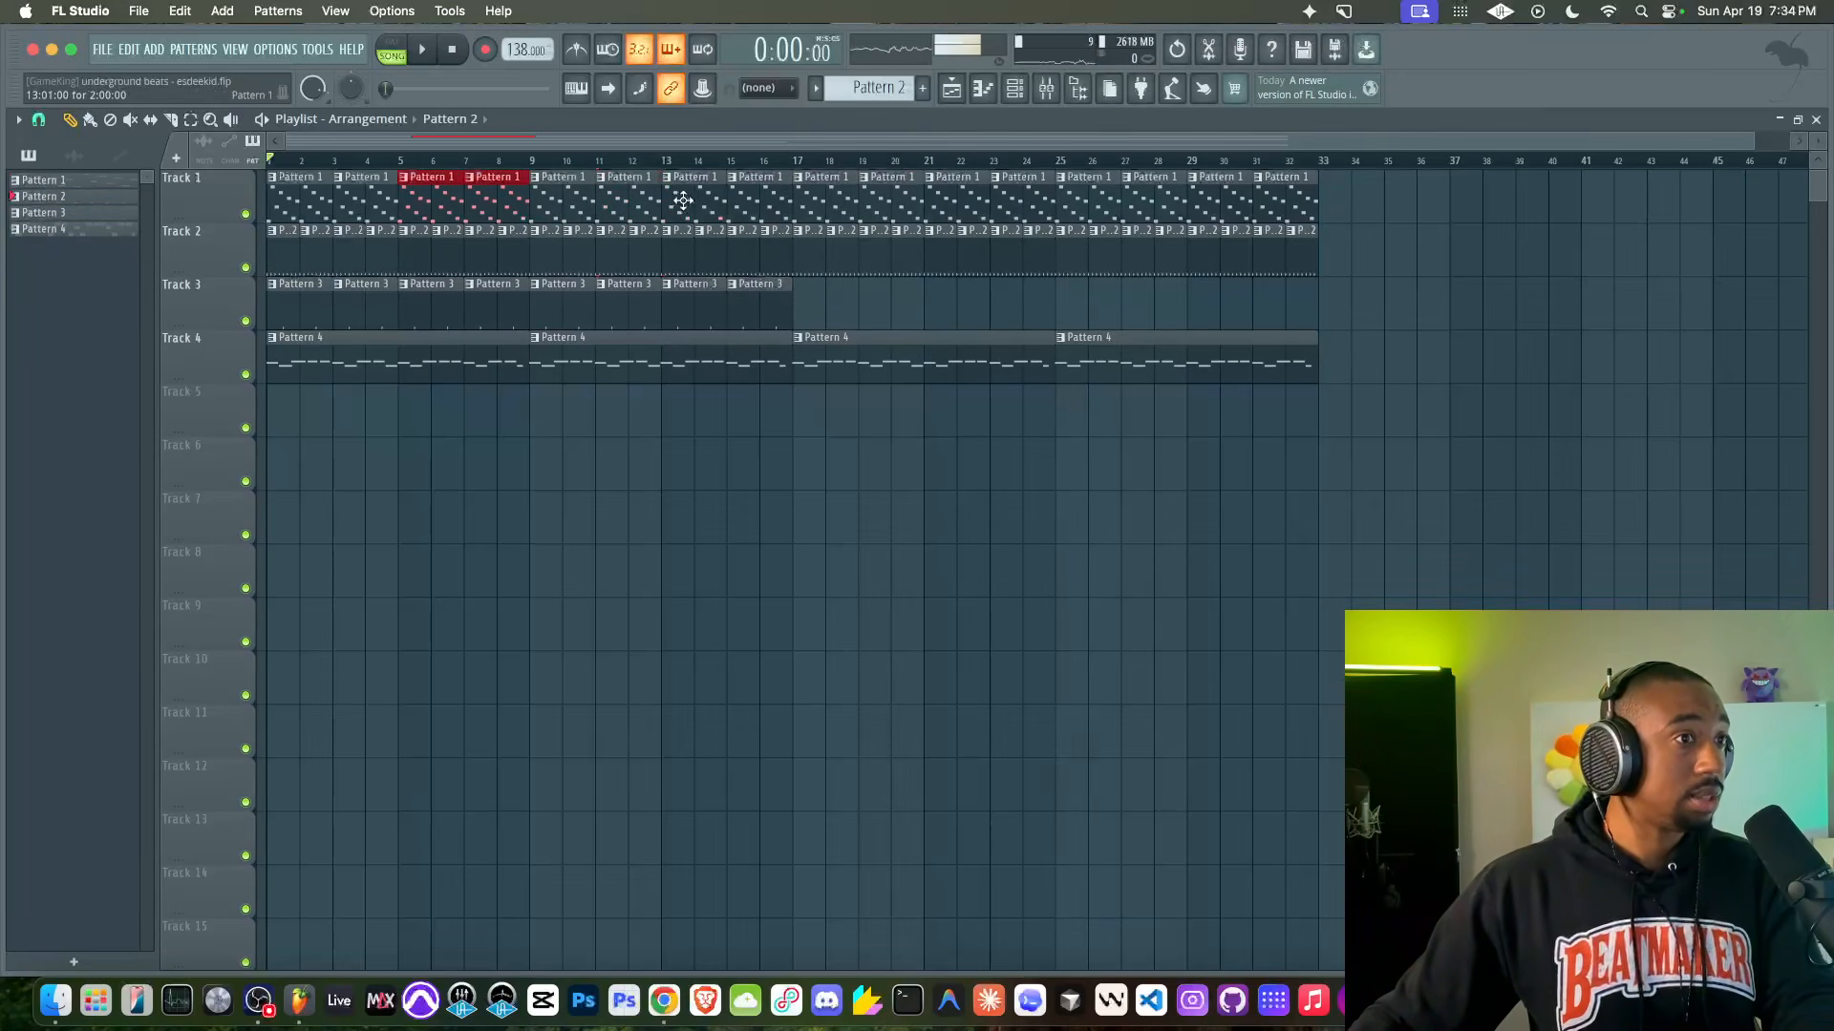
pyautogui.moveTo(682, 200); pyautogui.dragTo(745, 205)
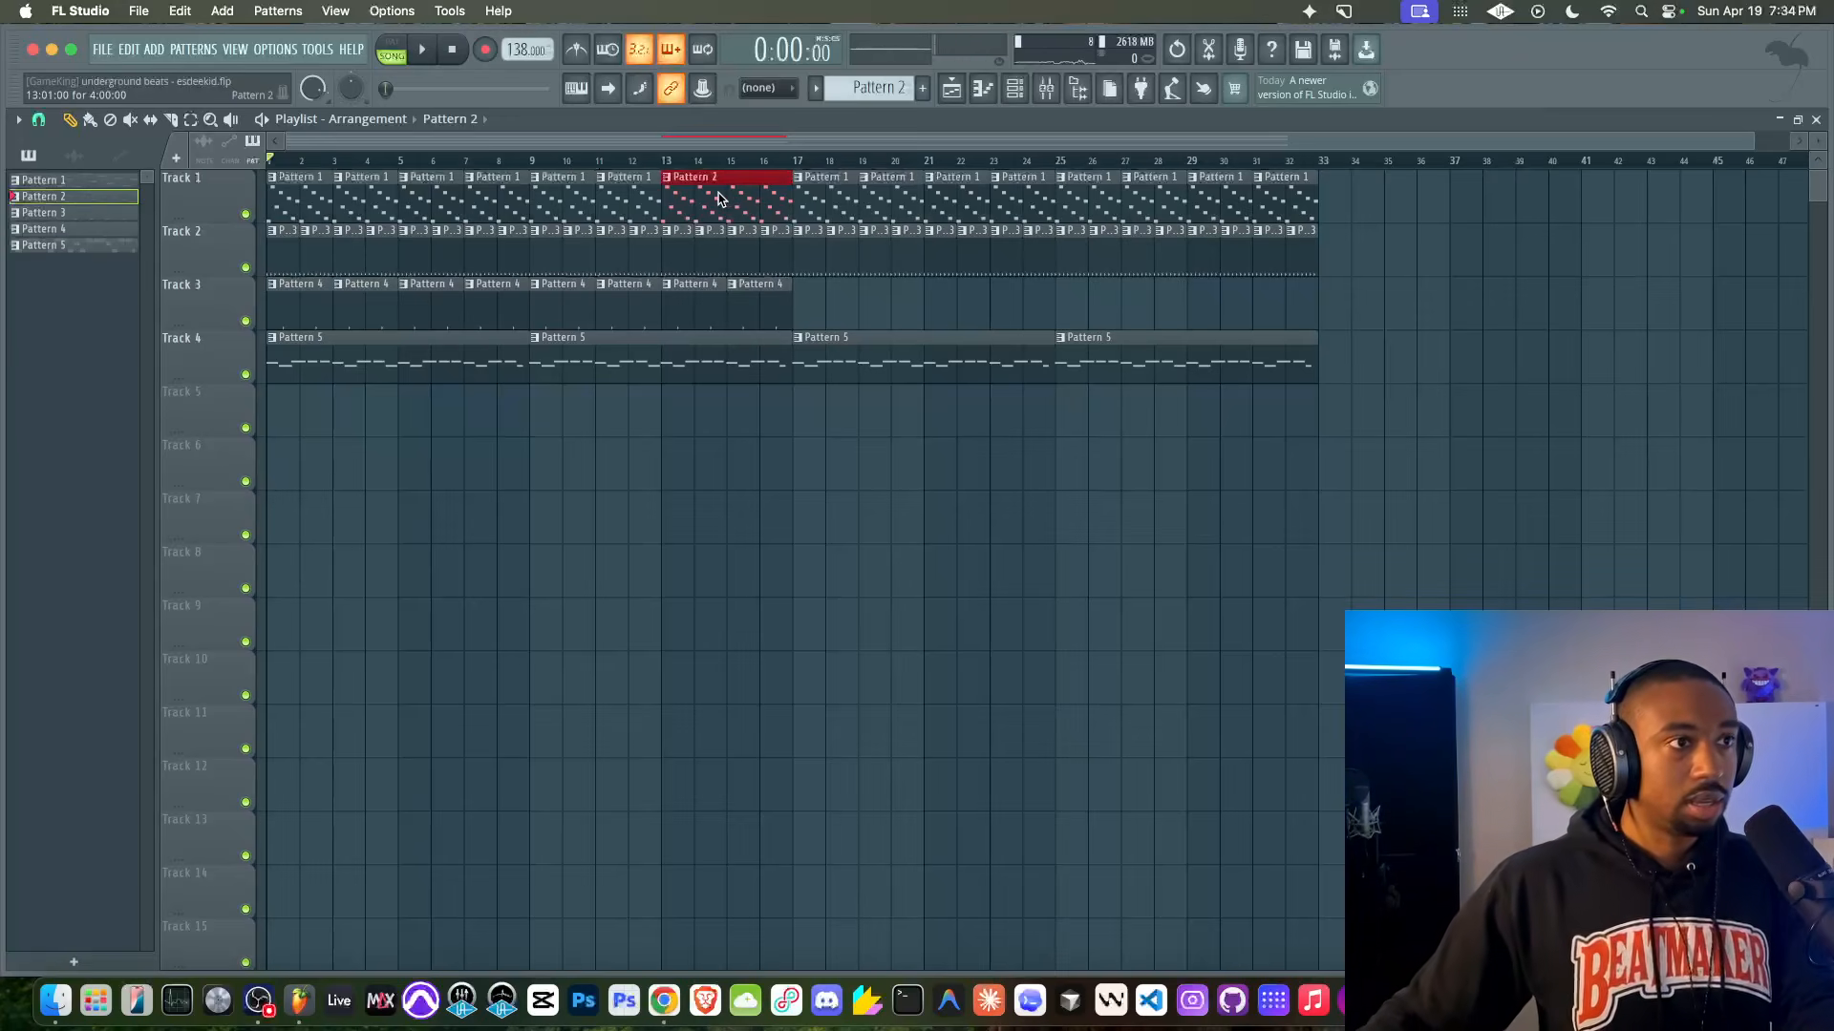
# Step: Open the merged clip's Serum 2 notes, create an empty Pattern 6 and play the arrangement
pyautogui.doubleClick(718, 198)
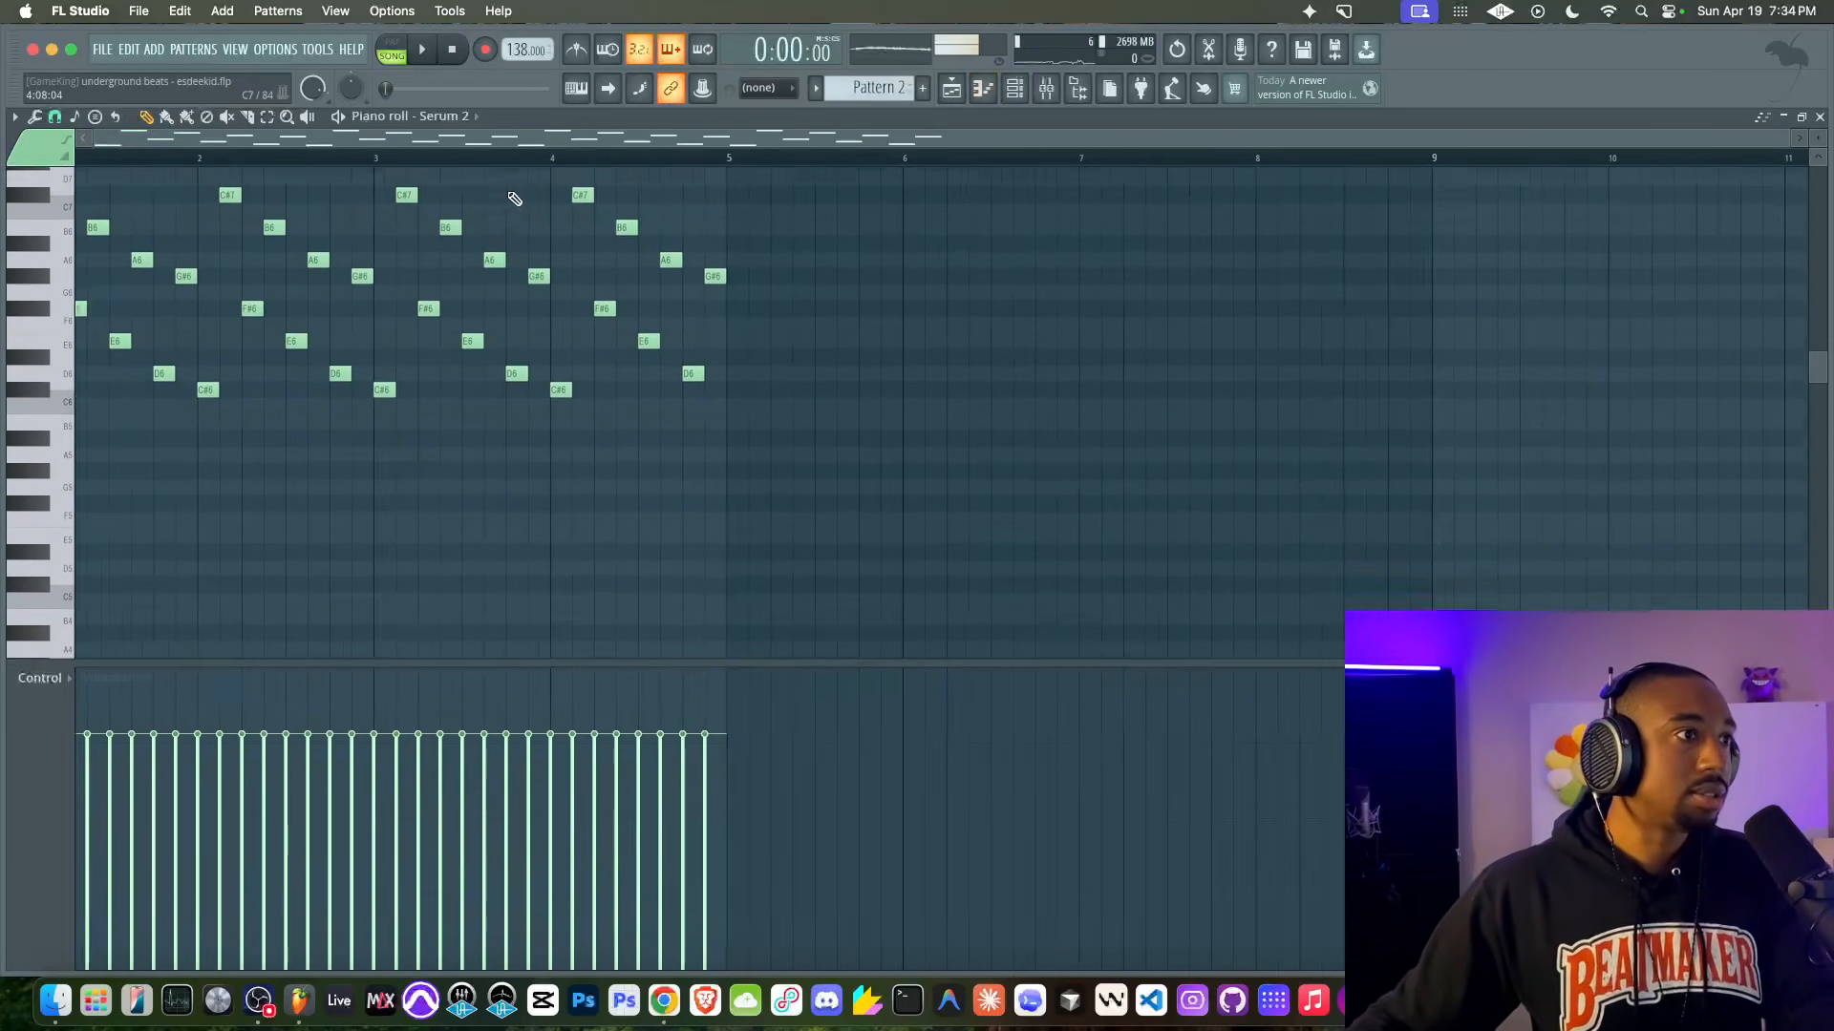
pyautogui.click(923, 87)
pyautogui.press('Return')
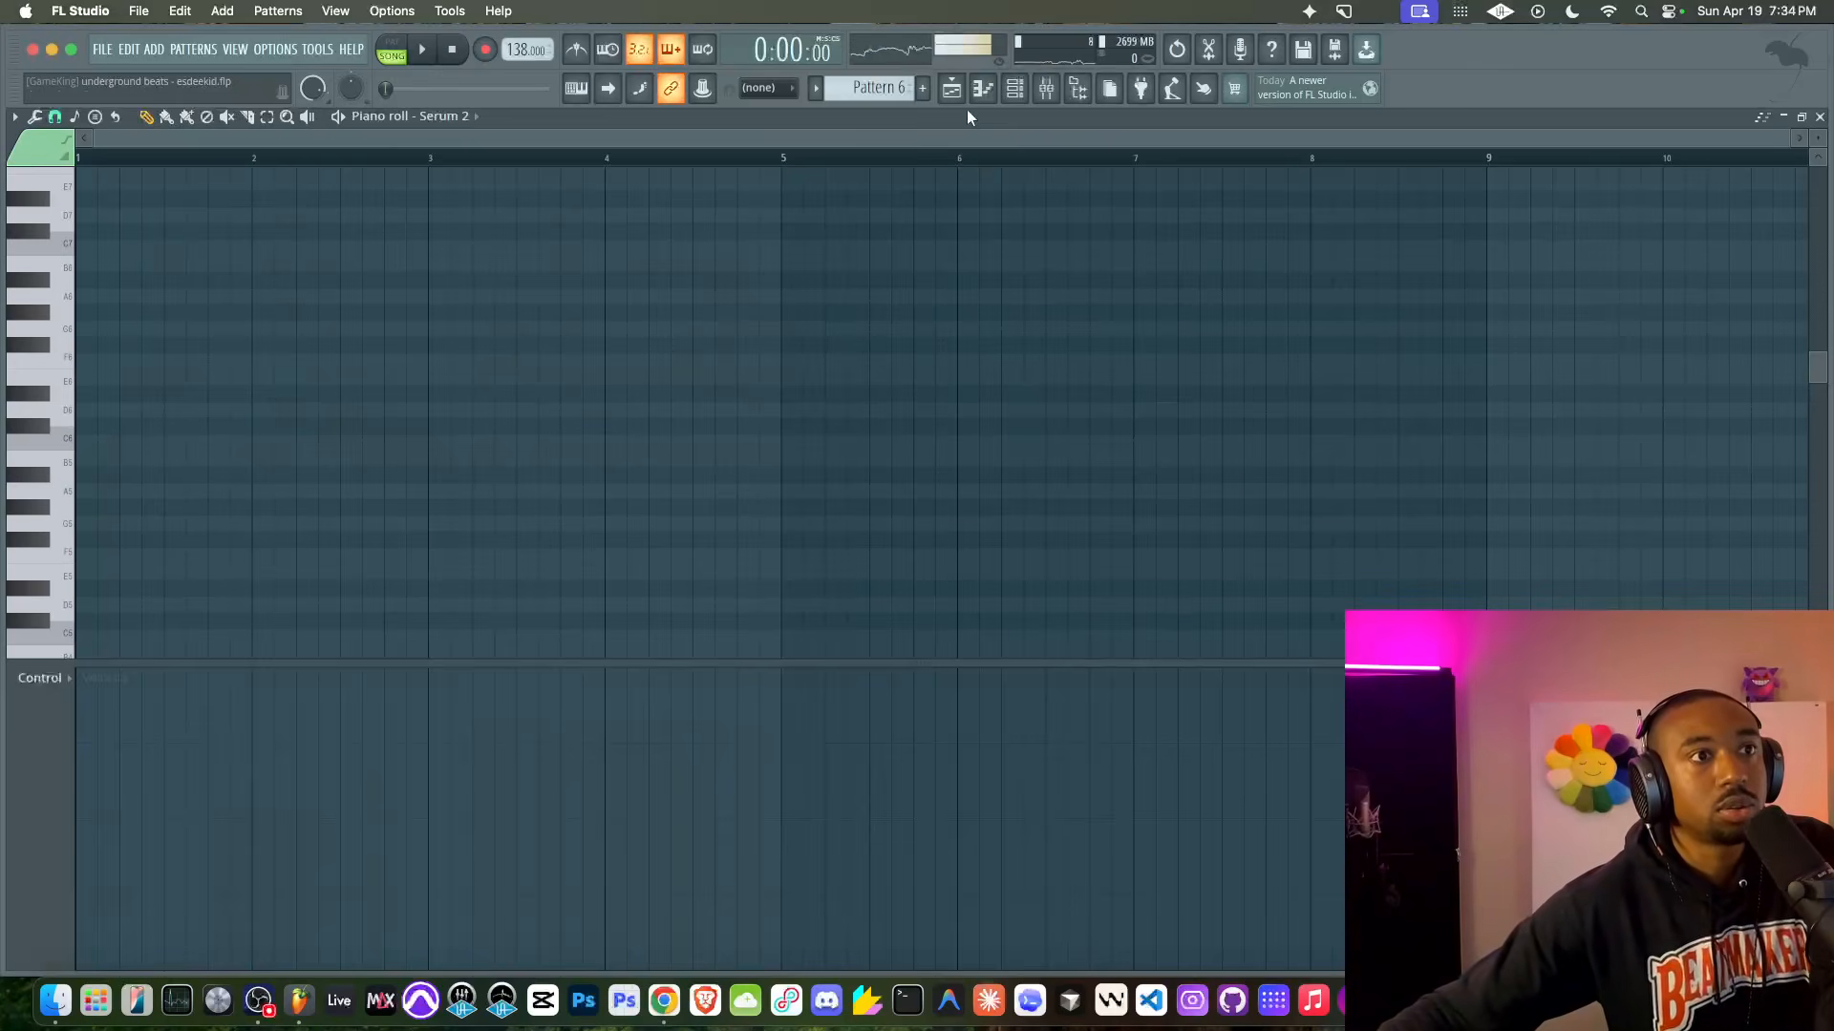
pyautogui.press('F5')
pyautogui.press('space')
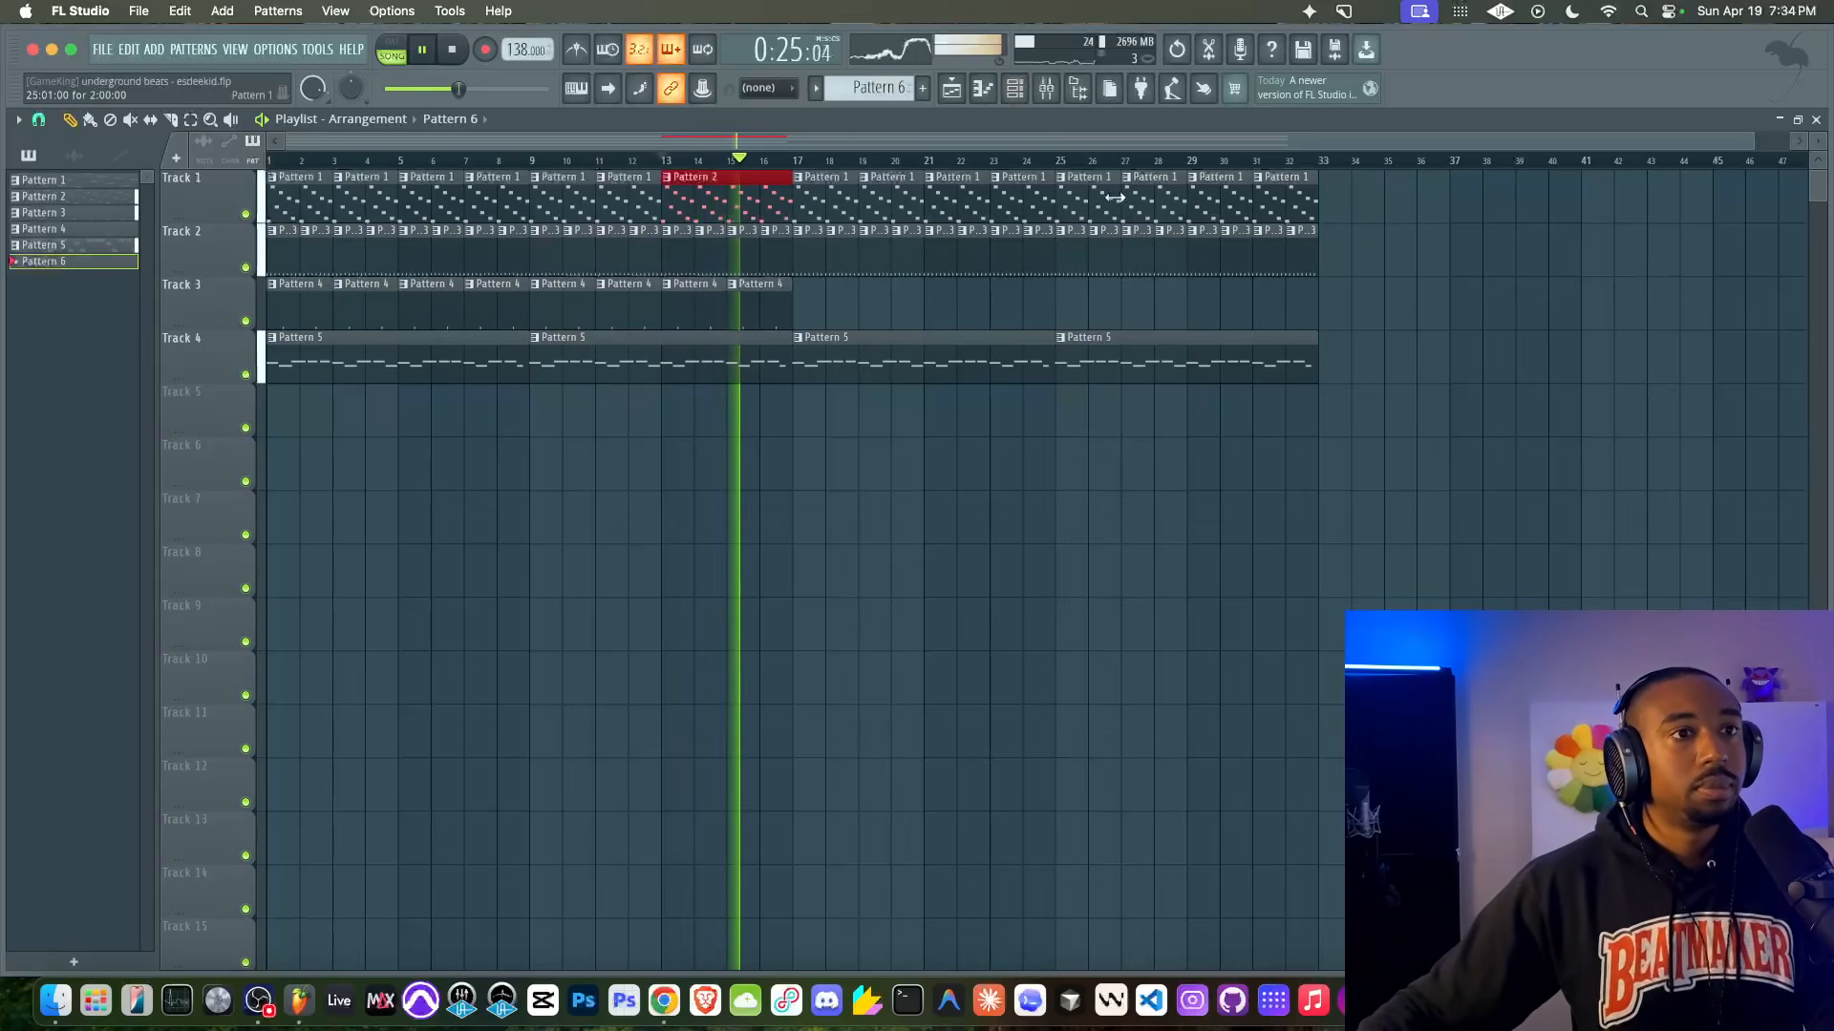
# Step: Stop playback and transpose the Serum 2 notes of the merged bar 13 clip down one octave
pyautogui.press('space')
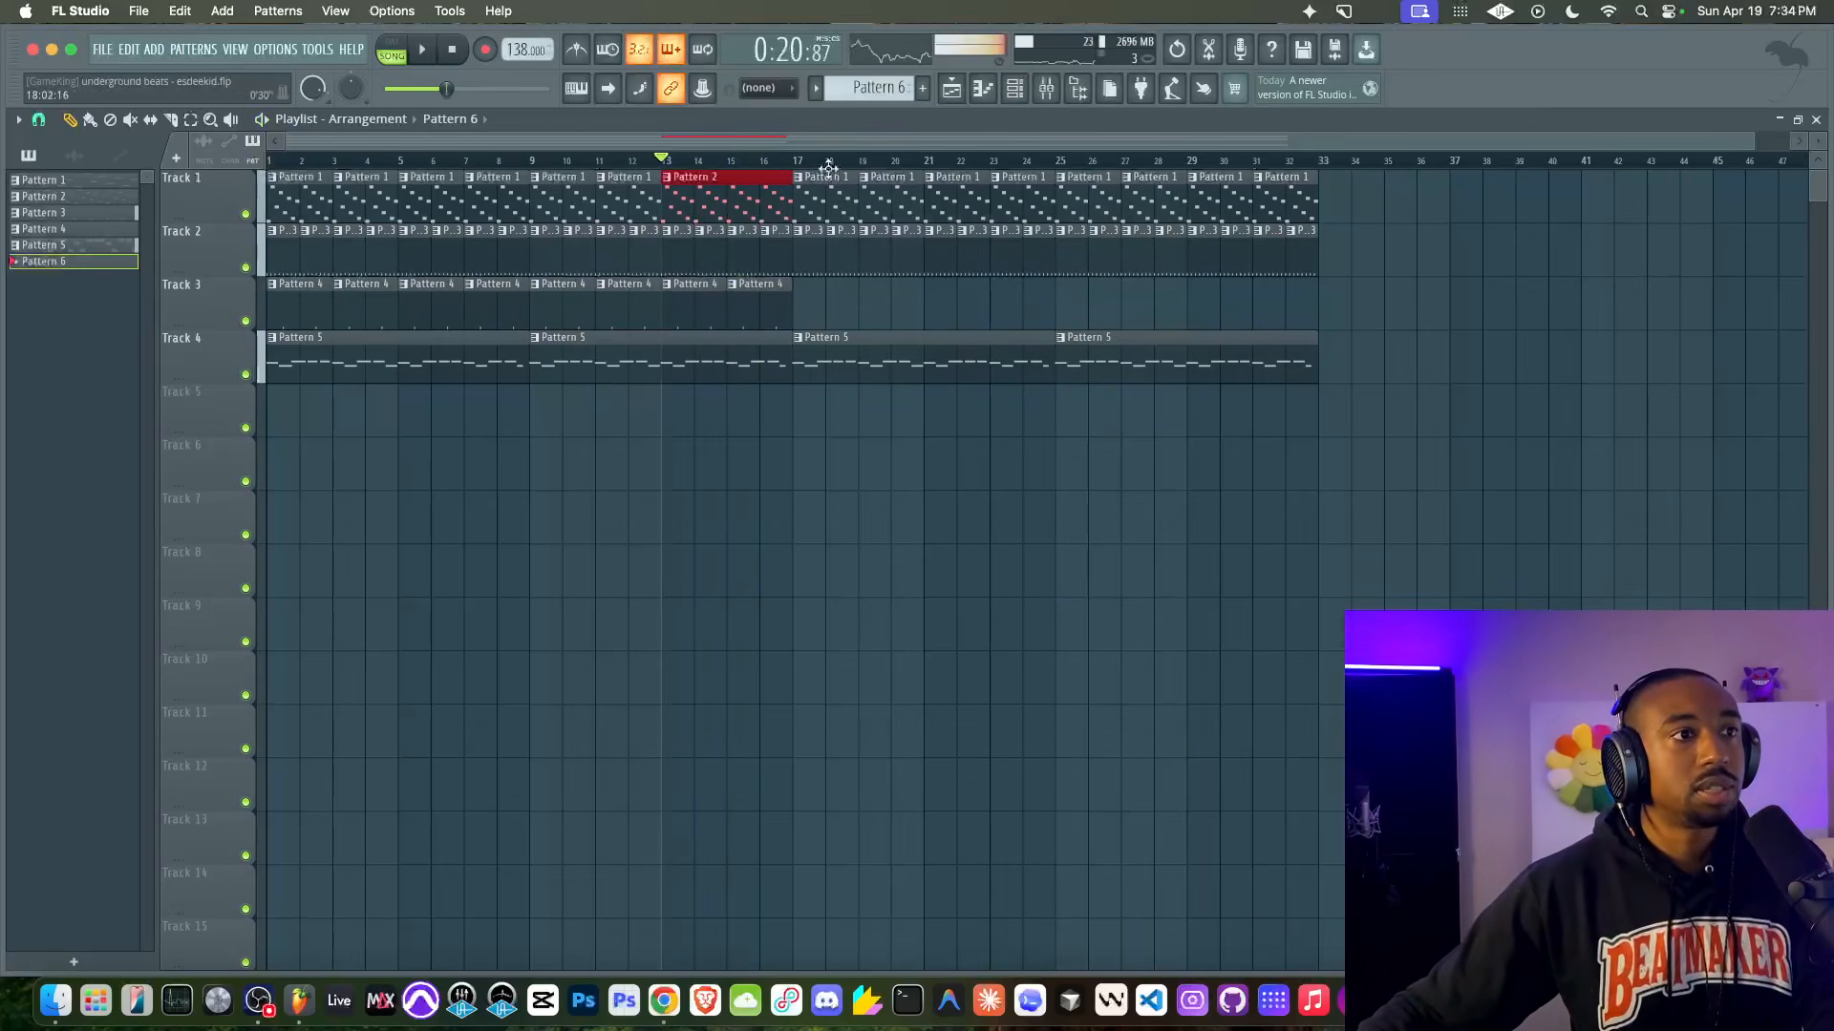
pyautogui.doubleClick(707, 208)
pyautogui.hotkey('ctrl', 'Down')
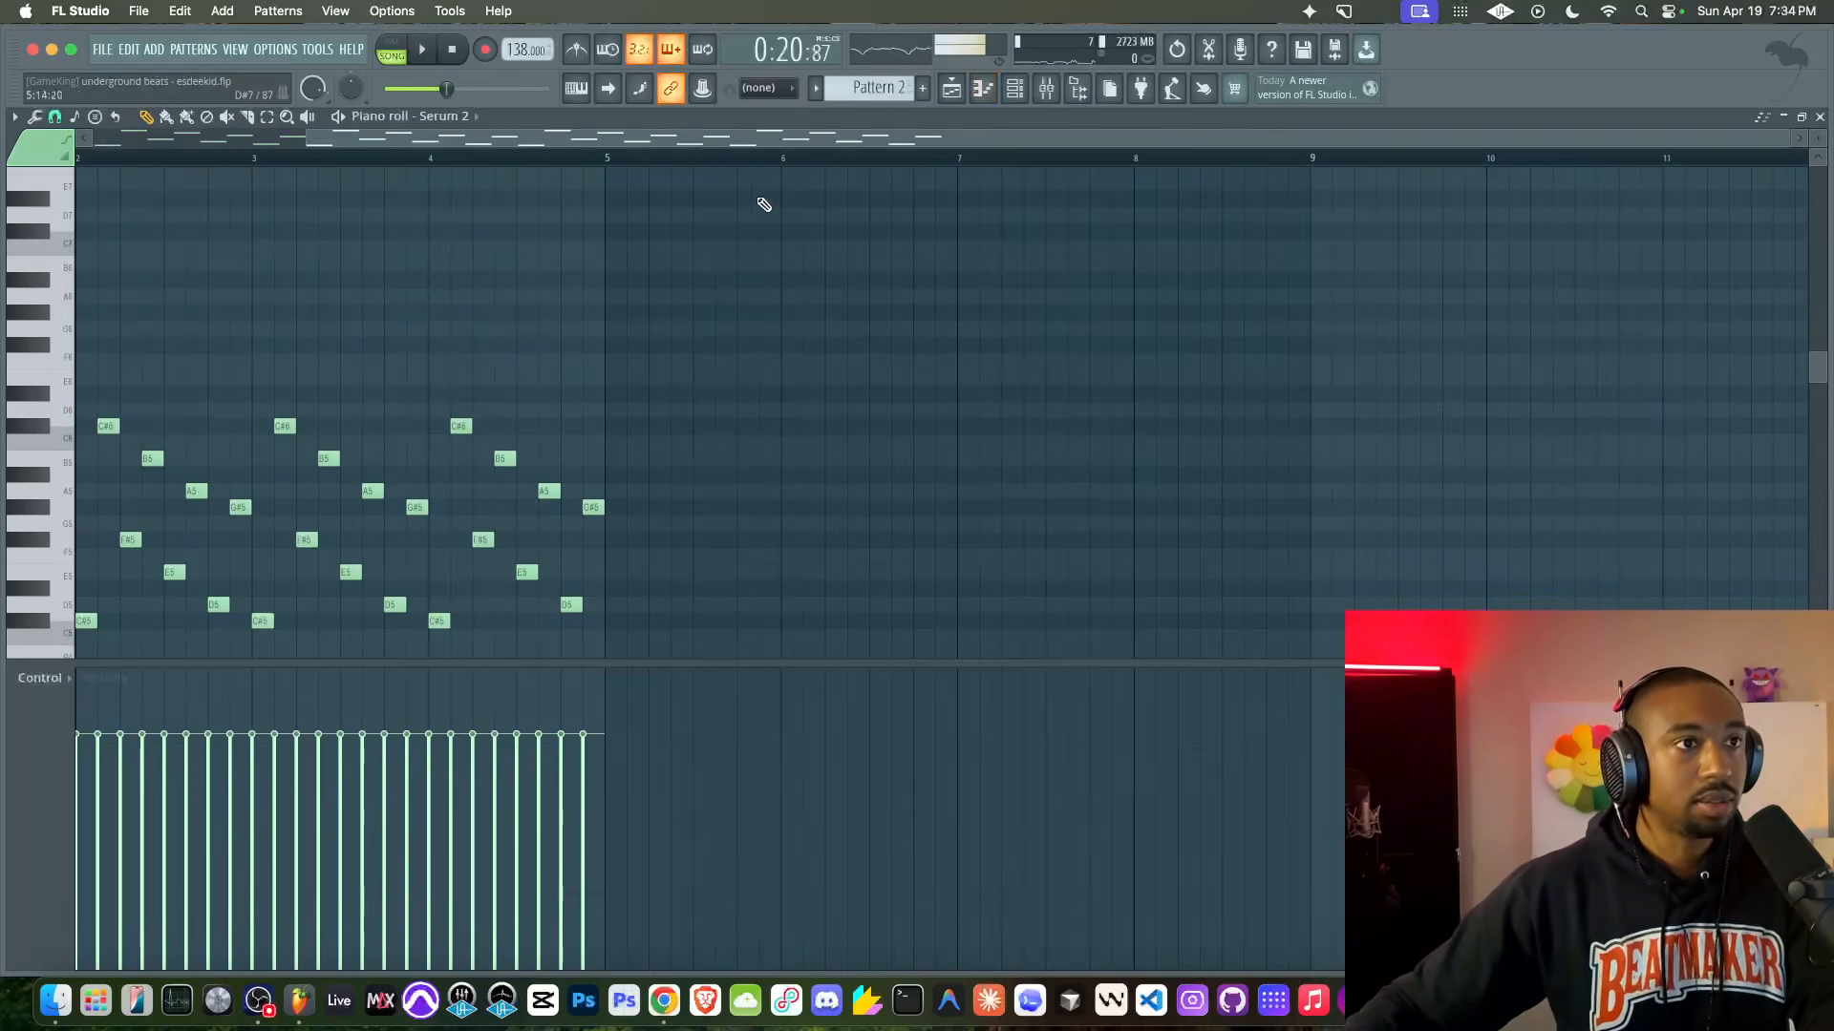
# Step: Load Gross Beat in slot 1 of the Serum 2 mixer track with the Momentary preset
pyautogui.click(1011, 89)
pyautogui.click(1062, 89)
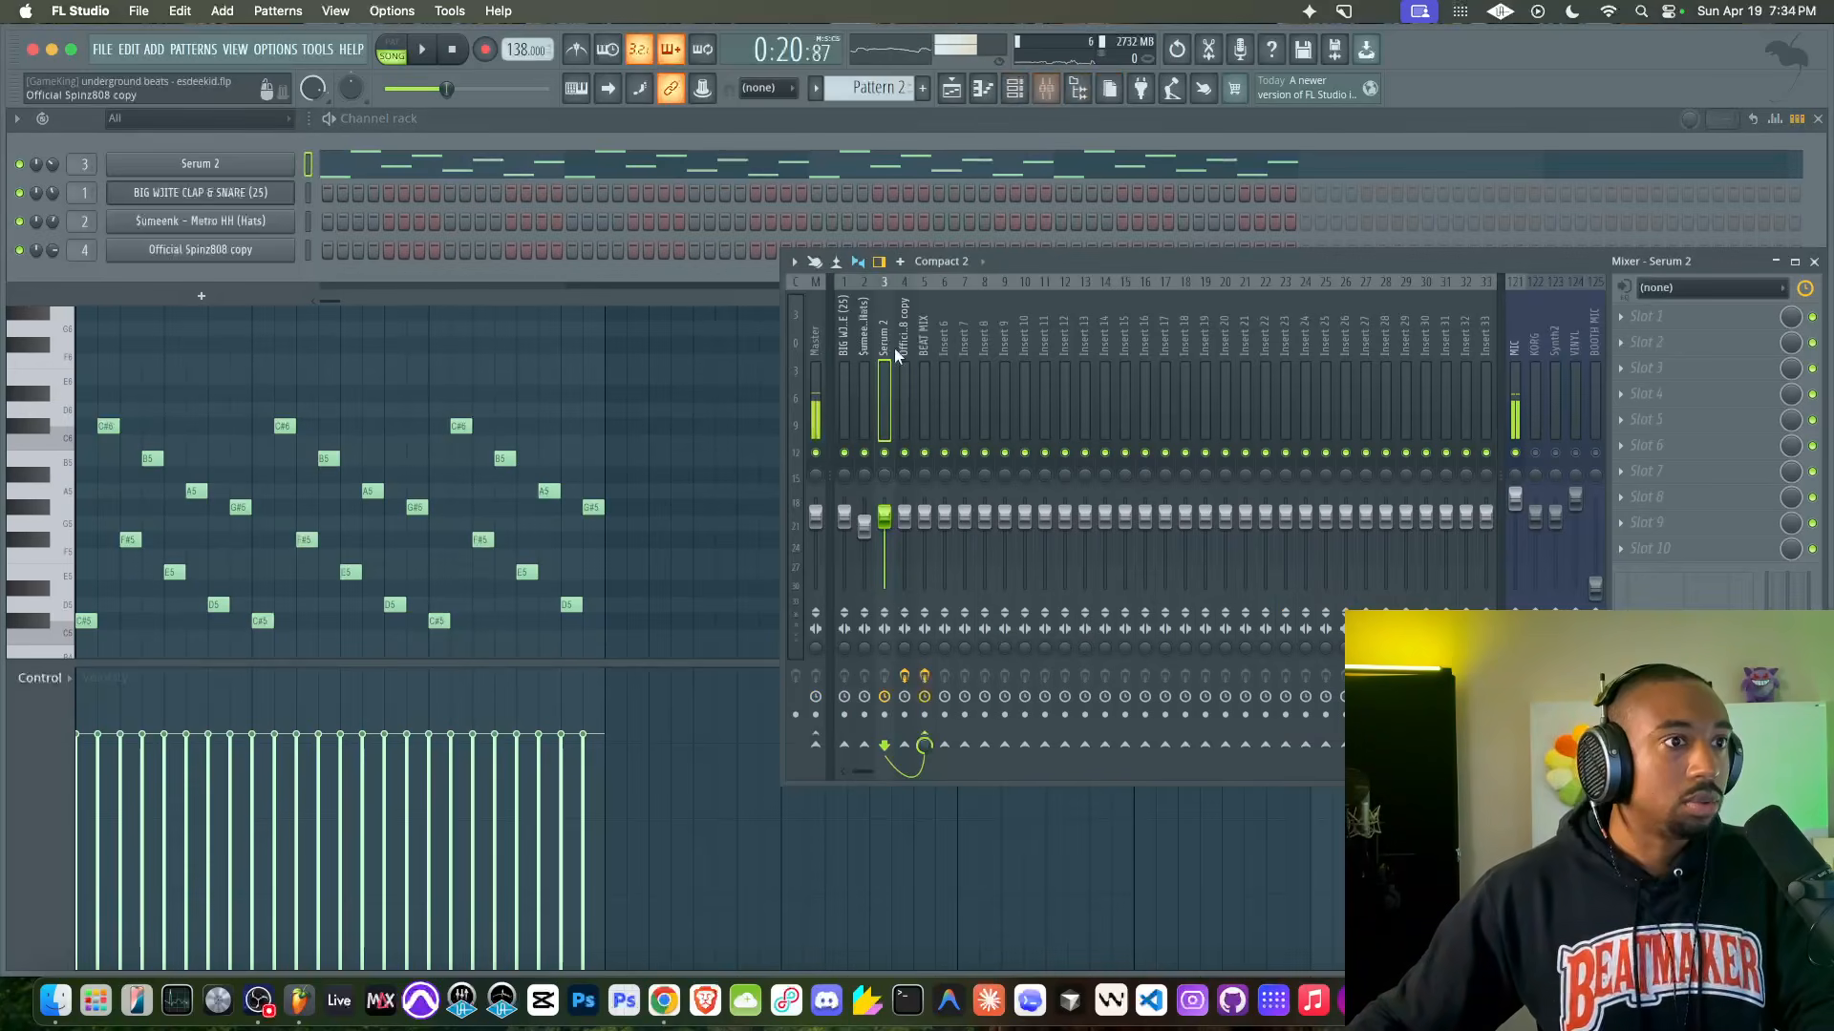
pyautogui.click(1778, 316)
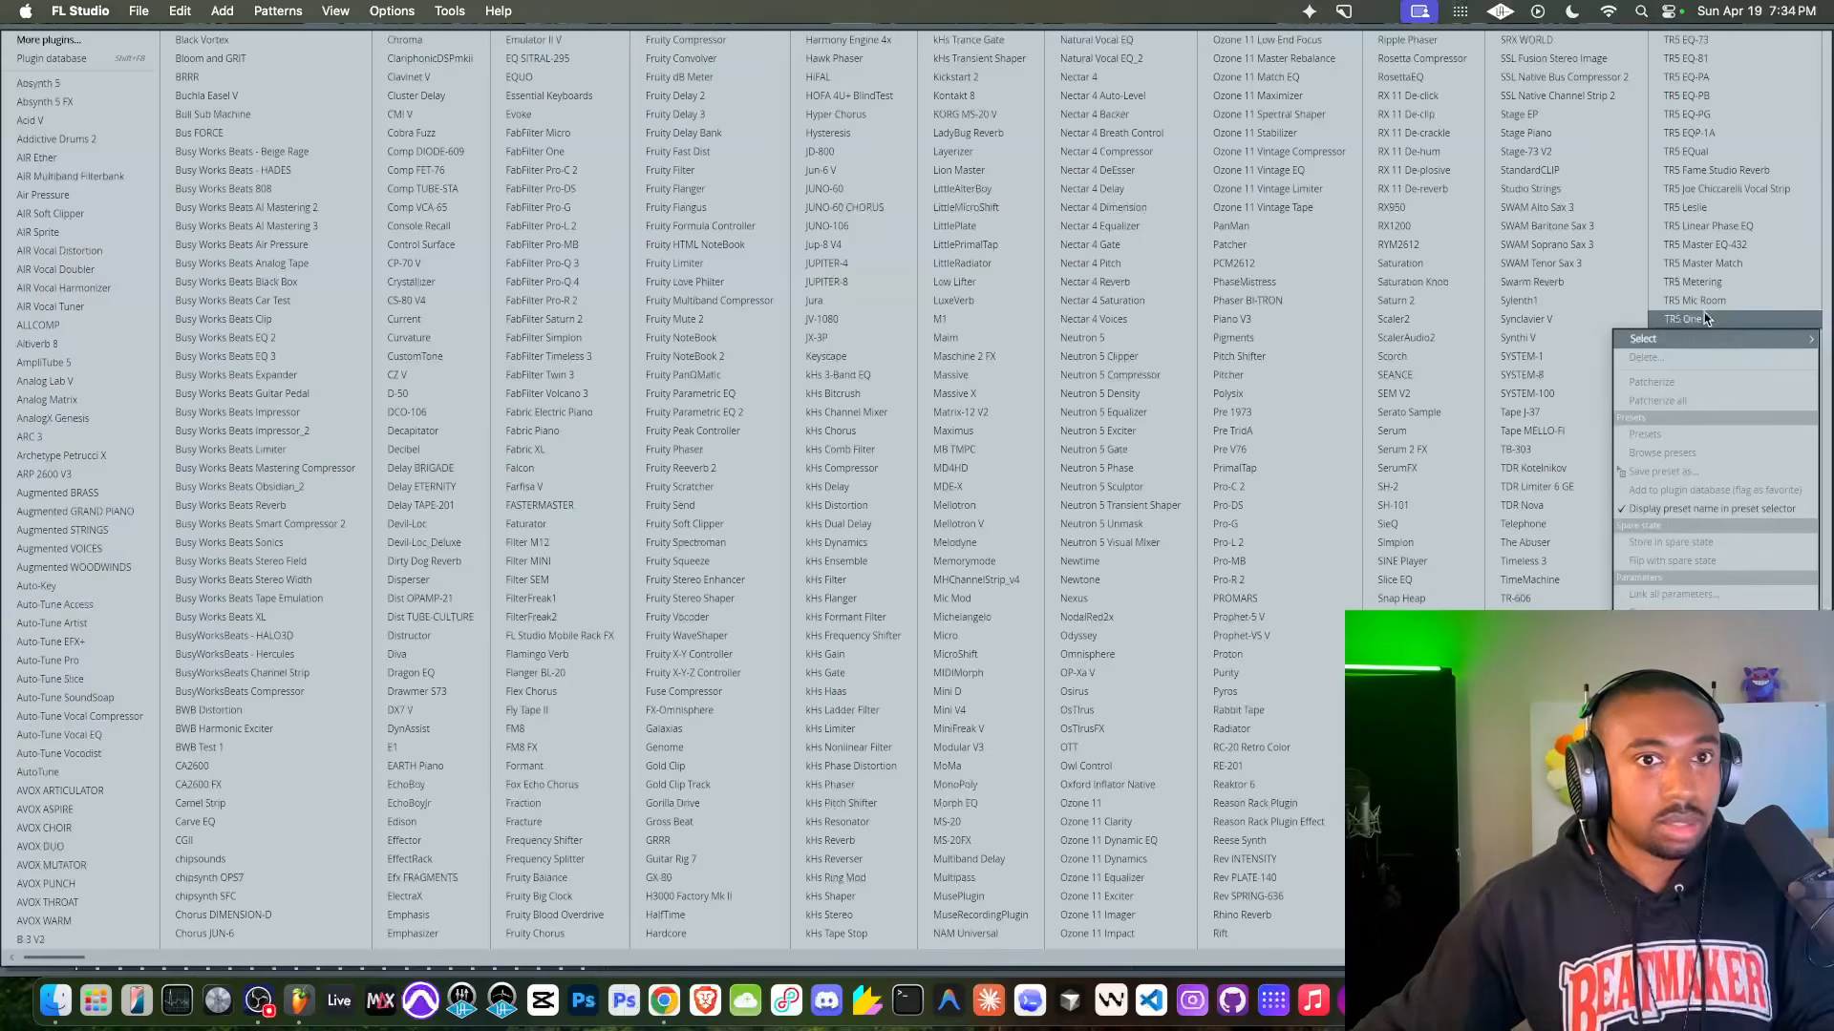
pyautogui.click(680, 821)
pyautogui.click(741, 313)
pyautogui.click(776, 370)
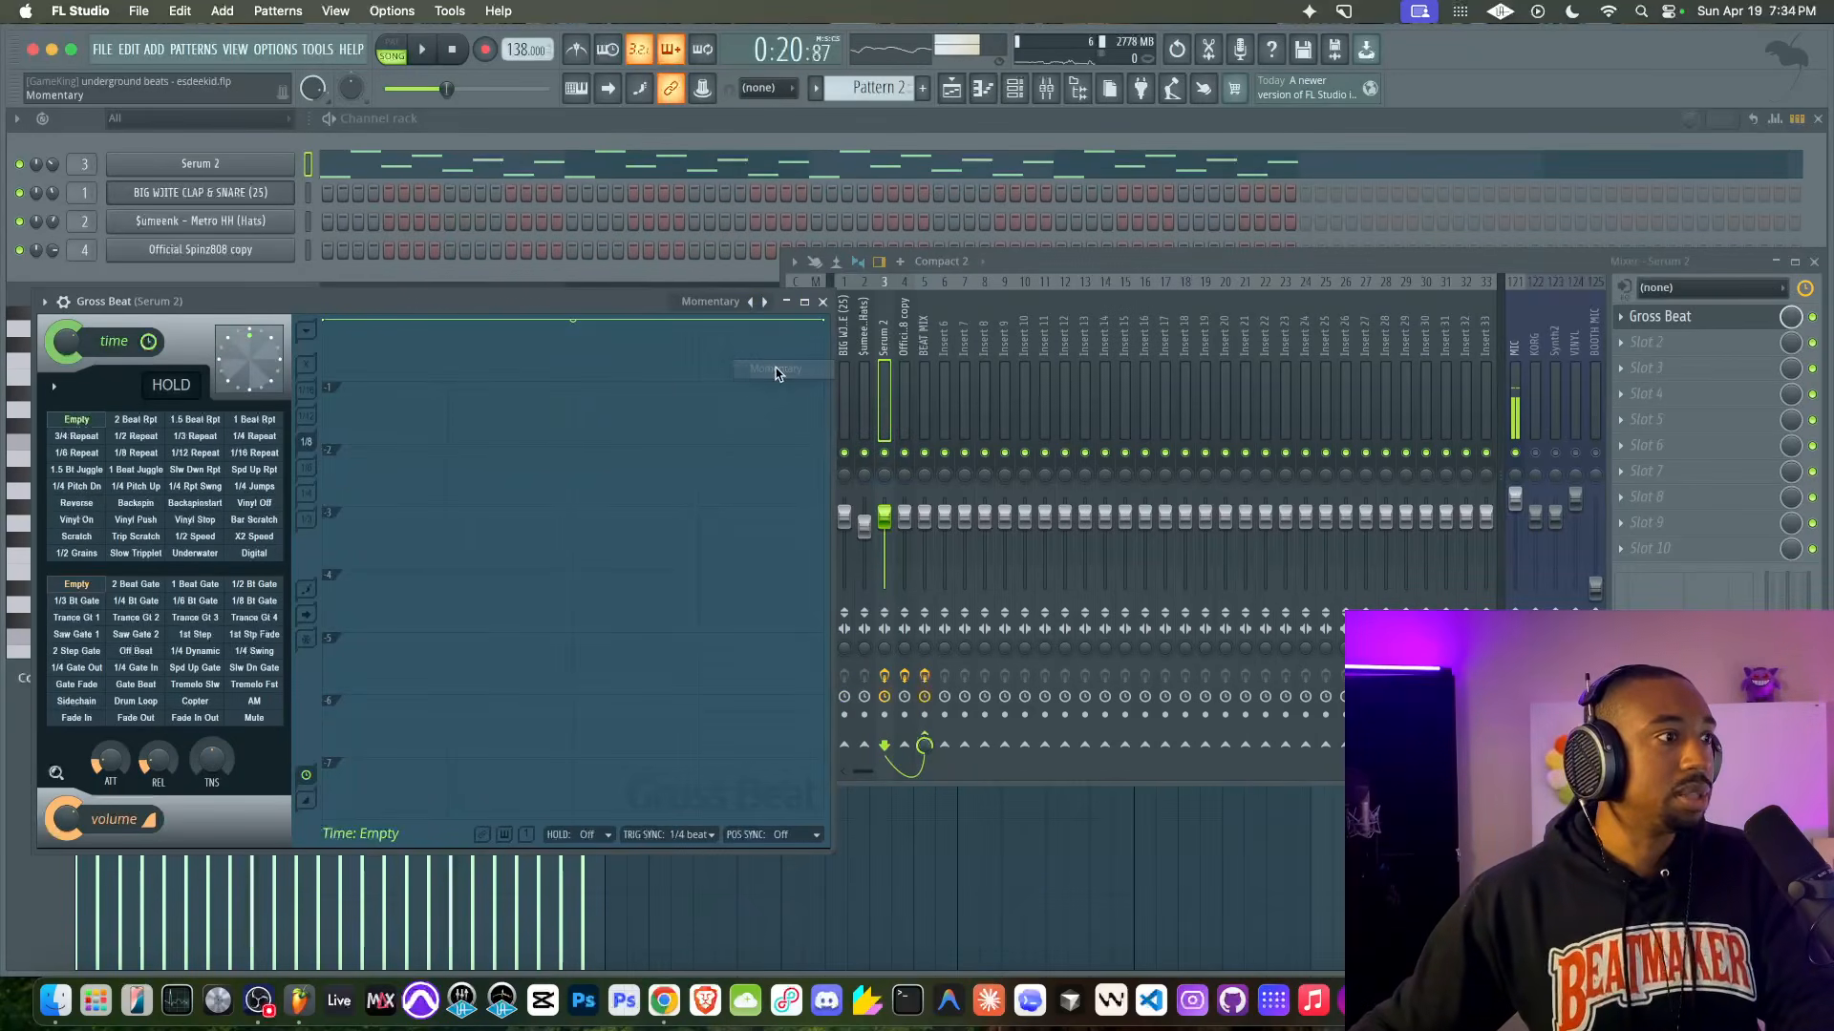
# Step: Set Gross Beat's time effect to X2 Speed and play the arrangement to hear it
pyautogui.click(256, 536)
pyautogui.press('space')
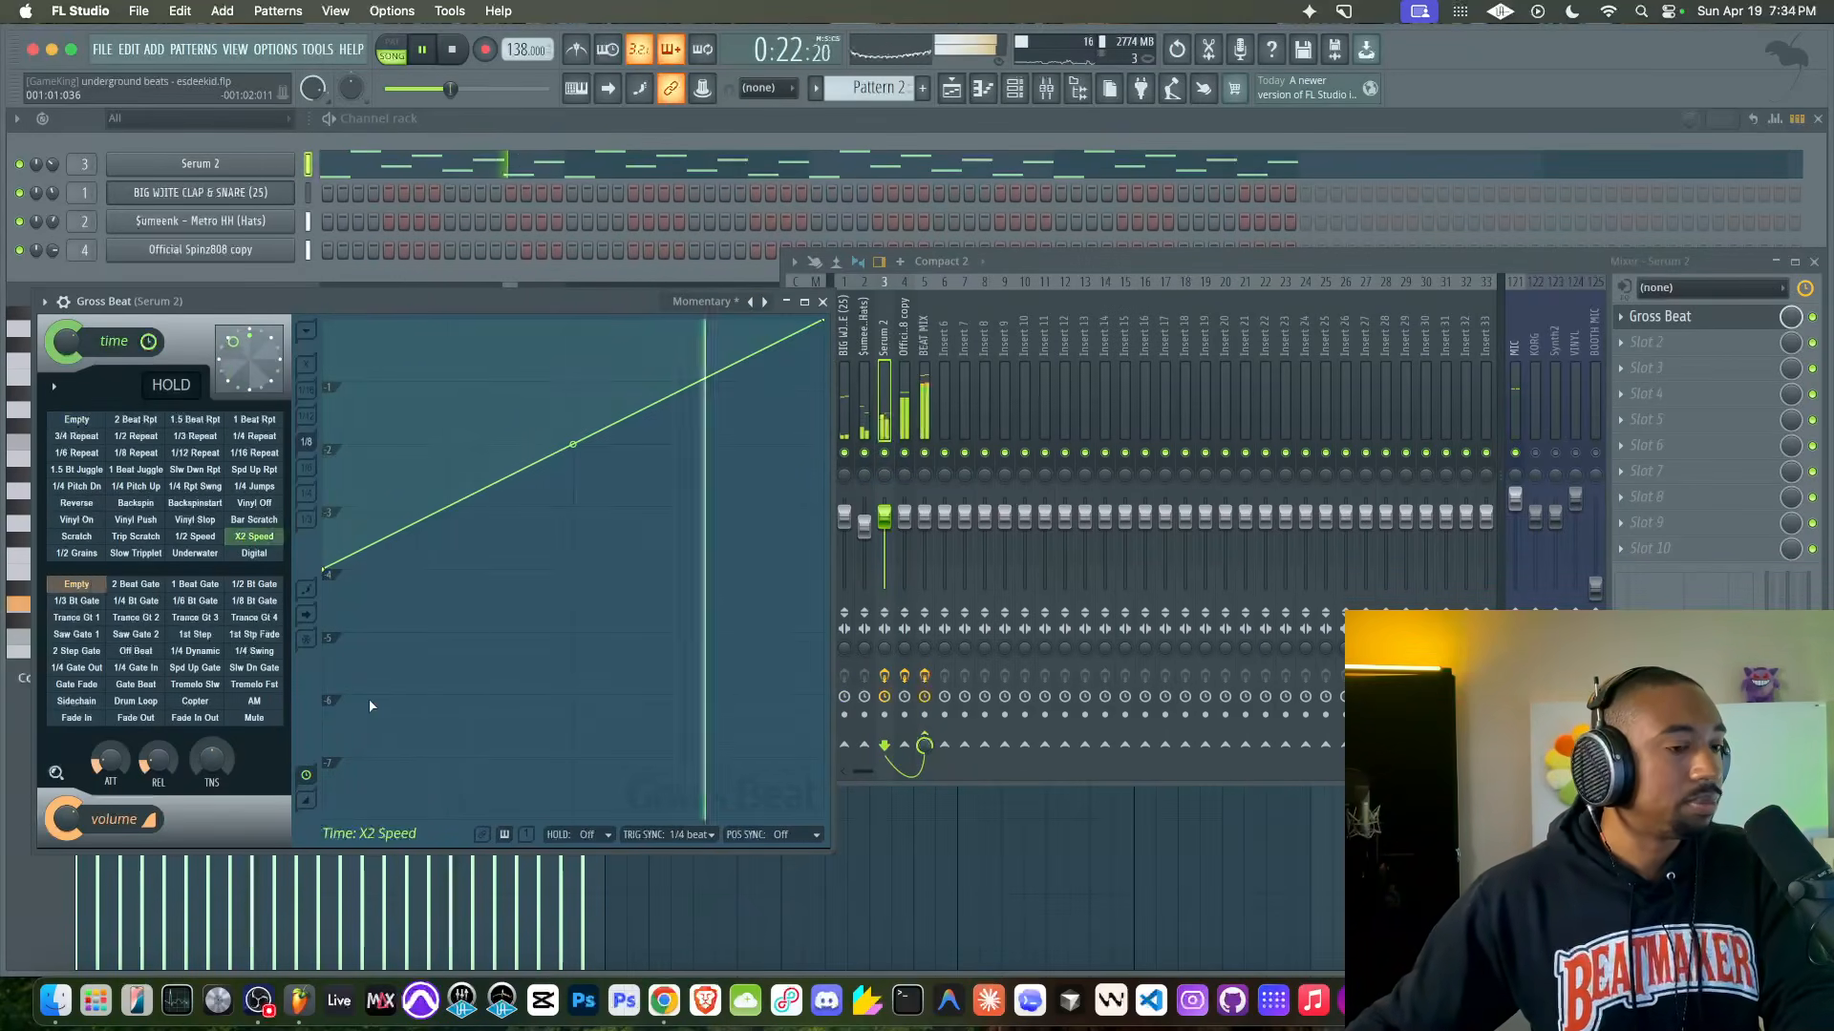
pyautogui.click(1628, 335)
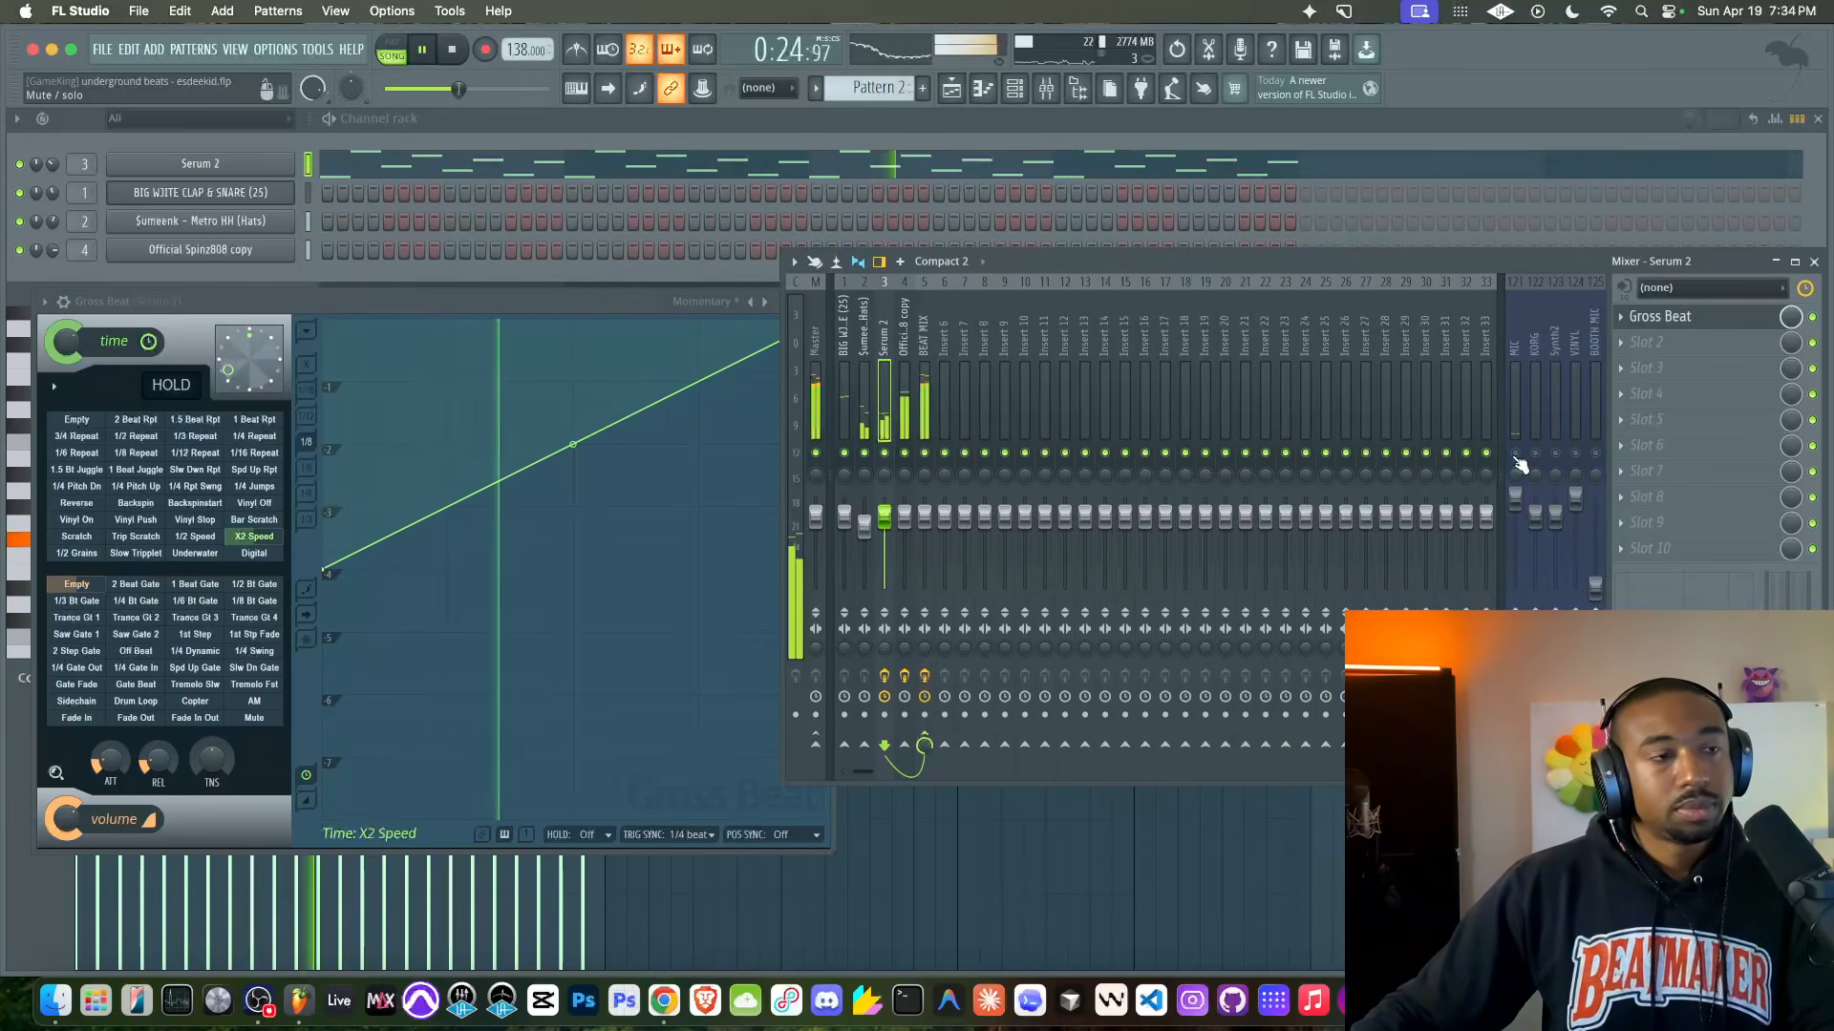
# Step: Stop playback, remove Gross Beat from the Serum 2 mixer track and close the mixer
pyautogui.press('space')
pyautogui.click(1620, 316)
pyautogui.click(1644, 358)
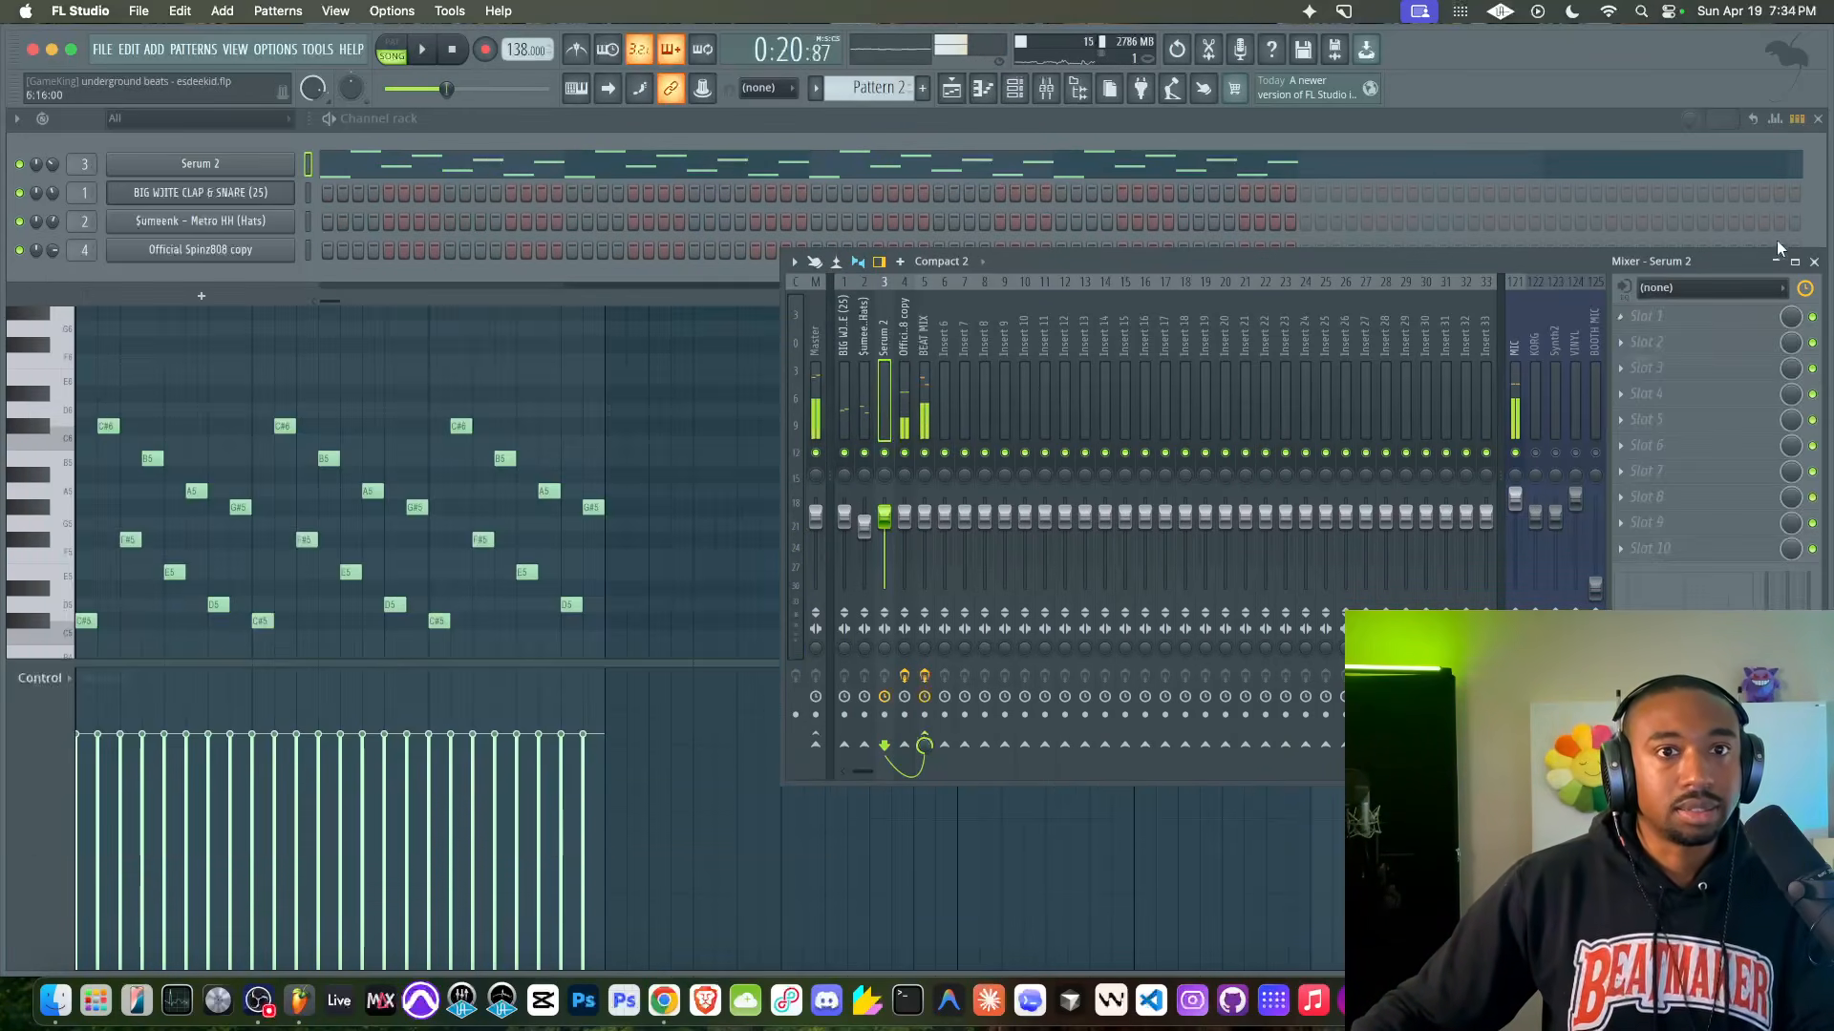
pyautogui.click(1814, 262)
# Step: Transpose Pattern 2's Serum 2 notes up one octave and return to the playlist
pyautogui.click(840, 382)
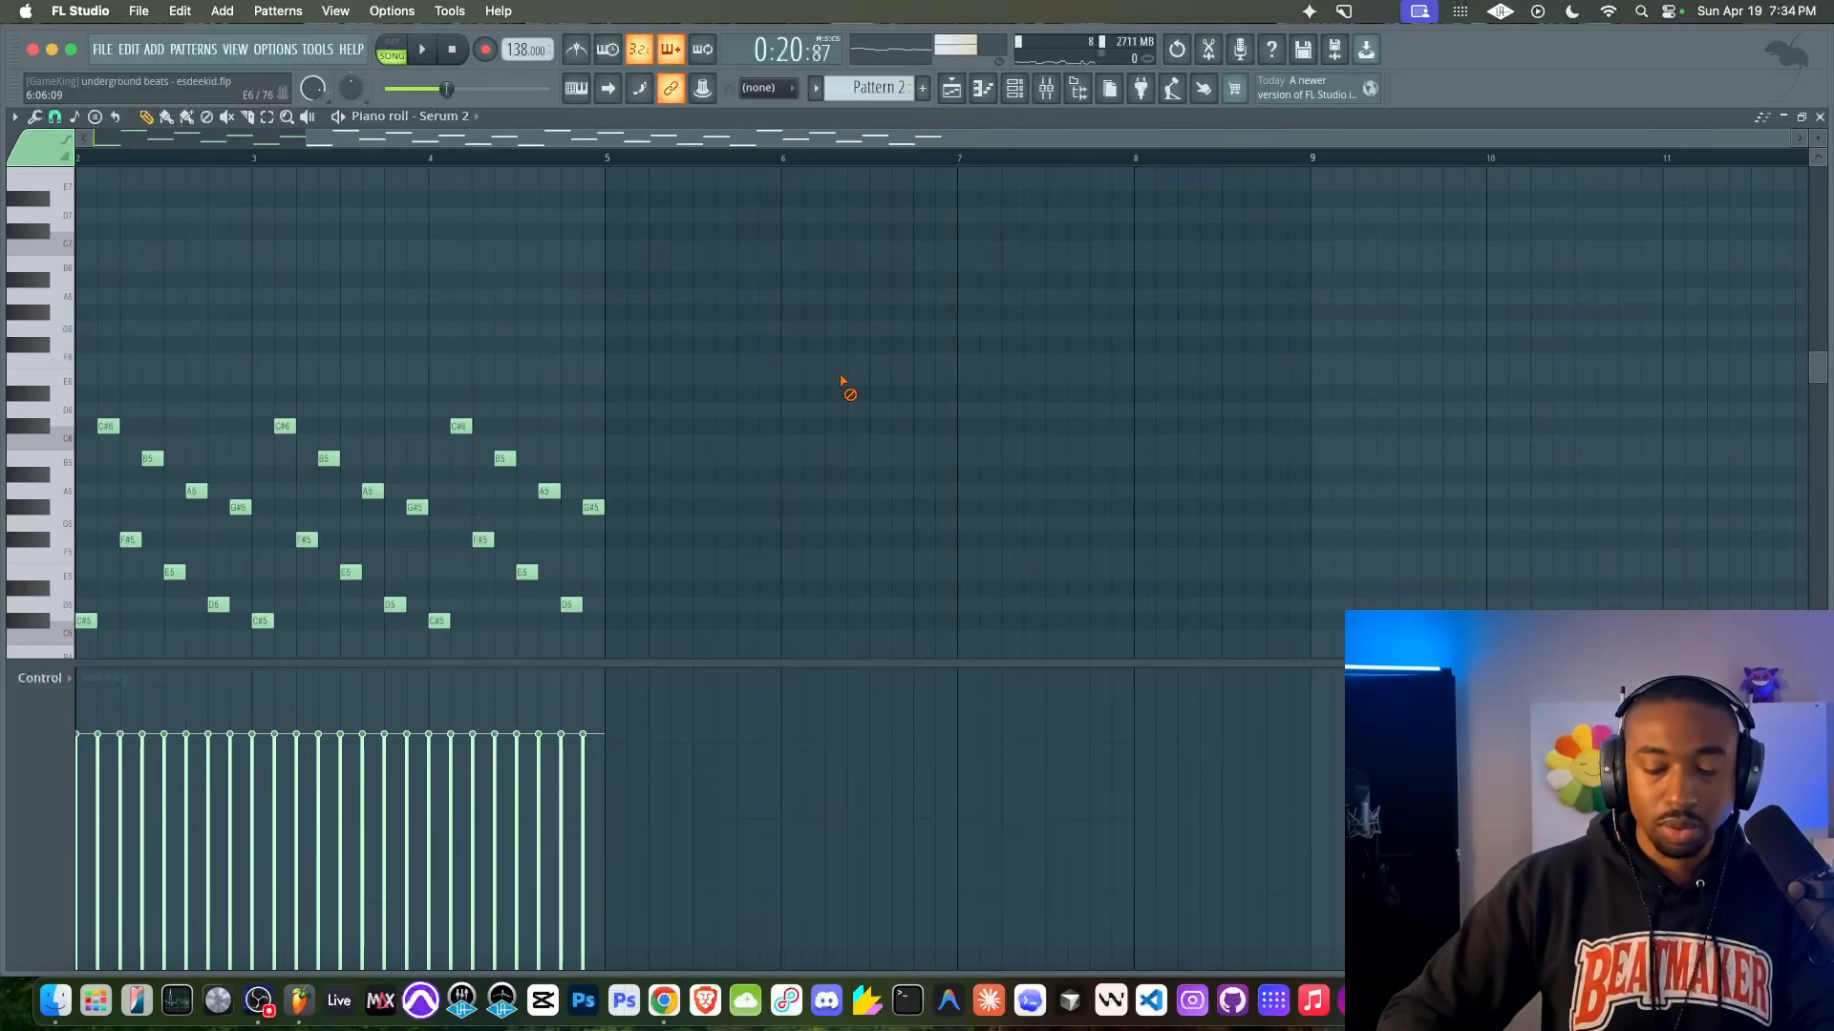
pyautogui.hotkey('ctrl', 'Up')
pyautogui.click(953, 93)
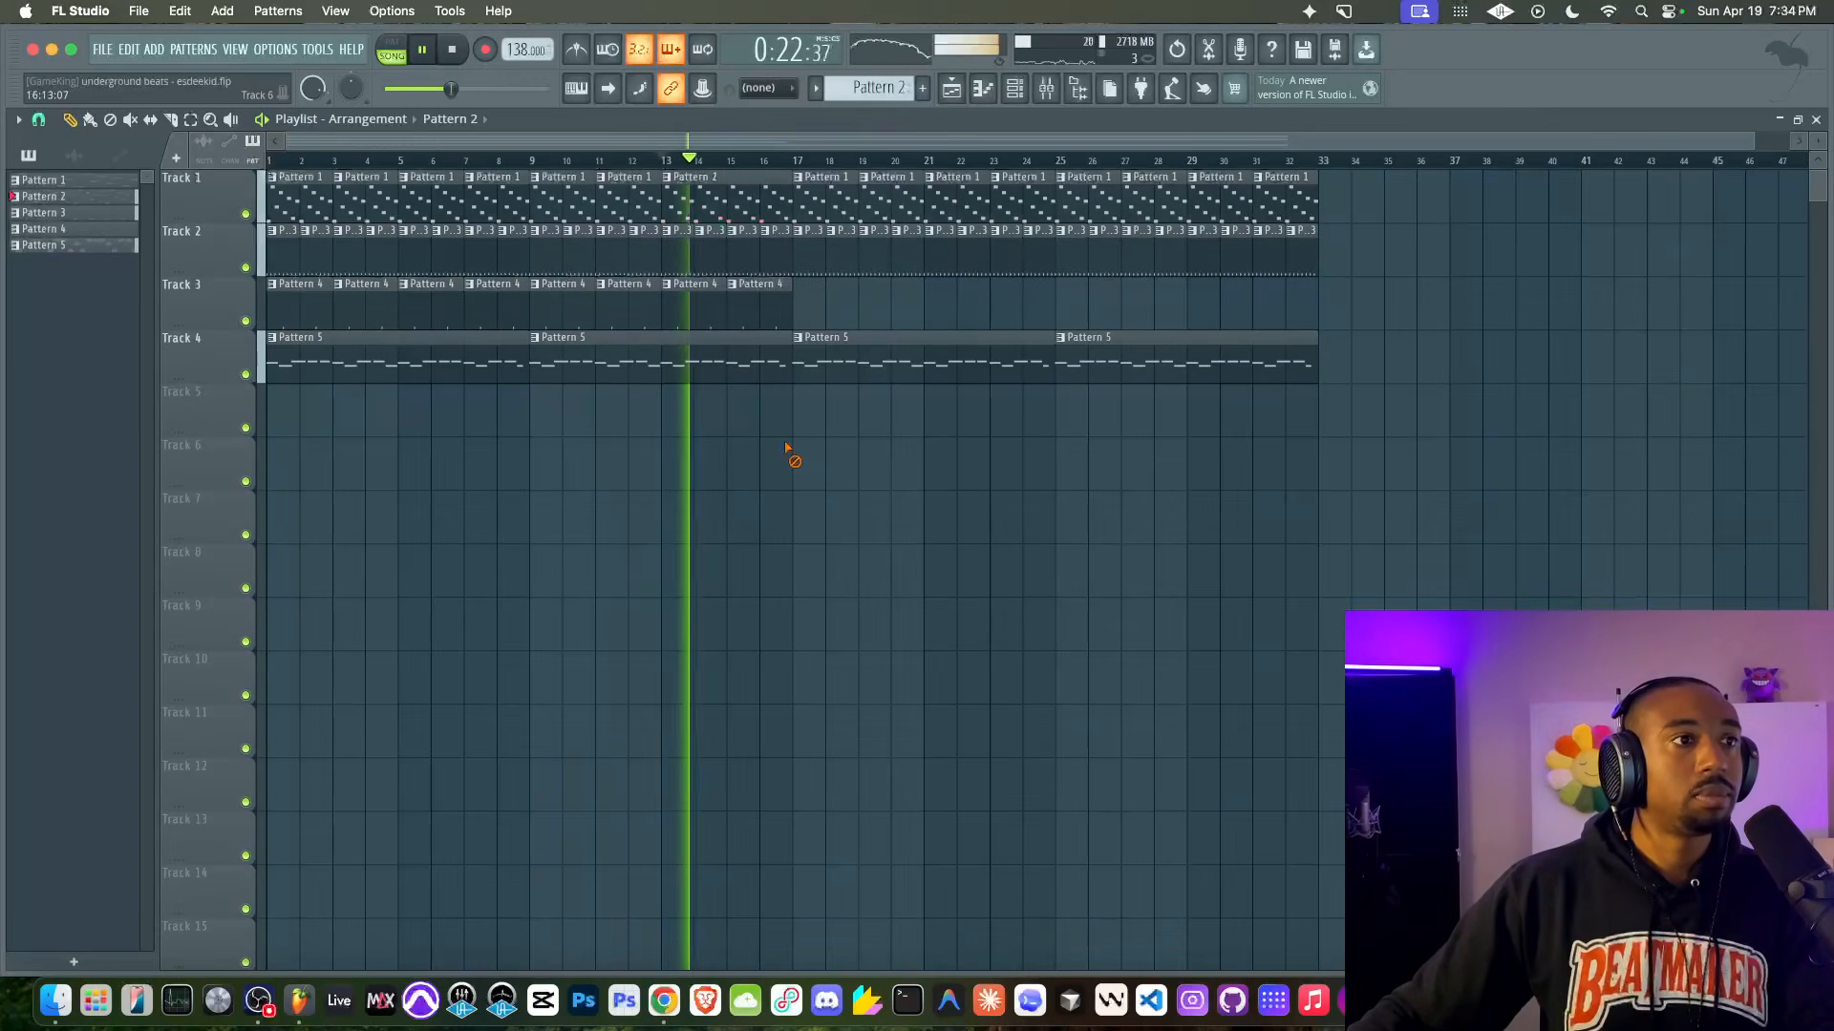
# Step: Replace the Track 1 clips from bar 29 to bar 32 with a copy of the bar 13 Pattern 2 clip
pyautogui.press('Delete')
pyautogui.keyDown('super'); pyautogui.click(767, 199); pyautogui.keyUp('super')
pyautogui.moveTo(770, 203); pyautogui.dragTo(1284, 204)
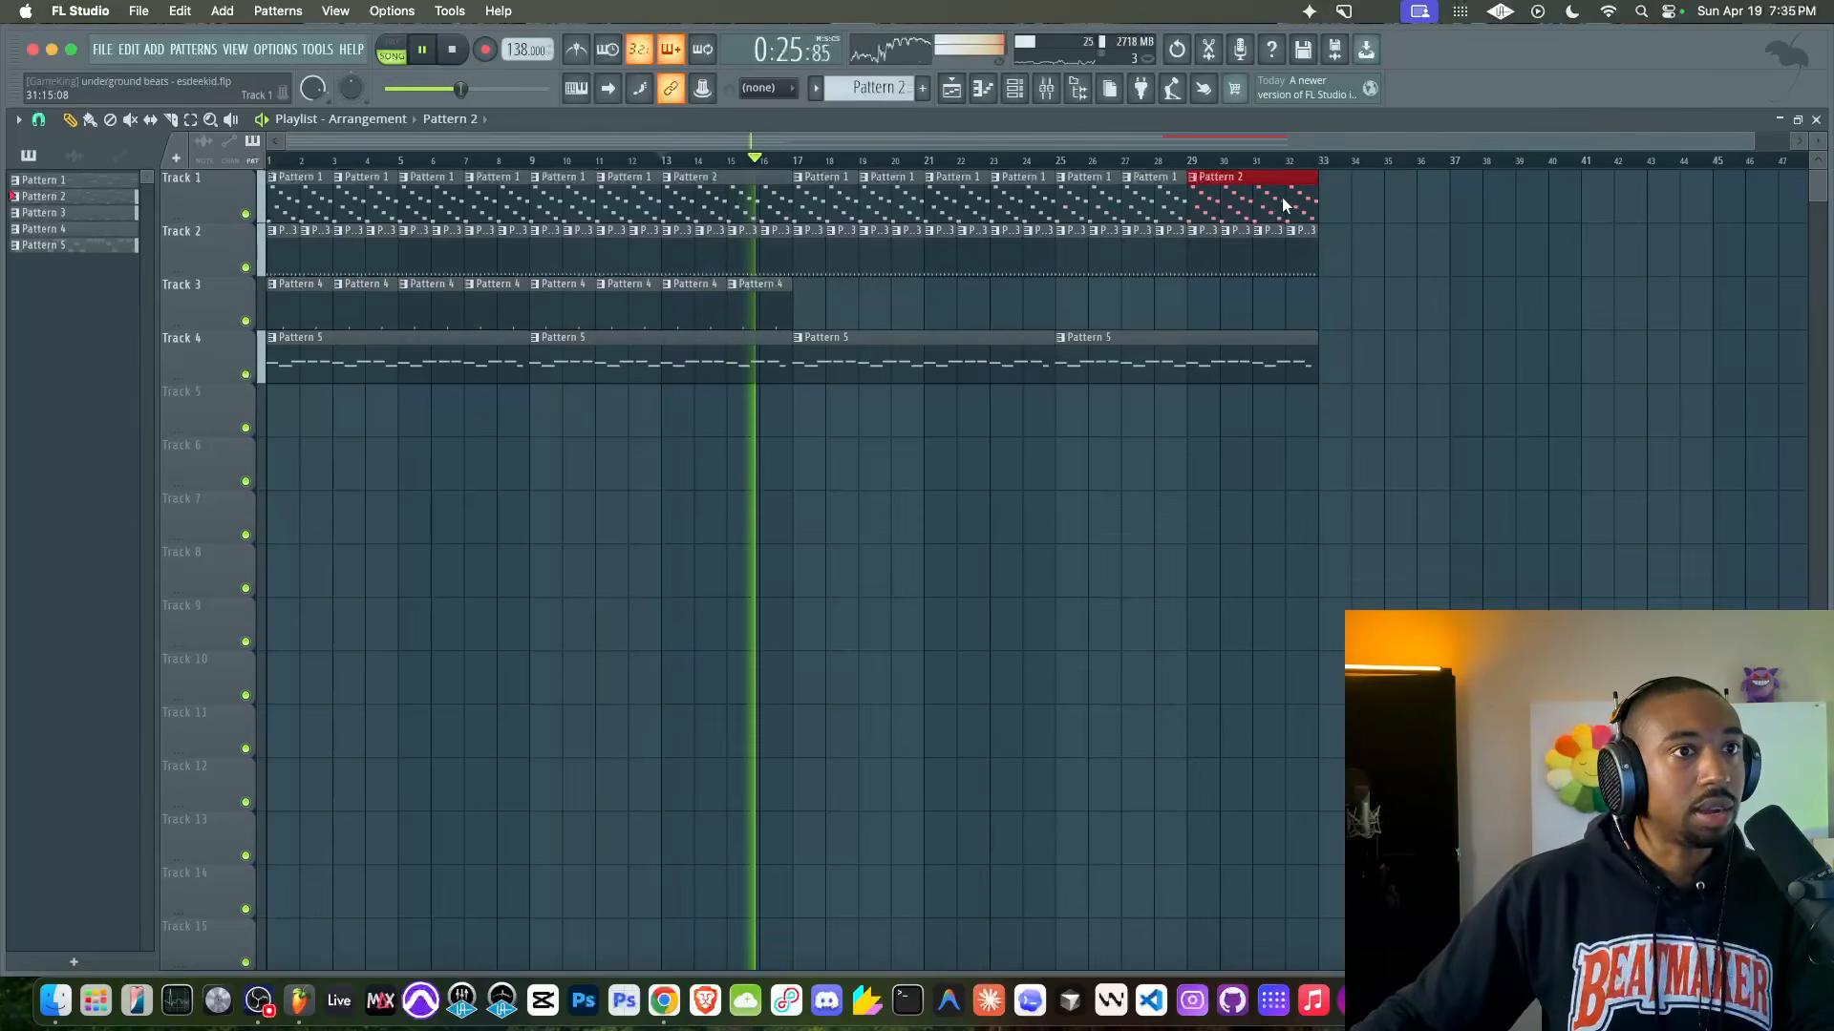
pyautogui.keyDown('super'); pyautogui.click(843, 305); pyautogui.keyUp('super')
# Step: Set the BEAT MIX track's Mastering Compressor harmonics to 0% and its output trim to -3.42 dB
pyautogui.click(1047, 88)
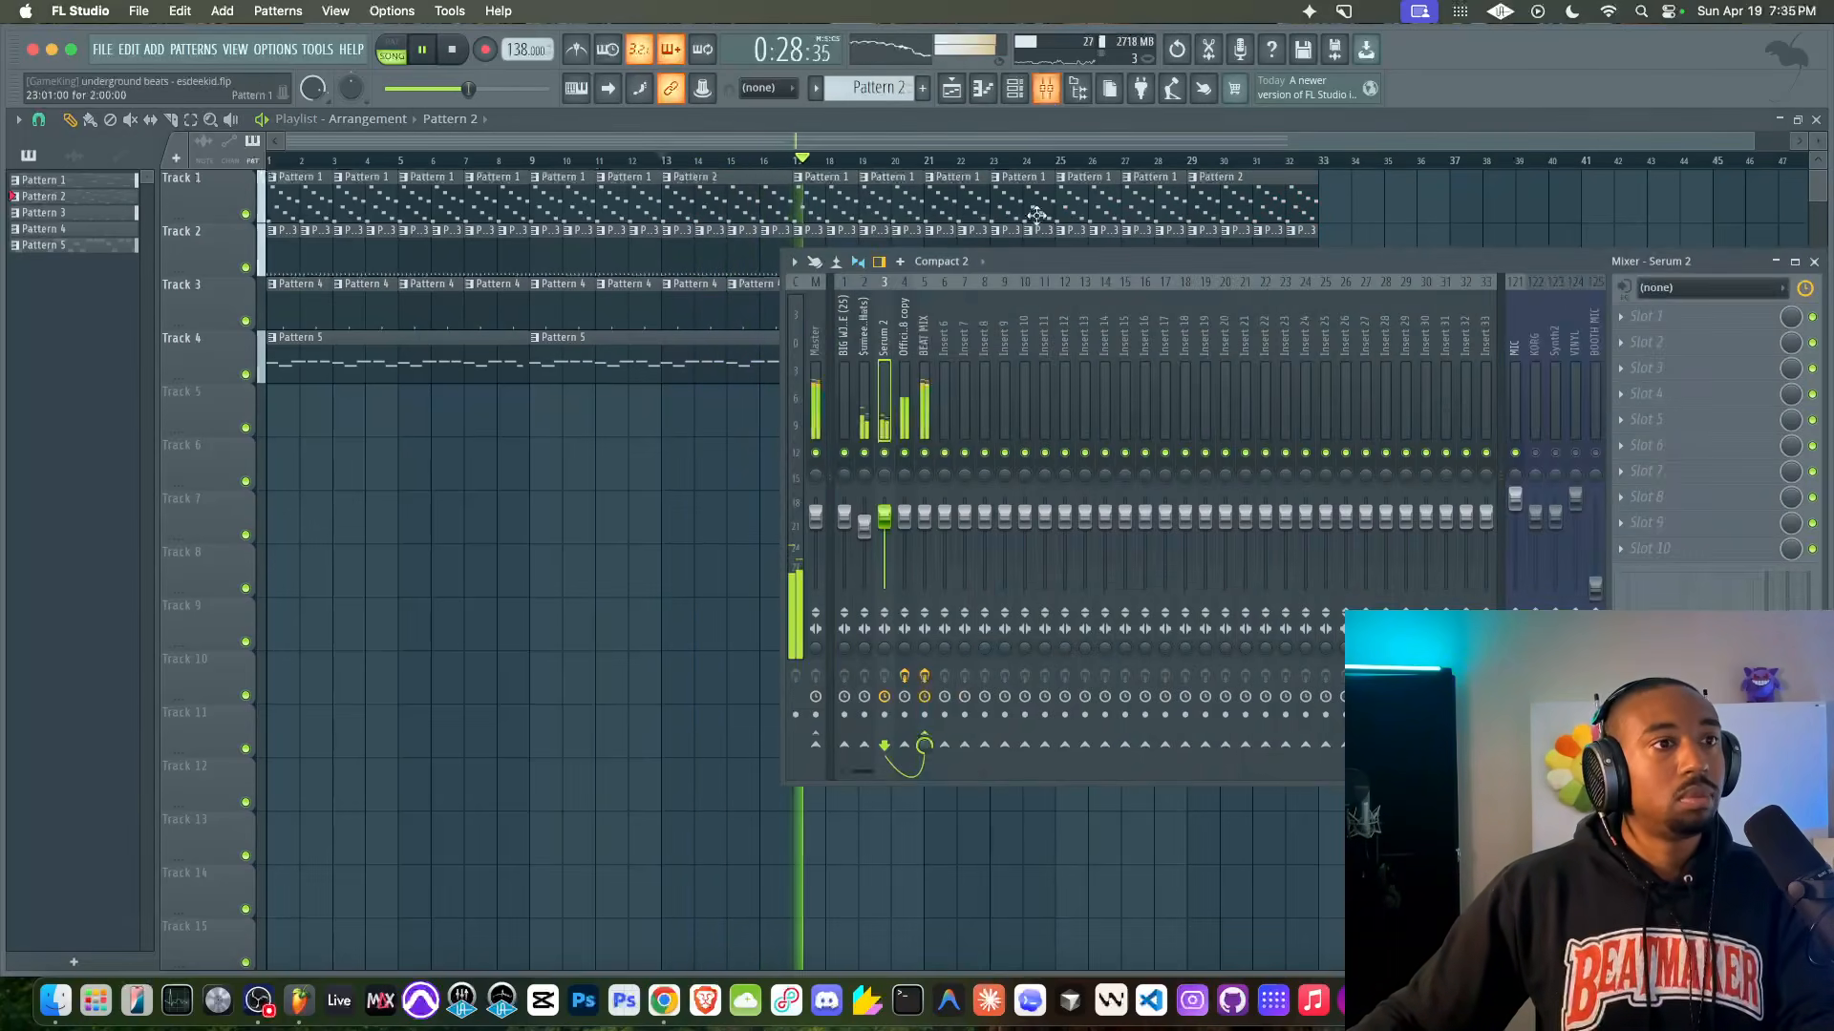
pyautogui.moveTo(1528, 261); pyautogui.dragTo(1236, 234)
pyautogui.click(1433, 299)
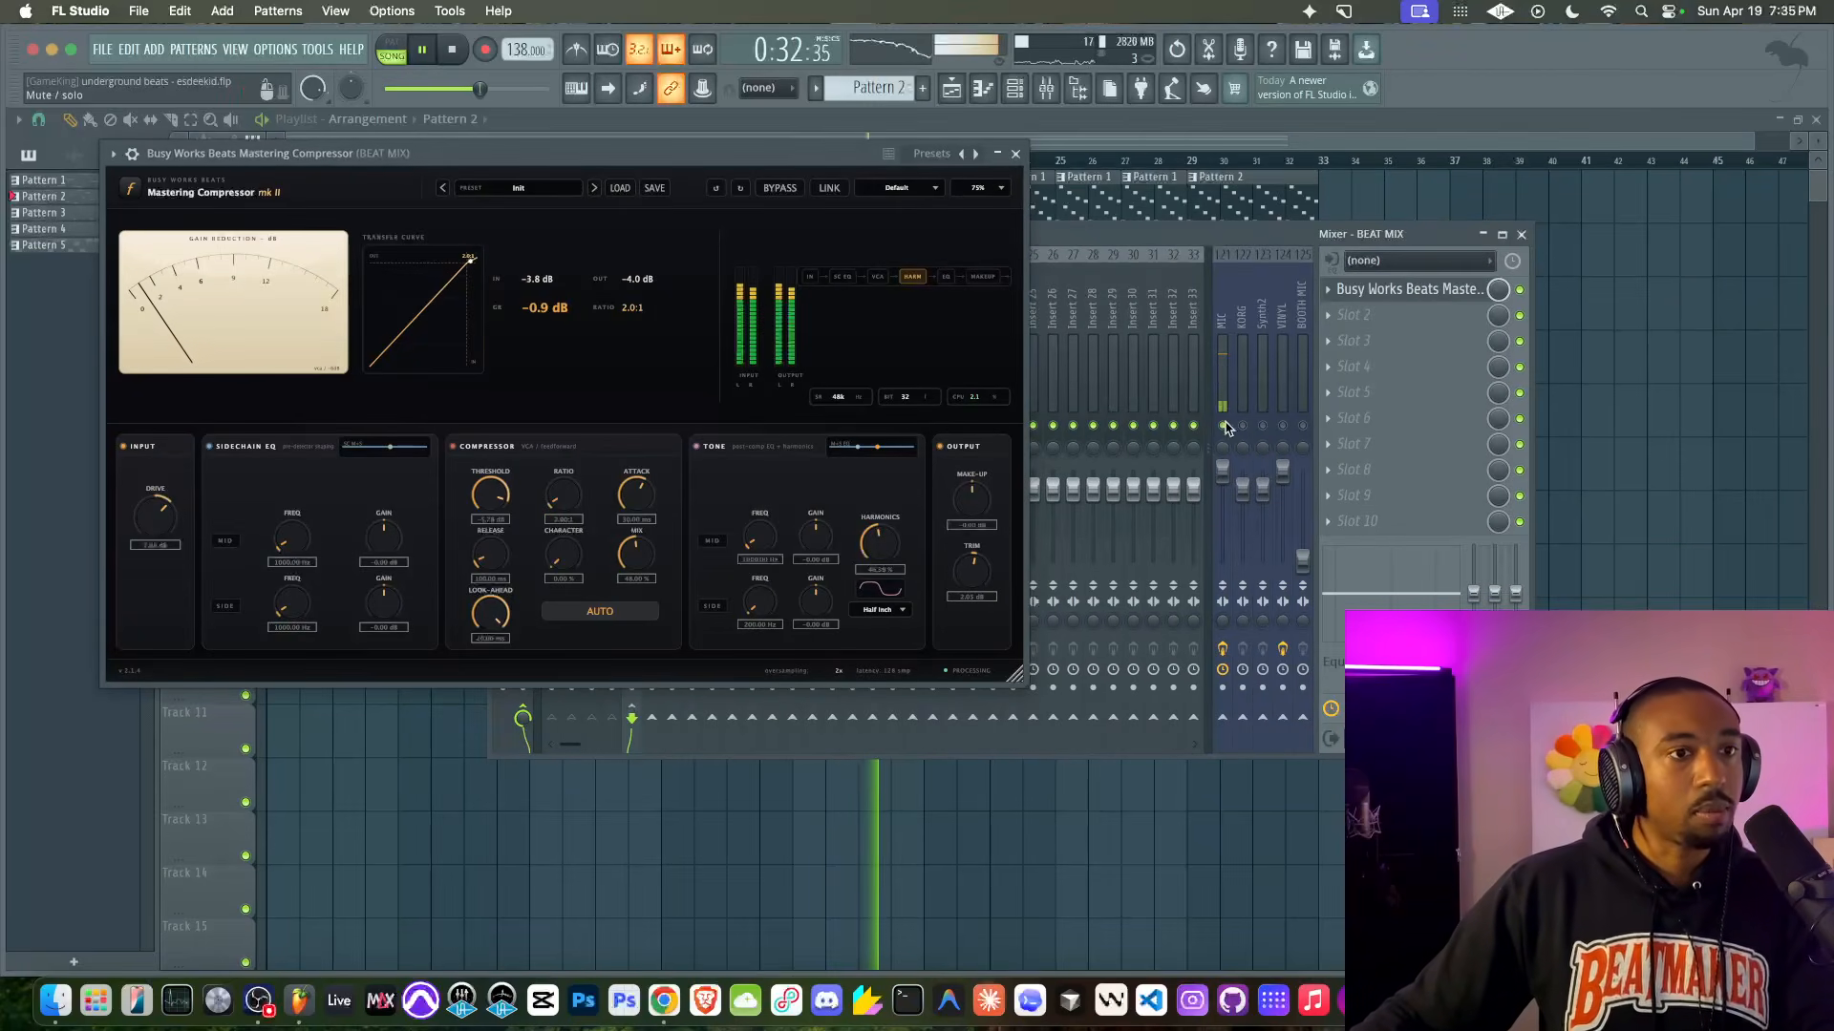
pyautogui.moveTo(893, 554); pyautogui.dragTo(825, 650)
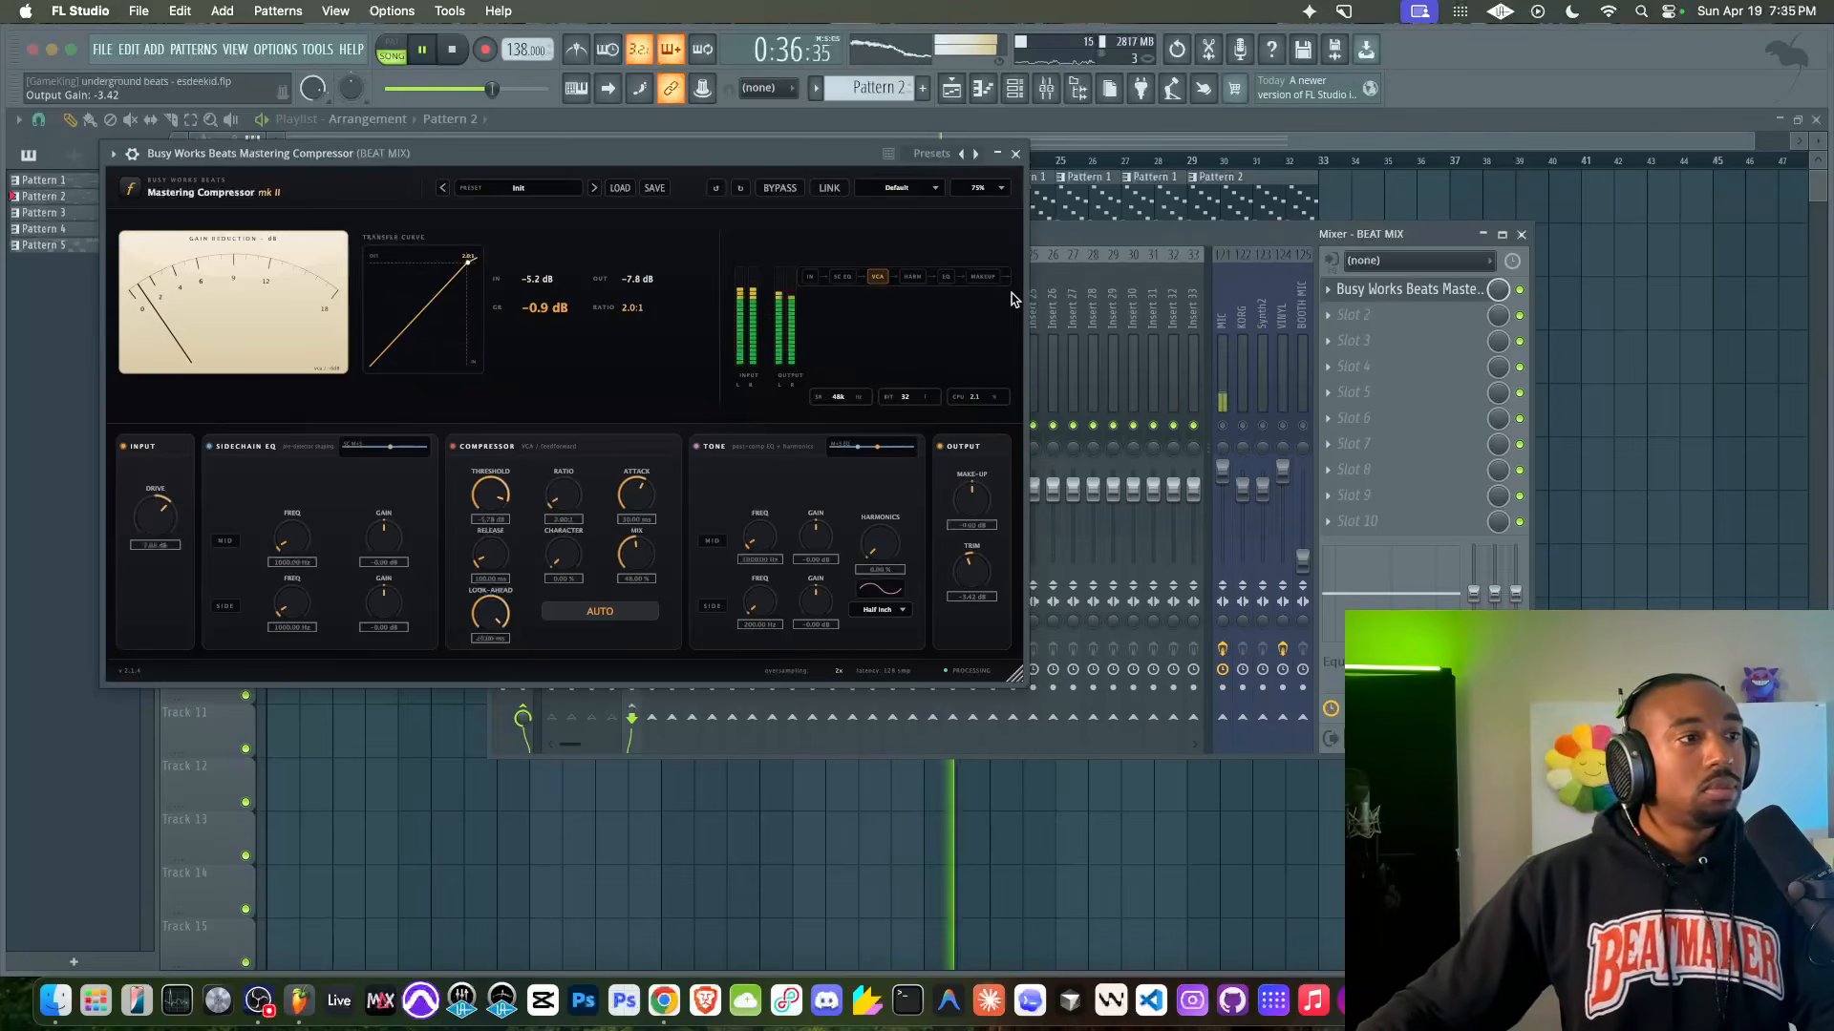
# Step: Move the BEAT MIX compressor to slot 2 and load Busy Works Beats AI Mastering 3 in slot 3
pyautogui.moveTo(1379, 289); pyautogui.dragTo(1379, 314)
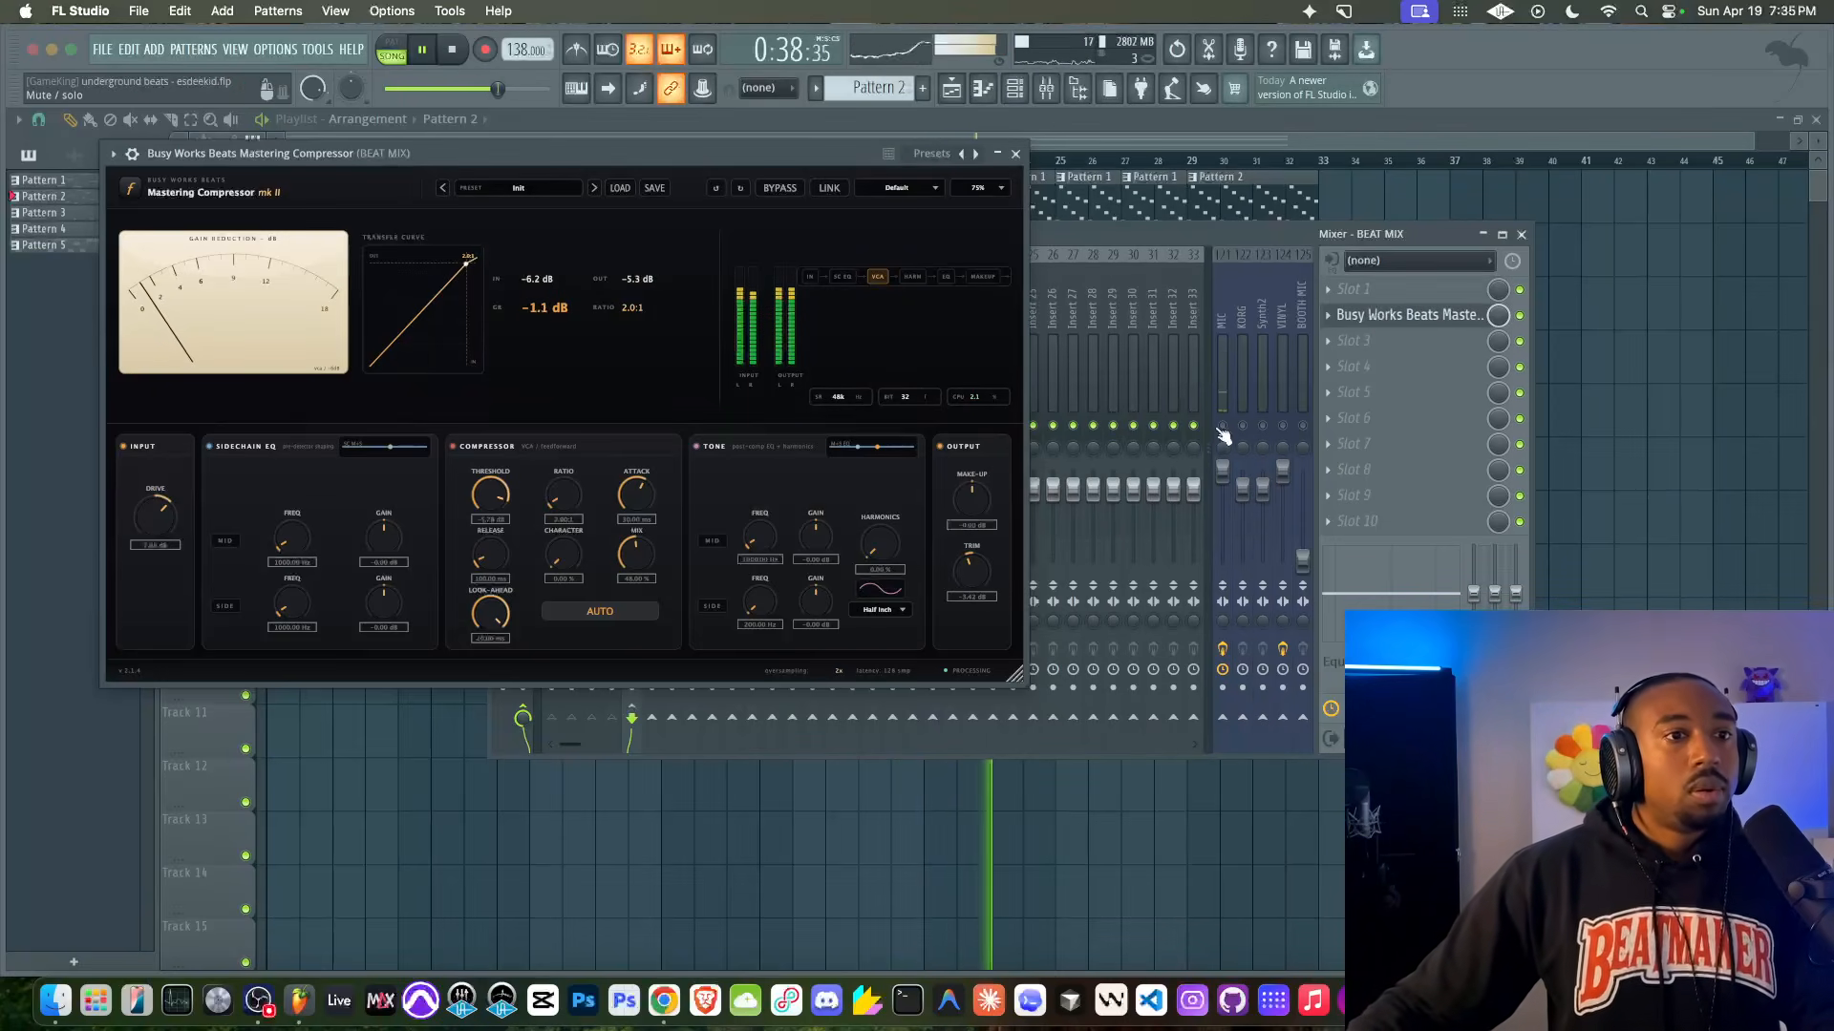
pyautogui.click(1392, 341)
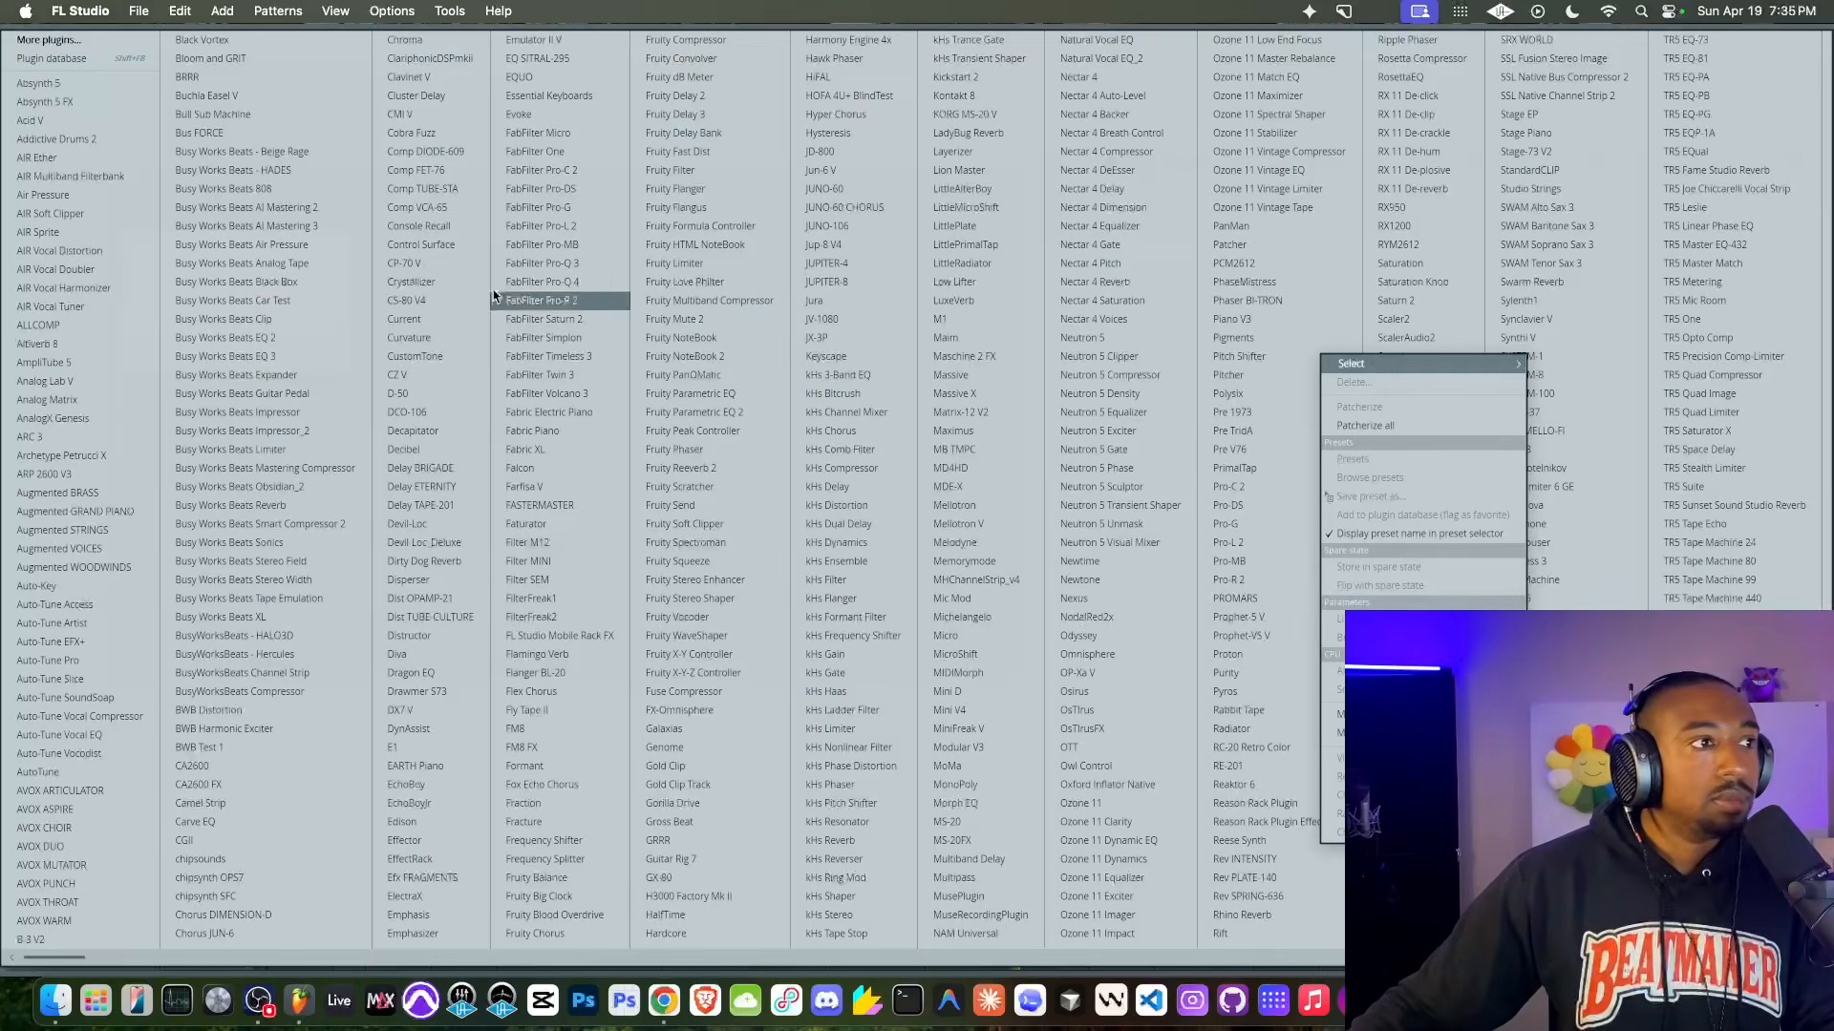
pyautogui.click(359, 226)
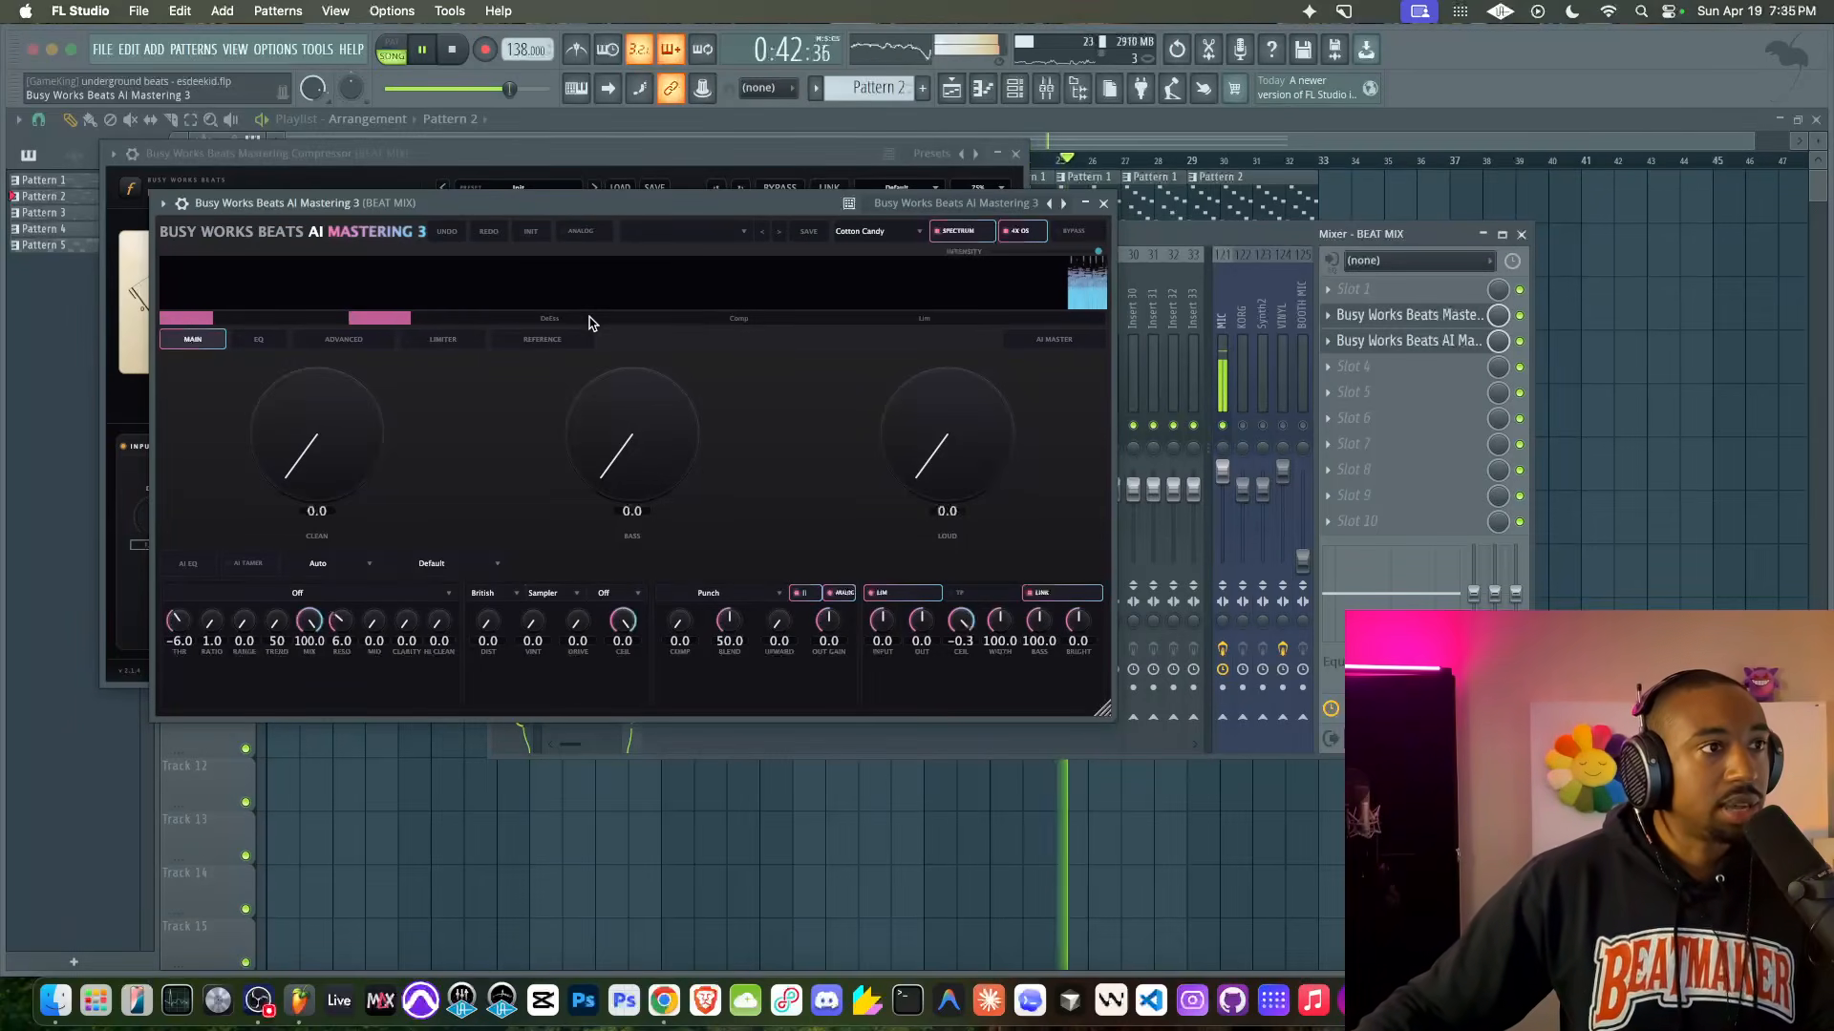
# Step: Turn on AI Mastering 3's Analog mode and its Smart Clip, with Smart Clip sensitivity 1.00 and ceiling 0.564
pyautogui.click(581, 231)
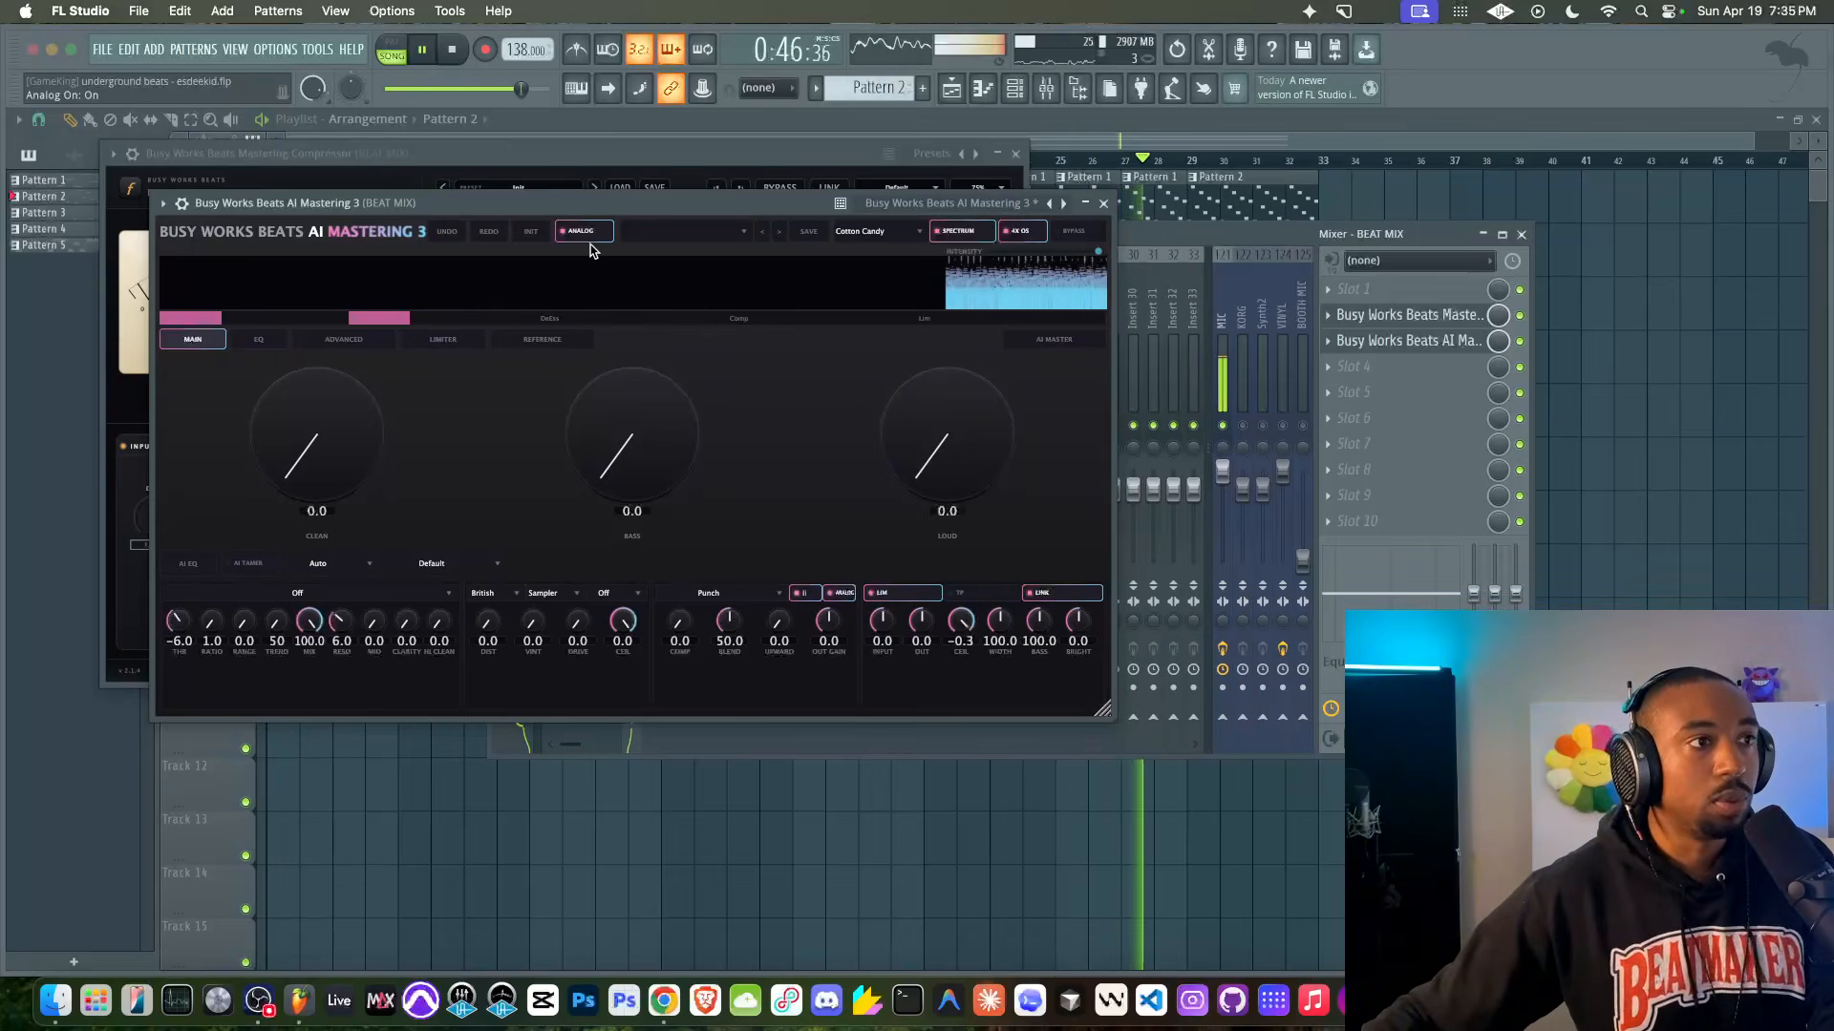
pyautogui.moveTo(487, 632); pyautogui.dragTo(495, 559)
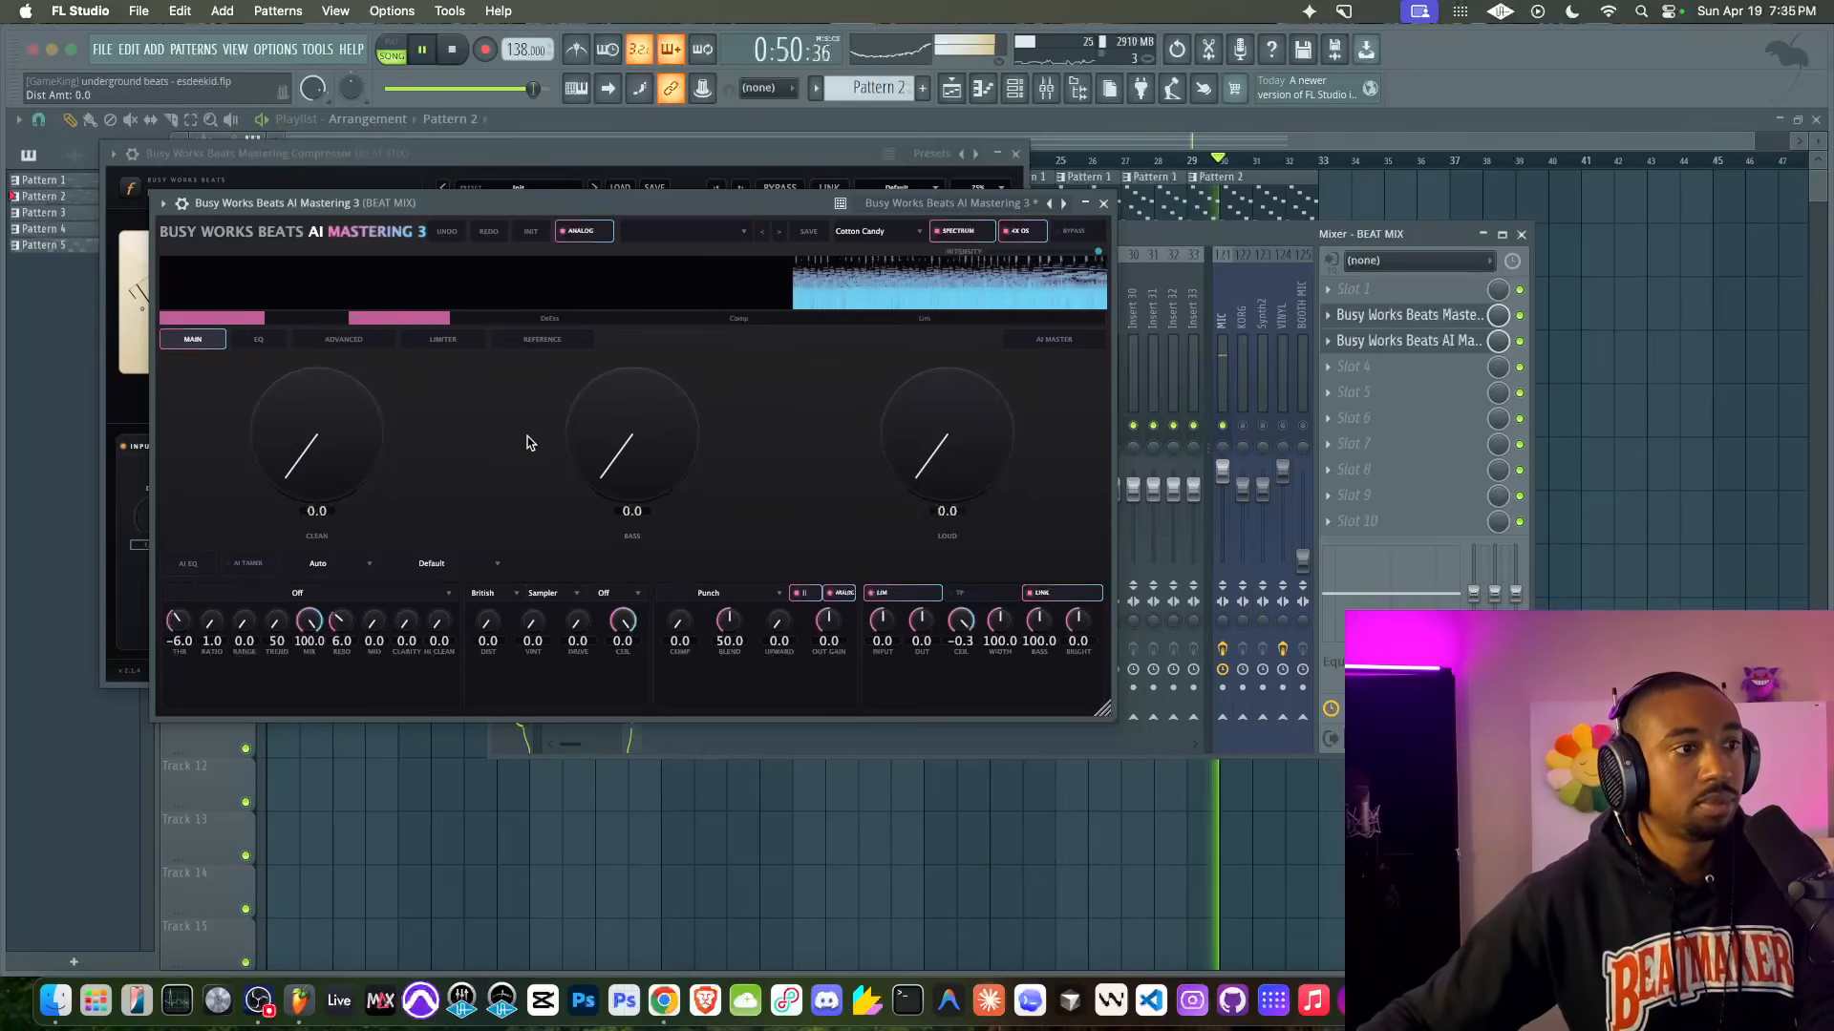
pyautogui.click(458, 339)
pyautogui.click(344, 339)
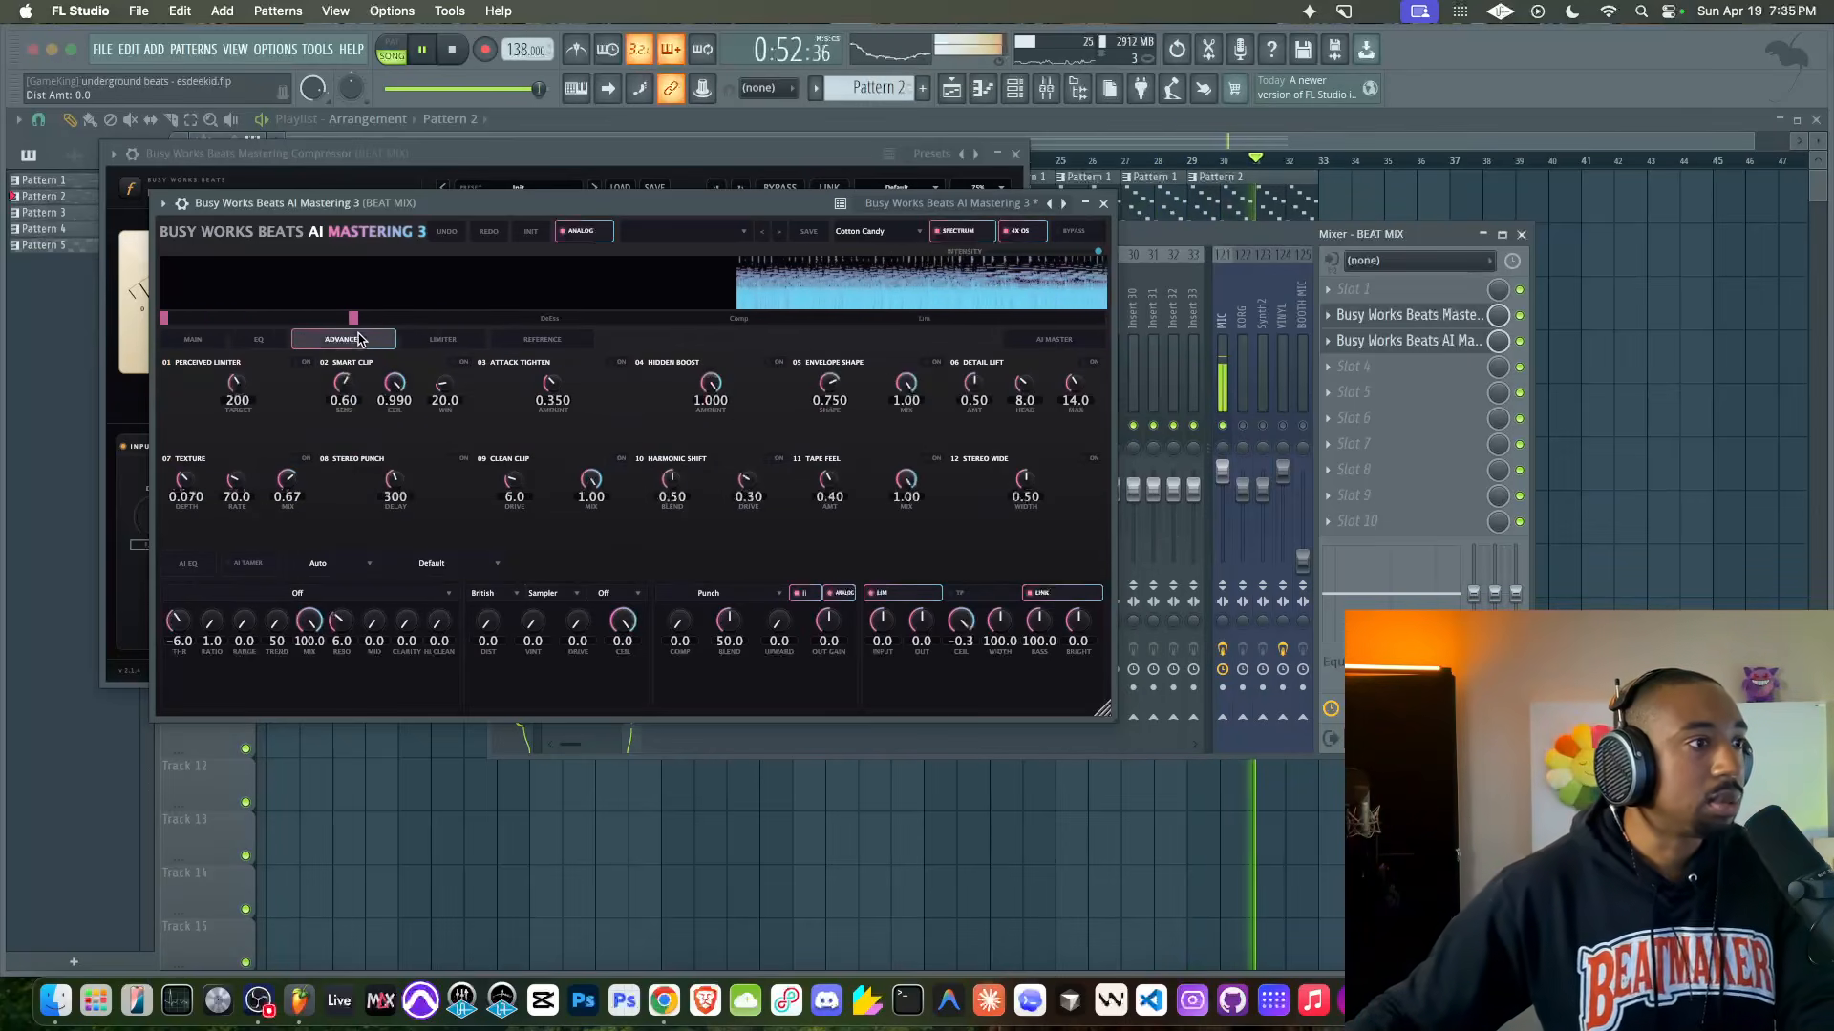
pyautogui.click(460, 362)
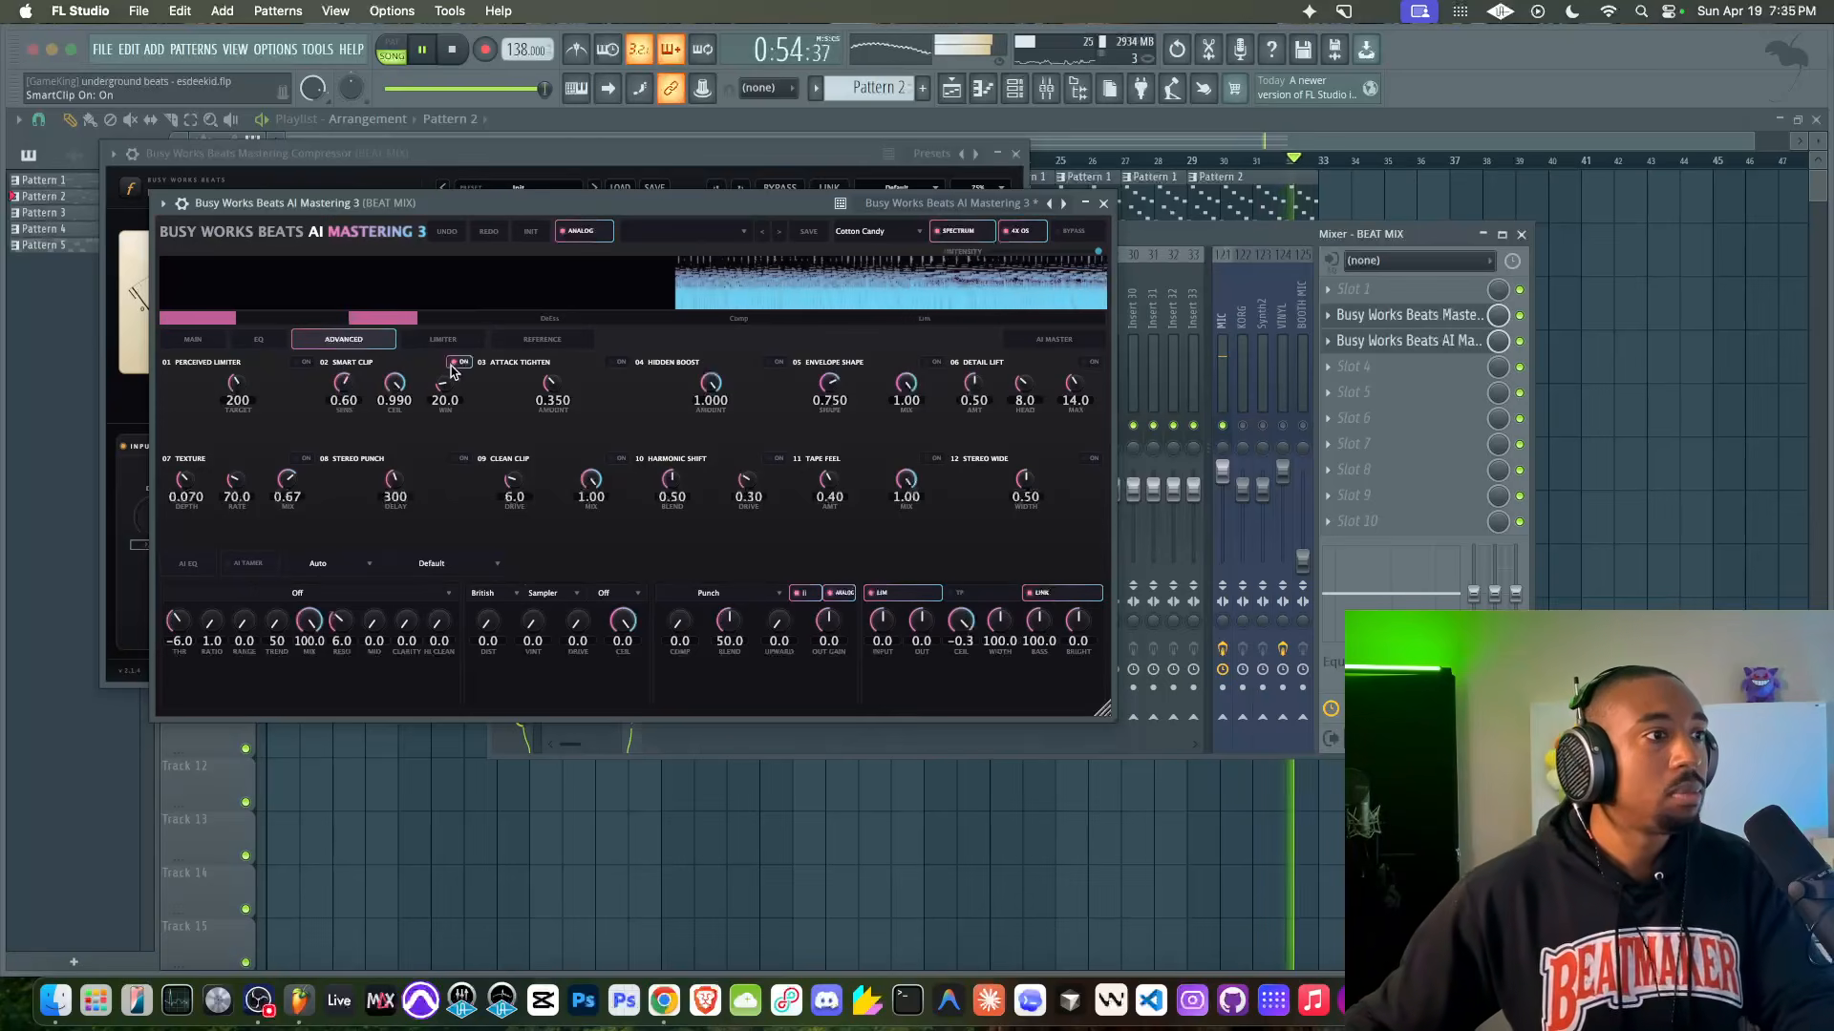
pyautogui.moveTo(345, 386); pyautogui.dragTo(348, 294)
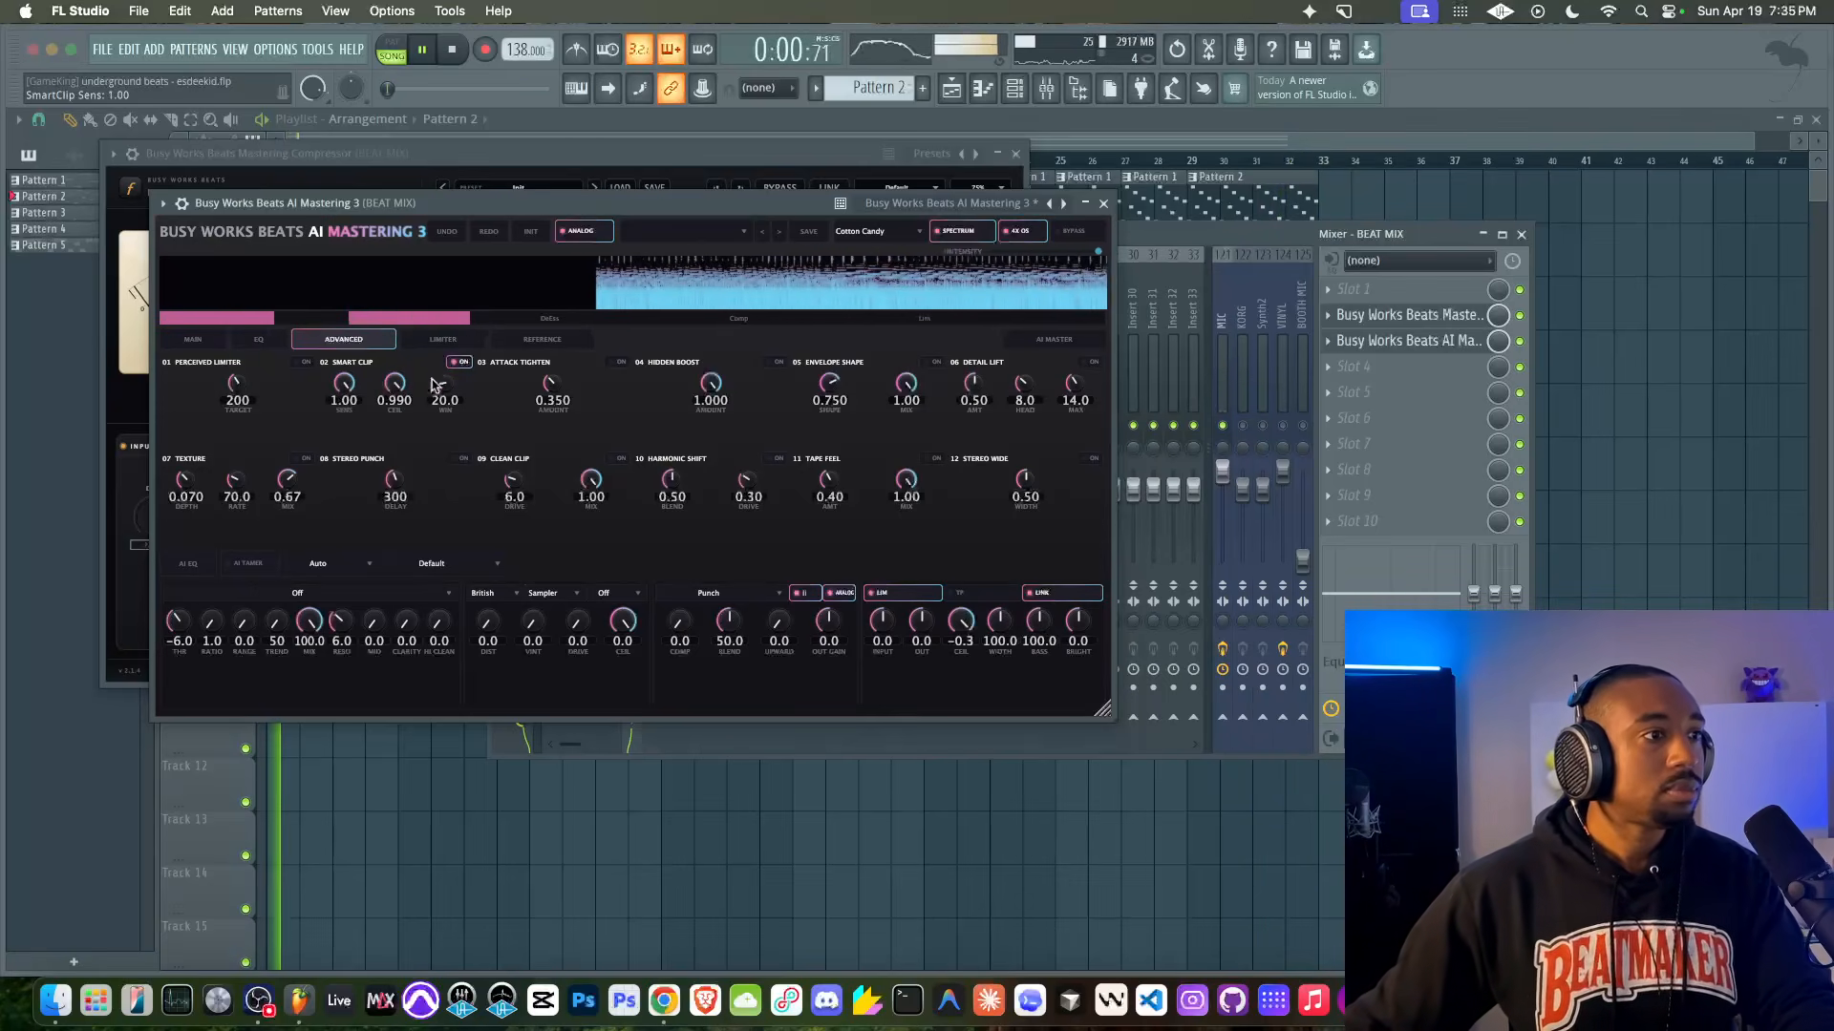
pyautogui.moveTo(394, 385); pyautogui.dragTo(362, 568)
pyautogui.moveTo(395, 389); pyautogui.dragTo(399, 376)
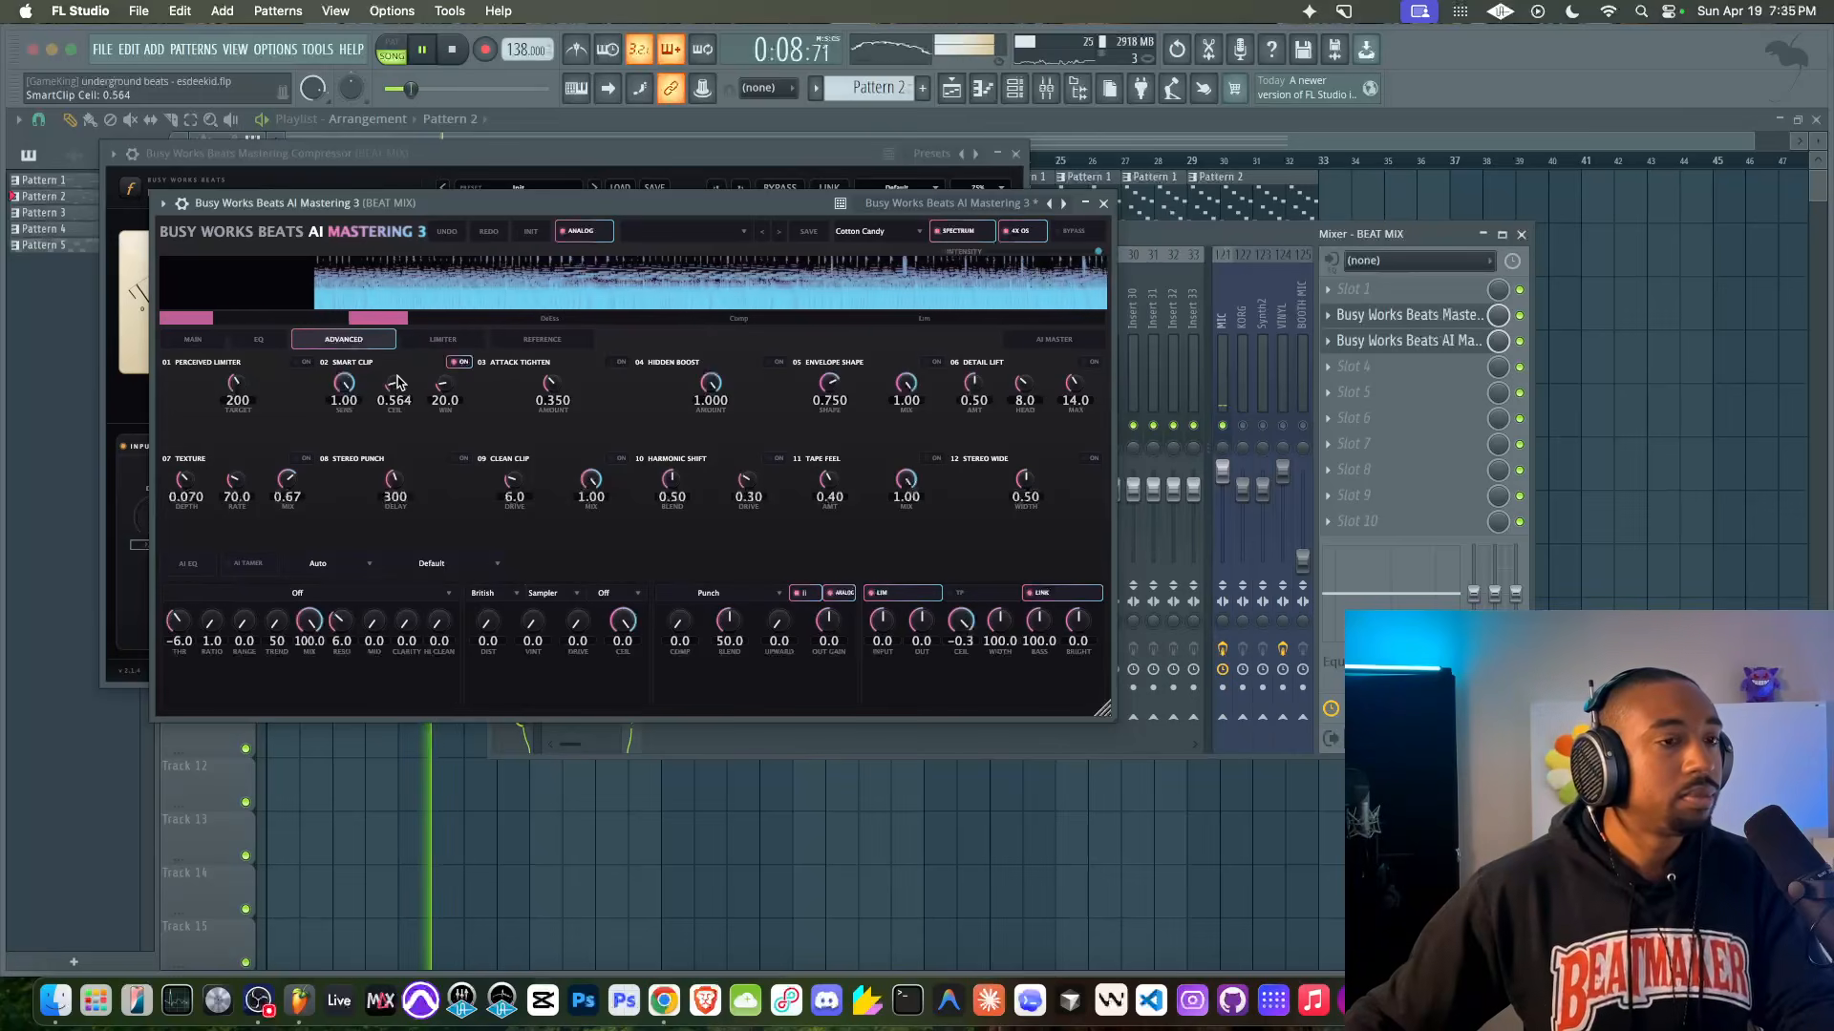
# Step: Close the BEAT MIX plugin windows, select the 808 mixer track and play the arrangement with the mixer shown
pyautogui.click(1404, 341)
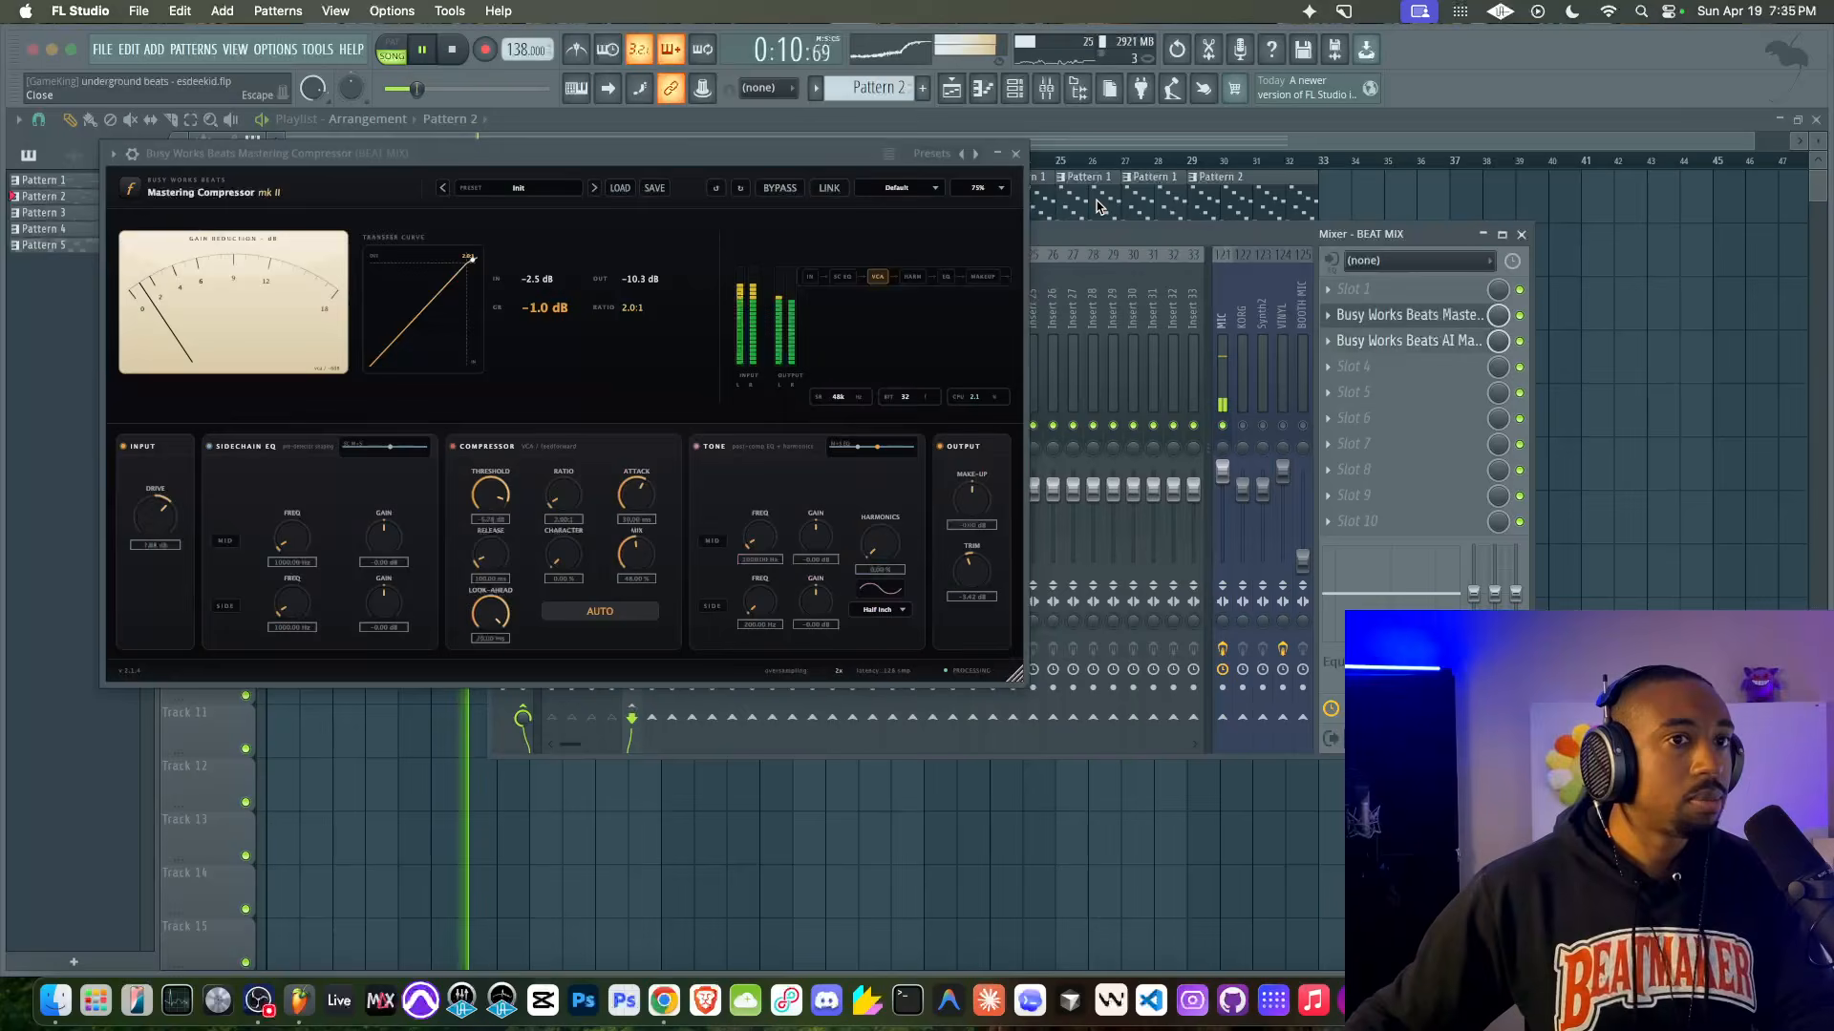
pyautogui.click(1015, 152)
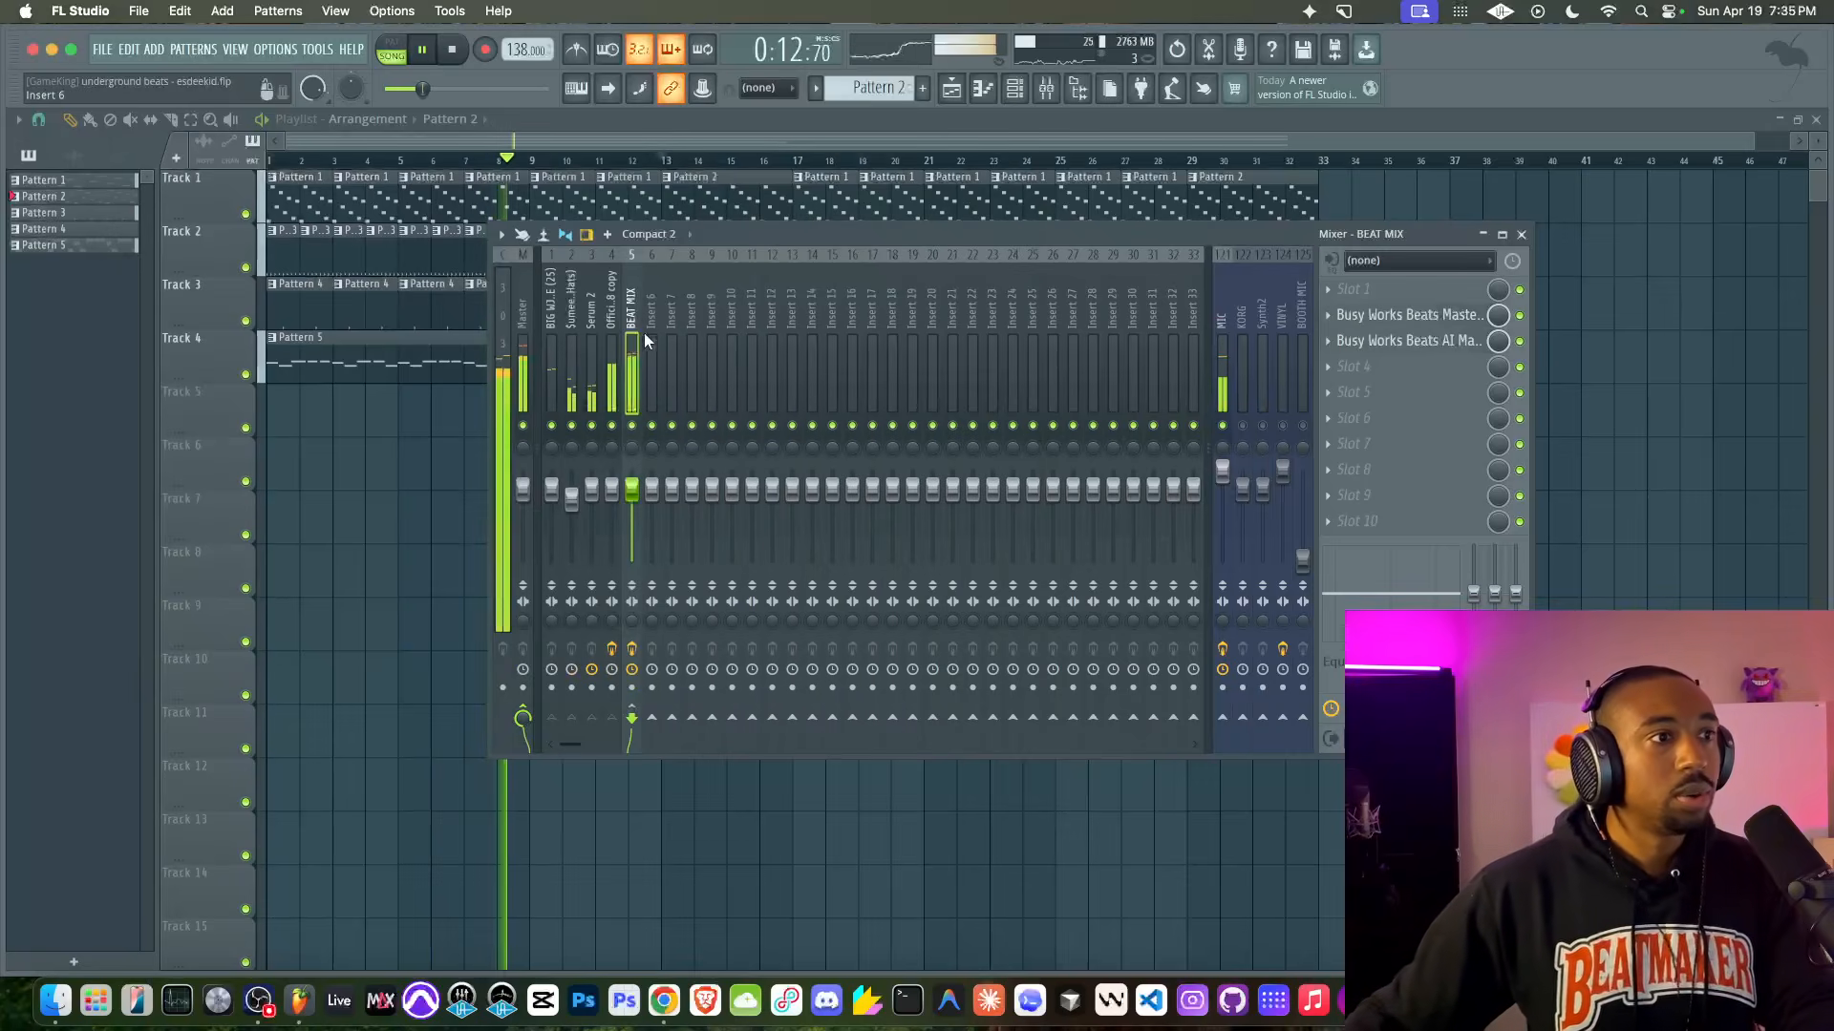
pyautogui.click(615, 330)
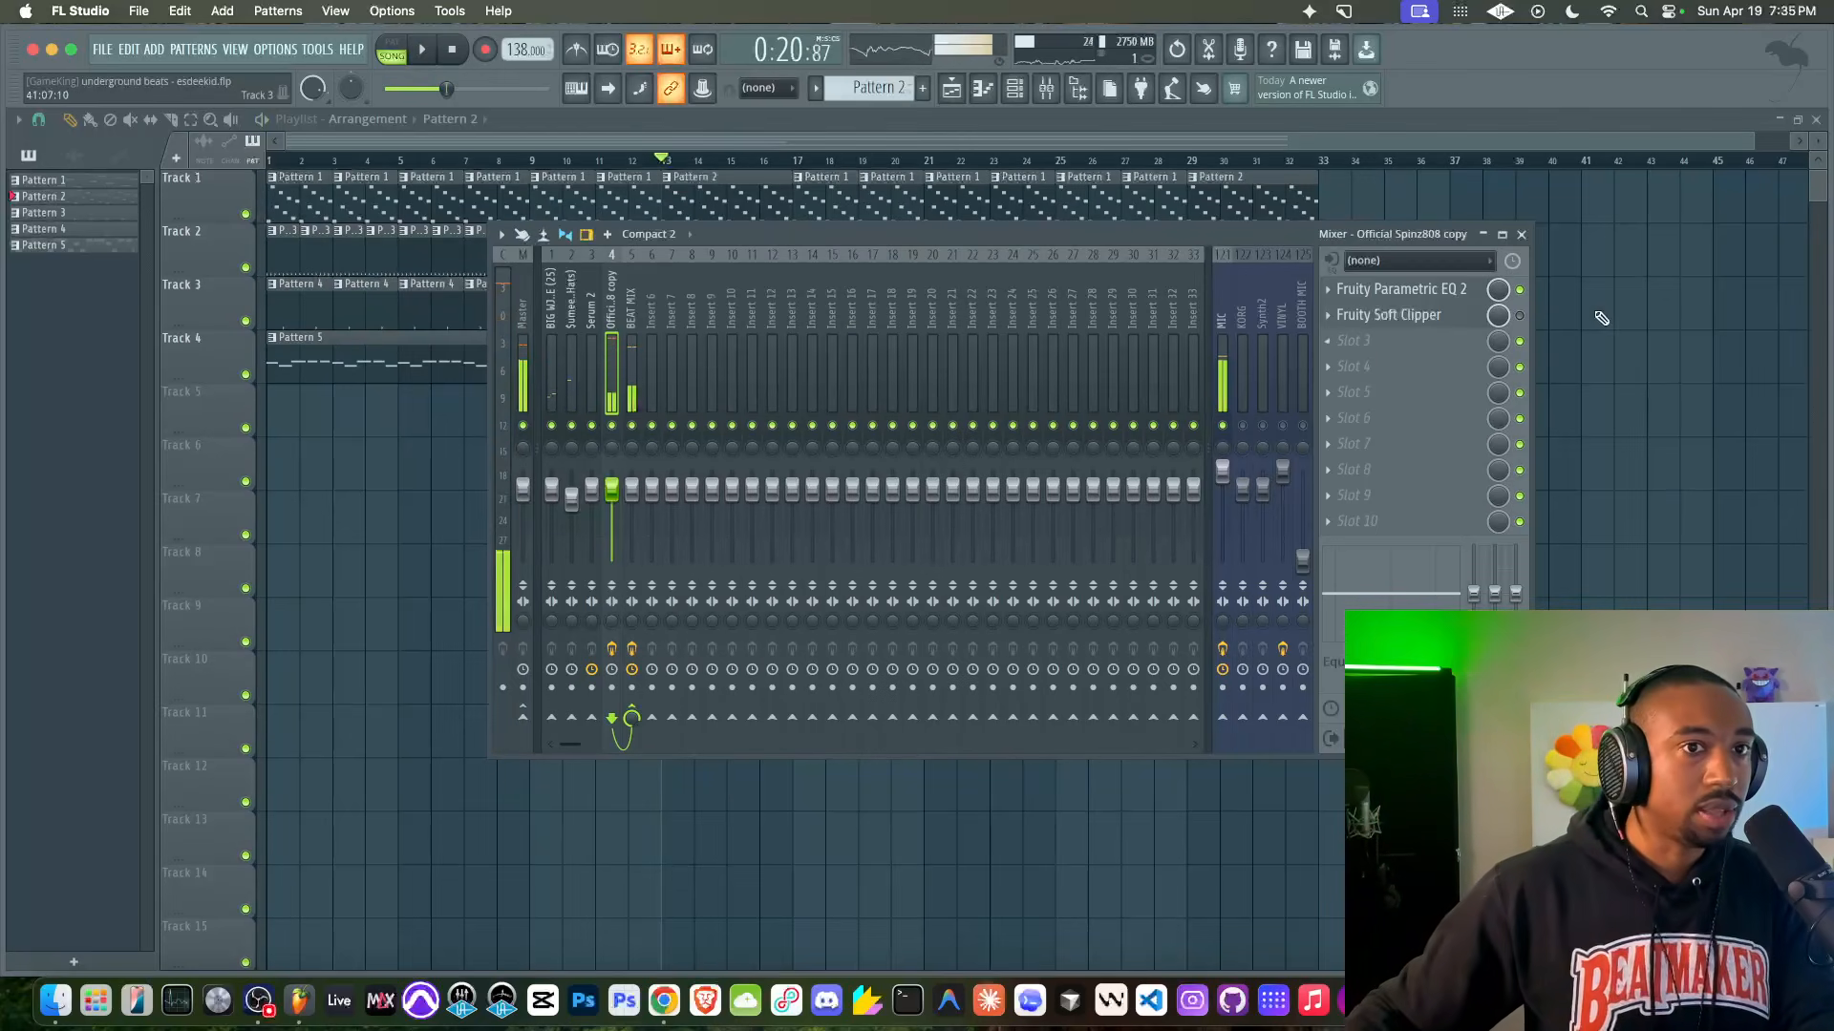
pyautogui.press('F9')
pyautogui.press('space')
pyautogui.press('F9')
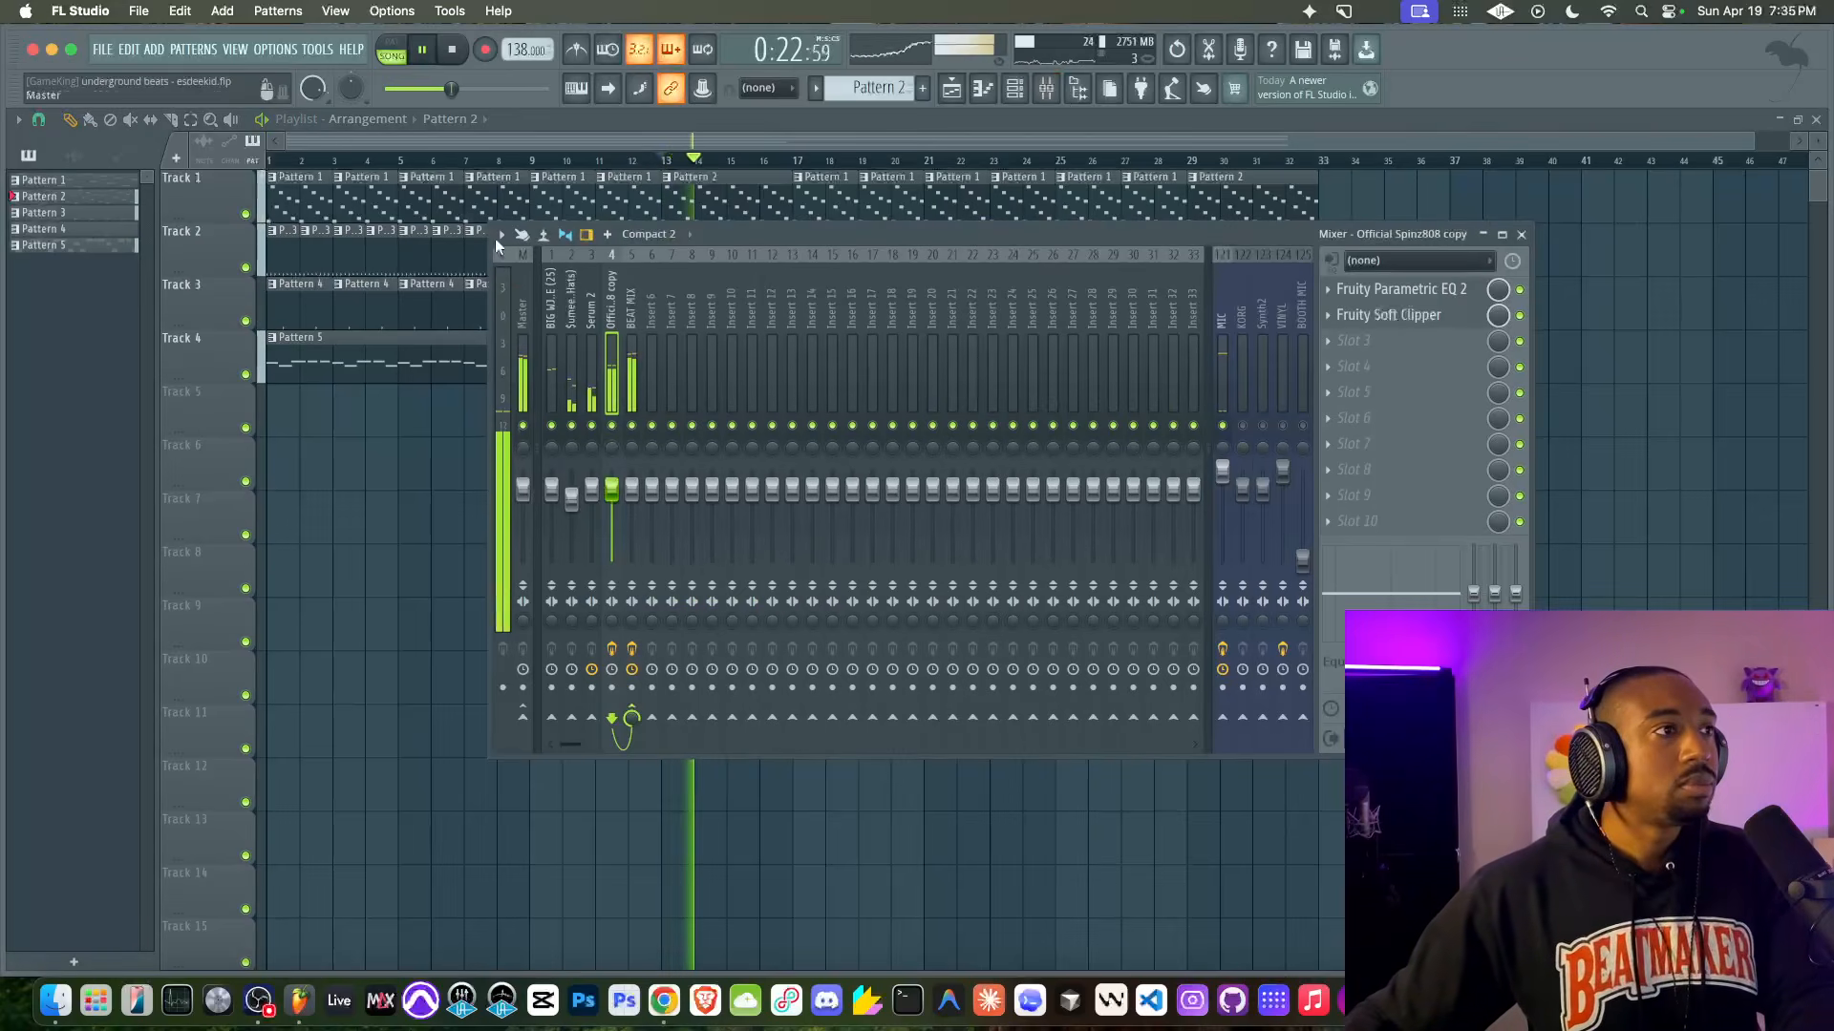
# Step: Raise the post gain of the 808 track's Fruity Soft Clipper during playback and close the plugin
pyautogui.click(1384, 318)
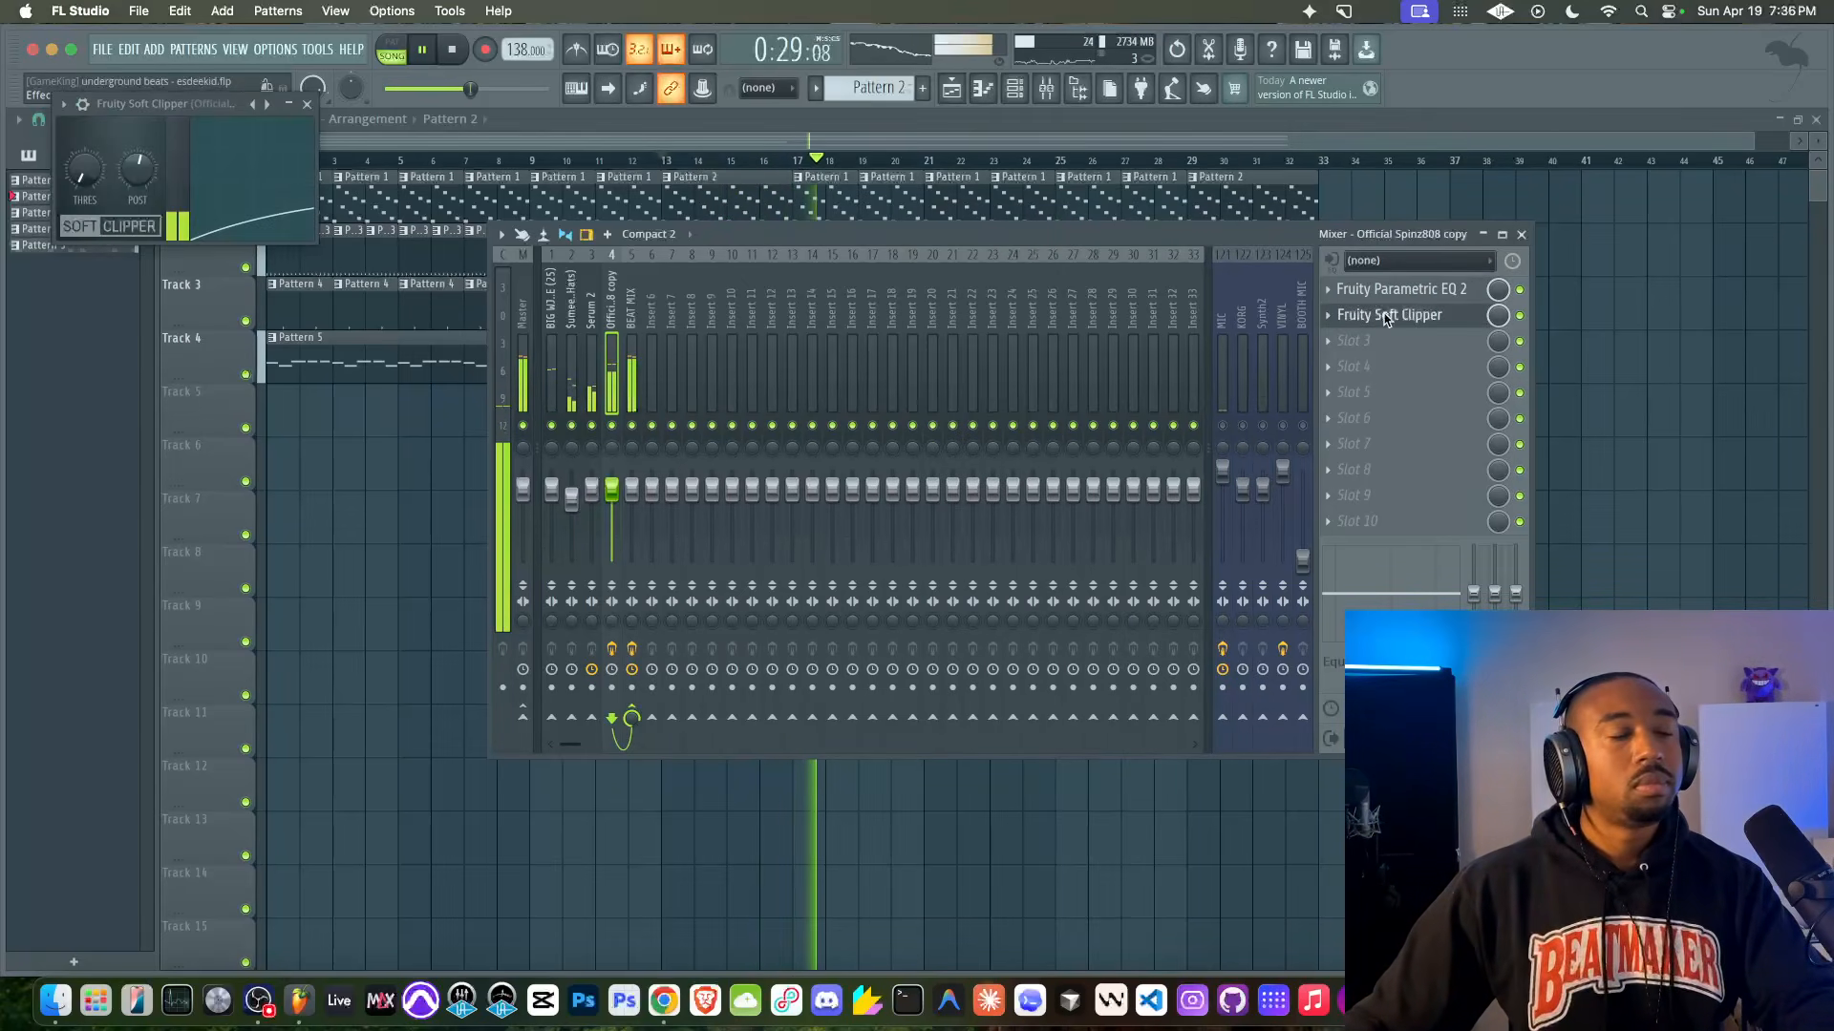
pyautogui.rightClick(143, 163)
pyautogui.click(143, 163)
pyautogui.press('space')
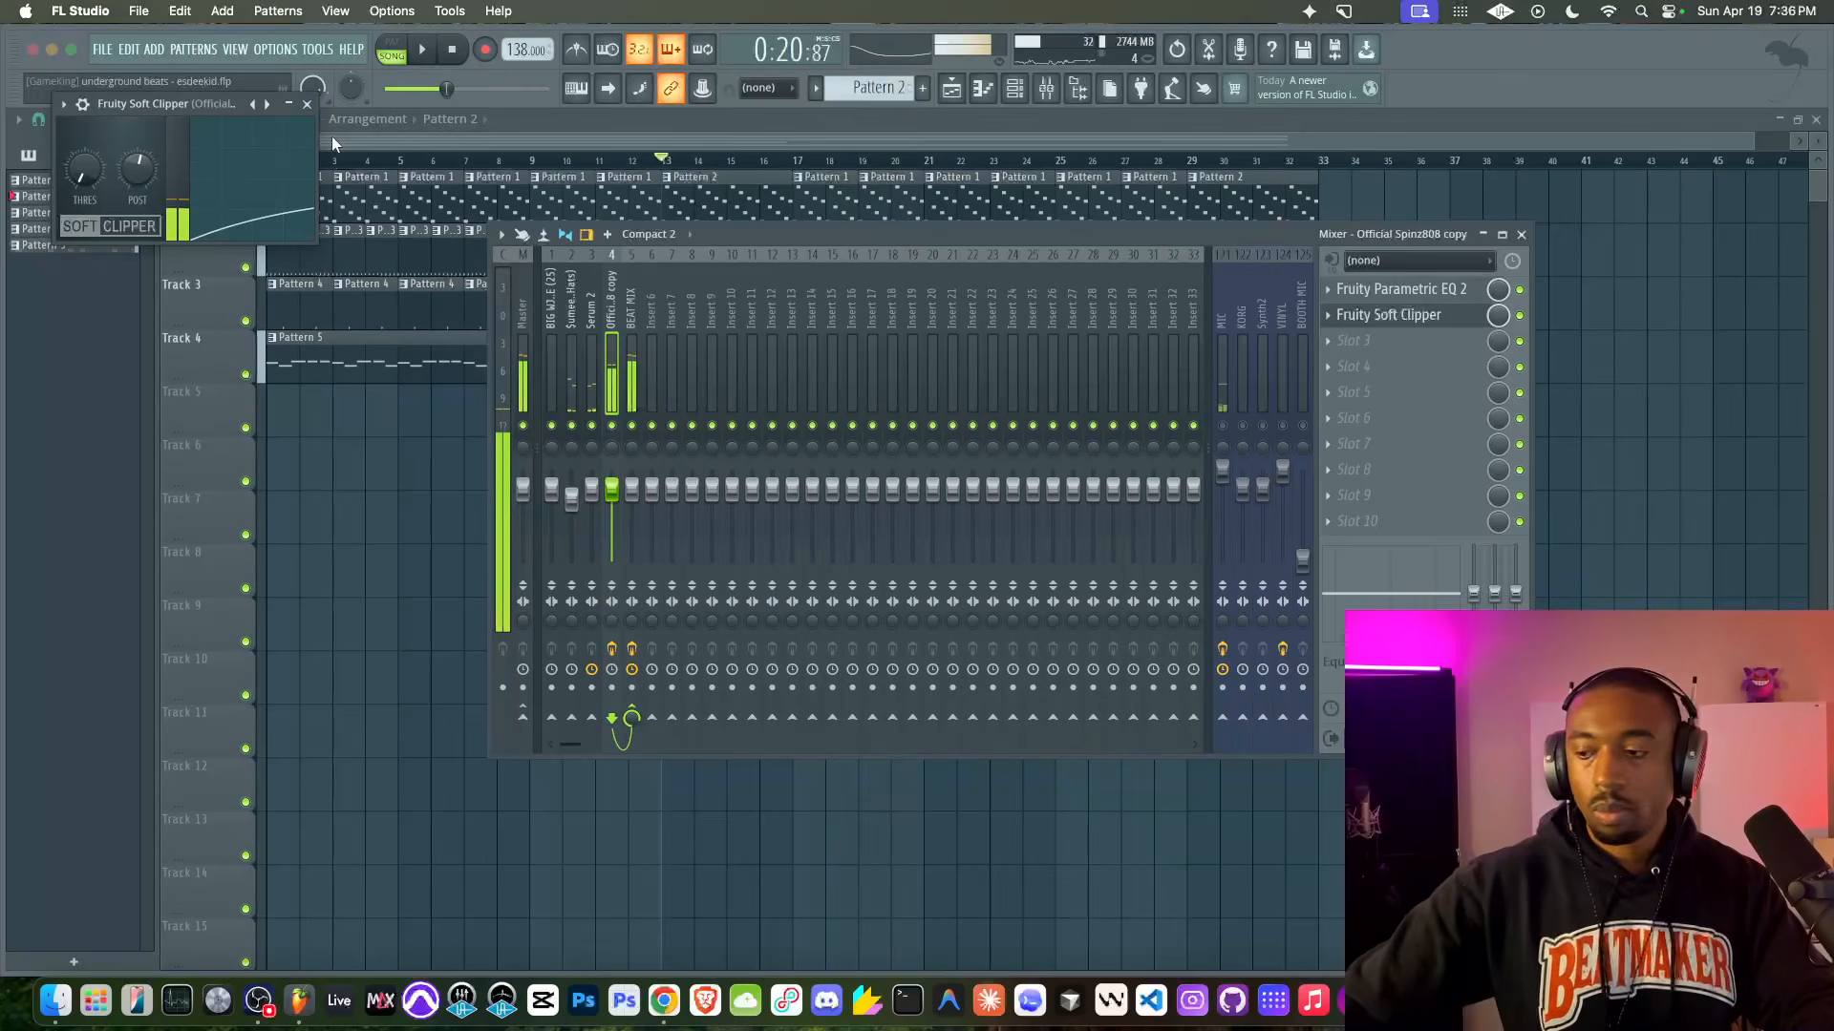
pyautogui.press('space')
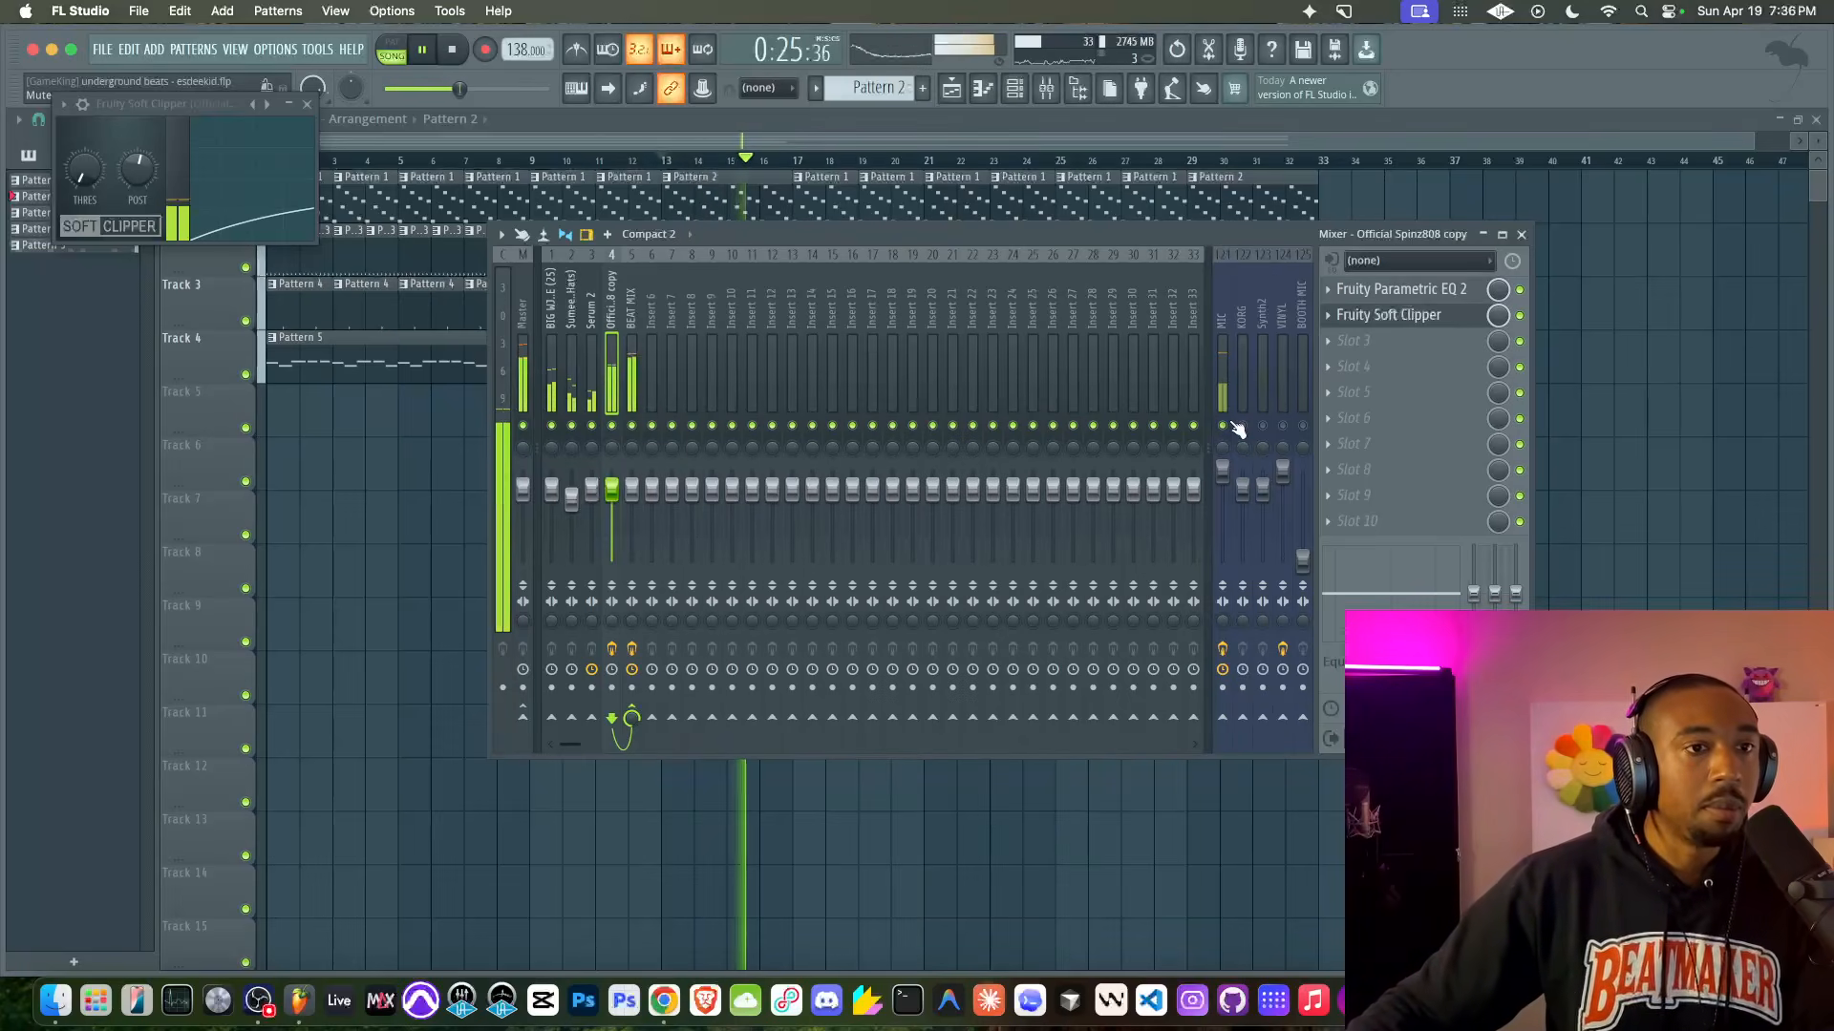
pyautogui.moveTo(137, 170); pyautogui.dragTo(138, 151)
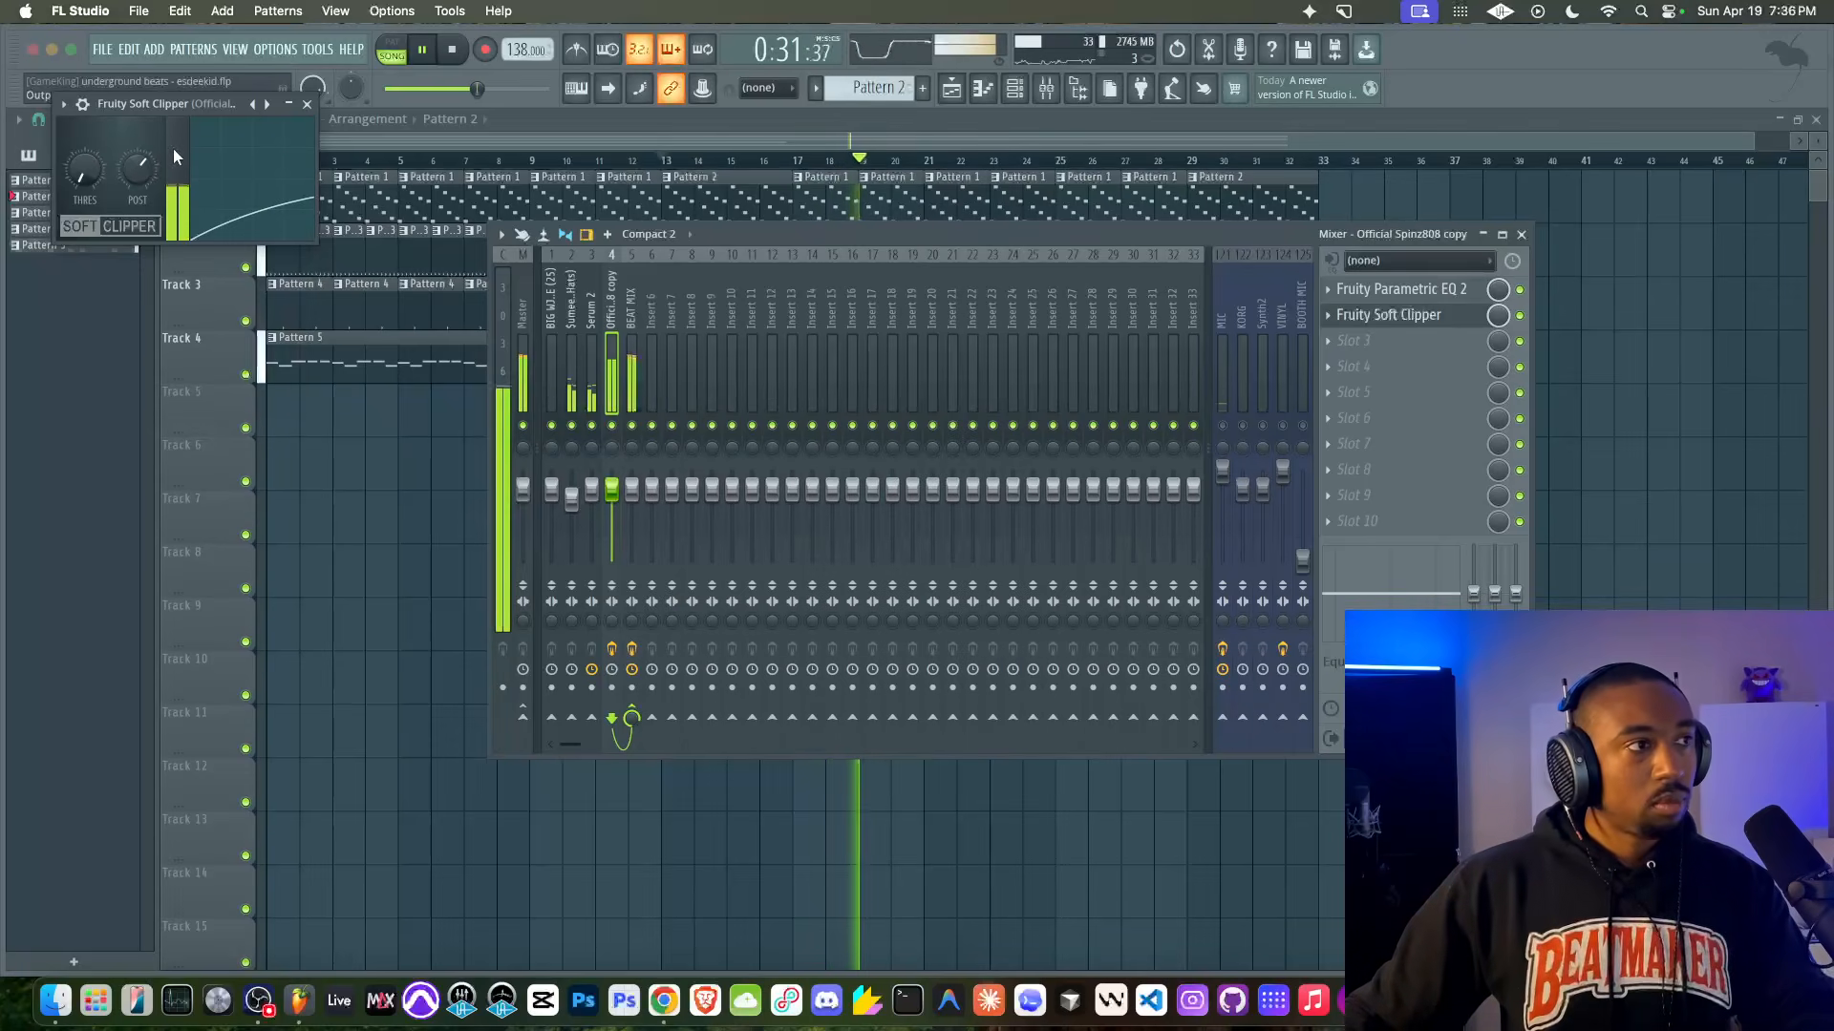
pyautogui.click(305, 105)
# Step: Recheck the 808 track's Fruity Soft Clipper during playback, close it and select the hi-hat mixer track
pyautogui.moveTo(1060, 235); pyautogui.dragTo(845, 322)
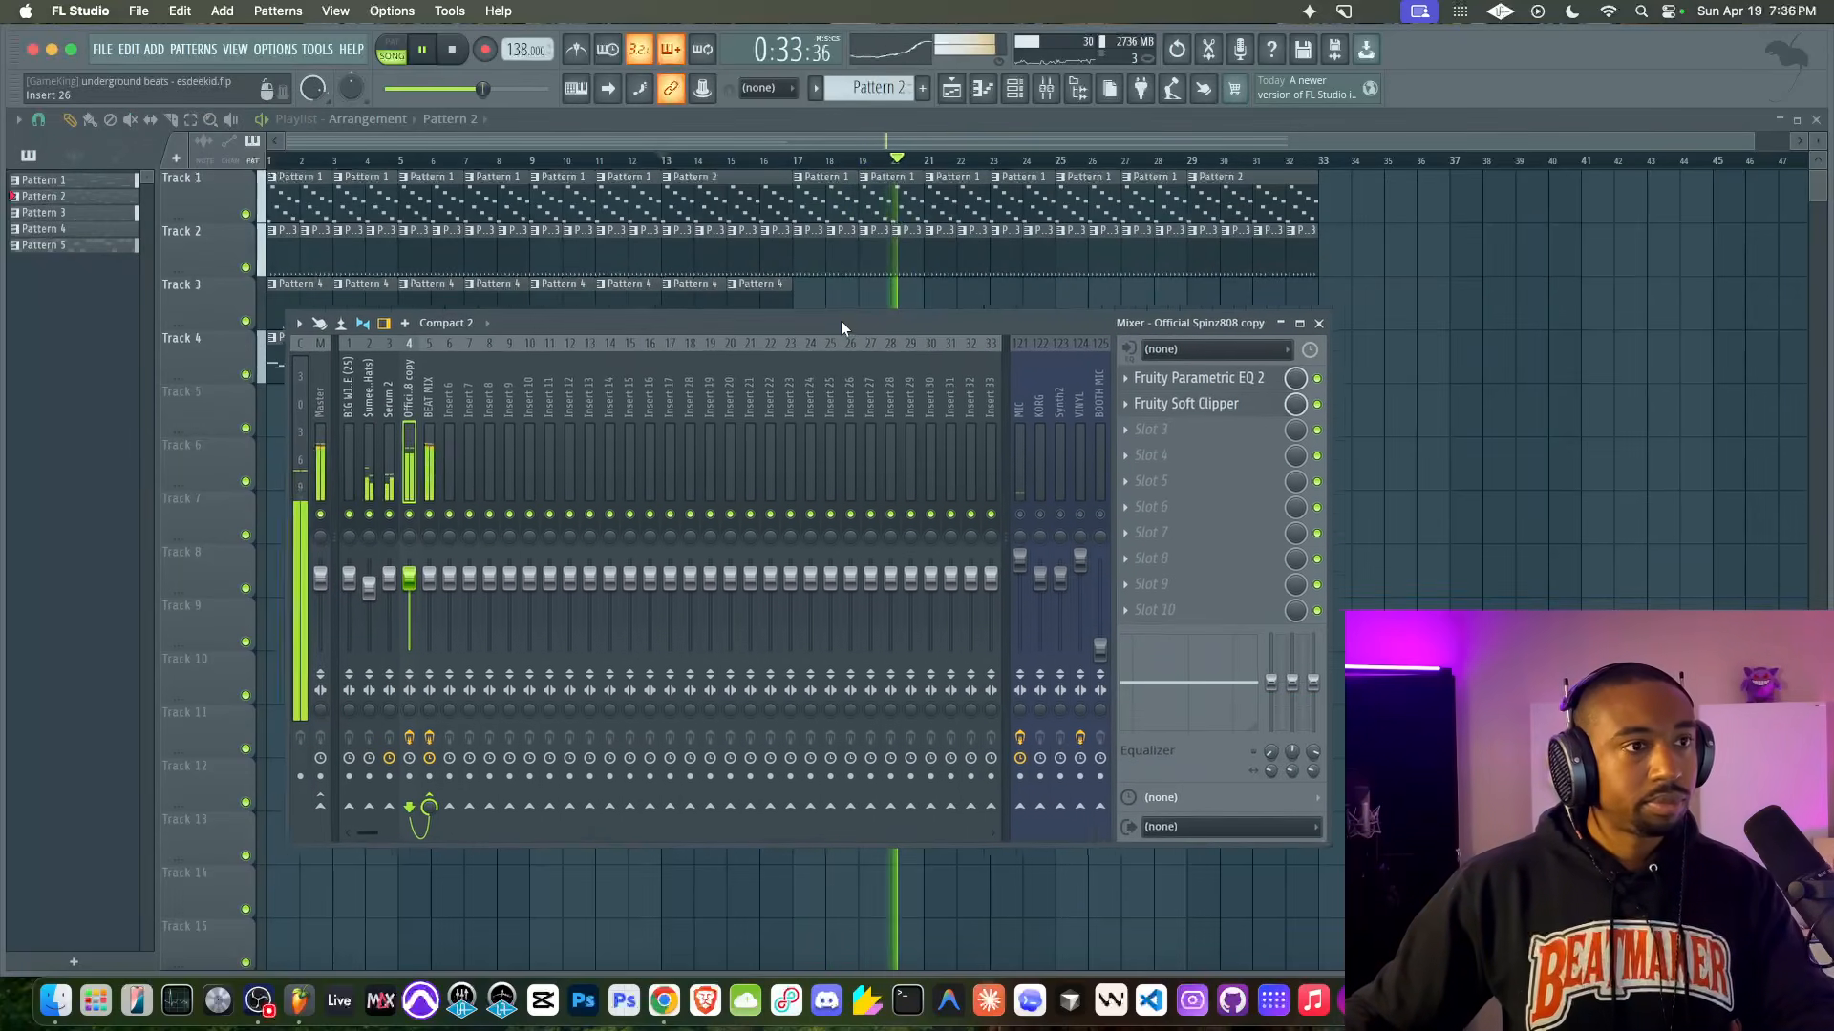
pyautogui.click(1200, 408)
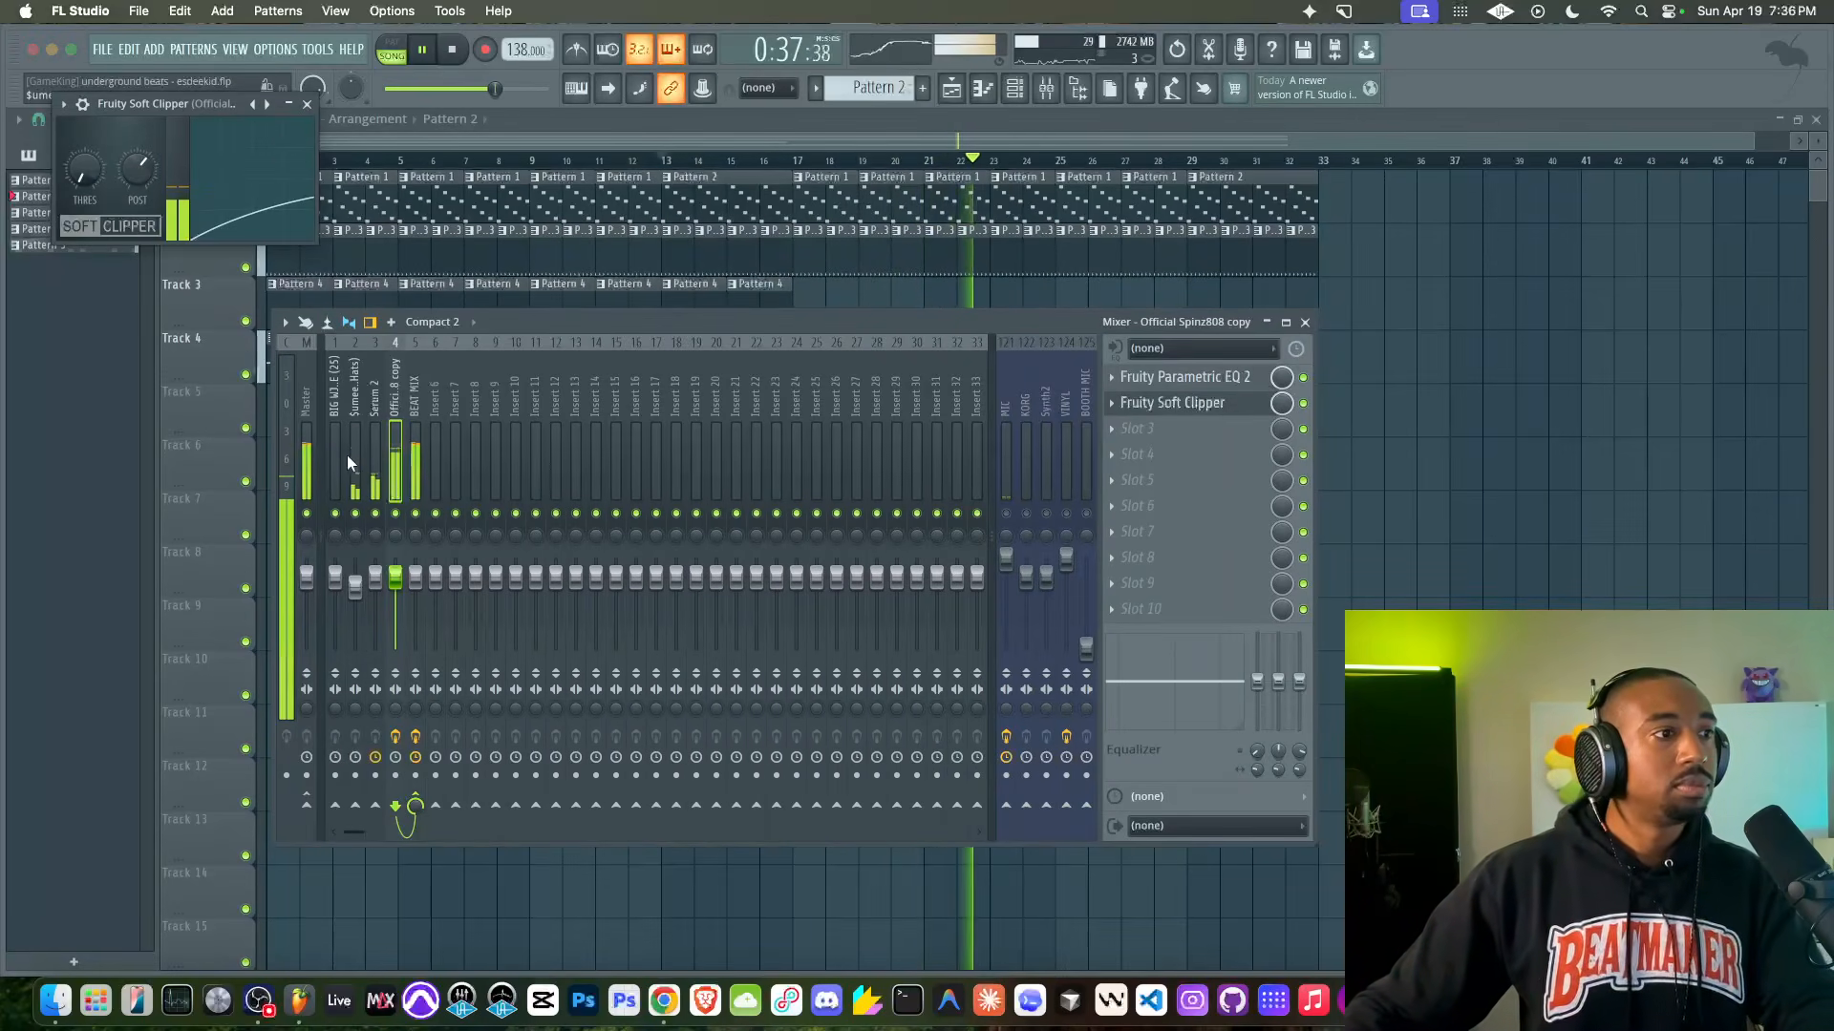
pyautogui.click(1451, 405)
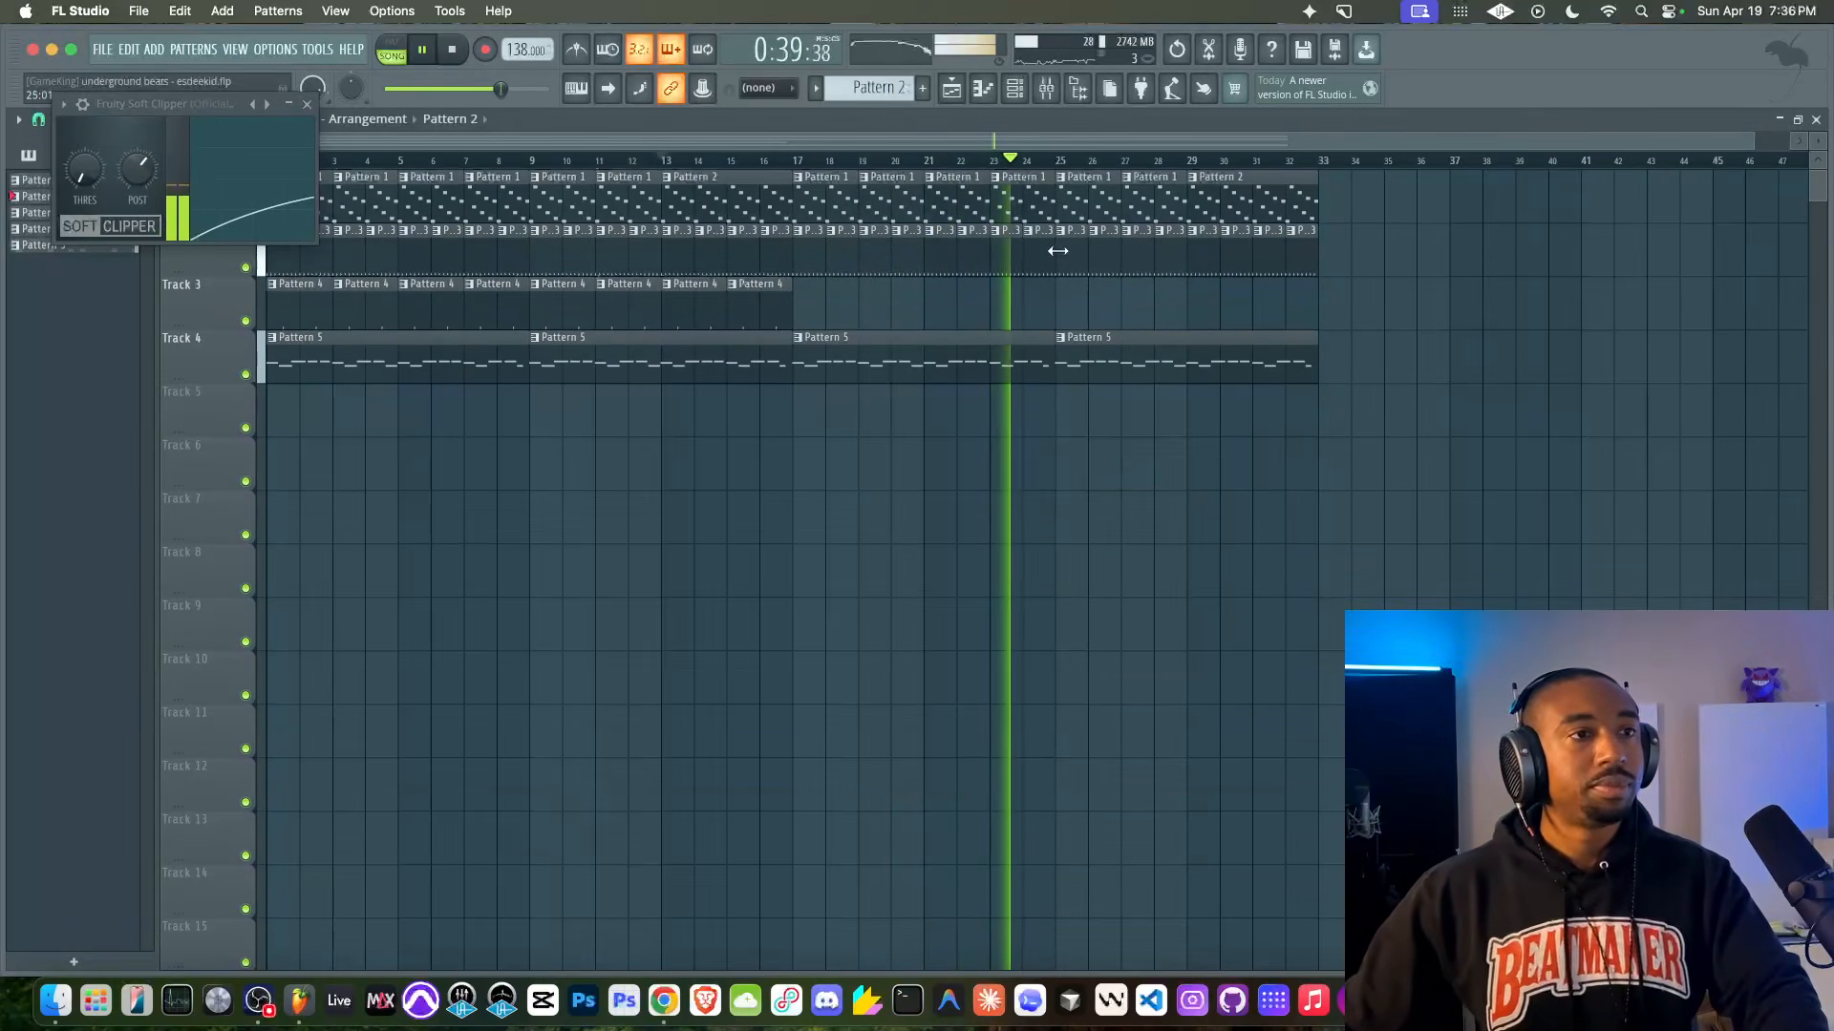
pyautogui.click(1058, 88)
pyautogui.click(307, 104)
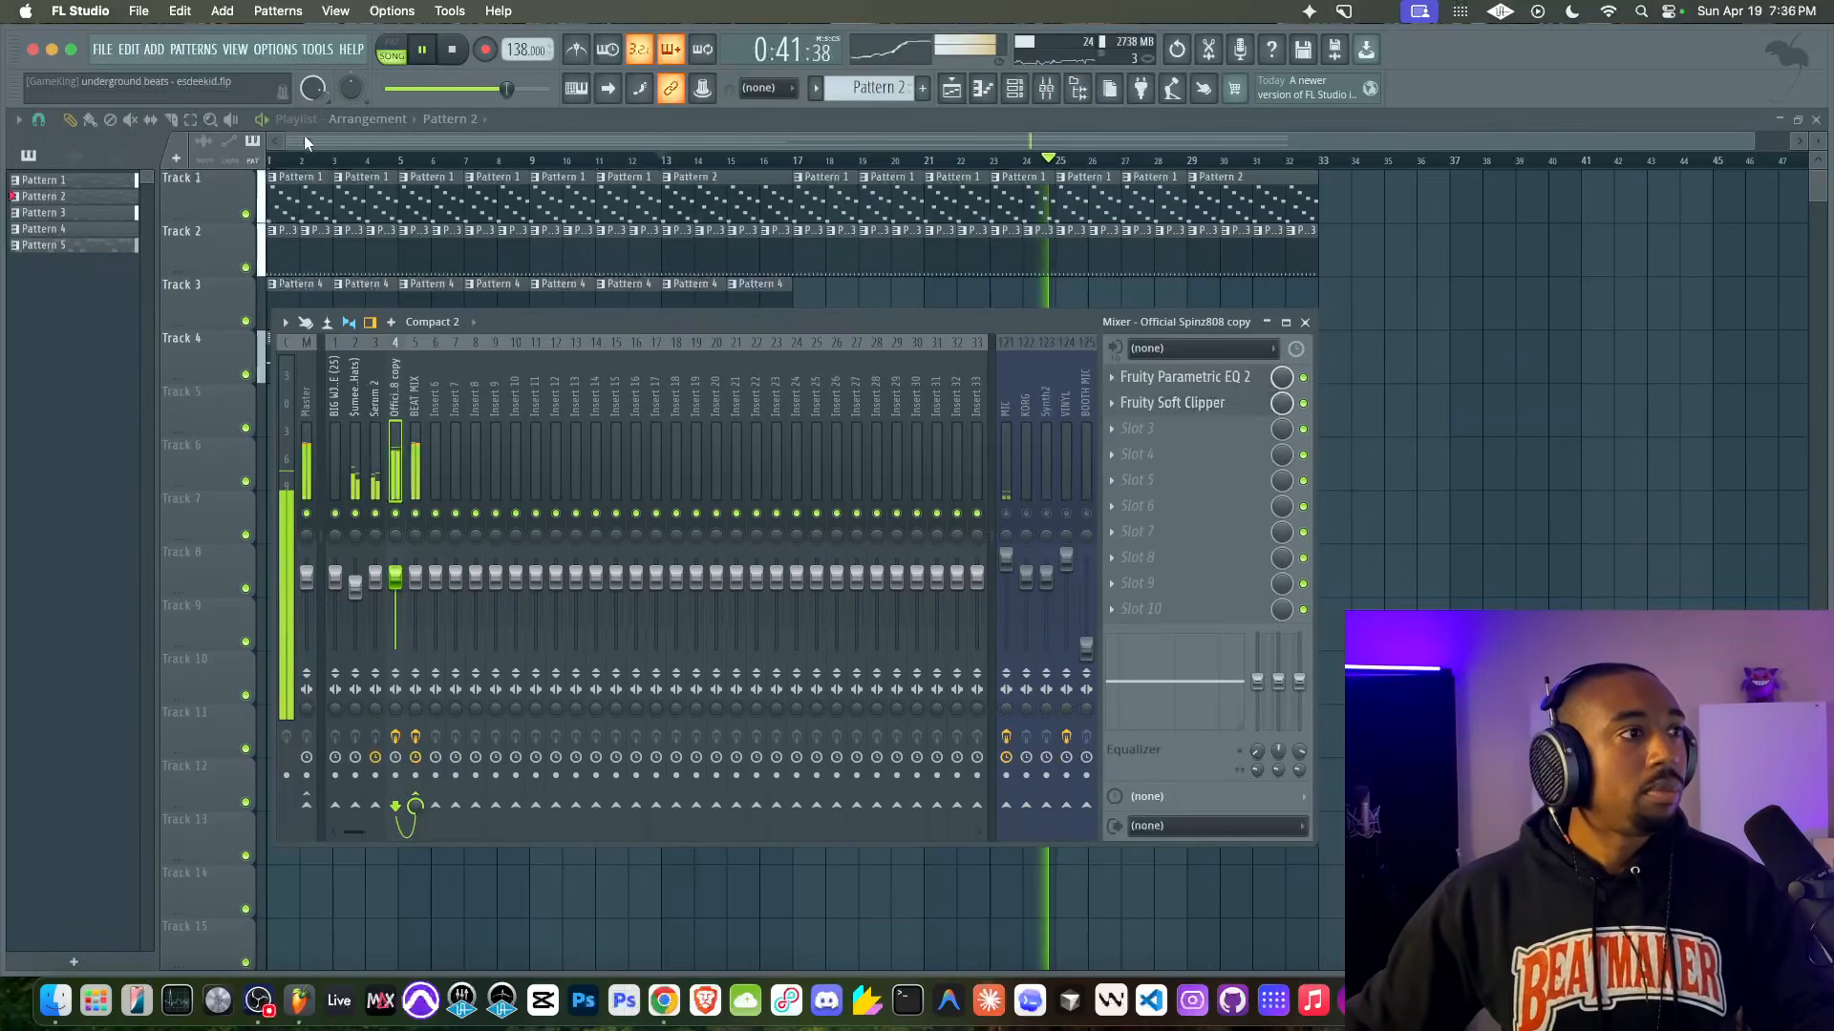
pyautogui.click(359, 439)
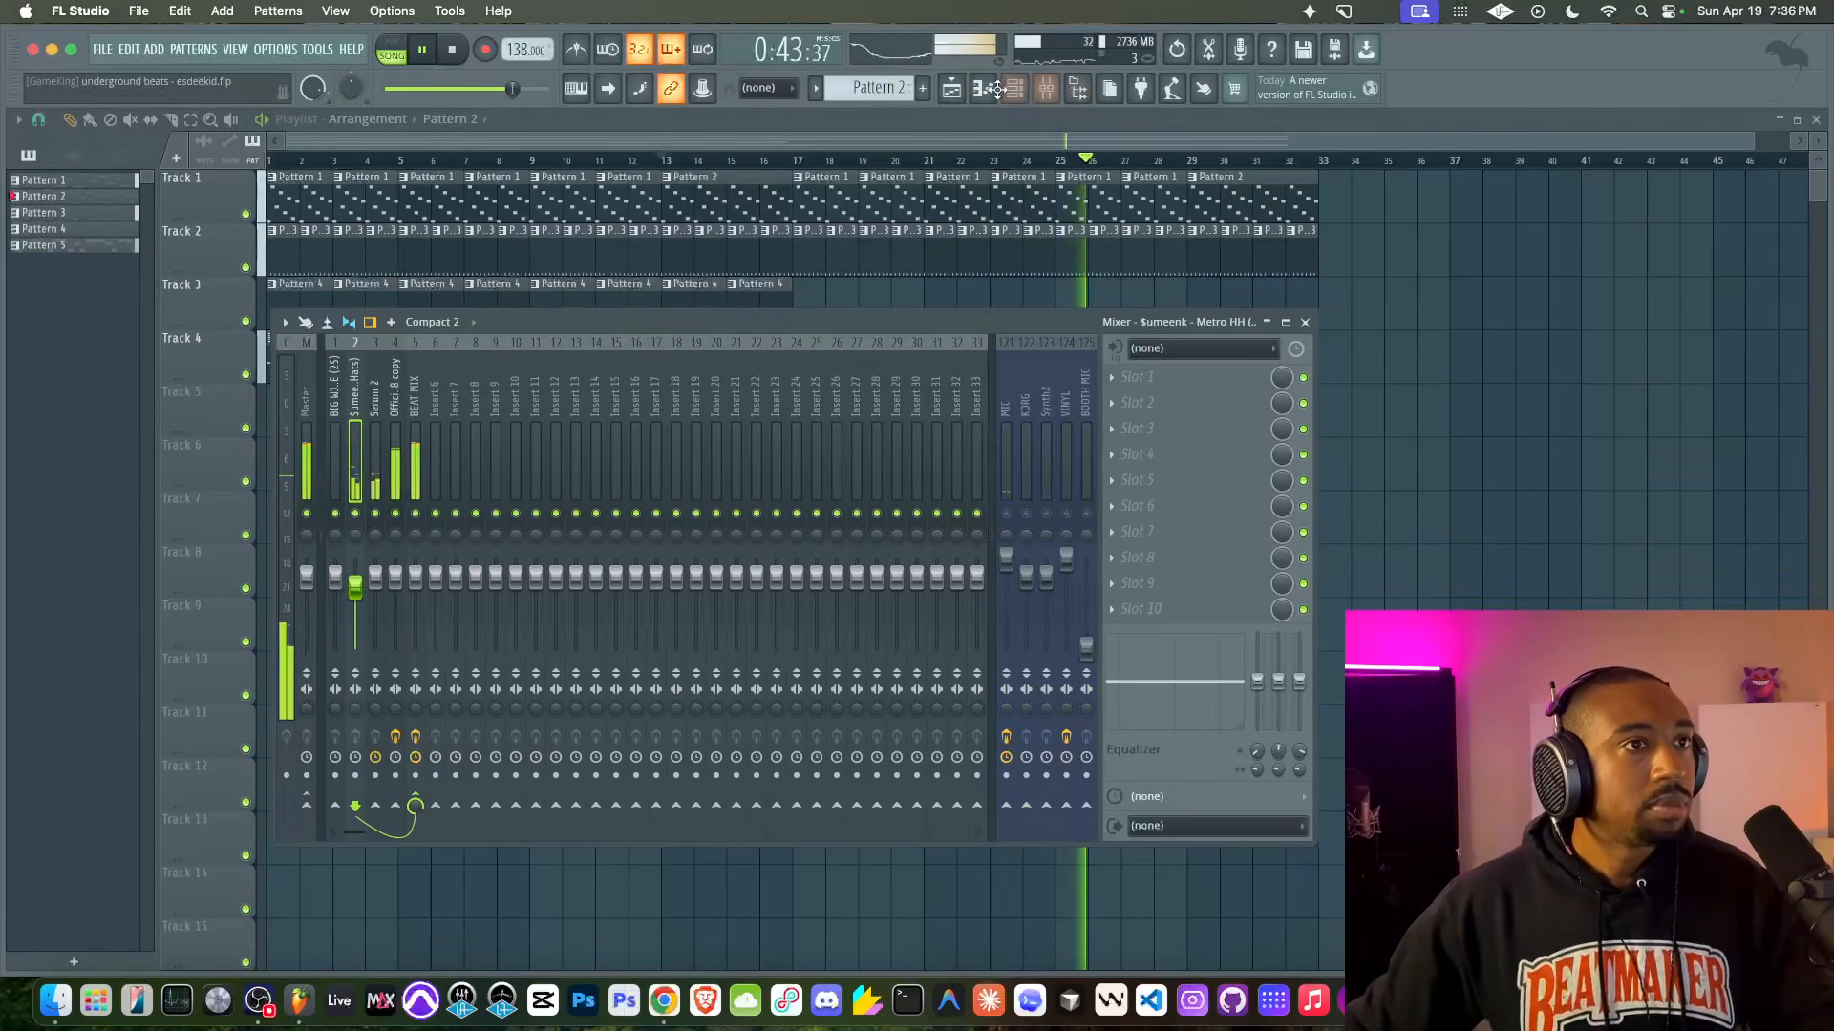
# Step: Open Serum 2 and set the NoteOn Alt. modulation of oscillator A's pan to a negative amount
pyautogui.click(1014, 89)
pyautogui.click(244, 169)
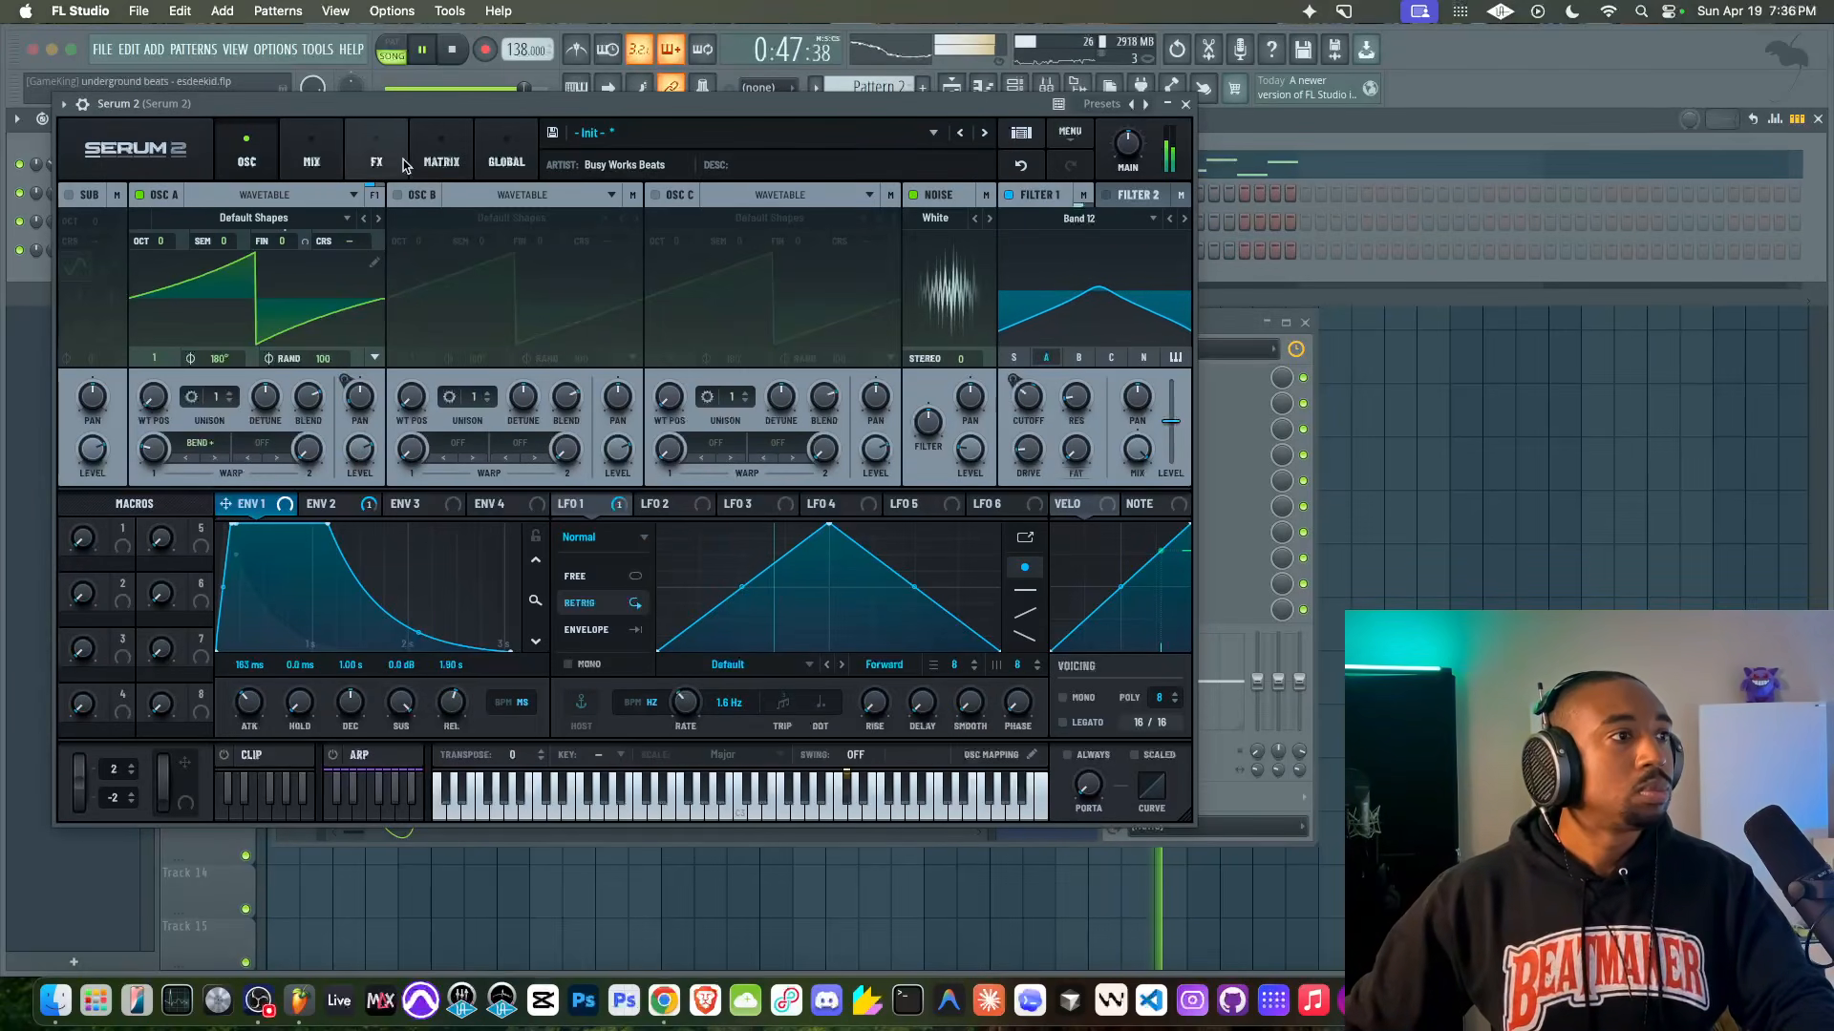
pyautogui.click(440, 154)
pyautogui.moveTo(447, 264); pyautogui.dragTo(302, 272)
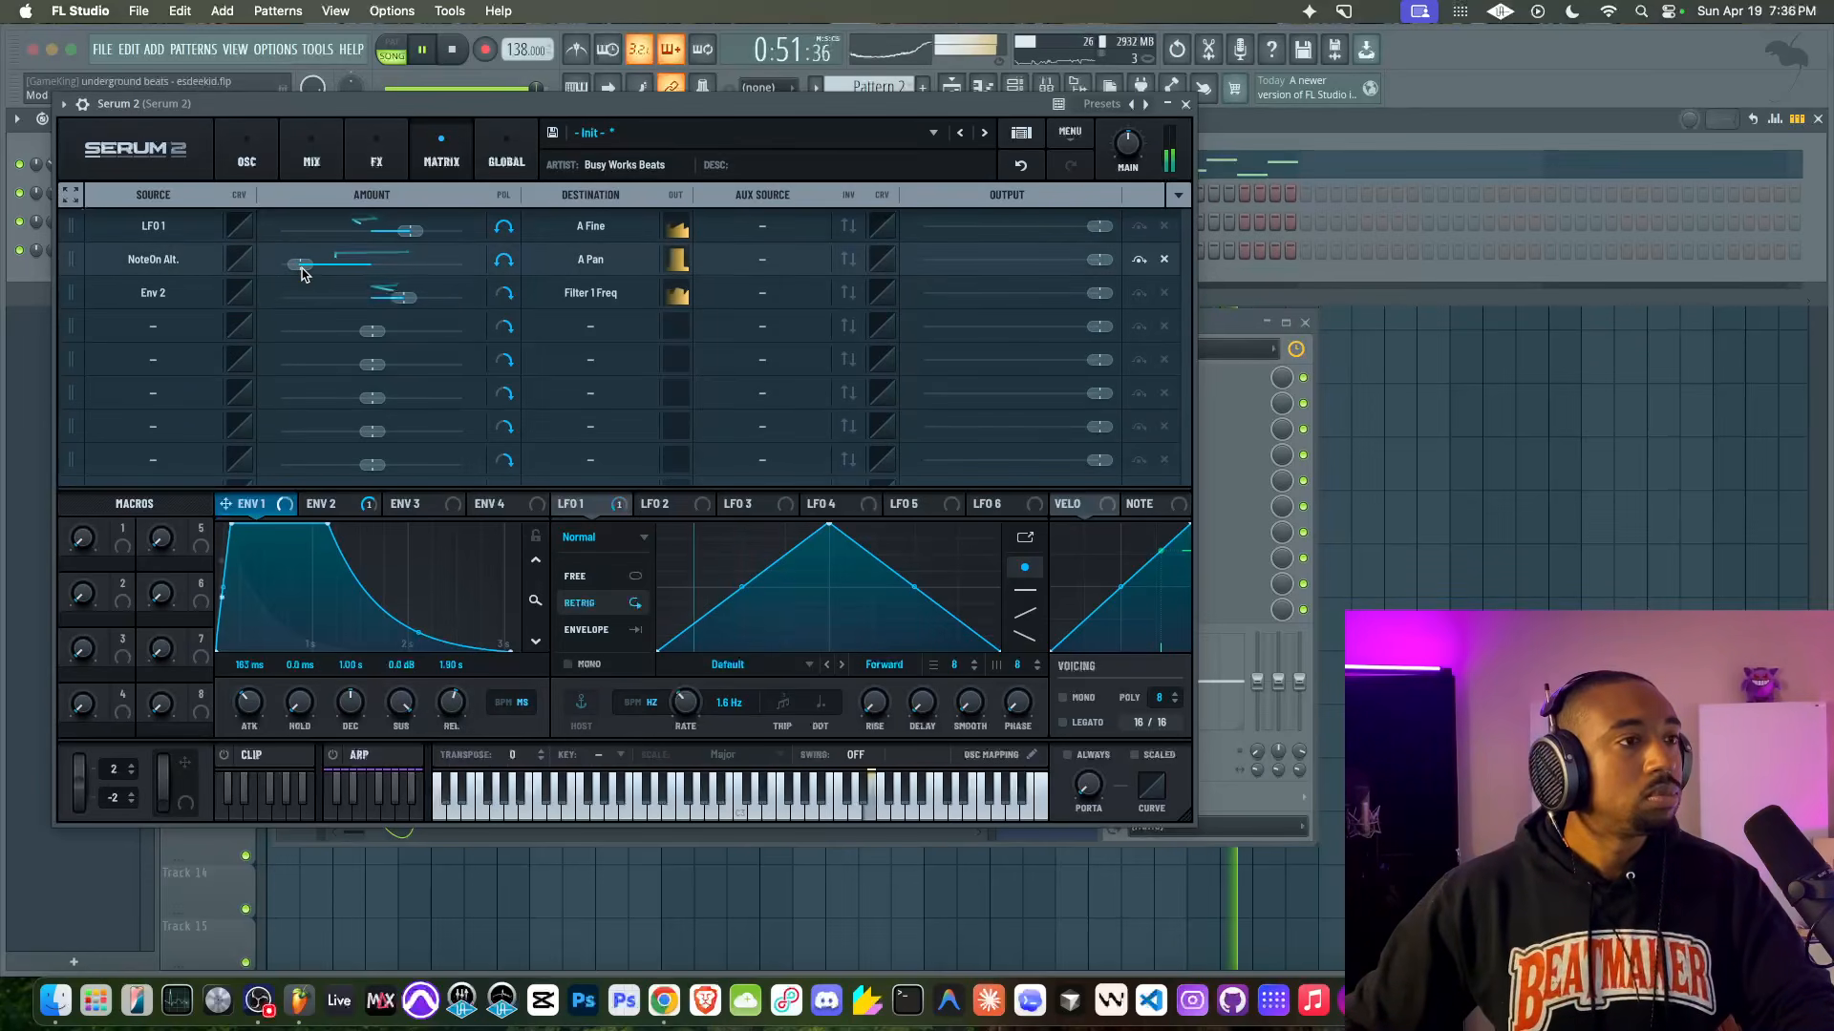
# Step: Set Filter 1's send to effects Bus 1 to about 37% in Serum 2 and check the routing on the mix page
pyautogui.click(311, 155)
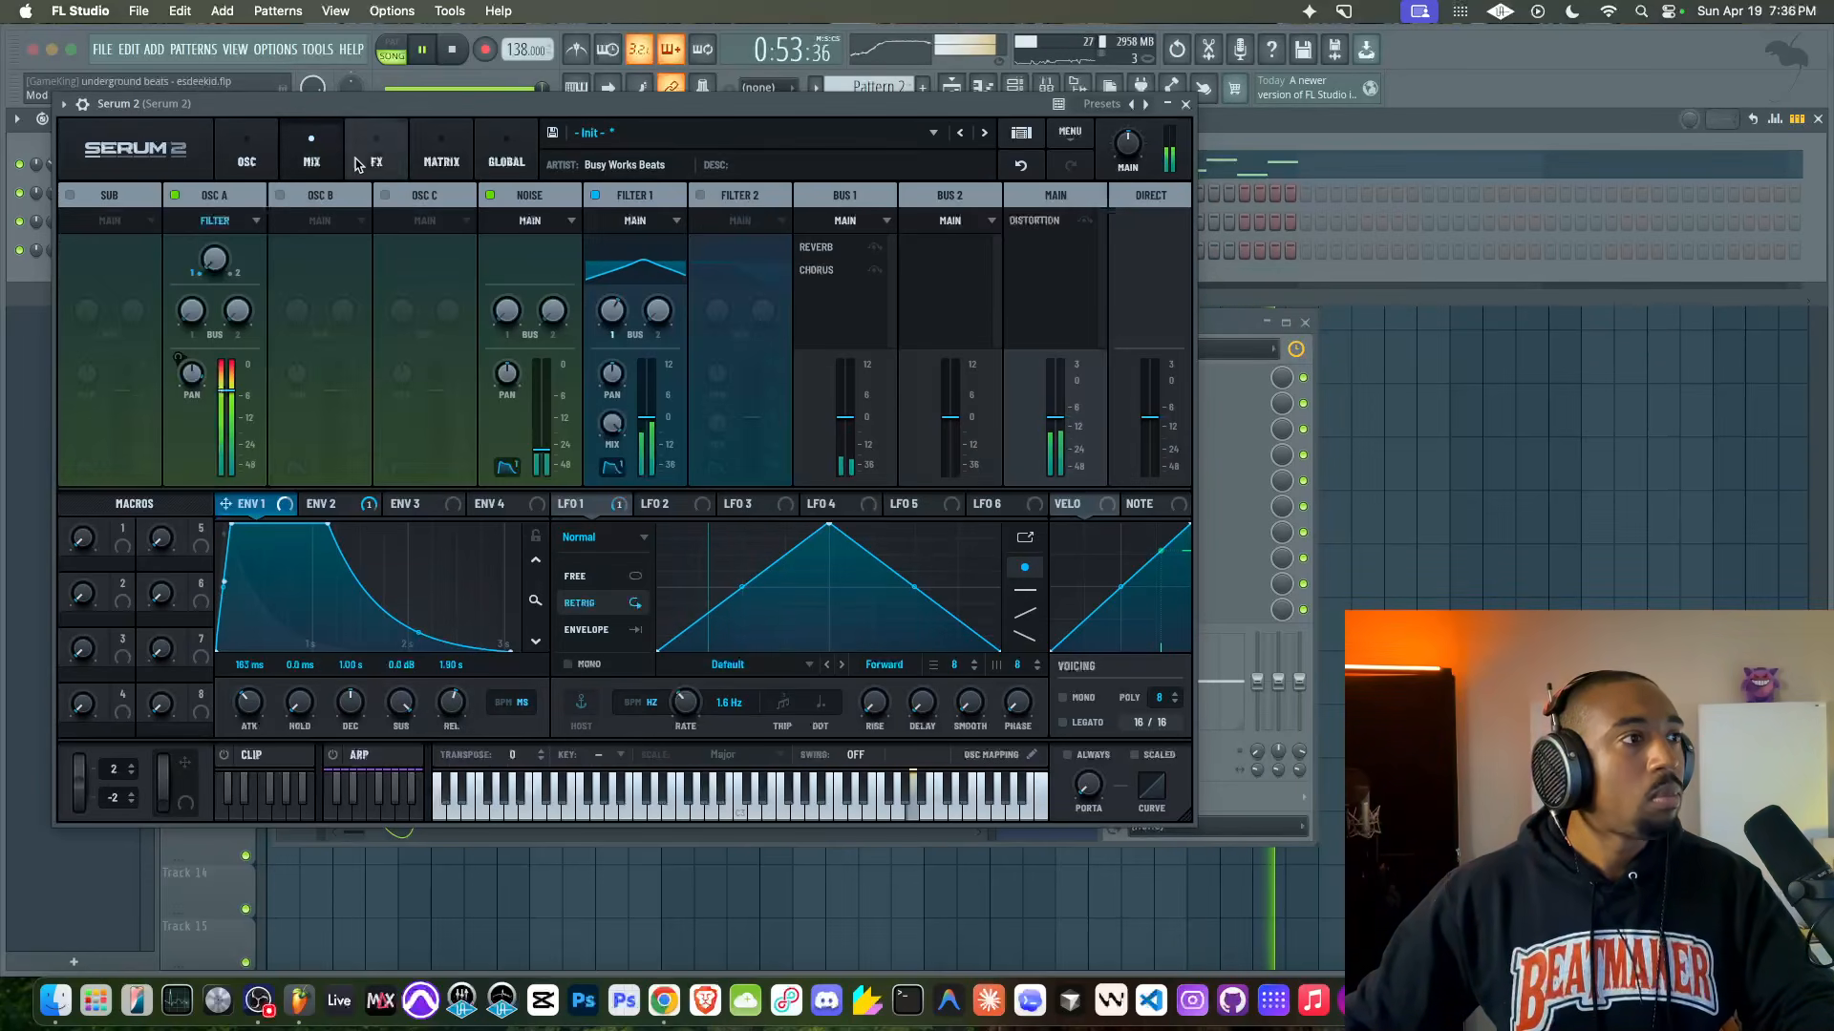
pyautogui.click(247, 153)
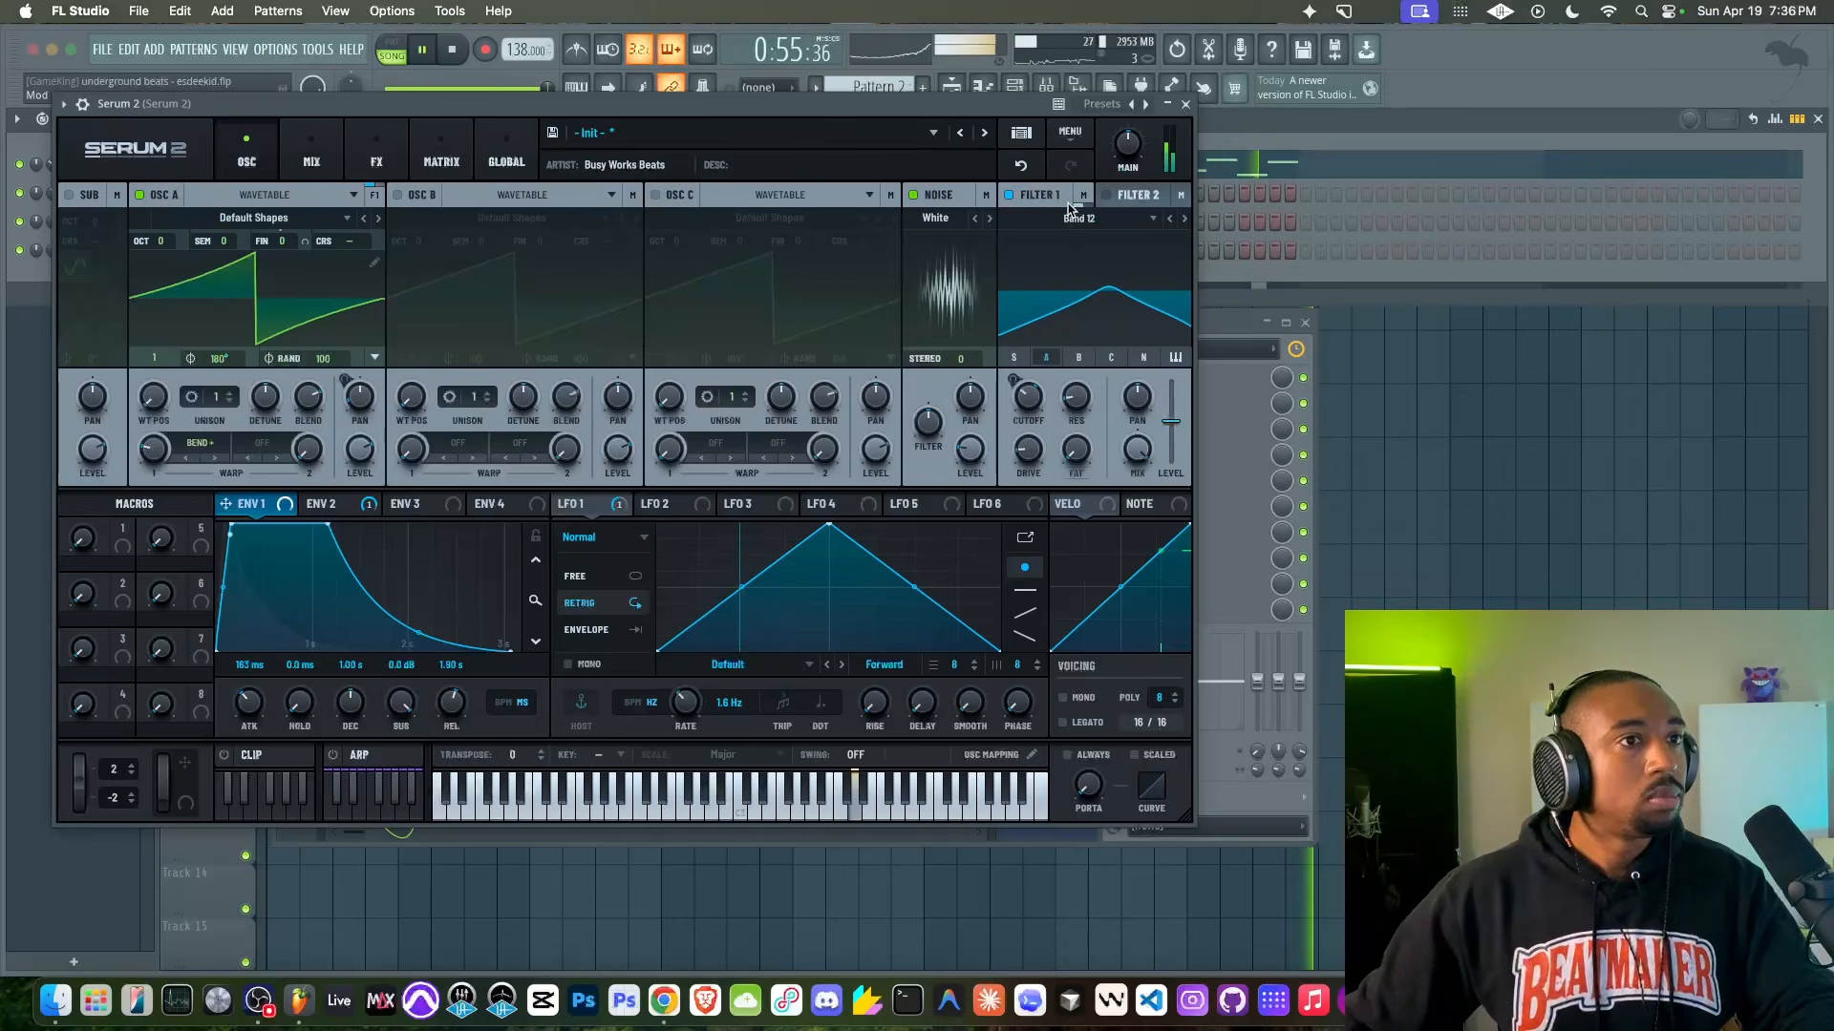
pyautogui.click(1082, 207)
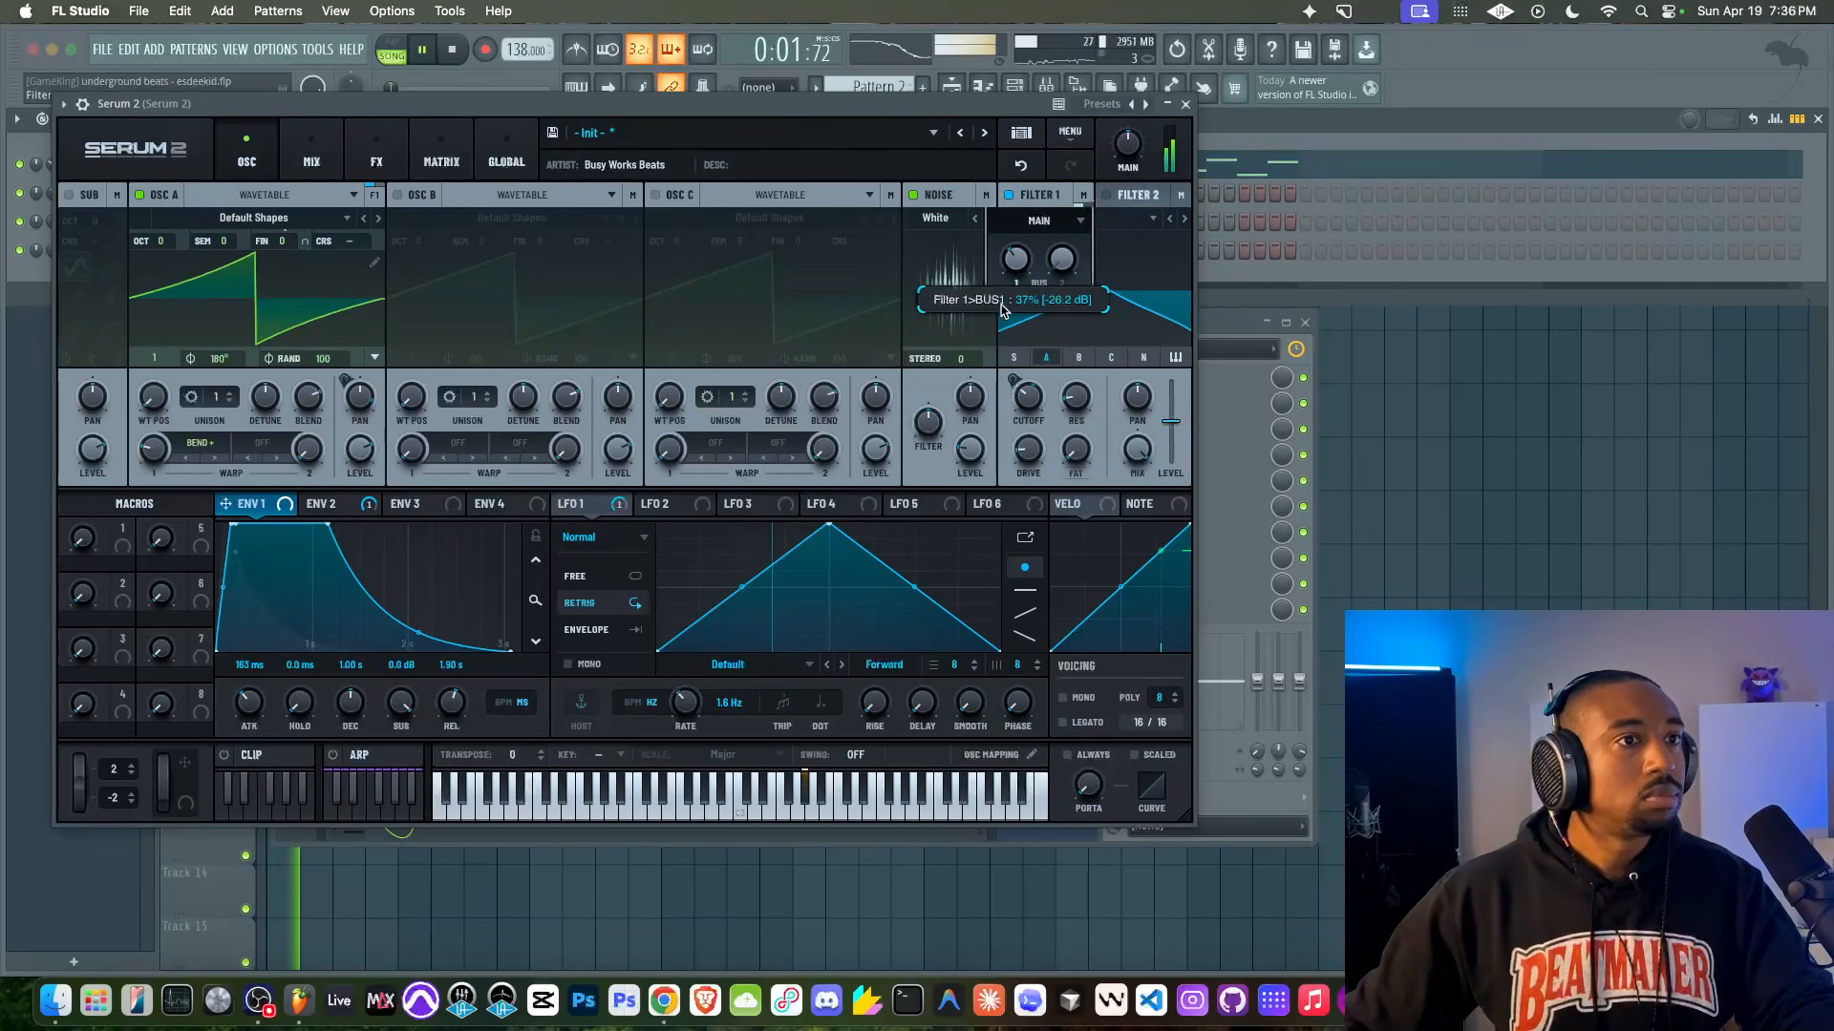
pyautogui.click(312, 154)
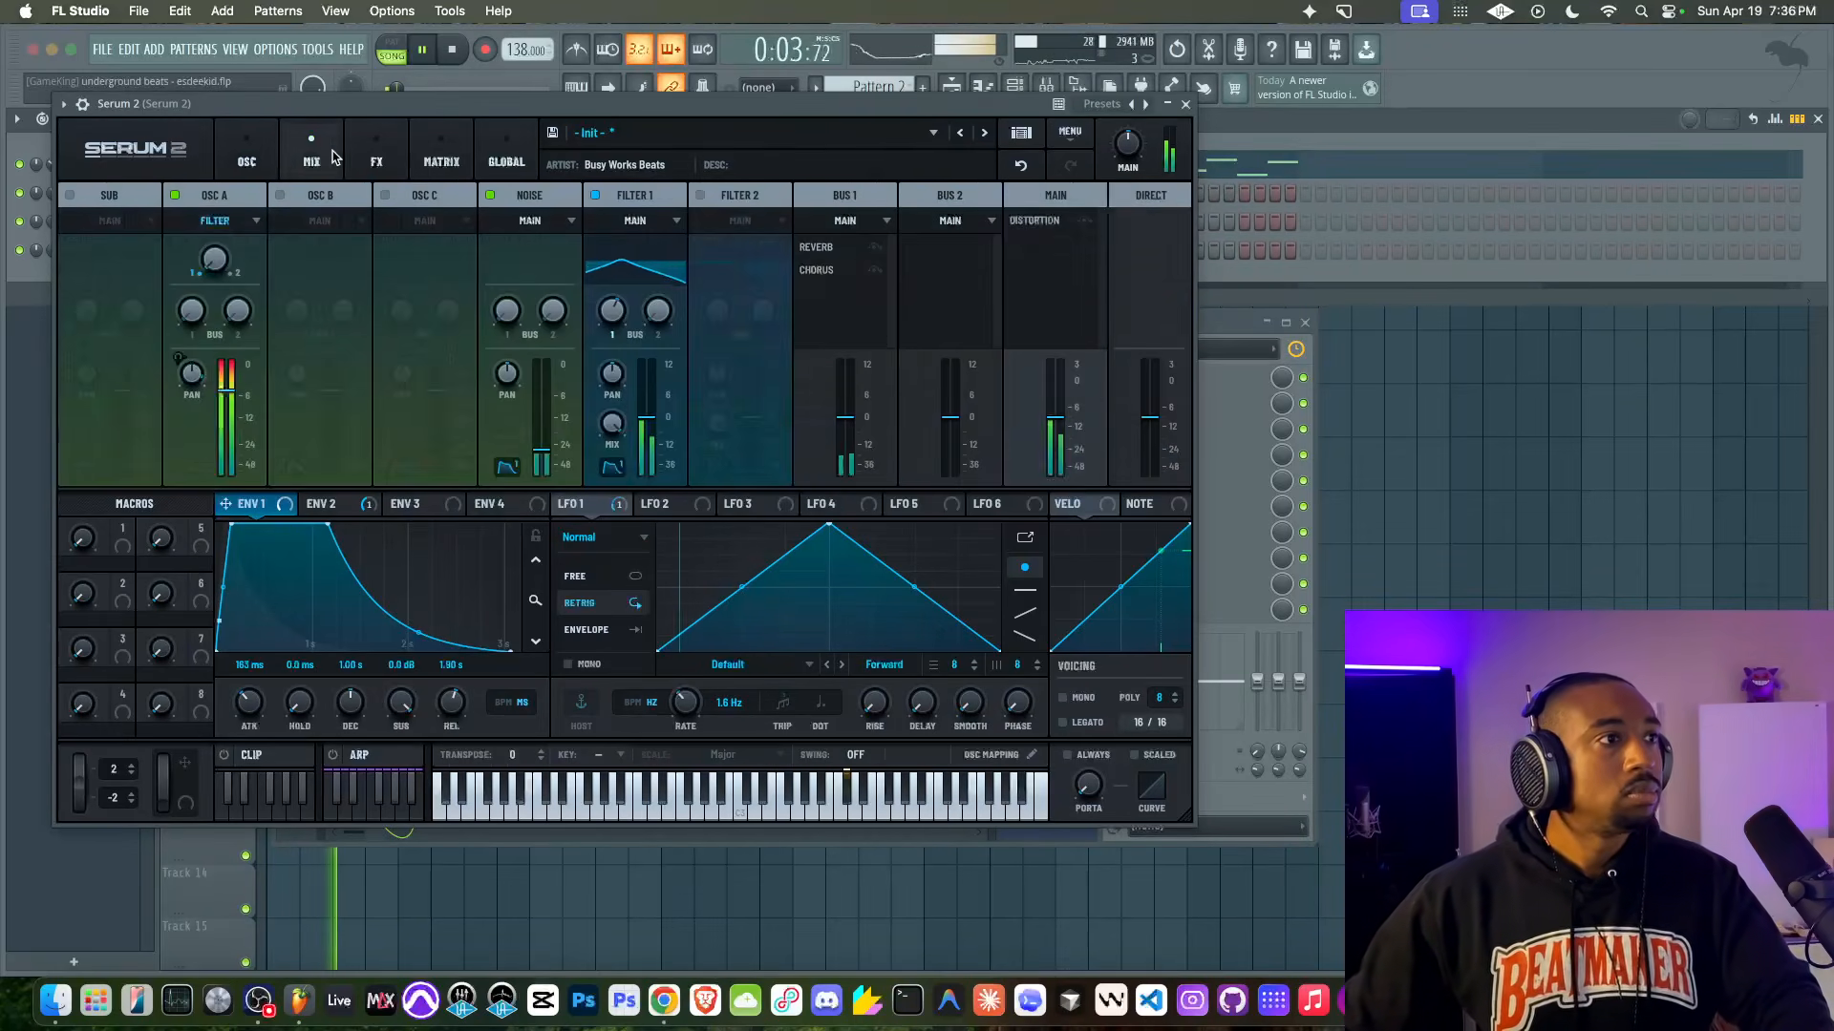
# Step: In Serum 2's Bus 1 effects, set the reverb size to 53% and adjust its low cut
pyautogui.click(376, 155)
pyautogui.click(182, 195)
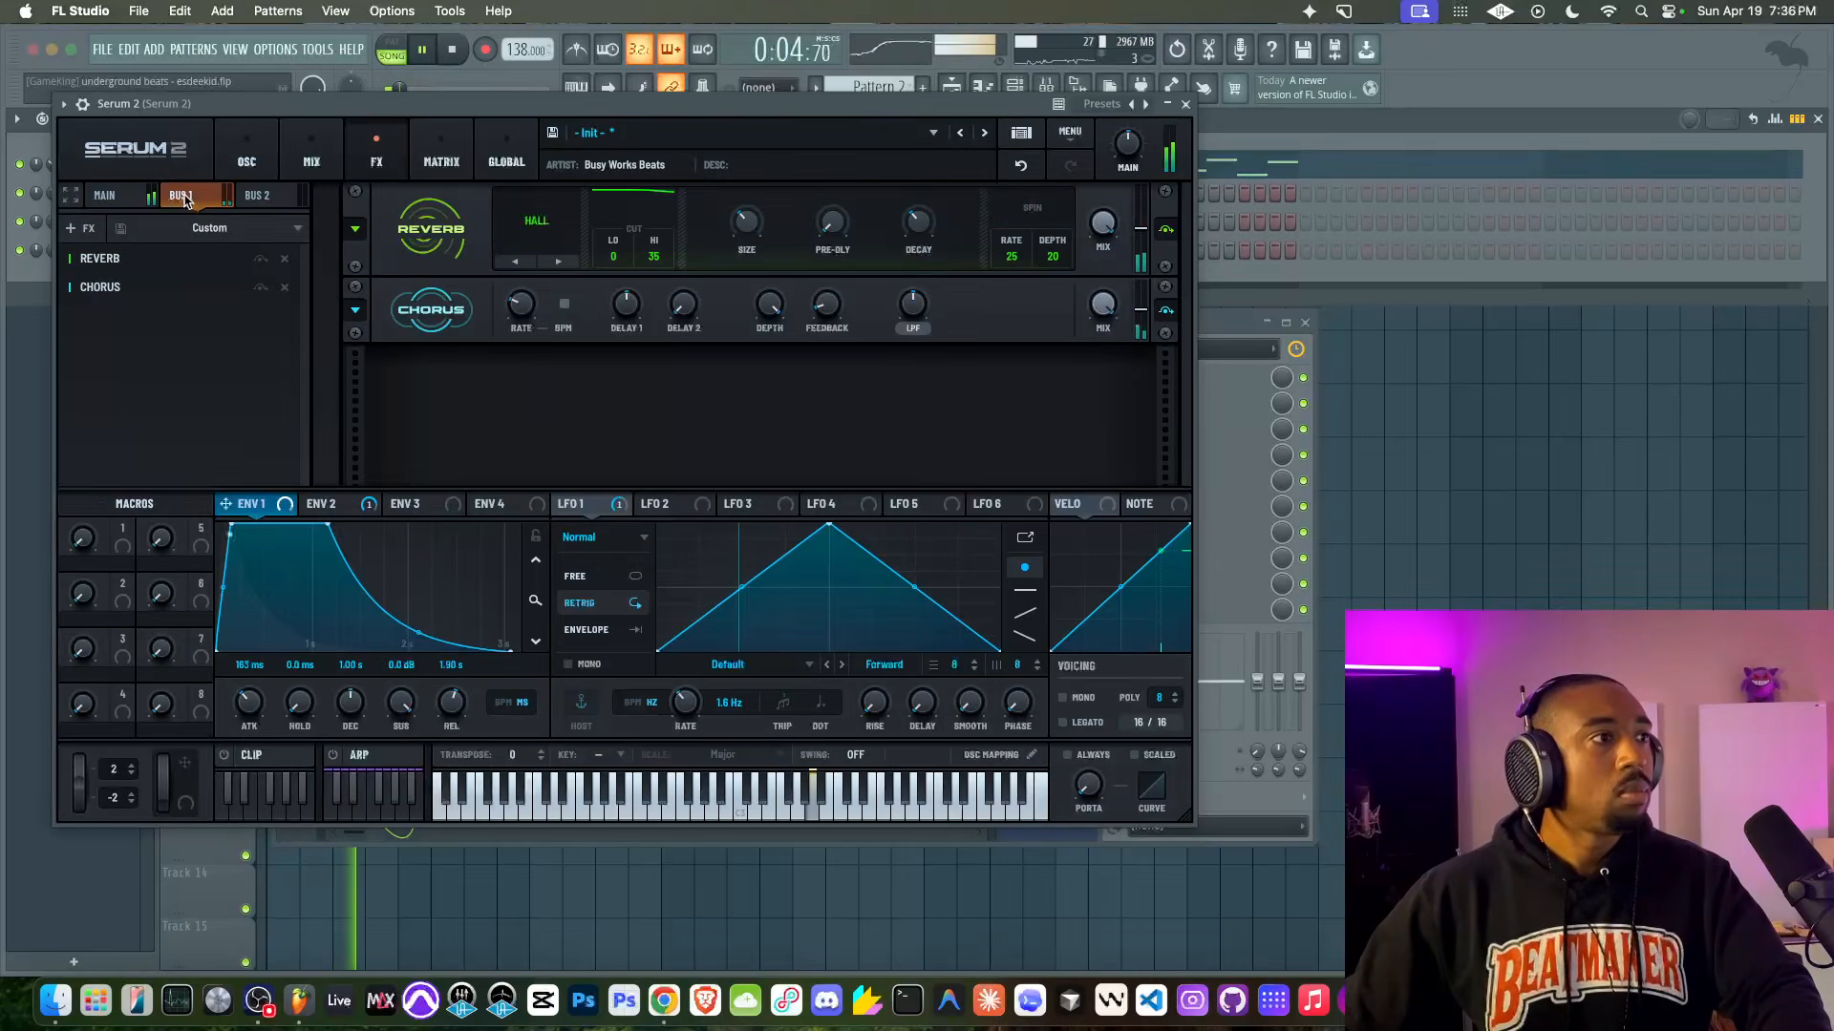
pyautogui.click(260, 287)
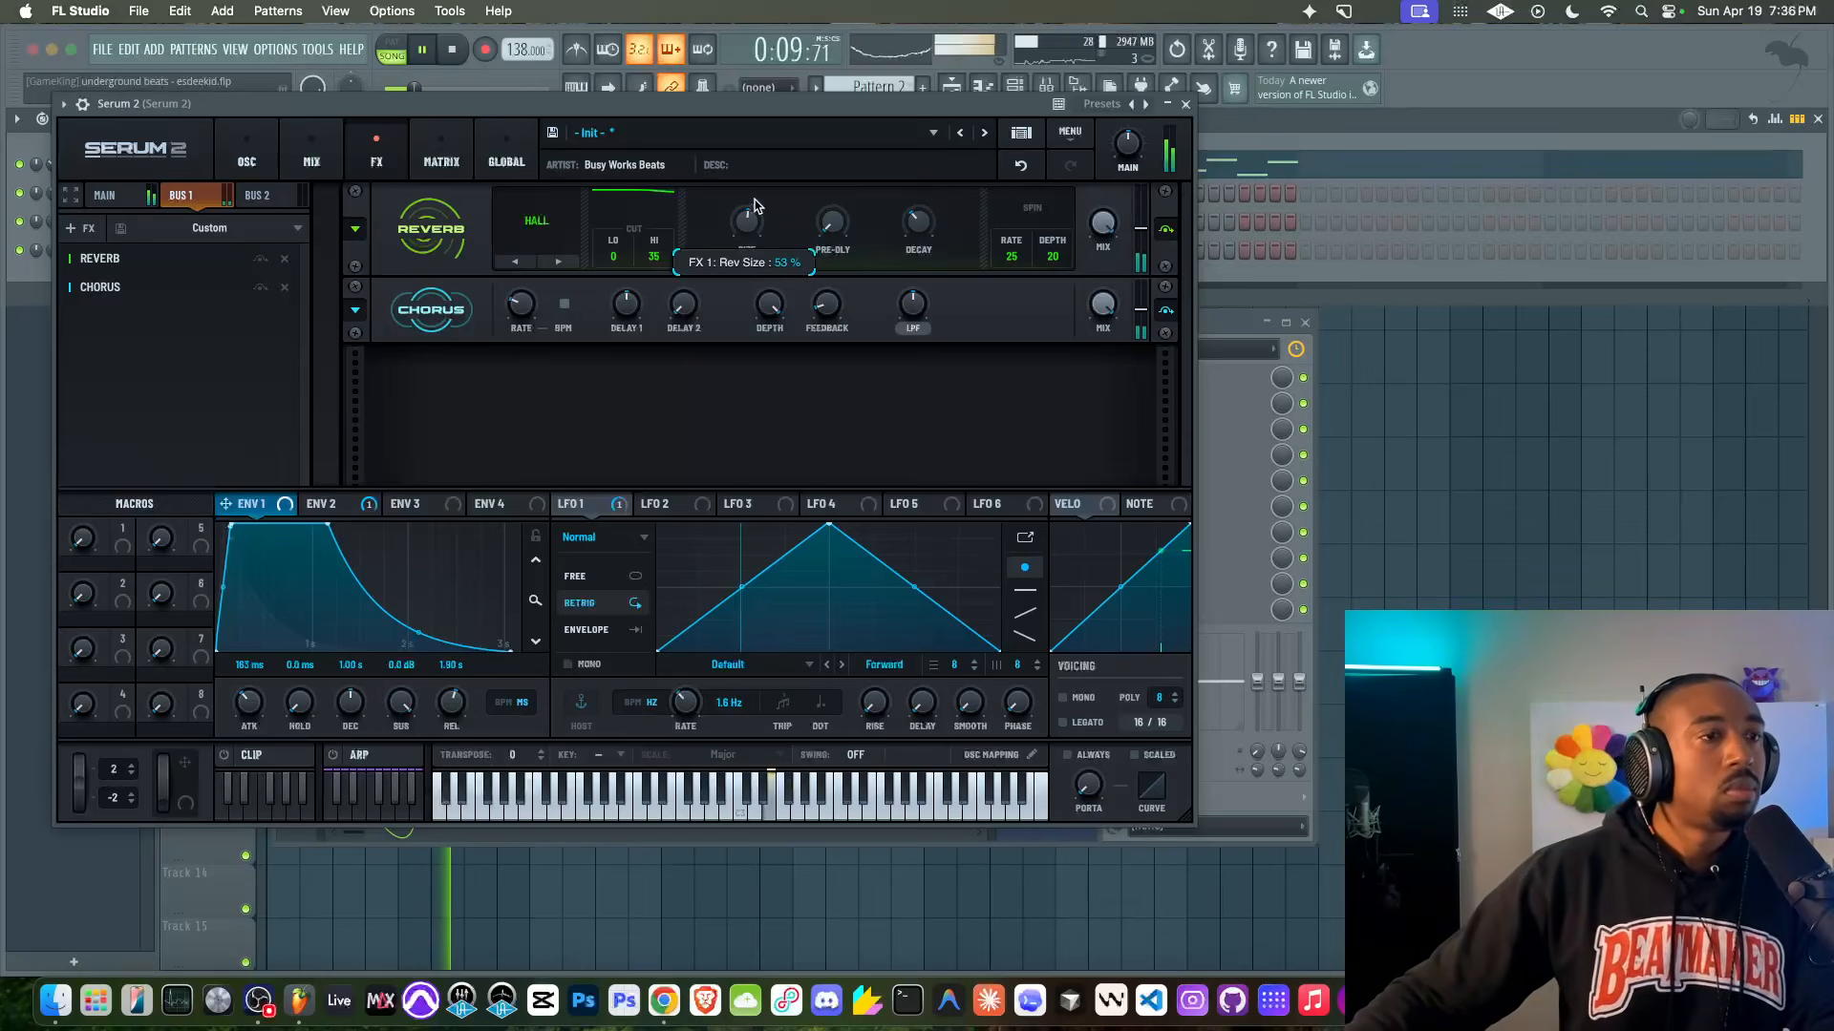
pyautogui.moveTo(616, 254); pyautogui.dragTo(624, 230)
# Step: Raise Filter 1's send to Bus 1, set the Bus 1 reverb's low cut to 77 and adjust its decay
pyautogui.click(247, 155)
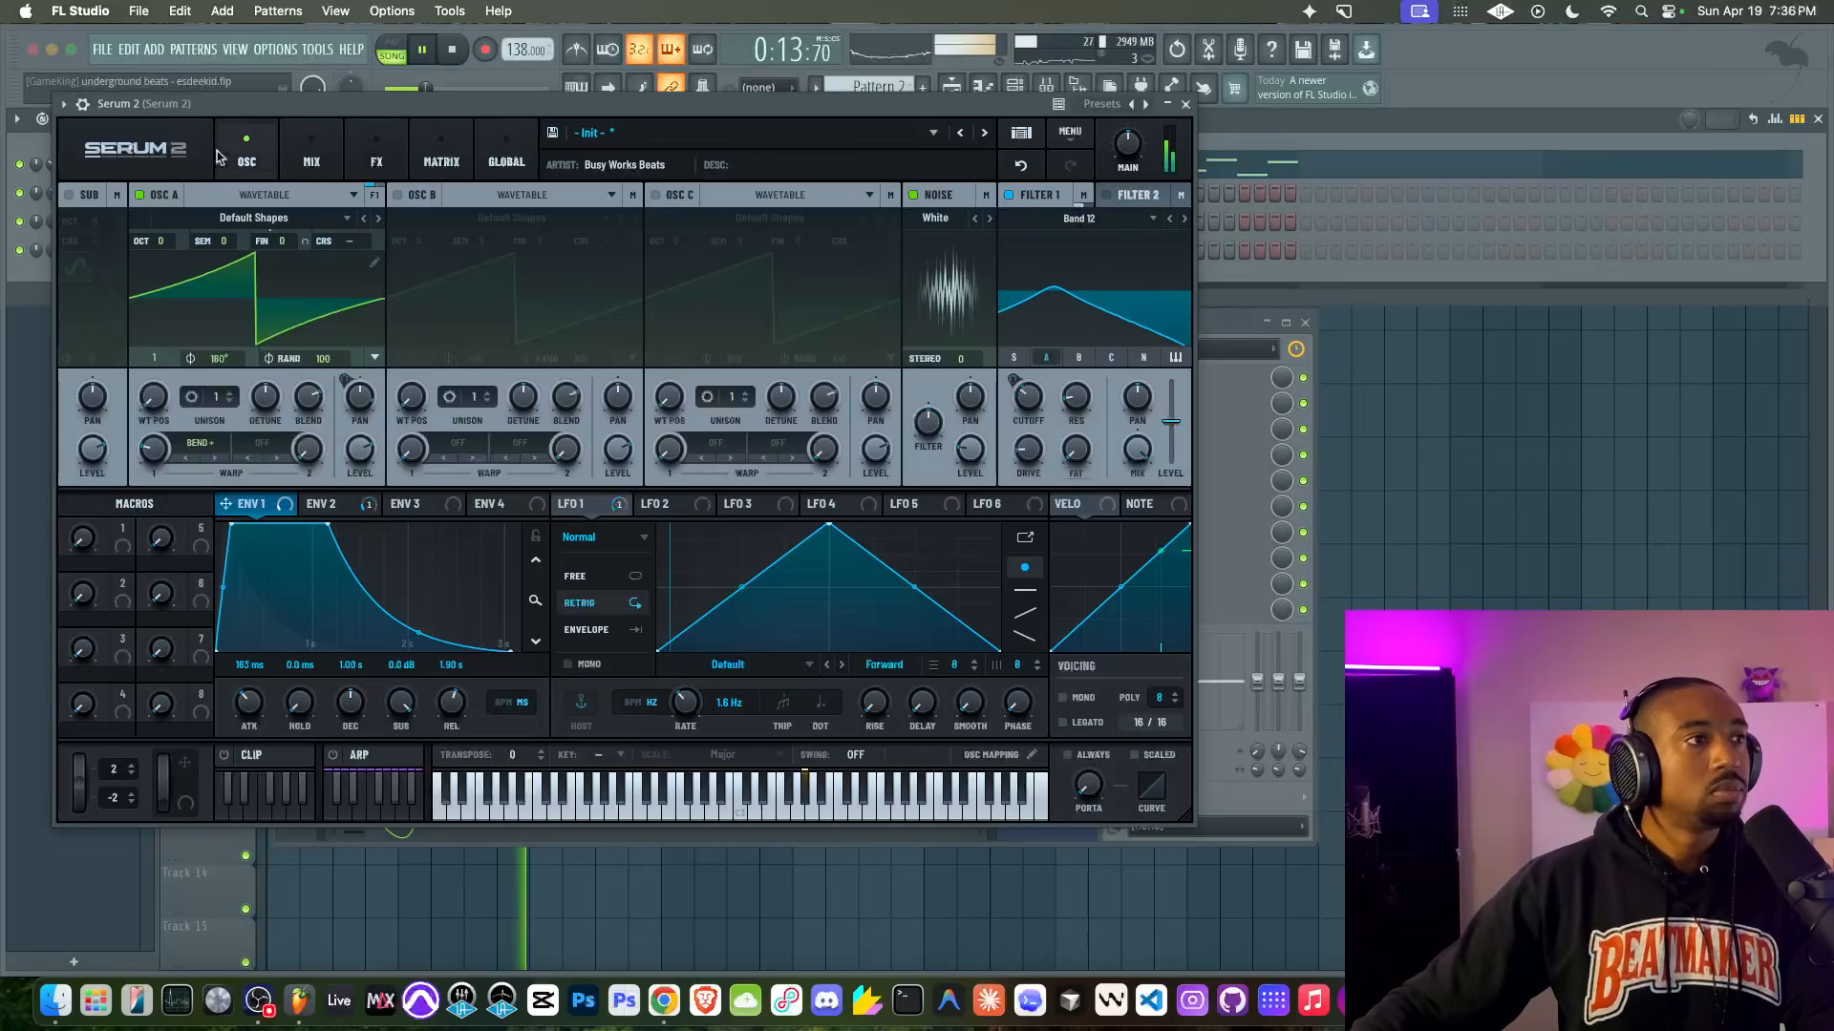
pyautogui.click(1076, 203)
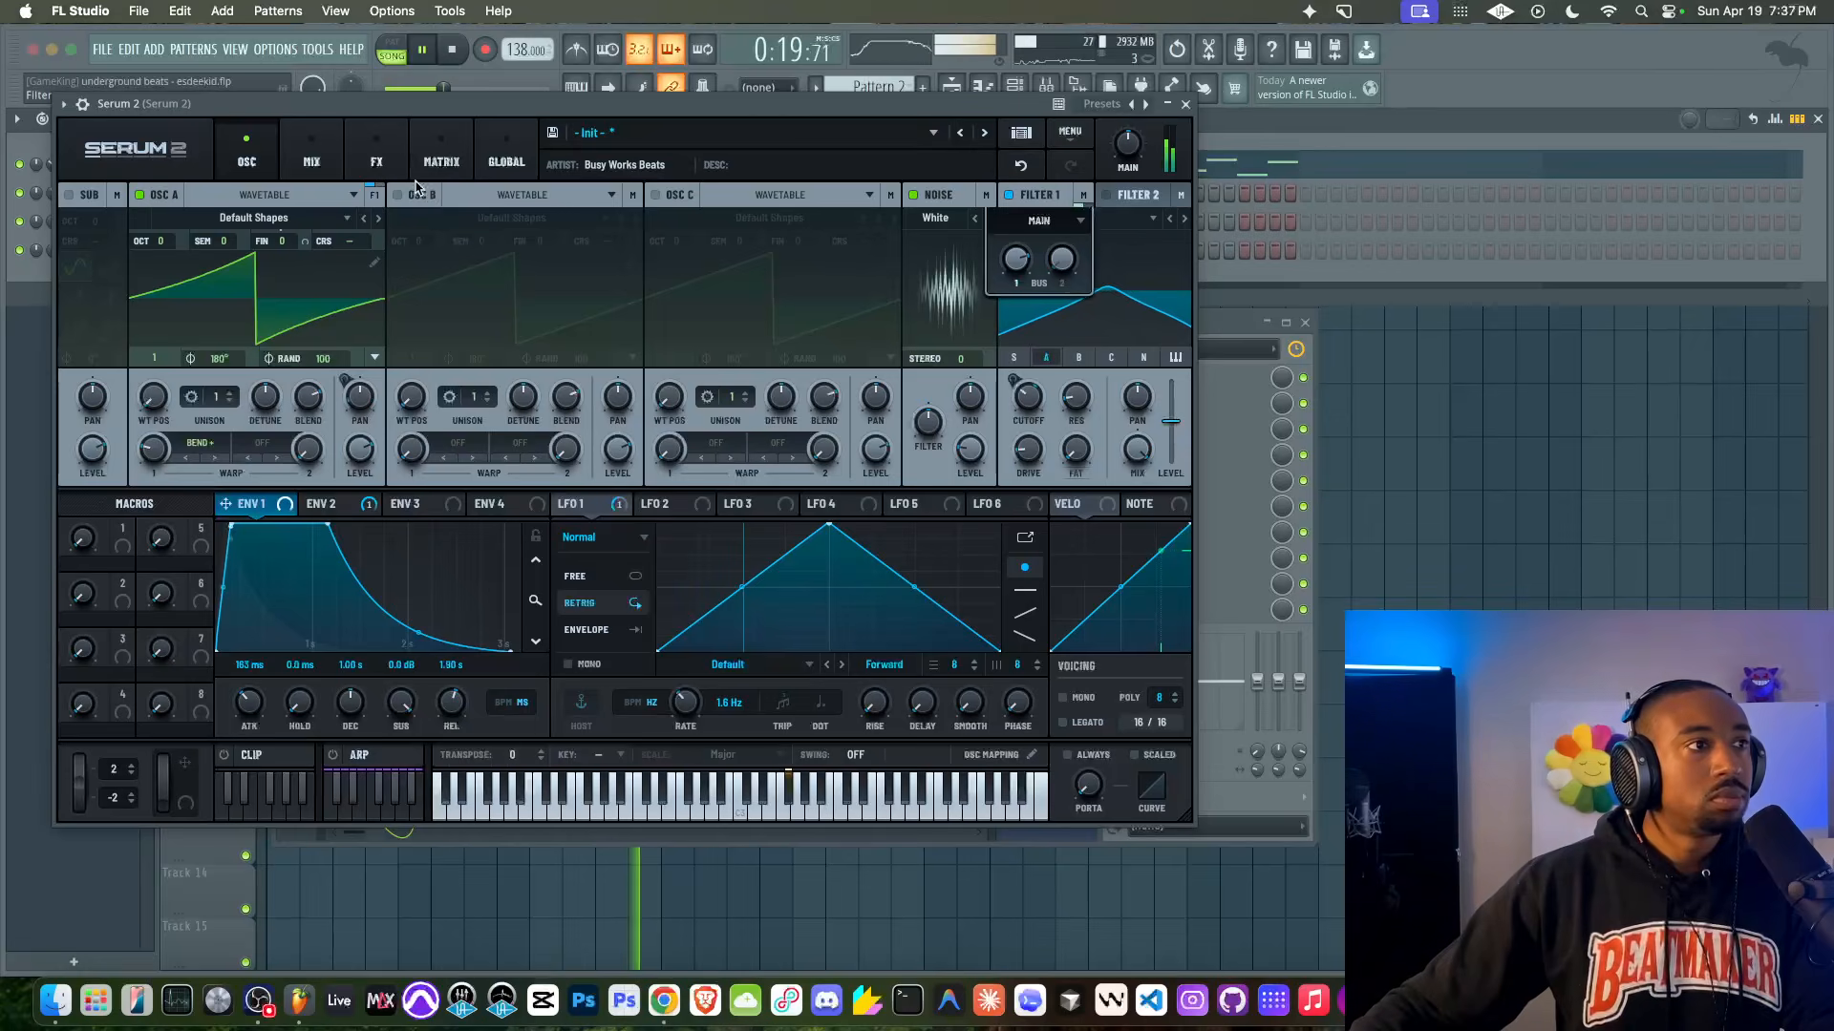
pyautogui.click(377, 155)
pyautogui.moveTo(616, 253); pyautogui.dragTo(612, 219)
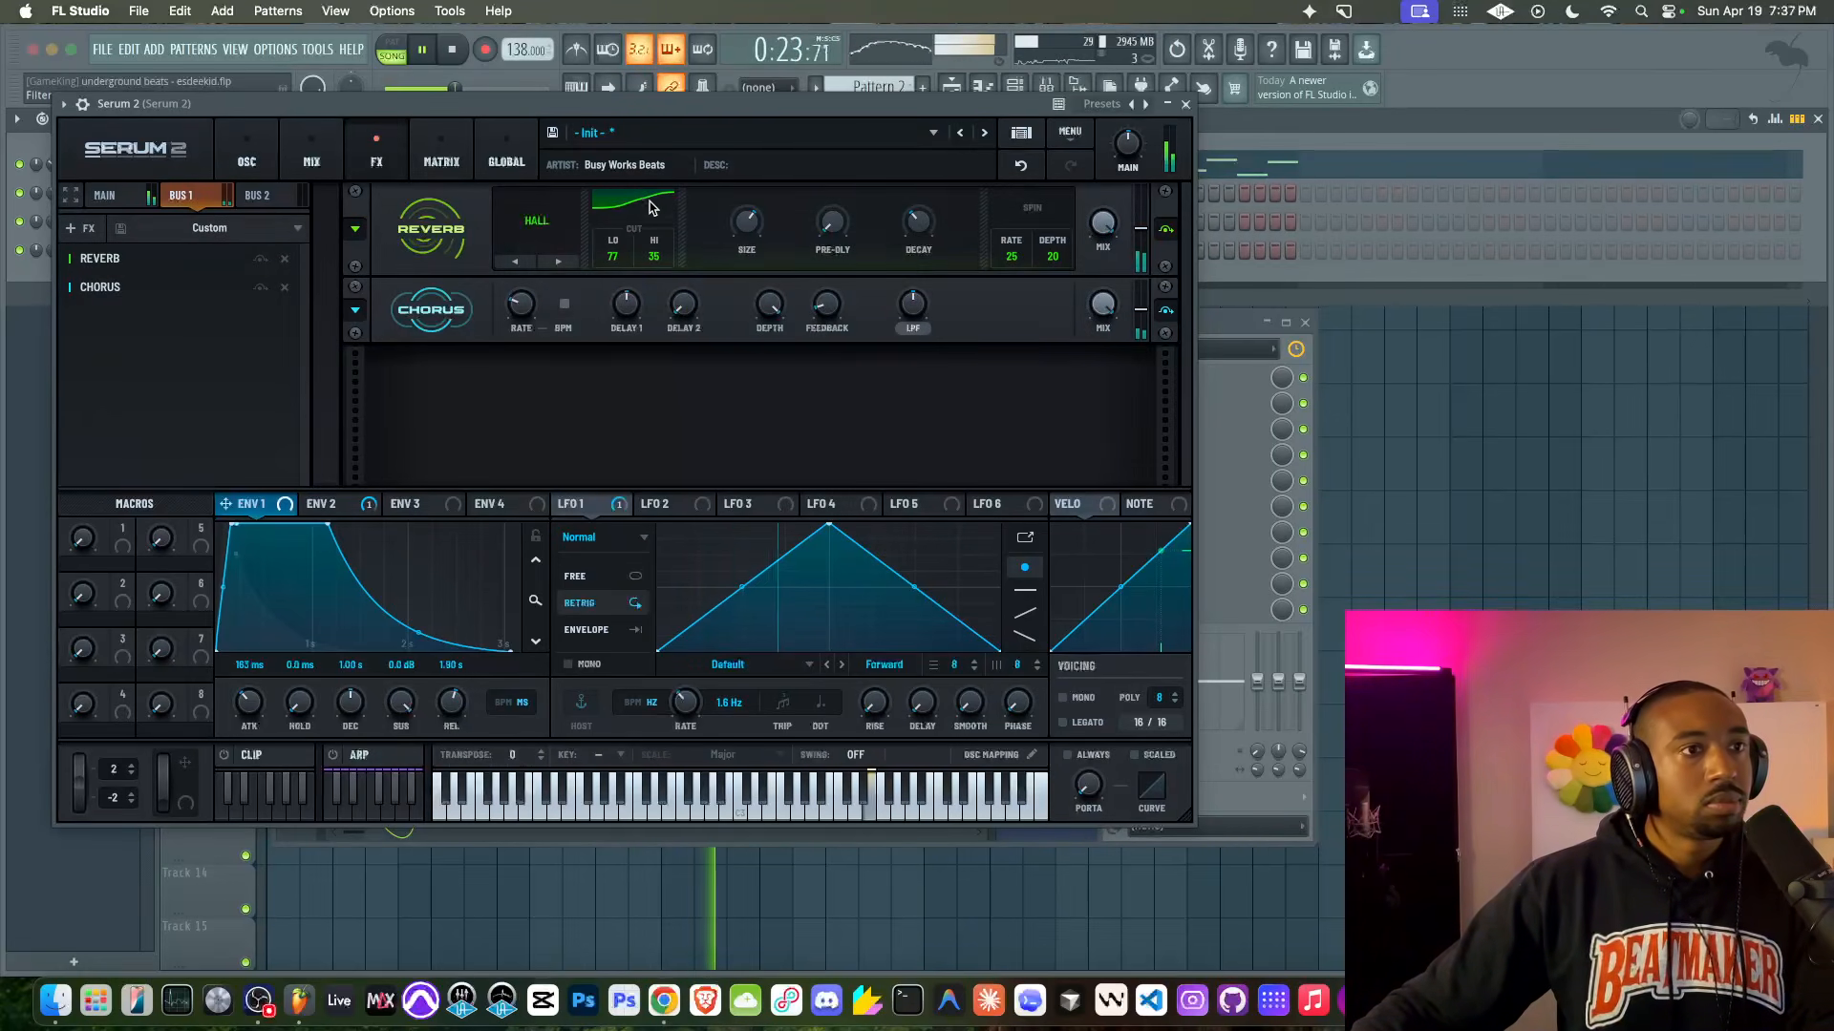
pyautogui.moveTo(917, 232); pyautogui.dragTo(916, 203)
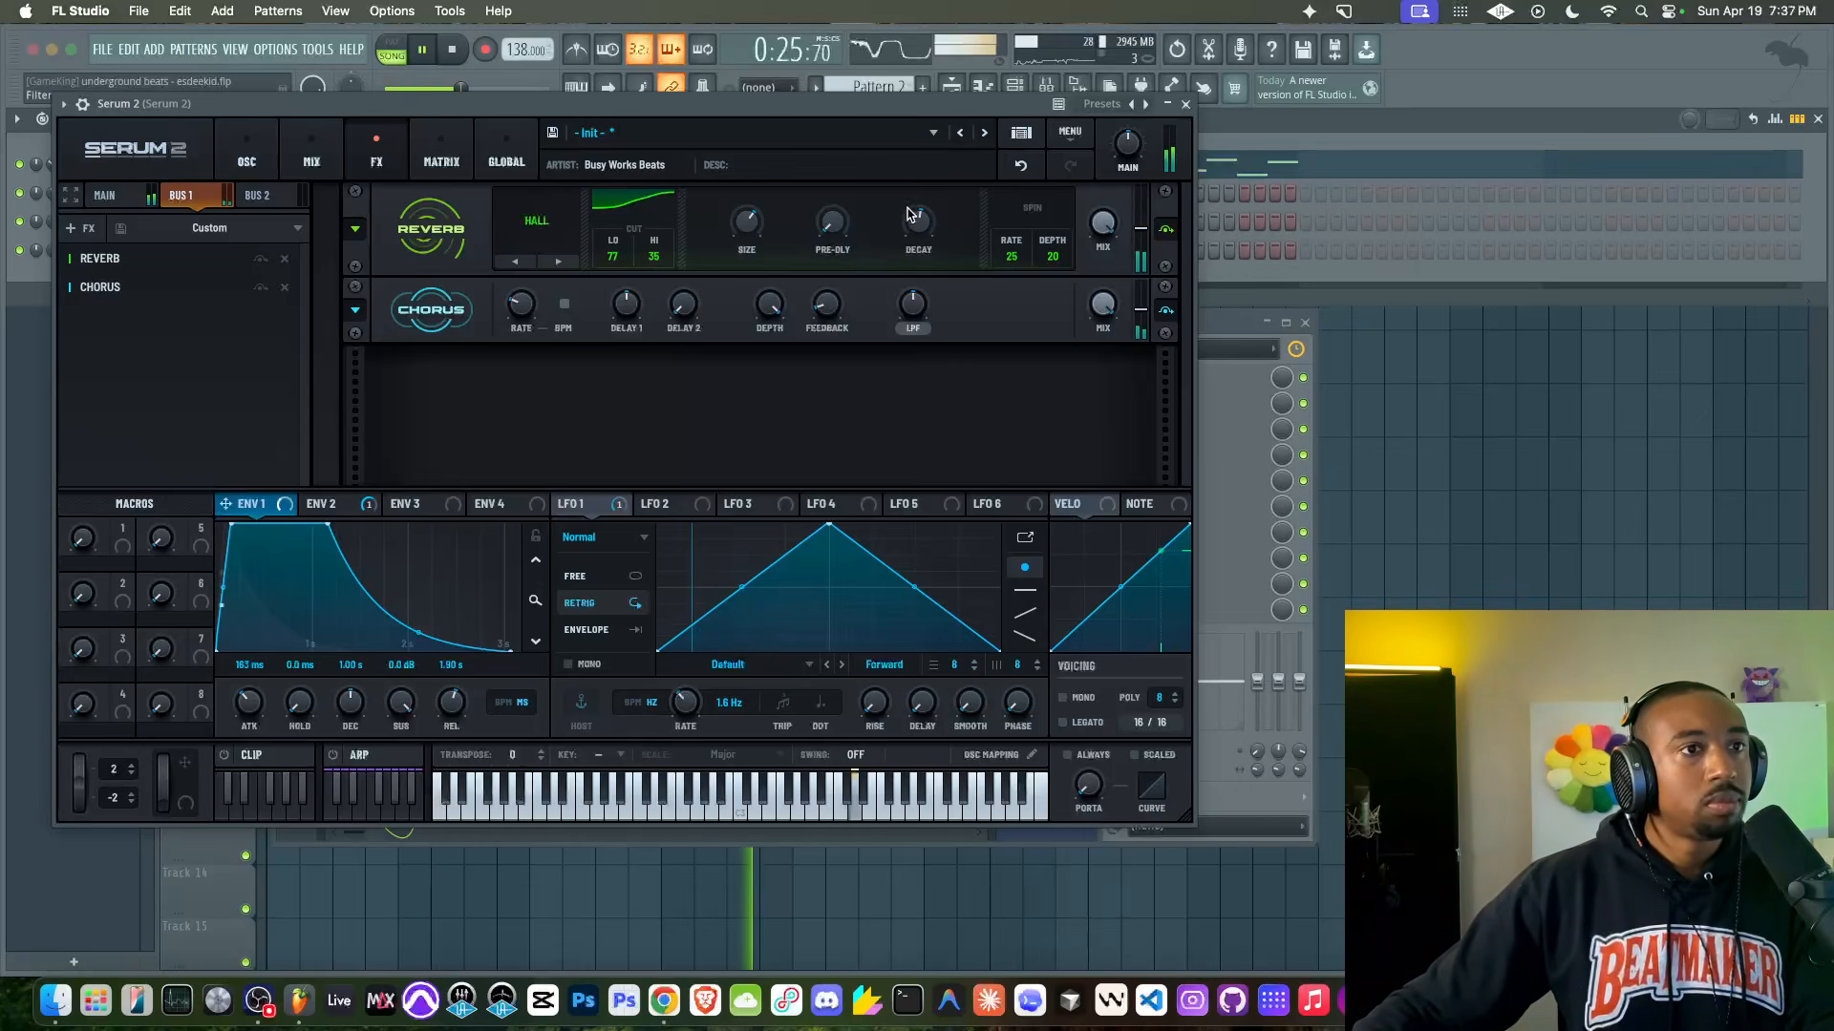
# Step: Readjust Filter 1's send to Bus 1 in Serum 2 and close the synth
pyautogui.click(247, 156)
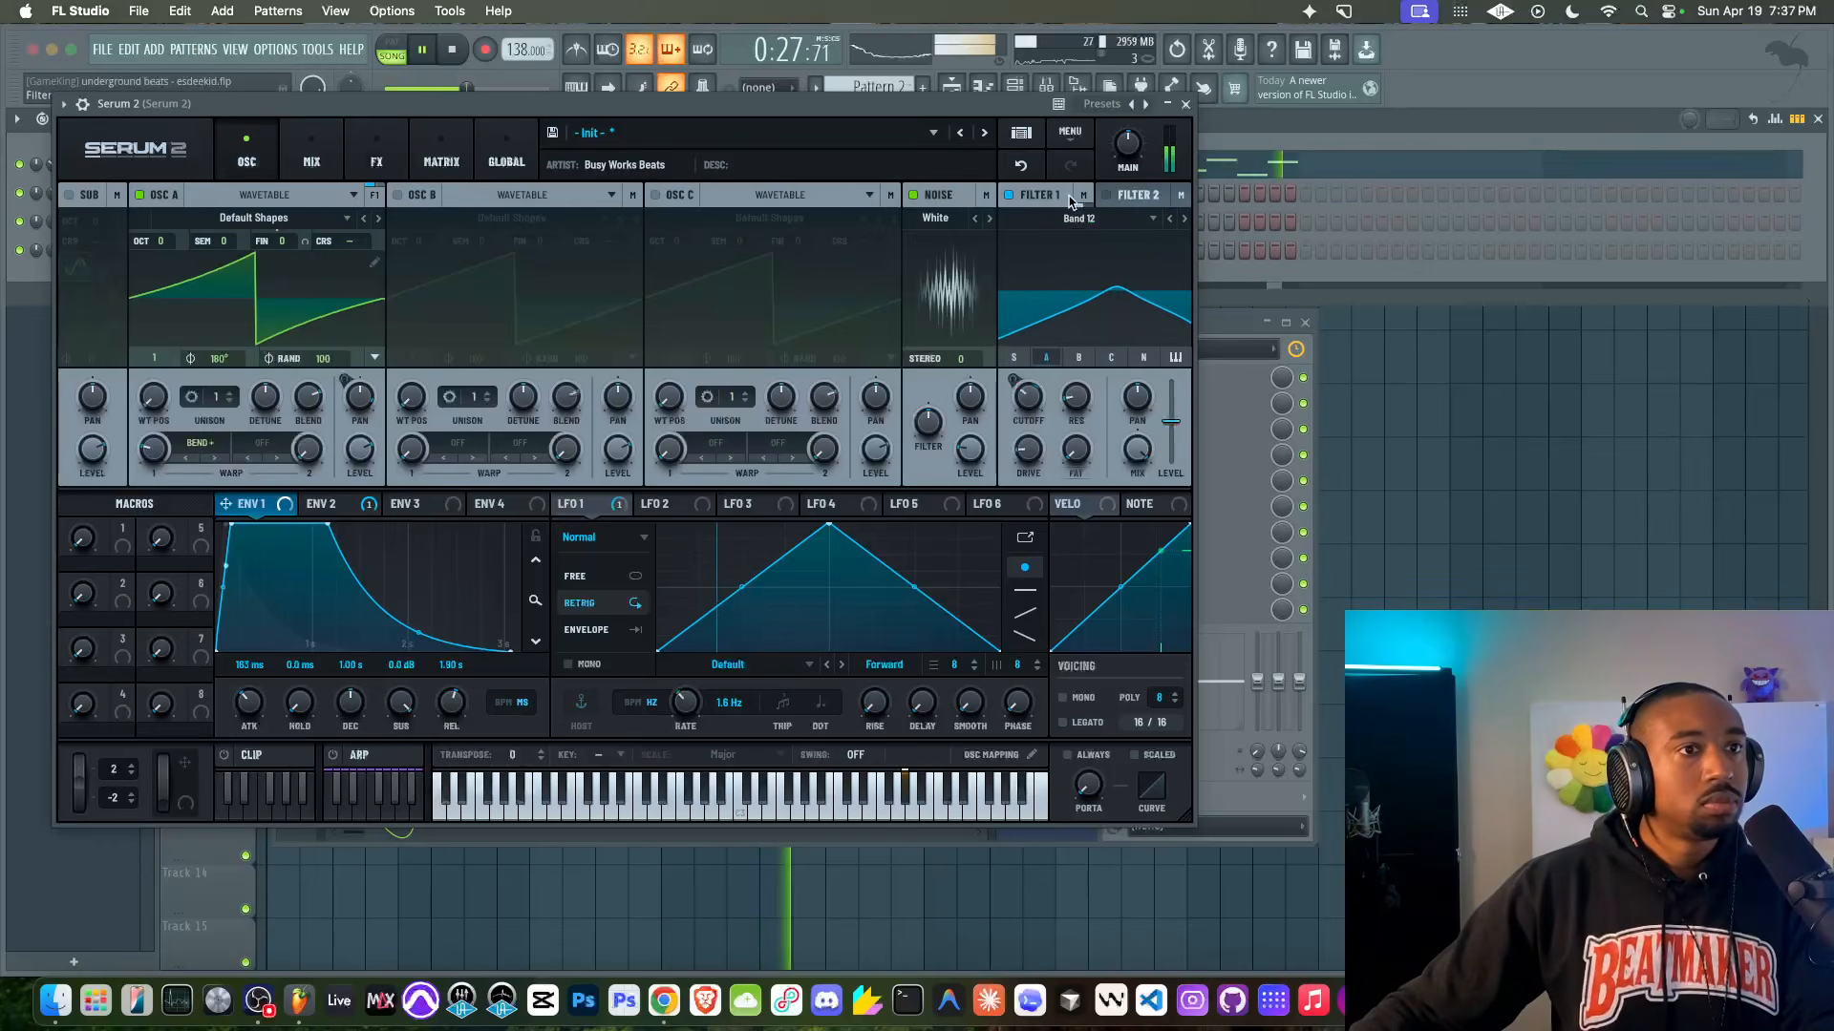
pyautogui.moveTo(1018, 265); pyautogui.dragTo(1028, 224)
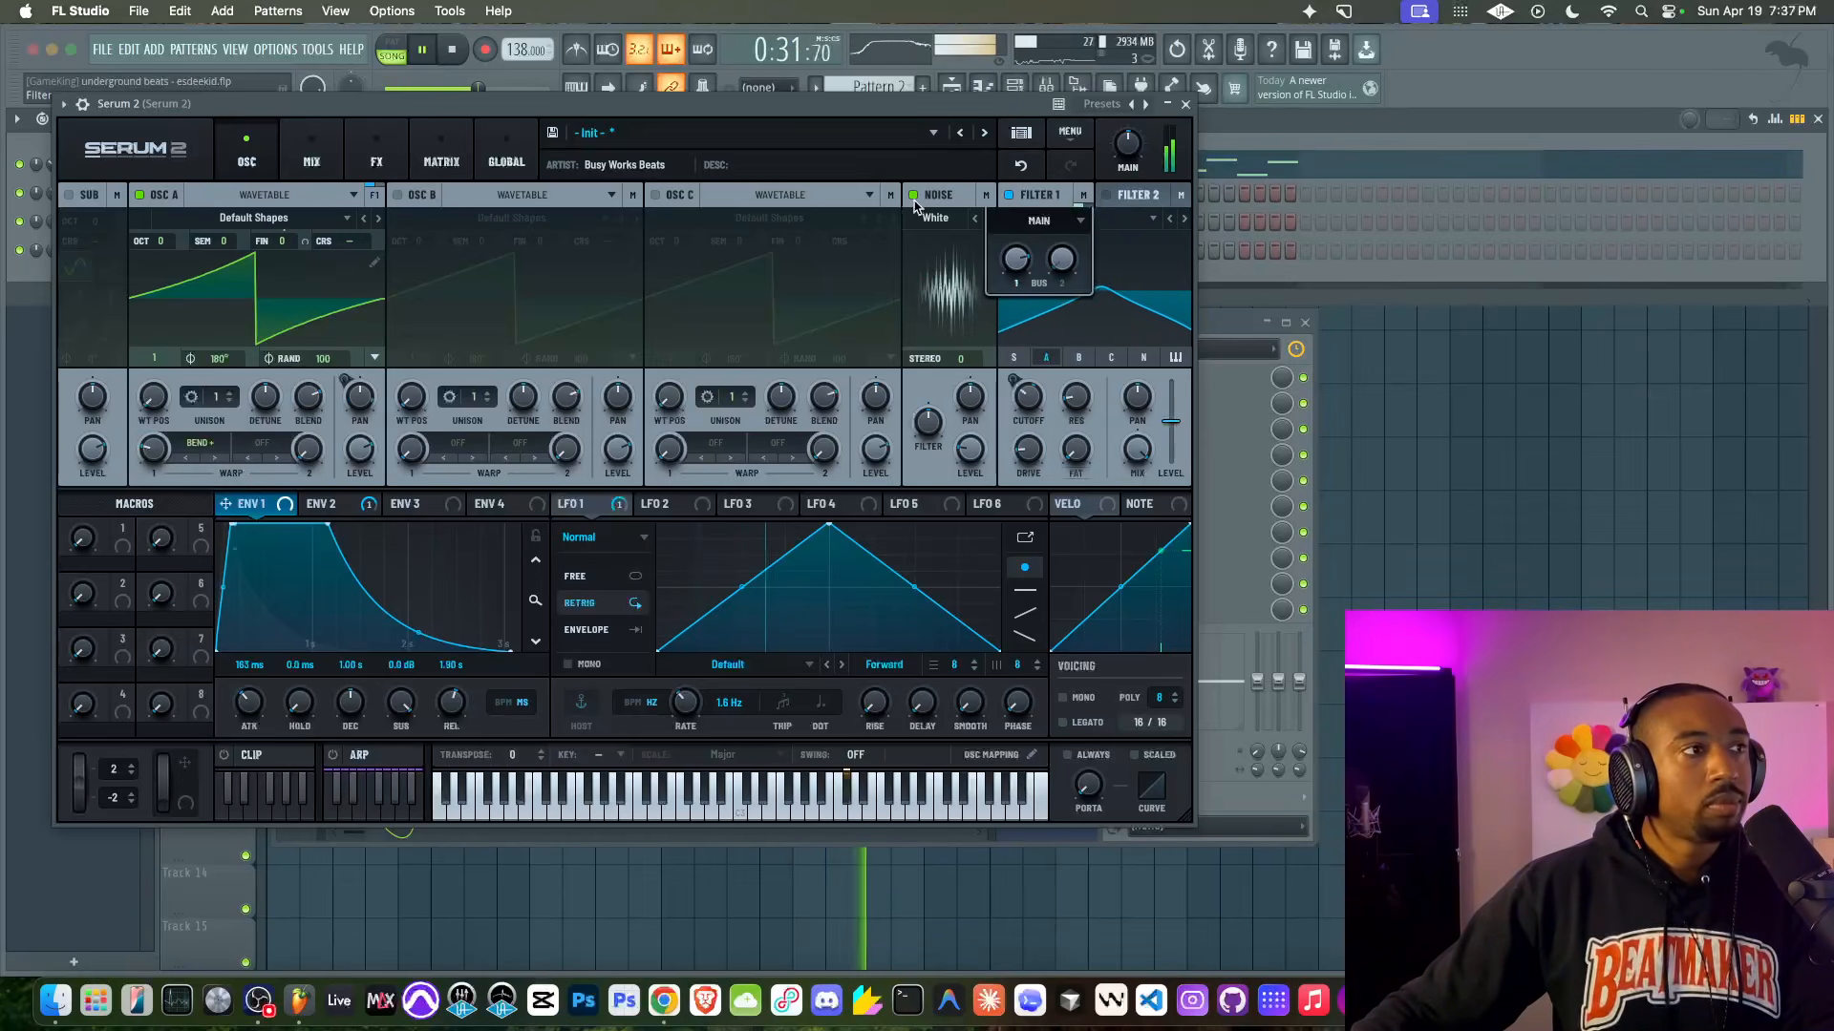
pyautogui.click(1185, 104)
# Step: Toggle the MIC mixer track's mute and restart playback
pyautogui.click(1007, 513)
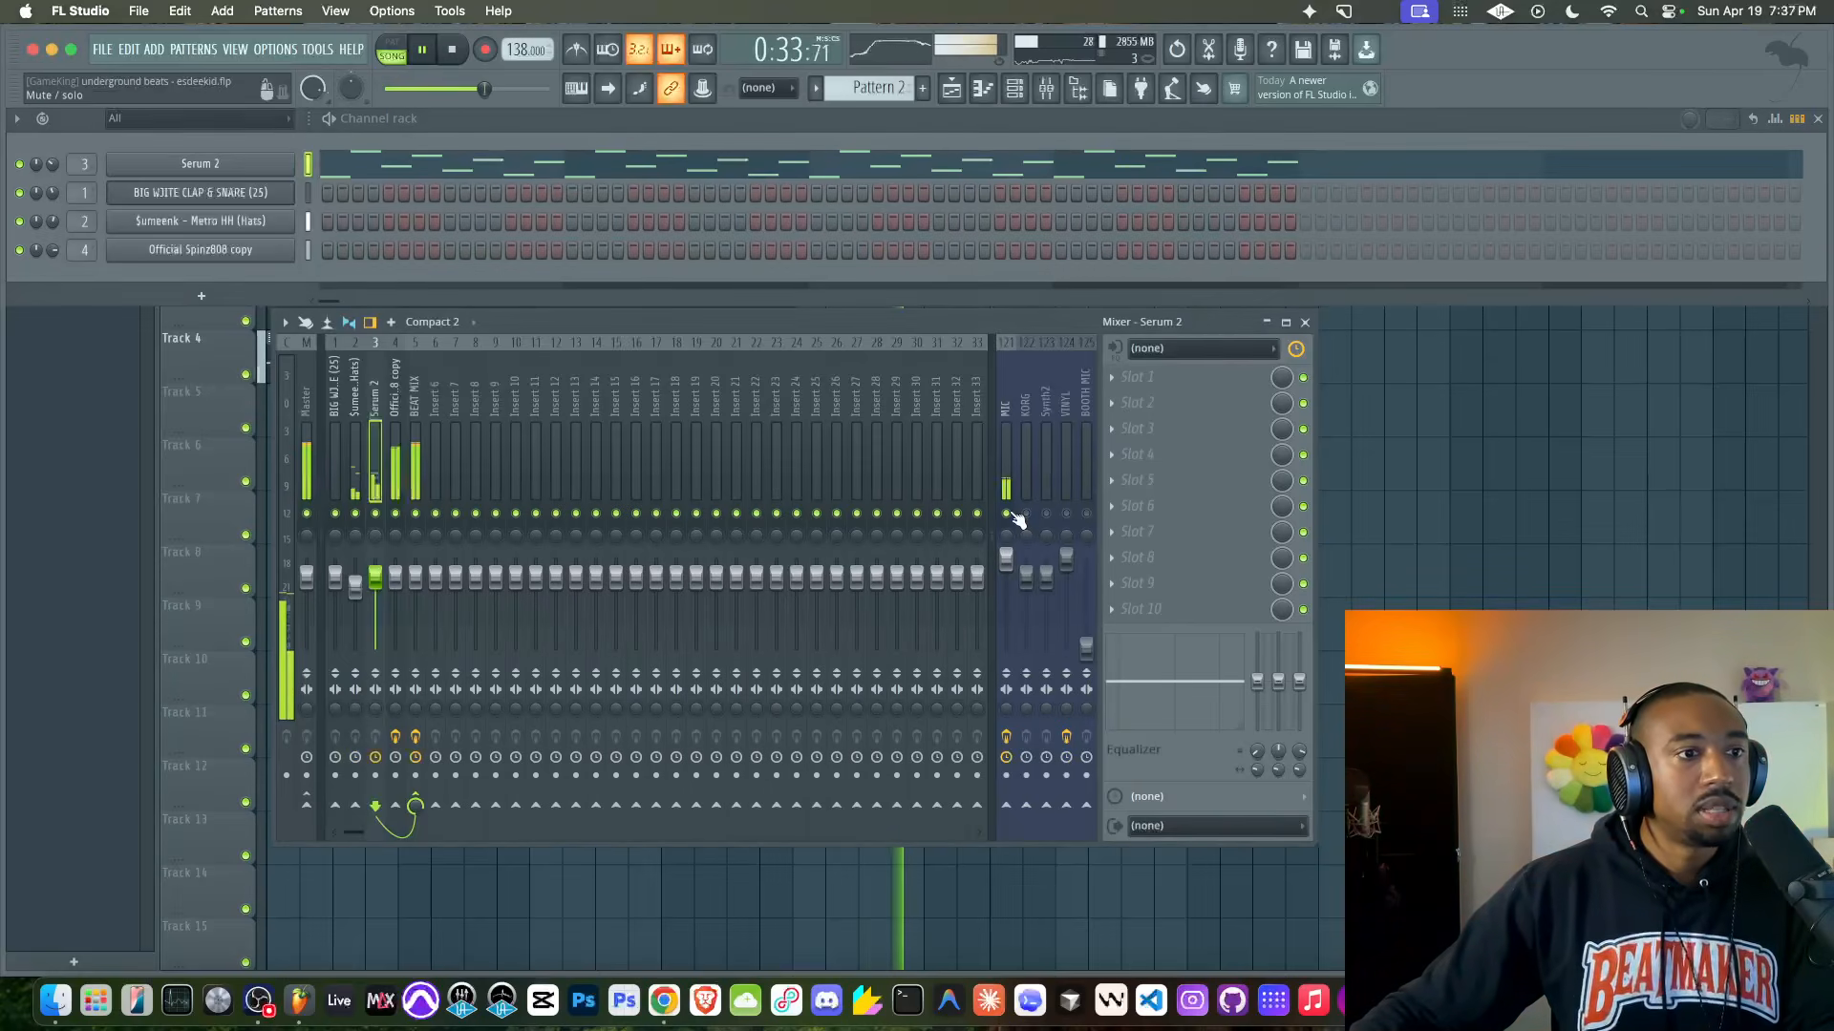
pyautogui.press('space')
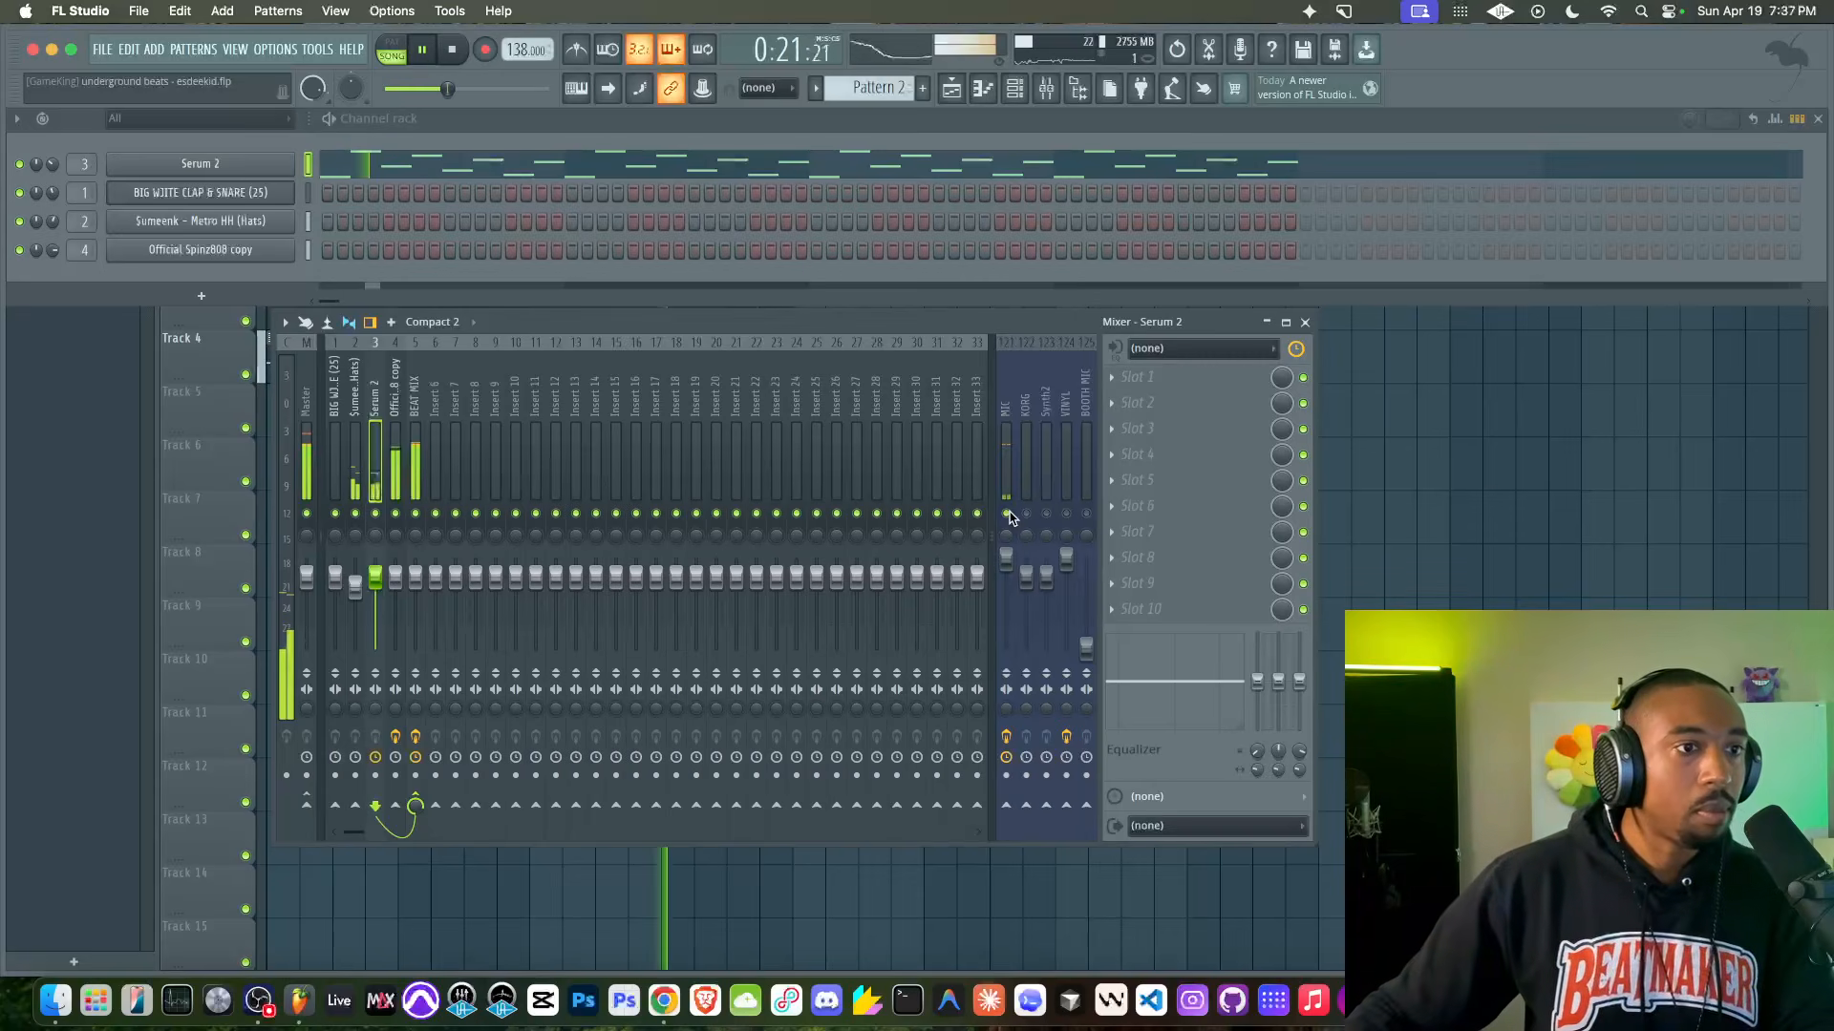
# Step: Show the channel rack over the playlist and adjust the Official Spinz808 copy channel's volume during playback
pyautogui.click(1492, 500)
pyautogui.click(1015, 89)
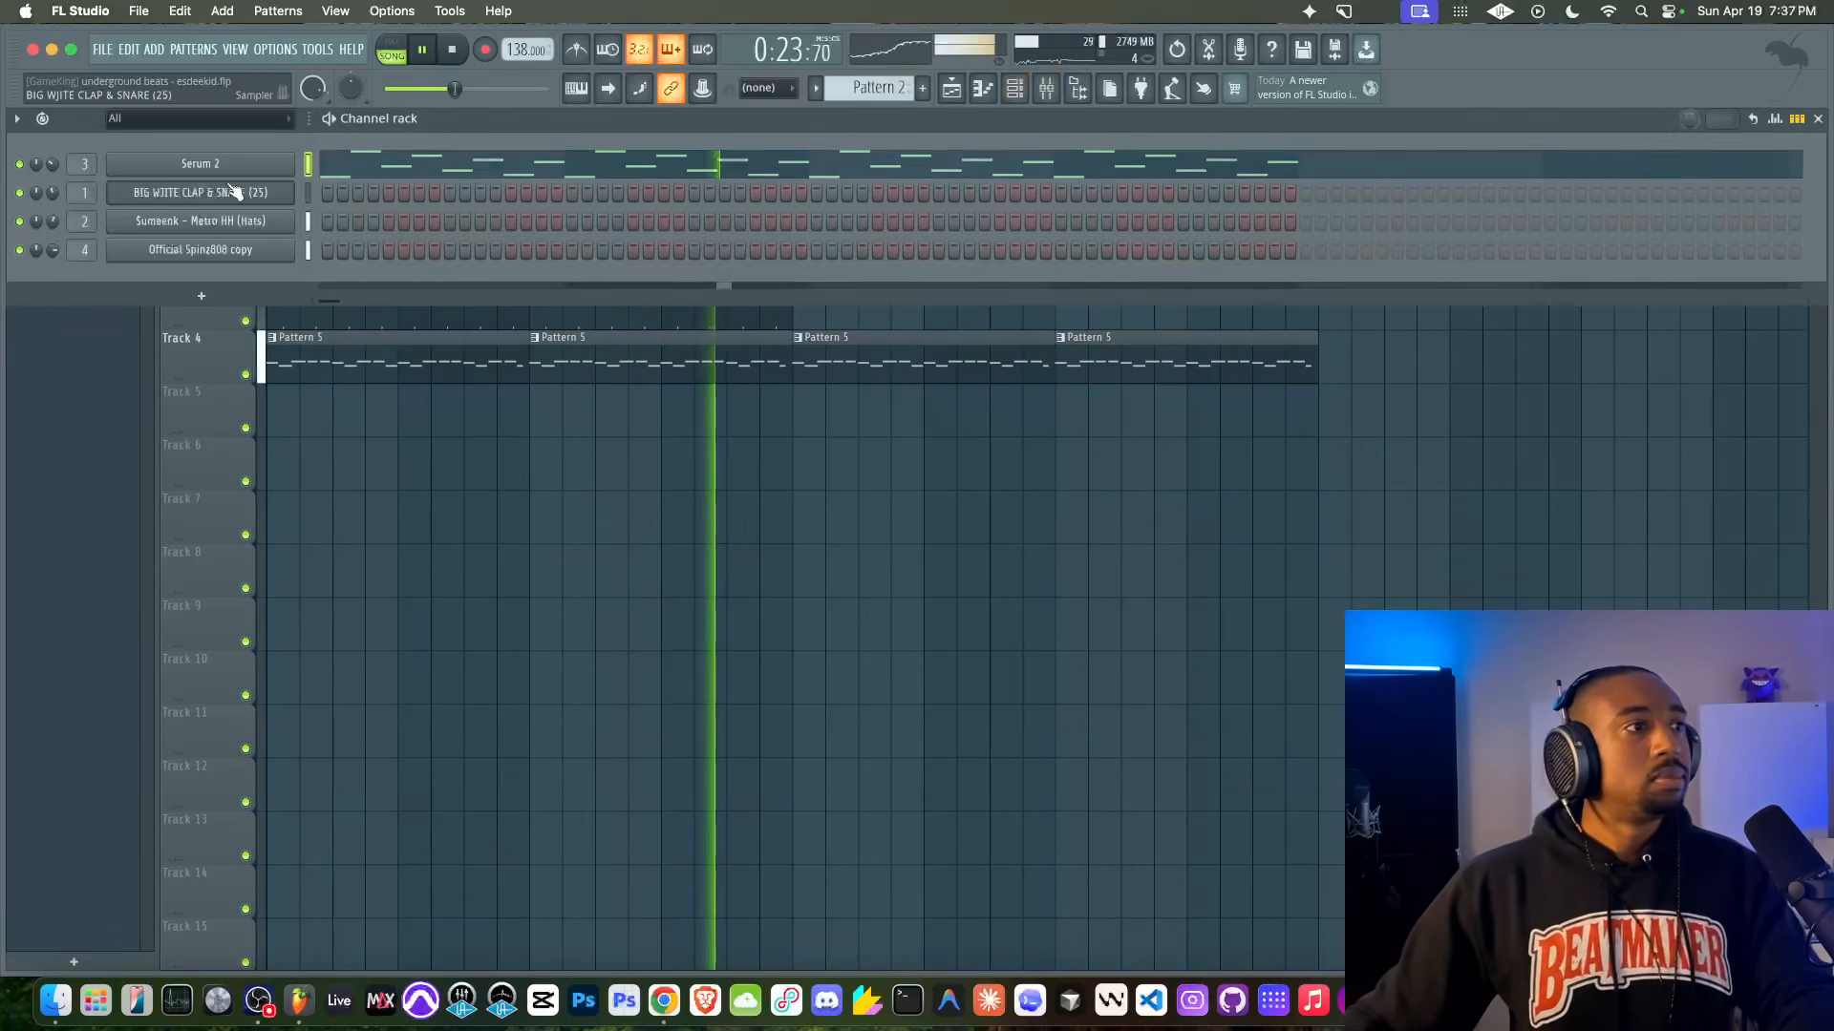
pyautogui.moveTo(51, 250); pyautogui.dragTo(51, 266)
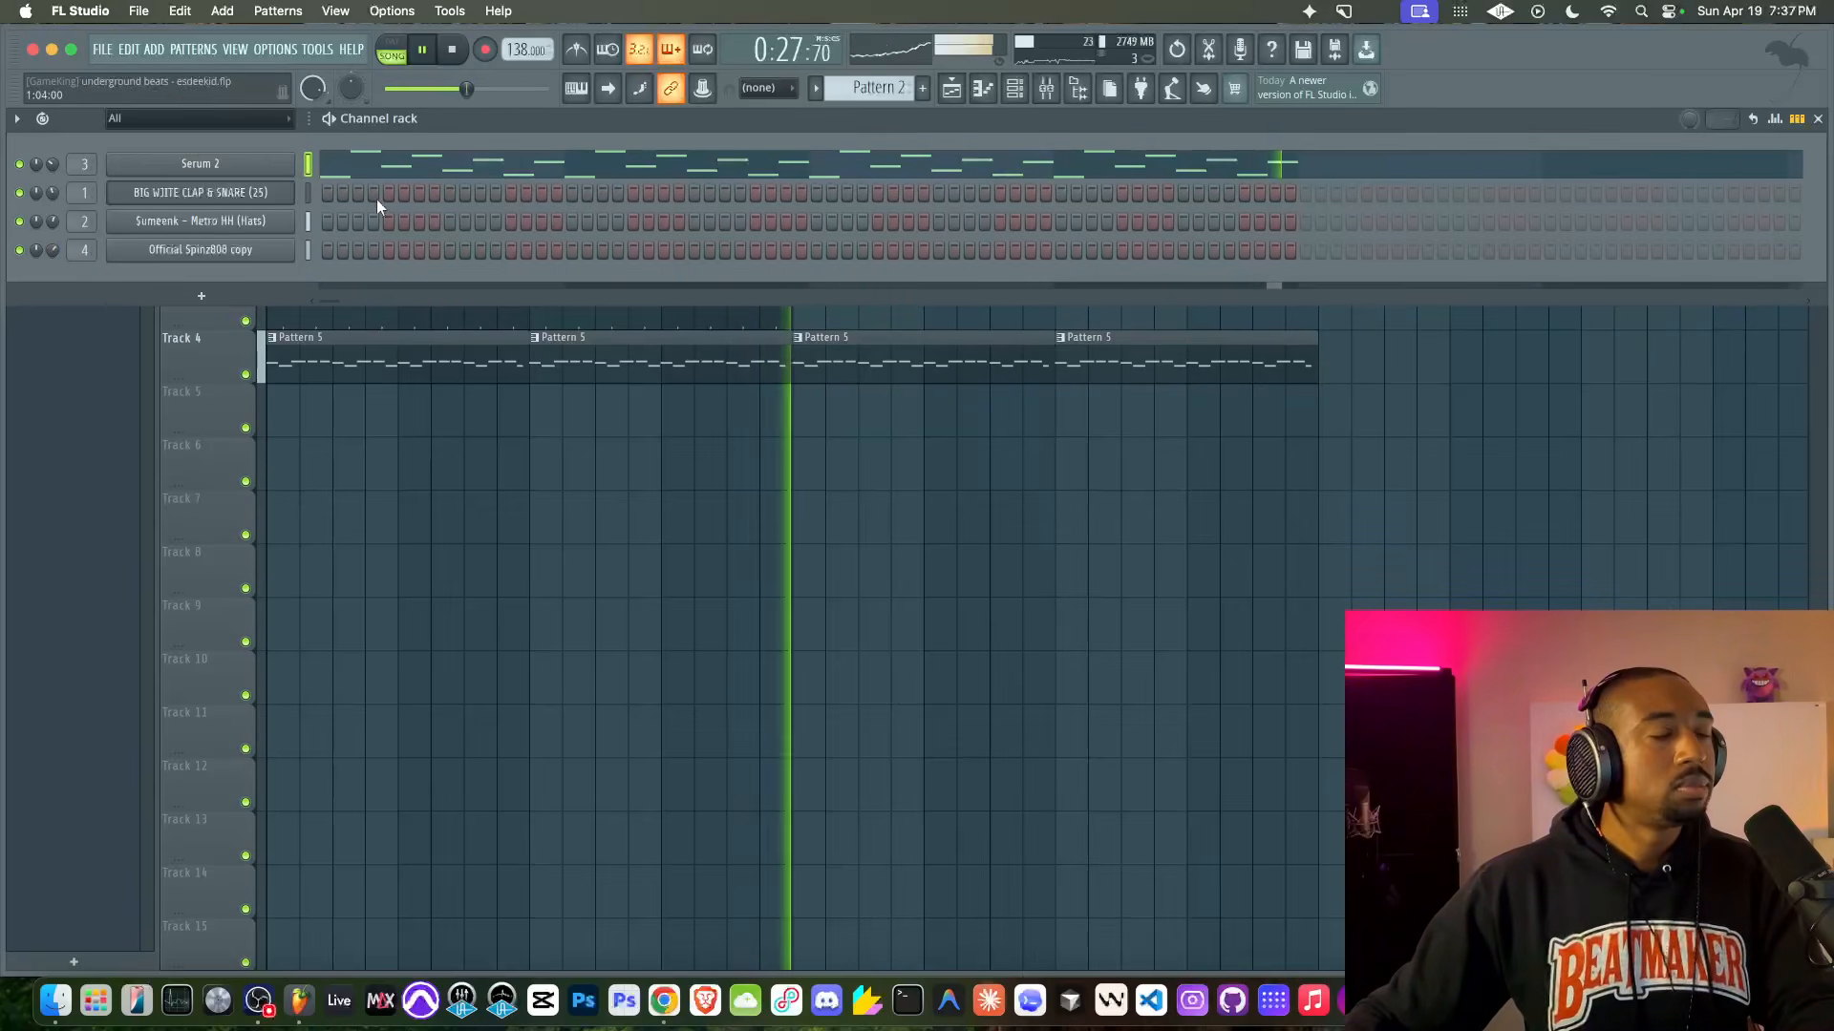
pyautogui.moveTo(51, 250); pyautogui.dragTo(50, 253)
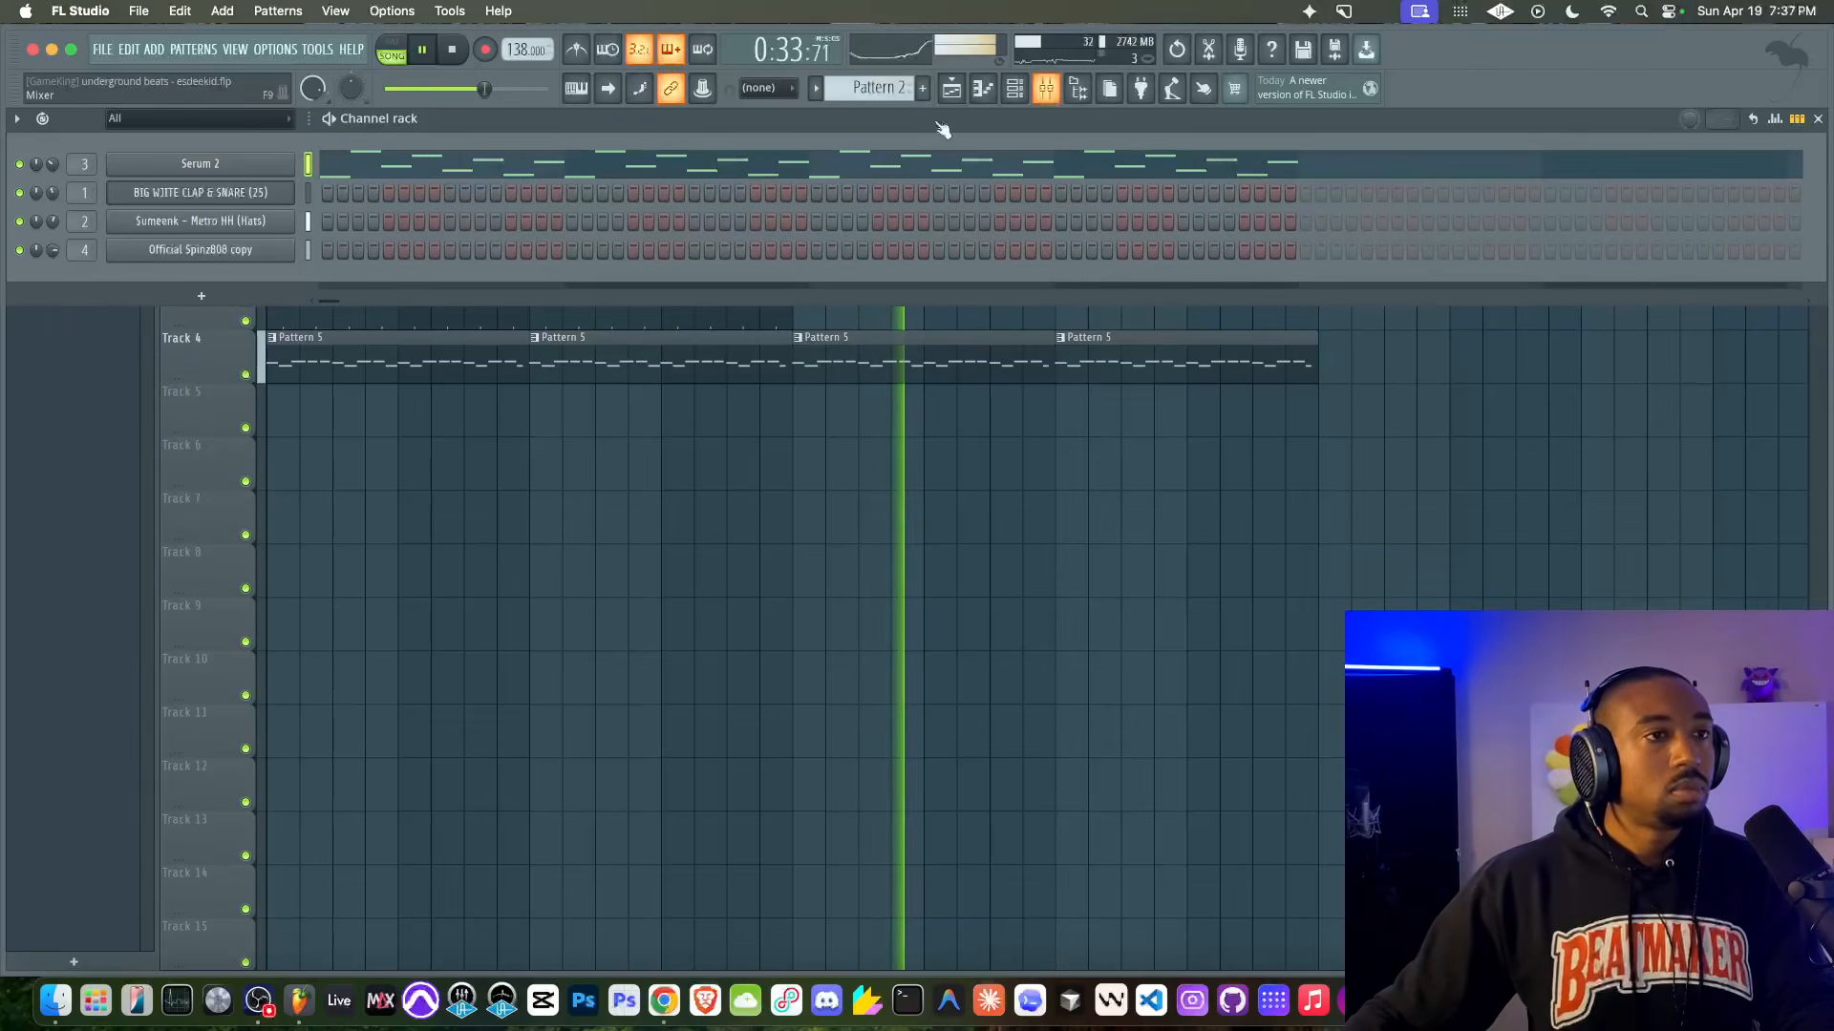
# Step: Open Busy Works Beats AI Mastering 3 on the BEAT MIX track and enable Smart Clip in its advanced settings with mix 5.0
pyautogui.click(1047, 90)
pyautogui.click(421, 444)
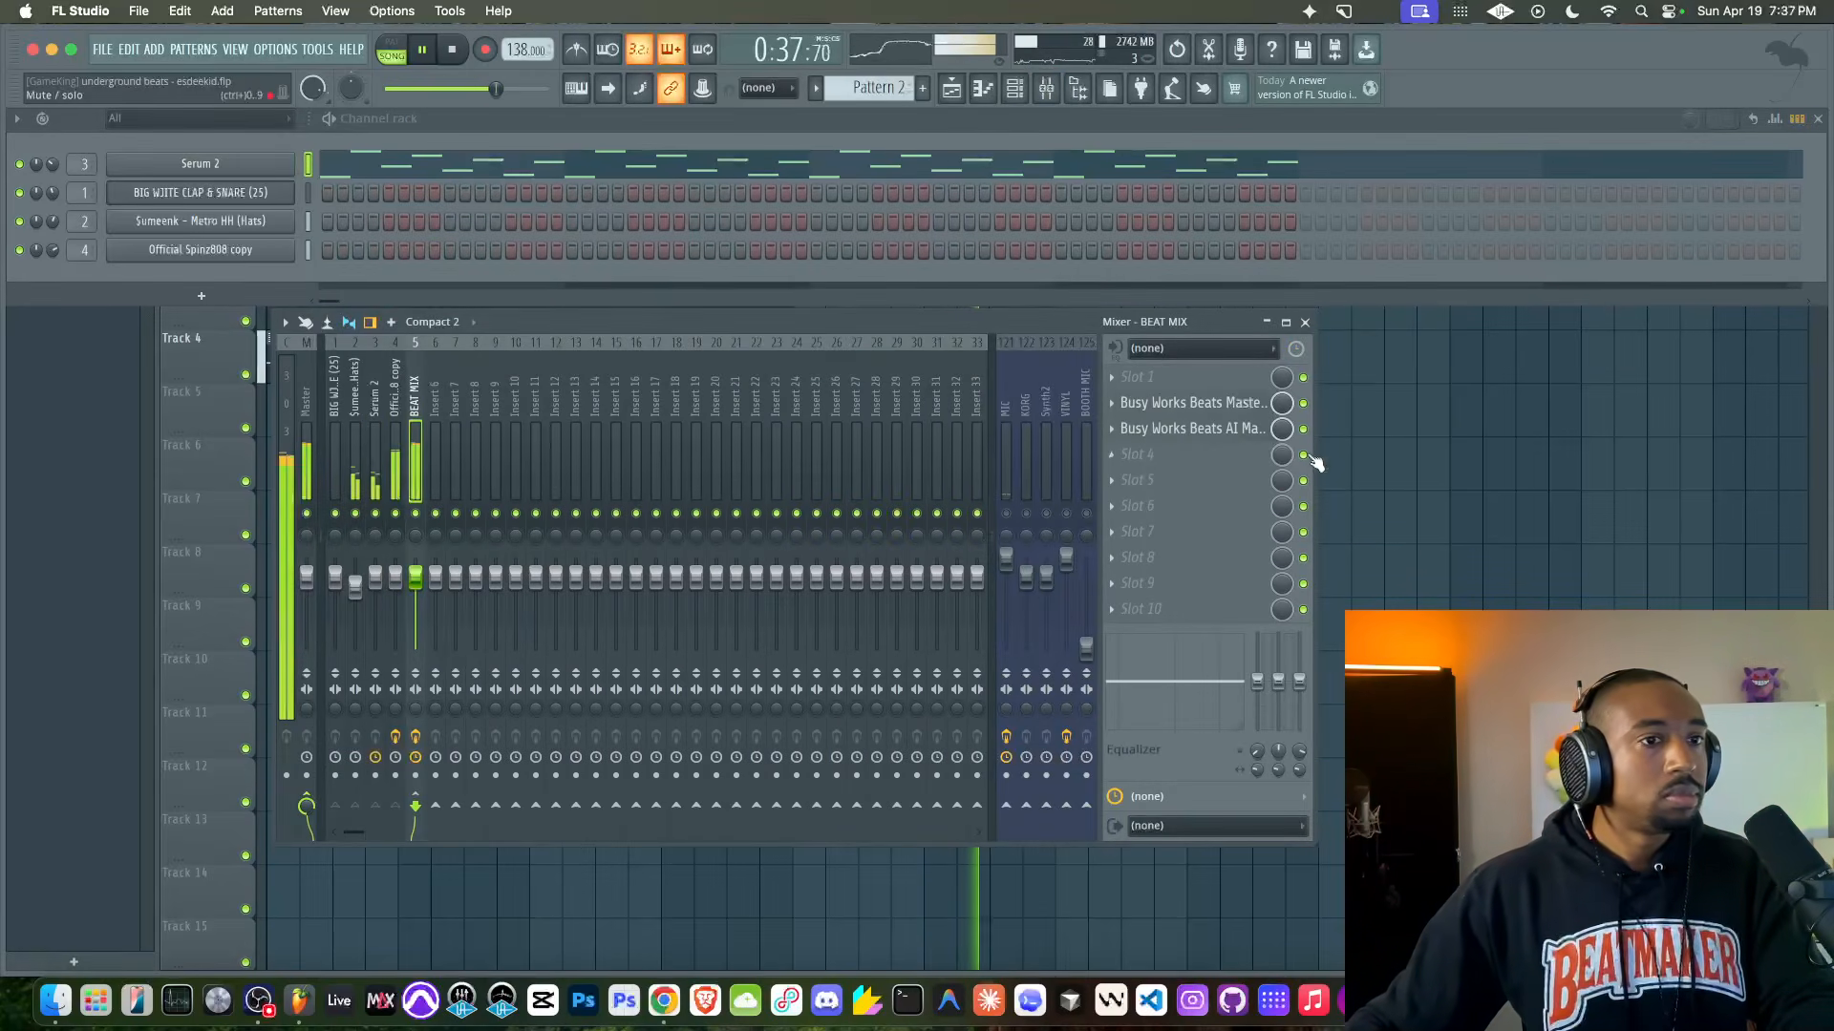
pyautogui.click(1189, 428)
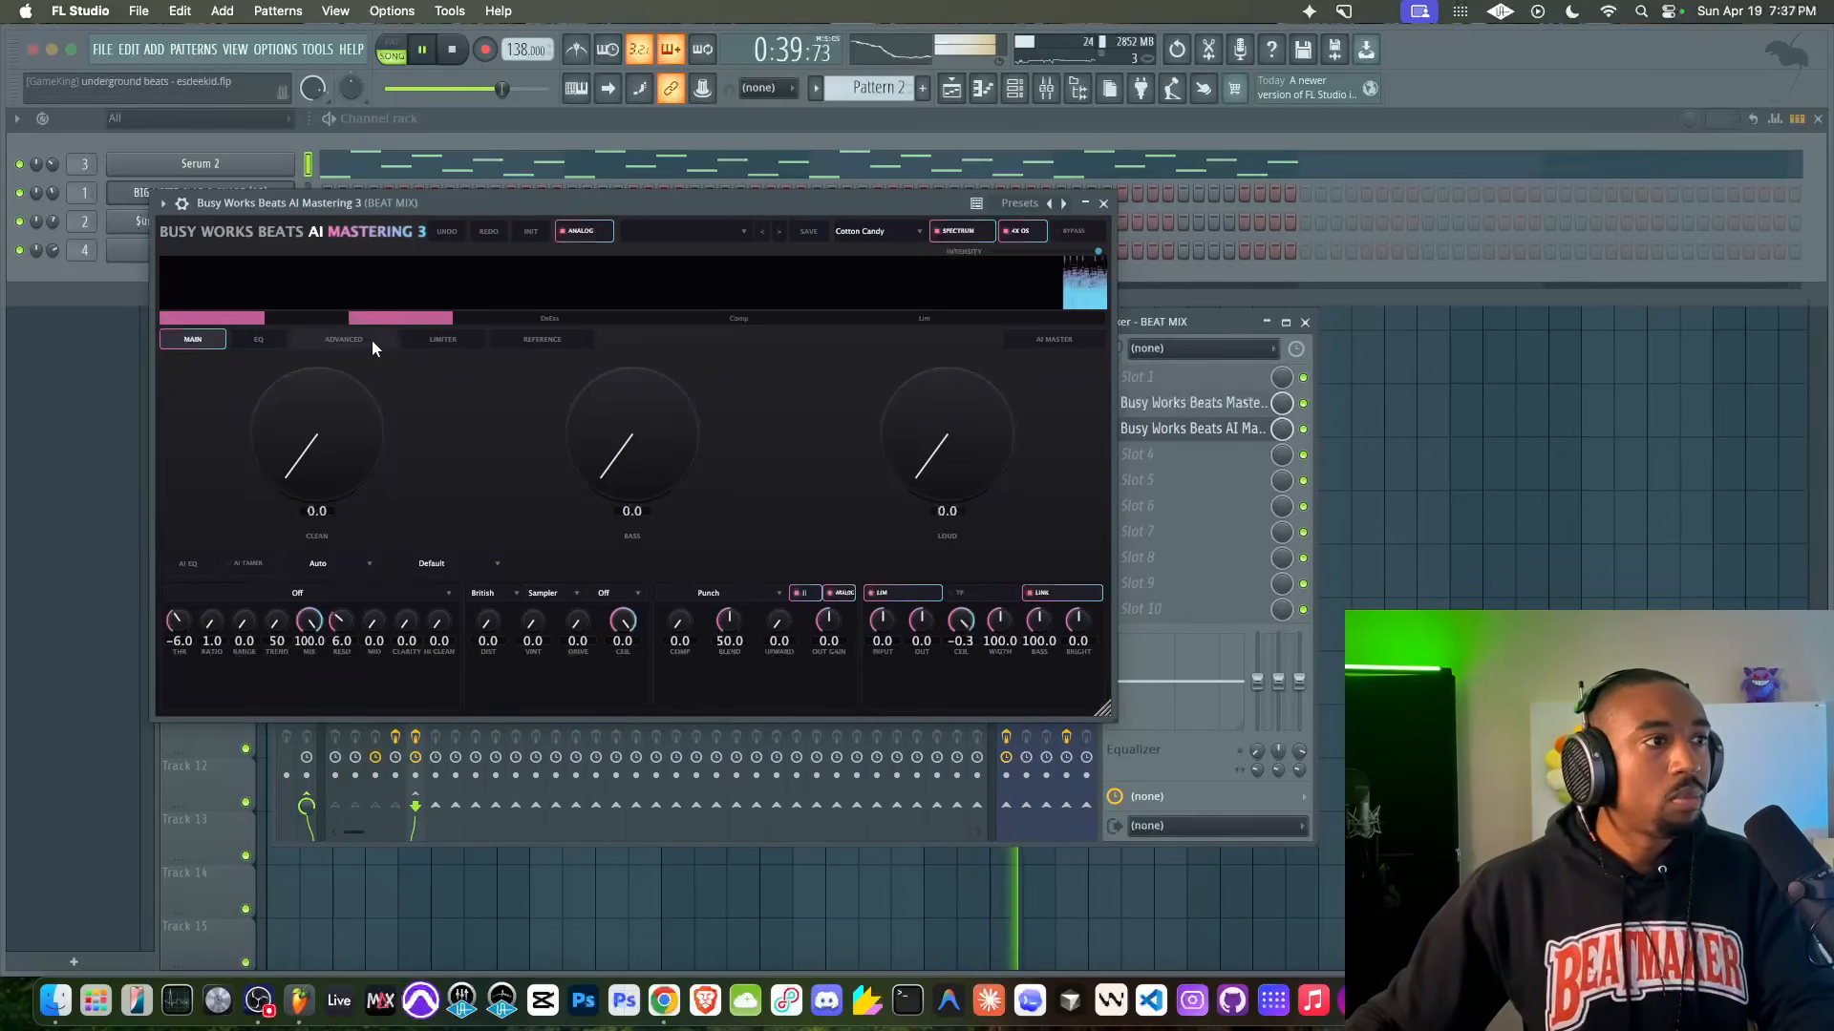
pyautogui.click(344, 340)
pyautogui.moveTo(442, 394); pyautogui.dragTo(453, 393)
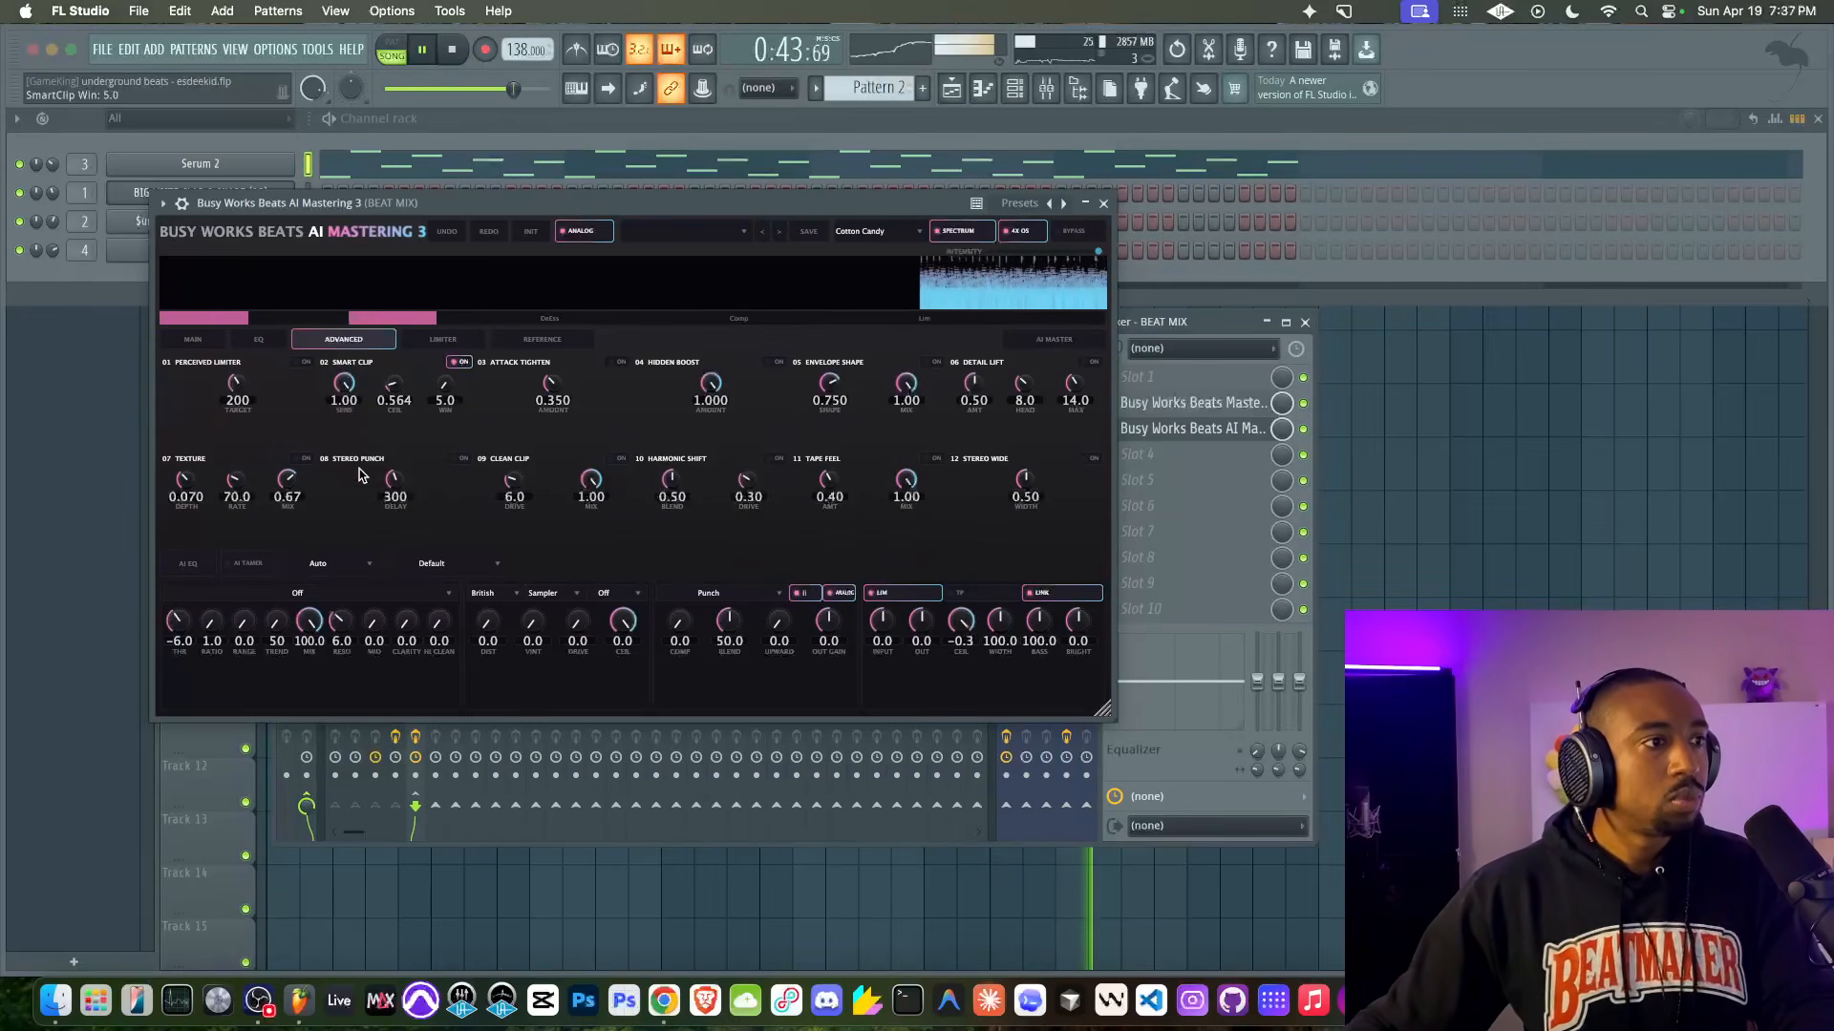
# Step: Set Smart Clip's mix to 43.3, ceiling to 0.515 and sensitivity to 1.00 during playback
pyautogui.moveTo(405, 385); pyautogui.dragTo(398, 369)
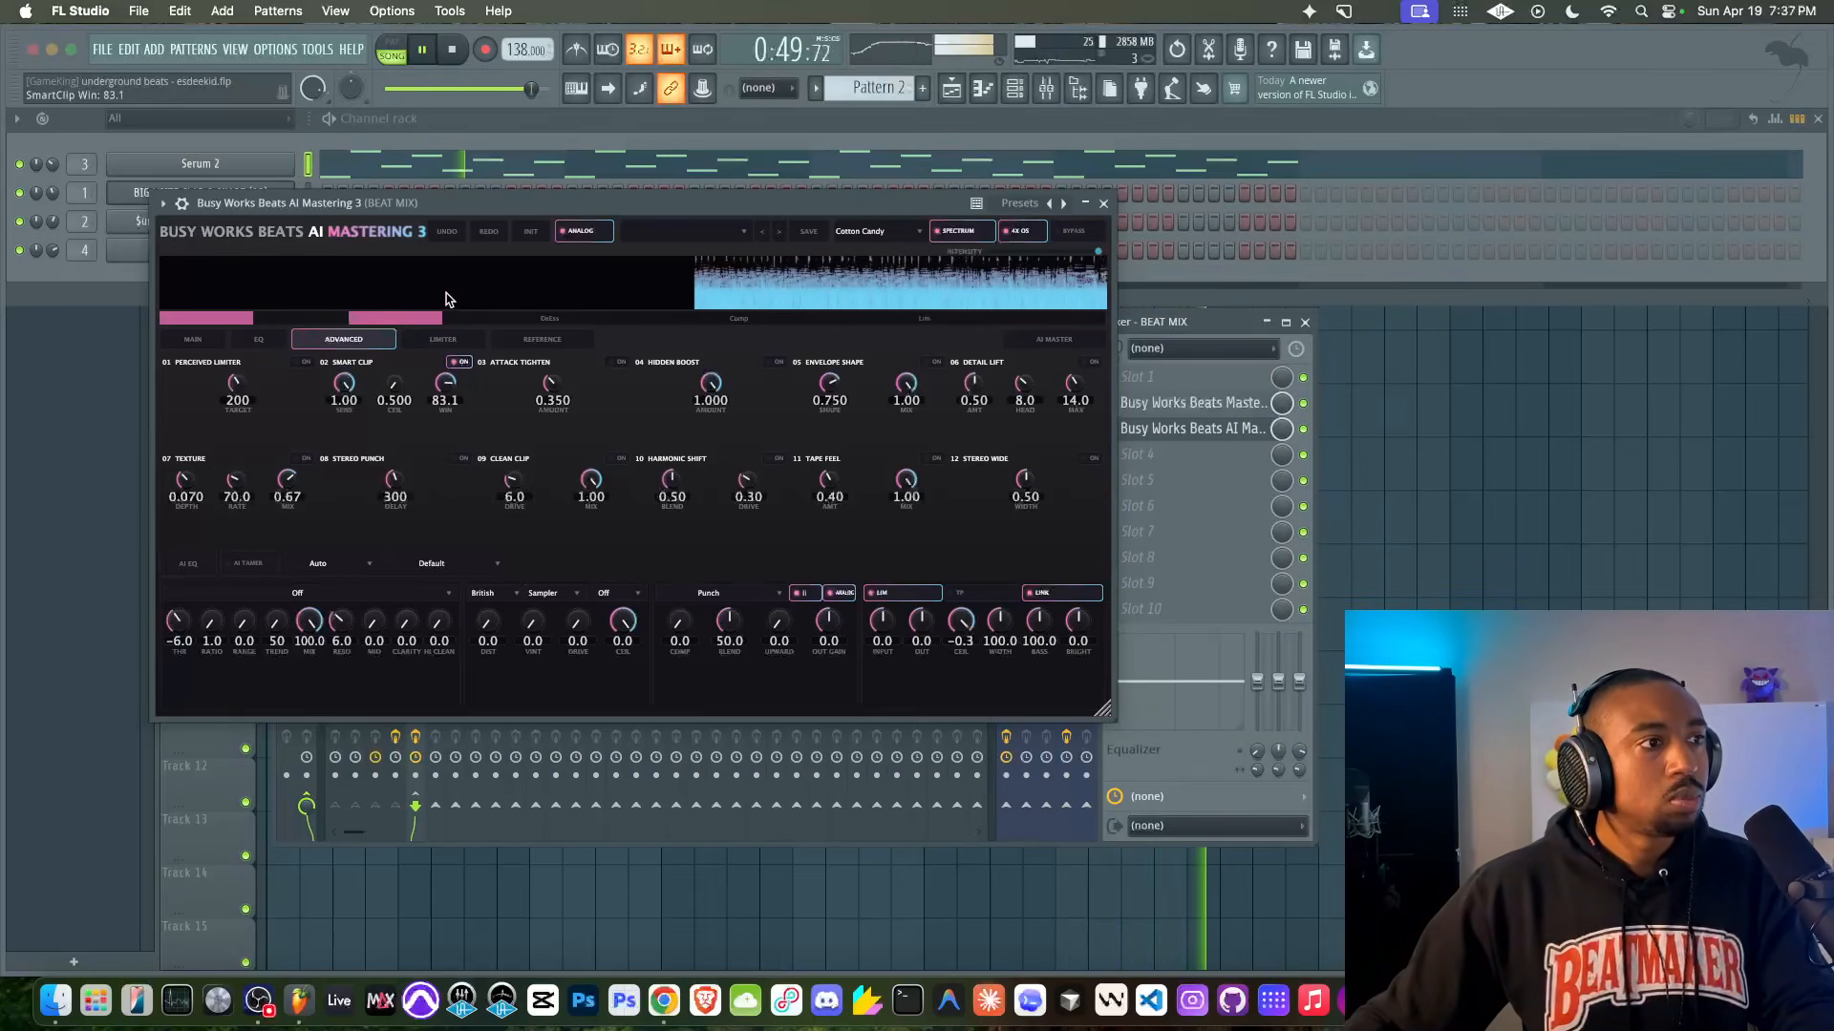
pyautogui.moveTo(441, 386); pyautogui.dragTo(423, 396)
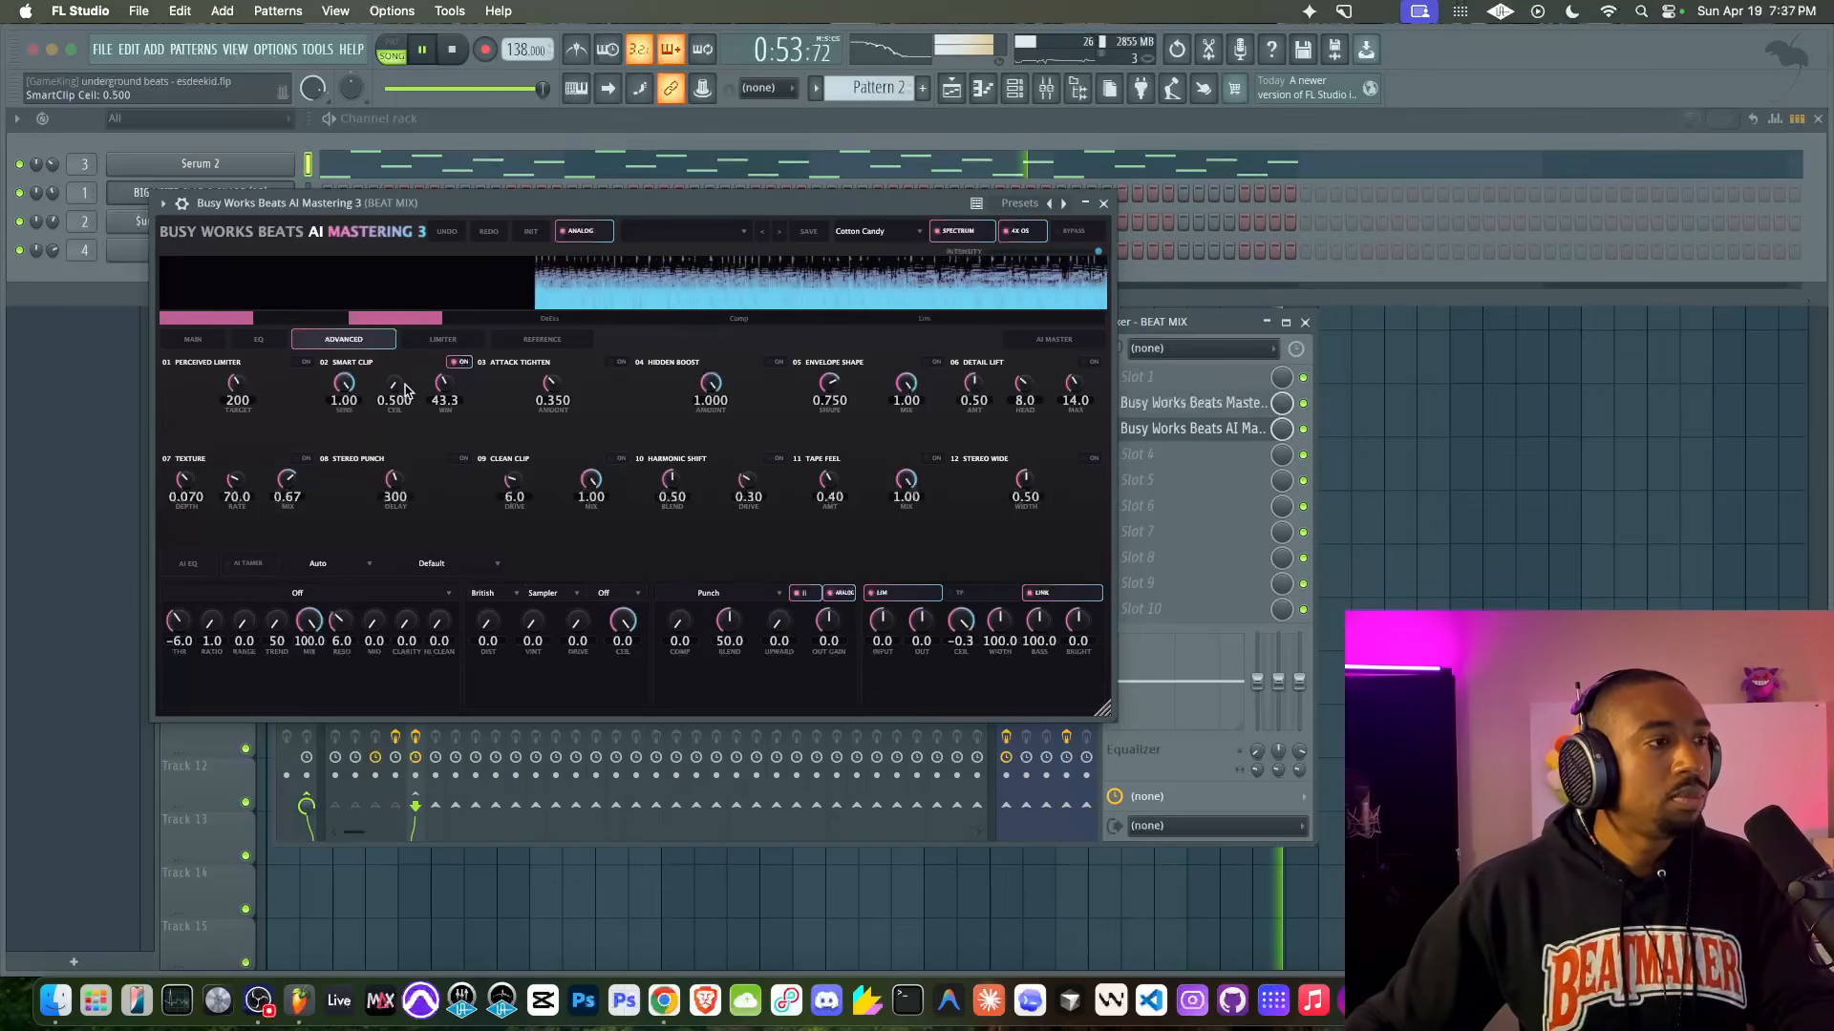
pyautogui.click(616, 460)
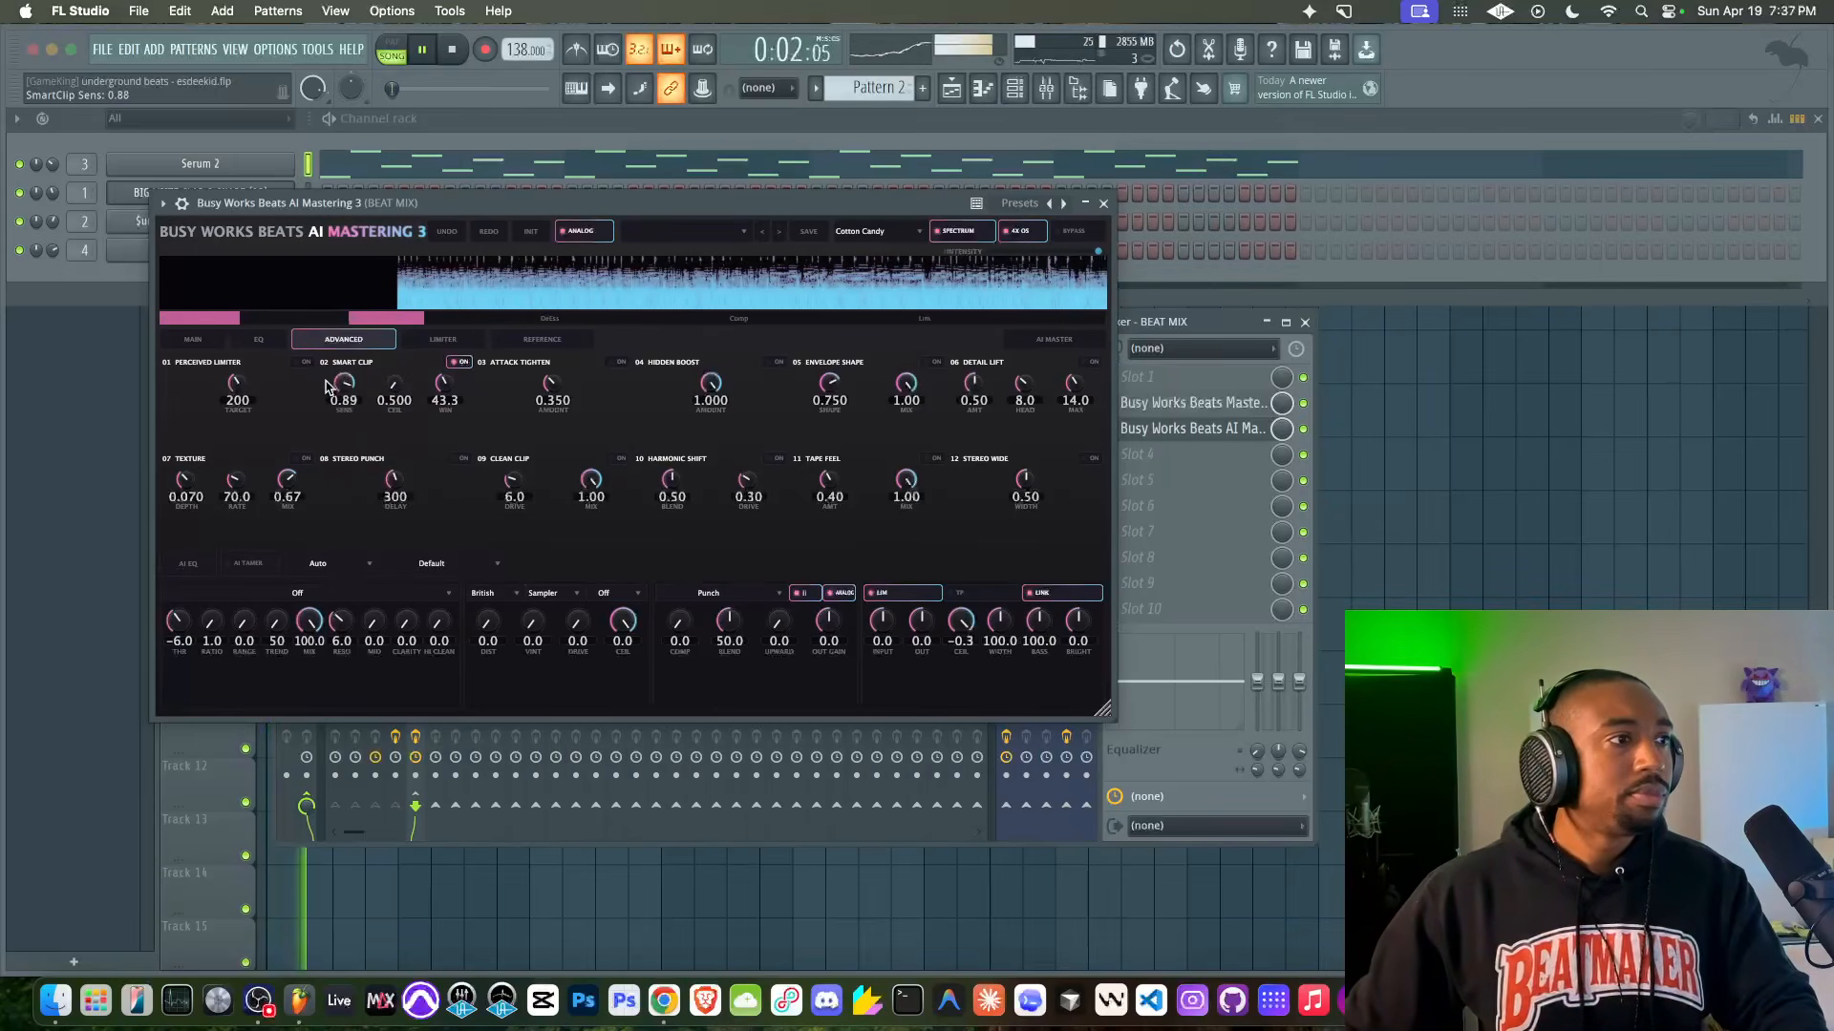
pyautogui.moveTo(397, 389); pyautogui.dragTo(397, 386)
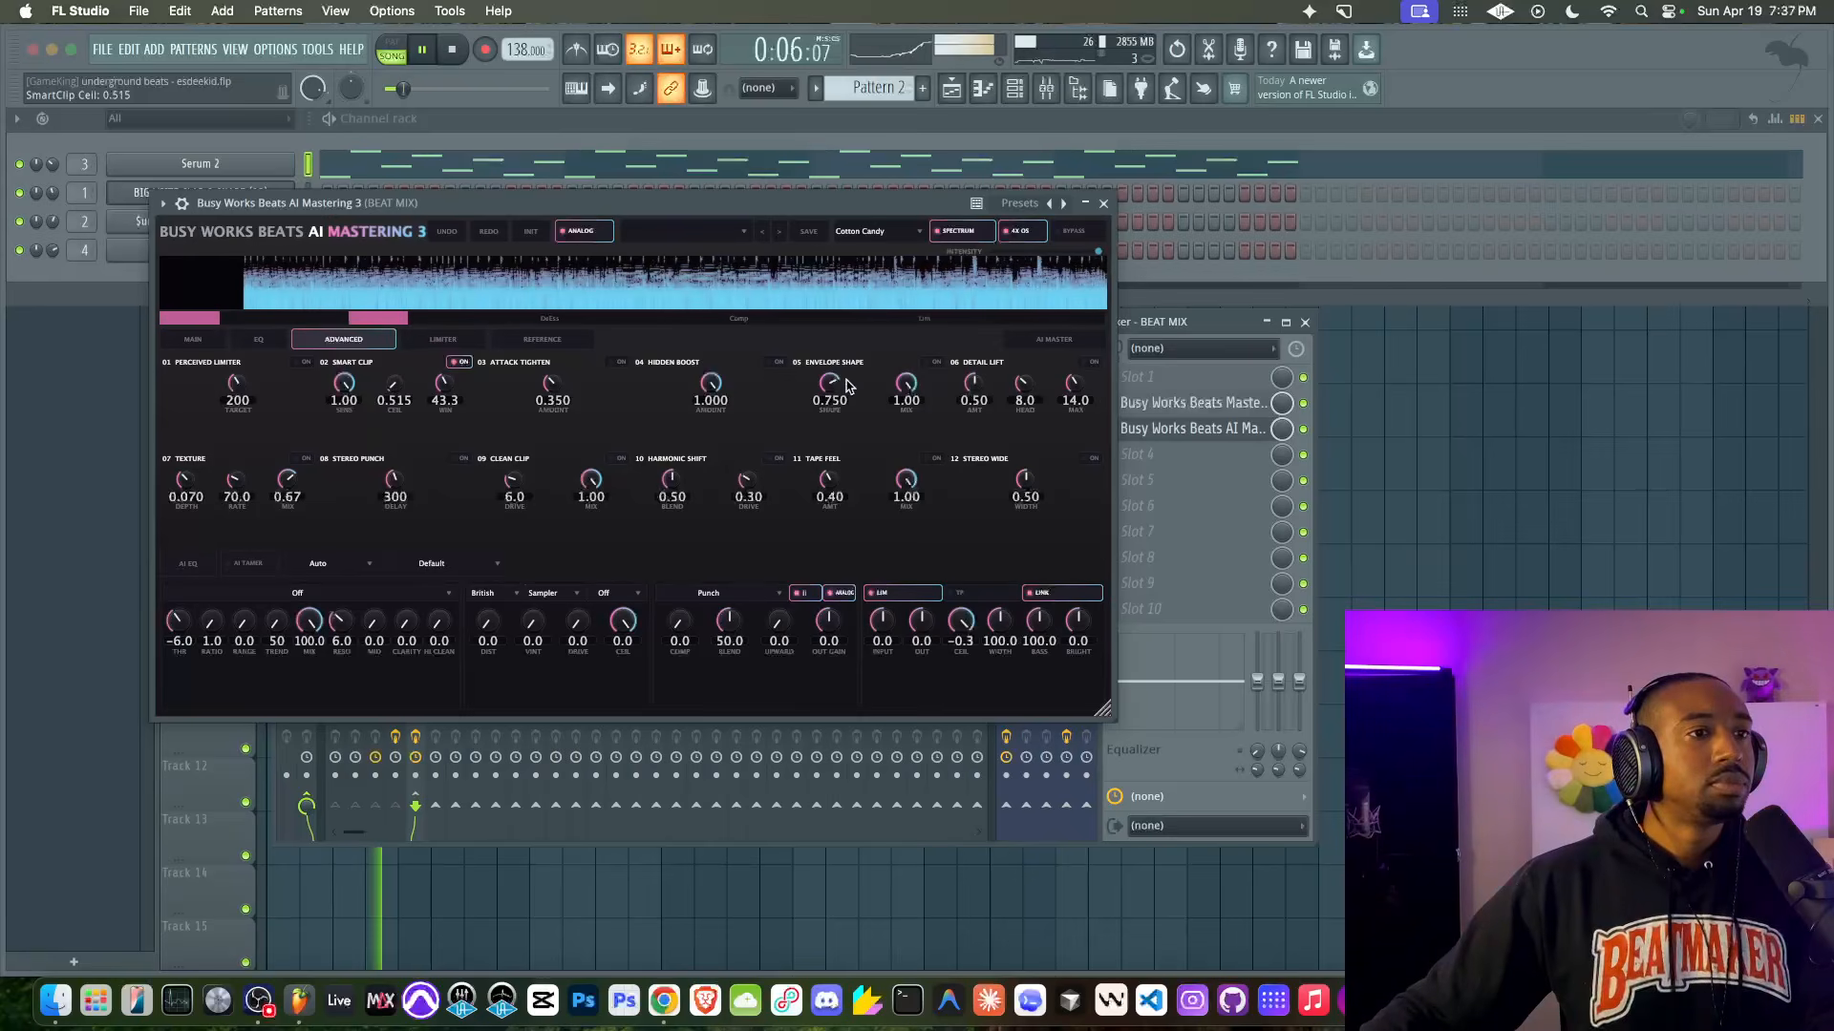
# Step: Try the Envelope Shape module at low mix amounts and switch it off
pyautogui.moveTo(906, 381); pyautogui.dragTo(770, 577)
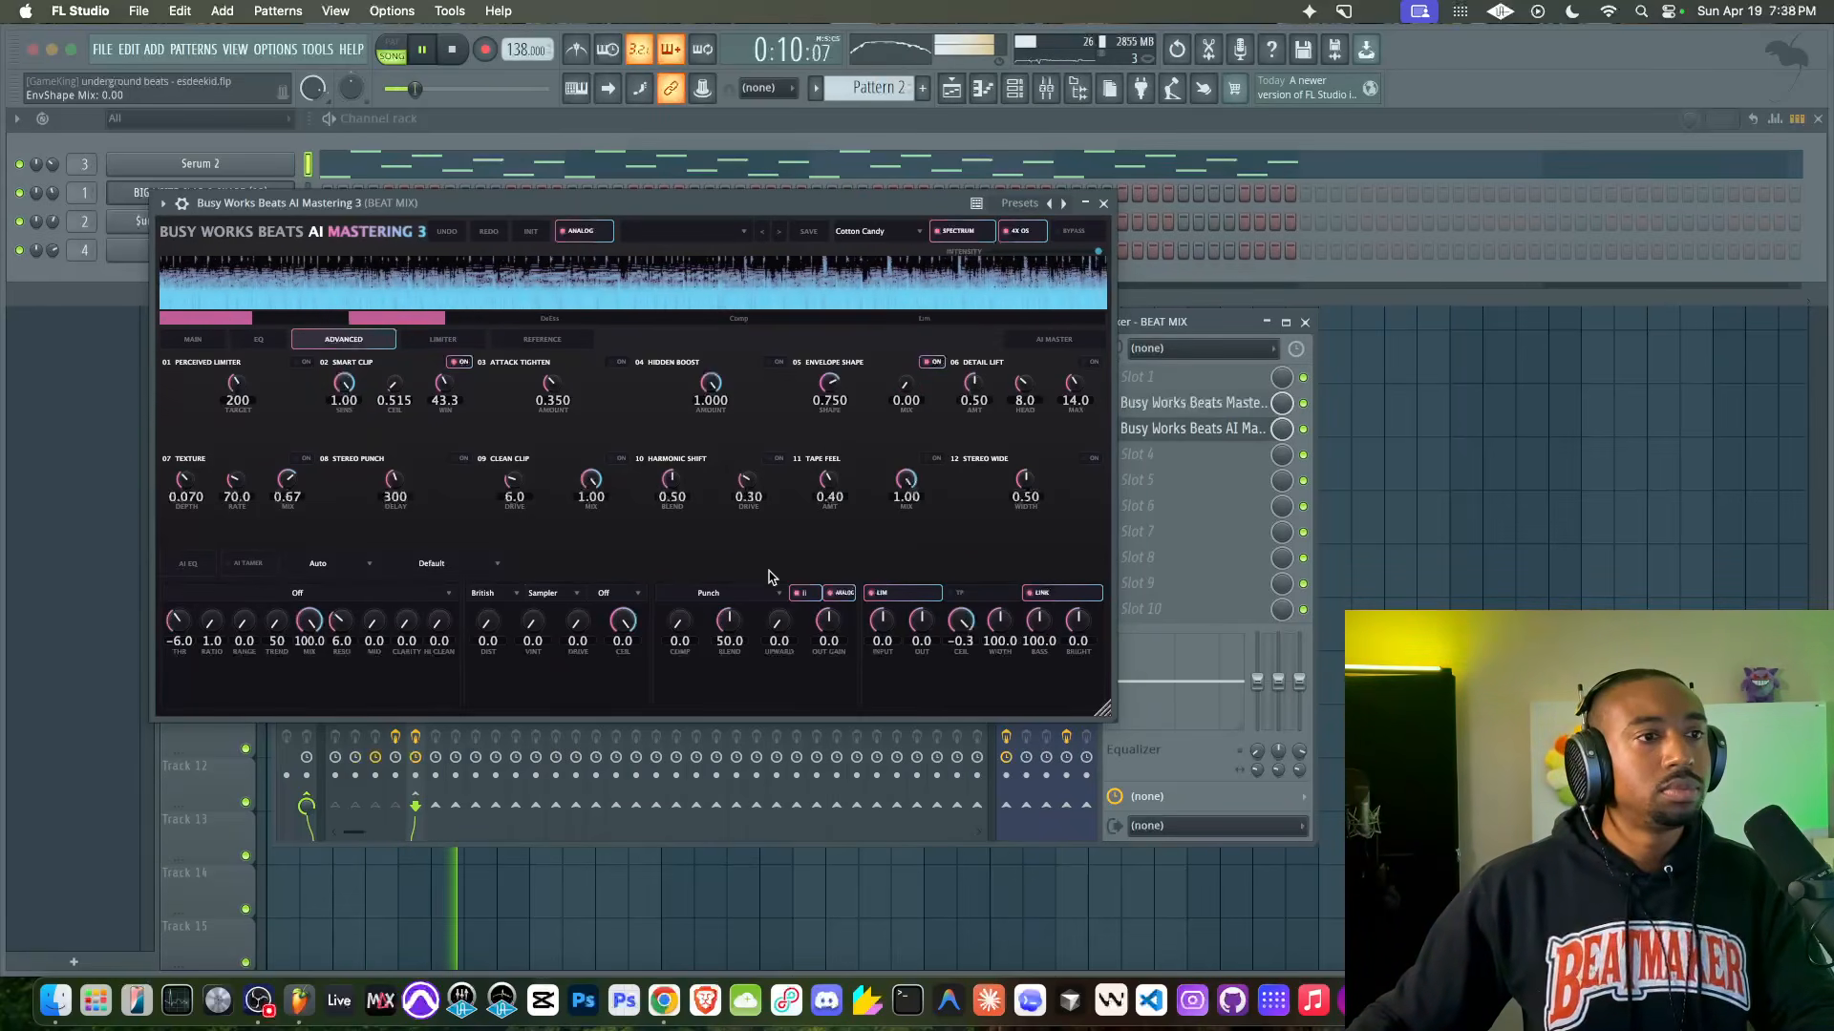
pyautogui.moveTo(903, 389); pyautogui.dragTo(910, 348)
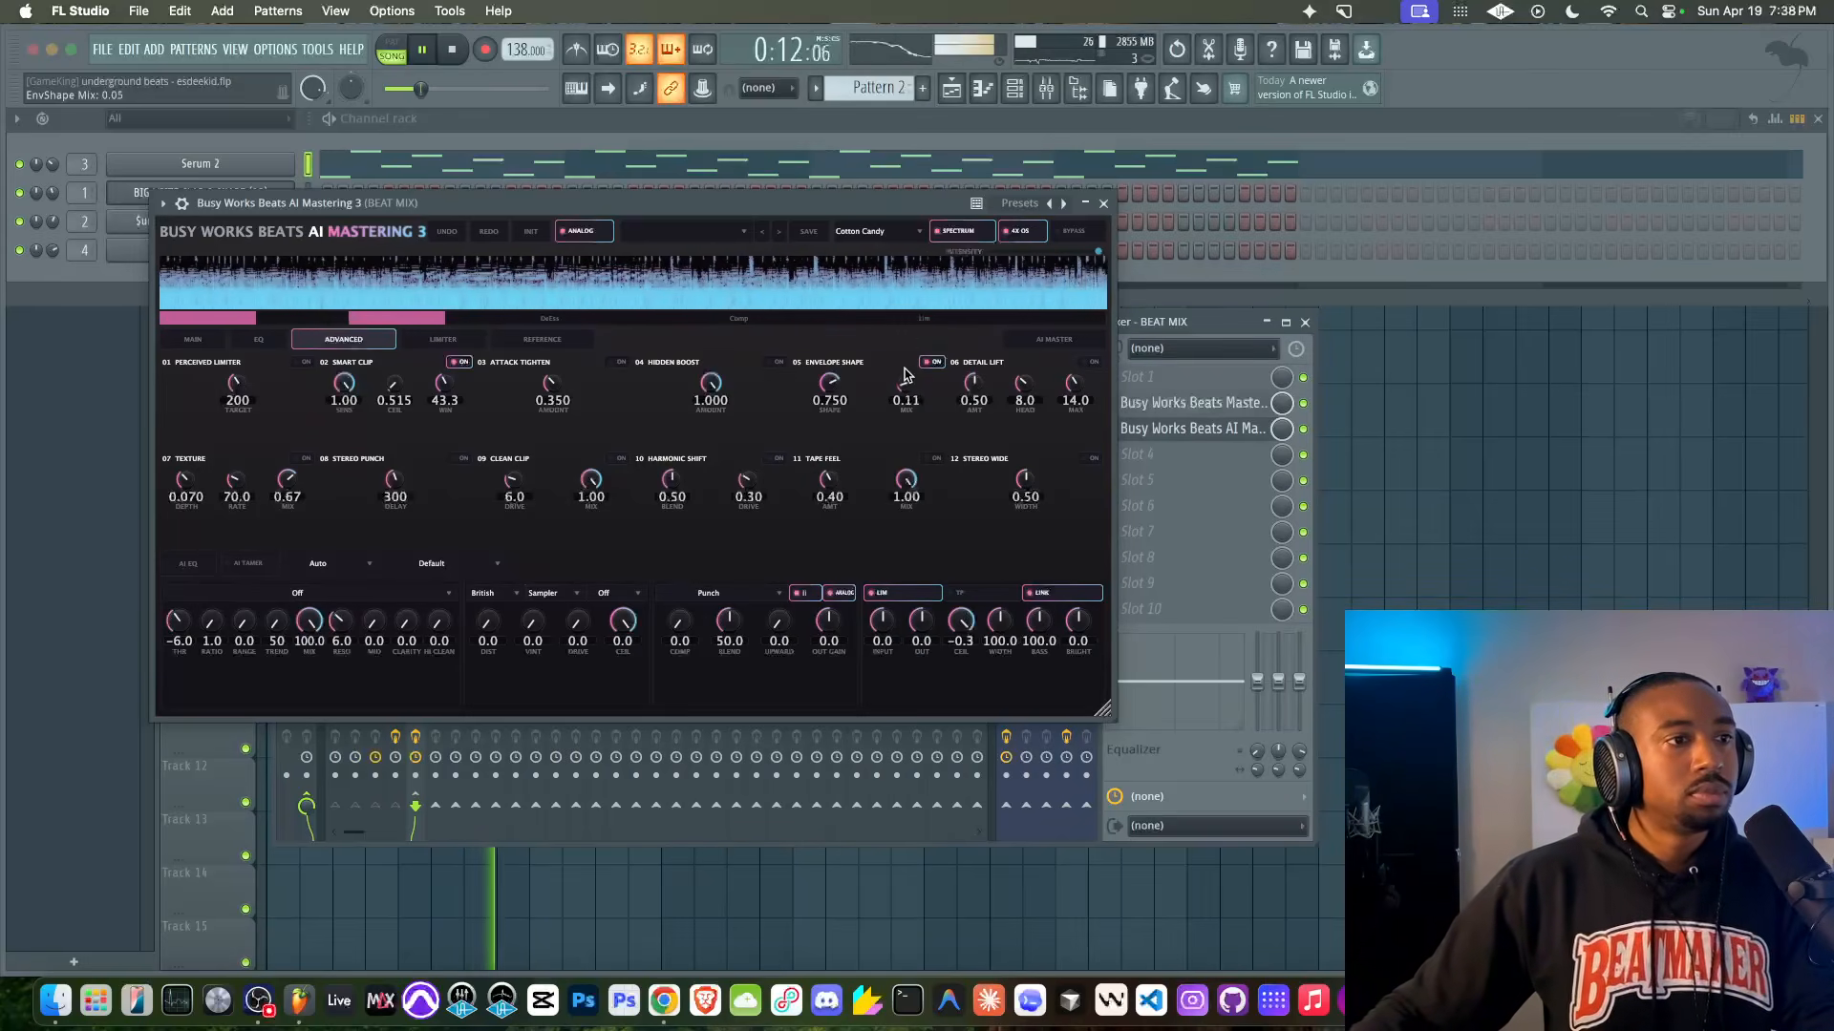
pyautogui.click(931, 363)
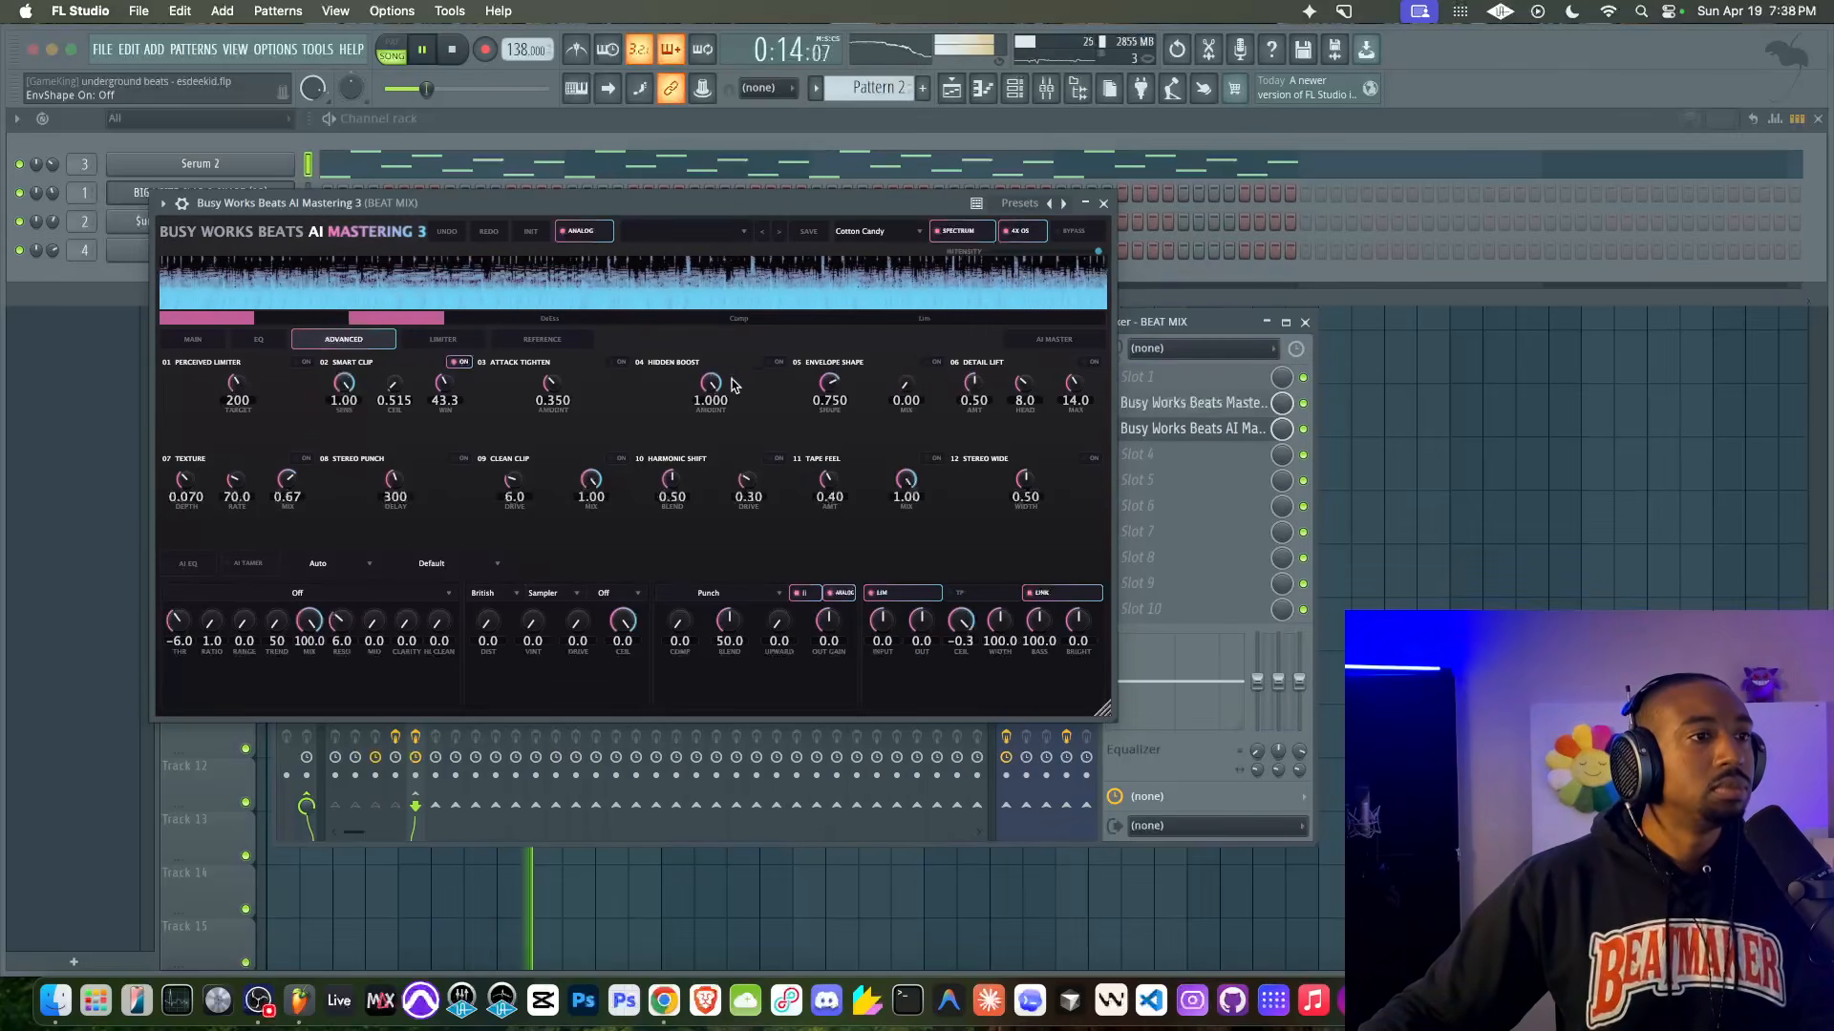
# Step: Enable Hidden Boost with an amount of 0.718 and close the AI Mastering plugin
pyautogui.click(775, 363)
pyautogui.moveTo(709, 383); pyautogui.dragTo(649, 387)
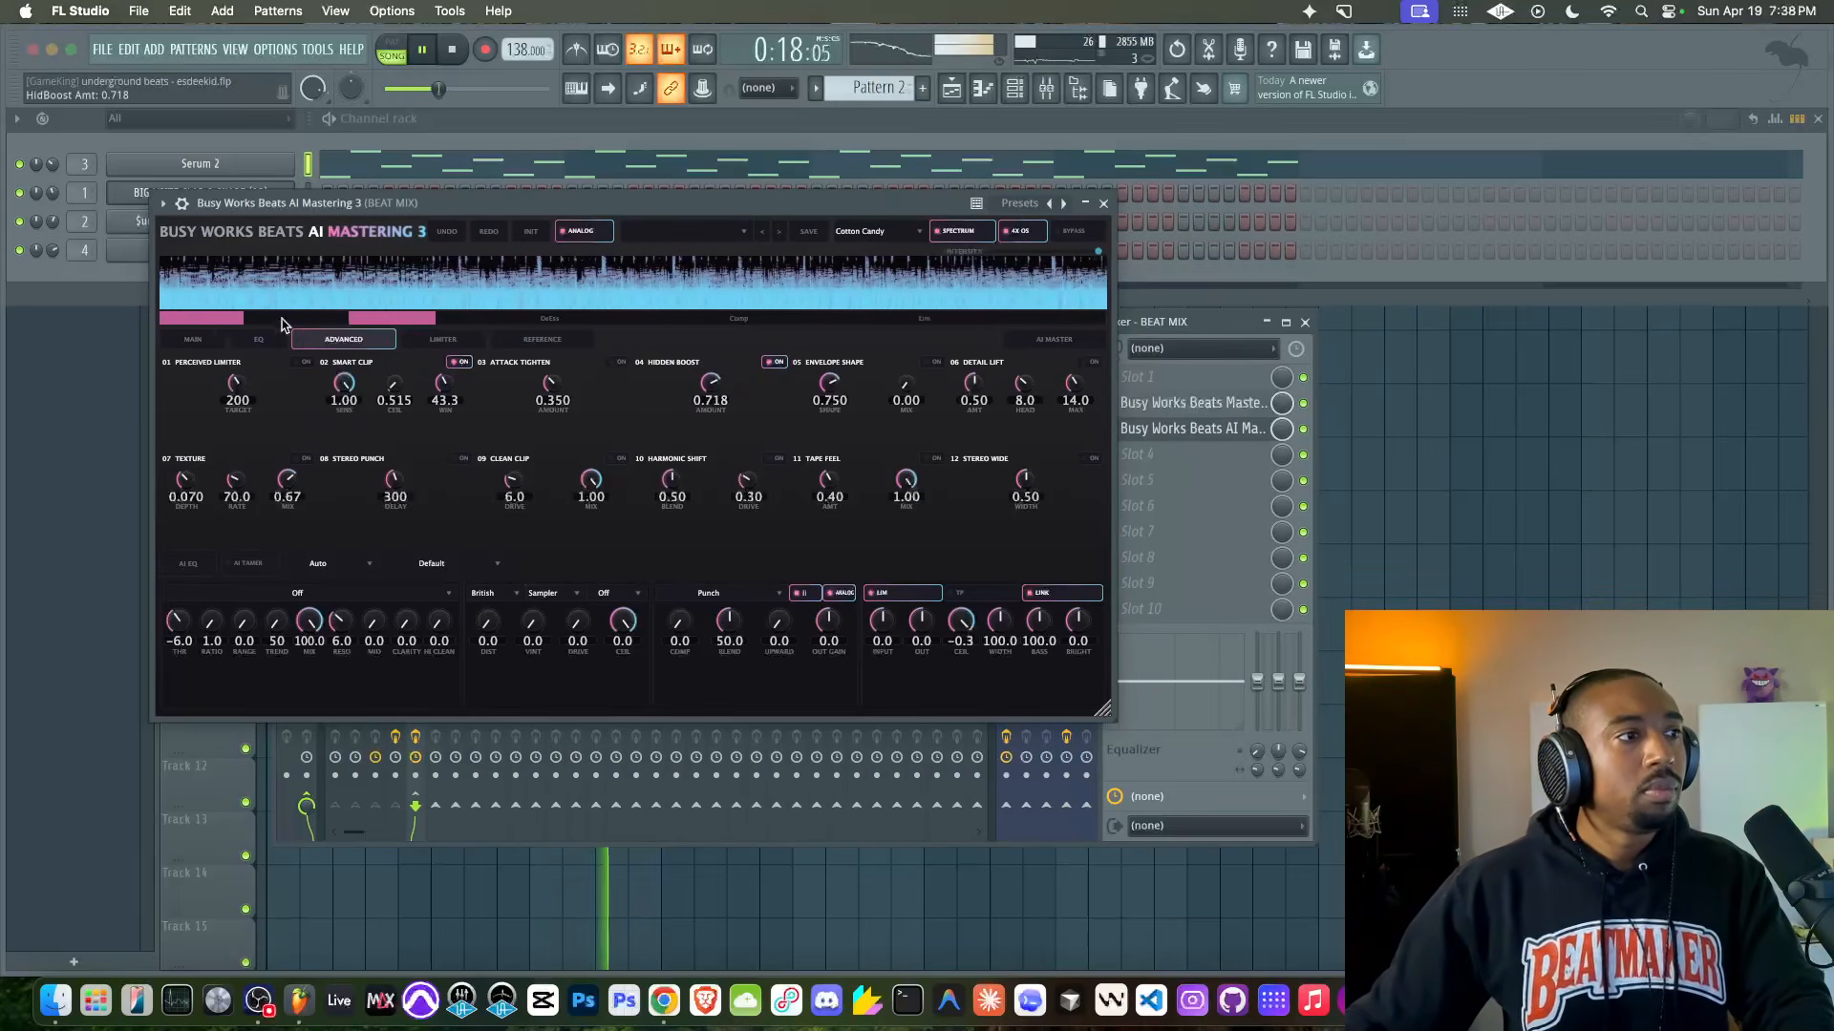
pyautogui.click(212, 340)
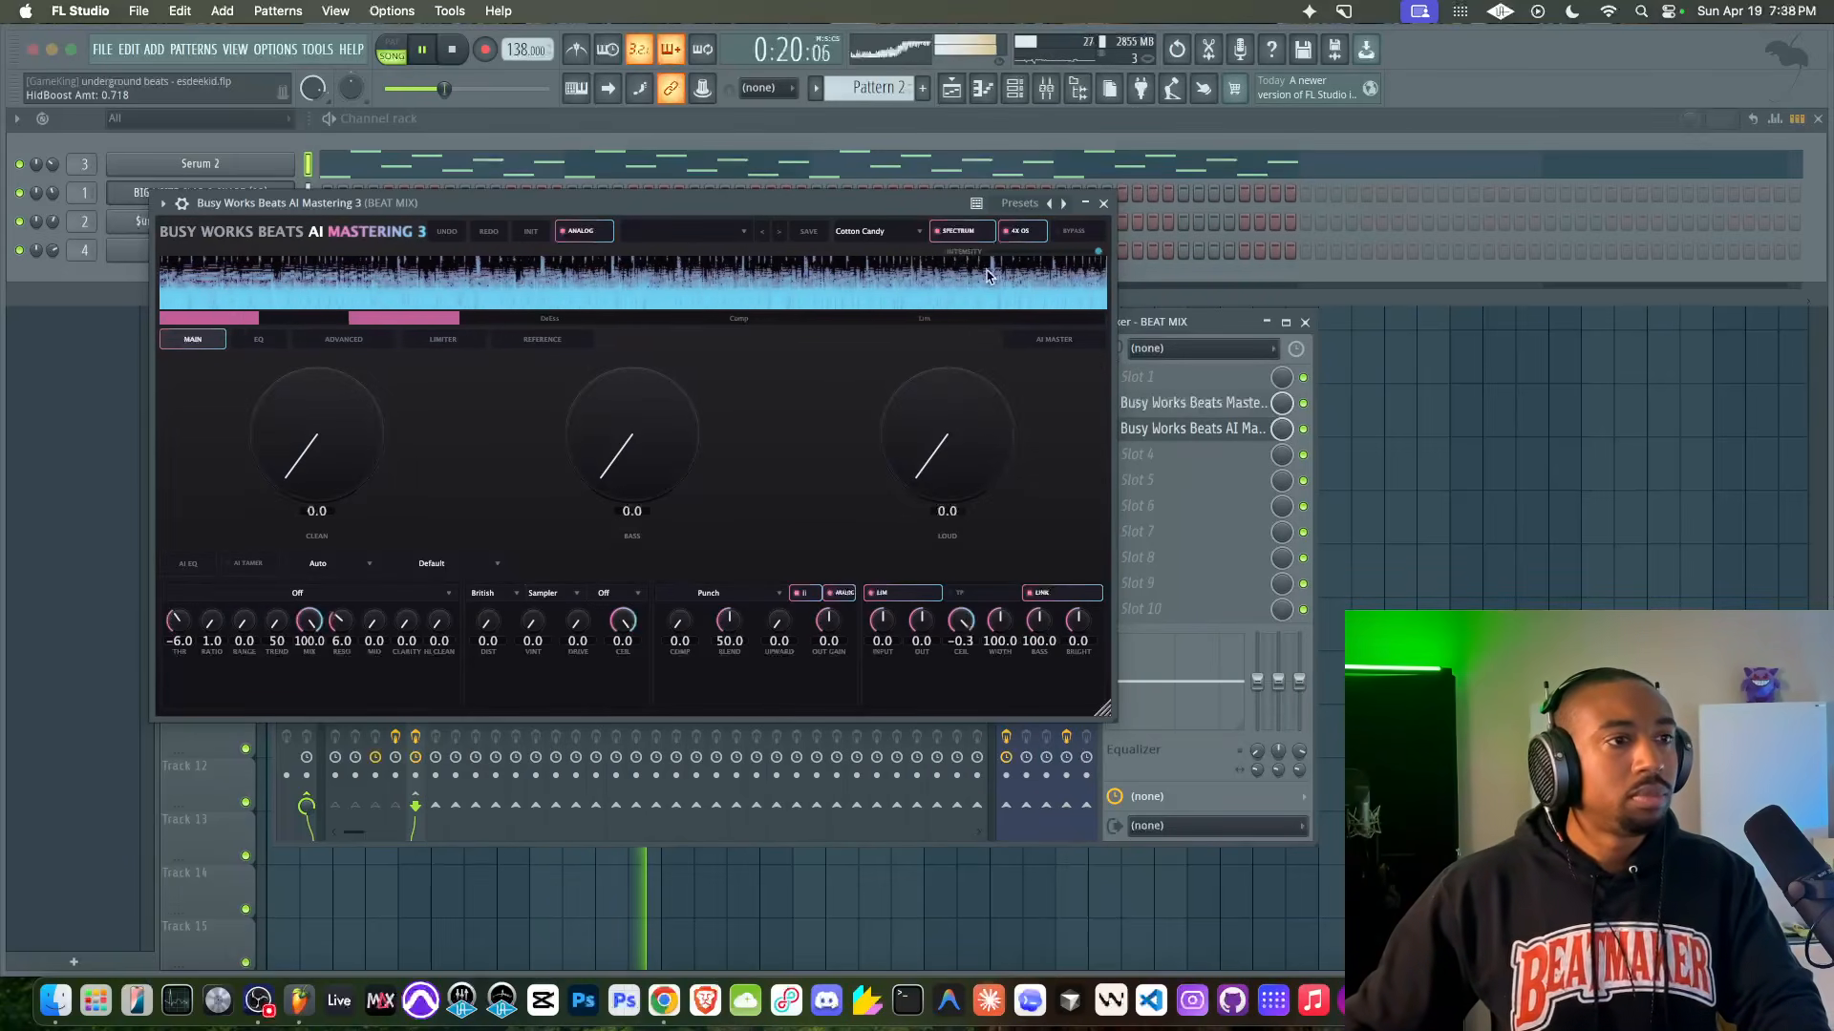
pyautogui.click(1103, 204)
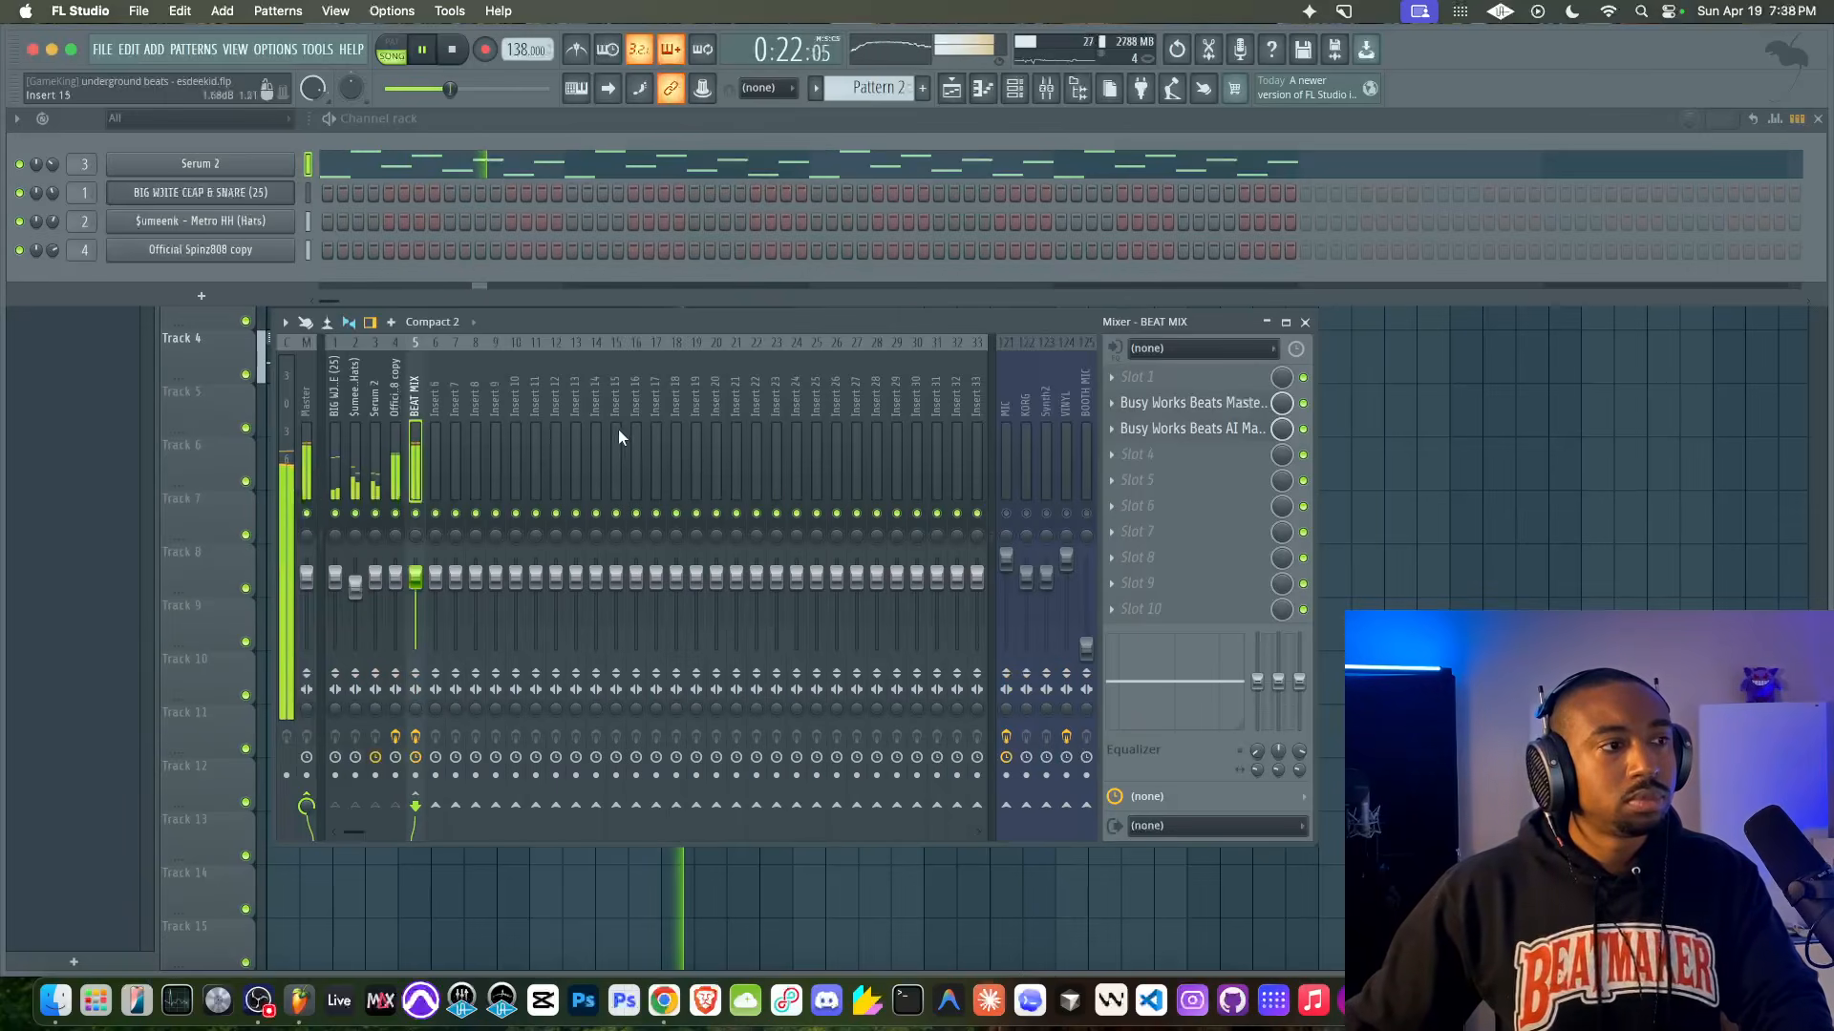
# Step: Examine the Official Spinz808 copy track's Fruity Soft Clipper during playback and close it
pyautogui.click(396, 420)
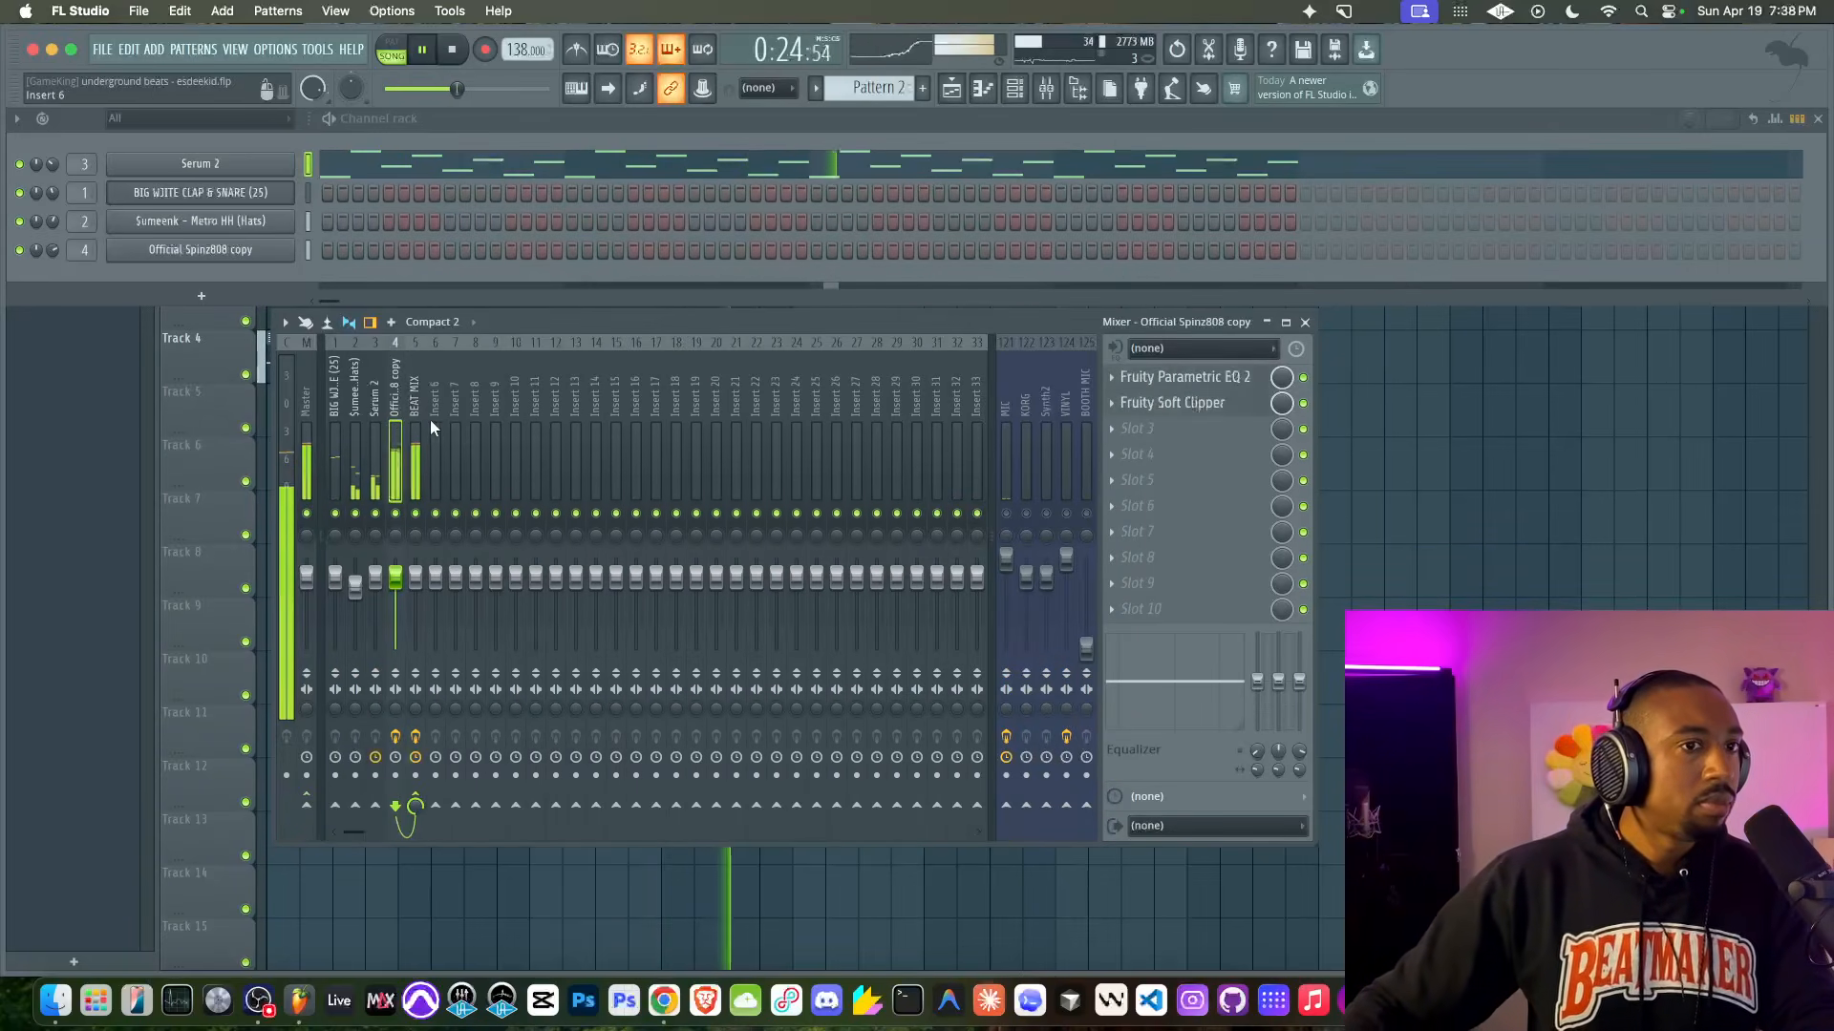
pyautogui.click(1229, 405)
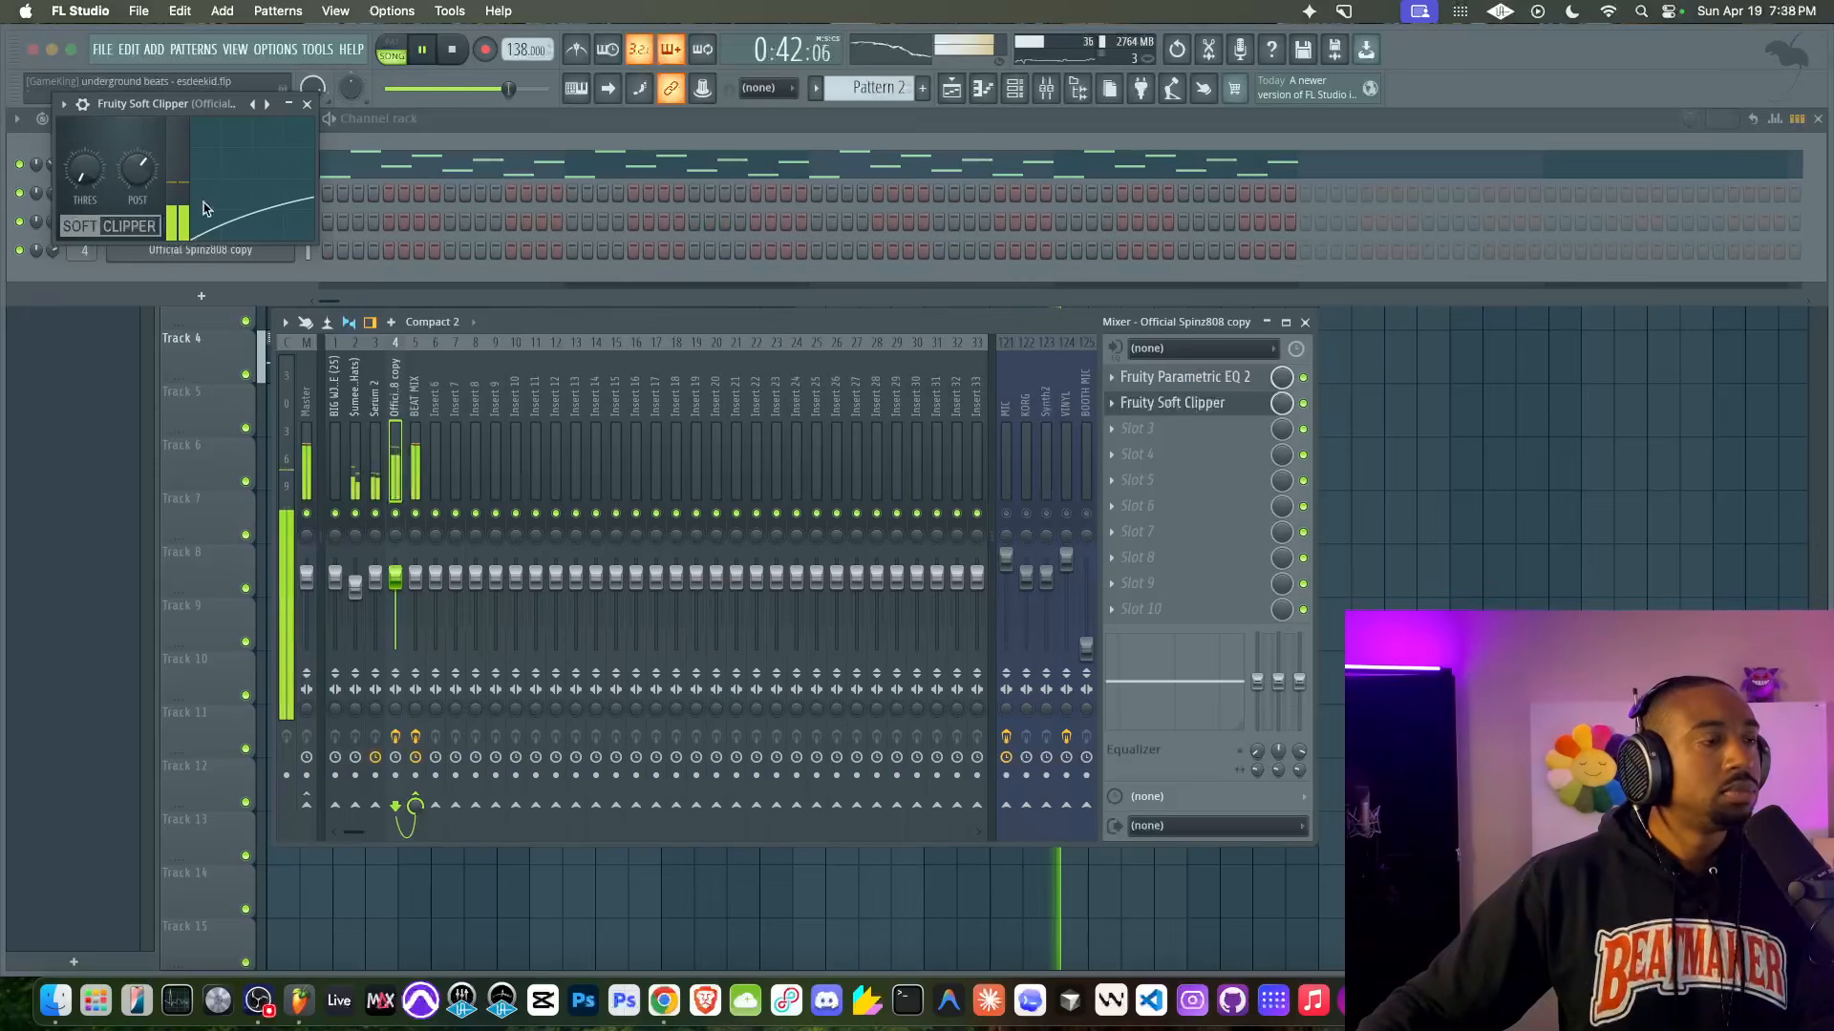
pyautogui.click(308, 105)
# Step: Copy the Official Spinz808 copy channel's volume value and paste the 70% value onto the same channel
pyautogui.rightClick(53, 254)
pyautogui.click(124, 503)
pyautogui.rightClick(51, 252)
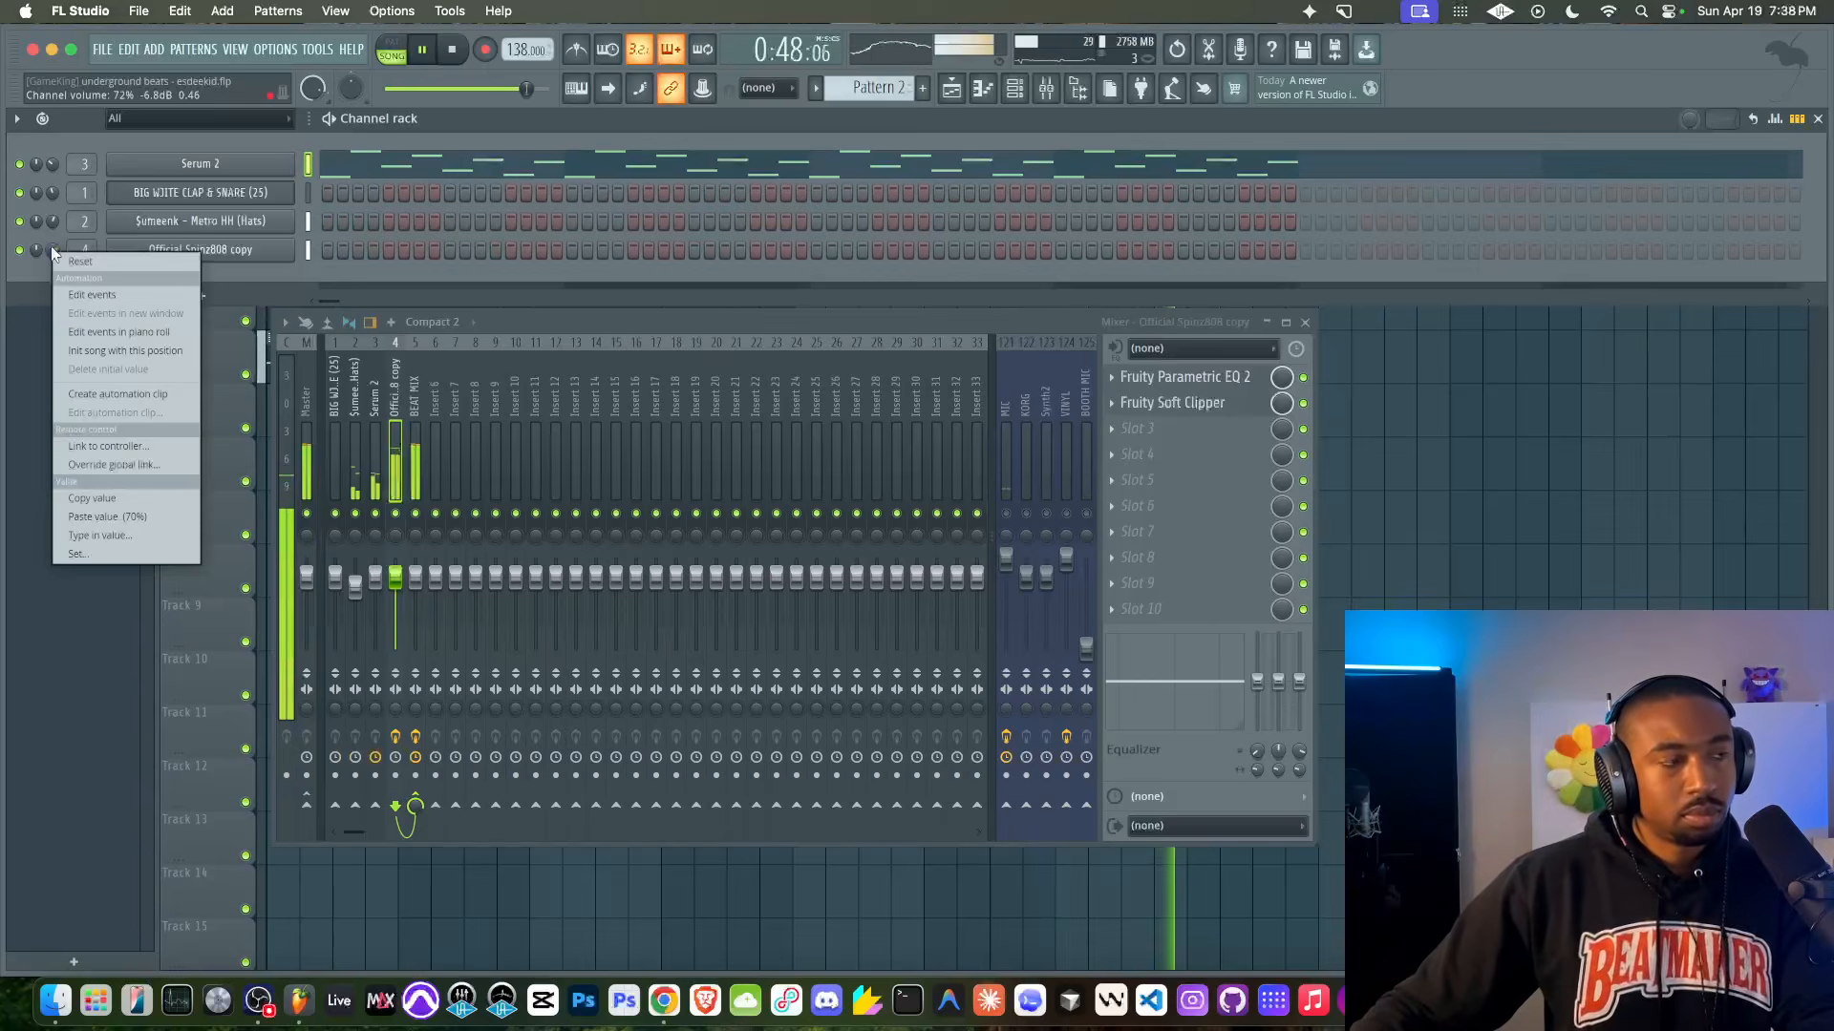
pyautogui.click(107, 517)
# Step: Duplicate the Pattern 4 clips on Track 3 to fill bars 17 to 33, and clear the selection
pyautogui.rightClick(1413, 559)
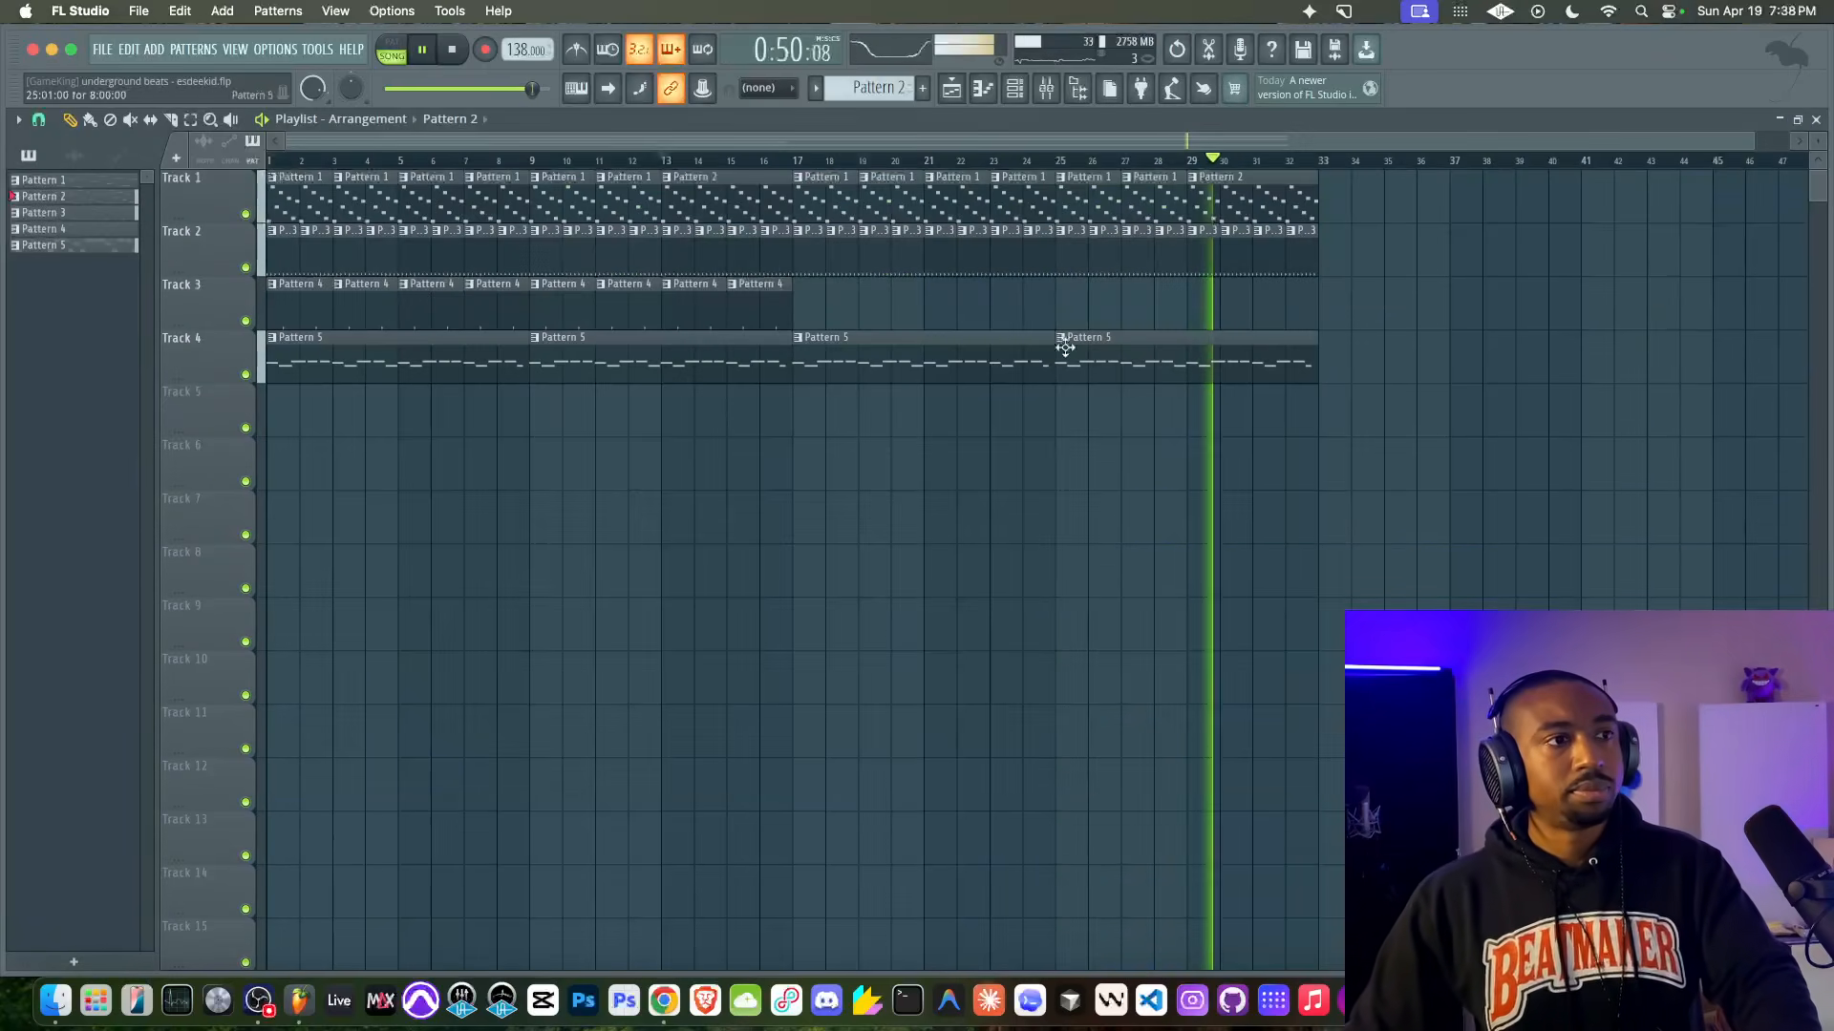
pyautogui.moveTo(806, 303)
pyautogui.mouseDown()
pyautogui.moveTo(355, 291)
pyautogui.moveTo(802, 306)
pyautogui.mouseUp()
pyautogui.press('super+b')
pyautogui.keyDown('super'); pyautogui.click(942, 525); pyautogui.keyUp('super')
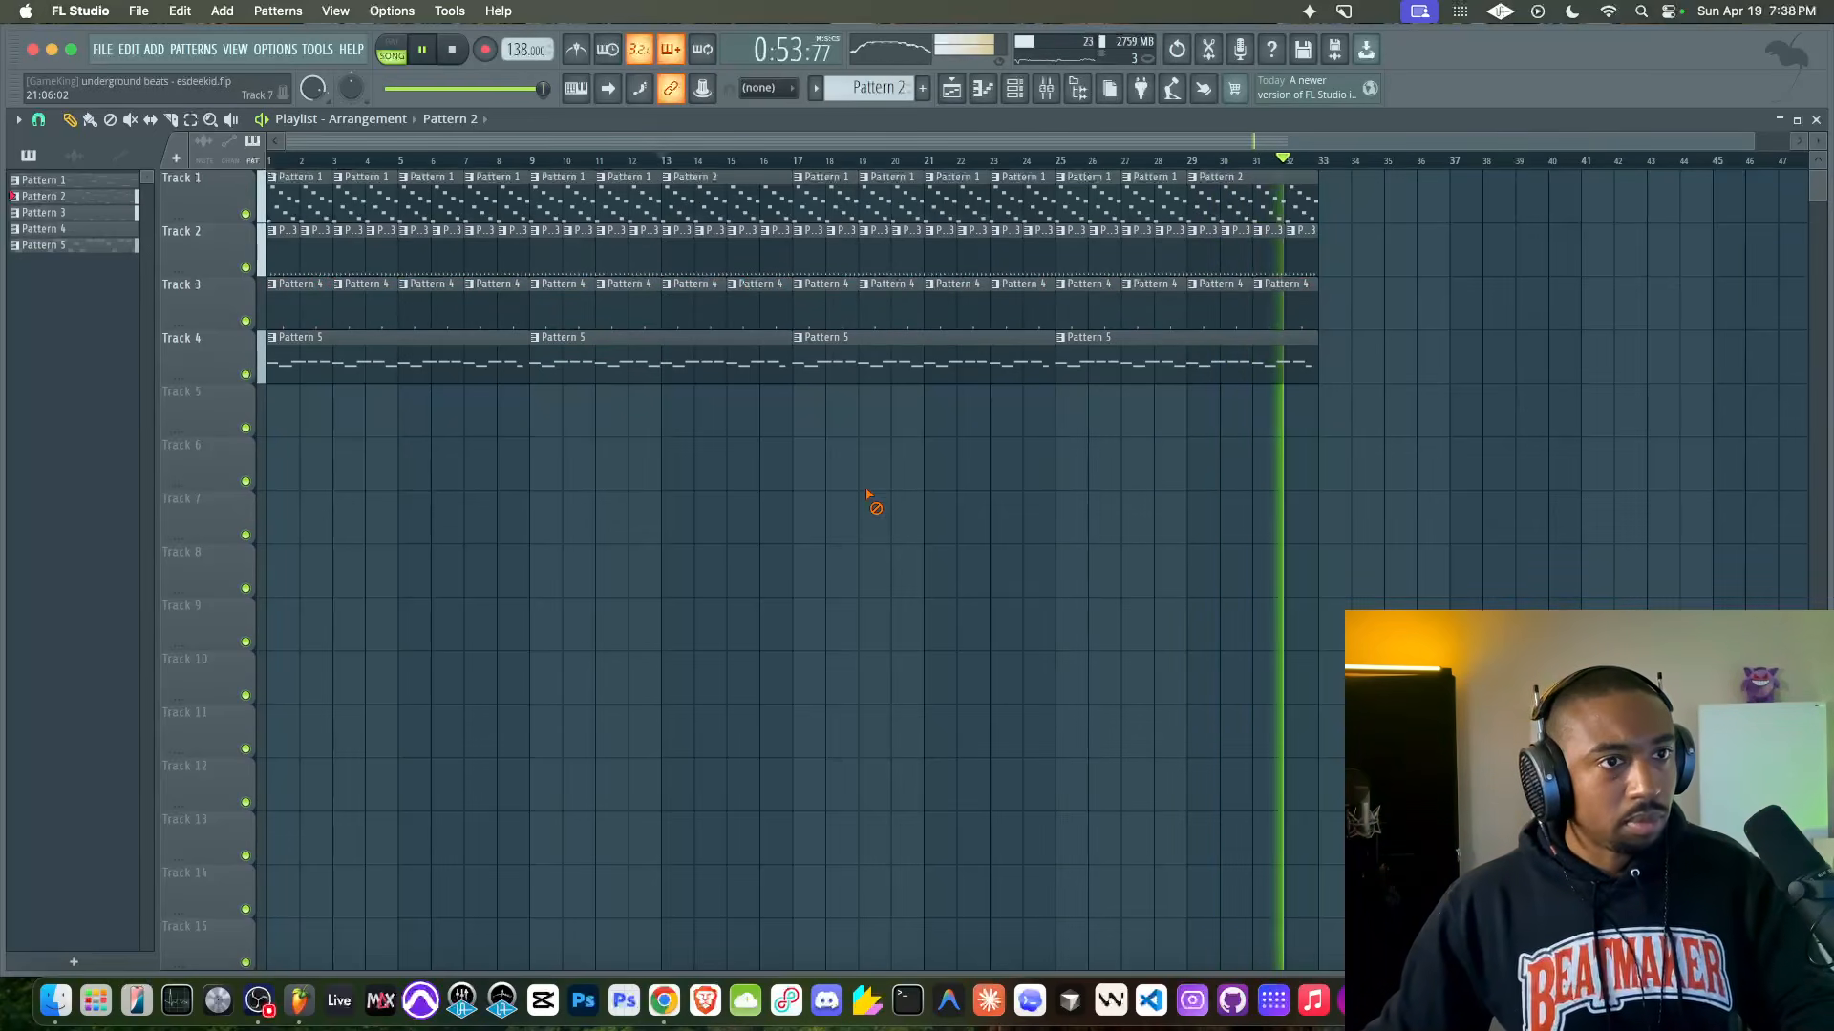
# Step: Remove the Pattern 5 clip and all Pattern 4 clips from the first eight bars of Tracks 3 and 4
pyautogui.scroll(-3, 868, 501)
pyautogui.press('space')
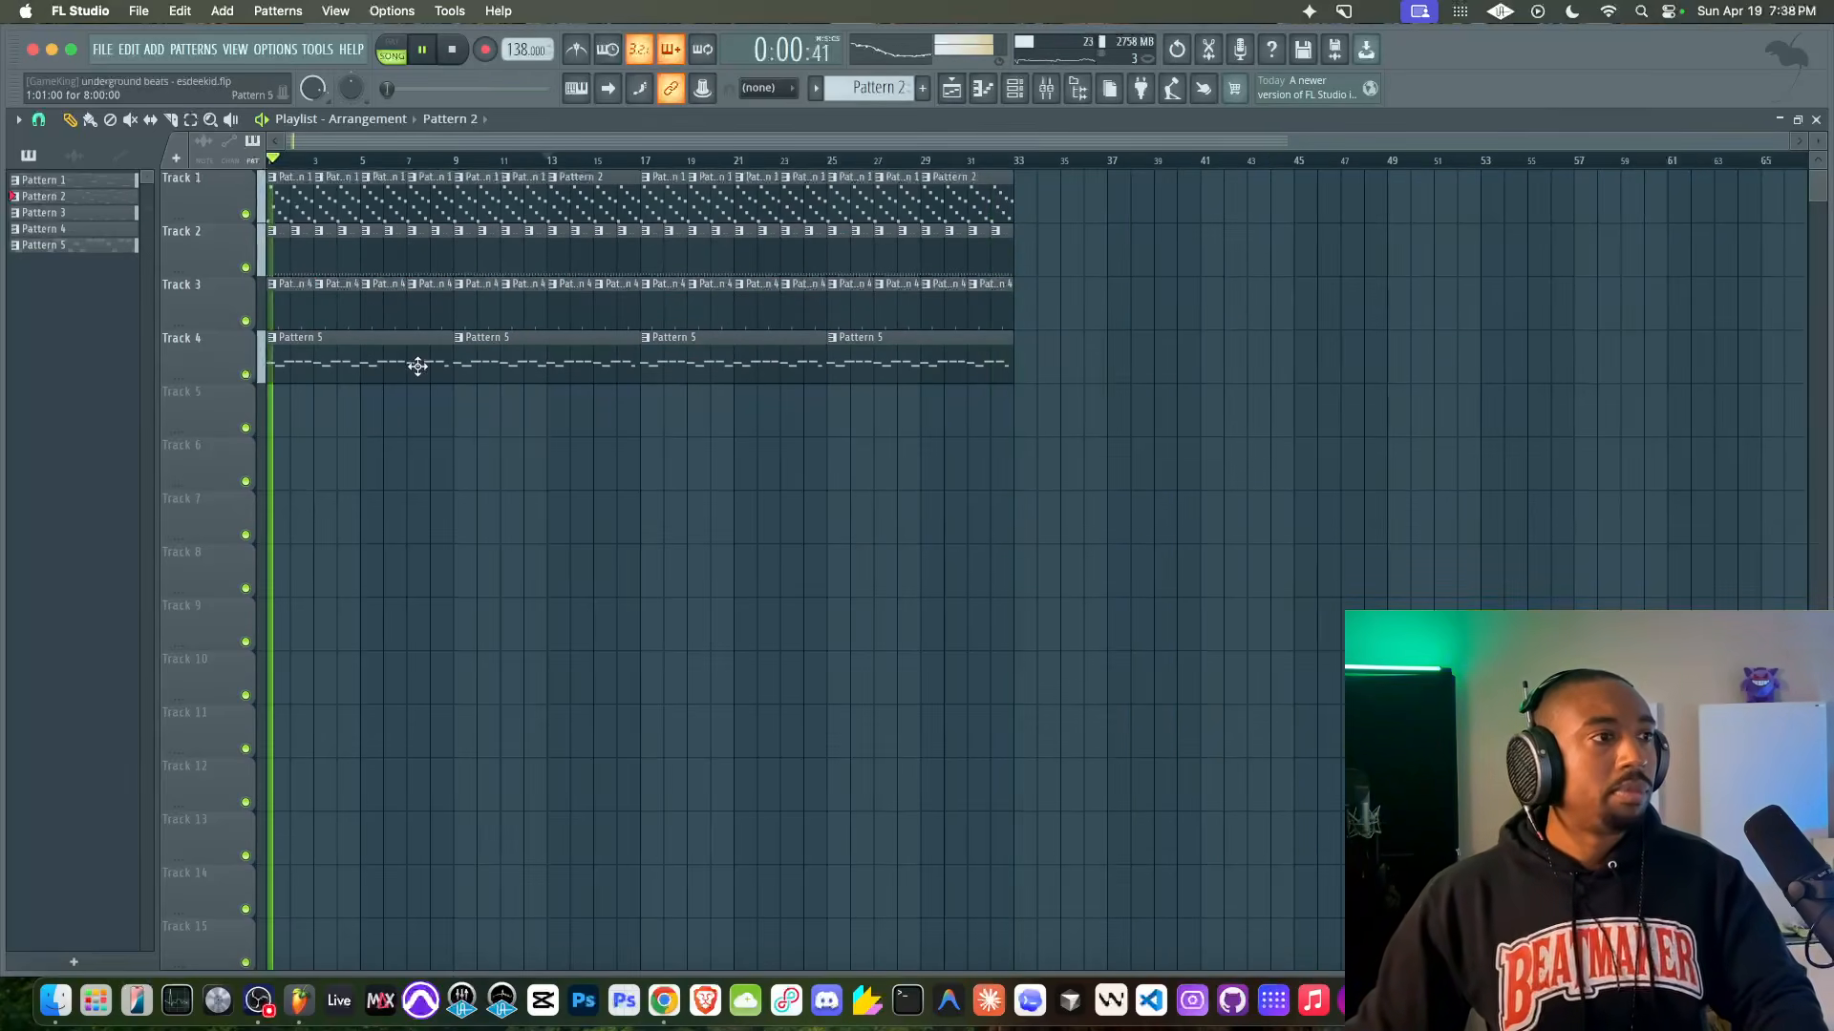
pyautogui.rightClick(415, 364)
pyautogui.press('space')
pyautogui.rightClick(436, 323)
pyautogui.rightClick(387, 326)
pyautogui.rightClick(338, 330)
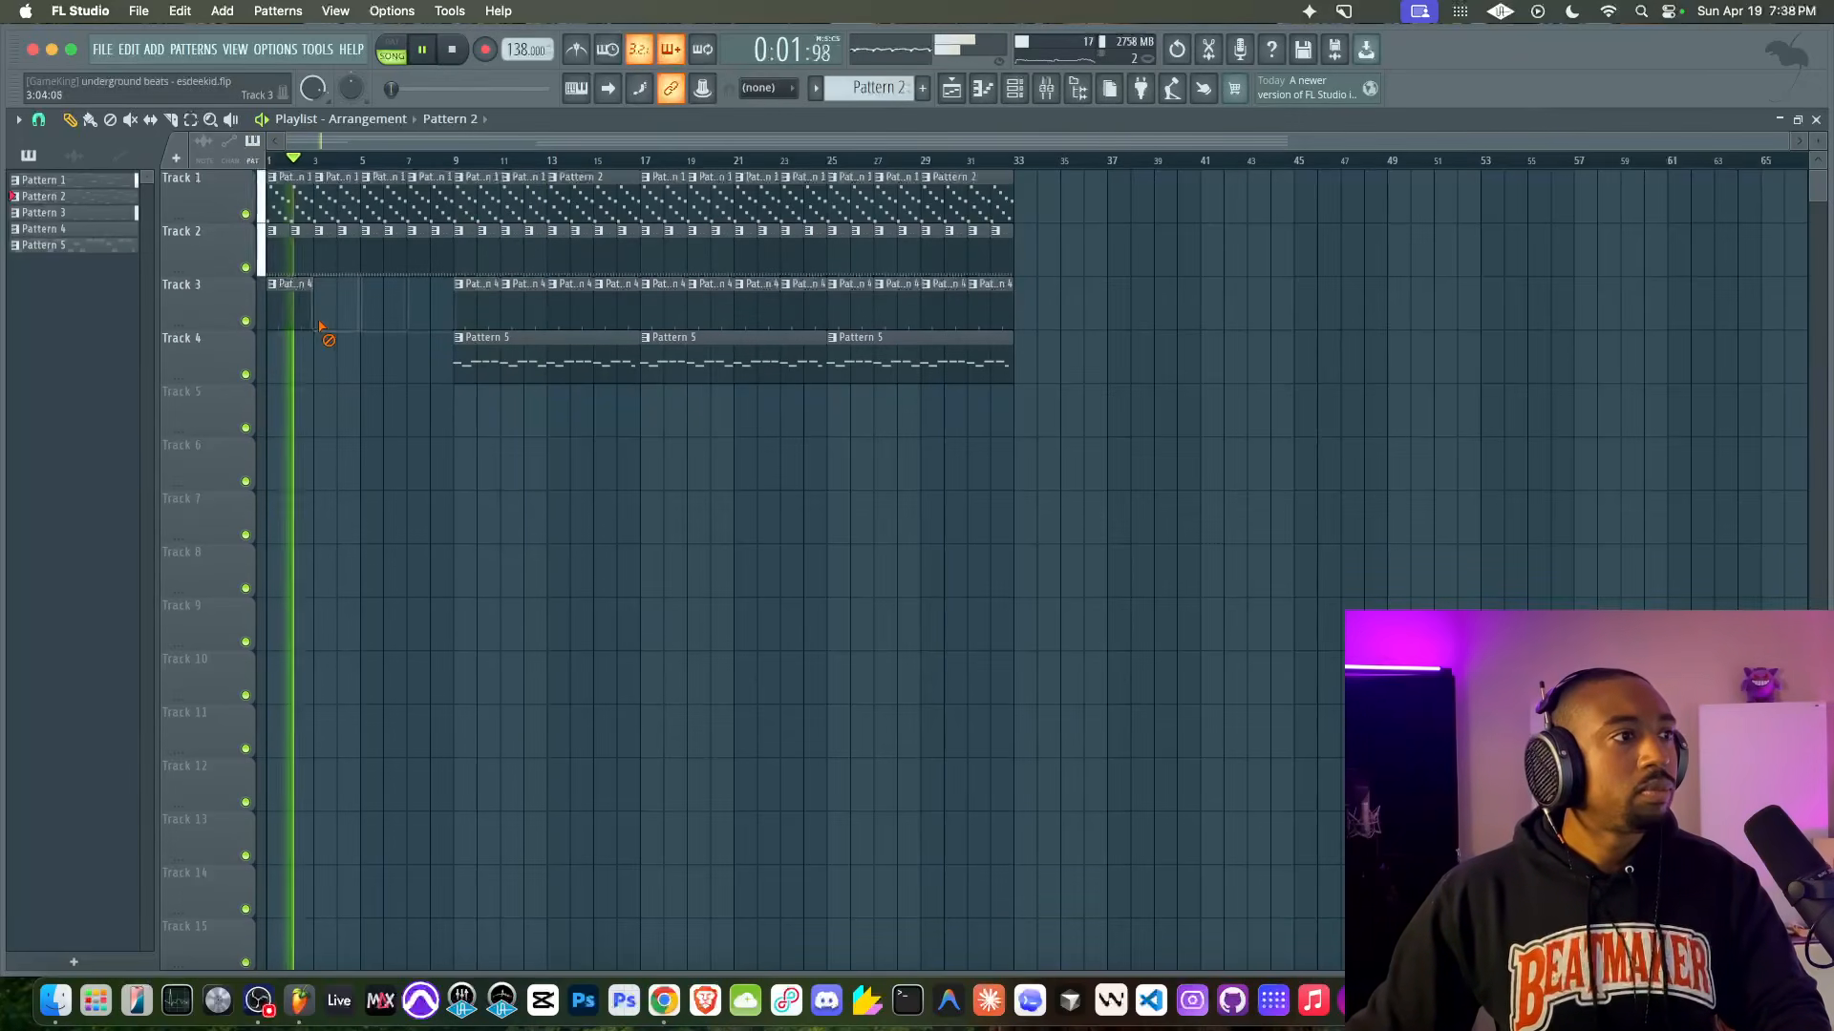
pyautogui.rightClick(296, 325)
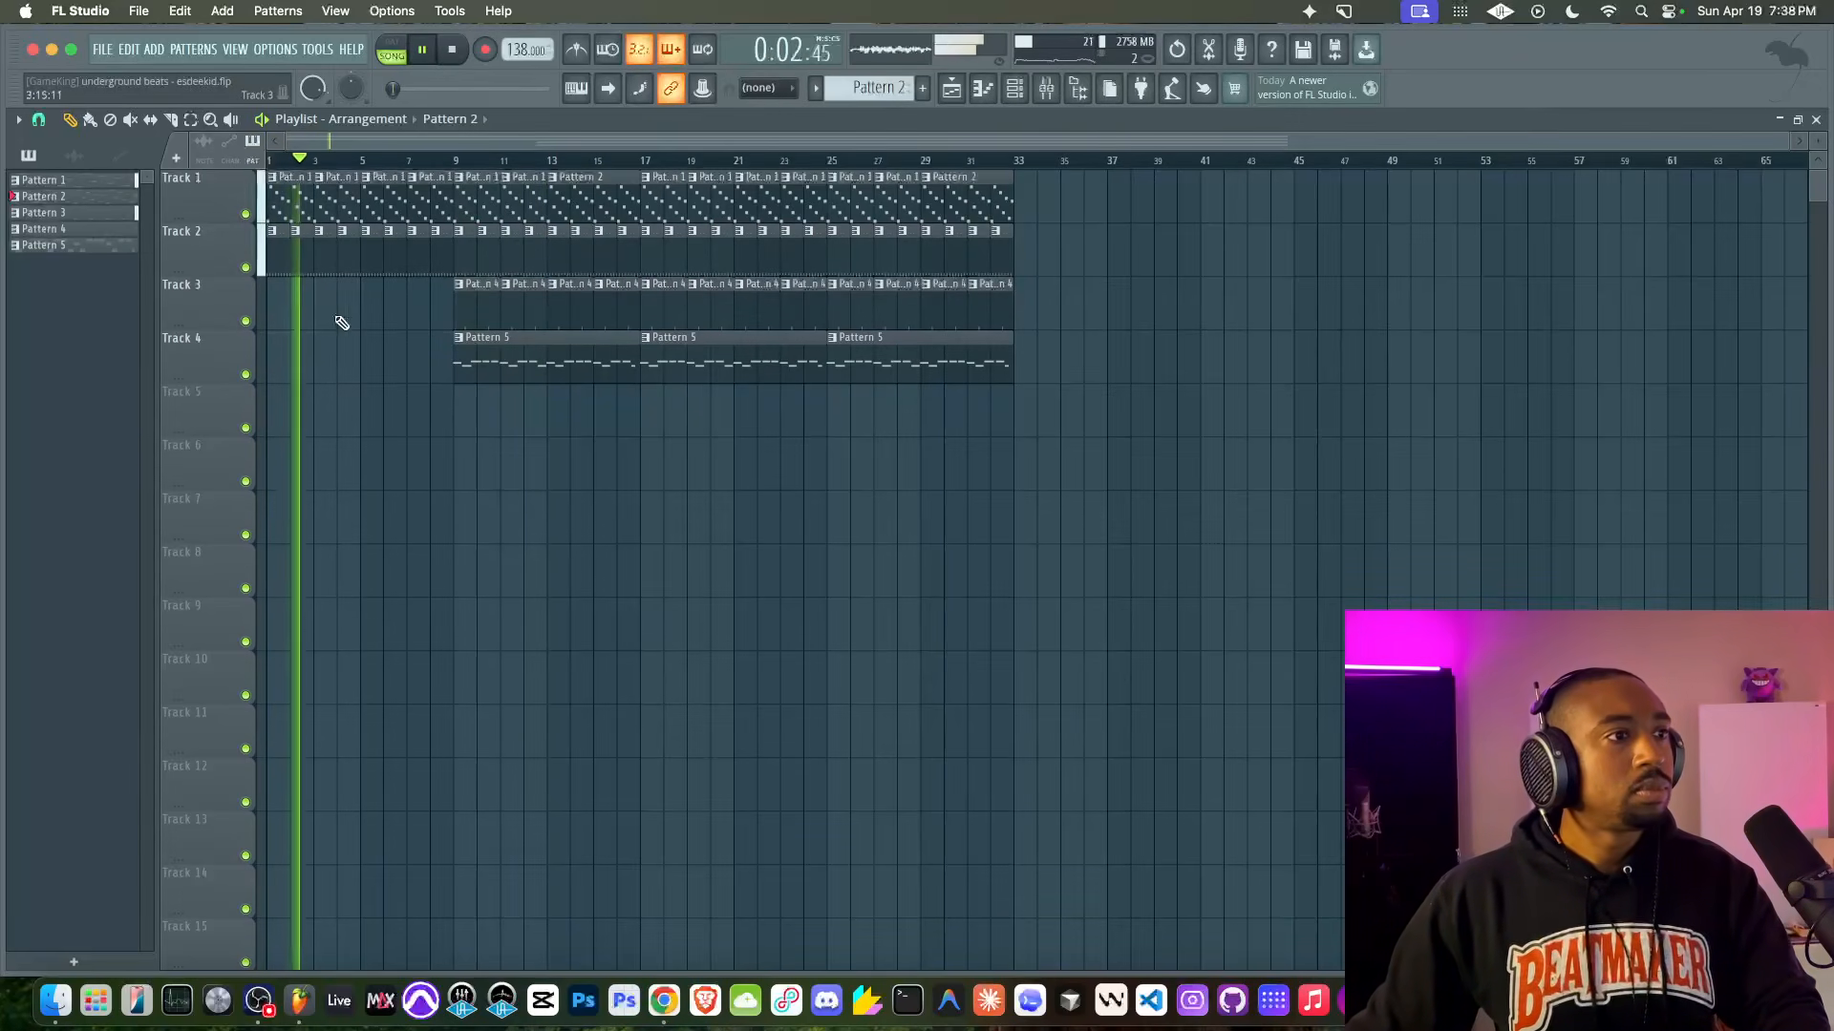
# Step: Recolor Patterns 1 to 5 together with a gradient running from blue to magenta
pyautogui.click(106, 181)
pyautogui.keyDown('shift'); pyautogui.click(94, 247); pyautogui.keyUp('shift')
pyautogui.rightClick(94, 248)
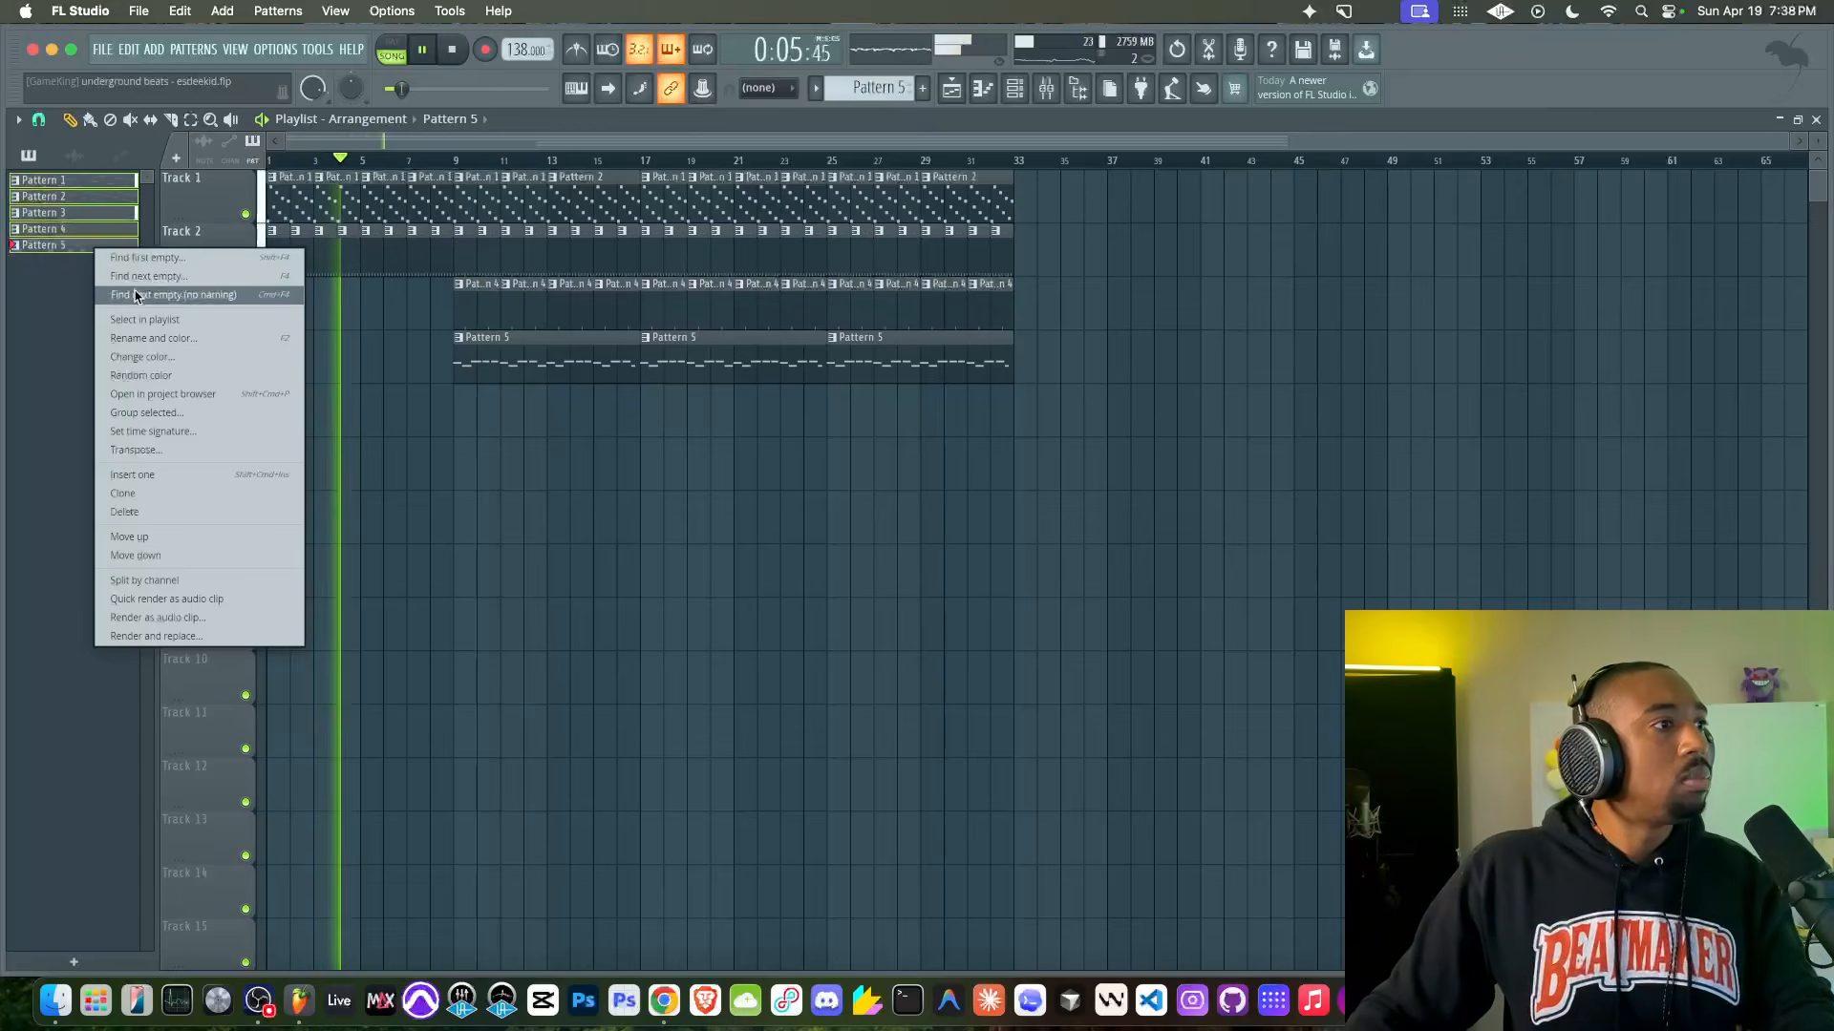
pyautogui.click(151, 338)
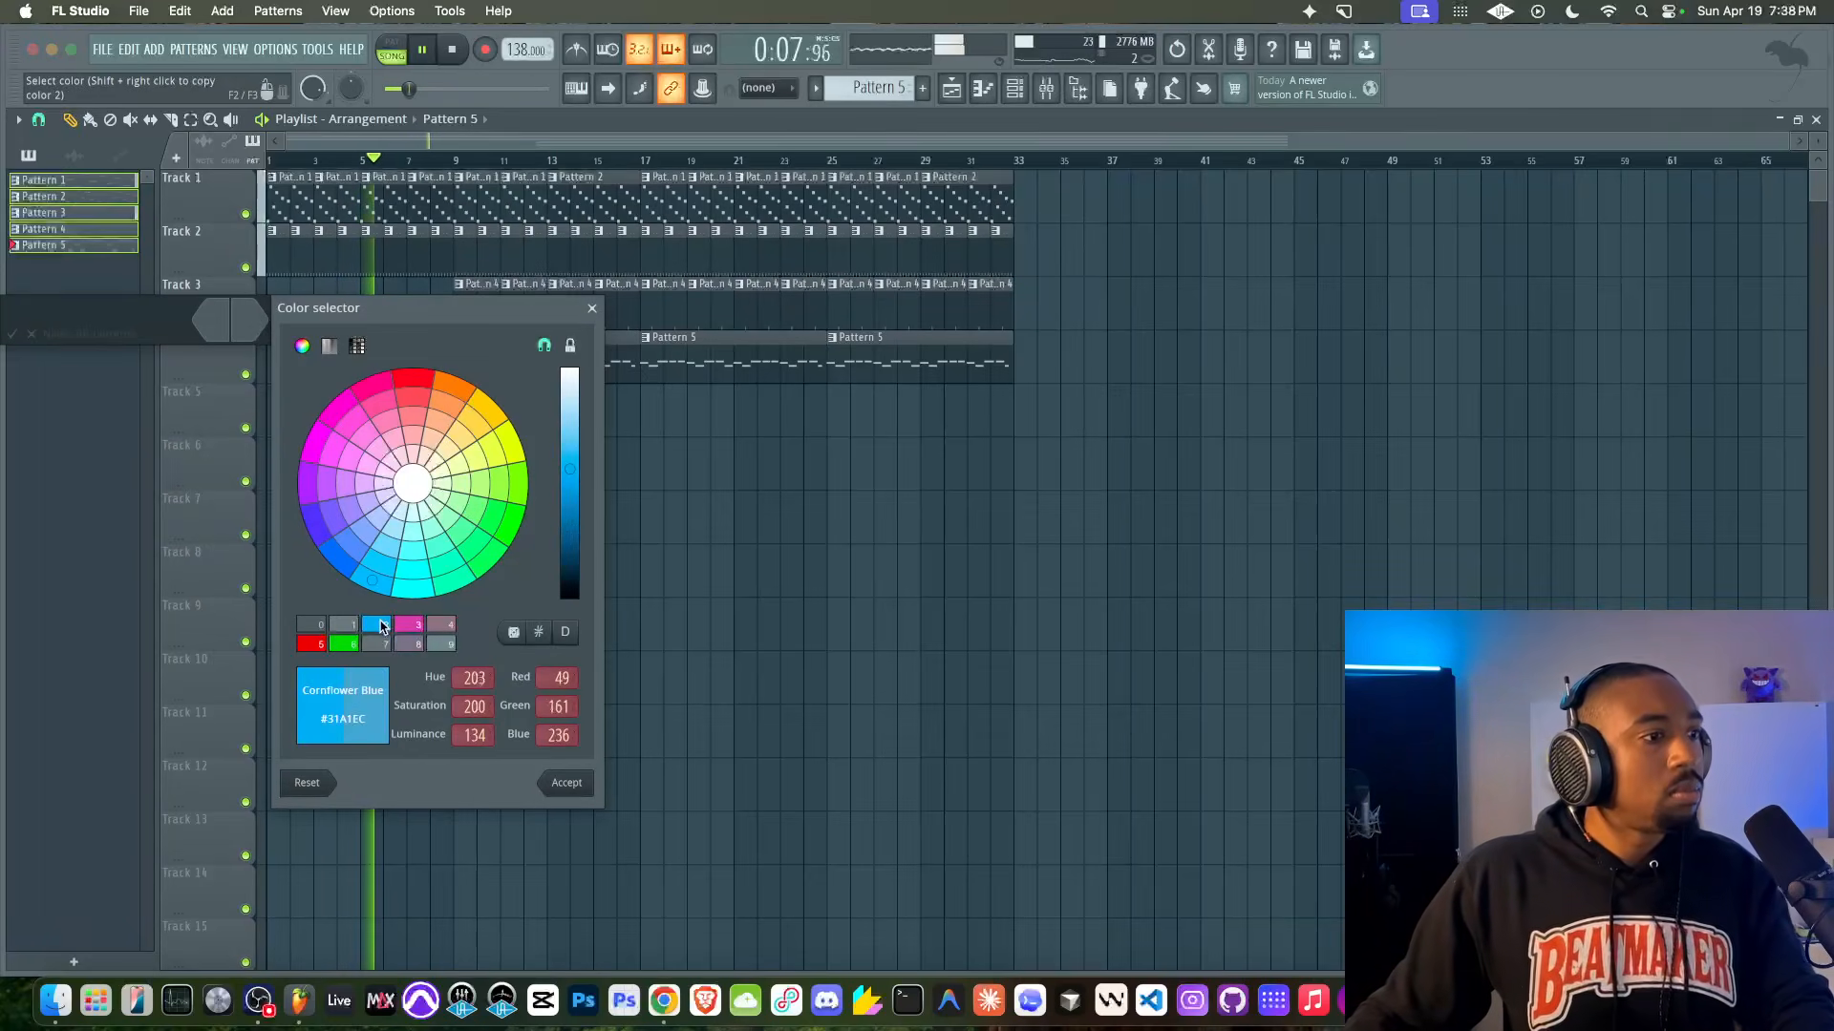
pyautogui.click(383, 626)
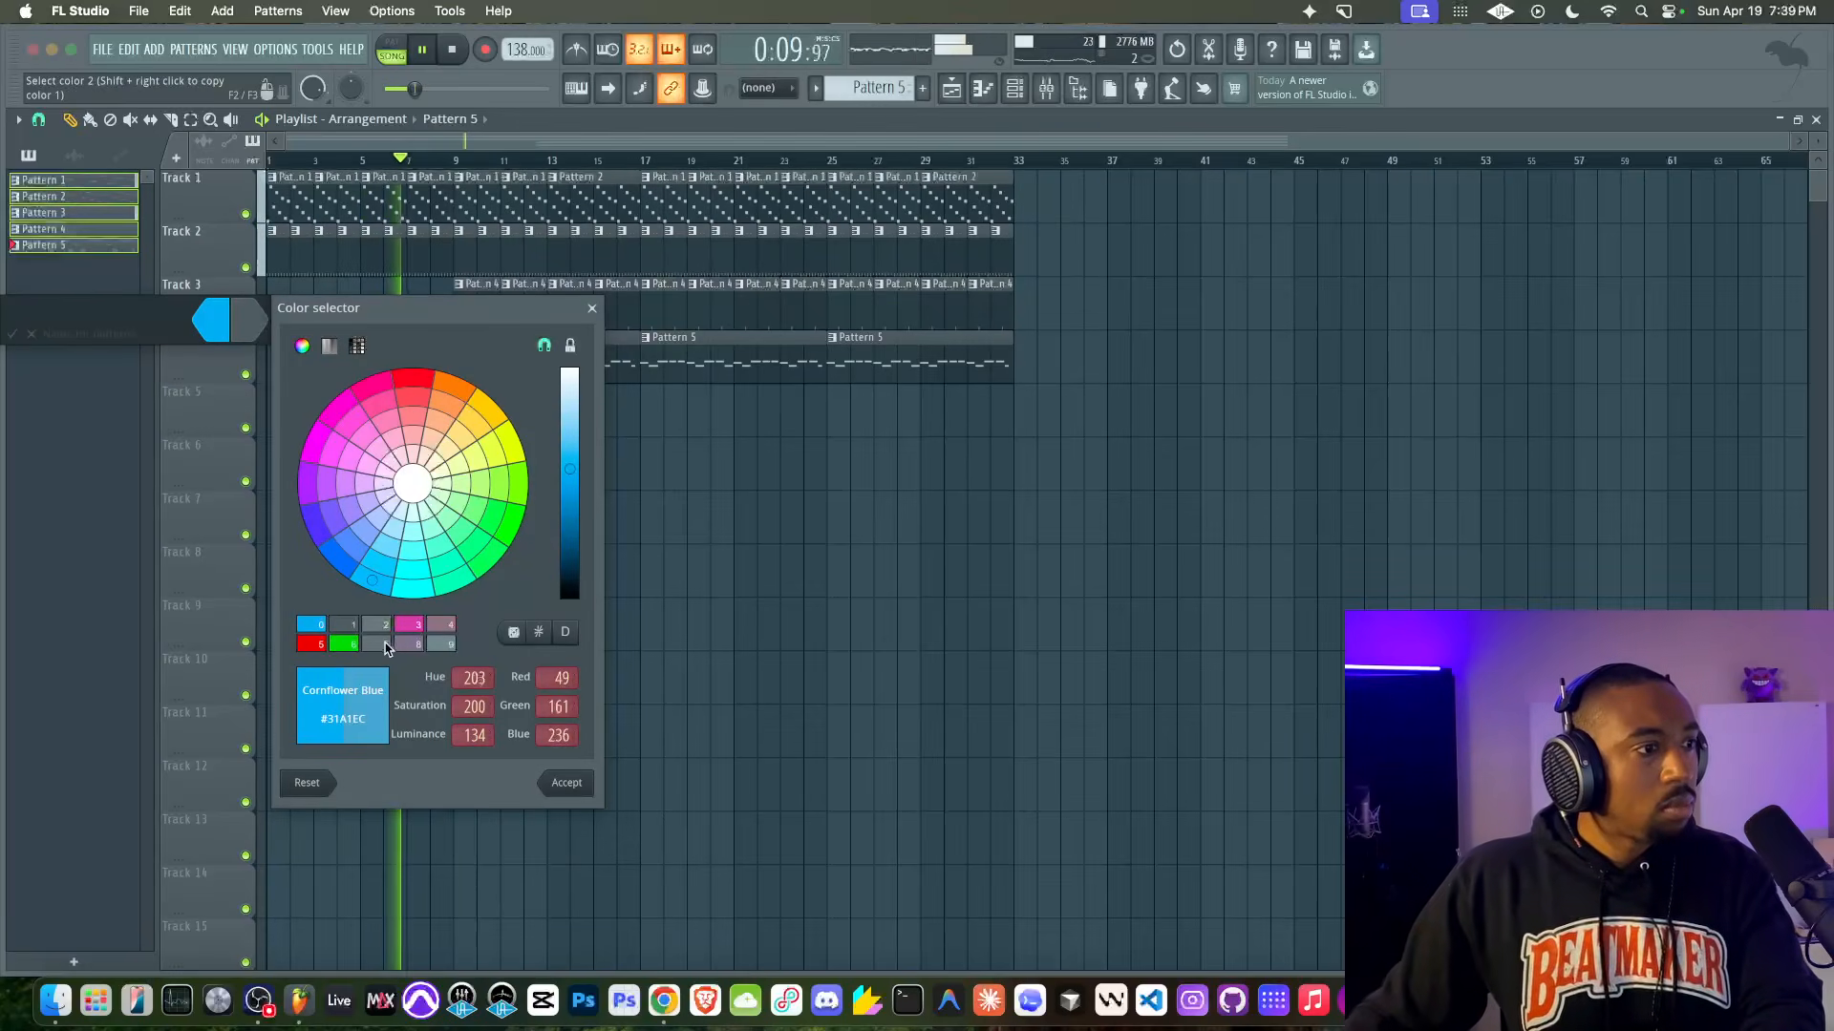
pyautogui.click(410, 624)
pyautogui.press('Return')
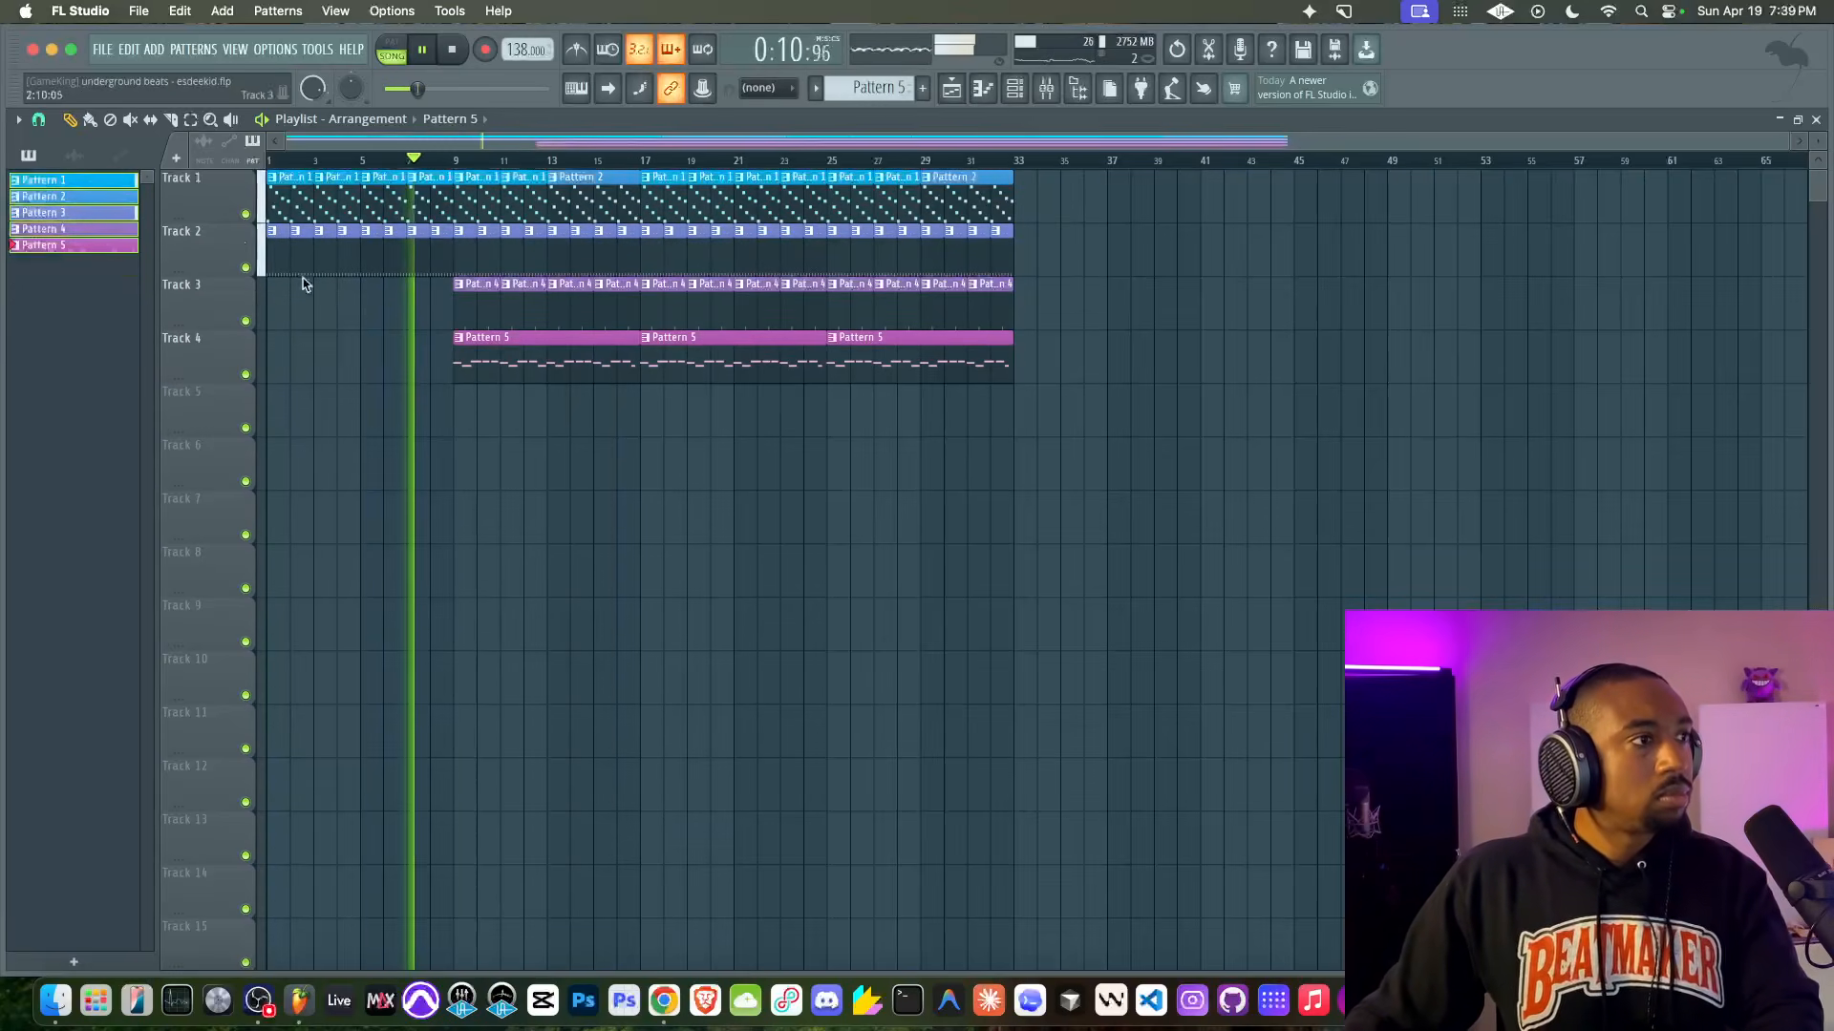
# Step: In Serum 2's modulation matrix, slightly raise the LFO 1 to A Fine amount and reduce the NoteOn Alt. to A Pan depth
pyautogui.click(1030, 96)
pyautogui.click(262, 162)
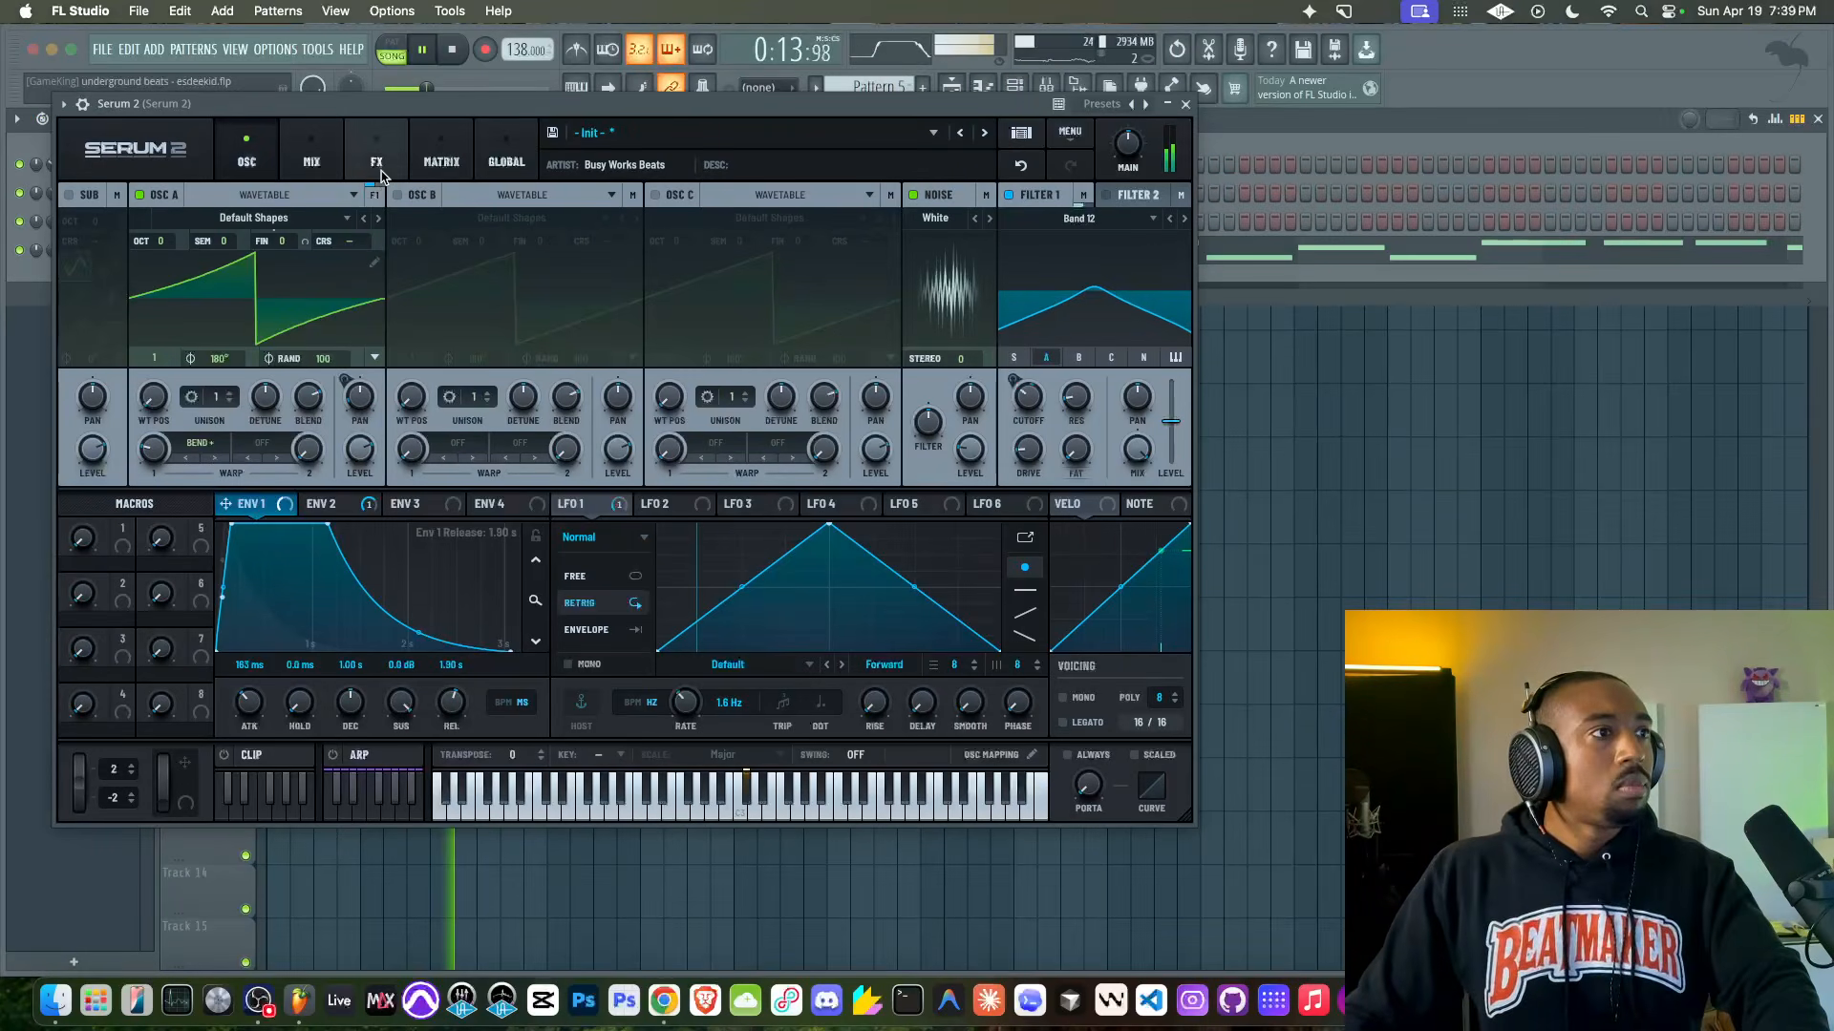
pyautogui.click(453, 165)
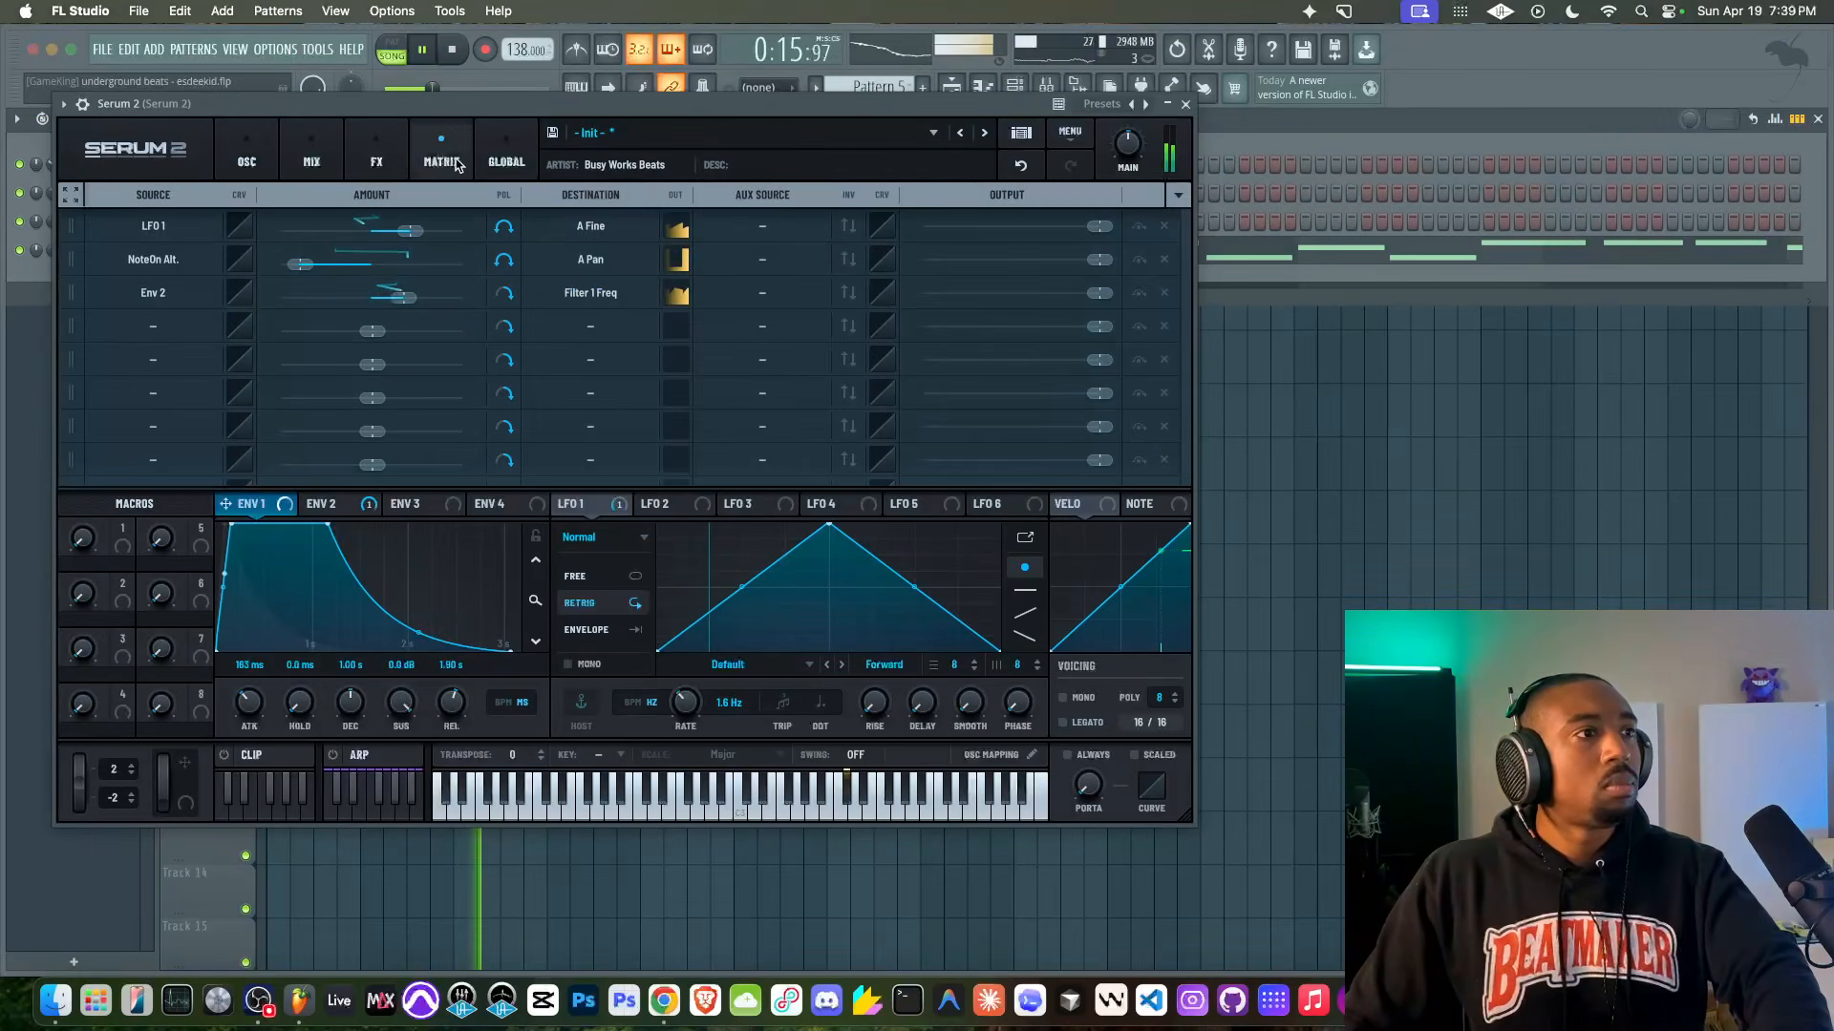
pyautogui.moveTo(411, 231); pyautogui.dragTo(417, 234)
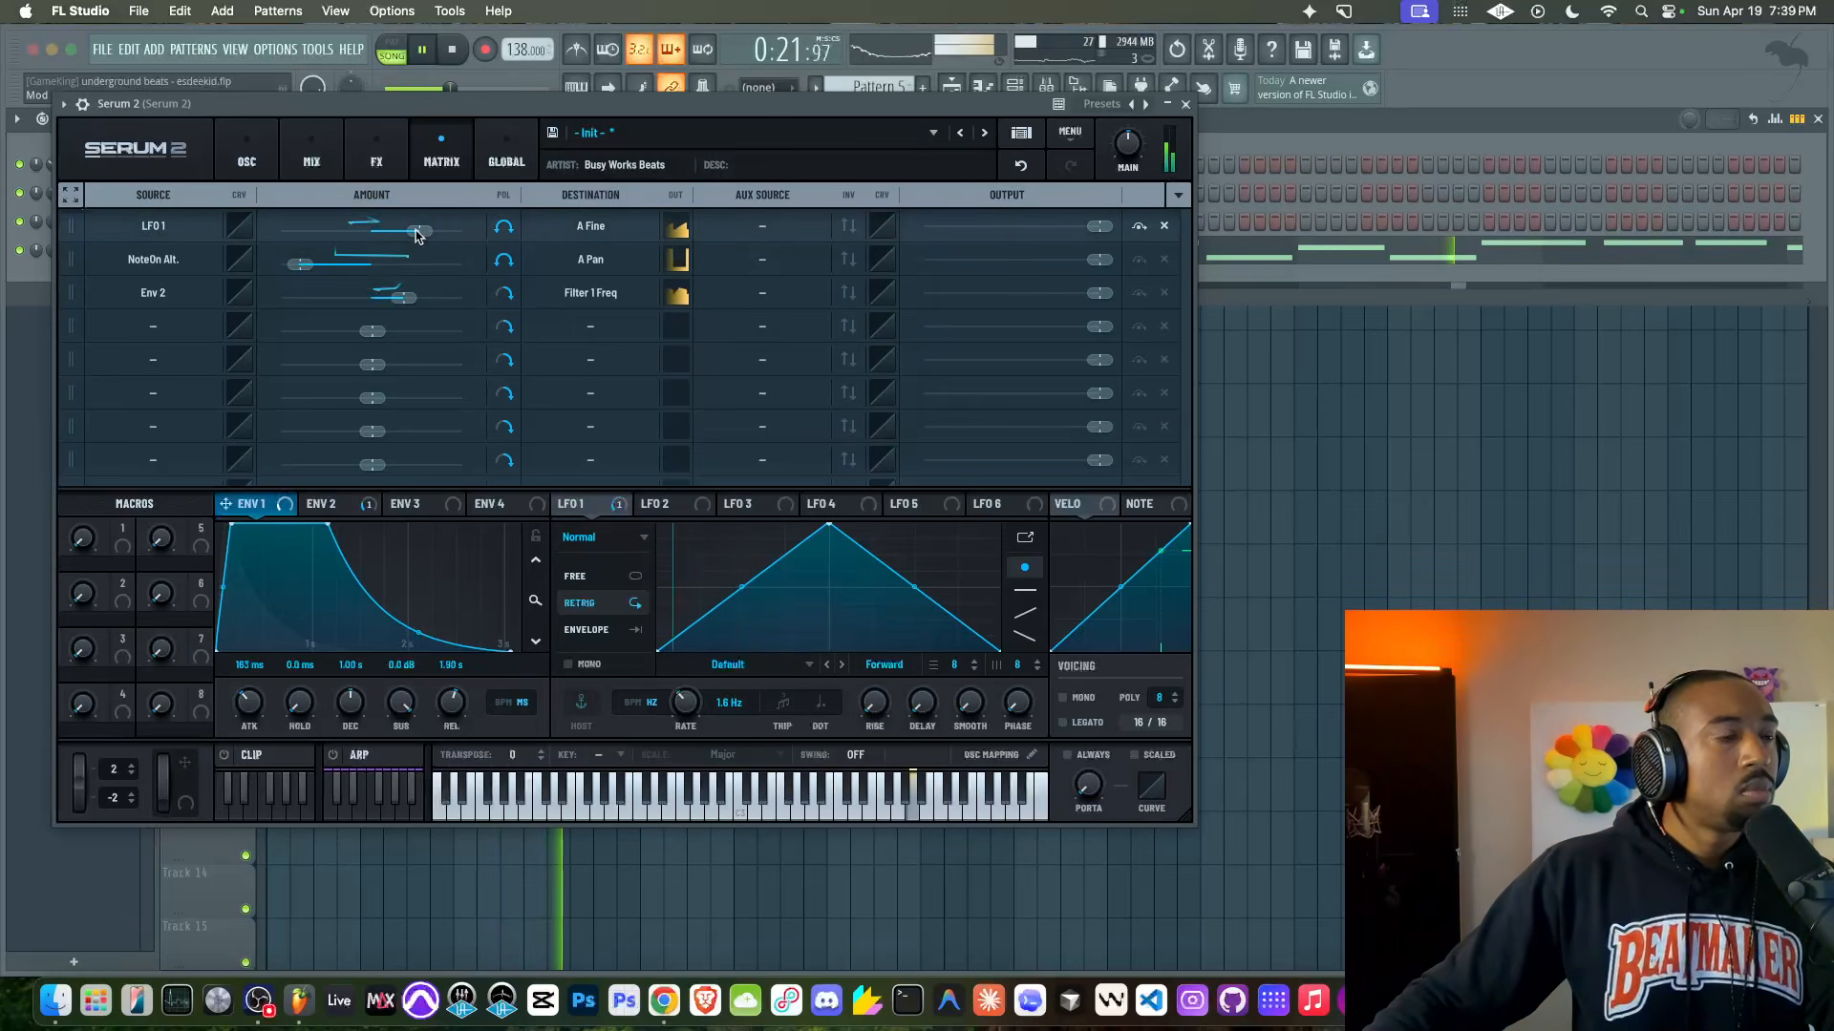
pyautogui.moveTo(302, 267); pyautogui.dragTo(315, 268)
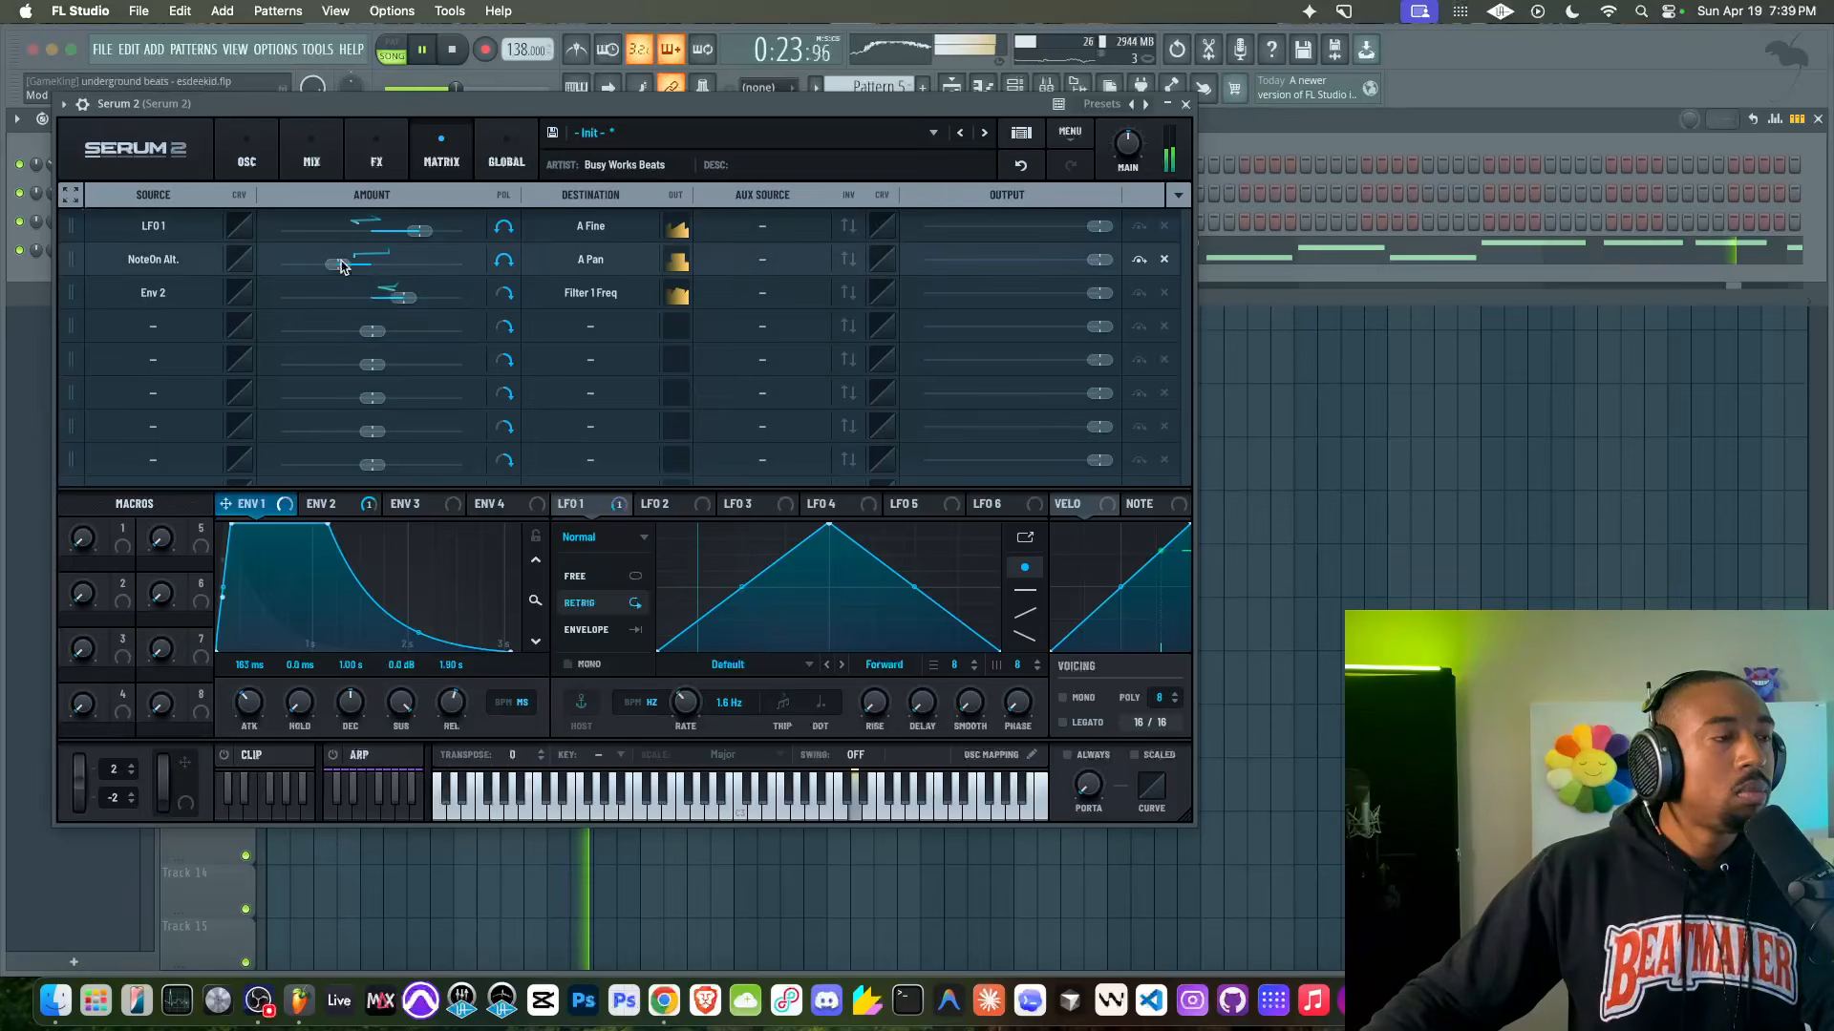
# Step: Return Serum 2 to its oscillator view, close the synth and save the project
pyautogui.click(251, 164)
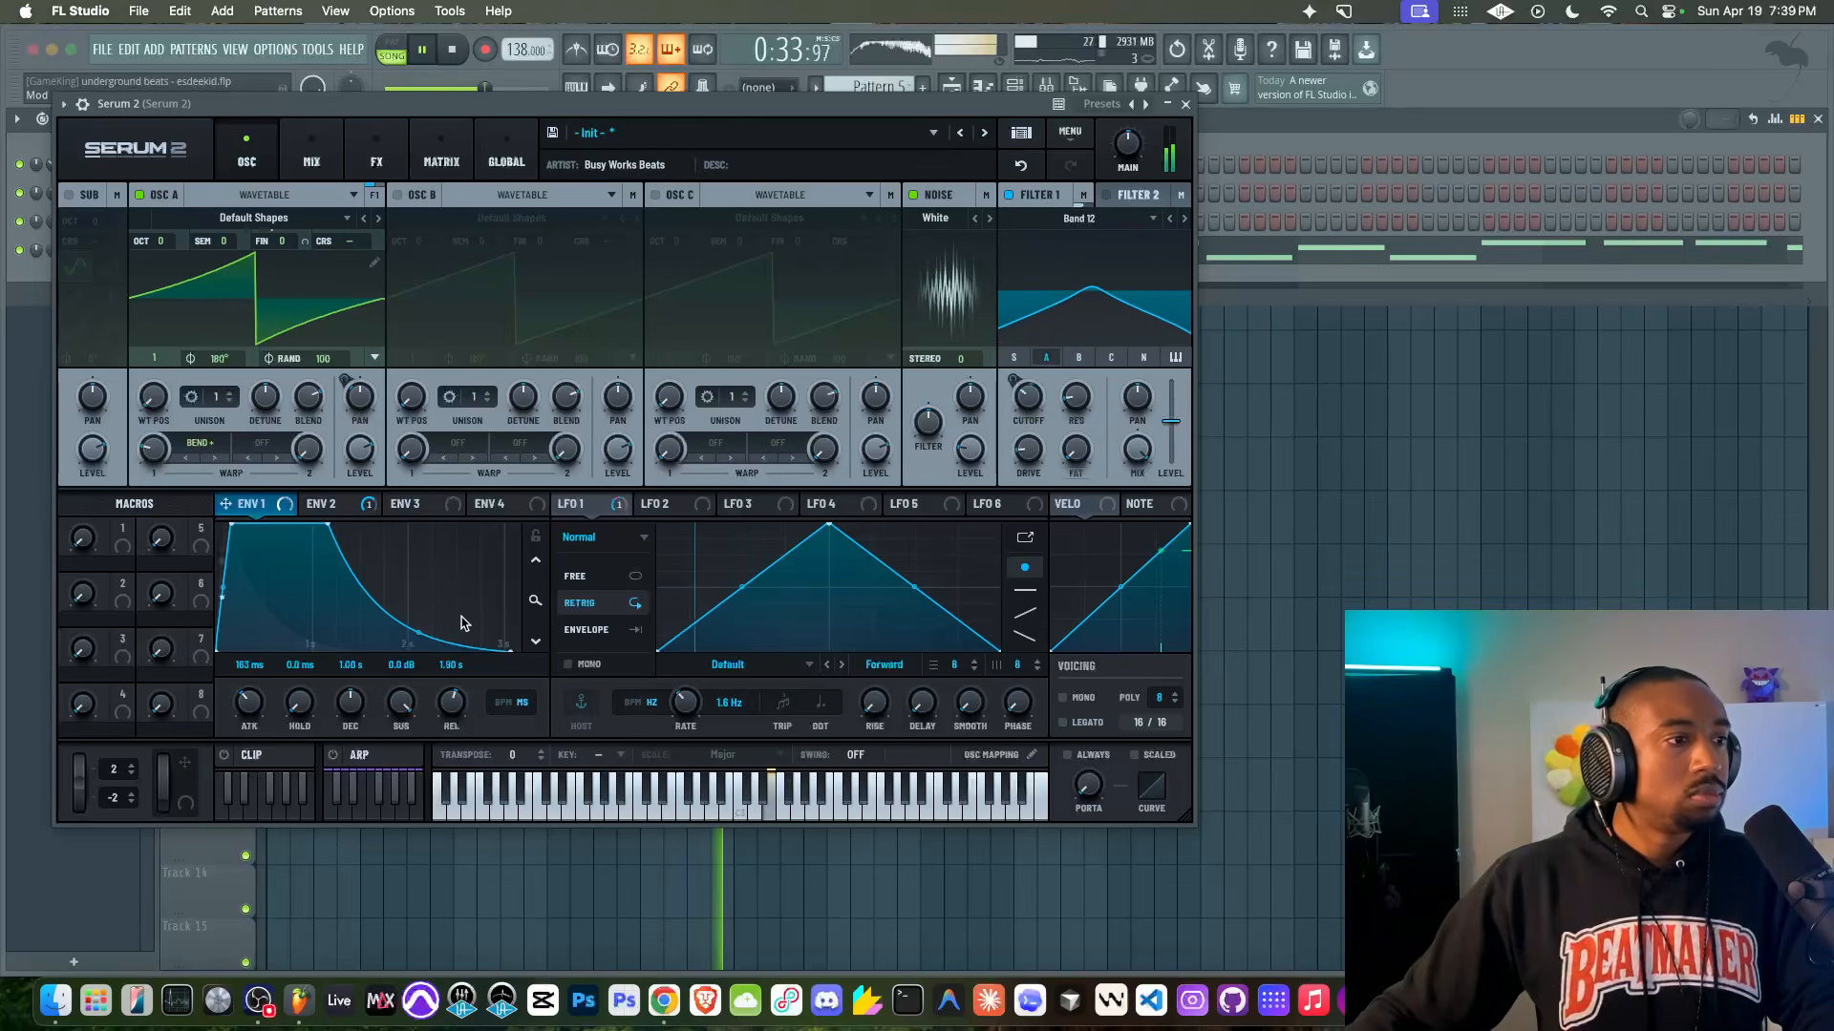
pyautogui.click(1382, 561)
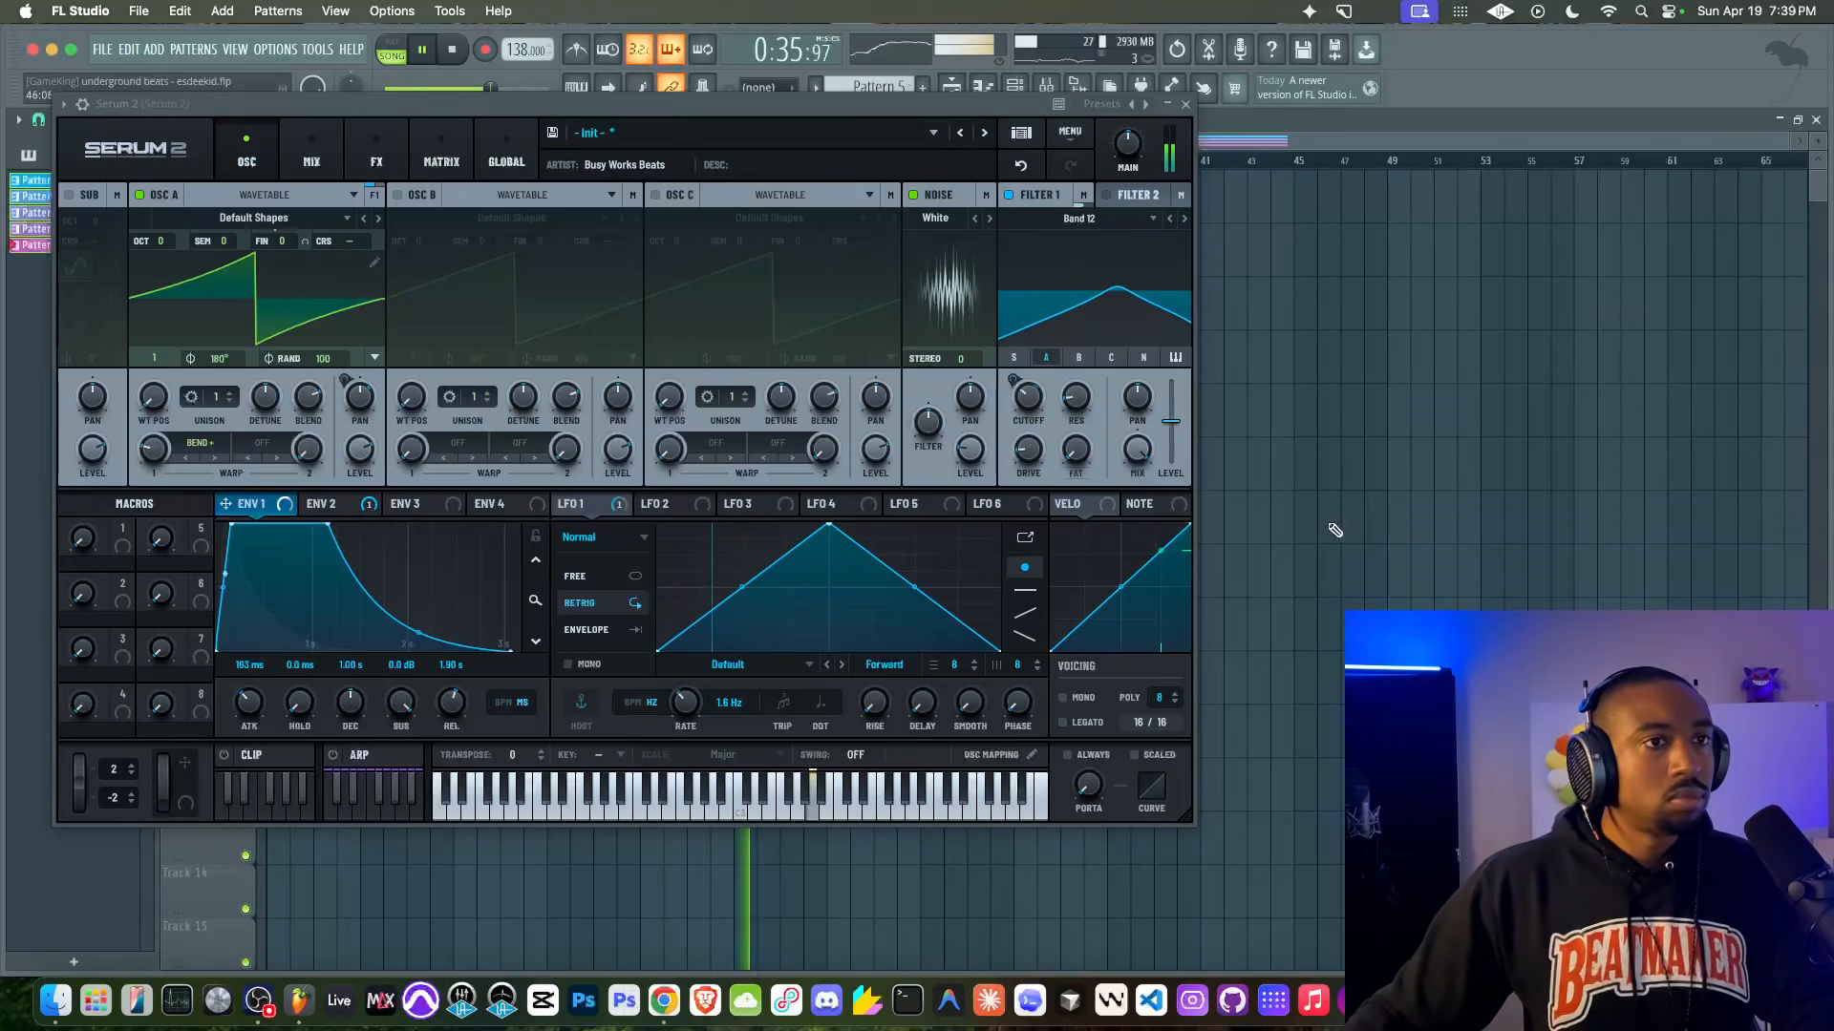
pyautogui.click(1185, 104)
pyautogui.press('super+s')
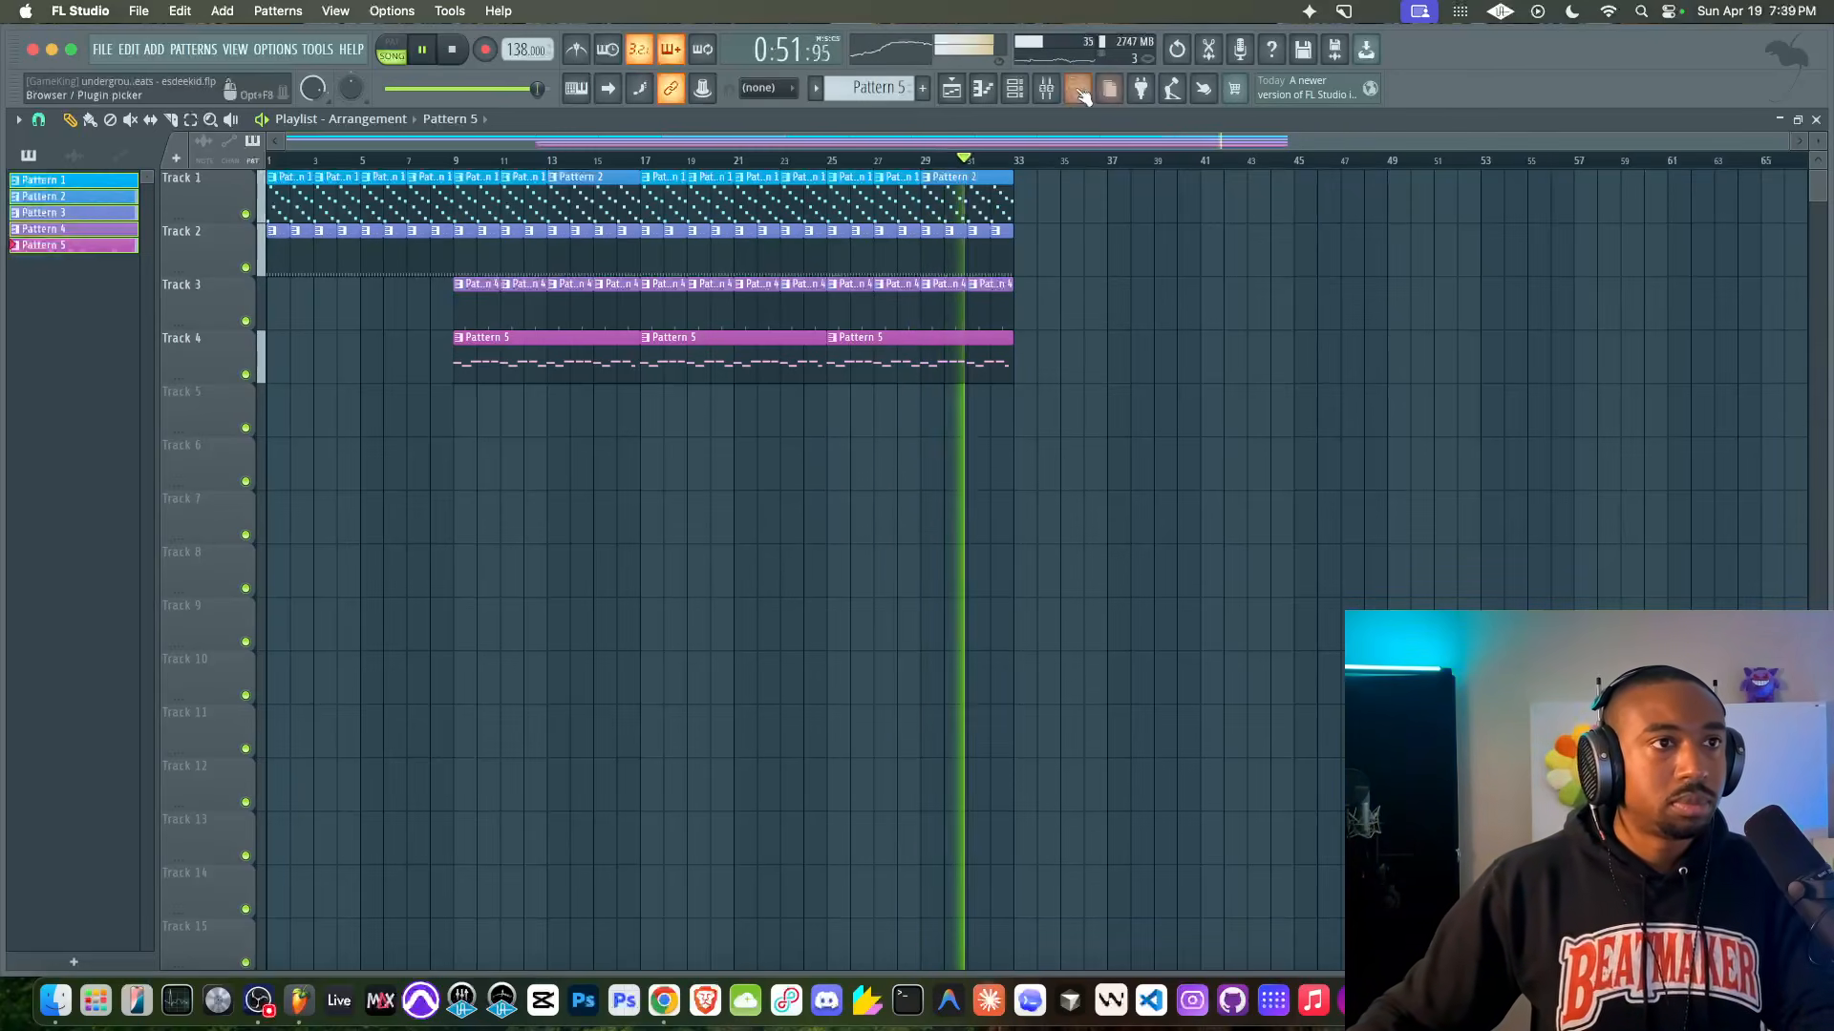
# Step: Open the AI Mastering plugin on the BEAT MIX mixer track, move the mixer clear of it, and stop playback
pyautogui.press('F9')
pyautogui.click(409, 420)
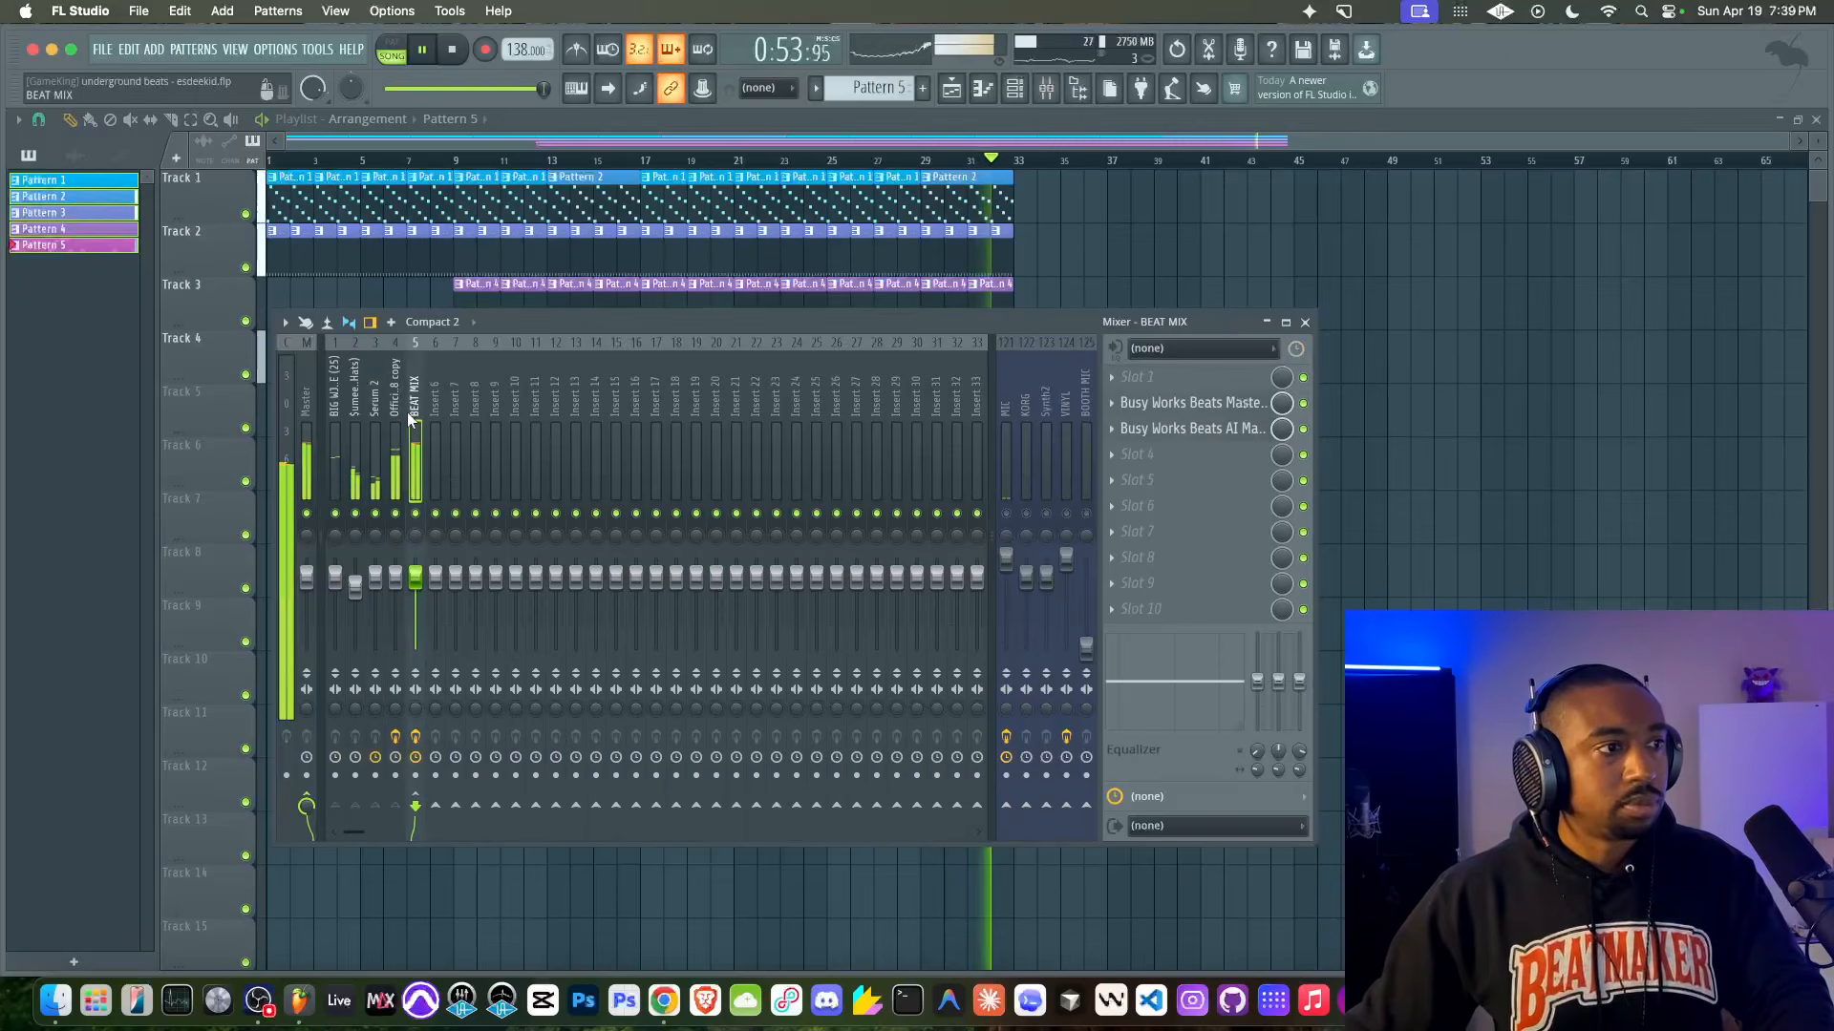
pyautogui.click(1227, 429)
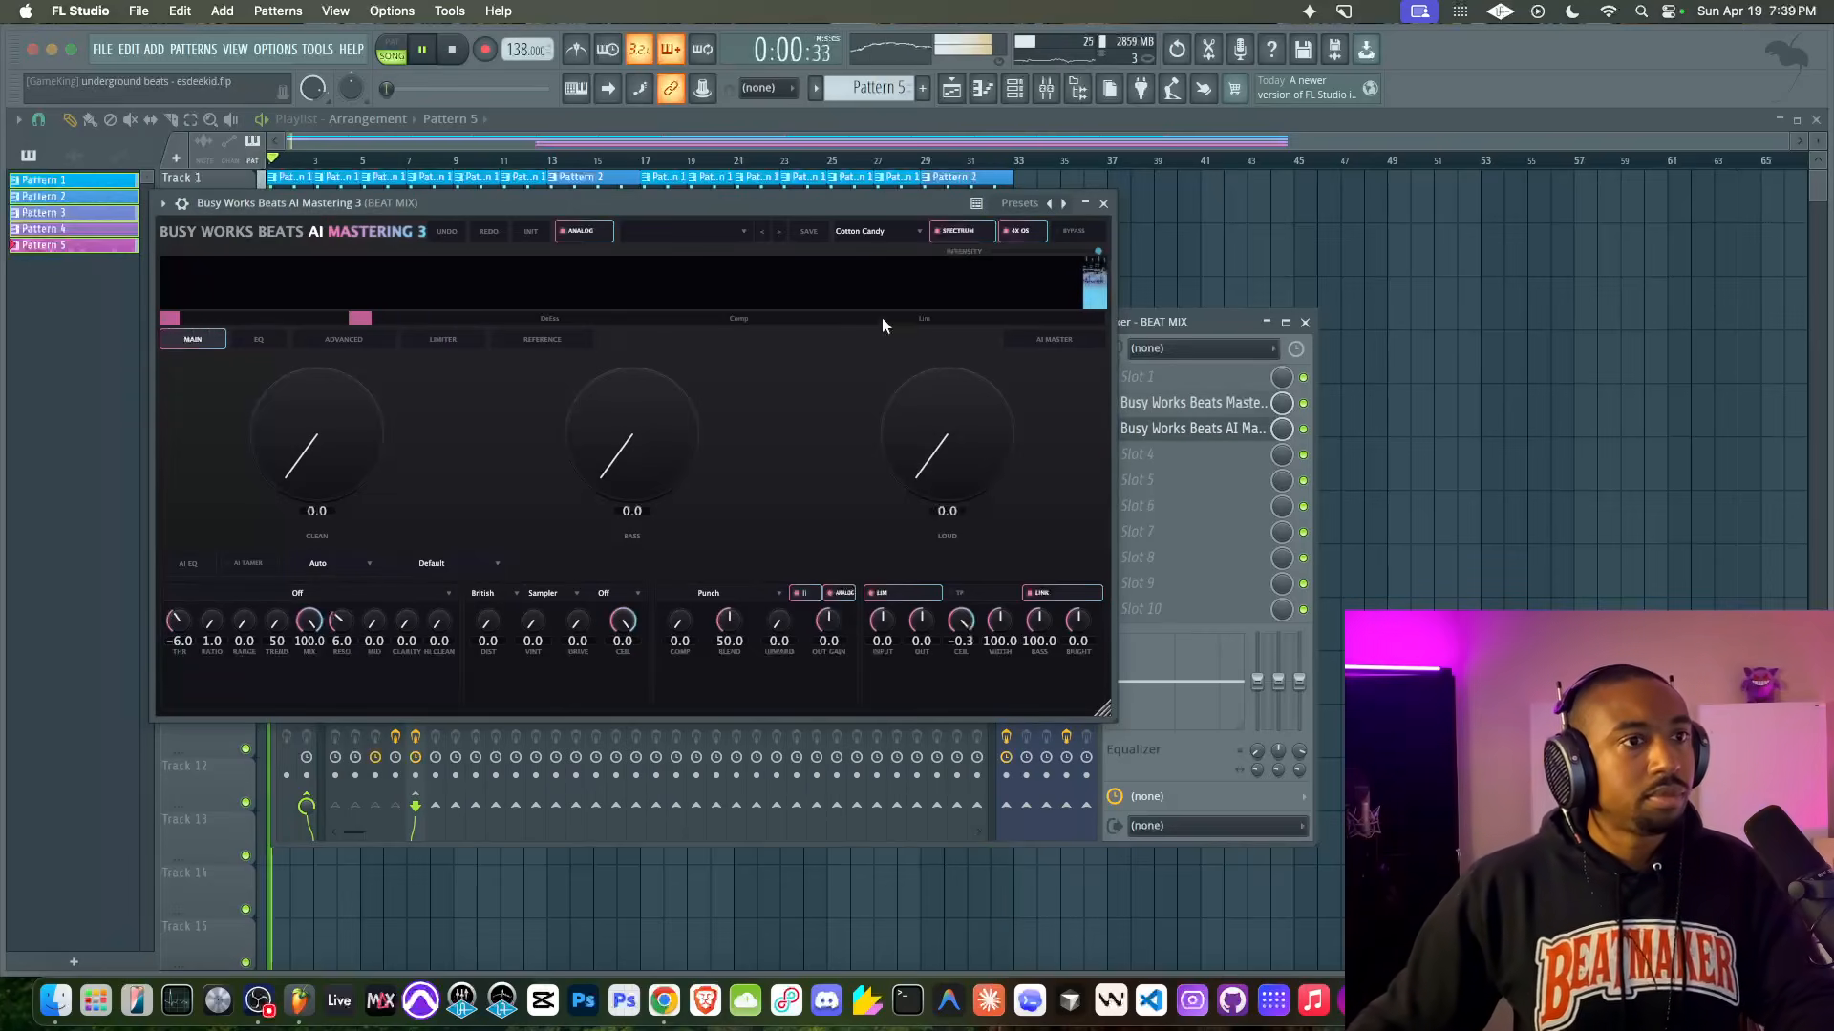
pyautogui.moveTo(1191, 332); pyautogui.dragTo(1522, 334)
pyautogui.press('space')
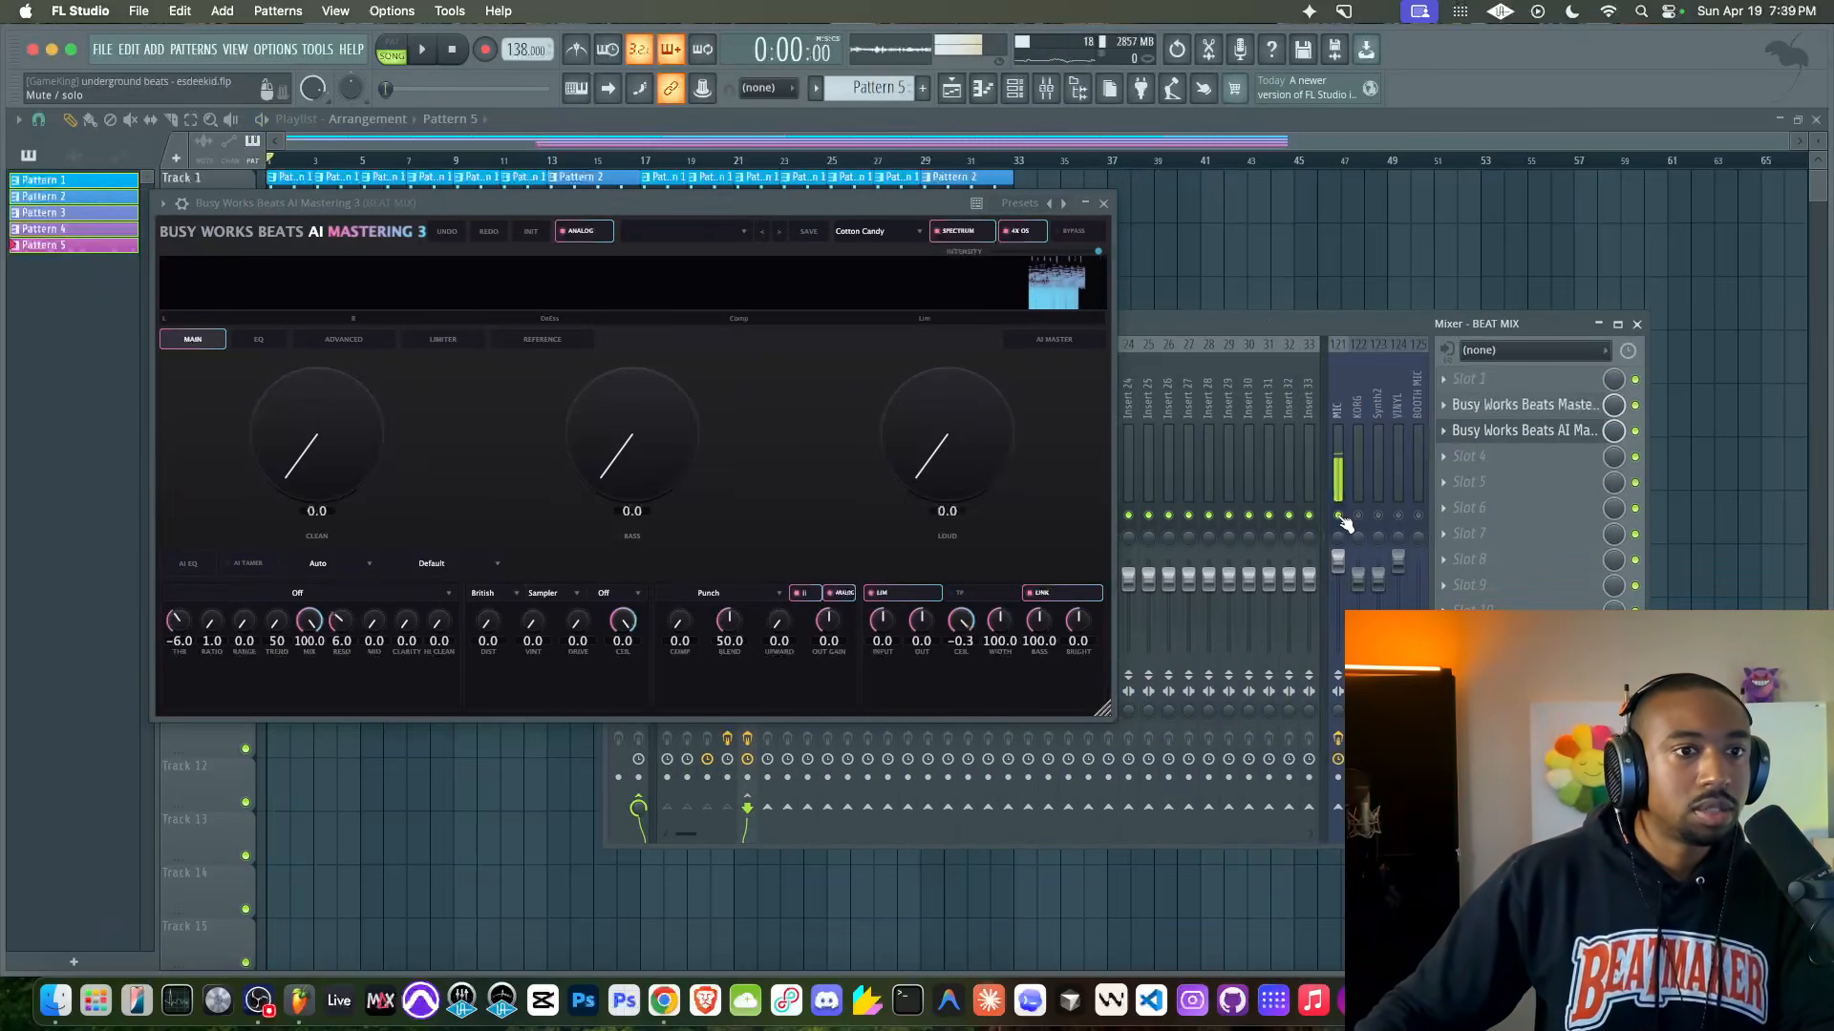